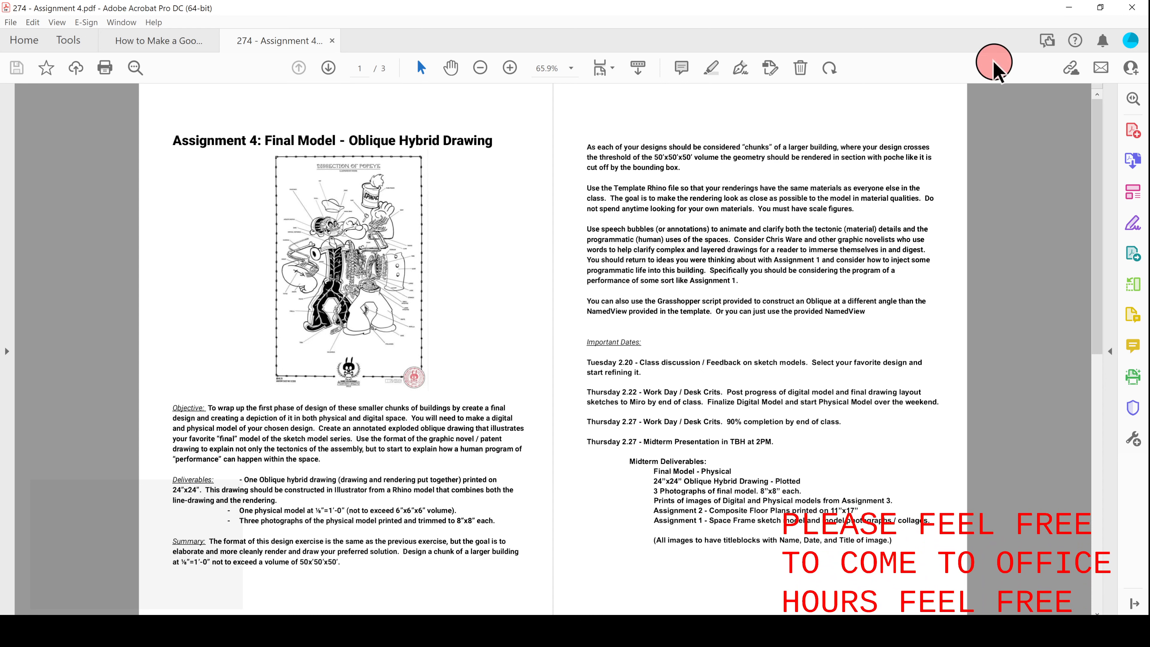
- Switch from the assignment PDF to the Rhino model and reposition the Grasshopper window over it
{"action": "left_click", "coordinate": [1069, 10]}
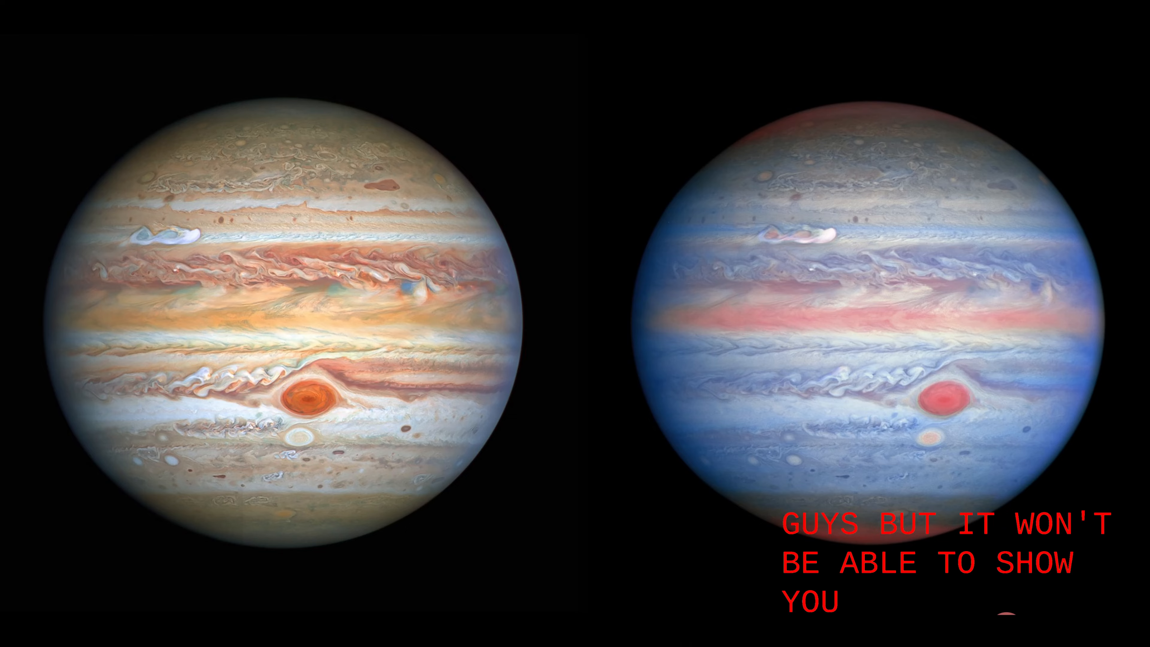
{"action": "left_click", "coordinate": [1006, 631]}
{"action": "left_click", "coordinate": [427, 256]}
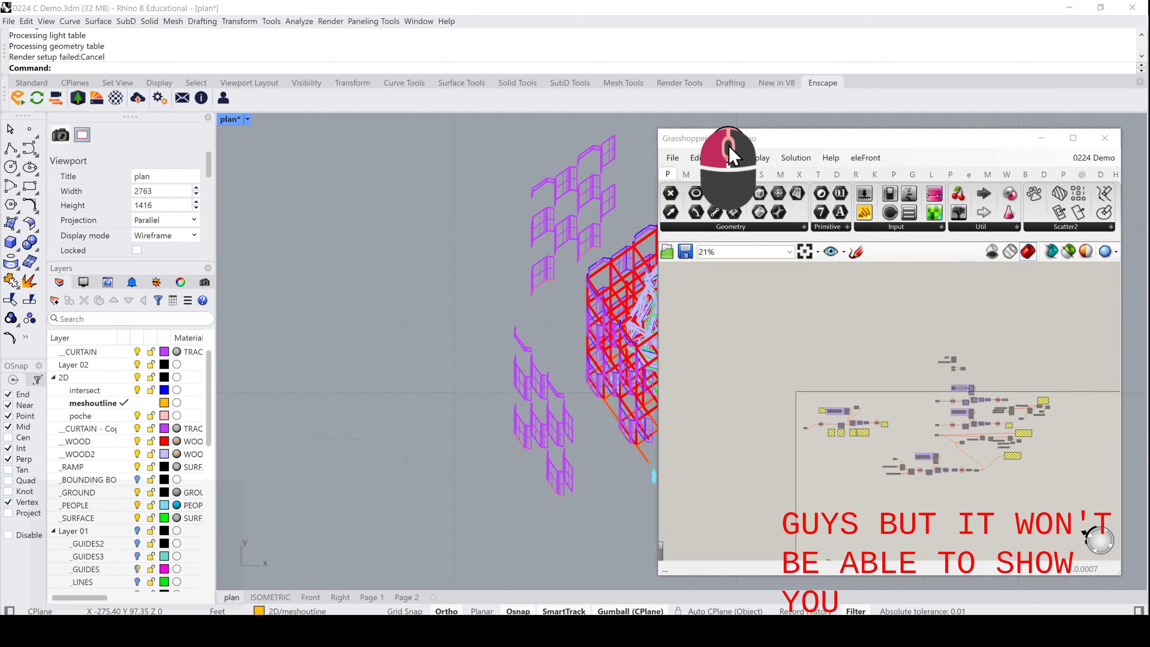
{"action": "left_click_drag", "start_coordinate": [729, 149], "coordinate": [713, 138]}
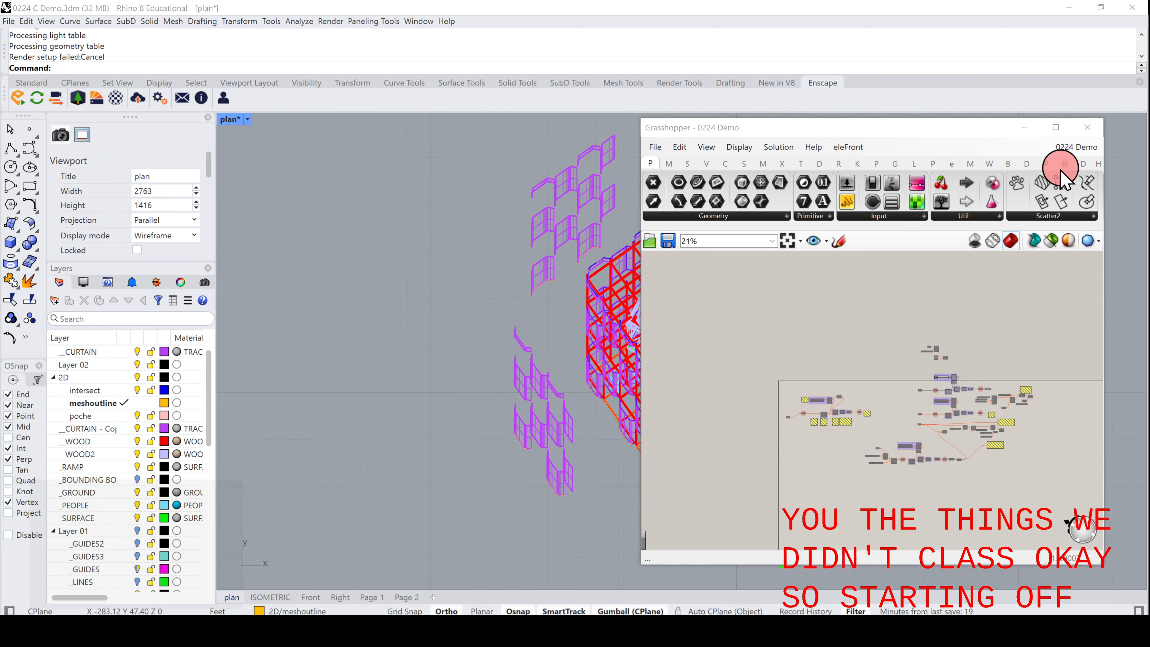
- Switch Grasshopper to the open Boxes from Lines Definition document and display its node network
{"action": "left_click", "coordinate": [1078, 147]}
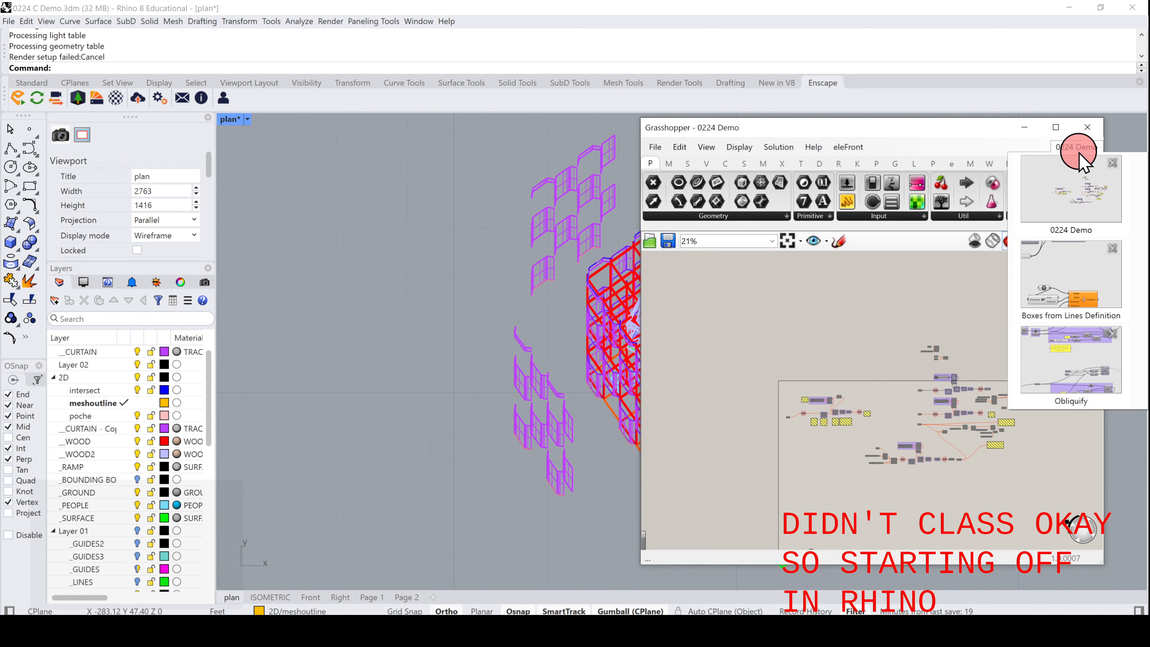
{"action": "left_click", "coordinate": [1061, 269]}
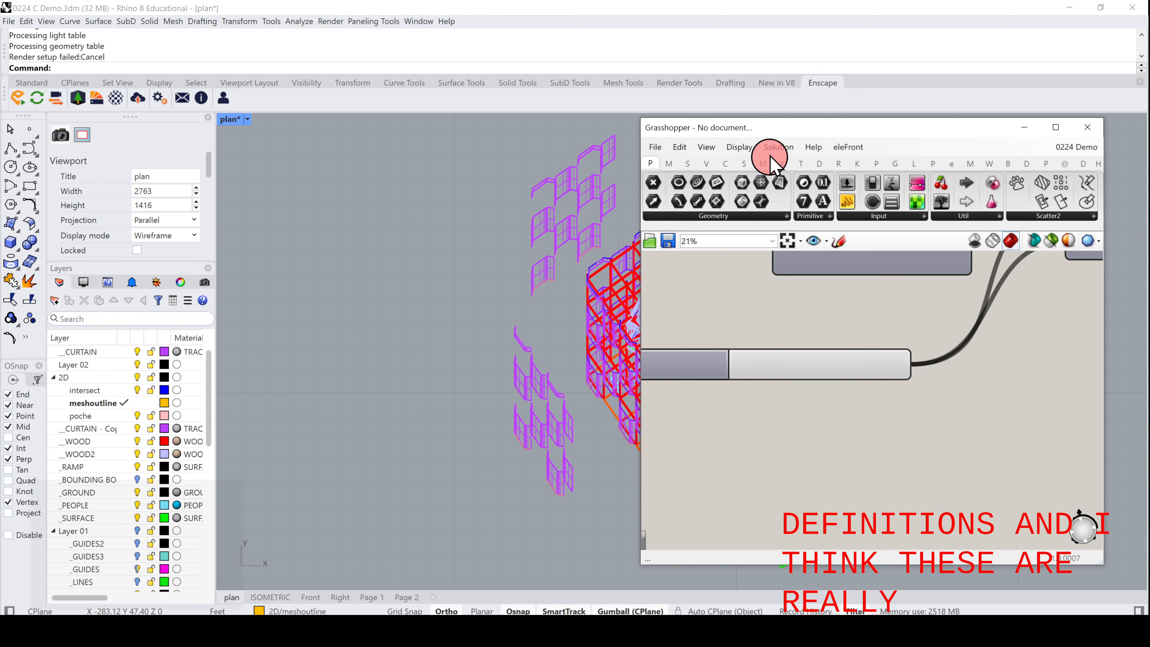
{"action": "scroll", "coordinate": [829, 400], "scroll_direction": "down", "scroll_amount": 5}
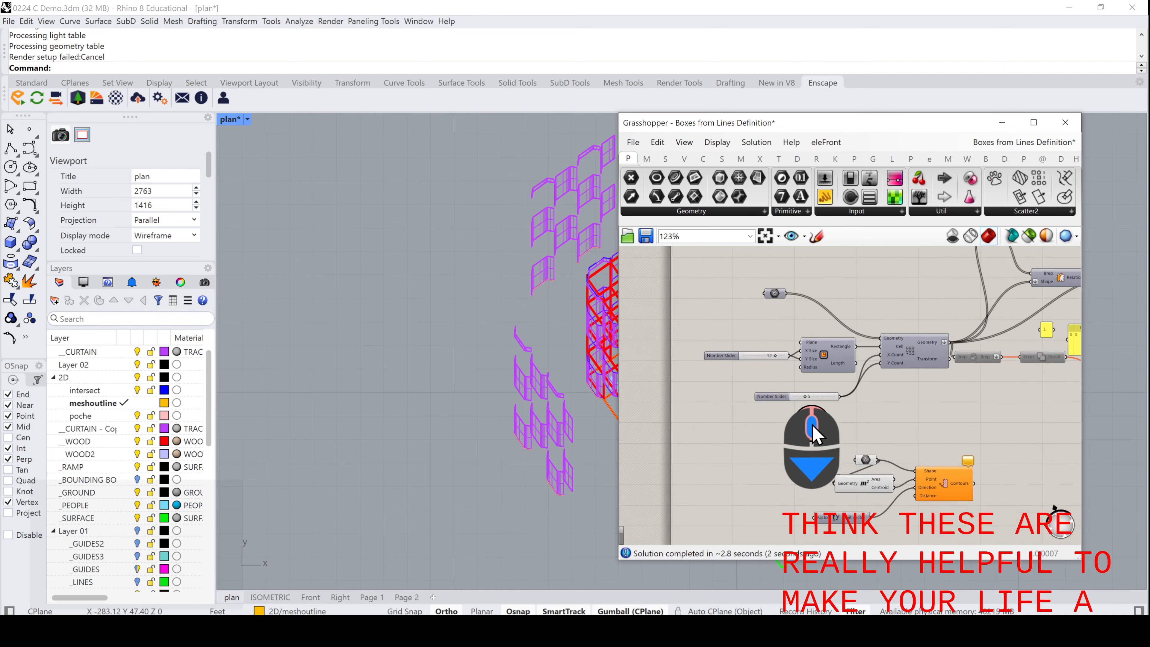
{"action": "right_click_drag", "start_coordinate": [861, 316], "coordinate": [830, 321]}
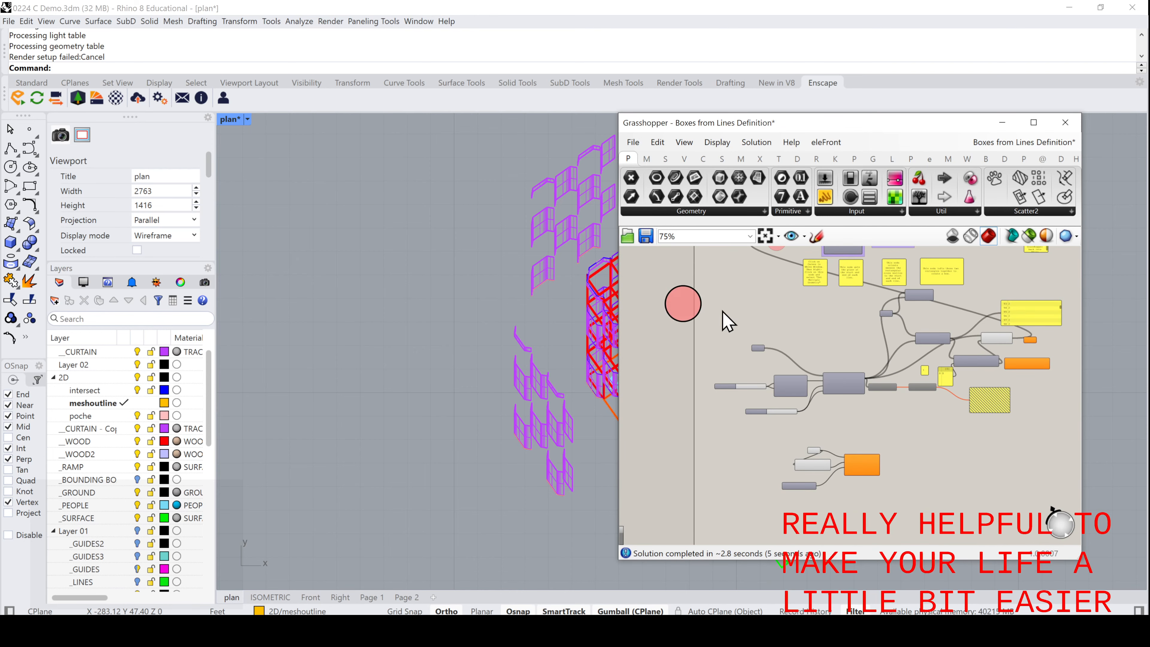
{"action": "left_click", "coordinate": [367, 277]}
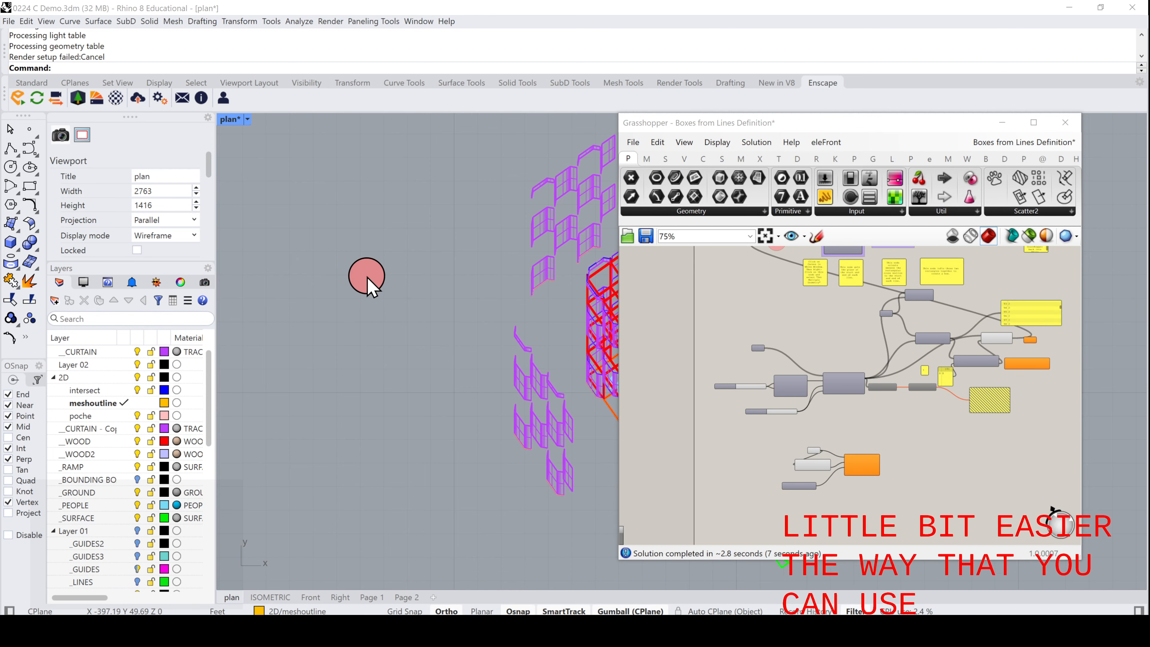
{"action": "type", "text": "Gras"}
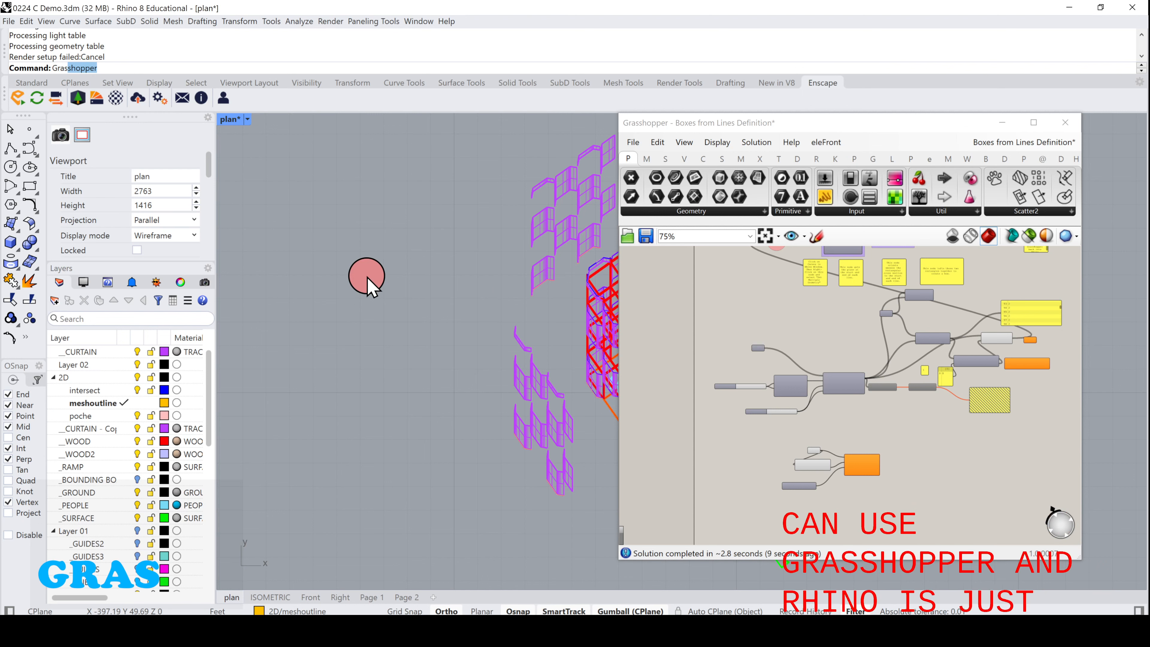
{"action": "key", "text": "Escape"}
- Reposition and widen the Grasshopper window to show the node chain from the rectangular cross section and guide lines to the output
{"action": "left_click", "coordinate": [742, 130]}
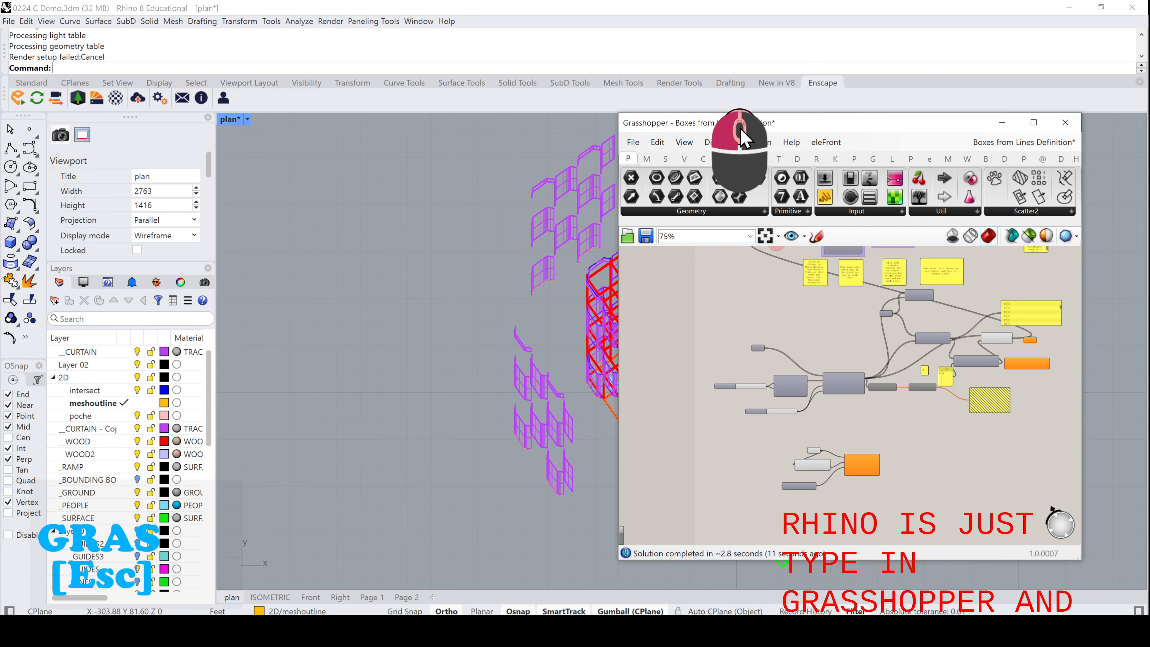
{"action": "left_click_drag", "start_coordinate": [741, 130], "coordinate": [659, 123]}
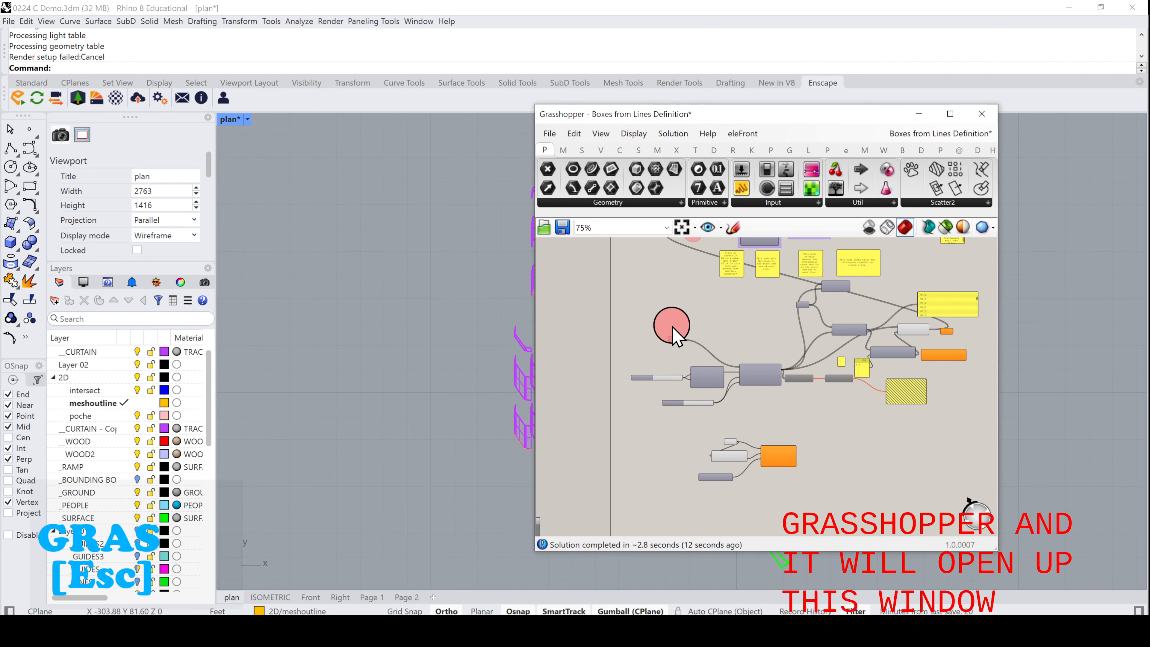
{"action": "scroll", "coordinate": [673, 328], "scroll_direction": "down", "scroll_amount": 5}
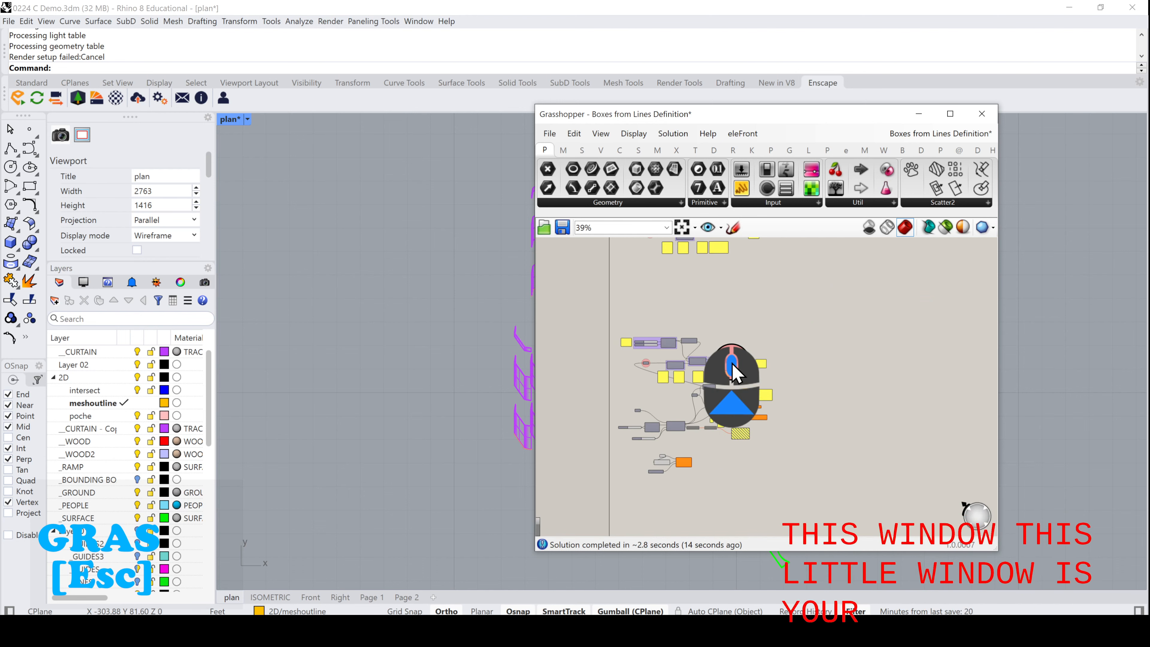
{"action": "scroll", "coordinate": [732, 364], "scroll_direction": "up", "scroll_amount": 1}
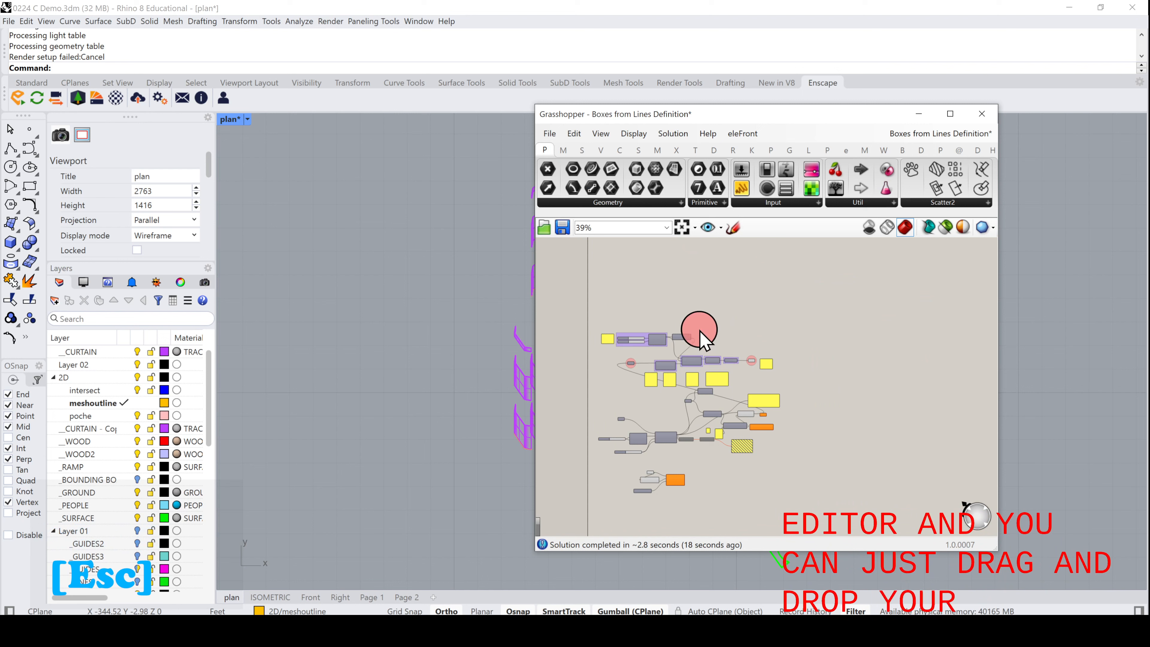
{"action": "left_click", "coordinate": [550, 133]}
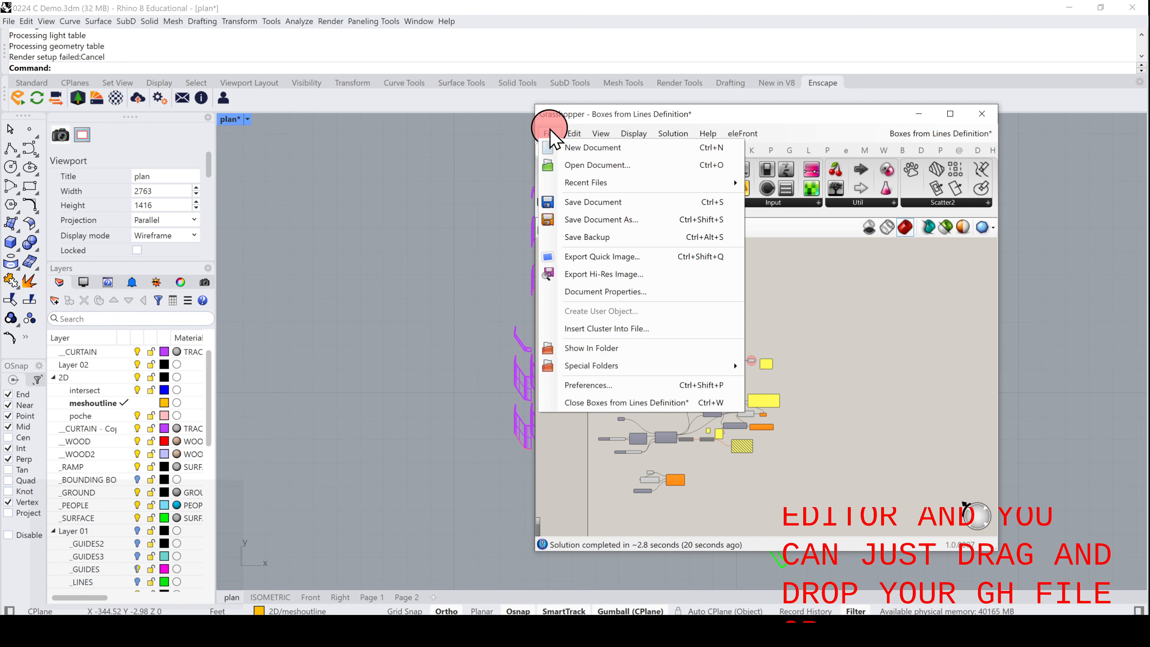
{"action": "left_click", "coordinate": [785, 310]}
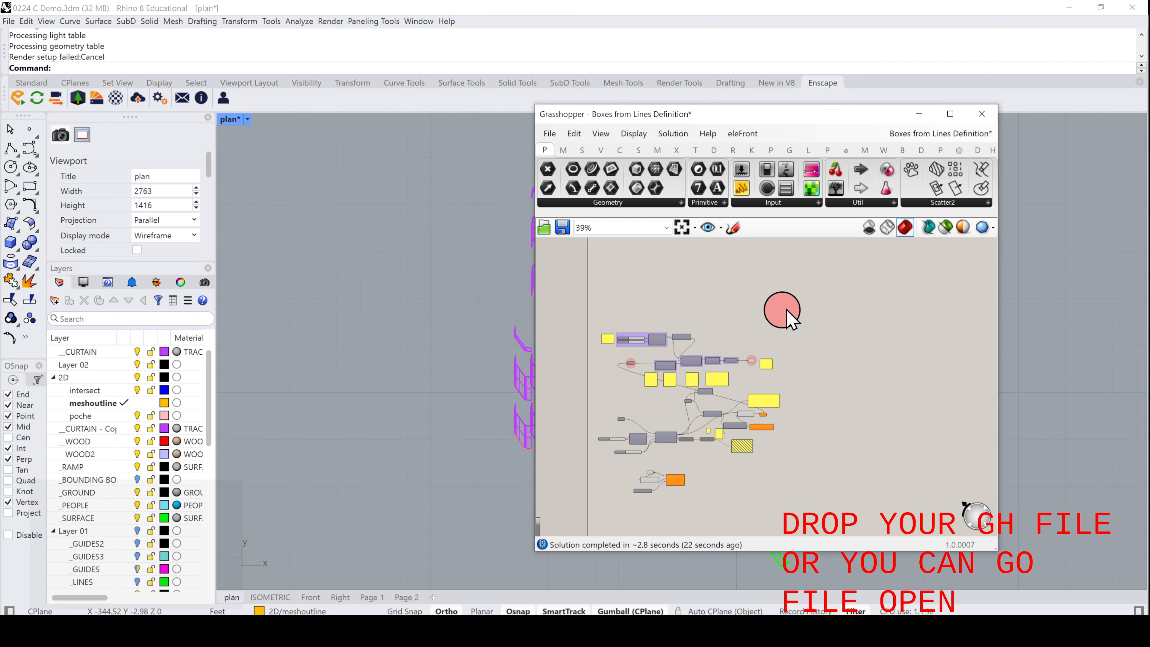
{"action": "right_click_drag", "start_coordinate": [716, 330], "coordinate": [814, 295]}
{"action": "scroll", "coordinate": [738, 330], "scroll_direction": "up", "scroll_amount": 3}
{"action": "scroll", "coordinate": [741, 329], "scroll_direction": "up", "scroll_amount": 2}
{"action": "scroll", "coordinate": [753, 330], "scroll_direction": "up", "scroll_amount": 2}
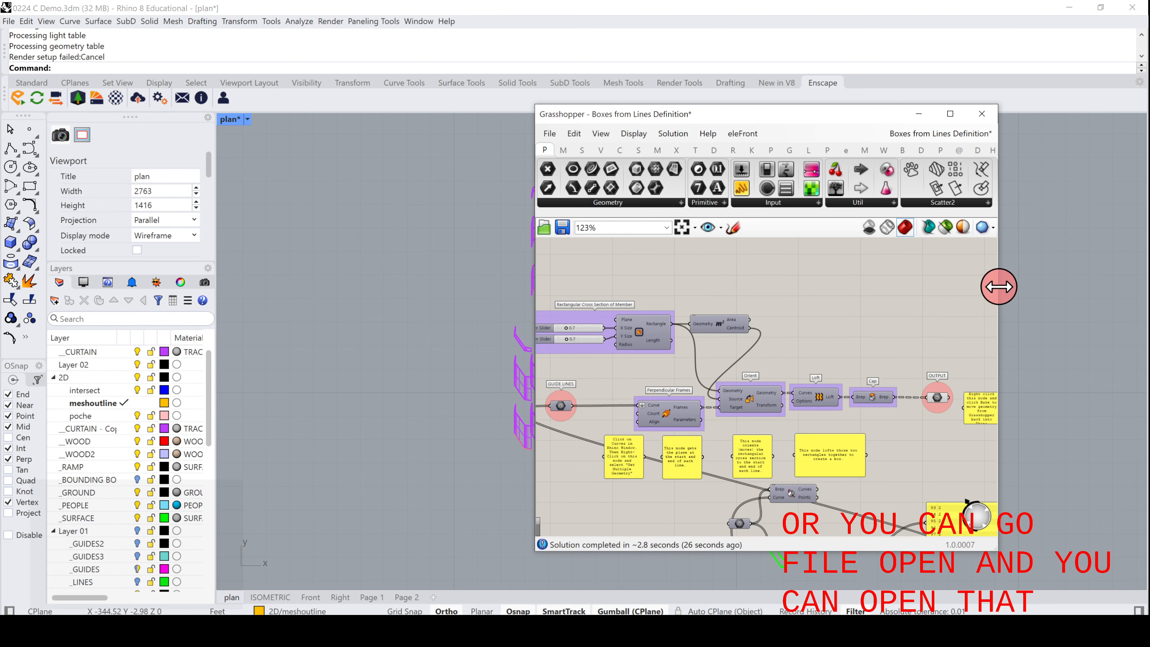
{"action": "left_click_drag", "start_coordinate": [1034, 287], "coordinate": [1107, 287]}
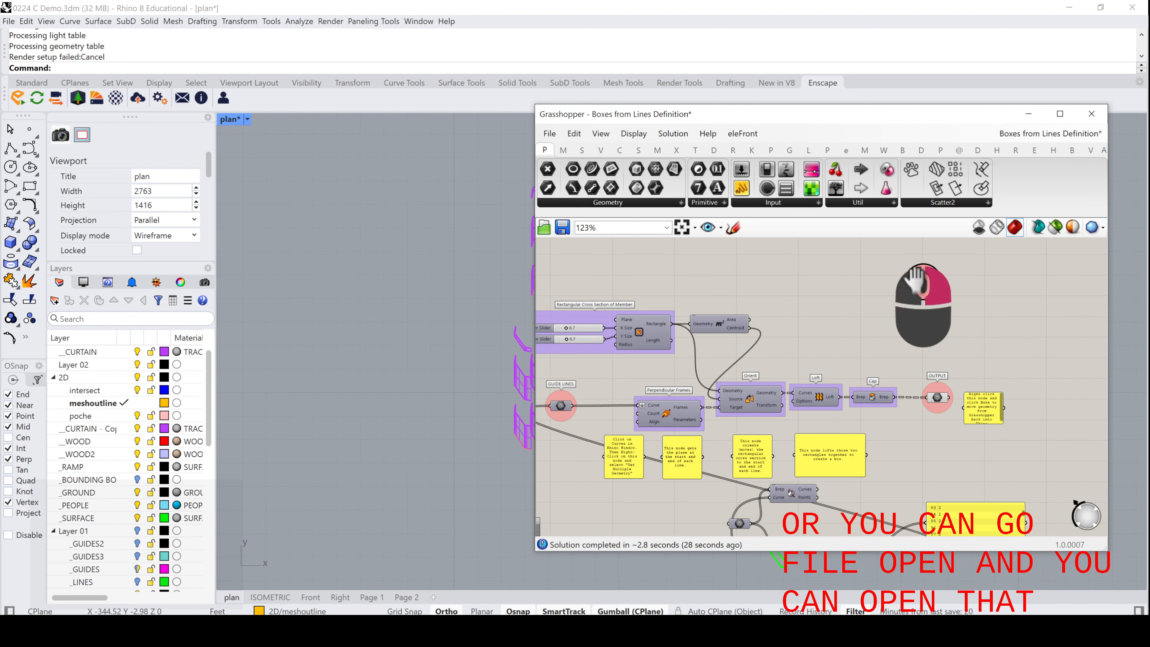
{"action": "right_click_drag", "start_coordinate": [867, 279], "coordinate": [950, 276]}
{"action": "left_click", "coordinate": [1033, 134]}
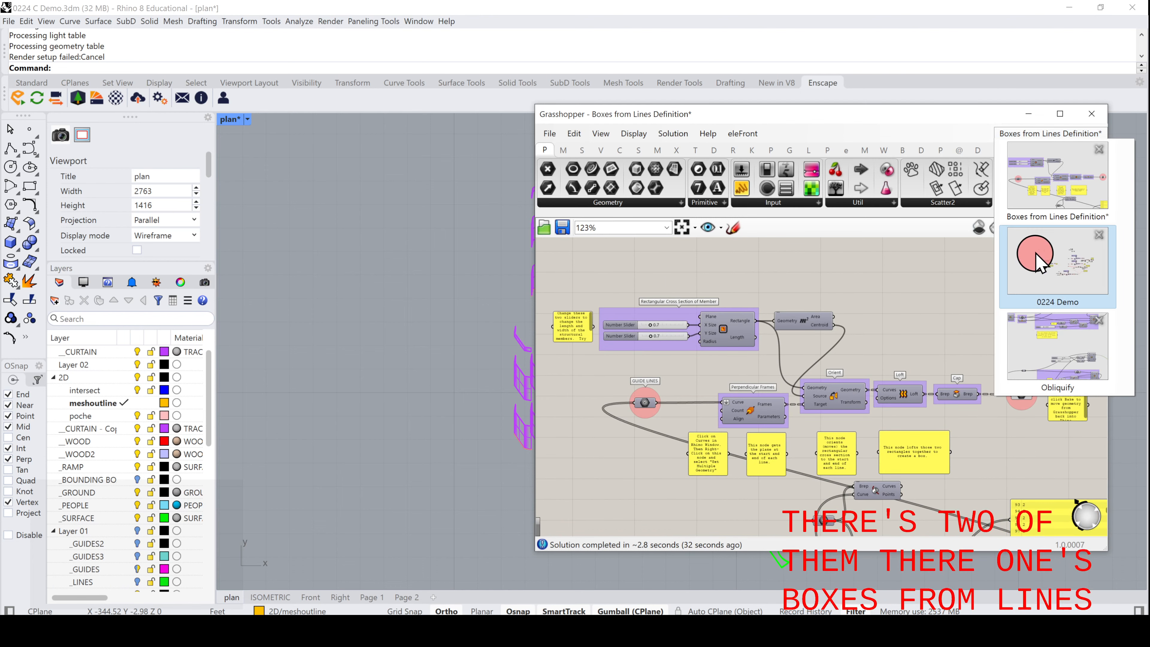
{"action": "left_click", "coordinate": [1043, 325]}
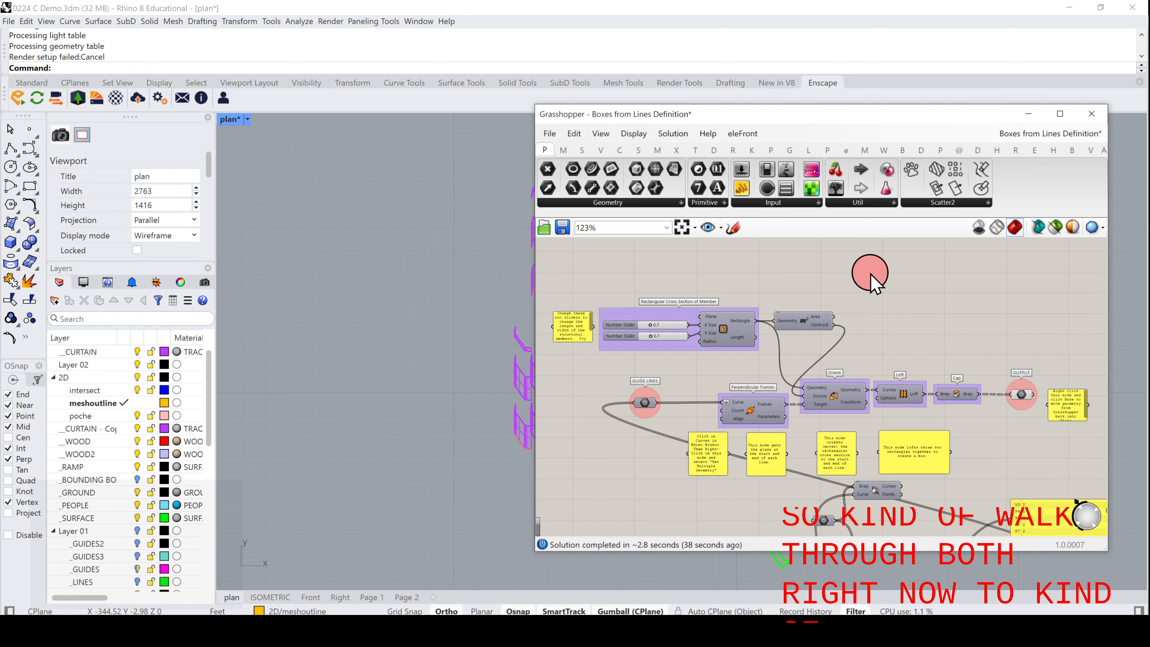
- Replace the maximized plan view with a maximized ISOMETRIC viewport in Rhino
{"action": "left_click", "coordinate": [414, 287]}
{"action": "scroll", "coordinate": [385, 382], "scroll_direction": "down", "scroll_amount": 5}
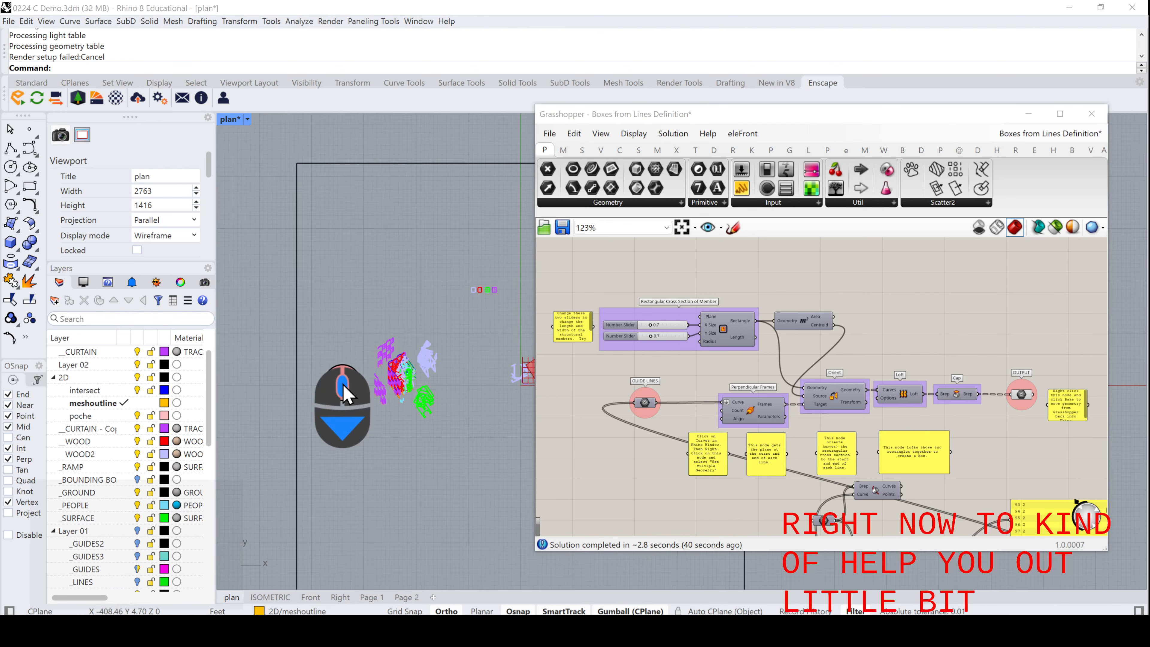
{"action": "double_click", "coordinate": [231, 120]}
{"action": "mouse_move", "coordinate": [605, 114]}
{"action": "left_mouse_down"}
{"action": "mouse_move", "coordinate": [564, 130]}
{"action": "mouse_move", "coordinate": [621, 128]}
{"action": "left_mouse_up"}
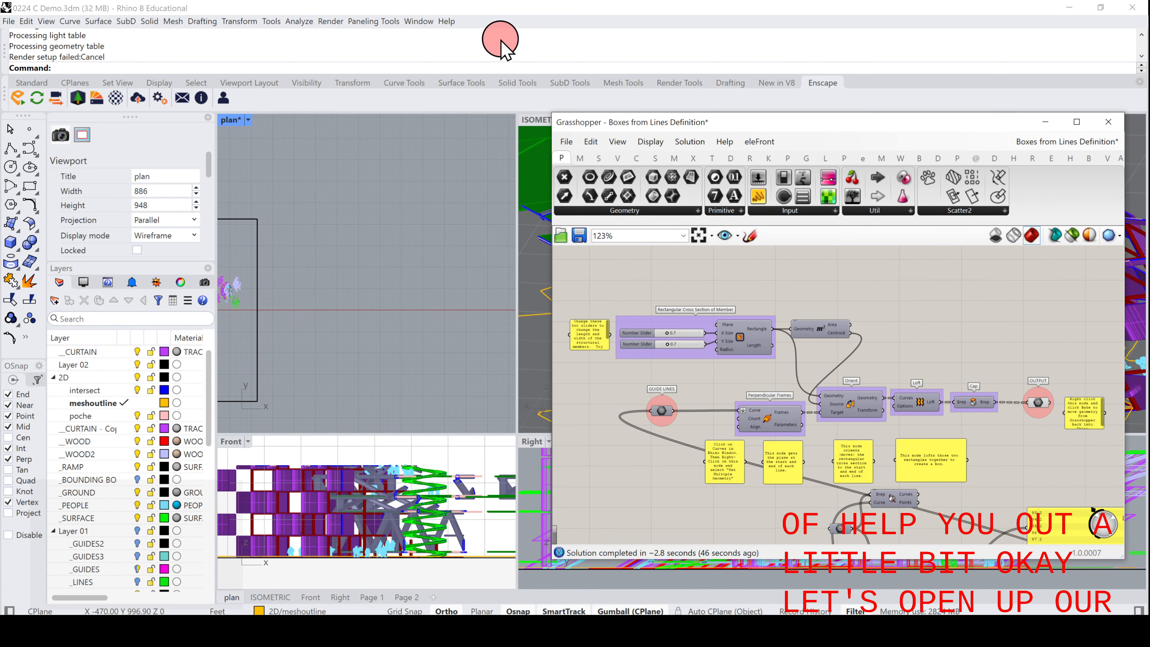
{"action": "double_click", "coordinate": [528, 118]}
{"action": "scroll", "coordinate": [321, 313], "scroll_direction": "down", "scroll_amount": 5}
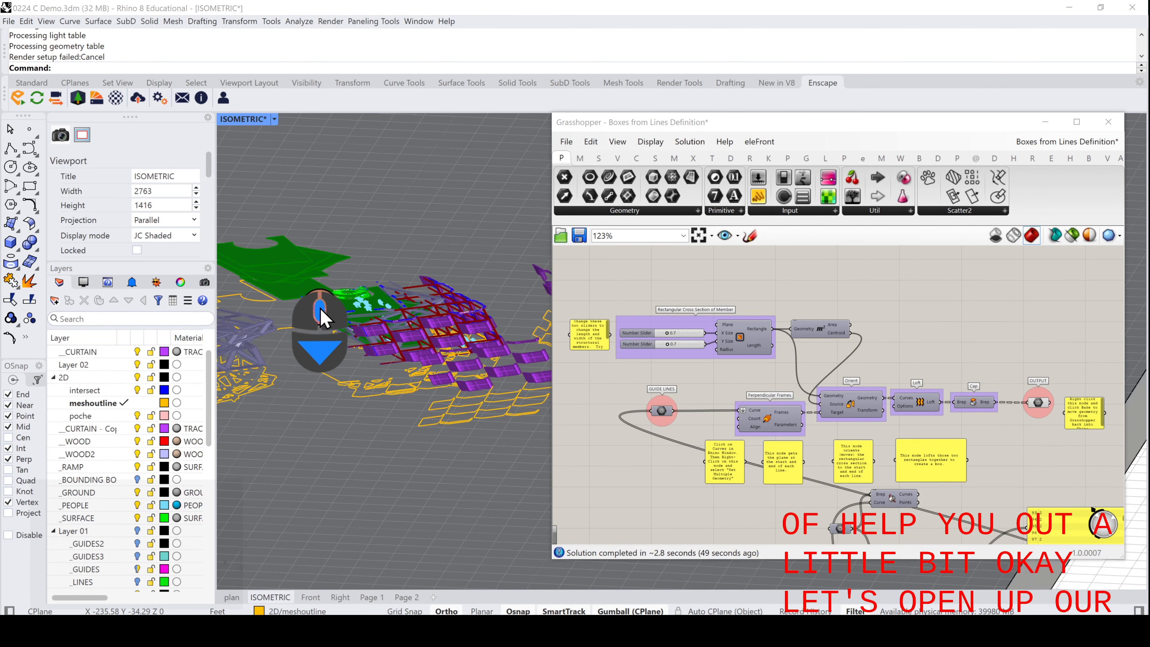
- Draw a single-segment polyline 10' long on the empty ground beside the base slab
{"action": "scroll", "coordinate": [321, 313], "scroll_direction": "down", "scroll_amount": 8}
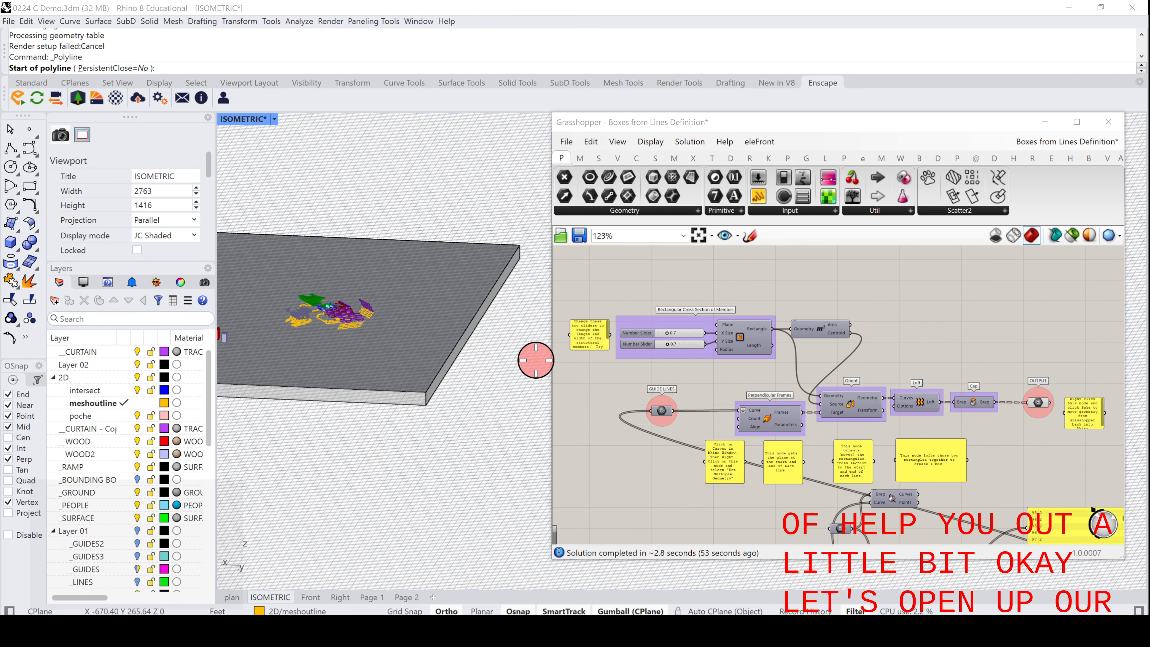
{"action": "scroll", "coordinate": [526, 361], "scroll_direction": "up", "scroll_amount": 10}
{"action": "scroll", "coordinate": [336, 429], "scroll_direction": "down", "scroll_amount": 5}
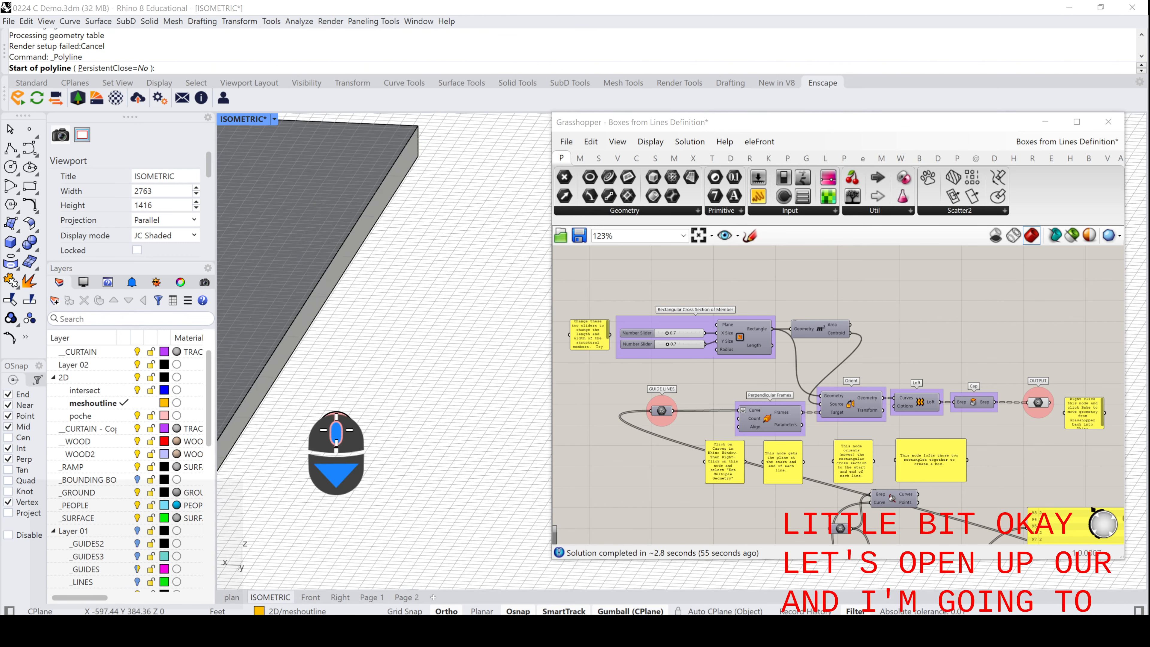
{"action": "scroll", "coordinate": [408, 458], "scroll_direction": "up", "scroll_amount": 5}
{"action": "left_click", "coordinate": [406, 446]}
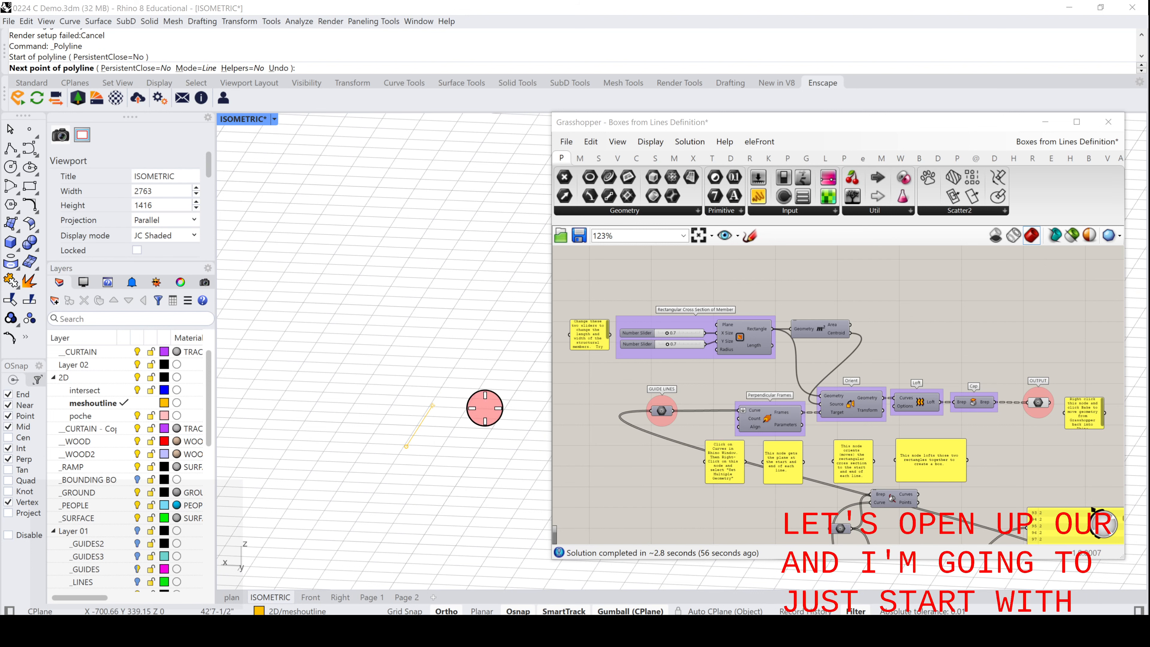
{"action": "type", "text": "10'"}
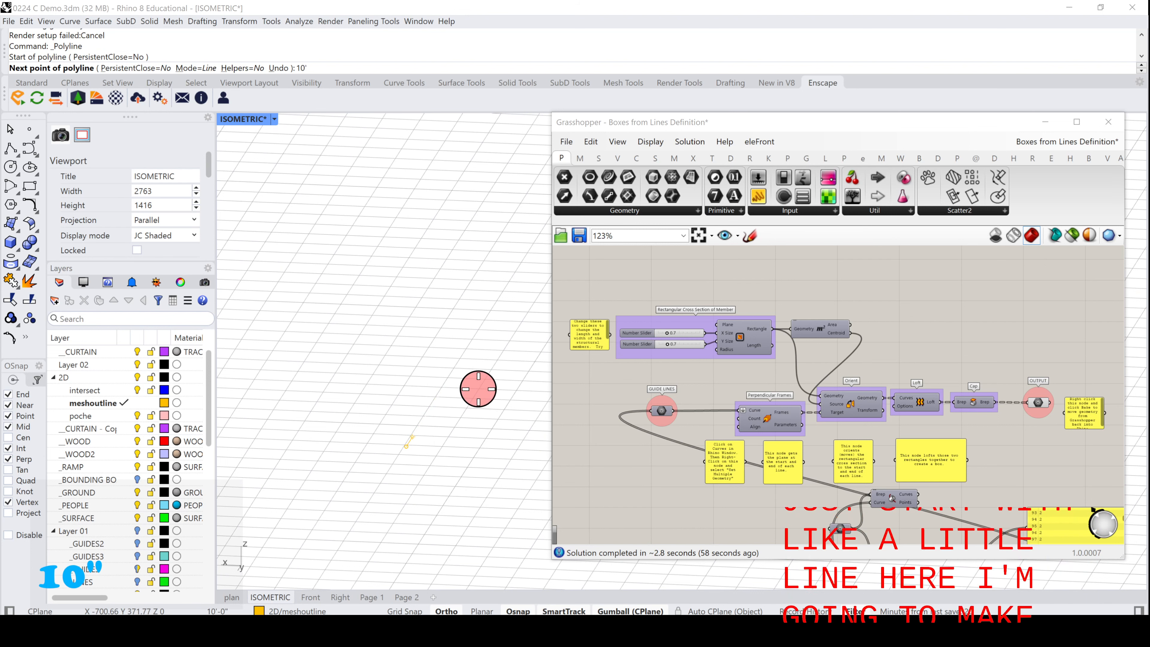
{"action": "key", "text": "Return"}
{"action": "left_click", "coordinate": [478, 391]}
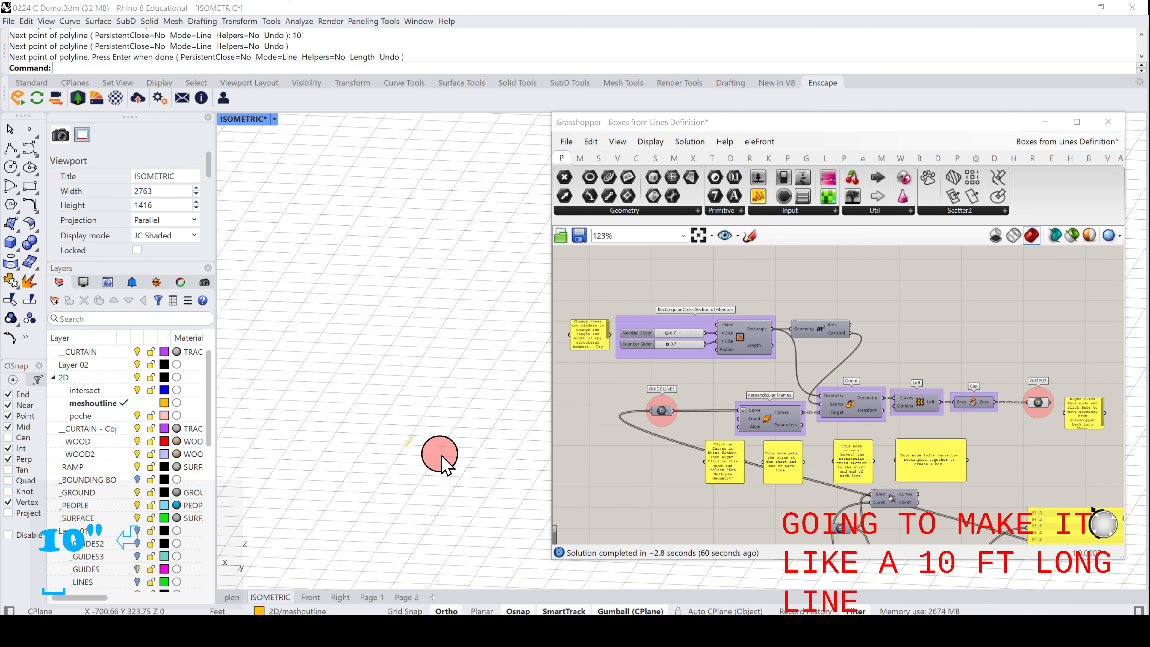
- Zoom the isometric view to the new 10' line and move the Grasshopper window clear of it
{"action": "left_click_drag", "start_coordinate": [381, 425], "coordinate": [453, 481]}
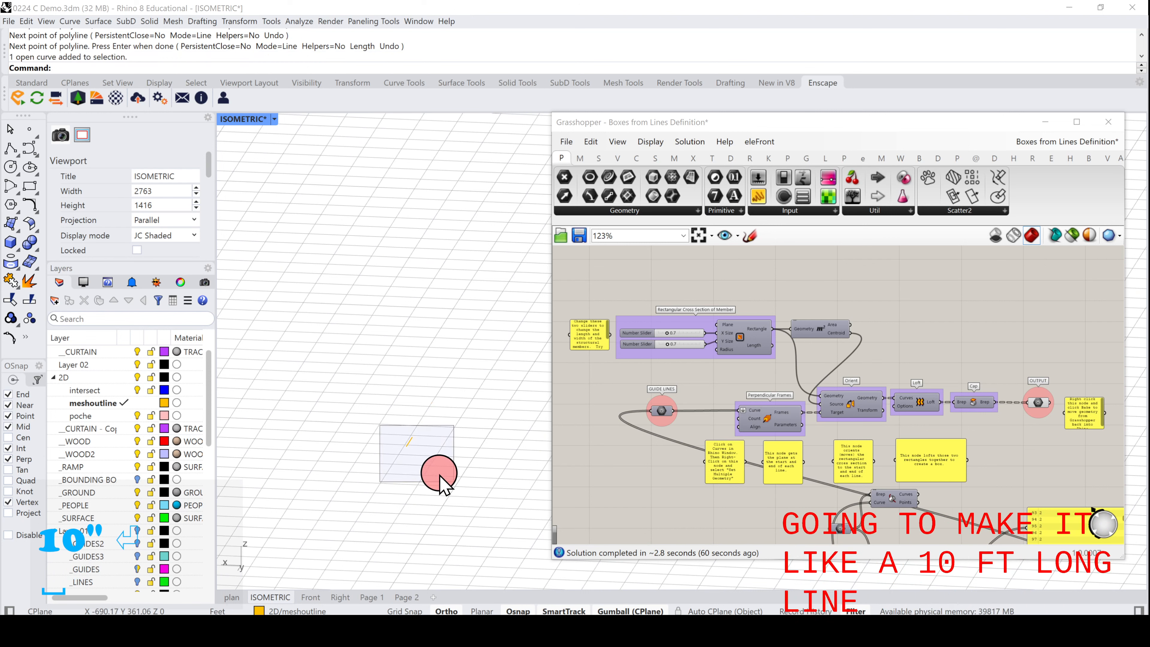
{"action": "type", "text": "zsa"}
{"action": "key", "text": "space"}
{"action": "right_click_drag", "start_coordinate": [444, 453], "coordinate": [432, 464]}
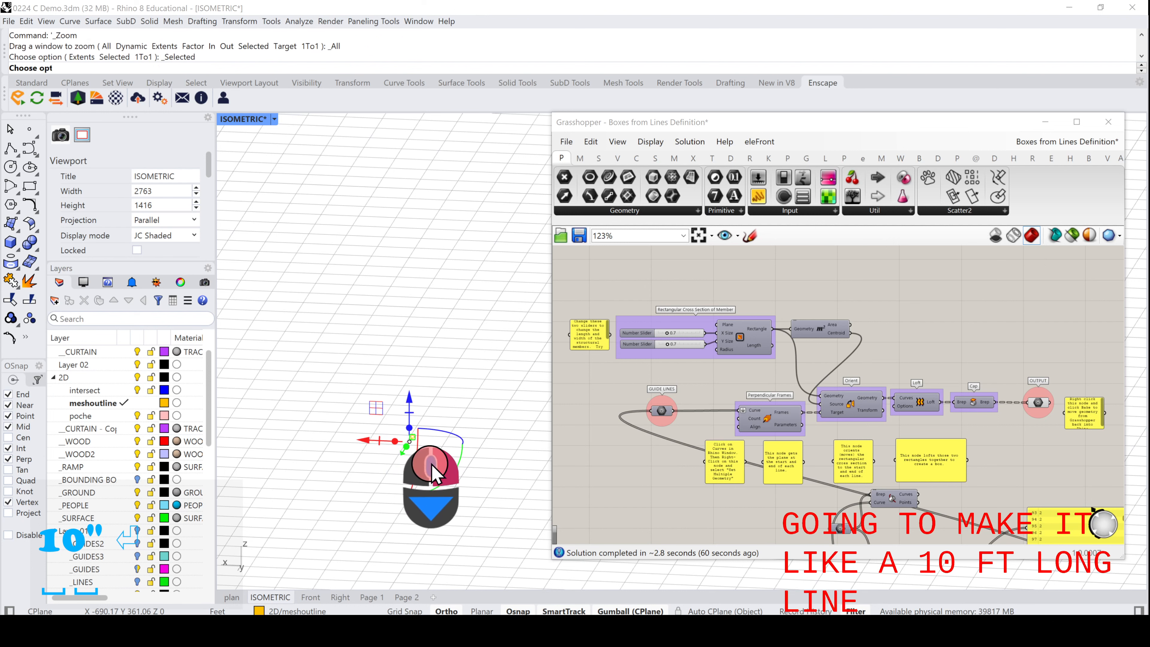
{"action": "right_click_drag", "start_coordinate": [621, 191], "coordinate": [308, 335]}
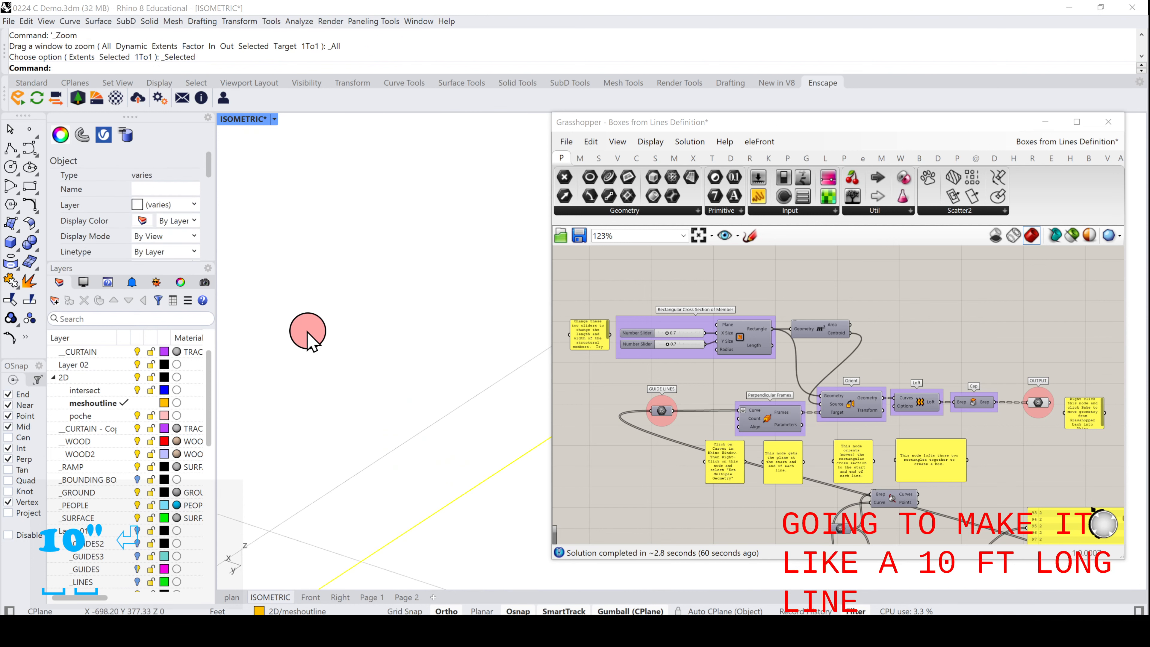
{"action": "scroll", "coordinate": [313, 344], "scroll_direction": "down", "scroll_amount": 1}
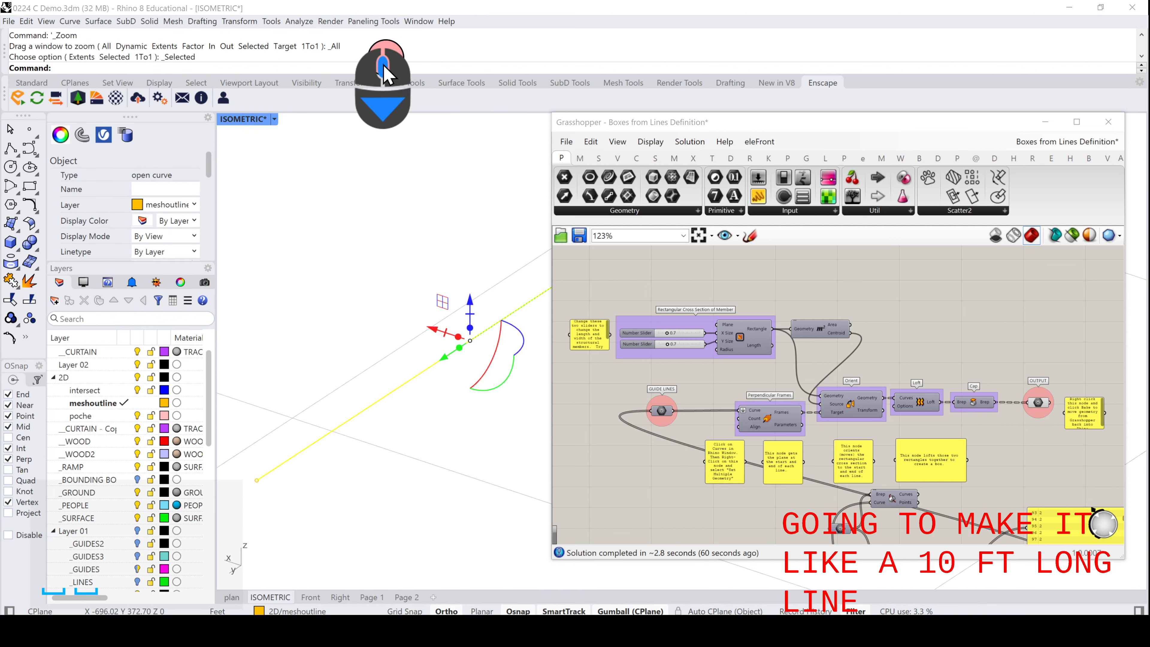
{"action": "left_click", "coordinate": [675, 129]}
{"action": "left_click_drag", "start_coordinate": [674, 129], "coordinate": [754, 131]}
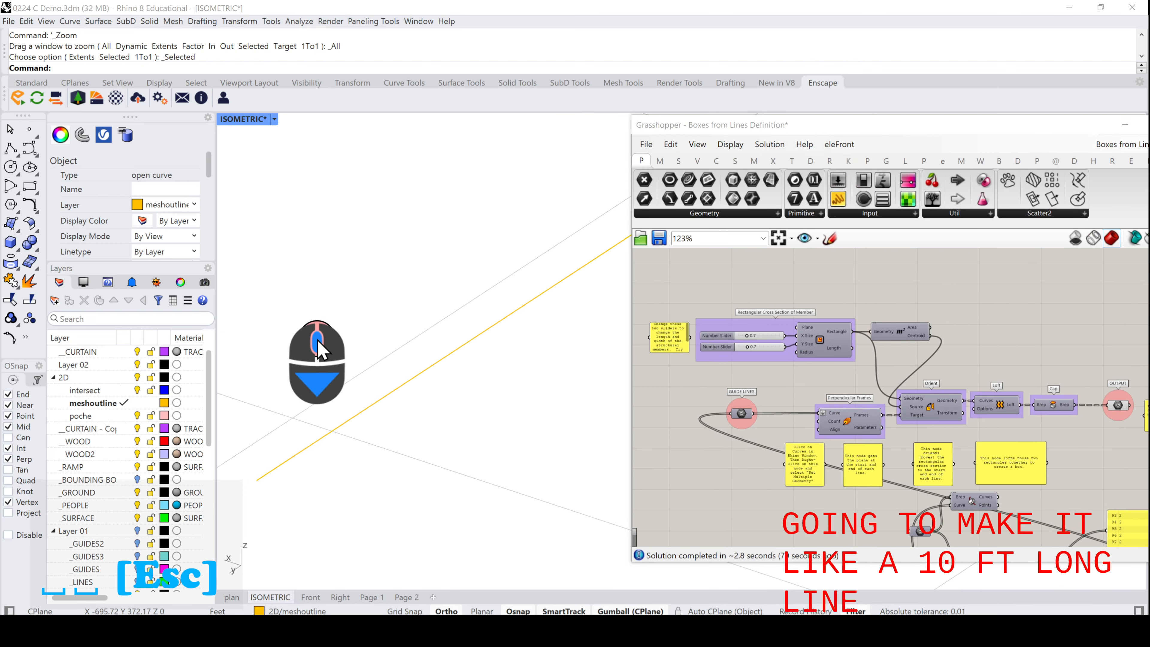
- Select the 10' line in Rhino and add a Geometry component on the empty canvas ahead of the GUIDE LINES node
{"action": "scroll", "coordinate": [316, 340], "scroll_direction": "down", "scroll_amount": 4}
{"action": "left_click", "coordinate": [377, 366]}
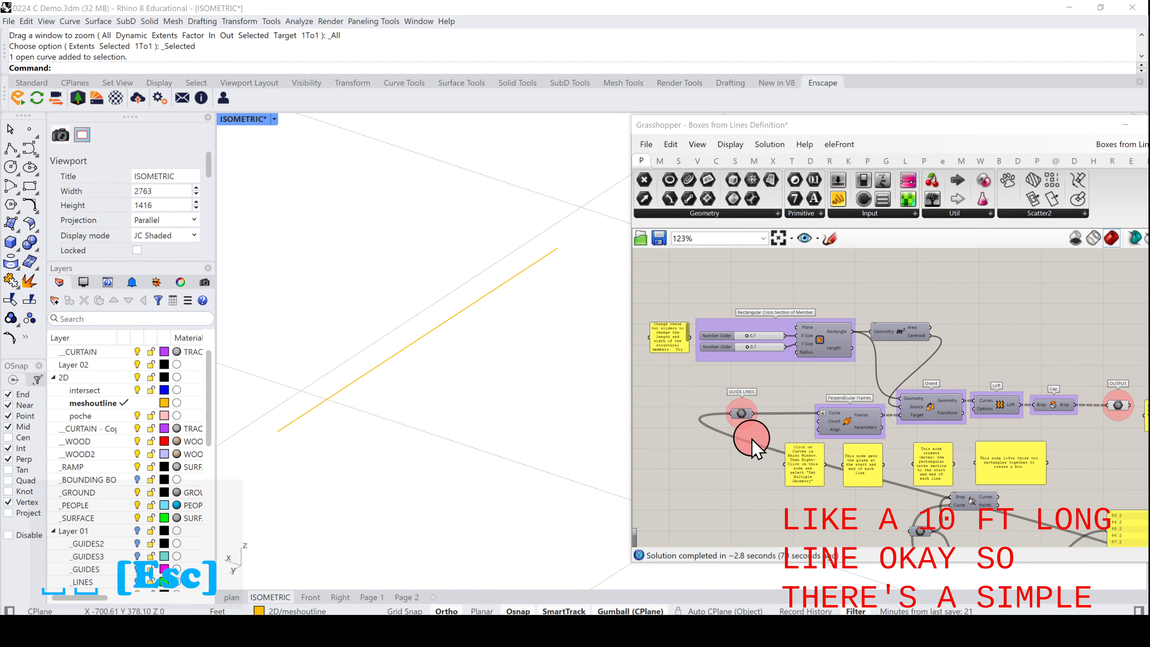
{"action": "middle_click_drag", "start_coordinate": [804, 403], "coordinate": [796, 360]}
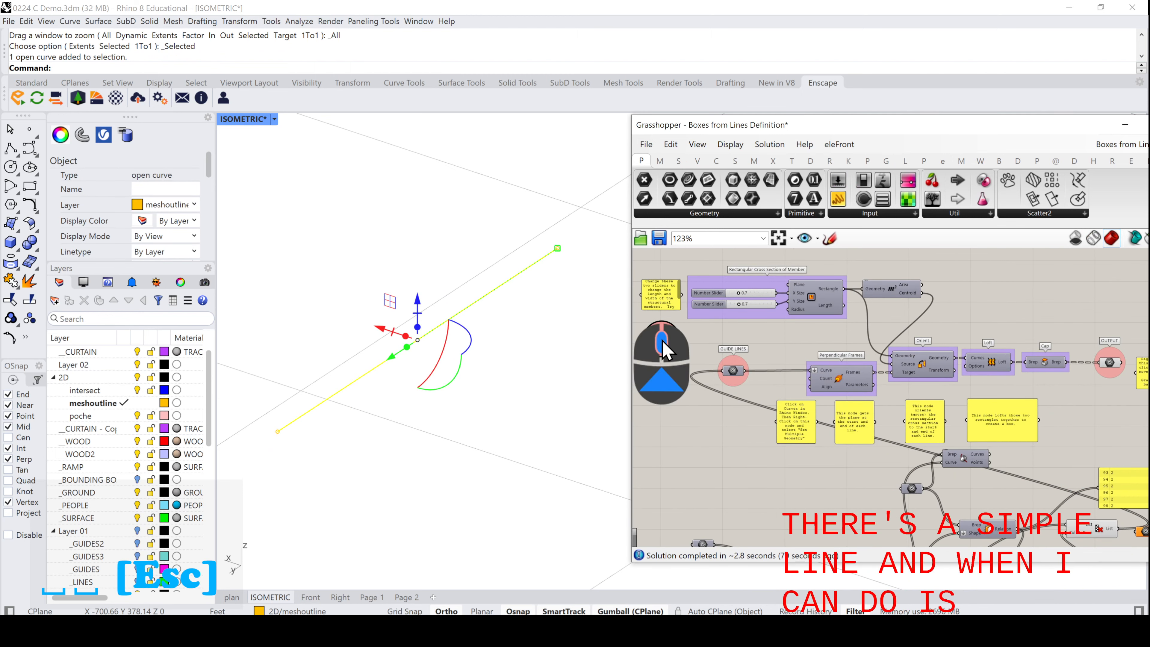
{"action": "scroll", "coordinate": [662, 340], "scroll_direction": "up", "scroll_amount": 4}
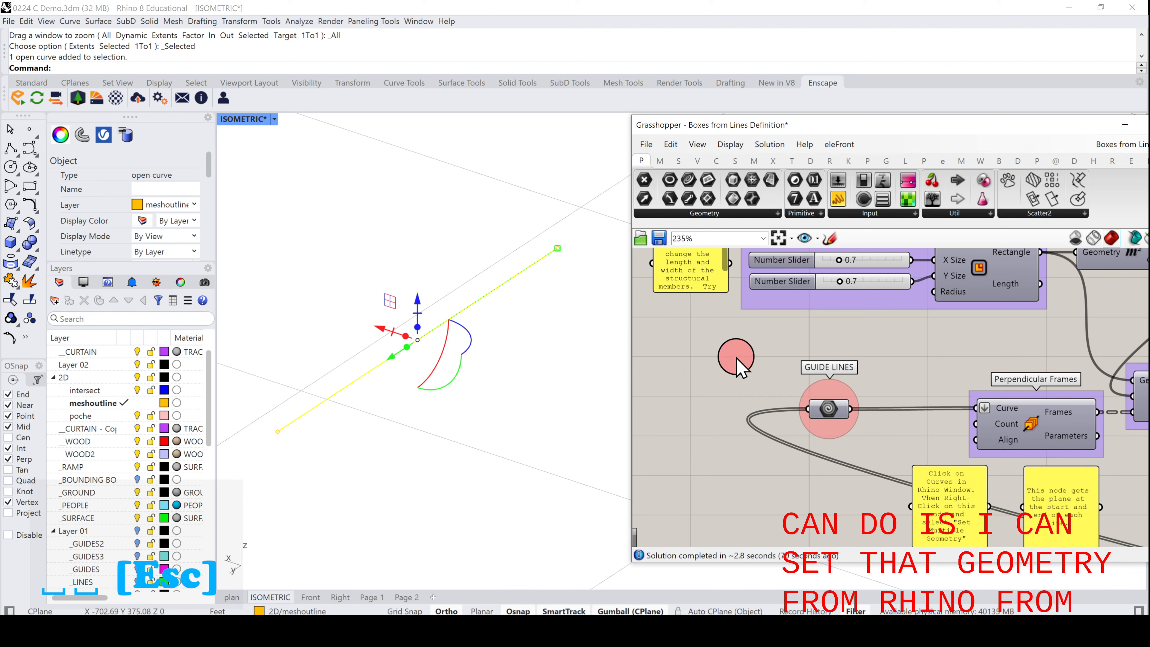
{"action": "right_click_drag", "start_coordinate": [737, 362], "coordinate": [804, 383]}
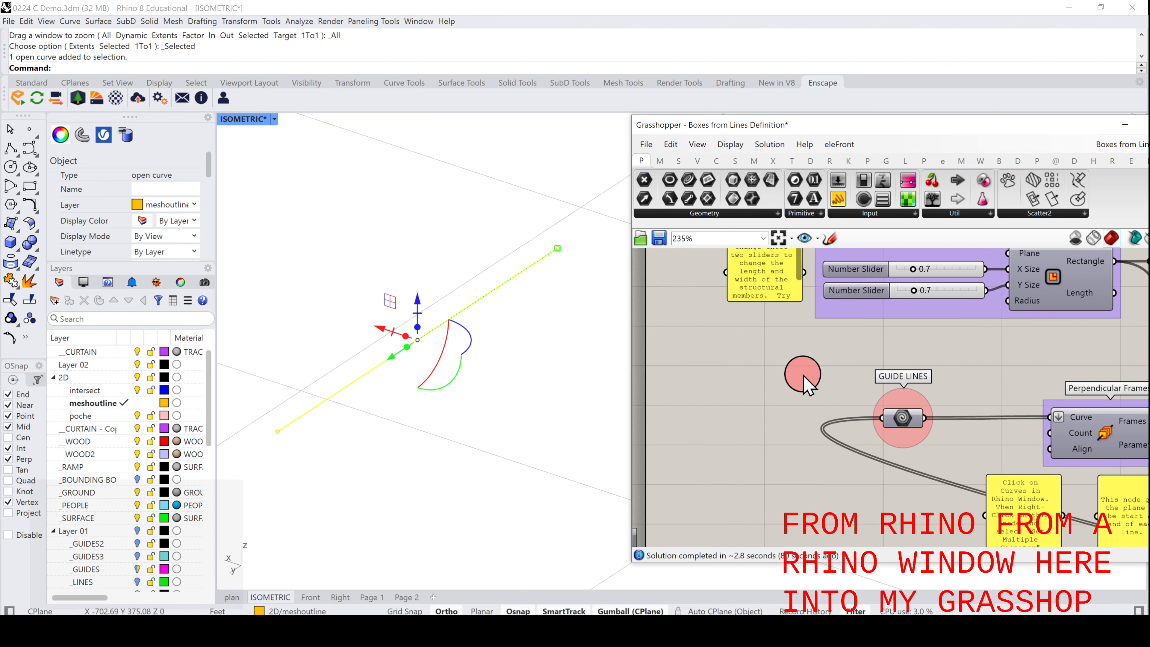
{"action": "scroll", "coordinate": [805, 384], "scroll_direction": "down", "scroll_amount": 2}
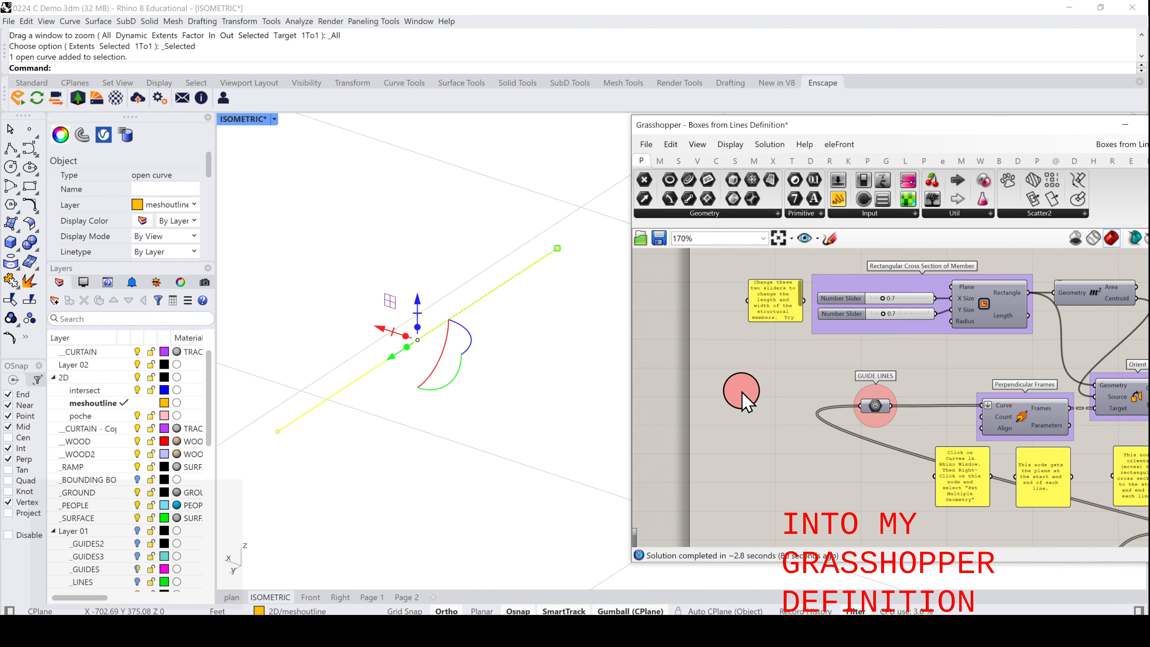
{"action": "scroll", "coordinate": [738, 403], "scroll_direction": "up", "scroll_amount": 2}
{"action": "double_click", "coordinate": [738, 402]}
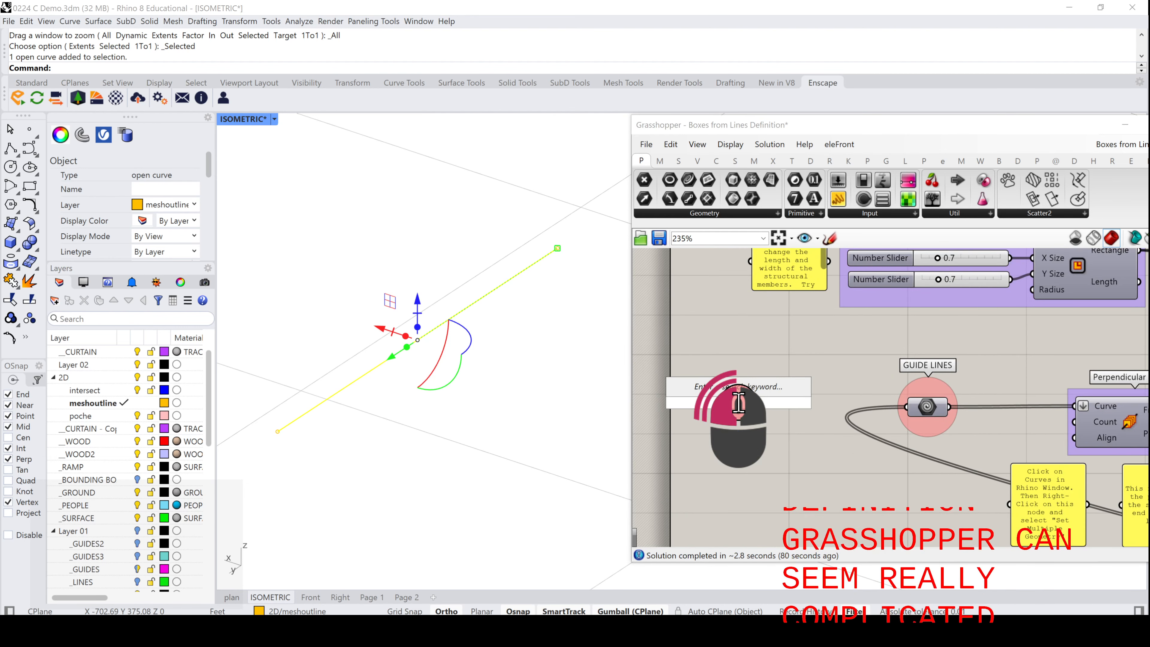
{"action": "type", "text": "GEO"}
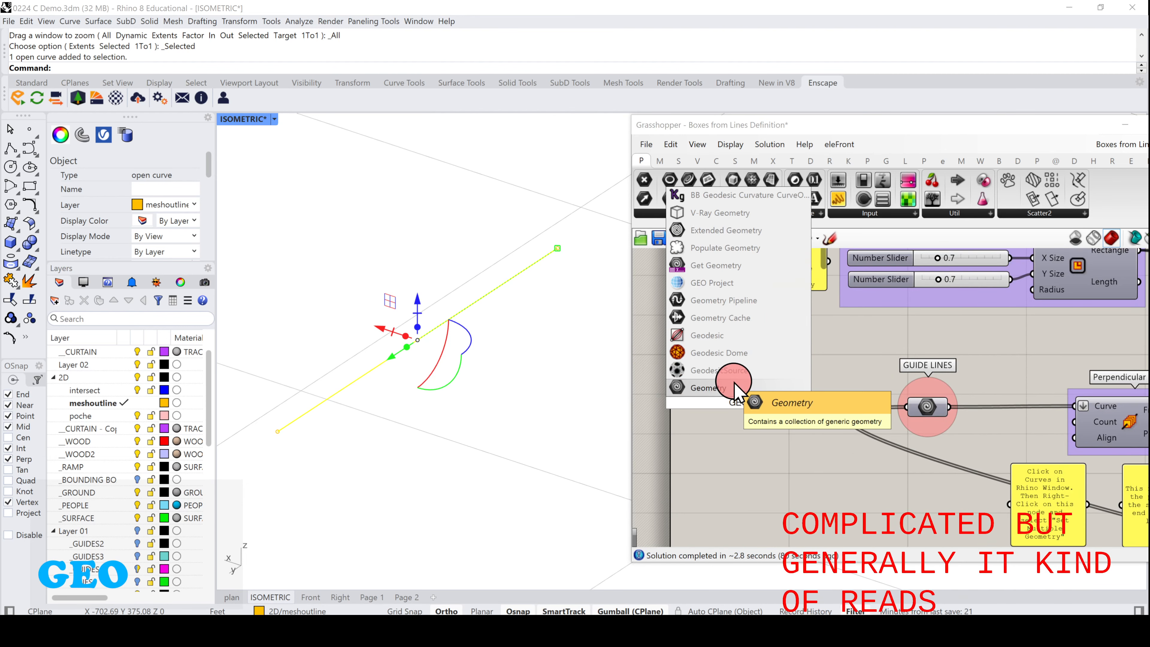
{"action": "left_click", "coordinate": [734, 384]}
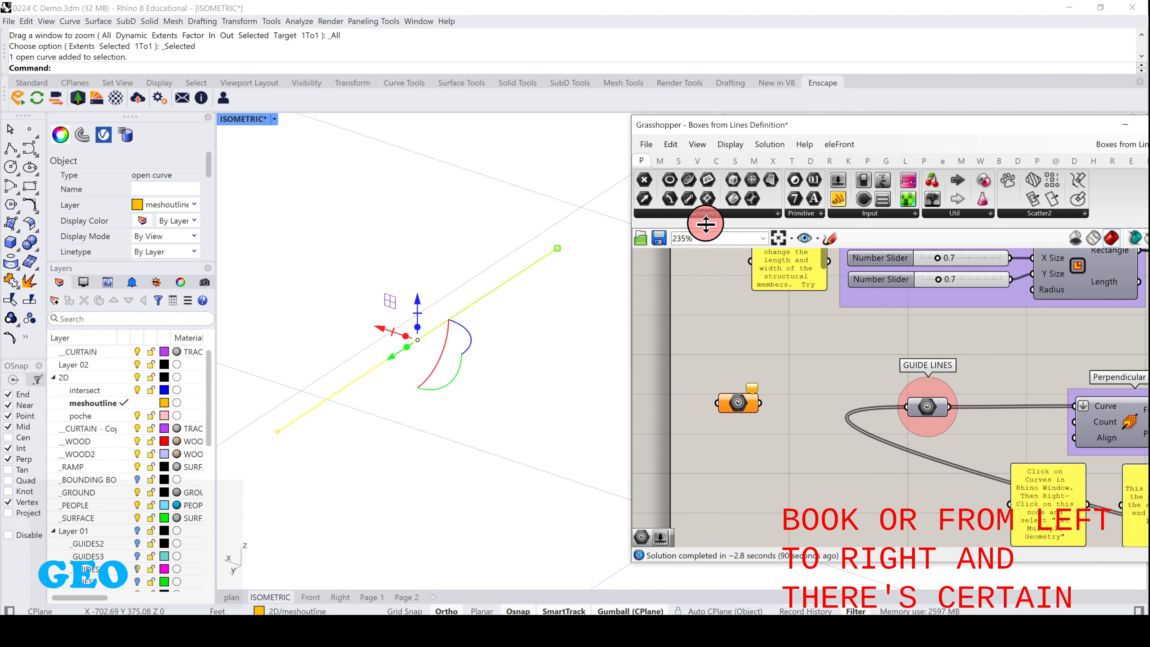
- Reference the 10' Rhino line in the new Geometry component with Set one Geometry
{"action": "left_click", "coordinate": [710, 213]}
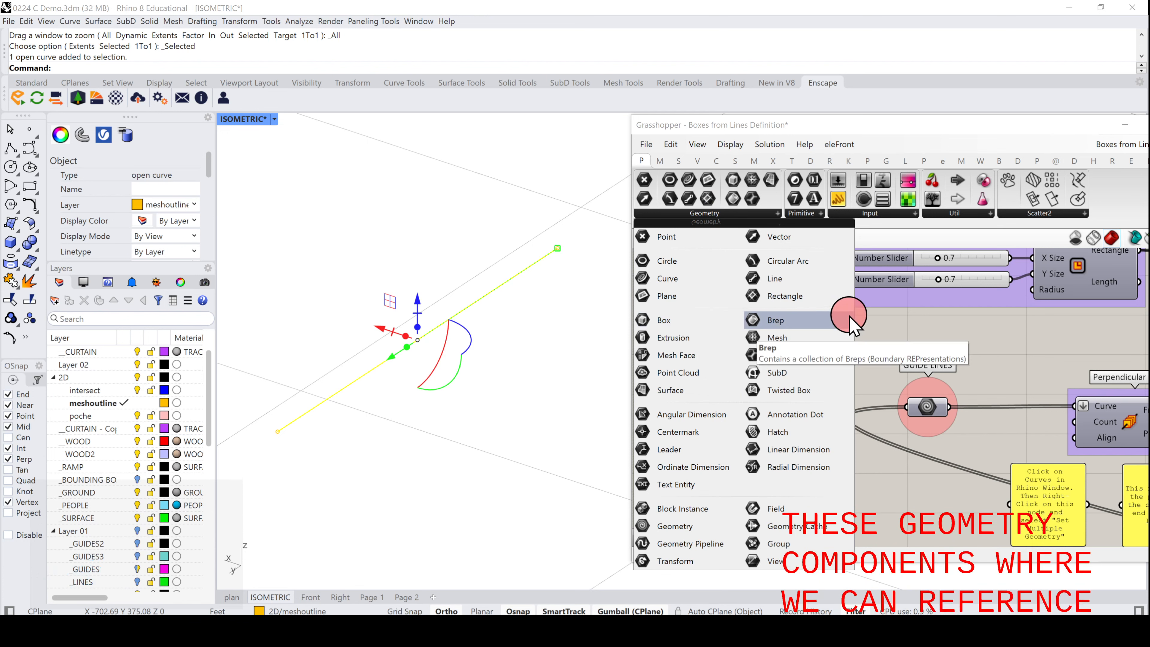
{"action": "left_click", "coordinate": [874, 318]}
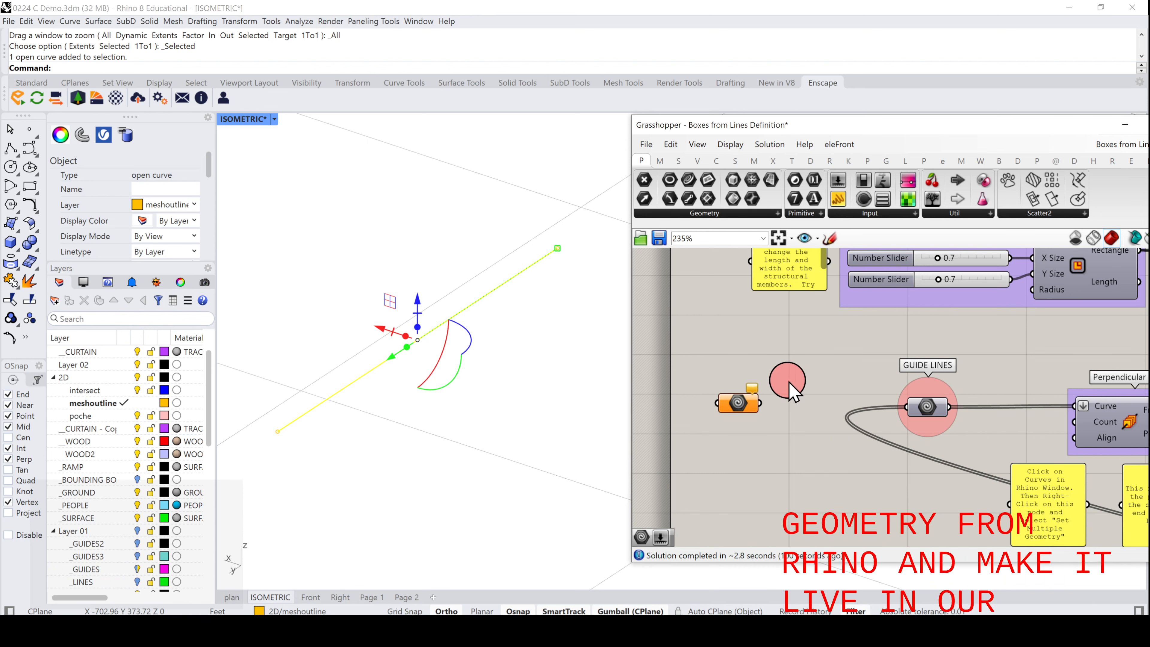
{"action": "right_click", "coordinate": [739, 403]}
{"action": "left_click", "coordinate": [733, 387]}
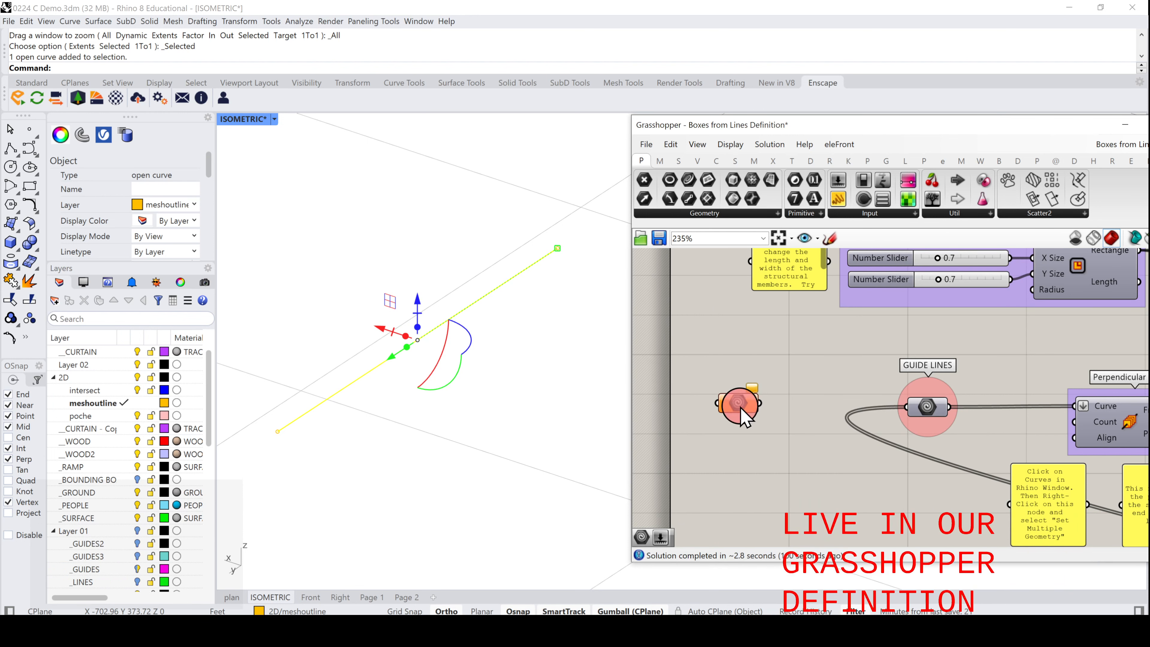
{"action": "right_click", "coordinate": [736, 407]}
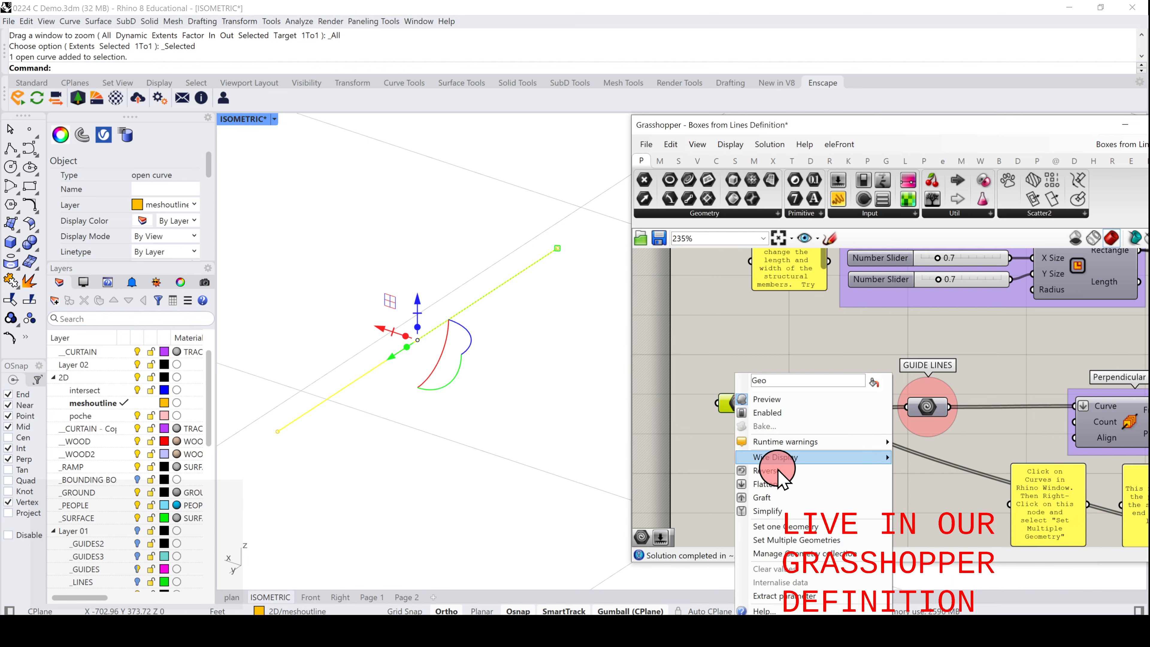
{"action": "left_click", "coordinate": [790, 526]}
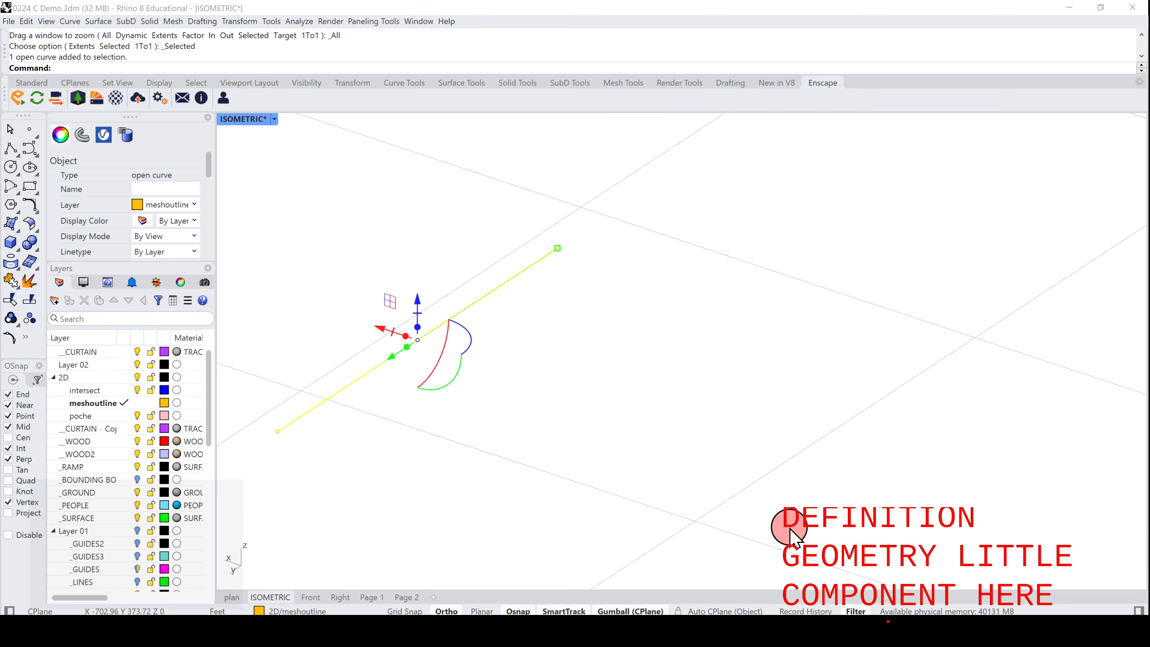
{"action": "scroll", "coordinate": [489, 361], "scroll_direction": "down", "scroll_amount": 3}
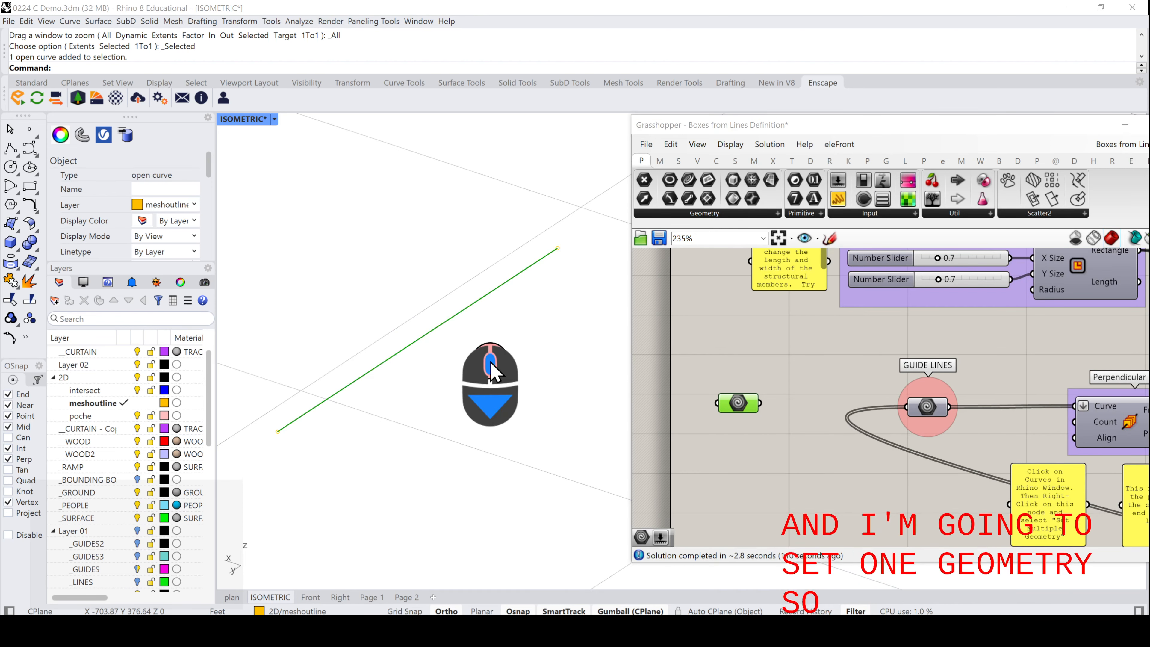
{"action": "left_click", "coordinate": [474, 343]}
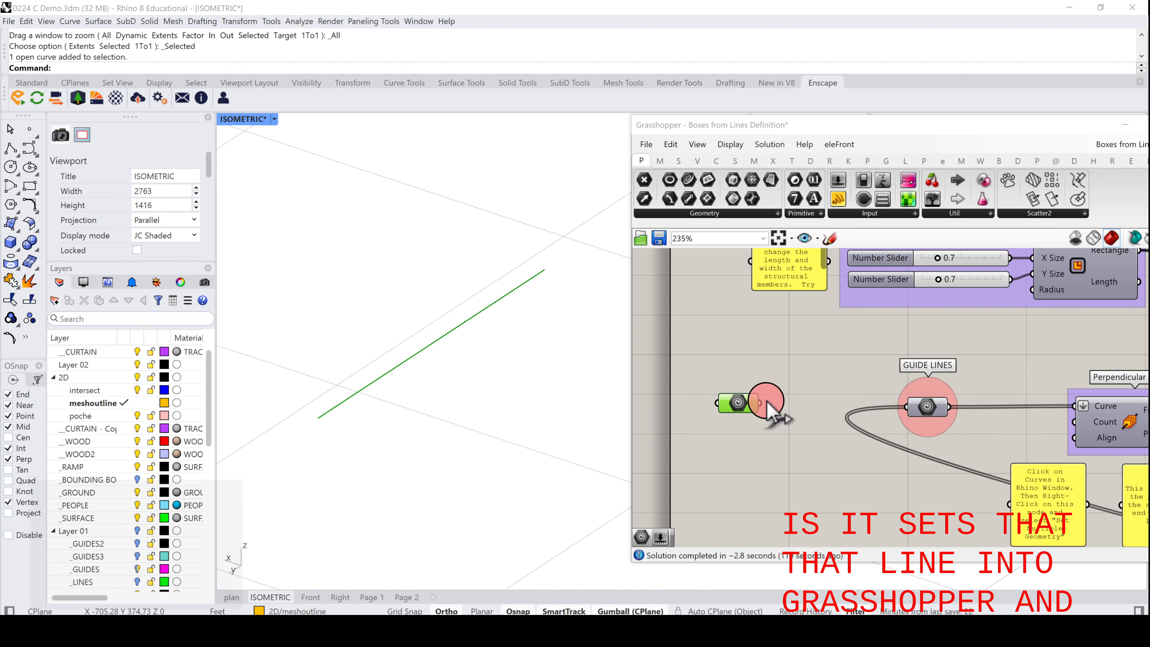
- Connect the new Geometry component's output to the input of the GUIDE LINES node
{"action": "left_click_drag", "start_coordinate": [766, 401], "coordinate": [913, 409]}
{"action": "right_click_drag", "start_coordinate": [1001, 354], "coordinate": [899, 354]}
{"action": "scroll", "coordinate": [847, 353], "scroll_direction": "down", "scroll_amount": 1}
{"action": "scroll", "coordinate": [683, 415], "scroll_direction": "up", "scroll_amount": 2}
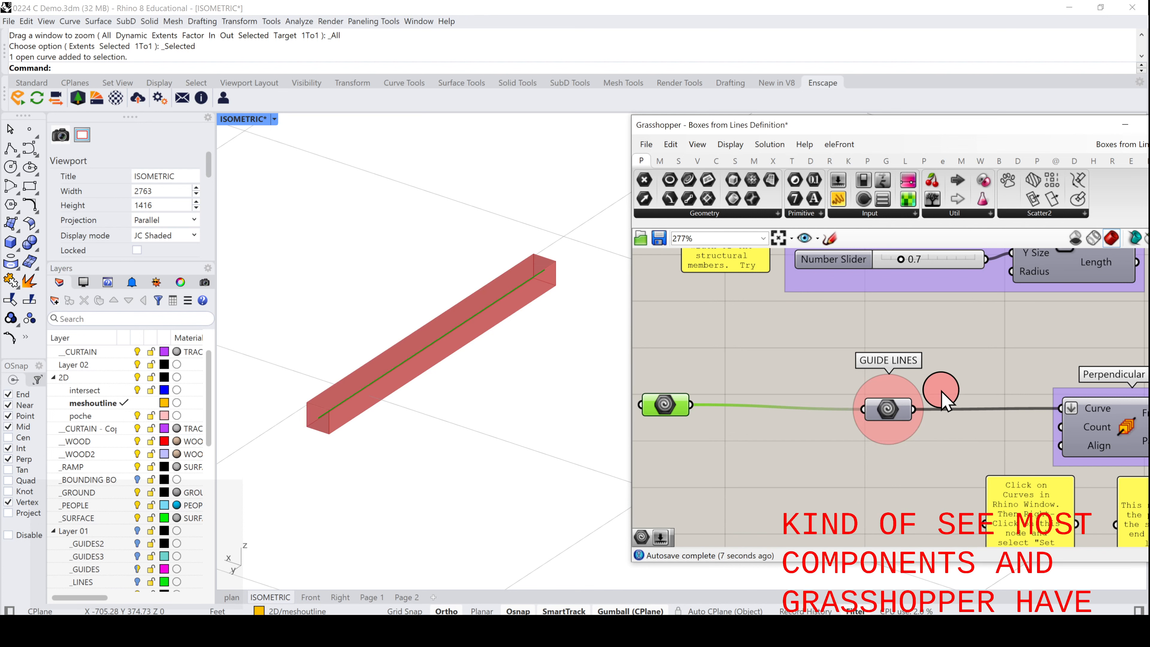
- Toggle Draw Full Names to compare abbreviated and full parameter names on the Perpendicular Frames component, leaving full names displayed
{"action": "right_click_drag", "start_coordinate": [942, 390], "coordinate": [821, 398]}
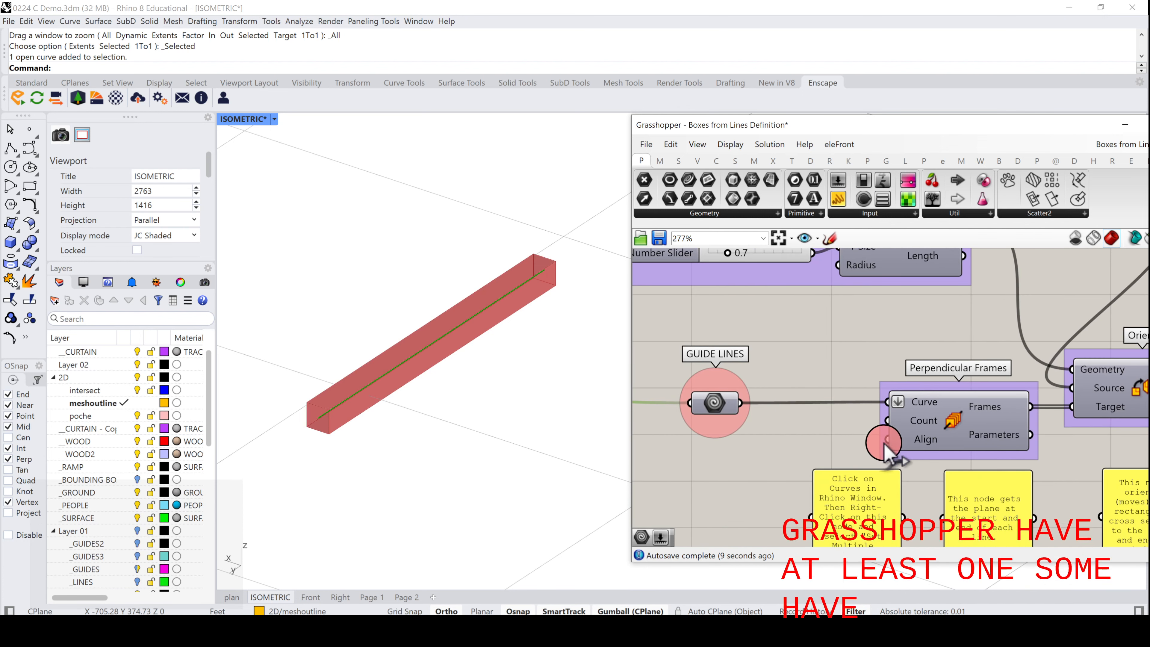
{"action": "right_click_drag", "start_coordinate": [964, 348], "coordinate": [815, 345]}
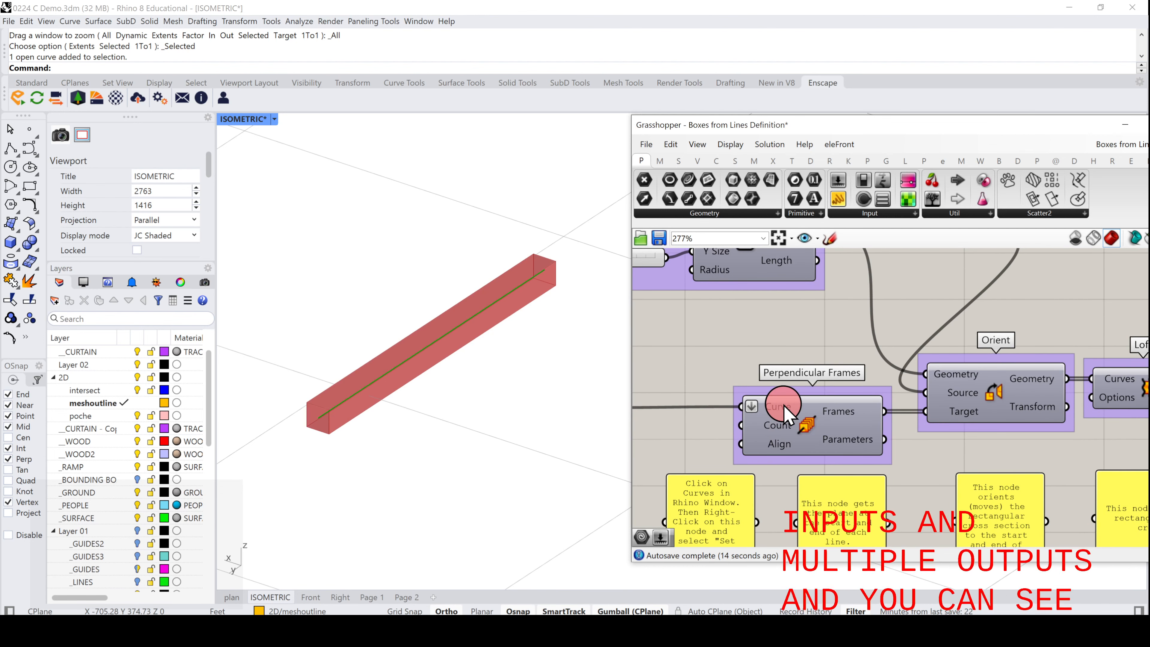
{"action": "mouse_move", "coordinate": [784, 406]}
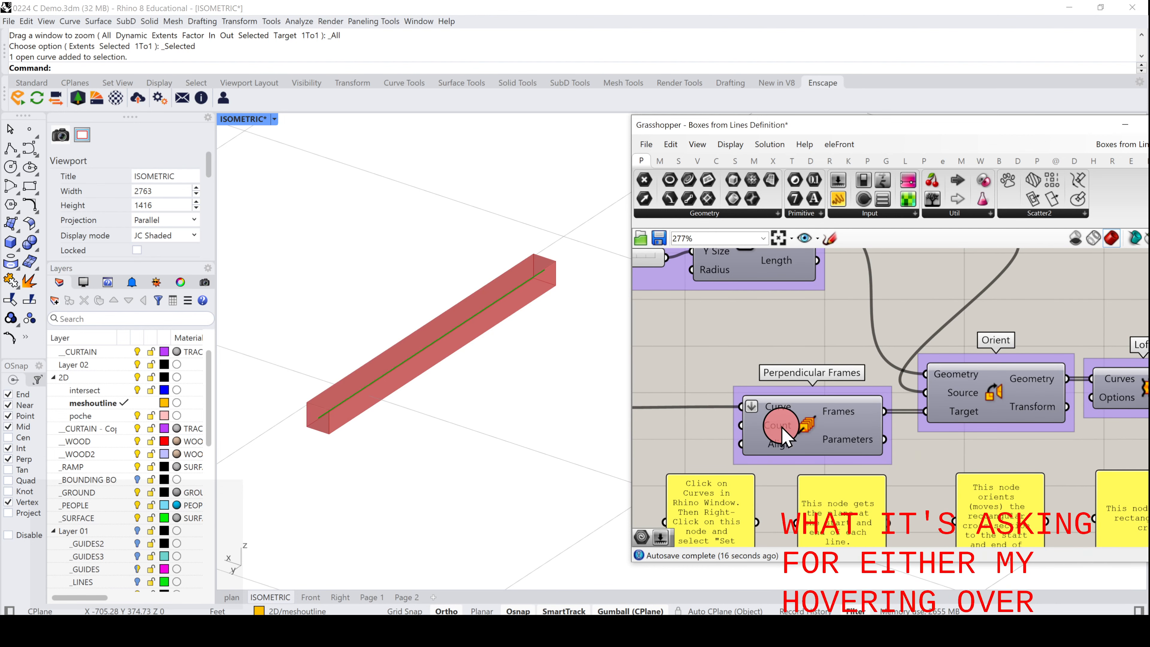
{"action": "left_click", "coordinate": [729, 145]}
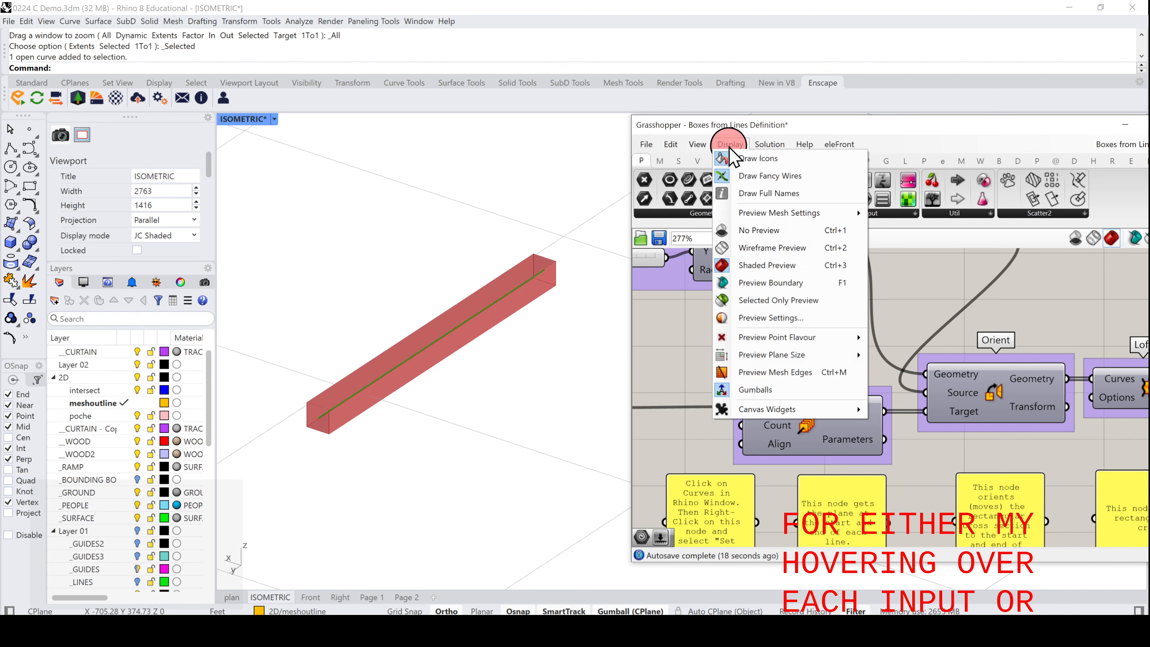
{"action": "left_click", "coordinate": [756, 196]}
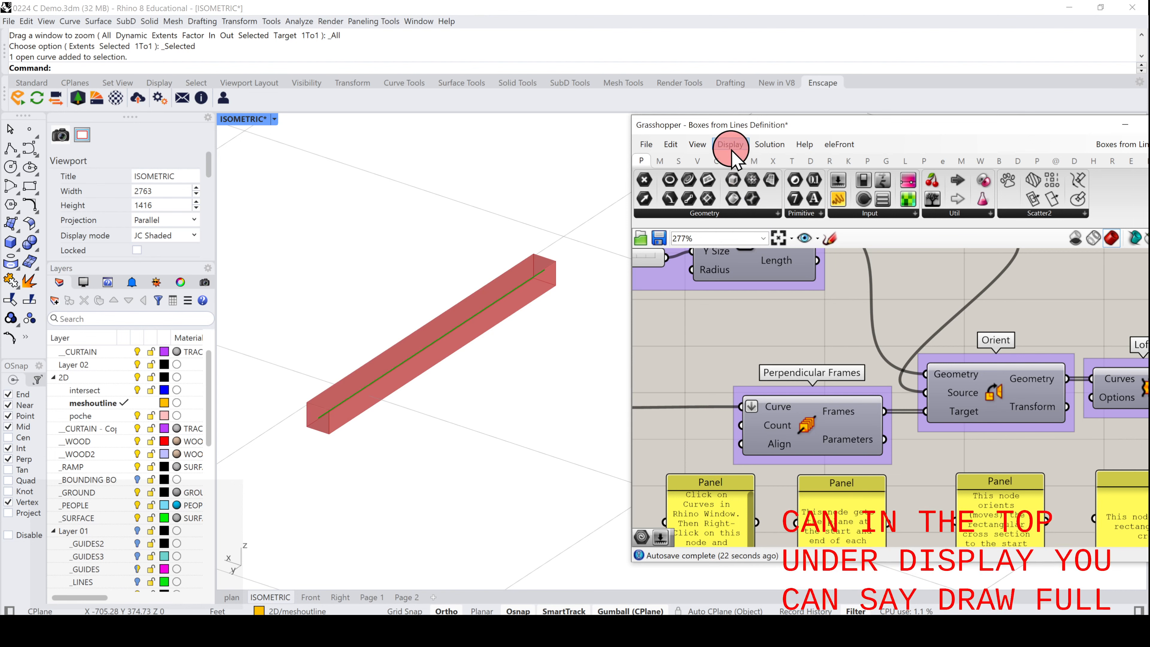
{"action": "left_click", "coordinate": [731, 145]}
{"action": "left_click", "coordinate": [745, 197]}
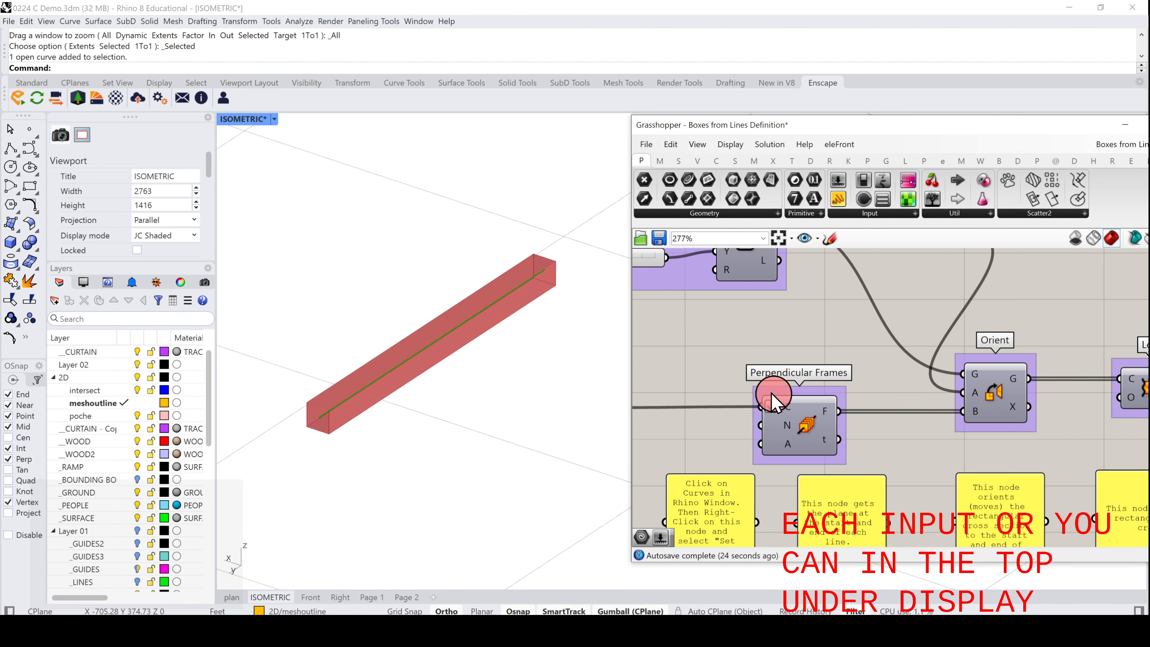
{"action": "left_click", "coordinate": [751, 187]}
{"action": "left_click", "coordinate": [730, 144]}
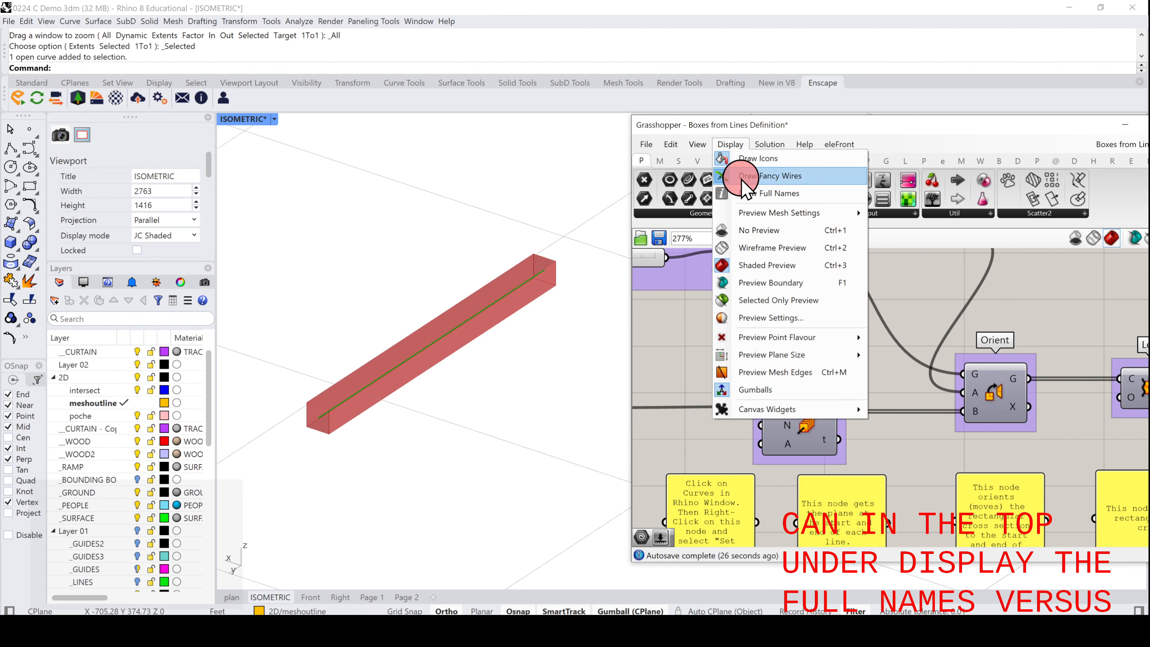
{"action": "left_click", "coordinate": [741, 188]}
{"action": "left_click", "coordinate": [727, 181]}
- Turn Draw Icons off to label the components with text, and restore their icons
{"action": "left_click", "coordinate": [730, 145]}
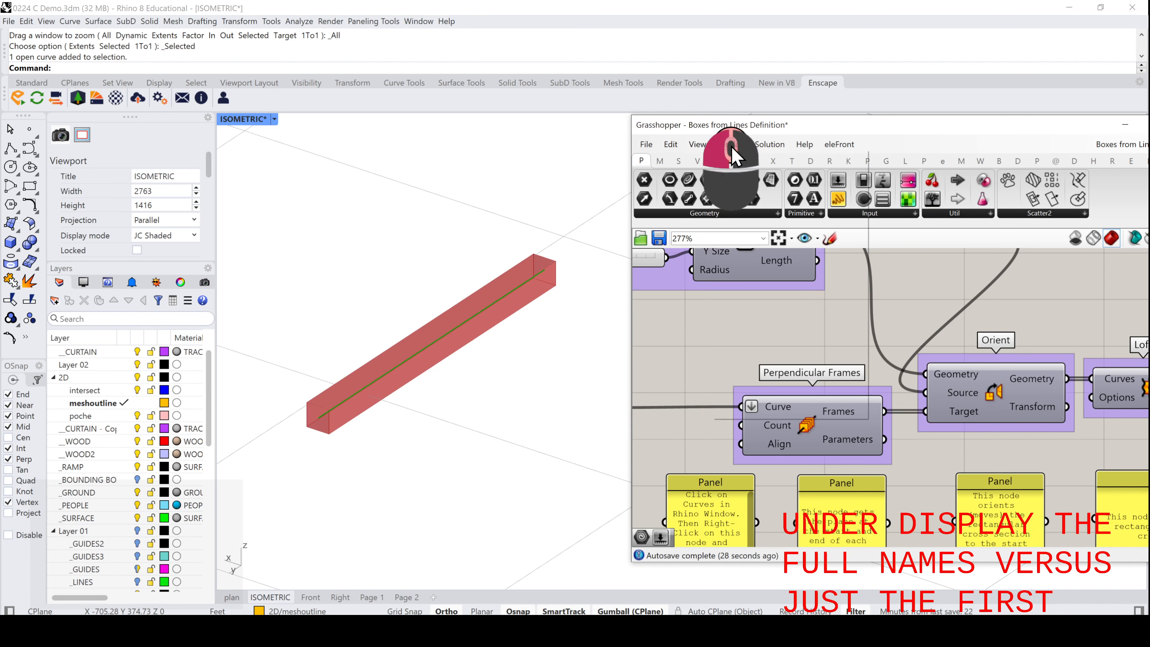
{"action": "left_click", "coordinate": [745, 176]}
{"action": "left_click", "coordinate": [770, 265]}
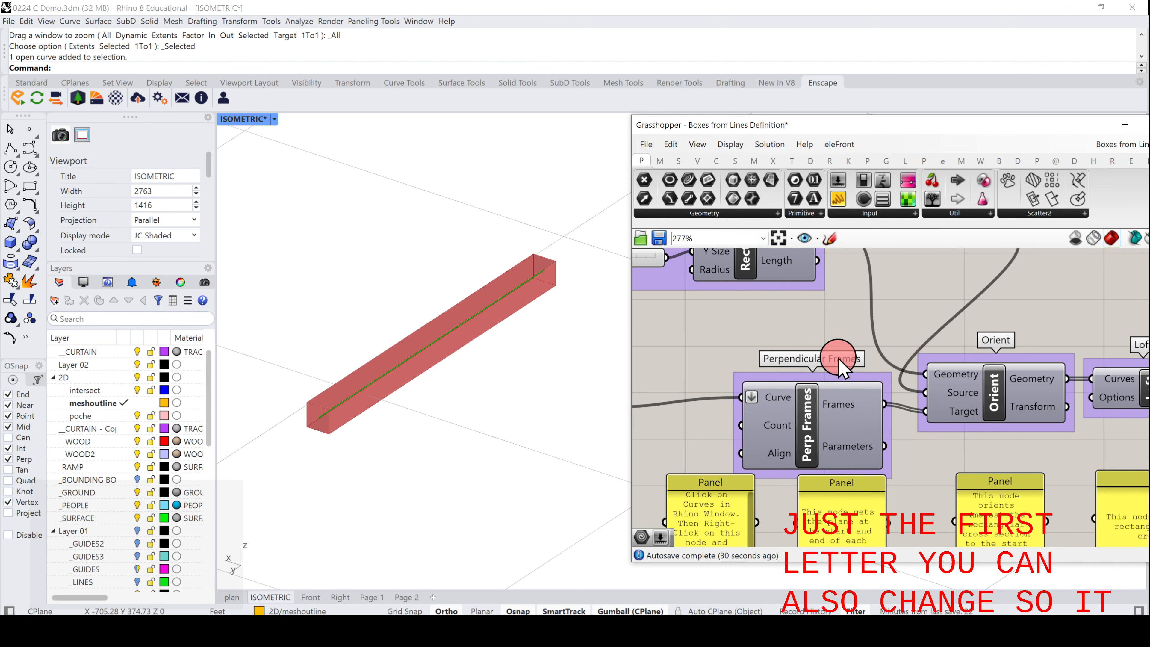
{"action": "left_click", "coordinate": [733, 144]}
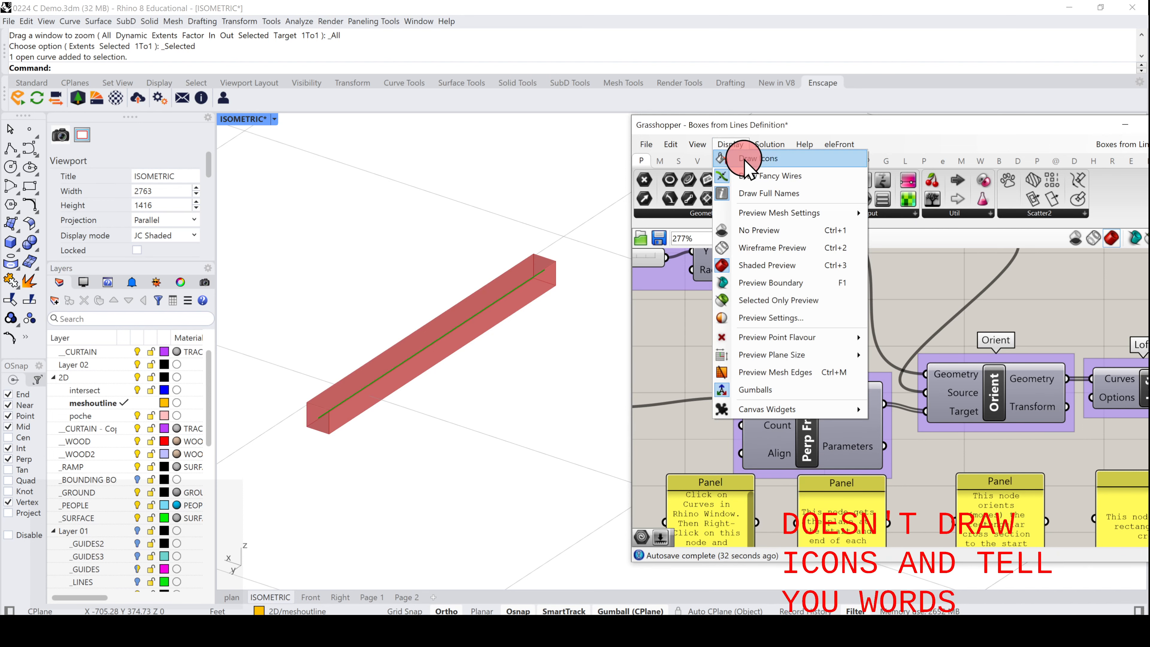
{"action": "left_click", "coordinate": [745, 158]}
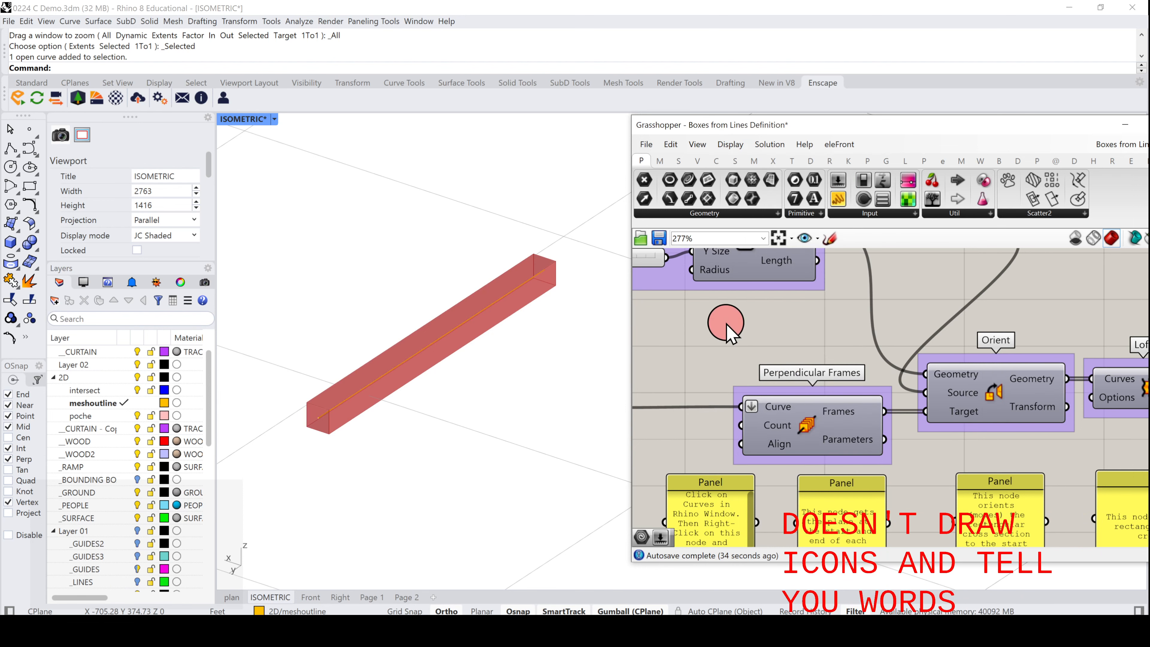
- Set the rectangular cross section's X Size slider to 0.3 and its Y Size slider to 1.0
{"action": "scroll", "coordinate": [725, 322], "scroll_direction": "down", "scroll_amount": 3}
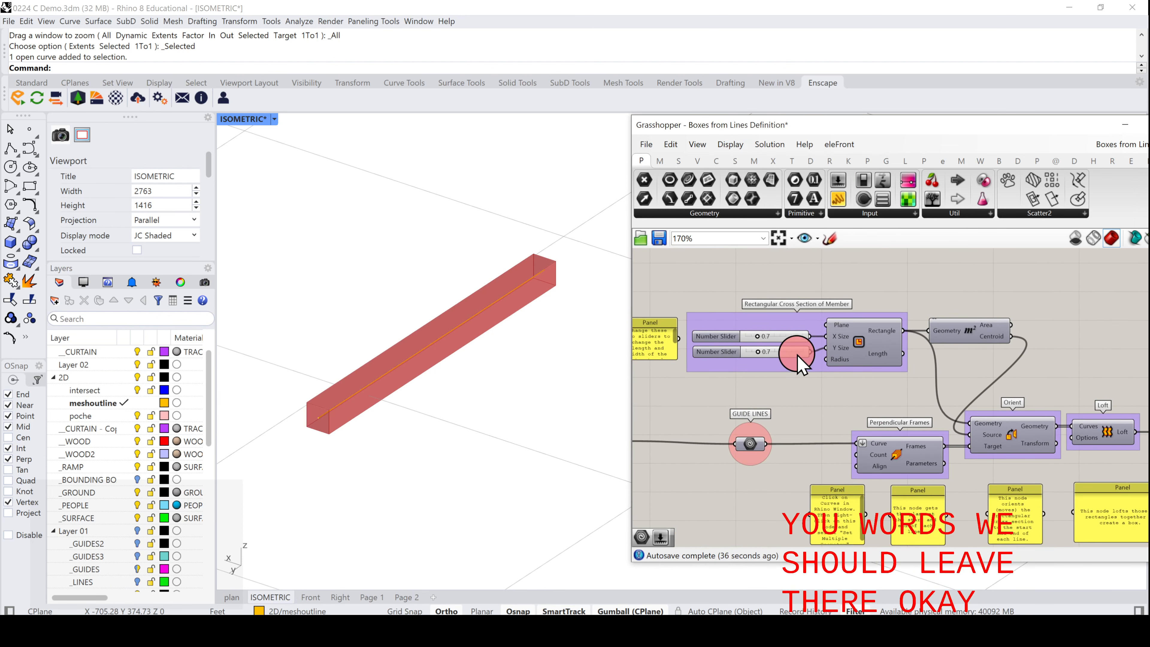
{"action": "scroll", "coordinate": [774, 340], "scroll_direction": "up", "scroll_amount": 3}
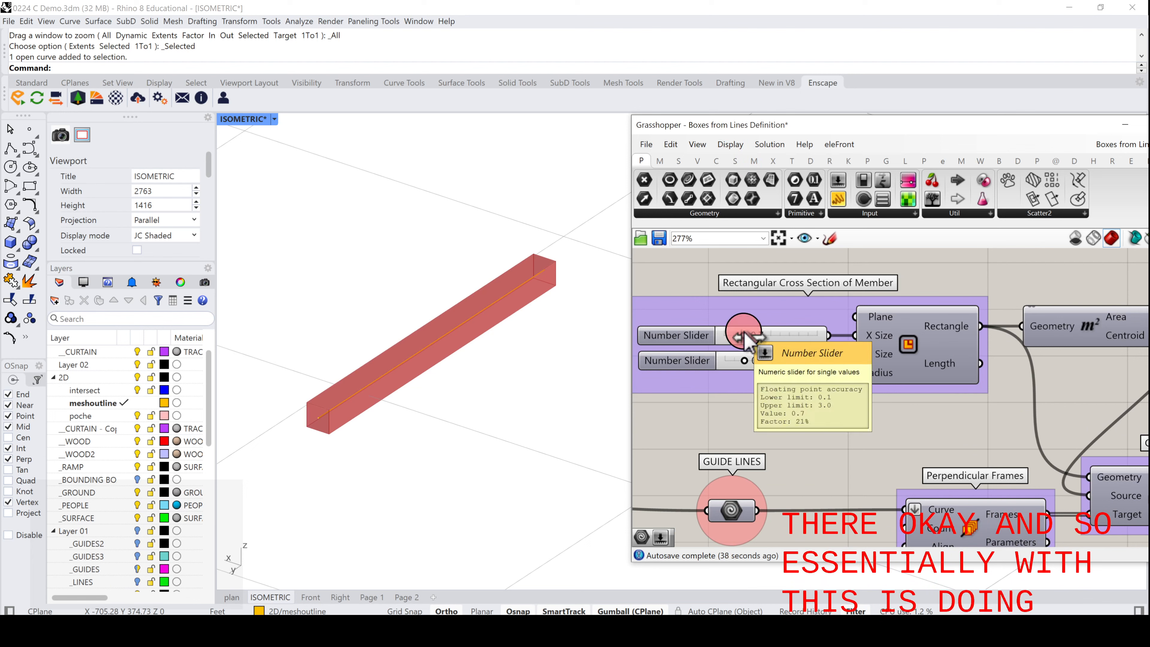
{"action": "scroll", "coordinate": [745, 341], "scroll_direction": "up", "scroll_amount": 1}
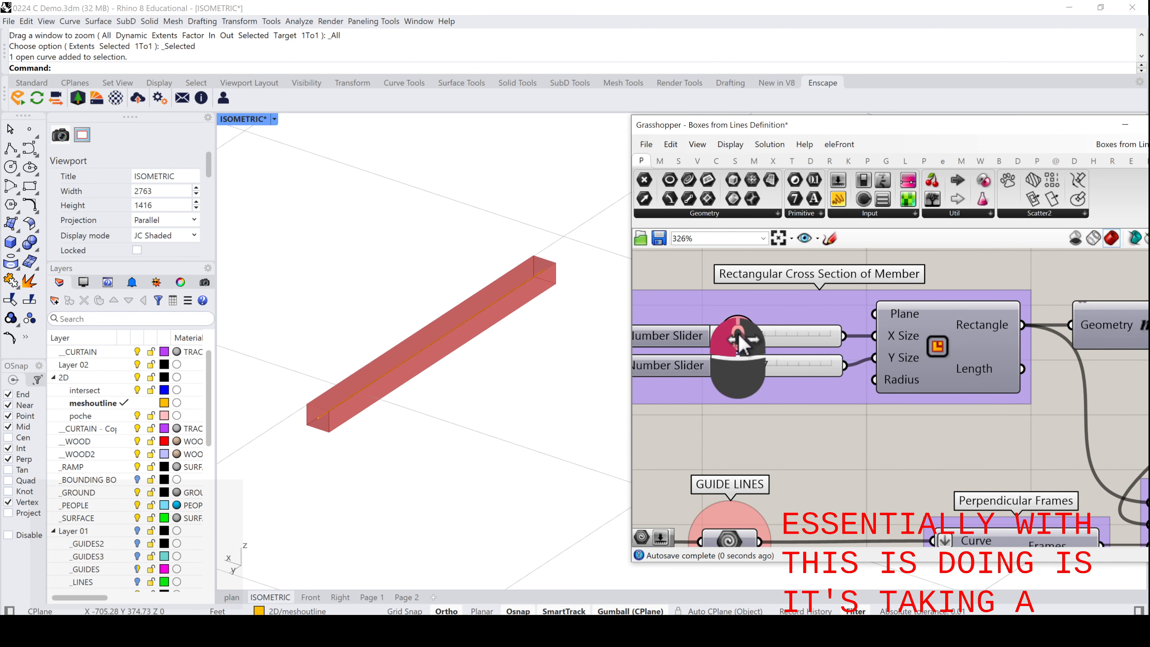
{"action": "scroll", "coordinate": [277, 398], "scroll_direction": "up", "scroll_amount": 2}
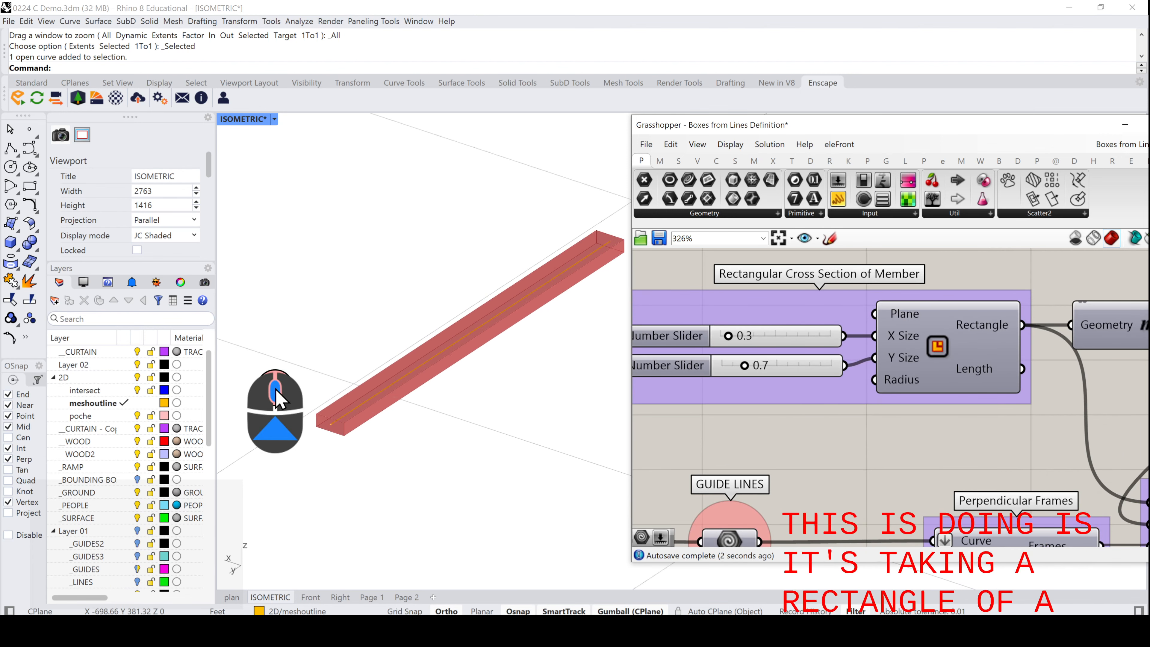
{"action": "scroll", "coordinate": [277, 390], "scroll_direction": "up", "scroll_amount": 2}
{"action": "scroll", "coordinate": [297, 384], "scroll_direction": "down", "scroll_amount": 2}
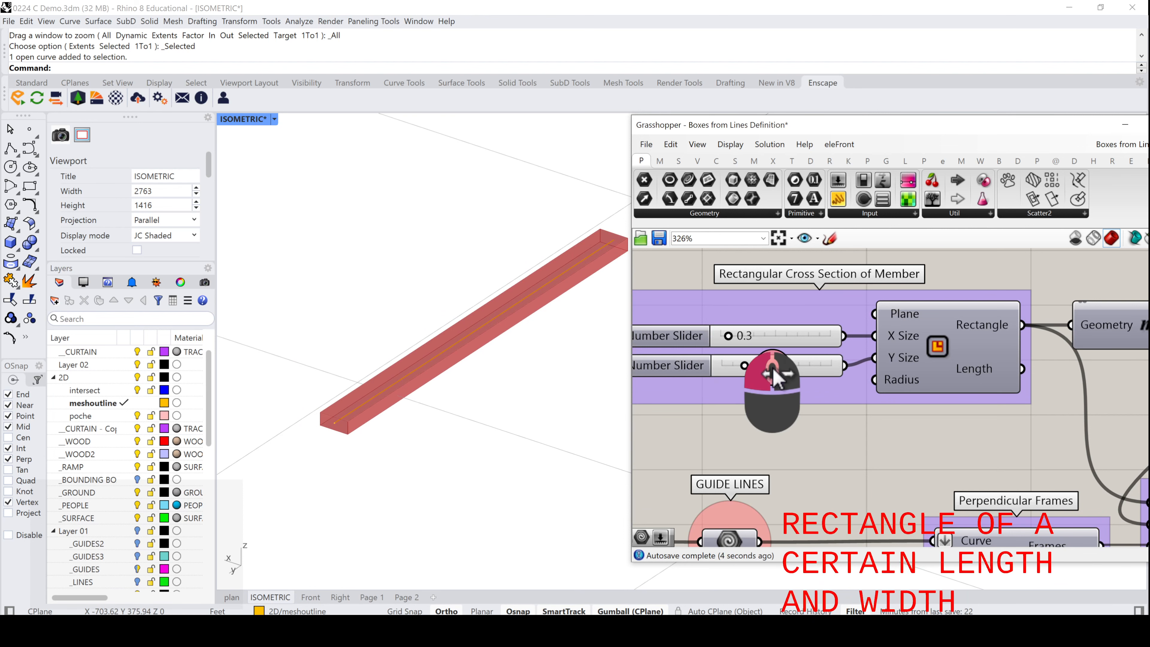
{"action": "left_click_drag", "start_coordinate": [772, 367], "coordinate": [755, 368]}
{"action": "scroll", "coordinate": [689, 401], "scroll_direction": "down", "scroll_amount": 1}
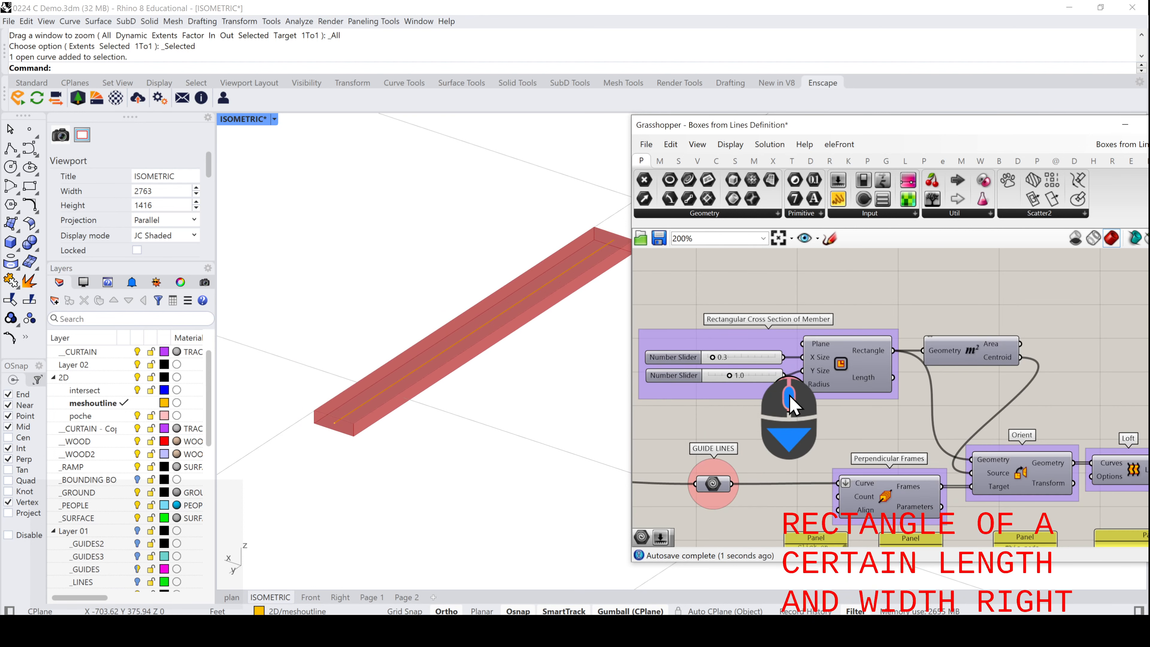
- Select the Perpendicular Frames component and examine its planes at the two ends of the guide line in Rhino
{"action": "right_click_drag", "start_coordinate": [881, 403], "coordinate": [825, 369]}
{"action": "middle_click", "coordinate": [840, 445]}
{"action": "left_click", "coordinate": [865, 428]}
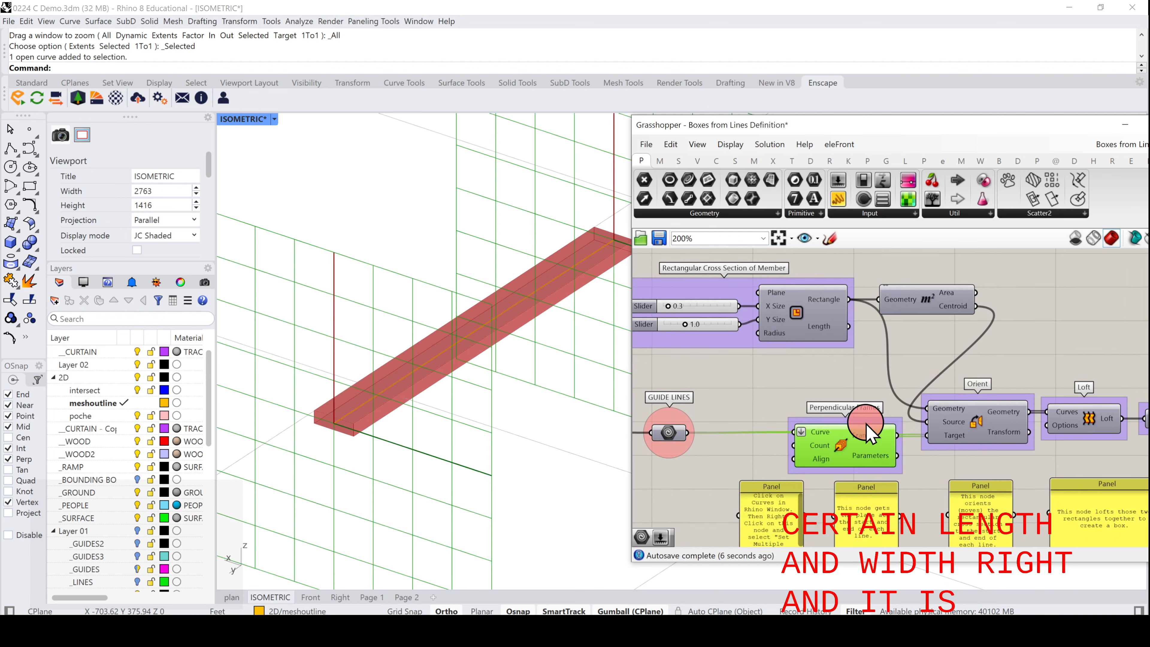
{"action": "scroll", "coordinate": [385, 390], "scroll_direction": "down", "scroll_amount": 4}
{"action": "right_click_drag", "start_coordinate": [385, 389], "coordinate": [410, 389]}
{"action": "scroll", "coordinate": [398, 380], "scroll_direction": "up", "scroll_amount": 4}
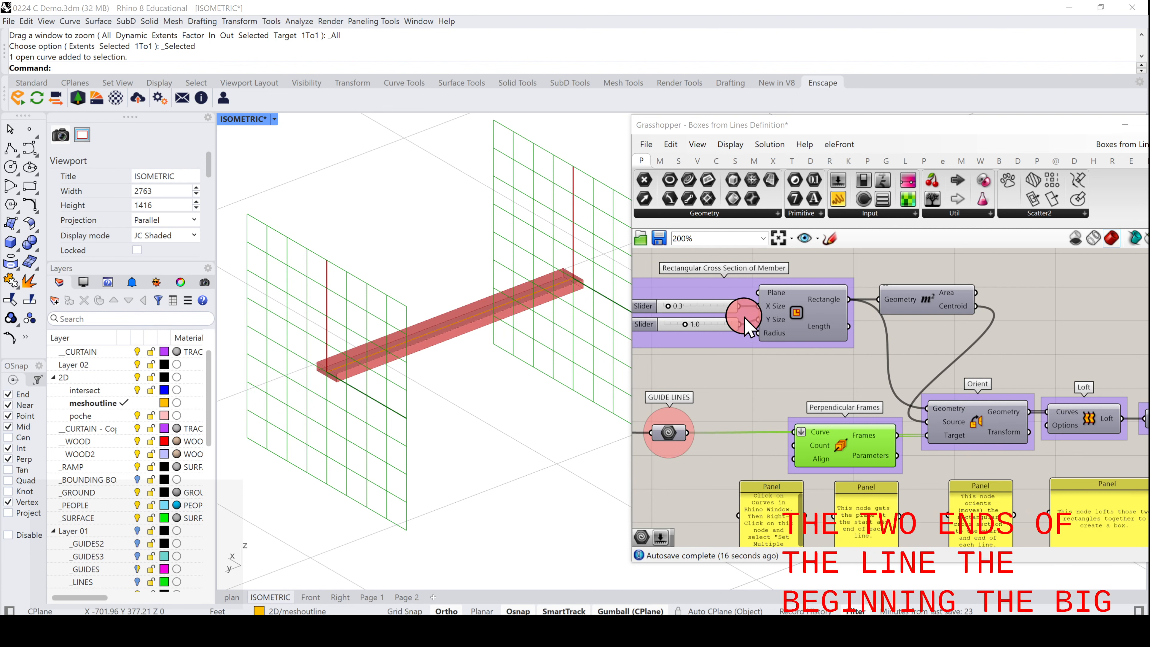
- Select the Orient component and examine how the rectangles sit on the perpendicular planes at both ends of the line
{"action": "left_click", "coordinate": [949, 431]}
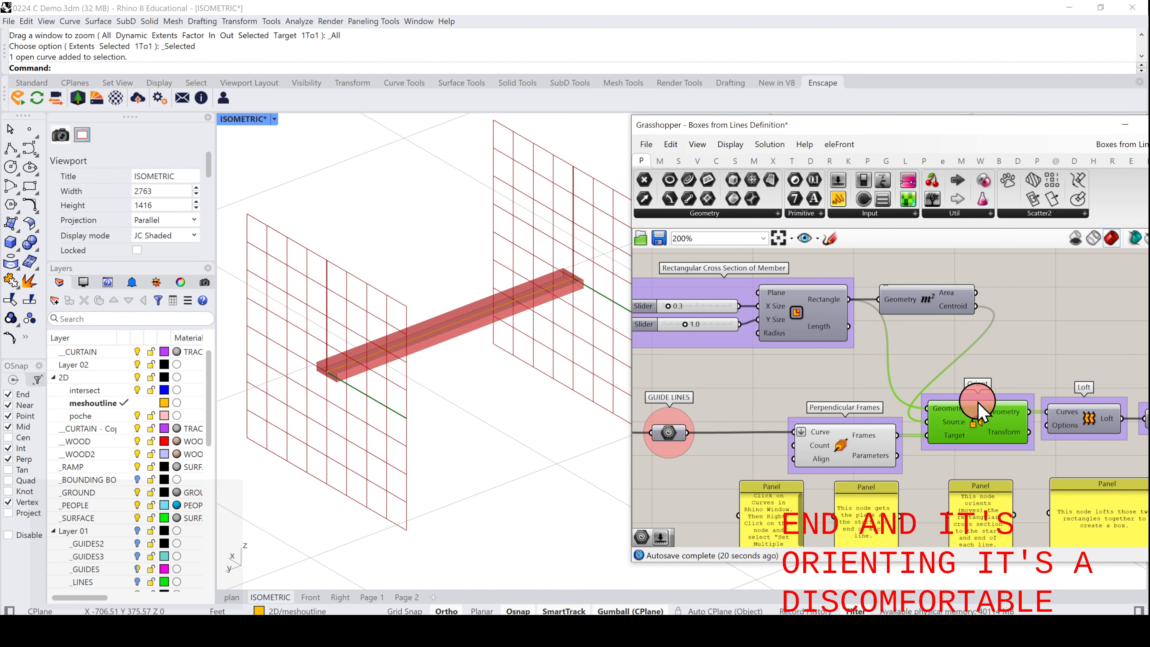
{"action": "left_click", "coordinate": [823, 319]}
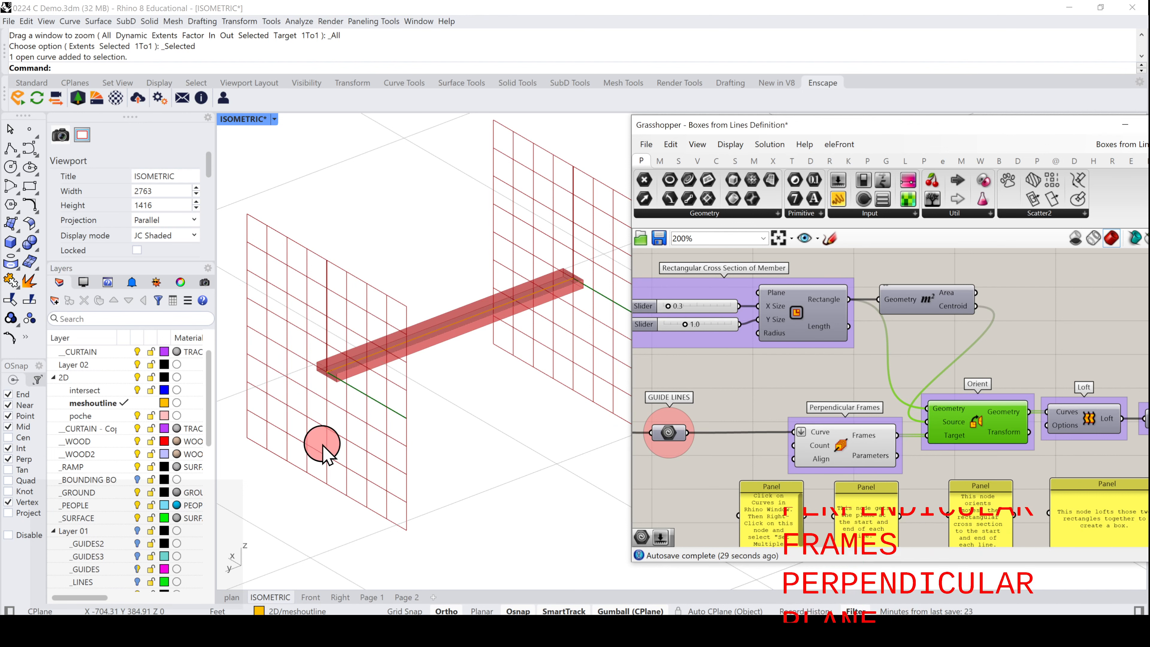
{"action": "scroll", "coordinate": [322, 447], "scroll_direction": "down", "scroll_amount": 4}
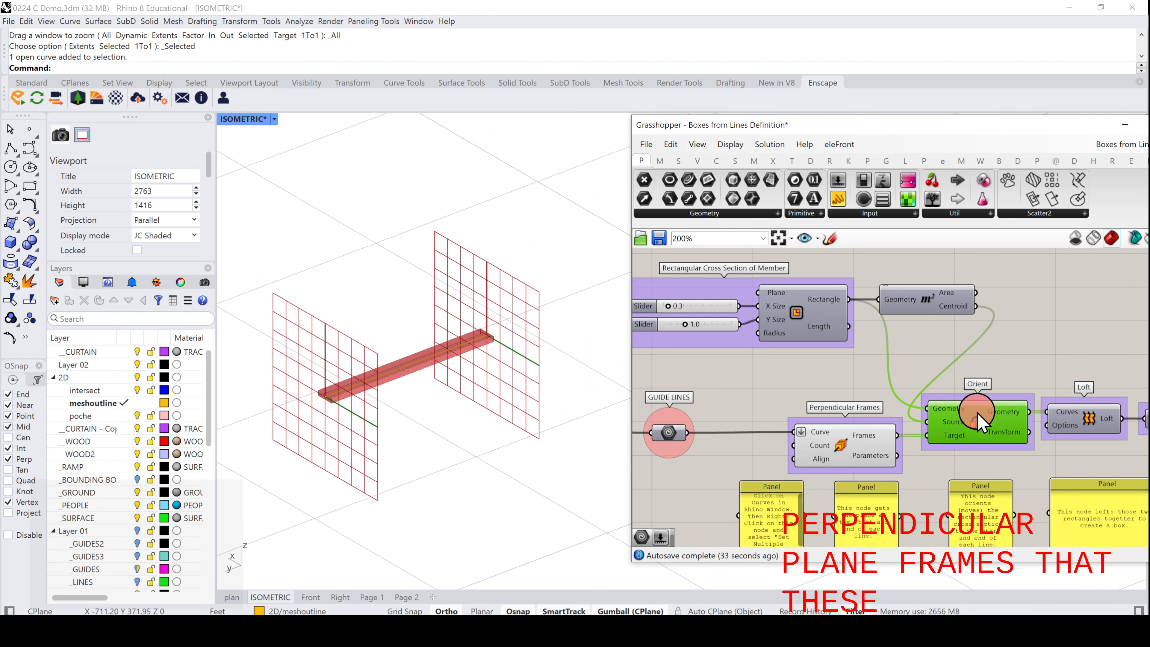
{"action": "right_click_drag", "start_coordinate": [1066, 337], "coordinate": [992, 334]}
- Select the Loft component and examine the box lofted between the two oriented rectangles in Rhino
{"action": "left_click", "coordinate": [998, 417]}
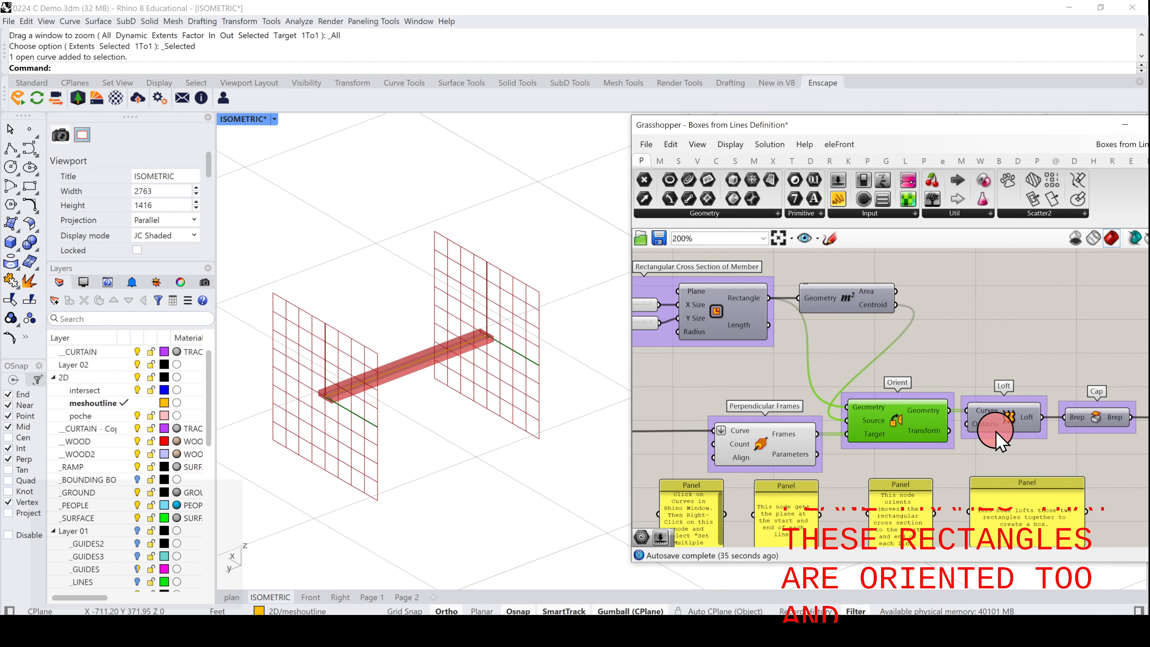
{"action": "scroll", "coordinate": [1027, 424], "scroll_direction": "up", "scroll_amount": 5}
{"action": "left_click", "coordinate": [439, 446]}
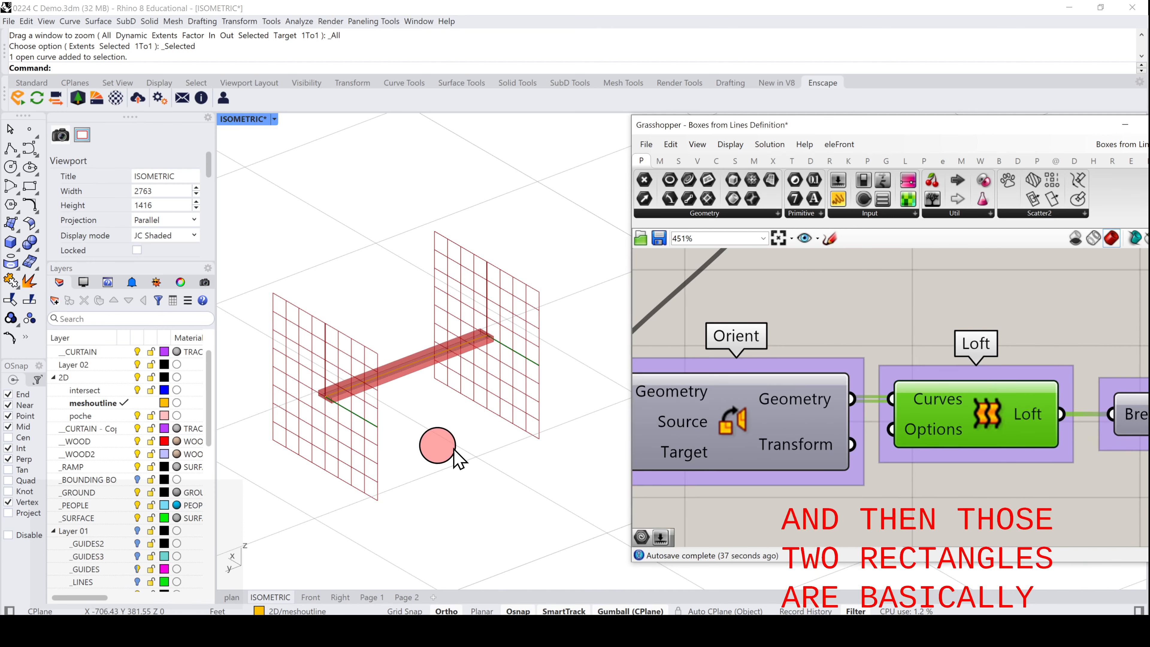
{"action": "scroll", "coordinate": [313, 406], "scroll_direction": "up", "scroll_amount": 3}
{"action": "scroll", "coordinate": [313, 388], "scroll_direction": "up", "scroll_amount": 2}
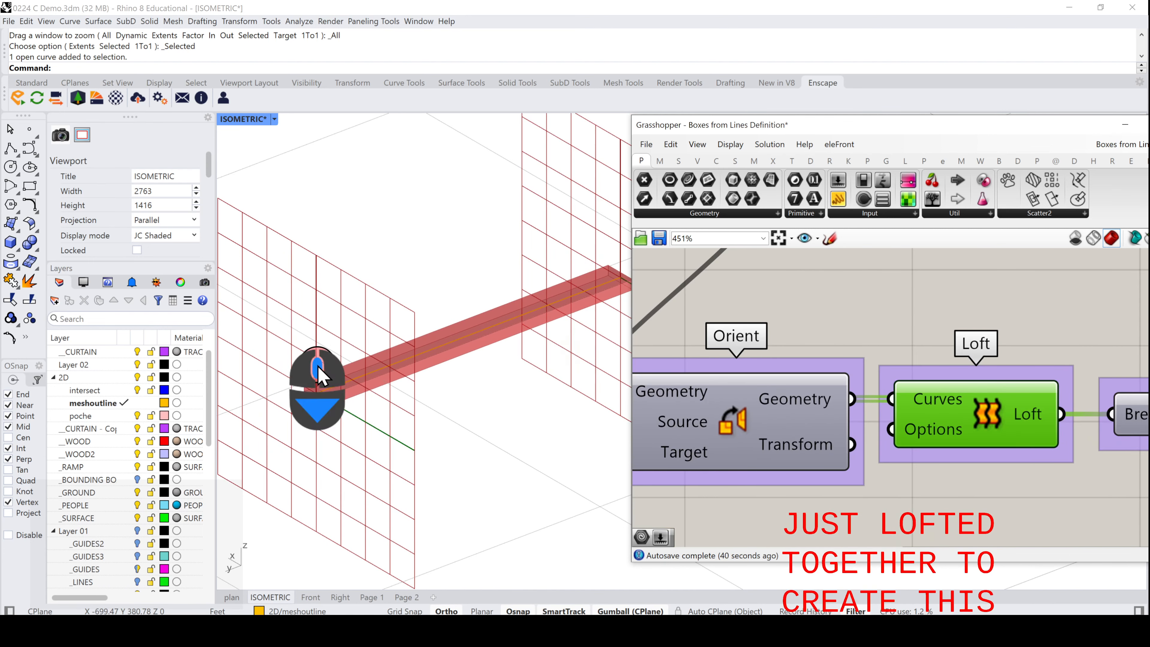
- Select the Cap Holes component and examine the capped end of the box in the Rhino viewport
{"action": "scroll", "coordinate": [778, 344], "scroll_direction": "down", "scroll_amount": 3}
{"action": "scroll", "coordinate": [834, 390], "scroll_direction": "up", "scroll_amount": 2}
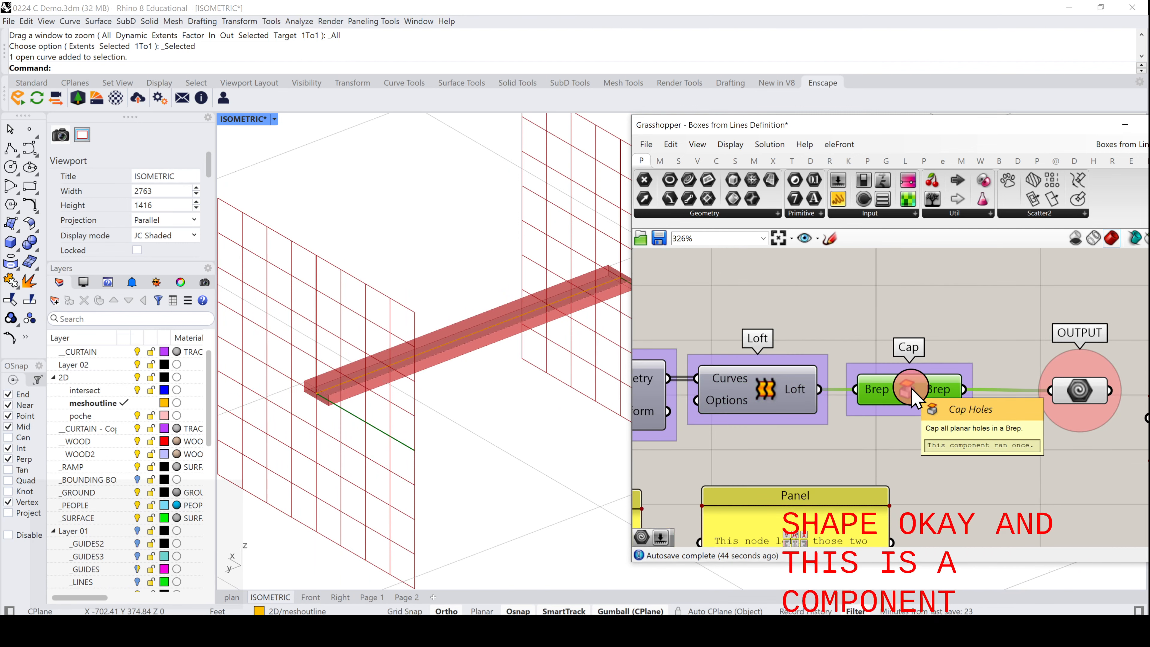
{"action": "left_click", "coordinate": [552, 404]}
{"action": "left_click", "coordinate": [282, 392]}
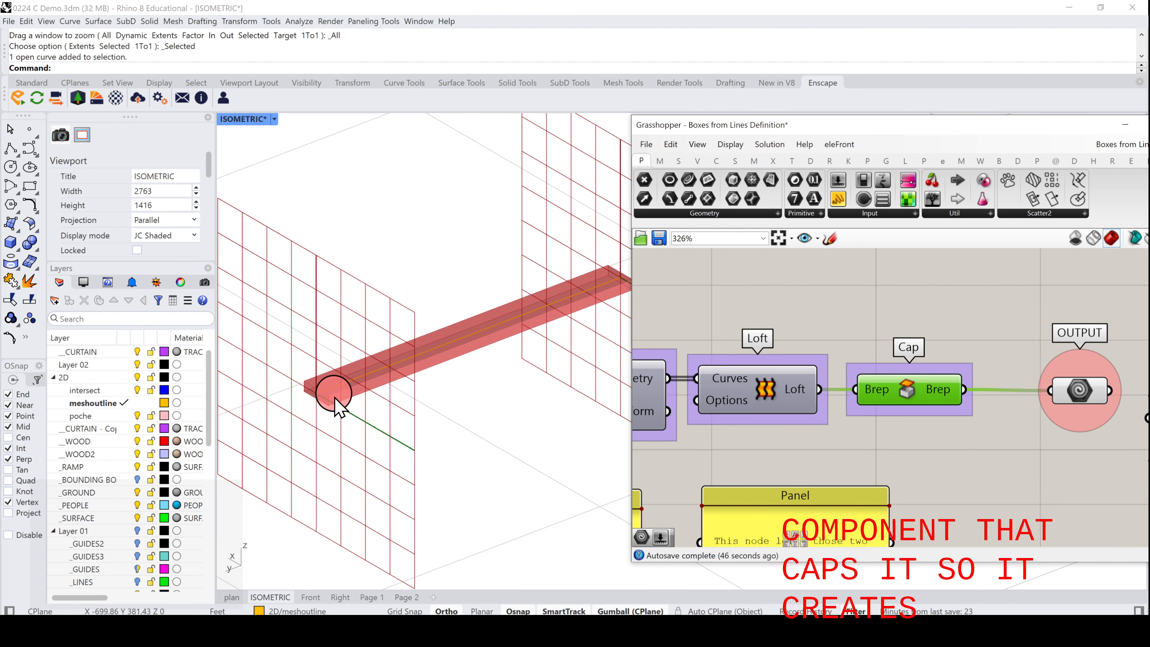
{"action": "left_click", "coordinate": [705, 352]}
{"action": "scroll", "coordinate": [895, 365], "scroll_direction": "down", "scroll_amount": 2}
{"action": "scroll", "coordinate": [891, 363], "scroll_direction": "down", "scroll_amount": 3}
{"action": "left_click", "coordinate": [761, 330]}
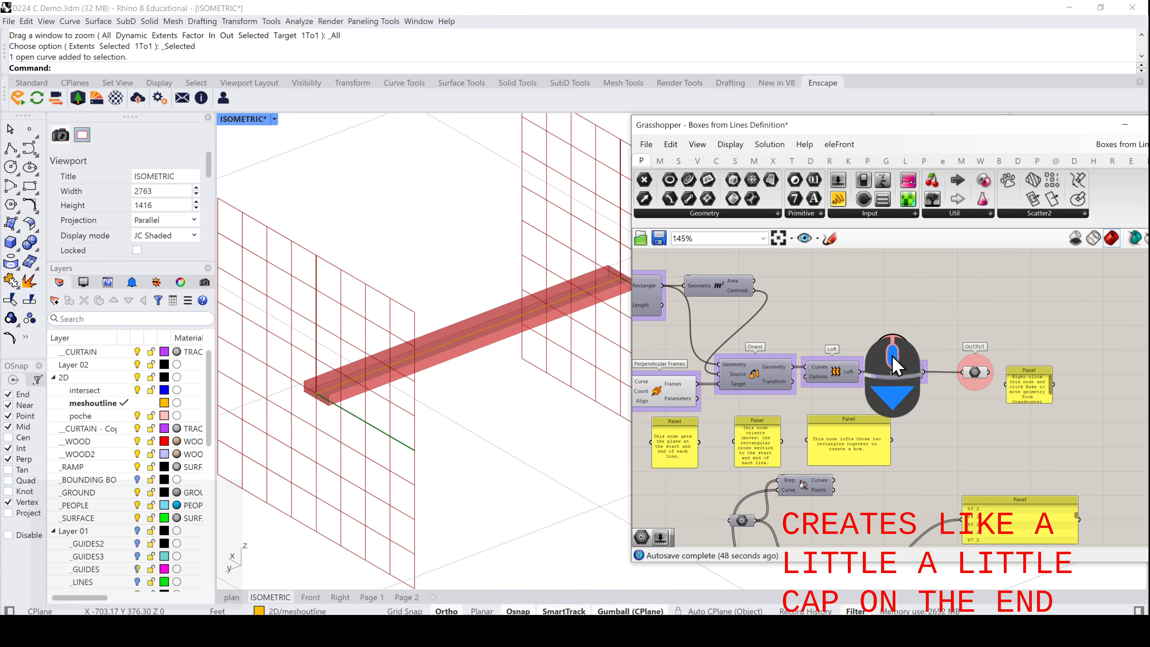
{"action": "scroll", "coordinate": [481, 381], "scroll_direction": "down", "scroll_amount": 2}
- Select the guide line in Rhino and rotate it 90 degrees about its midpoint so it stands vertical
{"action": "left_click_drag", "start_coordinate": [480, 379], "coordinate": [439, 331]}
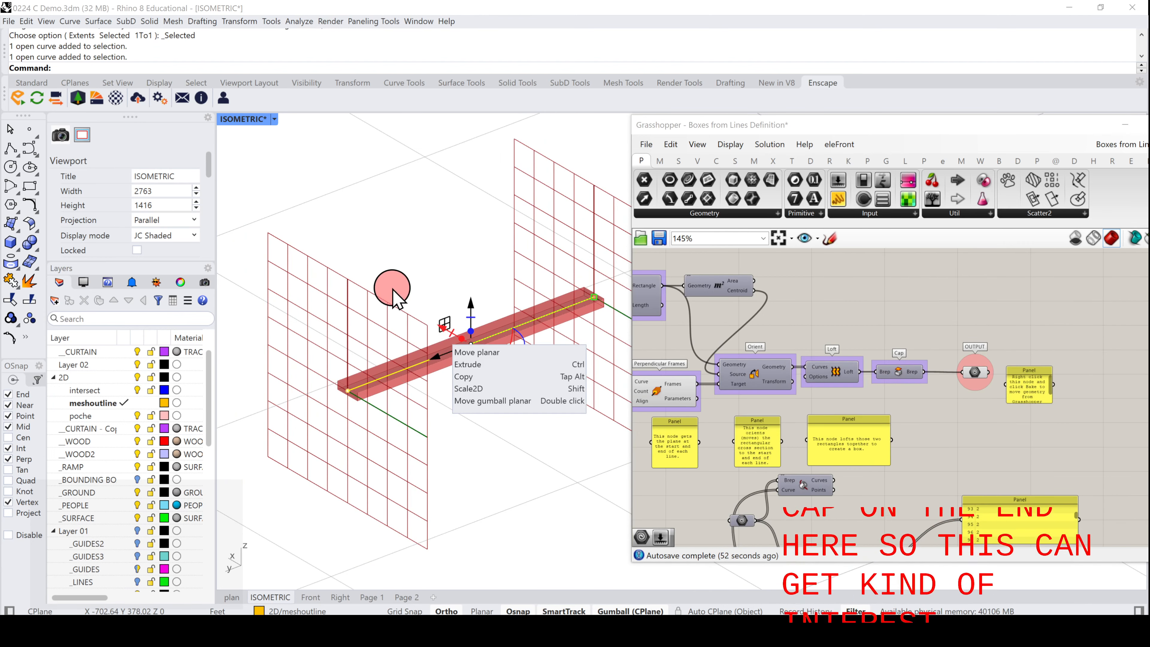
{"action": "right_click_drag", "start_coordinate": [896, 304], "coordinate": [1044, 296]}
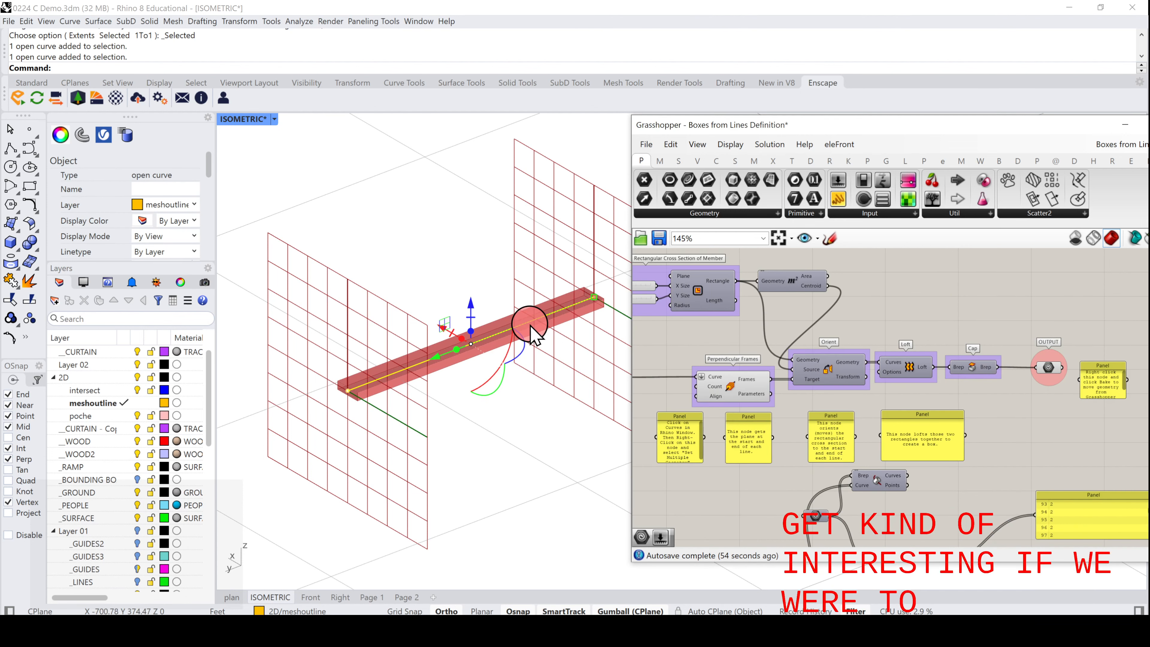
{"action": "left_click_drag", "start_coordinate": [460, 279], "coordinate": [446, 383]}
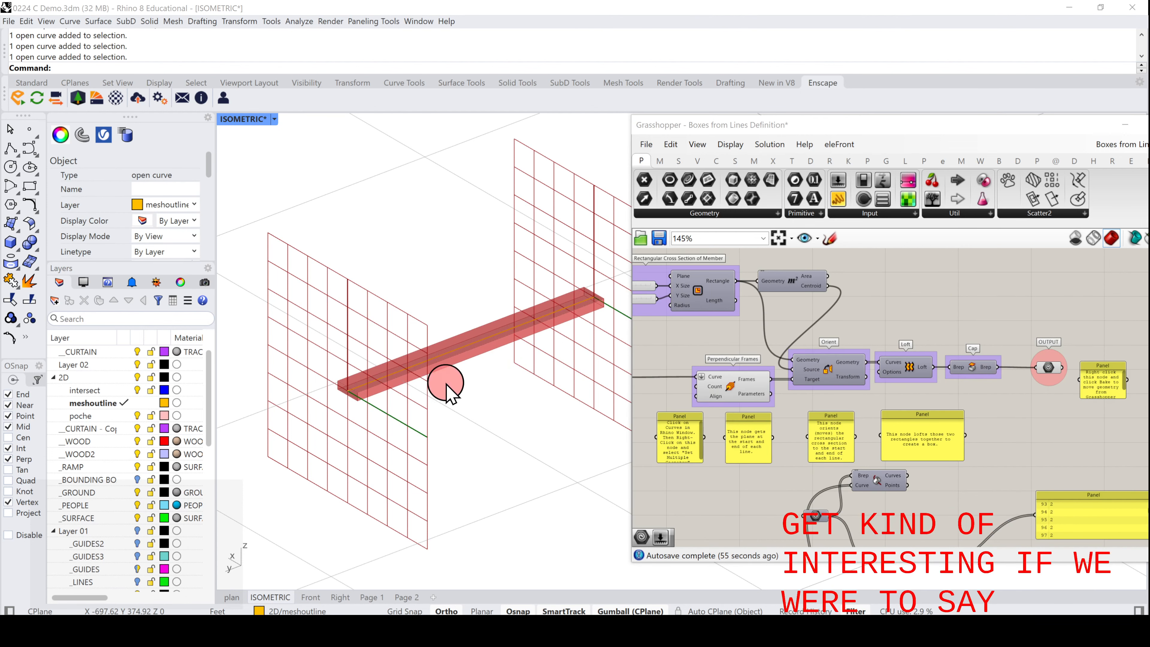
{"action": "left_click", "coordinate": [455, 342]}
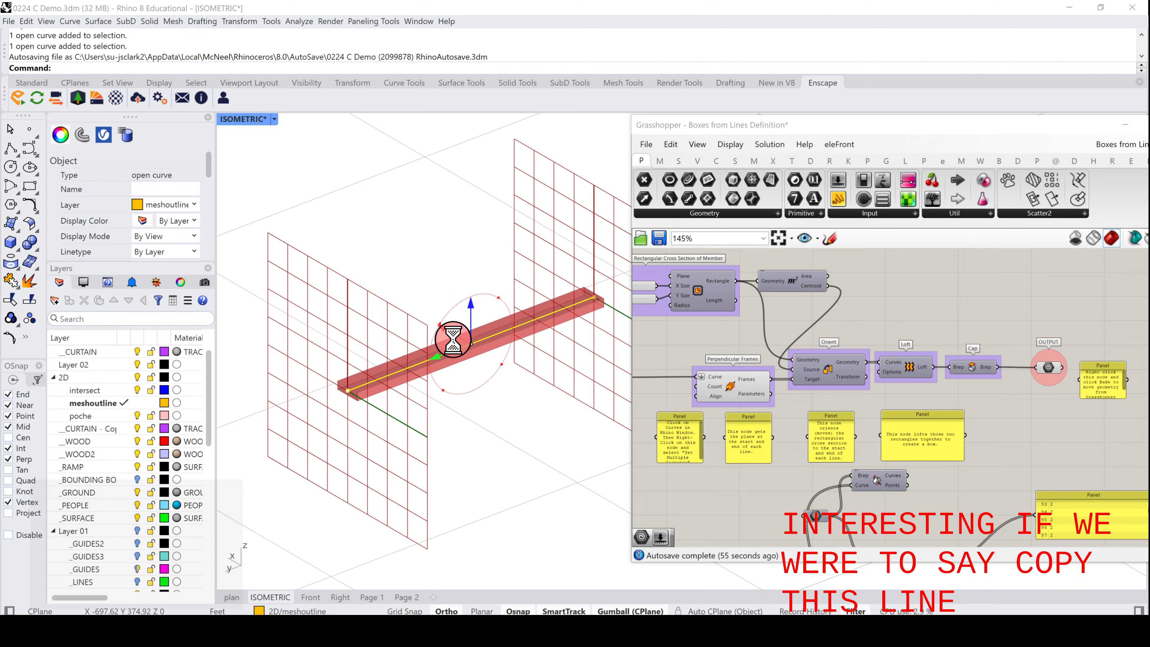
{"action": "left_click_drag", "start_coordinate": [453, 340], "coordinate": [458, 351]}
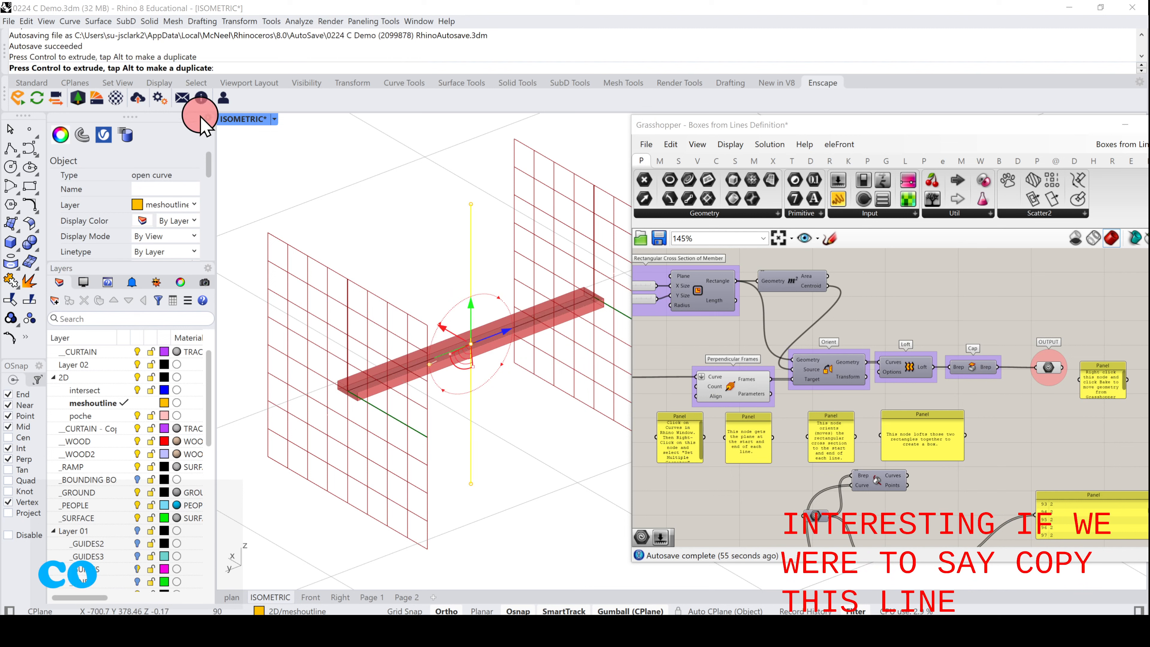
{"action": "left_click_drag", "start_coordinate": [200, 117], "coordinate": [209, 126]}
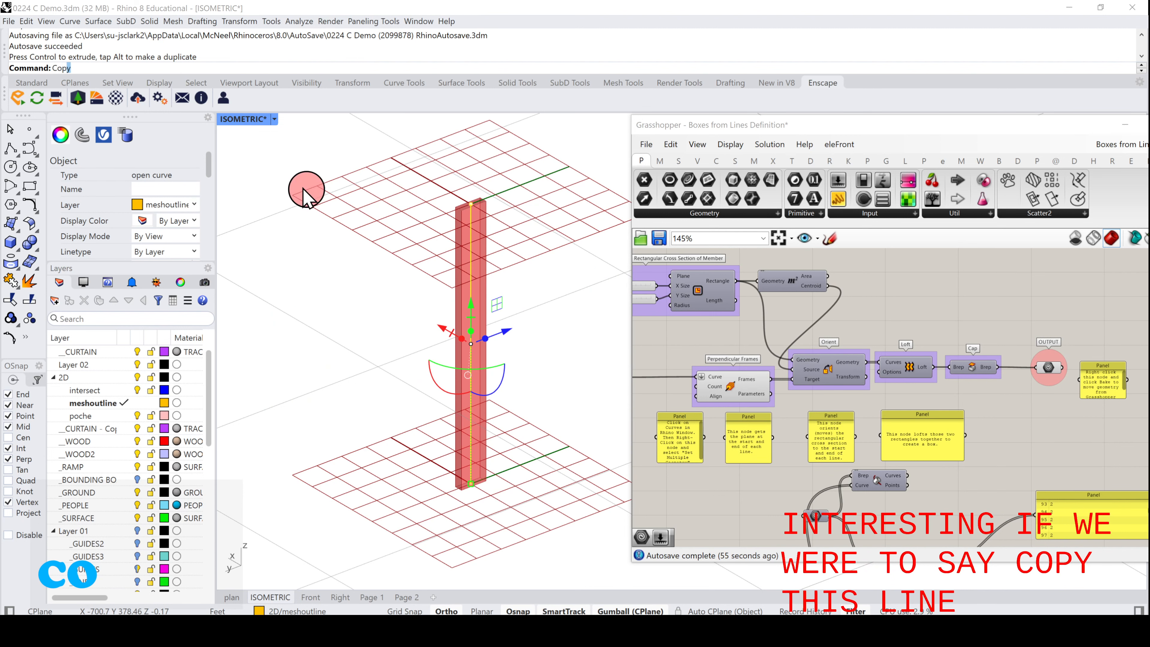
- Copy the vertical guide line about 5'-6" to the side with the Copy command
{"action": "key", "text": "Escape"}
{"action": "left_click_drag", "start_coordinate": [495, 313], "coordinate": [437, 345]}
{"action": "type", "text": "COP"}
{"action": "key", "text": "space"}
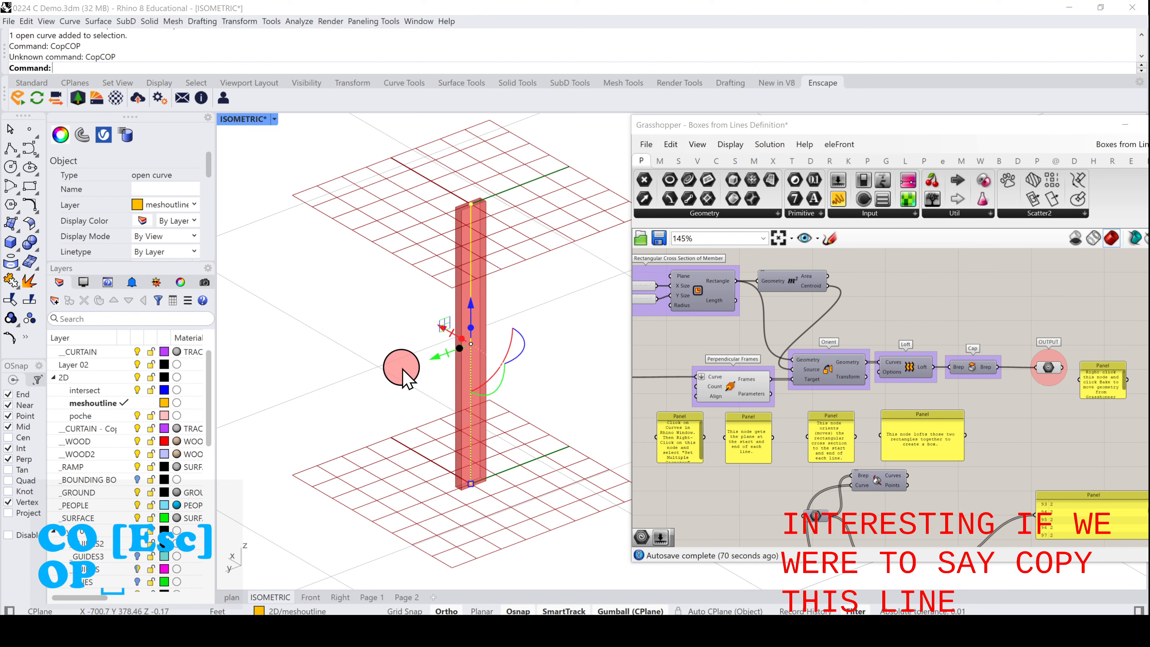
{"action": "type", "text": "COP"}
{"action": "key", "text": "space"}
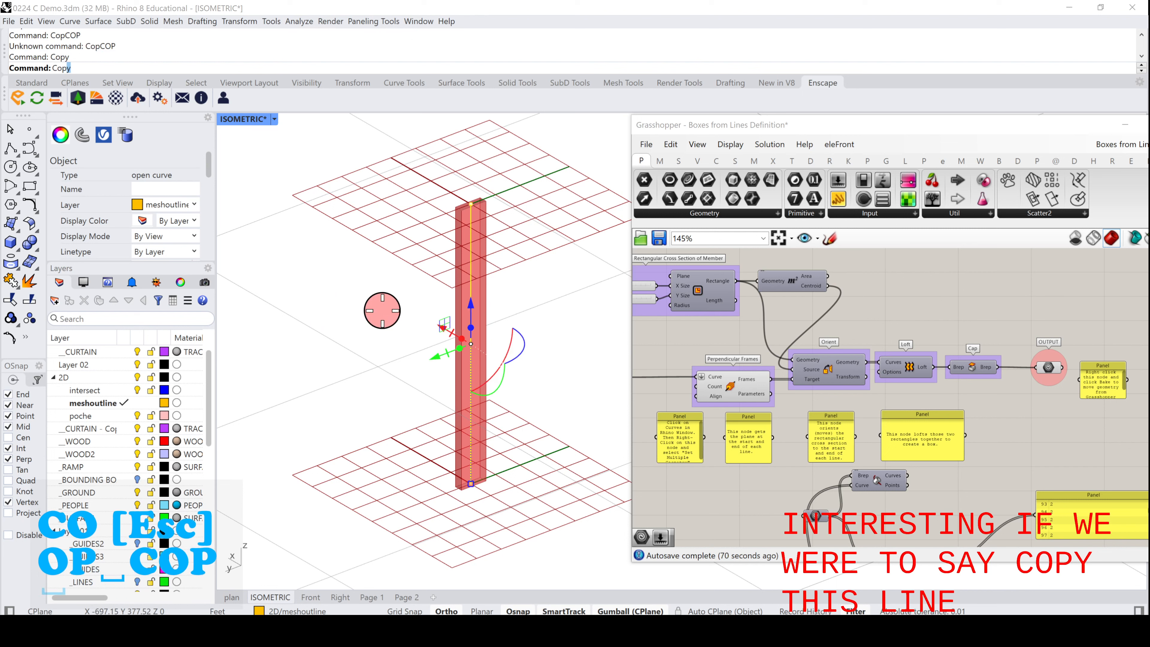
{"action": "left_click", "coordinate": [382, 310]}
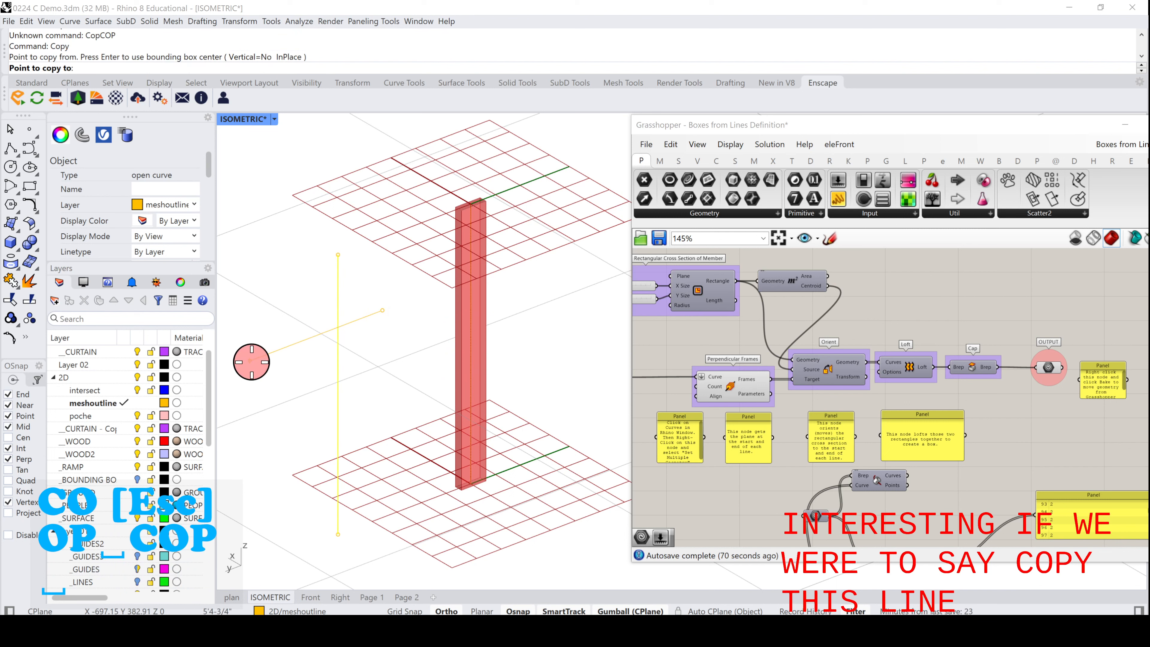
{"action": "left_click", "coordinate": [245, 361]}
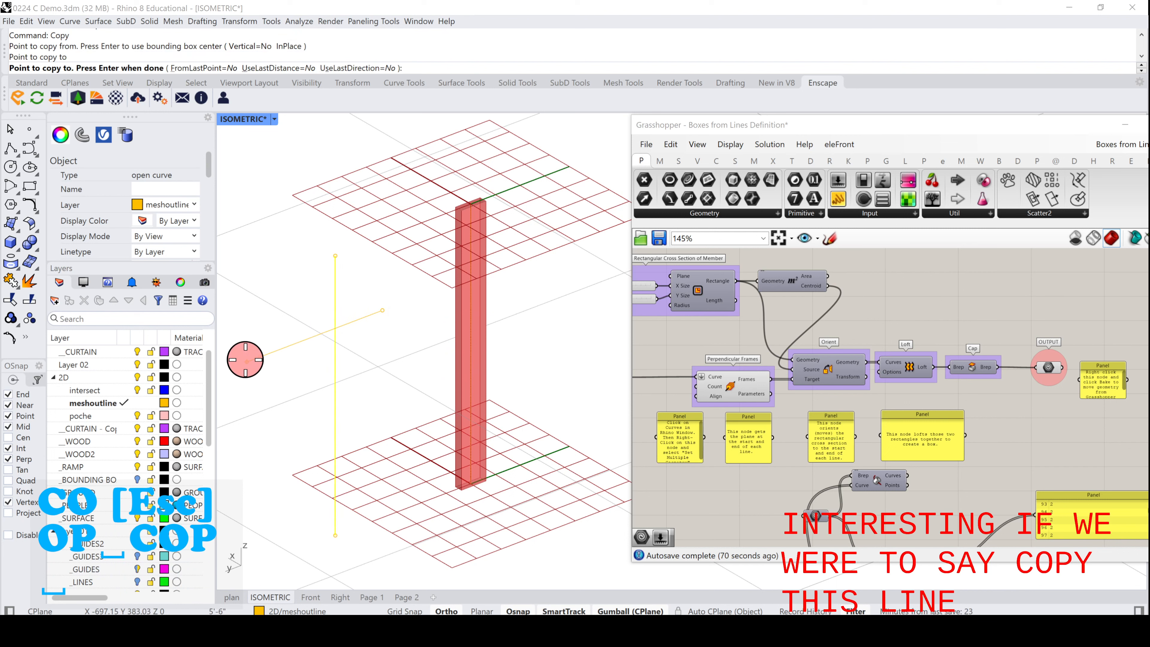
{"action": "key", "text": "Escape"}
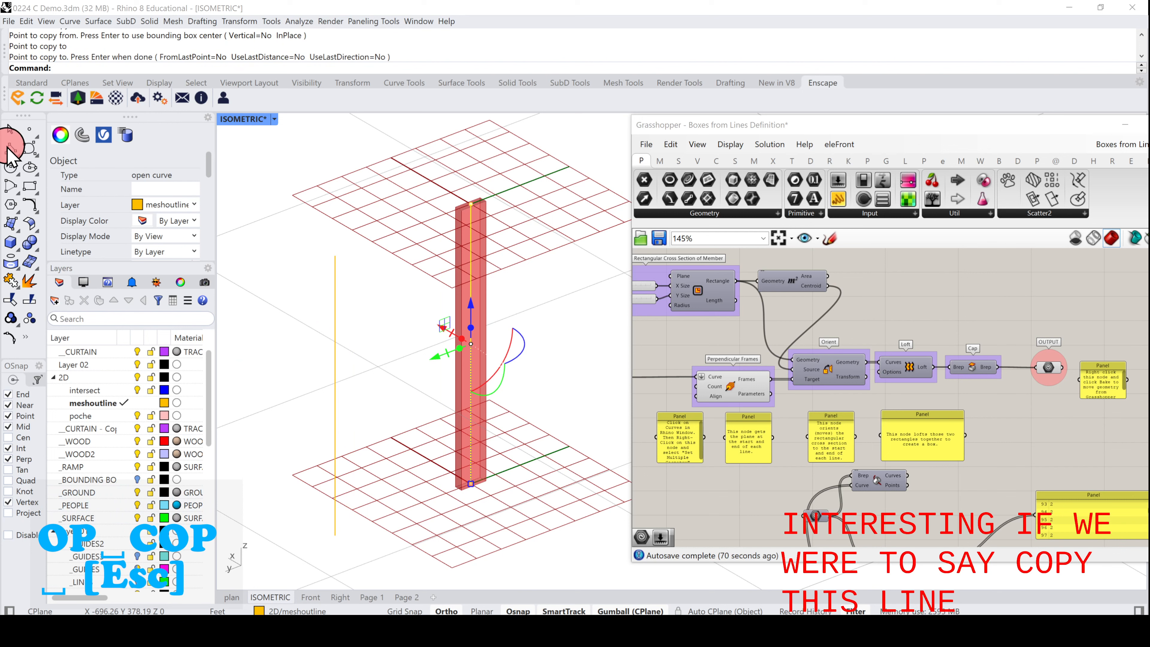
- Draw a single-segment polyline connecting the upper ends of the two vertical lines
{"action": "left_click", "coordinate": [9, 149]}
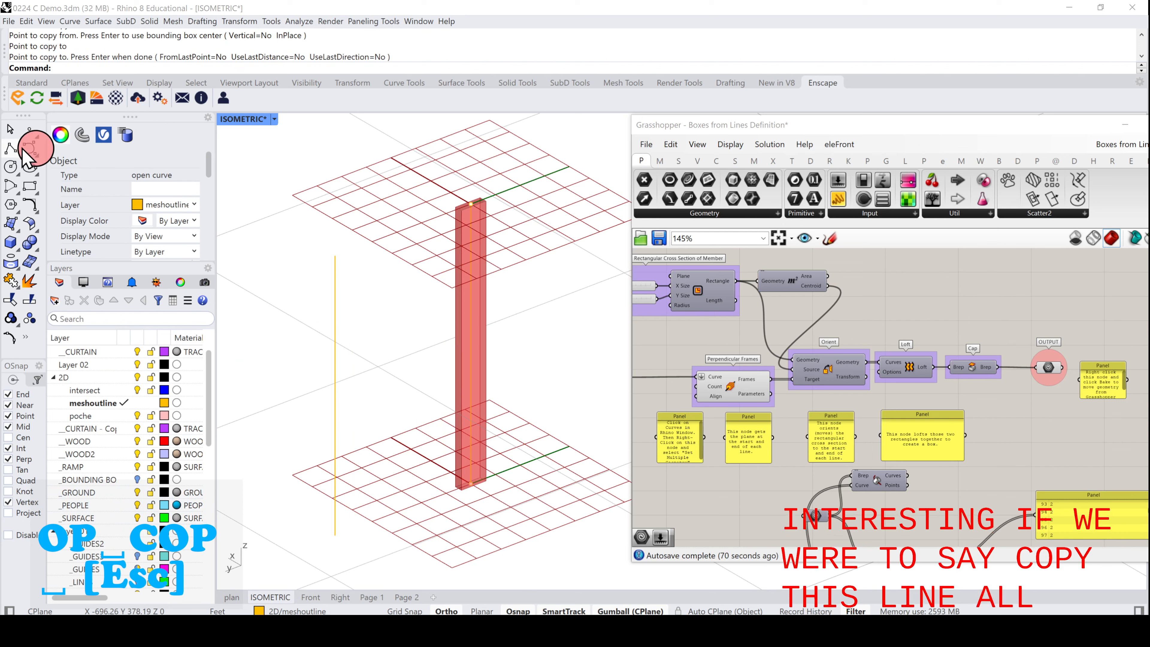
{"action": "left_click", "coordinate": [335, 255]}
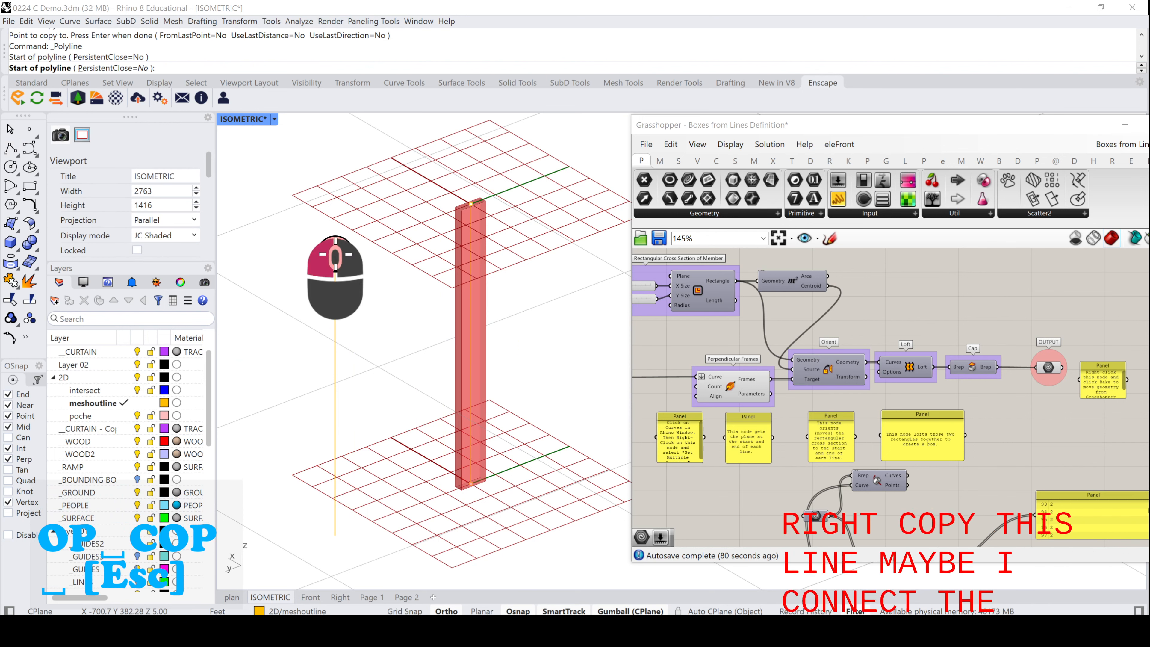
{"action": "left_click", "coordinate": [467, 205]}
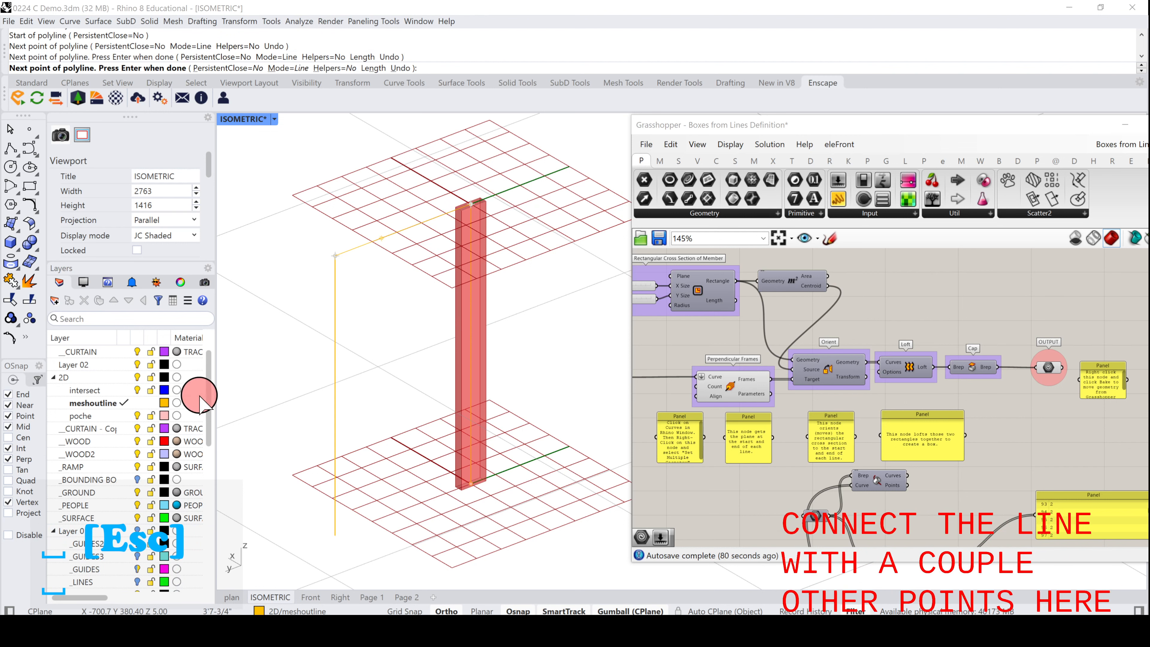
{"action": "key", "text": "space"}
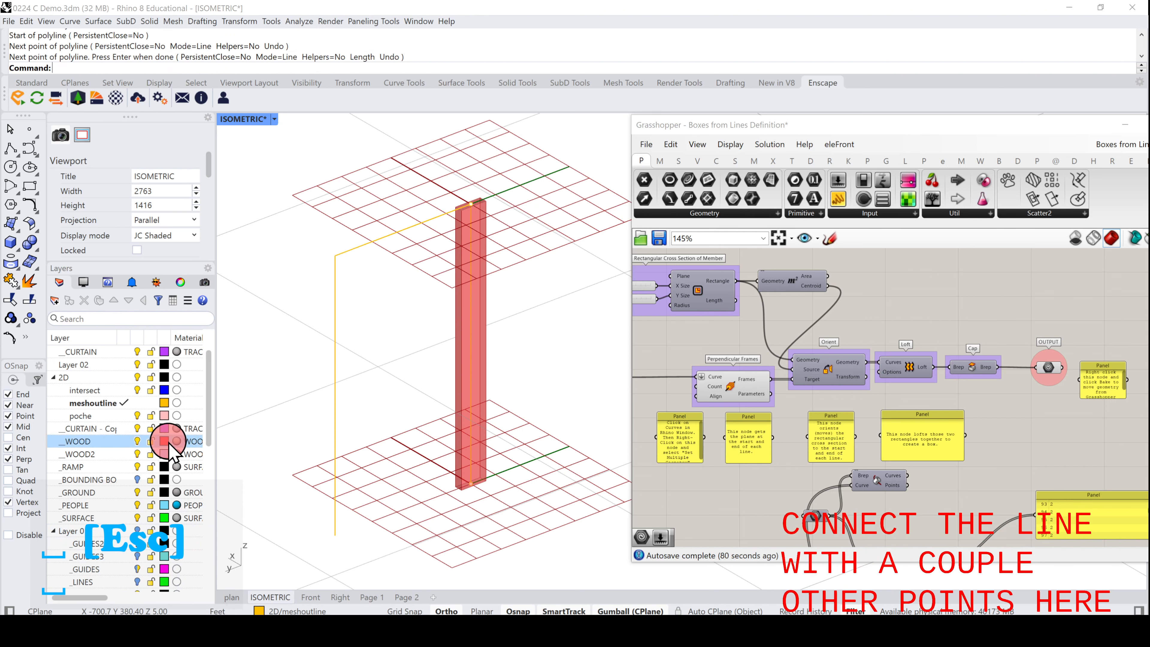
- Make intersect the current layer and move the three guide lines onto it
{"action": "left_click", "coordinate": [127, 391]}
{"action": "left_click_drag", "start_coordinate": [565, 337], "coordinate": [286, 201]}
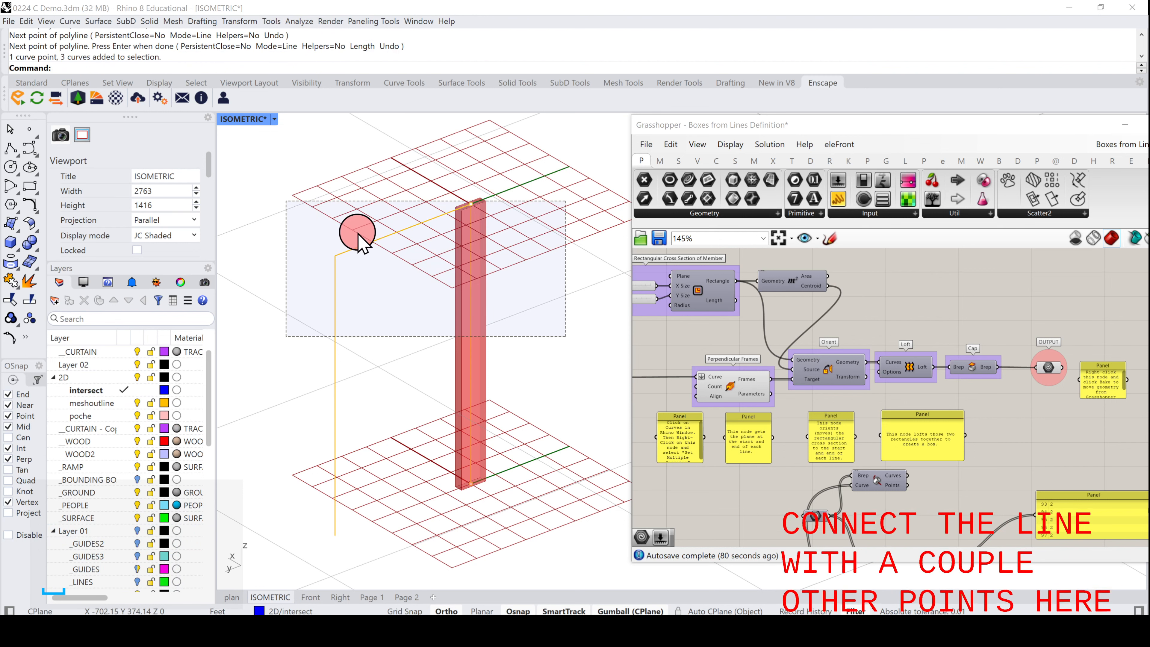
{"action": "right_click", "coordinate": [78, 391]}
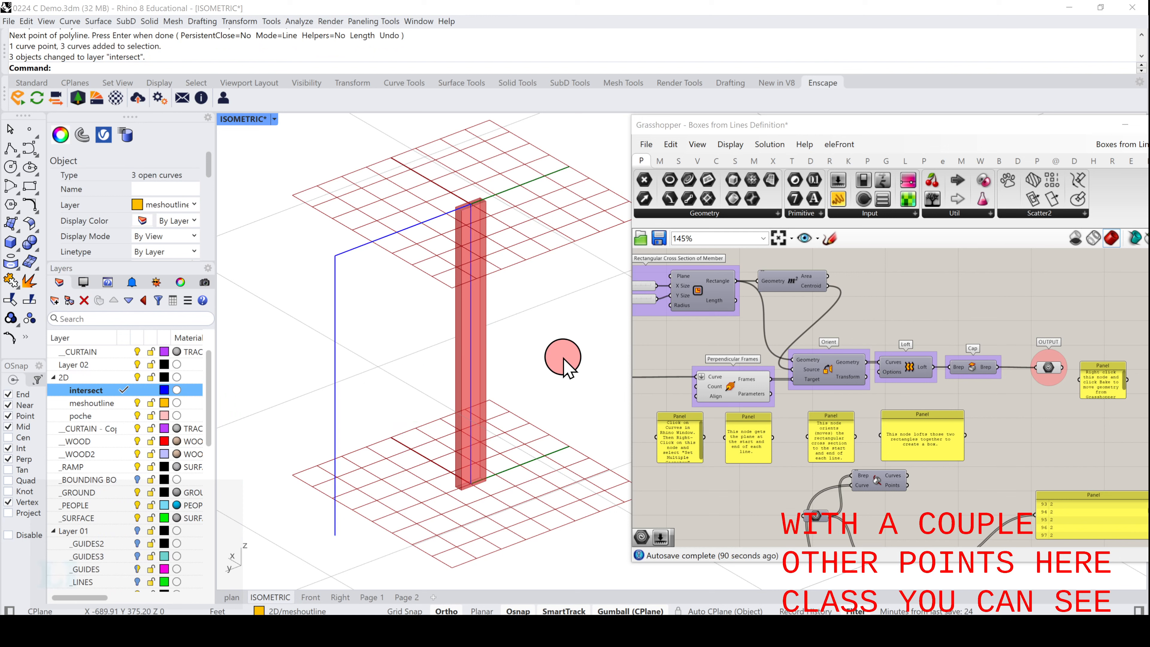
- Draw a line between the lower ends of the two vertical lines, snapping to their endpoints to close the frame
{"action": "right_click", "coordinate": [563, 358]}
{"action": "left_click", "coordinate": [334, 534]}
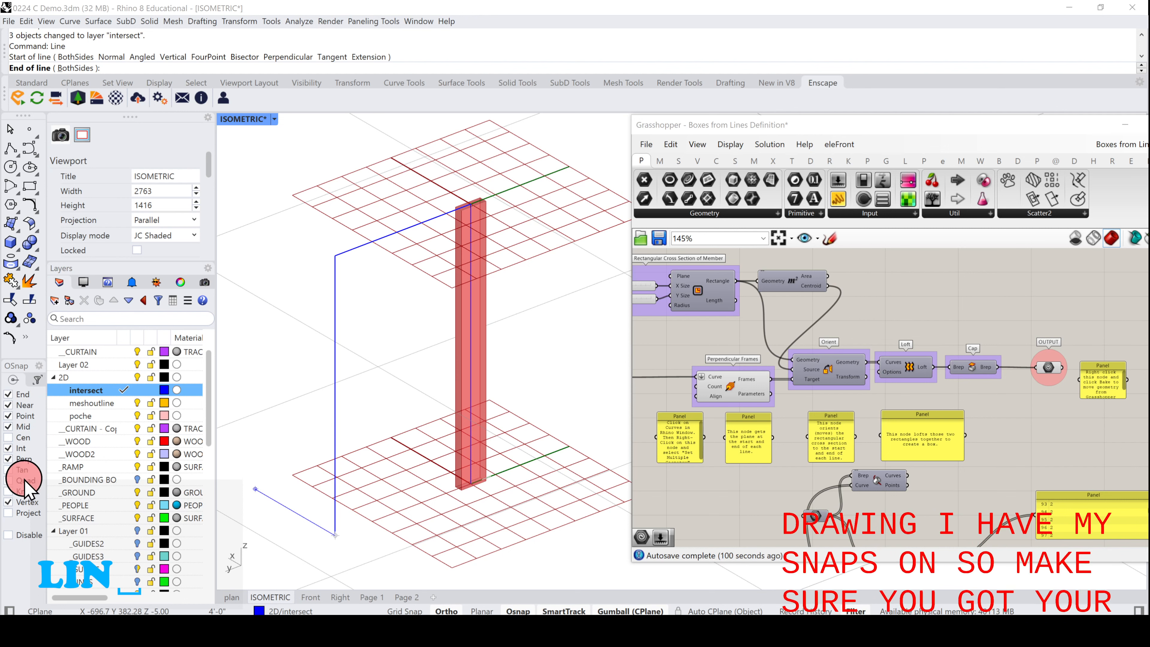
{"action": "left_click", "coordinate": [470, 482]}
{"action": "right_click", "coordinate": [505, 421]}
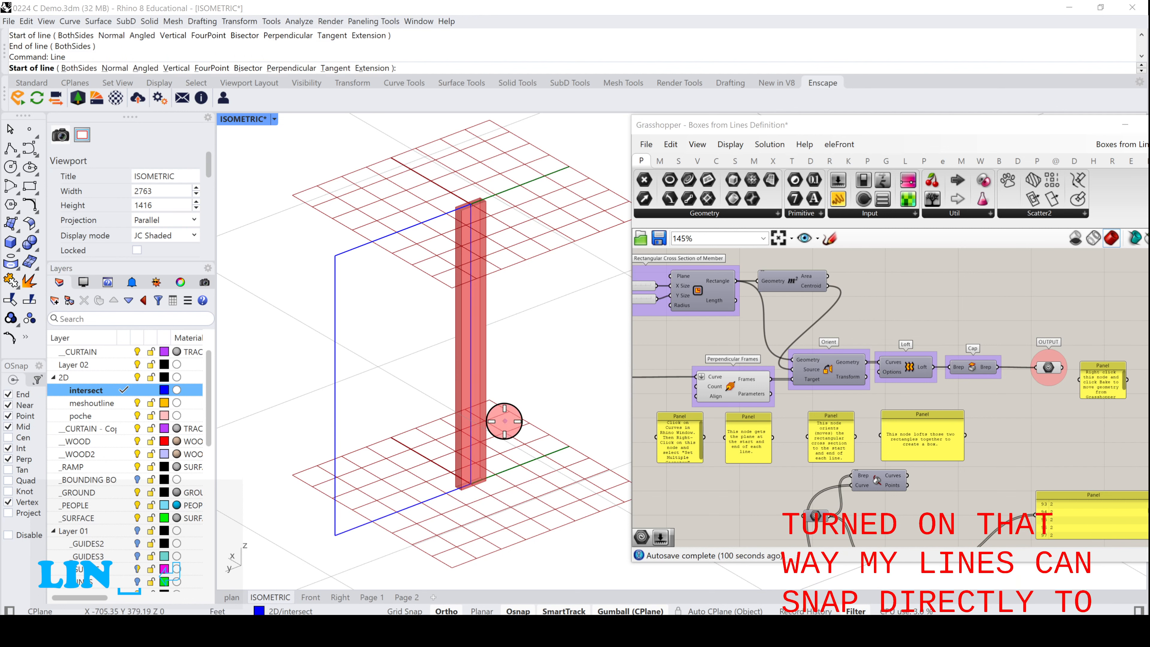
{"action": "right_click", "coordinate": [550, 385]}
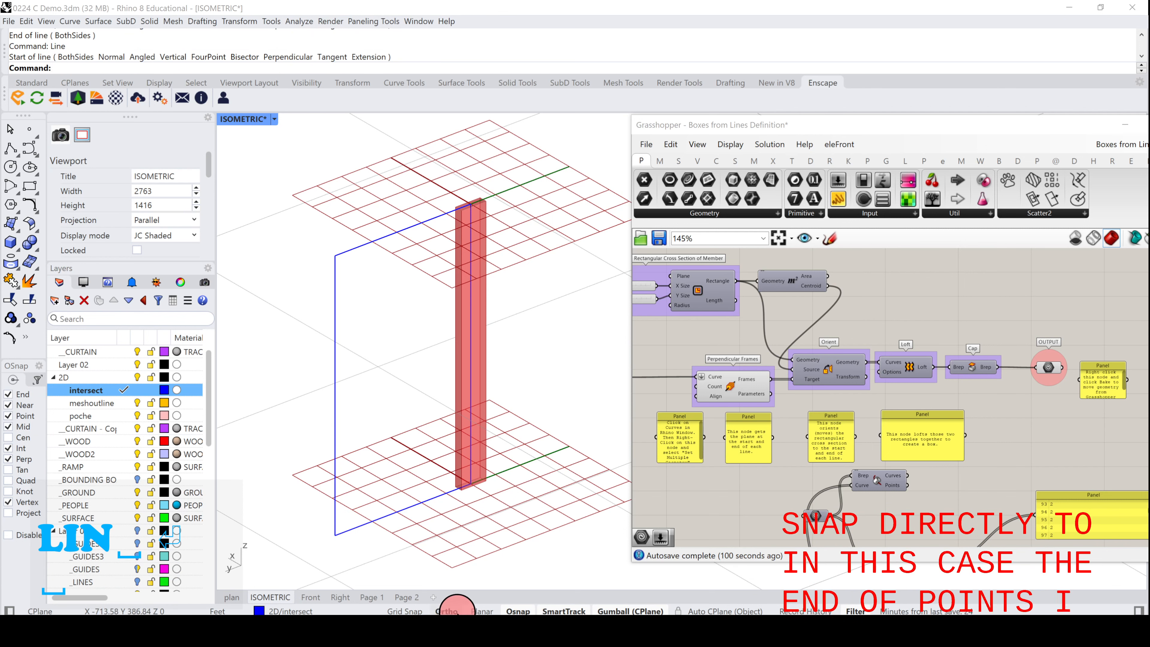
{"action": "left_click", "coordinate": [516, 610]}
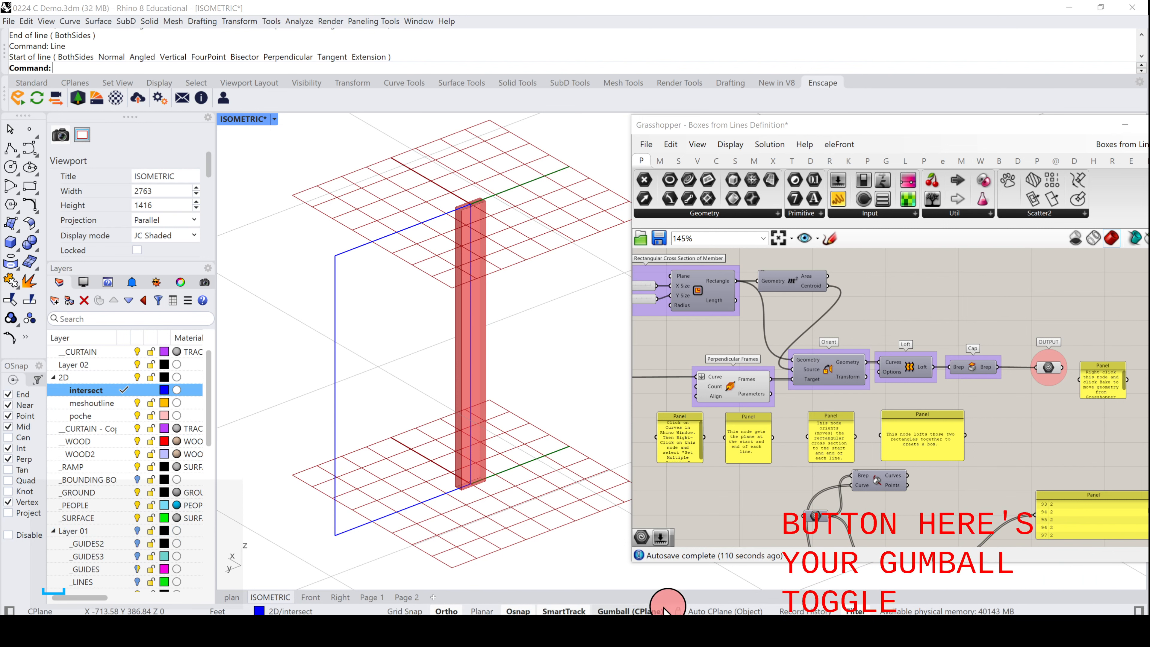
- Select all four frame lines and assign them to the Geometry parameter feeding GUIDE LINES using Set Multiple Geometries
{"action": "left_click_drag", "start_coordinate": [540, 180], "coordinate": [308, 548]}
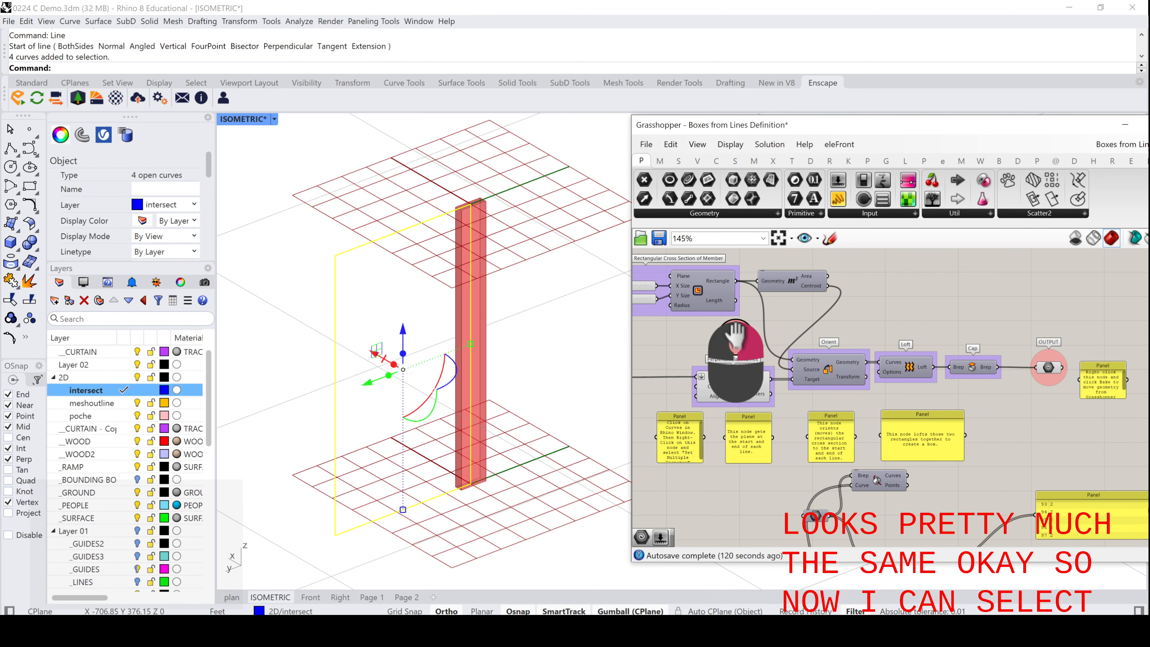
{"action": "right_click_drag", "start_coordinate": [724, 365], "coordinate": [897, 360]}
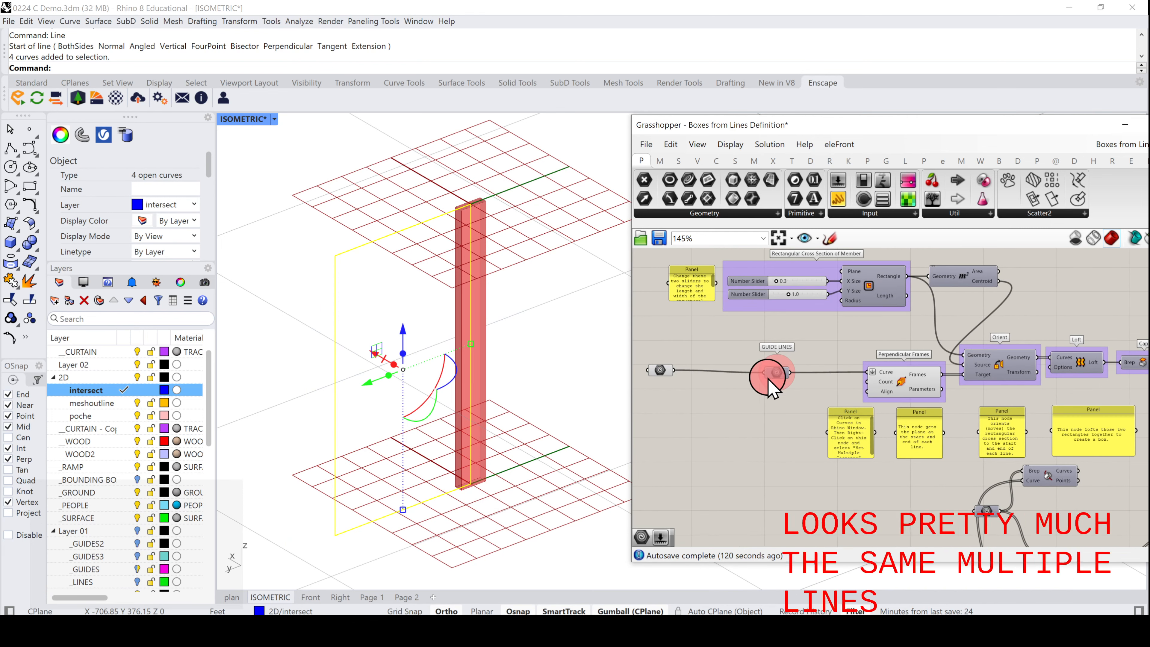
{"action": "right_click", "coordinate": [664, 371]}
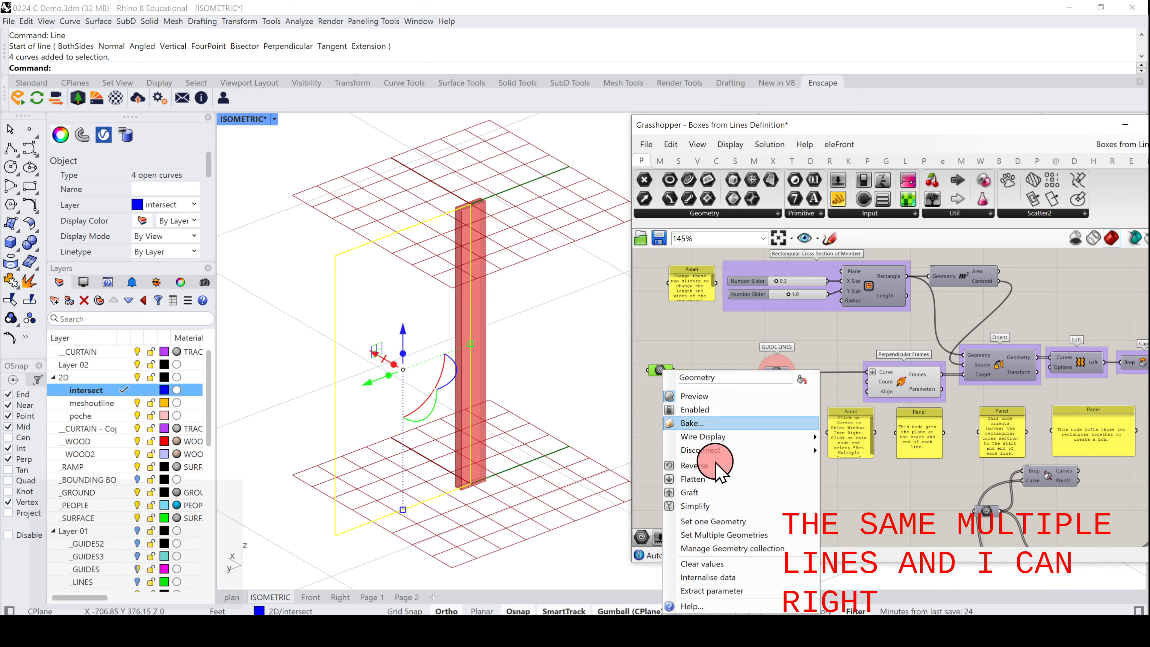
{"action": "left_click", "coordinate": [724, 540]}
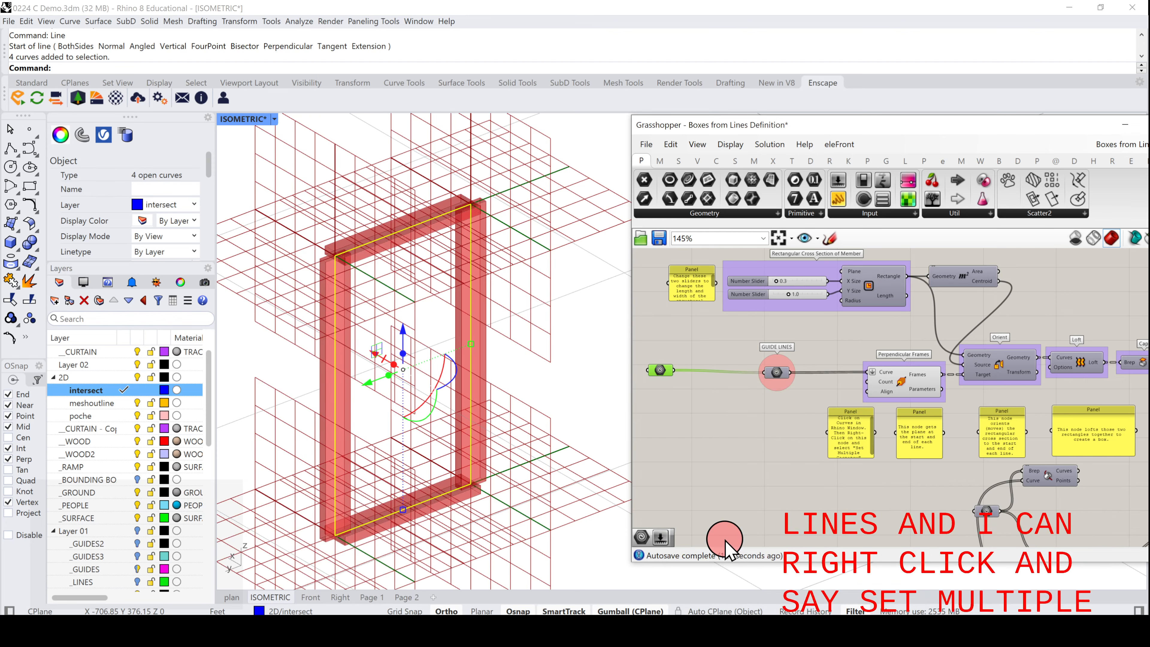
- Examine the orientation of the box members and how they meet at the frame's corners
{"action": "right_click", "coordinate": [480, 394]}
{"action": "right_click_drag", "start_coordinate": [482, 393], "coordinate": [508, 376]}
{"action": "scroll", "coordinate": [508, 370], "scroll_direction": "down", "scroll_amount": 3}
{"action": "scroll", "coordinate": [574, 361], "scroll_direction": "up", "scroll_amount": 4}
{"action": "right_click_drag", "start_coordinate": [574, 361], "coordinate": [379, 338]}
{"action": "scroll", "coordinate": [379, 338], "scroll_direction": "up", "scroll_amount": 5}
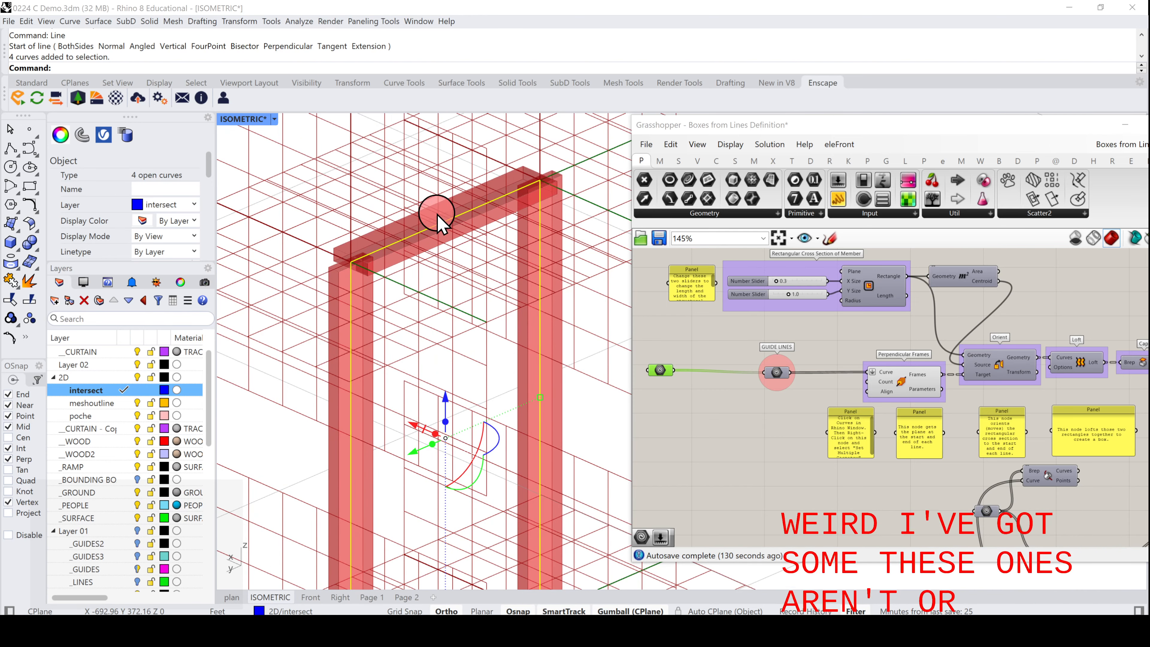
- Duplicate the whole box-from-line component chain, with its panels and Geometry parameter, and place the copy above the original
{"action": "scroll", "coordinate": [436, 218], "scroll_direction": "down", "scroll_amount": 5}
{"action": "left_click", "coordinate": [694, 399]}
{"action": "scroll", "coordinate": [694, 399], "scroll_direction": "down", "scroll_amount": 5}
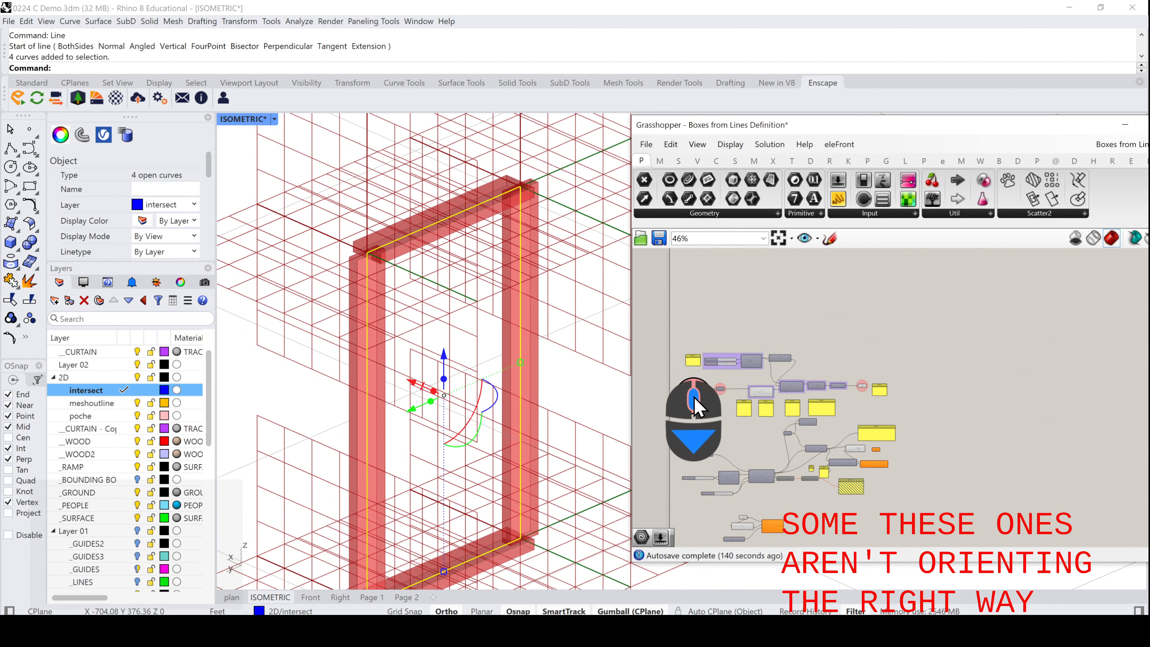
{"action": "scroll", "coordinate": [811, 357], "scroll_direction": "up", "scroll_amount": 2}
{"action": "right_click_drag", "start_coordinate": [808, 326], "coordinate": [900, 317]}
{"action": "scroll", "coordinate": [899, 317], "scroll_direction": "up", "scroll_amount": 1}
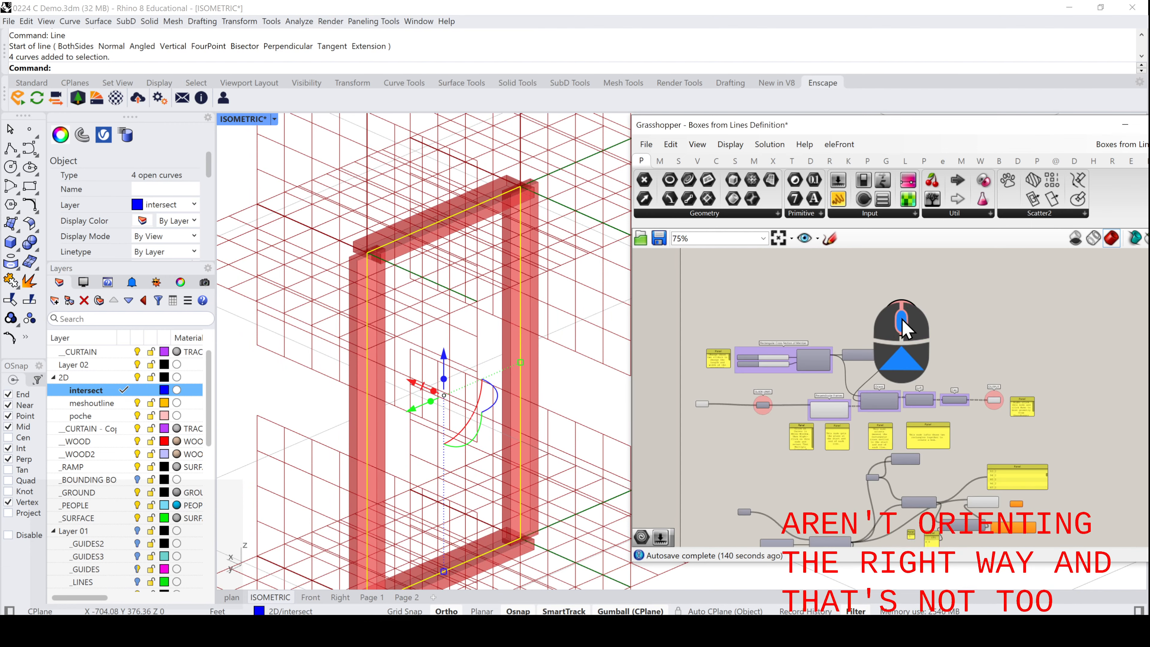
{"action": "left_click_drag", "start_coordinate": [1058, 315], "coordinate": [686, 431]}
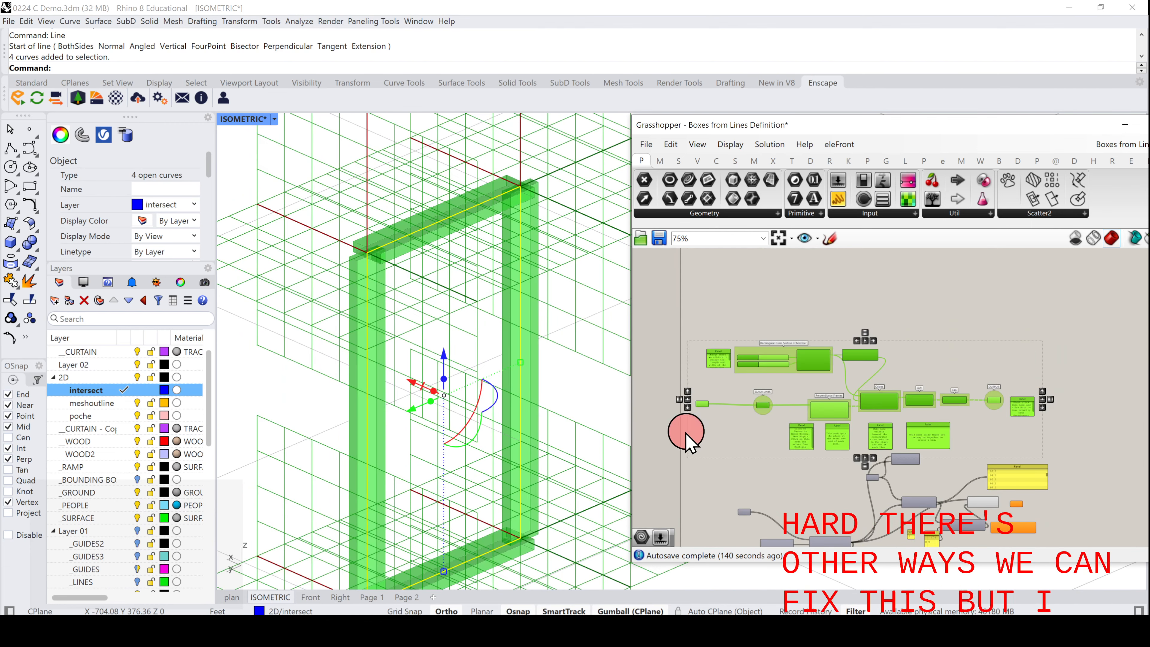
{"action": "key", "text": "ctrl+c"}
{"action": "key", "text": "ctrl+v"}
{"action": "left_click_drag", "start_coordinate": [820, 370], "coordinate": [816, 262]}
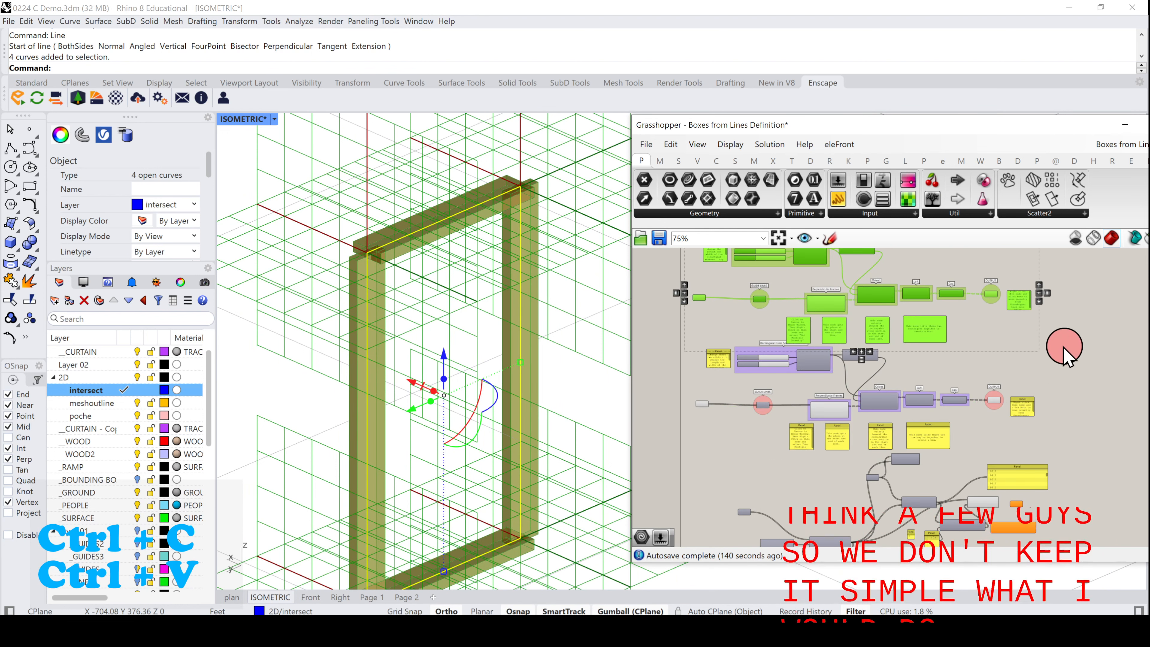
{"action": "right_click_drag", "start_coordinate": [1058, 347], "coordinate": [1067, 408]}
{"action": "left_click_drag", "start_coordinate": [877, 363], "coordinate": [873, 329]}
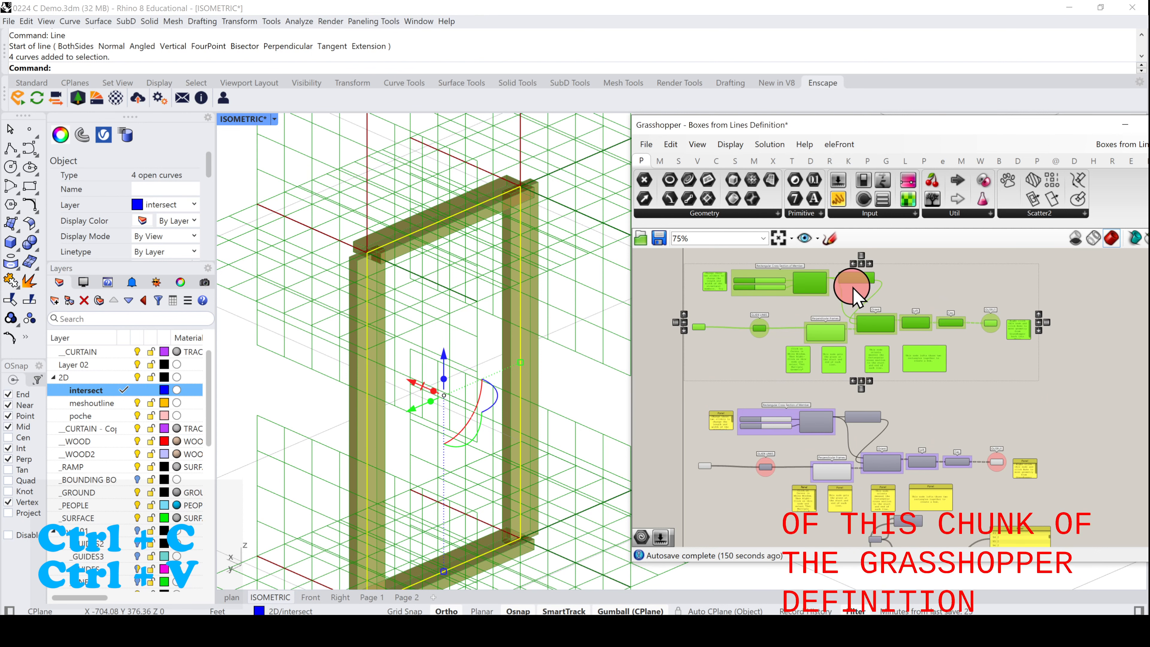
{"action": "left_click", "coordinate": [1122, 288]}
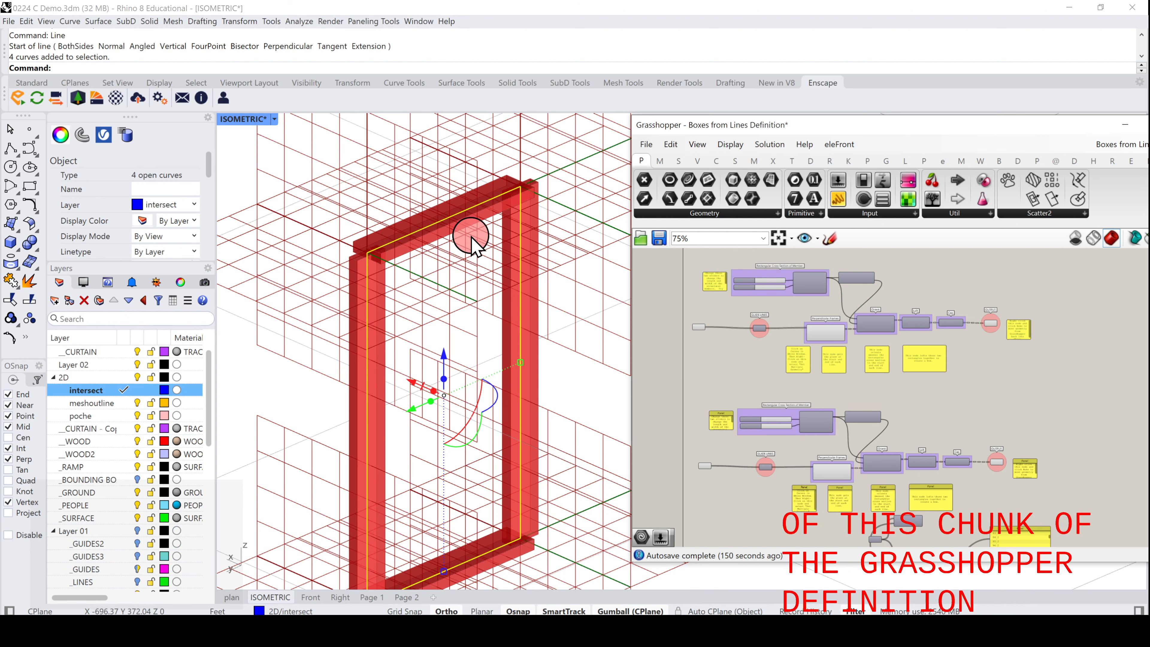
- Turn off the preview of the frames and other intermediate components in both chains, leaving the OUTPUT parameters previewed
{"action": "left_click", "coordinate": [440, 231]}
{"action": "left_click", "coordinate": [436, 224]}
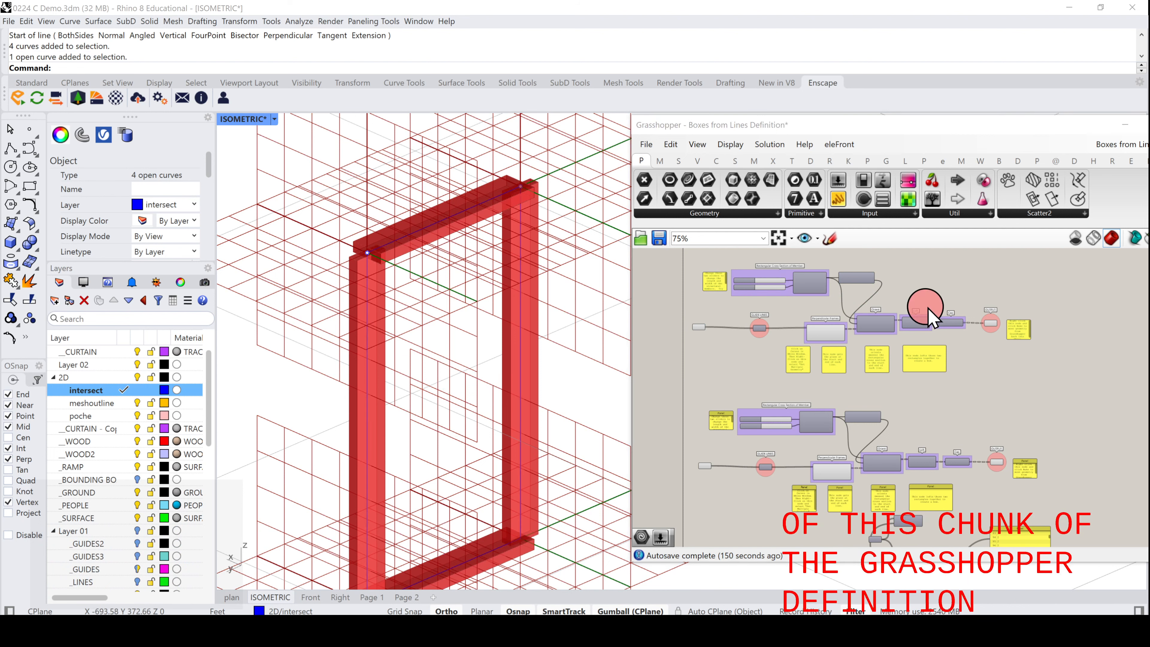
{"action": "left_click_drag", "start_coordinate": [961, 283], "coordinate": [756, 495]}
{"action": "middle_click", "coordinate": [798, 430]}
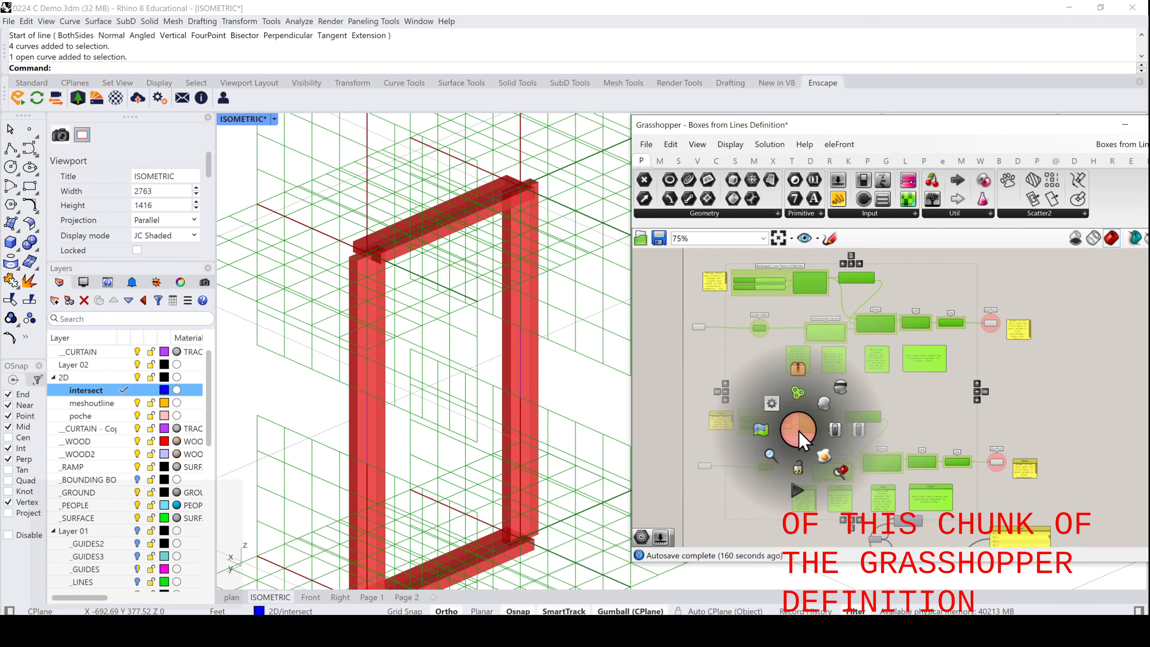
{"action": "left_click", "coordinate": [842, 385]}
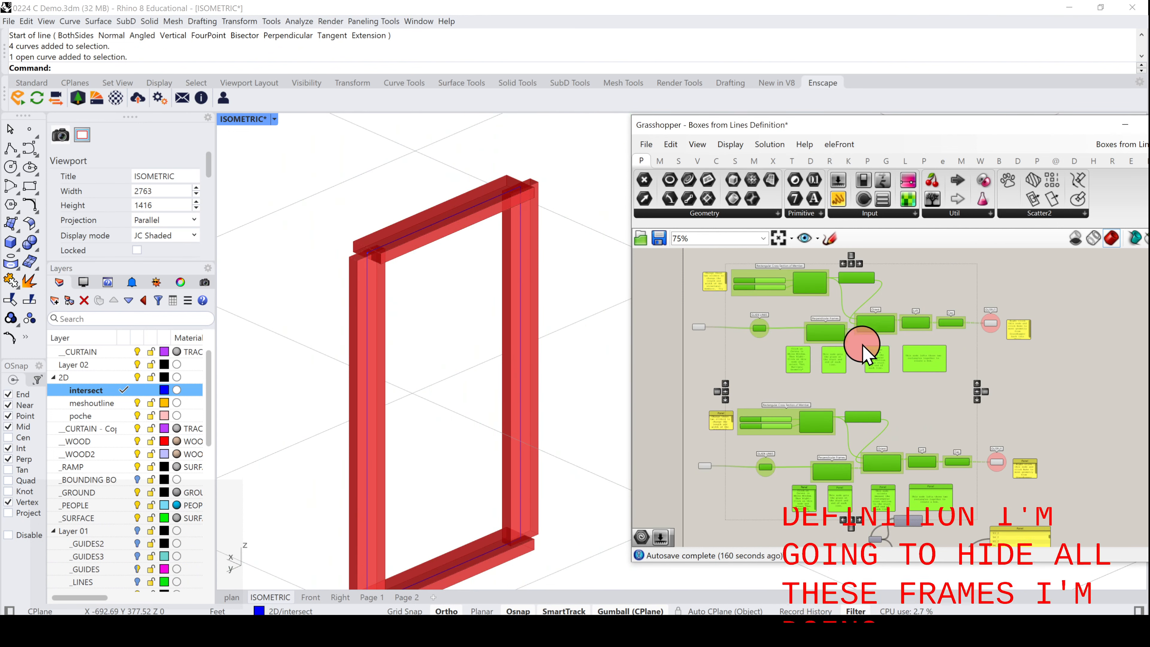
{"action": "middle_click", "coordinate": [876, 324]}
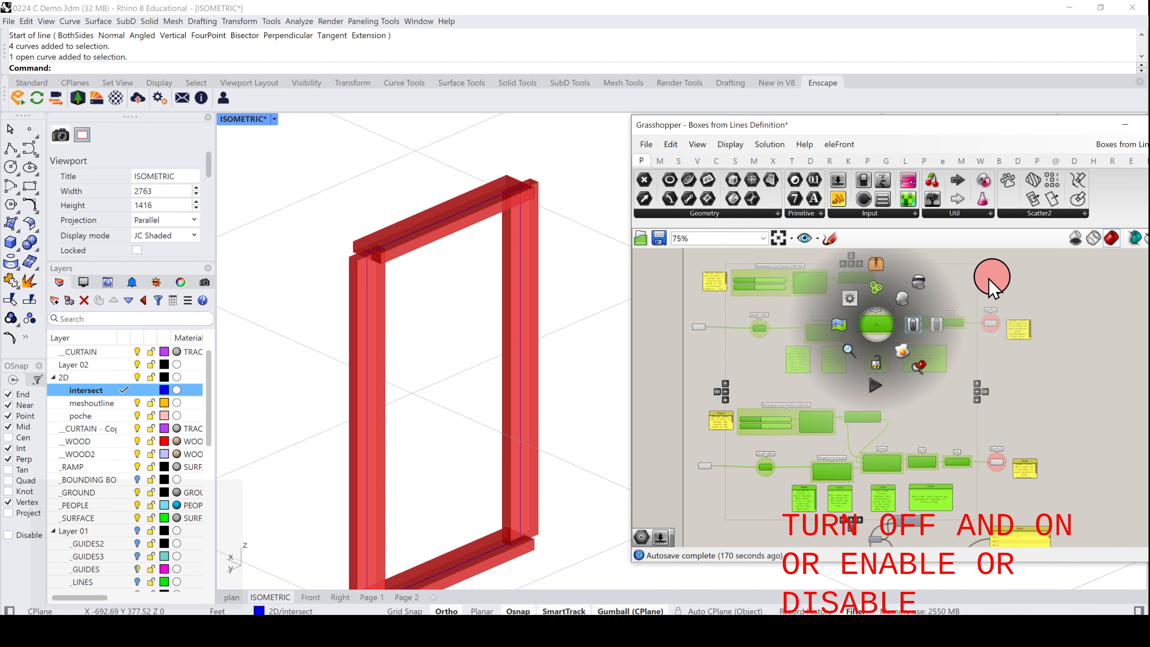
- Assign the frame's top and bottom lines to the upper chain's Geometry parameter with Set Multiple Geometries
{"action": "scroll", "coordinate": [467, 267], "scroll_direction": "down", "scroll_amount": 3}
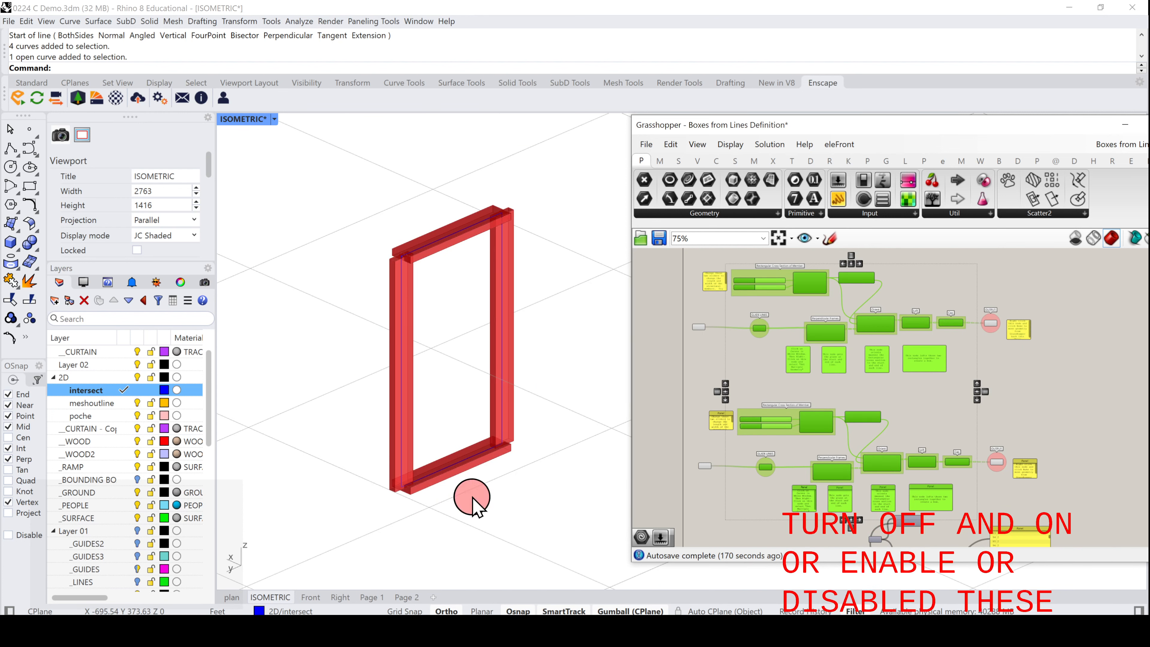
{"action": "left_click_drag", "start_coordinate": [471, 497], "coordinate": [451, 214]}
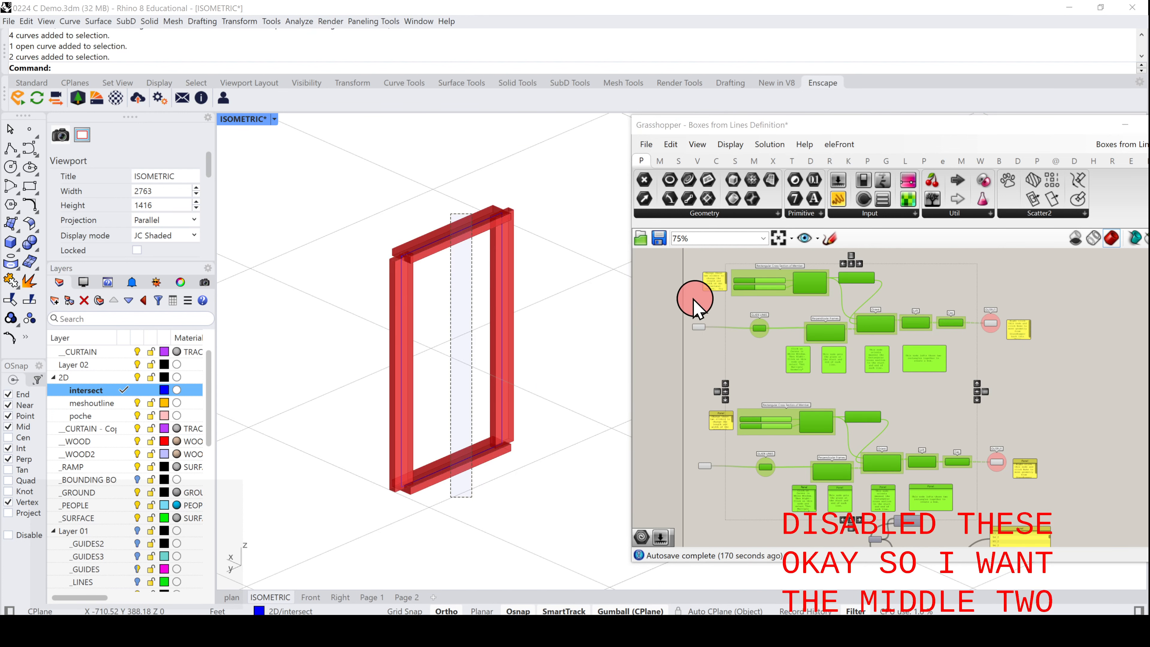
{"action": "scroll", "coordinate": [699, 333], "scroll_direction": "up", "scroll_amount": 5}
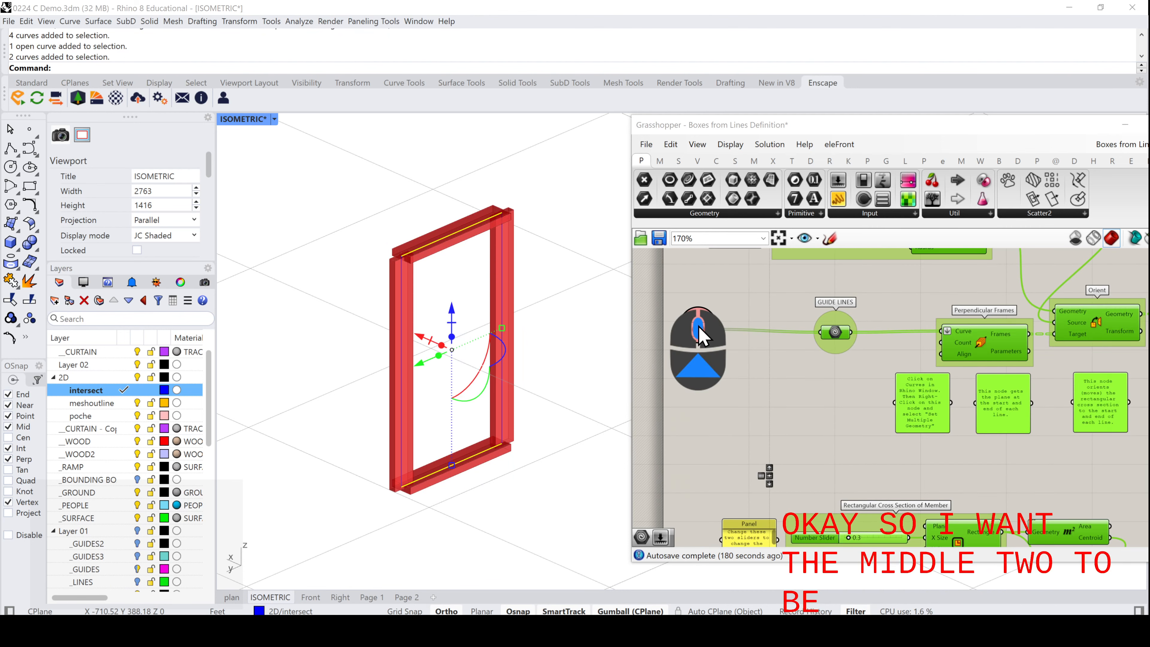
{"action": "right_click", "coordinate": [699, 333]}
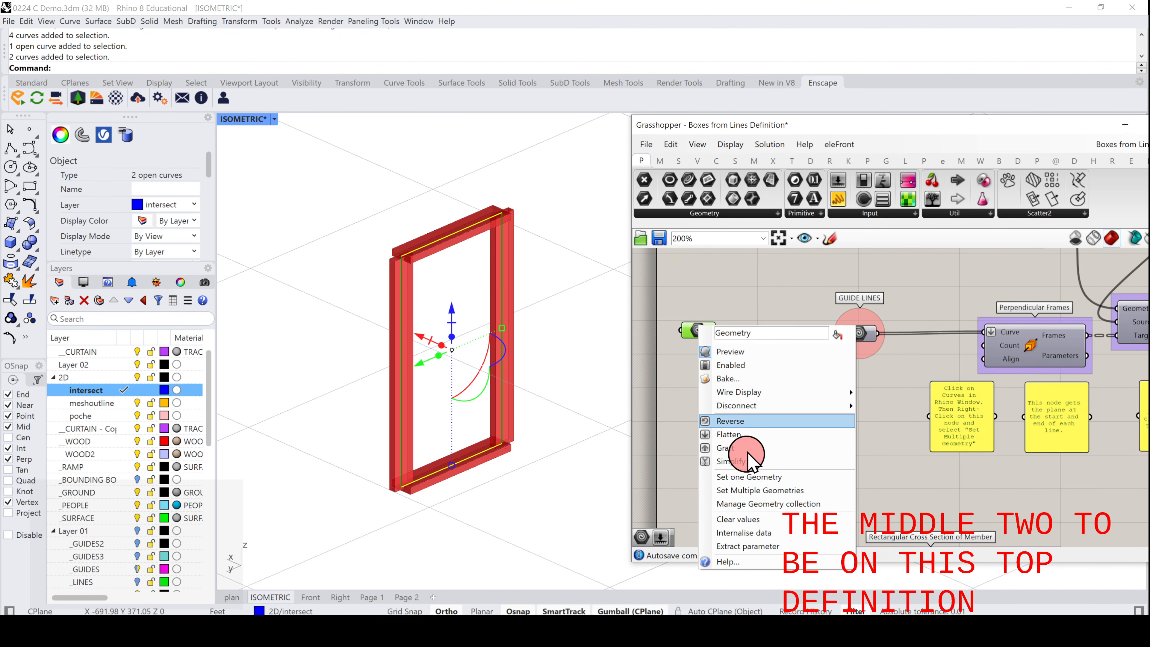
{"action": "left_click", "coordinate": [744, 493]}
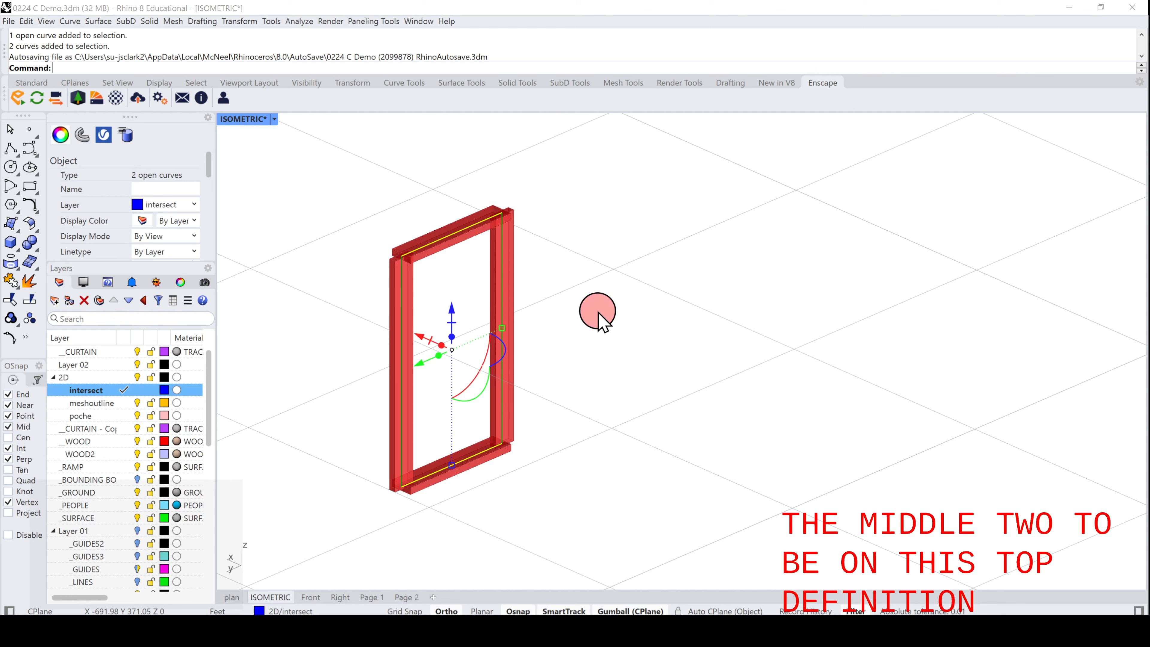
- Assign the frame's two vertical lines to the lower chain's Geometry parameter with Set Multiple Geometries
{"action": "scroll", "coordinate": [804, 300], "scroll_direction": "down", "scroll_amount": 5}
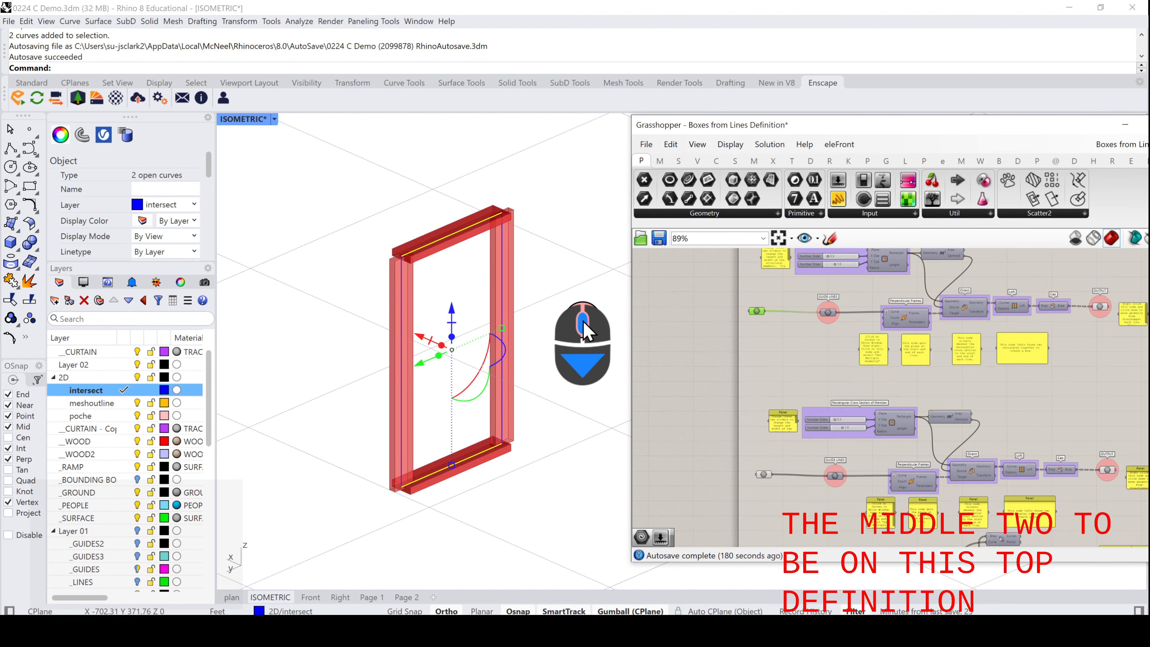
{"action": "left_click", "coordinate": [338, 339]}
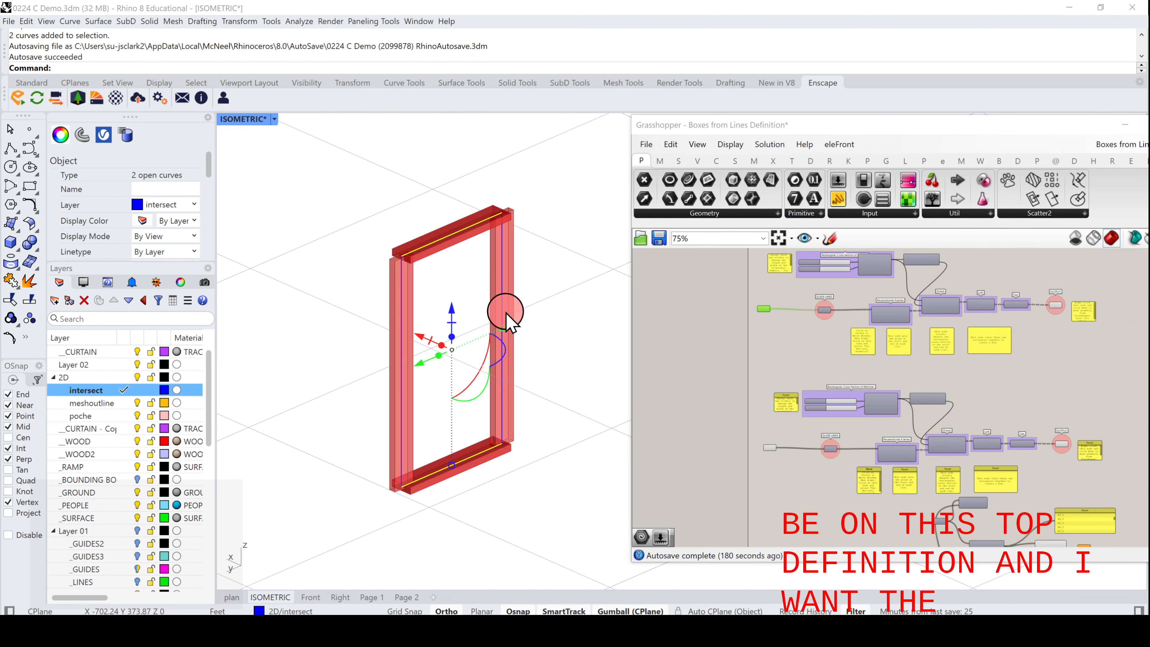
{"action": "left_click_drag", "start_coordinate": [588, 314], "coordinate": [322, 335]}
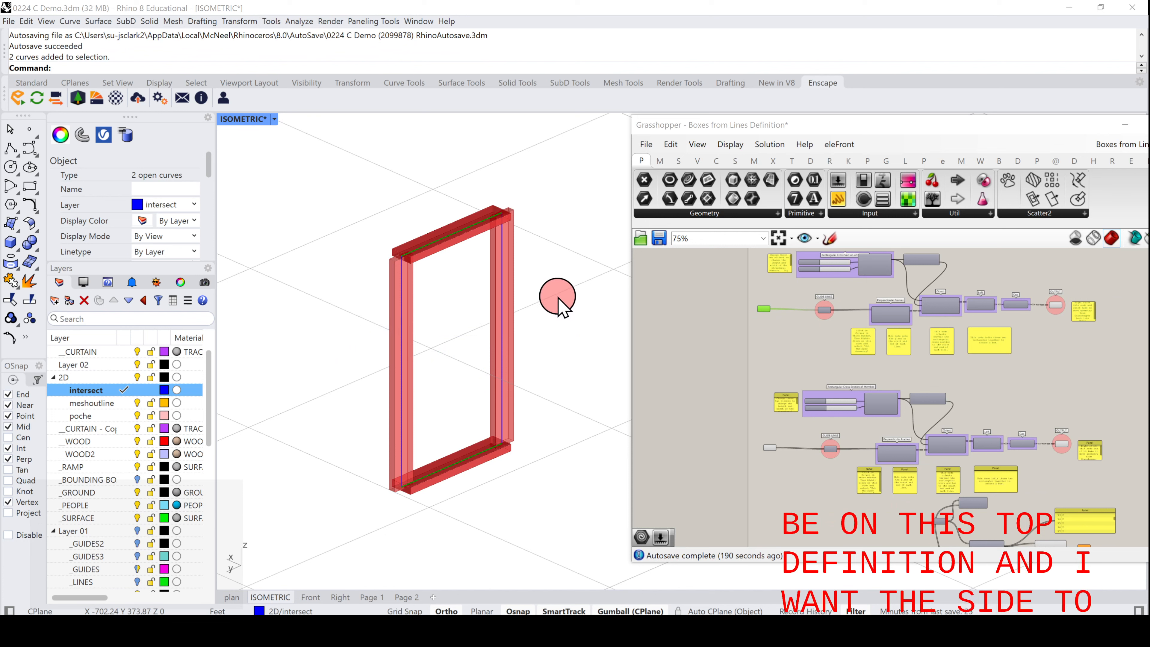
{"action": "left_click_drag", "start_coordinate": [565, 302], "coordinate": [389, 337]}
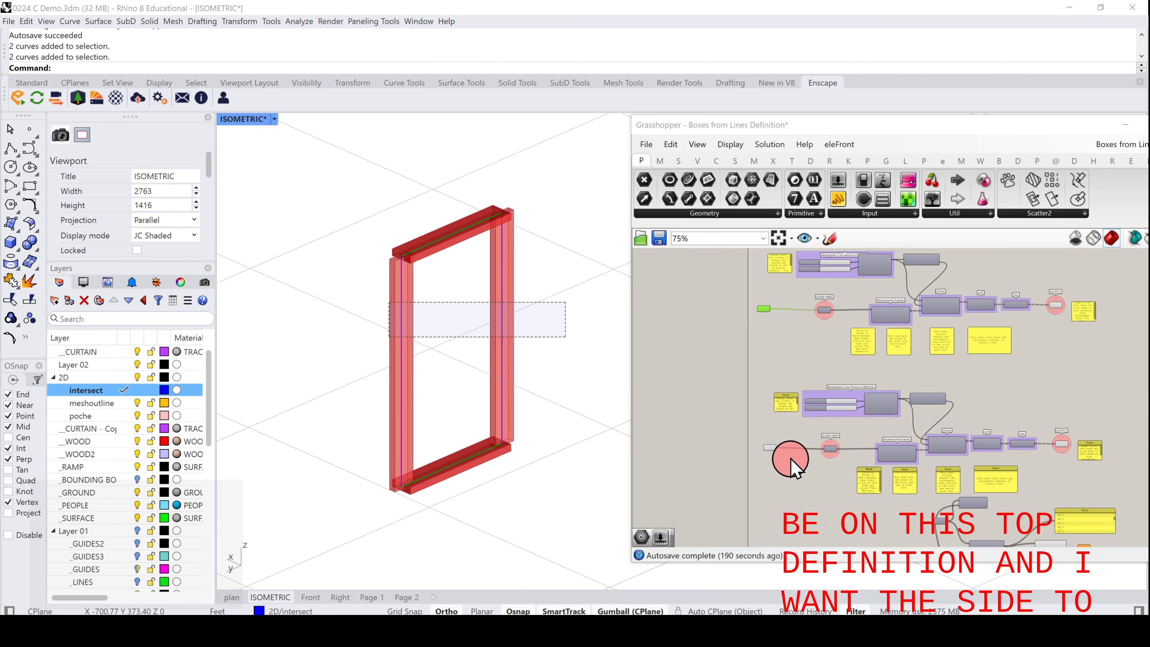
{"action": "scroll", "coordinate": [770, 462], "scroll_direction": "up", "scroll_amount": 5}
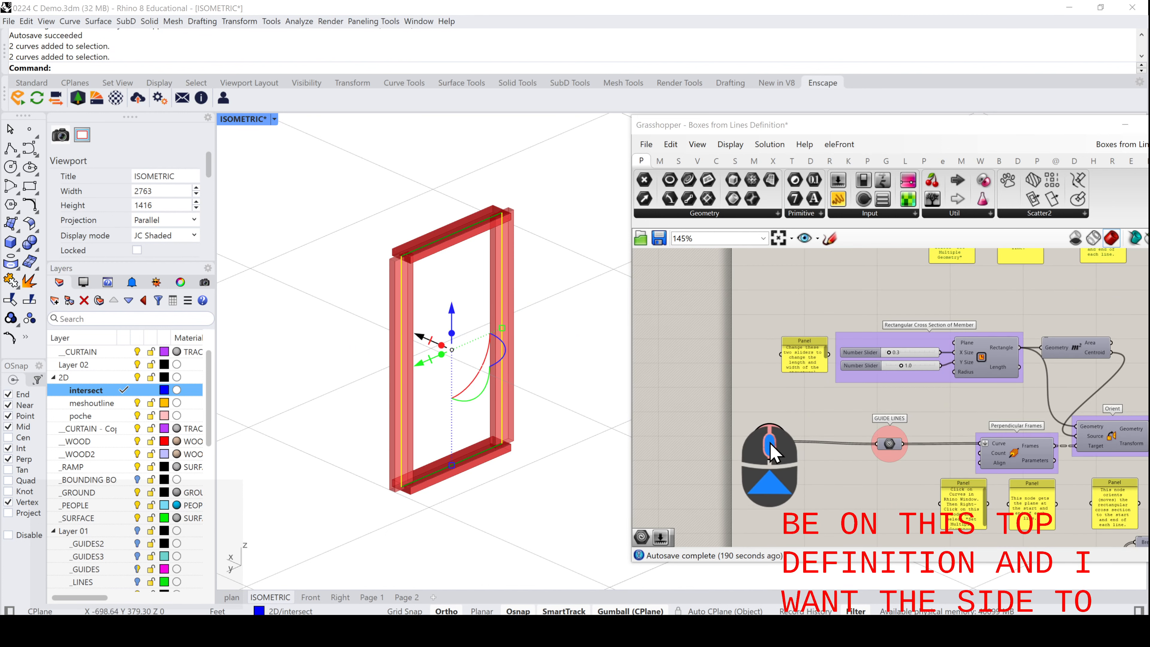
{"action": "right_click", "coordinate": [779, 446]}
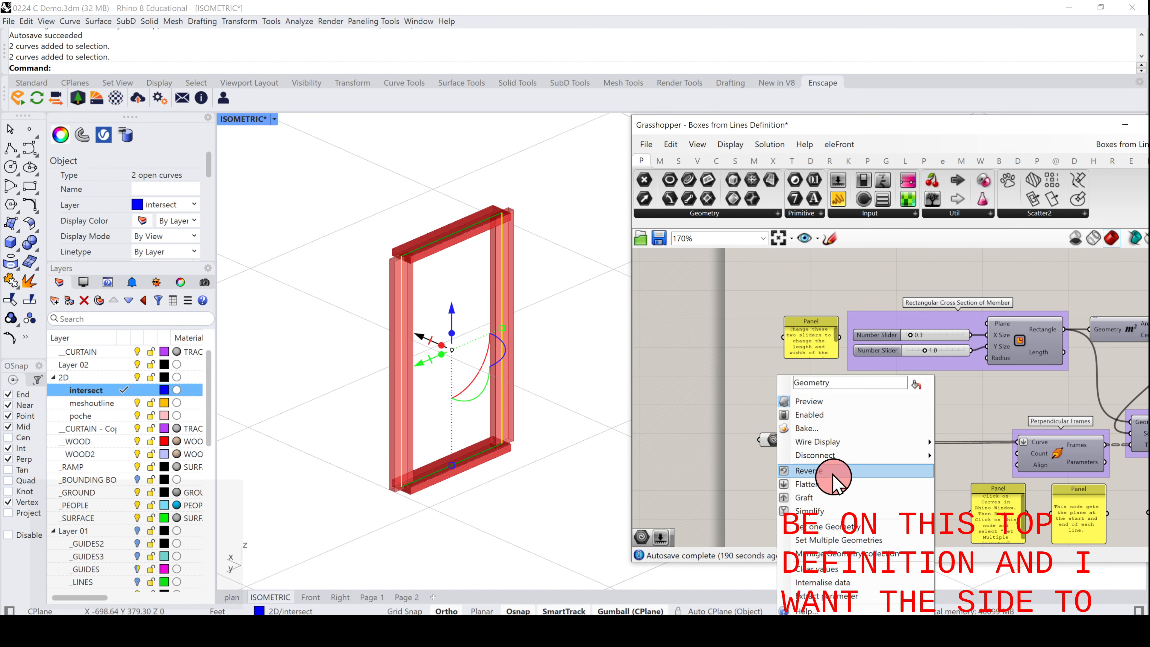
{"action": "left_click", "coordinate": [836, 540]}
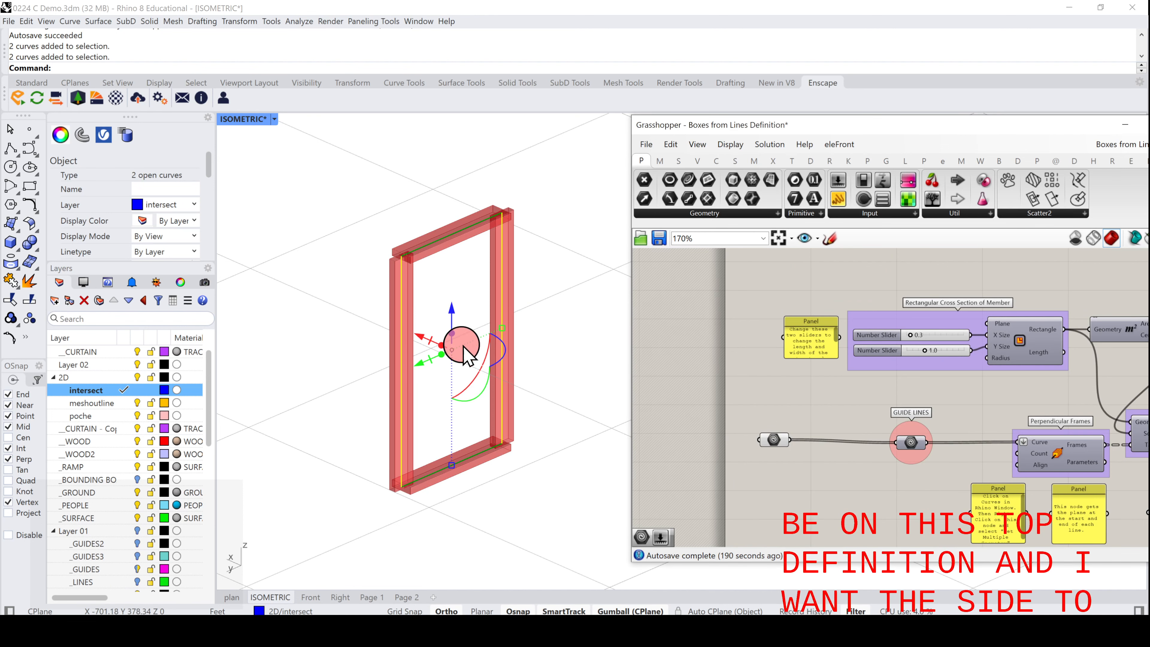
- Swap the lower chain's Rectangle inputs so the 1.0 slider feeds X Size and the 0.3 slider feeds Y Size, and inspect the frame corner
{"action": "scroll", "coordinate": [453, 362], "scroll_direction": "down", "scroll_amount": 3}
{"action": "right_click_drag", "start_coordinate": [900, 412], "coordinate": [897, 415]}
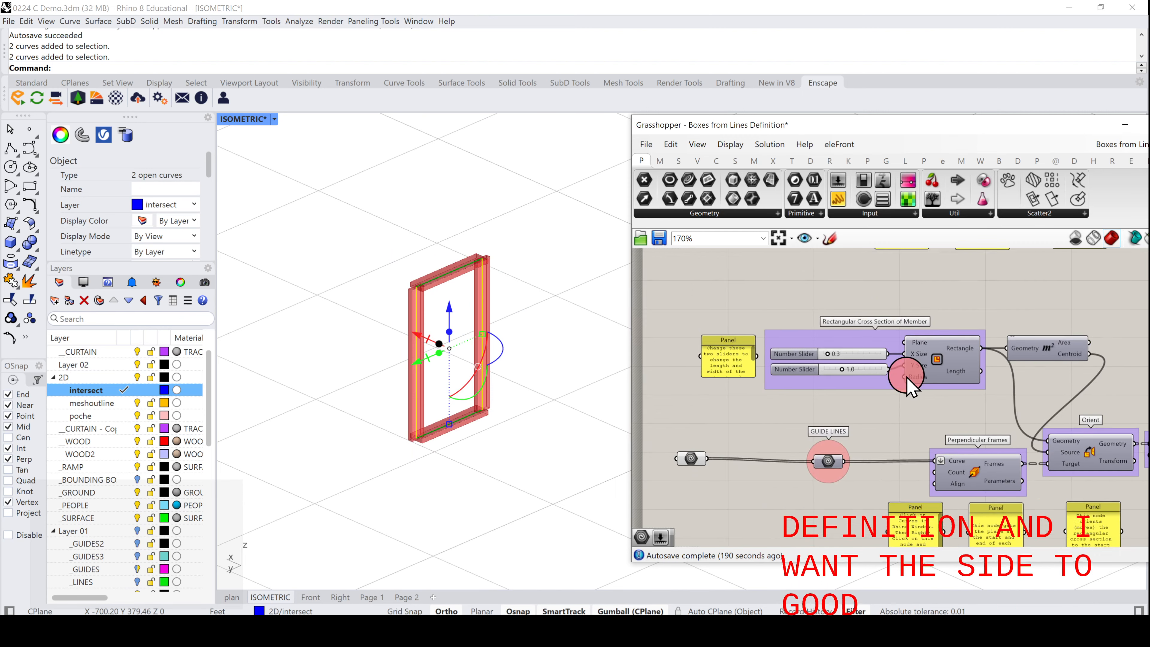
{"action": "scroll", "coordinate": [906, 377], "scroll_direction": "up", "scroll_amount": 3}
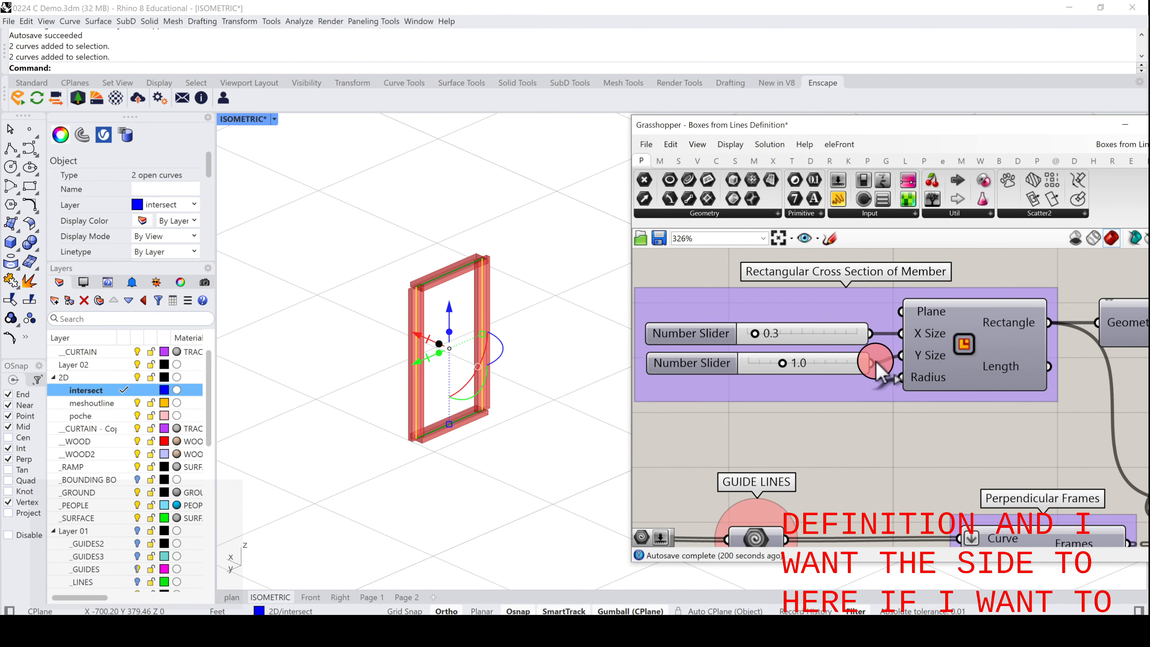
{"action": "left_click_drag", "start_coordinate": [871, 361], "coordinate": [901, 355]}
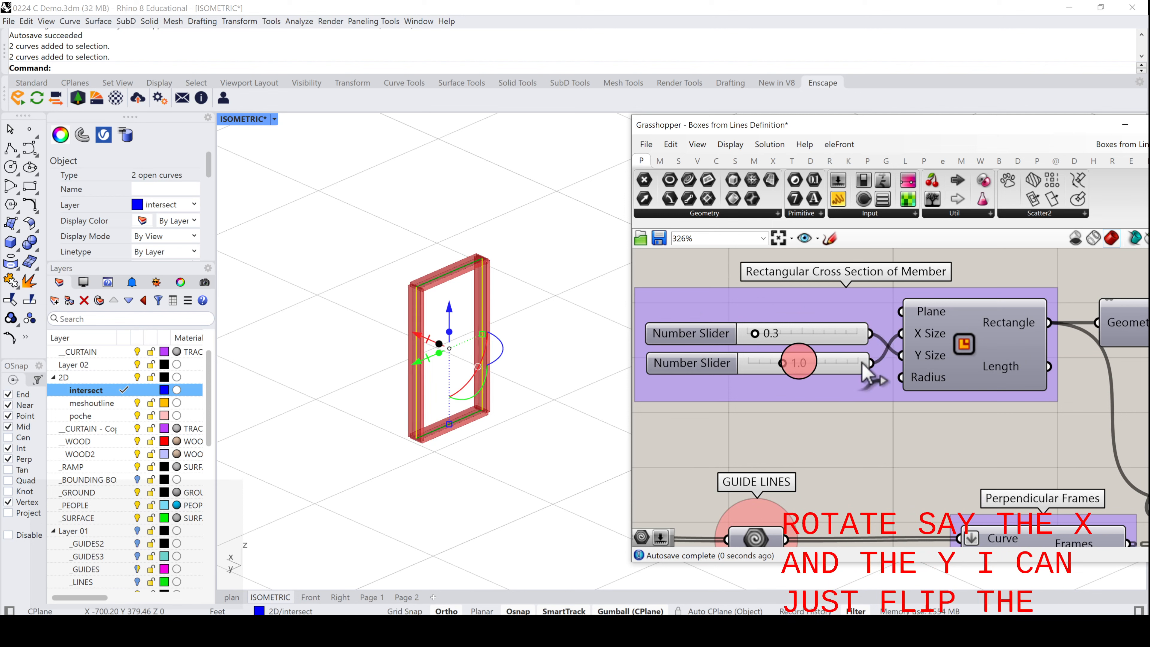
{"action": "scroll", "coordinate": [407, 302], "scroll_direction": "up", "scroll_amount": 5}
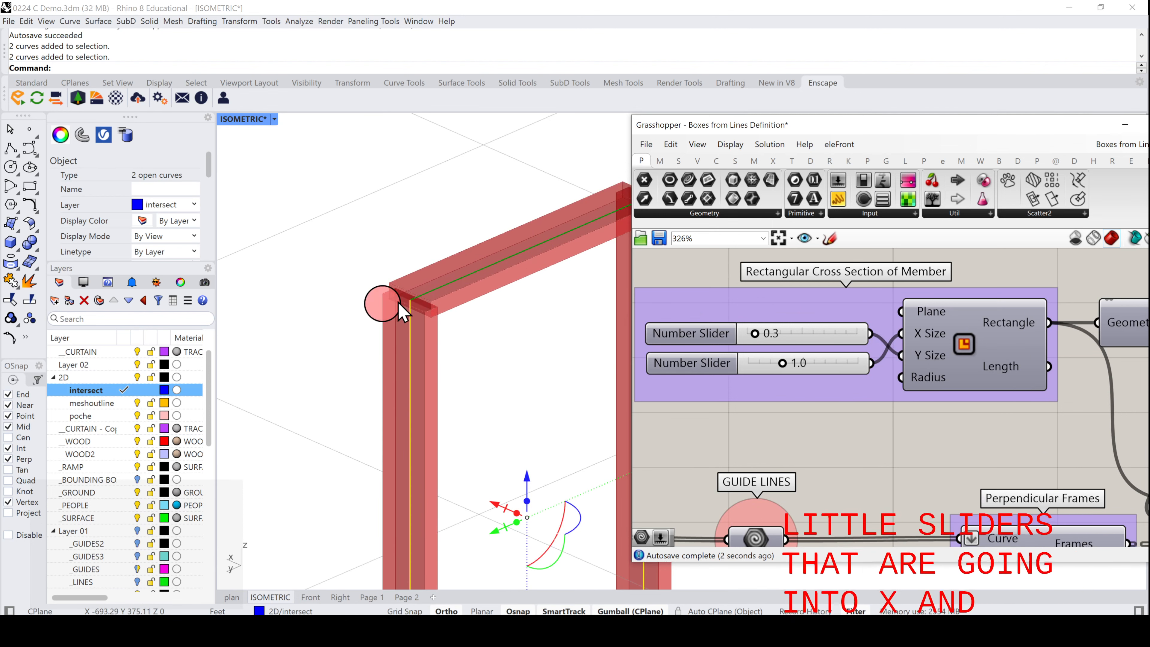
{"action": "scroll", "coordinate": [857, 355], "scroll_direction": "down", "scroll_amount": 8}
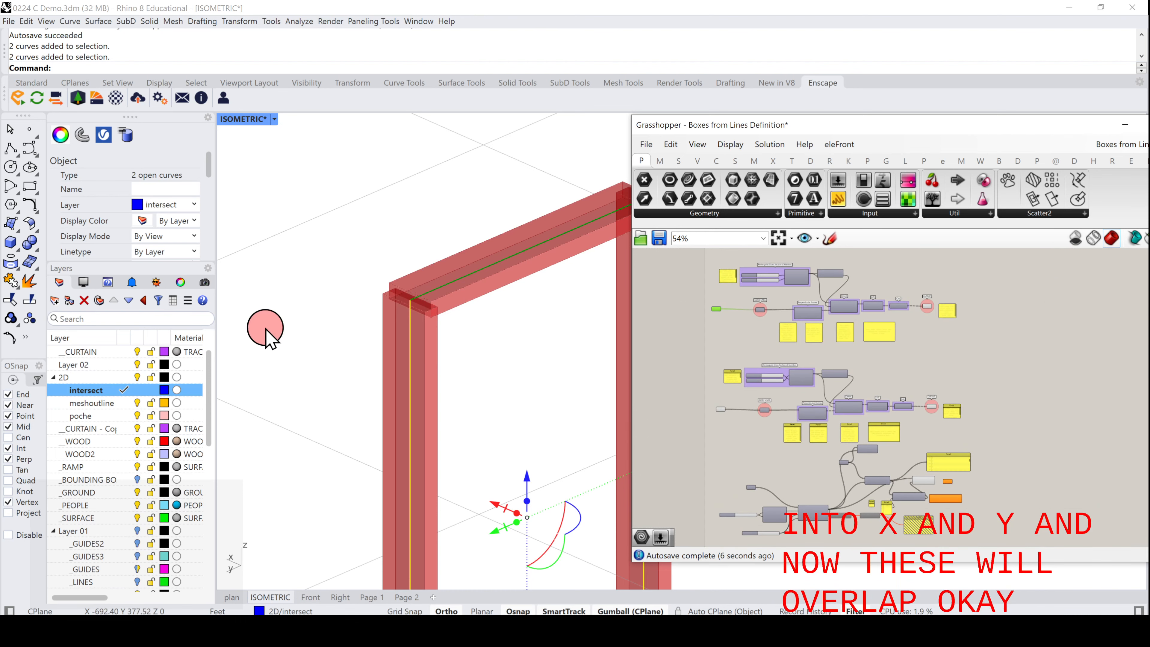
- Copy the four frame lines twice in a row beside the original, at about 7'-6" and 14' from it
{"action": "scroll", "coordinate": [371, 313], "scroll_direction": "down", "scroll_amount": 5}
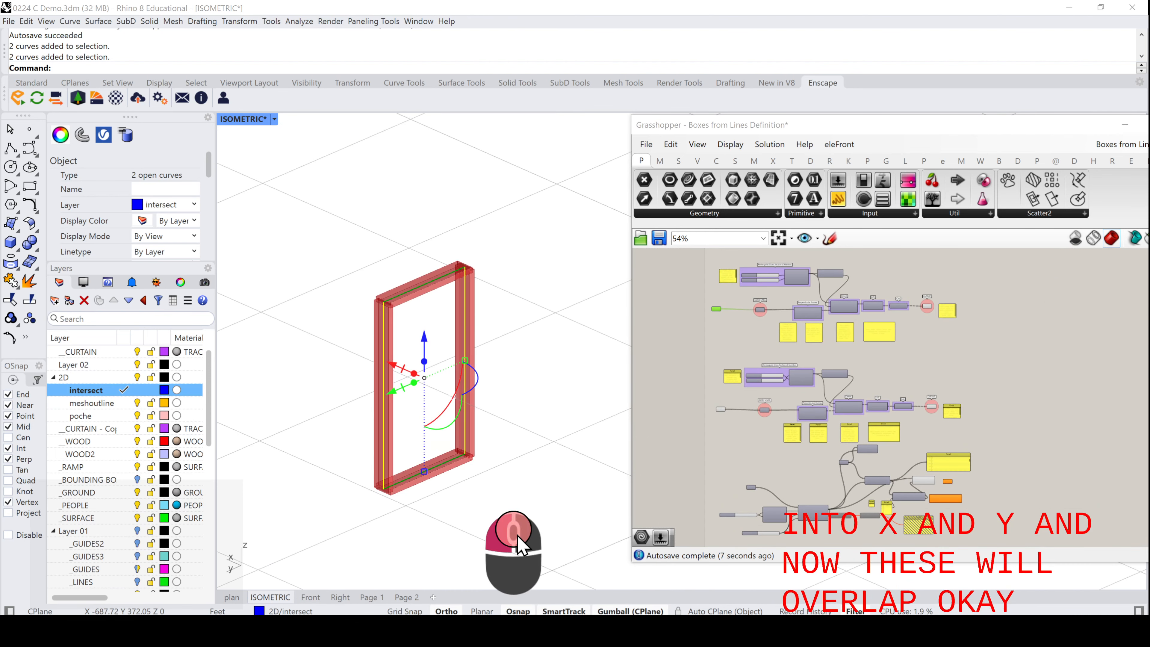
{"action": "left_click_drag", "start_coordinate": [345, 247], "coordinate": [515, 535]}
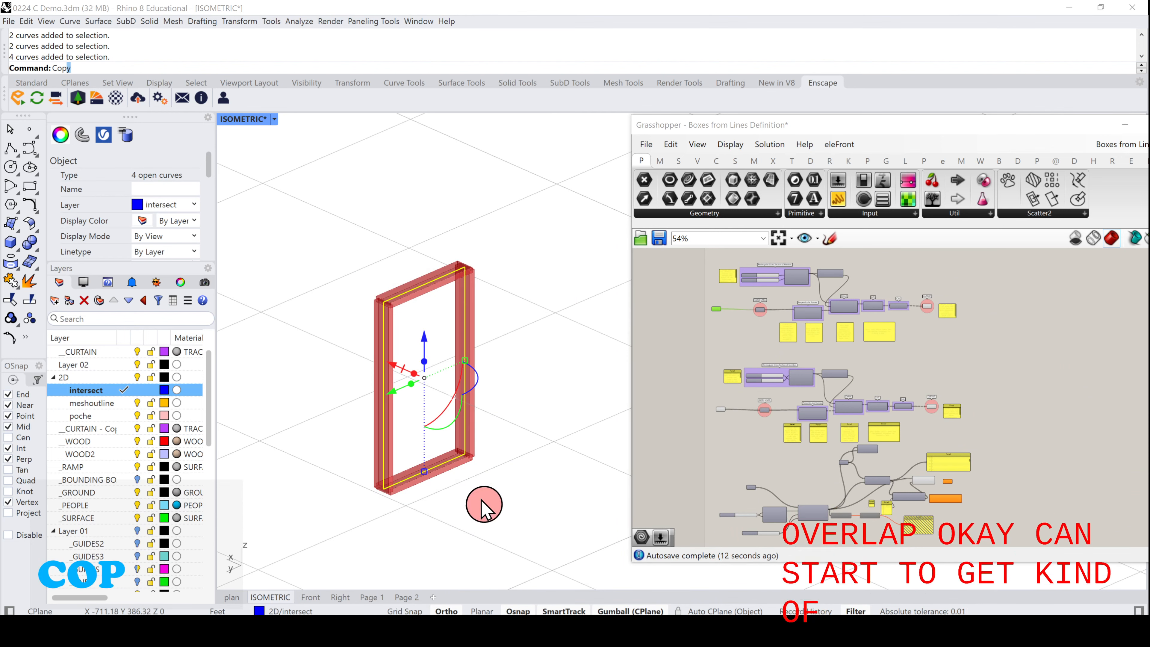
{"action": "scroll", "coordinate": [471, 520], "scroll_direction": "down", "scroll_amount": 2}
{"action": "right_click", "coordinate": [396, 524]}
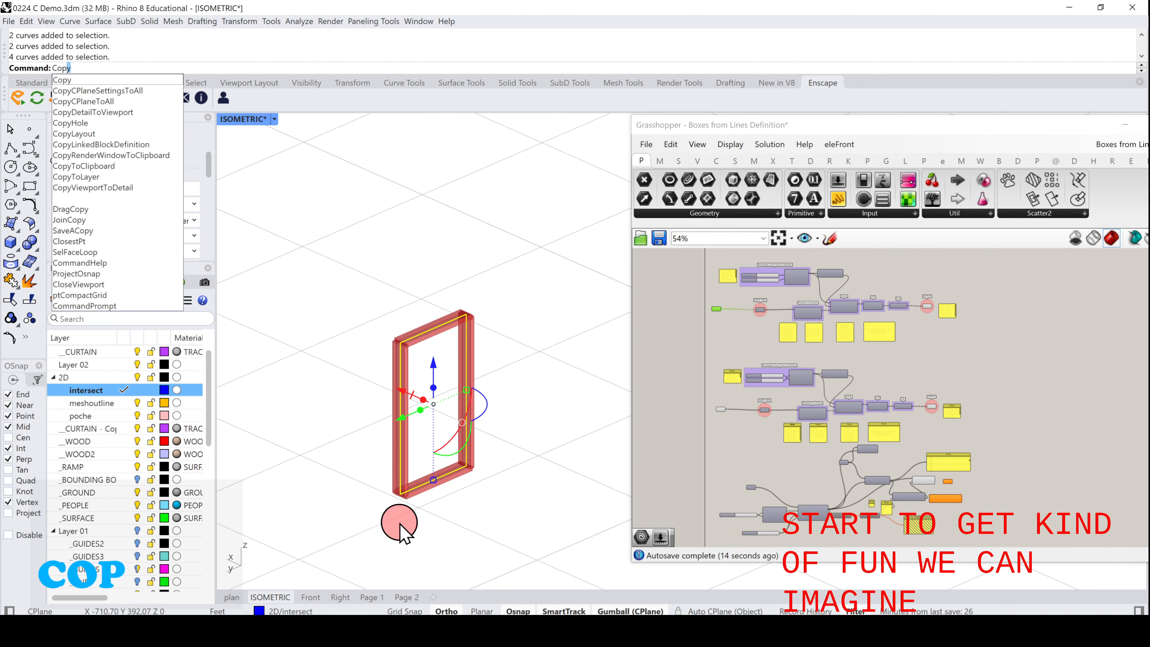
{"action": "left_click", "coordinate": [363, 517]}
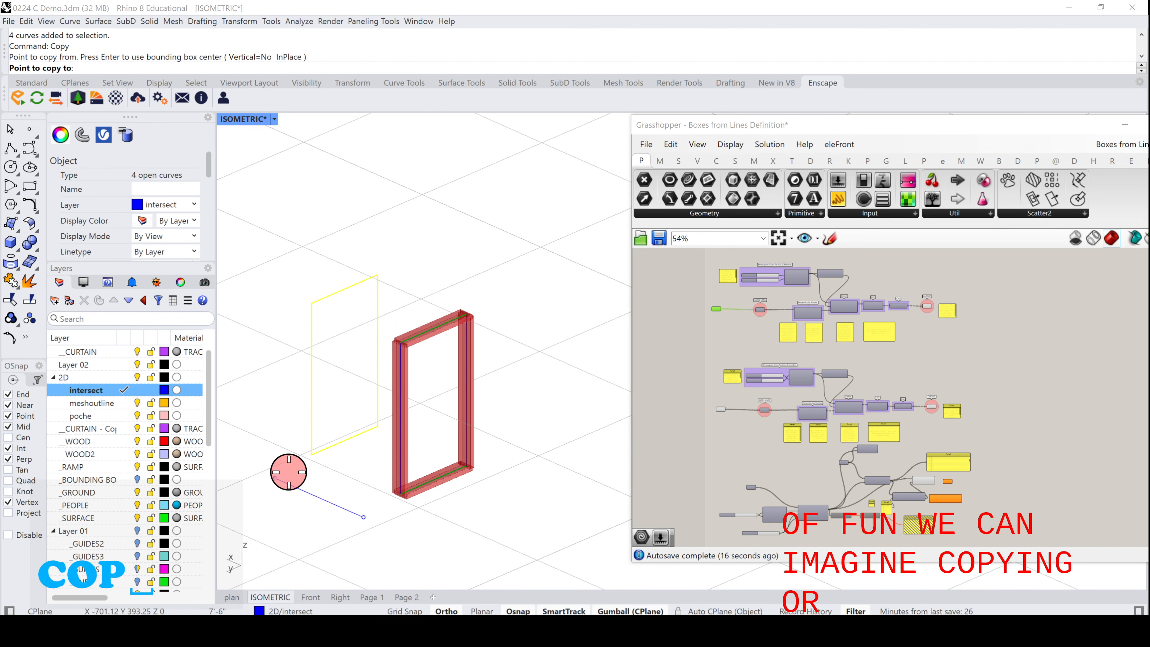
{"action": "scroll", "coordinate": [274, 471], "scroll_direction": "down", "scroll_amount": 1}
{"action": "scroll", "coordinate": [273, 471], "scroll_direction": "down", "scroll_amount": 1}
{"action": "left_click", "coordinate": [238, 436]}
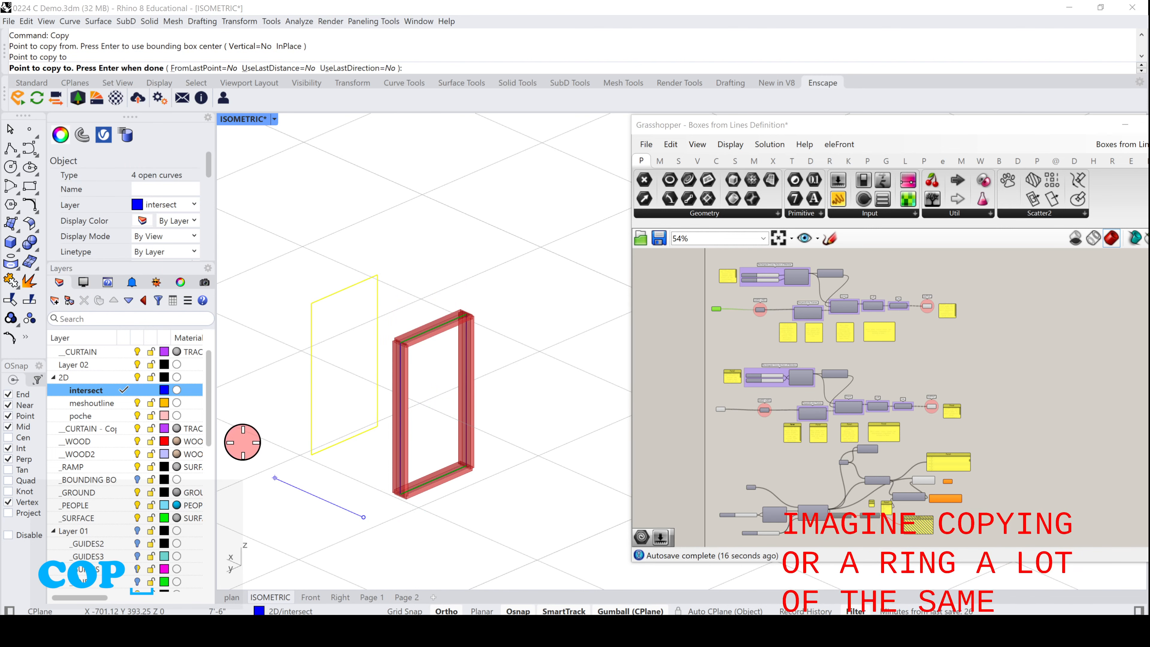
{"action": "left_click", "coordinate": [366, 398]}
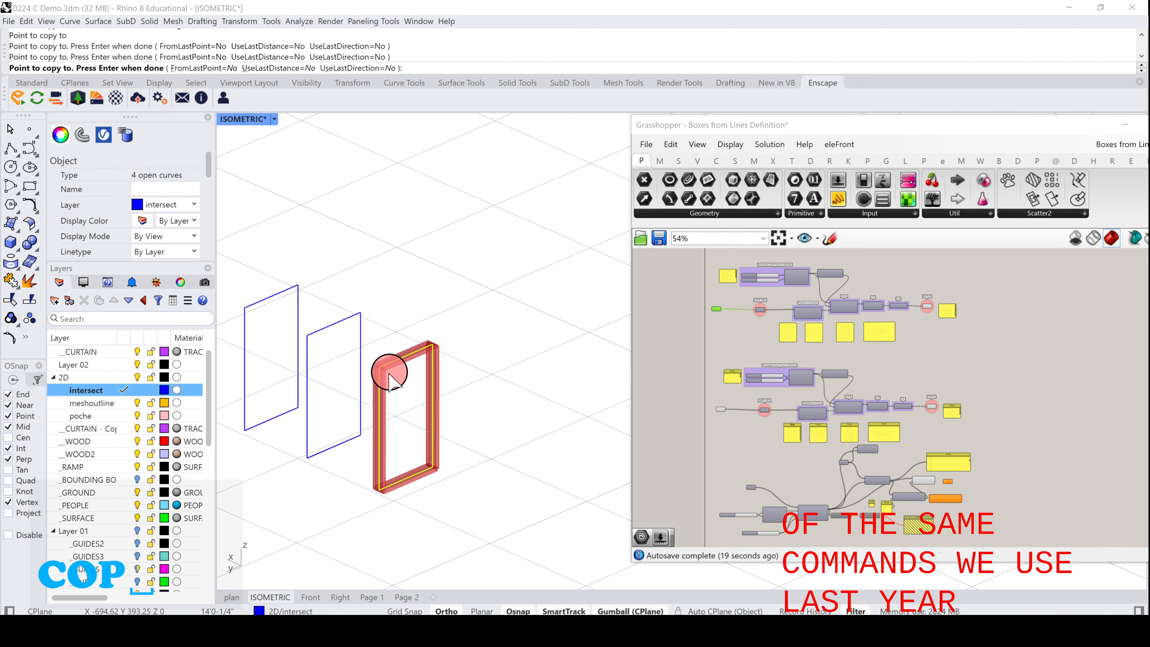
- Assign the six top and bottom lines of all three frames to the upper chain's Geometry parameter with Set Multiple Geometries
{"action": "right_click_drag", "start_coordinate": [491, 308], "coordinate": [489, 265]}
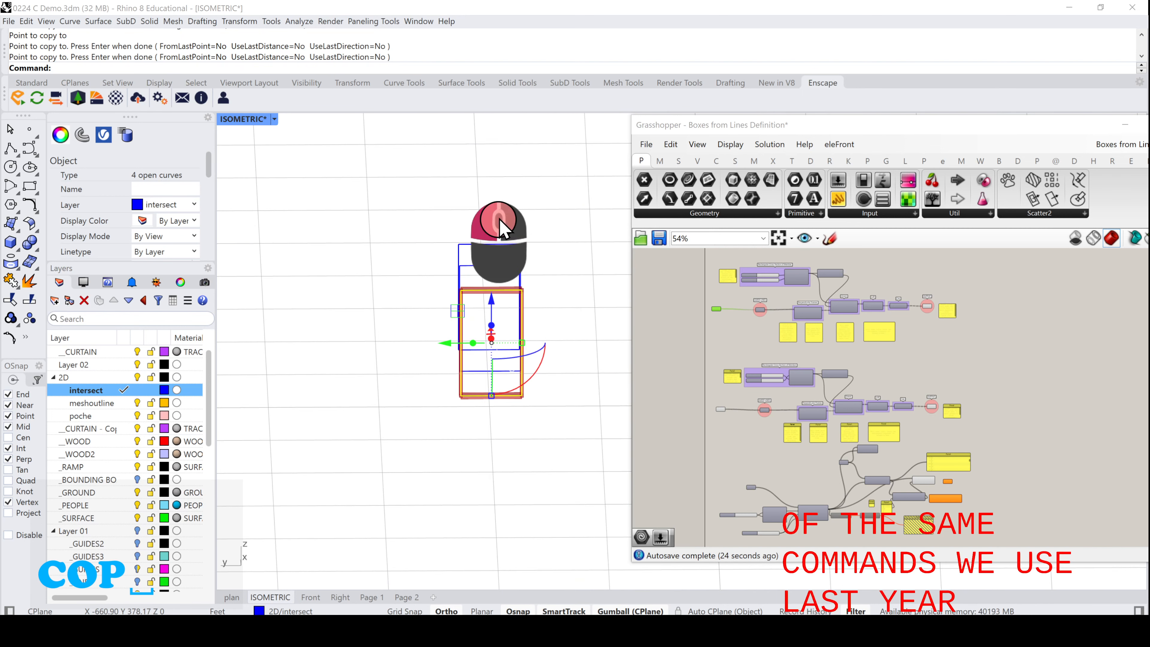
{"action": "left_click_drag", "start_coordinate": [486, 436], "coordinate": [485, 437]}
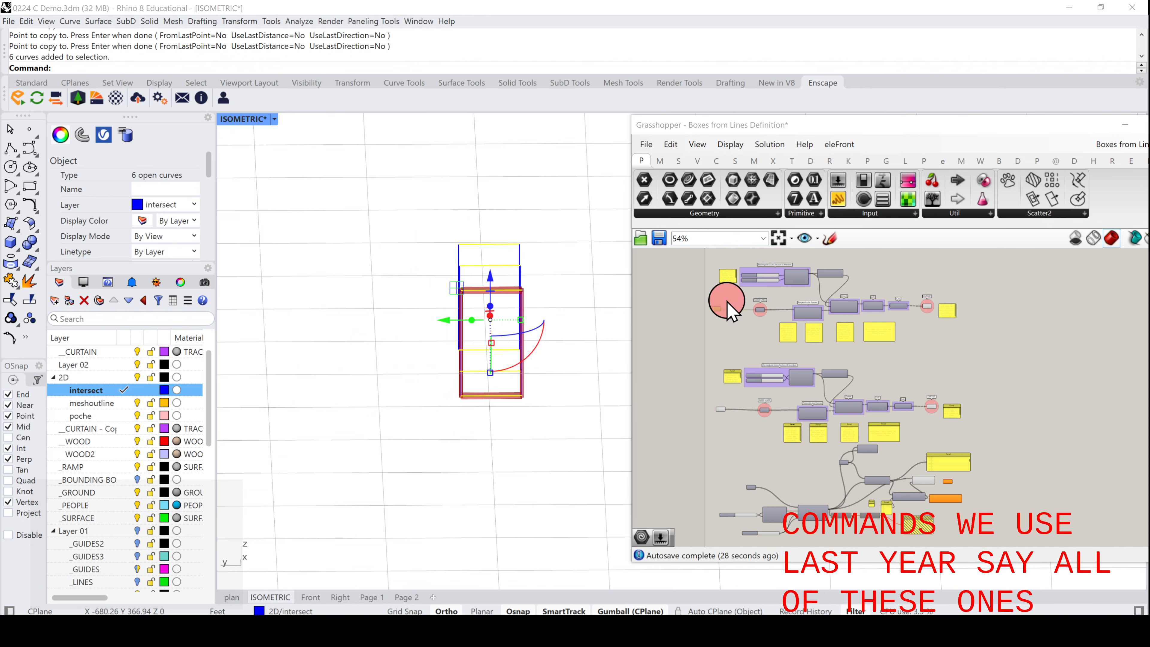
{"action": "scroll", "coordinate": [720, 317], "scroll_direction": "up", "scroll_amount": 5}
{"action": "right_click", "coordinate": [717, 312]}
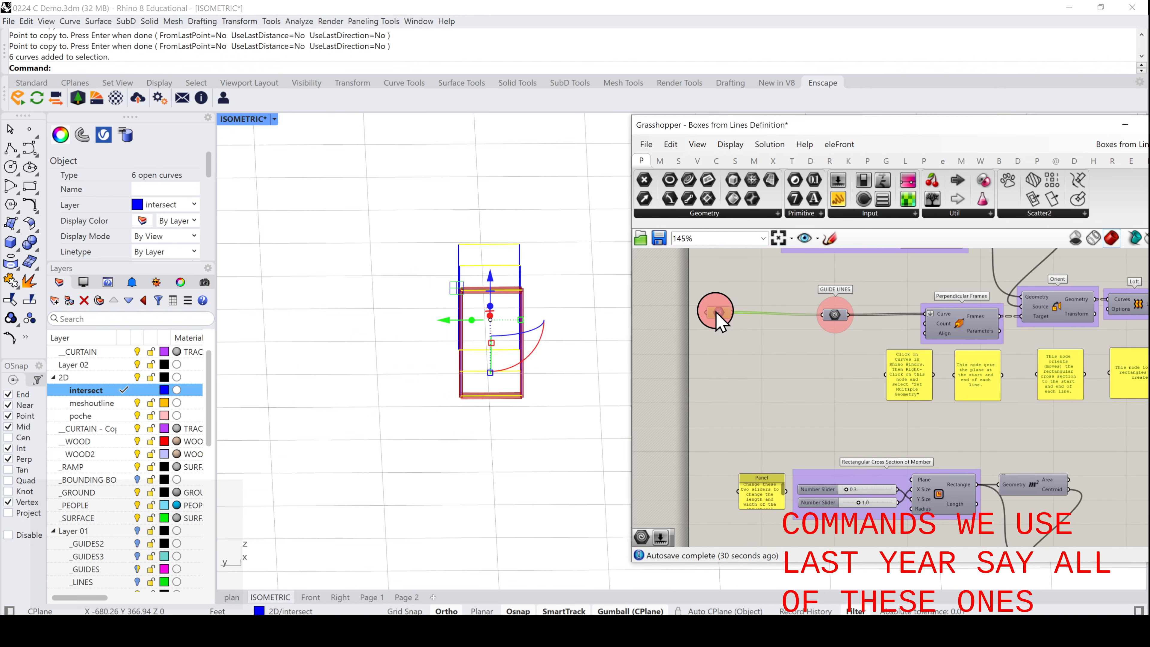
{"action": "left_click", "coordinate": [779, 464]}
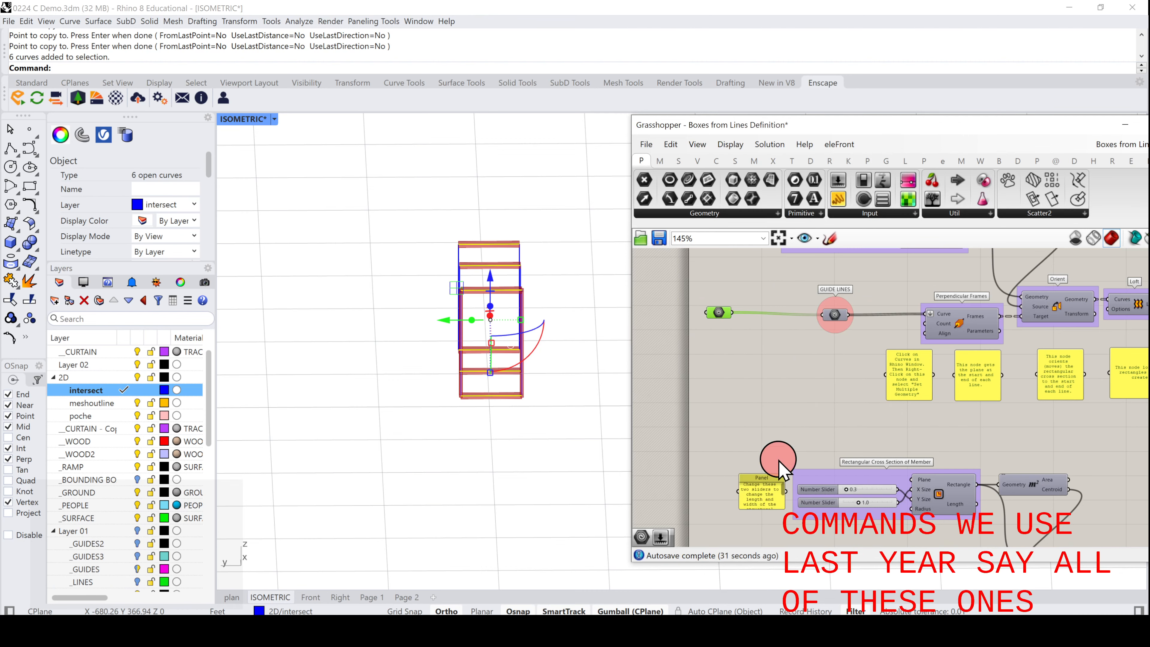
{"action": "left_click", "coordinate": [545, 358]}
{"action": "right_click_drag", "start_coordinate": [365, 385], "coordinate": [384, 372]}
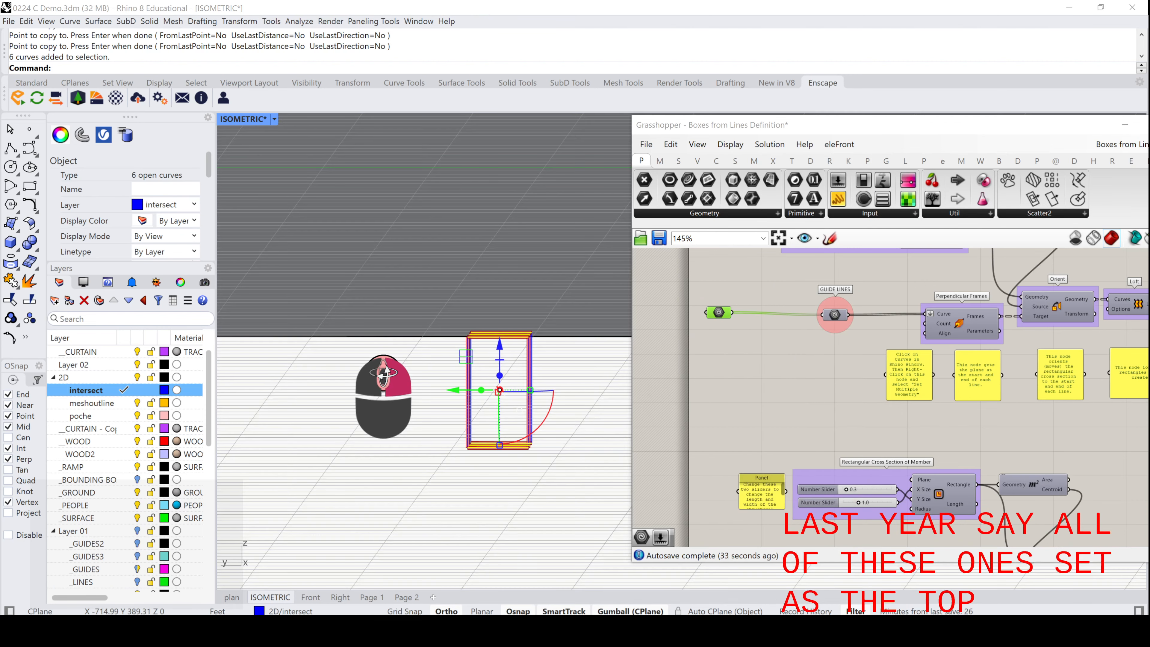
{"action": "left_click_drag", "start_coordinate": [525, 397], "coordinate": [403, 394]}
{"action": "scroll", "coordinate": [521, 391], "scroll_direction": "down", "scroll_amount": 2}
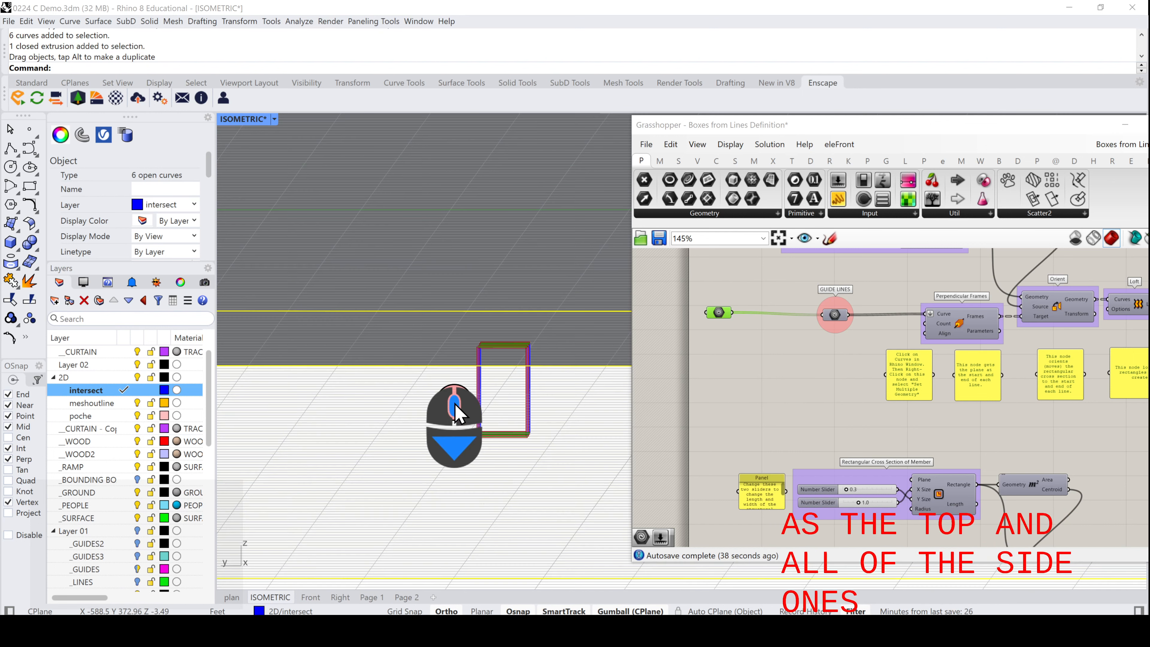
{"action": "key", "text": "Escape"}
- Lock the _GROUND layer and clear the selection so the ground extrusion cannot be picked with the frame lines
{"action": "right_click_drag", "start_coordinate": [435, 410], "coordinate": [434, 410]}
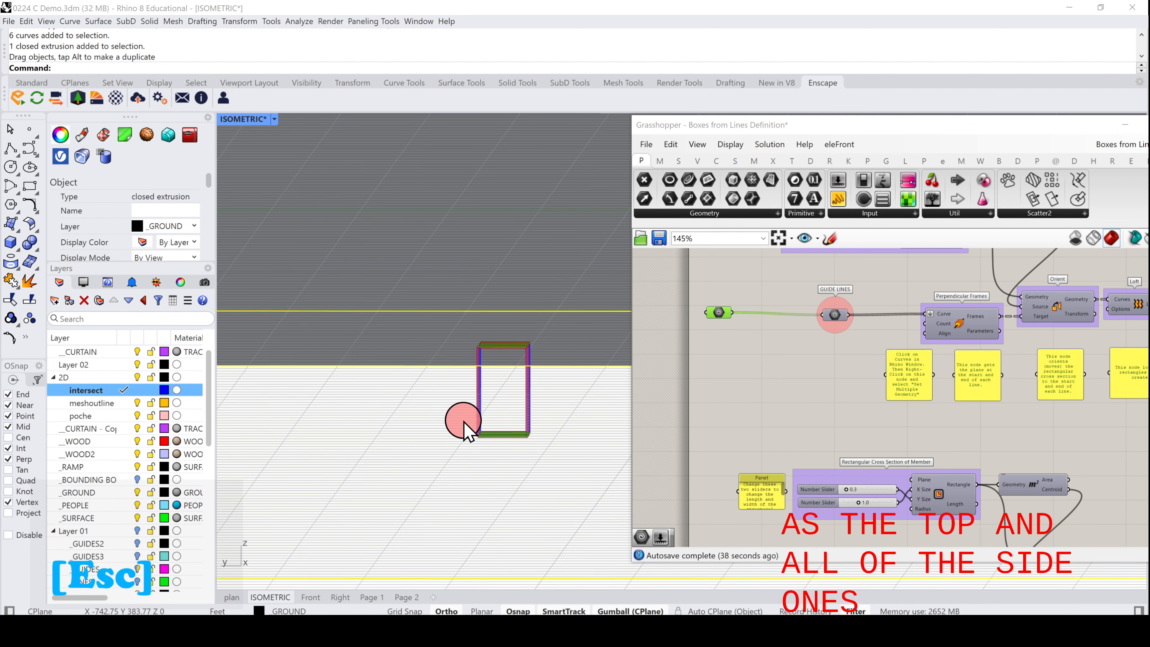
{"action": "left_click", "coordinate": [152, 492]}
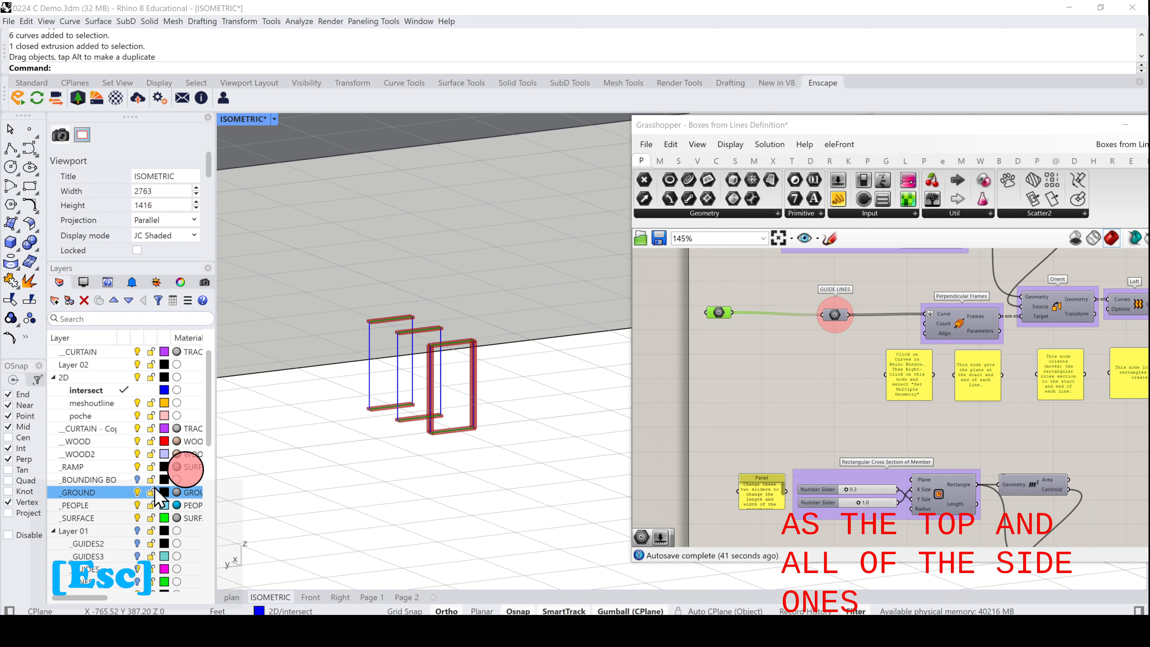
{"action": "key", "text": "Escape"}
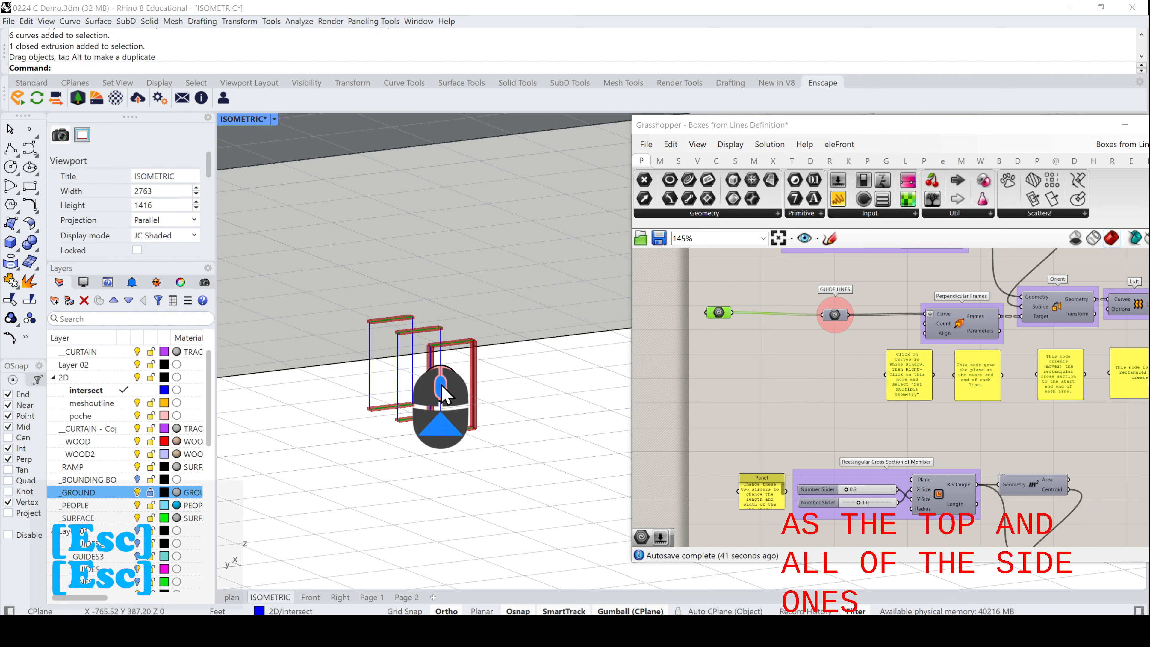
- Assign the six vertical lines of all three frames to the lower chain's Geometry parameter with Set Multiple Geometries, and inspect the members
{"action": "left_click_drag", "start_coordinate": [503, 380], "coordinate": [358, 388]}
{"action": "left_click_drag", "start_coordinate": [575, 380], "coordinate": [363, 395]}
{"action": "left_click", "coordinate": [697, 352]}
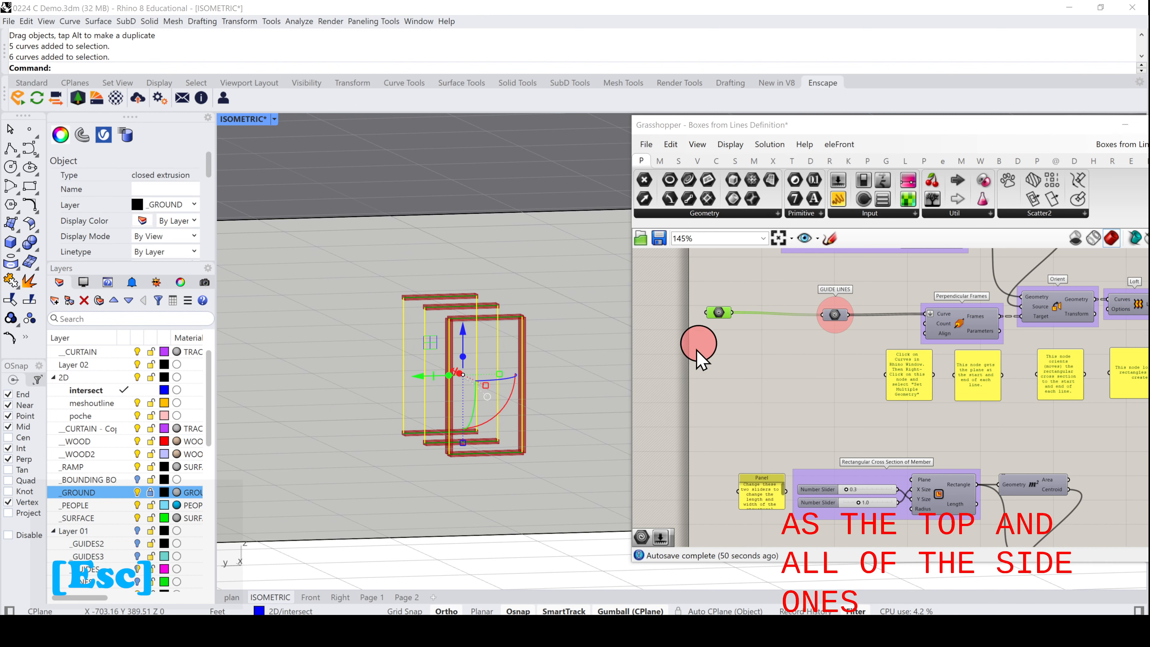
{"action": "right_click_drag", "start_coordinate": [741, 427], "coordinate": [737, 319]}
{"action": "scroll", "coordinate": [736, 319], "scroll_direction": "down", "scroll_amount": 1}
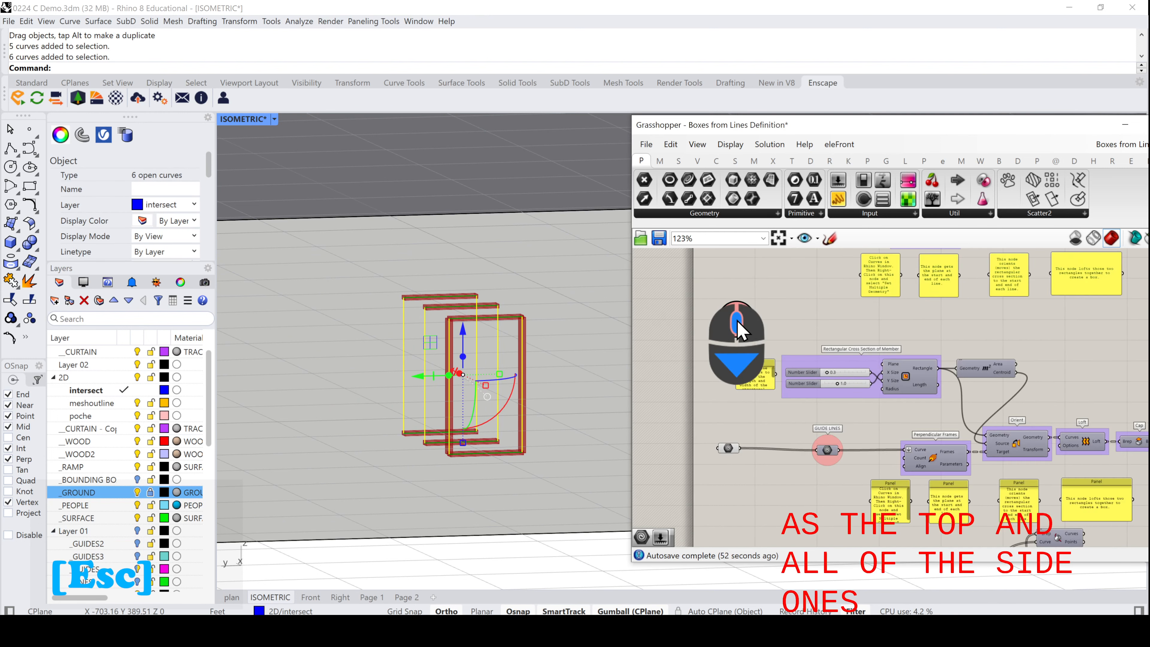
{"action": "right_click", "coordinate": [729, 449]}
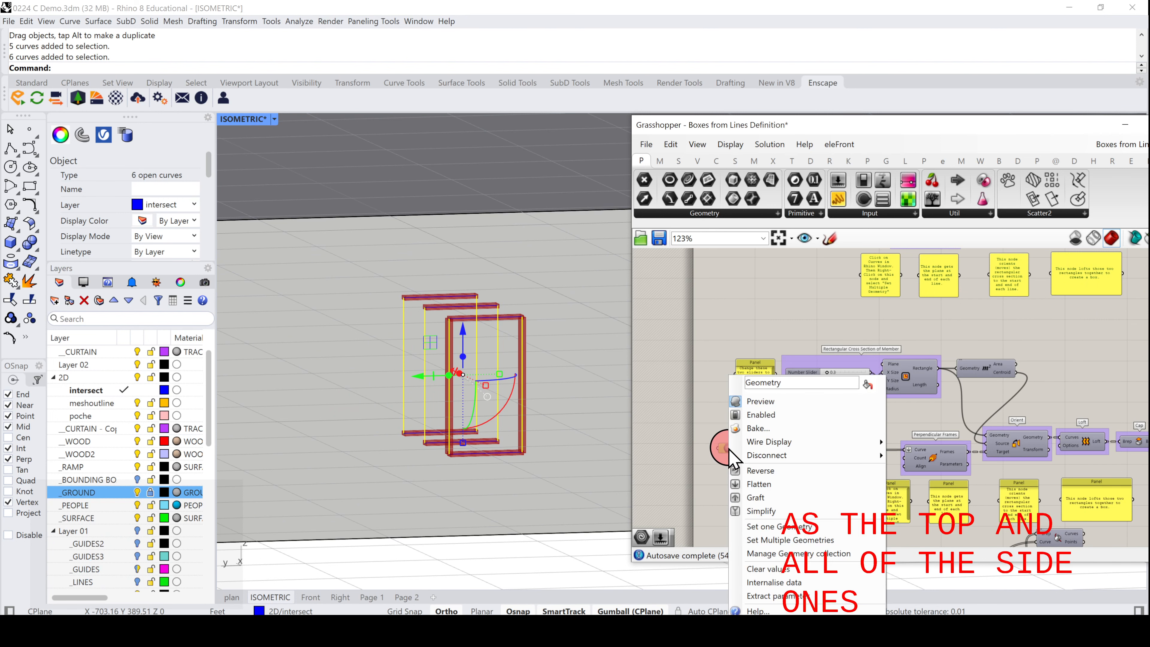
{"action": "left_click", "coordinate": [790, 543]}
{"action": "right_click", "coordinate": [587, 403]}
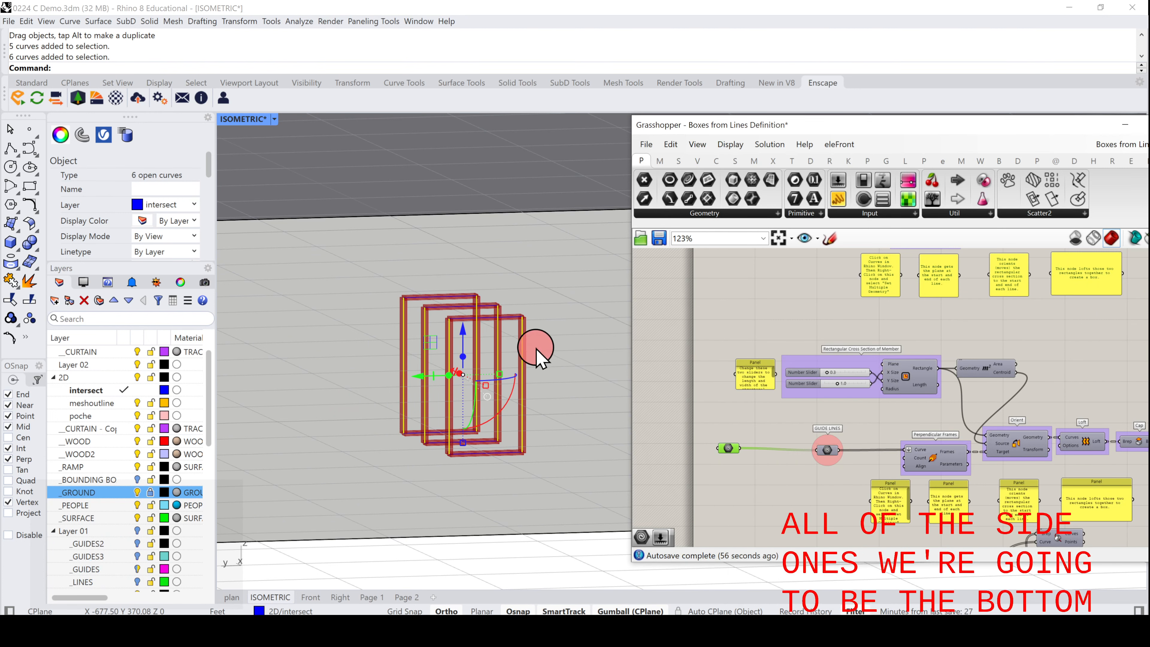
{"action": "scroll", "coordinate": [536, 348], "scroll_direction": "up", "scroll_amount": 2}
{"action": "right_click_drag", "start_coordinate": [401, 400], "coordinate": [424, 412]}
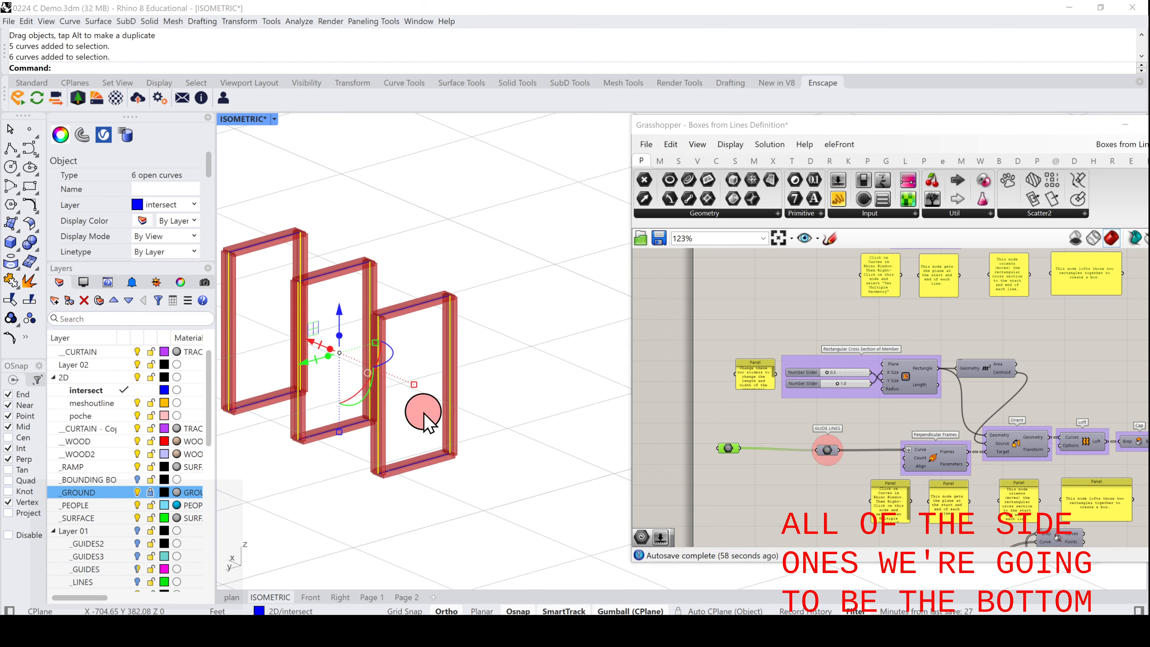
{"action": "scroll", "coordinate": [414, 417], "scroll_direction": "down", "scroll_amount": 2}
{"action": "key", "text": "Escape"}
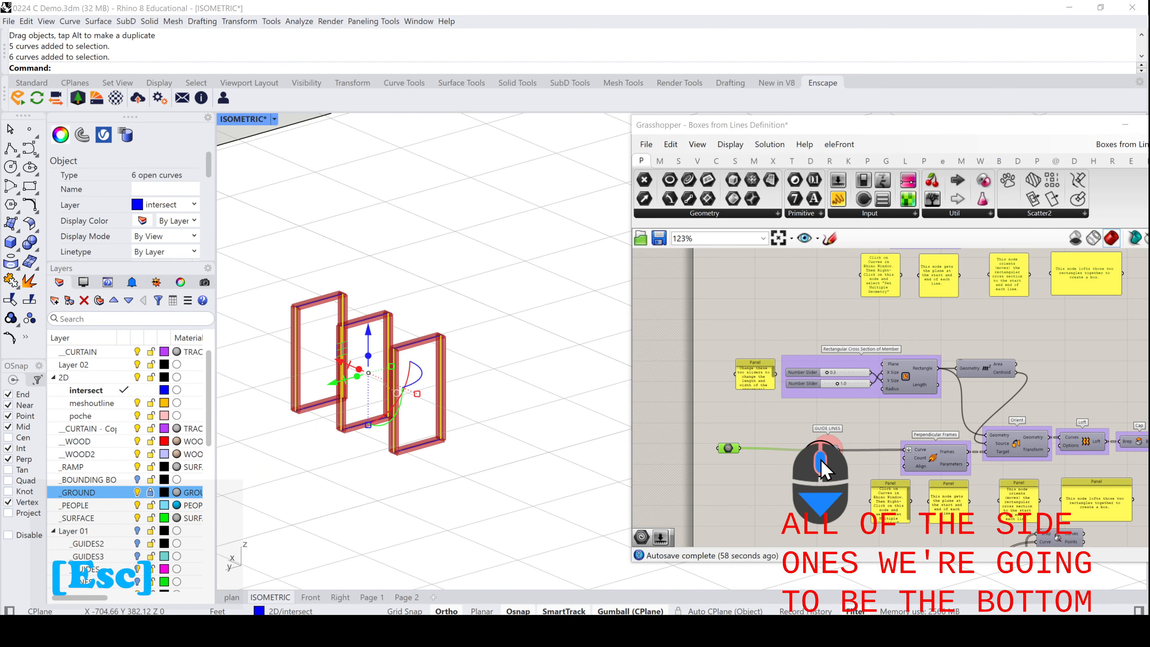
- Draw three separate single-segment polylines forming a triangle between the rear frame's upper corner, the front frame's upper corner and the middle frame's lower corner
{"action": "scroll", "coordinate": [821, 469], "scroll_direction": "down", "scroll_amount": 3}
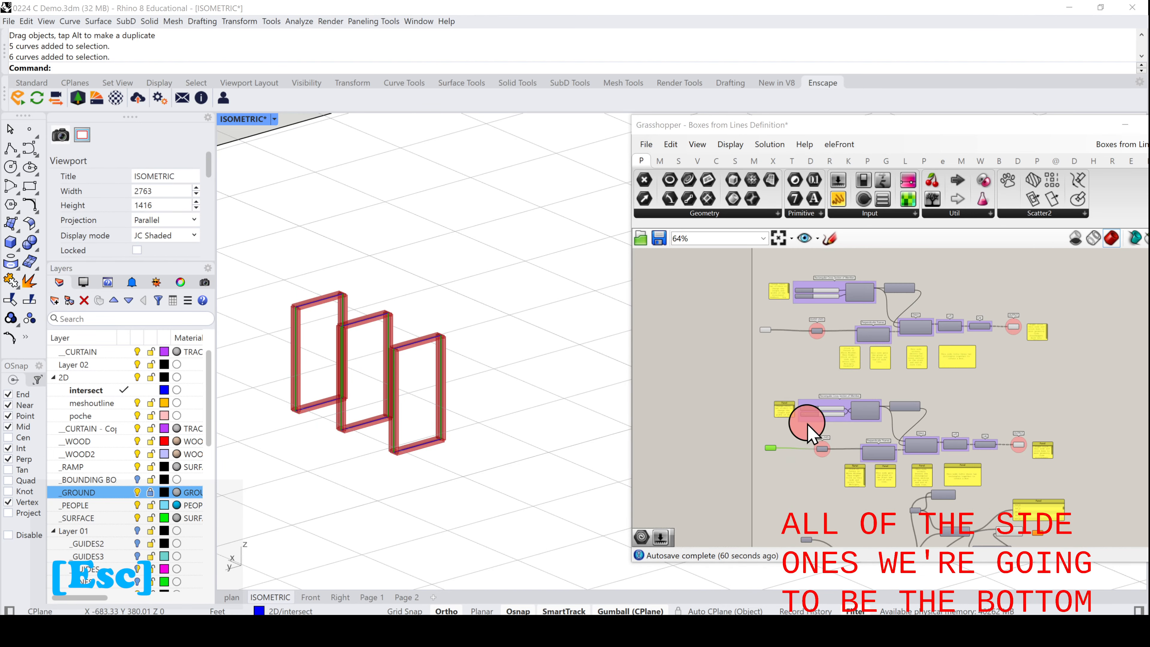
{"action": "scroll", "coordinate": [337, 376], "scroll_direction": "up", "scroll_amount": 2}
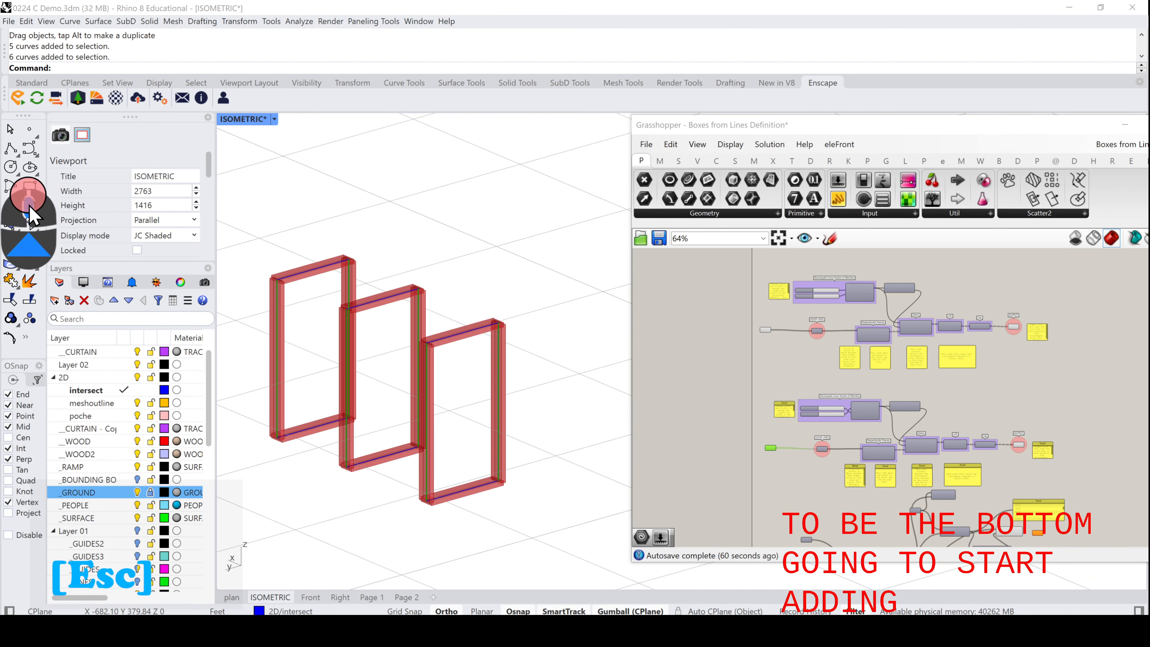
{"action": "left_click", "coordinate": [12, 148]}
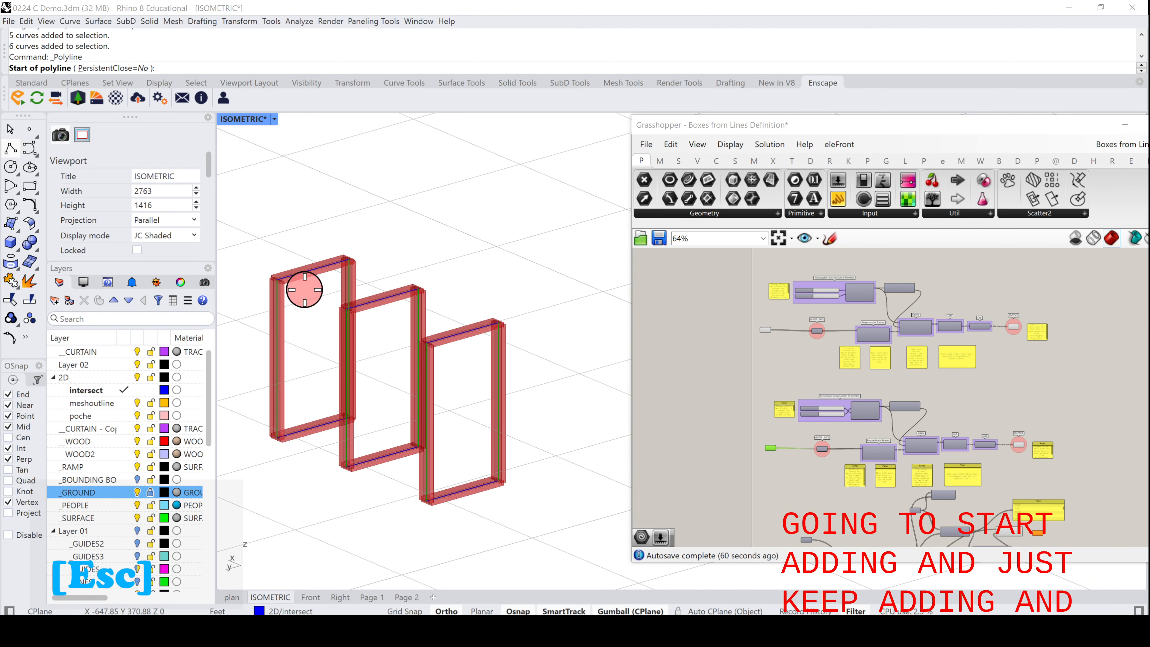
{"action": "left_click", "coordinate": [275, 280]}
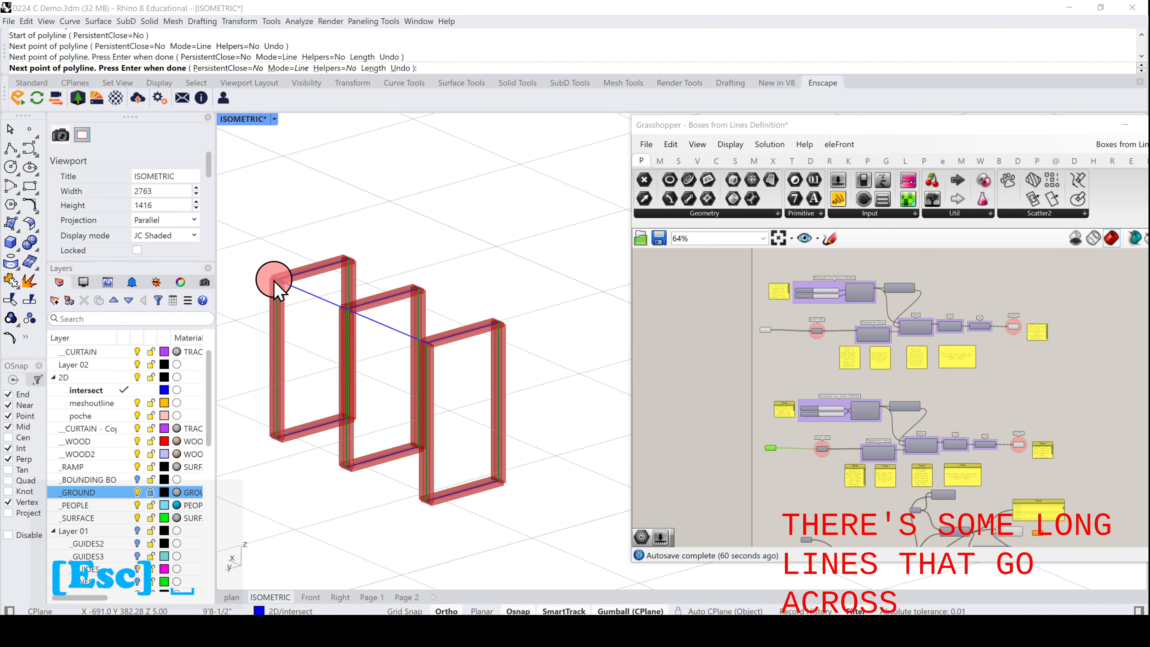
{"action": "key", "text": "space"}
{"action": "key", "text": "space"}
{"action": "left_click", "coordinate": [277, 279]}
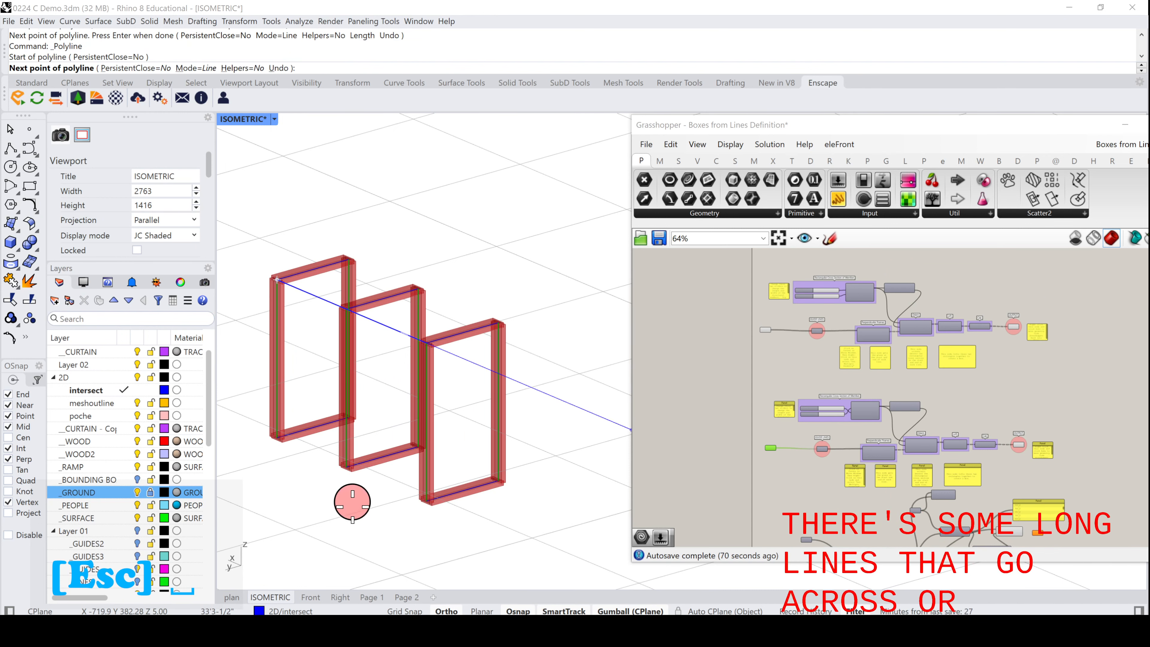
{"action": "left_click", "coordinate": [346, 466]}
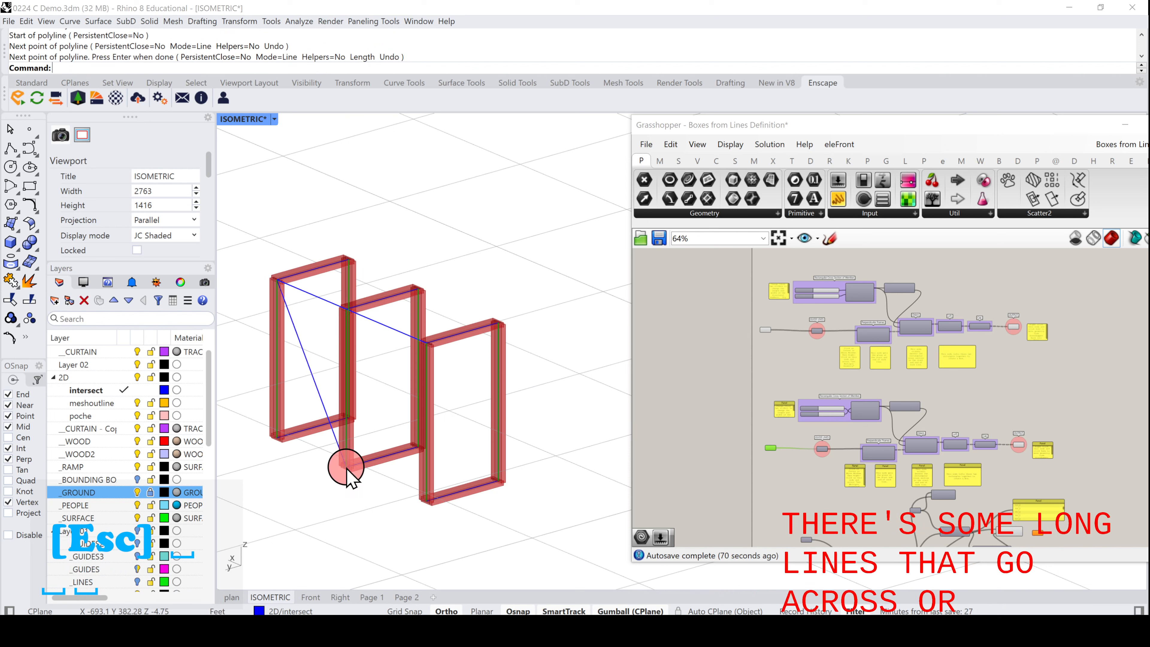
{"action": "right_click", "coordinate": [347, 466]}
{"action": "left_click", "coordinate": [346, 466]}
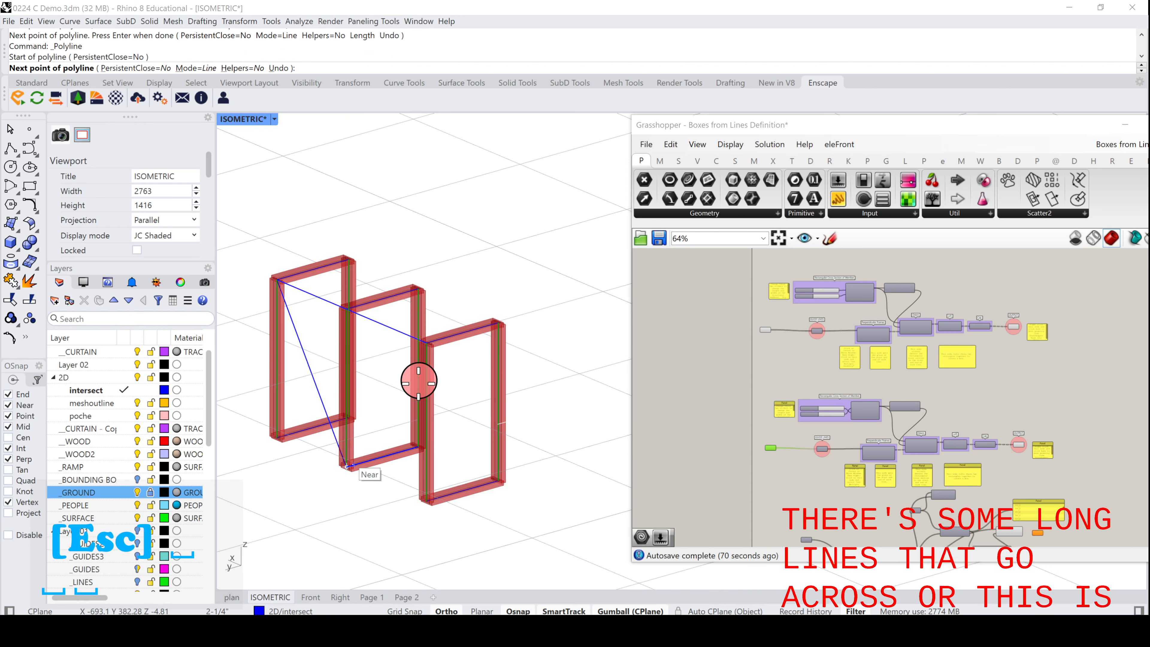
{"action": "left_click", "coordinate": [428, 339]}
{"action": "right_click", "coordinate": [409, 371]}
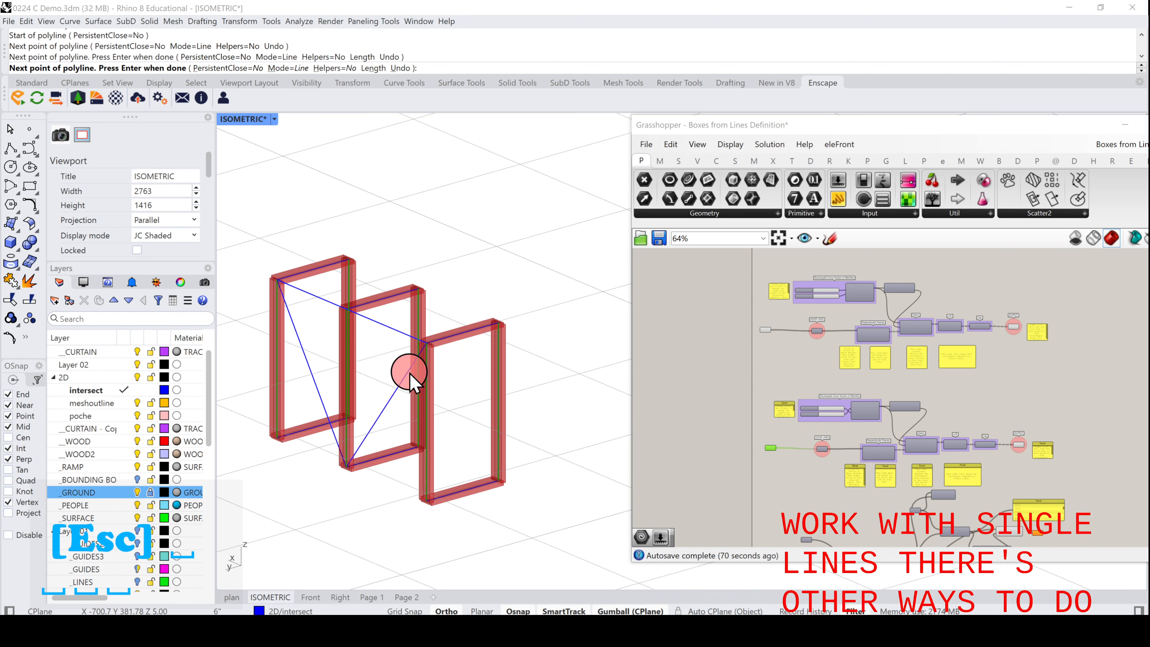
- Assign the three triangle lines to the topmost chain's Guide Lines Geometry parameter with Set Multiple Geometries
{"action": "left_click", "coordinate": [409, 371]}
{"action": "left_click", "coordinate": [393, 368]}
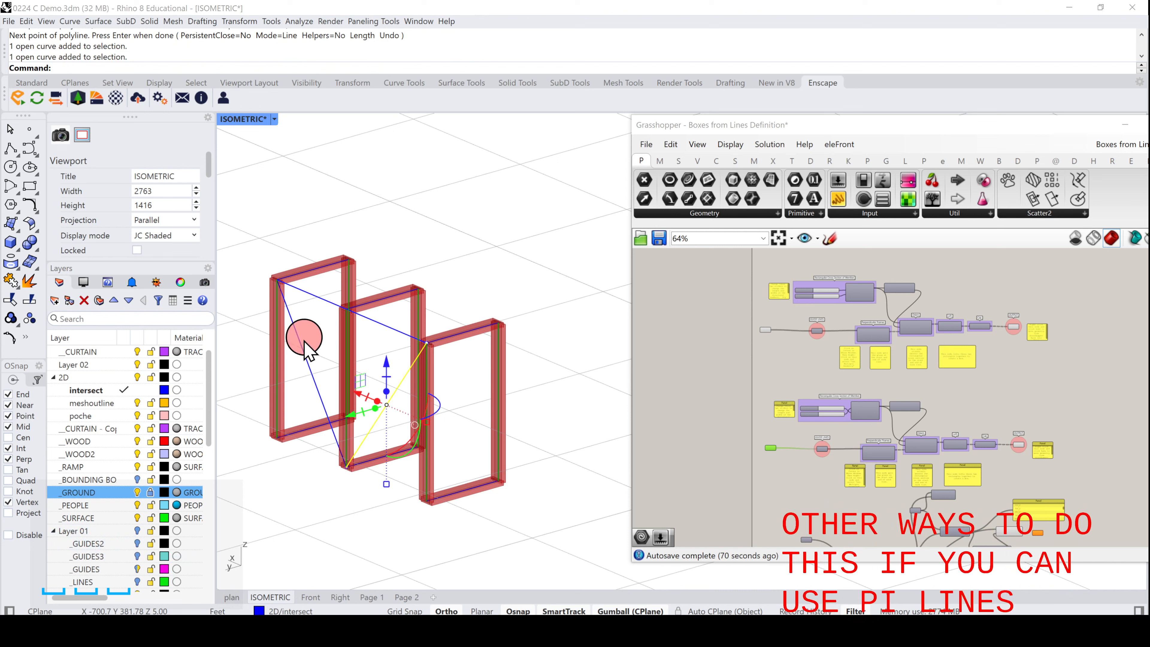
{"action": "left_click", "coordinate": [326, 300]}
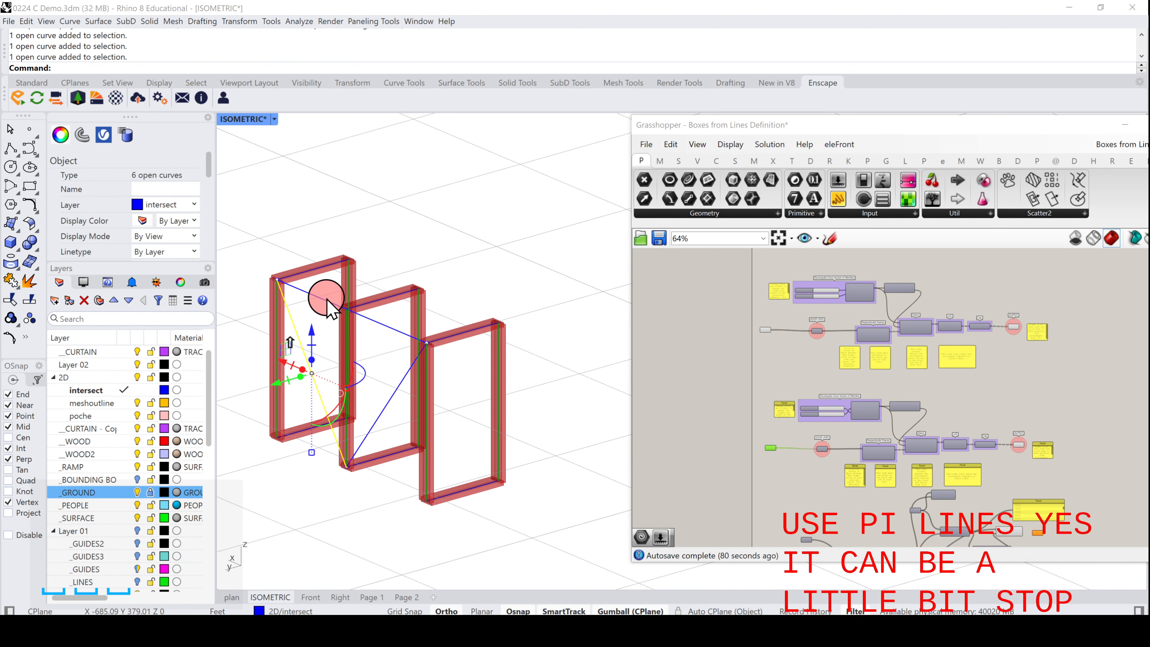
{"action": "left_click", "coordinate": [345, 309]}
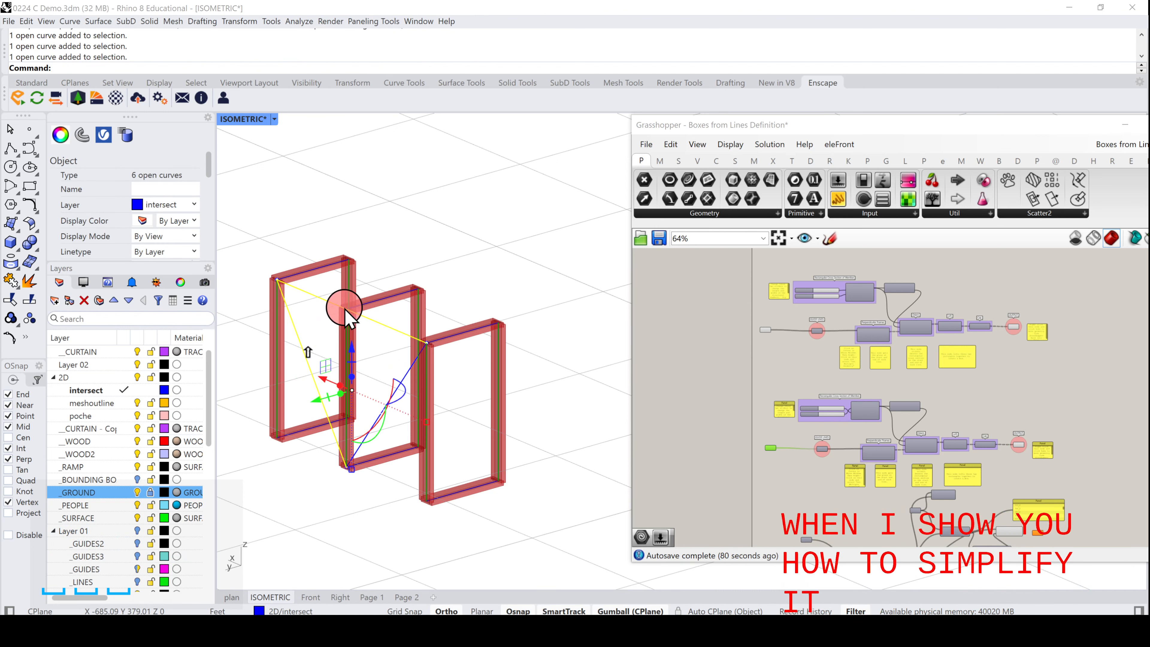
{"action": "left_click", "coordinate": [409, 368]}
{"action": "key", "text": "shift+space"}
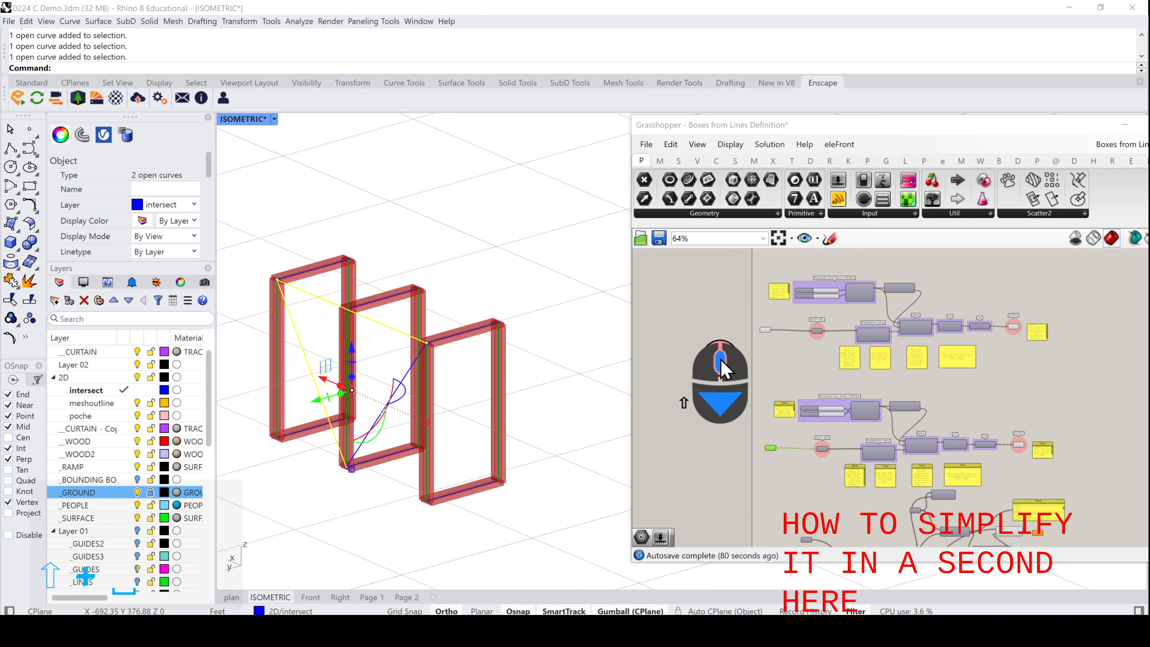
{"action": "left_click", "coordinate": [411, 369], "text": "shift"}
{"action": "scroll", "coordinate": [855, 326], "scroll_direction": "down", "scroll_amount": 3}
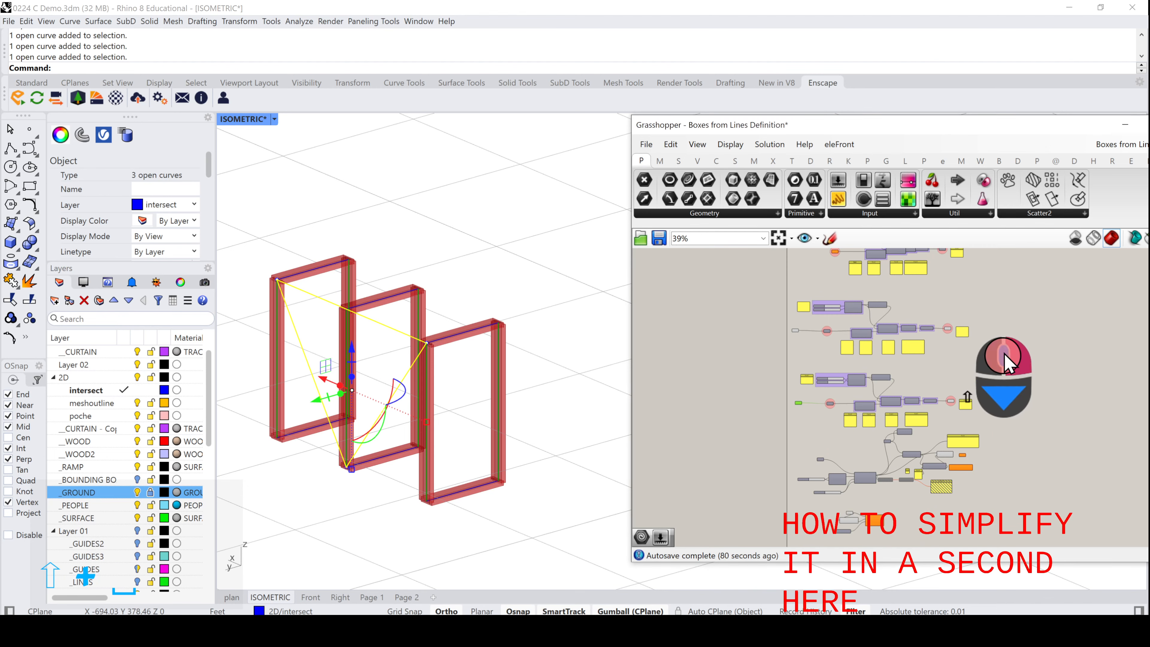
{"action": "scroll", "coordinate": [937, 367], "scroll_direction": "up", "scroll_amount": 3}
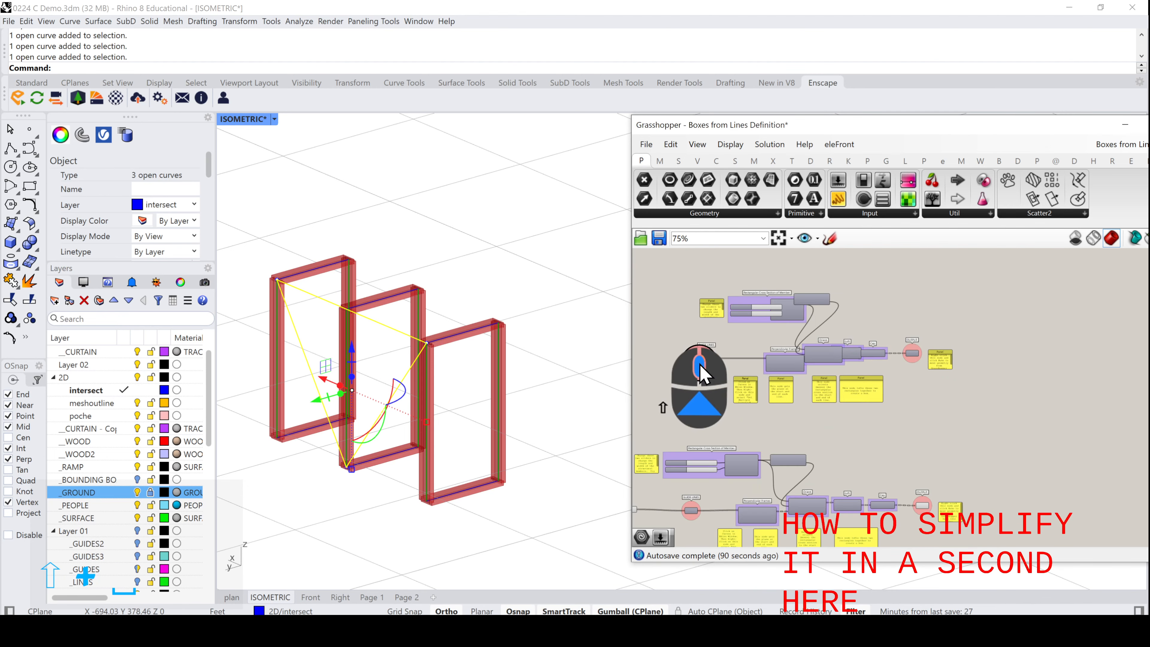
{"action": "scroll", "coordinate": [703, 374], "scroll_direction": "up", "scroll_amount": 3}
{"action": "right_click", "coordinate": [726, 357]}
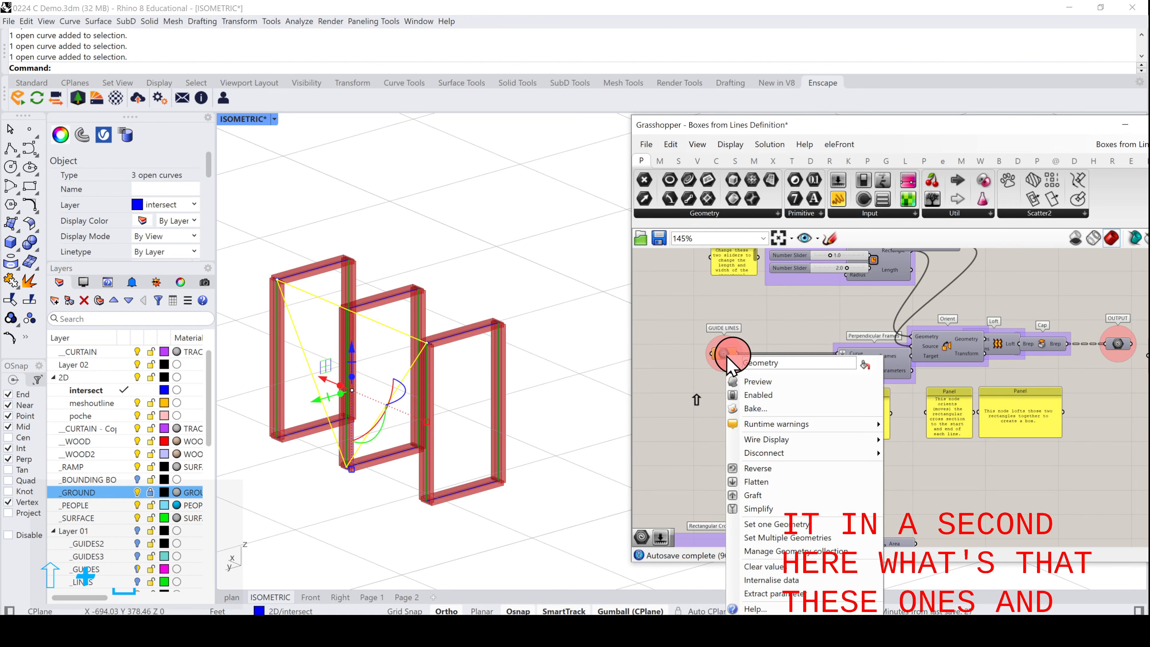
{"action": "left_click", "coordinate": [779, 539]}
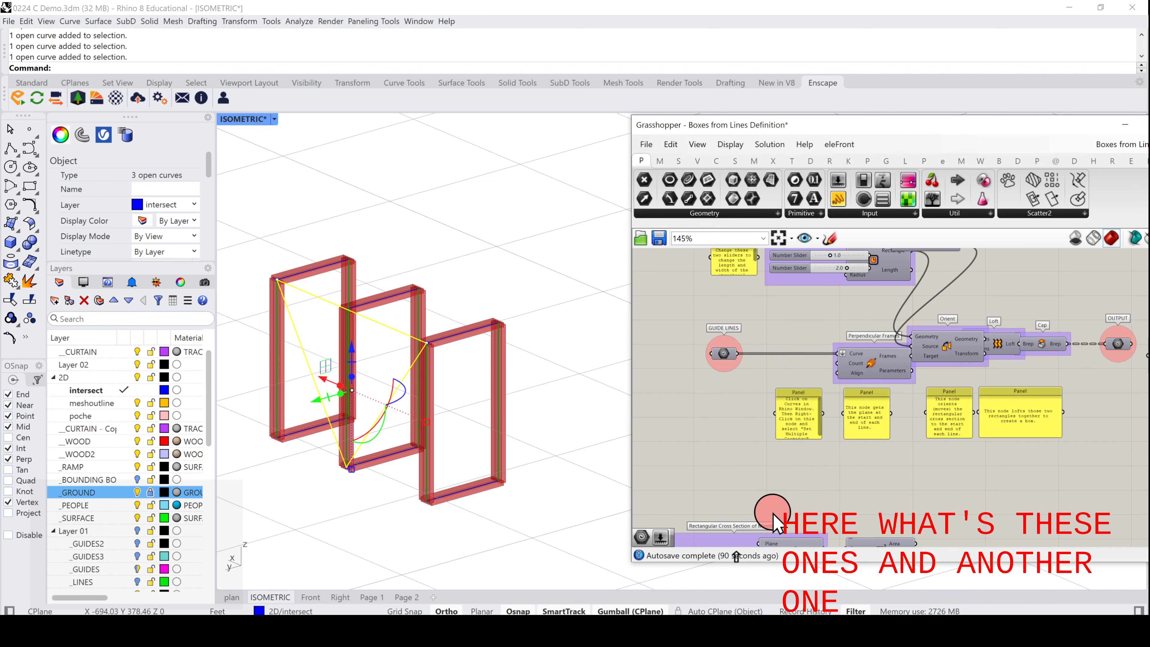
- Turn on the preview of the topmost chain's Output and set its cross-section sliders to 0.5 and 0.7
{"action": "middle_click", "coordinate": [1130, 353]}
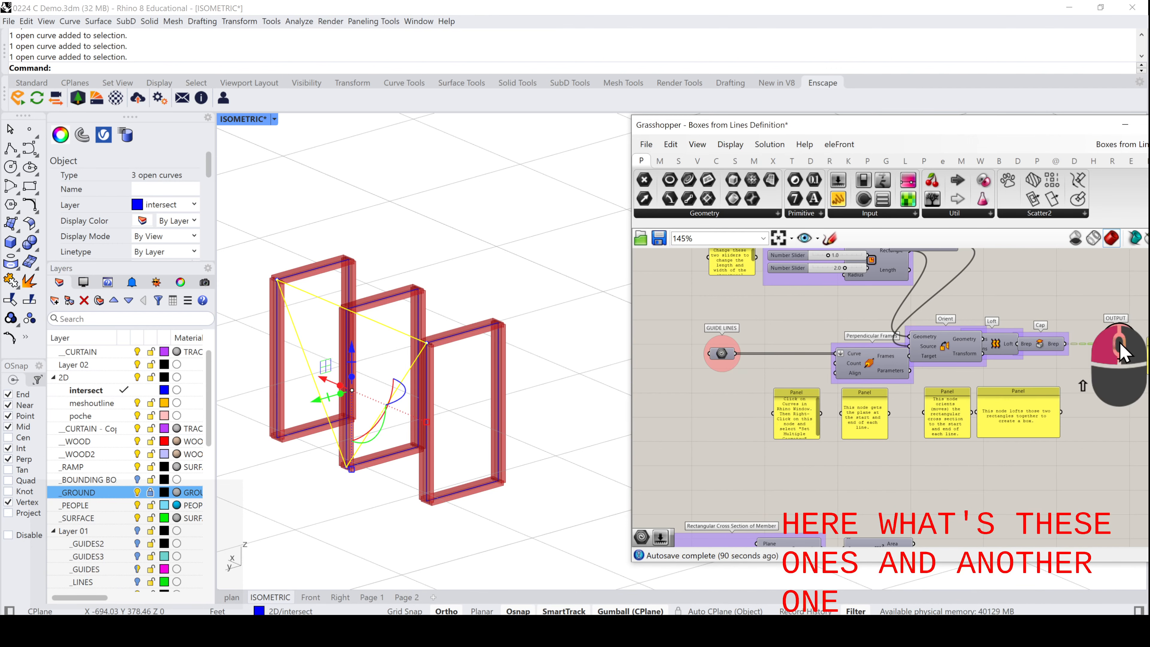
{"action": "left_click", "coordinate": [1140, 322]}
{"action": "right_click_drag", "start_coordinate": [732, 323], "coordinate": [722, 414]}
{"action": "scroll", "coordinate": [805, 340], "scroll_direction": "up", "scroll_amount": 4}
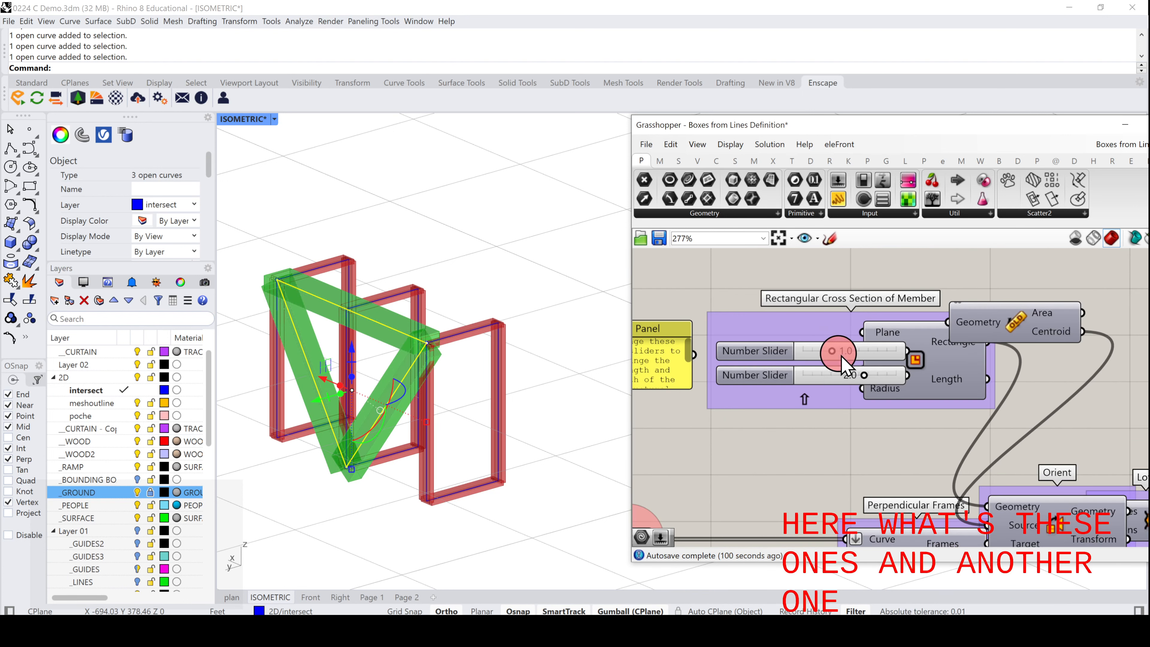
{"action": "left_click_drag", "start_coordinate": [836, 360], "coordinate": [818, 358]}
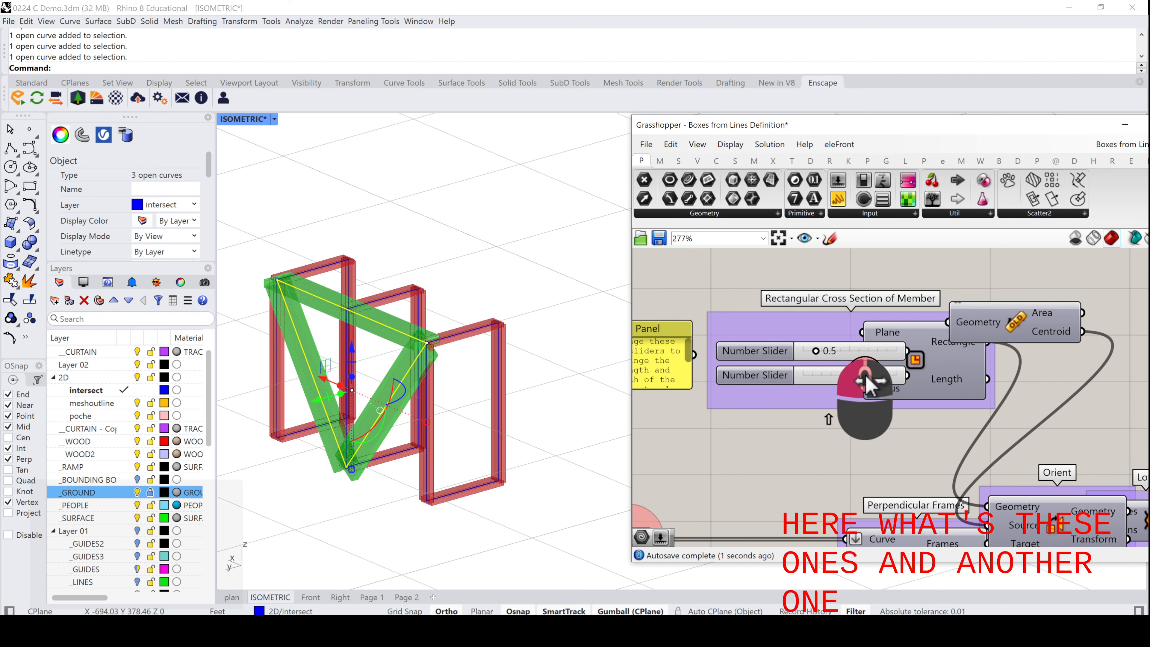
{"action": "left_click_drag", "start_coordinate": [868, 384], "coordinate": [820, 384]}
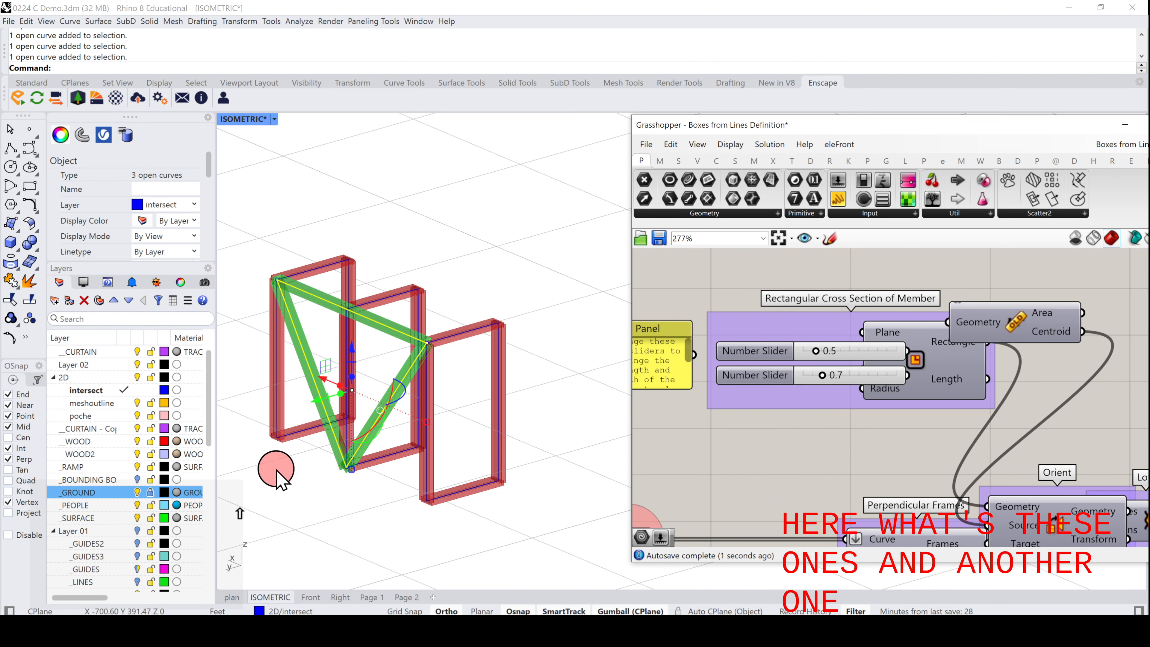
- Deselect the triangle lines and place a Merge component on the canvas beside the chains' Output parameters
{"action": "left_click", "coordinate": [299, 498]}
{"action": "key", "text": "Escape"}
{"action": "scroll", "coordinate": [351, 358], "scroll_direction": "down", "scroll_amount": 3}
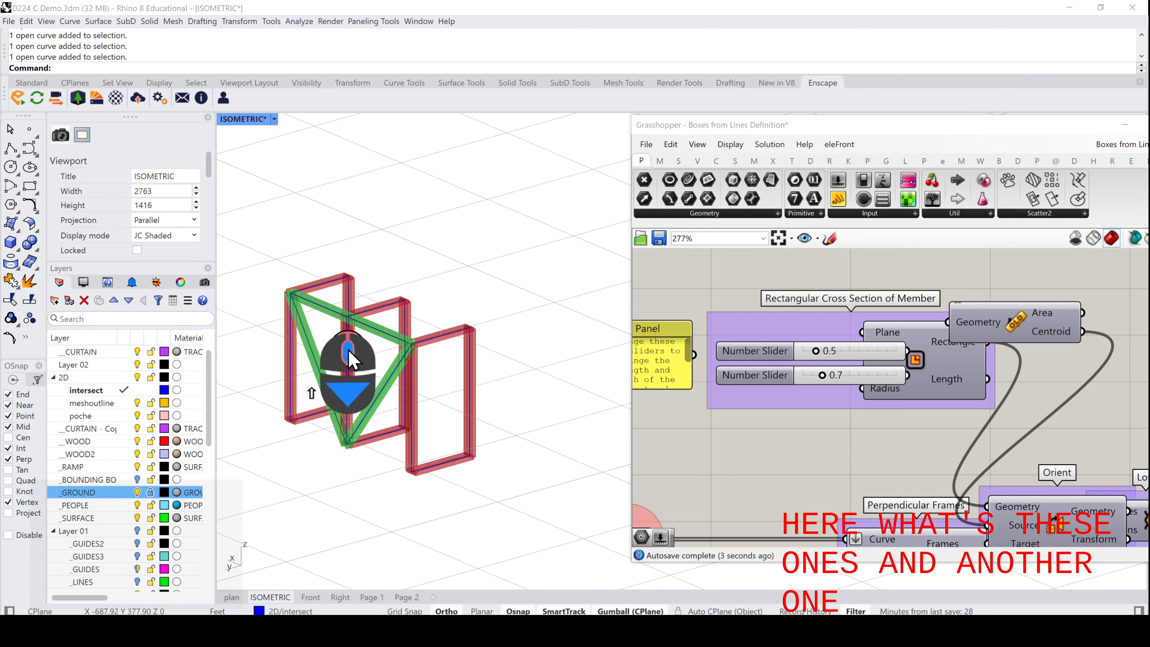
{"action": "scroll", "coordinate": [835, 349], "scroll_direction": "down", "scroll_amount": 5}
{"action": "right_click_drag", "start_coordinate": [1074, 434], "coordinate": [971, 343]}
{"action": "left_click", "coordinate": [910, 357]}
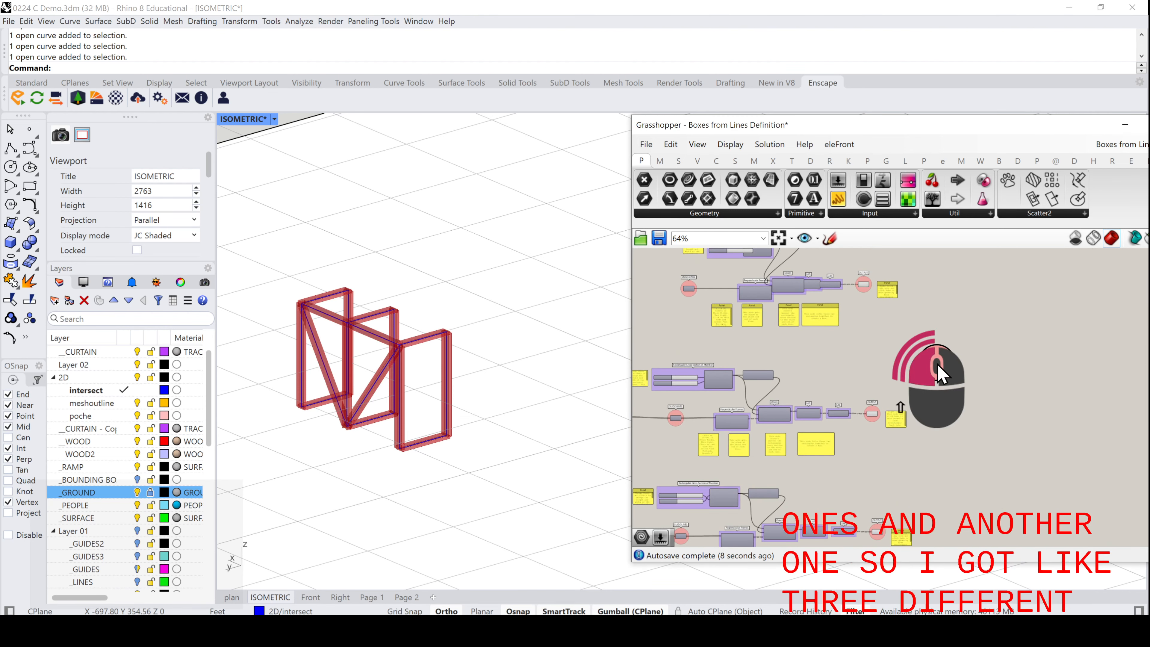
{"action": "double_click", "coordinate": [936, 361]}
{"action": "type", "text": "MER"}
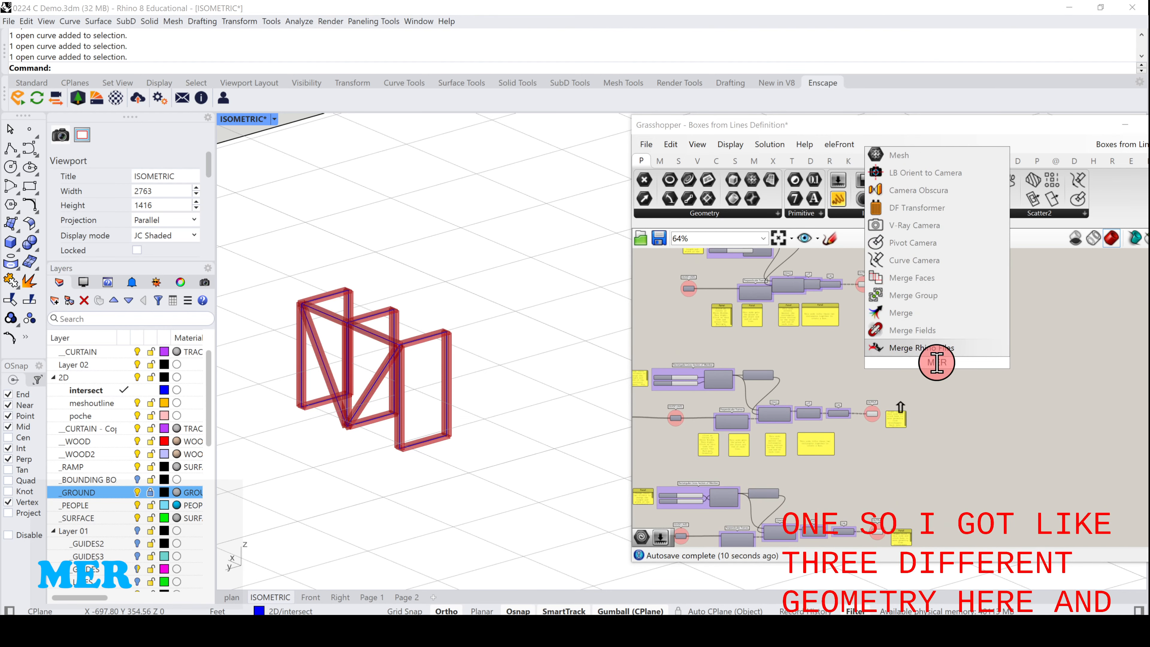
{"action": "left_click", "coordinate": [895, 313]}
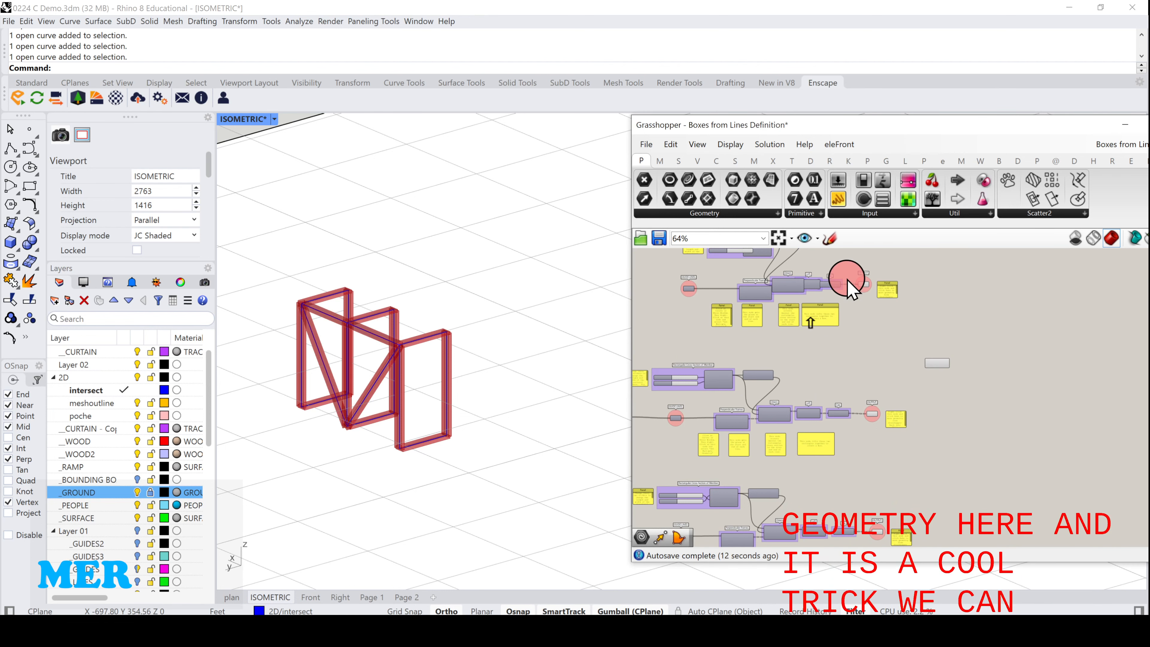
- Wire the Output parameters of the three chains, from uppermost to lowest, into Merge inputs D1, D2 and D3
{"action": "scroll", "coordinate": [876, 355], "scroll_direction": "up", "scroll_amount": 2}
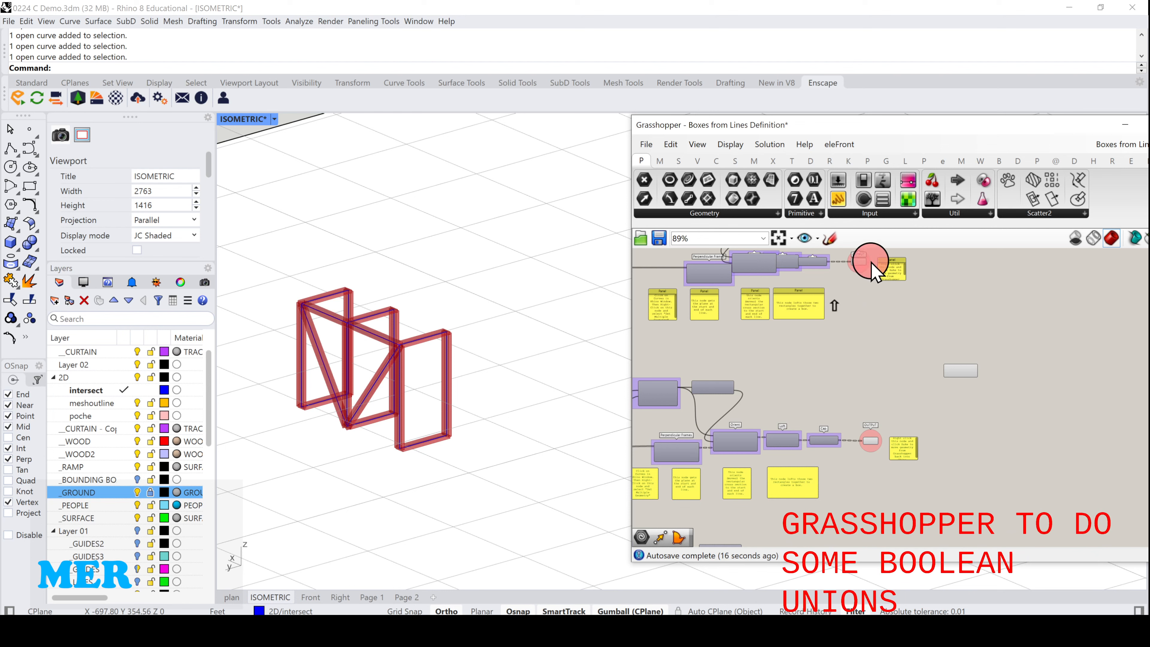
{"action": "left_click_drag", "start_coordinate": [868, 264], "coordinate": [959, 370]}
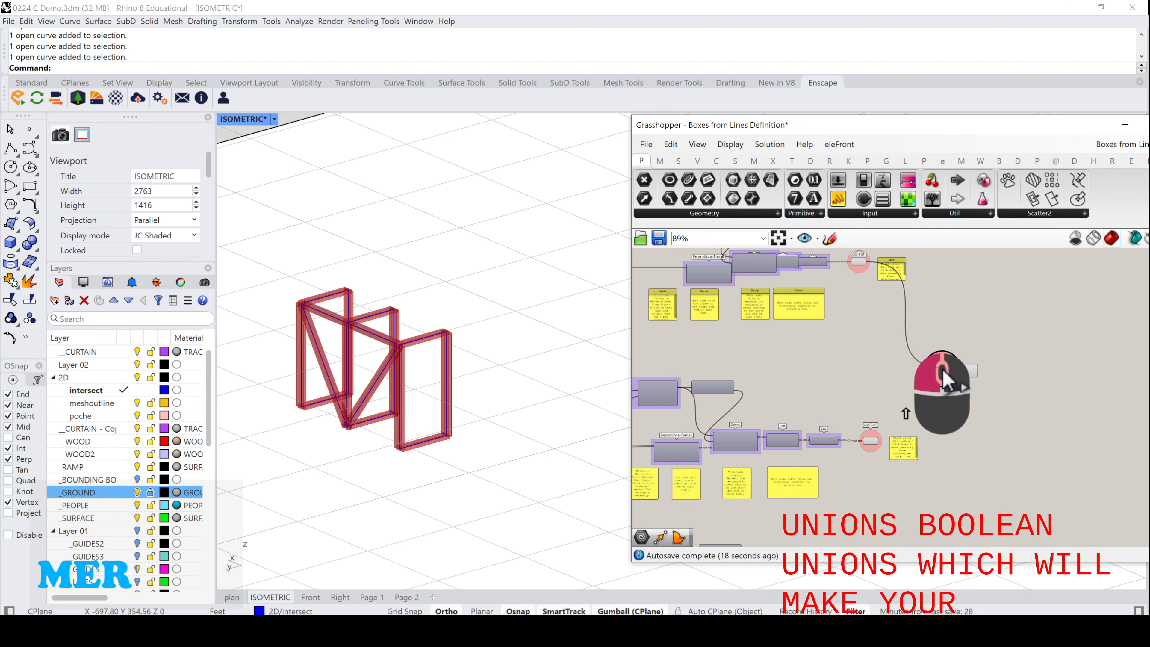
{"action": "scroll", "coordinate": [949, 383], "scroll_direction": "up", "scroll_amount": 5}
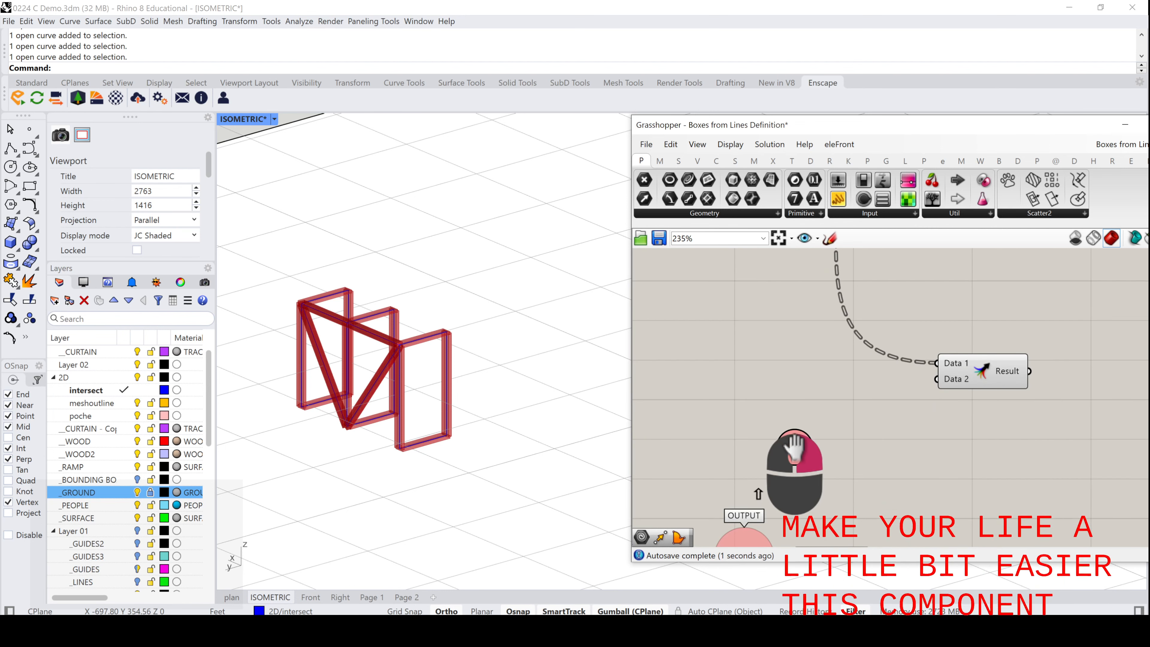
{"action": "right_click_drag", "start_coordinate": [794, 446], "coordinate": [774, 334], "text": "shift"}
{"action": "left_click_drag", "start_coordinate": [746, 446], "coordinate": [932, 428], "text": "shift"}
{"action": "scroll", "coordinate": [919, 267], "scroll_direction": "down", "scroll_amount": 3, "text": "shift"}
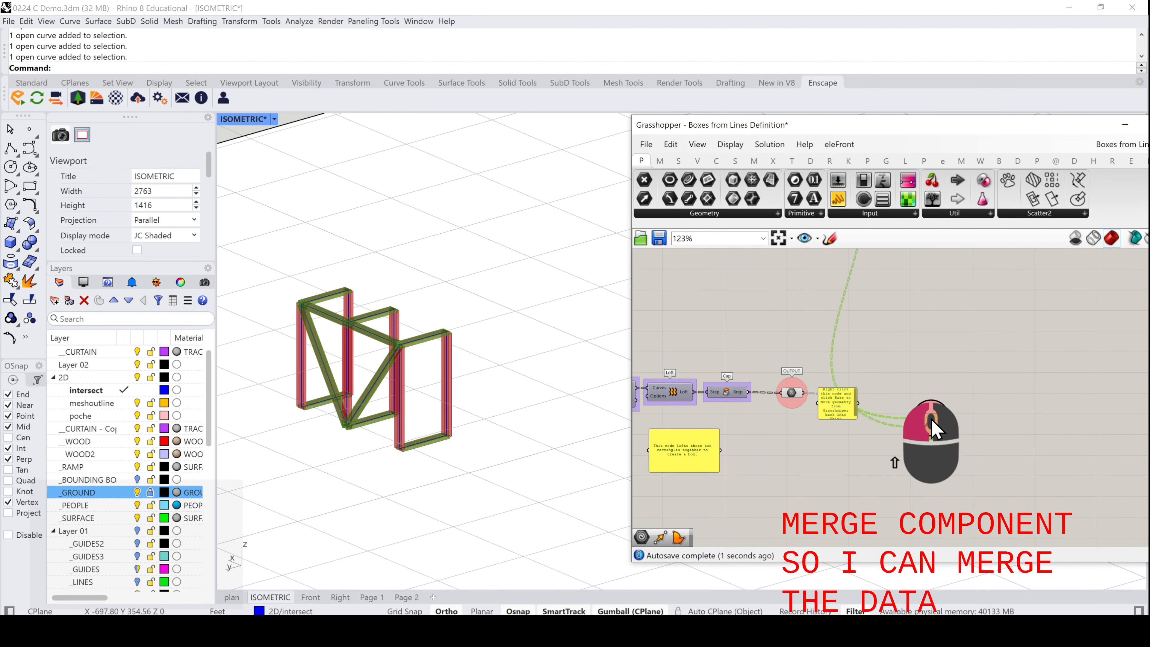
{"action": "right_click_drag", "start_coordinate": [915, 498], "coordinate": [903, 345], "text": "shift"}
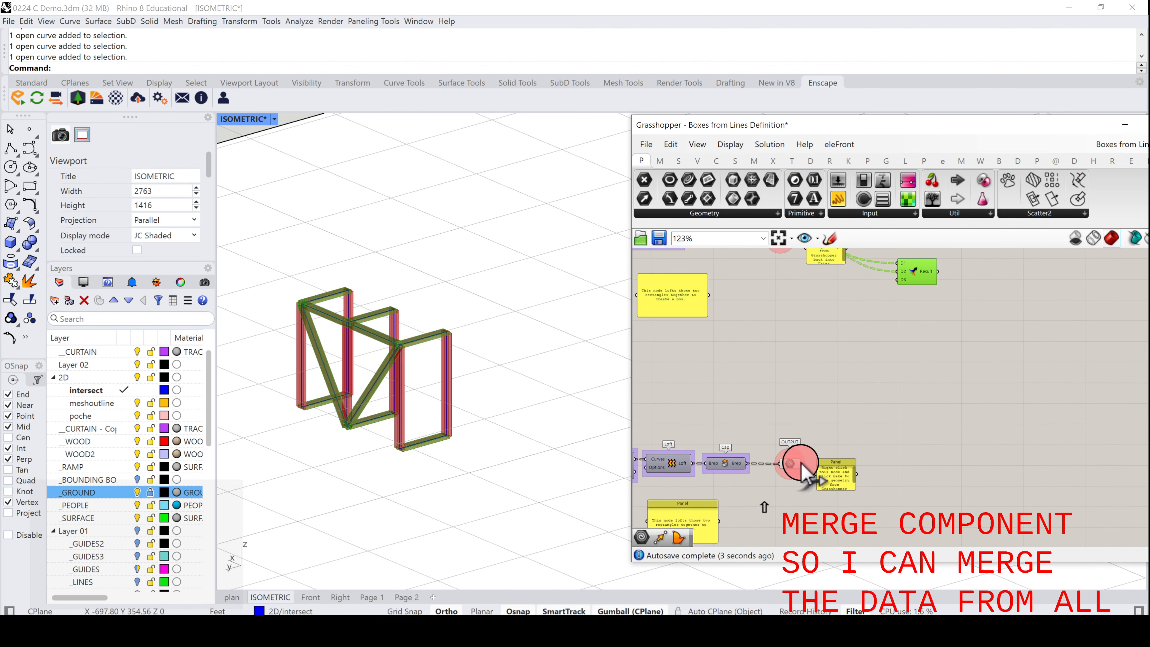
{"action": "left_click_drag", "start_coordinate": [801, 467], "coordinate": [897, 275], "text": "shift"}
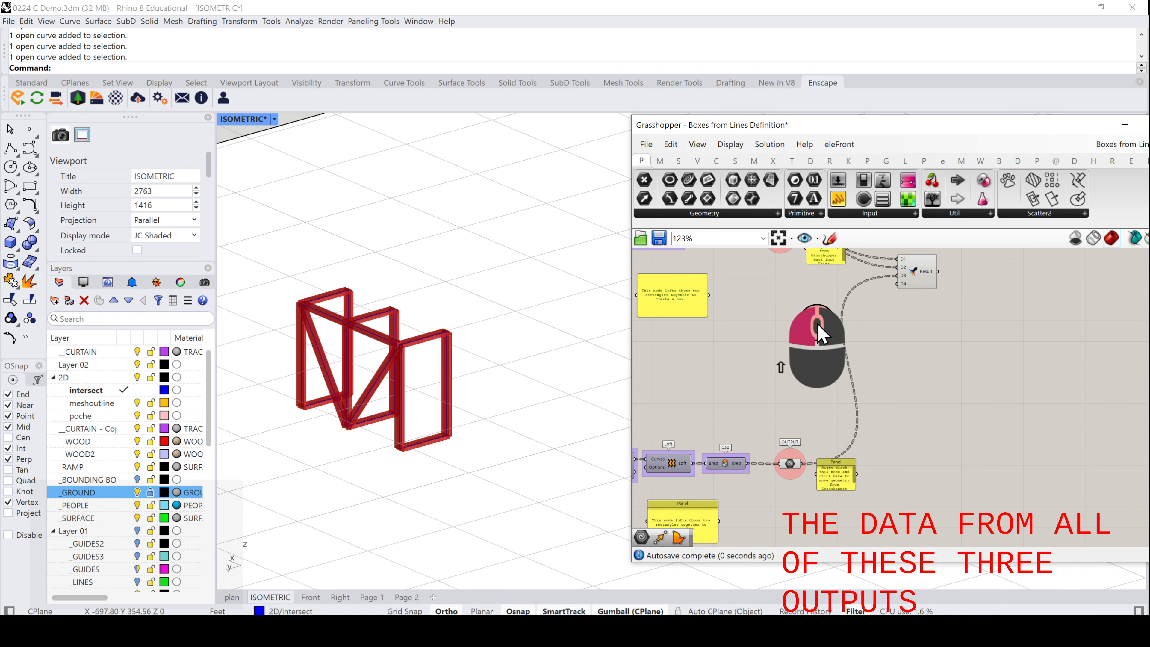
- Disable the preview of every component in the definition, and re-enable it only for the Merge component
{"action": "key", "text": "ctrl+a"}
{"action": "middle_click", "coordinate": [817, 380]}
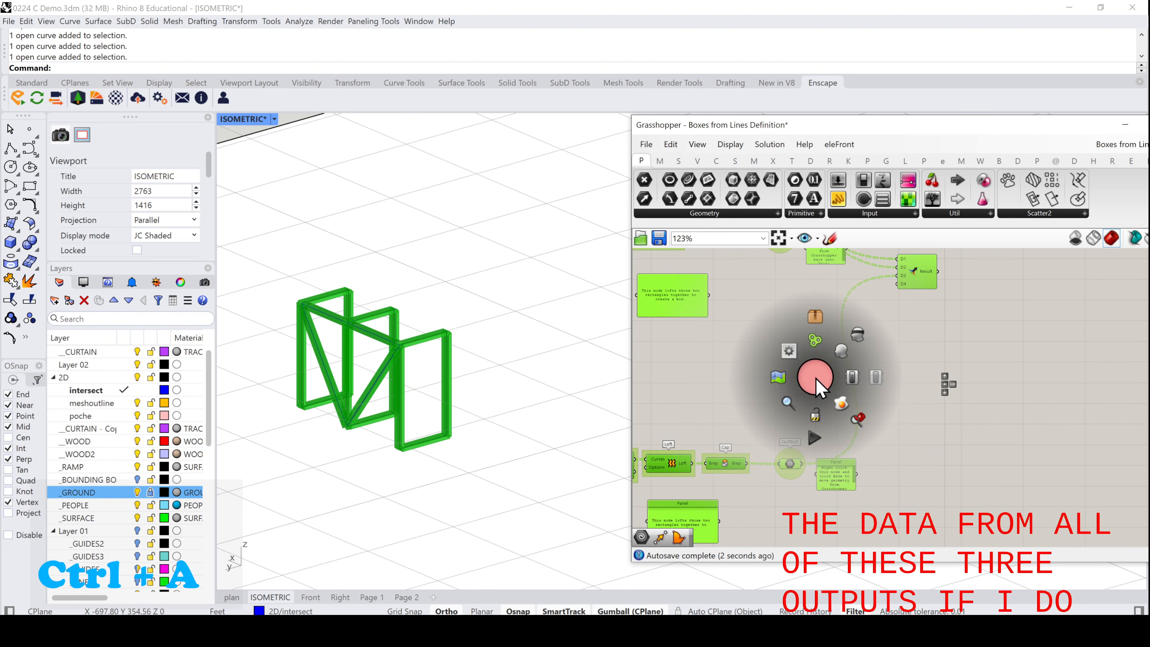
{"action": "left_click", "coordinate": [862, 333]}
{"action": "scroll", "coordinate": [984, 313], "scroll_direction": "up", "scroll_amount": 4}
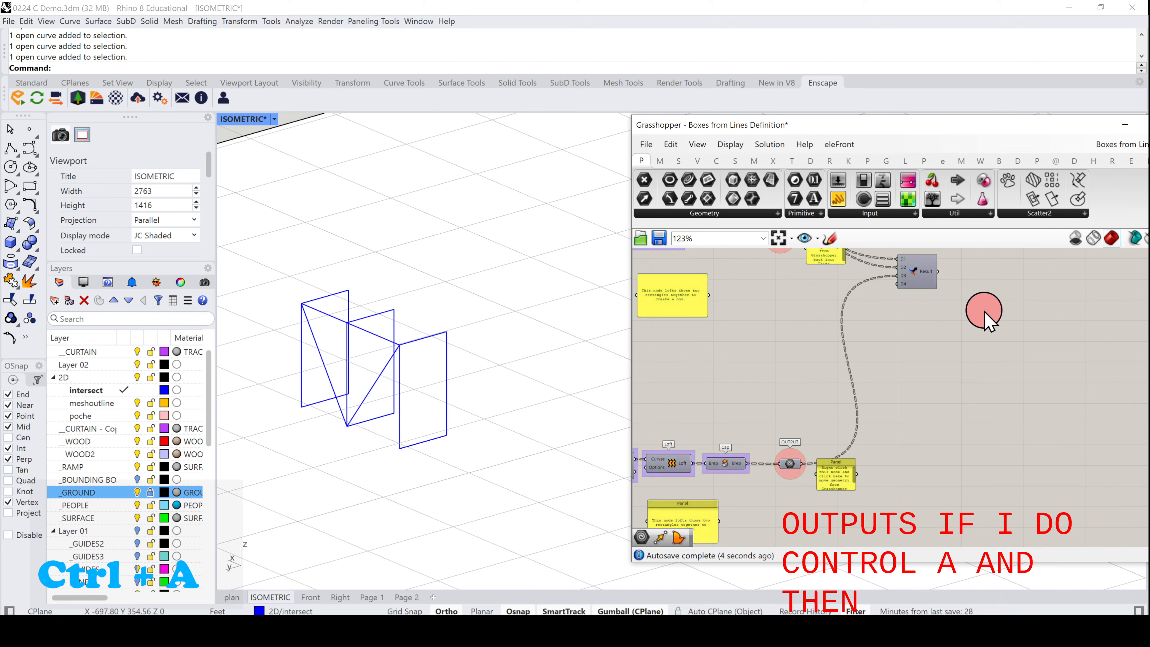
{"action": "scroll", "coordinate": [924, 410], "scroll_direction": "up", "scroll_amount": 1}
{"action": "middle_click", "coordinate": [906, 404]}
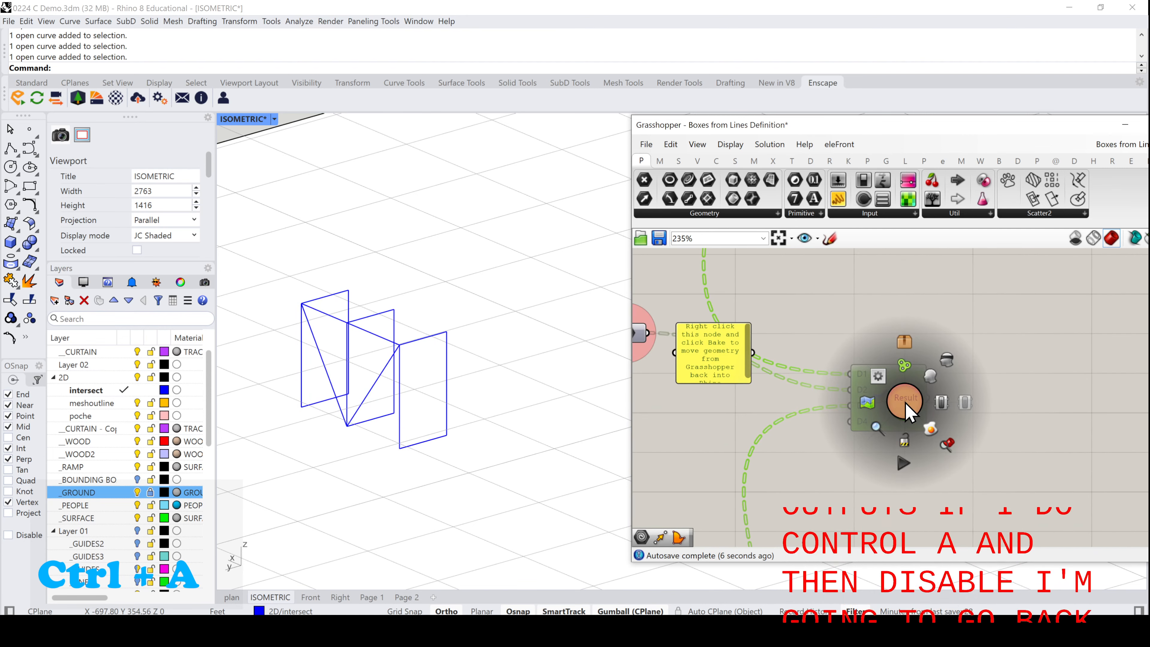
{"action": "left_click", "coordinate": [931, 375]}
{"action": "left_click", "coordinate": [971, 401]}
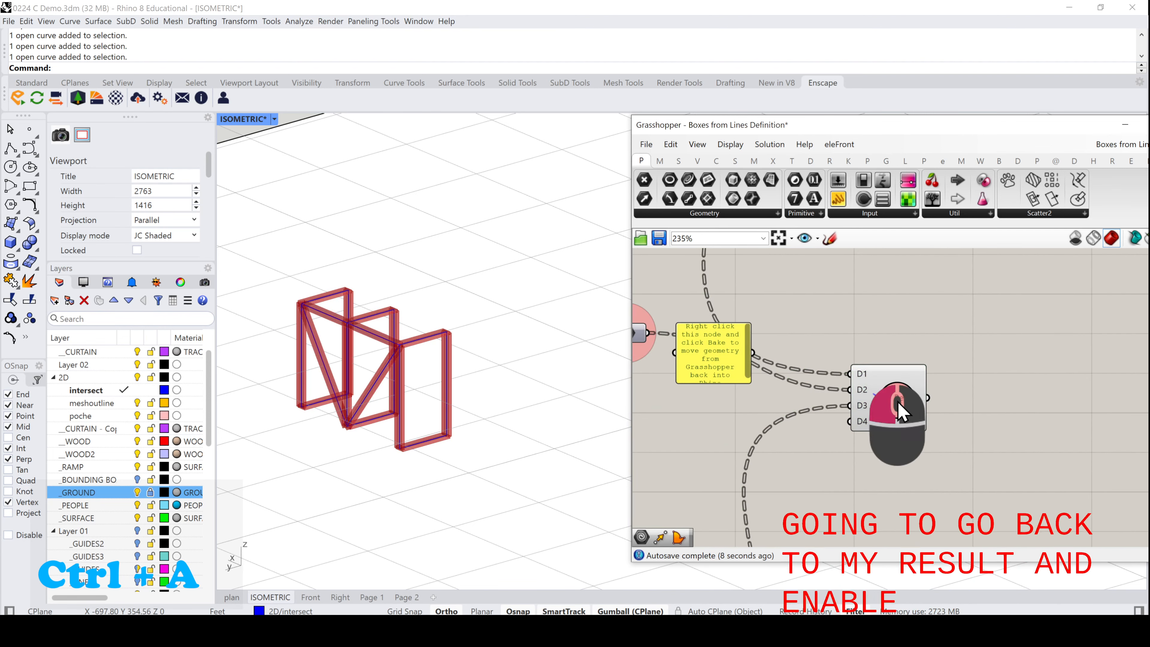
- Shift the Merge component away from the note panel and place a Solid Union component after it
{"action": "left_click_drag", "start_coordinate": [897, 404], "coordinate": [997, 410]}
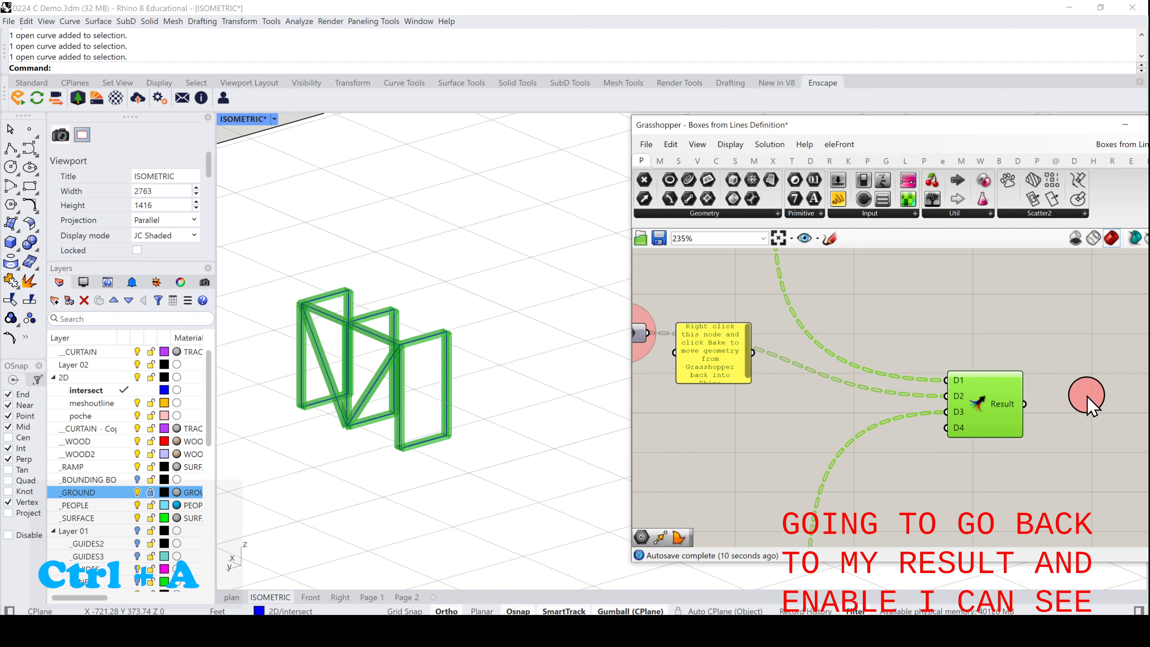
{"action": "right_click_drag", "start_coordinate": [1087, 403], "coordinate": [896, 389]}
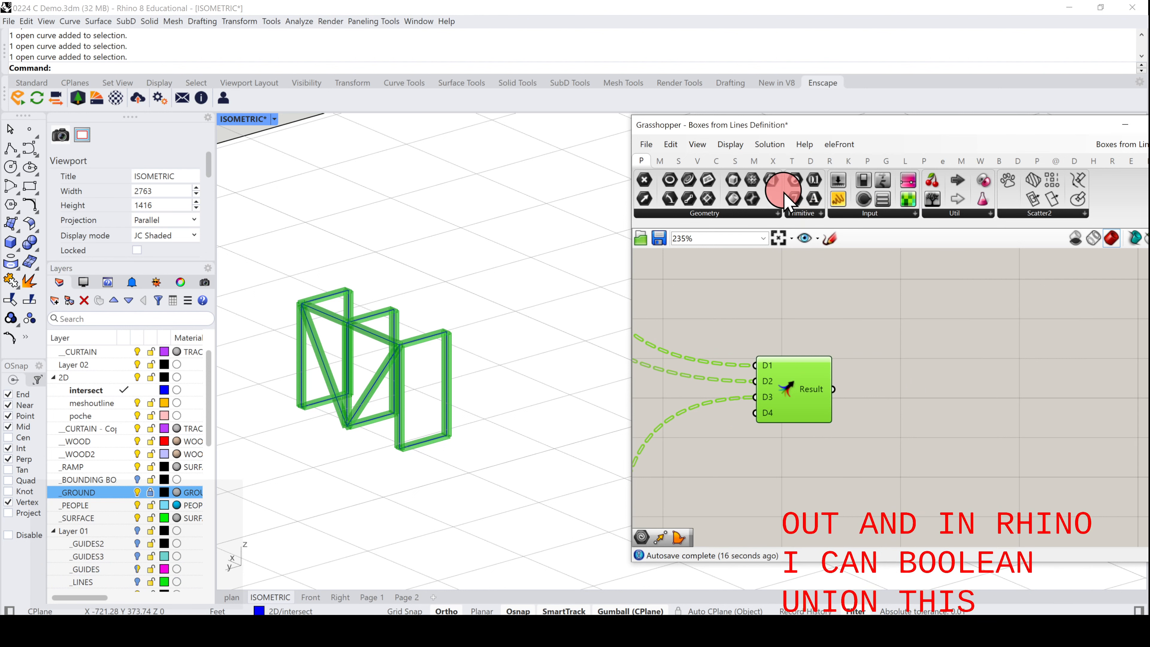
{"action": "left_click", "coordinate": [806, 162]}
{"action": "left_click", "coordinate": [773, 160]}
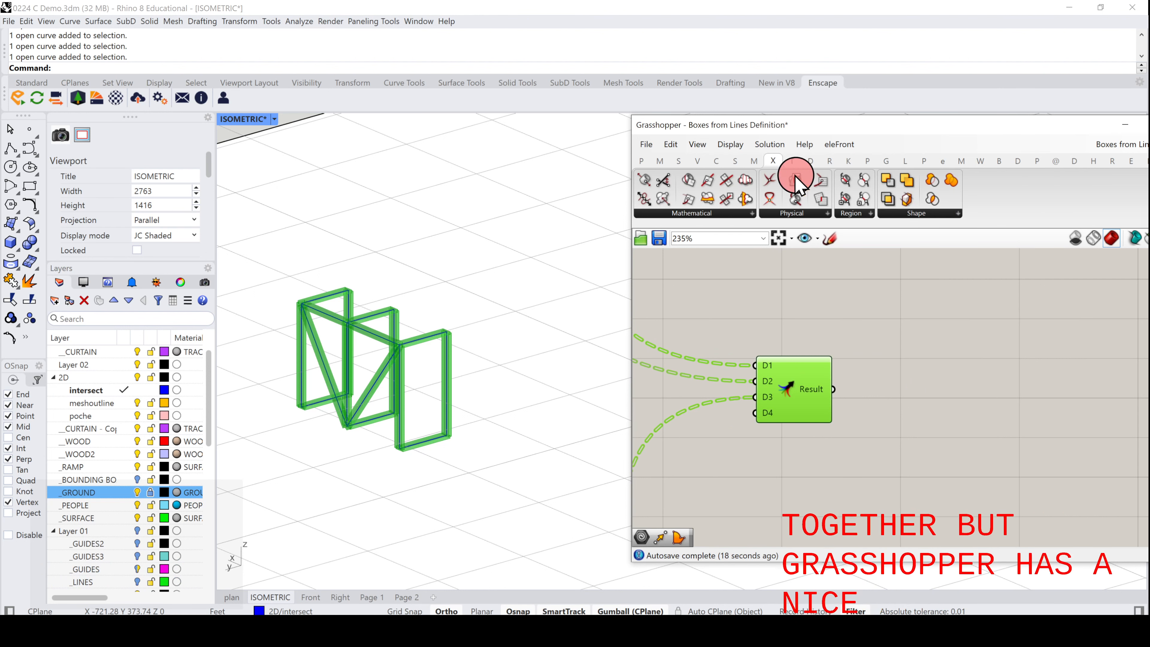
{"action": "left_click", "coordinate": [932, 217]}
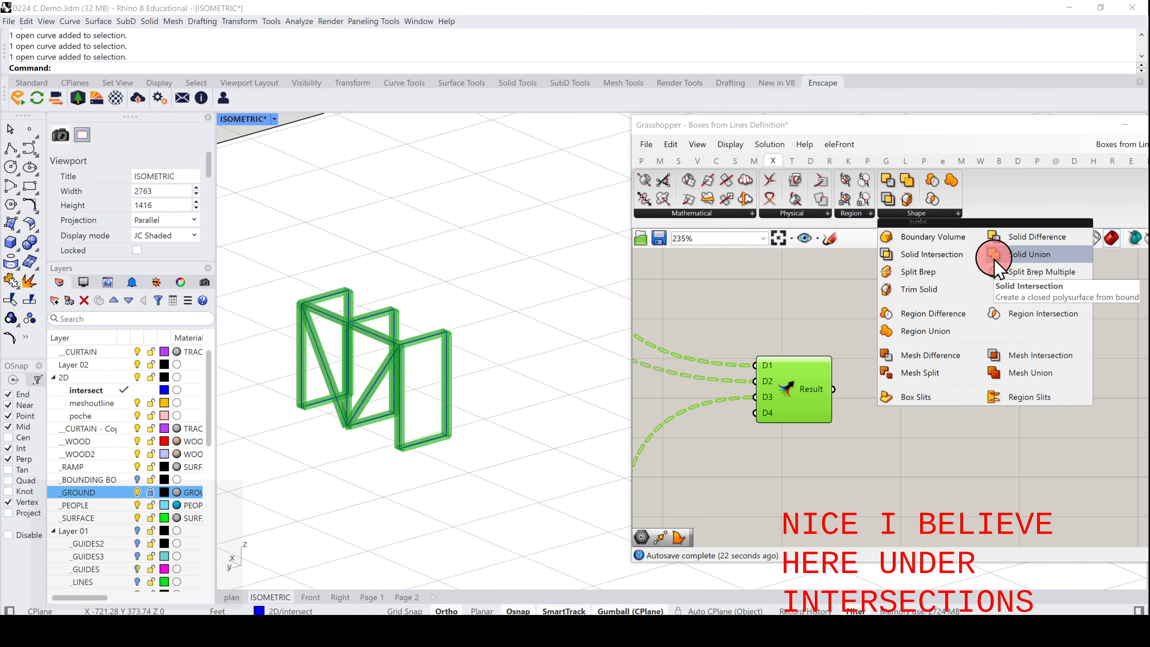
{"action": "left_click_drag", "start_coordinate": [1009, 259], "coordinate": [937, 398]}
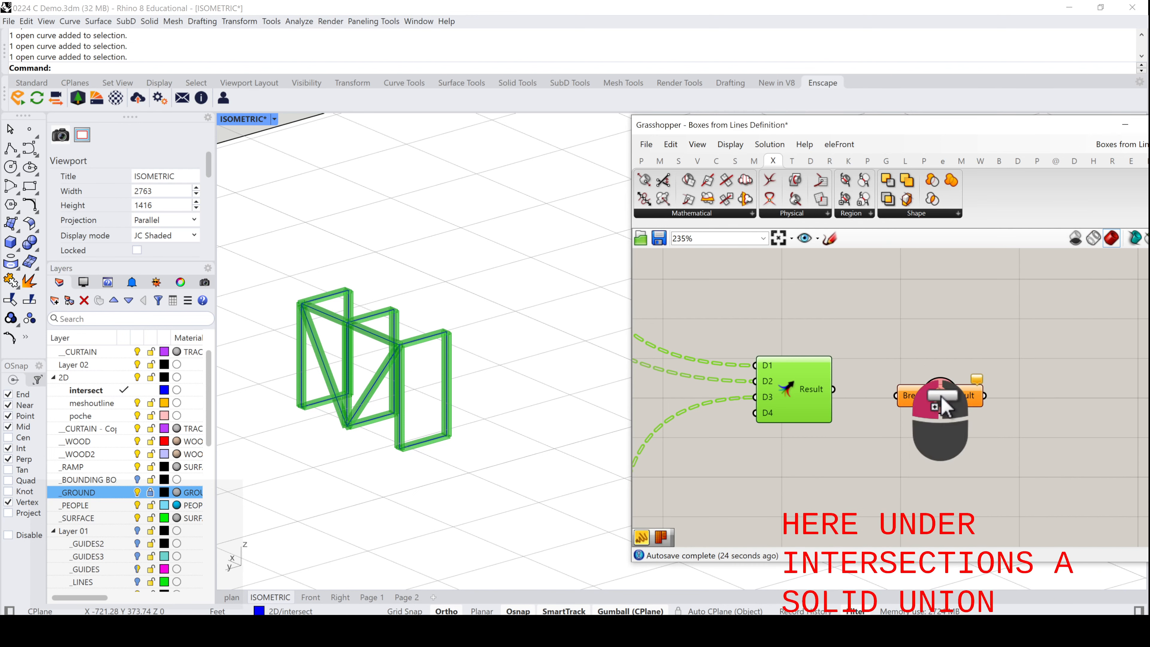
{"action": "left_click", "coordinate": [867, 403]}
- Add a widened Panel fed by the Merge Result and examine the merged data tree in it
{"action": "double_click", "coordinate": [882, 309]}
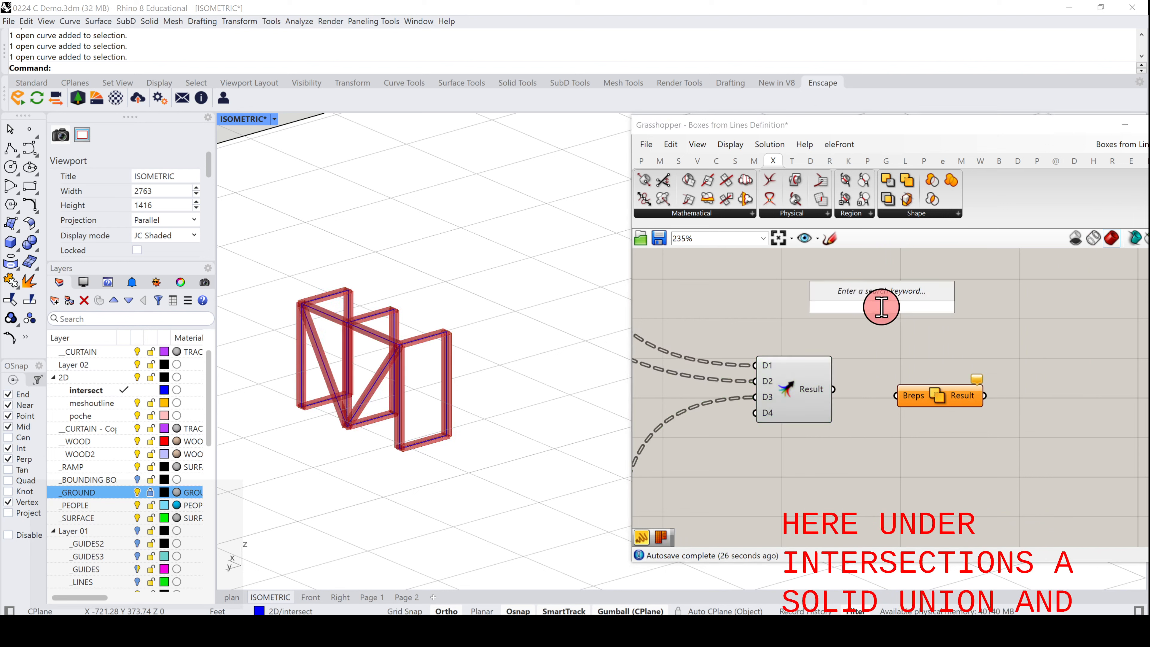
{"action": "type", "text": "PANEL"}
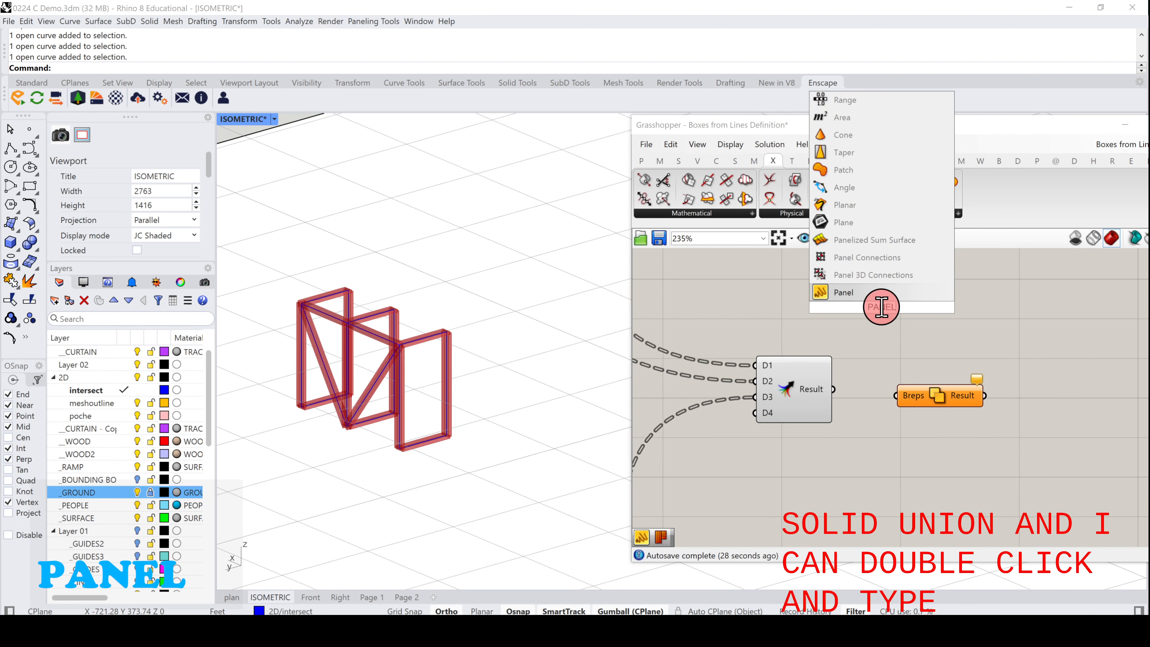
{"action": "key", "text": "Return"}
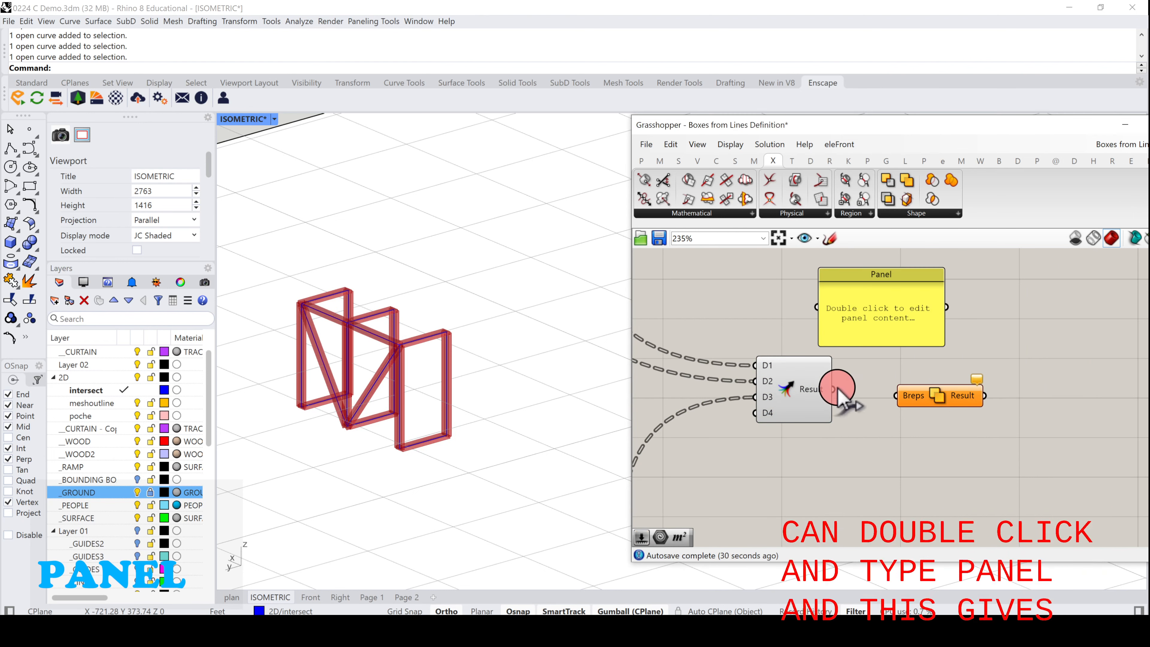
{"action": "left_click_drag", "start_coordinate": [834, 390], "coordinate": [890, 302]}
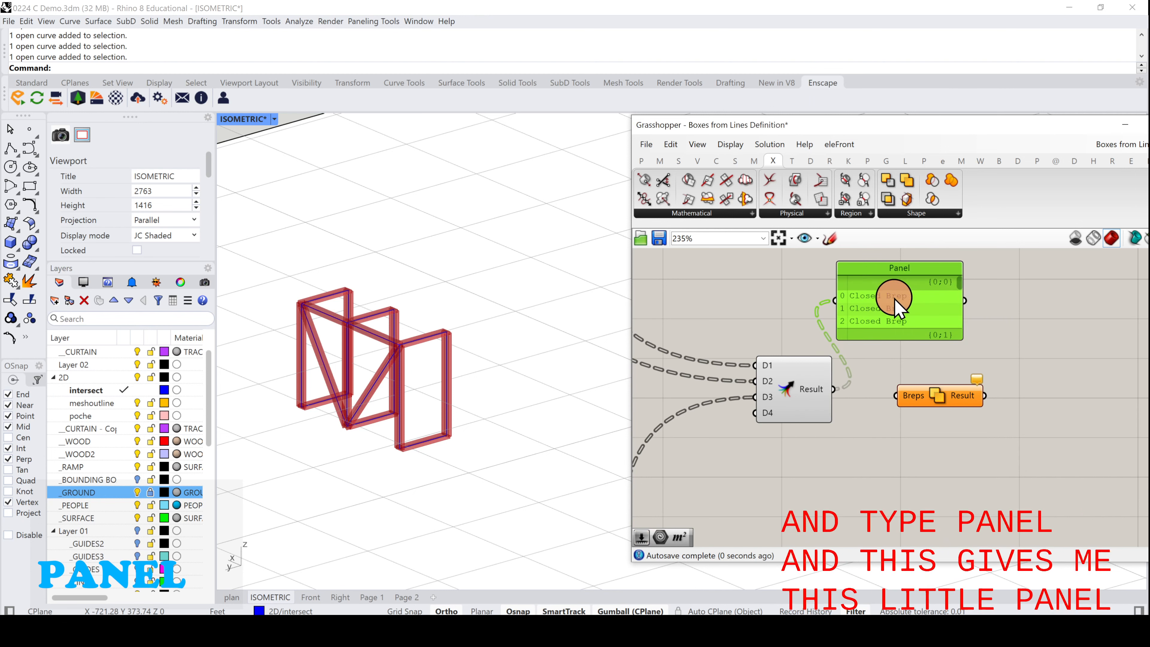
{"action": "left_click_drag", "start_coordinate": [963, 300], "coordinate": [1045, 304]}
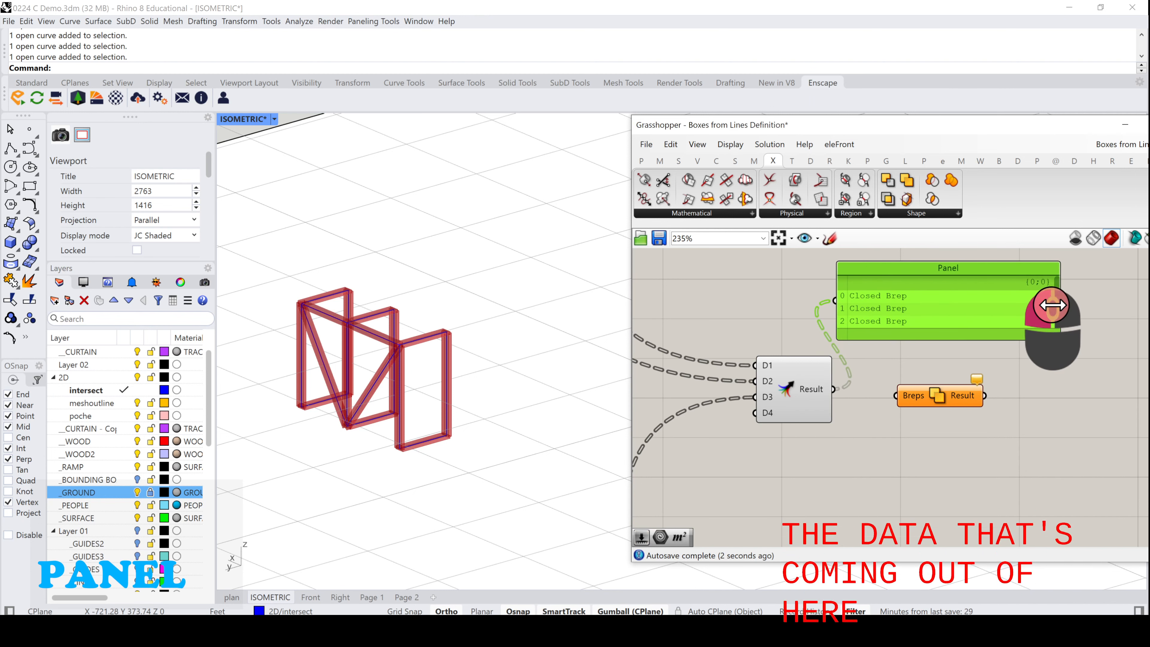
{"action": "scroll", "coordinate": [908, 315], "scroll_direction": "down", "scroll_amount": 2}
{"action": "scroll", "coordinate": [905, 311], "scroll_direction": "up", "scroll_amount": 2}
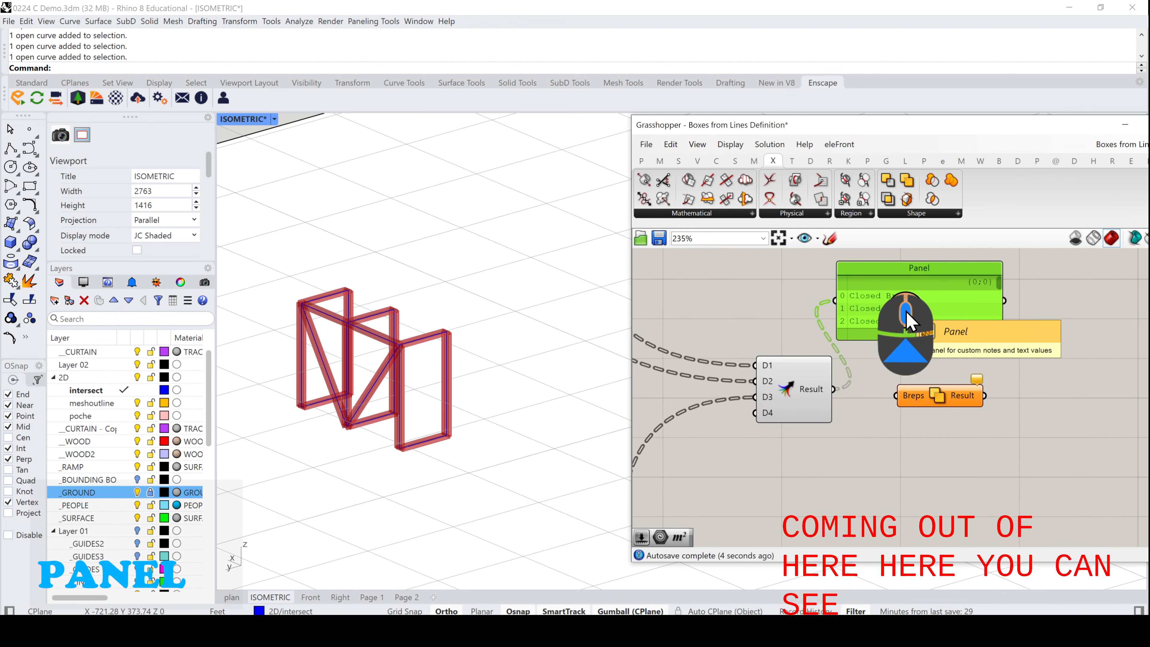
{"action": "scroll", "coordinate": [1005, 294], "scroll_direction": "down", "scroll_amount": 3}
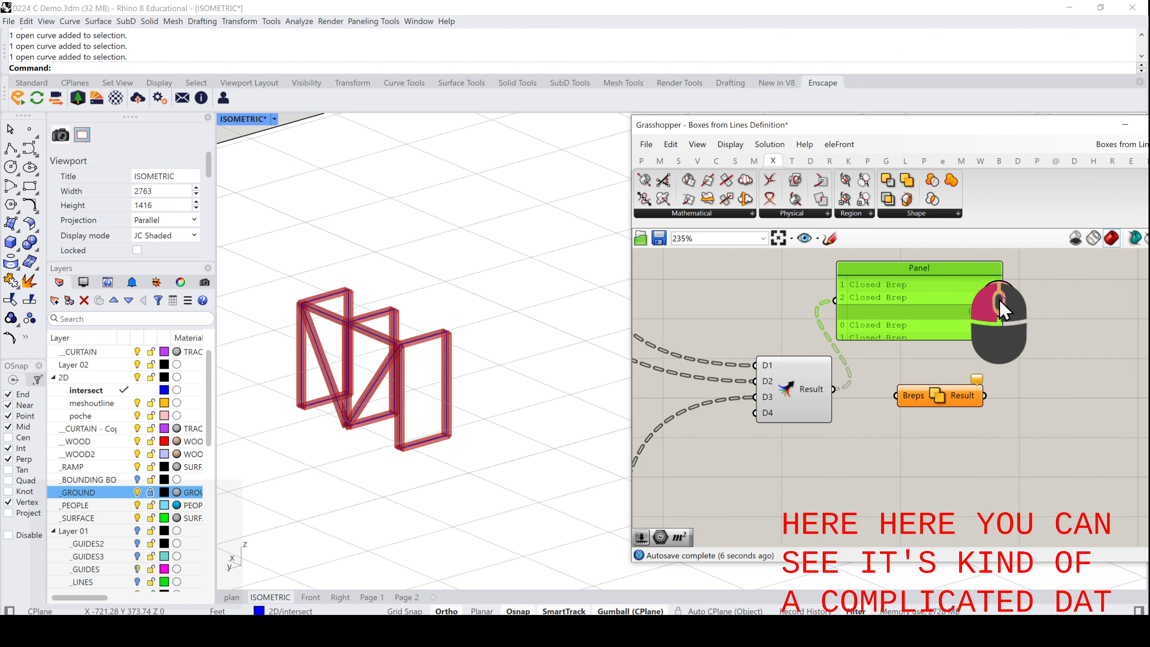
{"action": "scroll", "coordinate": [1000, 309], "scroll_direction": "up", "scroll_amount": 3}
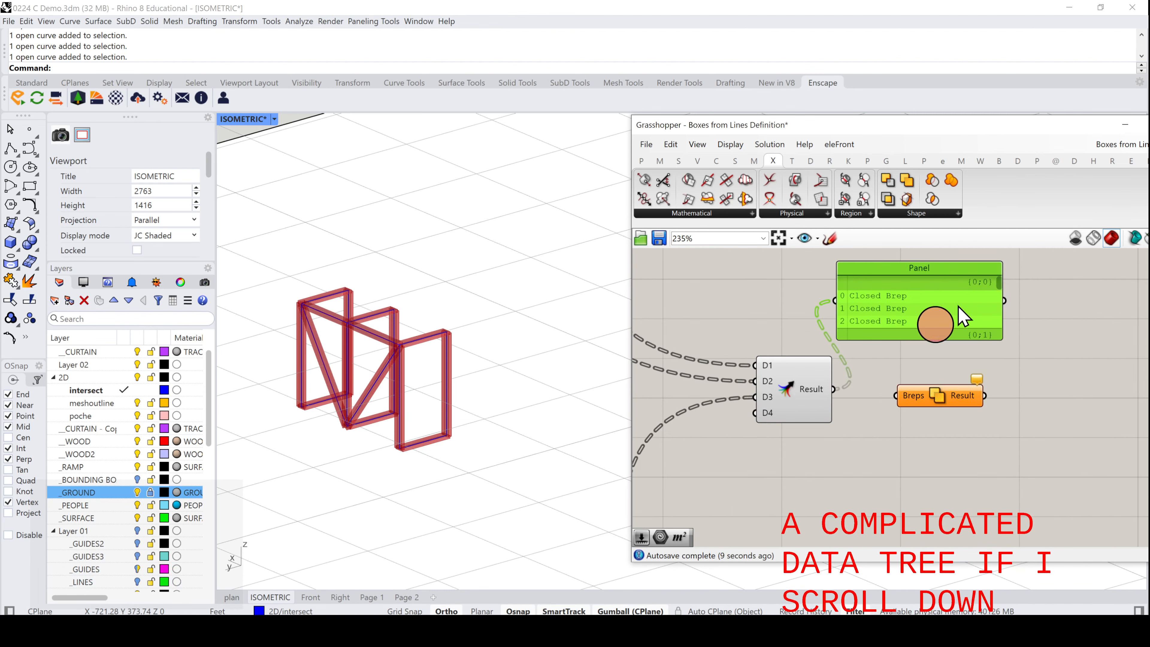
- Flatten the Merge Result output and connect it to the Solid Union's Breps input
{"action": "right_click", "coordinate": [810, 389]}
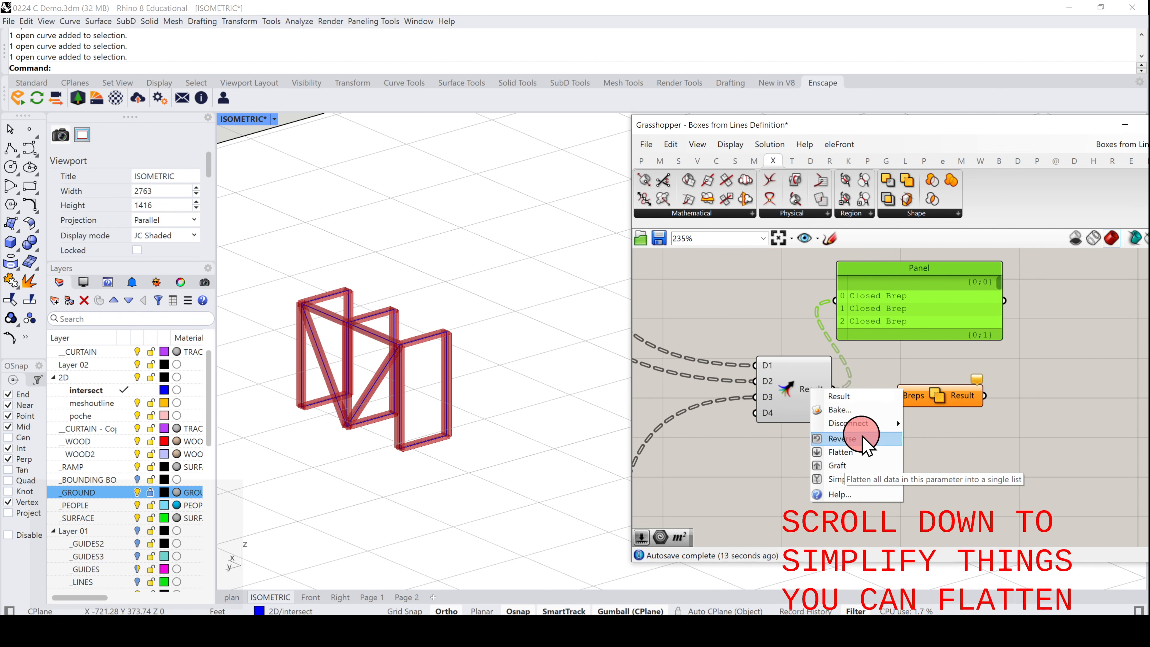
{"action": "left_click", "coordinate": [845, 453]}
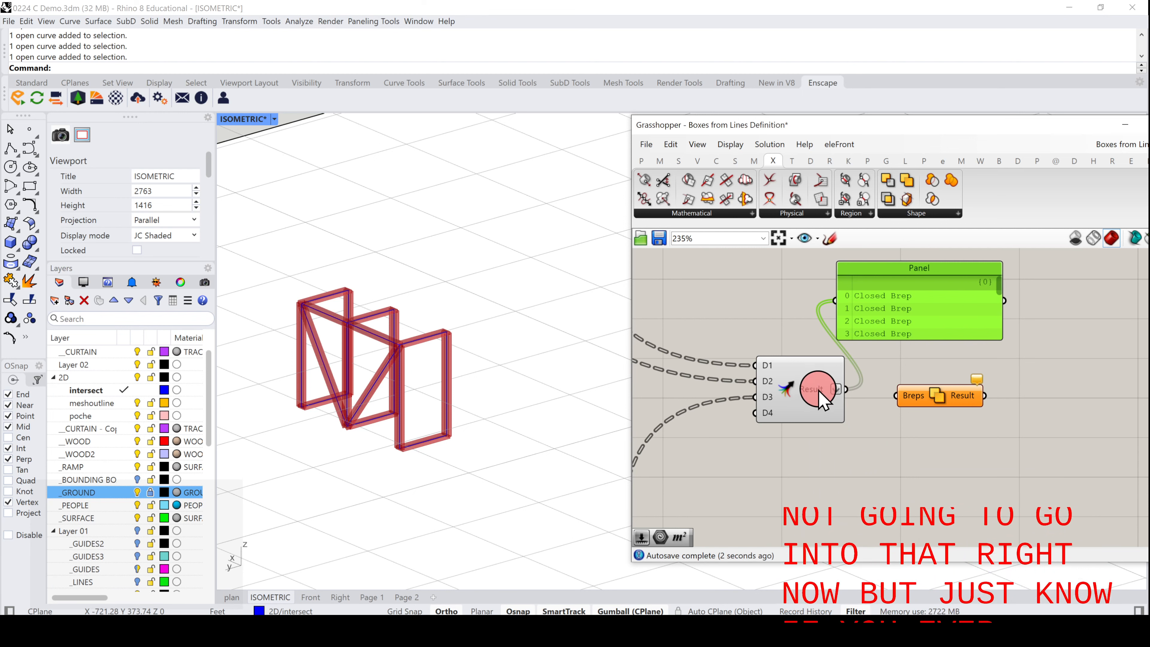
{"action": "left_click_drag", "start_coordinate": [840, 388], "coordinate": [946, 394]}
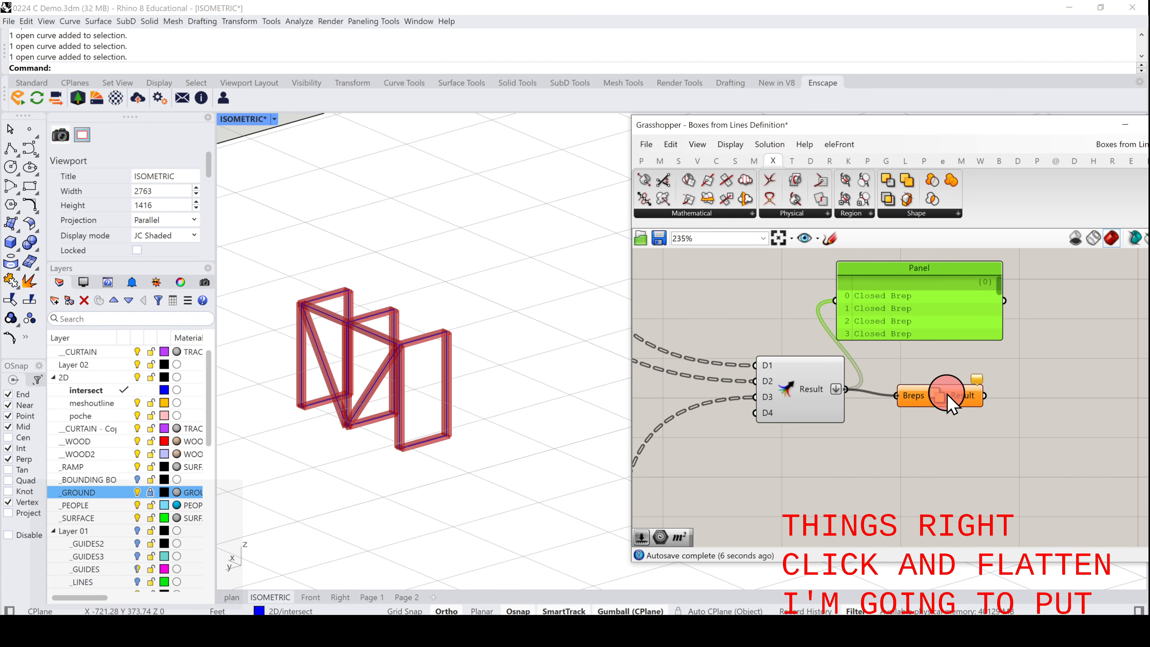
{"action": "left_click", "coordinate": [952, 391]}
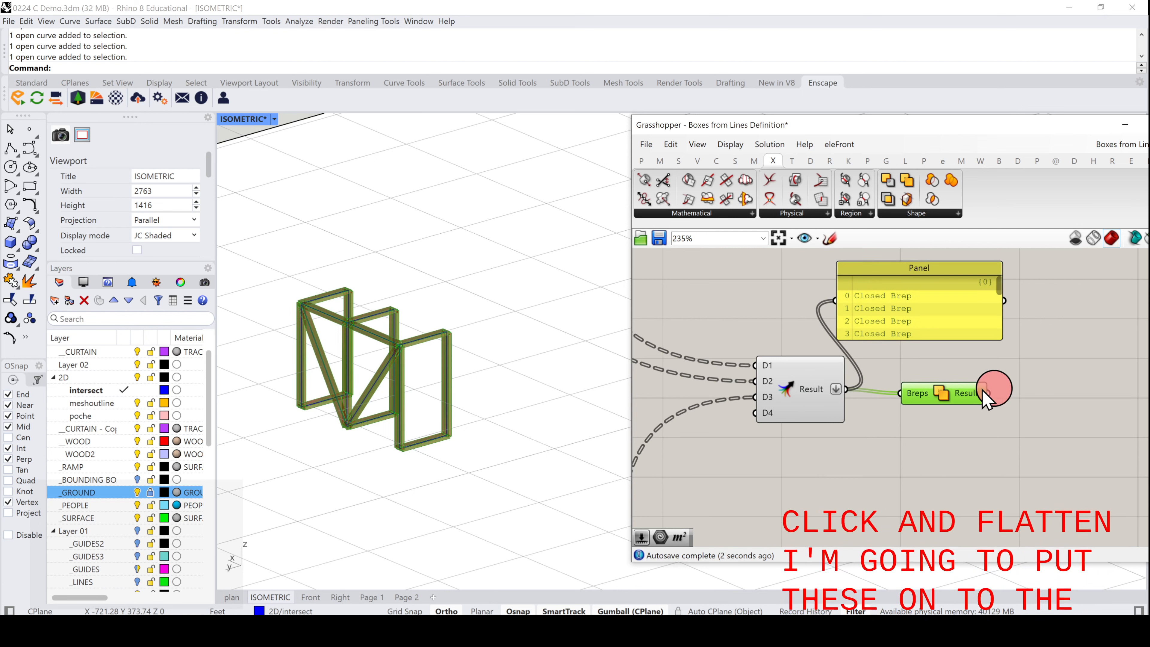
- Feed the Panel from the Solid Union's Result instead of the Merge, and tidy the positions of both components
{"action": "left_click_drag", "start_coordinate": [845, 323], "coordinate": [1048, 334]}
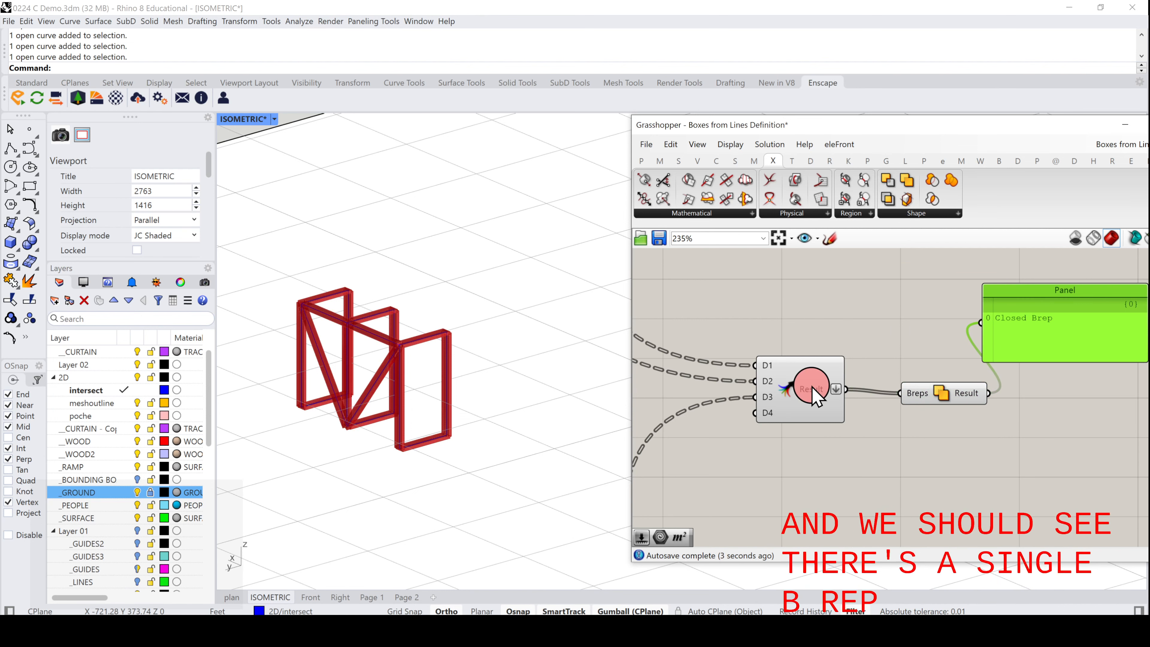
{"action": "left_click_drag", "start_coordinate": [807, 388], "coordinate": [803, 376]}
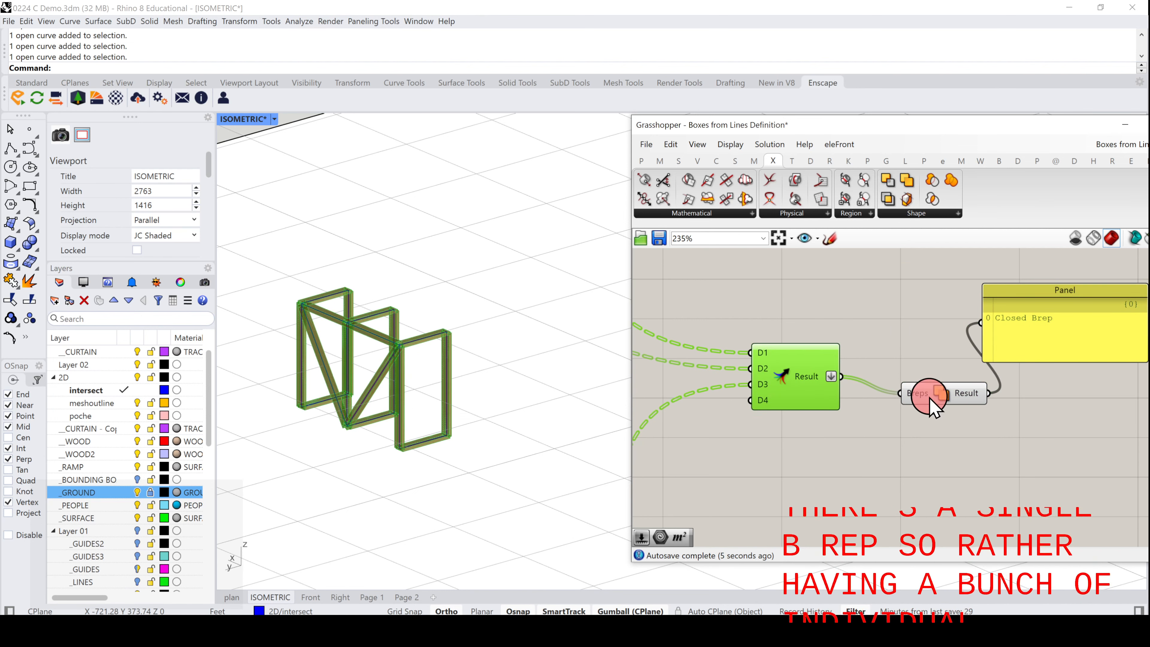
{"action": "left_click_drag", "start_coordinate": [946, 398], "coordinate": [935, 389]}
- Bake the Solid Union's Result into Rhino on the intersect layer with colour by layer and no grouping
{"action": "mouse_move", "coordinate": [957, 397]}
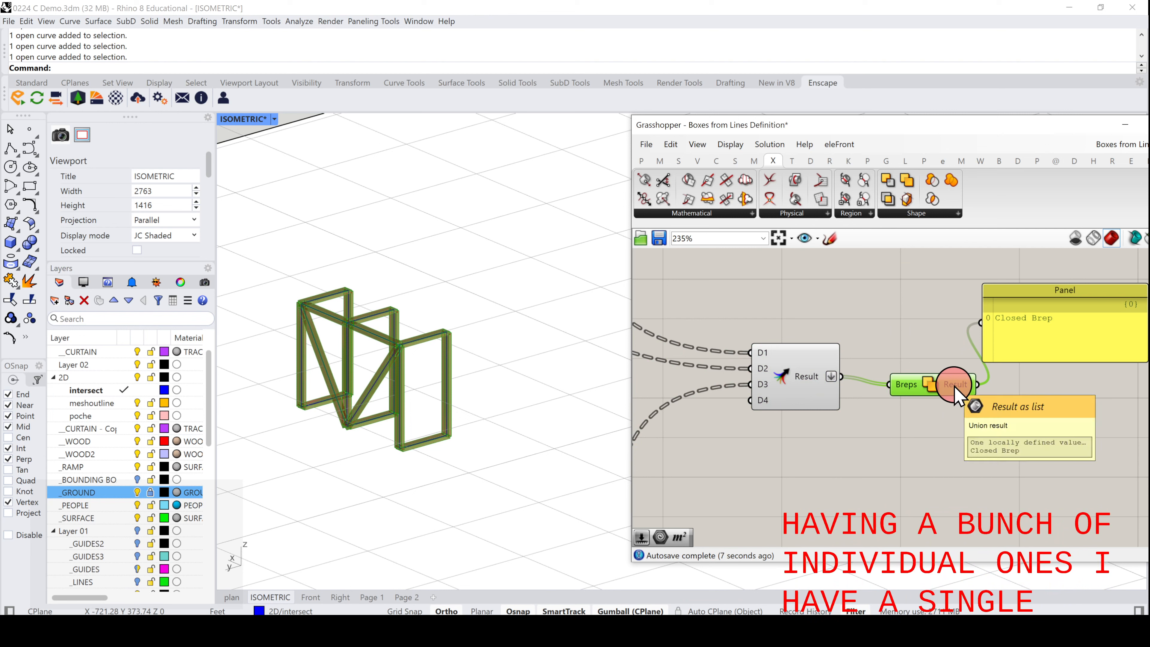
{"action": "right_click", "coordinate": [955, 389]}
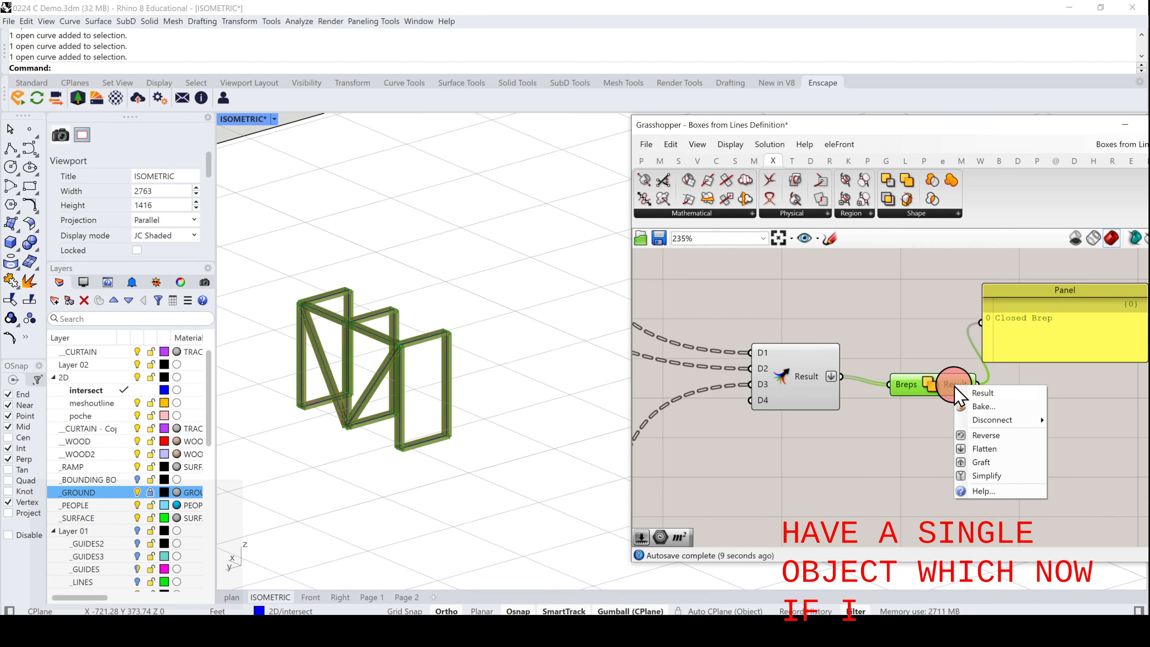
{"action": "left_click", "coordinate": [991, 405]}
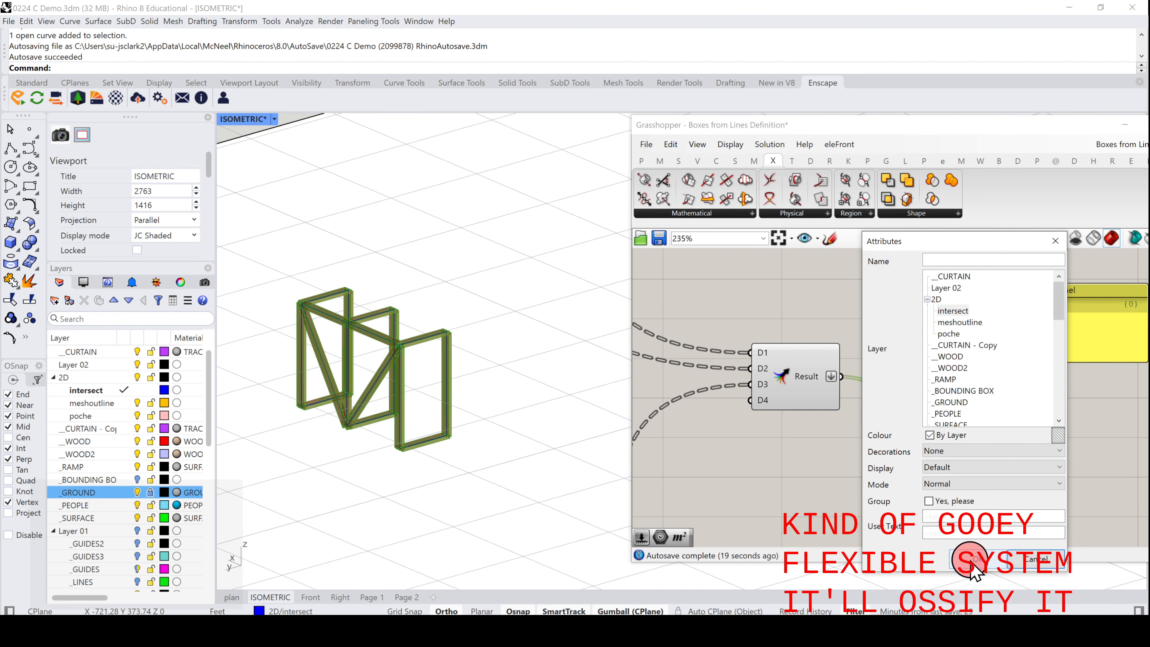
{"action": "left_click", "coordinate": [973, 559]}
{"action": "left_click", "coordinate": [487, 442]}
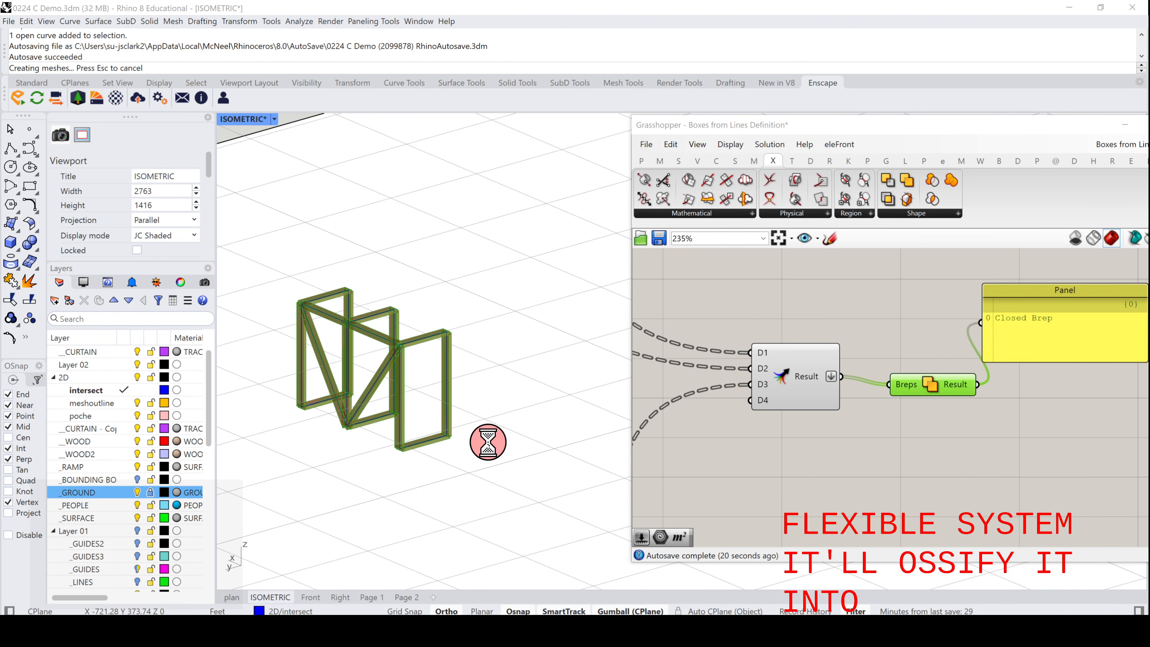
- Move the baked frame polysurface along one axis so it stands clear of the Grasshopper preview, and deselect it
{"action": "scroll", "coordinate": [369, 323], "scroll_direction": "up", "scroll_amount": 4}
{"action": "left_click", "coordinate": [369, 322]}
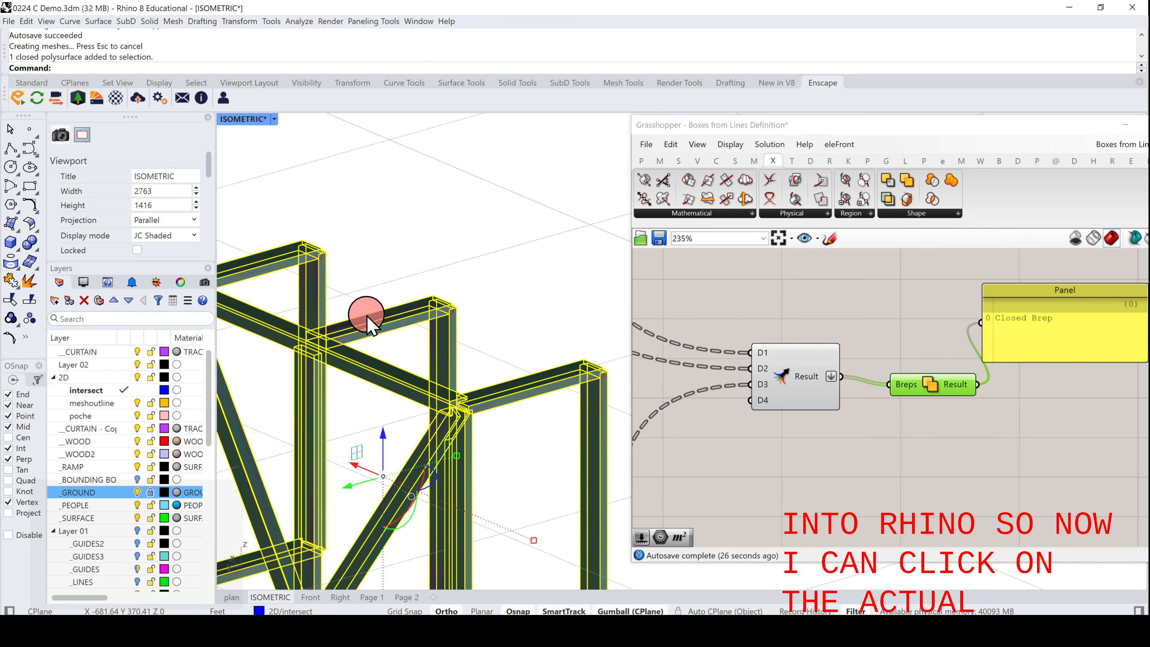
{"action": "scroll", "coordinate": [353, 340], "scroll_direction": "down", "scroll_amount": 5}
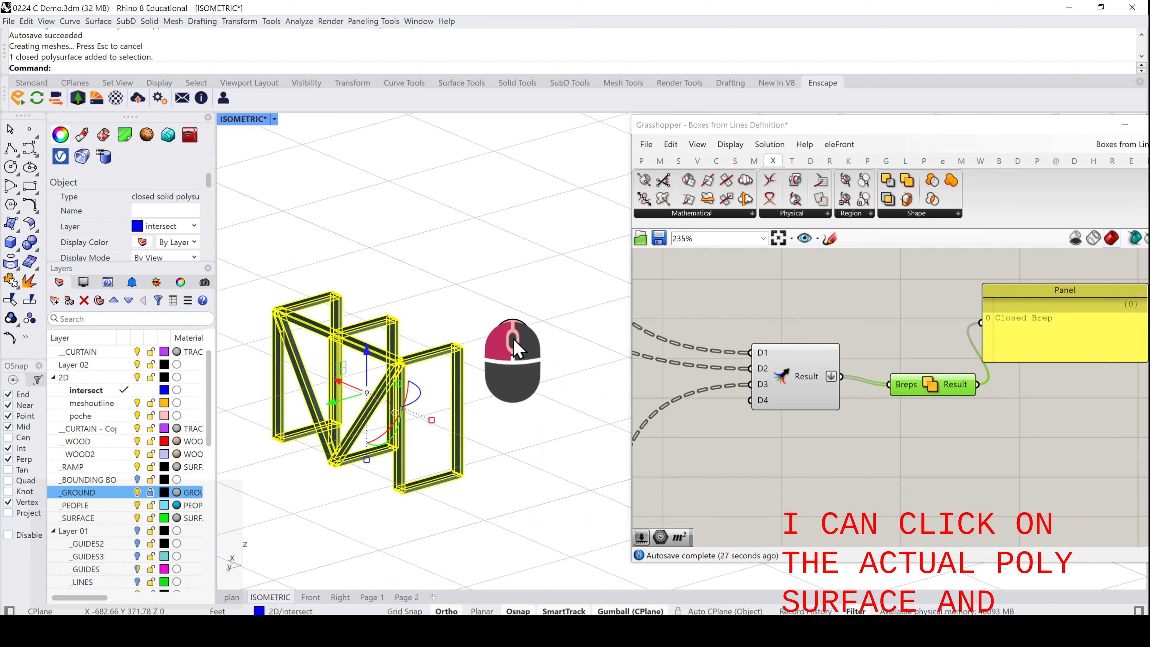
{"action": "left_click", "coordinate": [527, 337]}
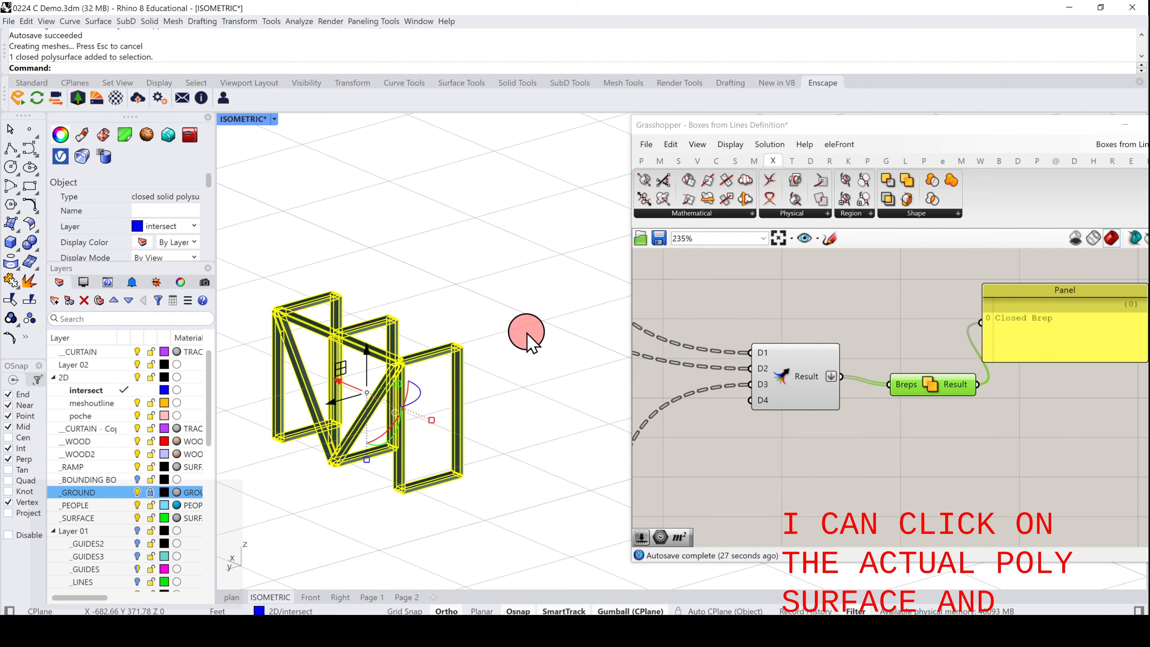
{"action": "left_click_drag", "start_coordinate": [356, 406], "coordinate": [335, 408]}
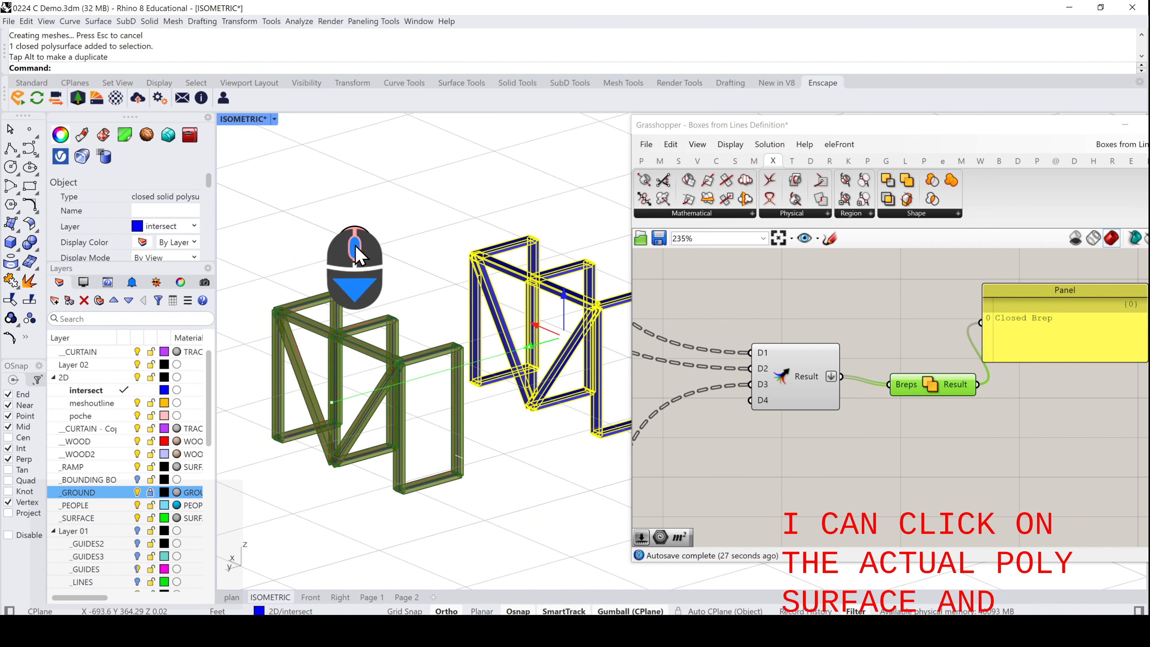
{"action": "left_click", "coordinate": [539, 255]}
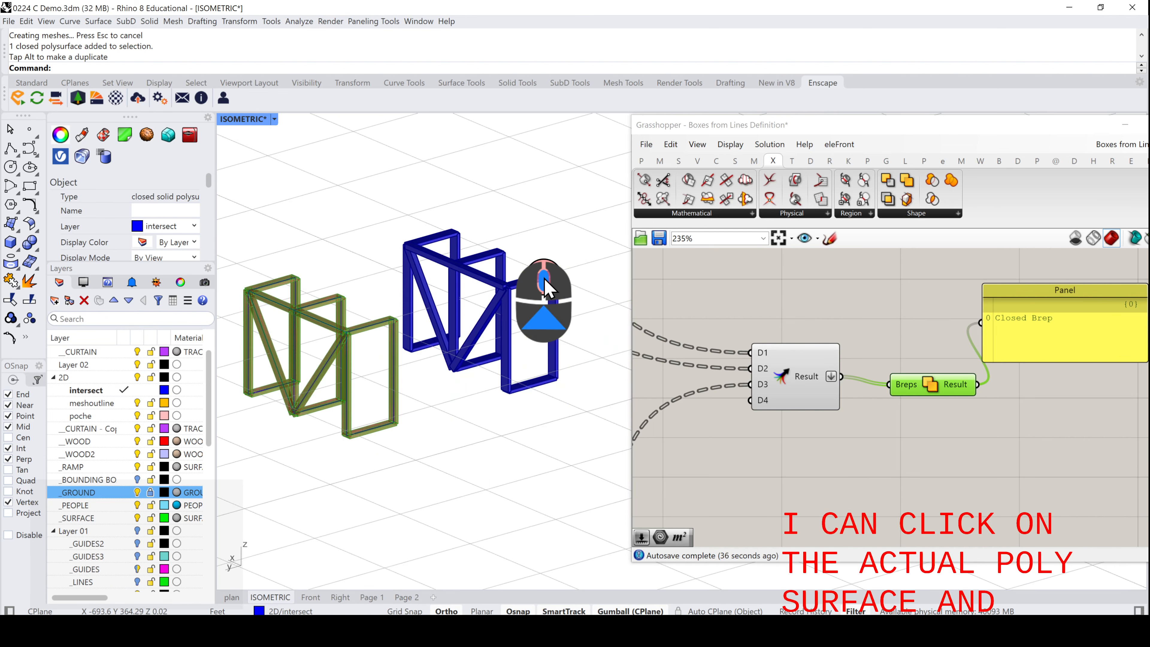
- Examine the member joints of the baked frame polysurface up close with its edges highlighted
{"action": "scroll", "coordinate": [494, 274], "scroll_direction": "up", "scroll_amount": 4}
{"action": "scroll", "coordinate": [429, 262], "scroll_direction": "up", "scroll_amount": 7}
{"action": "scroll", "coordinate": [428, 263], "scroll_direction": "up", "scroll_amount": 3}
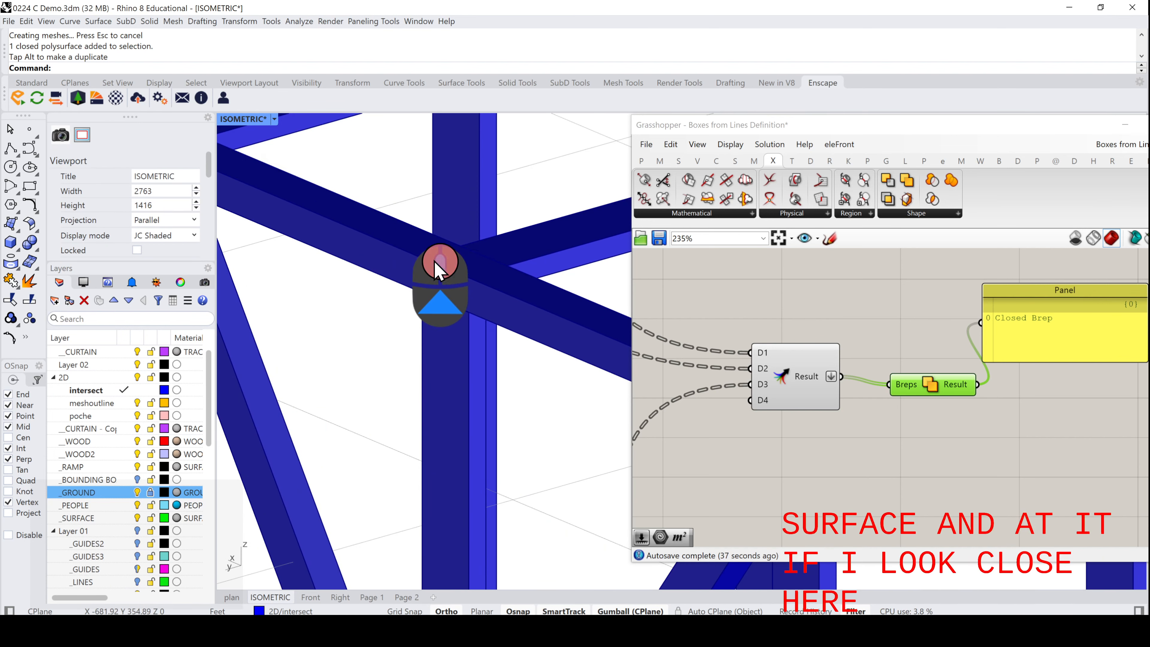
{"action": "left_click", "coordinate": [488, 270]}
{"action": "scroll", "coordinate": [471, 251], "scroll_direction": "up", "scroll_amount": 4}
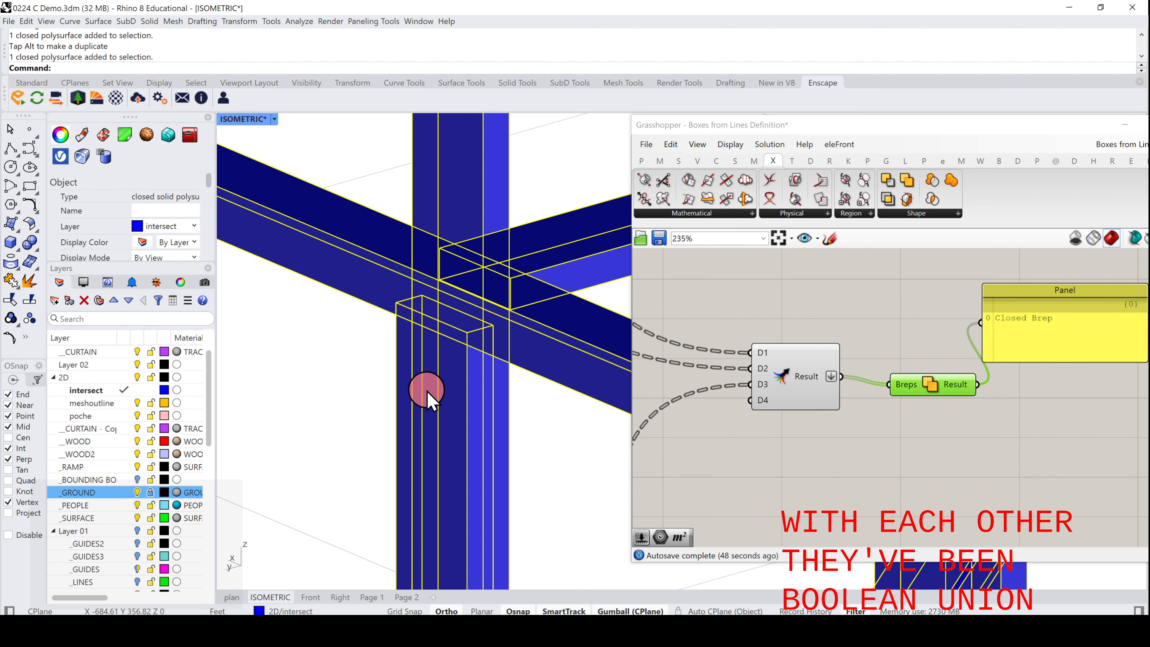
{"action": "scroll", "coordinate": [428, 388], "scroll_direction": "down", "scroll_amount": 2}
{"action": "scroll", "coordinate": [427, 389], "scroll_direction": "down", "scroll_amount": 8}
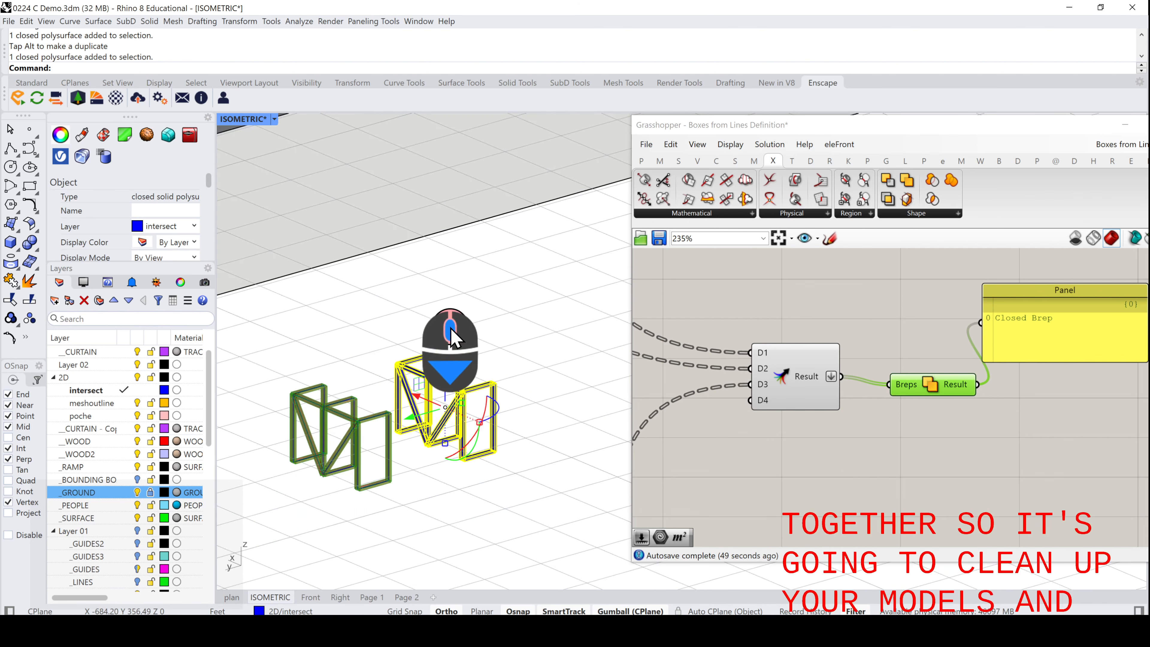
{"action": "left_click", "coordinate": [454, 321]}
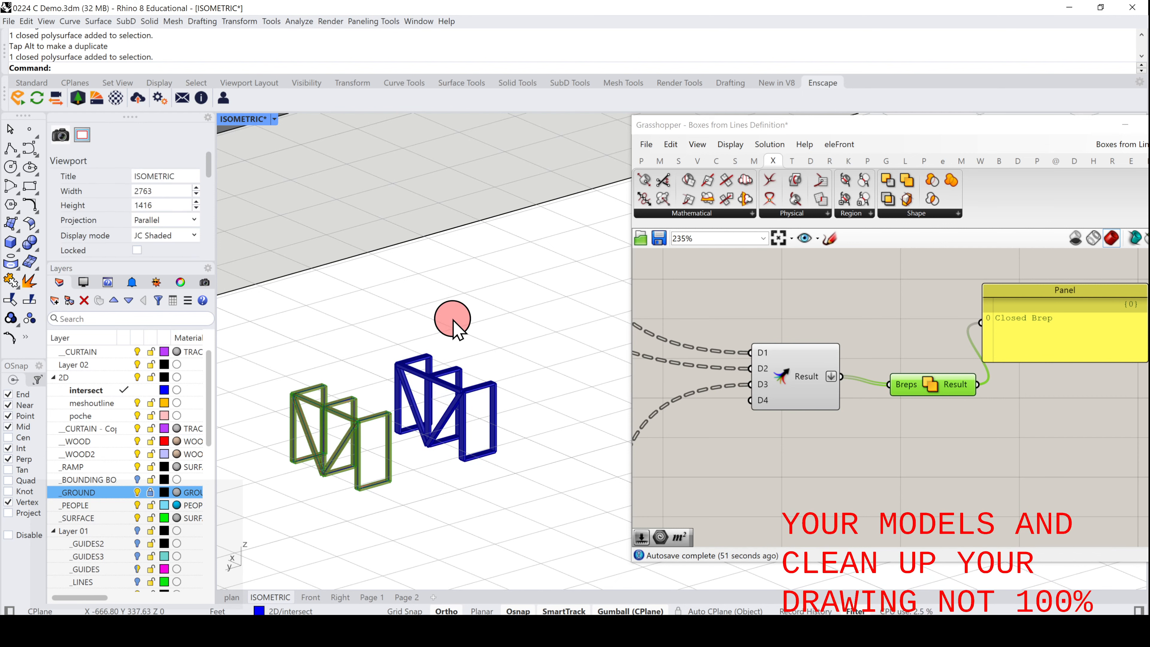
{"action": "scroll", "coordinate": [480, 412], "scroll_direction": "down", "scroll_amount": 2}
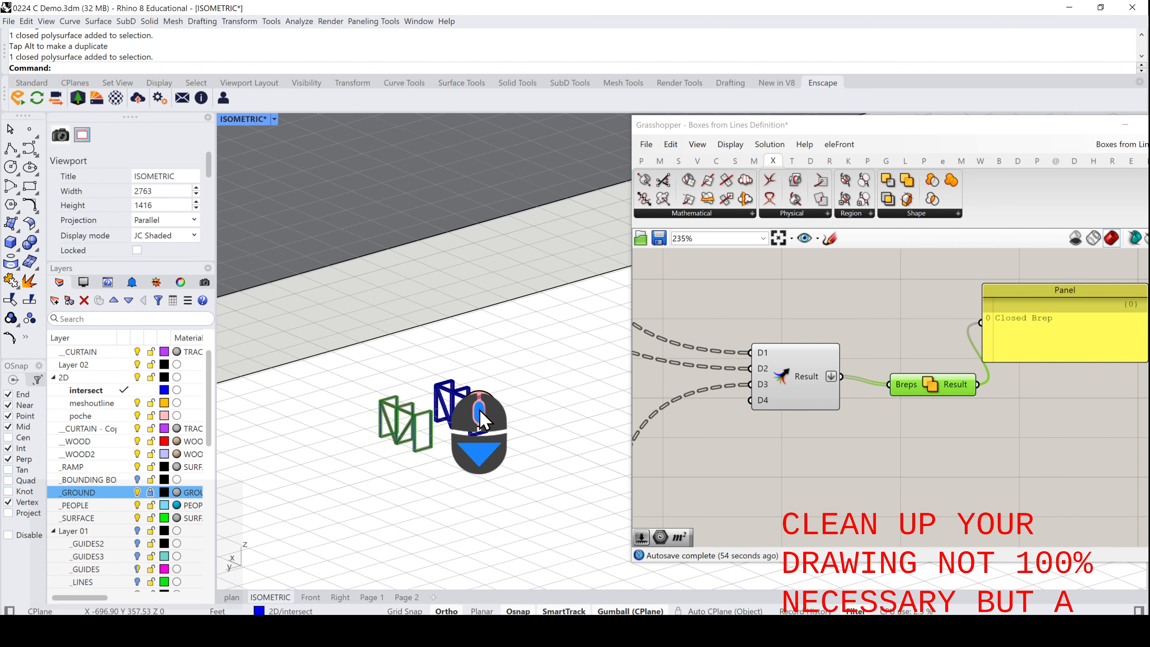
- Review the Boxes from Lines chain from the rectangular cross section and guide lines through Orient, Loft and Cap
{"action": "scroll", "coordinate": [477, 413], "scroll_direction": "down", "scroll_amount": 5}
{"action": "scroll", "coordinate": [475, 414], "scroll_direction": "up", "scroll_amount": 4}
{"action": "right_click_drag", "start_coordinate": [837, 293], "coordinate": [1018, 387]}
{"action": "scroll", "coordinate": [934, 384], "scroll_direction": "down", "scroll_amount": 4}
{"action": "right_click_drag", "start_coordinate": [806, 339], "coordinate": [962, 336]}
{"action": "right_click_drag", "start_coordinate": [882, 338], "coordinate": [967, 332]}
{"action": "scroll", "coordinate": [926, 380], "scroll_direction": "up", "scroll_amount": 2}
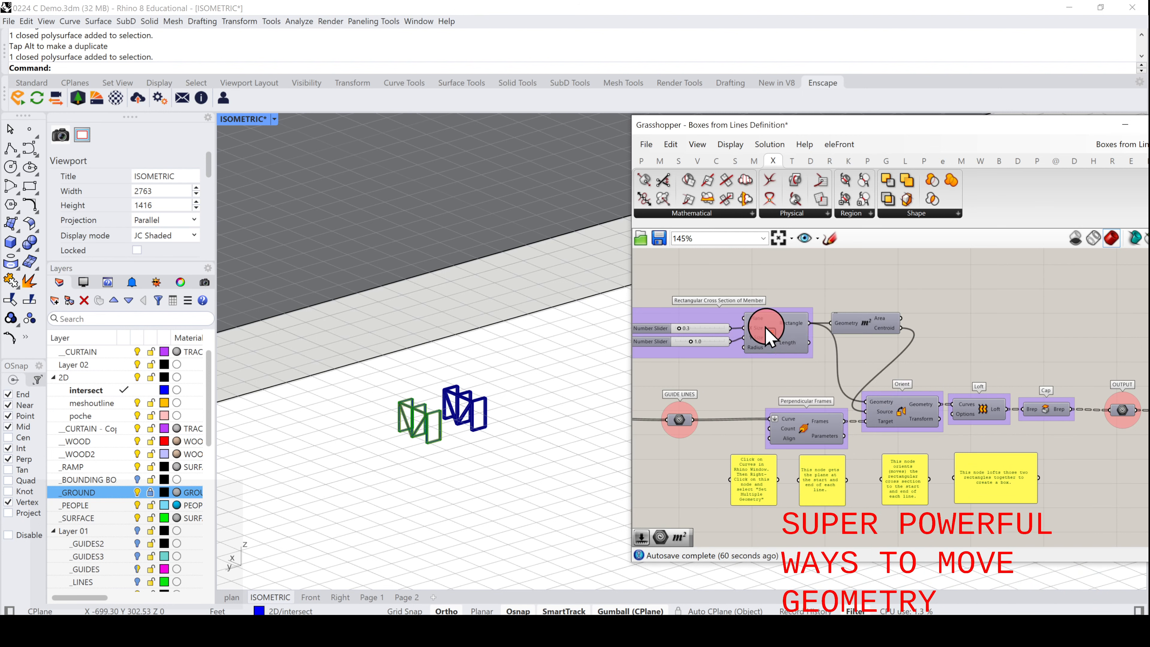
- Locate the full building model on the ground slab in the isometric viewport and look over its structure
{"action": "scroll", "coordinate": [402, 484], "scroll_direction": "down", "scroll_amount": 5}
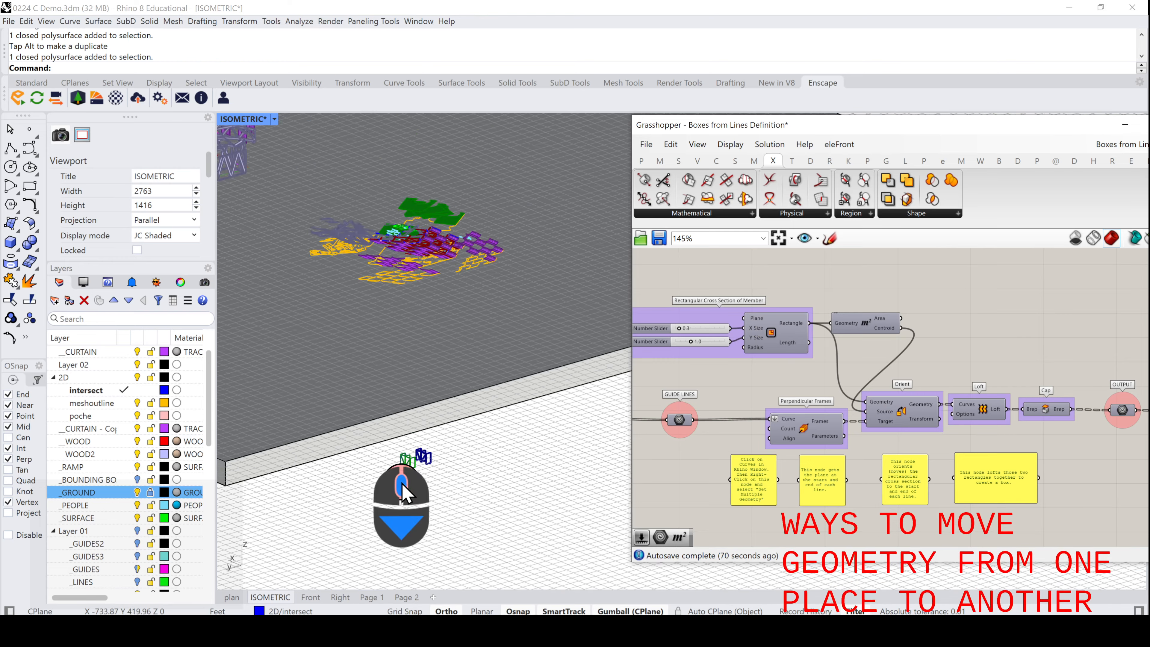
{"action": "scroll", "coordinate": [403, 485], "scroll_direction": "down", "scroll_amount": 4}
{"action": "scroll", "coordinate": [467, 475], "scroll_direction": "down", "scroll_amount": 2}
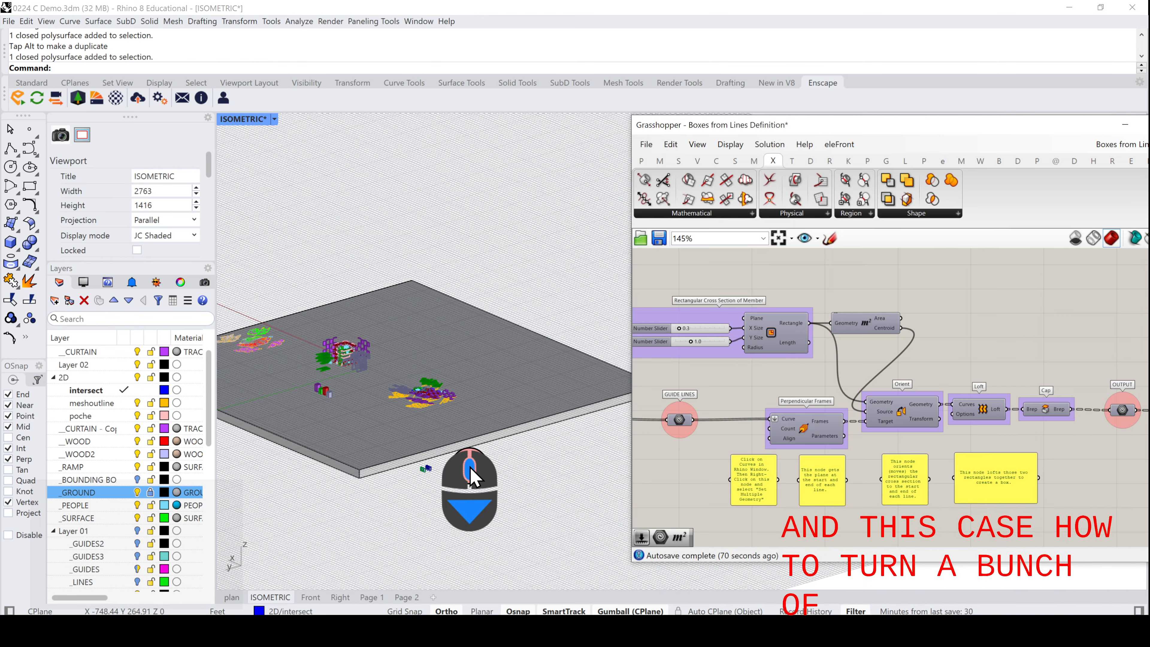
{"action": "scroll", "coordinate": [308, 359], "scroll_direction": "up", "scroll_amount": 6}
{"action": "scroll", "coordinate": [308, 359], "scroll_direction": "up", "scroll_amount": 5}
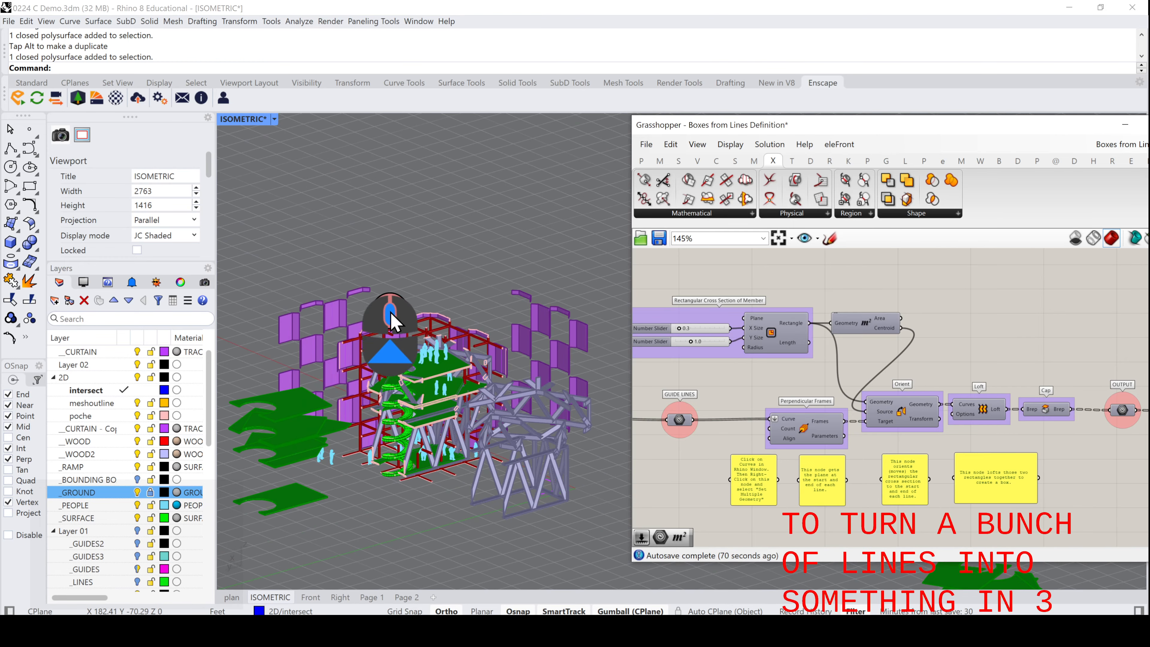
{"action": "left_click", "coordinate": [257, 127]}
{"action": "double_click", "coordinate": [257, 127]}
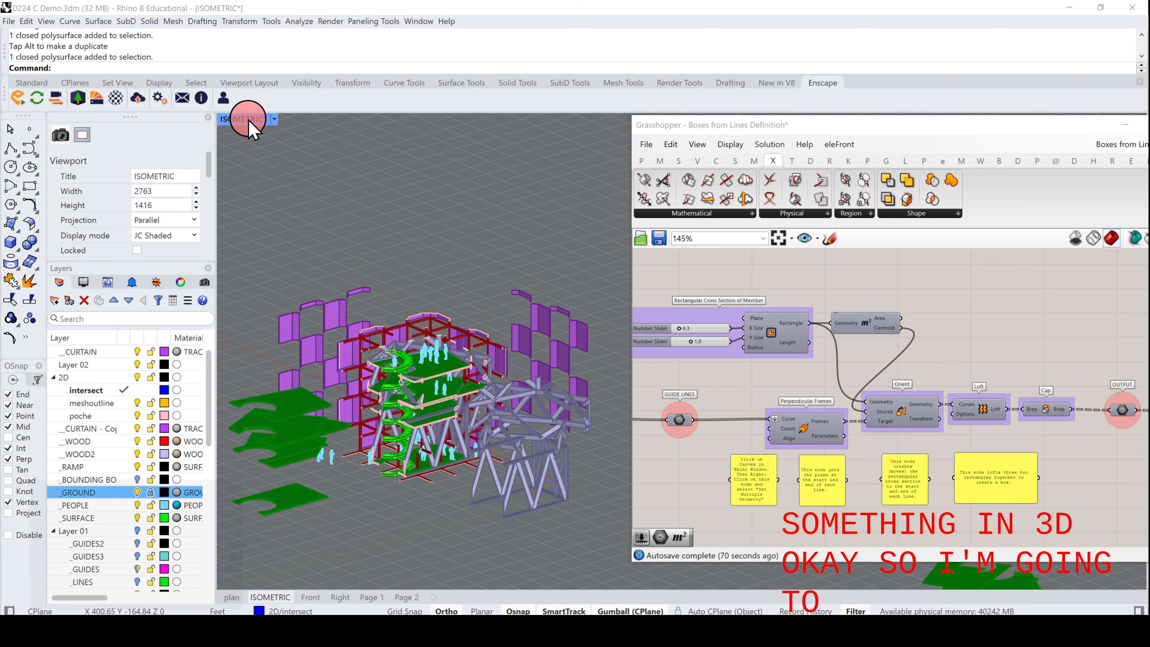
{"action": "scroll", "coordinate": [438, 389], "scroll_direction": "down", "scroll_amount": 2}
{"action": "scroll", "coordinate": [438, 390], "scroll_direction": "up", "scroll_amount": 6}
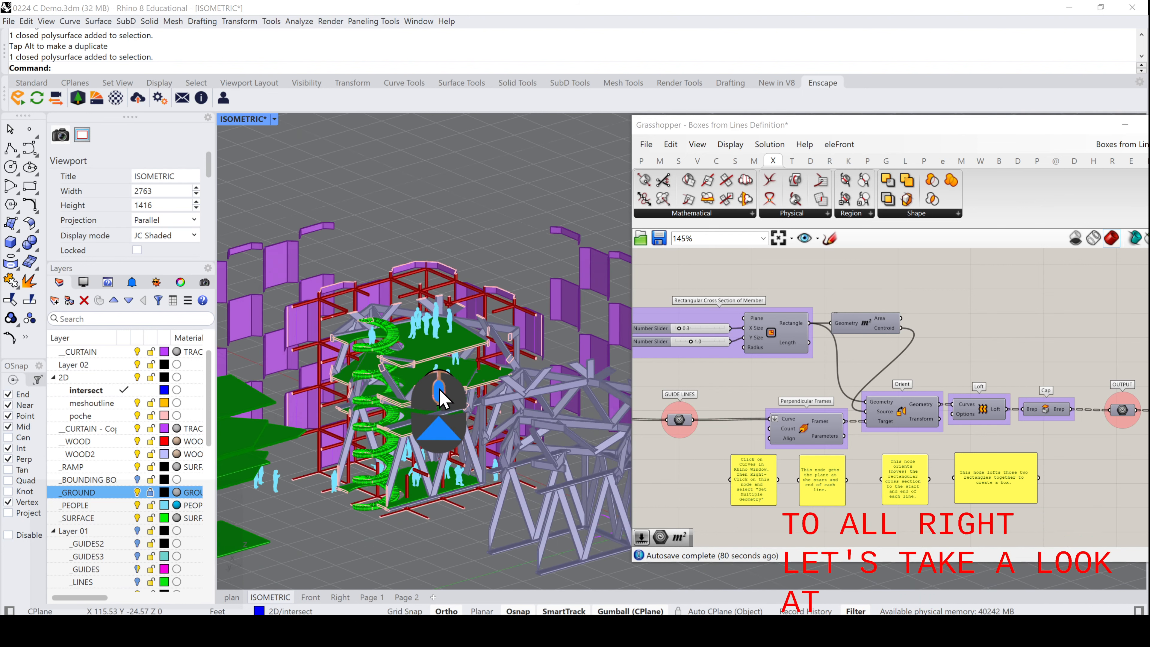
{"action": "left_click", "coordinate": [347, 232]}
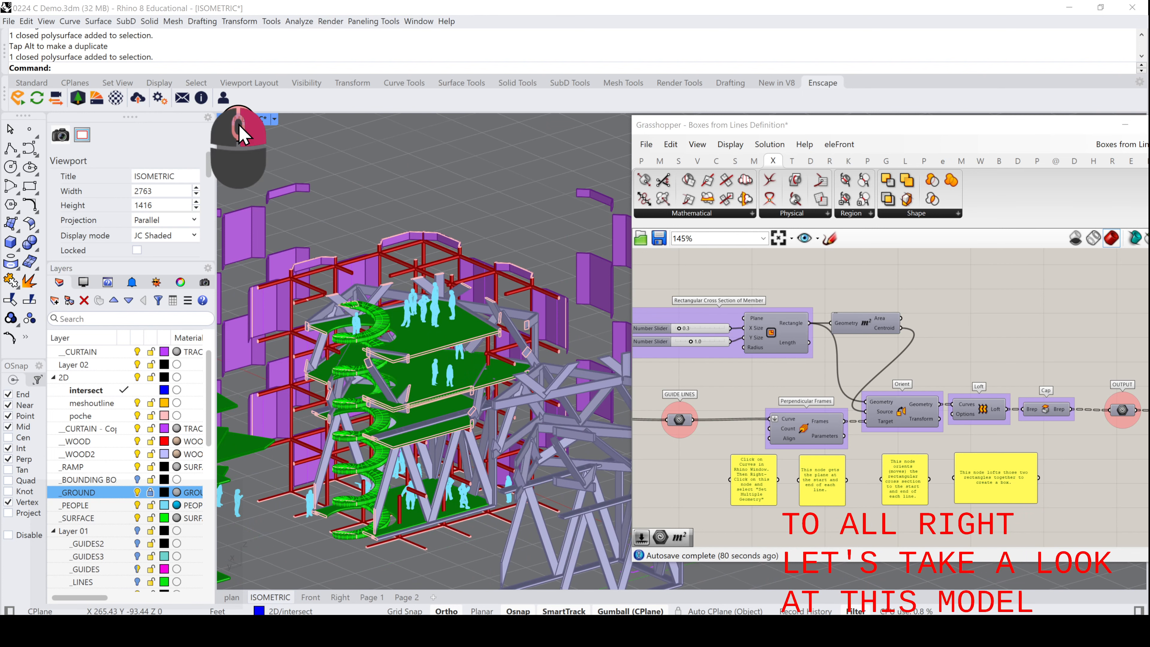
- Set the ISOMETRIC viewport's display mode to Shaded
{"action": "left_click", "coordinate": [244, 119]}
{"action": "left_click", "coordinate": [258, 172]}
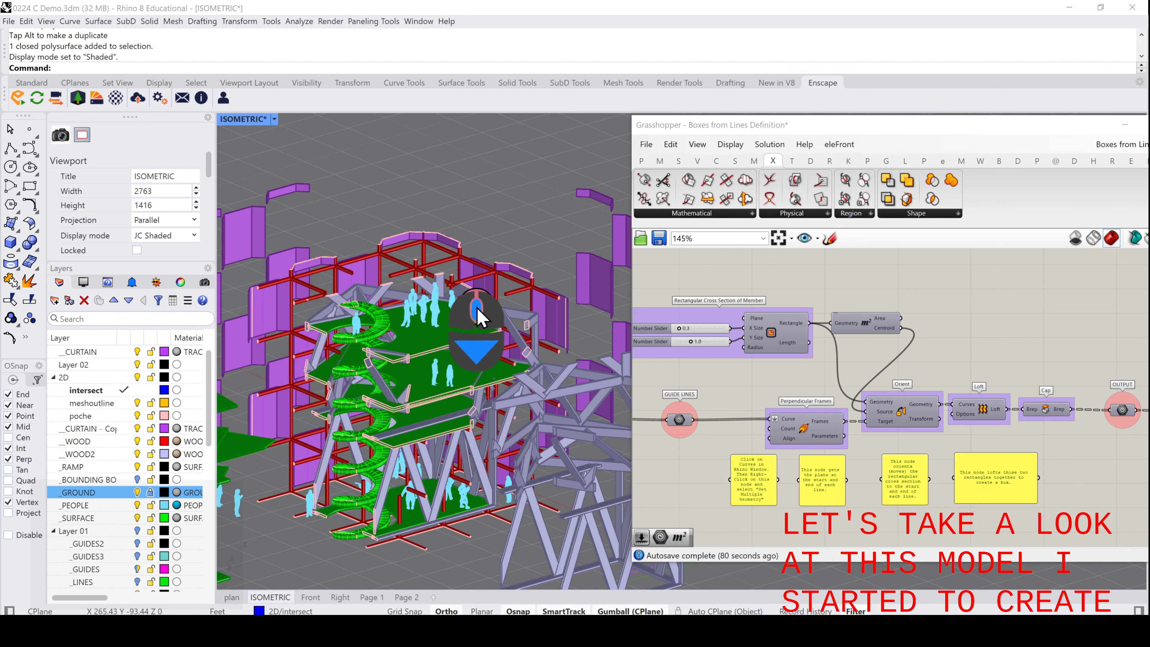
{"action": "mouse_move", "coordinate": [449, 321]}
{"action": "right_mouse_down"}
{"action": "mouse_move", "coordinate": [398, 333]}
{"action": "mouse_move", "coordinate": [326, 320]}
{"action": "right_mouse_up"}
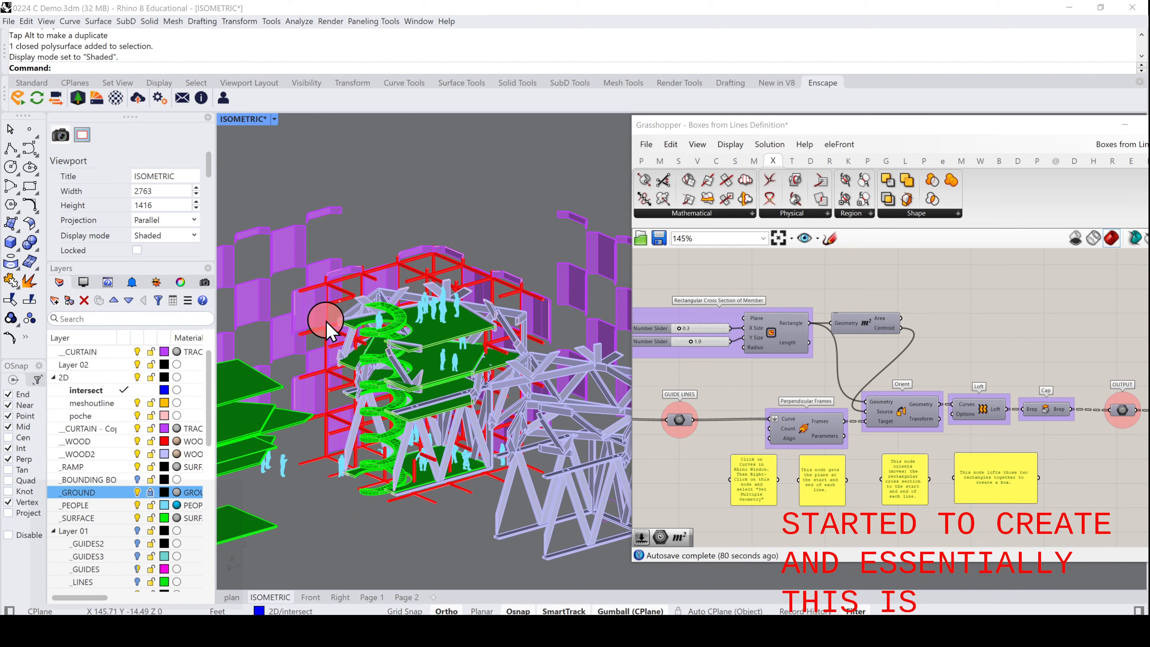
- Select the red structural grid on the __WOOD layer, leaving the purple curtain panels unselected
{"action": "left_click", "coordinate": [324, 297]}
{"action": "scroll", "coordinate": [333, 292], "scroll_direction": "up", "scroll_amount": 5}
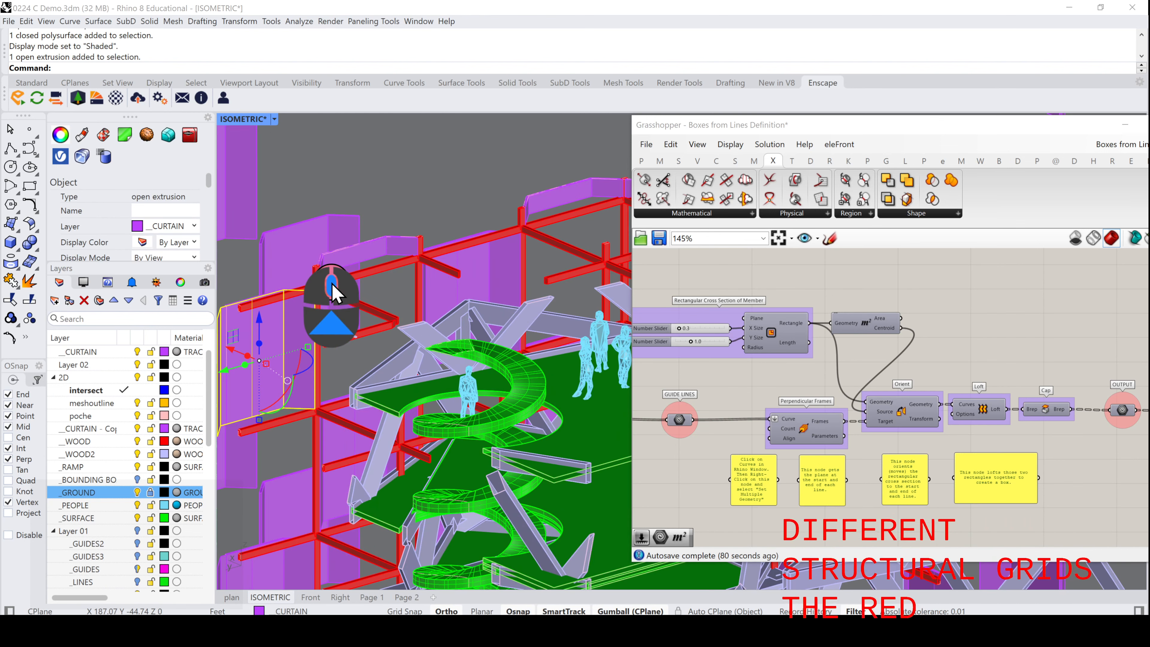
{"action": "key", "text": "Escape"}
{"action": "left_click", "coordinate": [374, 277]}
{"action": "key", "text": "Escape"}
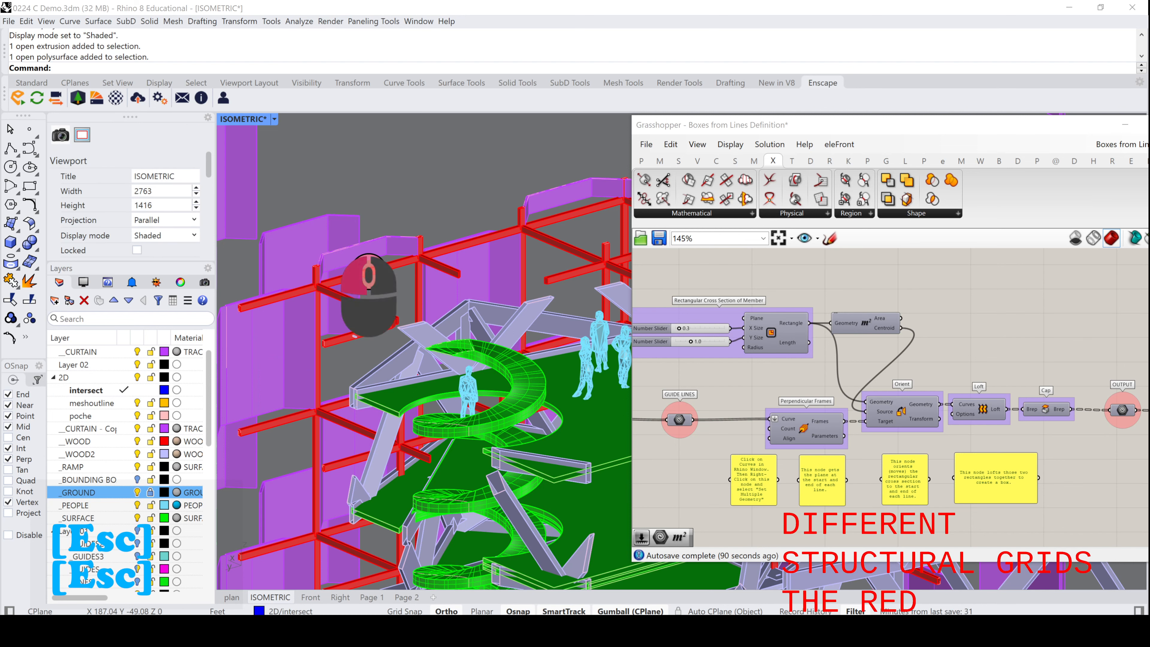
{"action": "left_click", "coordinate": [369, 275]}
{"action": "scroll", "coordinate": [385, 317], "scroll_direction": "down", "scroll_amount": 10}
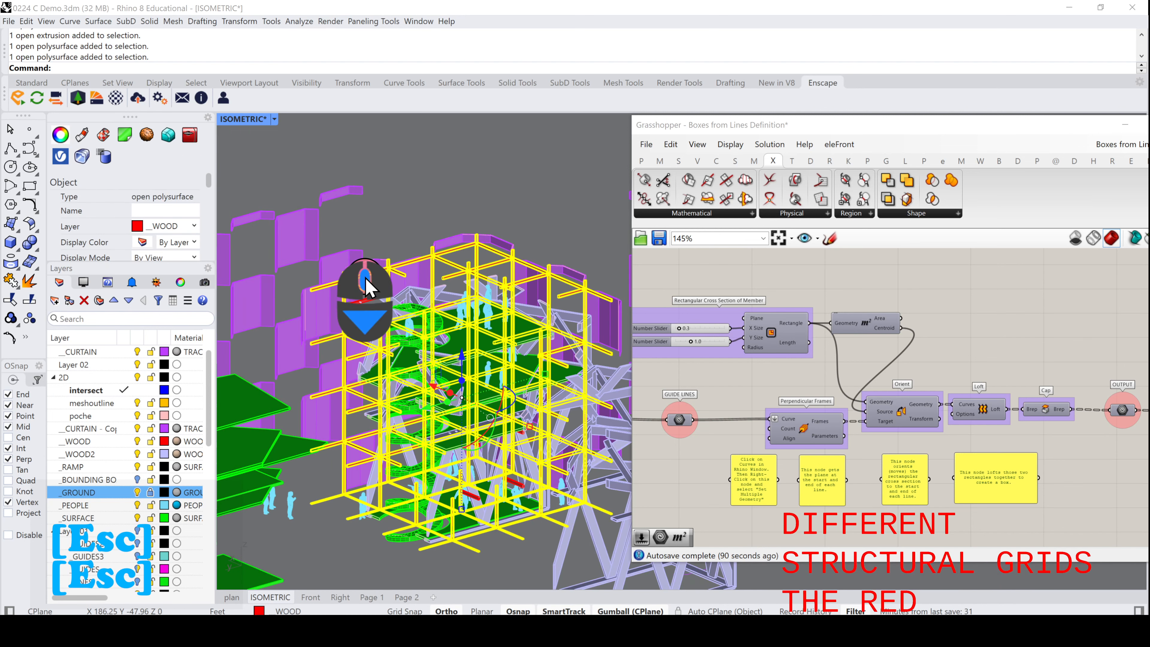
- Zoom to the selected structural grid and shift the Grasshopper window aside to clear the Rhino viewport
{"action": "type", "text": "ZS"}
{"action": "key", "text": "Return"}
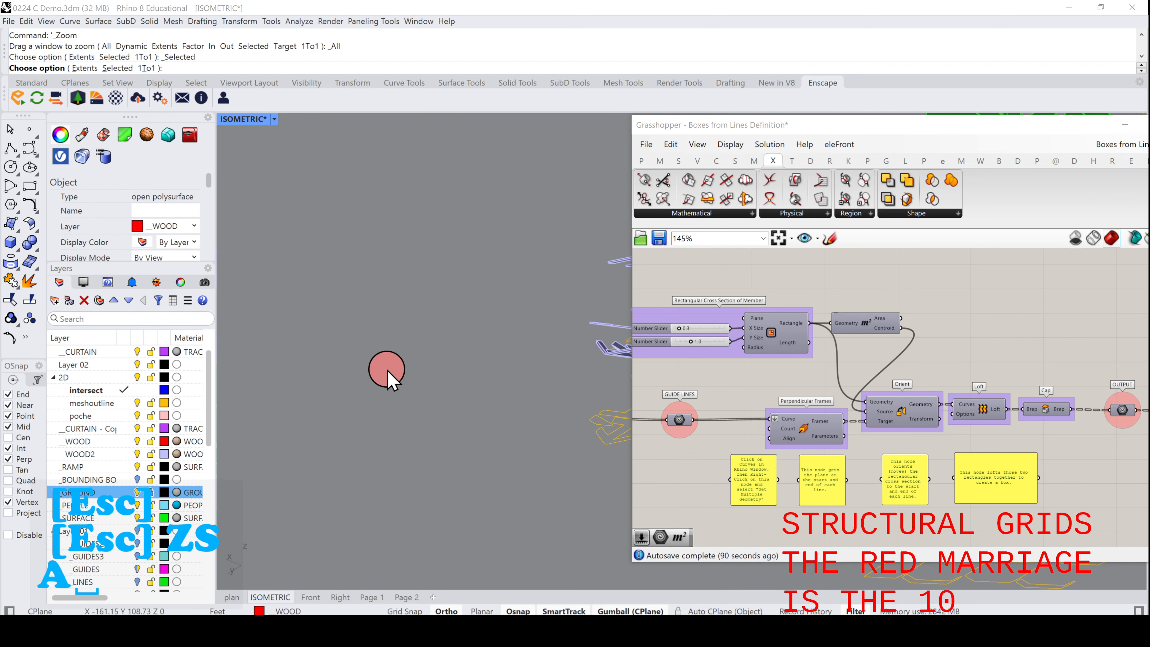
{"action": "left_click_drag", "start_coordinate": [779, 121], "coordinate": [1149, 118]}
{"action": "key", "text": "Escape"}
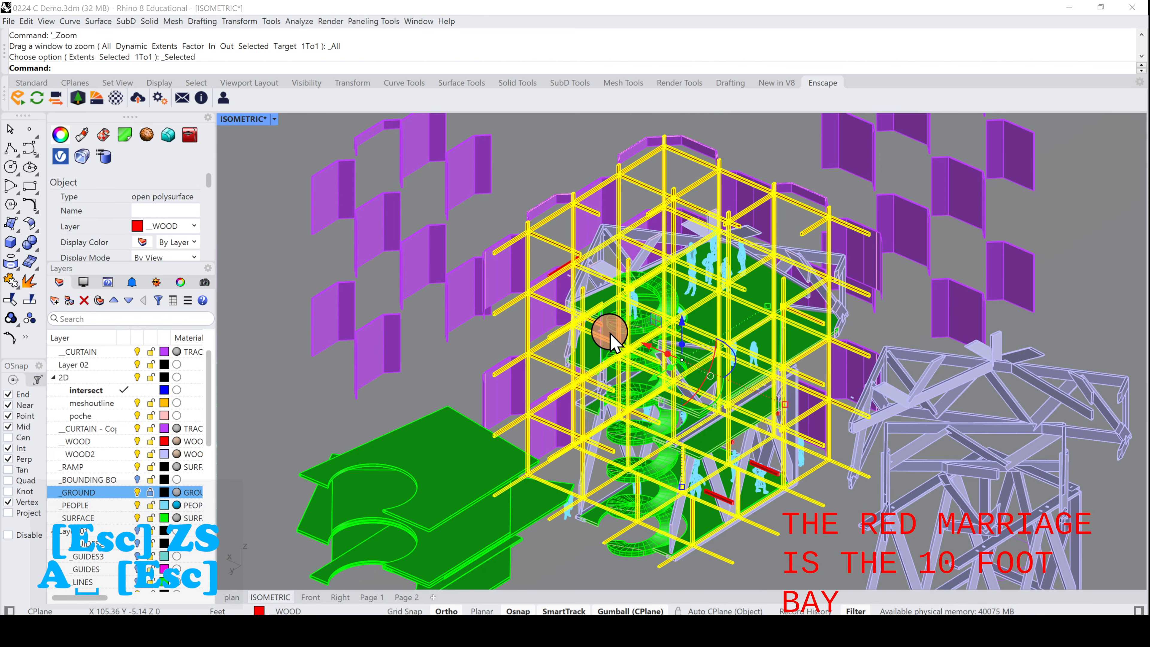
- Deselect the red structural grid and examine its bays and member joints from several angles
{"action": "right_click_drag", "start_coordinate": [611, 333], "coordinate": [652, 341]}
{"action": "key", "text": "Escape"}
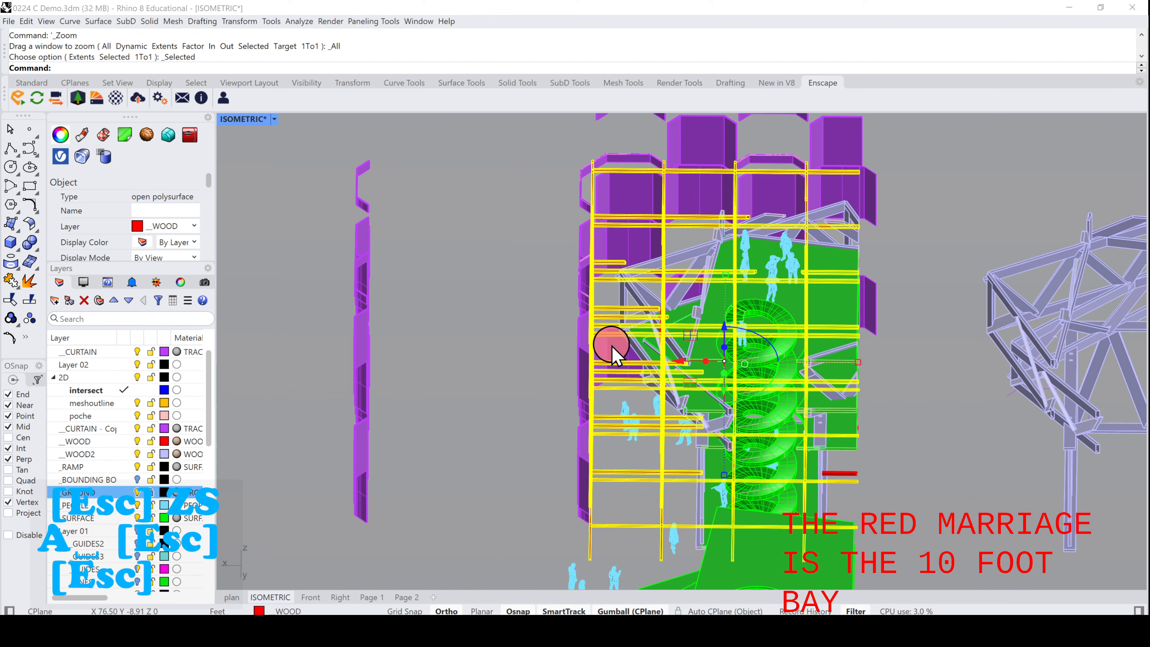
{"action": "right_click_drag", "start_coordinate": [678, 296], "coordinate": [618, 318]}
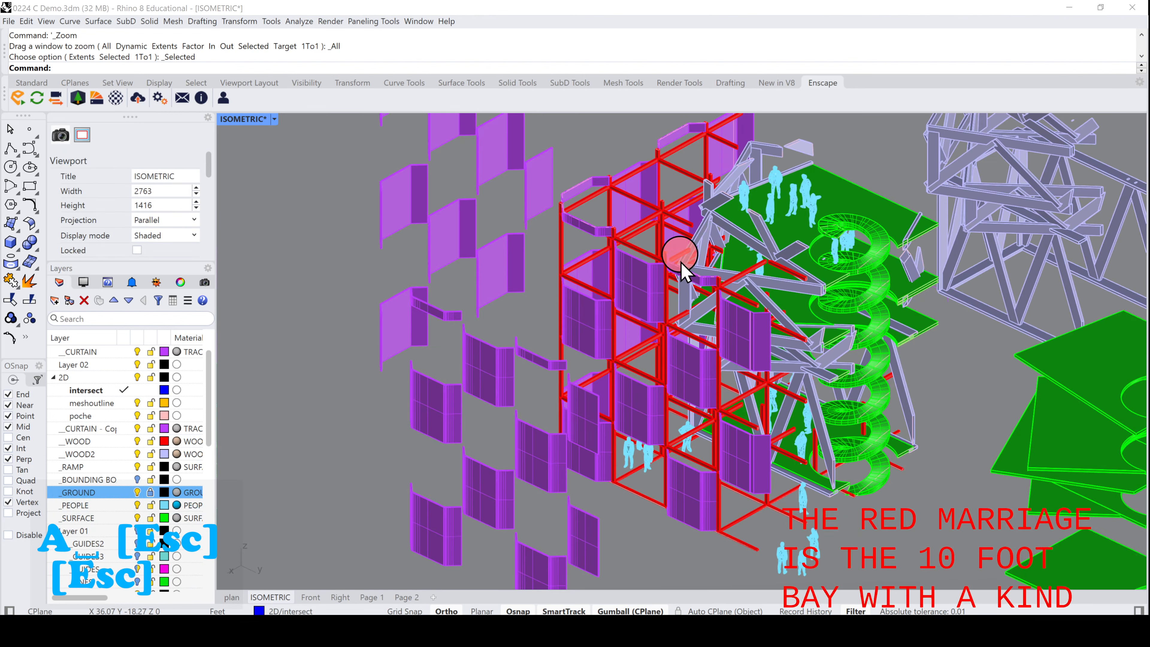
{"action": "scroll", "coordinate": [670, 200], "scroll_direction": "up", "scroll_amount": 5}
{"action": "scroll", "coordinate": [664, 211], "scroll_direction": "up", "scroll_amount": 3}
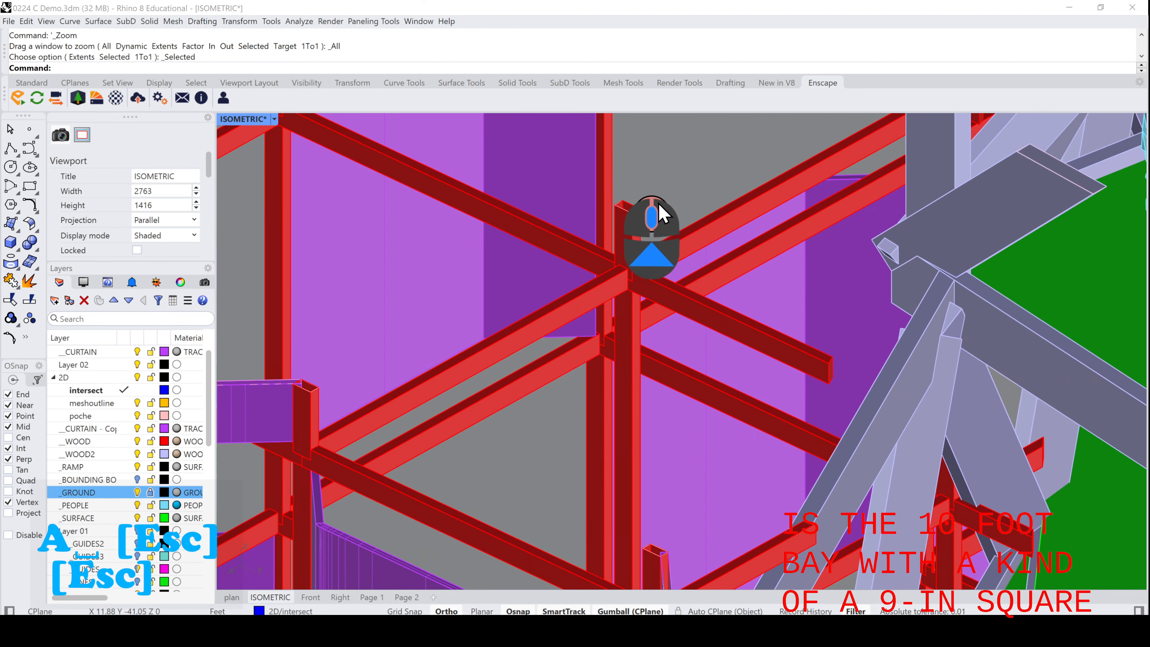
{"action": "left_click", "coordinate": [623, 284]}
{"action": "scroll", "coordinate": [627, 284], "scroll_direction": "down", "scroll_amount": 10}
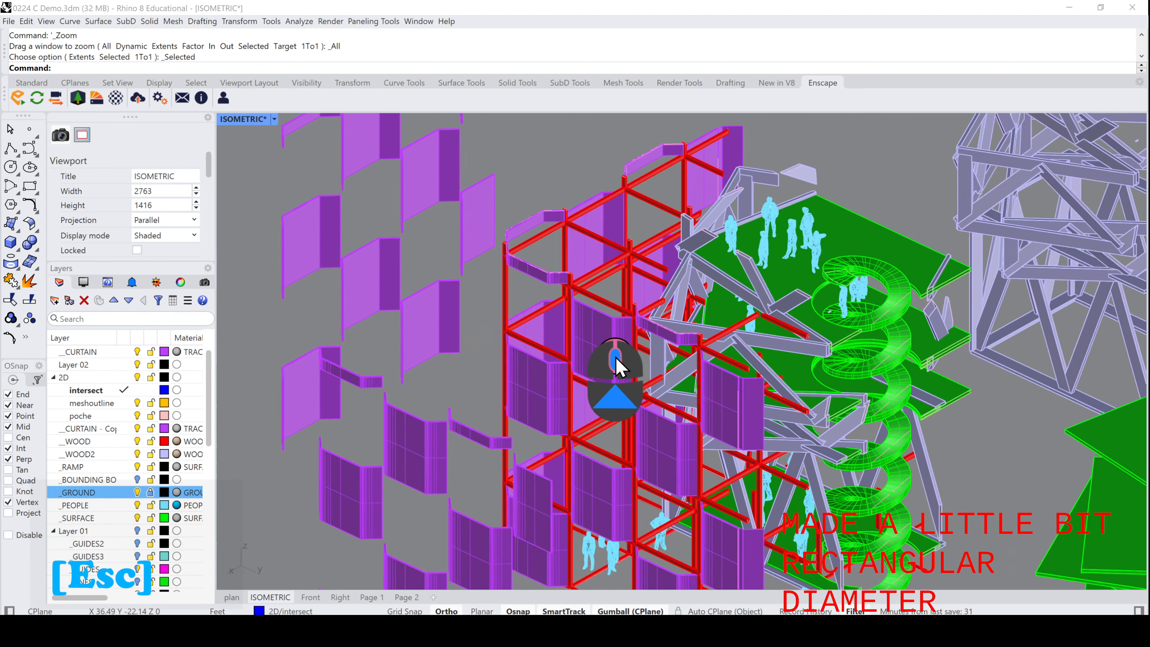
- Examine the purple bay-window panels attached to the red structural grid up close
{"action": "scroll", "coordinate": [617, 366], "scroll_direction": "up", "scroll_amount": 4}
{"action": "left_click", "coordinate": [605, 344]}
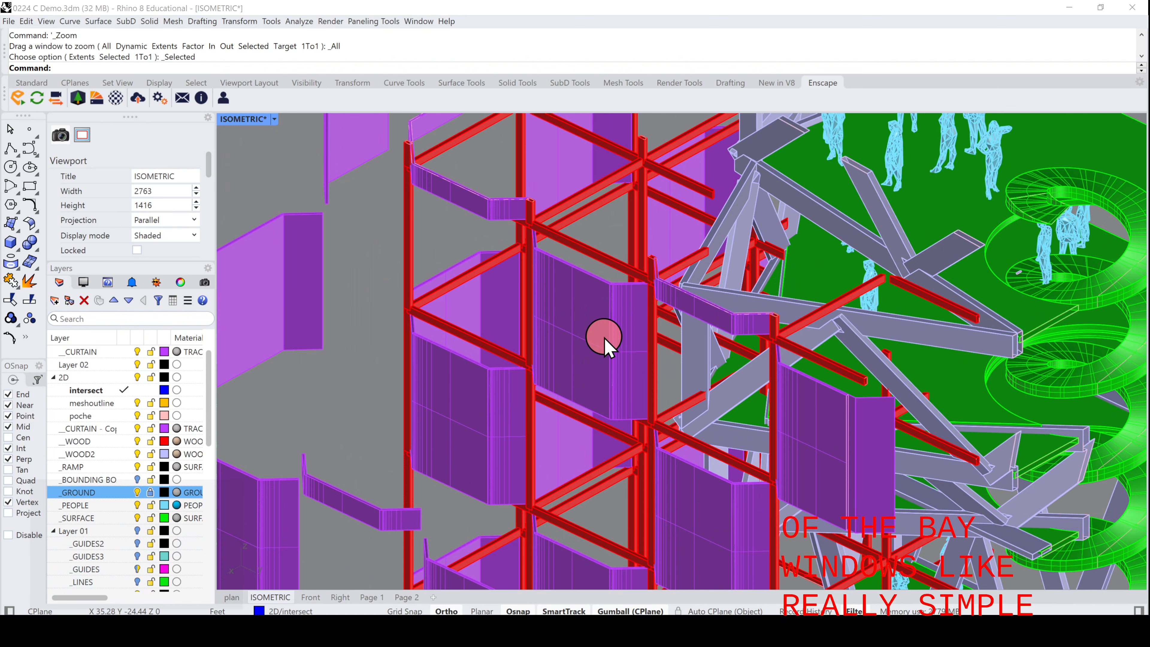
{"action": "scroll", "coordinate": [480, 324], "scroll_direction": "down", "scroll_amount": 3}
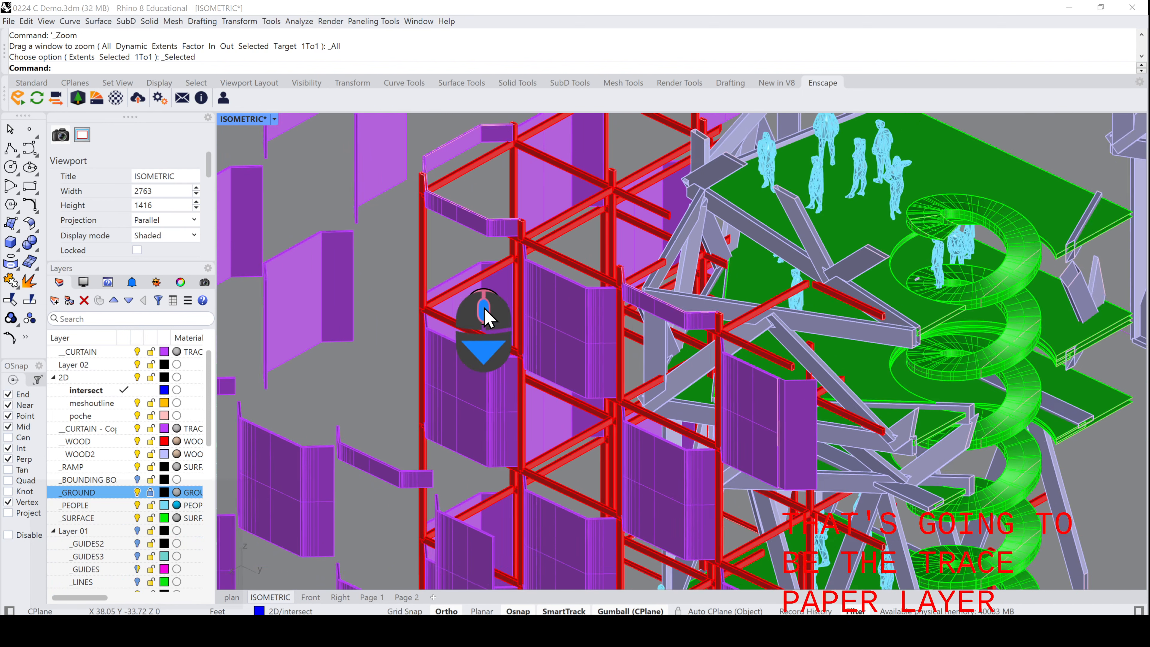
{"action": "scroll", "coordinate": [494, 326], "scroll_direction": "up", "scroll_amount": 7}
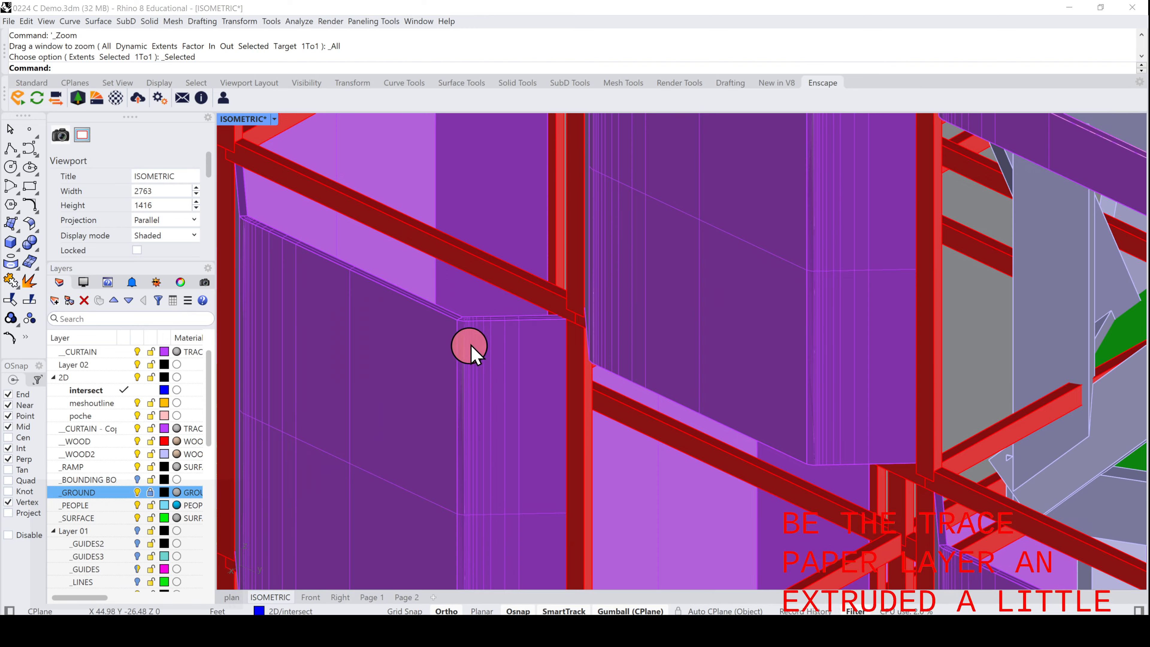
- Examine the lavender full-floor and multi-floor trusses and the green floor plates from several angles
{"action": "scroll", "coordinate": [471, 358], "scroll_direction": "down", "scroll_amount": 2}
{"action": "scroll", "coordinate": [464, 361], "scroll_direction": "down", "scroll_amount": 5}
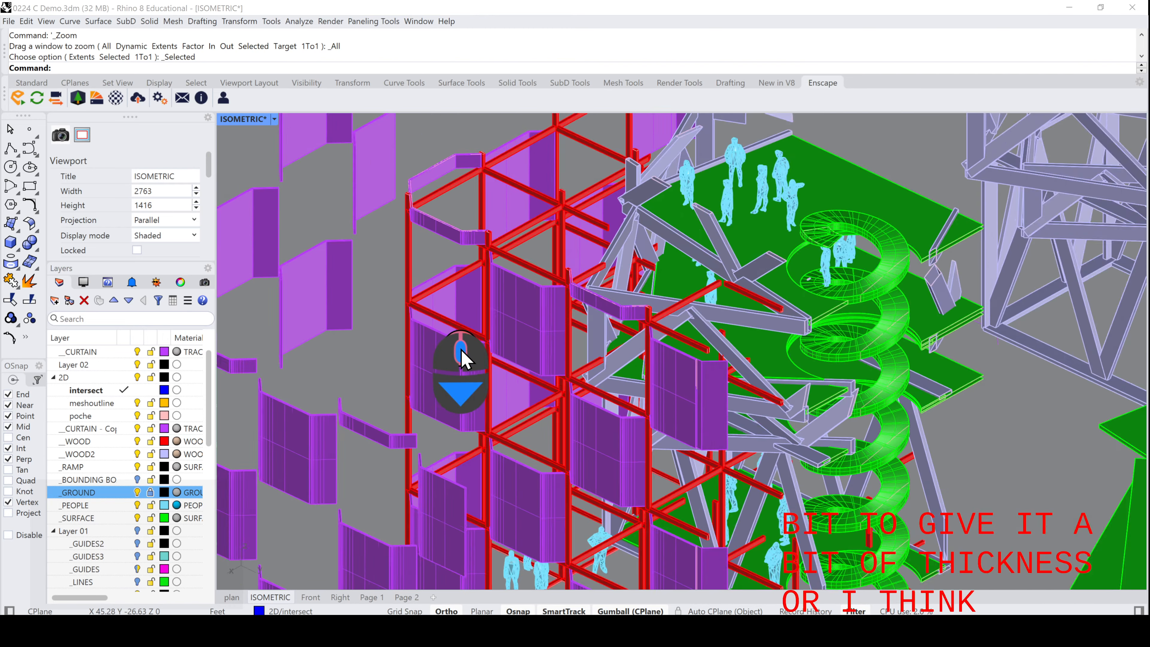
{"action": "right_click_drag", "start_coordinate": [809, 476], "coordinate": [719, 436]}
{"action": "scroll", "coordinate": [648, 443], "scroll_direction": "up", "scroll_amount": 5}
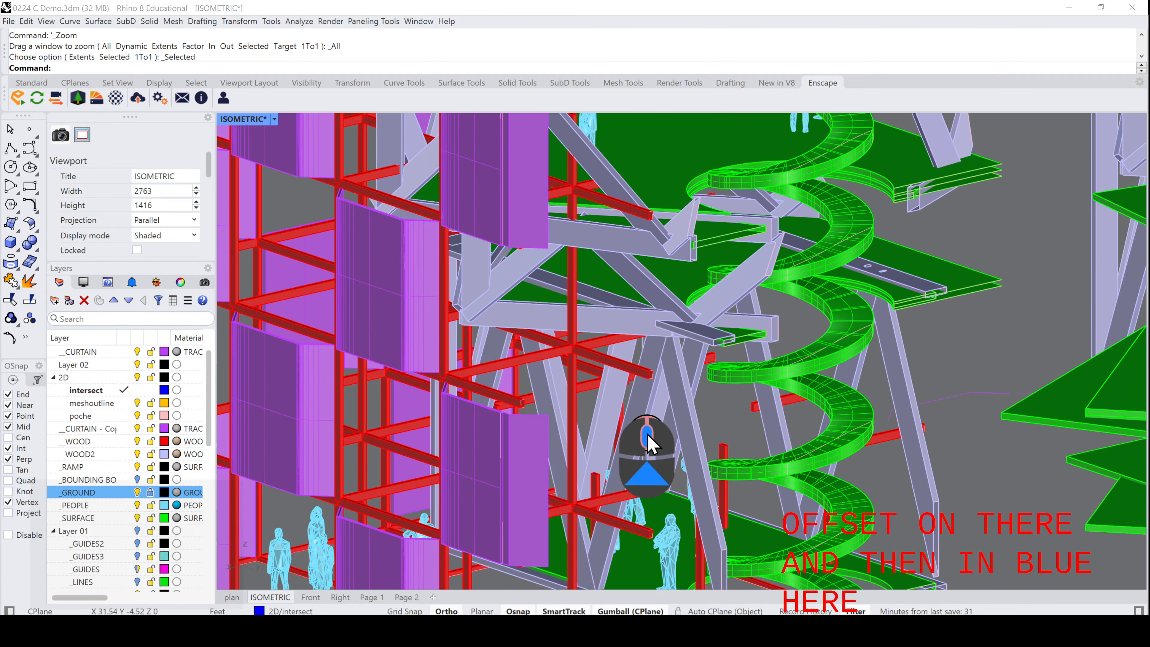
{"action": "scroll", "coordinate": [670, 385], "scroll_direction": "down", "scroll_amount": 5}
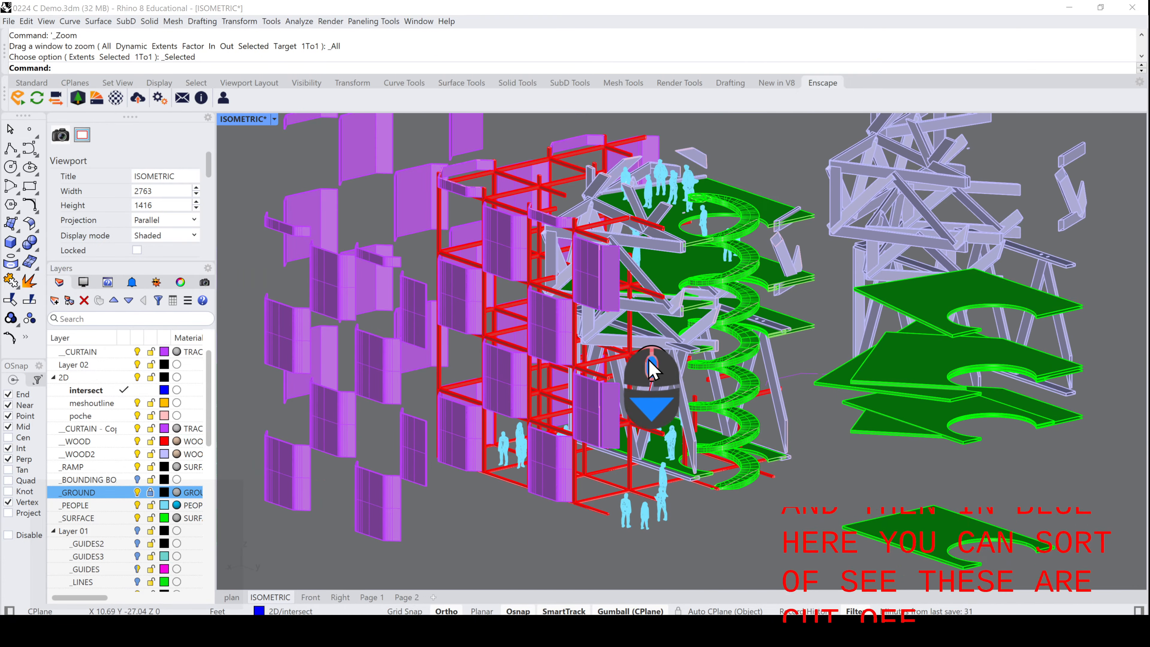
{"action": "right_click_drag", "start_coordinate": [655, 372], "coordinate": [709, 453]}
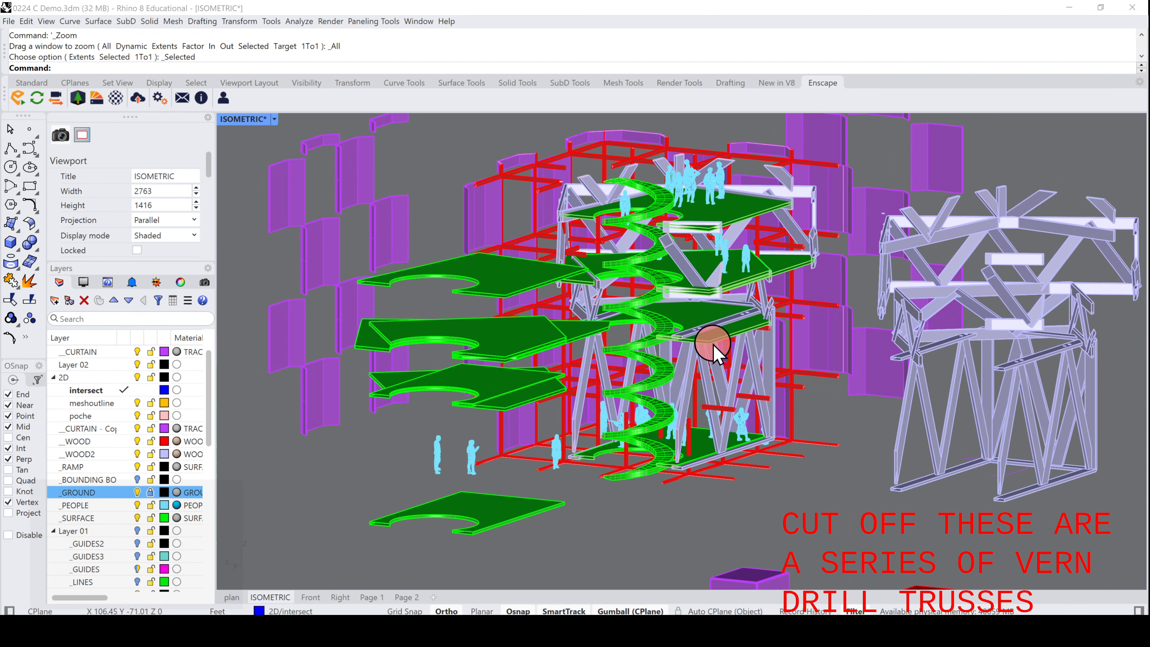
{"action": "right_click_drag", "start_coordinate": [704, 380], "coordinate": [701, 459]}
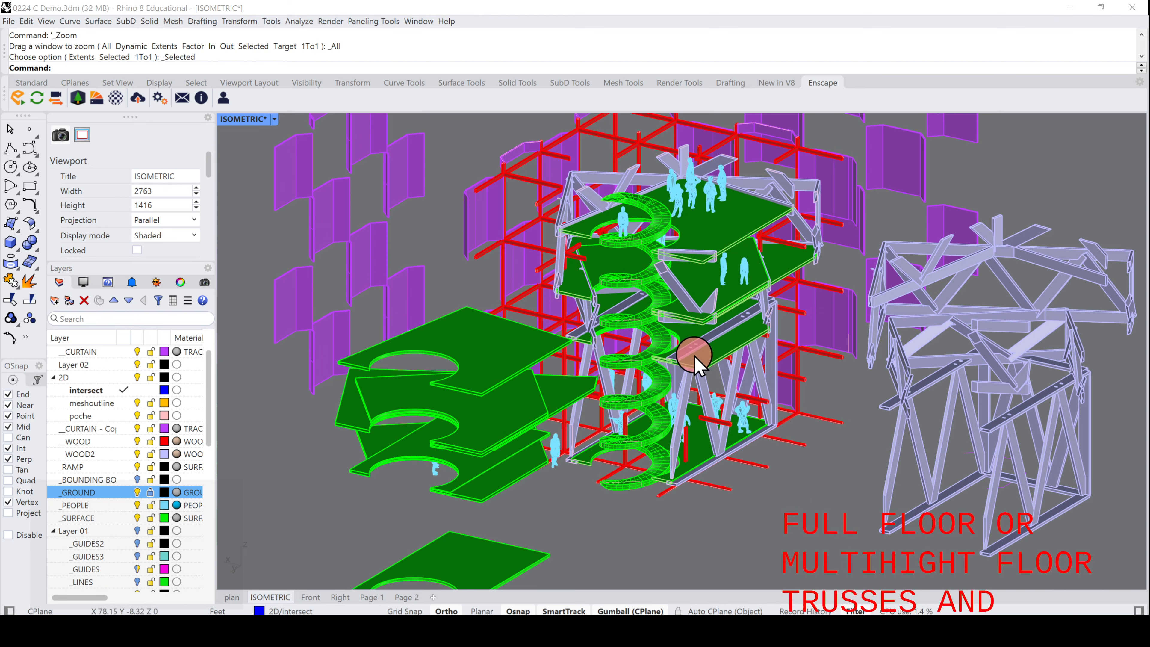
{"action": "right_click_drag", "start_coordinate": [700, 267], "coordinate": [708, 289]}
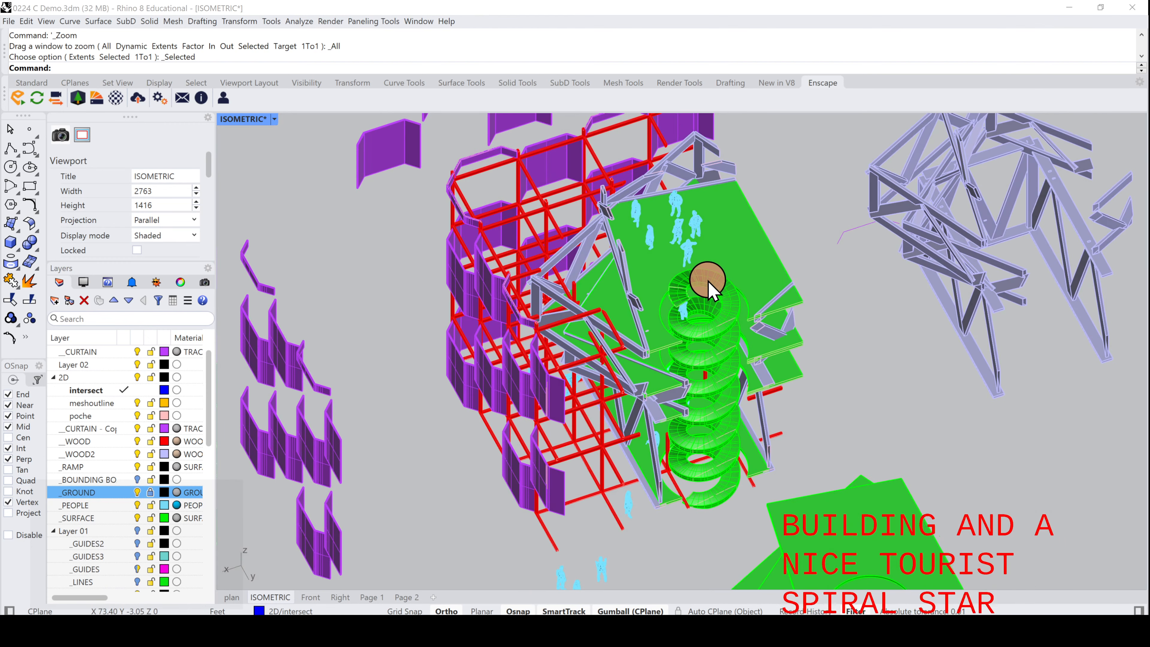
- Examine the green spiral ramp running through the floor plates up close and in the context of the building
{"action": "scroll", "coordinate": [707, 290], "scroll_direction": "up", "scroll_amount": 4}
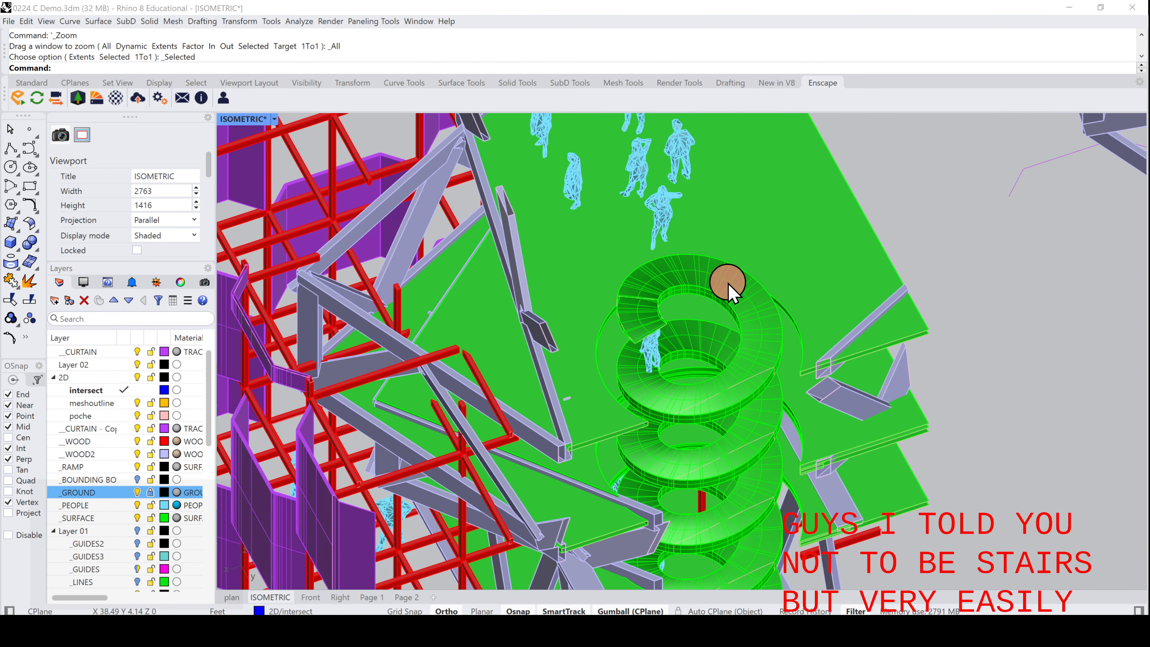
{"action": "scroll", "coordinate": [723, 294], "scroll_direction": "down", "scroll_amount": 3}
{"action": "type", "text": "h"}
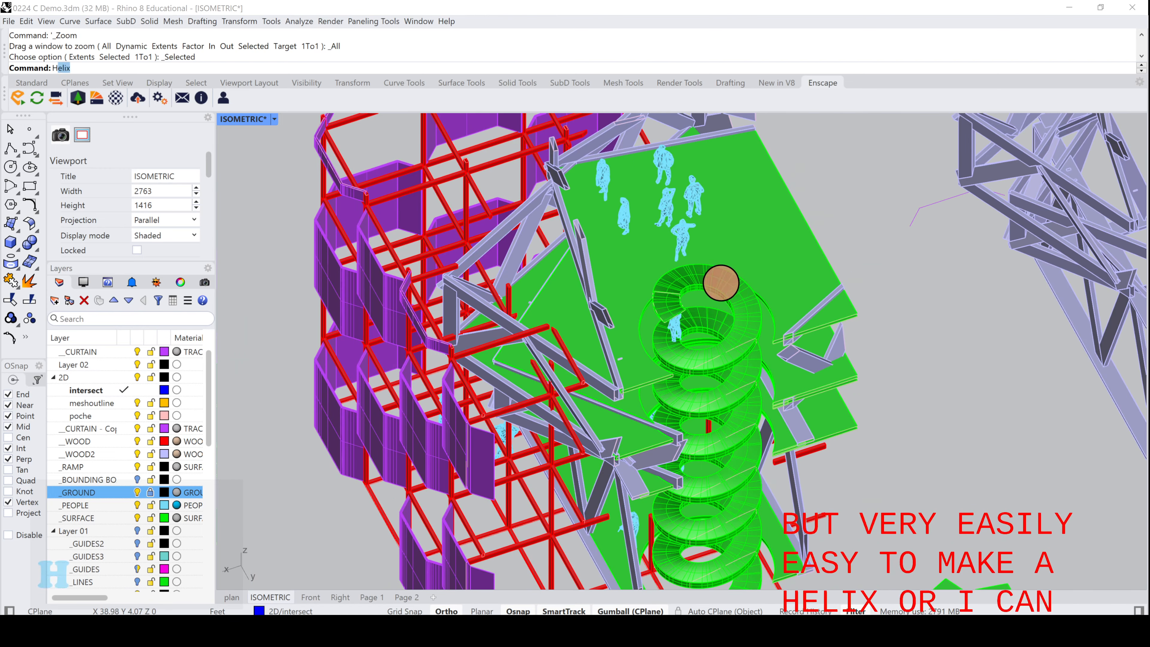
{"action": "key", "text": "Escape"}
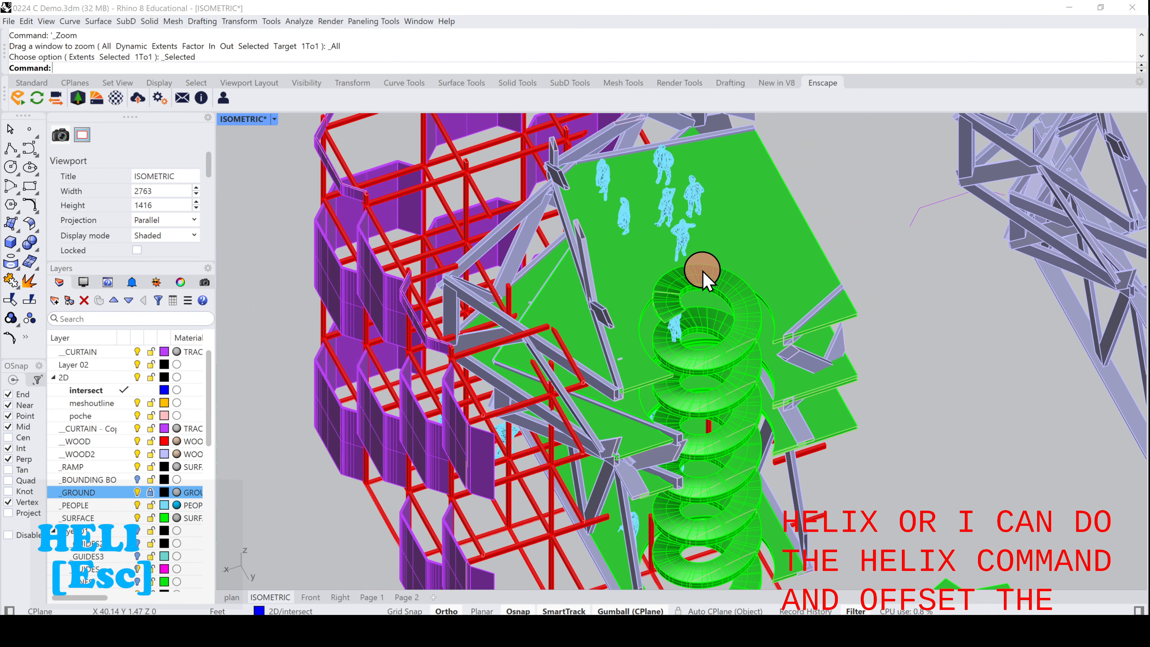
{"action": "scroll", "coordinate": [710, 282], "scroll_direction": "down", "scroll_amount": 3}
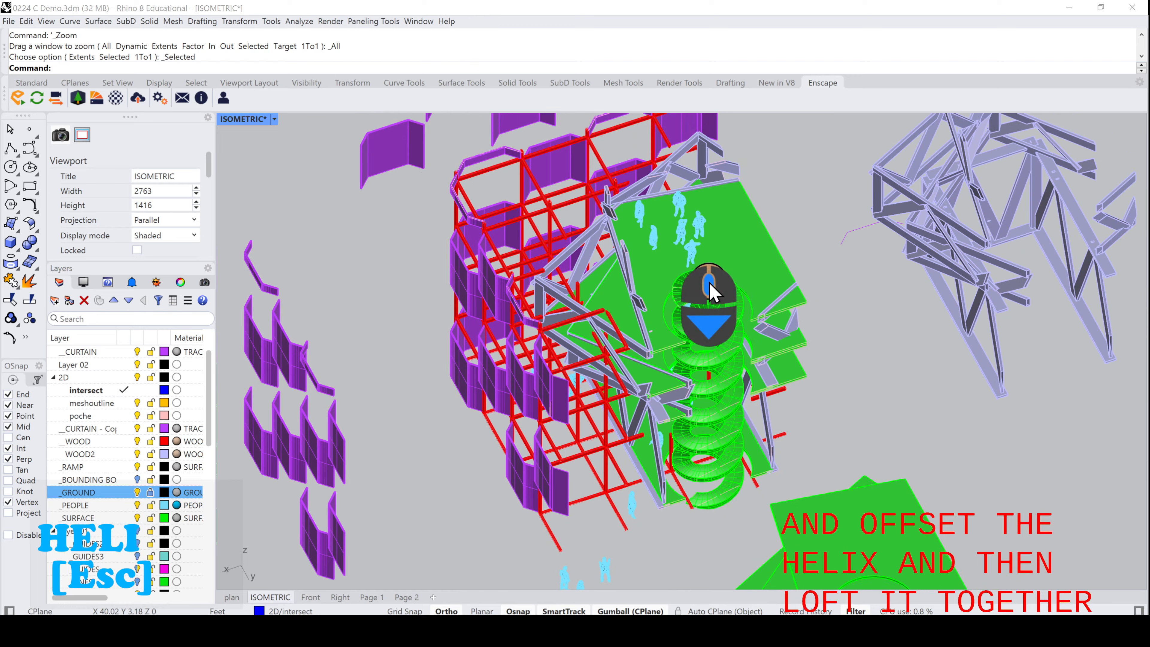
{"action": "right_click_drag", "start_coordinate": [862, 399], "coordinate": [829, 375]}
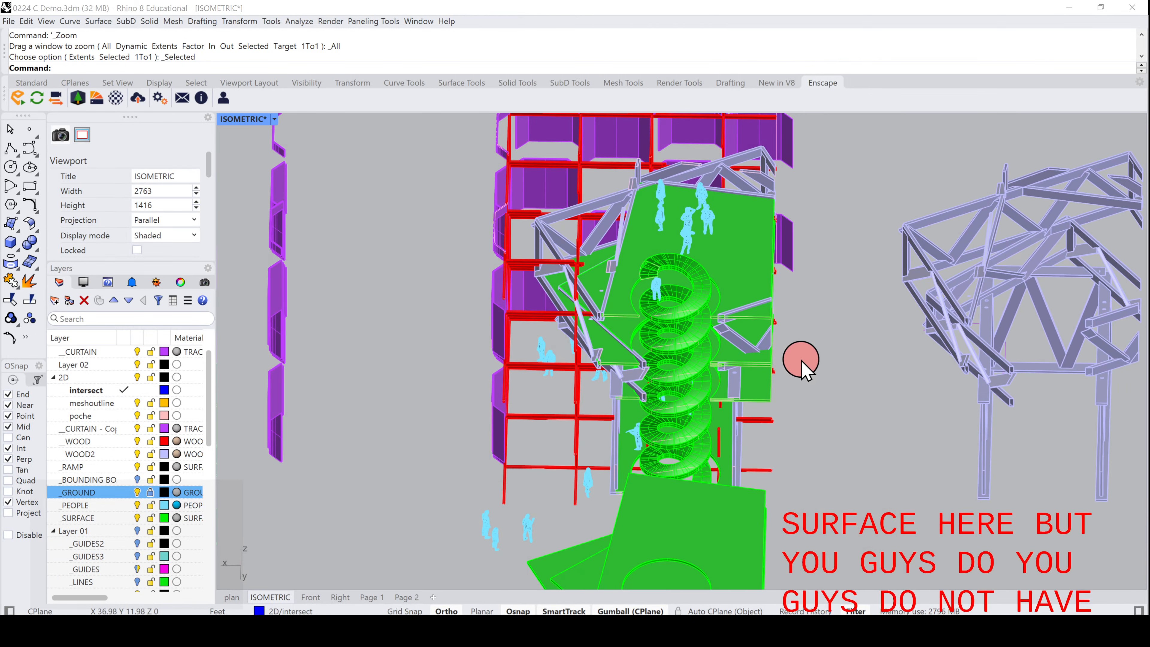
- Turn on the _BOUNDING BOX layer and select its box beside the building
{"action": "left_click", "coordinate": [134, 480], "text": "ctrl"}
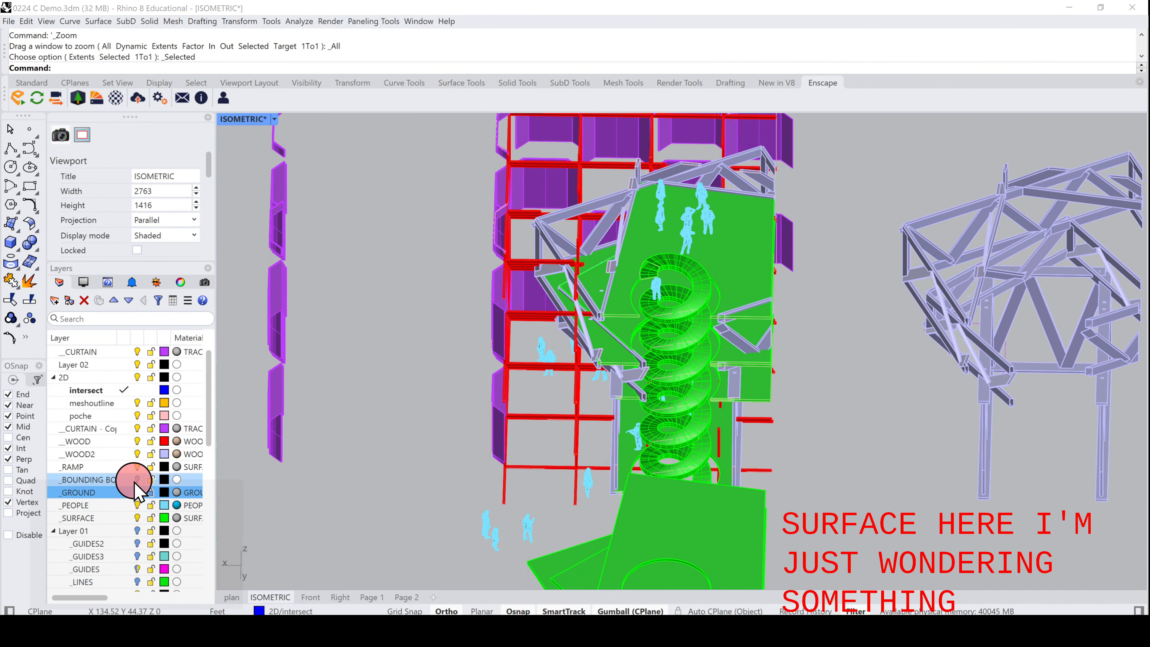
{"action": "left_click", "coordinate": [136, 479]}
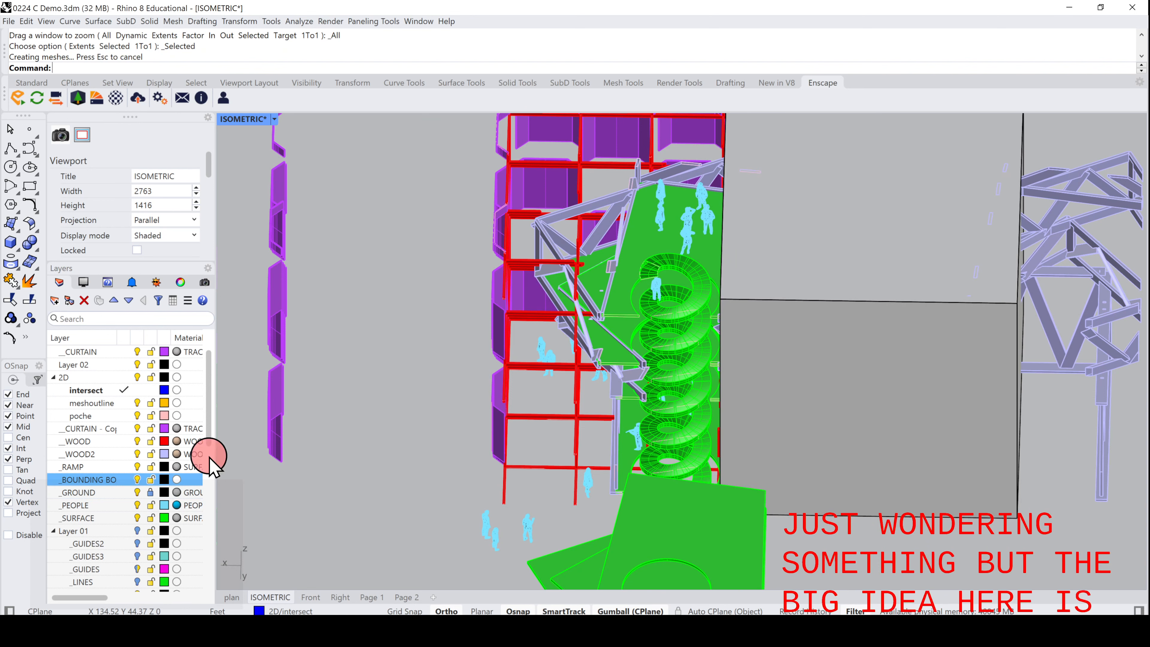
{"action": "scroll", "coordinate": [722, 372], "scroll_direction": "down", "scroll_amount": 3}
{"action": "left_click", "coordinate": [804, 367]}
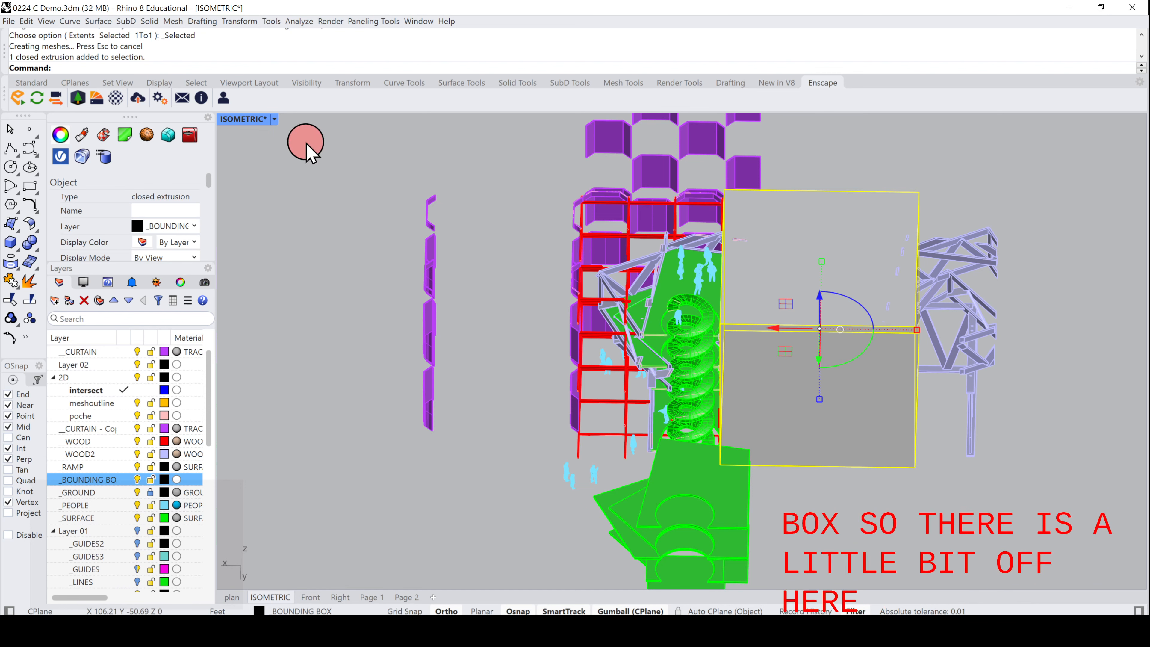
- Set the isometric viewport to Wireframe and move the selected bounding box over the red structural grid
{"action": "left_click", "coordinate": [238, 118]}
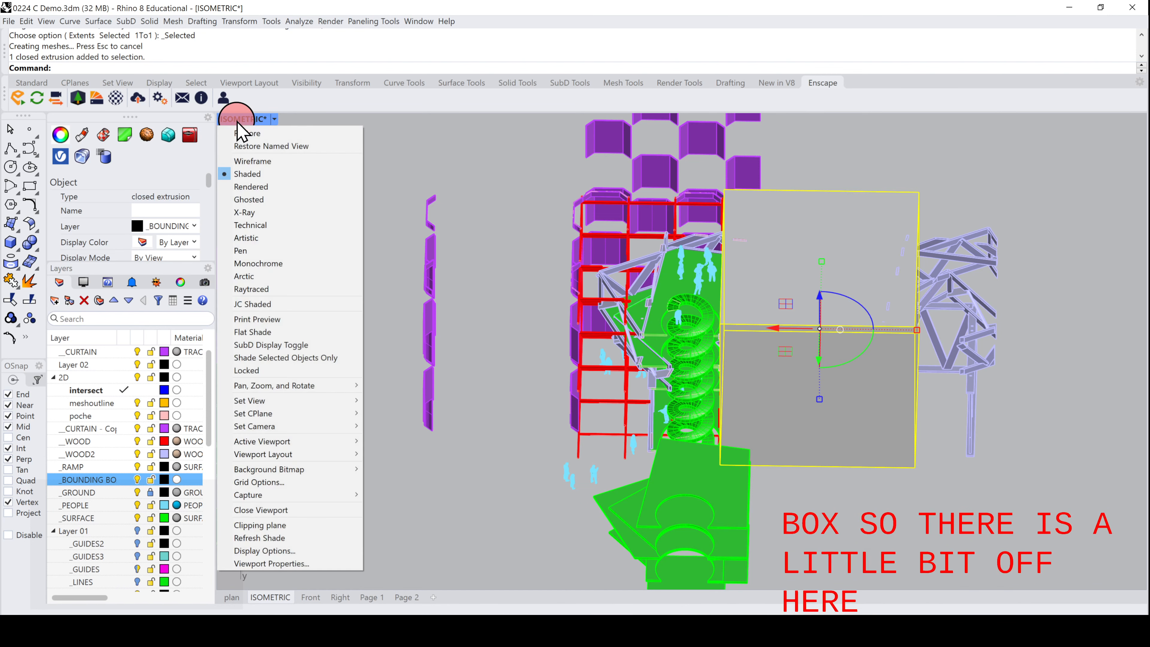
{"action": "left_click", "coordinate": [252, 160]}
{"action": "right_click_drag", "start_coordinate": [770, 326], "coordinate": [946, 378]}
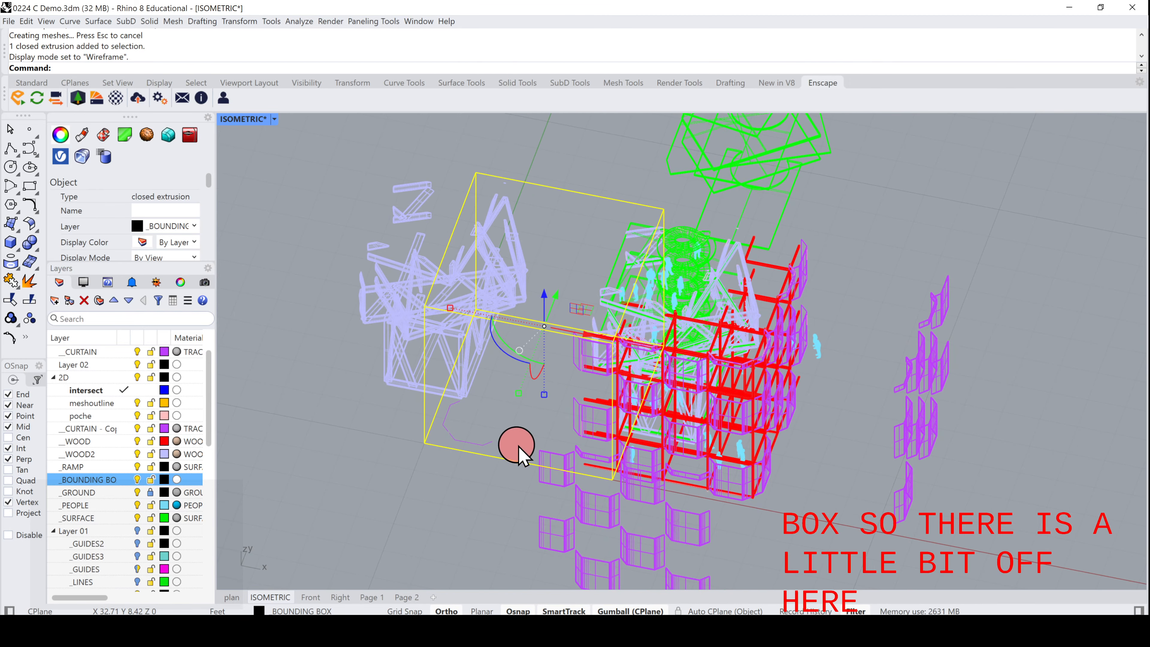
{"action": "scroll", "coordinate": [516, 449], "scroll_direction": "up", "scroll_amount": 4}
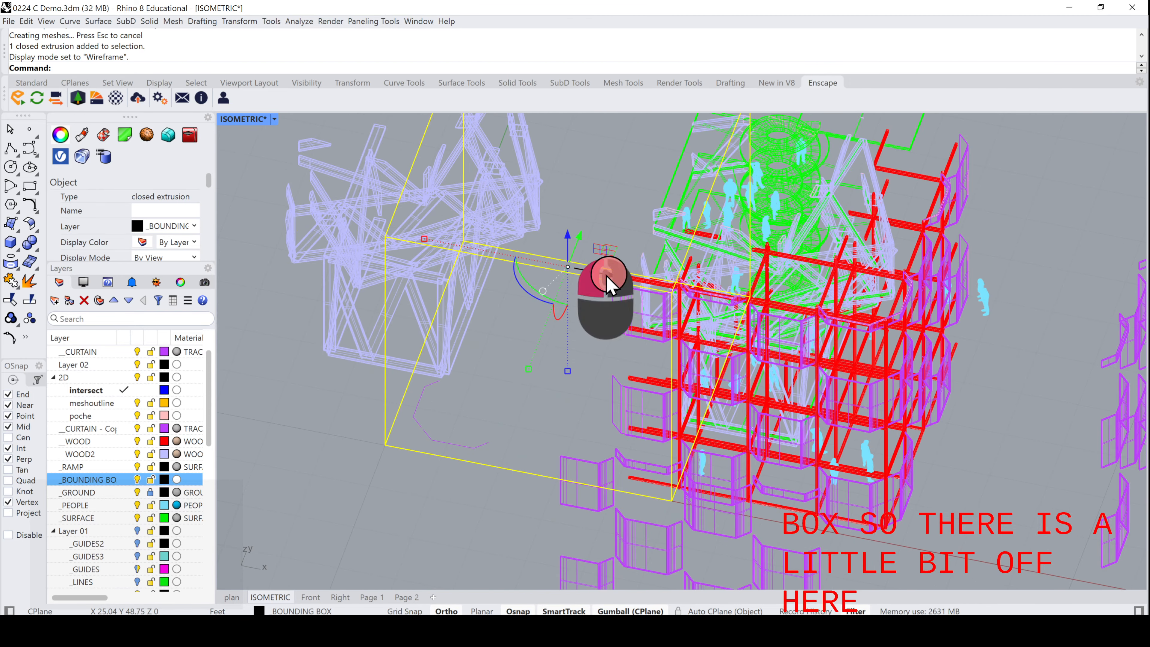
{"action": "left_click_drag", "start_coordinate": [608, 283], "coordinate": [834, 330]}
- Switch to the four-viewport layout and nudge the bounding box in plan to line up with the building's trimmed edges
{"action": "double_click", "coordinate": [240, 124]}
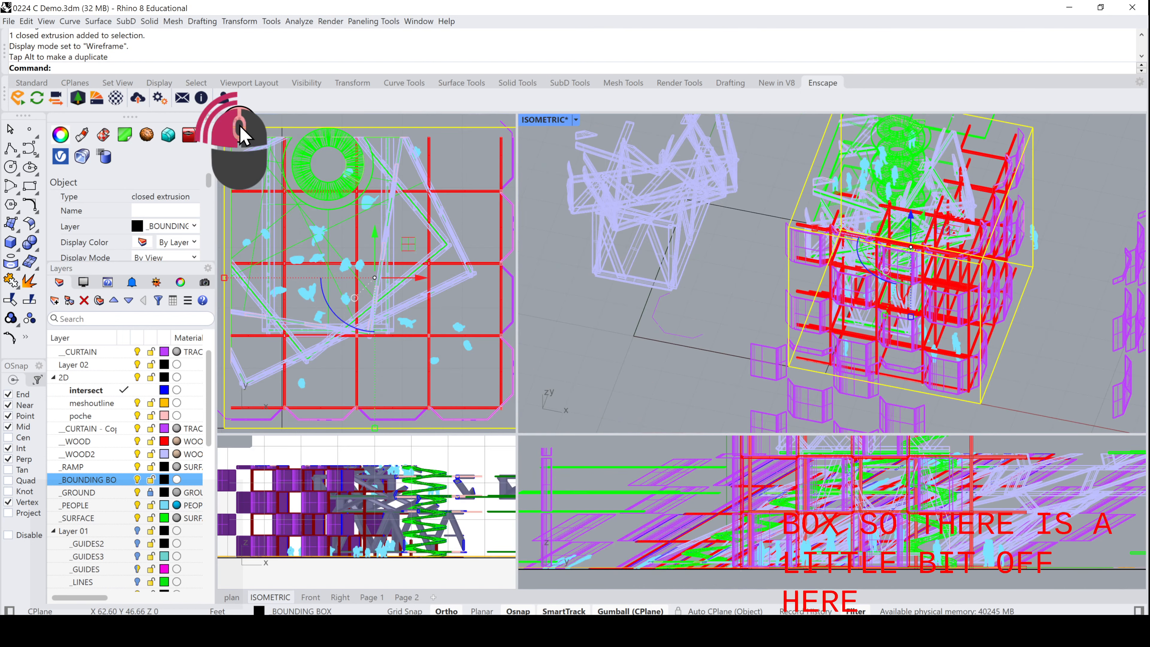
{"action": "scroll", "coordinate": [383, 221], "scroll_direction": "down", "scroll_amount": 6}
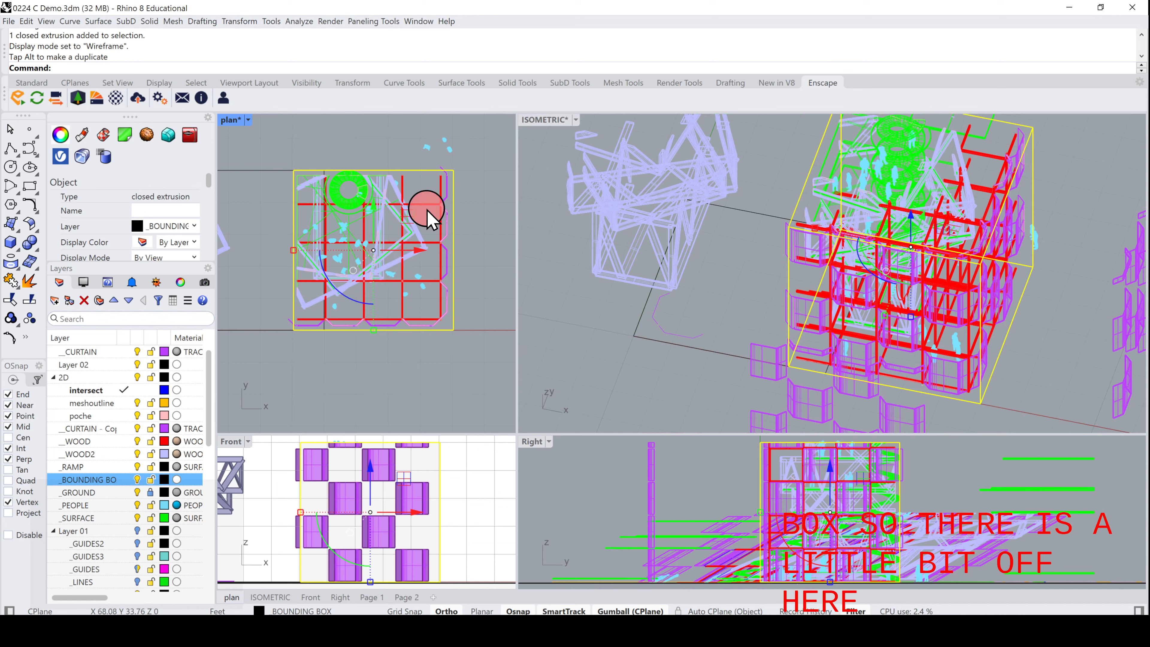
{"action": "scroll", "coordinate": [307, 265], "scroll_direction": "up", "scroll_amount": 2}
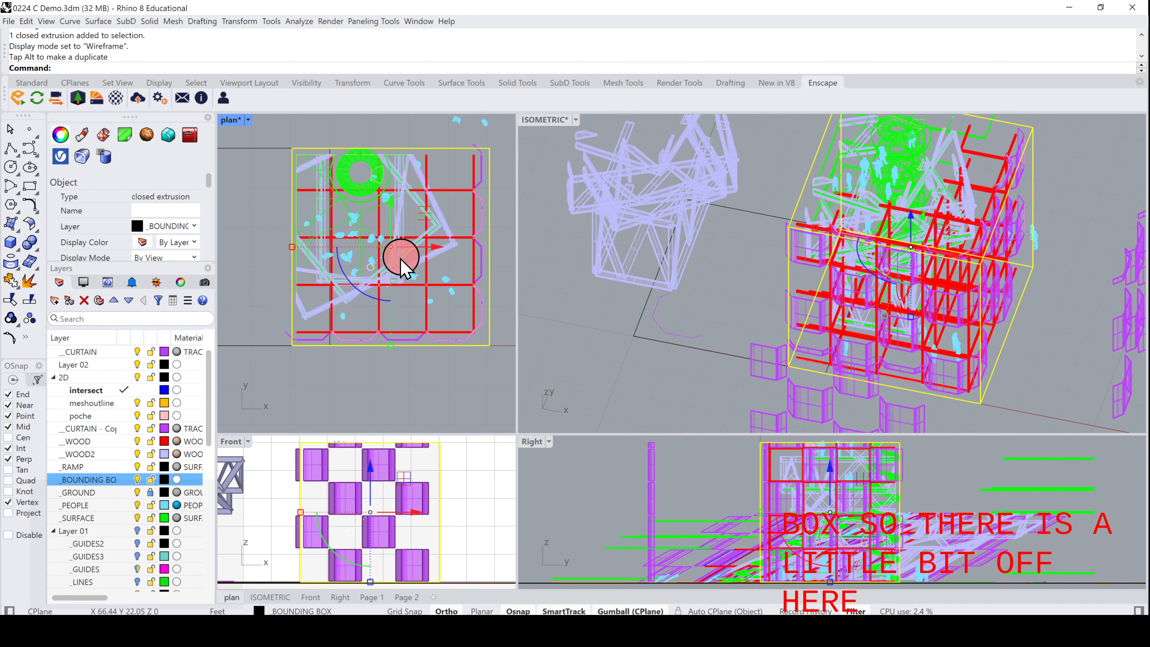
{"action": "left_click_drag", "start_coordinate": [432, 256], "coordinate": [437, 254]}
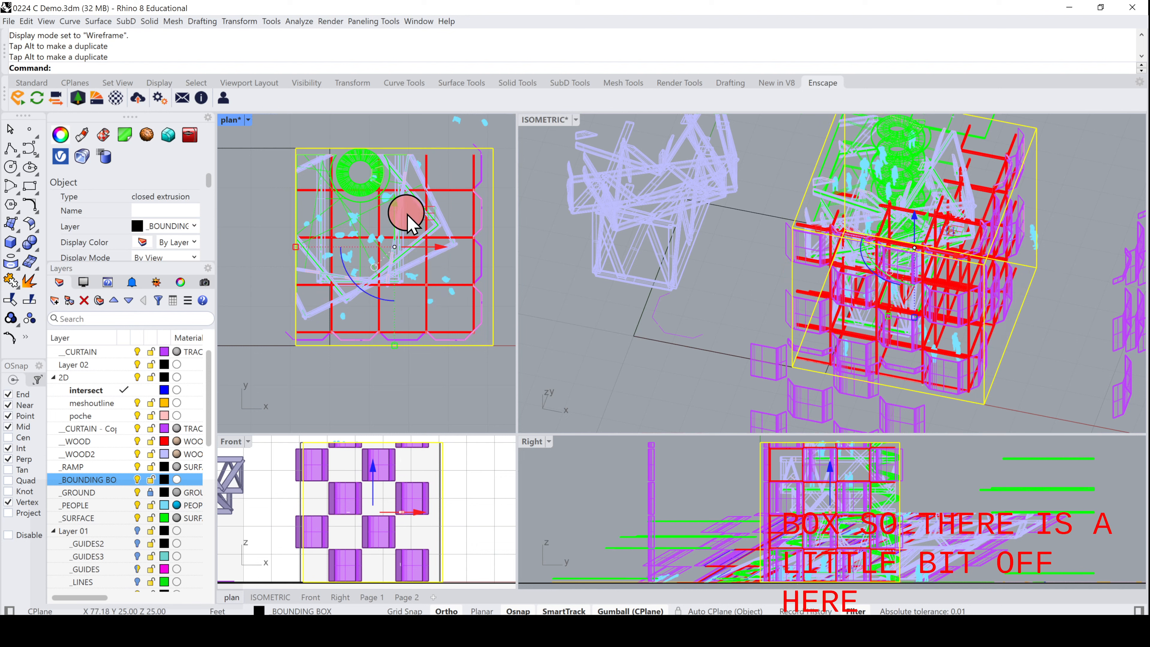
{"action": "left_click", "coordinate": [395, 212]}
{"action": "left_click_drag", "start_coordinate": [396, 216], "coordinate": [395, 213]}
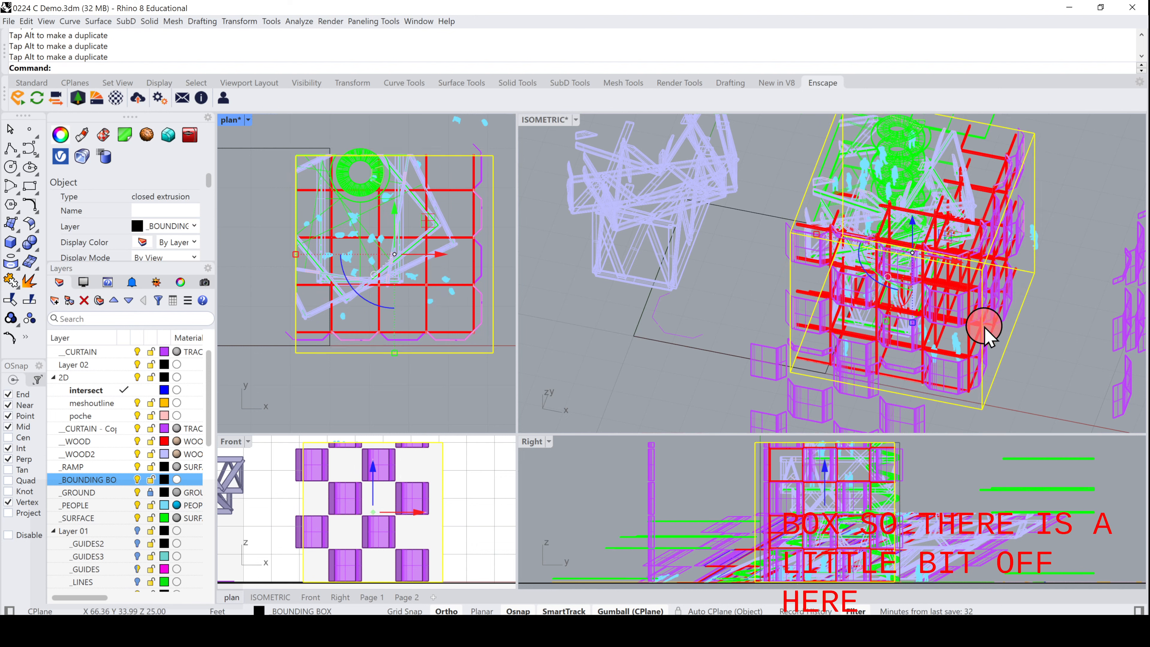
- Deselect the bounding box and compare its outline with the structural grid and curtain panels in plan
{"action": "left_click", "coordinate": [1024, 338]}
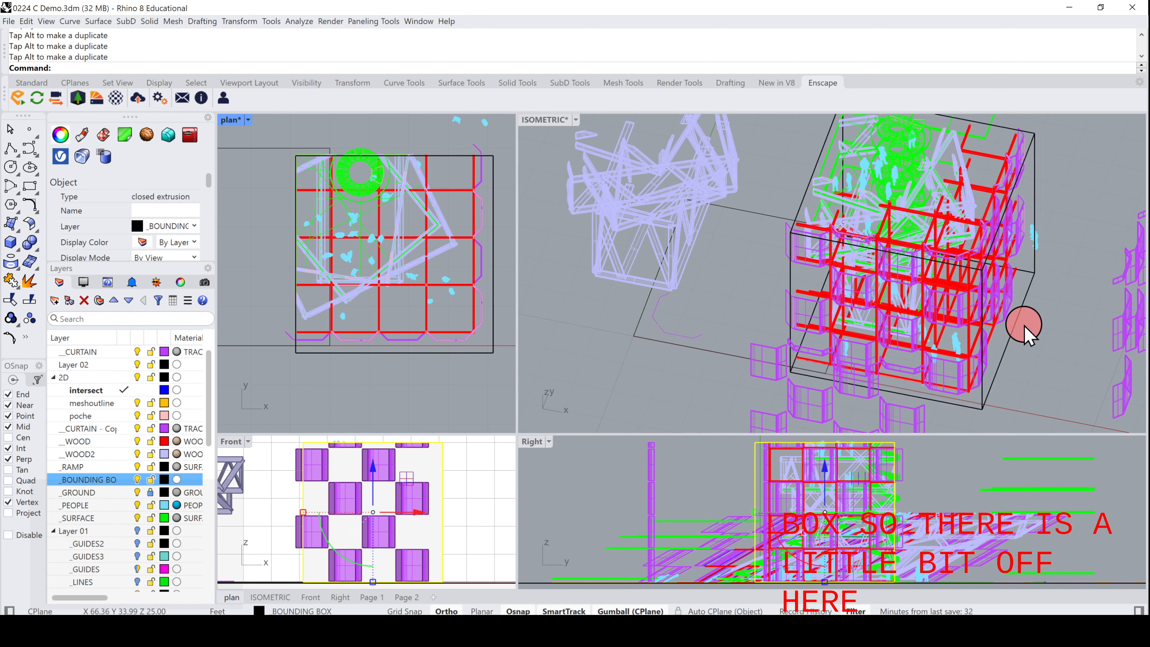
{"action": "right_click_drag", "start_coordinate": [1025, 330], "coordinate": [548, 186]}
{"action": "left_click", "coordinate": [412, 180]}
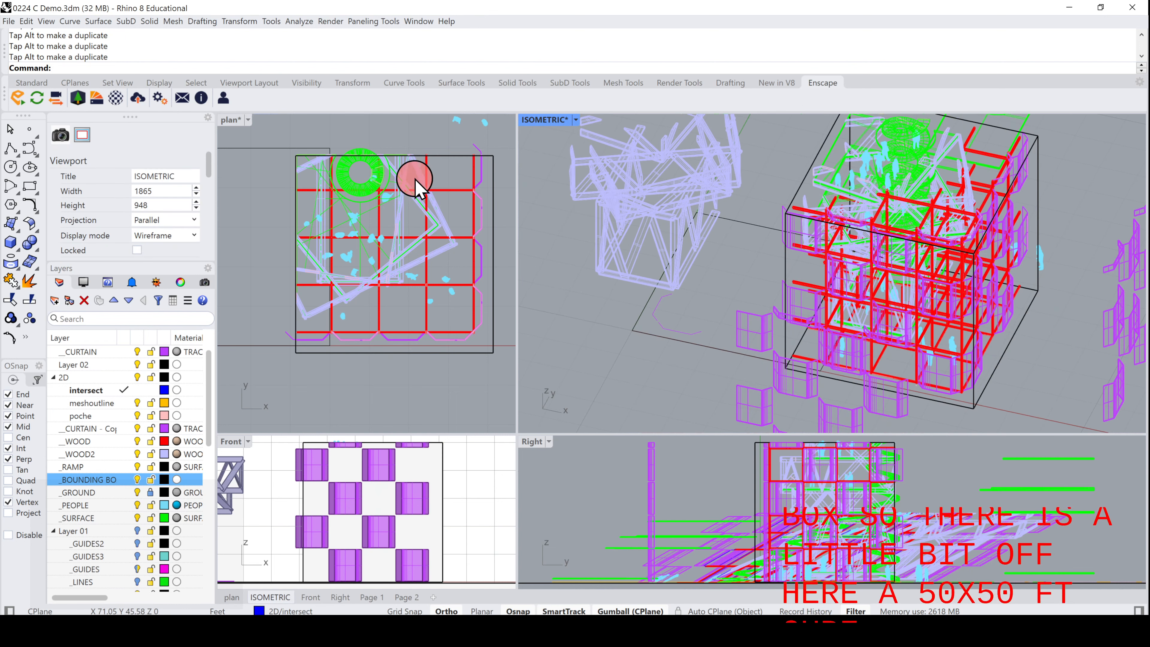
{"action": "scroll", "coordinate": [428, 199], "scroll_direction": "up", "scroll_amount": 2}
{"action": "left_click", "coordinate": [495, 240]}
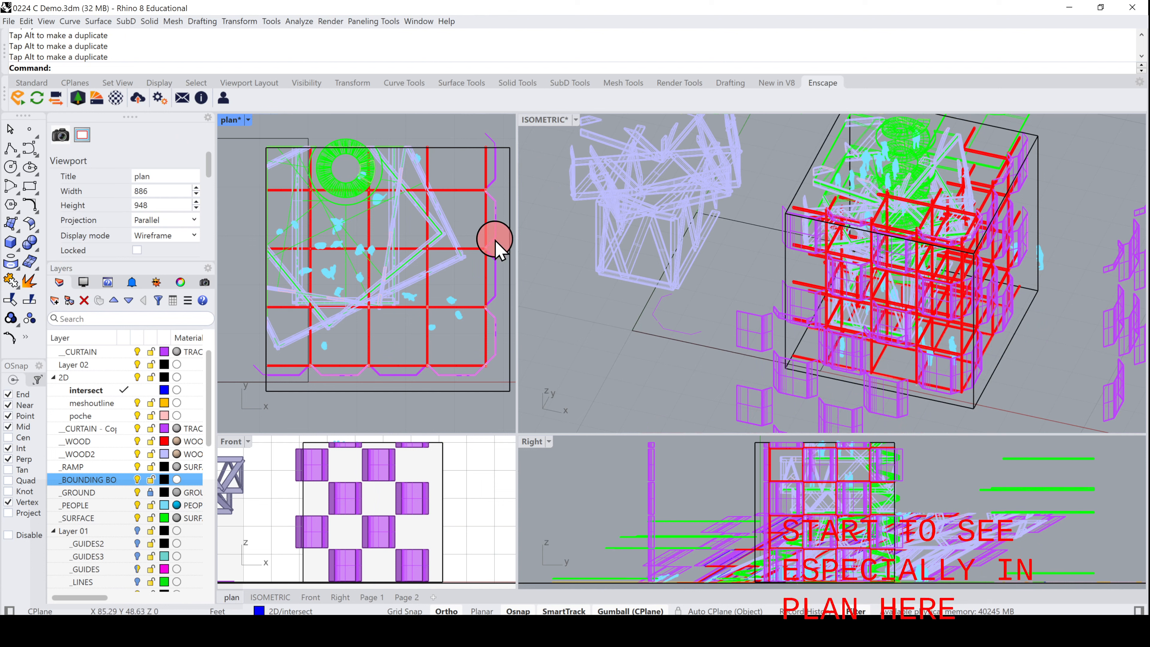
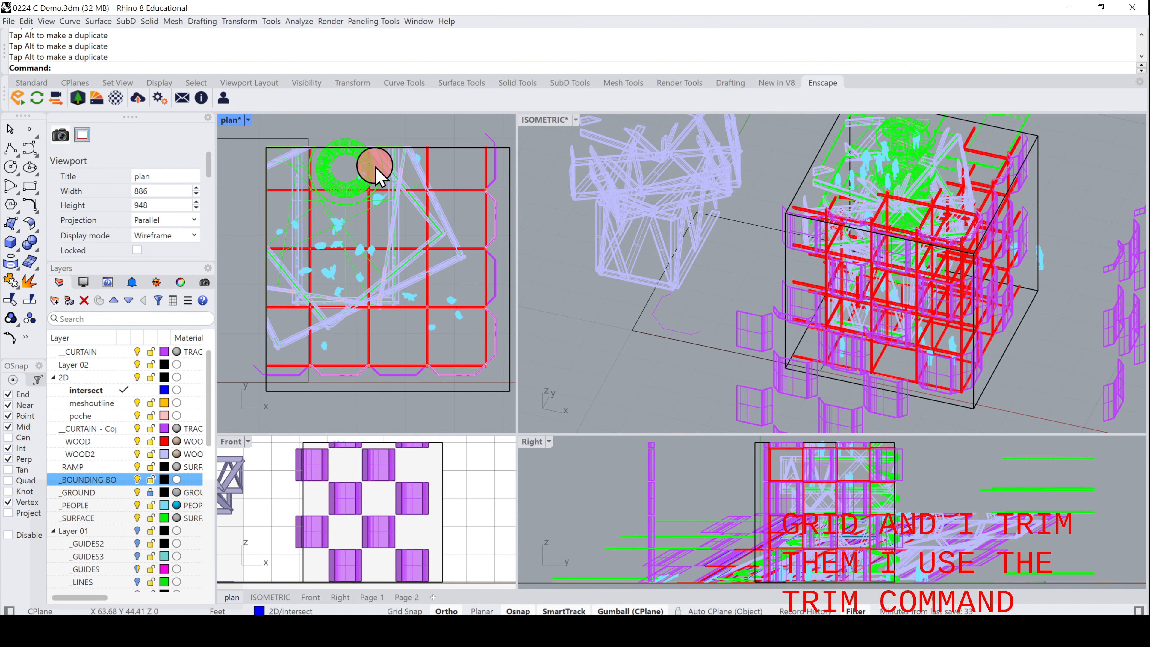
- Set the isometric viewport to Shaded and examine where the building elements meet the bounding box's top and side faces
{"action": "left_click", "coordinate": [548, 120]}
{"action": "left_click", "coordinate": [571, 170]}
{"action": "scroll", "coordinate": [744, 336], "scroll_direction": "down", "scroll_amount": 2}
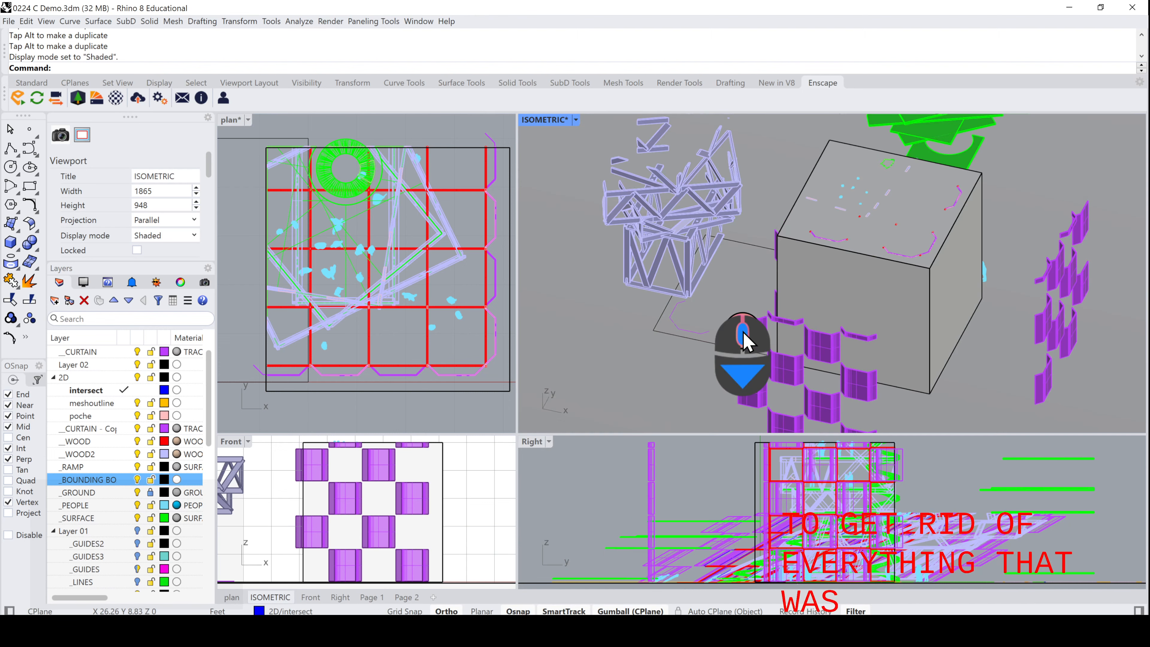
{"action": "right_click_drag", "start_coordinate": [809, 317], "coordinate": [684, 271]}
{"action": "left_click", "coordinate": [546, 120]}
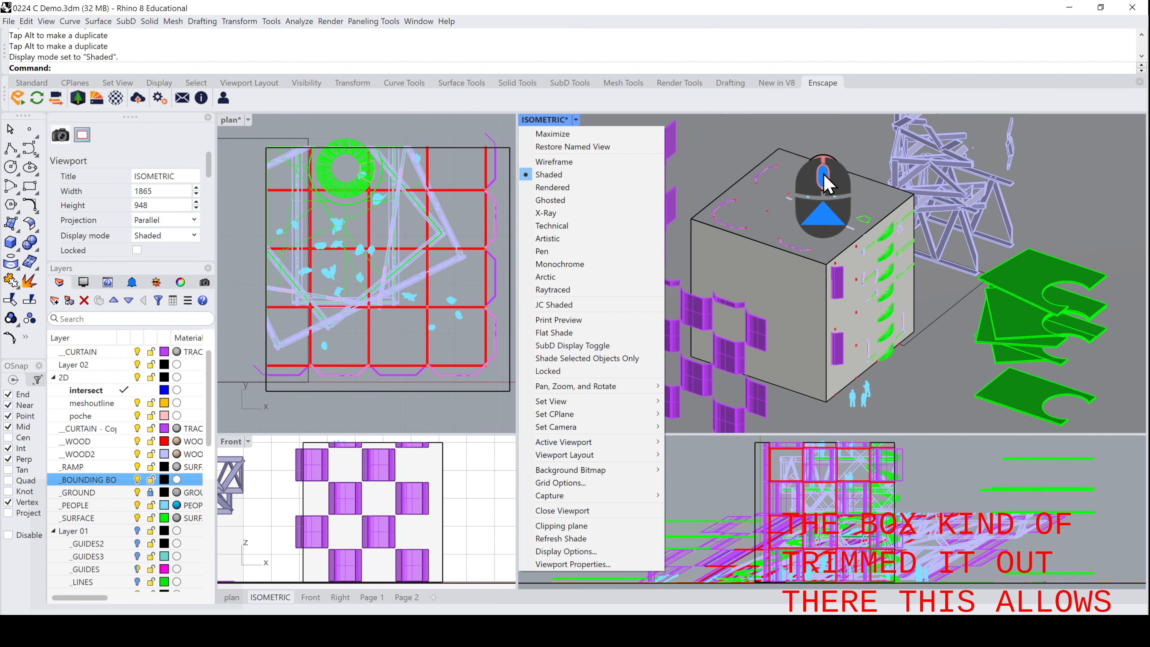
{"action": "scroll", "coordinate": [828, 177], "scroll_direction": "up", "scroll_amount": 5}
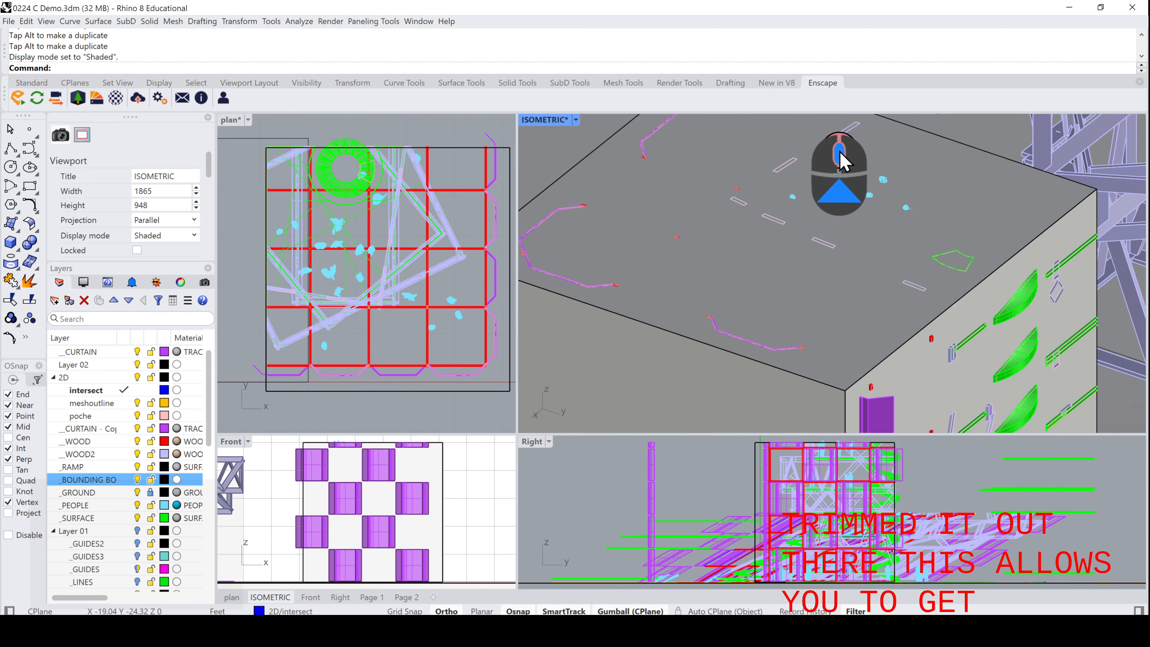
{"action": "left_click", "coordinate": [758, 179]}
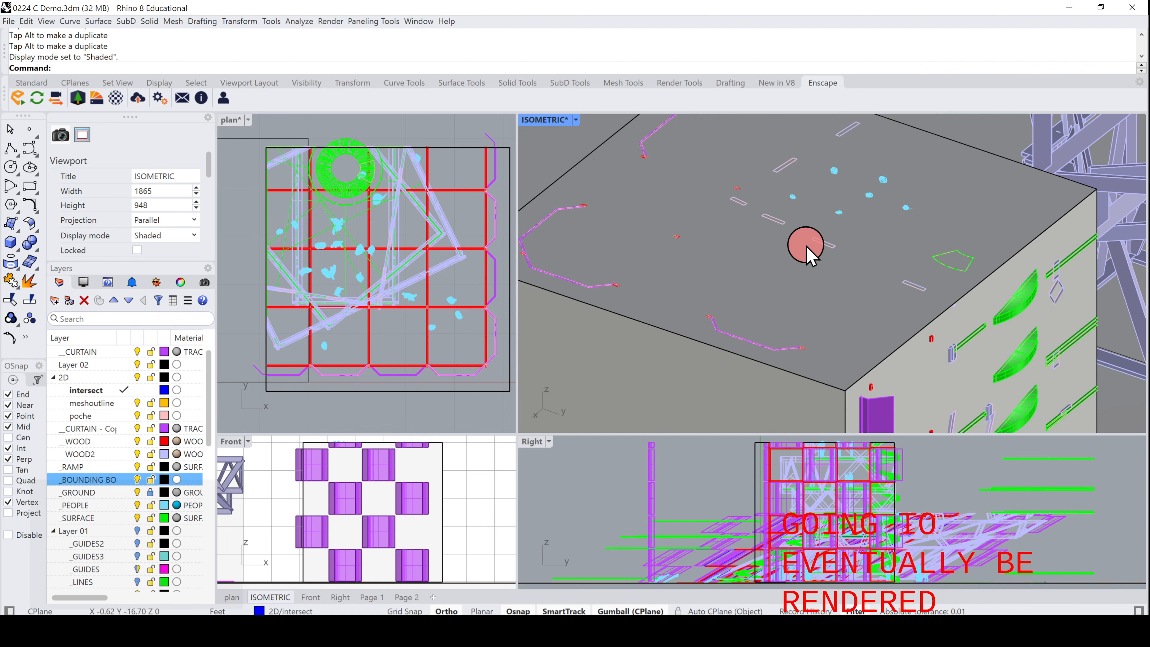
{"action": "scroll", "coordinate": [809, 258], "scroll_direction": "down", "scroll_amount": 5}
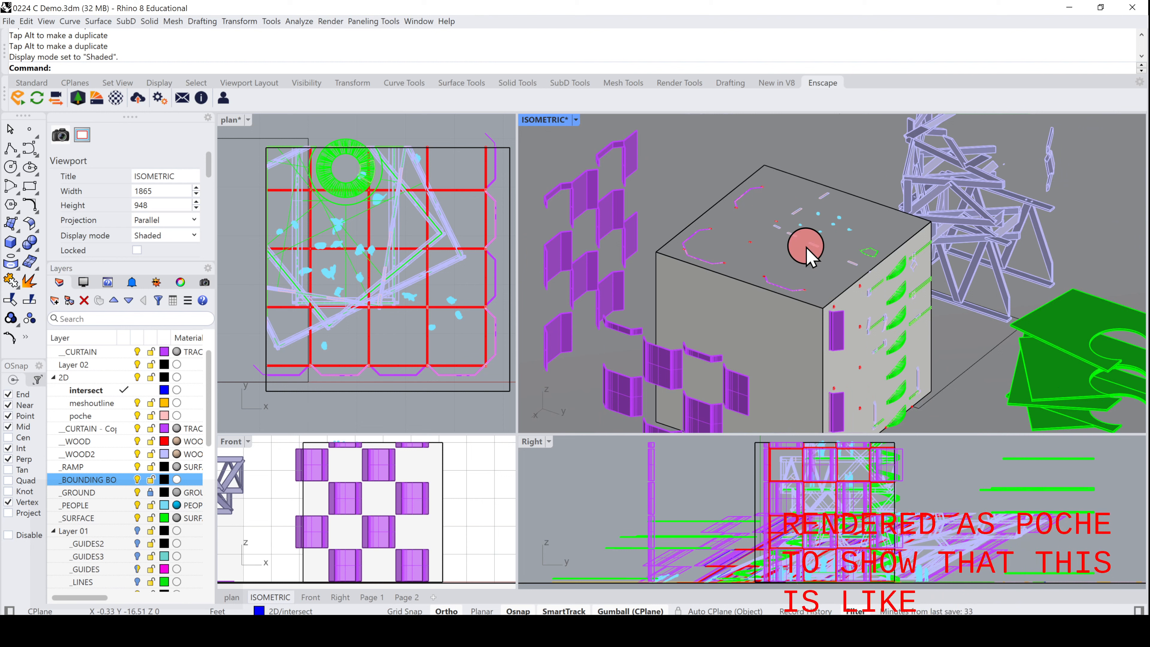
{"action": "scroll", "coordinate": [752, 256], "scroll_direction": "down", "scroll_amount": 3}
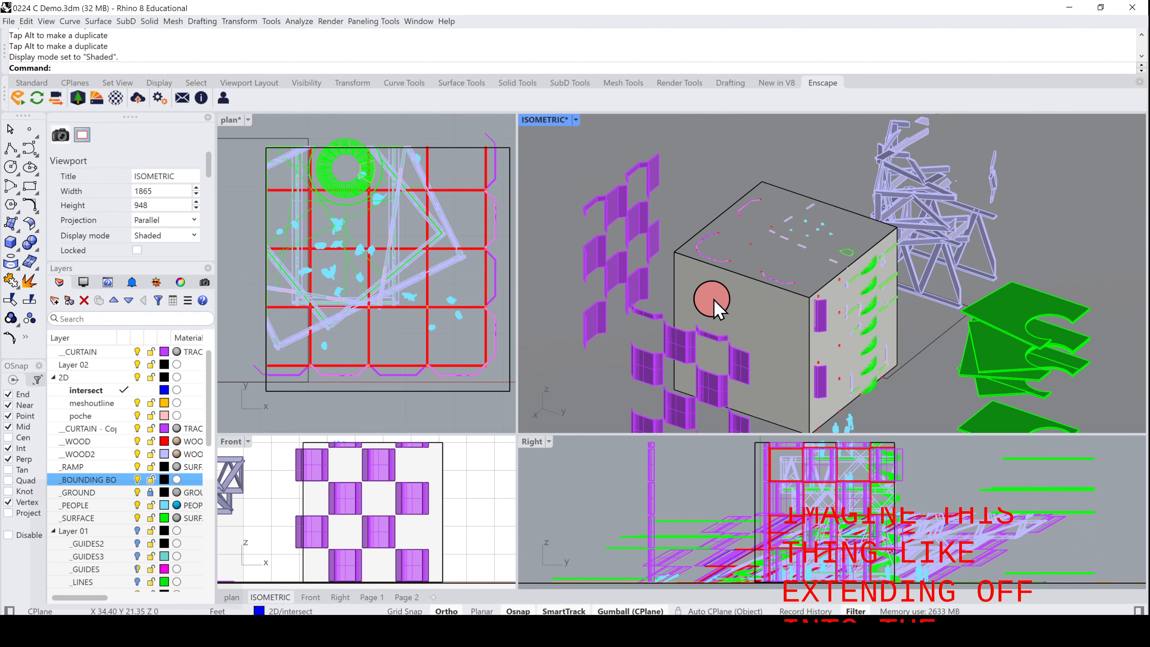
- Hide the _BOUNDING BOX layer and review the trimmed building in the isometric viewport
{"action": "left_click", "coordinate": [137, 479]}
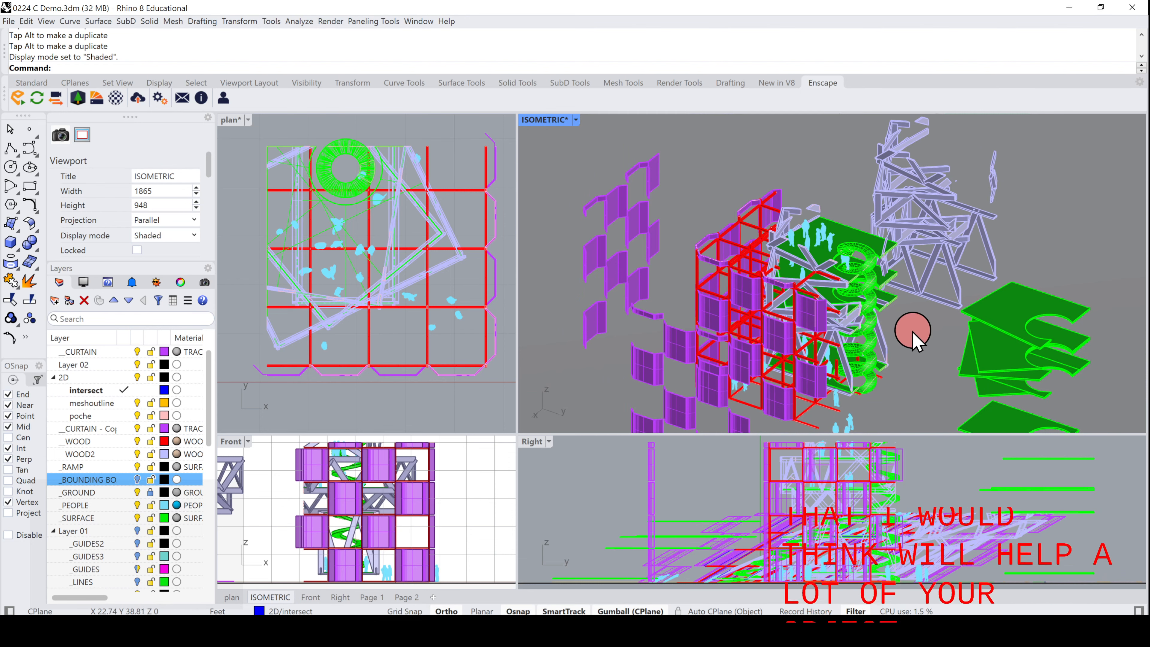
{"action": "right_click_drag", "start_coordinate": [912, 335], "coordinate": [761, 190]}
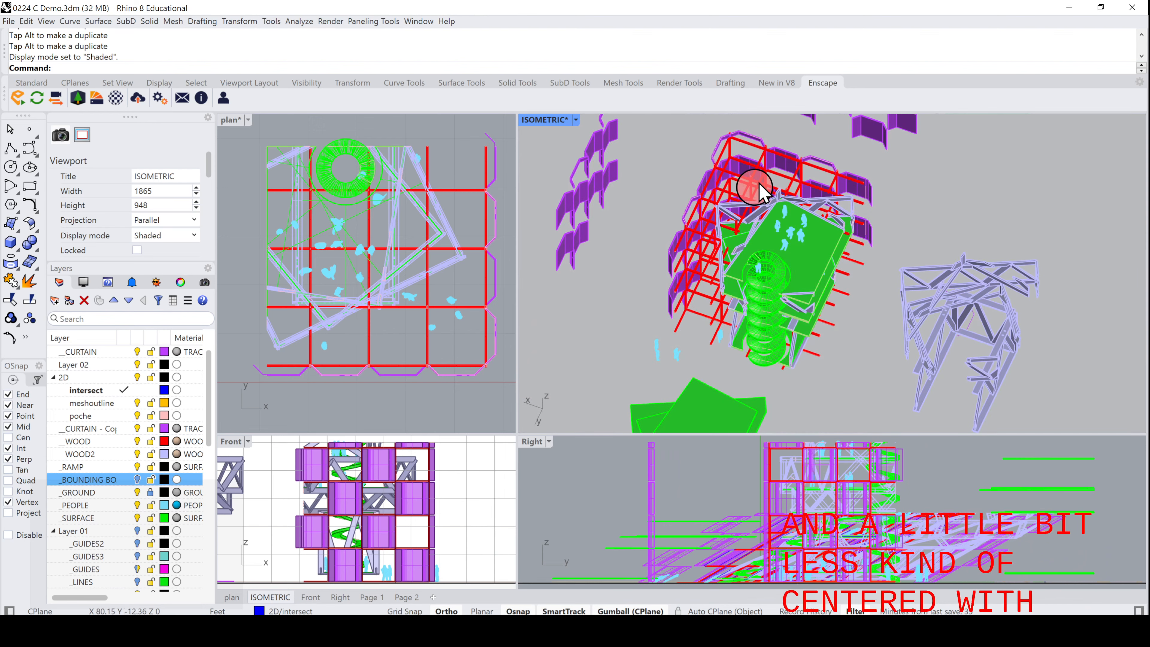
{"action": "scroll", "coordinate": [856, 334], "scroll_direction": "up", "scroll_amount": 4}
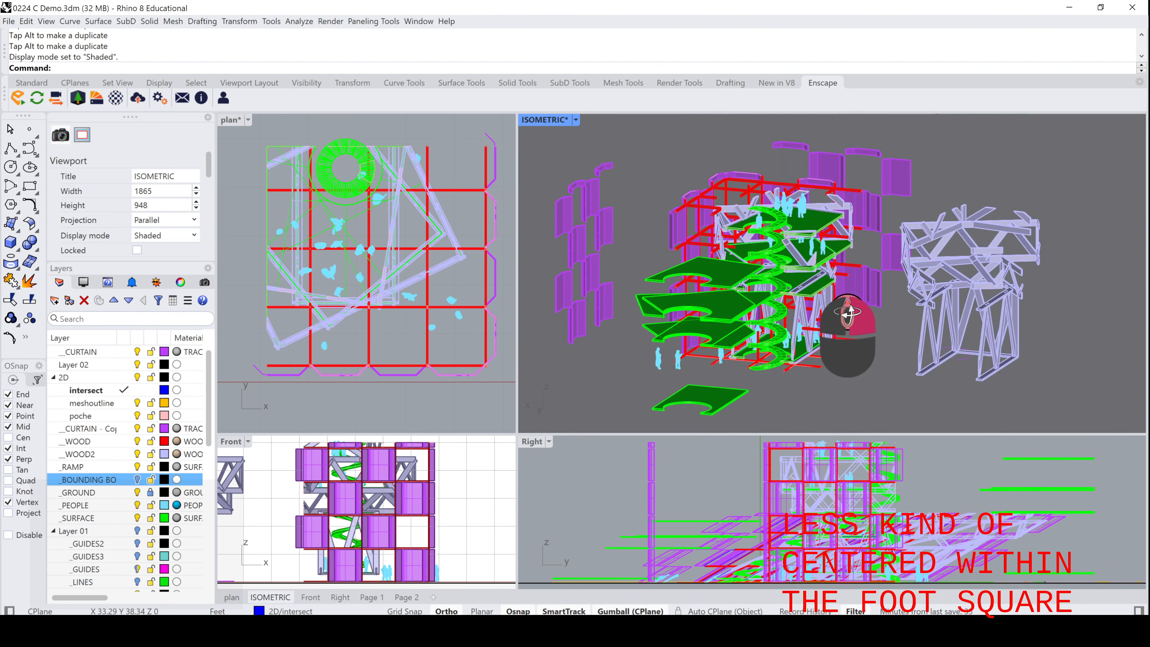
- Examine the thin red grid, the thick box trusses and the green floor plates they separate in the isometric viewport
{"action": "scroll", "coordinate": [1012, 266], "scroll_direction": "up", "scroll_amount": 3}
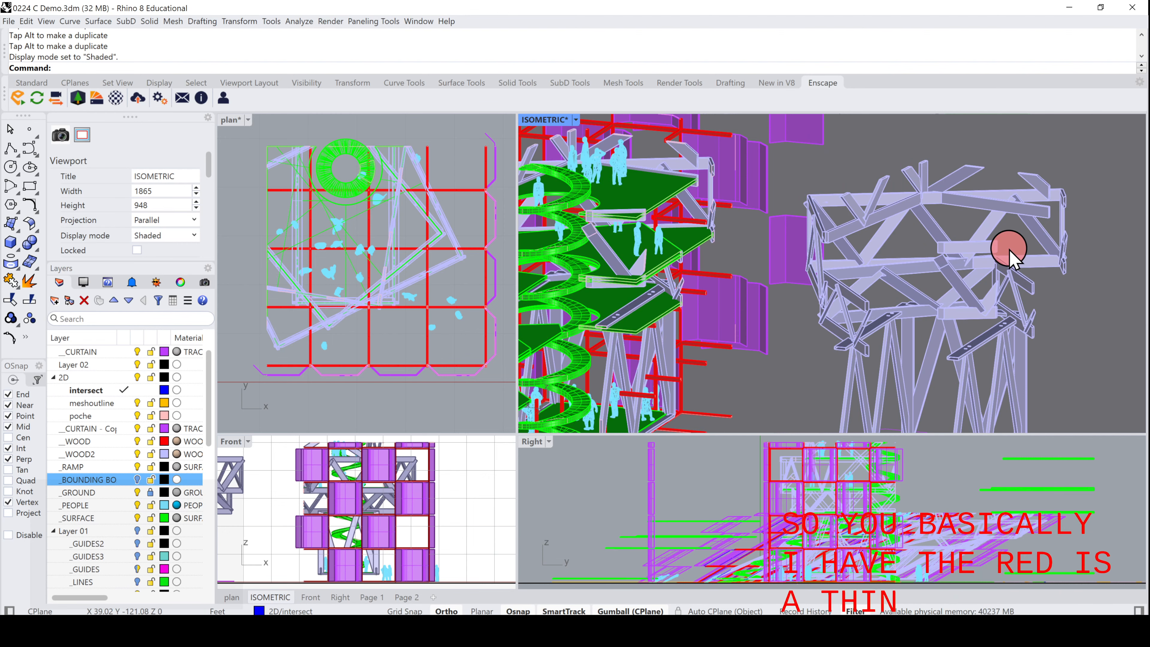
{"action": "scroll", "coordinate": [1009, 253], "scroll_direction": "down", "scroll_amount": 5}
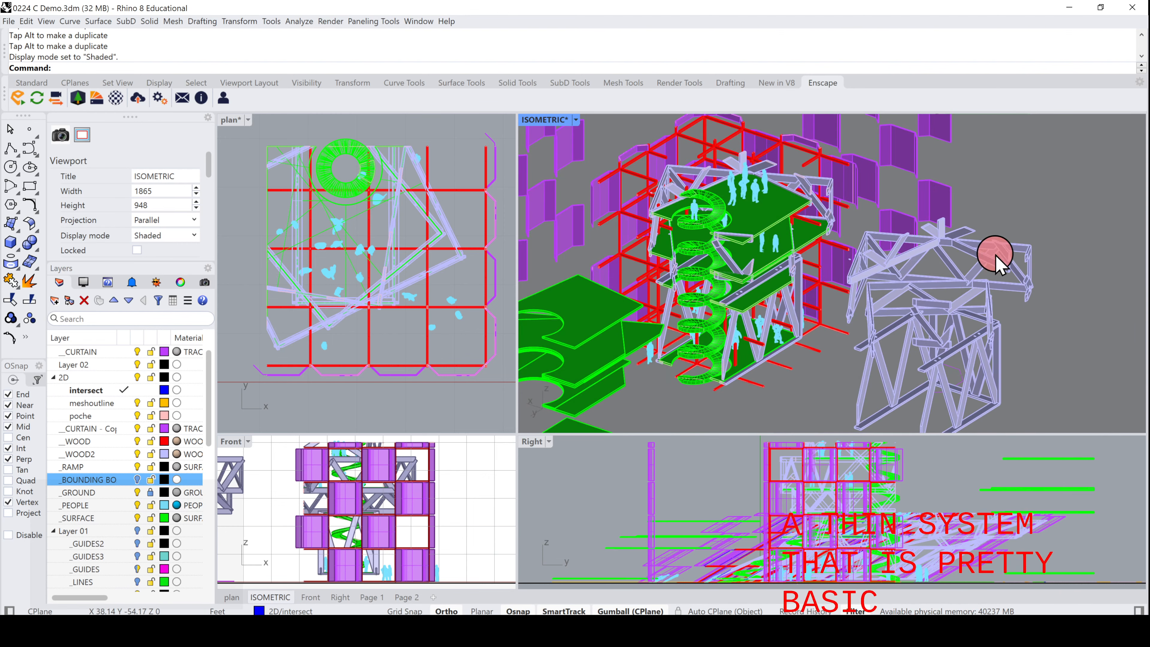
{"action": "scroll", "coordinate": [995, 255], "scroll_direction": "up", "scroll_amount": 5}
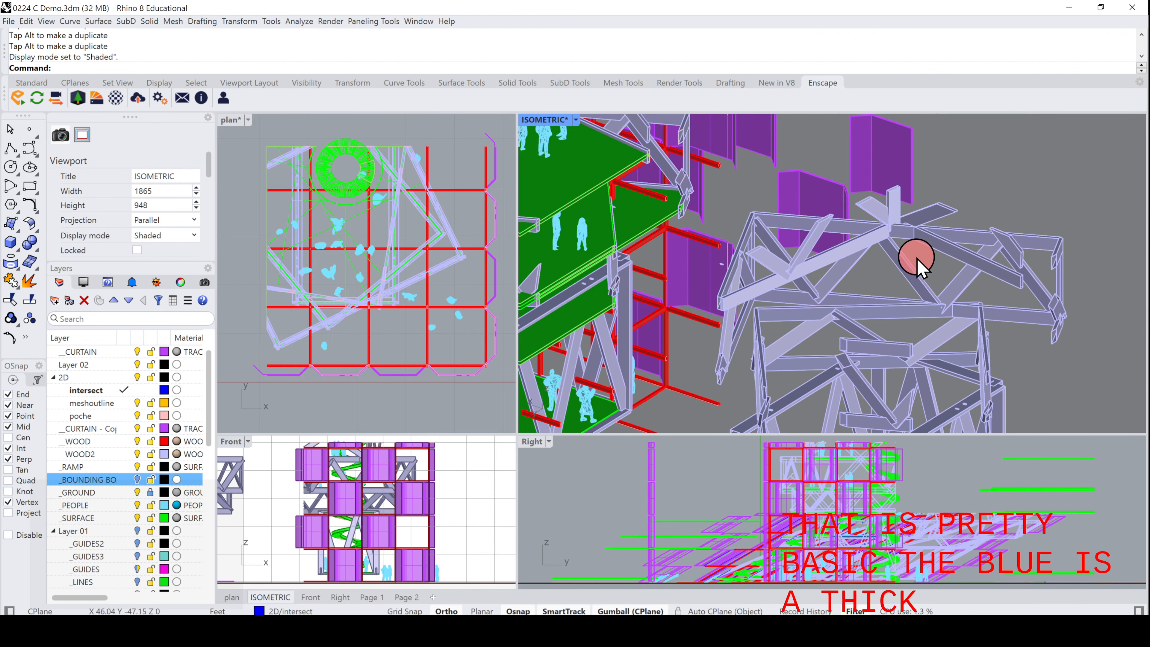
{"action": "right_click_drag", "start_coordinate": [895, 313], "coordinate": [895, 274]}
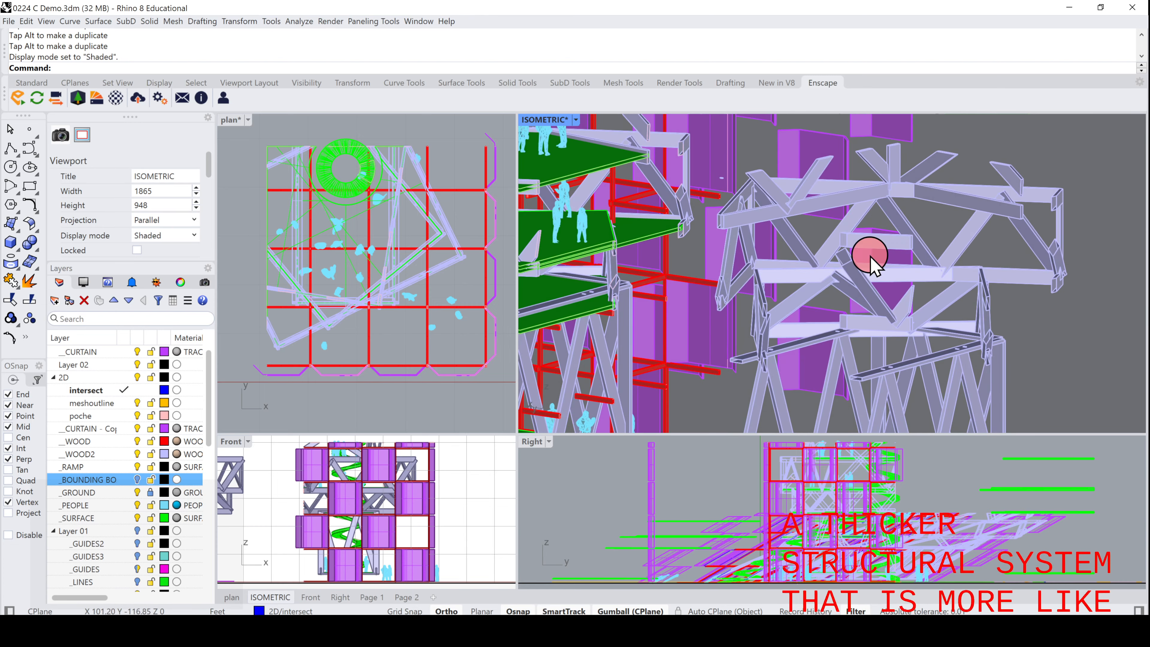
{"action": "scroll", "coordinate": [744, 231], "scroll_direction": "down", "scroll_amount": 5}
{"action": "scroll", "coordinate": [588, 226], "scroll_direction": "up", "scroll_amount": 5}
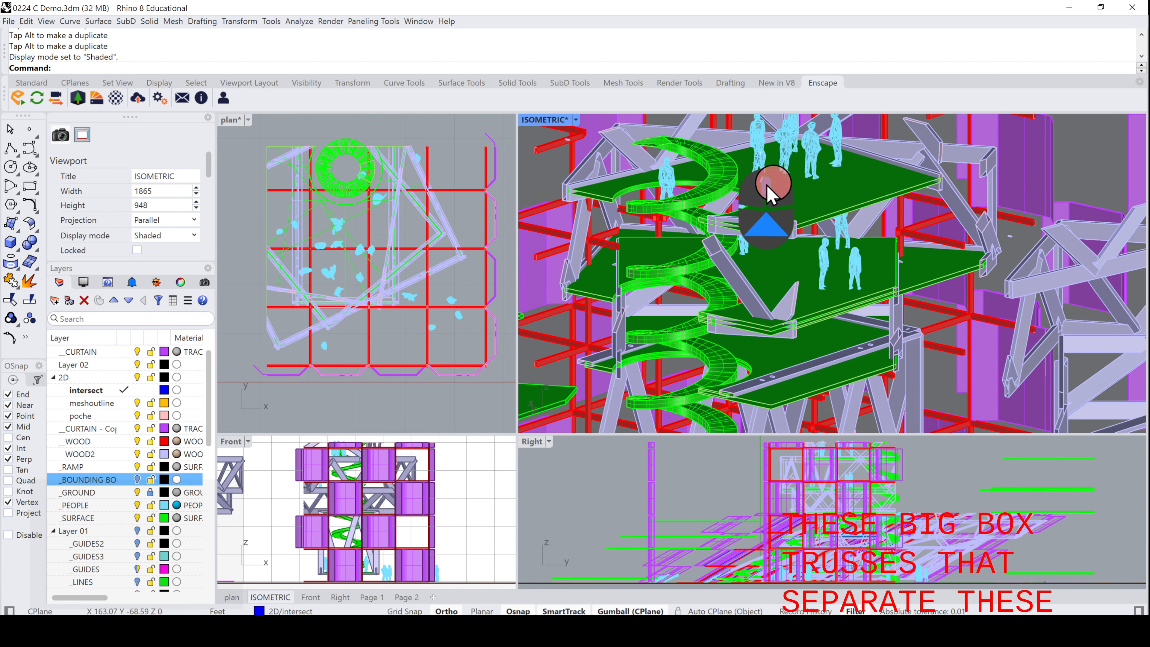
{"action": "left_click", "coordinate": [804, 195]}
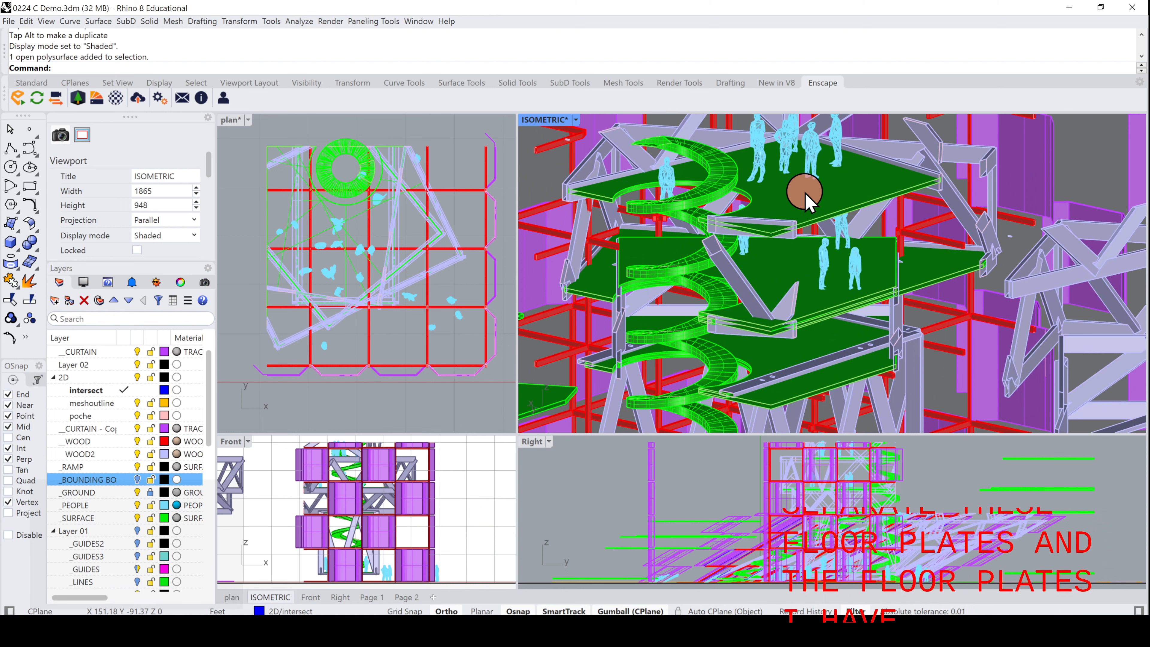
{"action": "scroll", "coordinate": [806, 194], "scroll_direction": "down", "scroll_amount": 2}
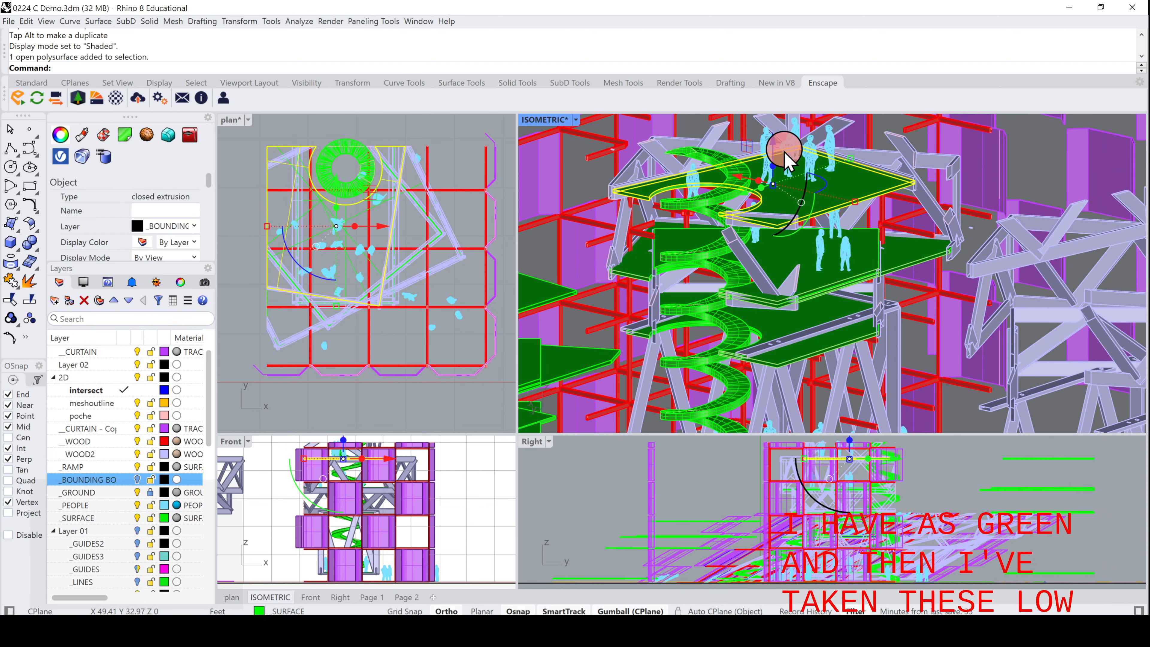
{"action": "scroll", "coordinate": [784, 149], "scroll_direction": "up", "scroll_amount": 1}
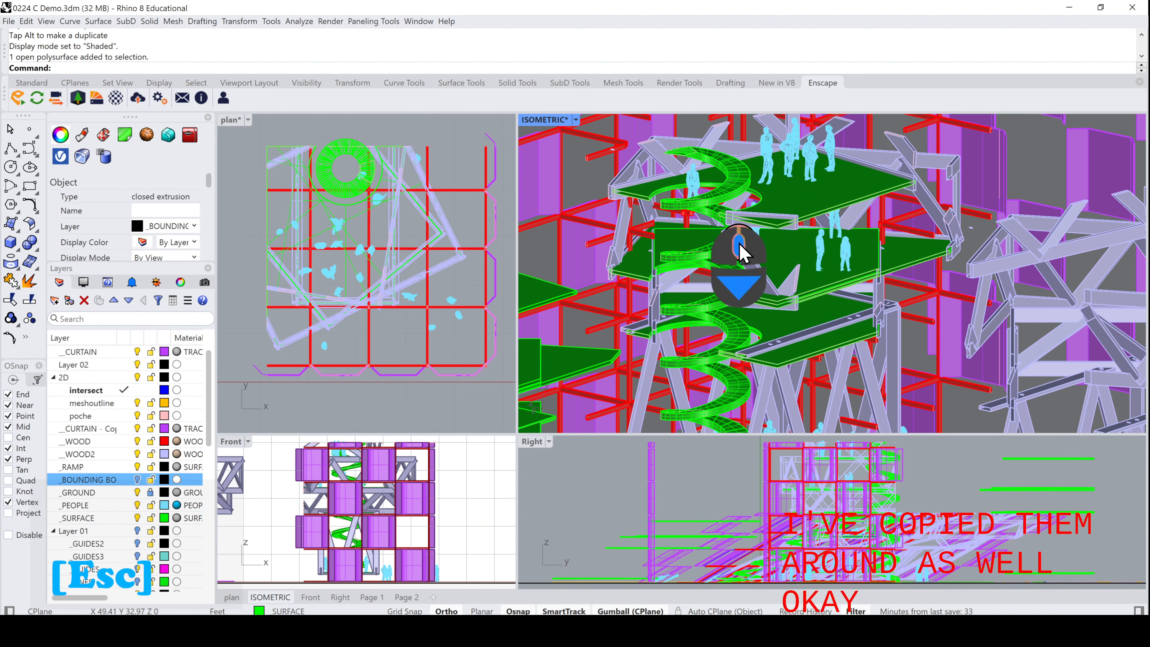
- Review how the floor plates, truss section and curtain panels are pulled out around the building in the isometric viewport
{"action": "scroll", "coordinate": [741, 253], "scroll_direction": "down", "scroll_amount": 10}
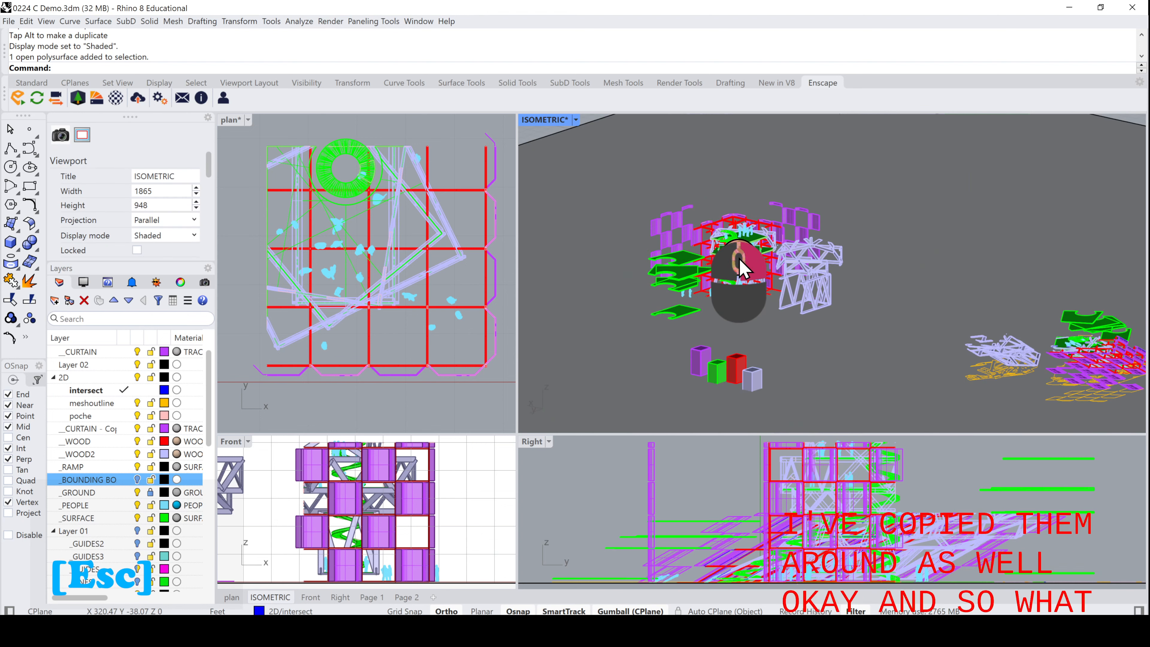
{"action": "right_click_drag", "start_coordinate": [743, 267], "coordinate": [735, 285]}
{"action": "scroll", "coordinate": [734, 272], "scroll_direction": "up", "scroll_amount": 5}
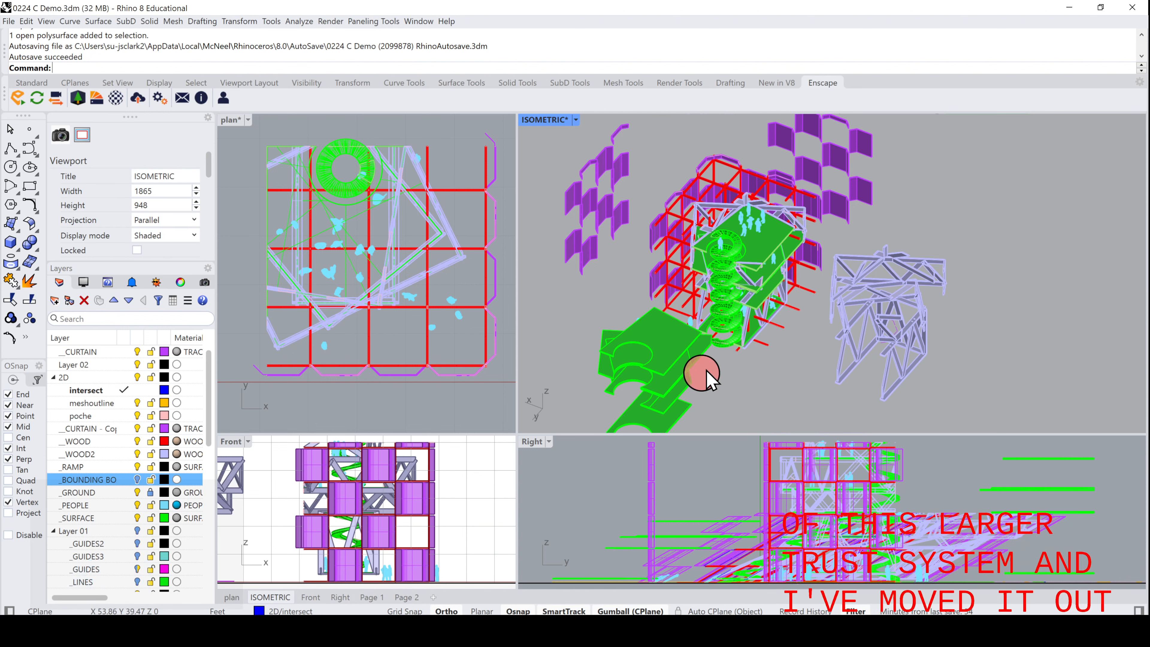
{"action": "right_click_drag", "start_coordinate": [726, 380], "coordinate": [743, 353]}
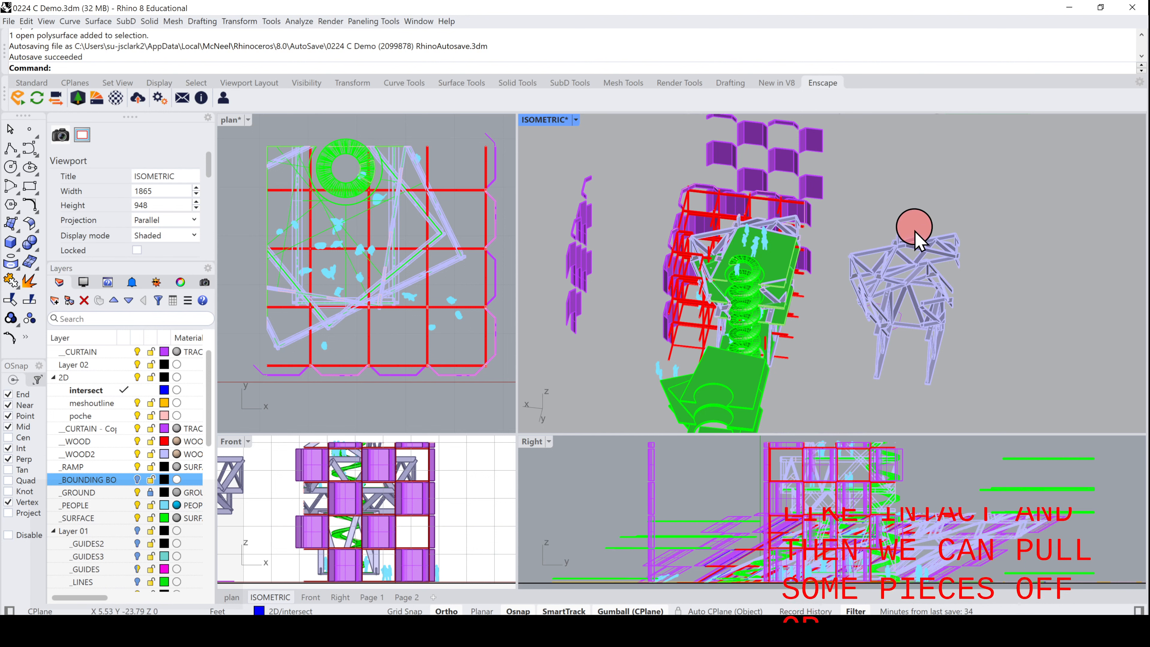
{"action": "right_click_drag", "start_coordinate": [912, 228], "coordinate": [873, 175]}
{"action": "scroll", "coordinate": [446, 208], "scroll_direction": "down", "scroll_amount": 2}
- Select the curtain panel wall along the building's east side in plan and delete it
{"action": "scroll", "coordinate": [443, 198], "scroll_direction": "down", "scroll_amount": 6}
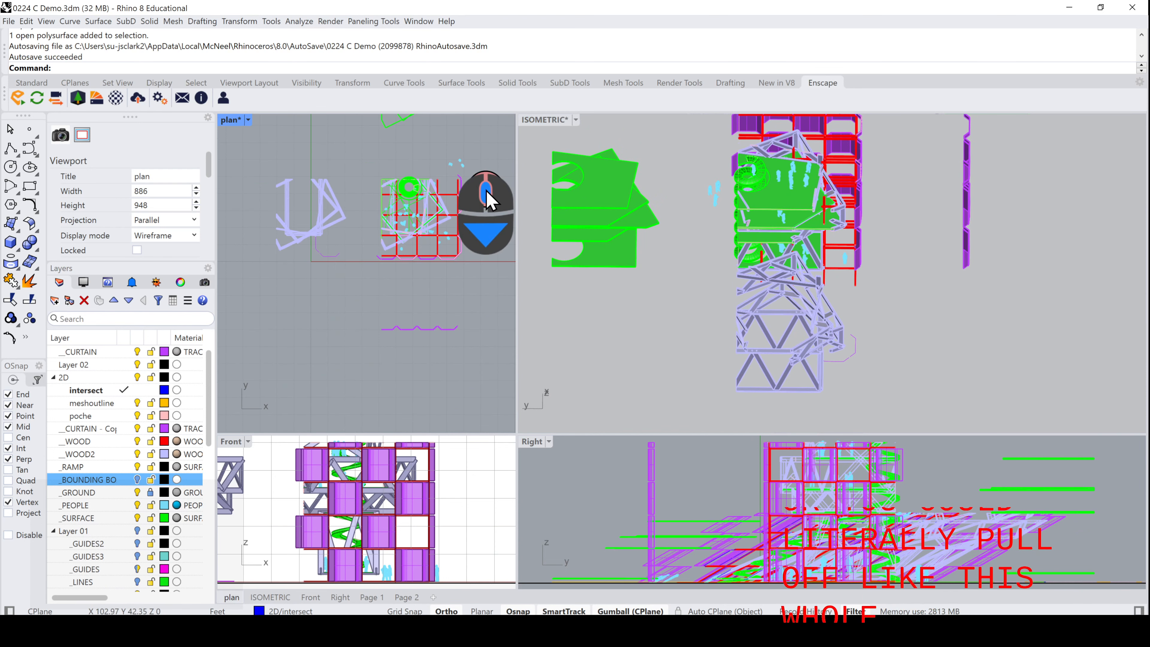
{"action": "right_click_drag", "start_coordinate": [486, 188], "coordinate": [440, 205]}
{"action": "scroll", "coordinate": [441, 204], "scroll_direction": "up", "scroll_amount": 4}
{"action": "left_click_drag", "start_coordinate": [434, 185], "coordinate": [398, 319]}
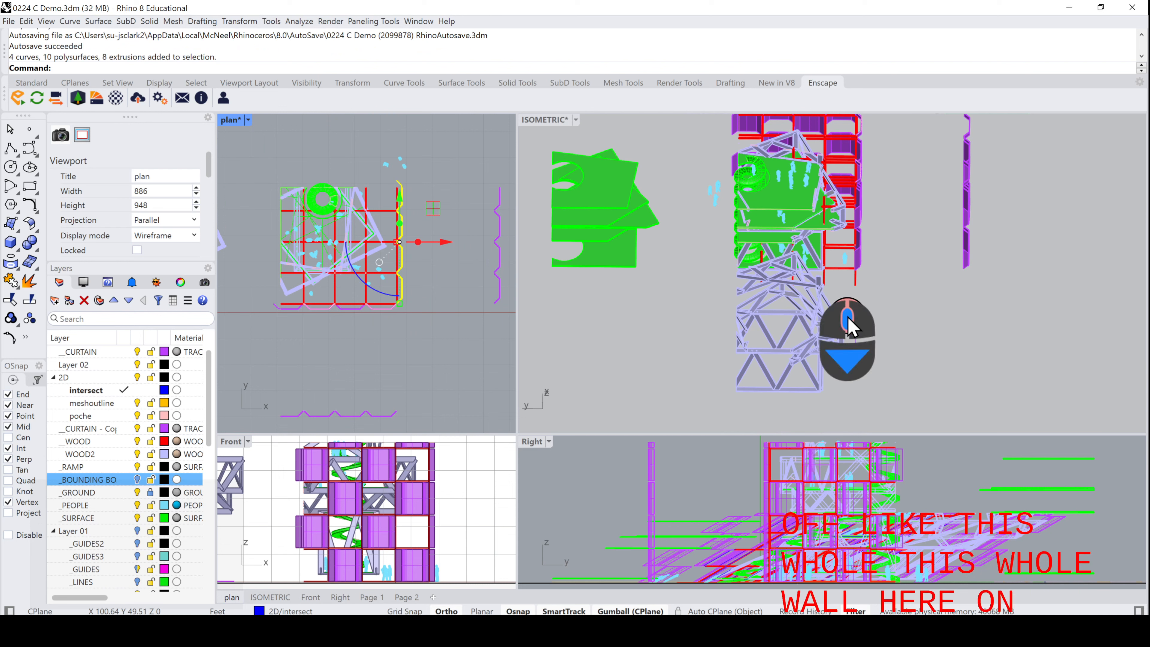
{"action": "scroll", "coordinate": [848, 318], "scroll_direction": "down", "scroll_amount": 8}
{"action": "scroll", "coordinate": [820, 216], "scroll_direction": "up", "scroll_amount": 3}
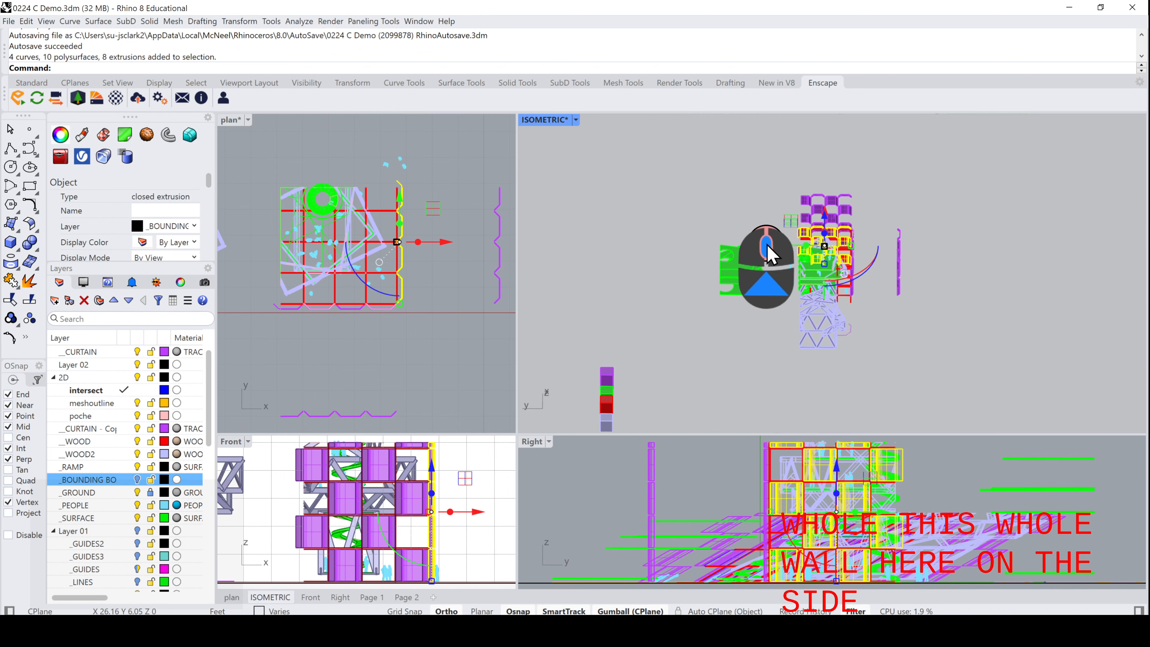
{"action": "mouse_move", "coordinate": [754, 255]}
{"action": "right_mouse_down"}
{"action": "mouse_move", "coordinate": [754, 277]}
{"action": "mouse_move", "coordinate": [720, 235]}
{"action": "mouse_move", "coordinate": [741, 242]}
{"action": "right_mouse_up"}
{"action": "scroll", "coordinate": [799, 245], "scroll_direction": "up", "scroll_amount": 5}
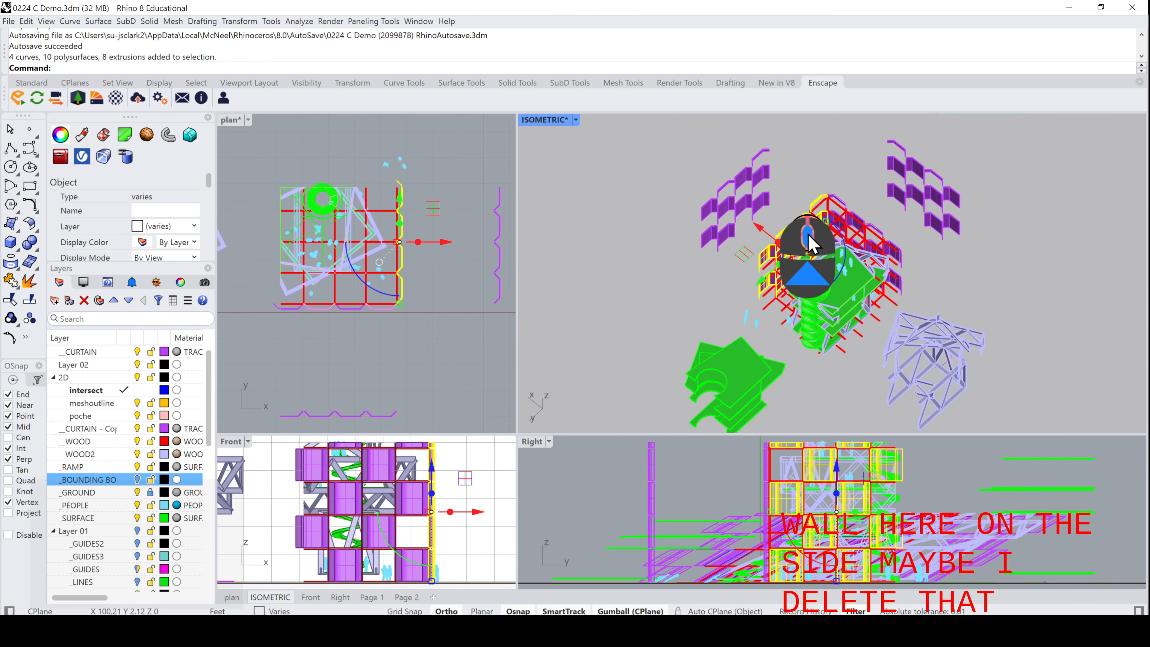
{"action": "key", "text": "Delete"}
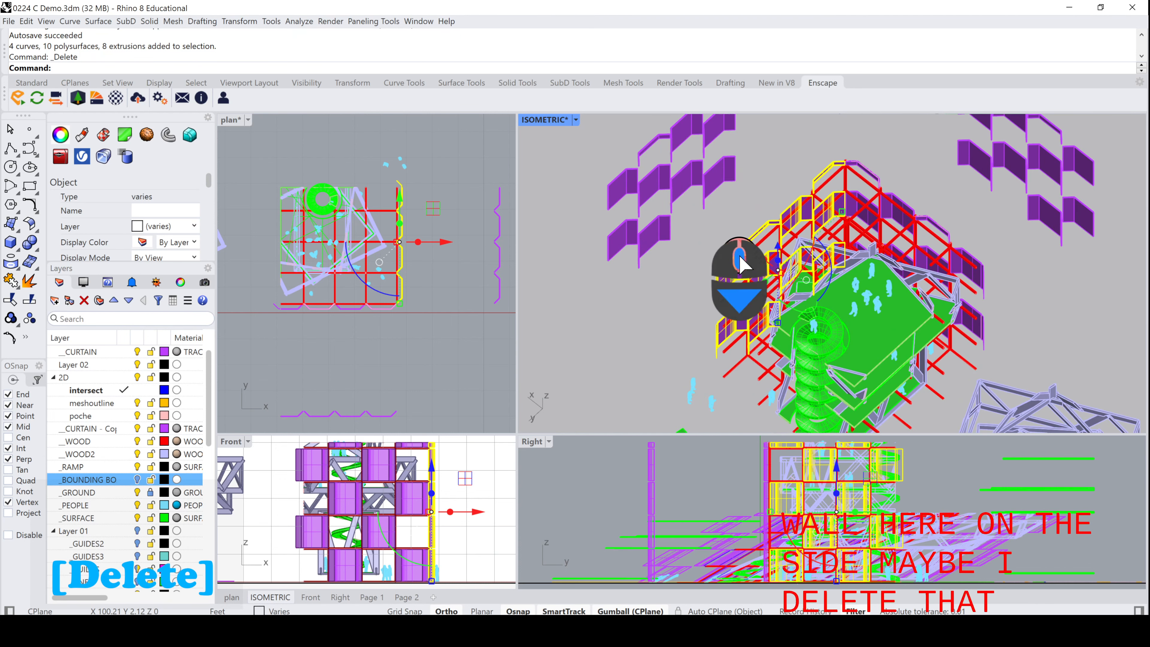
- Undo the deletion of the curtain panel wall and deselect its panels
{"action": "scroll", "coordinate": [740, 258], "scroll_direction": "down", "scroll_amount": 3}
{"action": "scroll", "coordinate": [742, 267], "scroll_direction": "down", "scroll_amount": 3}
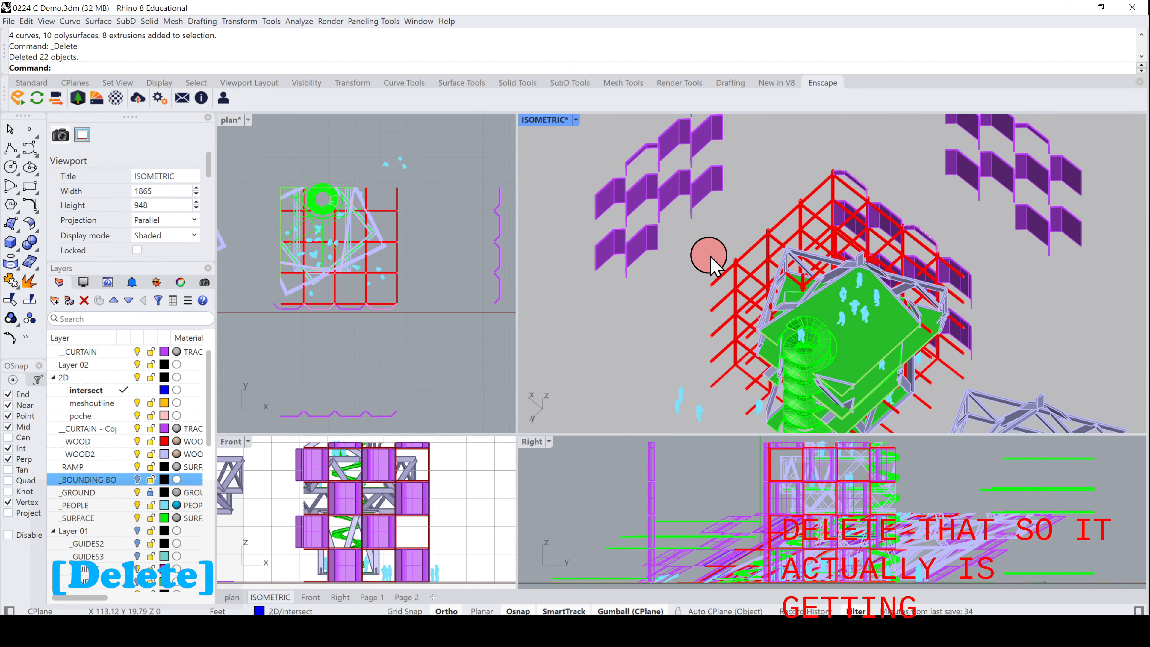
{"action": "key", "text": "ctrl+z"}
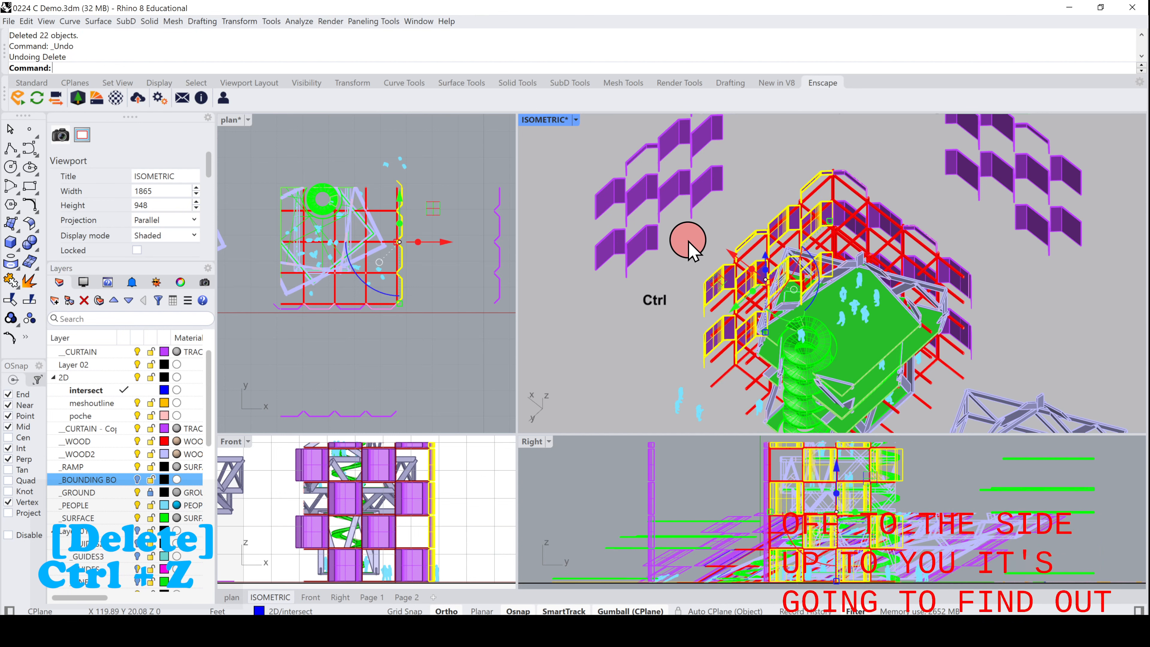
{"action": "scroll", "coordinate": [747, 209], "scroll_direction": "down", "scroll_amount": 1}
{"action": "scroll", "coordinate": [747, 209], "scroll_direction": "down", "scroll_amount": 1}
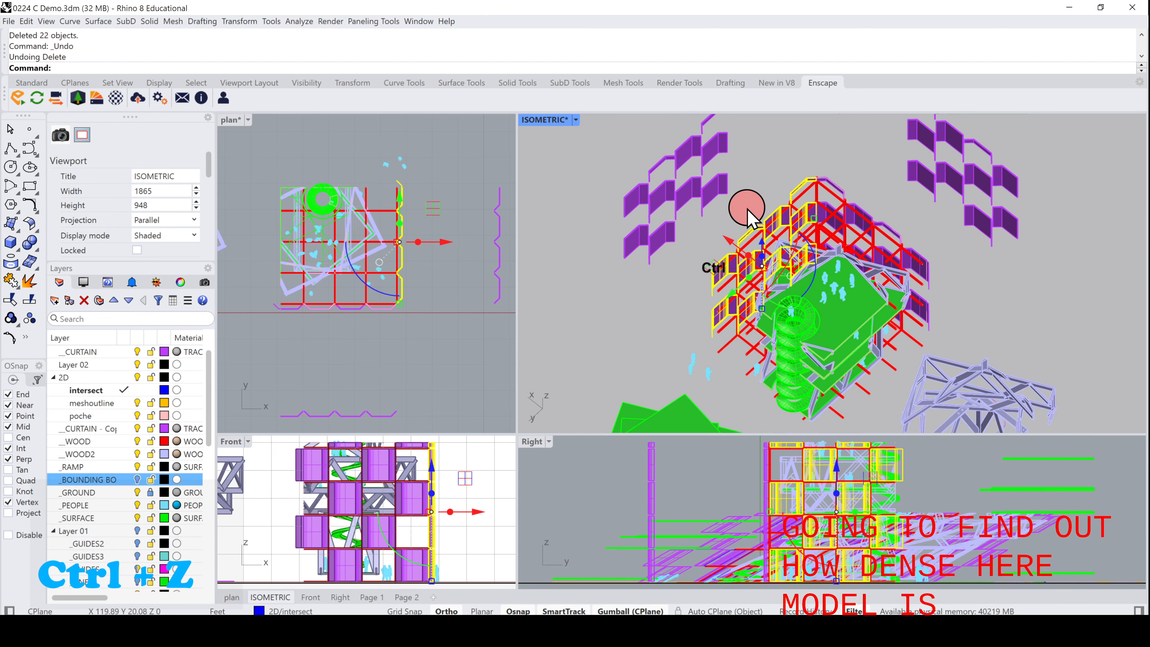
{"action": "left_click", "coordinate": [468, 151]}
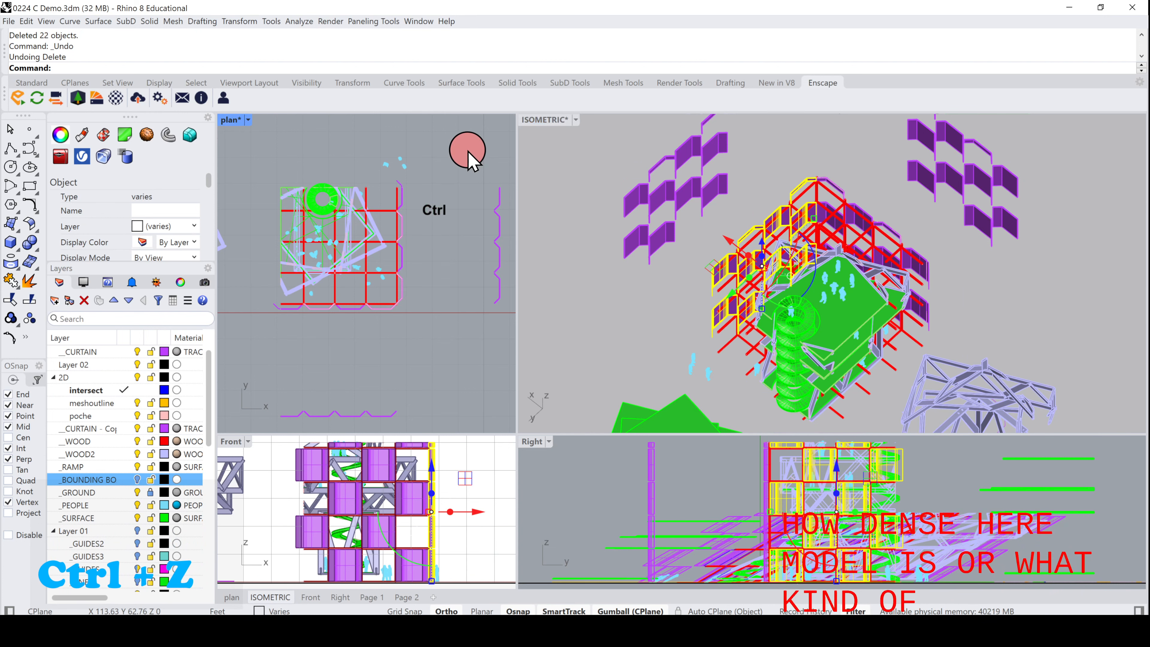
{"action": "left_click", "coordinate": [534, 121]}
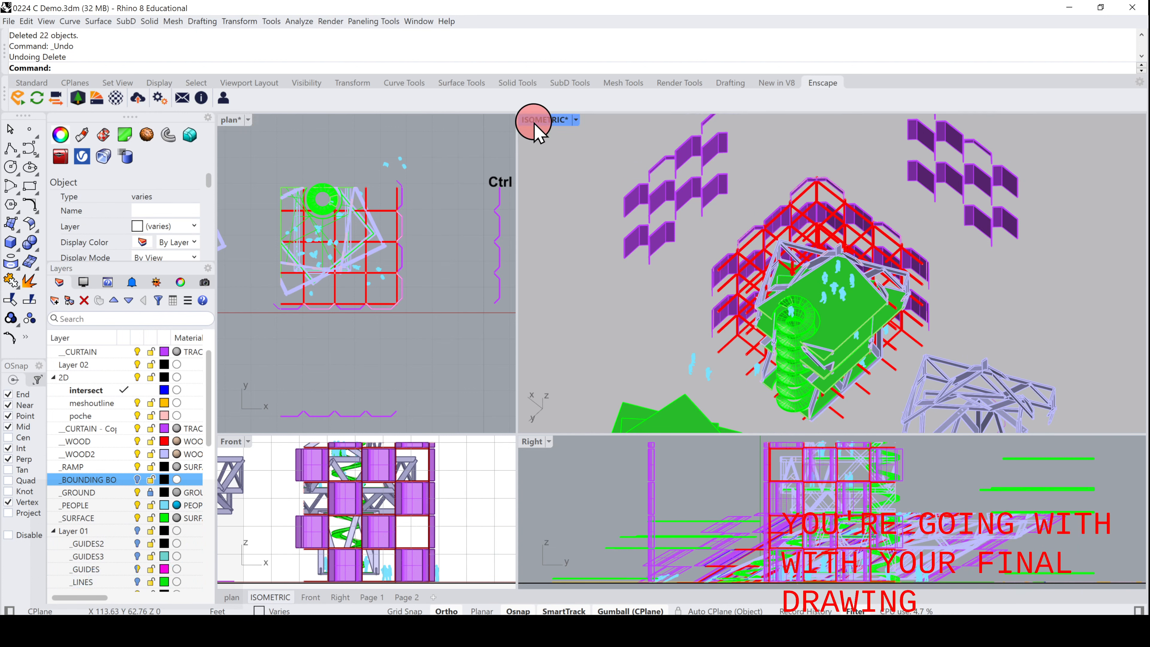
- Select the whole building together with all of its pulled-out pieces in plan
{"action": "left_click", "coordinate": [406, 166]}
{"action": "scroll", "coordinate": [398, 195], "scroll_direction": "down", "scroll_amount": 3, "text": "ctrl"}
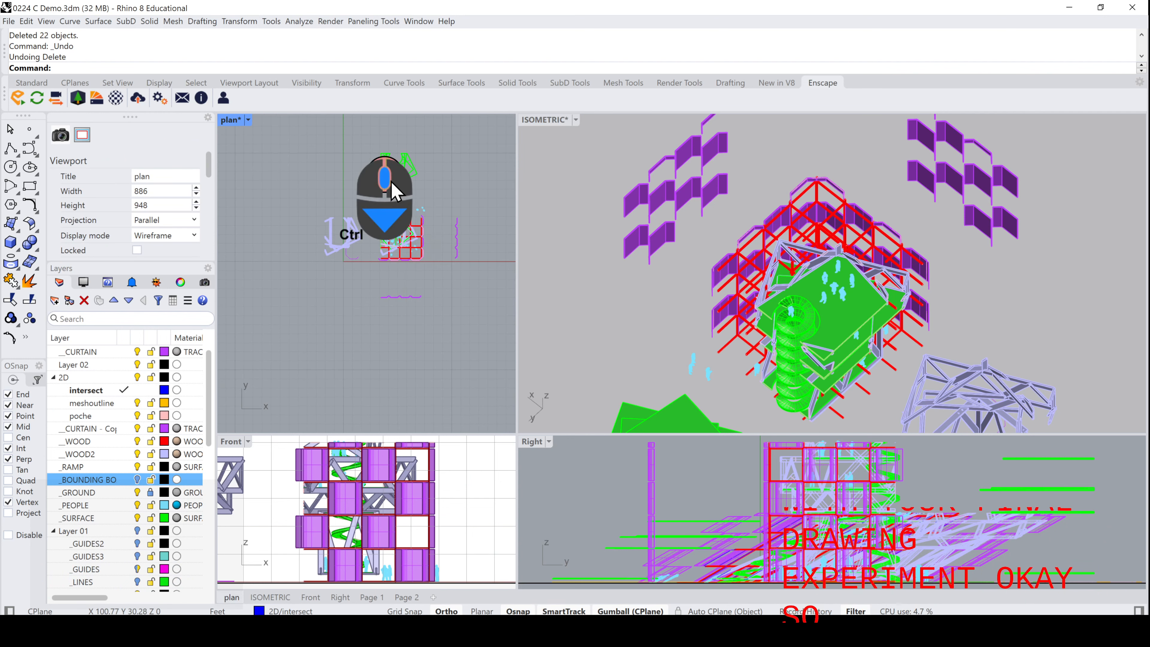
{"action": "left_click", "coordinate": [303, 134]}
{"action": "left_click_drag", "start_coordinate": [288, 129], "coordinate": [503, 335], "text": "ctrl"}
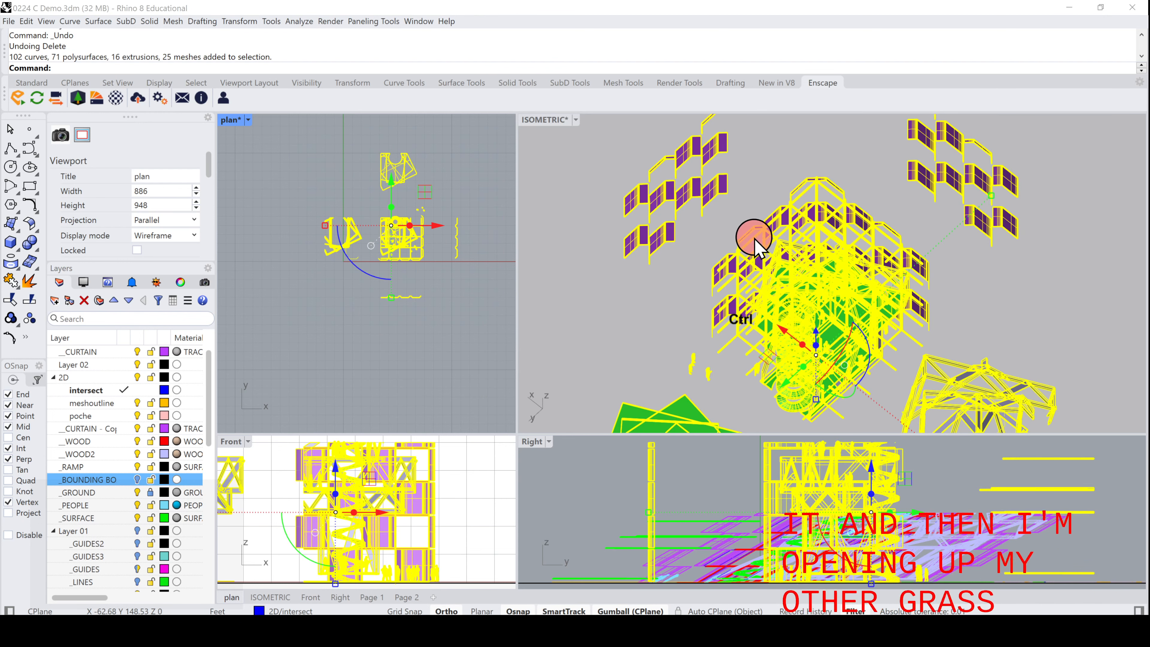
- Bring the Grasshopper window into view, switch to the Obliquify definition and look over its X and Y shear groups
{"action": "left_click_drag", "start_coordinate": [1149, 167], "coordinate": [715, 154]}
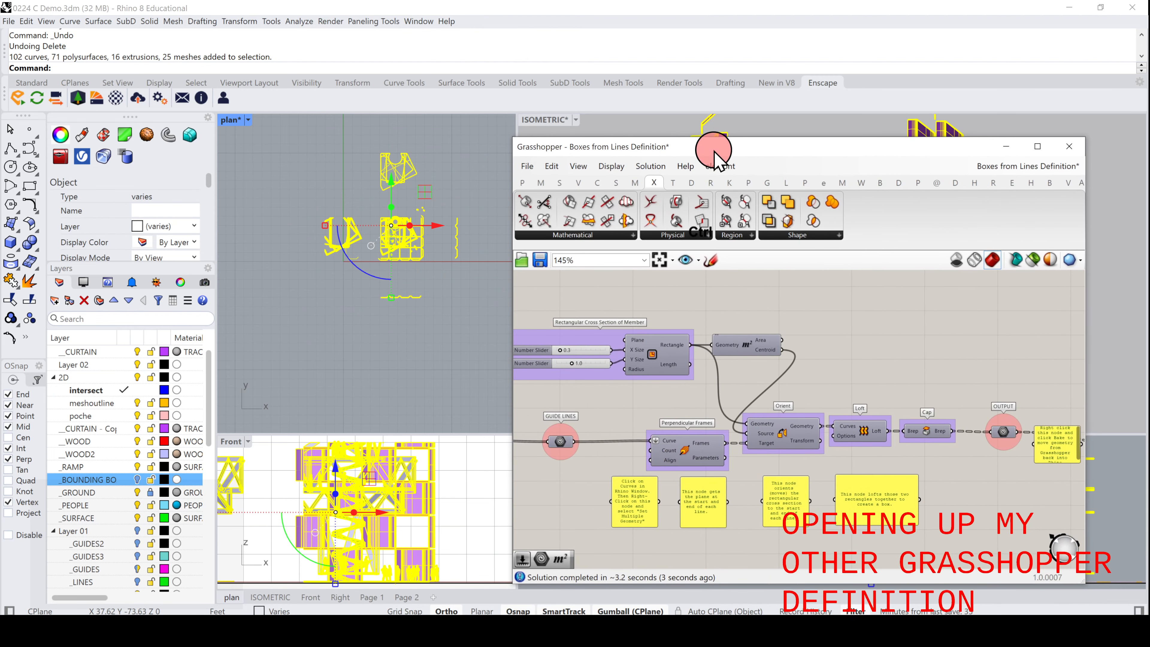
{"action": "left_click", "coordinate": [995, 172]}
{"action": "left_click", "coordinate": [1038, 374]}
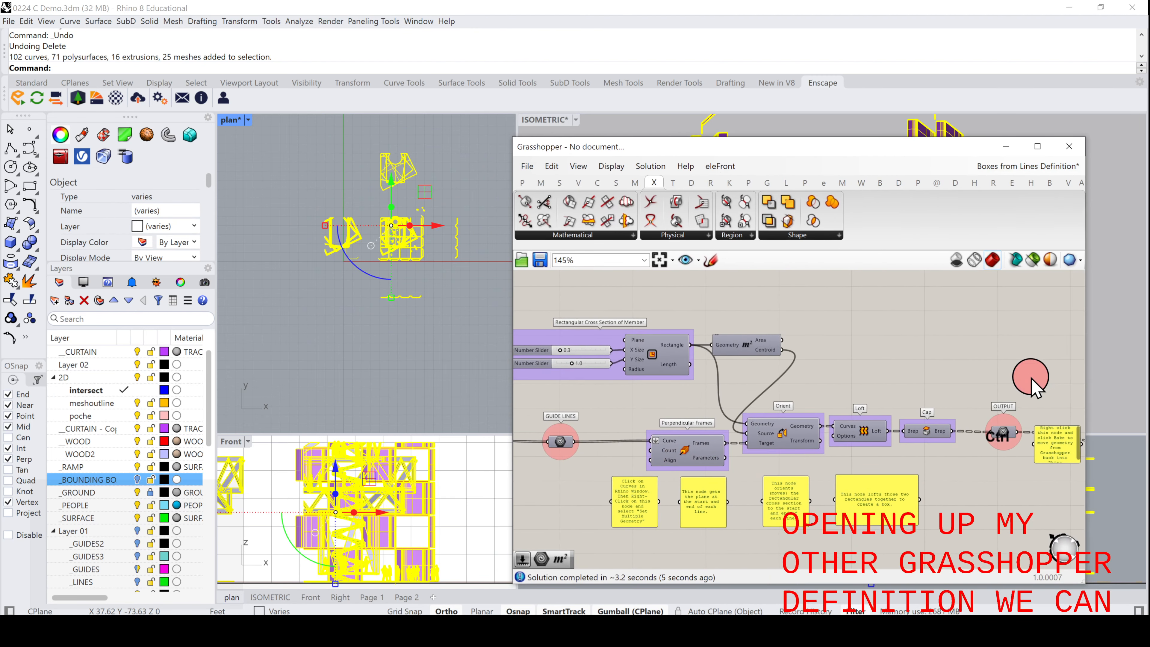
{"action": "scroll", "coordinate": [780, 425], "scroll_direction": "up", "scroll_amount": 1, "text": "ctrl"}
{"action": "scroll", "coordinate": [781, 425], "scroll_direction": "down", "scroll_amount": 2, "text": "ctrl"}
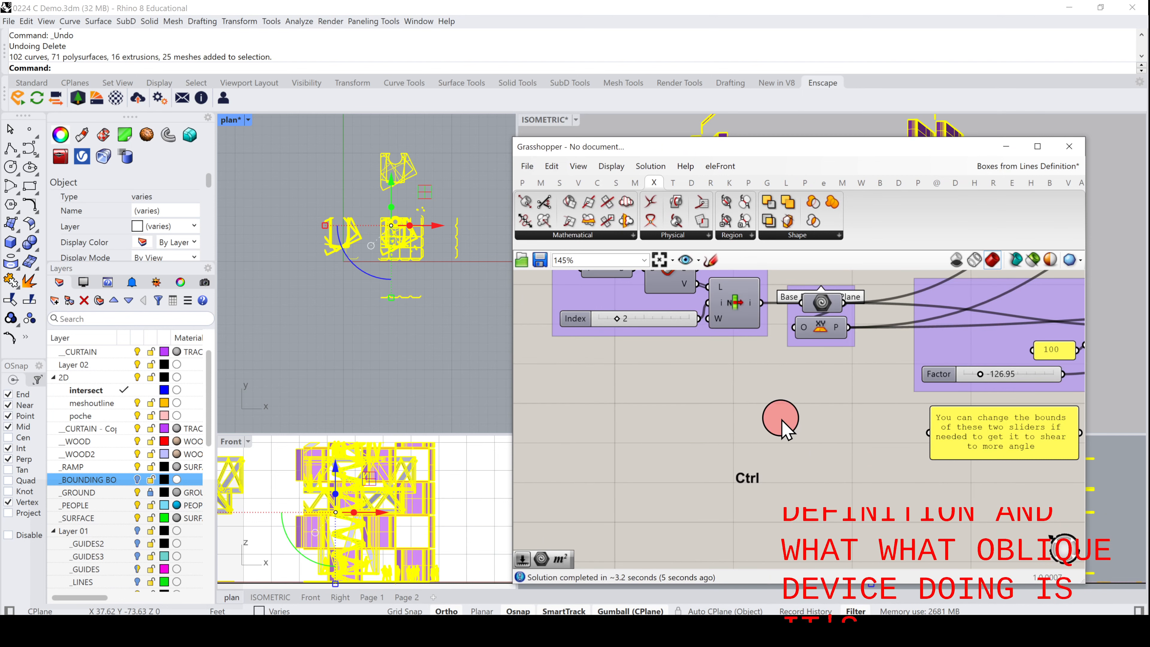
{"action": "scroll", "coordinate": [782, 422], "scroll_direction": "down", "scroll_amount": 2, "text": "ctrl"}
{"action": "scroll", "coordinate": [781, 419], "scroll_direction": "down", "scroll_amount": 3, "text": "ctrl"}
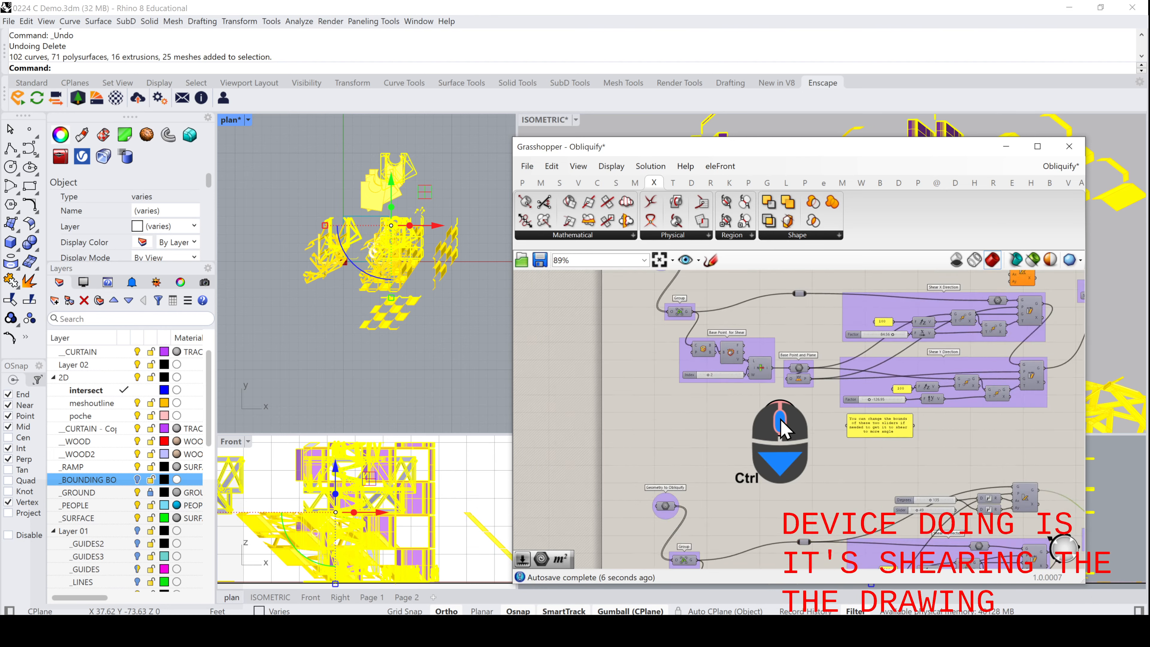
{"action": "right_click_drag", "start_coordinate": [781, 419], "coordinate": [760, 485], "text": "ctrl"}
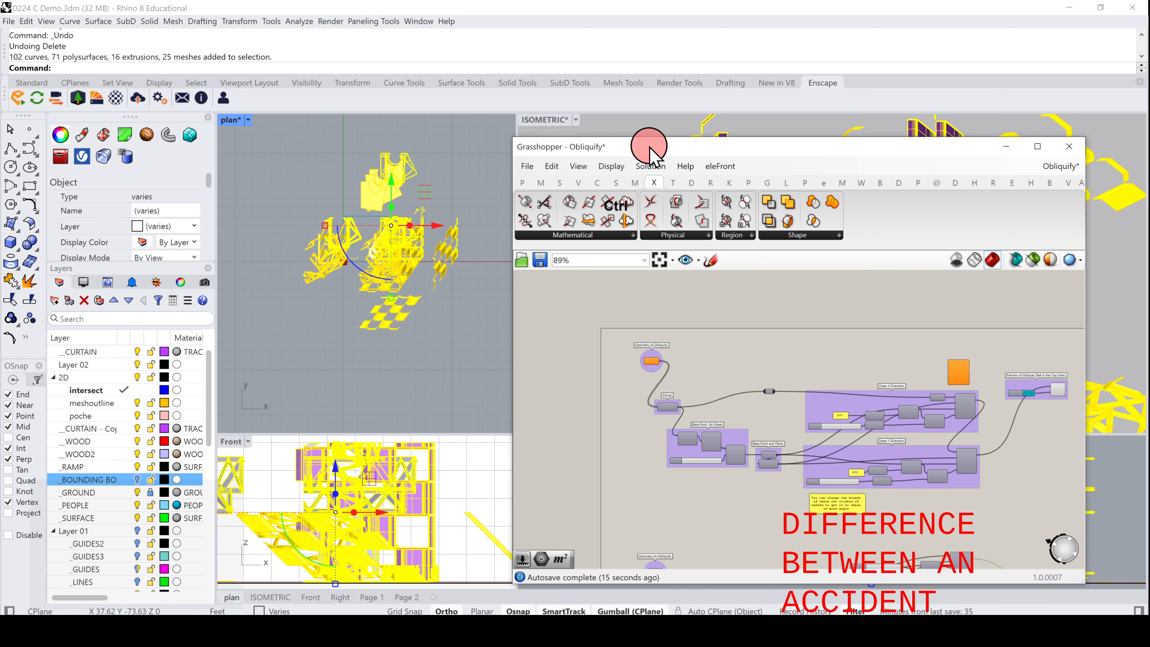
- Move Grasshopper out of the way, clear the selection in Rhino and maximize the isometric viewport
{"action": "left_click_drag", "start_coordinate": [649, 146], "coordinate": [1149, 145]}
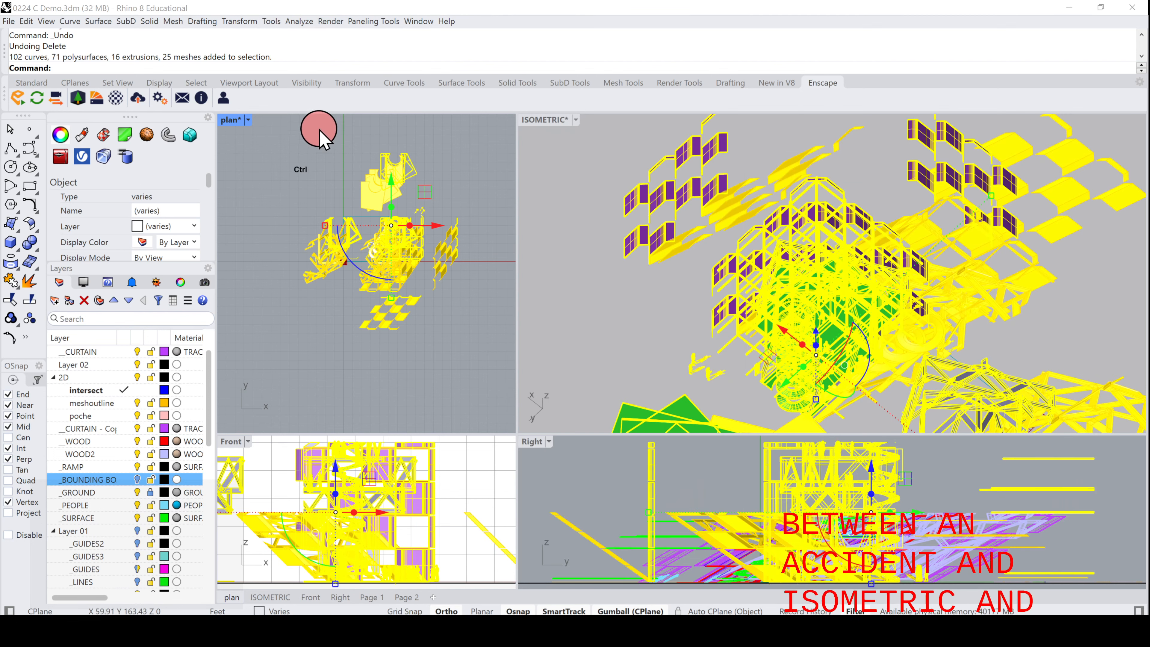
{"action": "left_click", "coordinate": [312, 144]}
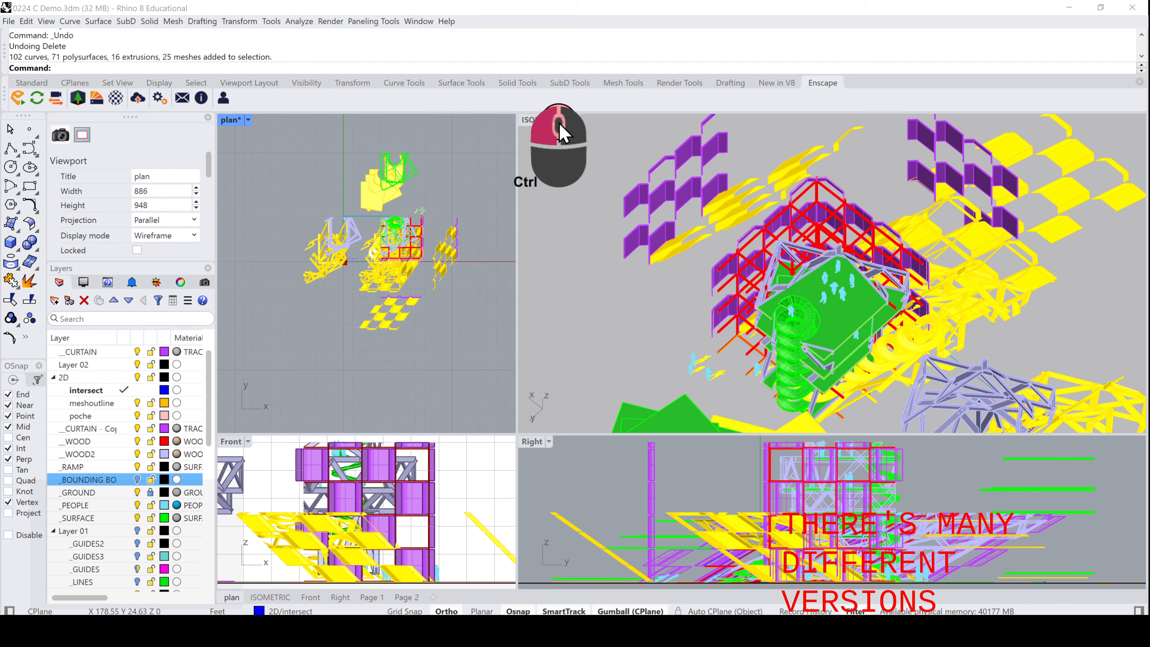
{"action": "double_click", "coordinate": [546, 120]}
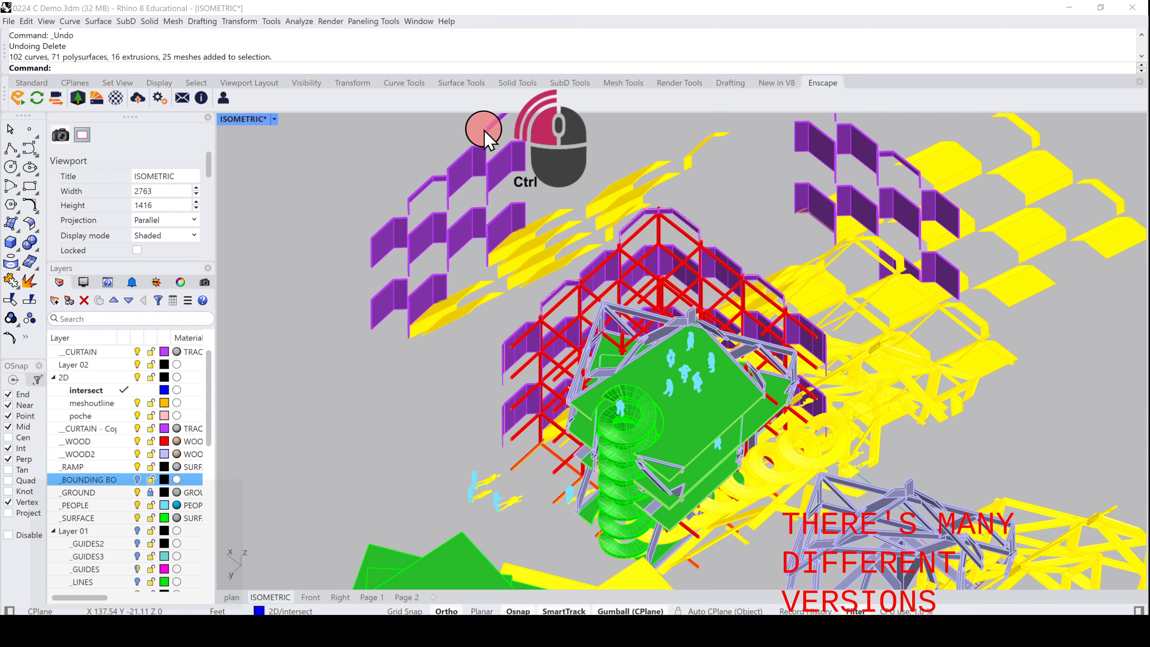
- Set the maximized viewport to the preset northwest (NW) isometric view
{"action": "left_click", "coordinate": [274, 119]}
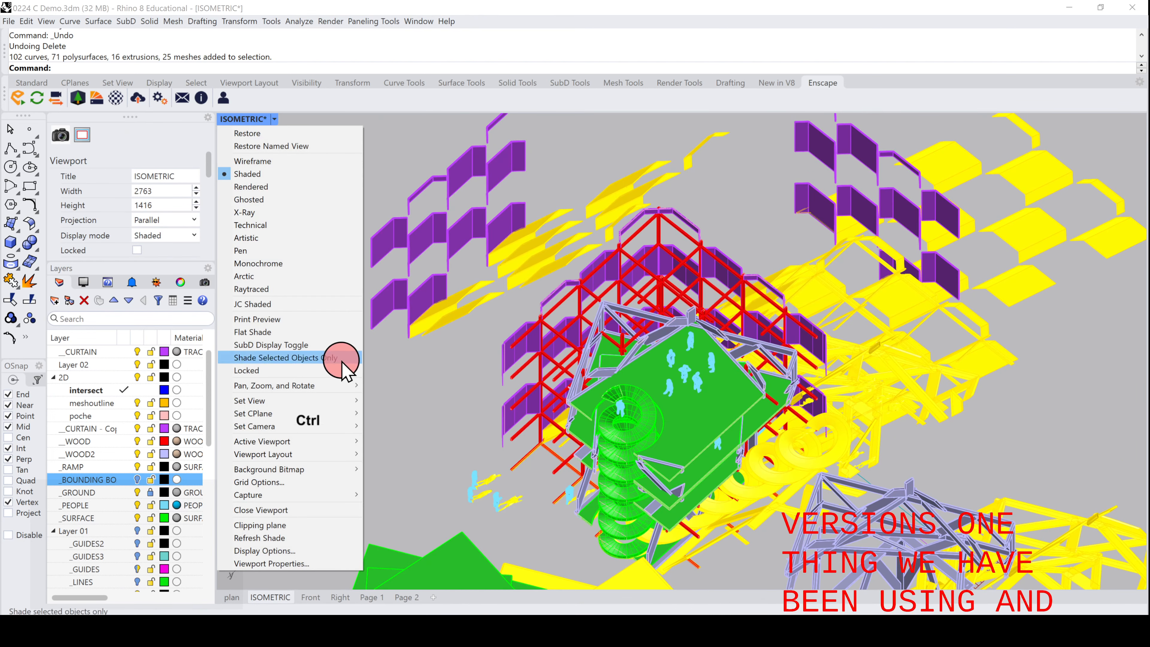
{"action": "mouse_move", "coordinate": [339, 402]}
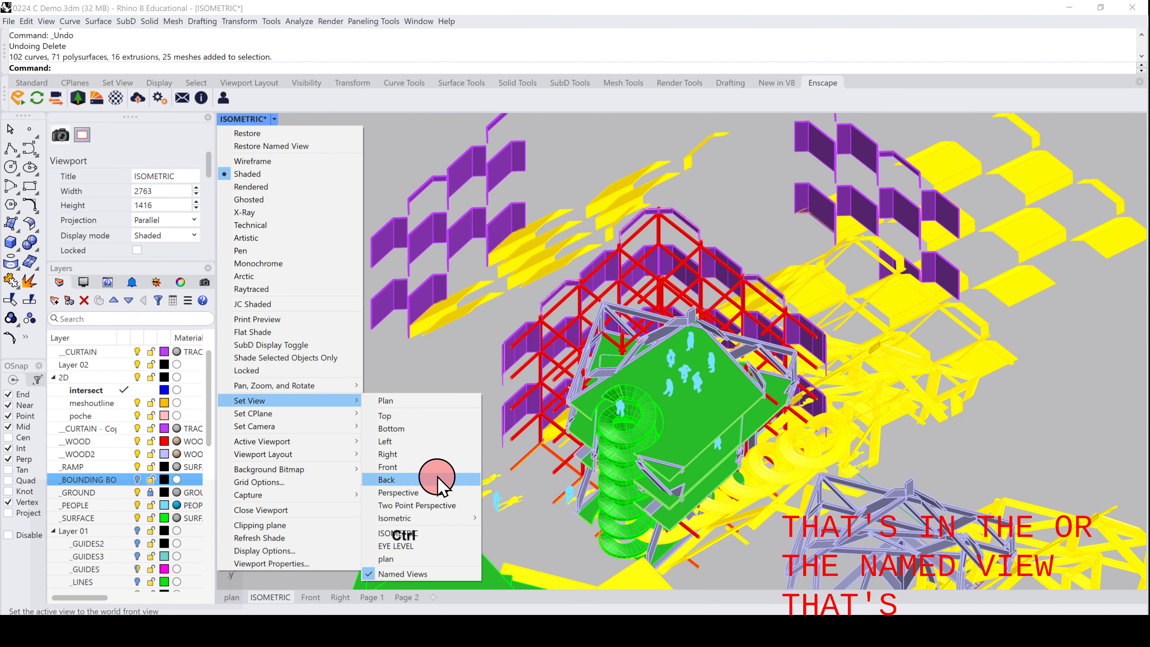
{"action": "mouse_move", "coordinate": [420, 520]}
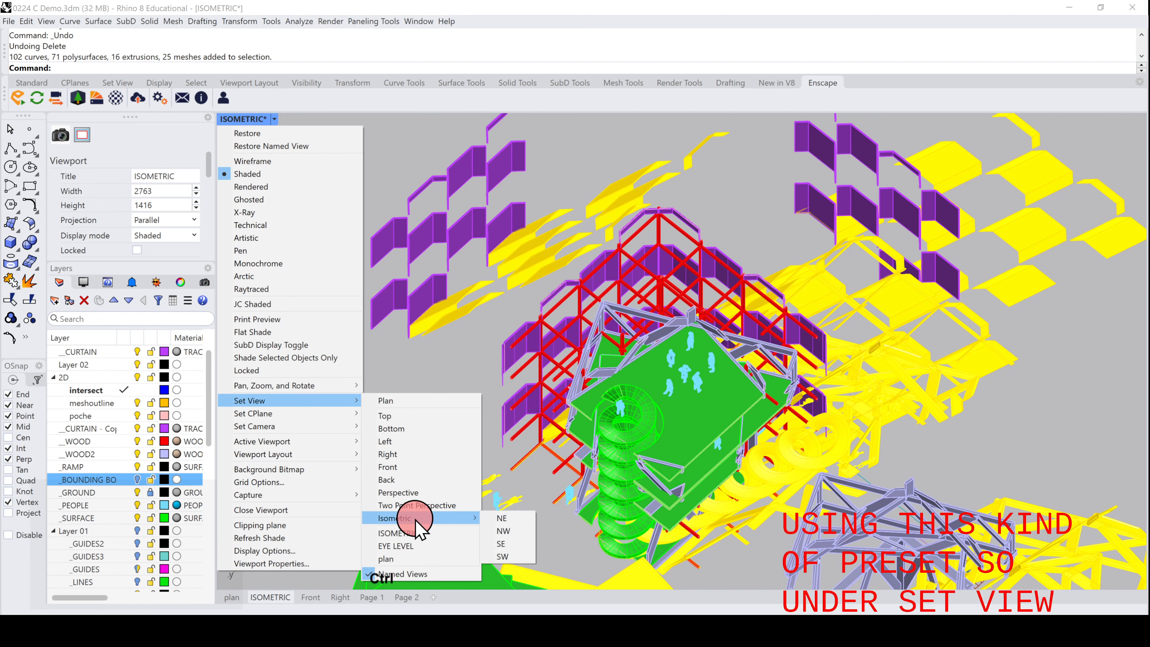
{"action": "left_click", "coordinate": [515, 533]}
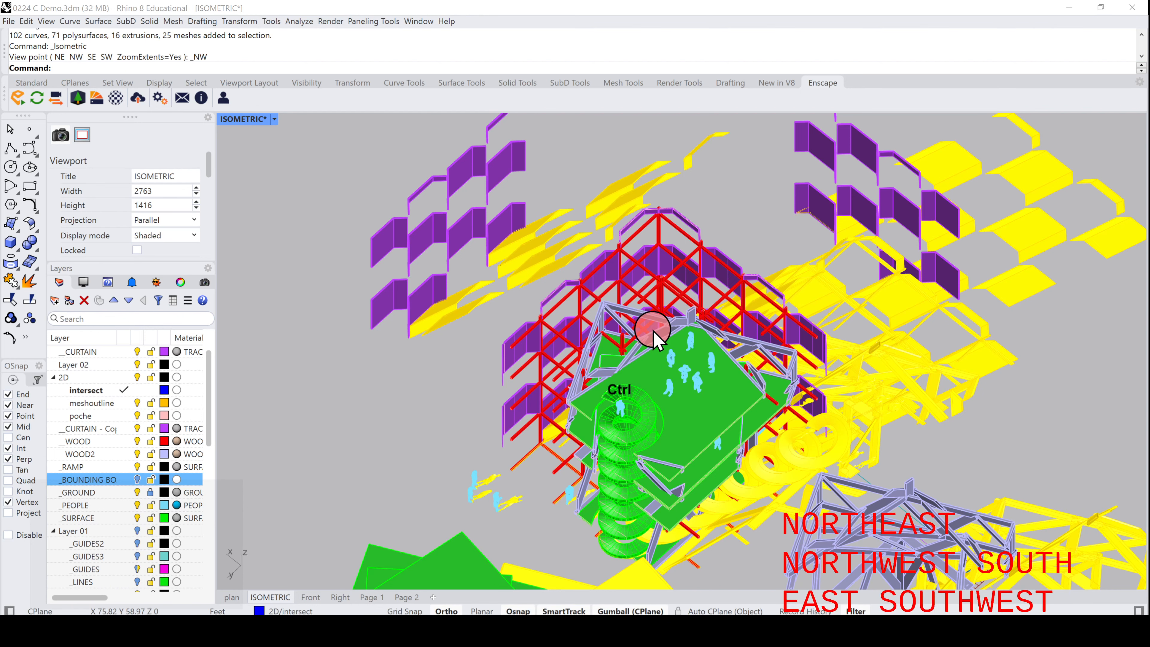
- Look over the northwest isometric view, bring the Obliquify definition back into view and switch to the maximized plan viewport
{"action": "scroll", "coordinate": [648, 322], "scroll_direction": "up", "scroll_amount": 10}
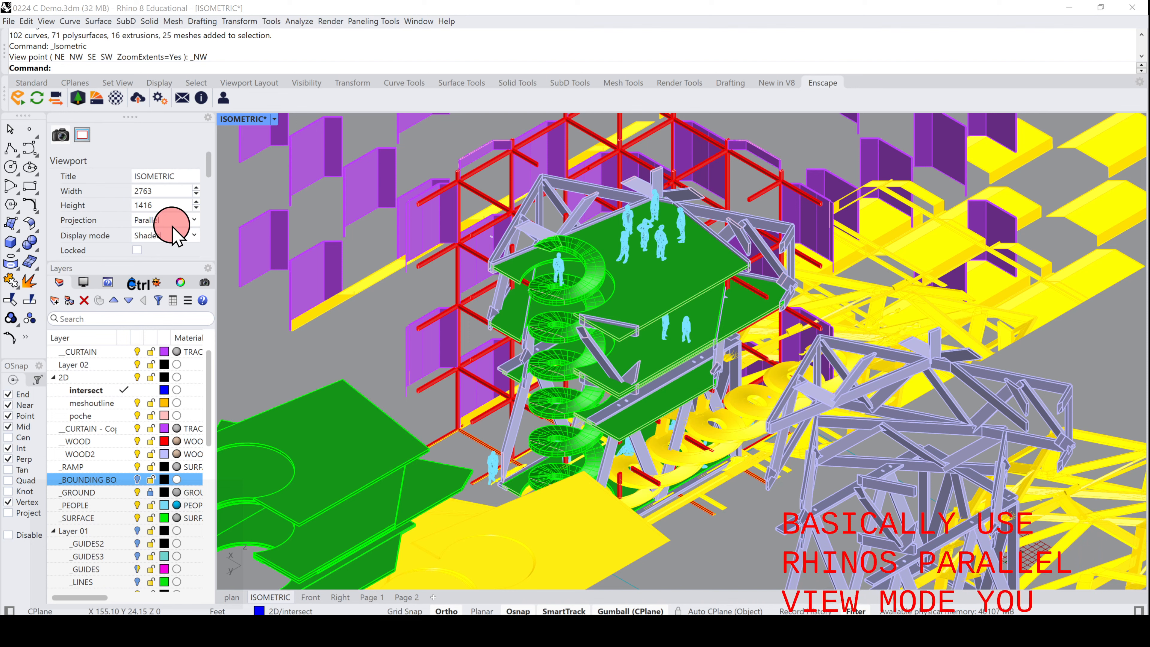
{"action": "scroll", "coordinate": [789, 379], "scroll_direction": "down", "scroll_amount": 5, "text": "ctrl"}
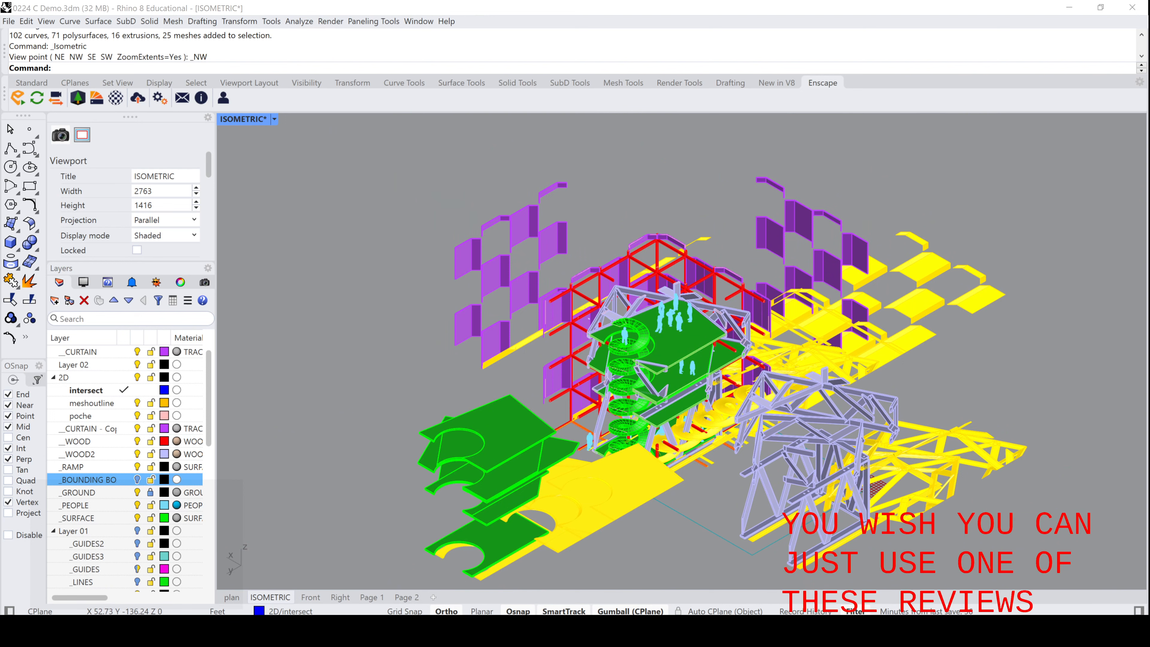
{"action": "left_click_drag", "start_coordinate": [1149, 234], "coordinate": [1149, 175]}
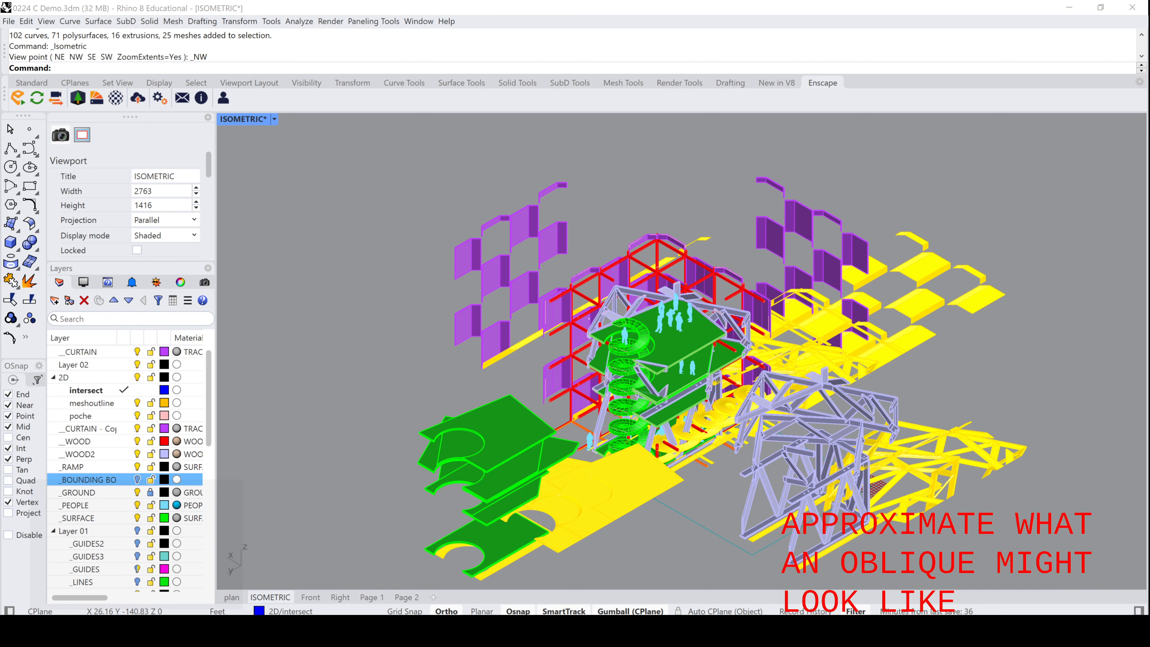
{"action": "left_click_drag", "start_coordinate": [1149, 271], "coordinate": [766, 152]}
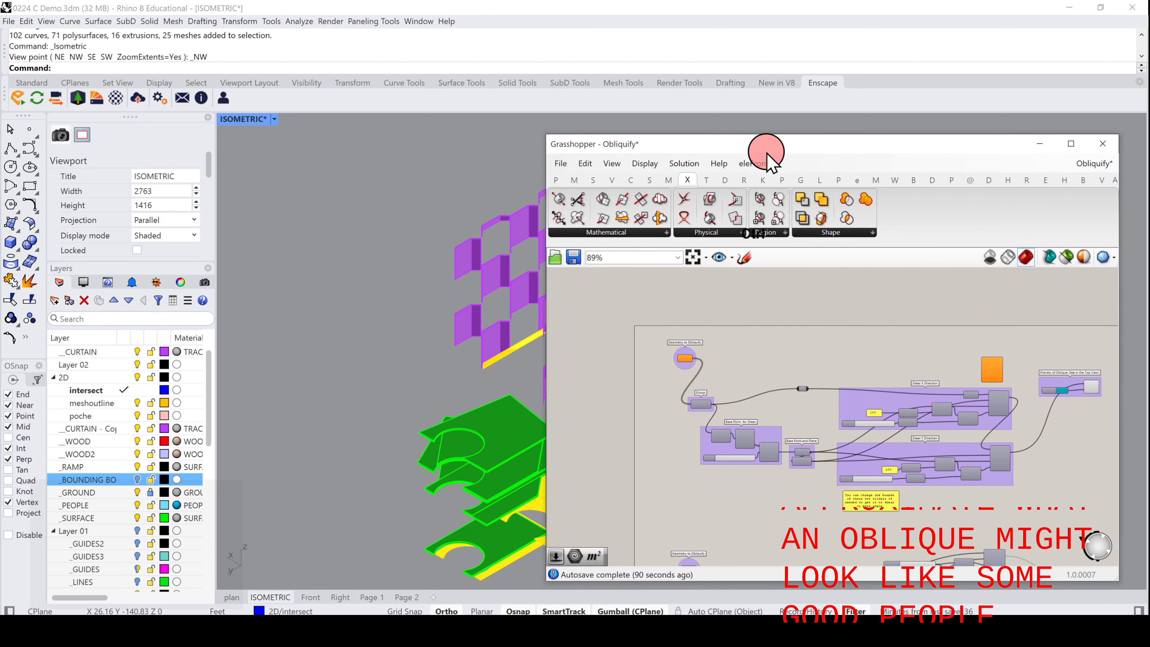
{"action": "double_click", "coordinate": [257, 121]}
{"action": "double_click", "coordinate": [231, 119]}
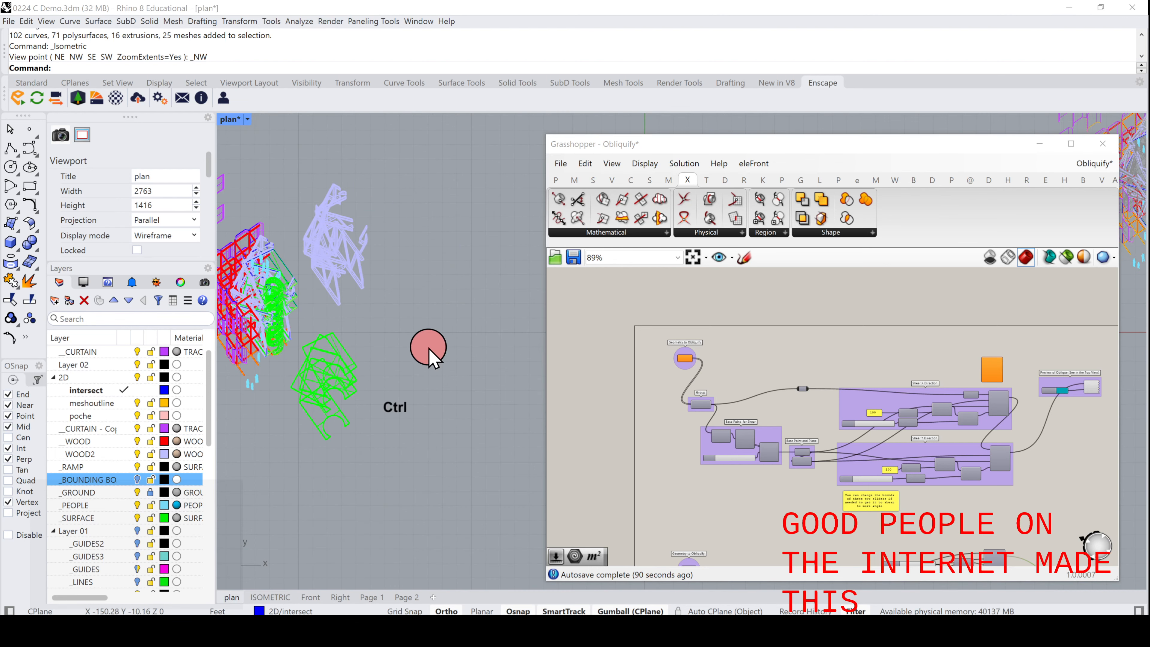
- Select the whole building and its pulled-out pieces in the plan viewport
{"action": "scroll", "coordinate": [426, 349], "scroll_direction": "down", "scroll_amount": 5}
{"action": "scroll", "coordinate": [480, 334], "scroll_direction": "up", "scroll_amount": 5}
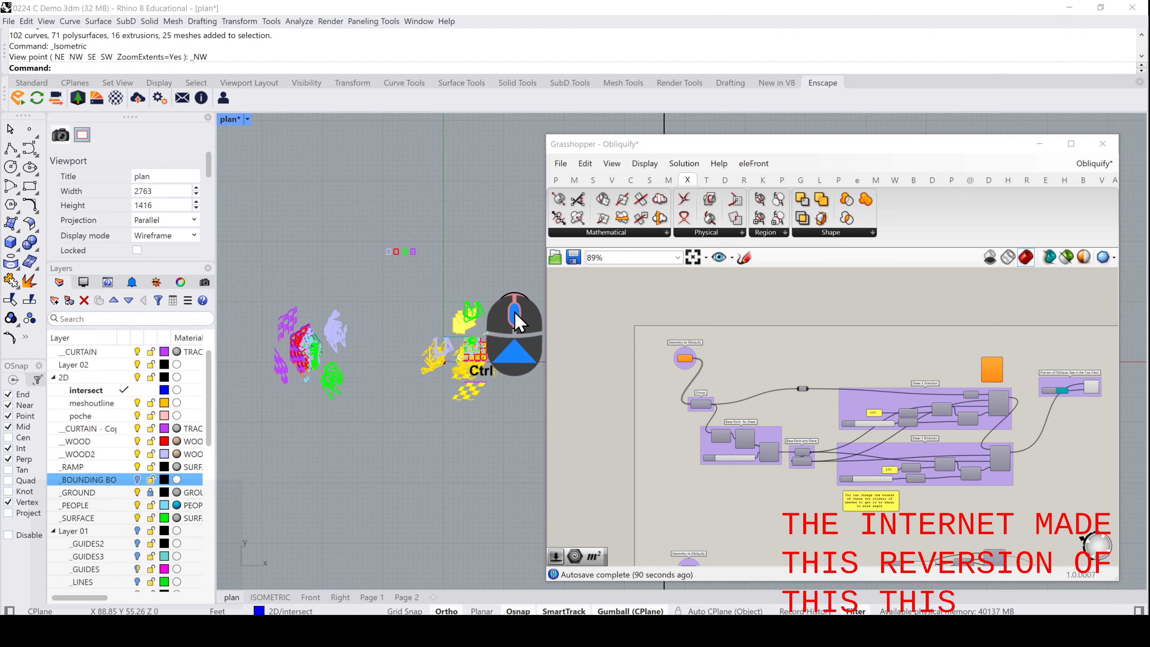
{"action": "scroll", "coordinate": [407, 313], "scroll_direction": "up", "scroll_amount": 2}
{"action": "left_click_drag", "start_coordinate": [324, 277], "coordinate": [475, 476], "text": "ctrl"}
{"action": "scroll", "coordinate": [384, 353], "scroll_direction": "up", "scroll_amount": 5, "text": "ctrl"}
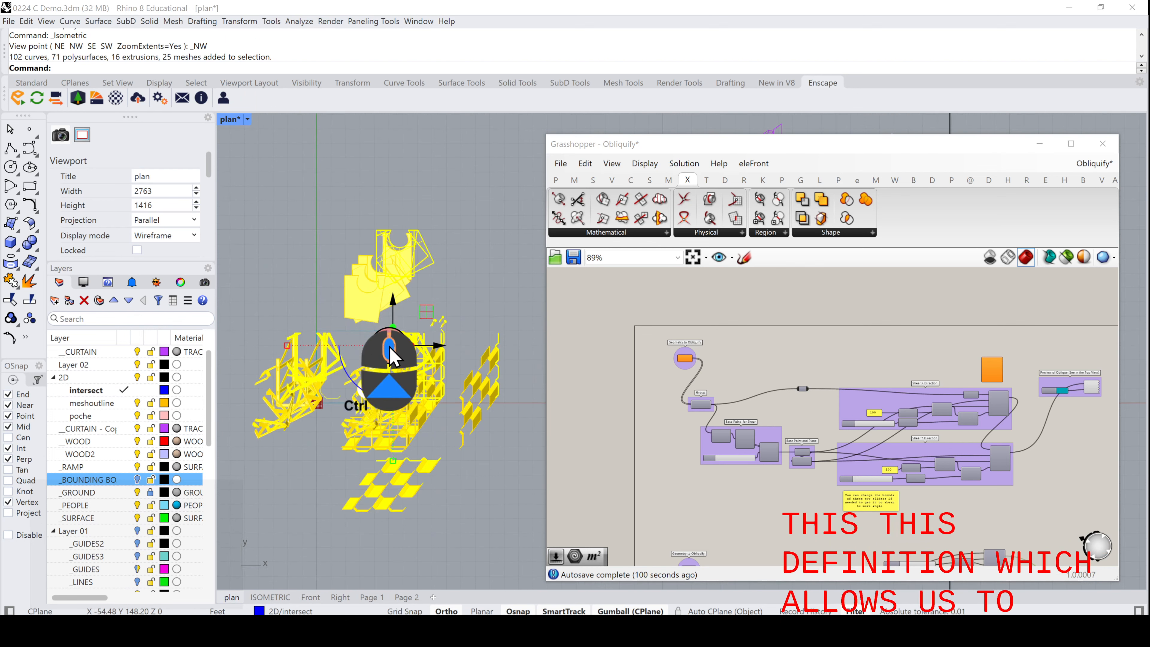
{"action": "right_click_drag", "start_coordinate": [290, 300], "coordinate": [323, 275]}
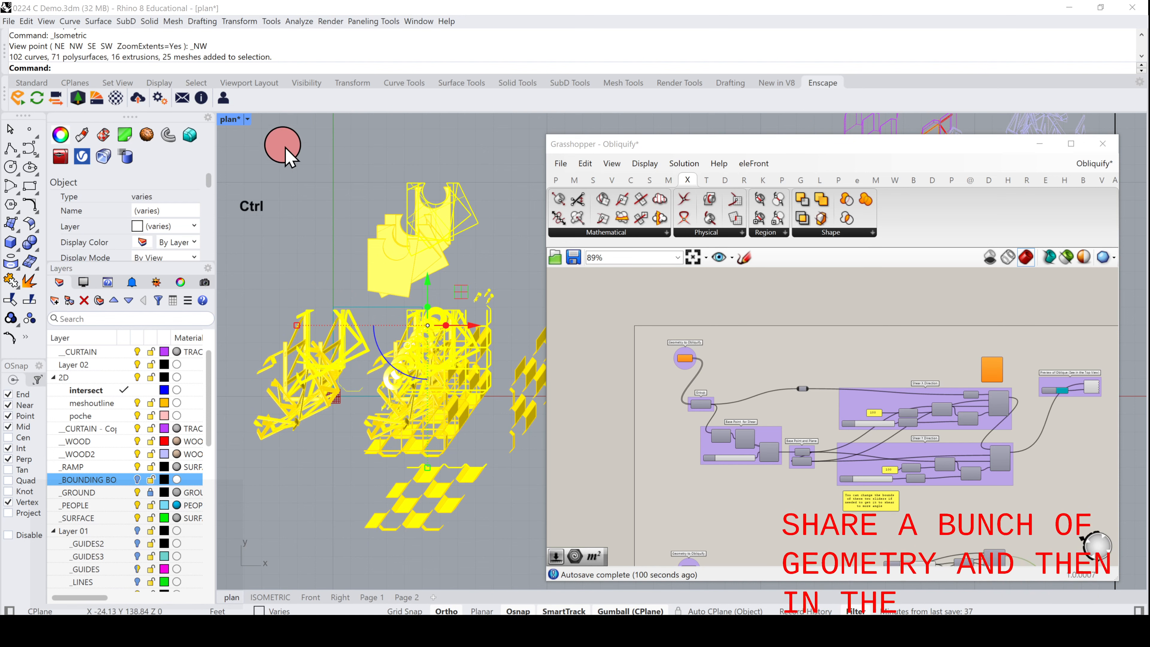
- Set the plan viewport to the preset Top view and clear the selection
{"action": "left_click", "coordinate": [245, 119]}
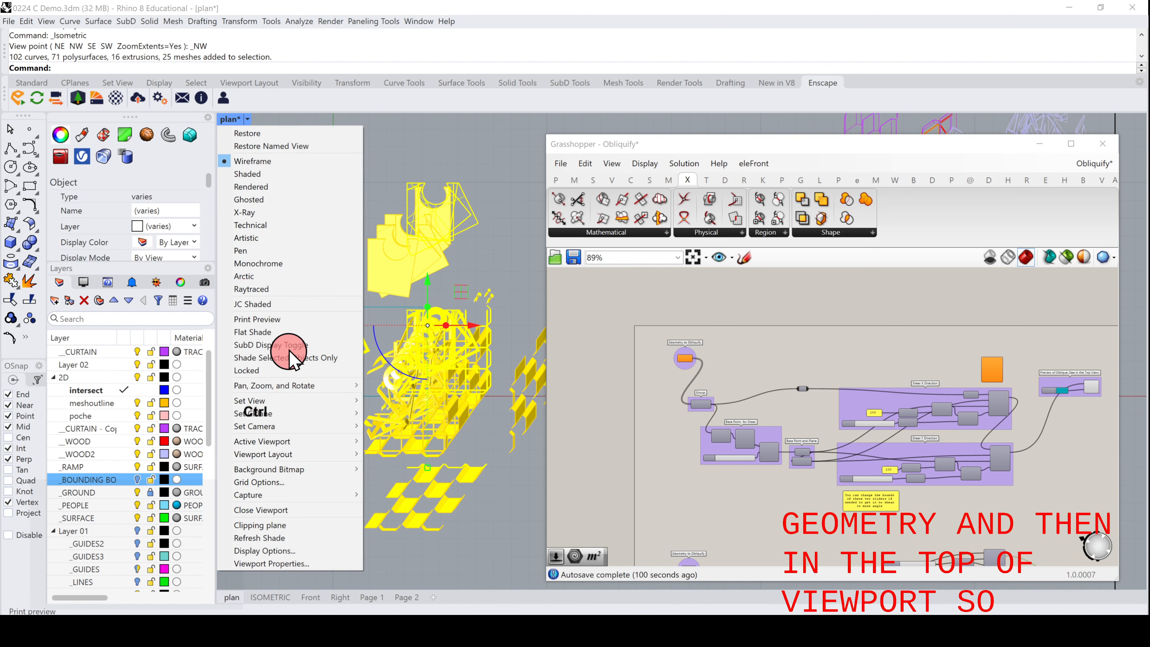
{"action": "mouse_move", "coordinate": [283, 400]}
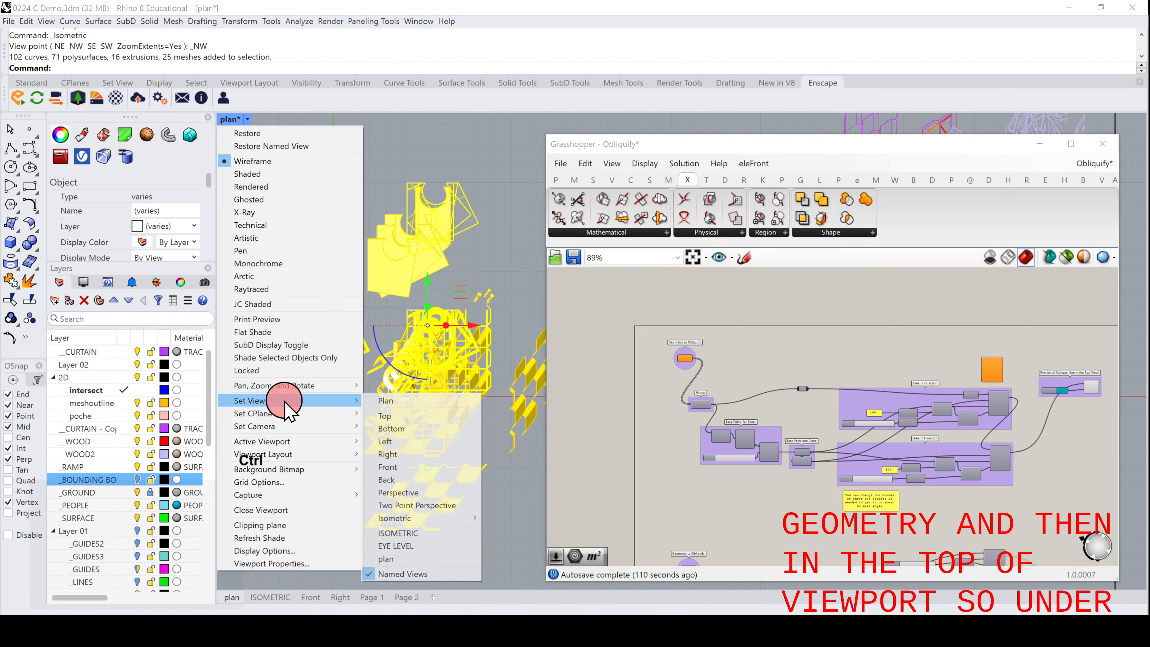
{"action": "left_click", "coordinate": [378, 415]}
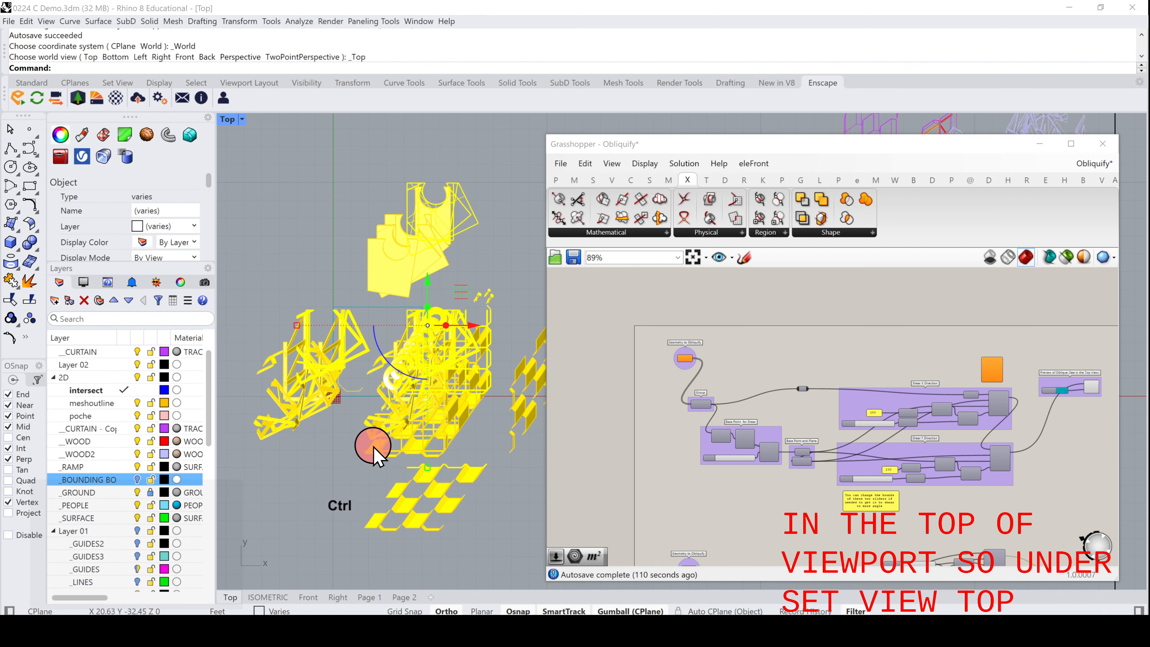
{"action": "scroll", "coordinate": [374, 446], "scroll_direction": "down", "scroll_amount": 2, "text": "ctrl"}
{"action": "scroll", "coordinate": [373, 446], "scroll_direction": "up", "scroll_amount": 2, "text": "ctrl"}
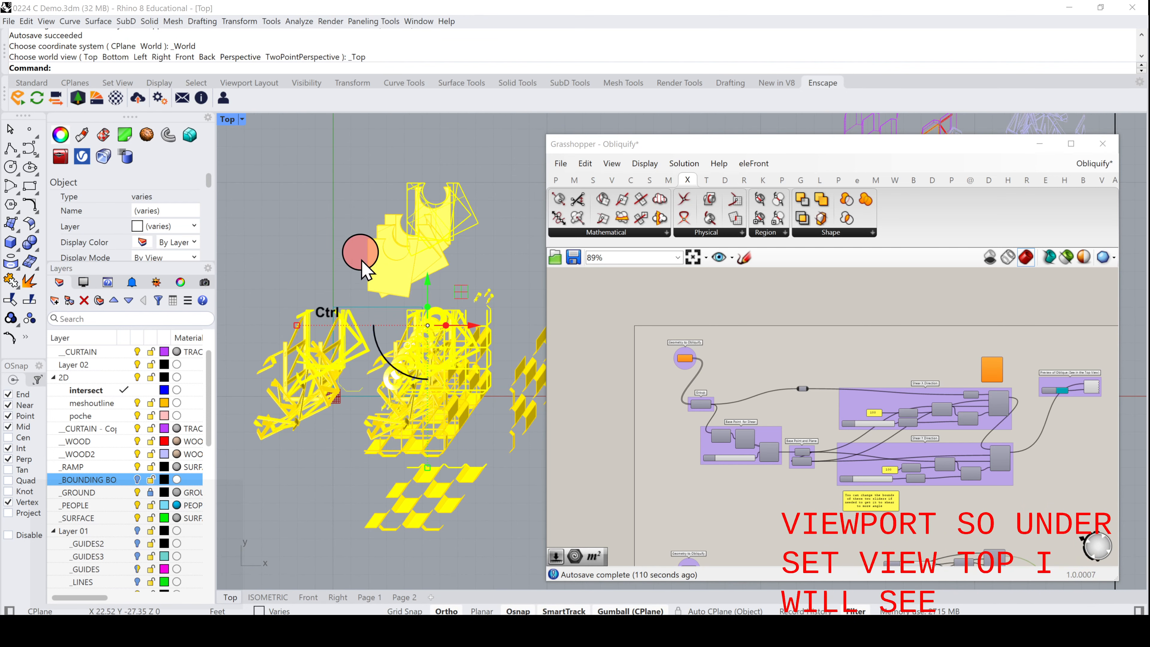
{"action": "left_click", "coordinate": [328, 227]}
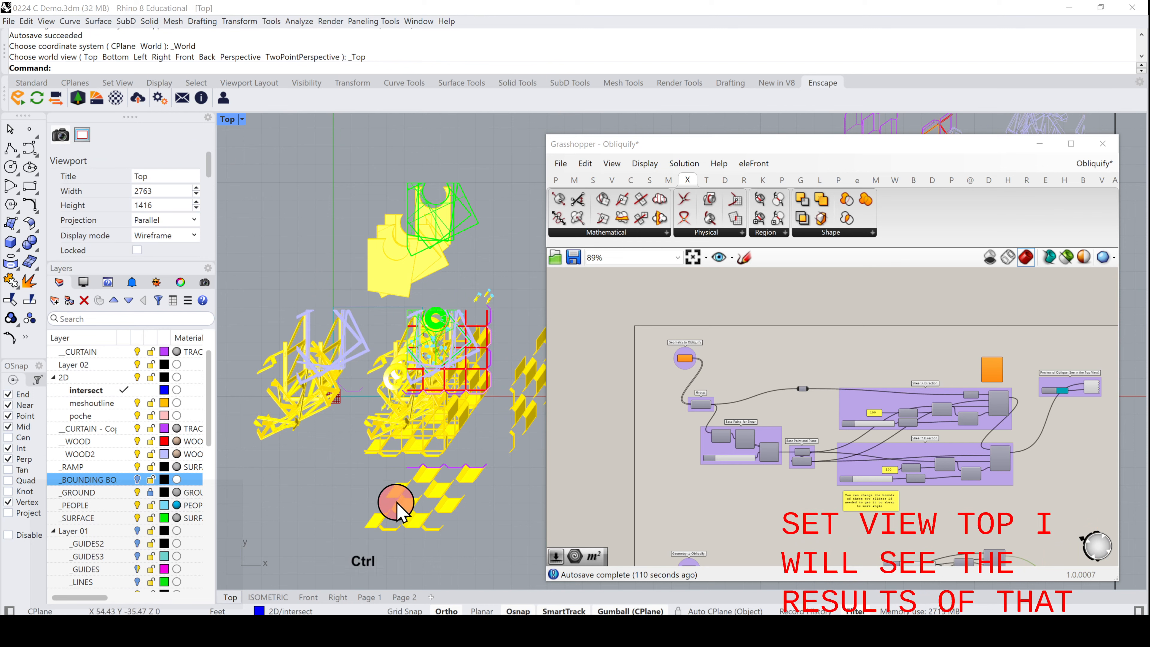
- Select the whole building with its pulled-out pieces and assign it as multiple geometries to the Geometry to Obliquify parameter
{"action": "scroll", "coordinate": [421, 464], "scroll_direction": "down", "scroll_amount": 4, "text": "ctrl"}
{"action": "left_click", "coordinate": [311, 272], "text": "ctrl"}
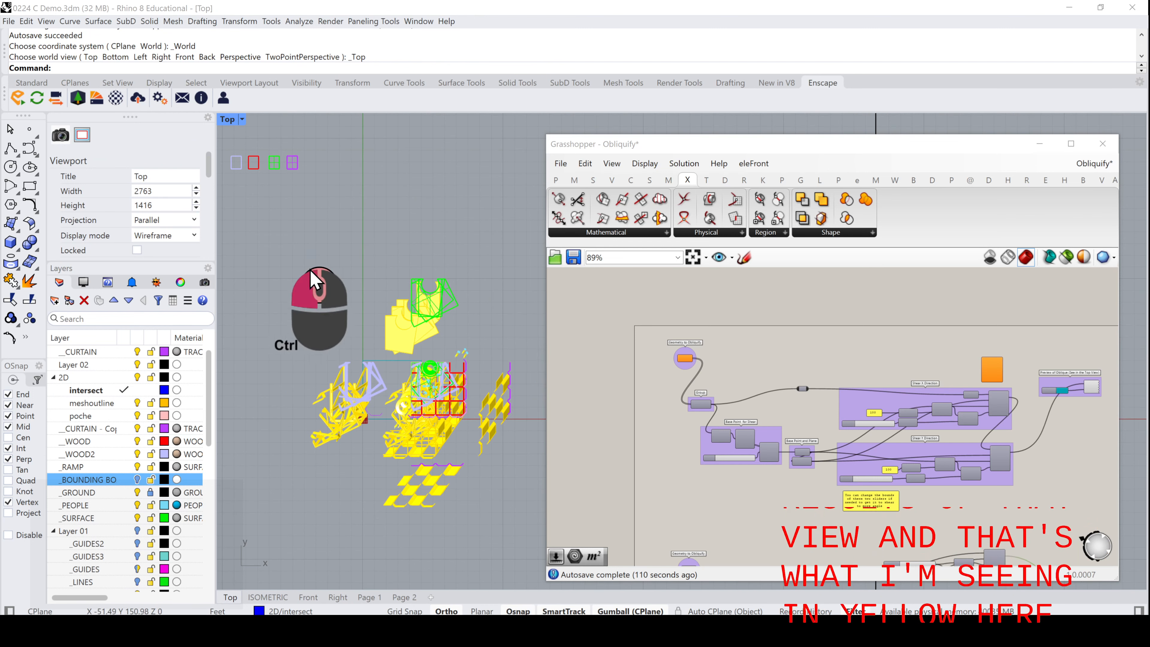
{"action": "left_click_drag", "start_coordinate": [311, 272], "coordinate": [535, 530]}
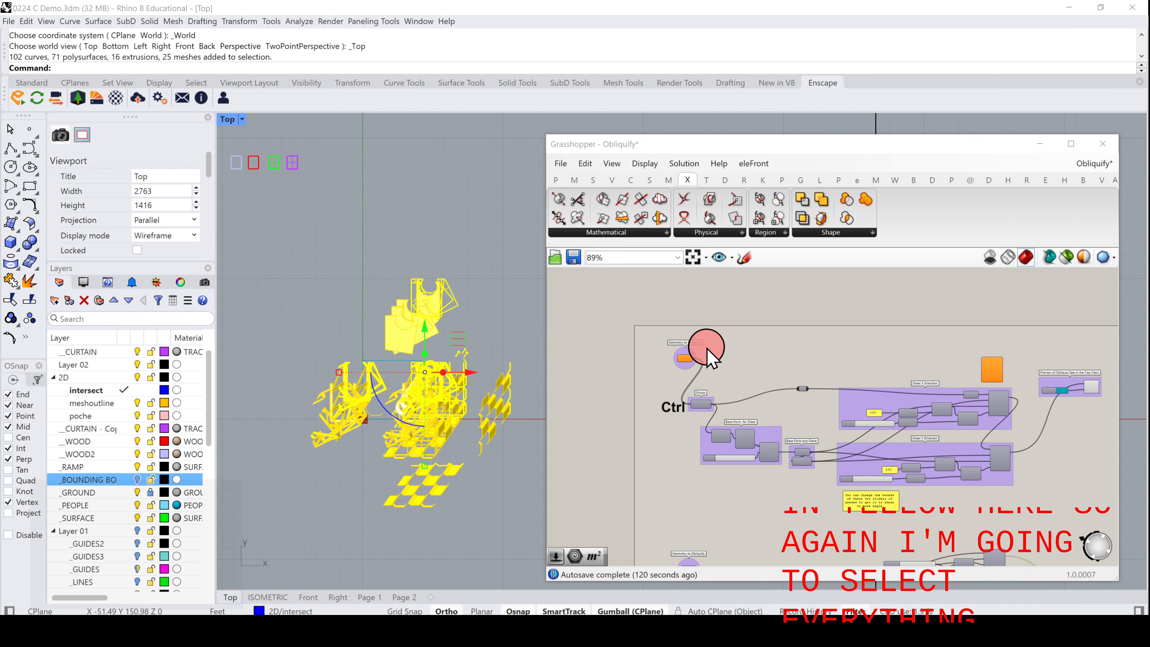
{"action": "scroll", "coordinate": [707, 361], "scroll_direction": "up", "scroll_amount": 5, "text": "ctrl"}
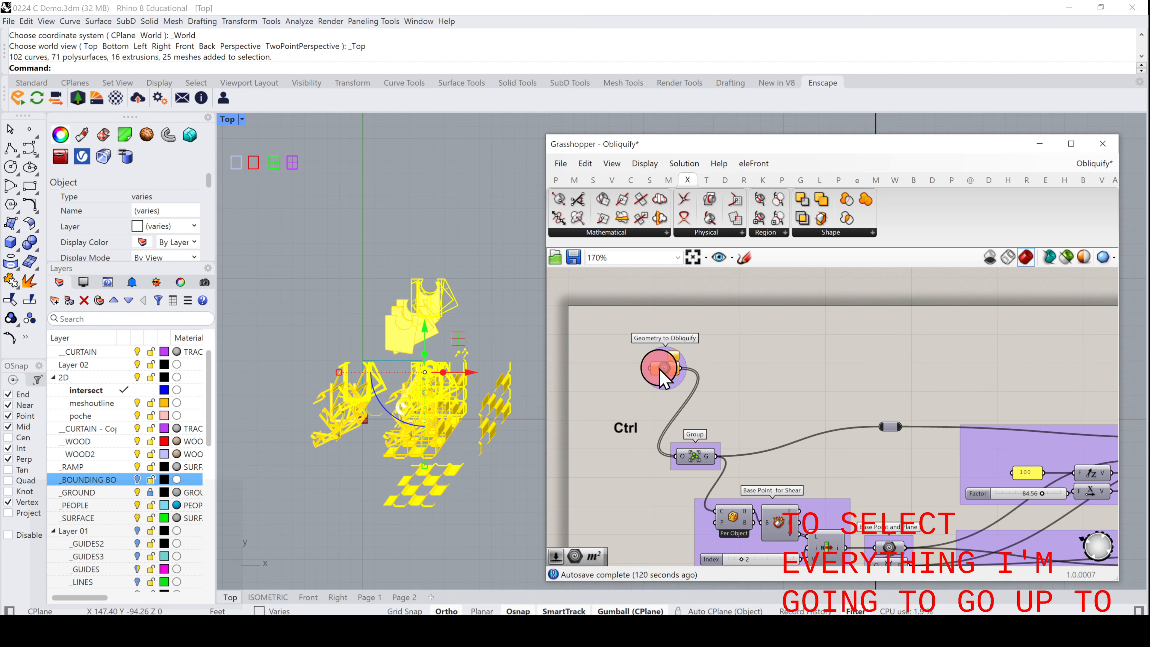
{"action": "left_click", "coordinate": [661, 378]}
{"action": "right_click", "coordinate": [661, 379]}
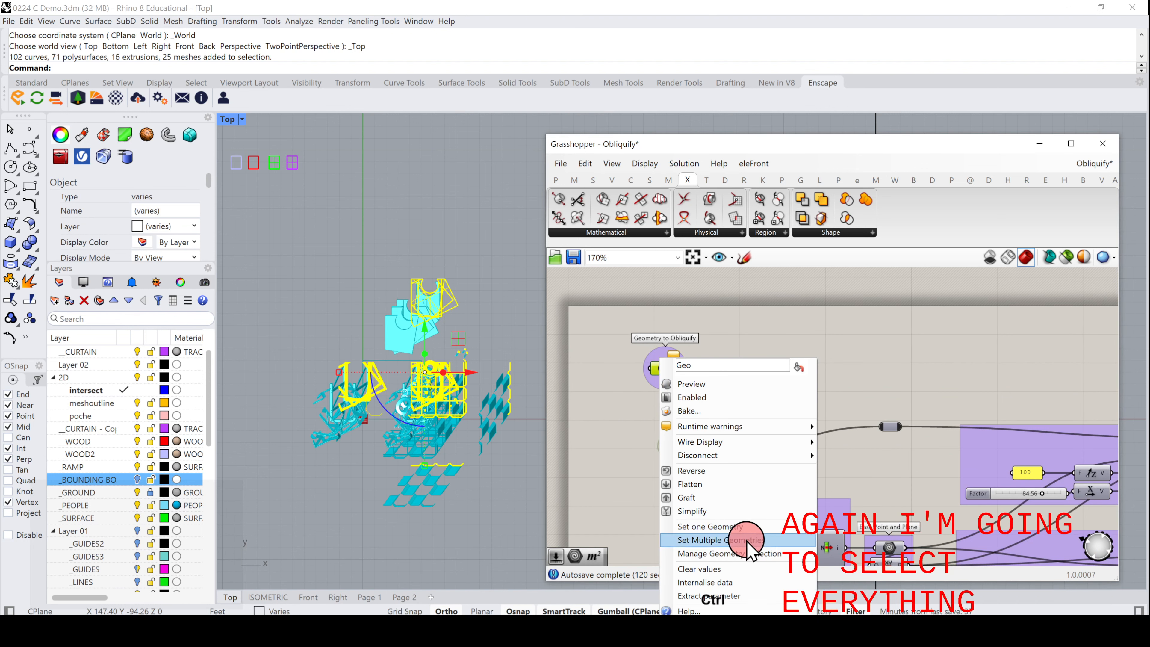
{"action": "left_click", "coordinate": [725, 540]}
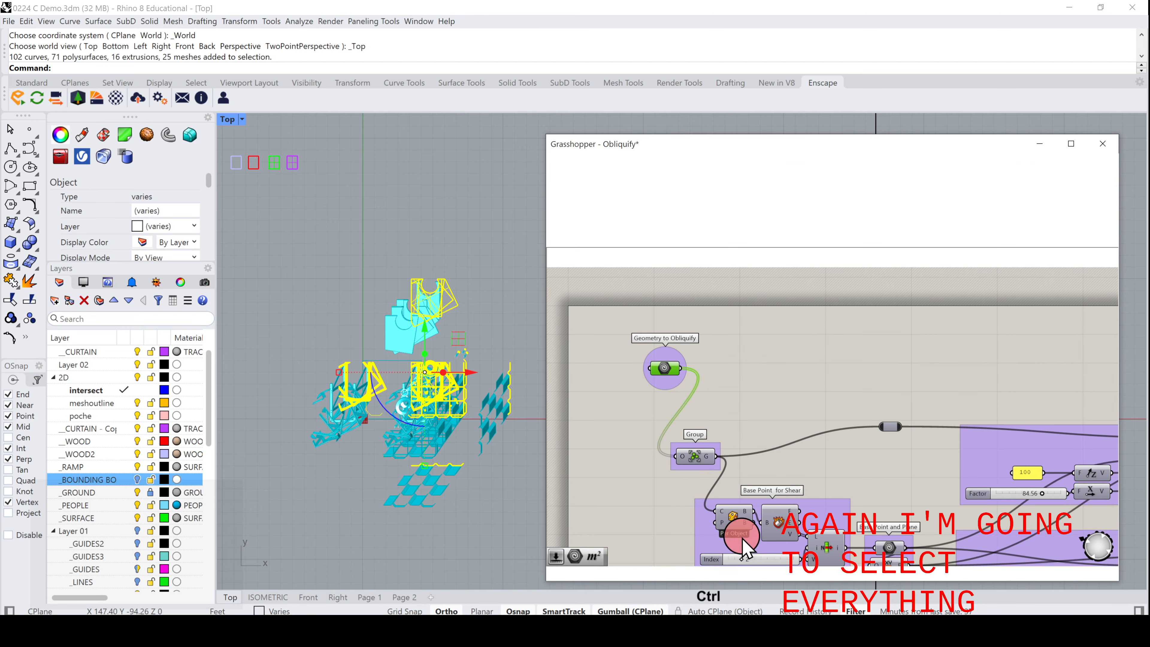
{"action": "left_click", "coordinate": [780, 332]}
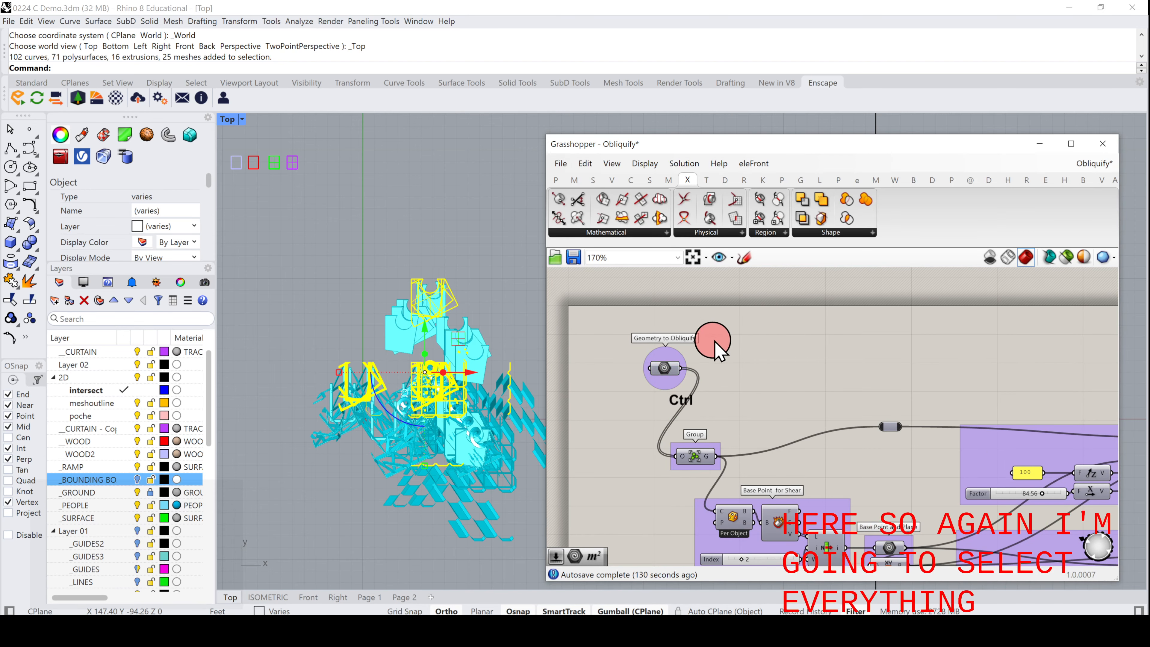
- Delete the lower duplicate of the Obliquify definition and the unconnected Shear Angle component from the Grasshopper canvas
{"action": "scroll", "coordinate": [803, 342], "scroll_direction": "down", "scroll_amount": 4}
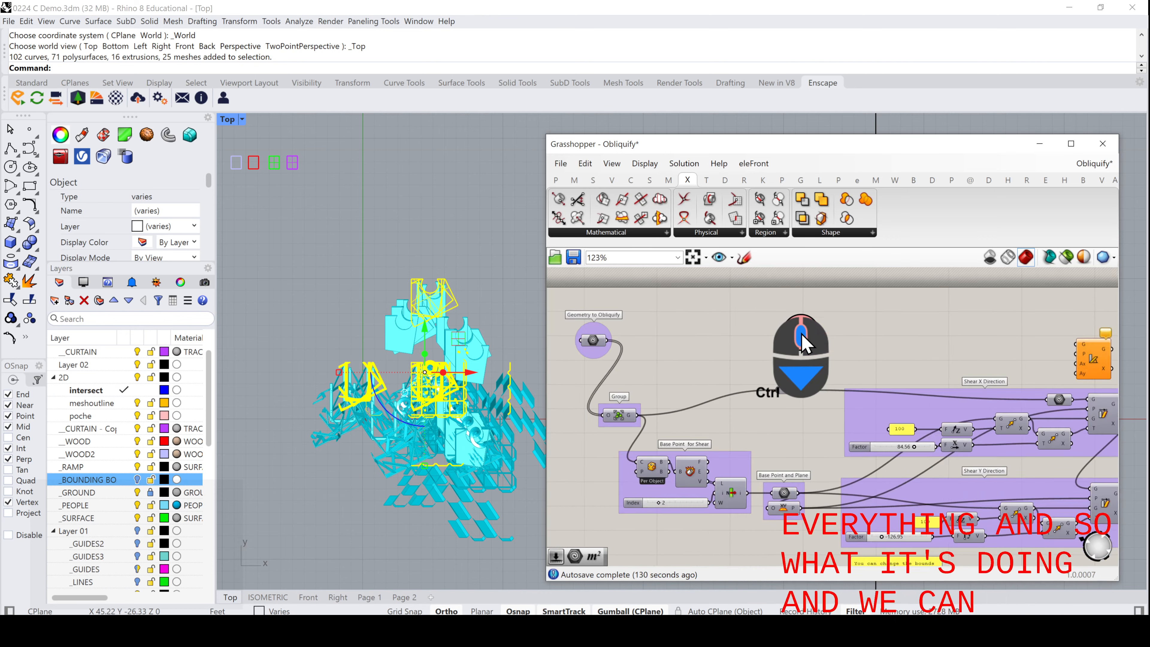
{"action": "scroll", "coordinate": [803, 342], "scroll_direction": "down", "scroll_amount": 3}
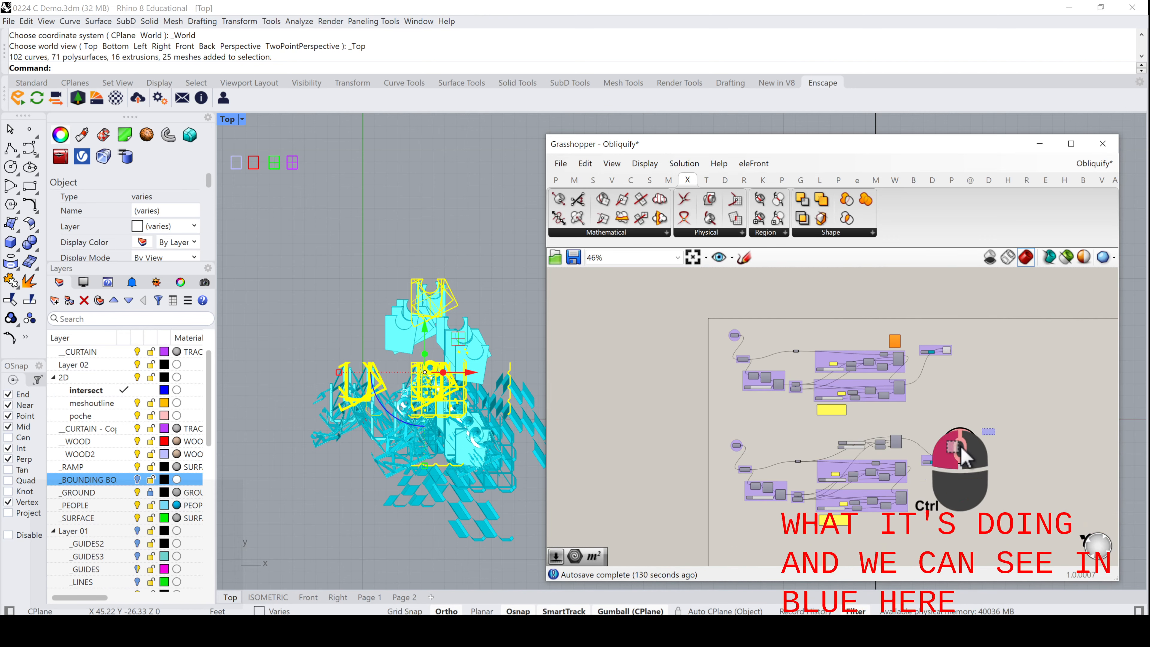
{"action": "left_click_drag", "start_coordinate": [995, 429], "coordinate": [690, 567]}
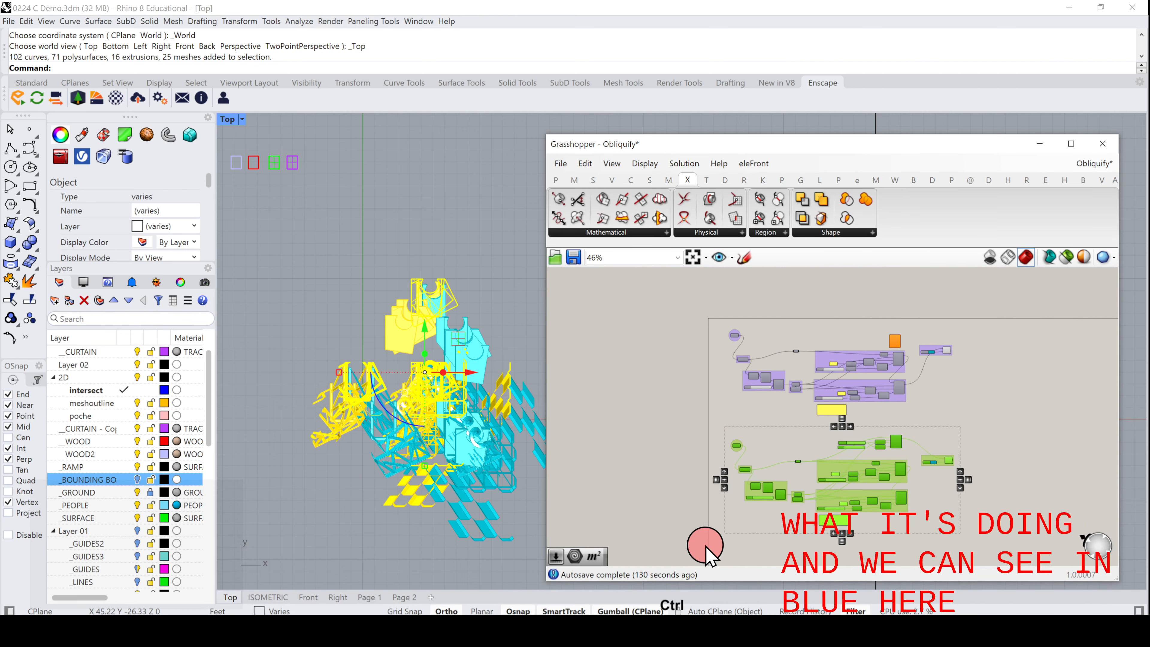
{"action": "key", "text": "Delete"}
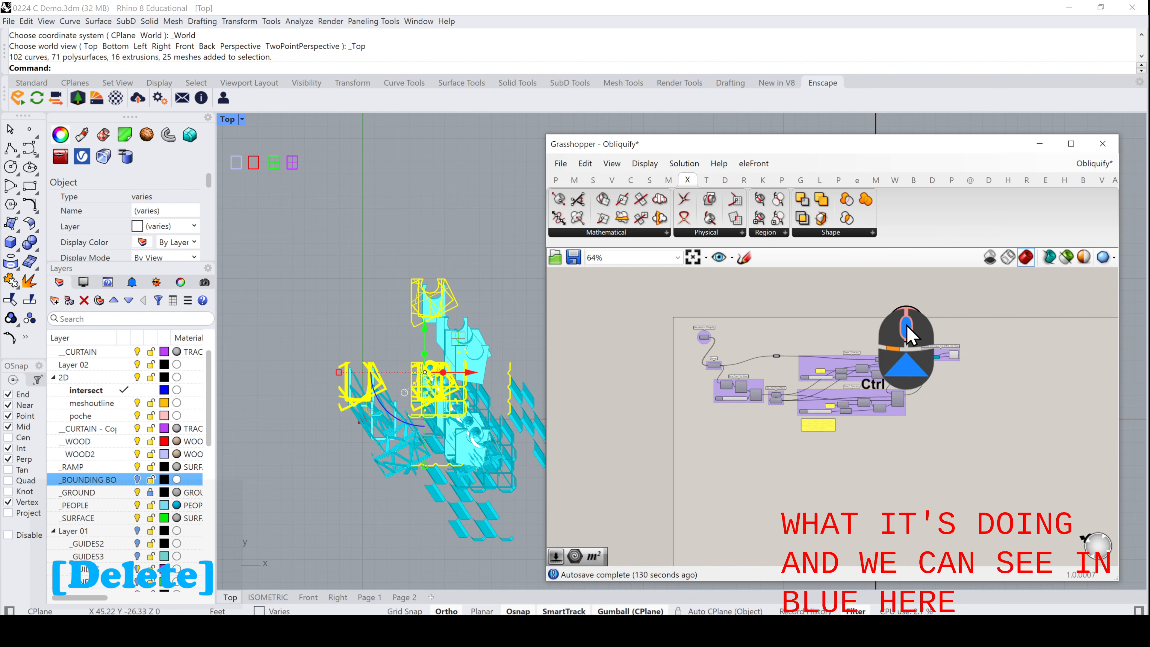
{"action": "scroll", "coordinate": [894, 344], "scroll_direction": "up", "scroll_amount": 5}
{"action": "left_click", "coordinate": [883, 376]}
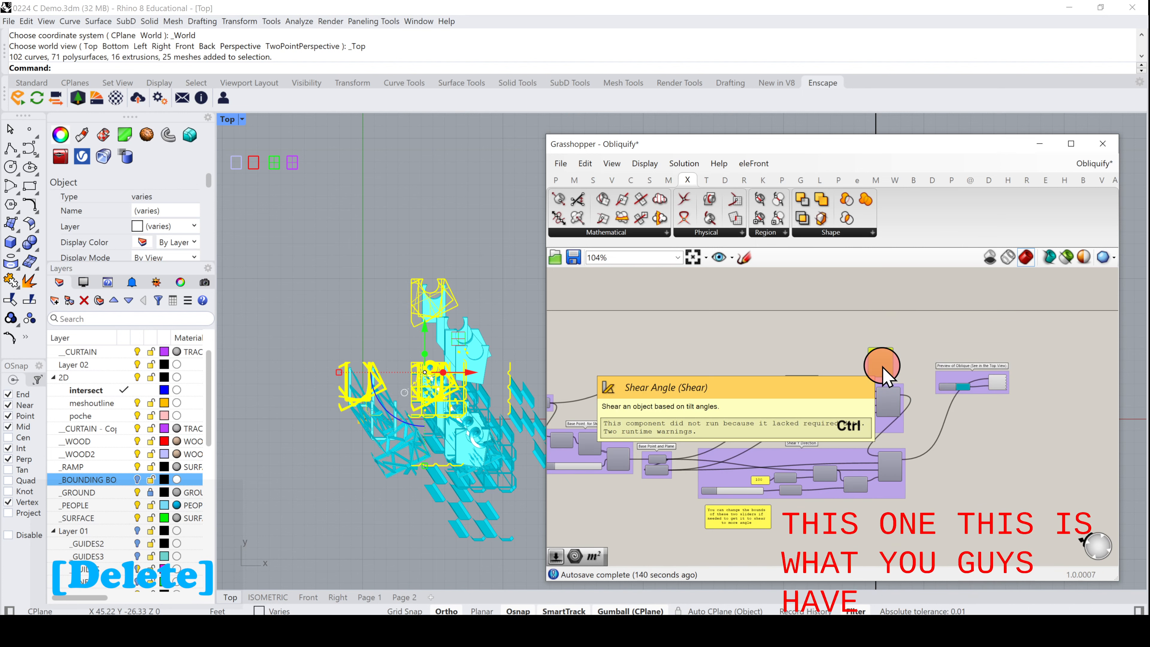
{"action": "key", "text": "Delete"}
- Examine the sheared preview in Rhino's Top view and the definition's base point, X shear and Y shear groups
{"action": "scroll", "coordinate": [463, 432], "scroll_direction": "up", "scroll_amount": 6}
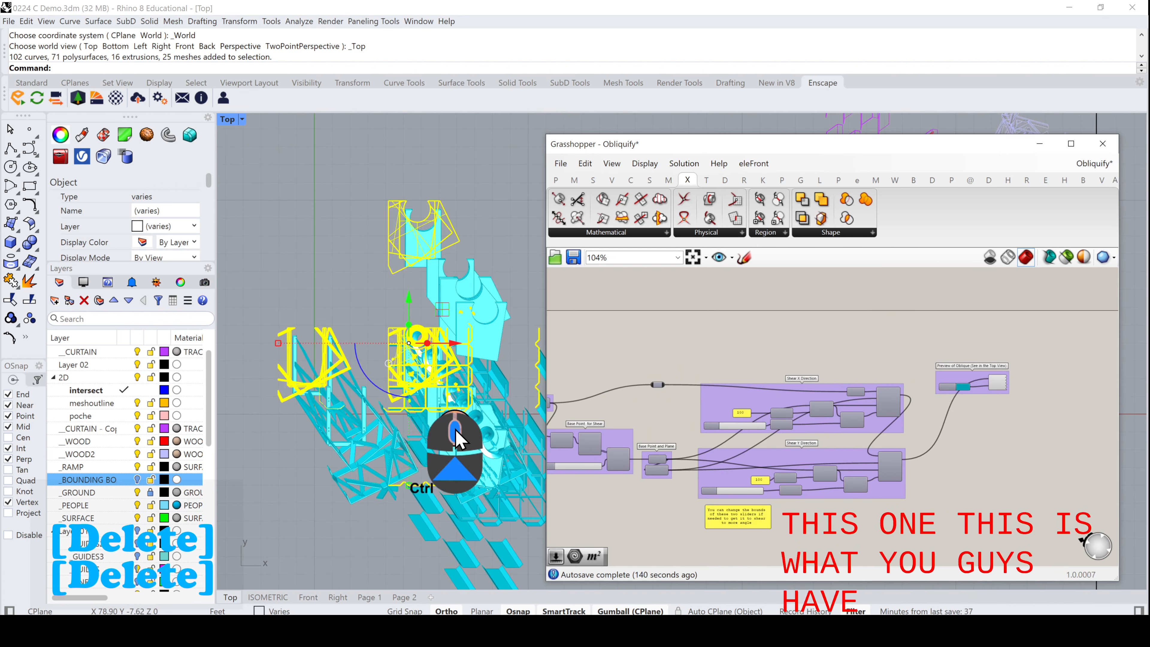
{"action": "mouse_move", "coordinate": [473, 472]}
{"action": "right_mouse_down"}
{"action": "mouse_move", "coordinate": [454, 449]}
{"action": "mouse_move", "coordinate": [455, 461]}
{"action": "right_mouse_up"}
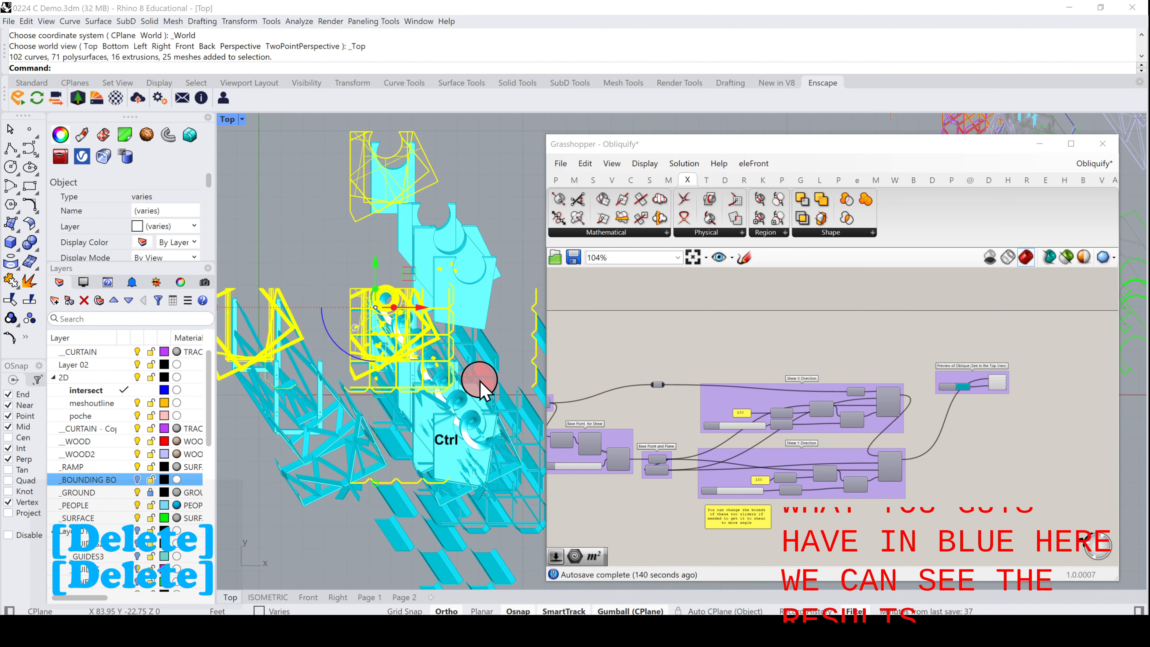
{"action": "right_click_drag", "start_coordinate": [737, 330], "coordinate": [807, 315]}
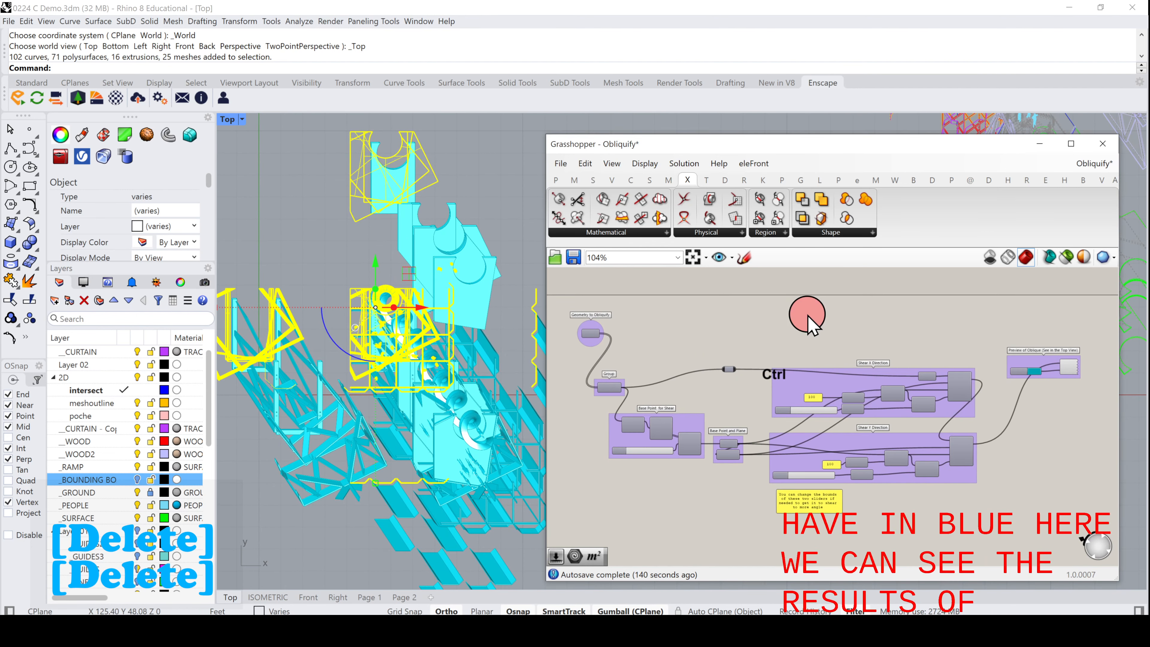
{"action": "scroll", "coordinate": [831, 401], "scroll_direction": "up", "scroll_amount": 1}
{"action": "scroll", "coordinate": [832, 400], "scroll_direction": "up", "scroll_amount": 2}
{"action": "scroll", "coordinate": [831, 408], "scroll_direction": "down", "scroll_amount": 1}
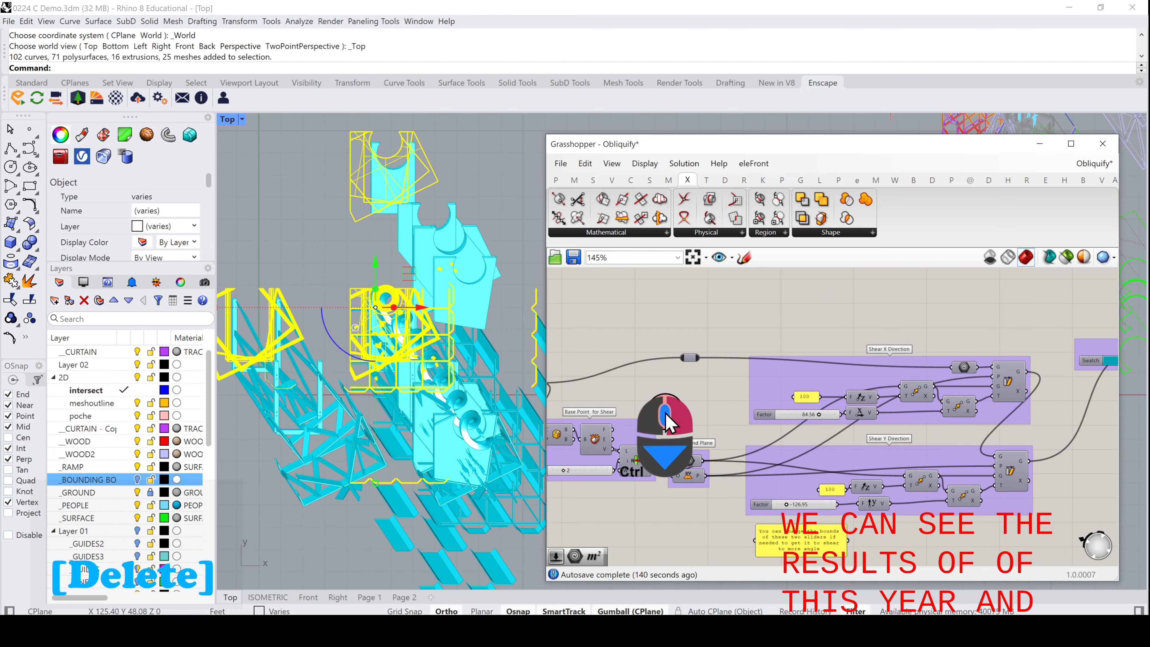
{"action": "right_click_drag", "start_coordinate": [664, 413], "coordinate": [755, 401]}
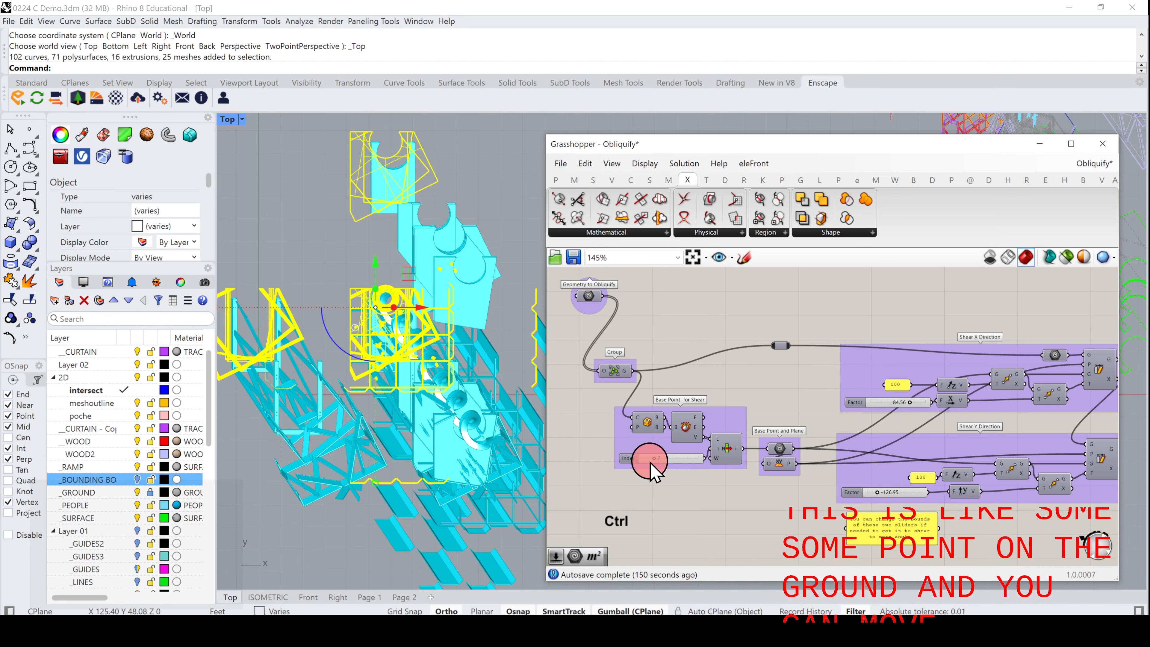
{"action": "right_click_drag", "start_coordinate": [790, 395], "coordinate": [645, 383]}
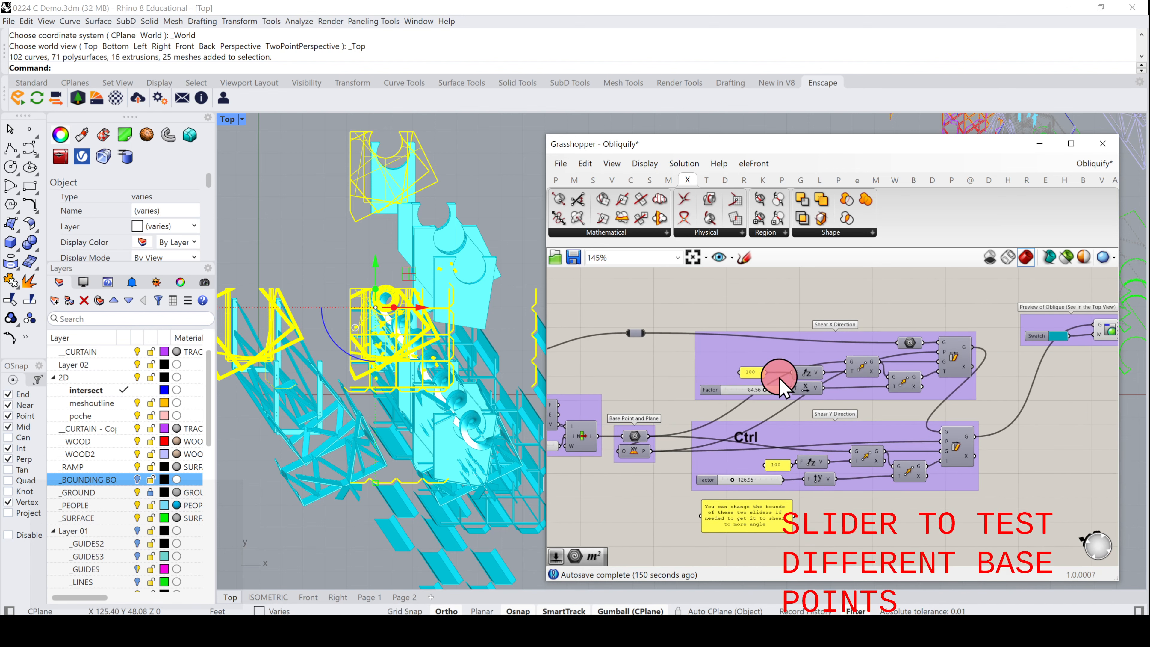
- Set the Factor slider in the Shear X Direction group to -28.13
{"action": "left_click_drag", "start_coordinate": [854, 358], "coordinate": [807, 365]}
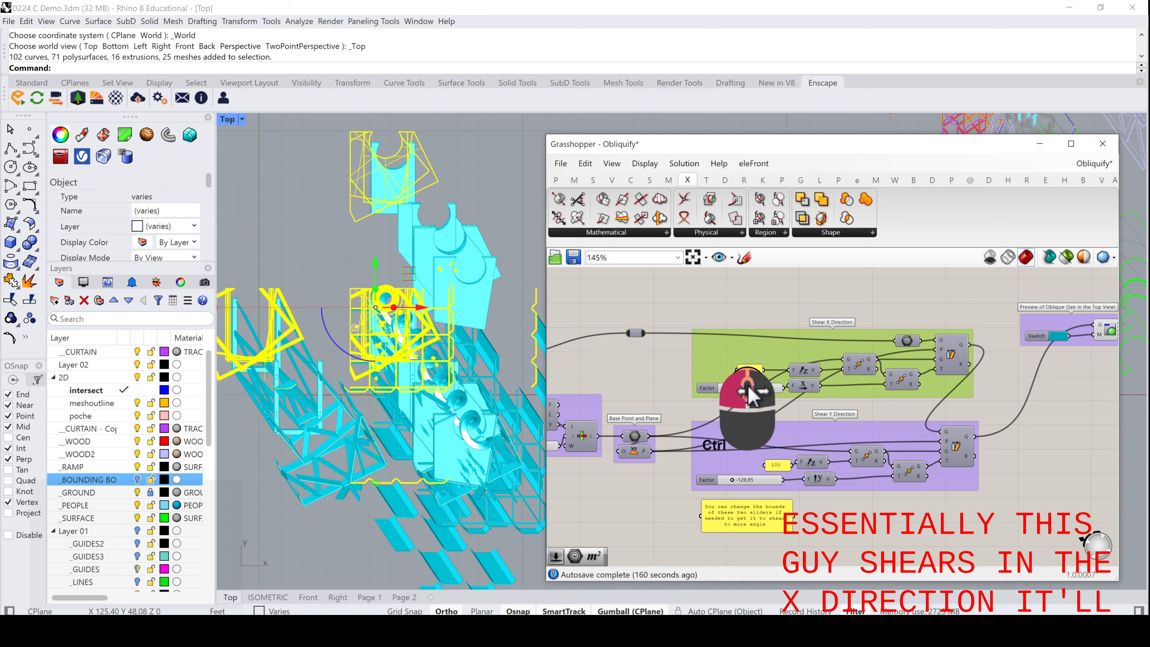
{"action": "left_click_drag", "start_coordinate": [746, 386], "coordinate": [746, 386]}
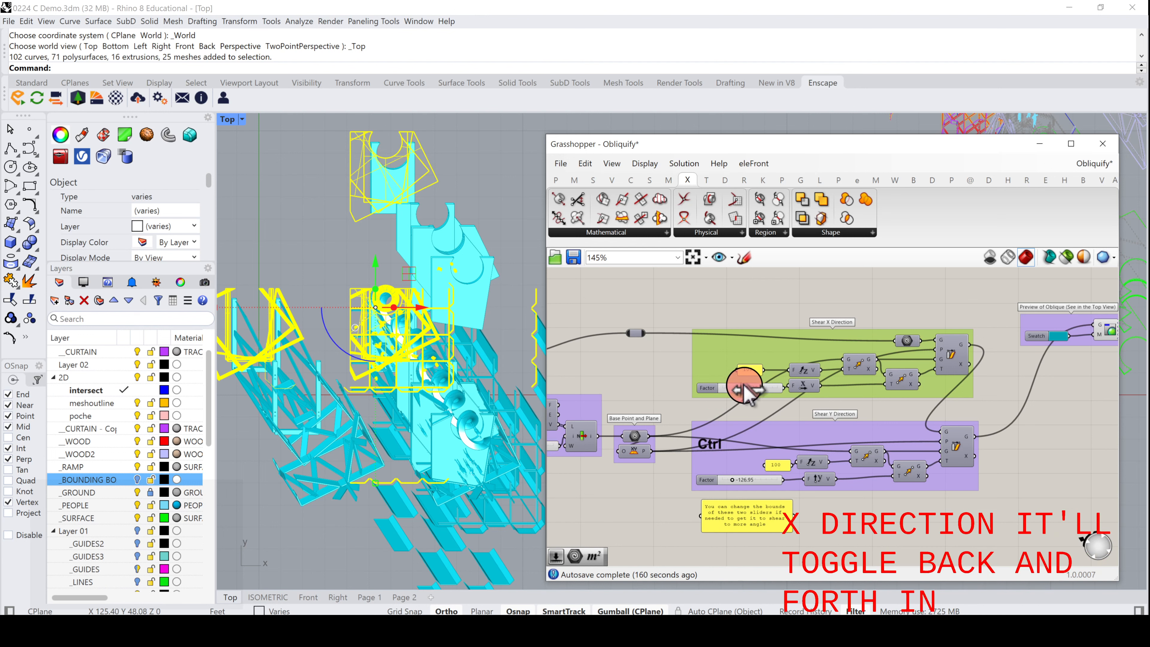
{"action": "mouse_move", "coordinate": [744, 385]}
{"action": "left_mouse_down", "text": "ctrl"}
{"action": "mouse_move", "coordinate": [748, 394]}
{"action": "mouse_move", "coordinate": [737, 387]}
{"action": "left_mouse_up", "text": "ctrl"}
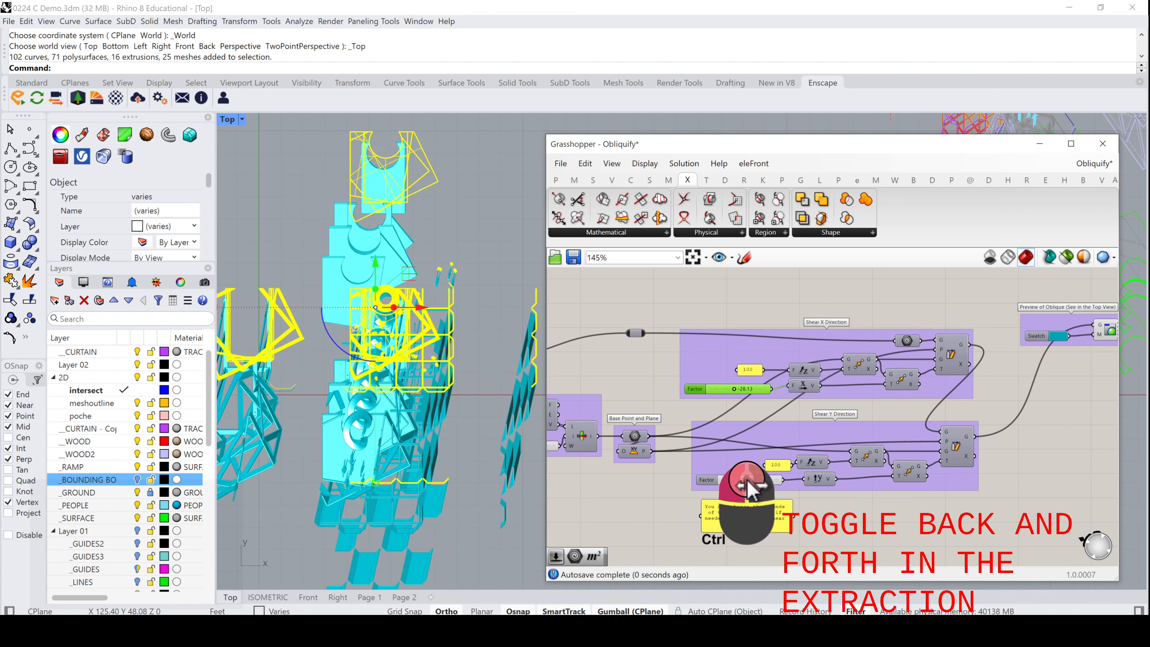
- Try Factor values of -38.76, 0 and -7.35 on the slider in the Shear Y Direction group
{"action": "left_click_drag", "start_coordinate": [761, 486], "coordinate": [733, 484], "text": "ctrl"}
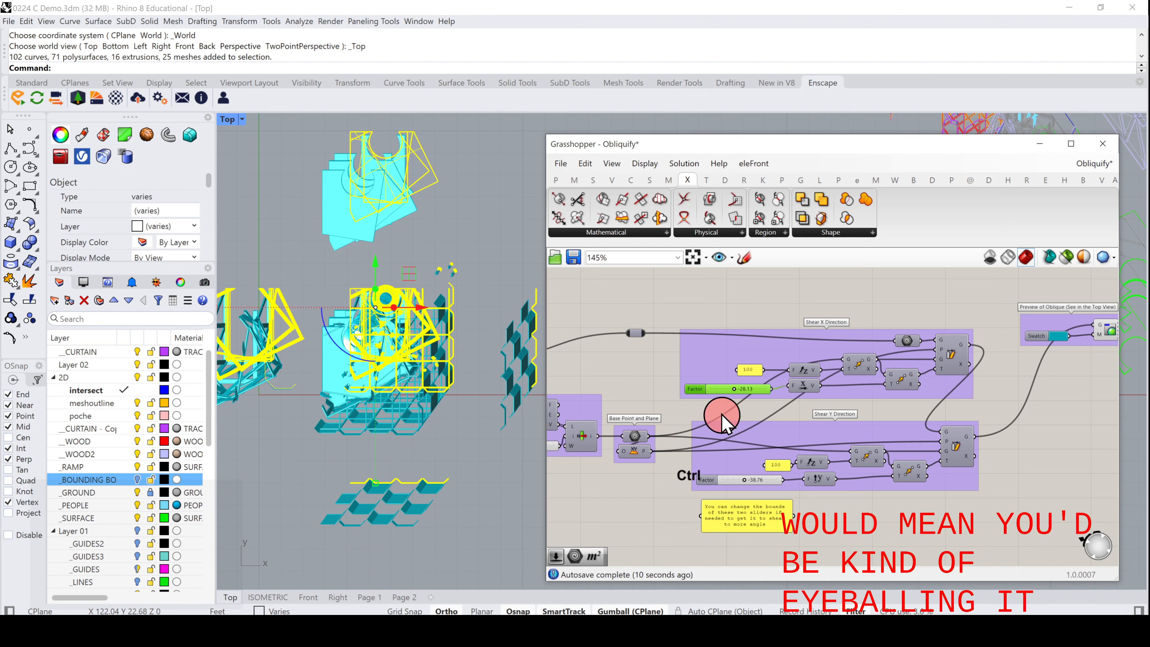
{"action": "double_click", "coordinate": [733, 480]}
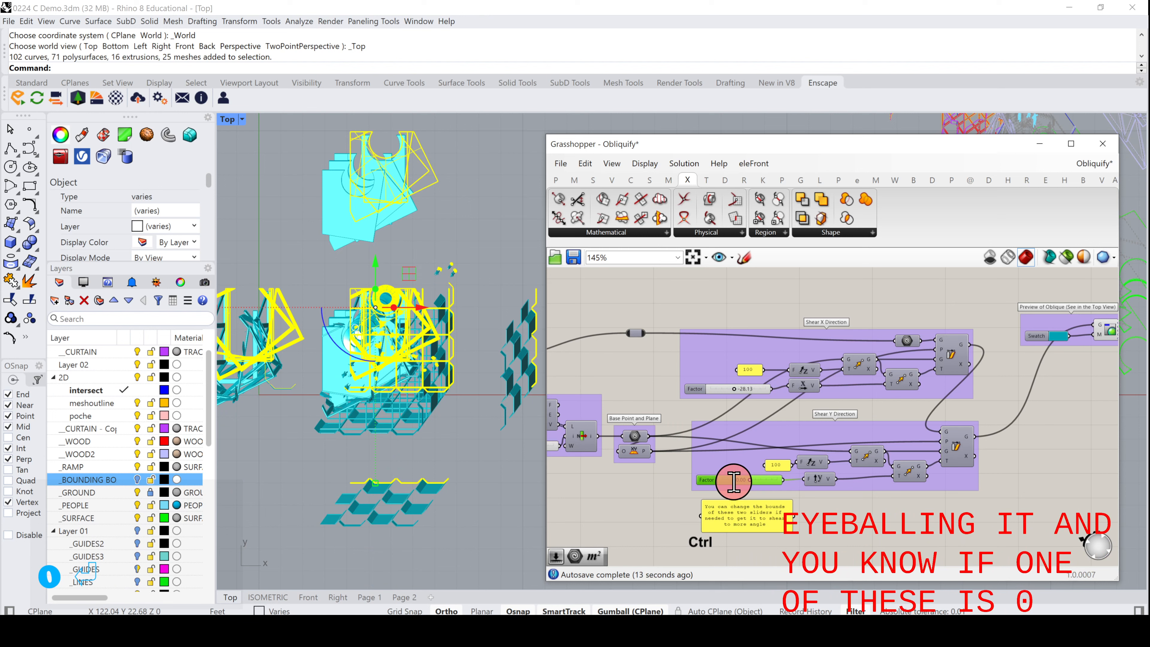
{"action": "key", "text": "Return"}
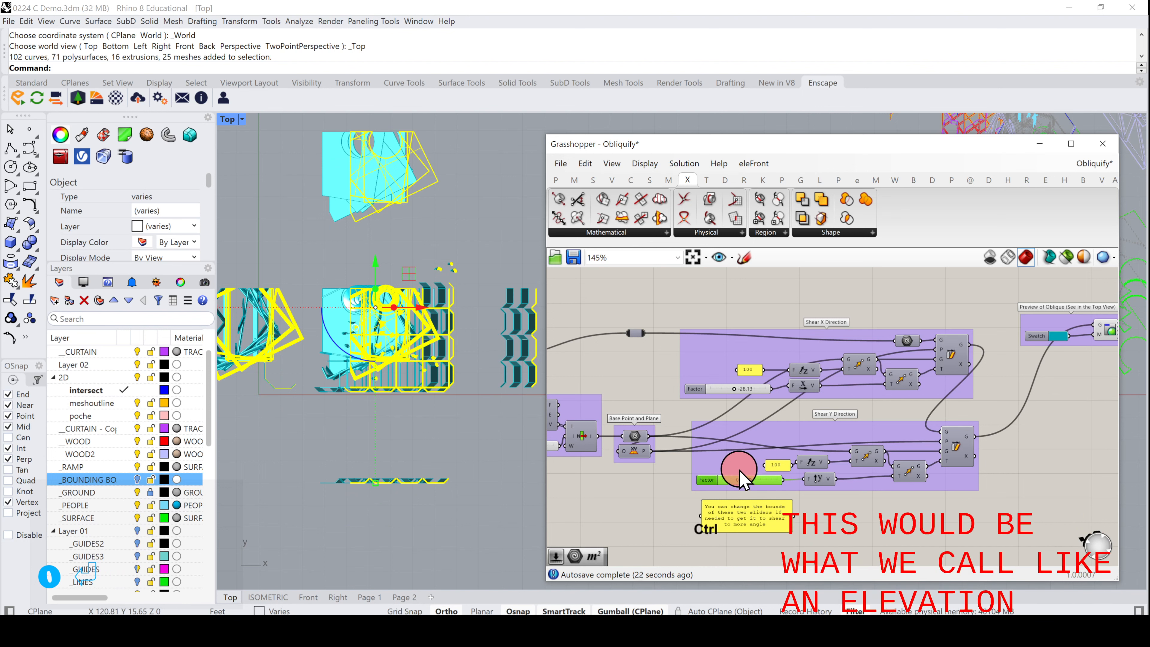
{"action": "left_click_drag", "start_coordinate": [754, 482], "coordinate": [740, 480]}
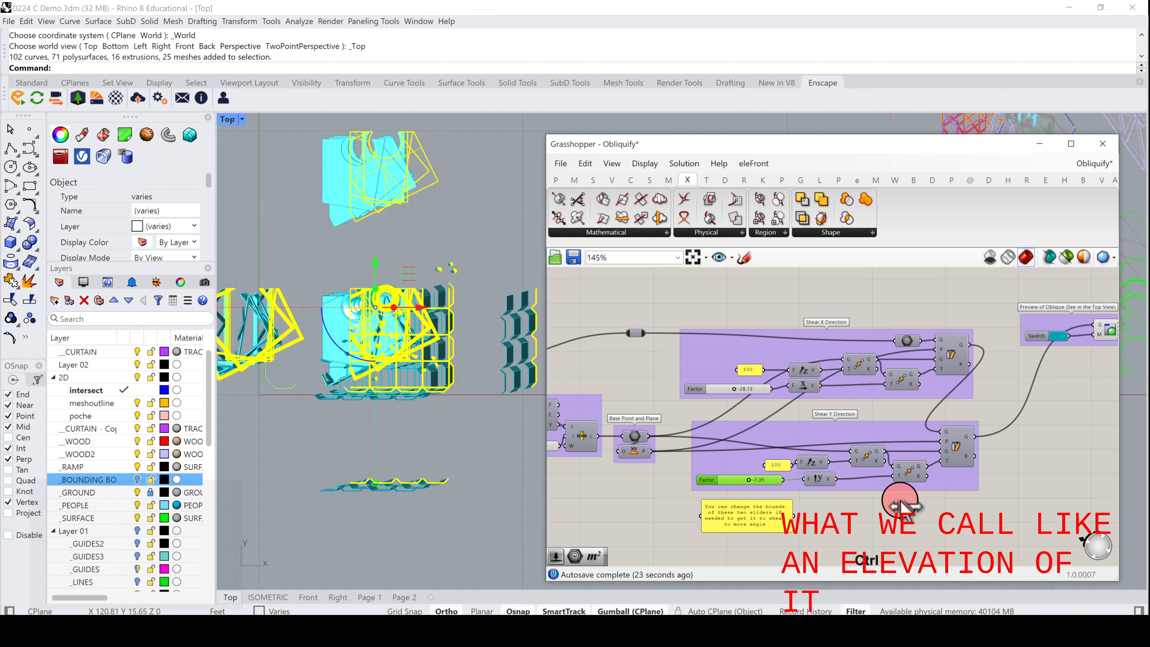
- Add a Shear Angle component to the empty canvas above the Shear X Direction group
{"action": "right_click_drag", "start_coordinate": [1068, 381], "coordinate": [1006, 503]}
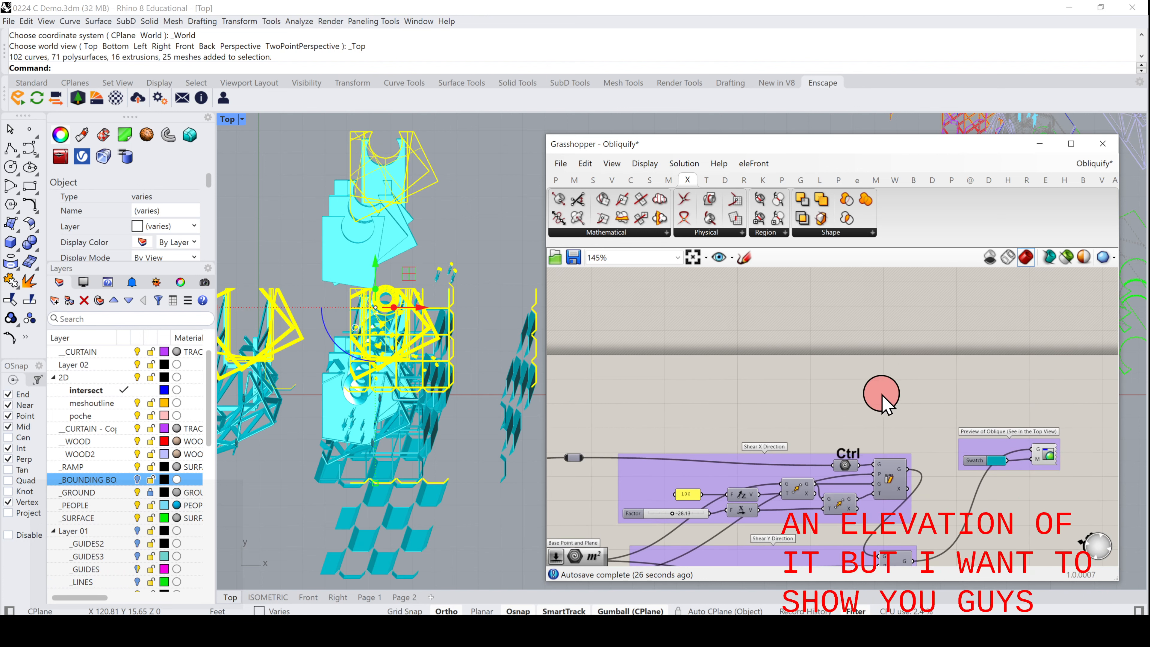
{"action": "scroll", "coordinate": [845, 386], "scroll_direction": "up", "scroll_amount": 1}
{"action": "scroll", "coordinate": [846, 386], "scroll_direction": "up", "scroll_amount": 2}
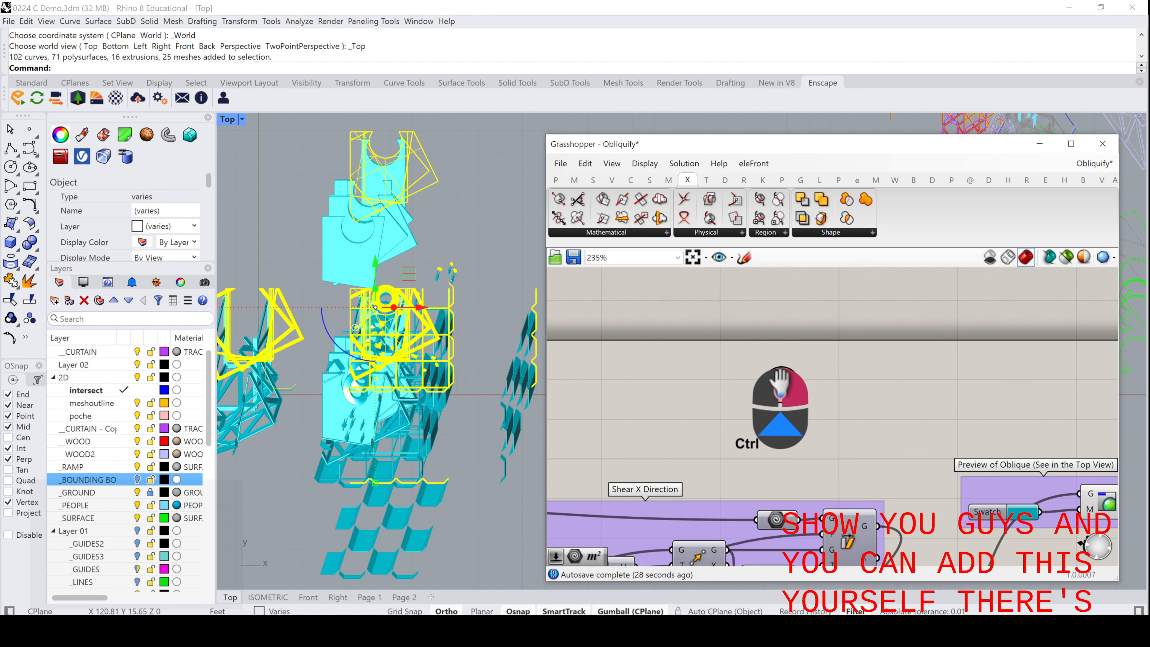
{"action": "double_click", "coordinate": [825, 376]}
{"action": "key", "text": "Escape"}
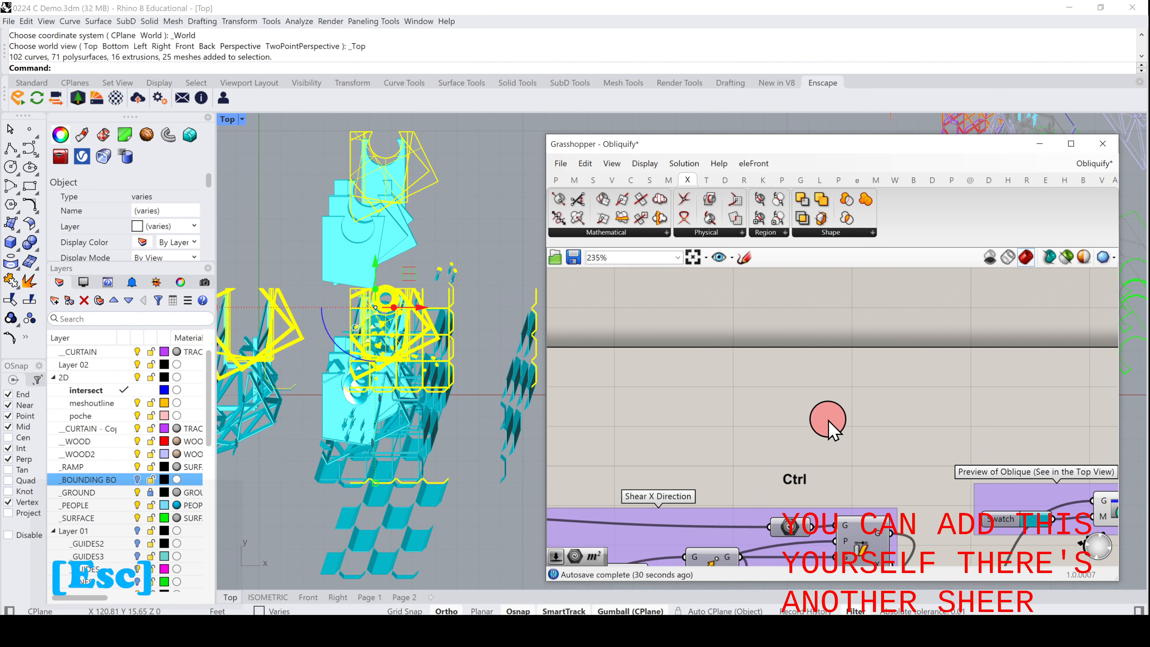
{"action": "double_click", "coordinate": [829, 422]}
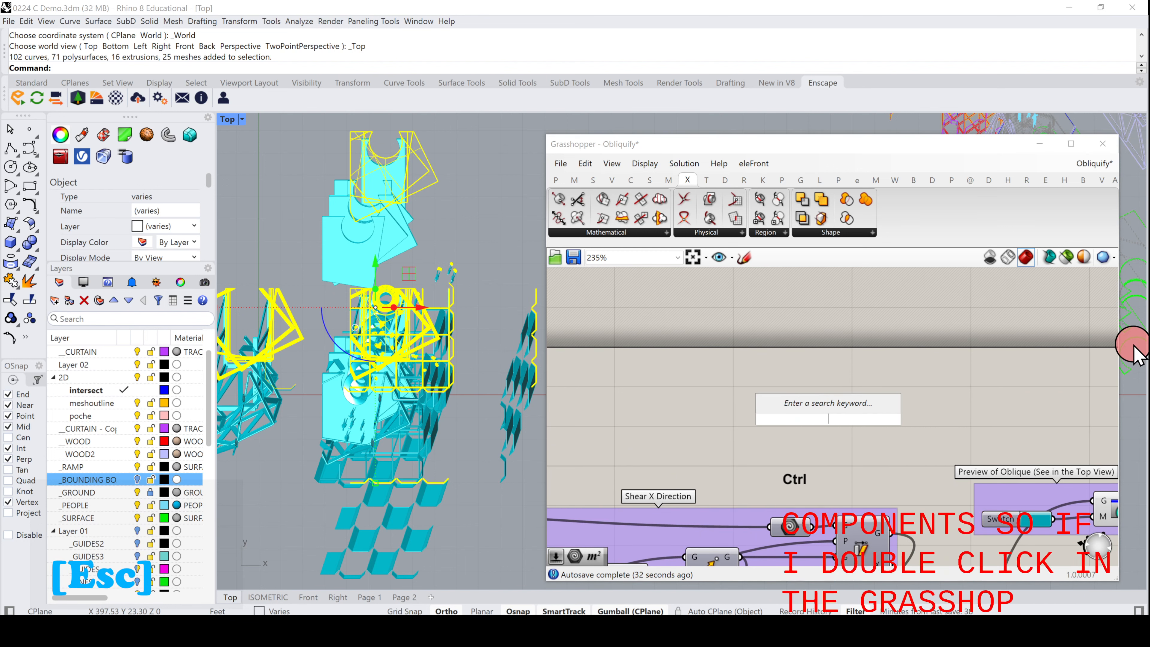
{"action": "type", "text": "SHEAR AGNEL"}
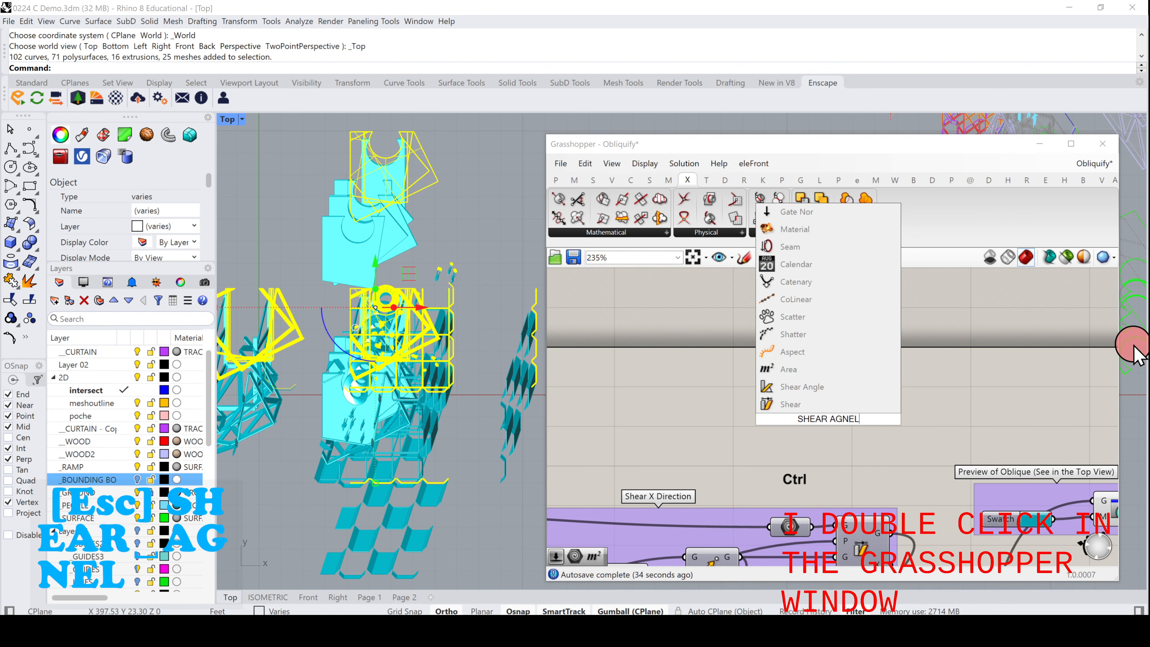
{"action": "key", "text": "BackSpace"}
{"action": "type", "text": "NGLE"}
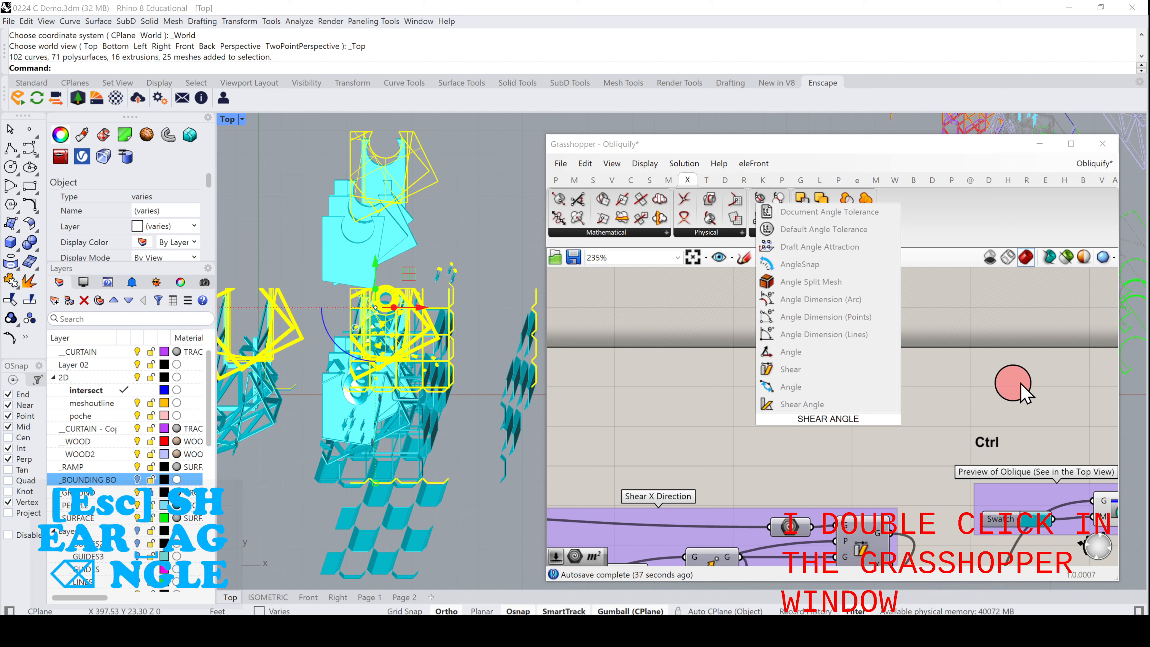
{"action": "left_click", "coordinate": [795, 403]}
- Wire the Shear X group's geometry parameter and the base plane into the Shear Angle component's Geometry and Base inputs
{"action": "right_click_drag", "start_coordinate": [692, 364], "coordinate": [783, 328]}
{"action": "left_click", "coordinate": [874, 492]}
{"action": "left_click_drag", "start_coordinate": [874, 492], "coordinate": [894, 382]}
{"action": "right_click_drag", "start_coordinate": [790, 385], "coordinate": [808, 338]}
{"action": "scroll", "coordinate": [808, 336], "scroll_direction": "down", "scroll_amount": 2}
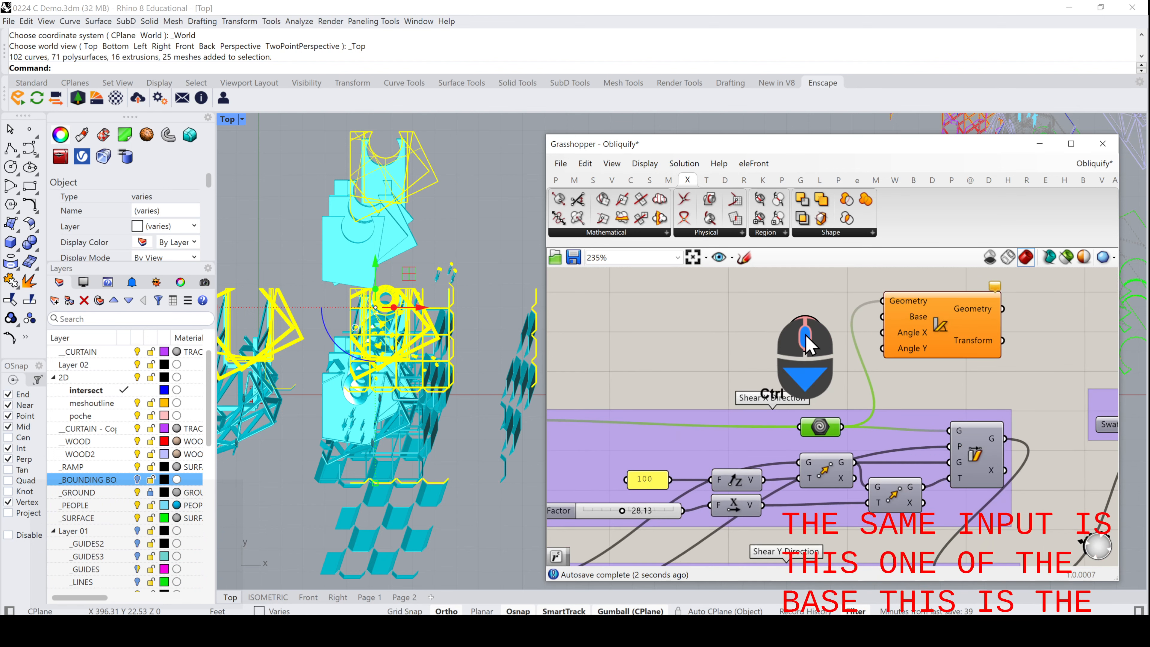
{"action": "left_click_drag", "start_coordinate": [577, 538], "coordinate": [881, 304], "text": "ctrl"}
- Add a Radians component for converting degrees beside the Shear Angle component
{"action": "scroll", "coordinate": [881, 304], "scroll_direction": "up", "scroll_amount": 3}
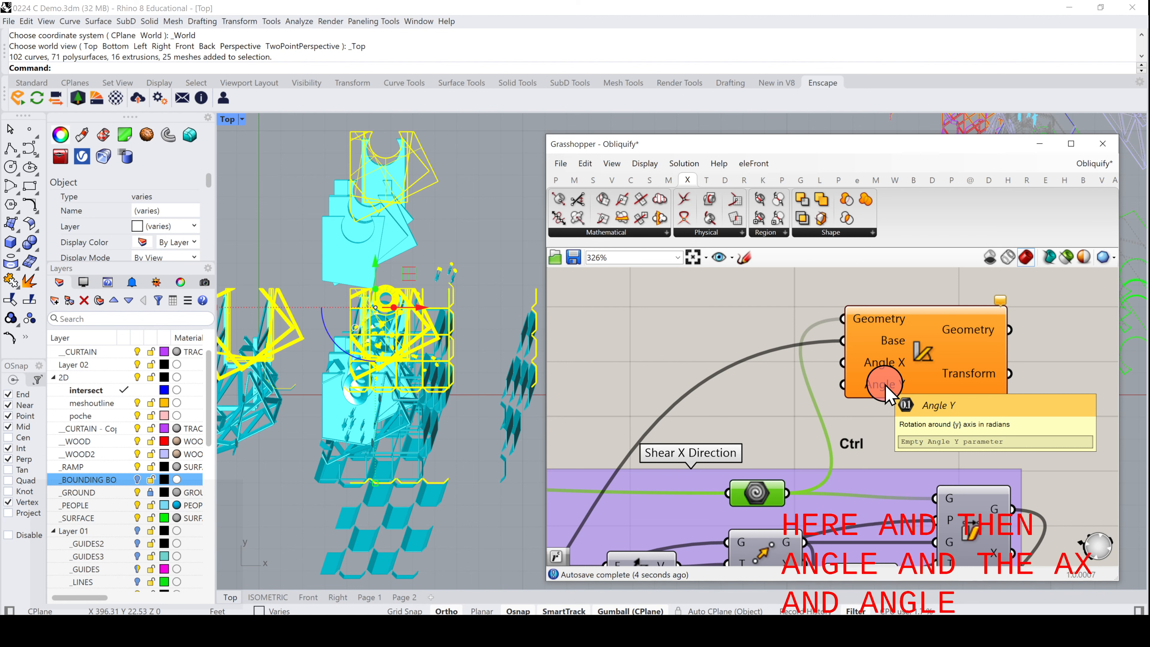
{"action": "double_click", "coordinate": [674, 347]}
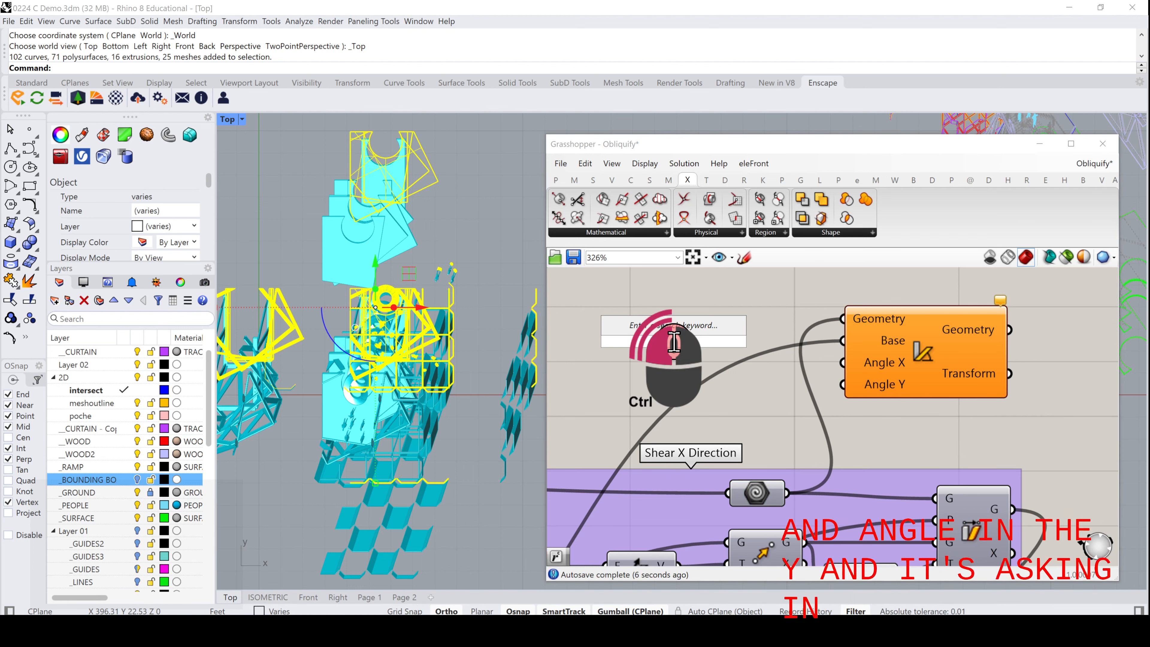
{"action": "type", "text": "RADI"}
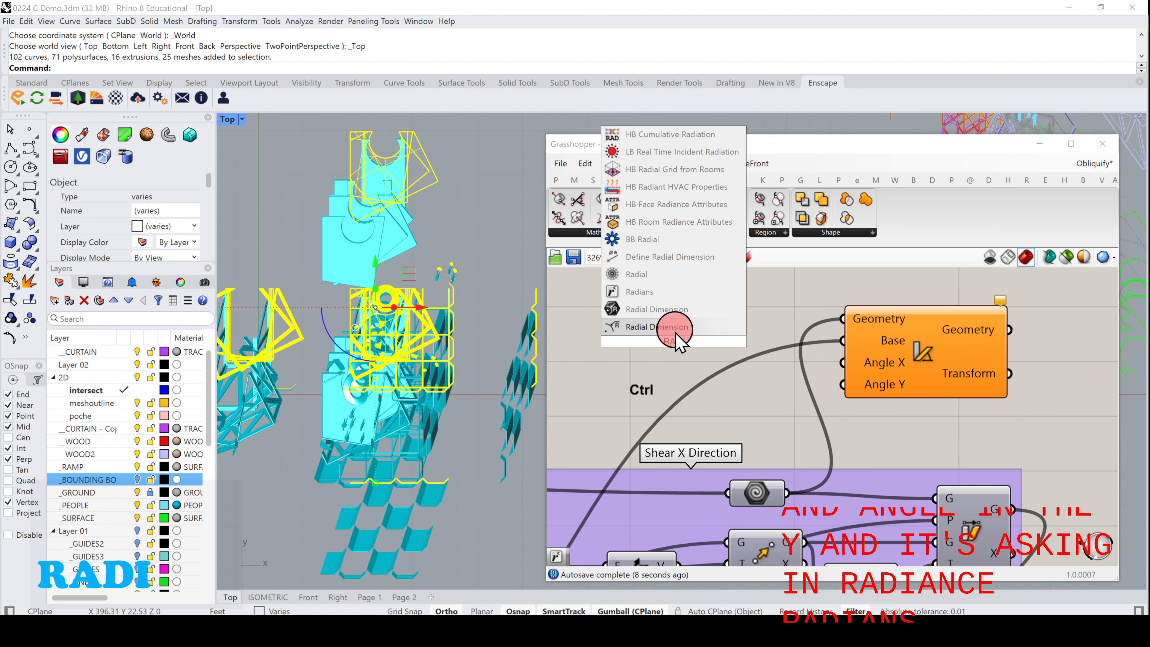
{"action": "left_click", "coordinate": [679, 301]}
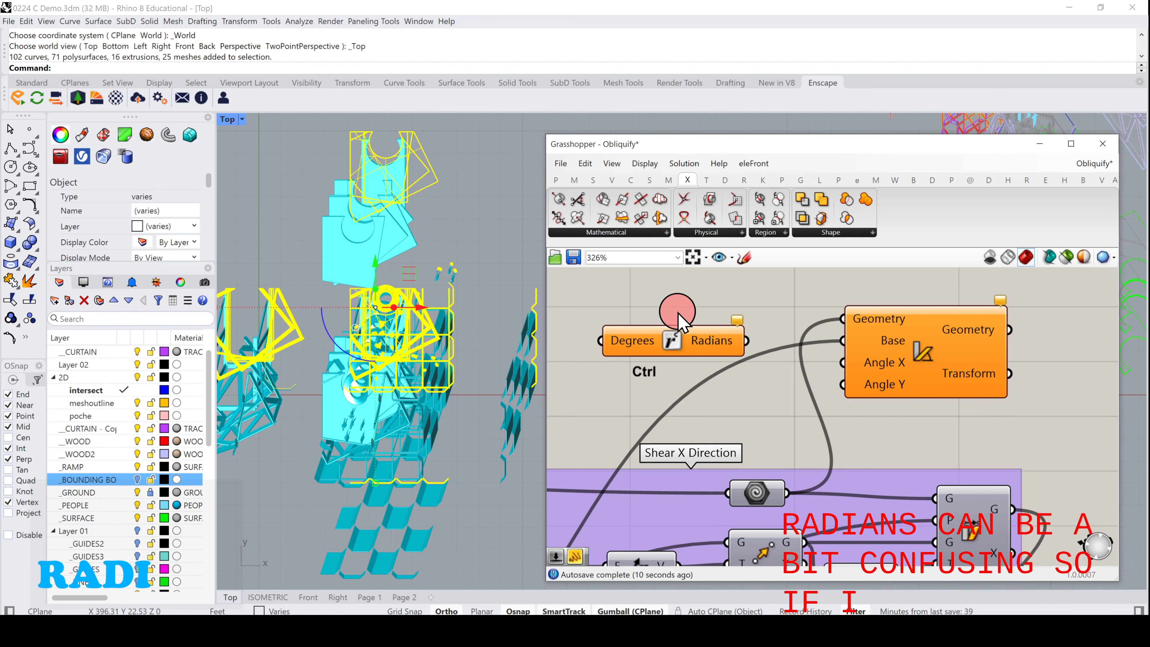
- Duplicate the Radians component and connect the two outputs to Angle X and Angle Y of the Shear Angle component
{"action": "left_click_drag", "start_coordinate": [693, 340], "coordinate": [768, 410]}
{"action": "key", "text": "ctrl+c"}
{"action": "key", "text": "ctrl+v"}
{"action": "left_click_drag", "start_coordinate": [818, 356], "coordinate": [840, 393]}
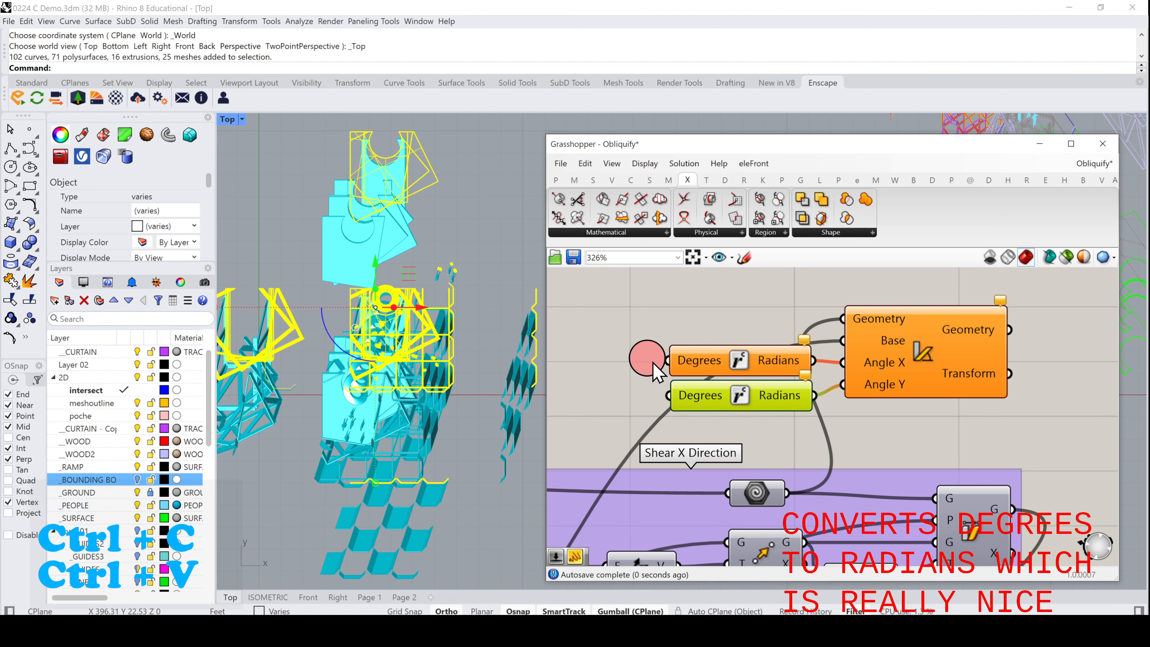
- Create a number slider ranging from 0 to 360 and set it to 45
{"action": "right_click_drag", "start_coordinate": [593, 321], "coordinate": [889, 334]}
{"action": "double_click", "coordinate": [661, 363]}
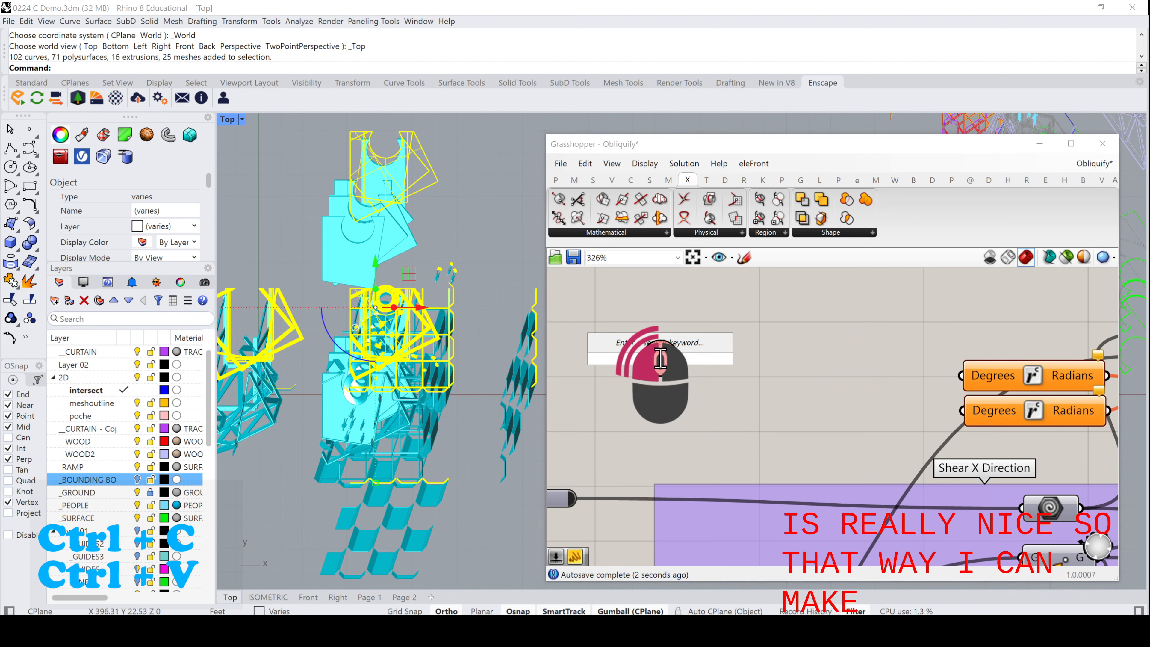
{"action": "type", "text": "0<360"}
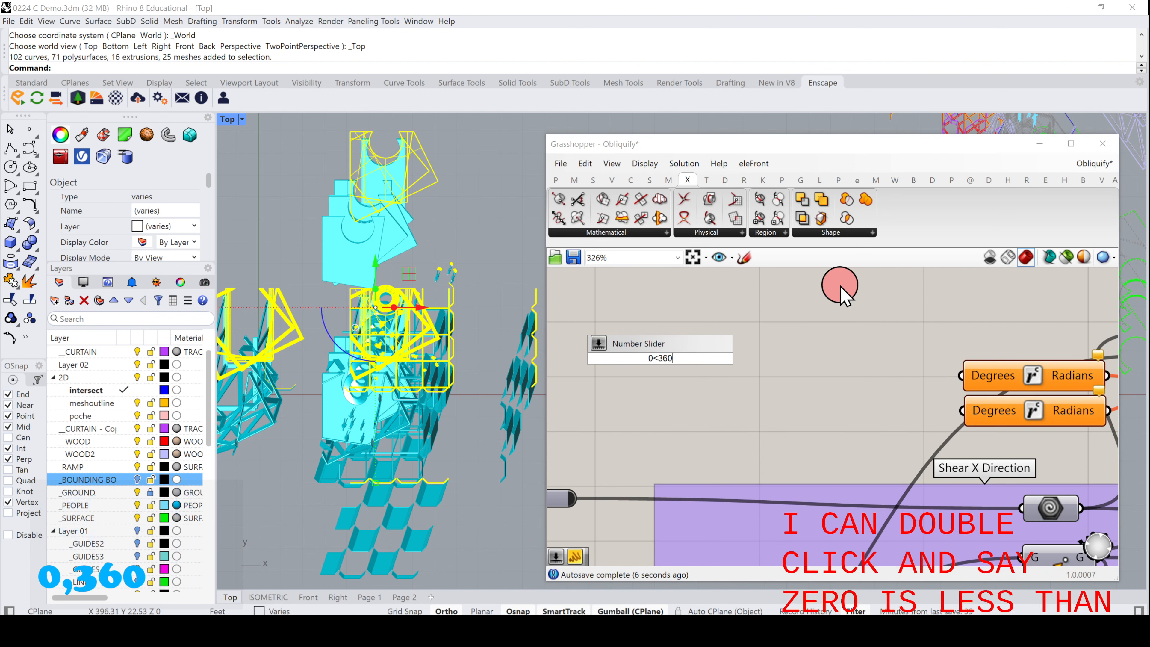
{"action": "key", "text": "Return"}
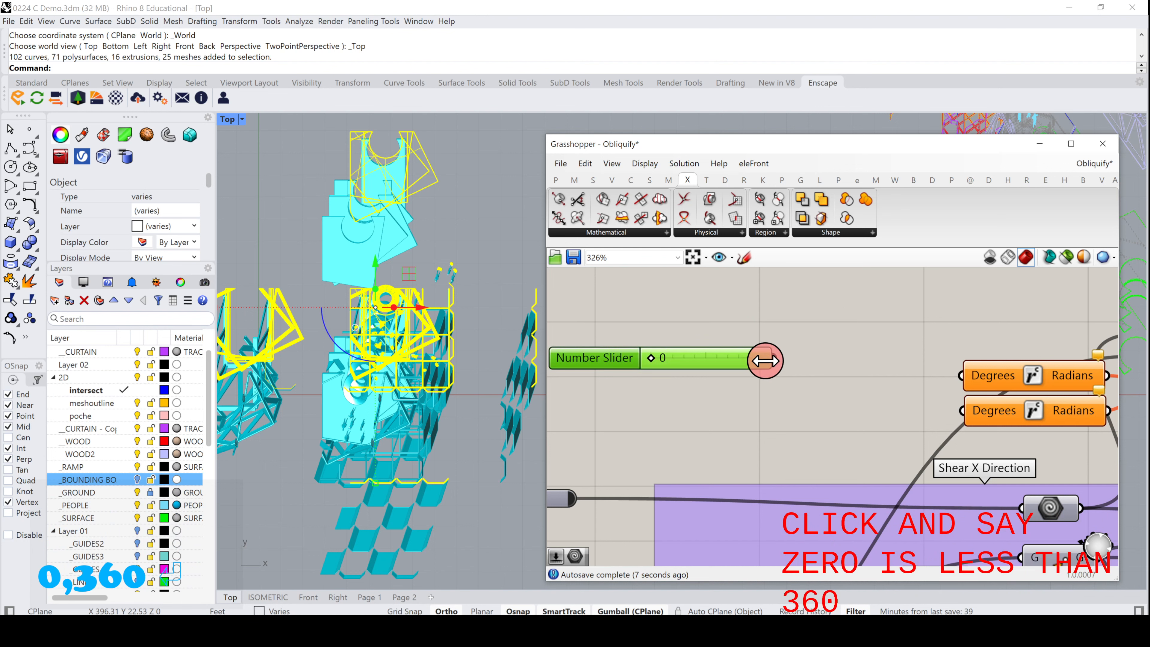
{"action": "left_click", "coordinate": [626, 366]}
{"action": "left_click", "coordinate": [691, 363]}
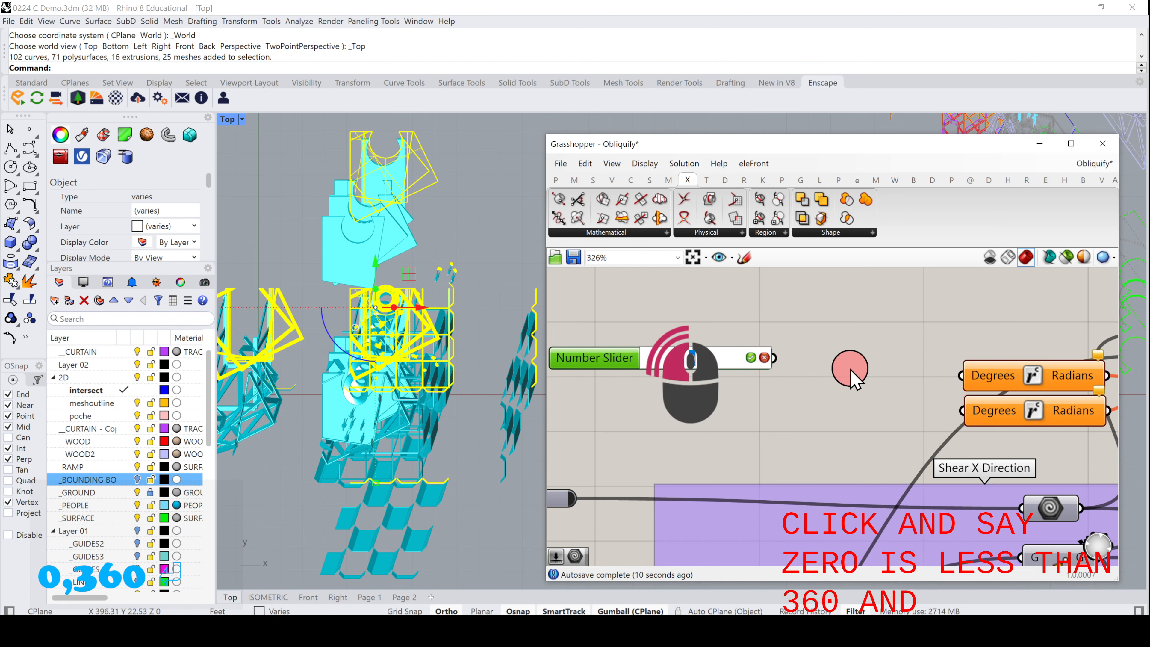
{"action": "type", "text": "45"}
{"action": "key", "text": "Return"}
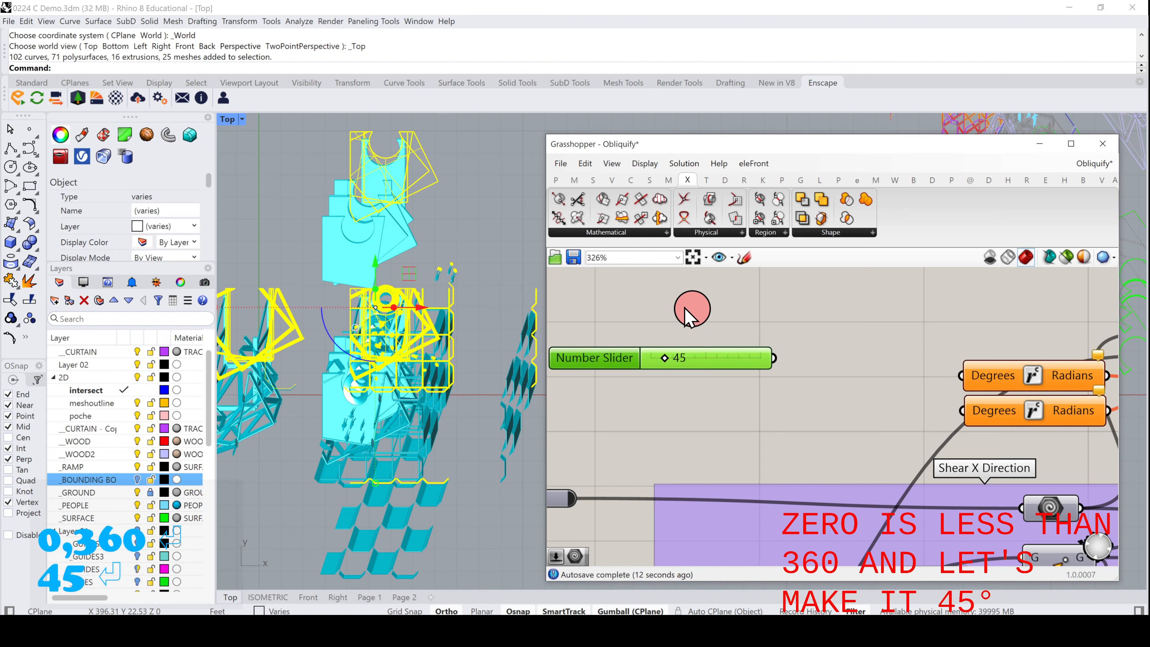
- Connect the 45-degree slider to the Degrees inputs of both Radians components
{"action": "left_click_drag", "start_coordinate": [774, 358], "coordinate": [960, 376]}
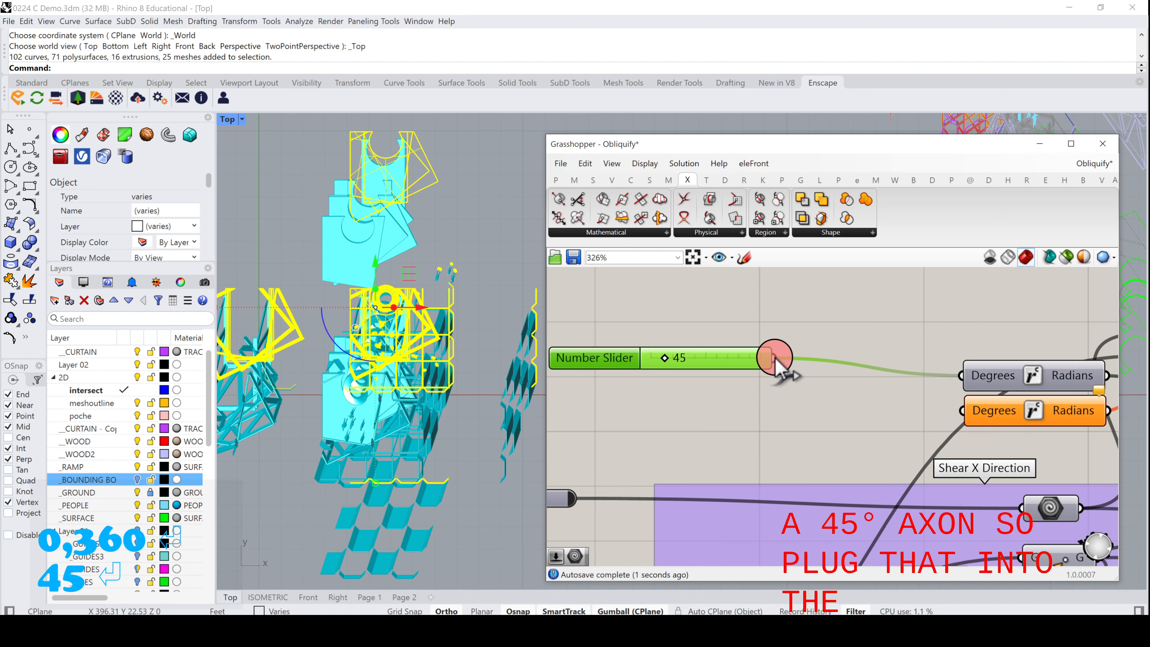
{"action": "left_click_drag", "start_coordinate": [775, 359], "coordinate": [977, 406]}
{"action": "left_click", "coordinate": [767, 342]}
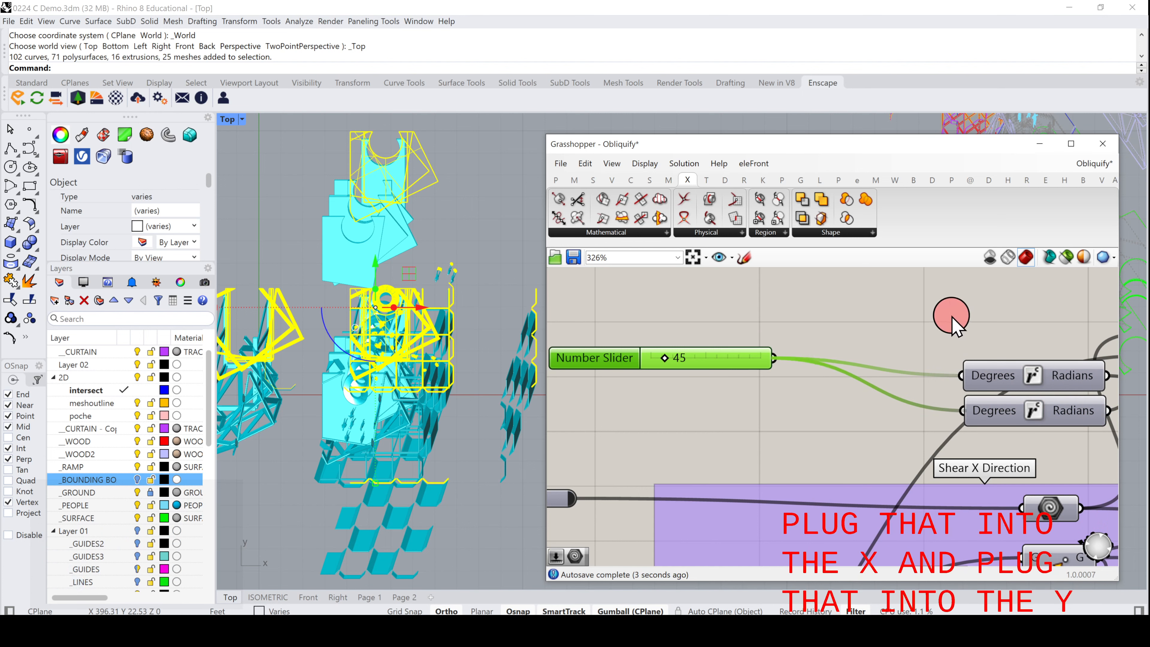
- Reposition the preview group and feed the Shear Angle component's Geometry output into its custom preview, replacing the old connection
{"action": "scroll", "coordinate": [951, 324], "scroll_direction": "down", "scroll_amount": 3}
{"action": "right_click_drag", "start_coordinate": [950, 324], "coordinate": [730, 317]}
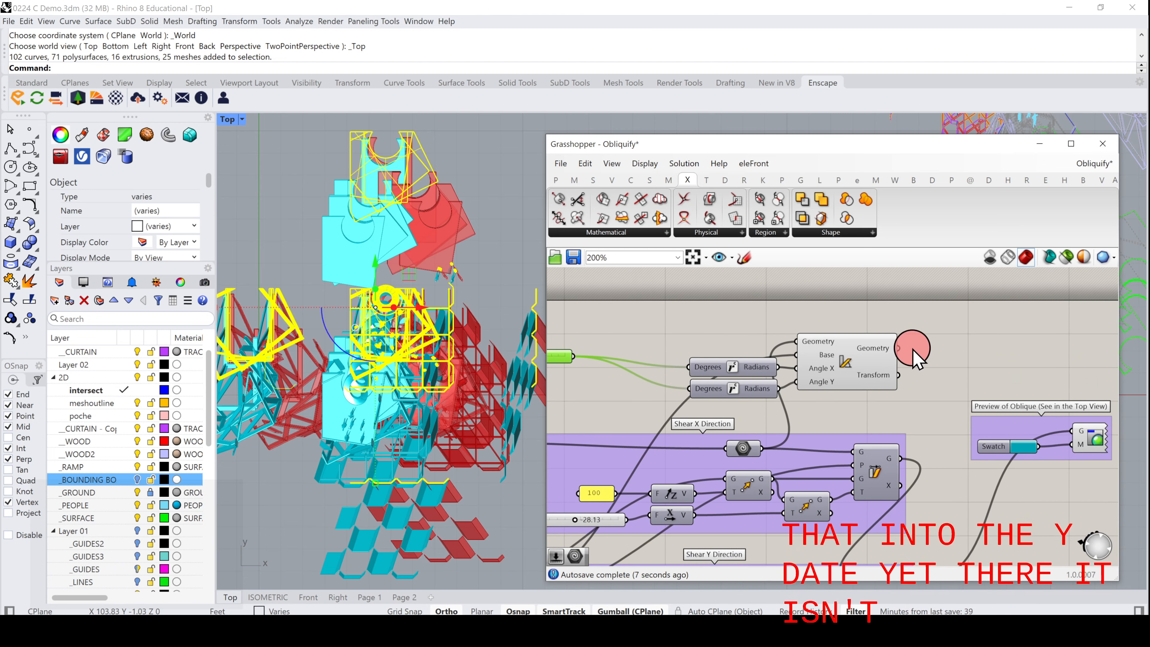
{"action": "left_click_drag", "start_coordinate": [998, 428], "coordinate": [1004, 421]}
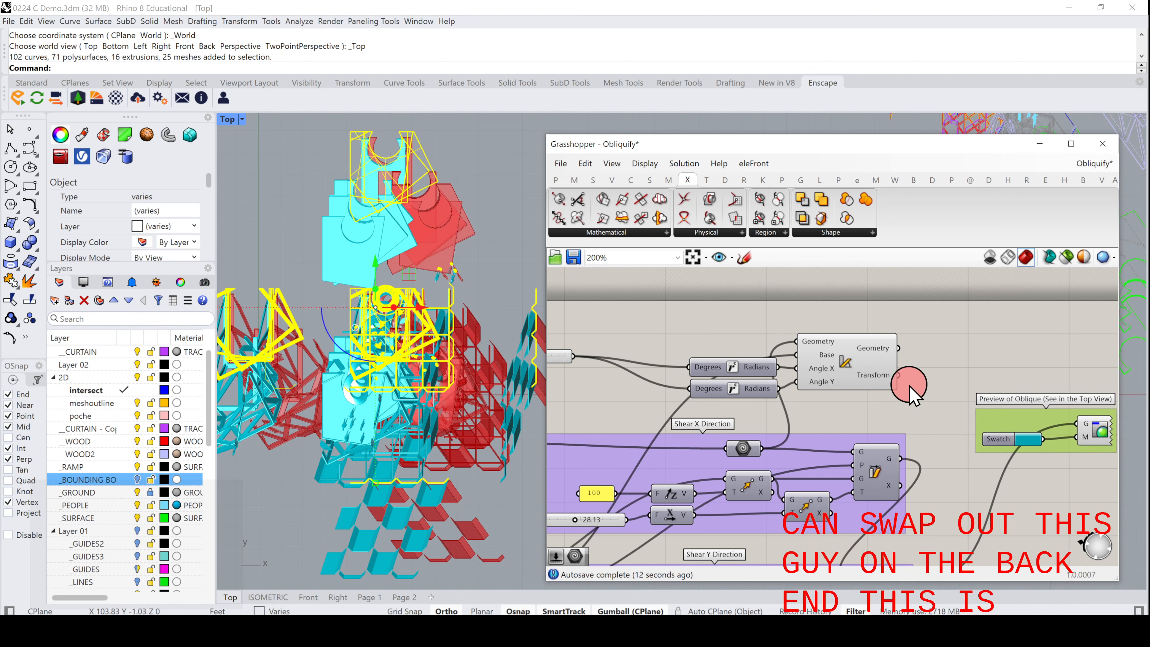
{"action": "left_click_drag", "start_coordinate": [880, 362], "coordinate": [1079, 434]}
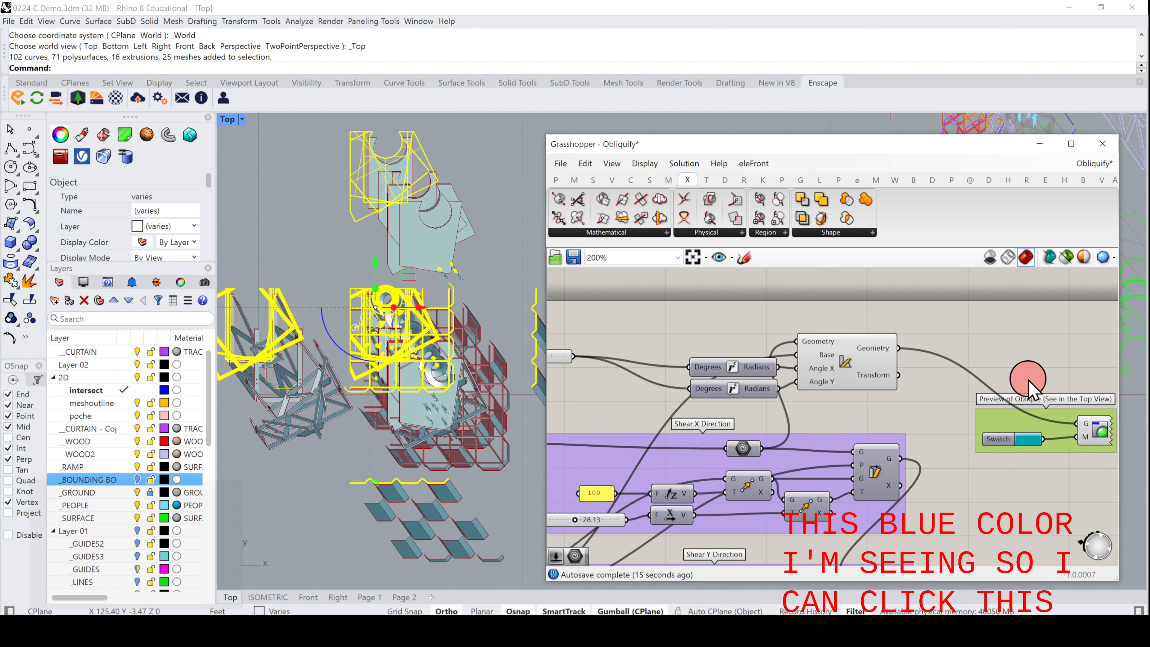
- Turn off the preview of the shear components, leaving out the custom preview group
{"action": "scroll", "coordinate": [910, 318], "scroll_direction": "down", "scroll_amount": 5}
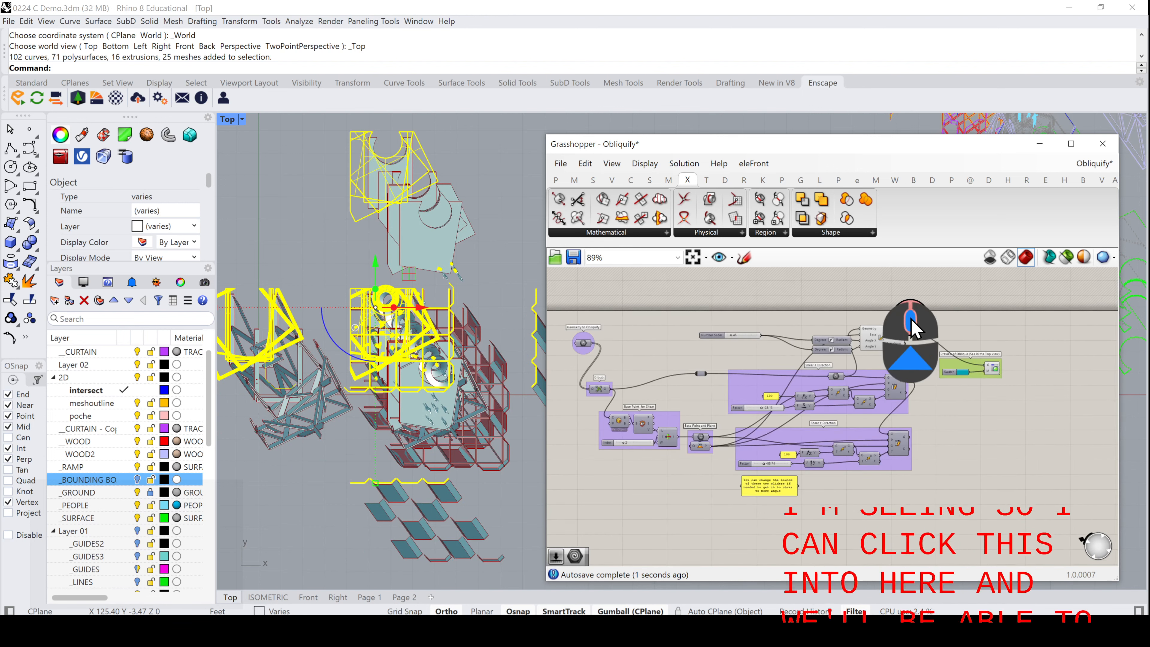
{"action": "scroll", "coordinate": [911, 318], "scroll_direction": "up", "scroll_amount": 1}
{"action": "left_click_drag", "start_coordinate": [933, 301], "coordinate": [600, 516]}
{"action": "middle_click", "coordinate": [701, 468]}
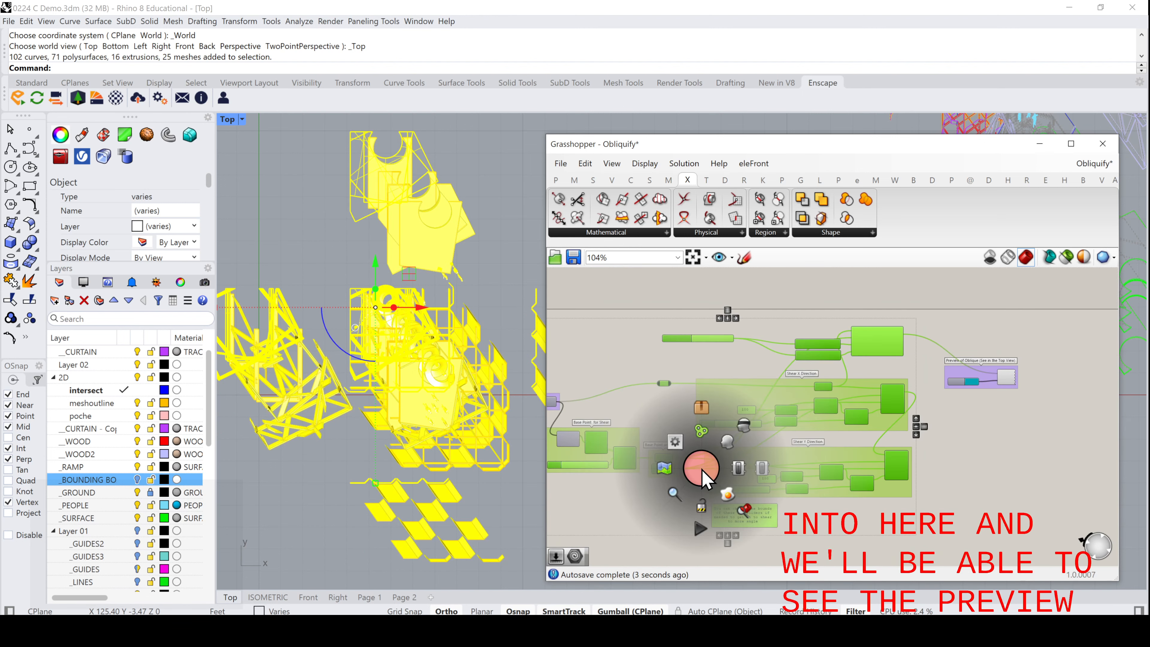
{"action": "left_click", "coordinate": [747, 439]}
{"action": "left_click", "coordinate": [1026, 450]}
- Duplicate the 45-degree number slider below the original and connect the copy to the Radians component feeding Angle Y
{"action": "scroll", "coordinate": [855, 358], "scroll_direction": "up", "scroll_amount": 1}
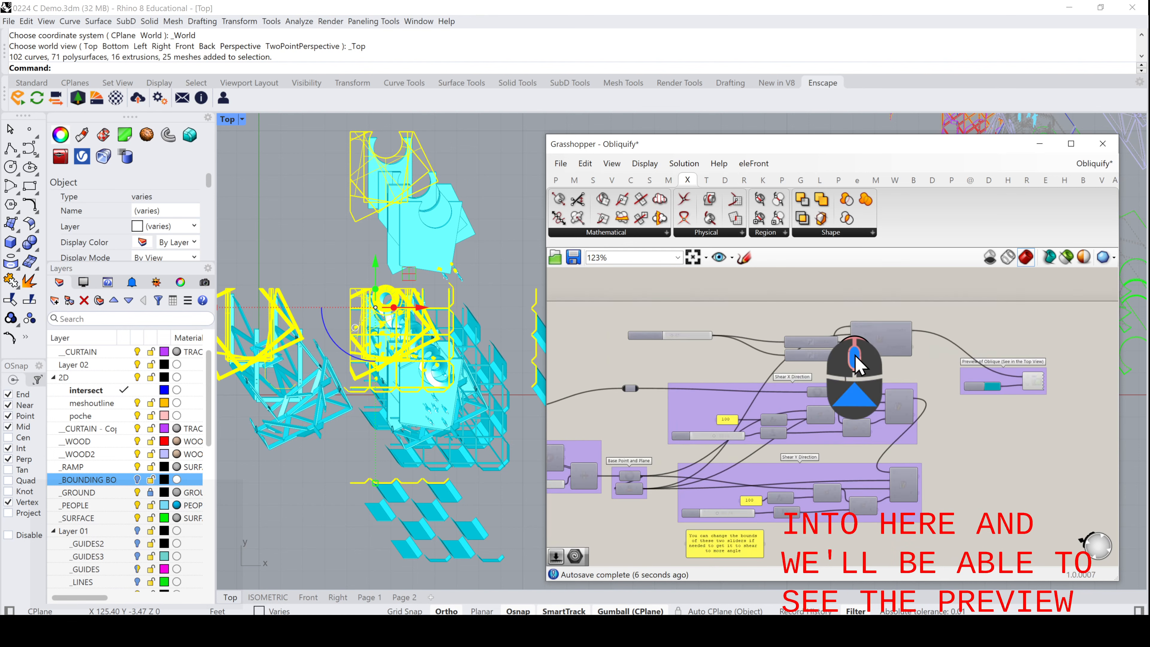
{"action": "scroll", "coordinate": [854, 358], "scroll_direction": "up", "scroll_amount": 3}
{"action": "right_click_drag", "start_coordinate": [675, 300], "coordinate": [745, 334]}
{"action": "scroll", "coordinate": [602, 362], "scroll_direction": "up", "scroll_amount": 1}
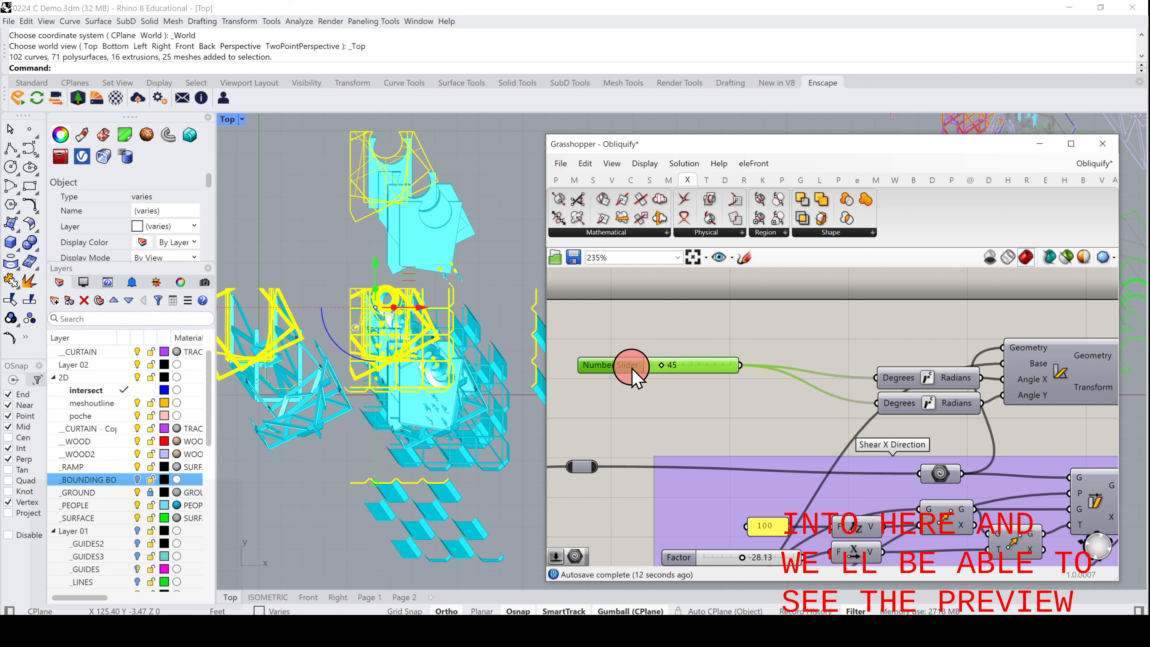
{"action": "key", "text": "ctrl+c"}
{"action": "key", "text": "ctrl+v"}
{"action": "left_click_drag", "start_coordinate": [628, 377], "coordinate": [623, 392]}
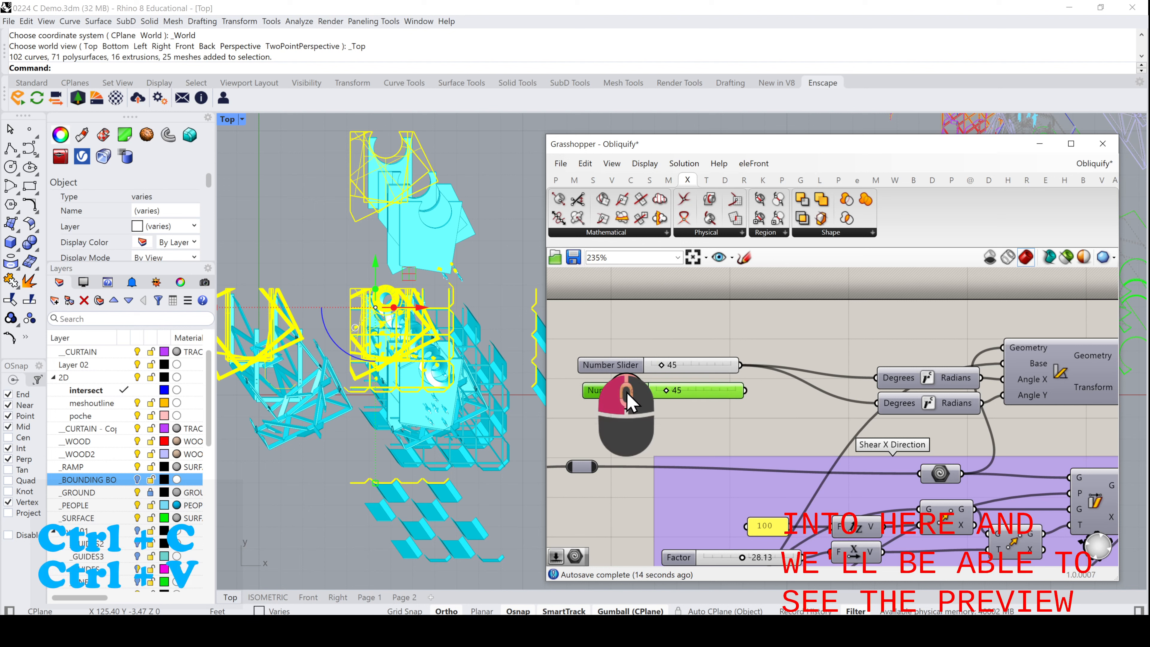
{"action": "left_click_drag", "start_coordinate": [744, 391], "coordinate": [870, 403]}
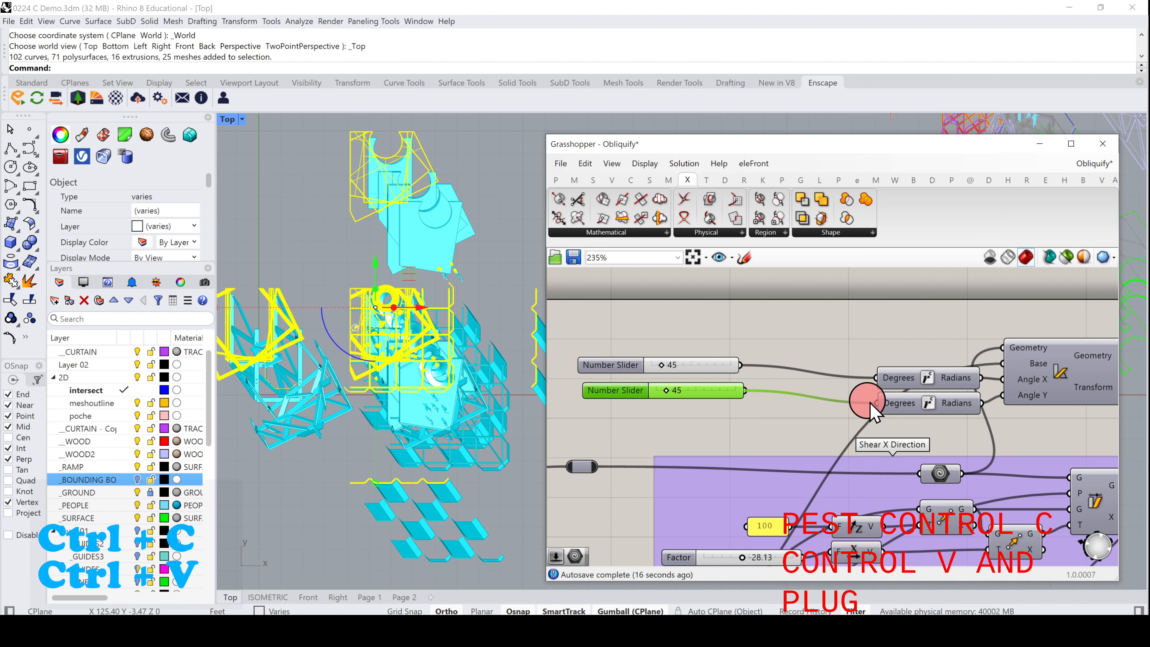
- Set the Angle Y slider to 225 and deselect the building geometry in Rhino's Top view
{"action": "left_click", "coordinate": [668, 391]}
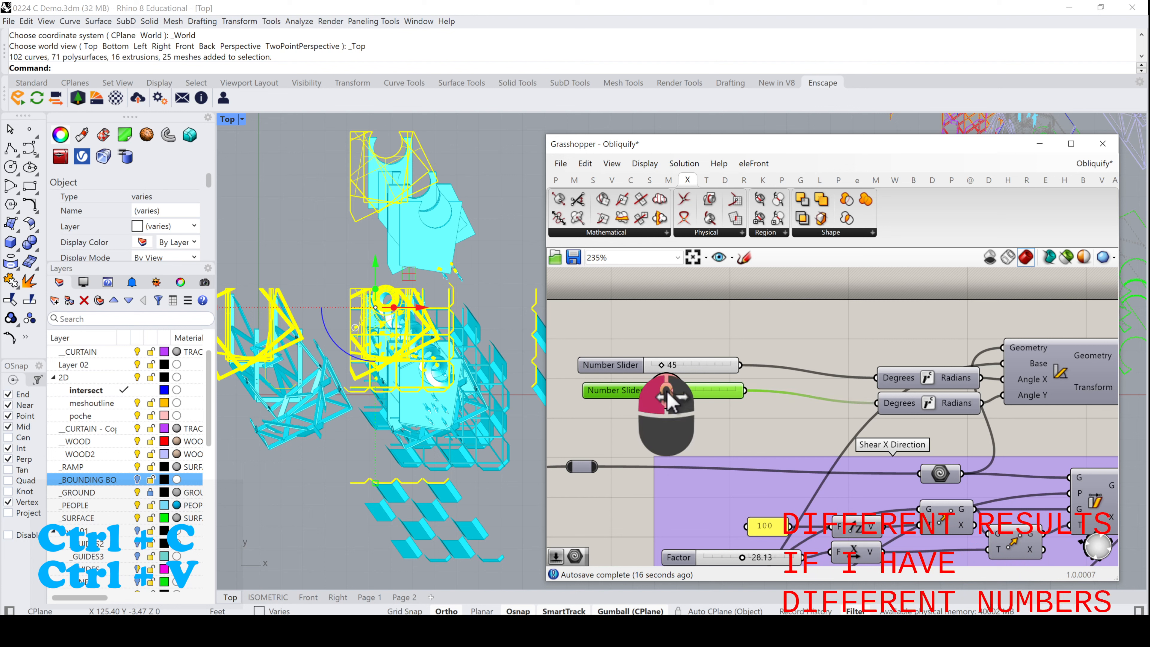
{"action": "left_click", "coordinate": [671, 390]}
{"action": "left_click_drag", "start_coordinate": [671, 390], "coordinate": [704, 394]}
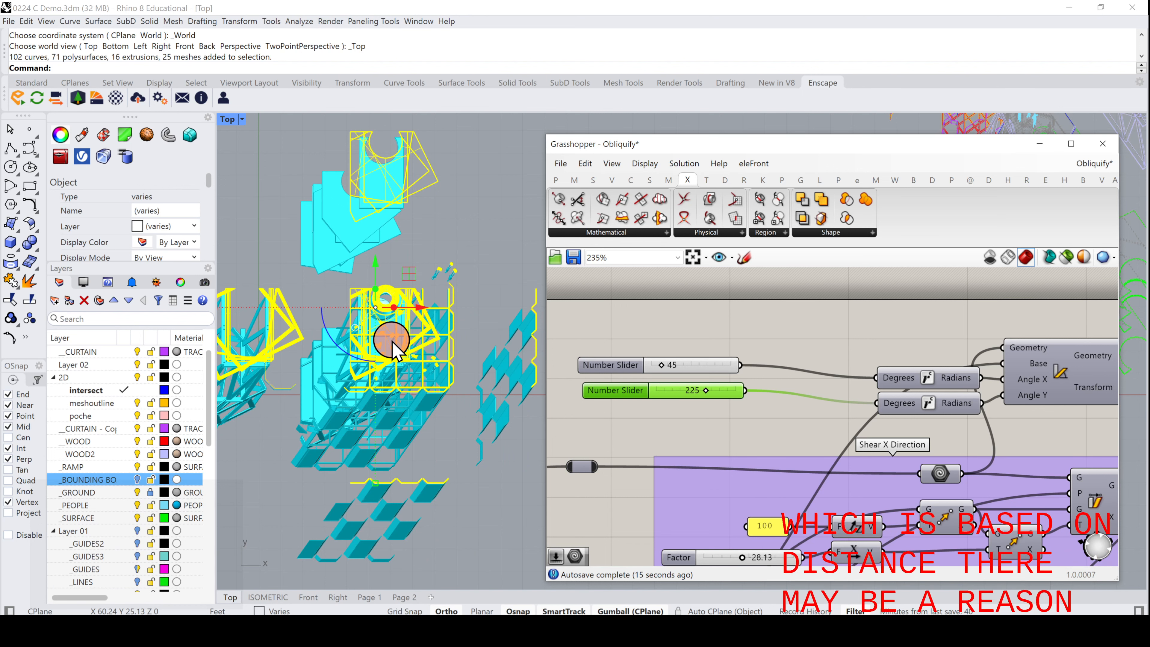
{"action": "scroll", "coordinate": [392, 340], "scroll_direction": "down", "scroll_amount": 3}
{"action": "left_click", "coordinate": [305, 257]}
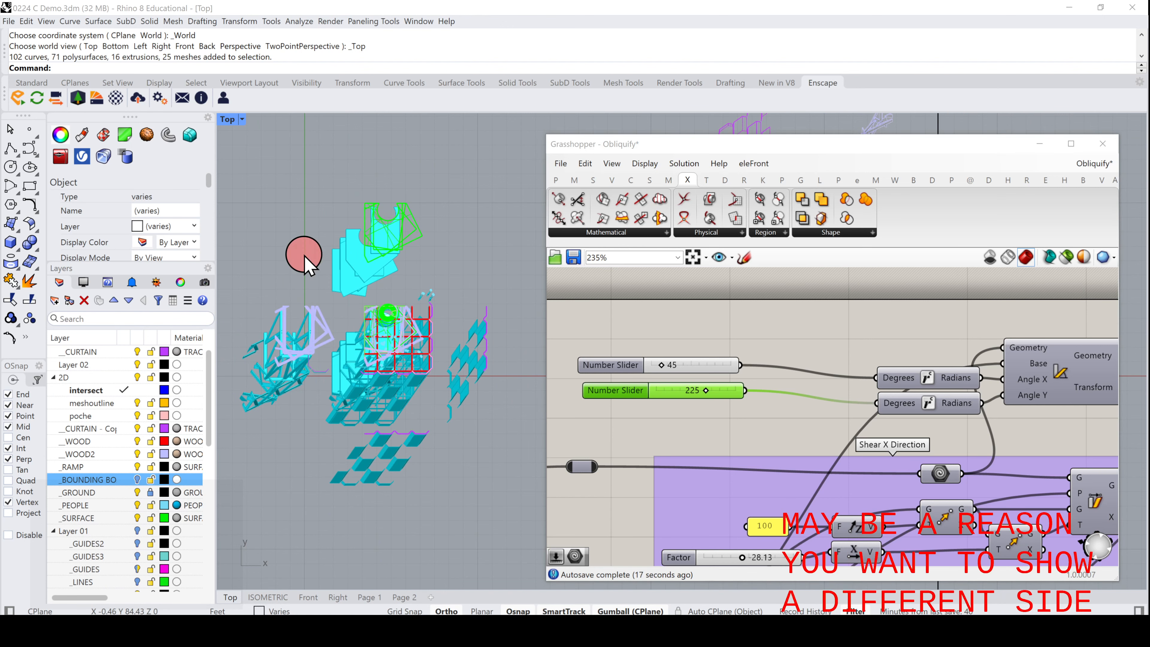
- Select all the pulled-apart building geometry in Rhino's Top view and rotate it 90 degrees clockwise
{"action": "left_click_drag", "start_coordinate": [241, 180], "coordinate": [523, 465]}
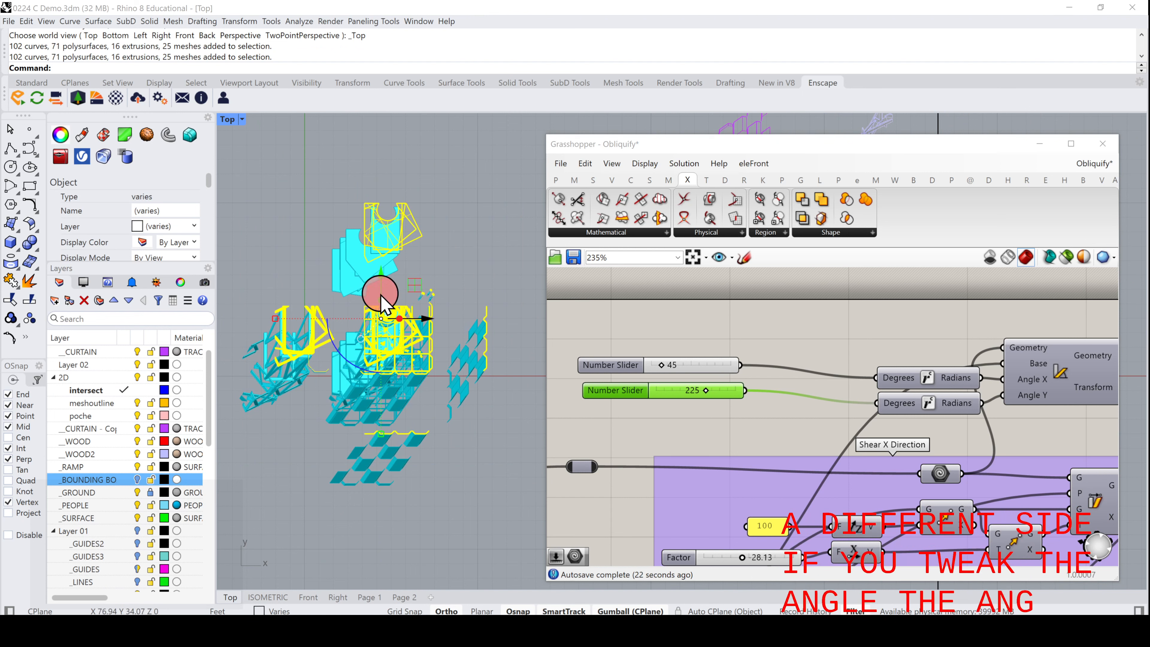
{"action": "scroll", "coordinate": [346, 294], "scroll_direction": "up", "scroll_amount": 2}
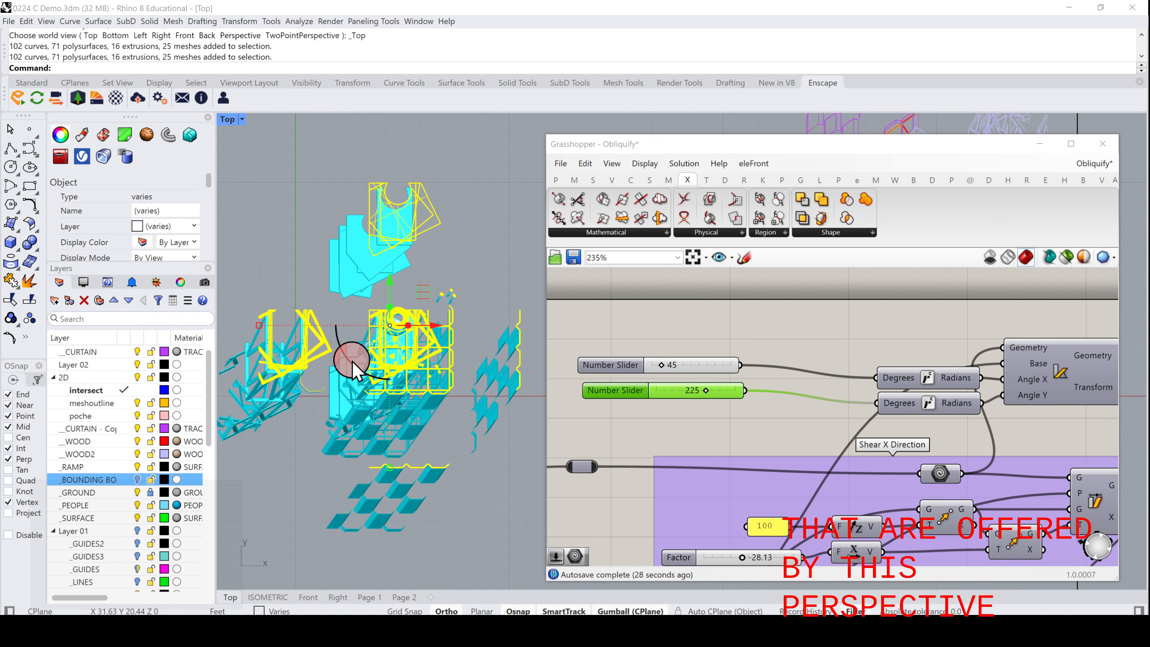
{"action": "left_click_drag", "start_coordinate": [355, 371], "coordinate": [378, 286]}
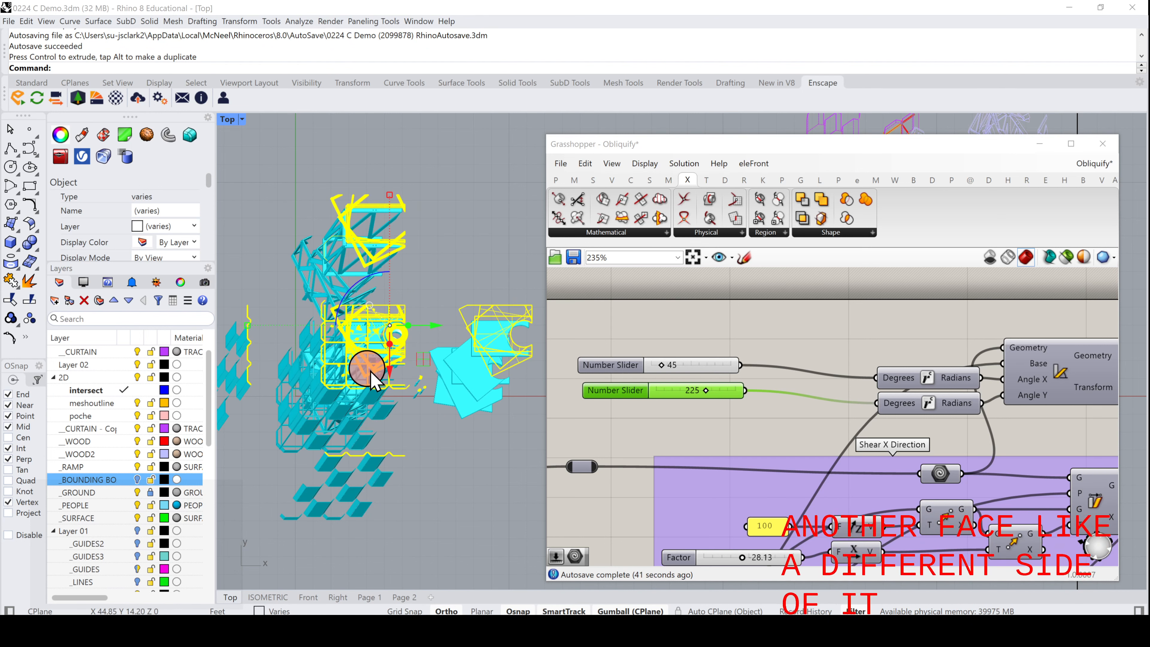
- Rotate the selected building geometry by a further 180 degrees to expose its cut side, and deselect it
{"action": "left_click_drag", "start_coordinate": [368, 280], "coordinate": [442, 369]}
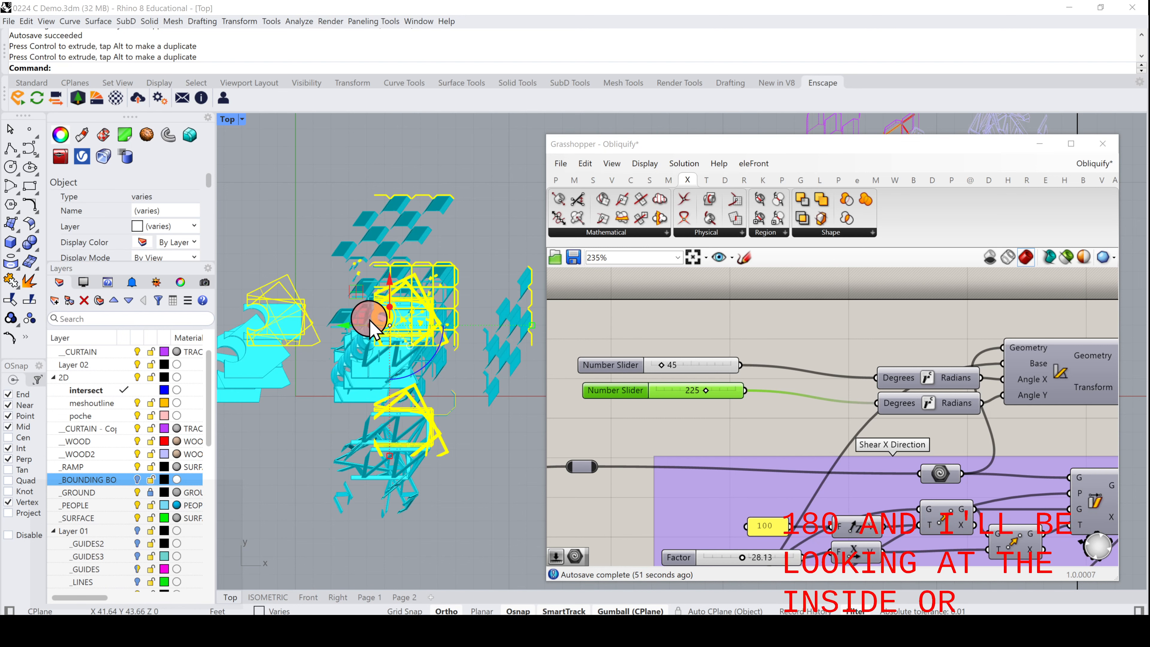
{"action": "scroll", "coordinate": [369, 320], "scroll_direction": "up", "scroll_amount": 3}
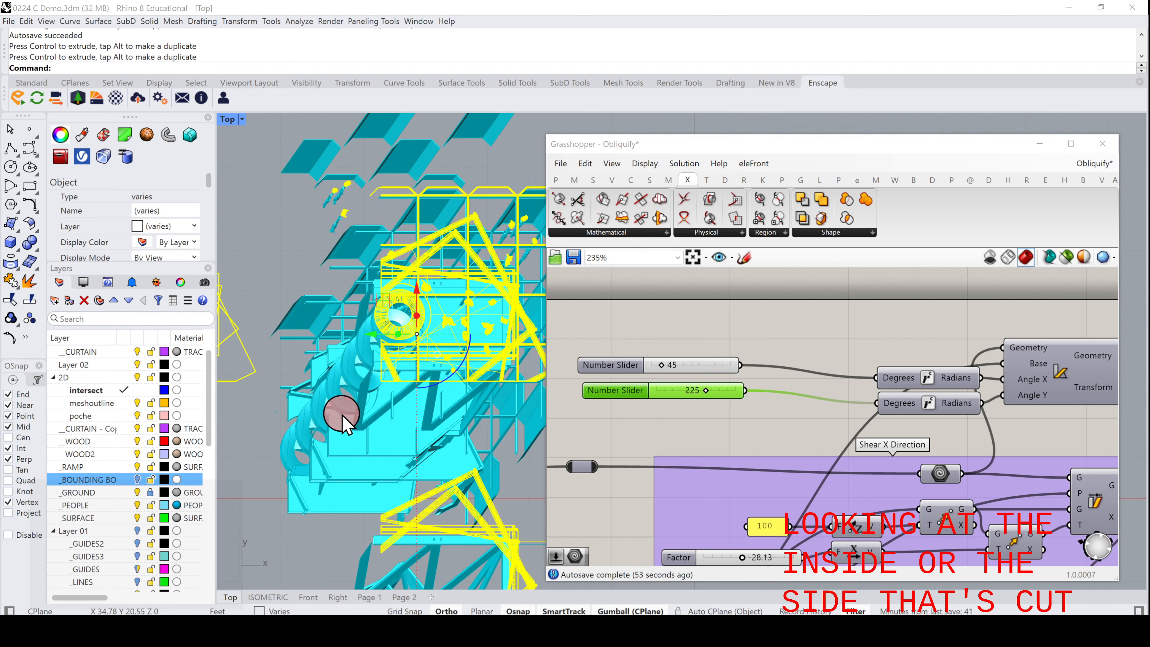
{"action": "scroll", "coordinate": [343, 417], "scroll_direction": "down", "scroll_amount": 3}
{"action": "left_click", "coordinate": [326, 248]}
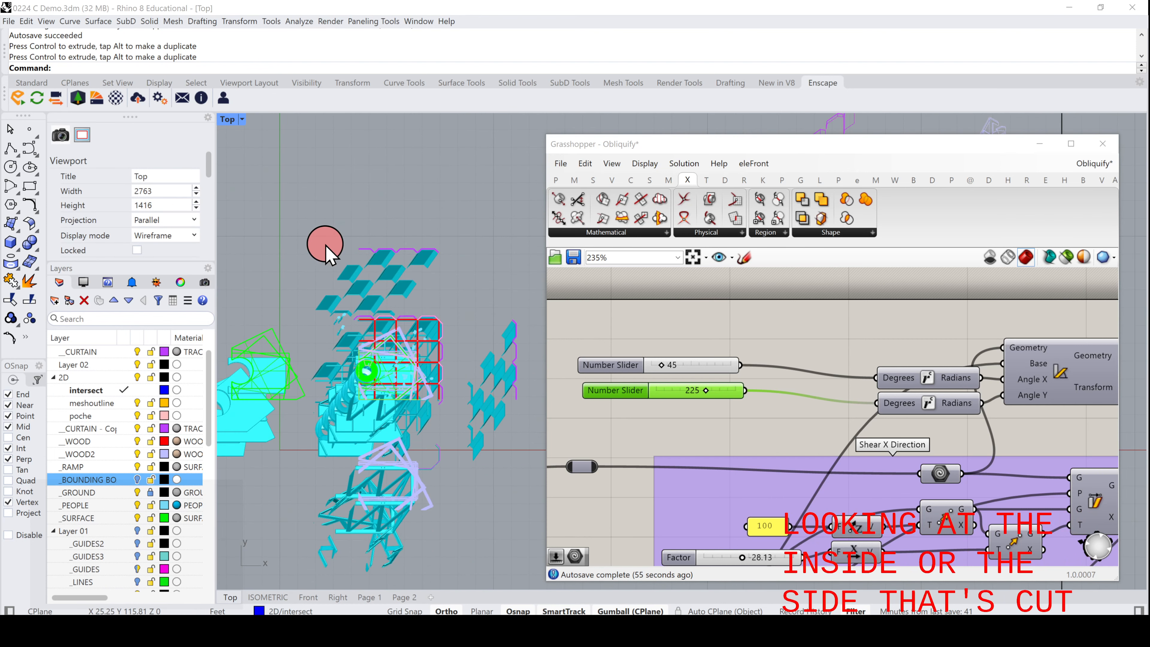
{"action": "scroll", "coordinate": [317, 231], "scroll_direction": "down", "scroll_amount": 2}
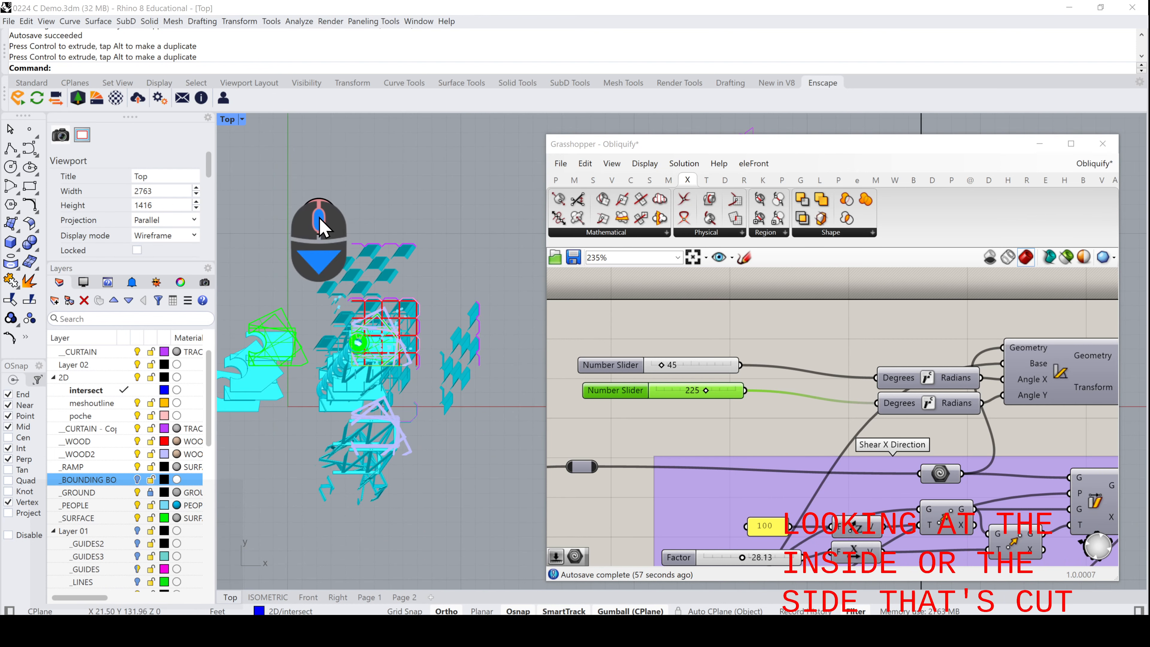
- Bake the geometry of the oblique preview component onto the intersect layer as one group
{"action": "left_click", "coordinate": [699, 336]}
{"action": "scroll", "coordinate": [763, 365], "scroll_direction": "down", "scroll_amount": 2}
{"action": "scroll", "coordinate": [763, 364], "scroll_direction": "down", "scroll_amount": 2}
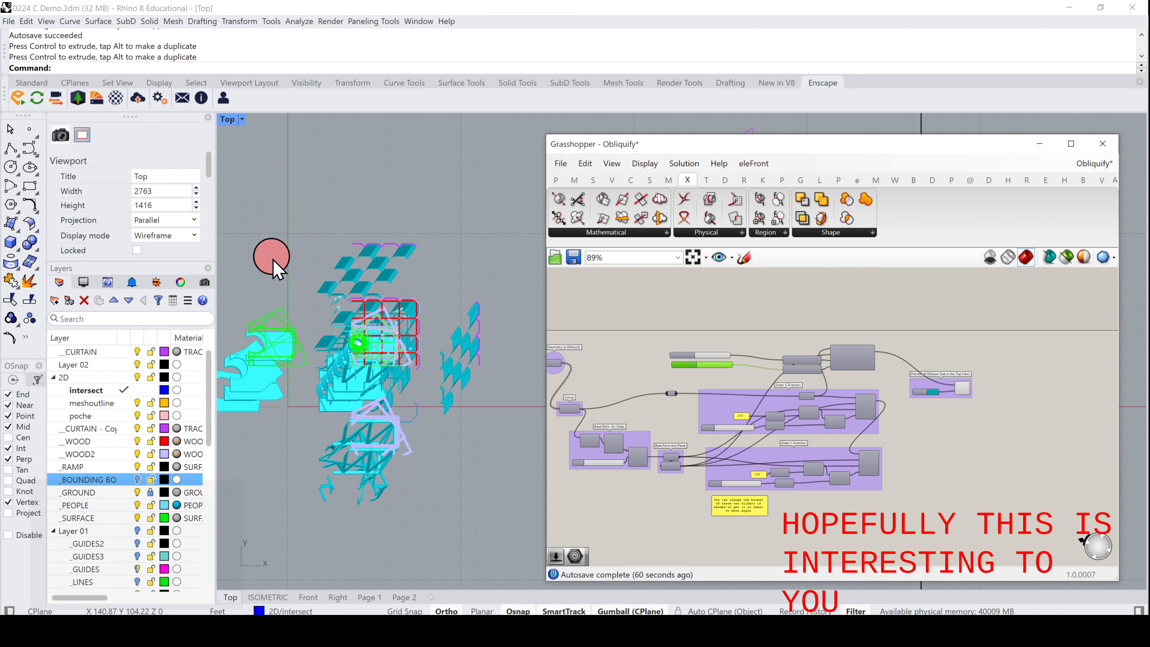
{"action": "right_click_drag", "start_coordinate": [271, 267], "coordinate": [403, 252]}
{"action": "scroll", "coordinate": [405, 253], "scroll_direction": "down", "scroll_amount": 2}
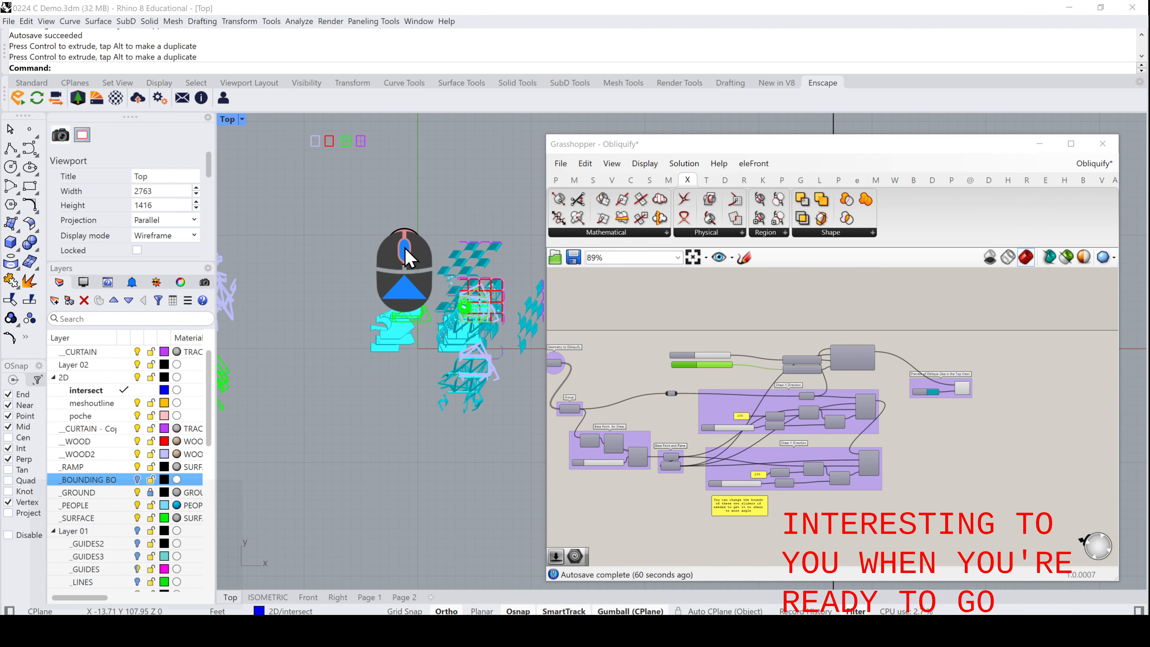
{"action": "scroll", "coordinate": [942, 387], "scroll_direction": "up", "scroll_amount": 4}
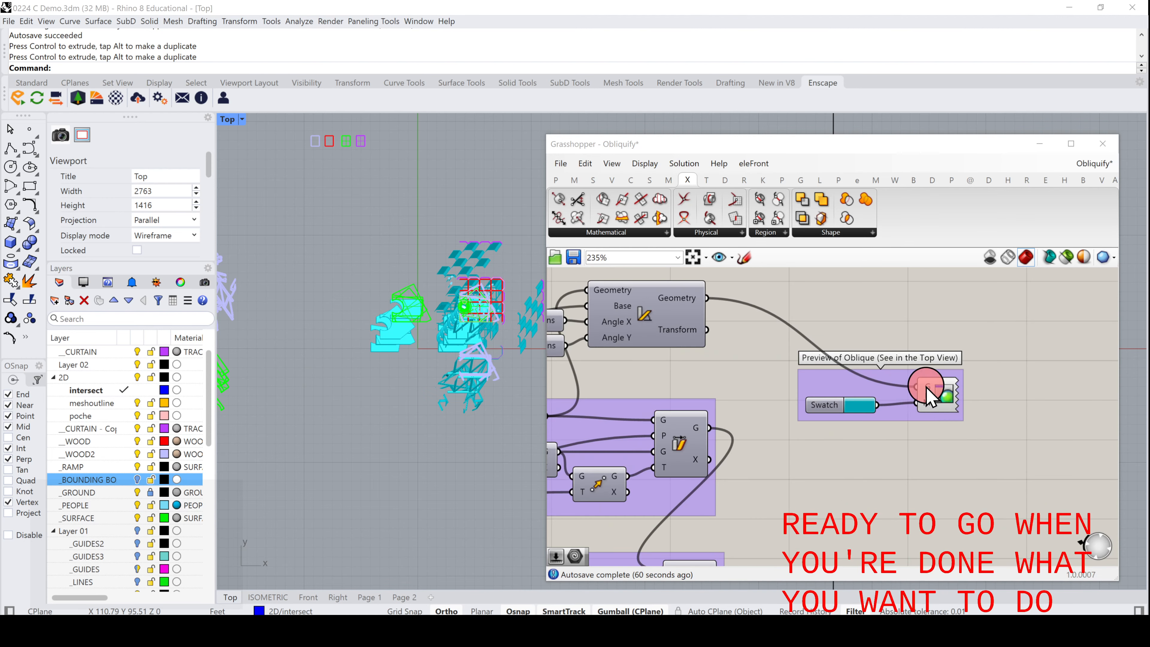
{"action": "left_click", "coordinate": [930, 397]}
{"action": "right_click", "coordinate": [933, 397]}
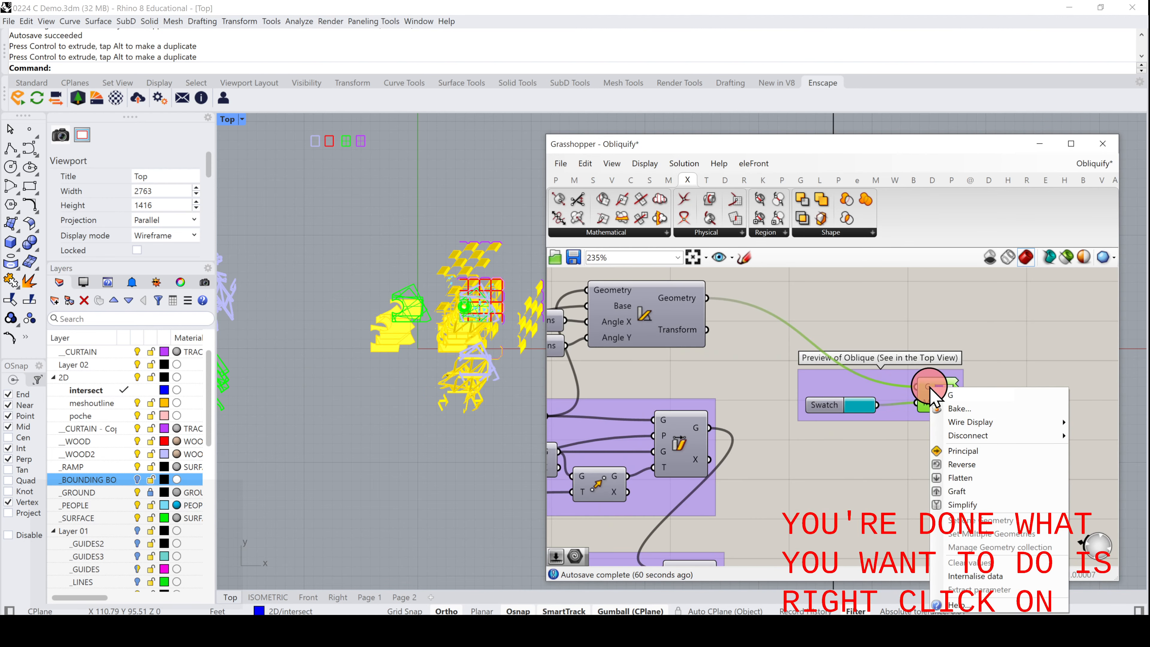
{"action": "left_click", "coordinate": [957, 410]}
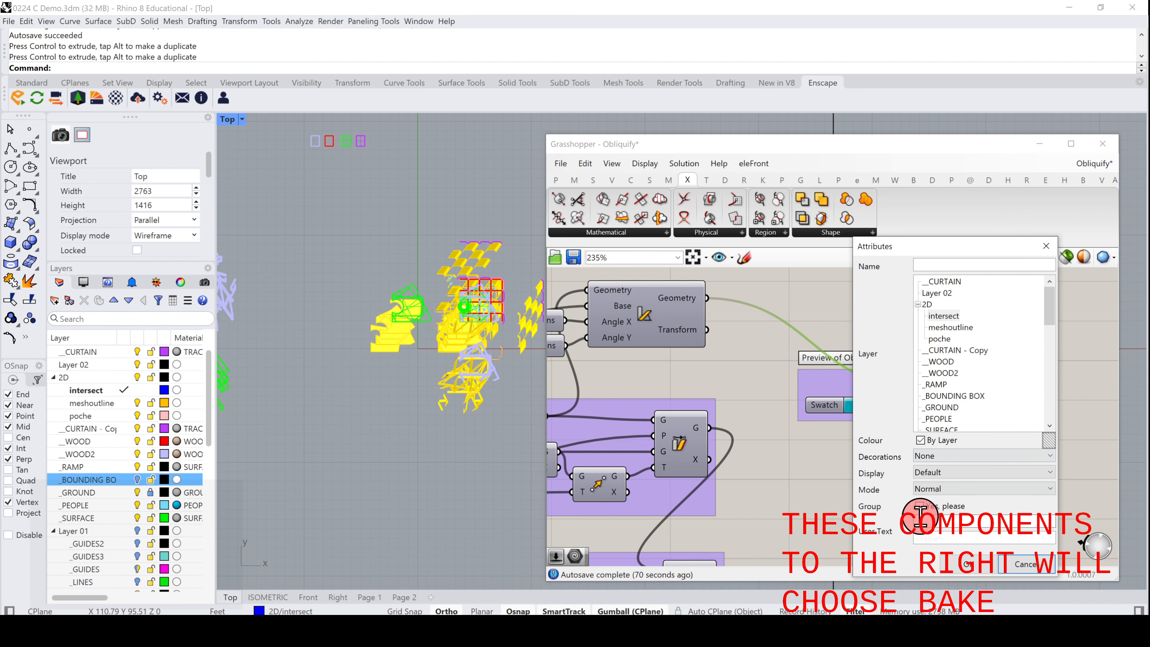
{"action": "left_click", "coordinate": [967, 566]}
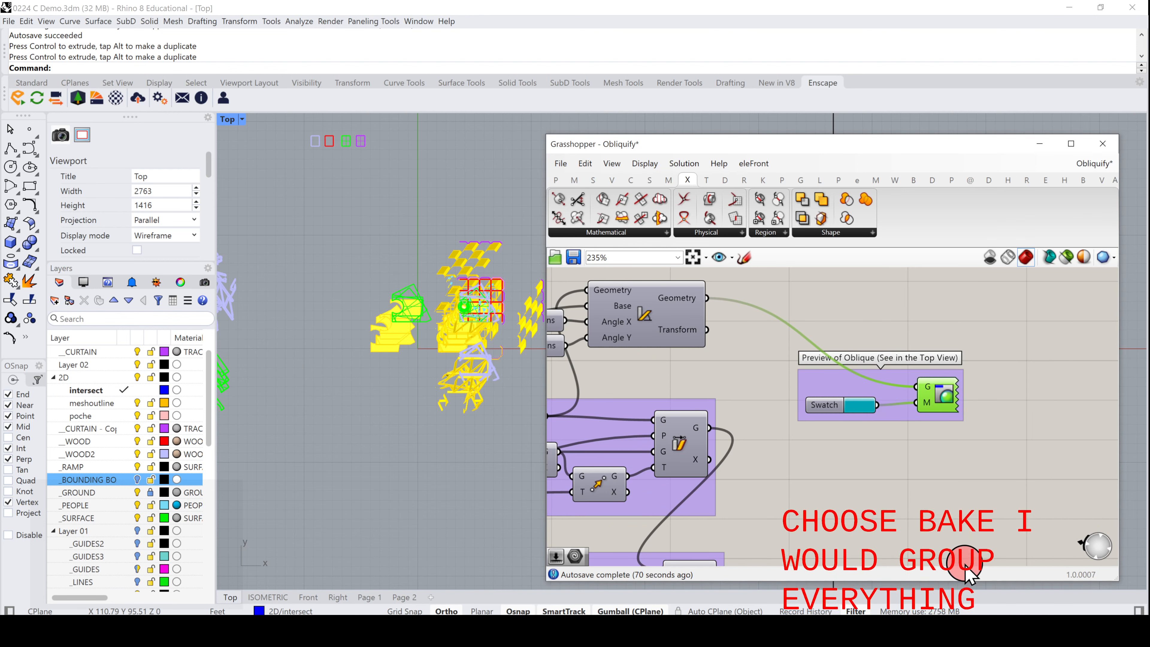
- Select the baked group and move it straight down, clear of the original geometry in the Top view
{"action": "left_click", "coordinate": [468, 442]}
{"action": "left_click", "coordinate": [410, 335]}
{"action": "scroll", "coordinate": [399, 346], "scroll_direction": "down", "scroll_amount": 5}
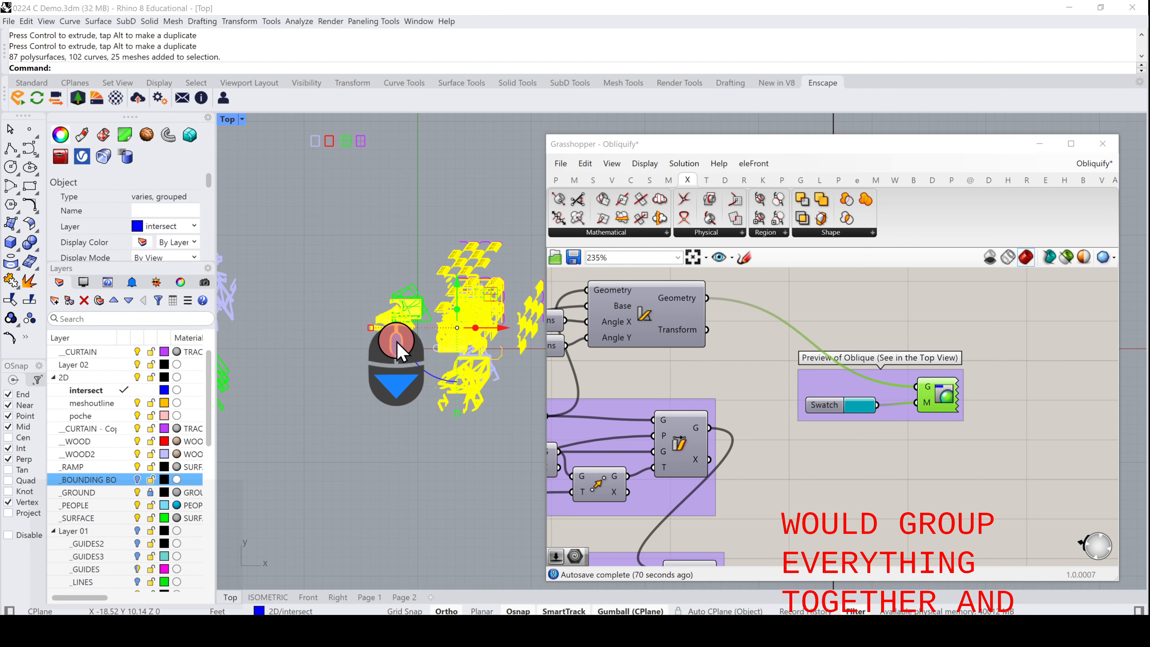
{"action": "left_click_drag", "start_coordinate": [414, 294], "coordinate": [428, 367]}
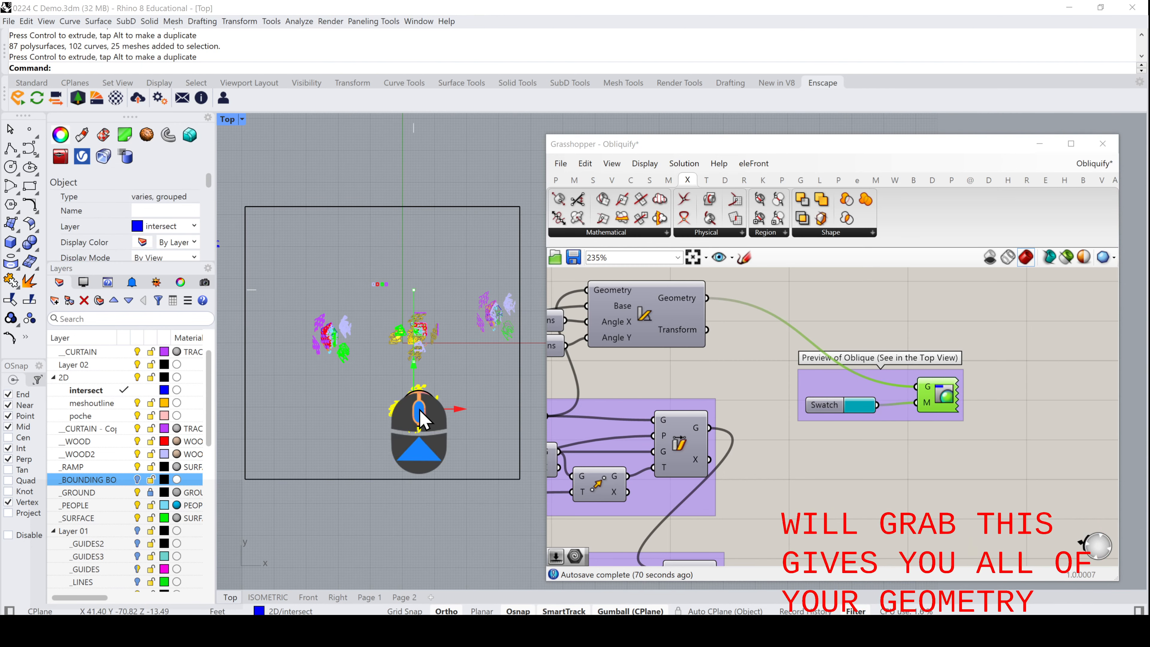
- Examine the moved baked group up close in the Top view, check that it selects as one, and deselect it
{"action": "scroll", "coordinate": [419, 410], "scroll_direction": "up", "scroll_amount": 10}
{"action": "left_click", "coordinate": [470, 338]}
{"action": "scroll", "coordinate": [406, 403], "scroll_direction": "up", "scroll_amount": 6}
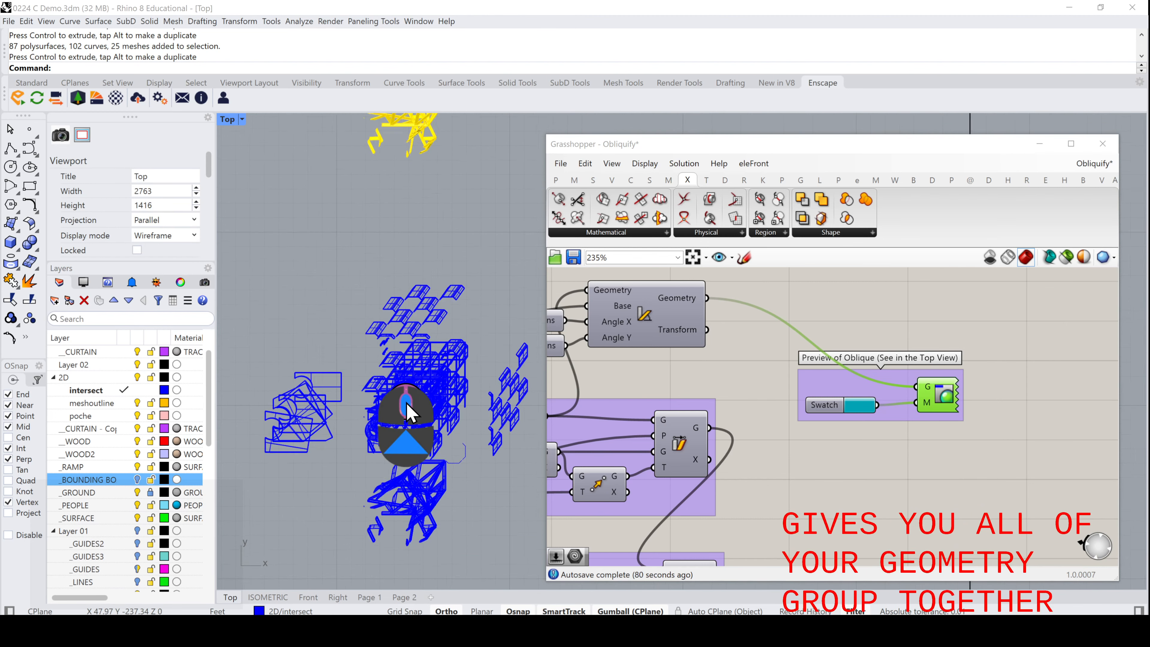
{"action": "scroll", "coordinate": [410, 413], "scroll_direction": "up", "scroll_amount": 3}
{"action": "left_click", "coordinate": [398, 380]}
{"action": "scroll", "coordinate": [398, 385], "scroll_direction": "down", "scroll_amount": 5}
{"action": "scroll", "coordinate": [396, 390], "scroll_direction": "up", "scroll_amount": 2}
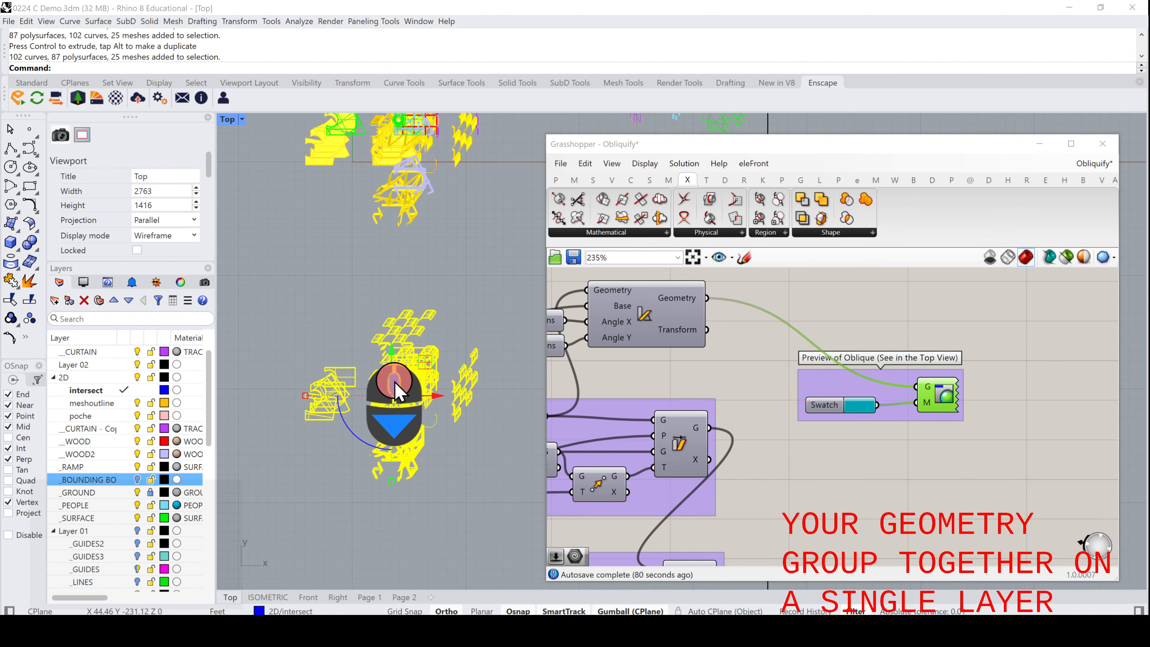
{"action": "scroll", "coordinate": [395, 382], "scroll_direction": "down", "scroll_amount": 8}
{"action": "left_click", "coordinate": [318, 249]}
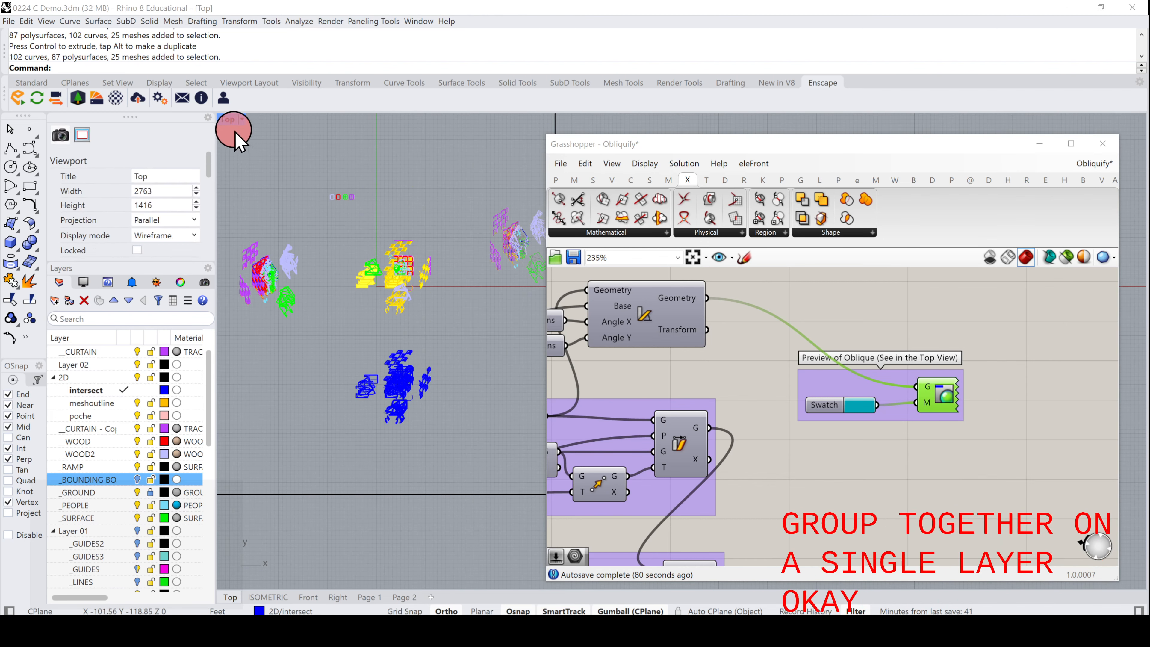
- Collapse the Grasshopper window, restore the four-viewport layout, and bring the whole ground slab into the isometric view
{"action": "double_click", "coordinate": [731, 145]}
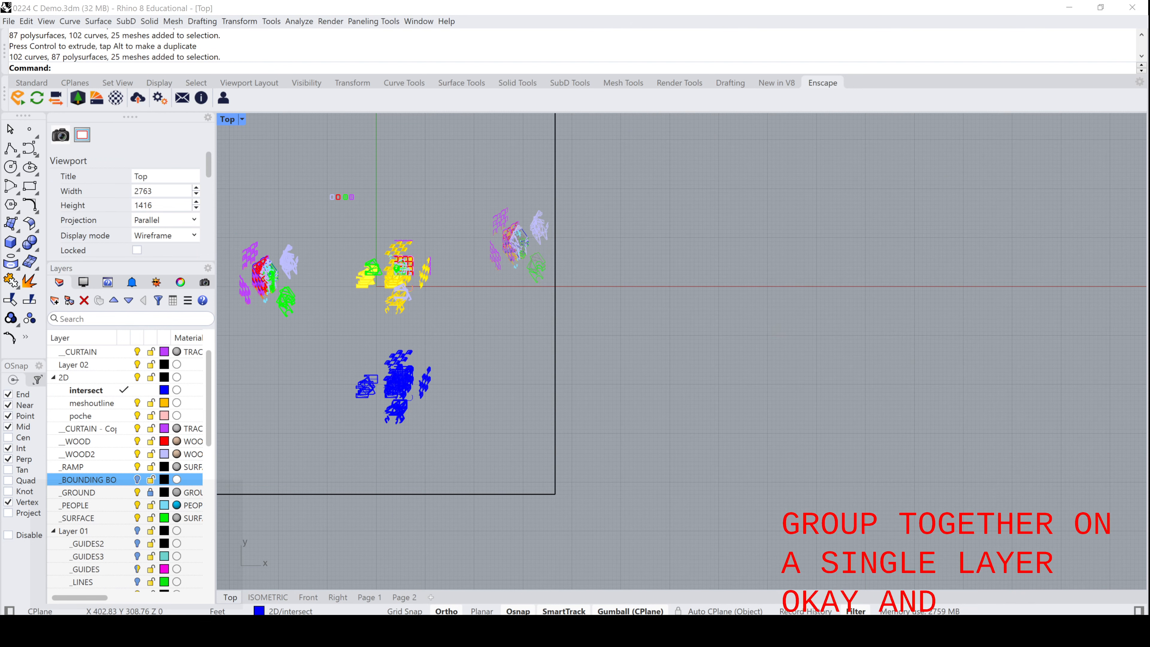
{"action": "double_click", "coordinate": [232, 119]}
{"action": "scroll", "coordinate": [660, 288], "scroll_direction": "down", "scroll_amount": 4}
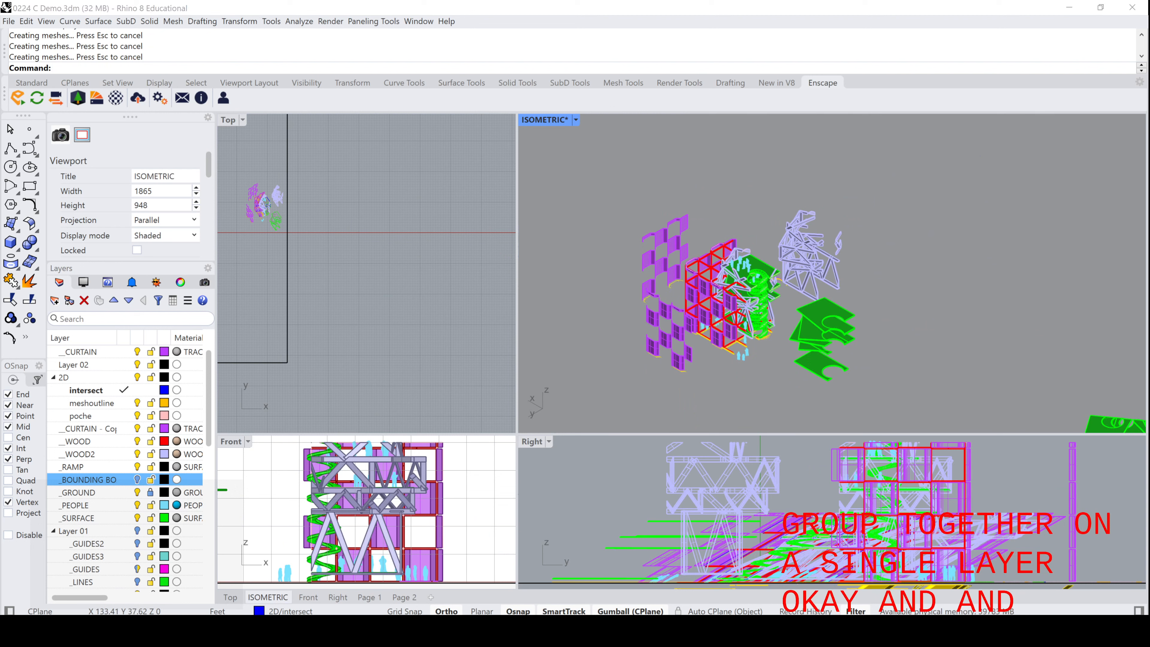
{"action": "scroll", "coordinate": [637, 256], "scroll_direction": "down", "scroll_amount": 15, "text": "ctrl"}
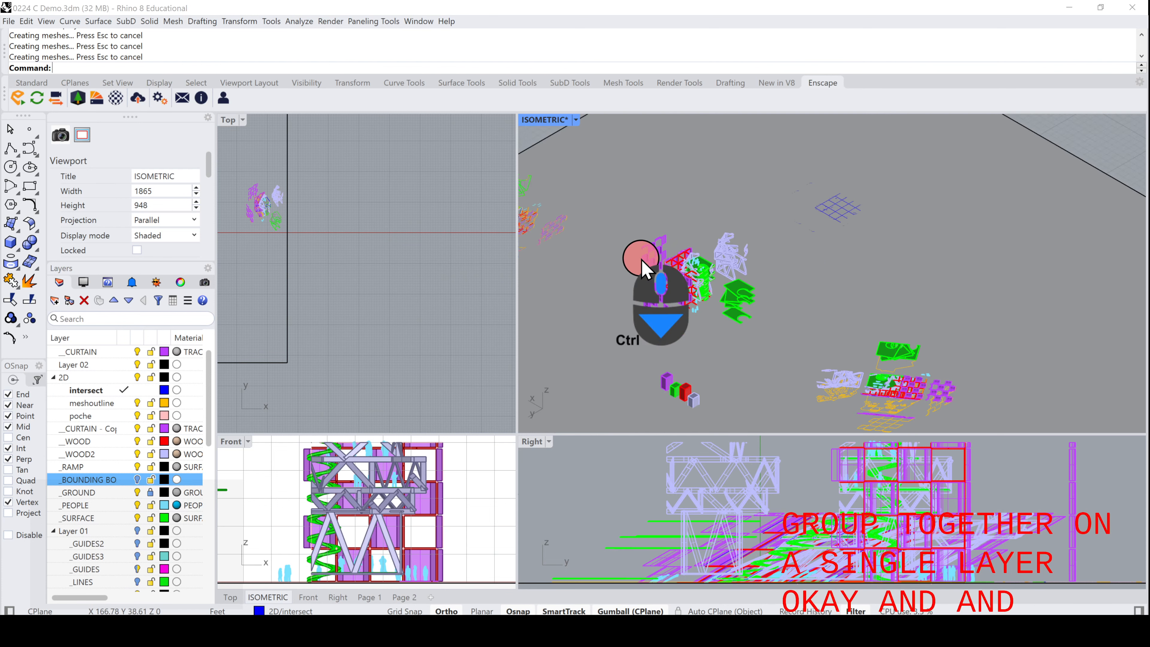
{"action": "scroll", "coordinate": [647, 298], "scroll_direction": "up", "scroll_amount": 8, "text": "ctrl"}
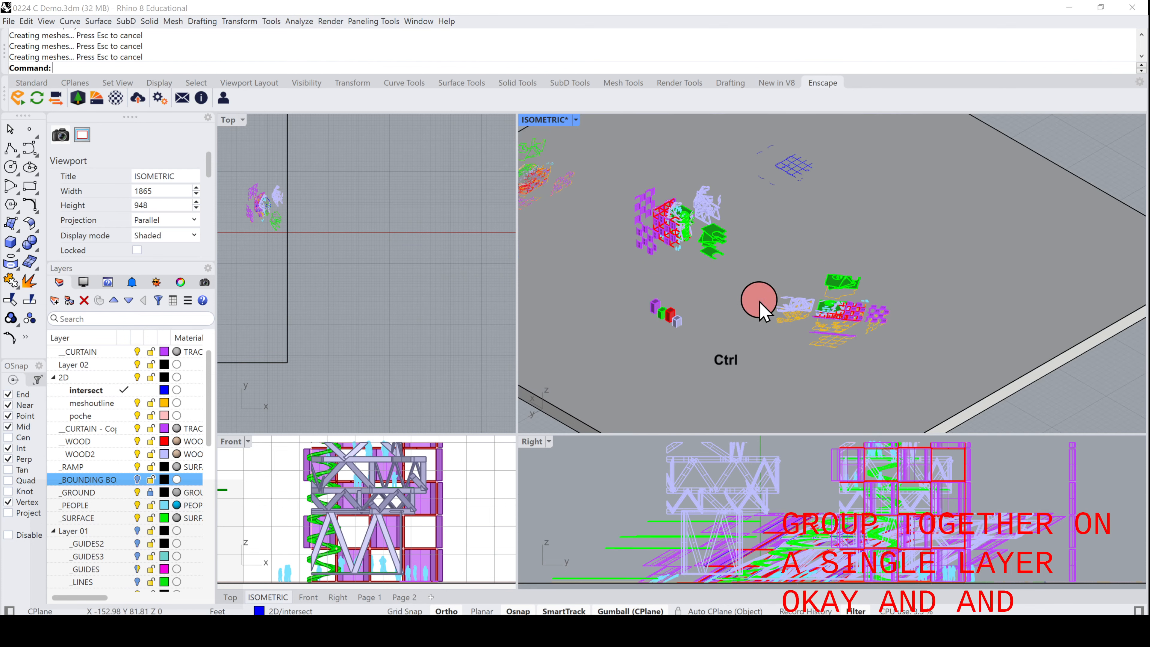
{"action": "right_click_drag", "start_coordinate": [760, 278], "coordinate": [727, 281]}
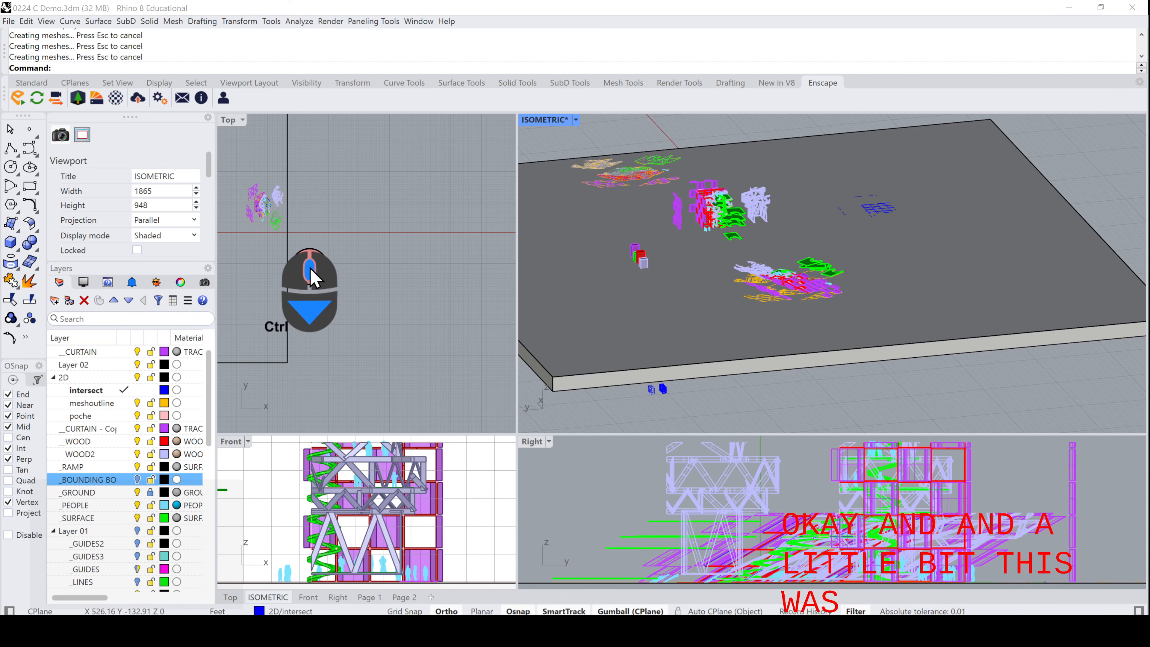
- Select the baked group in the Top view and hide the _GROUND layer
{"action": "scroll", "coordinate": [308, 262], "scroll_direction": "down", "scroll_amount": 5}
{"action": "right_click_drag", "start_coordinate": [385, 275], "coordinate": [413, 281]}
{"action": "scroll", "coordinate": [413, 276], "scroll_direction": "down", "scroll_amount": 2}
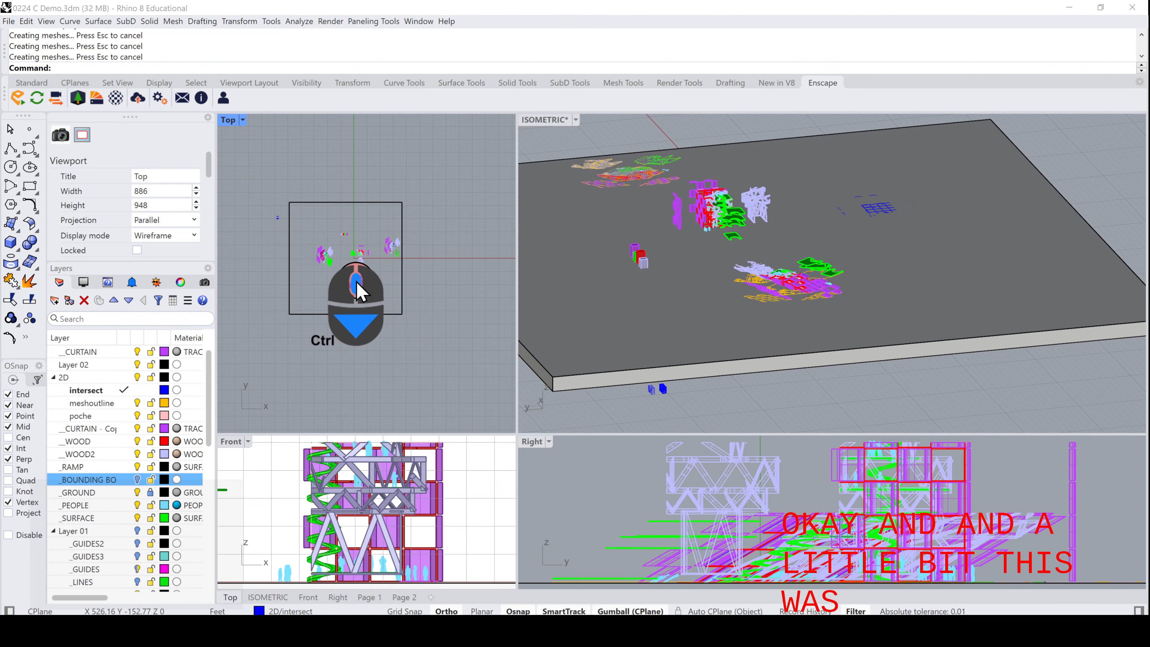
{"action": "scroll", "coordinate": [354, 282], "scroll_direction": "up", "scroll_amount": 8}
{"action": "left_click", "coordinate": [353, 285]}
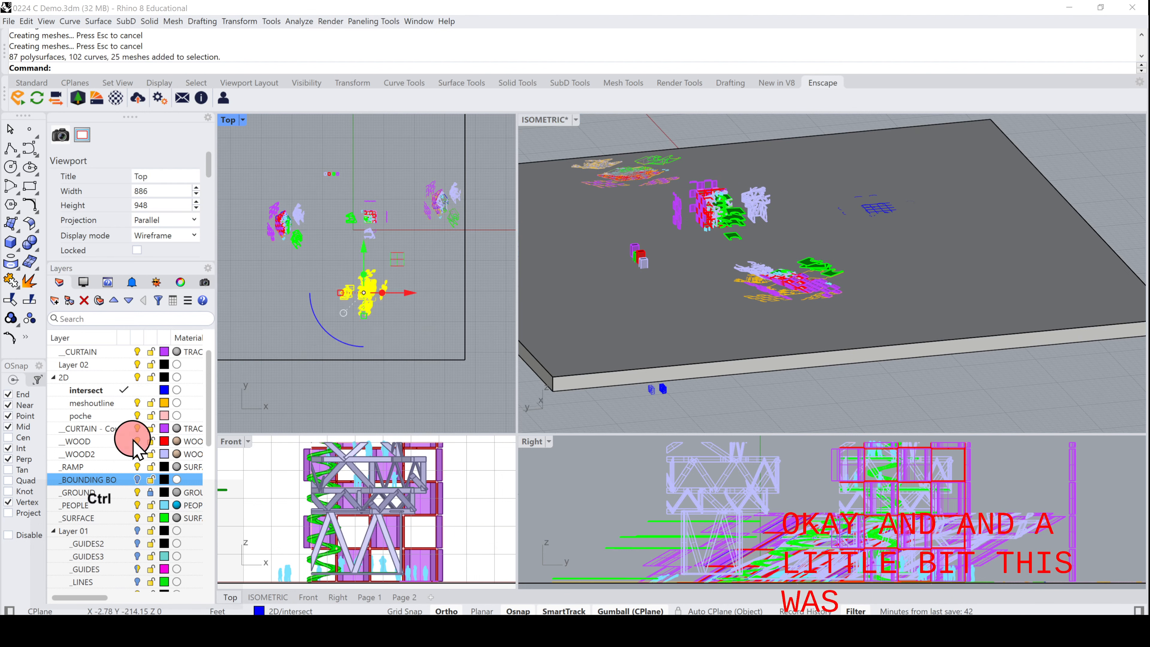
{"action": "left_click", "coordinate": [138, 494]}
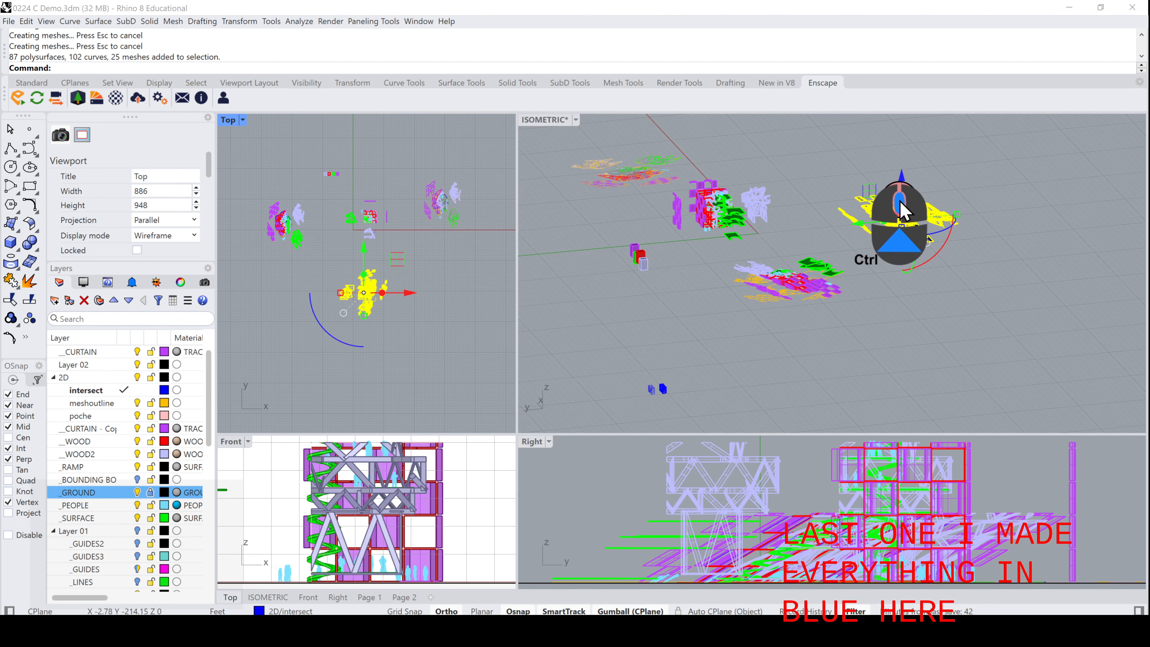
- Deselect the baked blue group and examine its 3D proportions up close from several angles in the isometric view
{"action": "scroll", "coordinate": [900, 210], "scroll_direction": "up", "scroll_amount": 2, "text": "ctrl"}
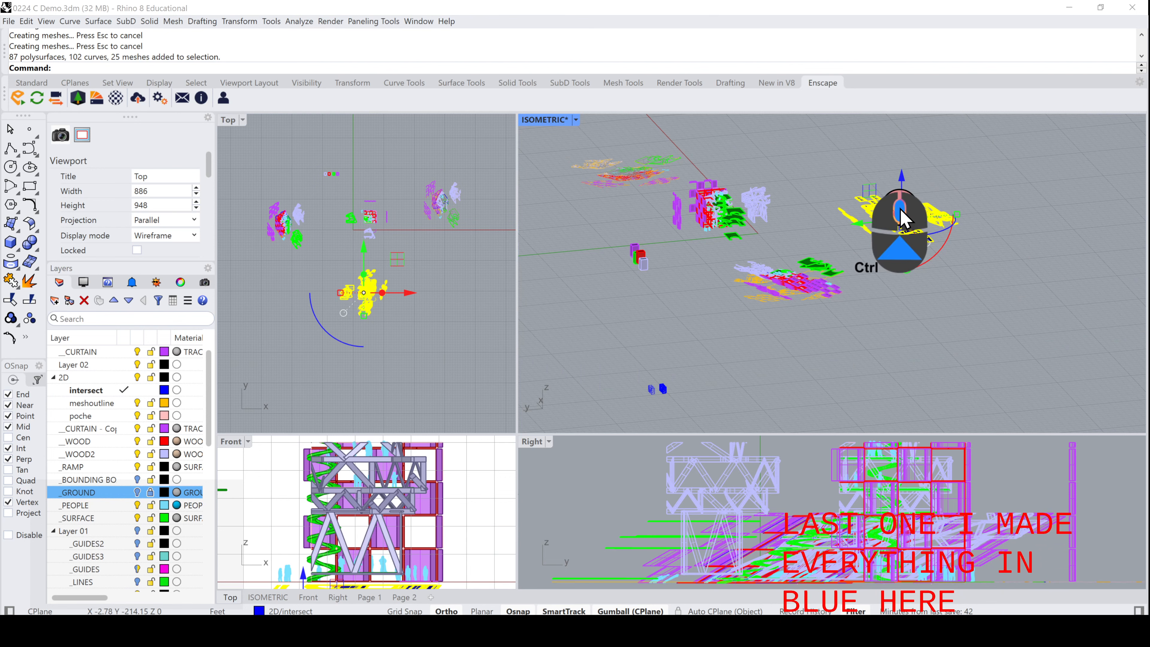
{"action": "left_click", "coordinate": [896, 212], "text": "ctrl"}
{"action": "scroll", "coordinate": [896, 212], "scroll_direction": "up", "scroll_amount": 9, "text": "ctrl"}
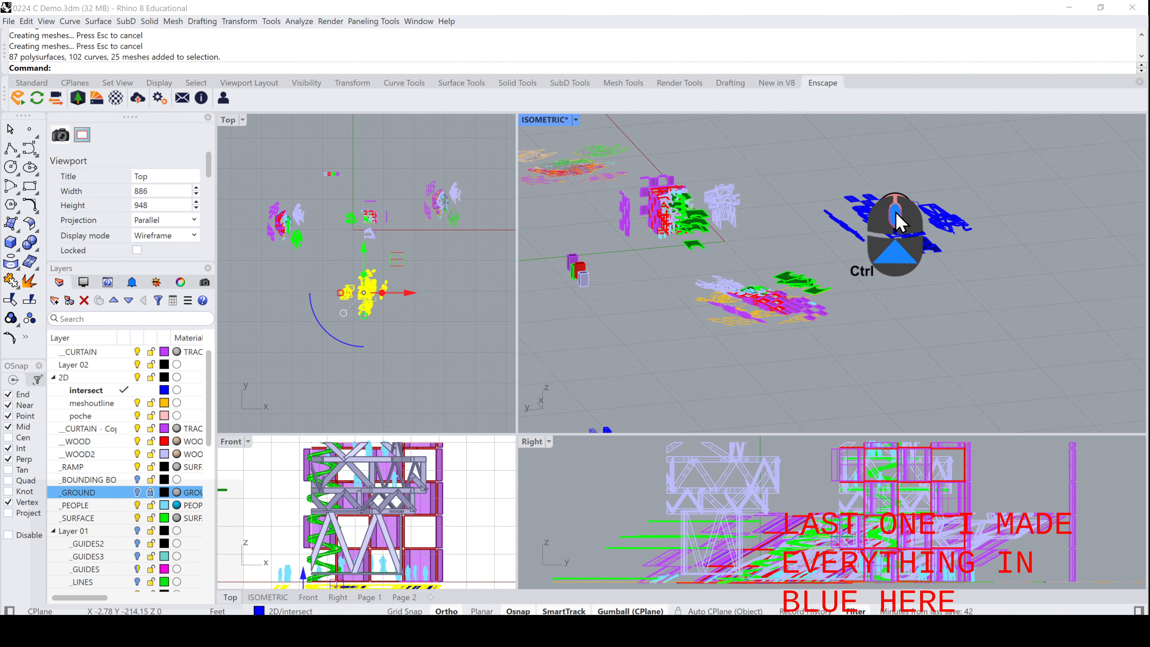
{"action": "right_click_drag", "start_coordinate": [896, 213], "coordinate": [884, 276], "text": "ctrl"}
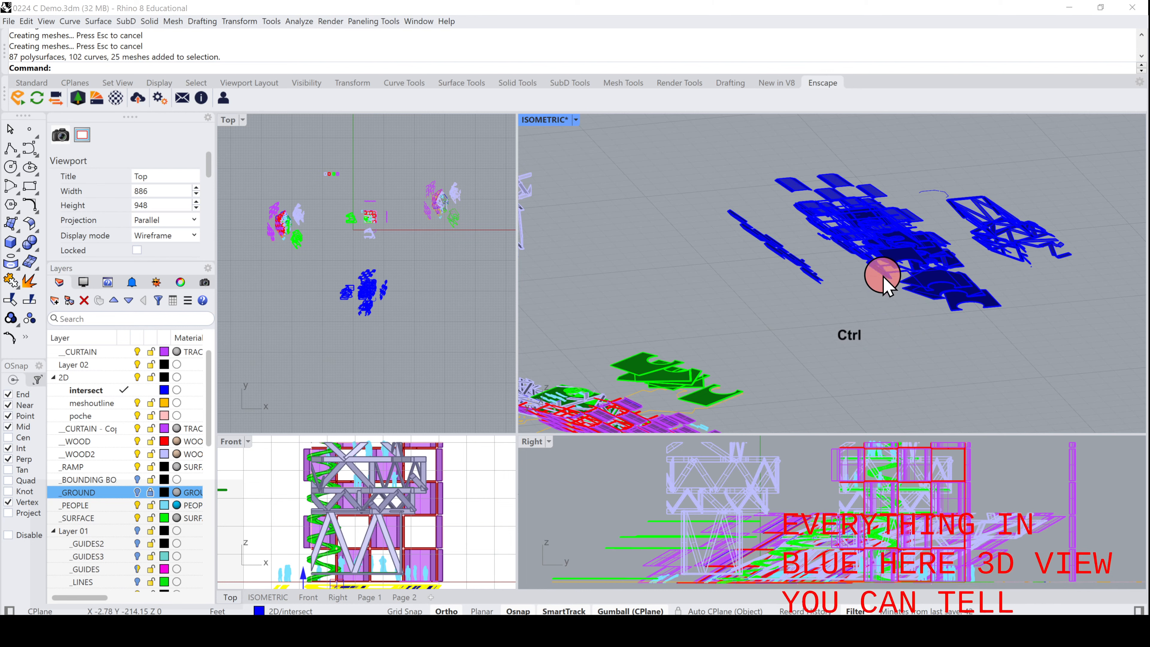
{"action": "scroll", "coordinate": [881, 302], "scroll_direction": "down", "scroll_amount": 12}
{"action": "scroll", "coordinate": [899, 341], "scroll_direction": "up", "scroll_amount": 1}
{"action": "scroll", "coordinate": [901, 342], "scroll_direction": "up", "scroll_amount": 6, "text": "ctrl"}
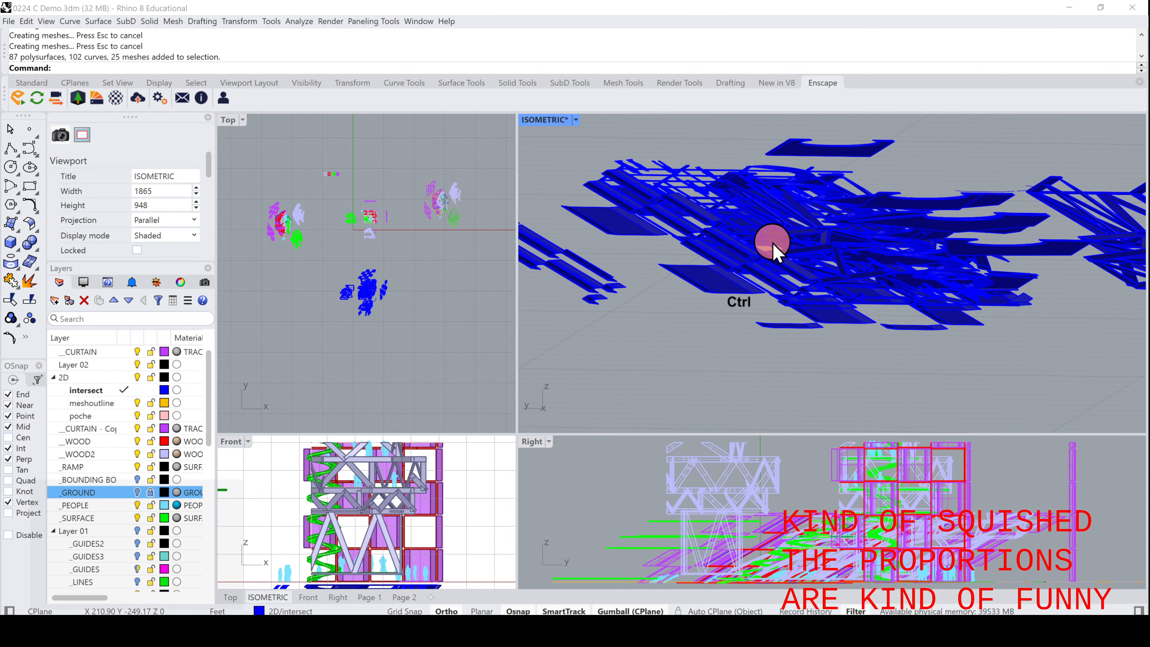
{"action": "scroll", "coordinate": [752, 244], "scroll_direction": "down", "scroll_amount": 5, "text": "ctrl"}
{"action": "scroll", "coordinate": [714, 236], "scroll_direction": "down", "scroll_amount": 6, "text": "ctrl"}
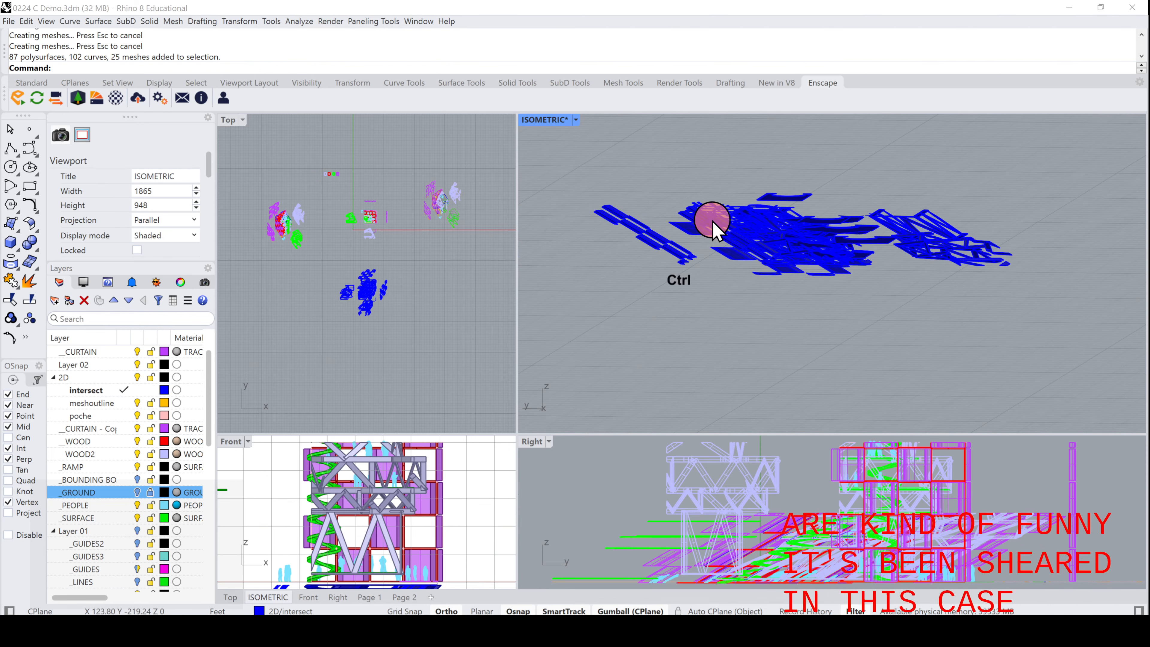
- Select the baked group in the isometric view and check its height relative to the ground plane from a low angle
{"action": "left_click", "coordinate": [818, 284]}
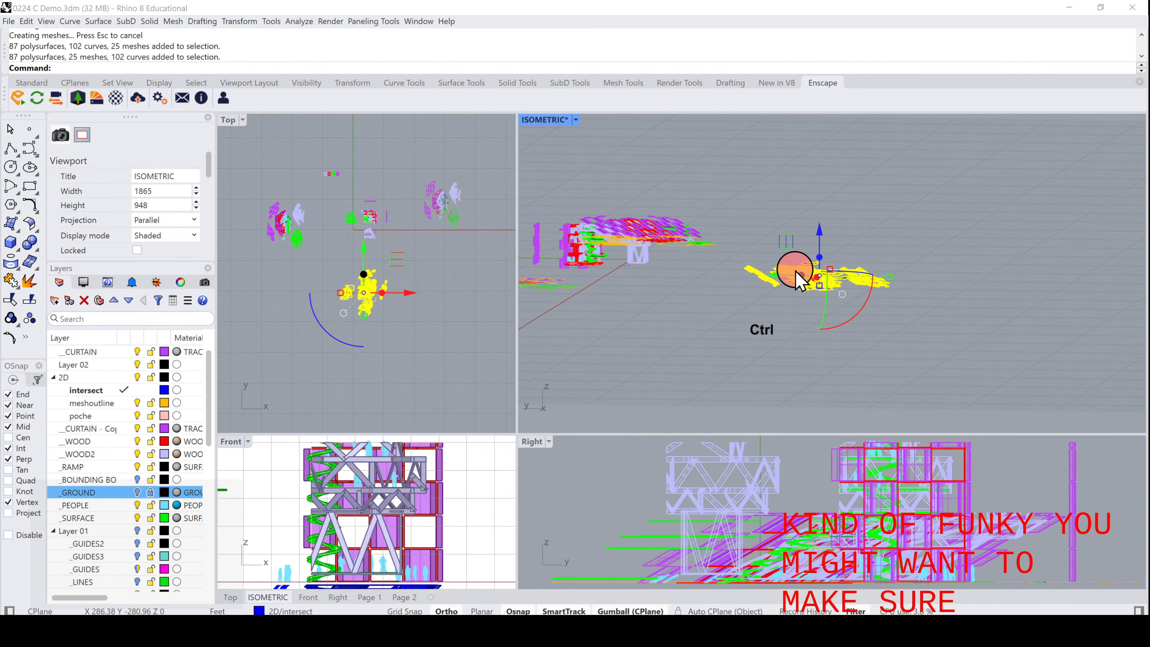
{"action": "scroll", "coordinate": [795, 271], "scroll_direction": "up", "scroll_amount": 2, "text": "ctrl"}
{"action": "scroll", "coordinate": [796, 271], "scroll_direction": "up", "scroll_amount": 1, "text": "ctrl"}
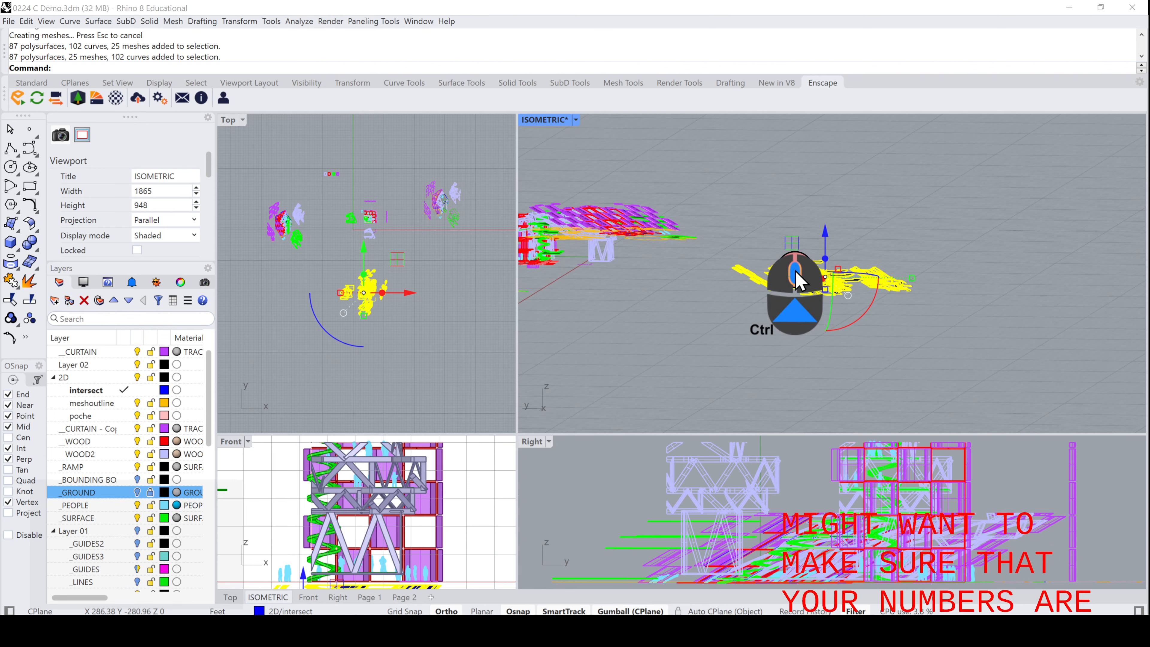
{"action": "scroll", "coordinate": [796, 272], "scroll_direction": "up", "scroll_amount": 2, "text": "ctrl"}
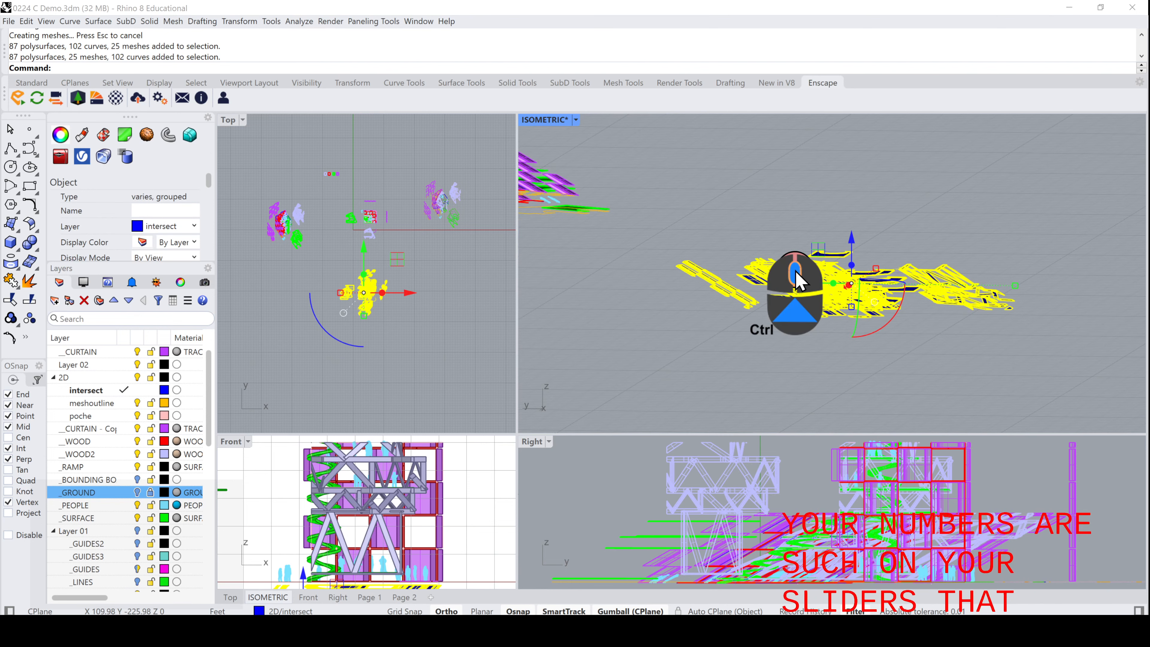
{"action": "scroll", "coordinate": [797, 275], "scroll_direction": "down", "scroll_amount": 1, "text": "ctrl"}
{"action": "scroll", "coordinate": [797, 282], "scroll_direction": "down", "scroll_amount": 1, "text": "ctrl"}
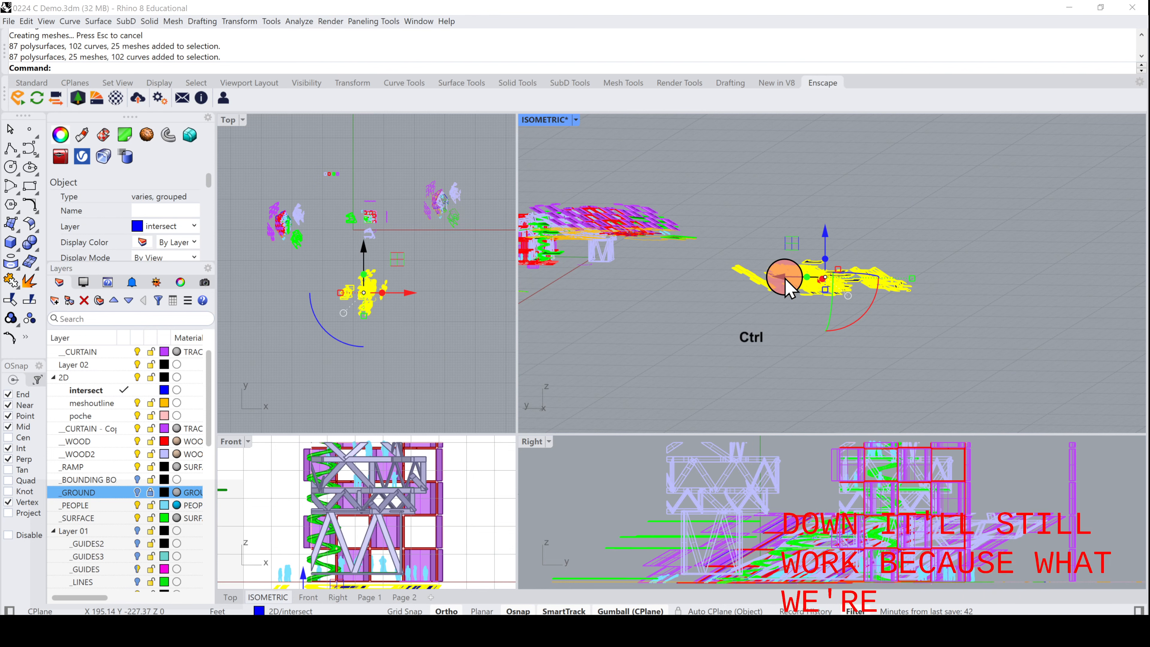
- Compare the coloured oblique model in the Top and isometric views, then maximize the Top view on it
{"action": "scroll", "coordinate": [267, 241], "scroll_direction": "up", "scroll_amount": 3, "text": "ctrl"}
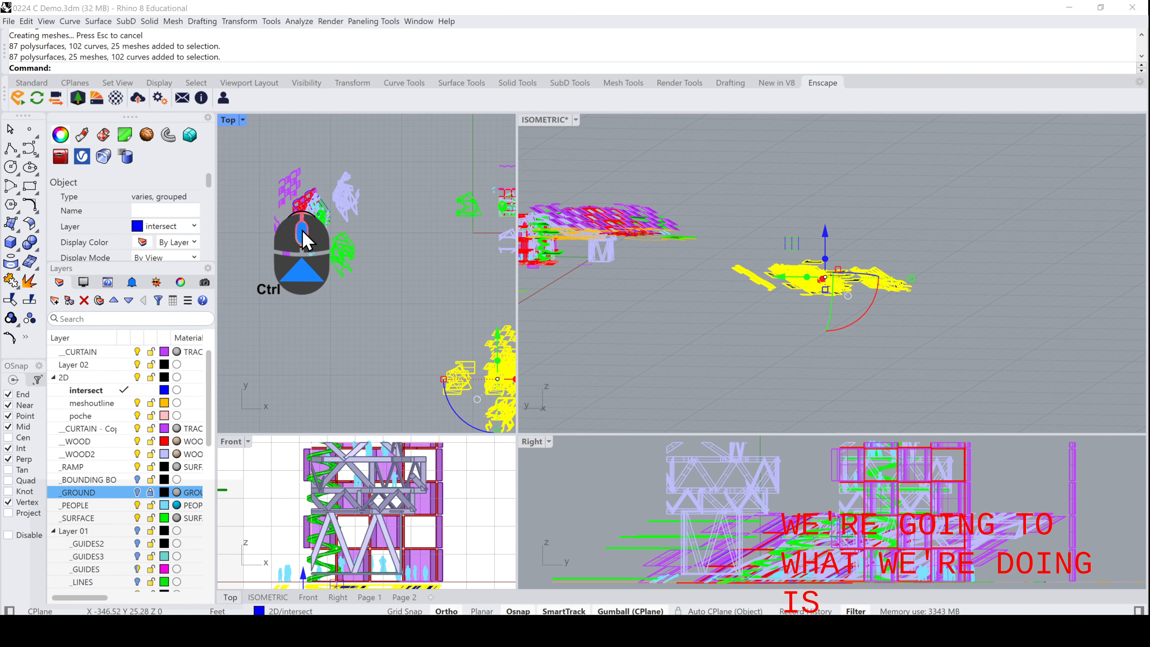
{"action": "scroll", "coordinate": [288, 209], "scroll_direction": "up", "scroll_amount": 2, "text": "ctrl"}
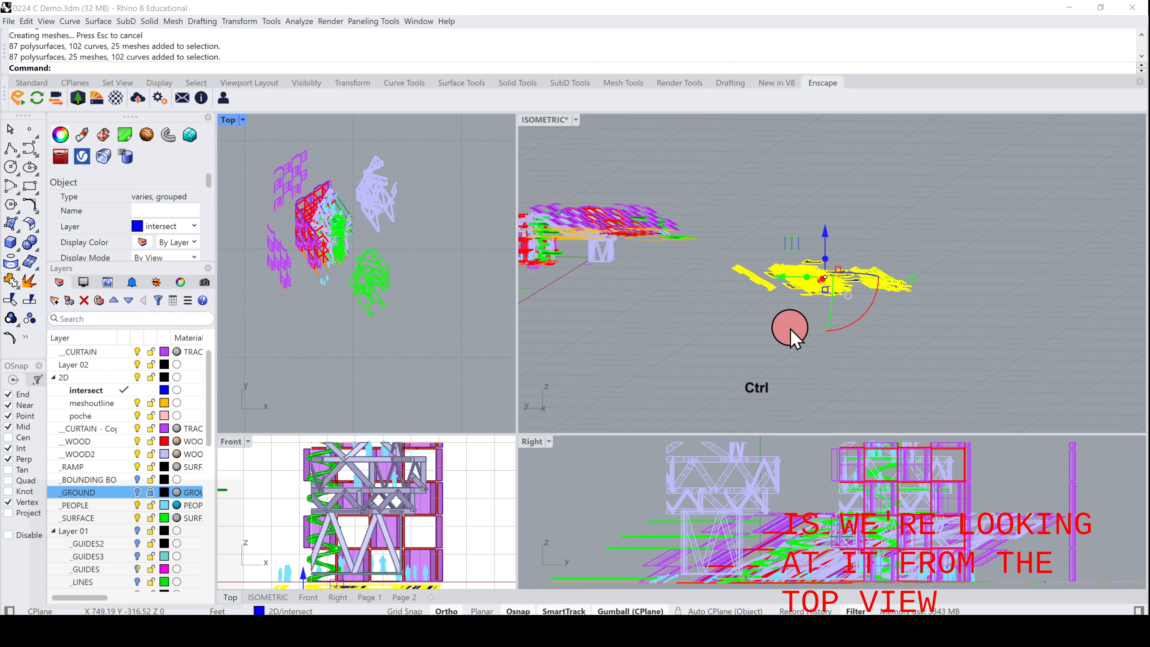
{"action": "scroll", "coordinate": [297, 186], "scroll_direction": "up", "scroll_amount": 1, "text": "ctrl"}
{"action": "scroll", "coordinate": [883, 321], "scroll_direction": "down", "scroll_amount": 5}
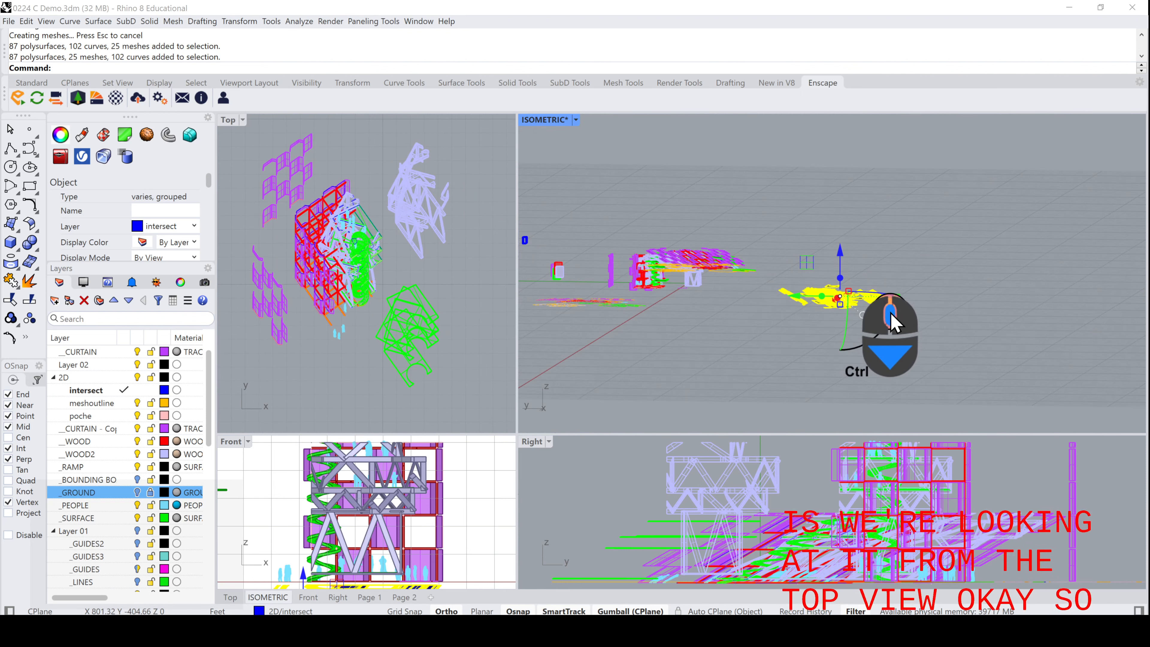
{"action": "right_click_drag", "start_coordinate": [928, 299], "coordinate": [757, 267]}
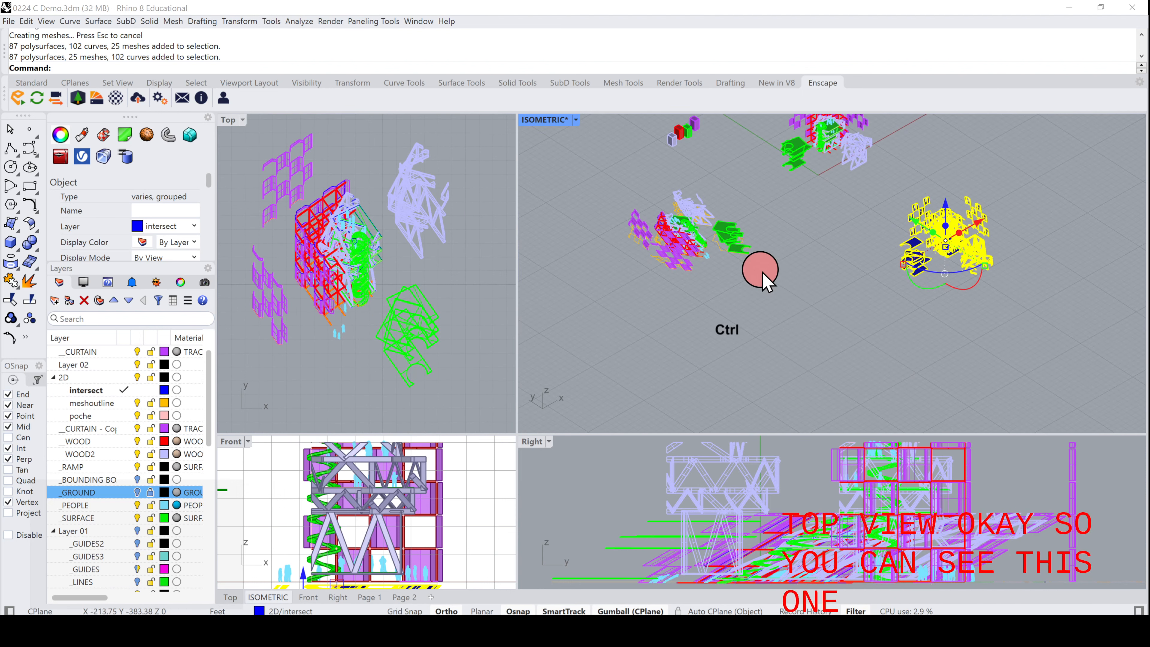
{"action": "scroll", "coordinate": [665, 239], "scroll_direction": "up", "scroll_amount": 6}
{"action": "scroll", "coordinate": [663, 239], "scroll_direction": "down", "scroll_amount": 8}
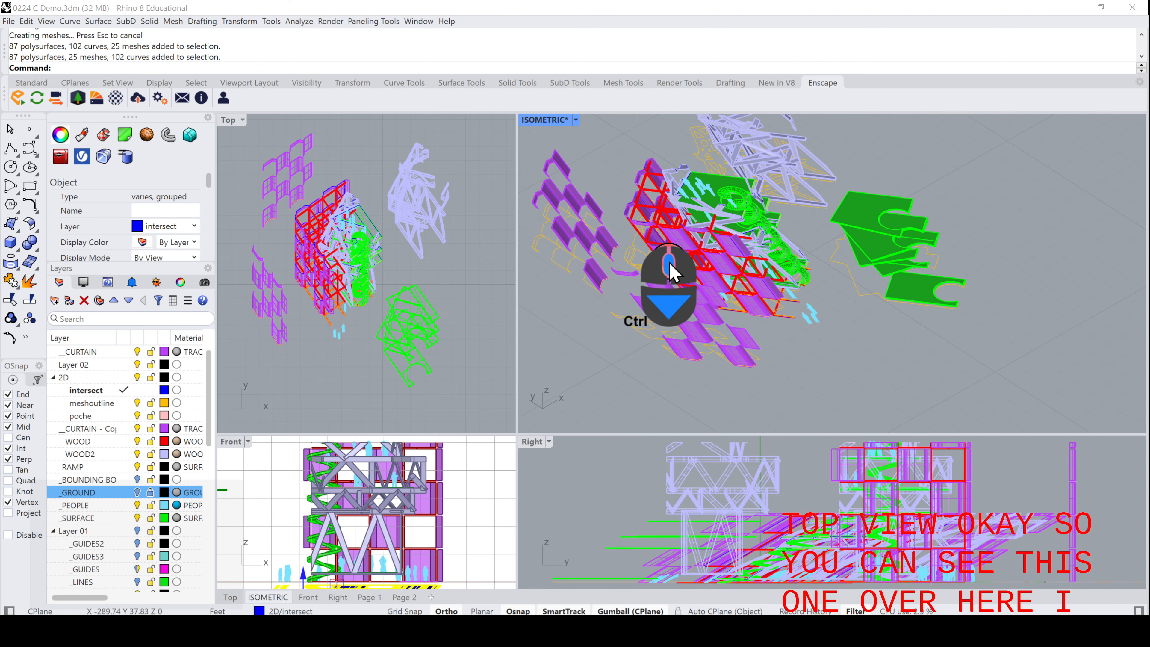
{"action": "right_click_drag", "start_coordinate": [697, 317], "coordinate": [607, 319], "text": "ctrl"}
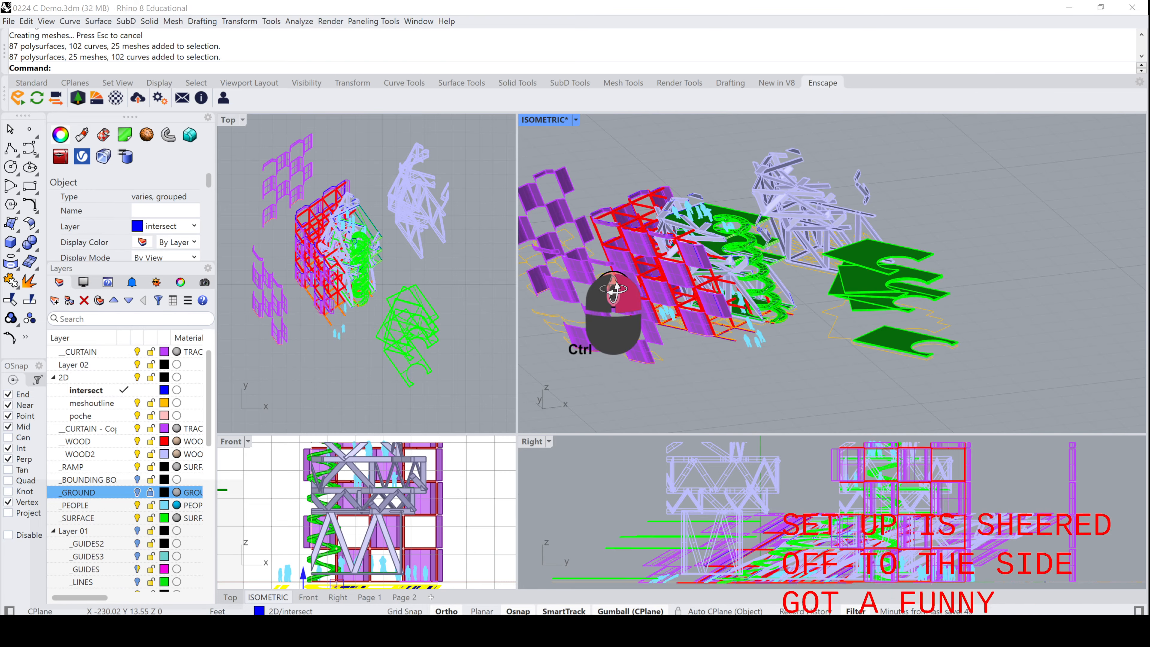
{"action": "double_click", "coordinate": [229, 120]}
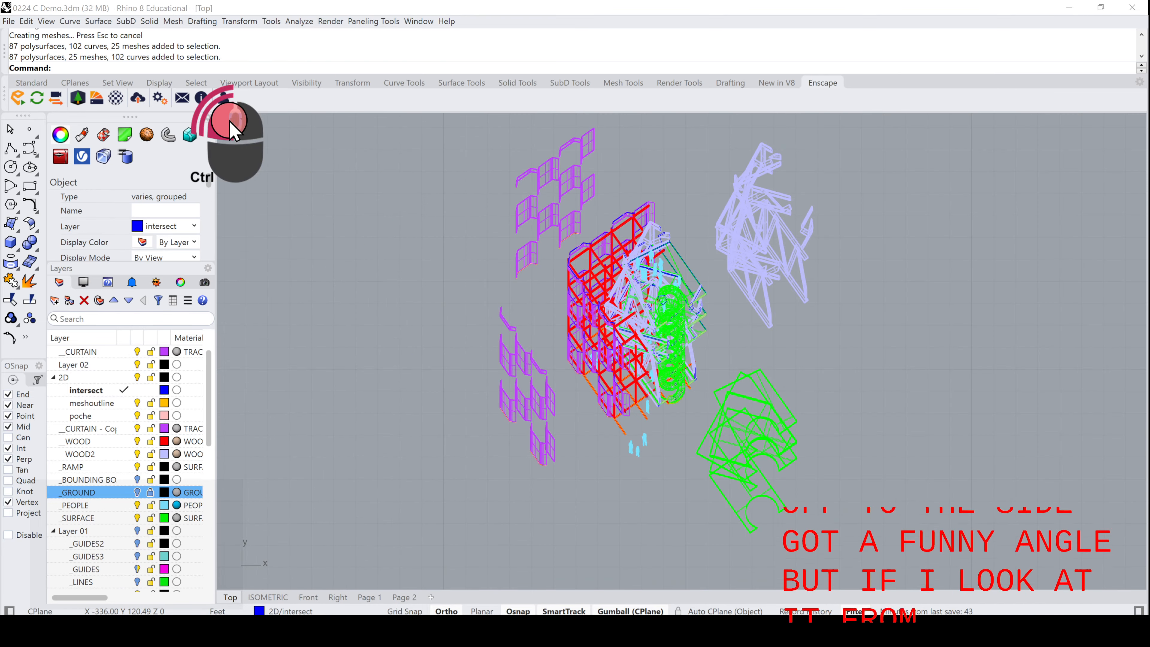
- Set the Top view's display mode to Shaded and deselect the grouped geometry
{"action": "left_click", "coordinate": [233, 130]}
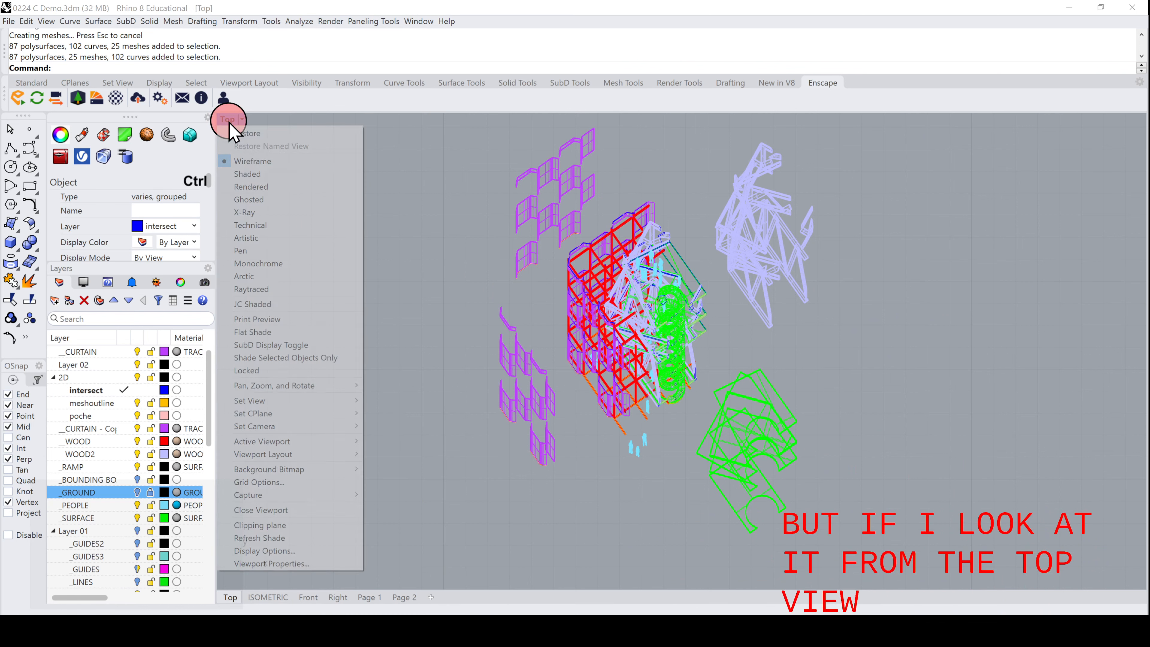
{"action": "left_click", "coordinate": [256, 173]}
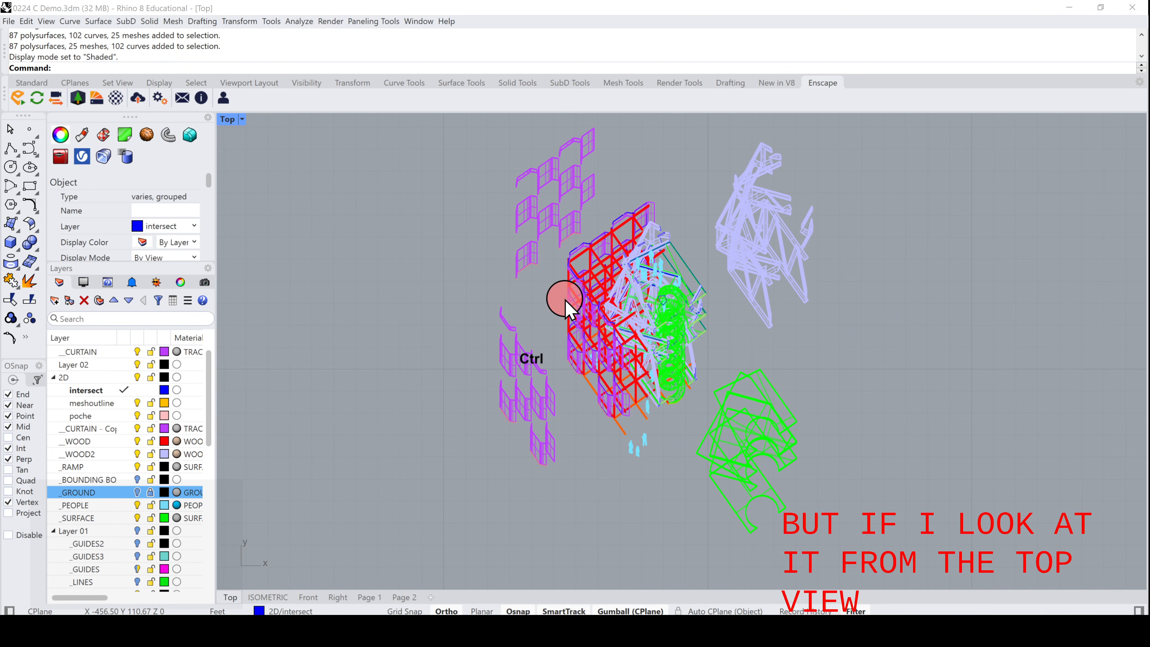
{"action": "right_click_drag", "start_coordinate": [566, 308], "coordinate": [579, 254], "text": "ctrl"}
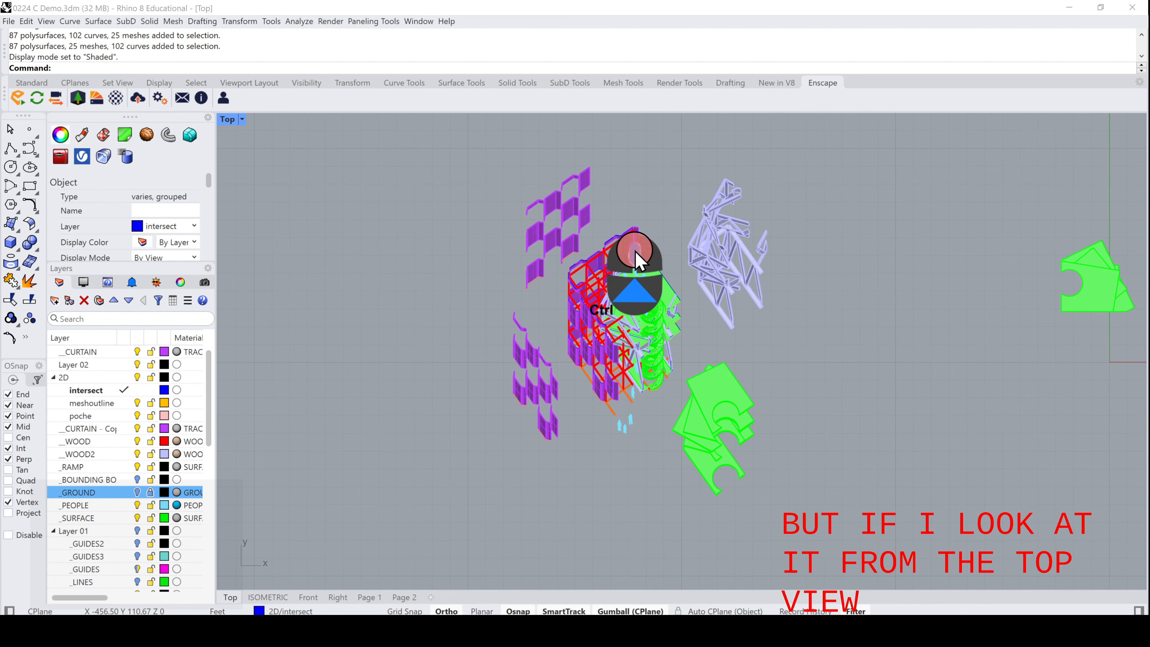
{"action": "scroll", "coordinate": [539, 258], "scroll_direction": "down", "scroll_amount": 2, "text": "ctrl"}
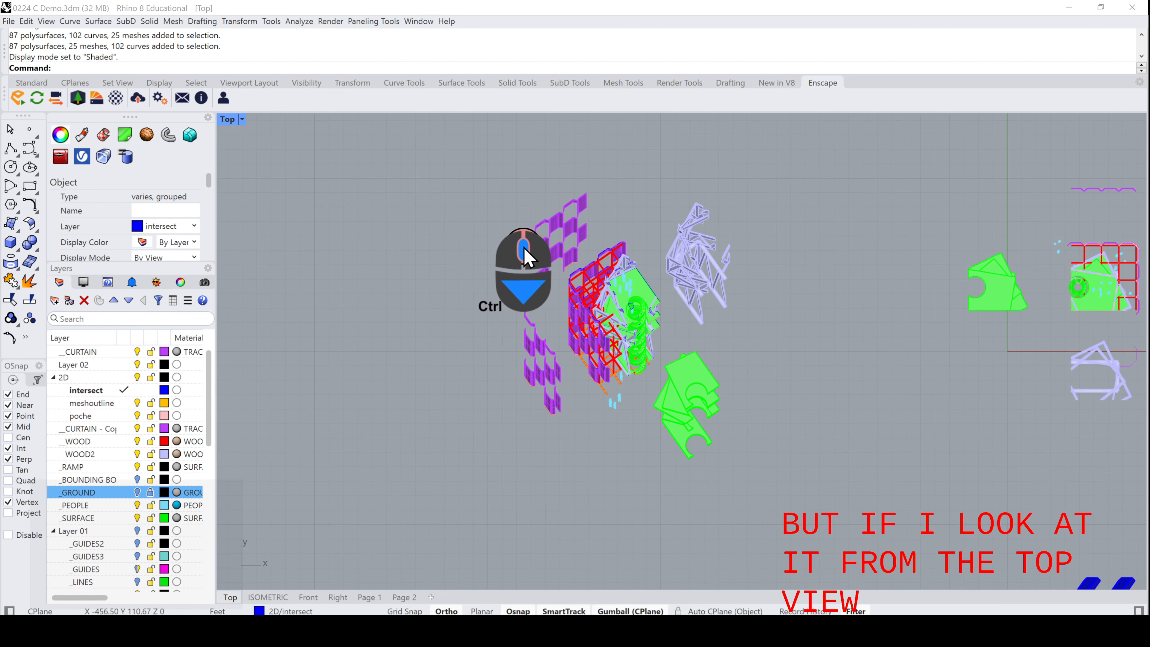
{"action": "scroll", "coordinate": [526, 250], "scroll_direction": "down", "scroll_amount": 2, "text": "ctrl"}
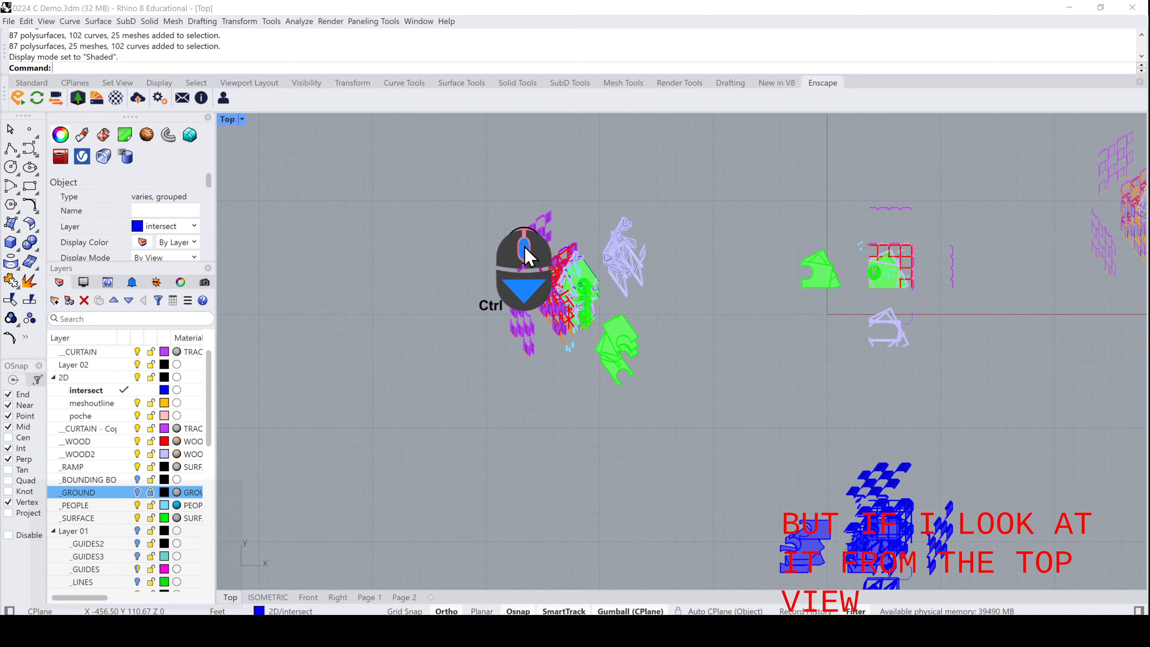
{"action": "key", "text": "Escape"}
{"action": "scroll", "coordinate": [856, 539], "scroll_direction": "up", "scroll_amount": 2, "text": "ctrl"}
{"action": "scroll", "coordinate": [855, 539], "scroll_direction": "up", "scroll_amount": 1, "text": "ctrl"}
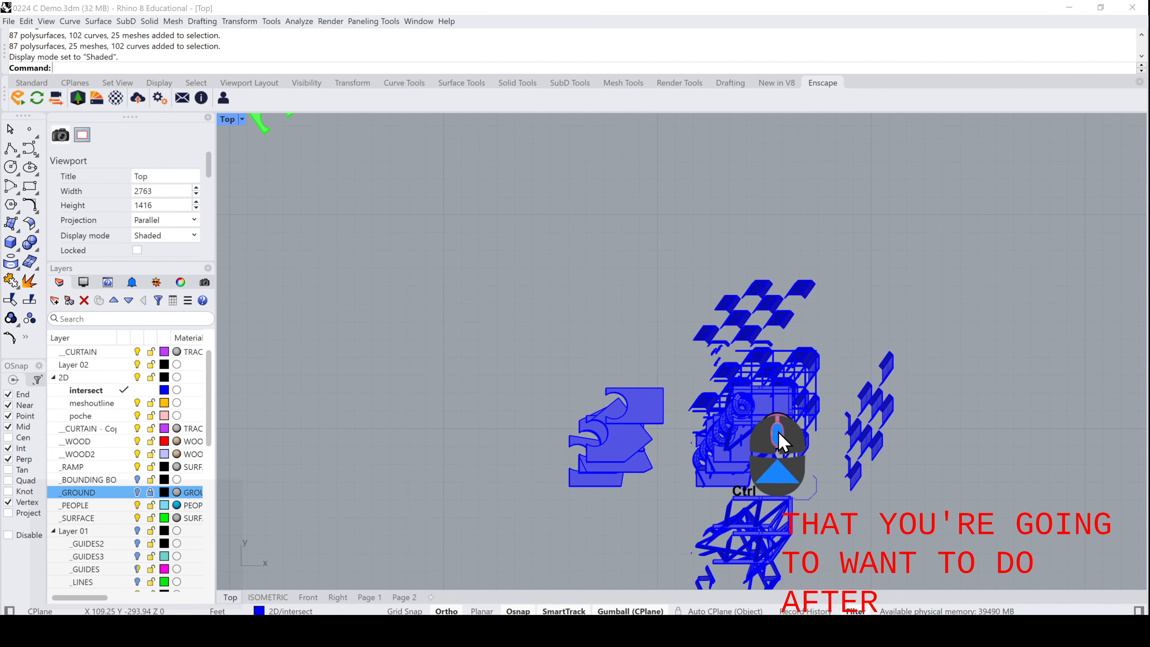
- Rotate the baked blue group about a point on a slanted panel edge so its oblique verticals run straight up in the Top view
{"action": "left_click", "coordinate": [776, 431]}
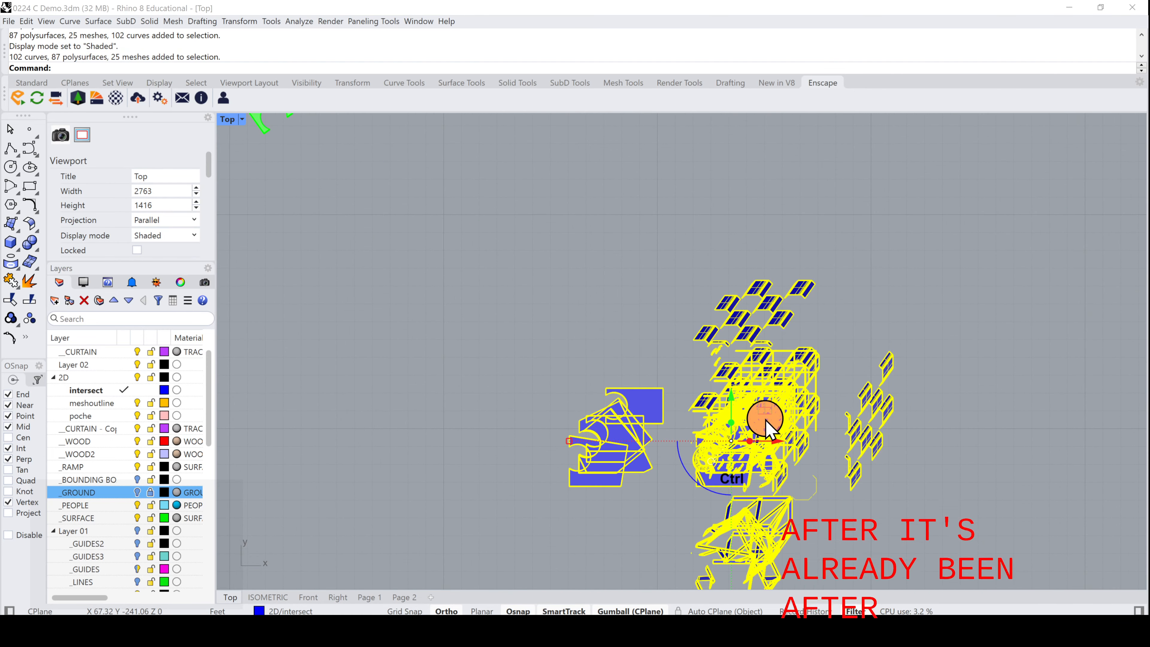
{"action": "scroll", "coordinate": [767, 419], "scroll_direction": "up", "scroll_amount": 2, "text": "ctrl"}
{"action": "scroll", "coordinate": [880, 414], "scroll_direction": "up", "scroll_amount": 4, "text": "ctrl"}
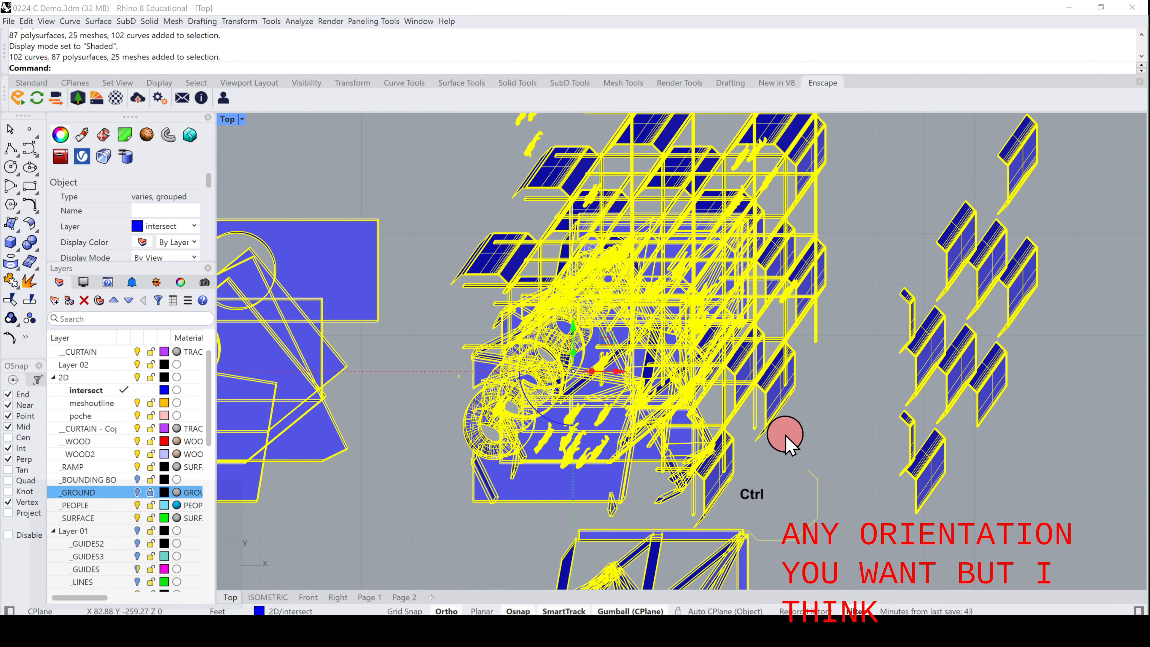
{"action": "type", "text": "Rotate"}
{"action": "key", "text": "Return"}
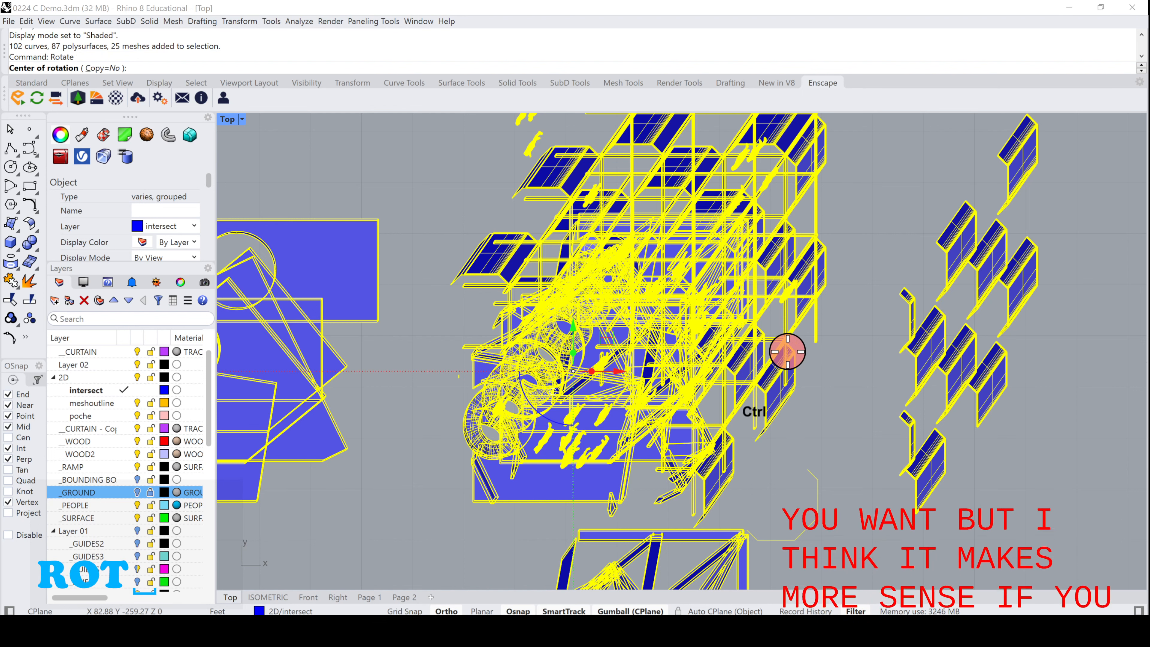
{"action": "scroll", "coordinate": [785, 434], "scroll_direction": "up", "scroll_amount": 6, "text": "ctrl"}
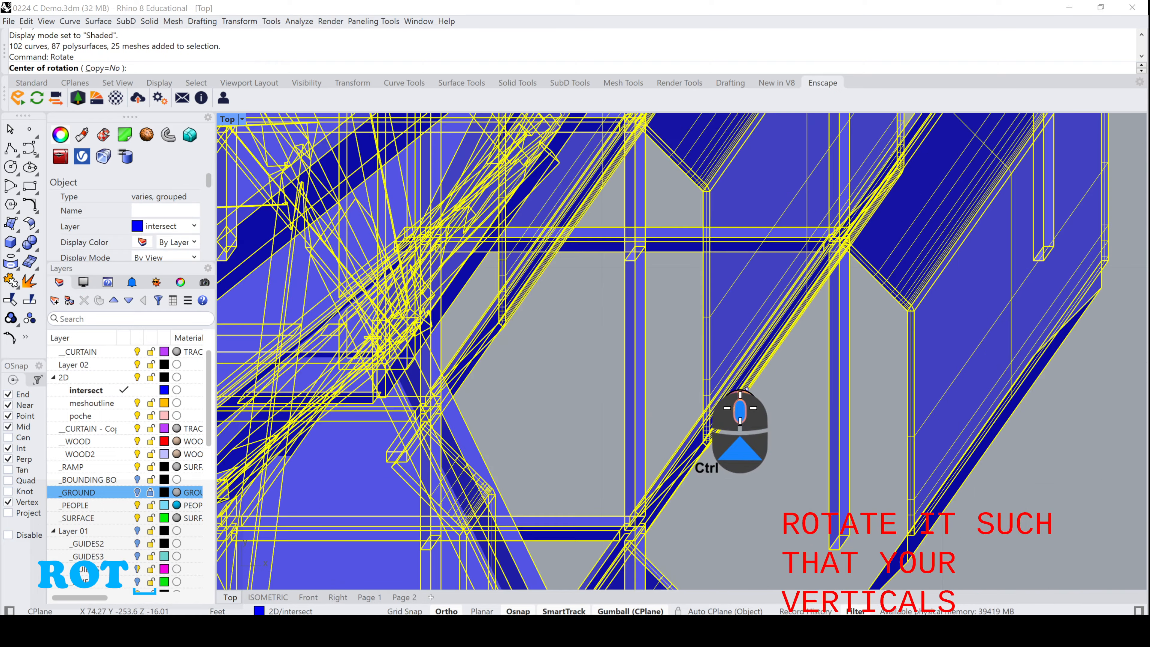
{"action": "scroll", "coordinate": [747, 388], "scroll_direction": "up", "scroll_amount": 2, "text": "ctrl"}
{"action": "left_click", "coordinate": [713, 435]}
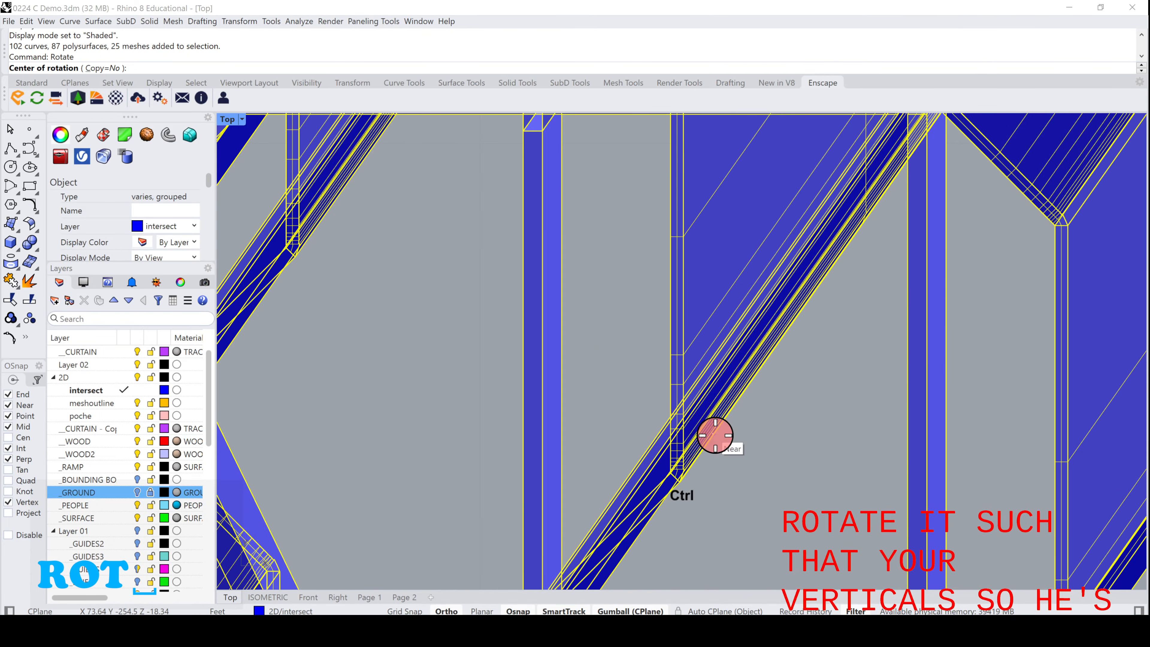
{"action": "left_click", "coordinate": [713, 327]}
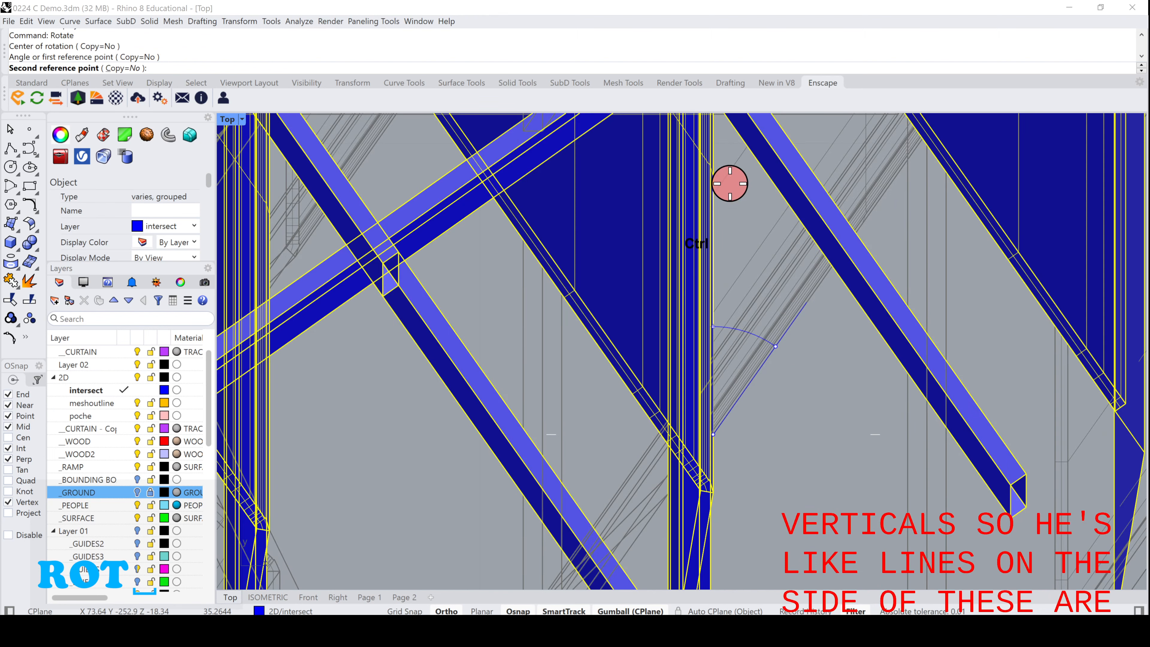
{"action": "left_click", "coordinate": [740, 193], "text": "ctrl"}
{"action": "scroll", "coordinate": [630, 391], "scroll_direction": "down", "scroll_amount": 1, "text": "ctrl"}
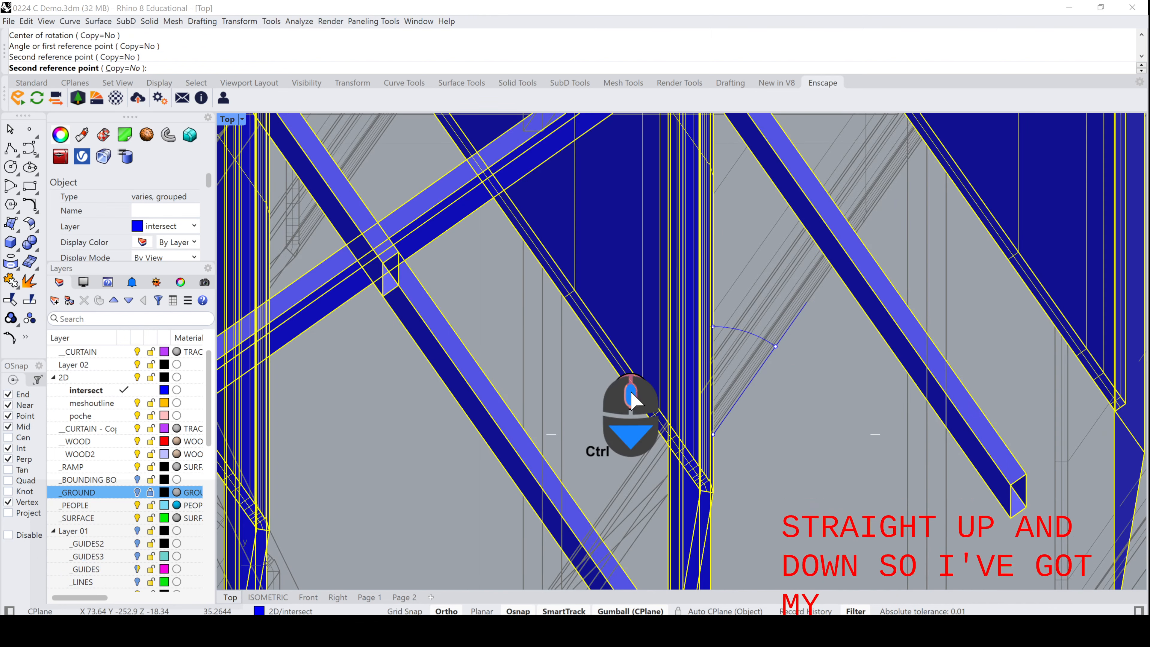
{"action": "scroll", "coordinate": [631, 390], "scroll_direction": "down", "scroll_amount": 8, "text": "ctrl"}
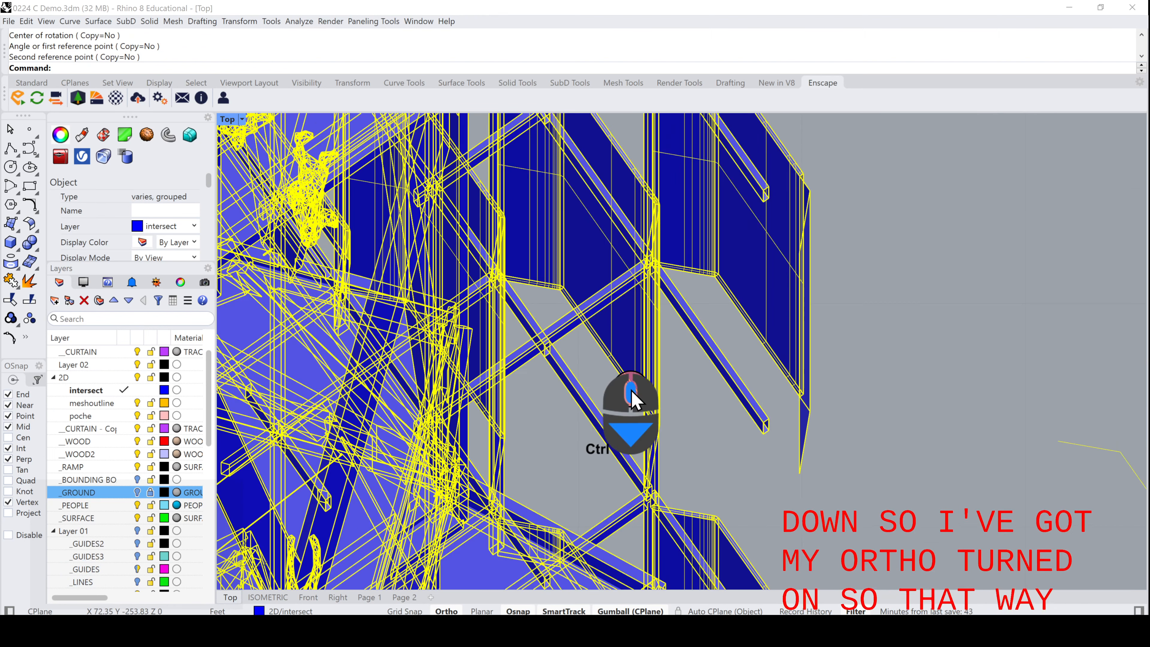
{"action": "scroll", "coordinate": [631, 390], "scroll_direction": "down", "scroll_amount": 9, "text": "ctrl"}
{"action": "key", "text": "Escape"}
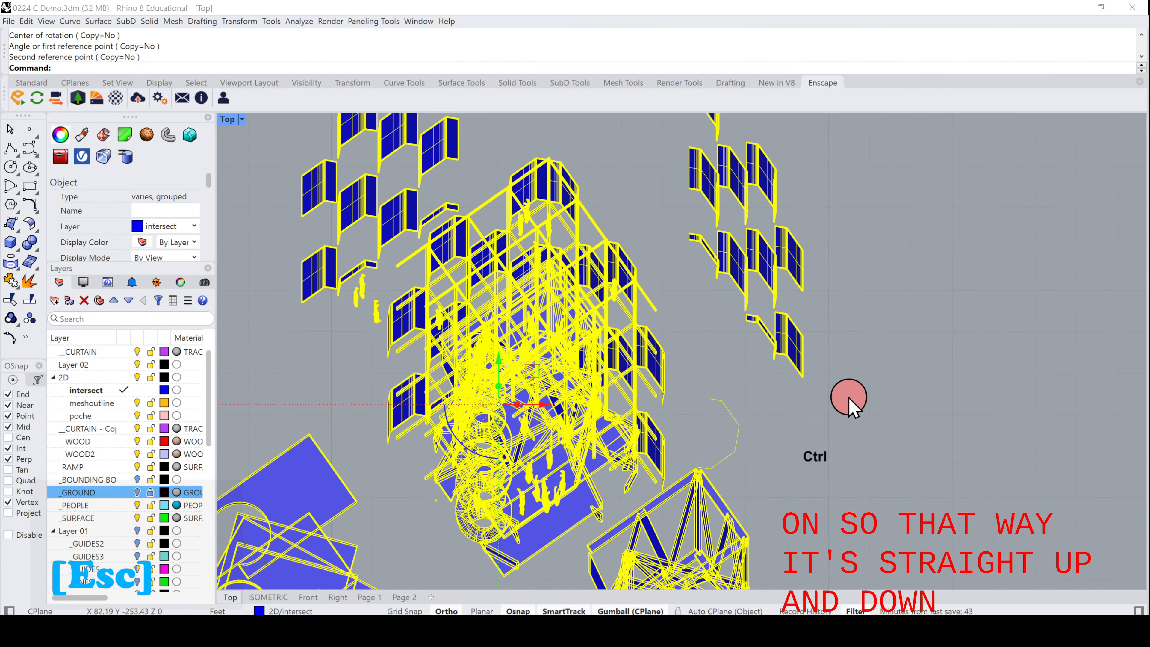
- Select the whole rotated blue group and ungroup it
{"action": "left_click", "coordinate": [525, 353], "text": "ctrl"}
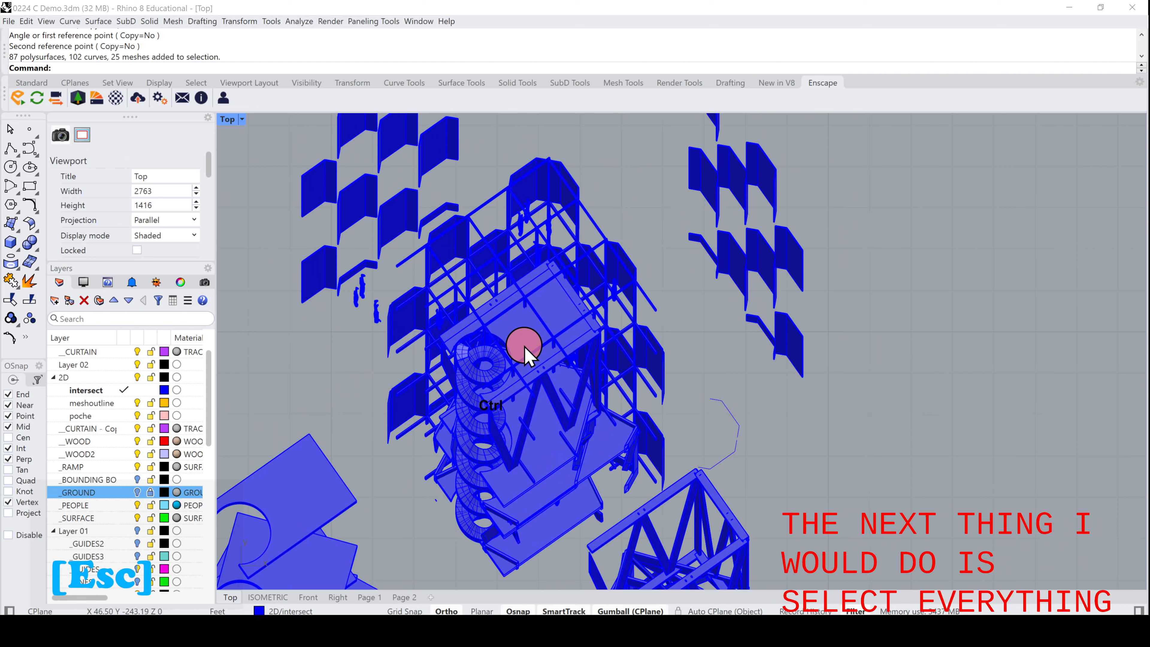
{"action": "key", "text": "ctrl+a"}
{"action": "key", "text": "Return"}
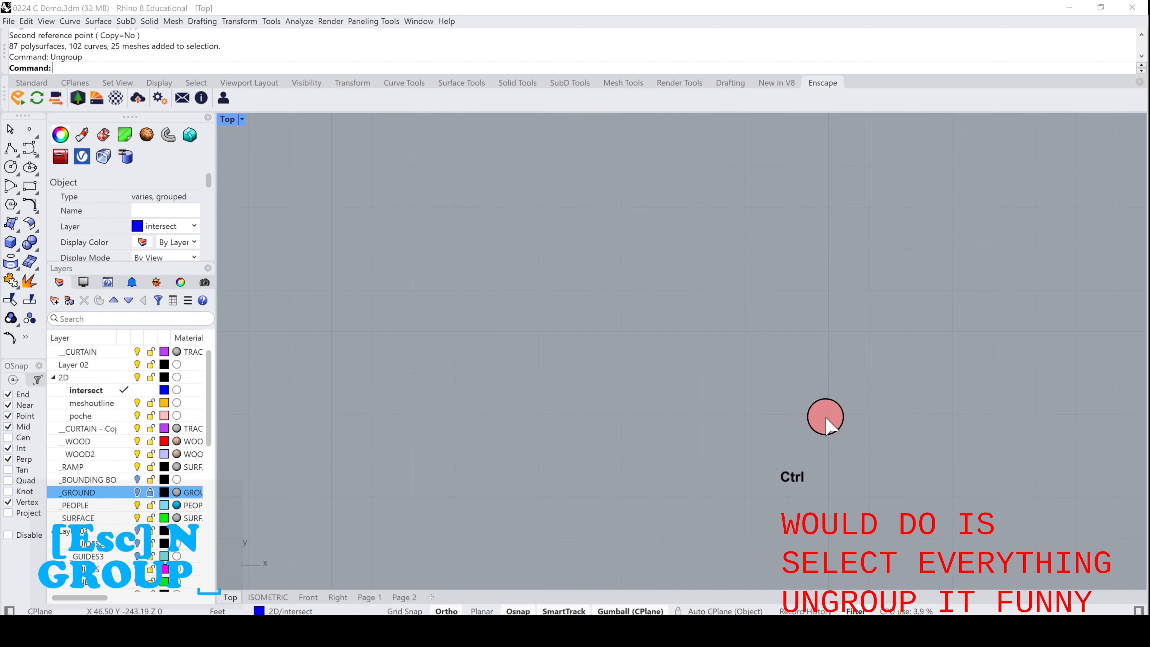
{"action": "key", "text": "ctrl+z"}
- Ungroup the selected blue geometry a second time to break up its nested group, and clear the selection
{"action": "type", "text": "UngOU"}
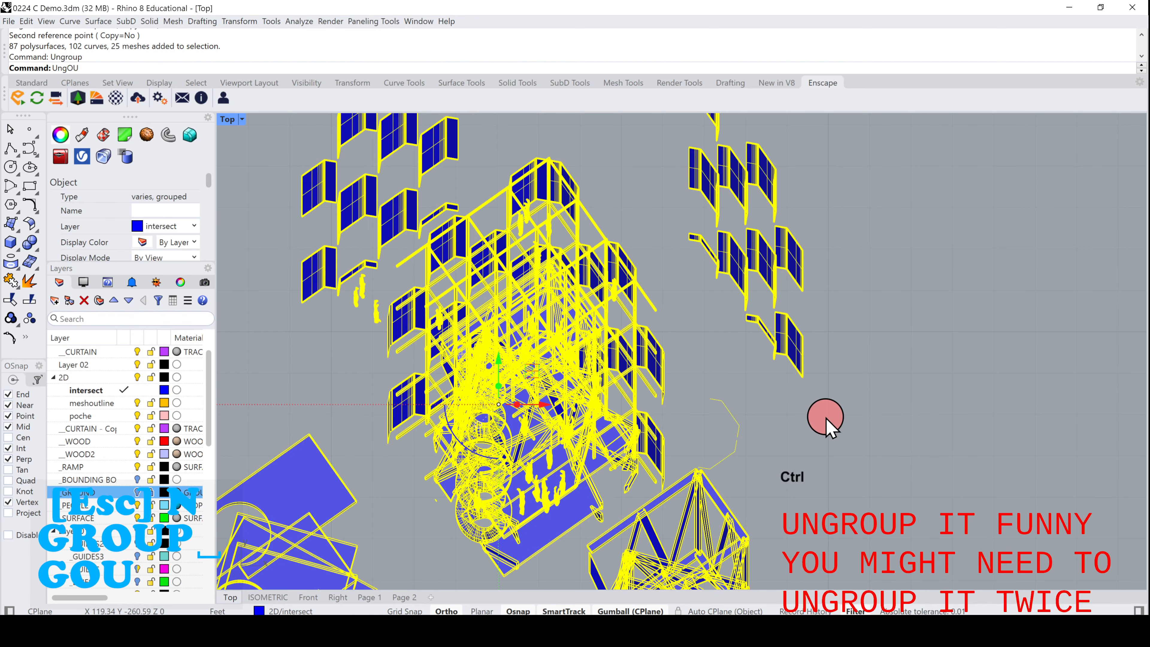
{"action": "key", "text": "BackSpace"}
{"action": "key", "text": "BackSpace"}
{"action": "type", "text": "roup"}
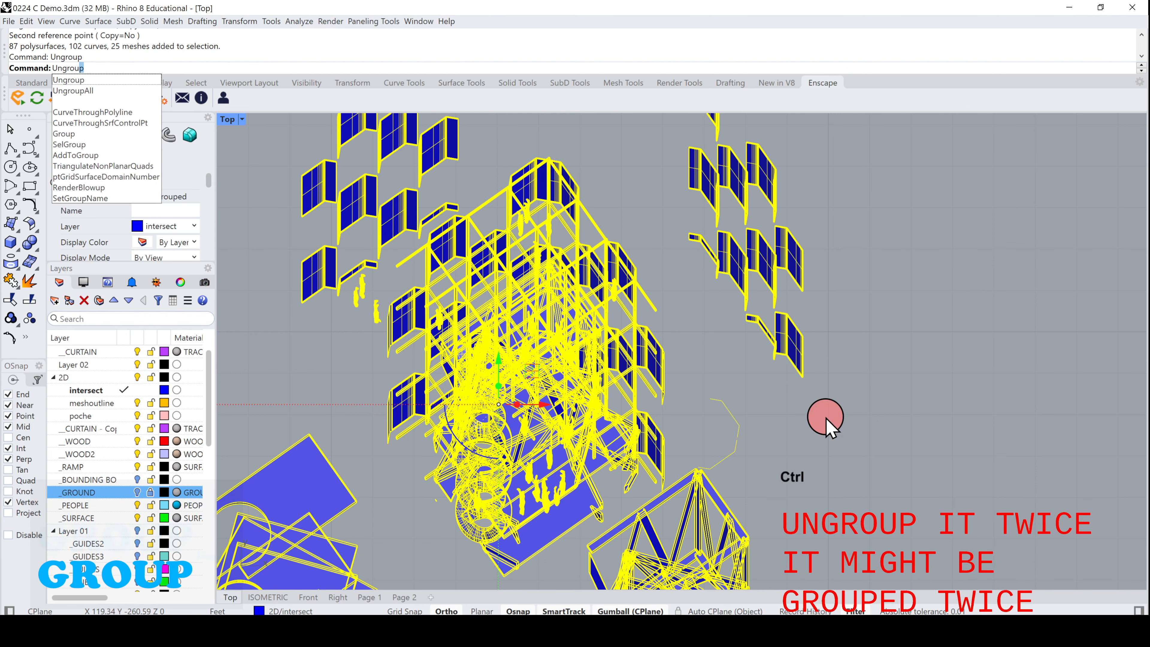
{"action": "key", "text": "Return"}
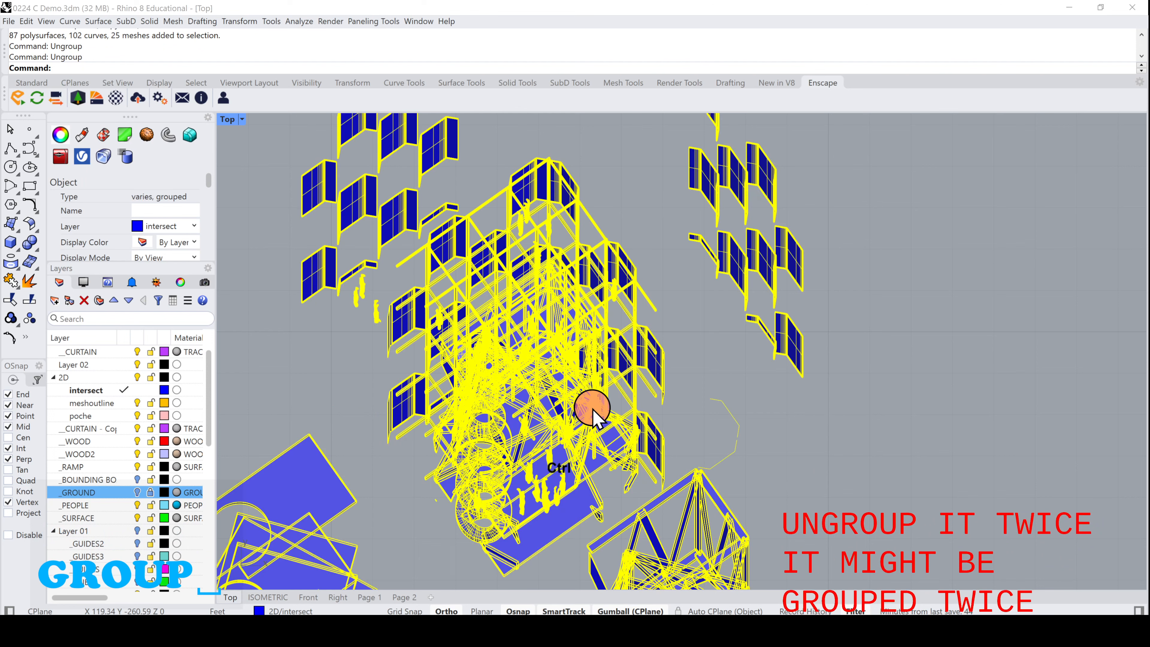
{"action": "left_click", "coordinate": [807, 410], "text": "ctrl"}
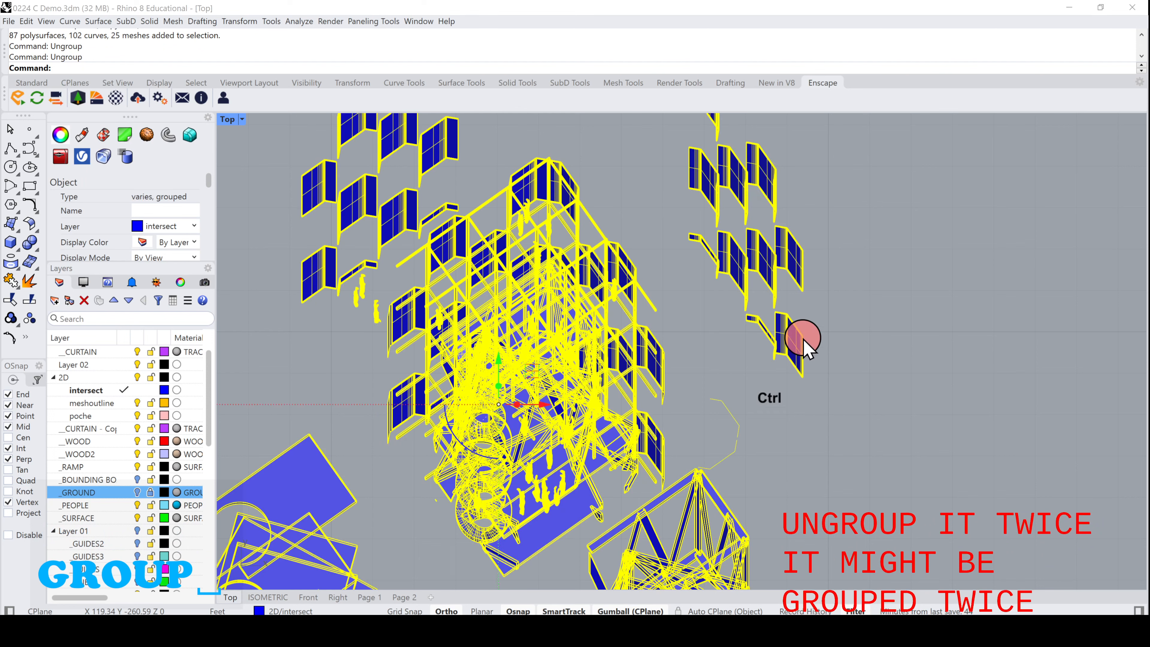
{"action": "left_click", "coordinate": [722, 290], "text": "ctrl"}
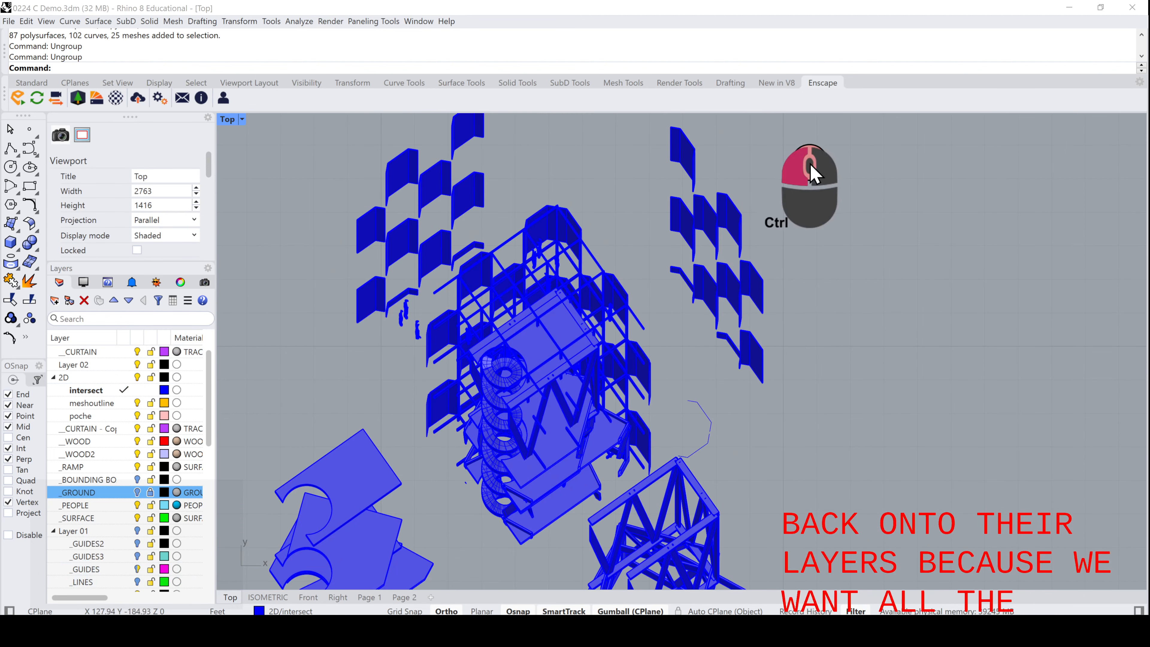
- Move the detached curtain panels to the right of the blue model onto the __CURTAIN layer
{"action": "left_click_drag", "start_coordinate": [810, 161], "coordinate": [687, 352], "text": "ctrl"}
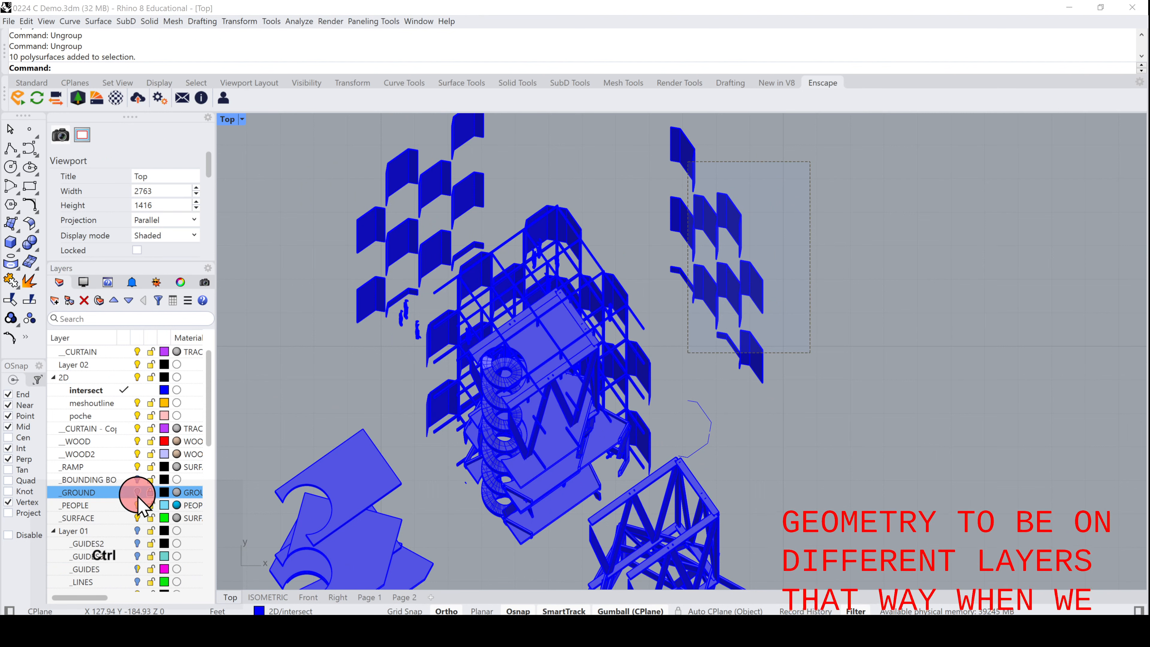
{"action": "left_click", "coordinate": [108, 365], "text": "ctrl"}
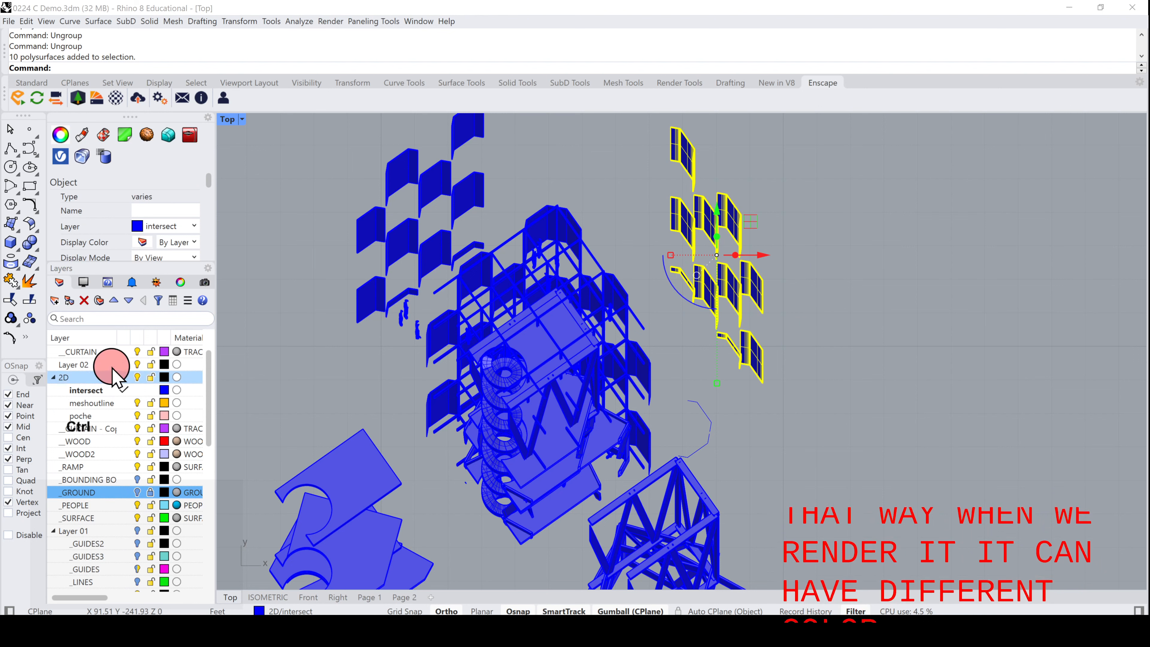
{"action": "right_click", "coordinate": [96, 352]}
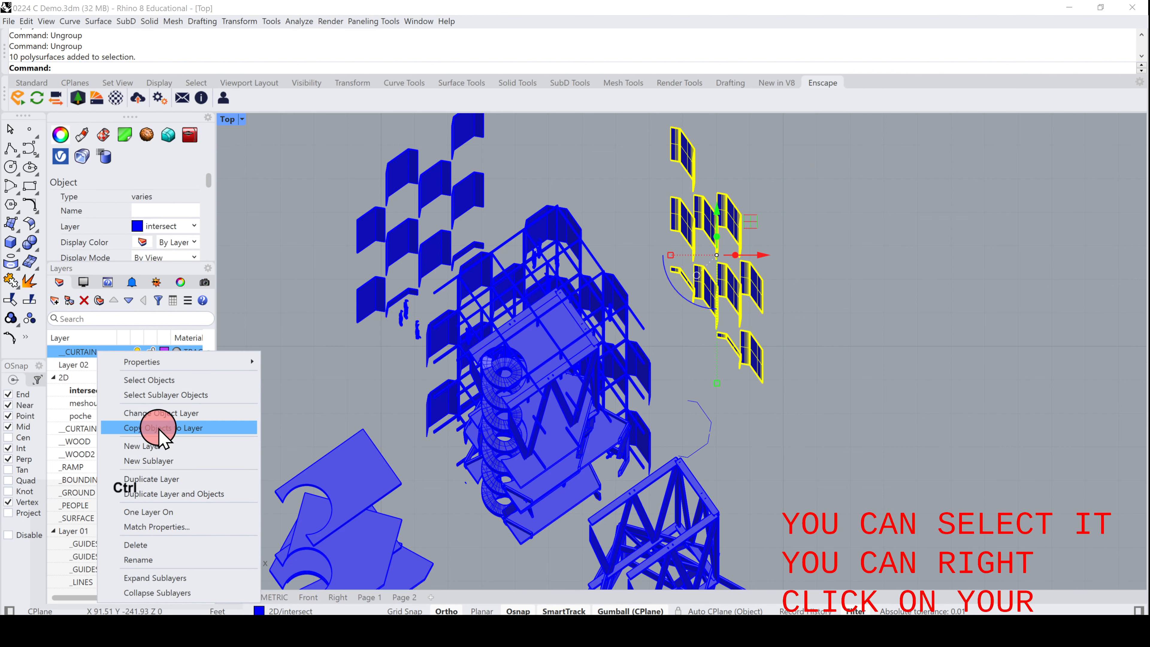
{"action": "left_click", "coordinate": [163, 416]}
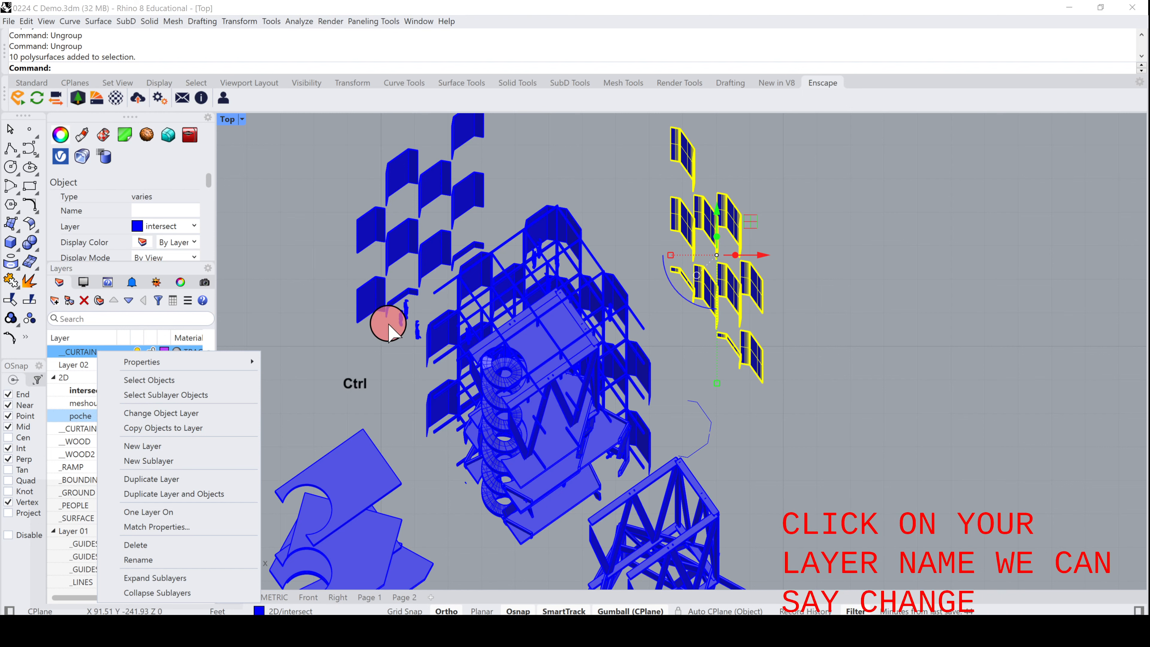
{"action": "scroll", "coordinate": [372, 411], "scroll_direction": "down", "scroll_amount": 3, "text": "ctrl"}
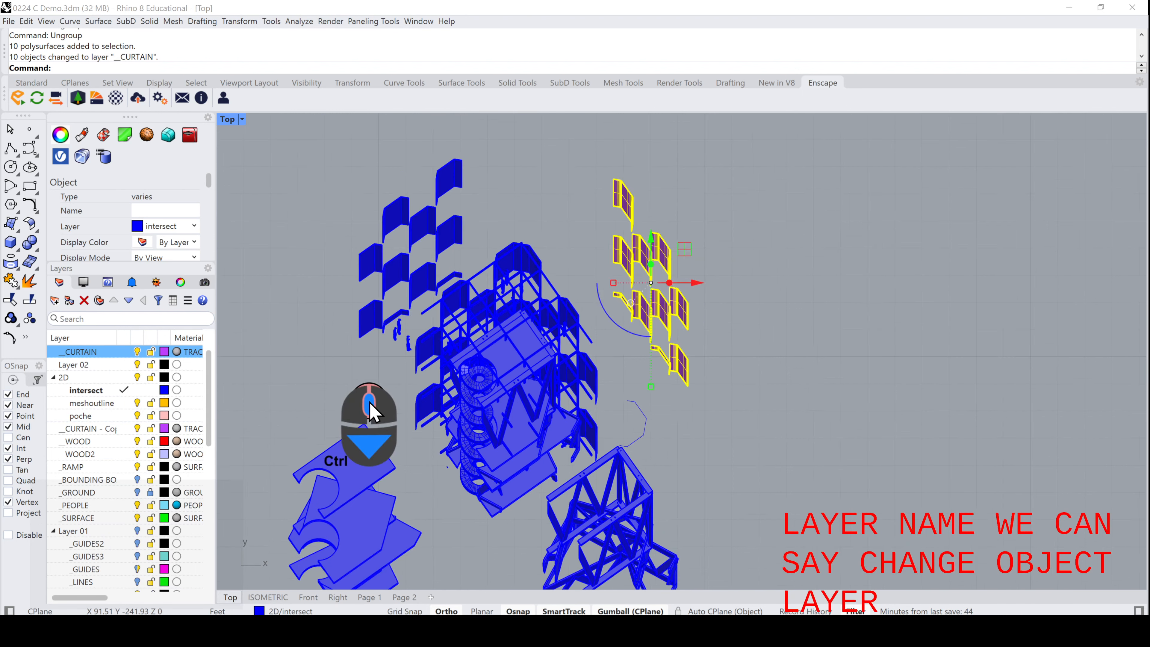
- Assign the detached floor surfaces at the lower left of the model to the _SURFACE layer and deselect them
{"action": "left_click", "coordinate": [332, 564]}
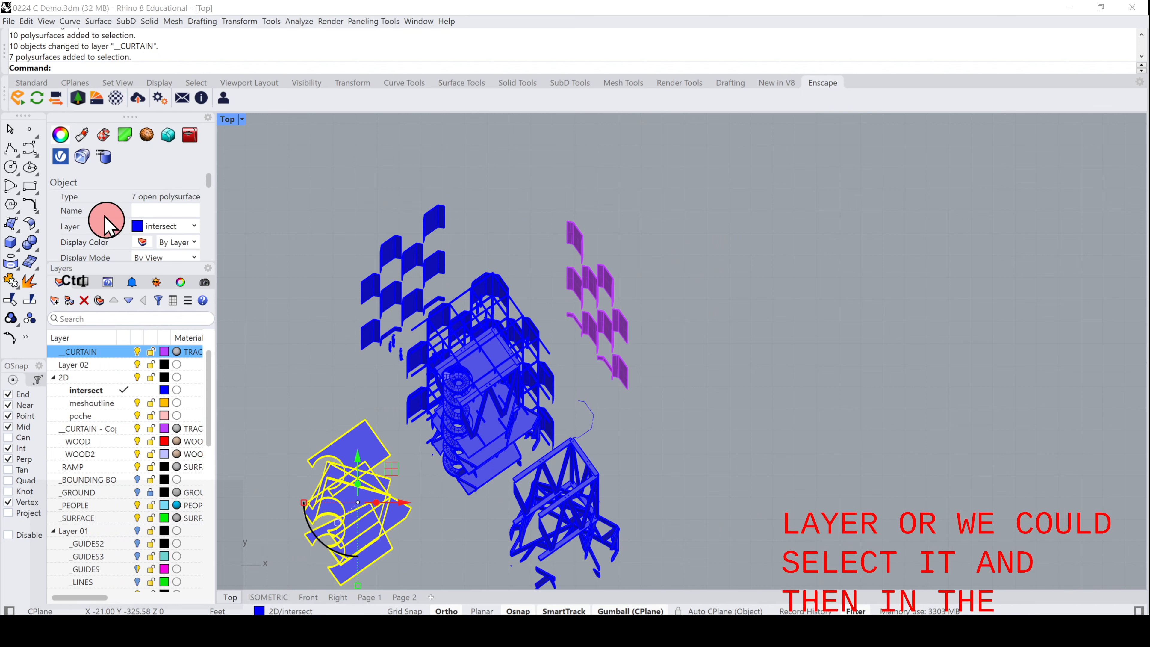
{"action": "left_click", "coordinate": [194, 226]}
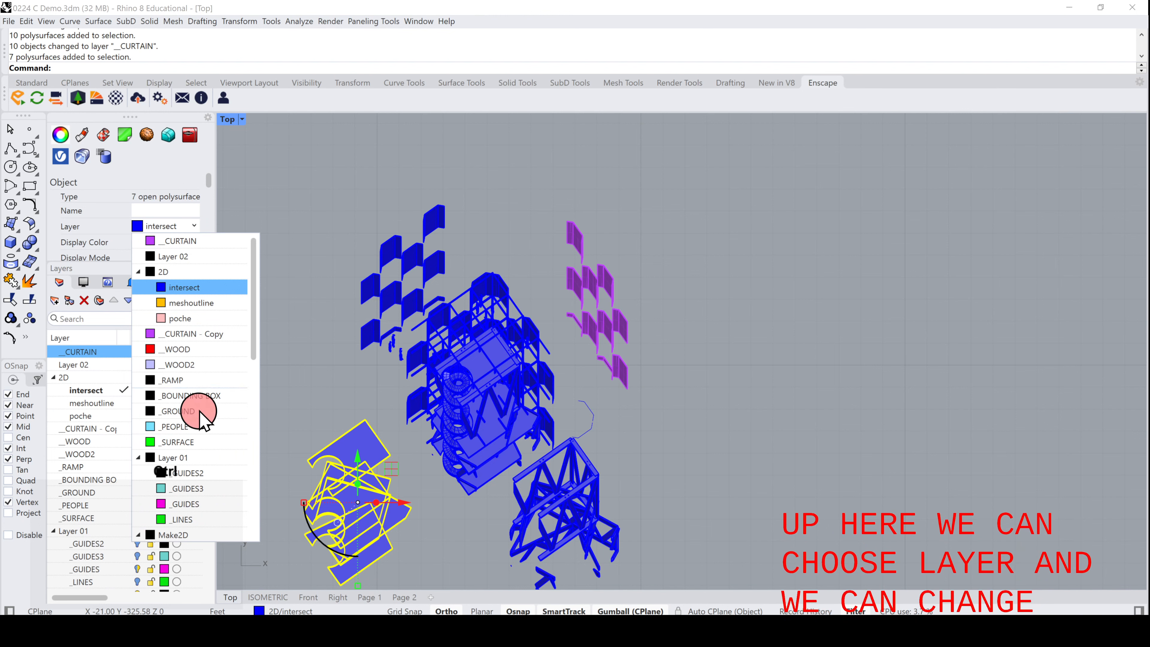
{"action": "left_click", "coordinate": [187, 441]}
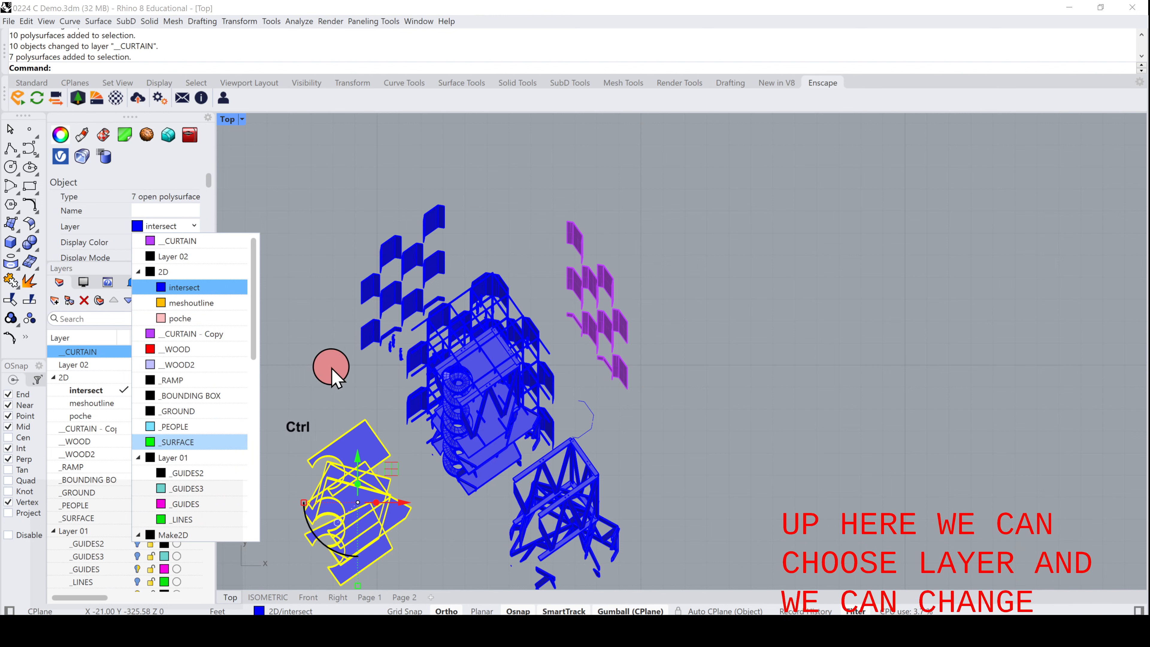
{"action": "left_click", "coordinate": [324, 374]}
{"action": "scroll", "coordinate": [324, 373], "scroll_direction": "down", "scroll_amount": 2}
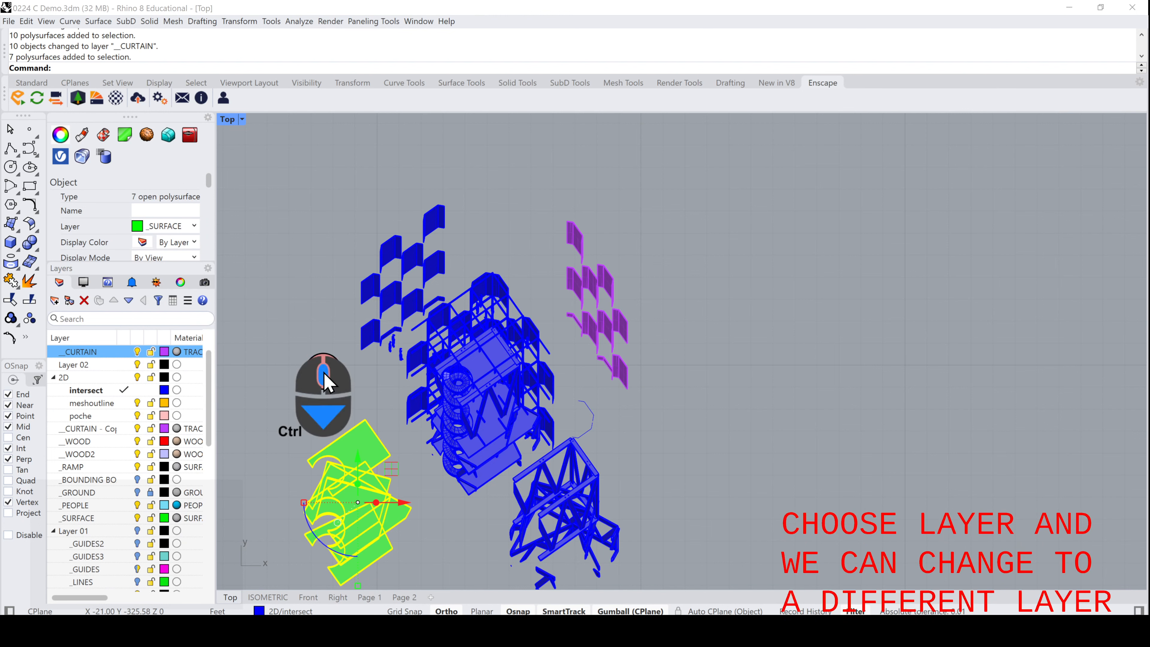
{"action": "scroll", "coordinate": [362, 537], "scroll_direction": "up", "scroll_amount": 2}
{"action": "scroll", "coordinate": [362, 537], "scroll_direction": "up", "scroll_amount": 6, "text": "ctrl"}
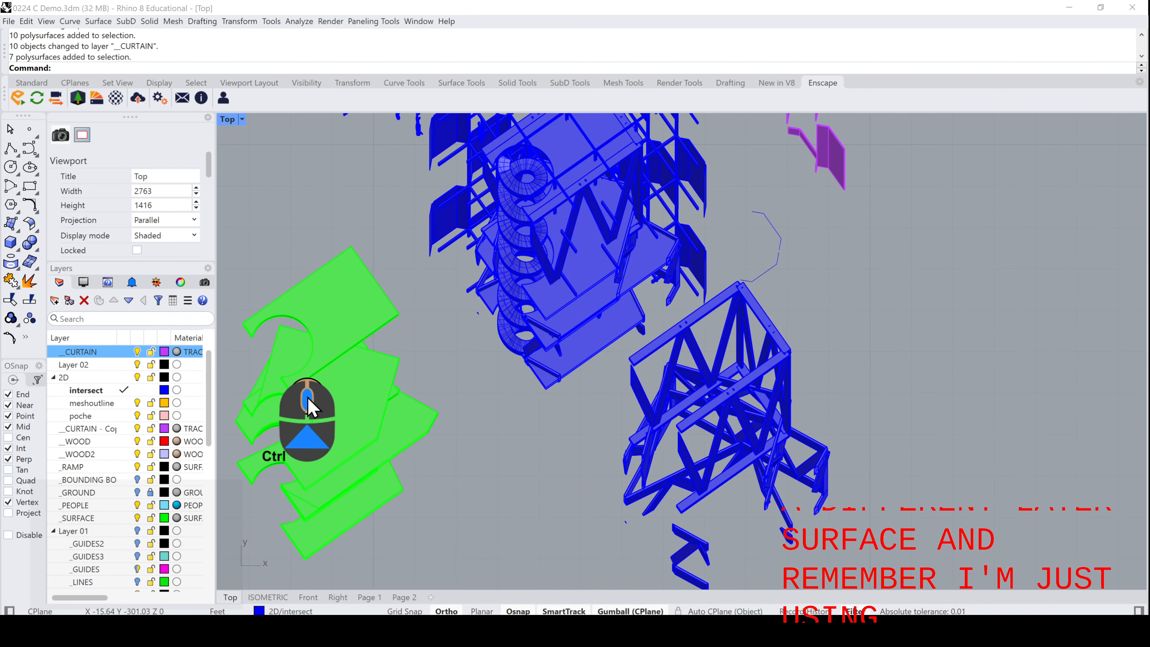
{"action": "scroll", "coordinate": [307, 397], "scroll_direction": "up", "scroll_amount": 2, "text": "ctrl"}
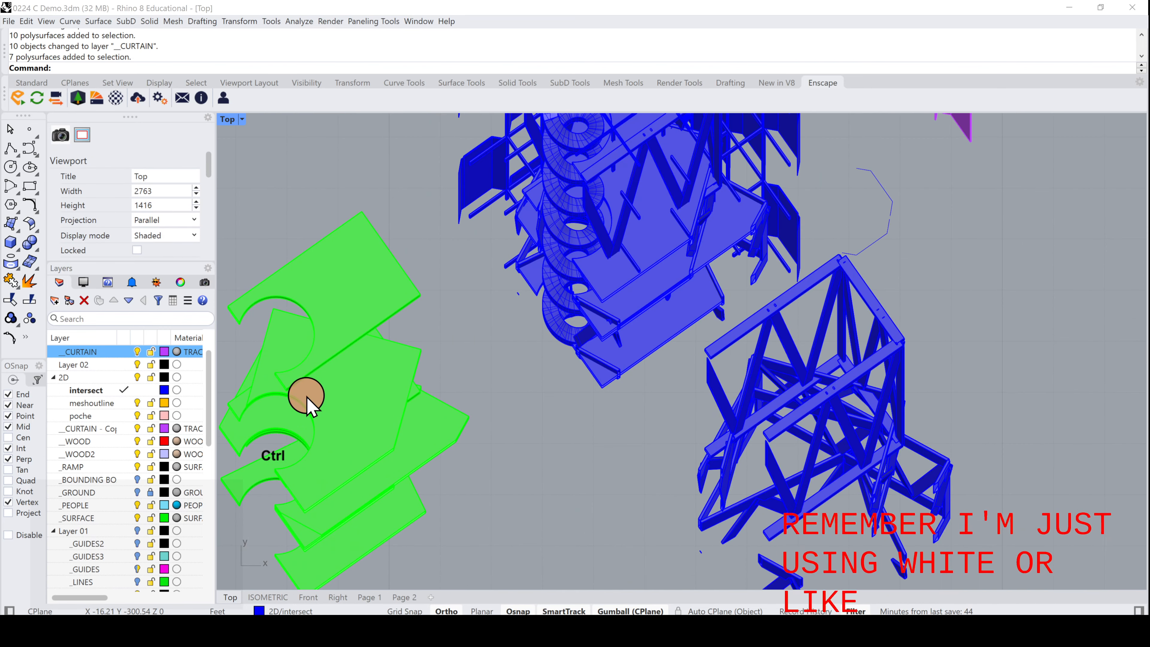
{"action": "scroll", "coordinate": [453, 388], "scroll_direction": "down", "scroll_amount": 1, "text": "ctrl"}
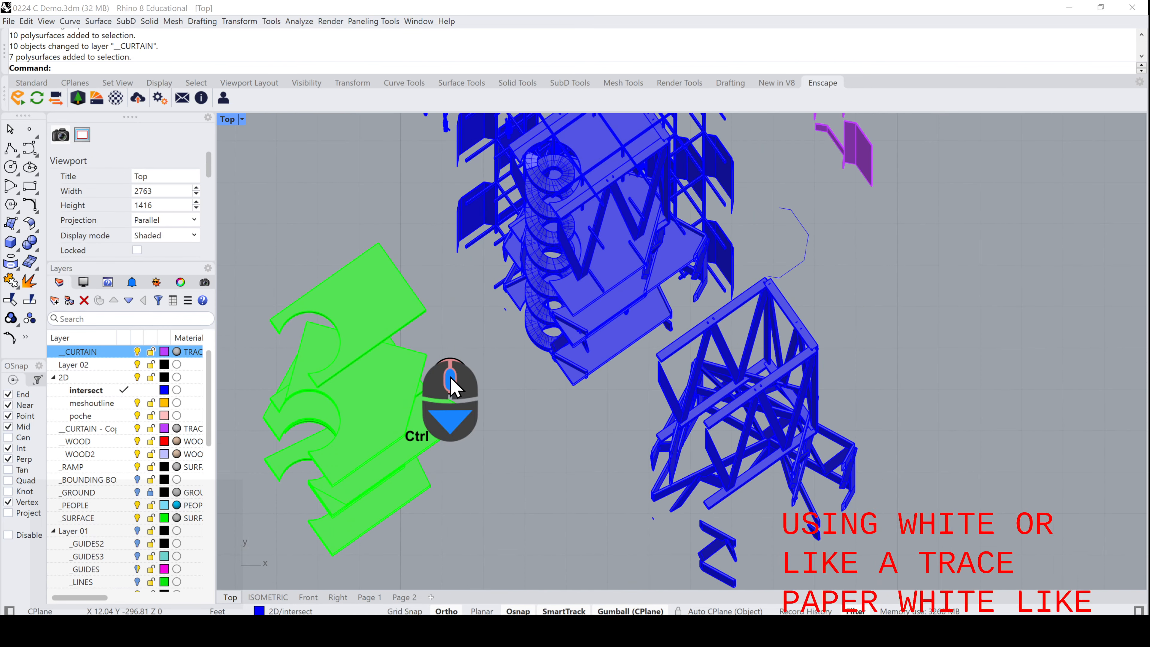
{"action": "scroll", "coordinate": [448, 380], "scroll_direction": "down", "scroll_amount": 1, "text": "ctrl"}
{"action": "scroll", "coordinate": [389, 204], "scroll_direction": "down", "scroll_amount": 2, "text": "ctrl"}
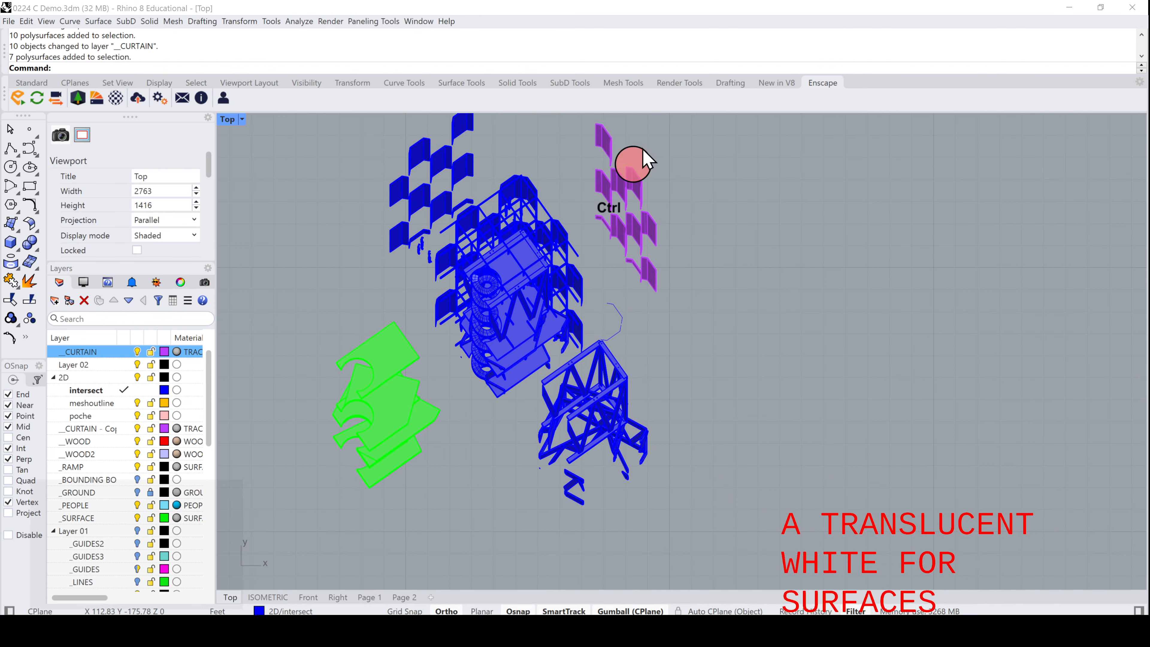
- Examine the material assigned to the __WOOD layer and close its settings without changing anything
{"action": "scroll", "coordinate": [679, 235], "scroll_direction": "up", "scroll_amount": 1, "text": "ctrl"}
{"action": "scroll", "coordinate": [589, 498], "scroll_direction": "up", "scroll_amount": 1, "text": "ctrl"}
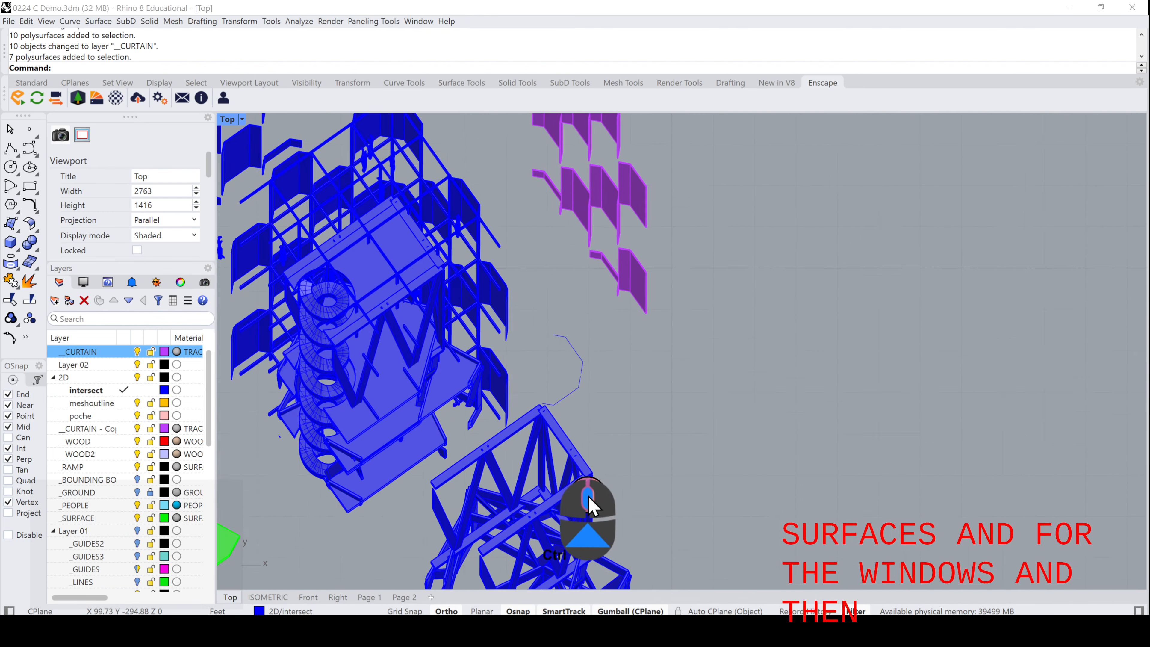
{"action": "scroll", "coordinate": [591, 494], "scroll_direction": "up", "scroll_amount": 1, "text": "ctrl"}
{"action": "scroll", "coordinate": [623, 457], "scroll_direction": "down", "scroll_amount": 3, "text": "ctrl"}
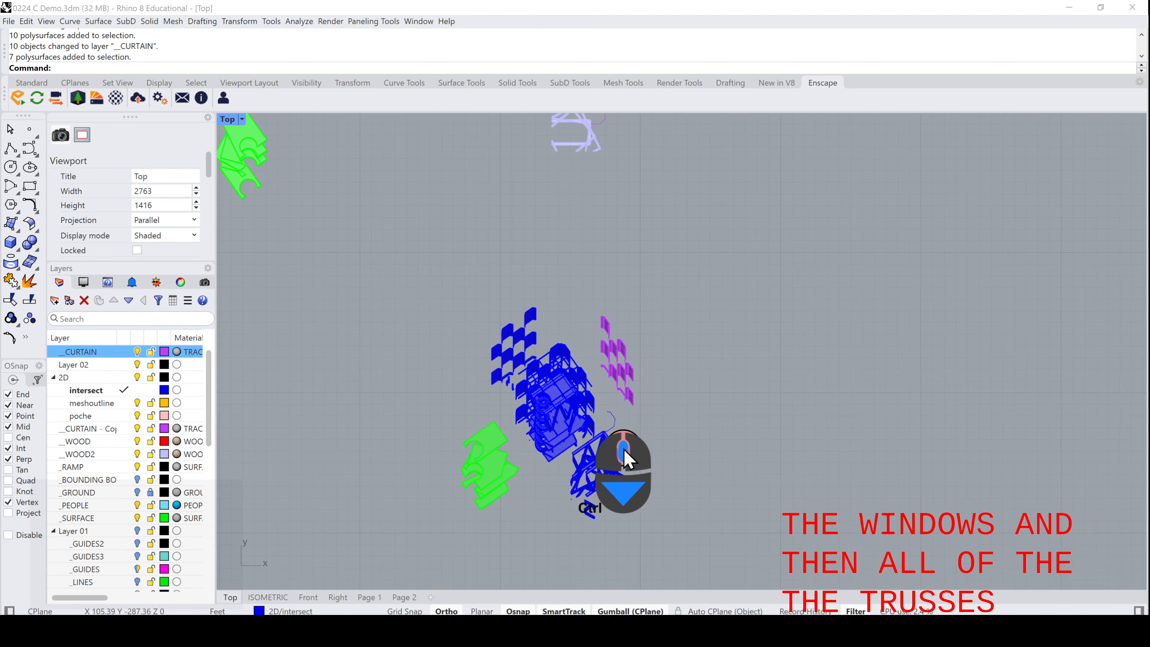
{"action": "scroll", "coordinate": [624, 458], "scroll_direction": "down", "scroll_amount": 2, "text": "ctrl"}
{"action": "scroll", "coordinate": [617, 464], "scroll_direction": "up", "scroll_amount": 1, "text": "ctrl"}
{"action": "left_click", "coordinate": [180, 431], "text": "ctrl"}
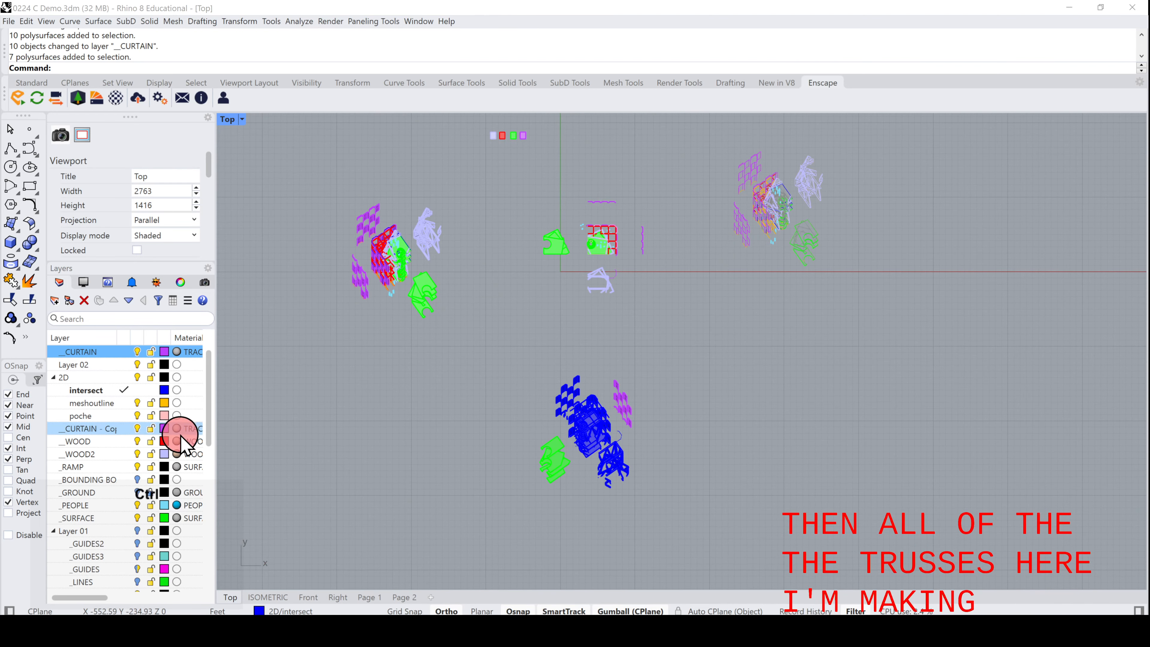
{"action": "left_click", "coordinate": [181, 441]}
{"action": "left_click", "coordinate": [177, 454]}
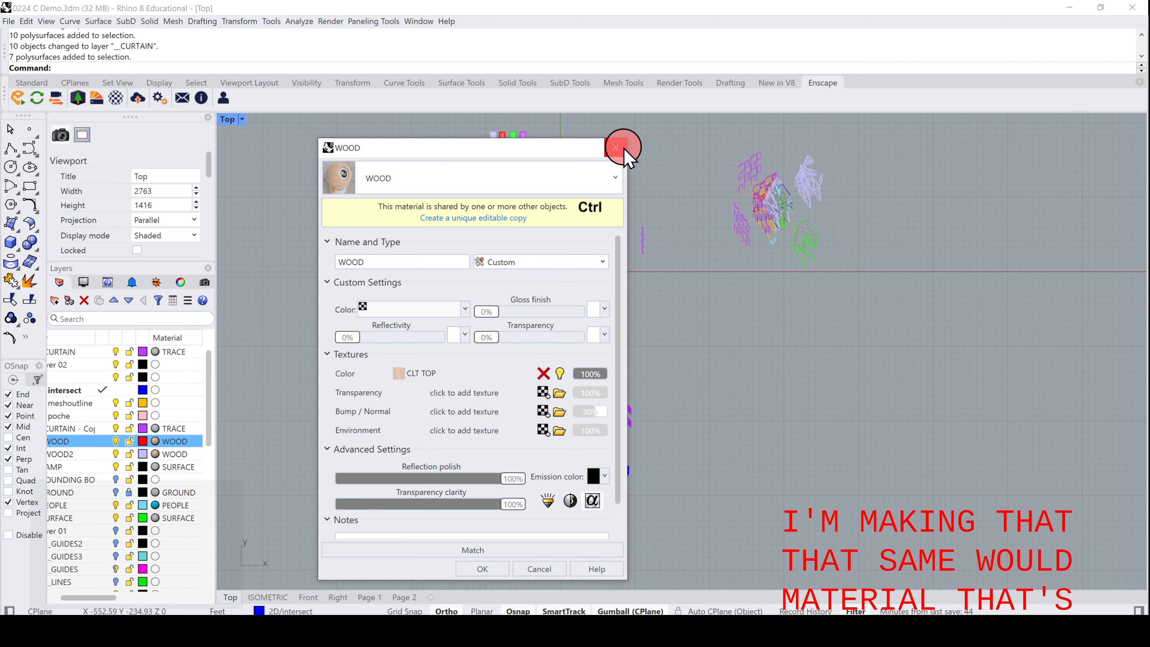
{"action": "left_click", "coordinate": [618, 147]}
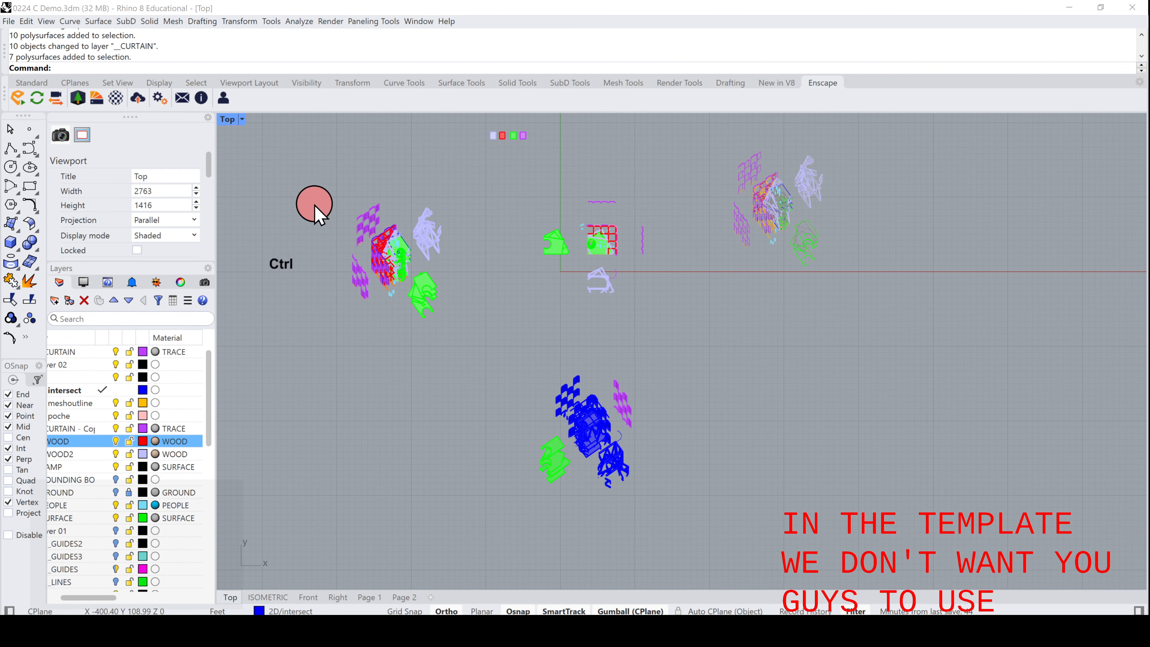
- Zoom to the multicoloured oblique model to preview it in Rendered display mode, and return the Top viewport to Shaded
{"action": "left_click_drag", "start_coordinate": [303, 163], "coordinate": [511, 388]}
{"action": "type", "text": "zsa"}
{"action": "key", "text": "space"}
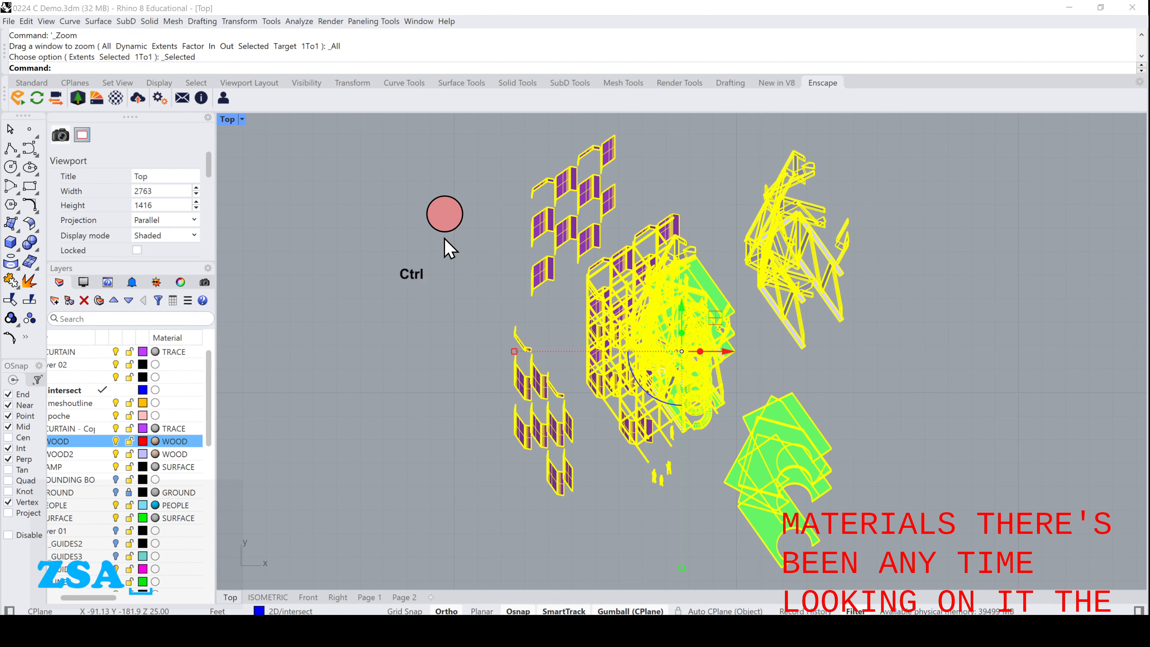
{"action": "left_click", "coordinate": [228, 119]}
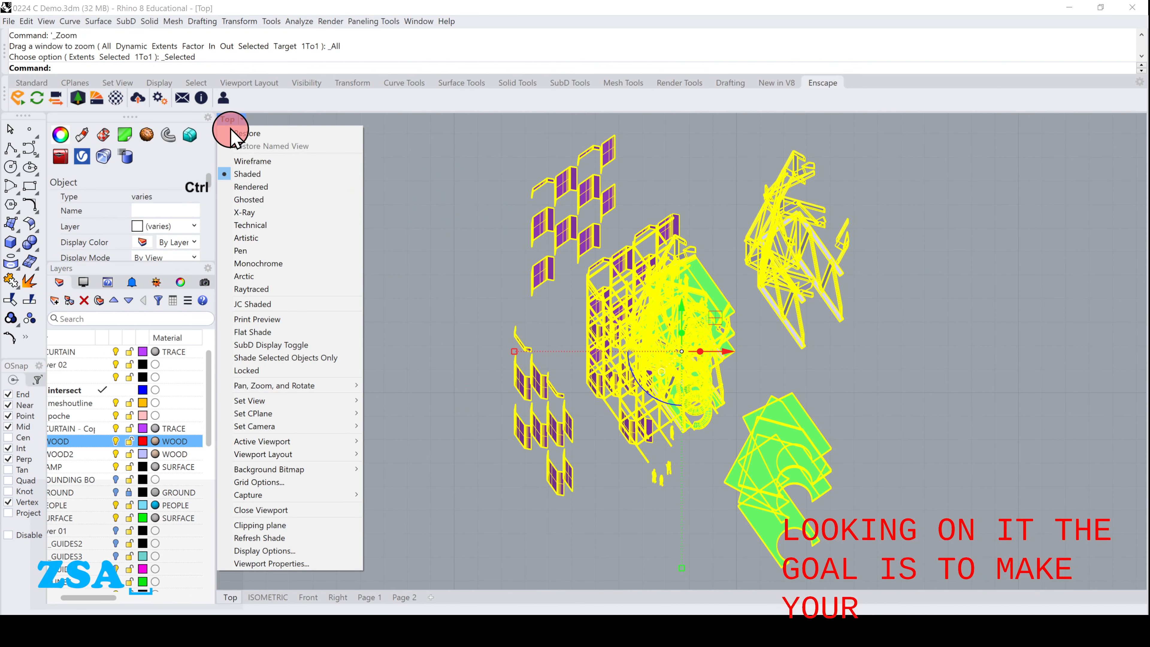
{"action": "left_click", "coordinate": [245, 187]}
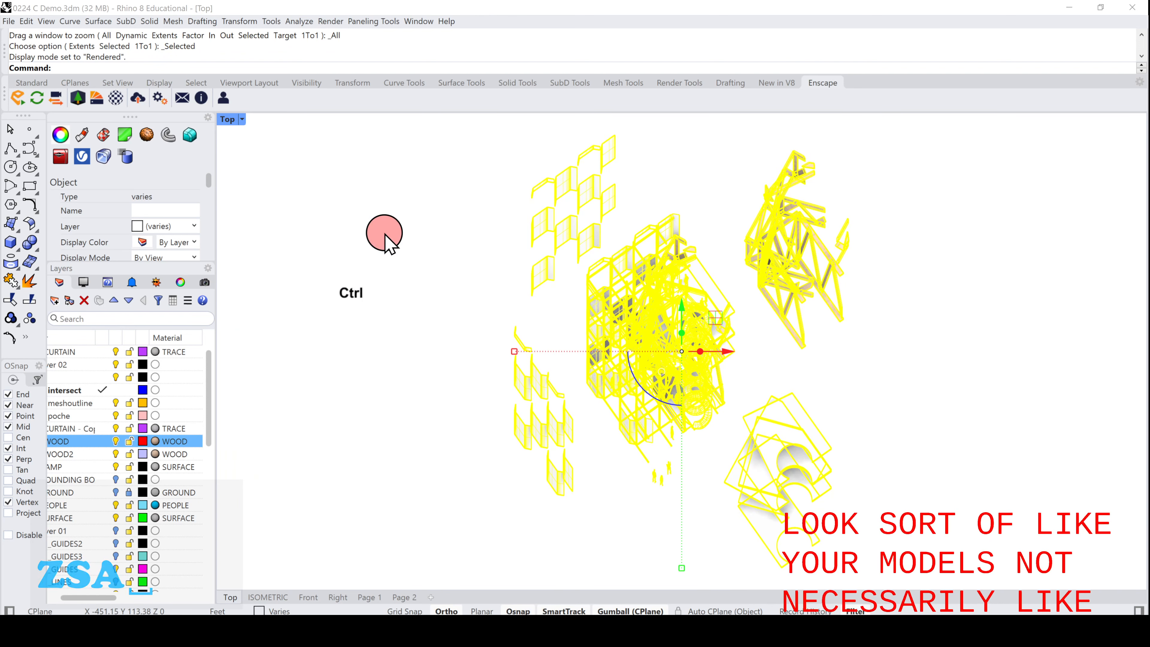
{"action": "left_click", "coordinate": [384, 234]}
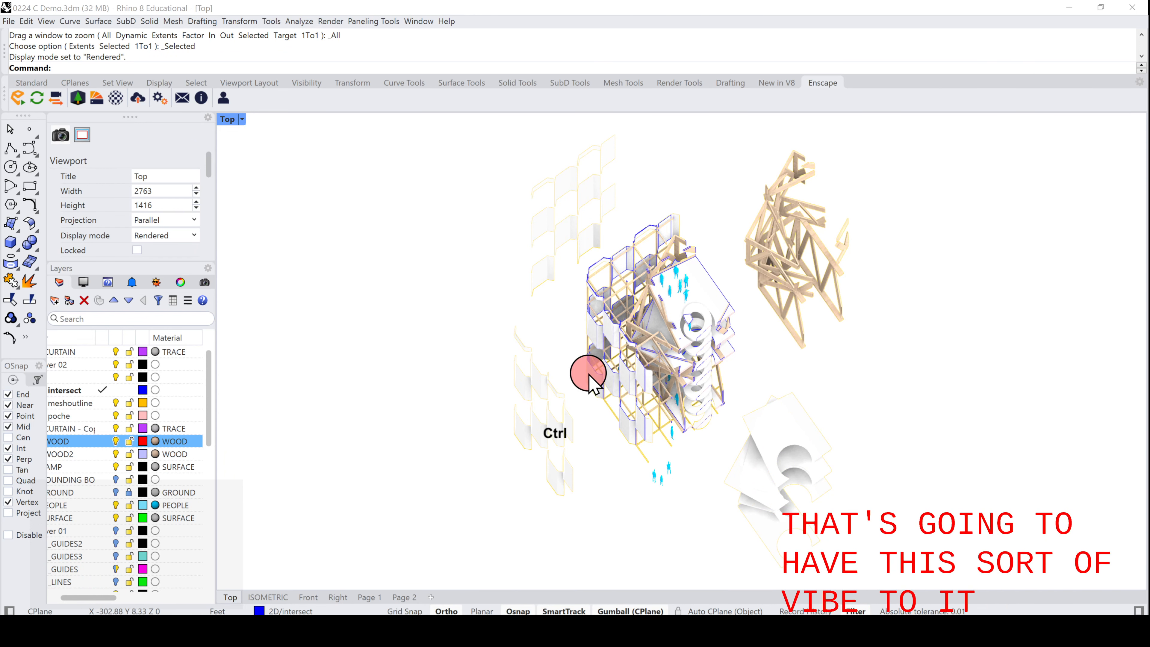
{"action": "left_click", "coordinate": [234, 121]}
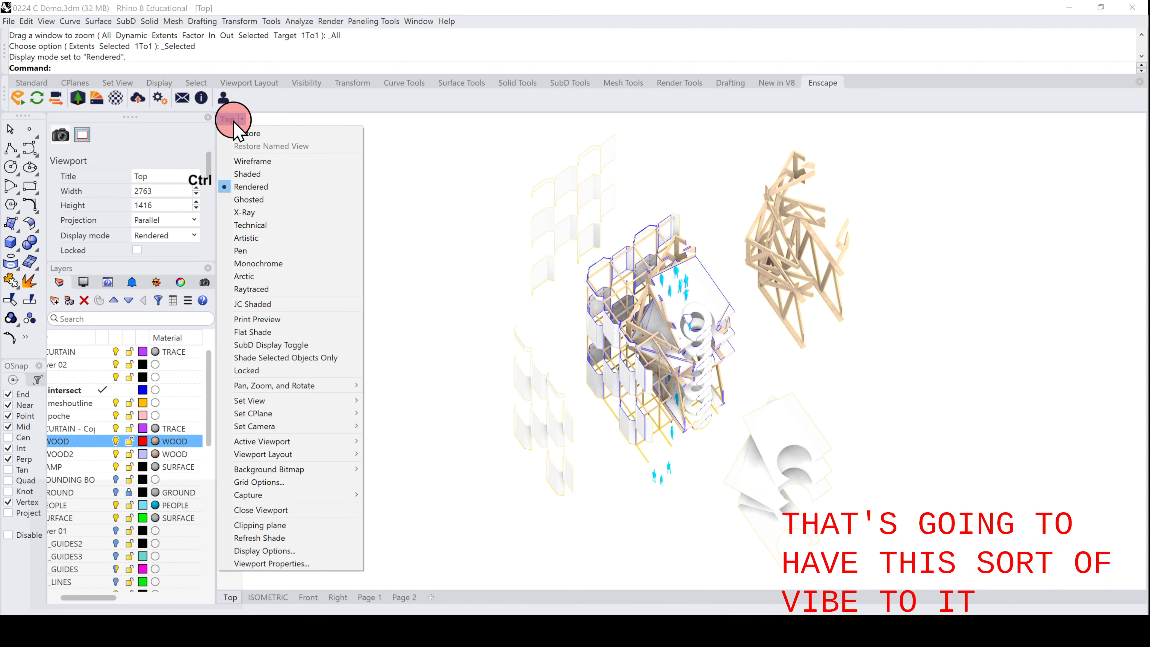
{"action": "left_click", "coordinate": [256, 173]}
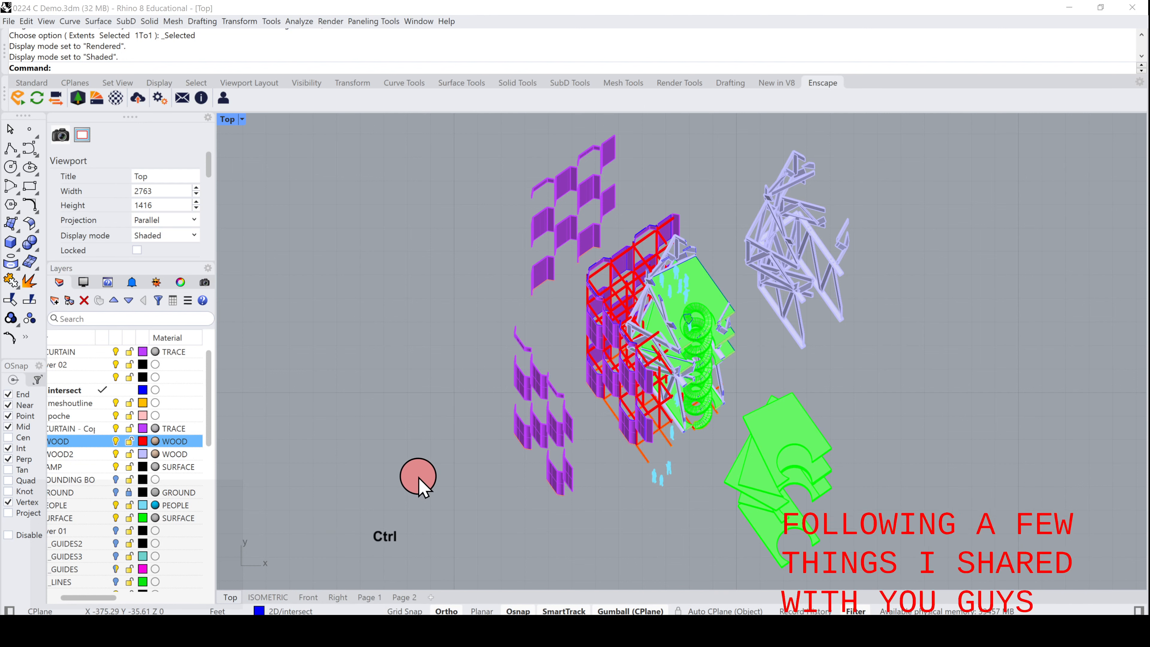
- Switch to How to Make a Good Digital Drawing.pdf in Acrobat and read Steps 1 and 2 on PURGE and INTERSECT
{"action": "left_click", "coordinate": [394, 611]}
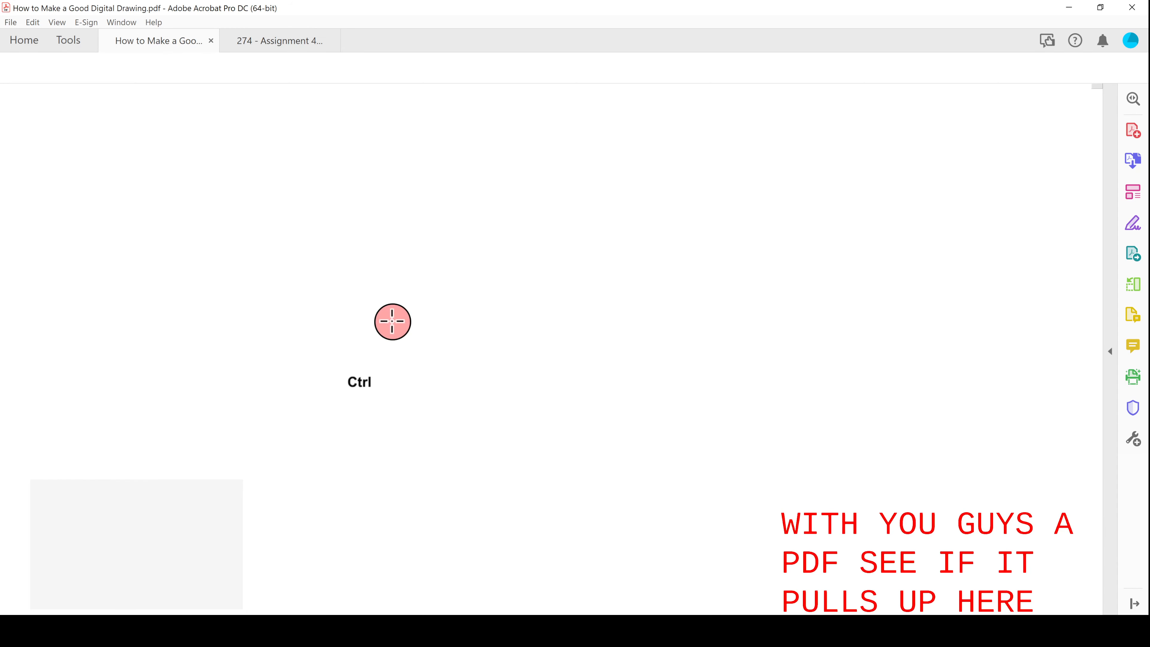
{"action": "scroll", "coordinate": [421, 295], "scroll_direction": "up", "scroll_amount": 1, "text": "ctrl"}
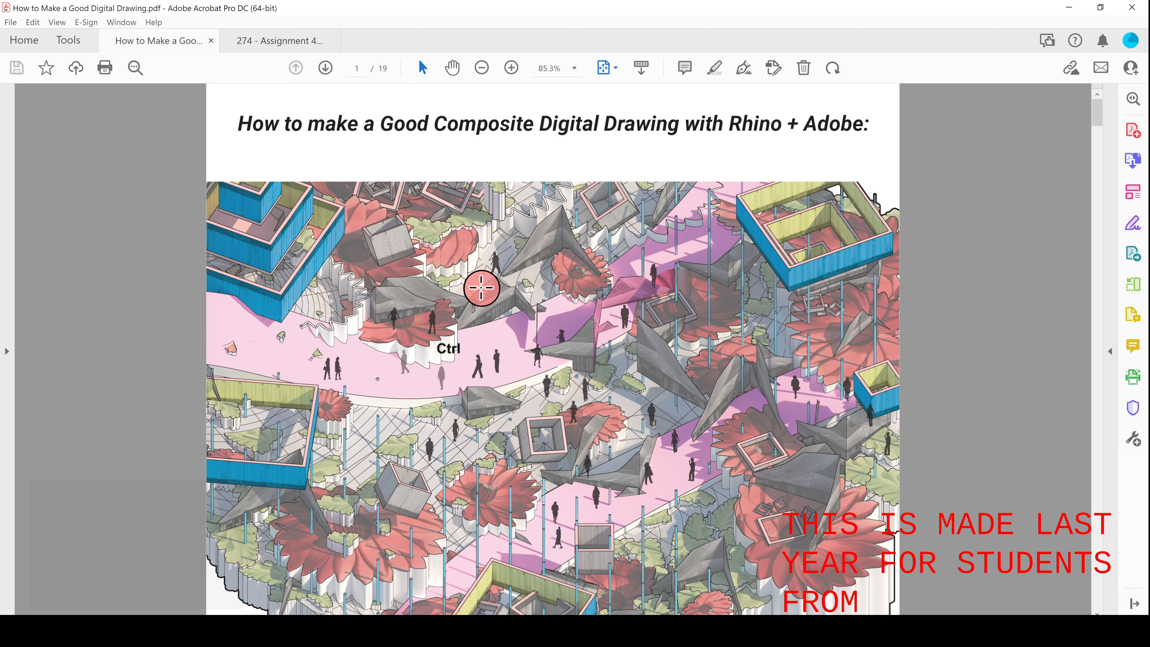
{"action": "scroll", "coordinate": [481, 289], "scroll_direction": "down", "scroll_amount": 2}
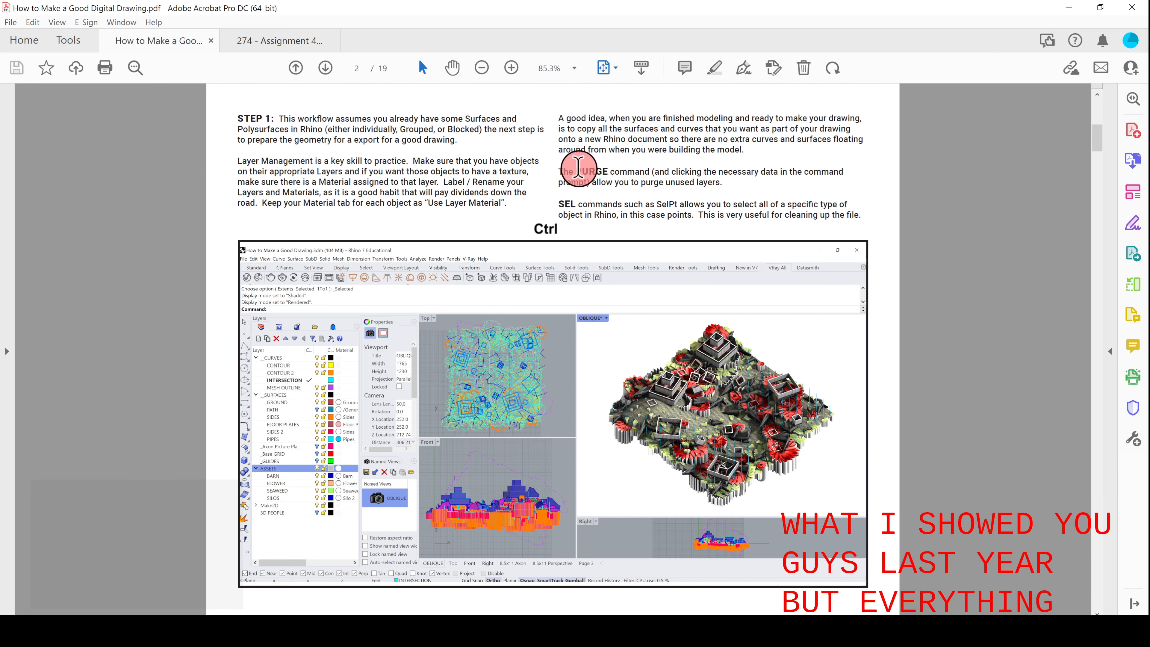
{"action": "left_click_drag", "start_coordinate": [579, 168], "coordinate": [600, 170], "text": "ctrl"}
{"action": "scroll", "coordinate": [589, 174], "scroll_direction": "down", "scroll_amount": 1}
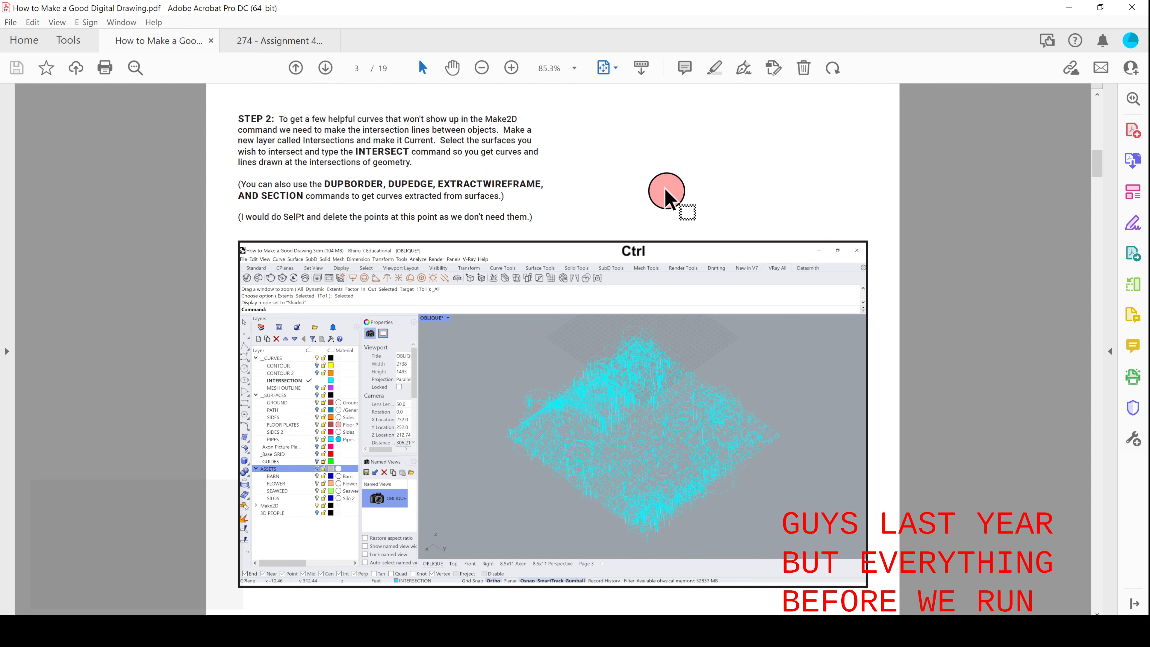
{"action": "scroll", "coordinate": [598, 99], "scroll_direction": "down", "scroll_amount": 1}
{"action": "scroll", "coordinate": [597, 114], "scroll_direction": "up", "scroll_amount": 2}
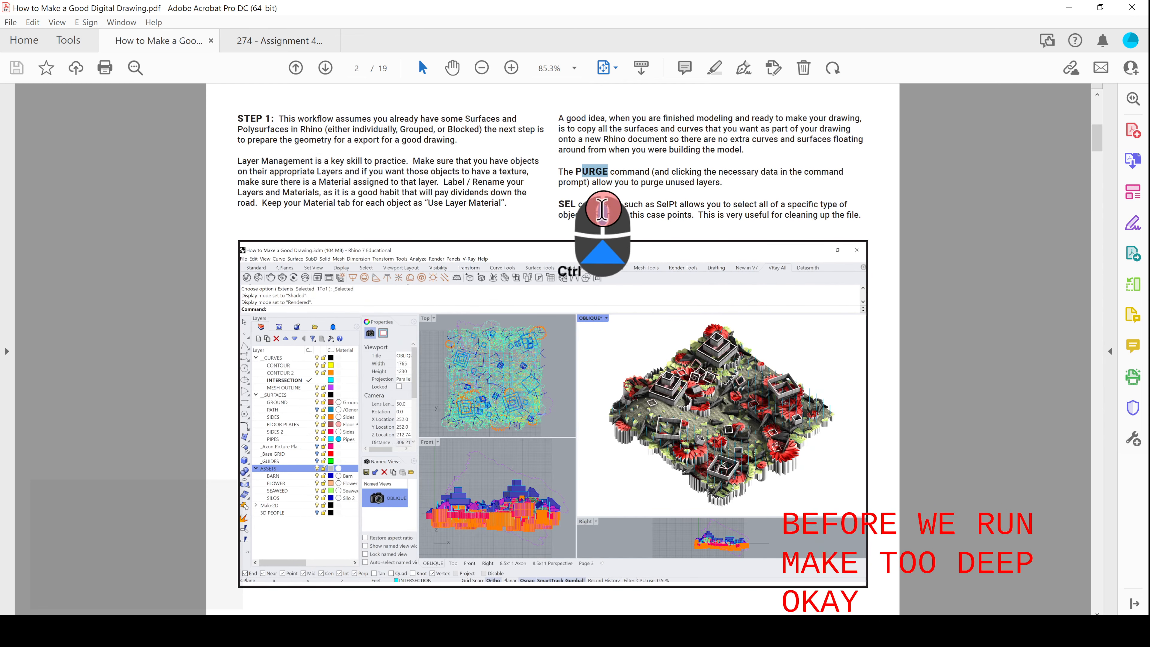
{"action": "scroll", "coordinate": [584, 186], "scroll_direction": "down", "scroll_amount": 1}
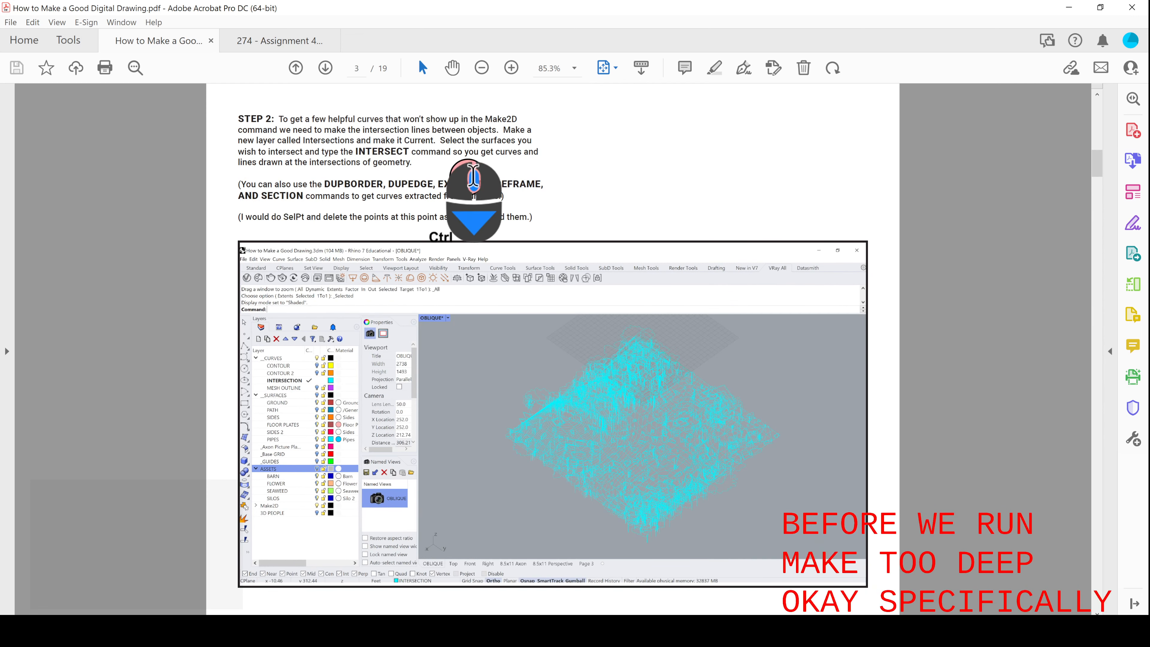
{"action": "double_click", "coordinate": [392, 151]}
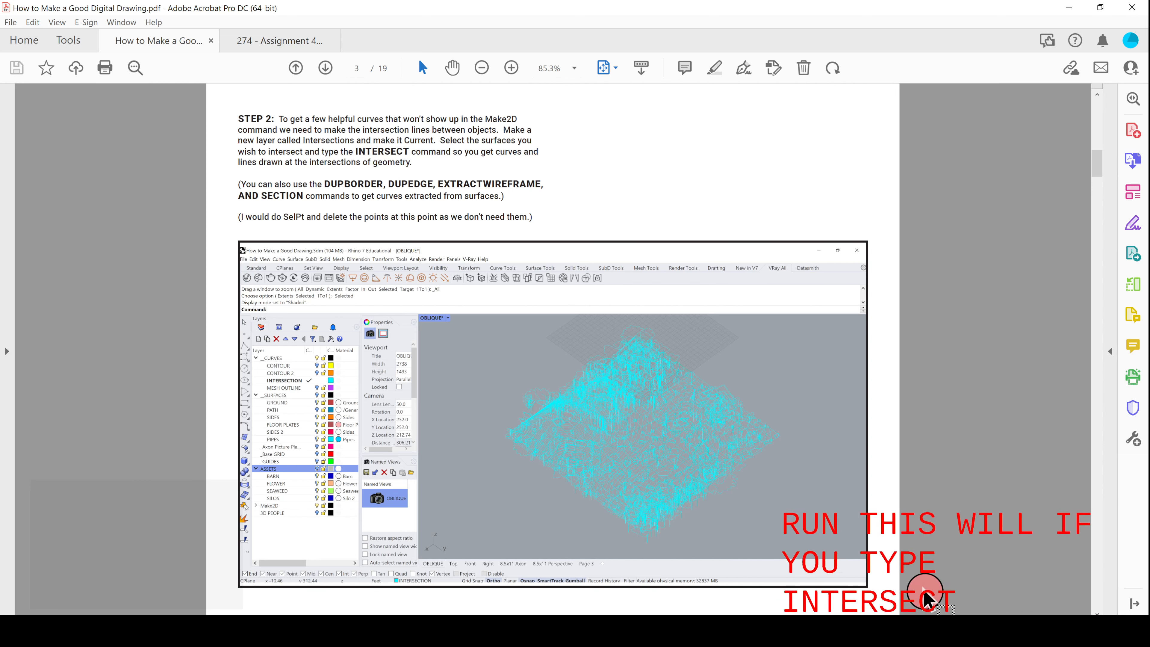
- Return to Rhino, highlight the intersect layer and examine the intersection lines where the upper green floor plate meets the trusses
{"action": "left_click", "coordinate": [1016, 628]}
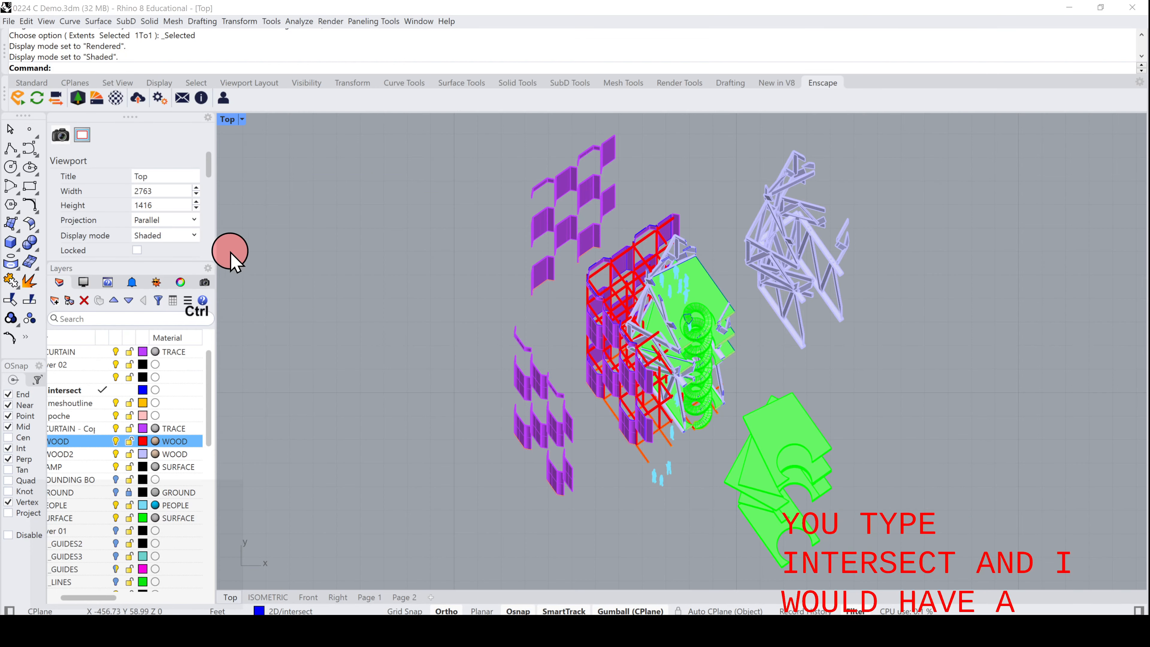
{"action": "left_click", "coordinate": [82, 389]}
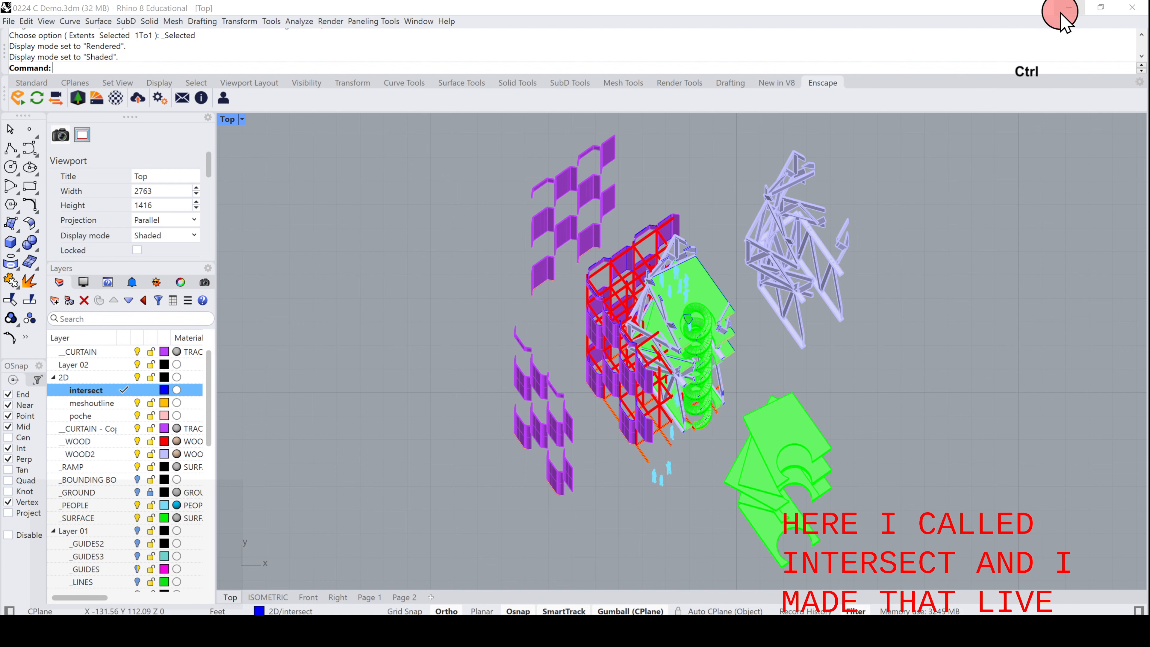
{"action": "scroll", "coordinate": [661, 270], "scroll_direction": "up", "scroll_amount": 19}
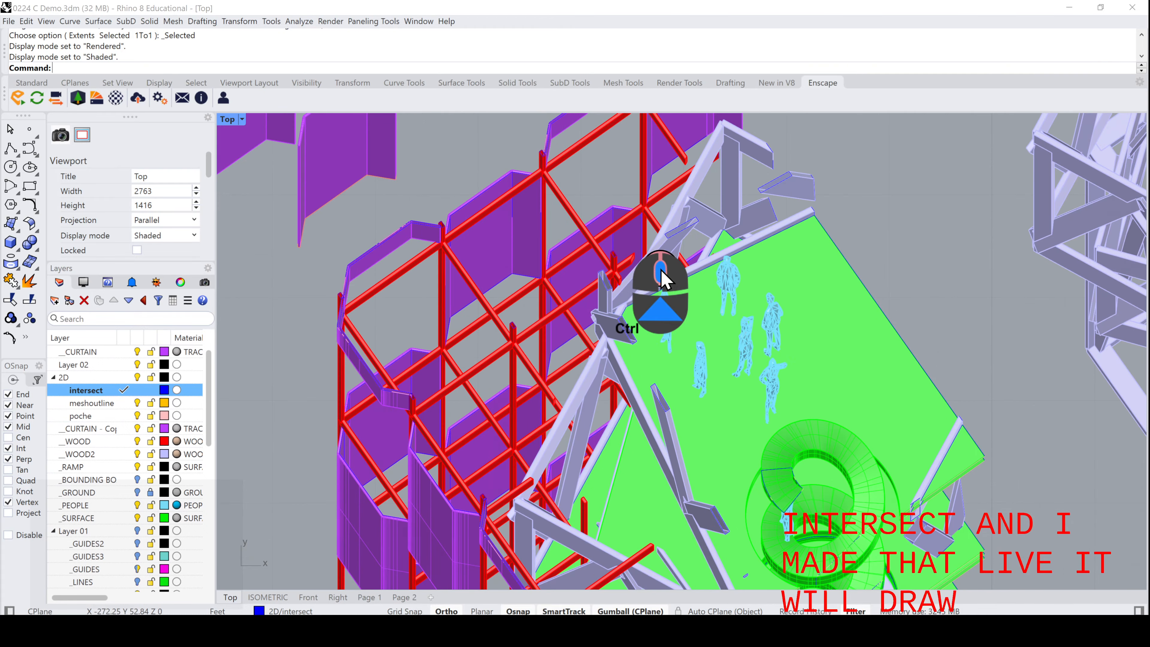
{"action": "scroll", "coordinate": [664, 314], "scroll_direction": "up", "scroll_amount": 10}
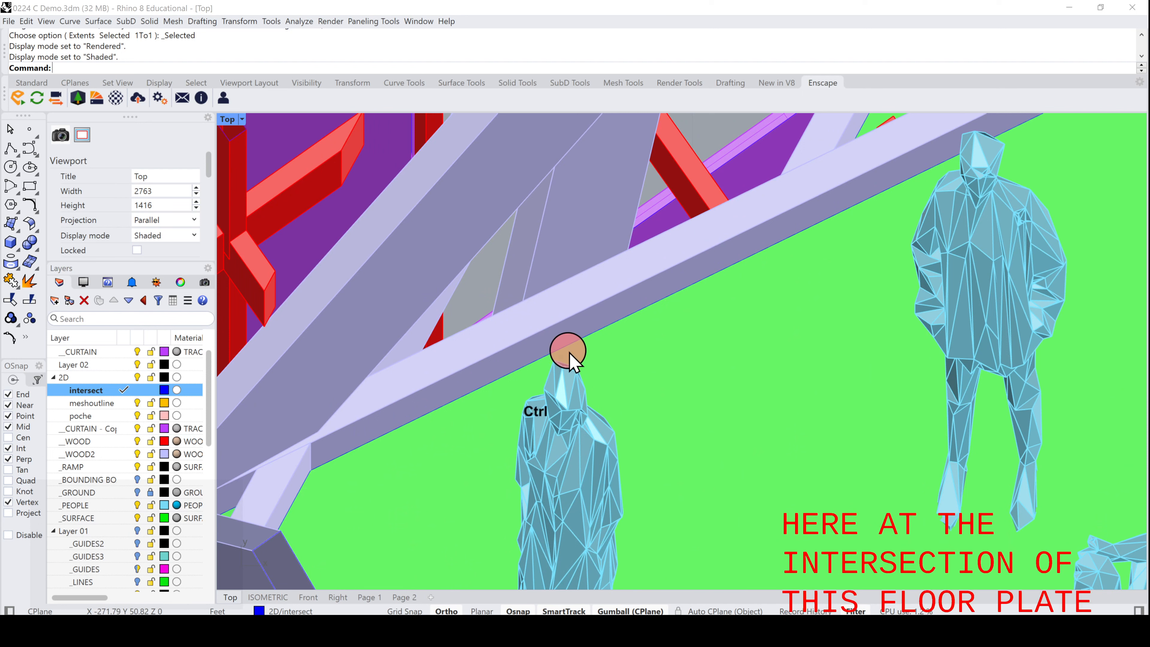
{"action": "scroll", "coordinate": [536, 346], "scroll_direction": "down", "scroll_amount": 5, "text": "ctrl"}
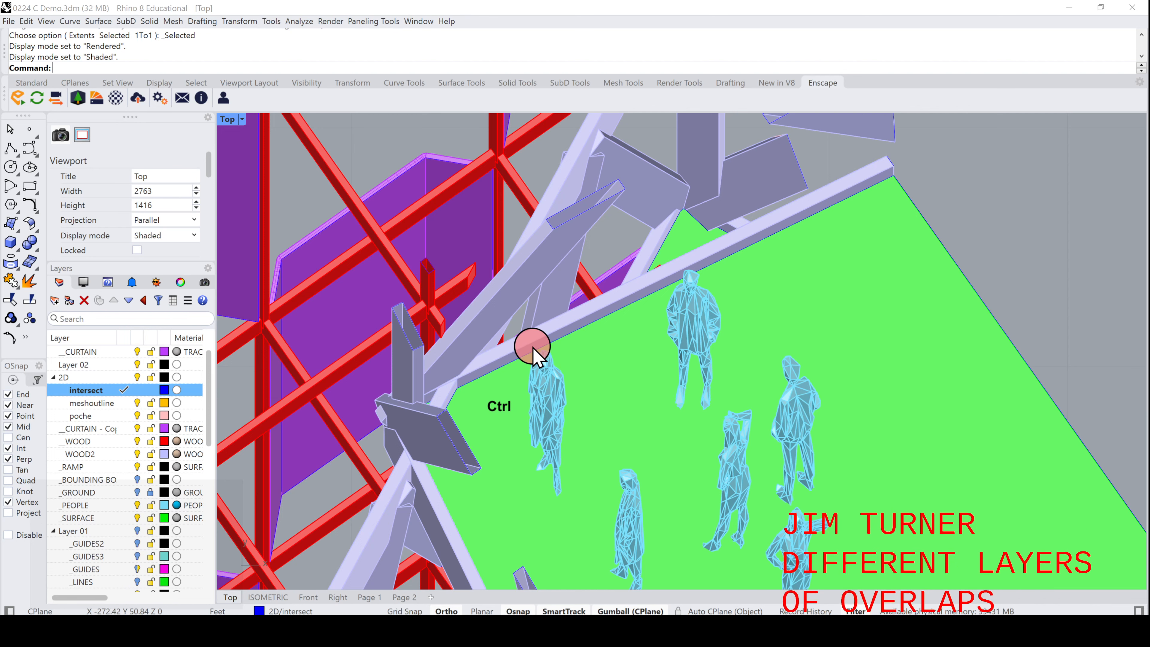
{"action": "scroll", "coordinate": [609, 403], "scroll_direction": "down", "scroll_amount": 5}
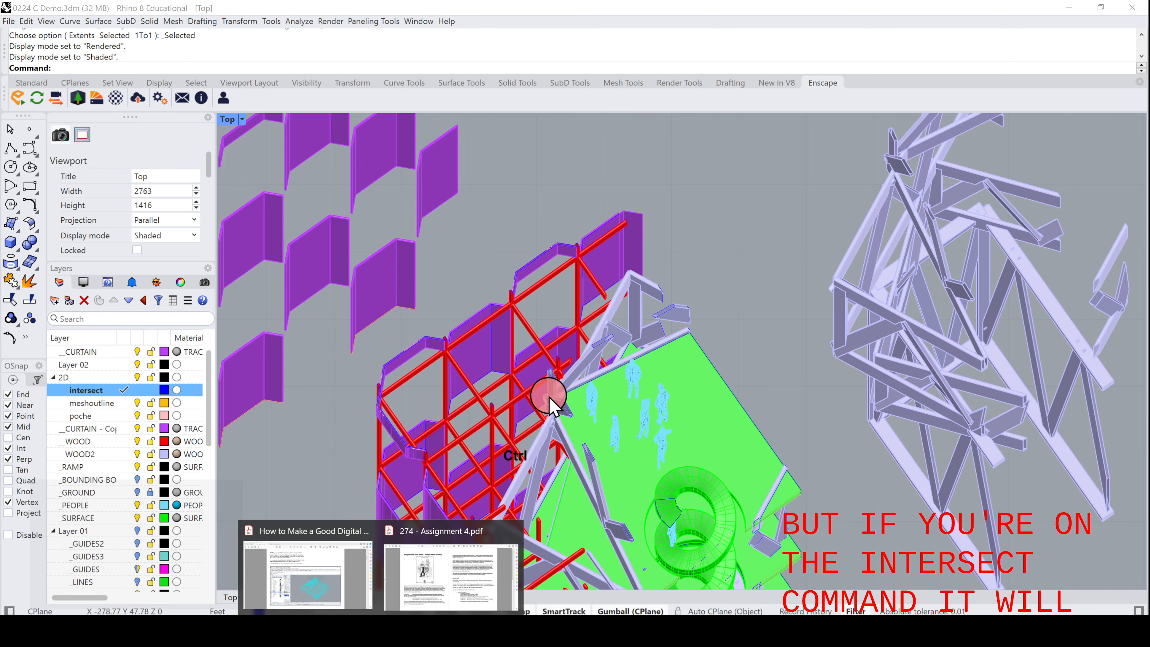
- Switch back to the PDF drawing guide in Acrobat and read Steps 3 and 4 on NAMEDVIEW and MAKE2D
{"action": "left_click", "coordinate": [361, 583]}
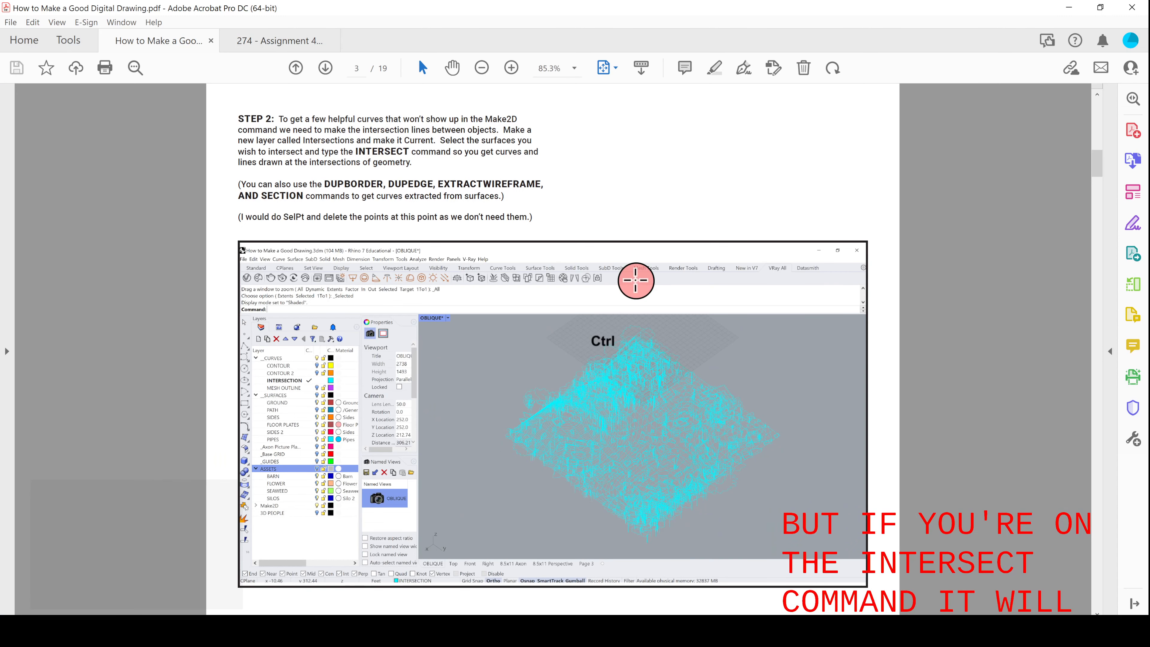
{"action": "scroll", "coordinate": [632, 278], "scroll_direction": "down", "scroll_amount": 2}
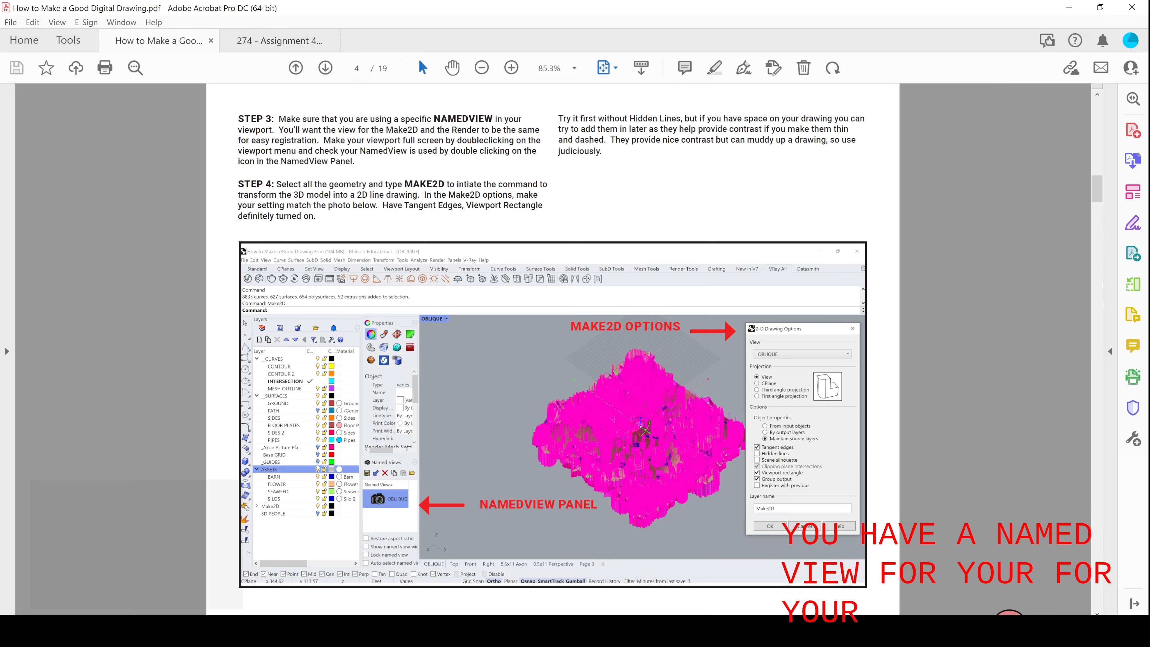
- Back in Rhino, zoom to the selected multicoloured model, show the saved views with the NamedView command, and clear the selection
{"action": "left_click", "coordinate": [1009, 629]}
{"action": "scroll", "coordinate": [726, 463], "scroll_direction": "down", "scroll_amount": 20}
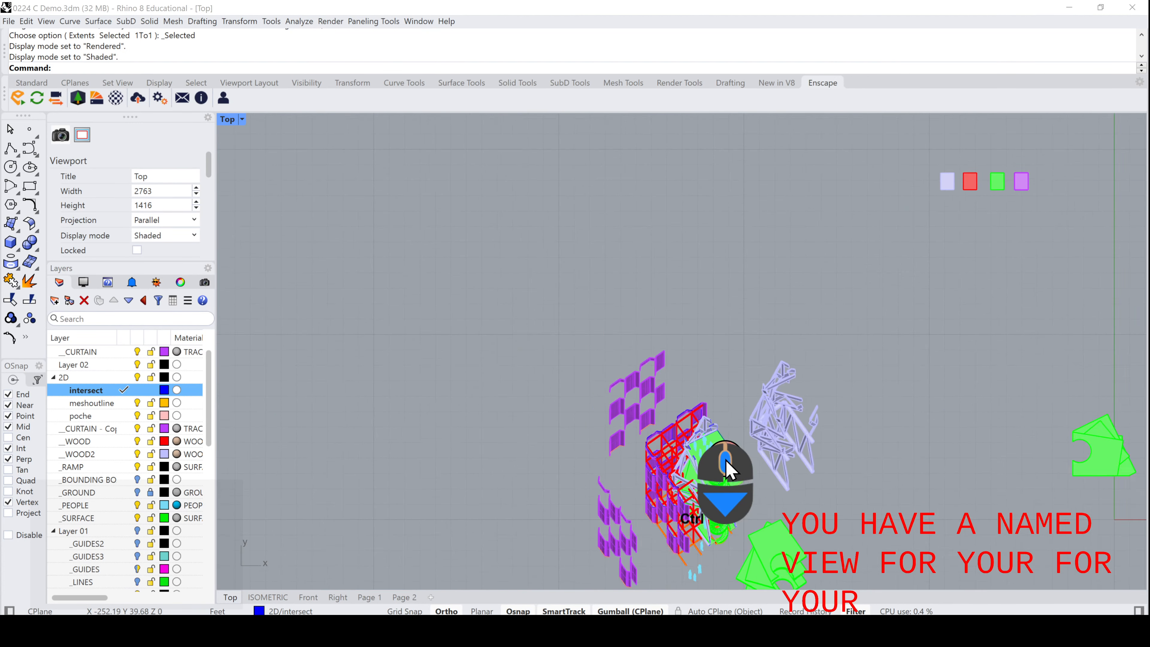
{"action": "mouse_move", "coordinate": [606, 370]}
{"action": "left_mouse_down"}
{"action": "mouse_move", "coordinate": [820, 571]}
{"action": "mouse_move", "coordinate": [803, 566]}
{"action": "left_mouse_up"}
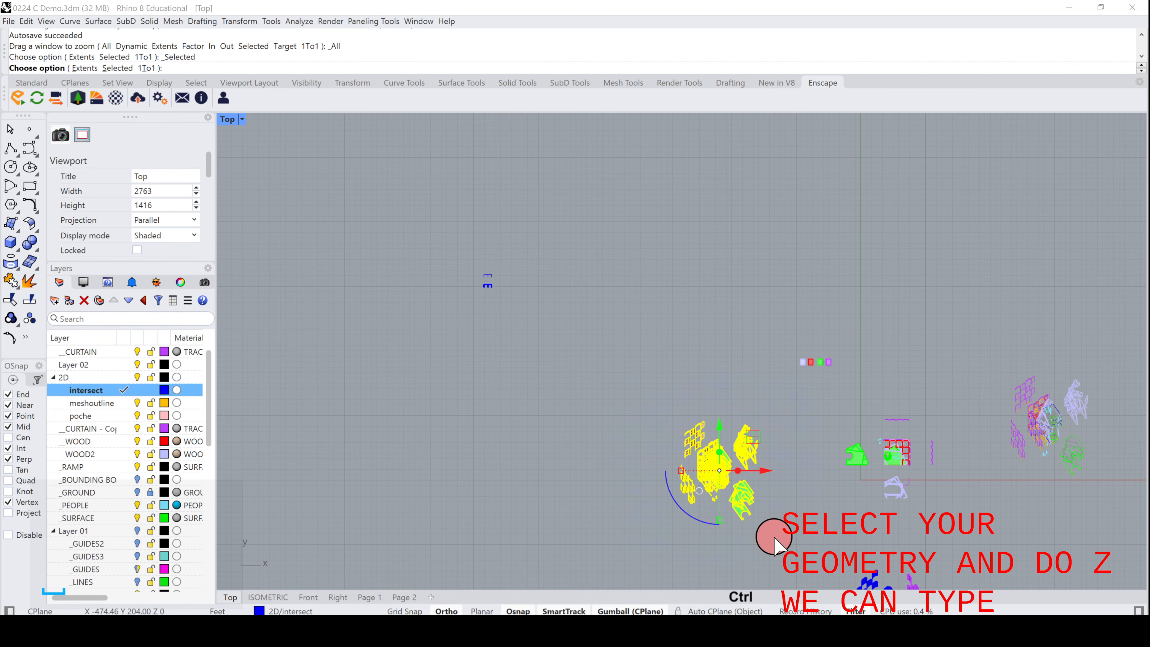
{"action": "type", "text": "Named"}
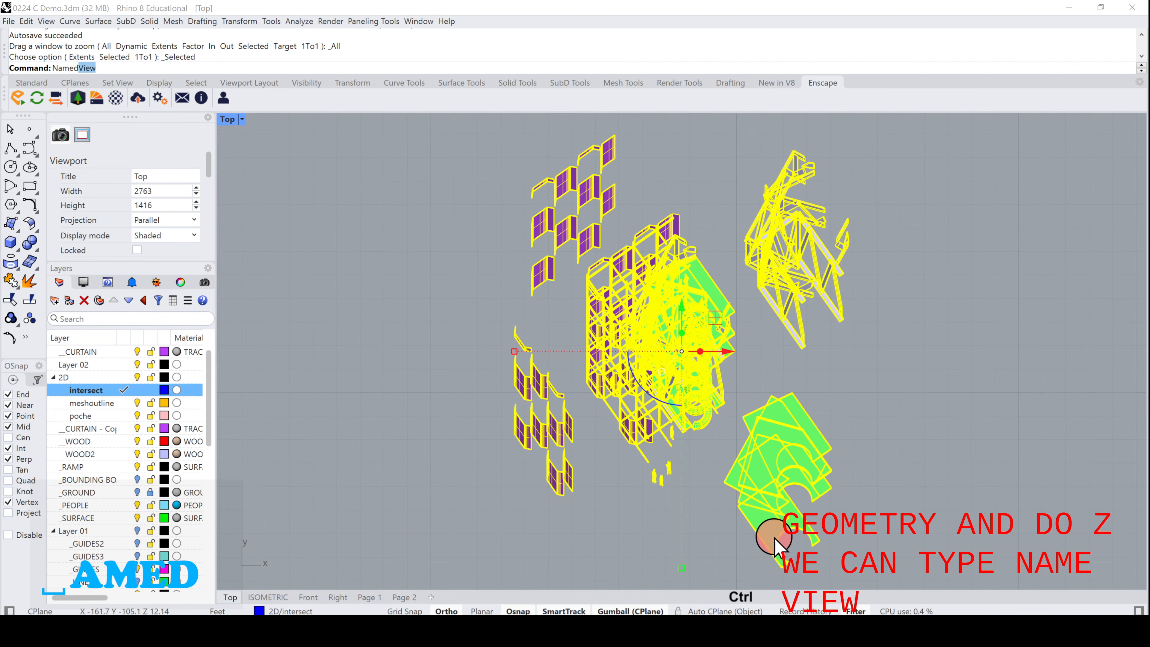
{"action": "type", "text": "Vi"}
{"action": "key", "text": "Return"}
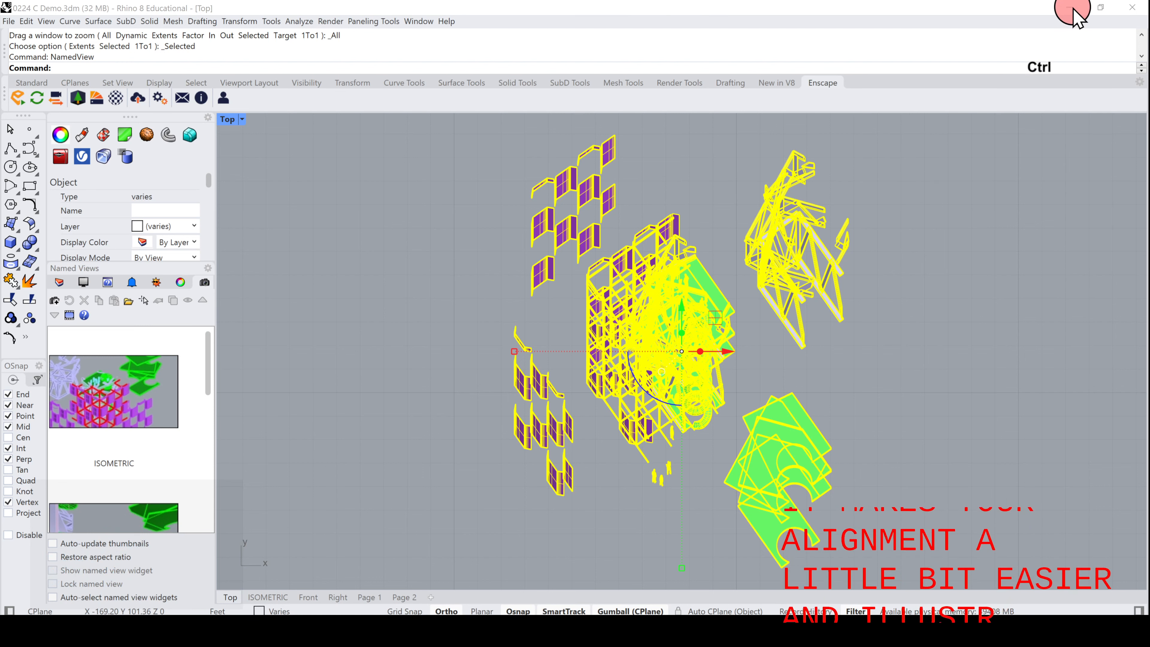
{"action": "key", "text": "Escape"}
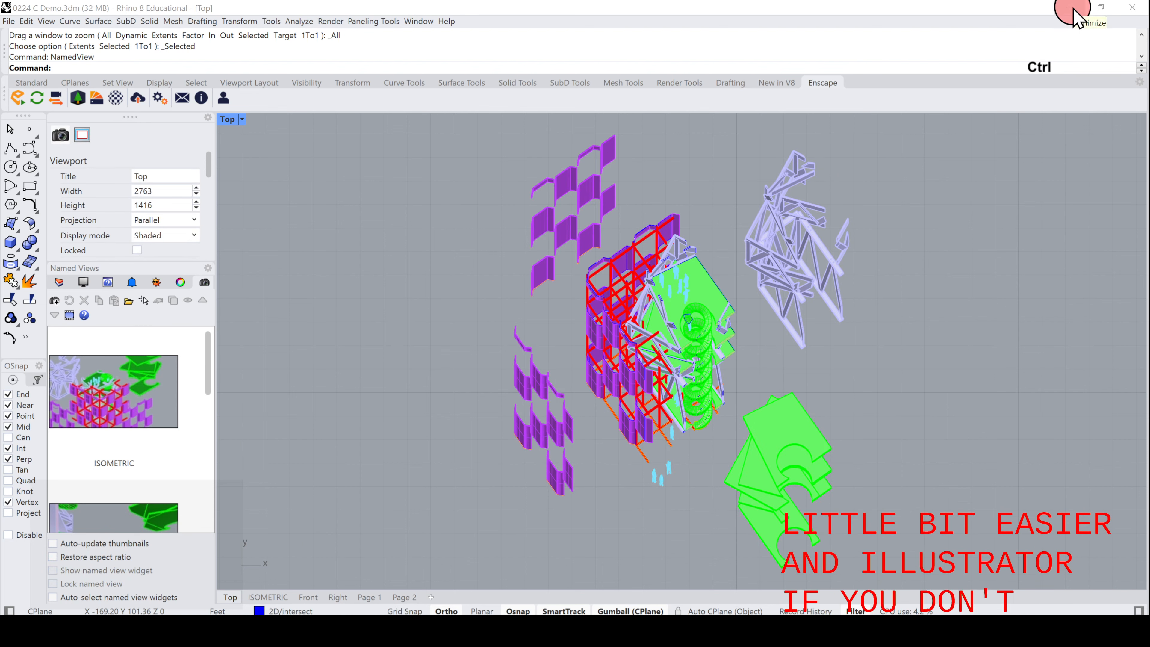
- Minimize Rhino, review Steps 3 to 6 of the PDF guide on Make2D, linework cleanup and MESHOUTLINE, and minimize the guide
{"action": "left_click", "coordinate": [1072, 8]}
{"action": "scroll", "coordinate": [564, 460], "scroll_direction": "down", "scroll_amount": 3}
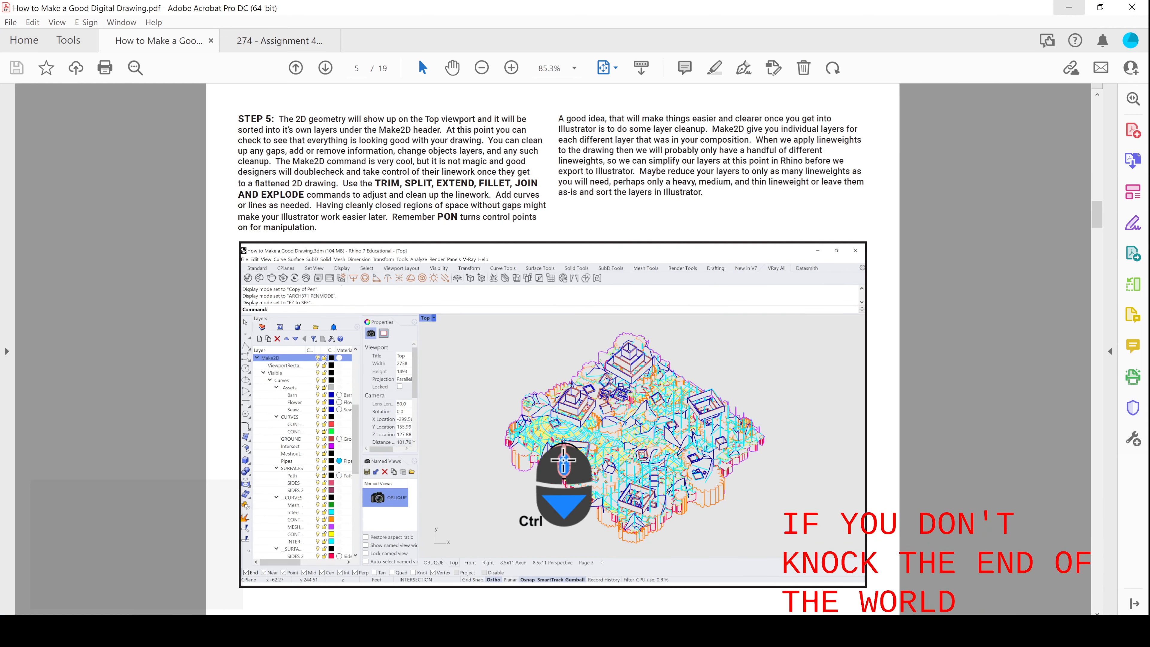
{"action": "scroll", "coordinate": [564, 460], "scroll_direction": "down", "scroll_amount": 1}
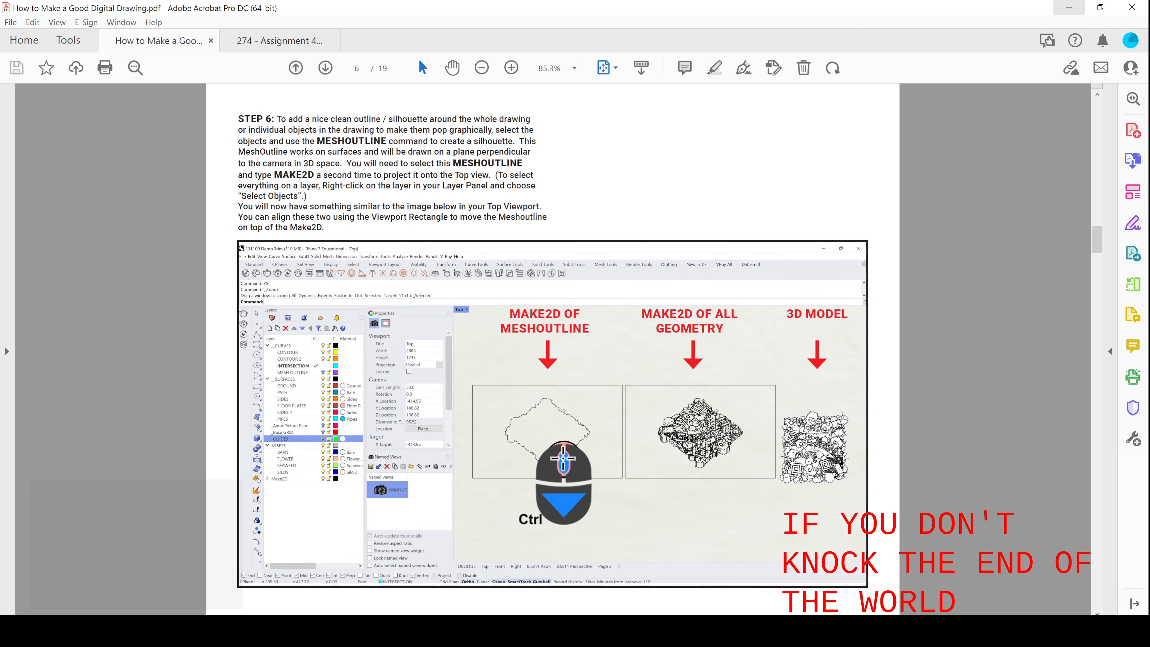
{"action": "scroll", "coordinate": [563, 458], "scroll_direction": "up", "scroll_amount": 3}
{"action": "scroll", "coordinate": [563, 457], "scroll_direction": "down", "scroll_amount": 1}
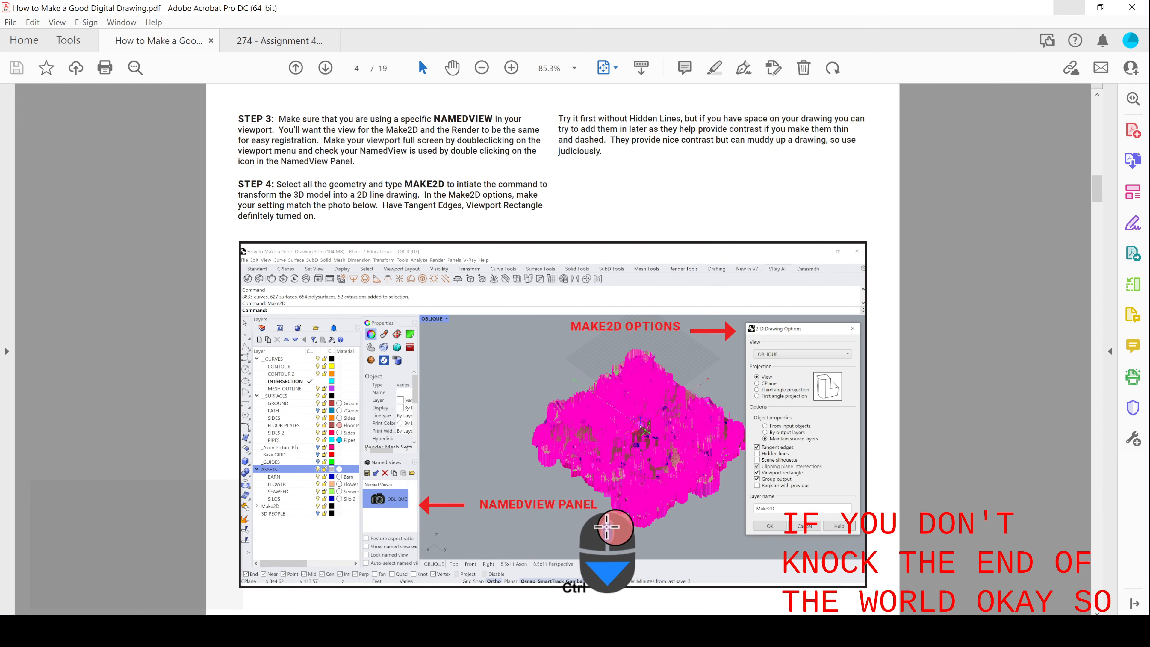
{"action": "left_click", "coordinate": [1064, 8]}
{"action": "left_click", "coordinate": [742, 243], "text": "ctrl"}
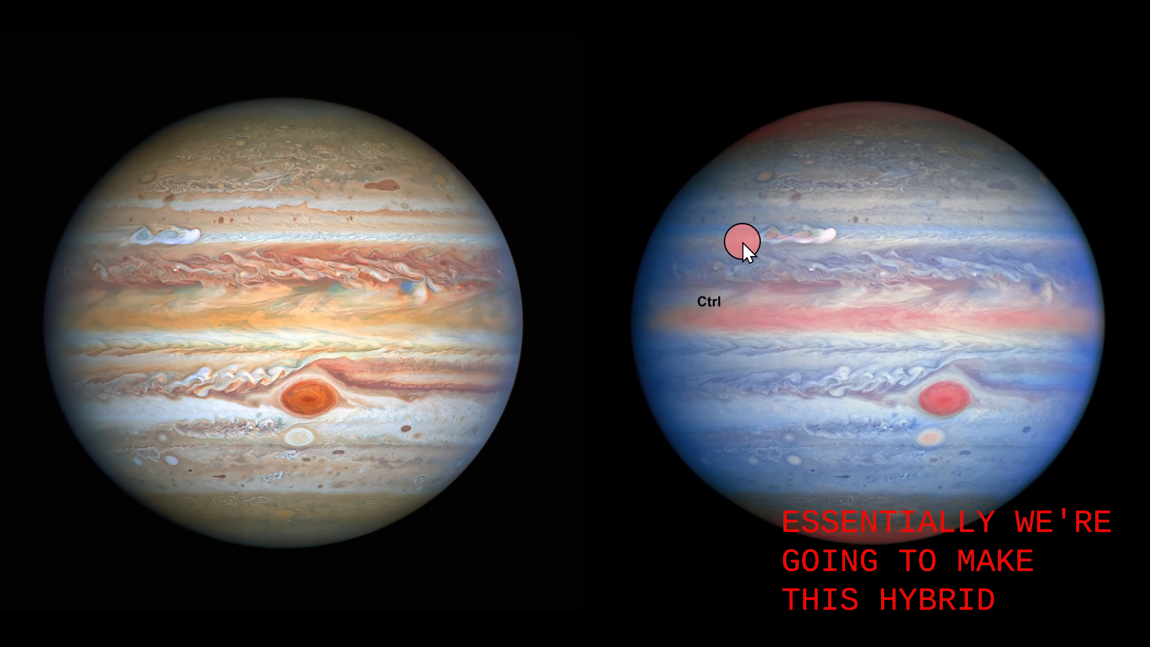
- Return to the Rhino model, check which renderer is current, and open the render properties
{"action": "left_click", "coordinate": [1011, 627]}
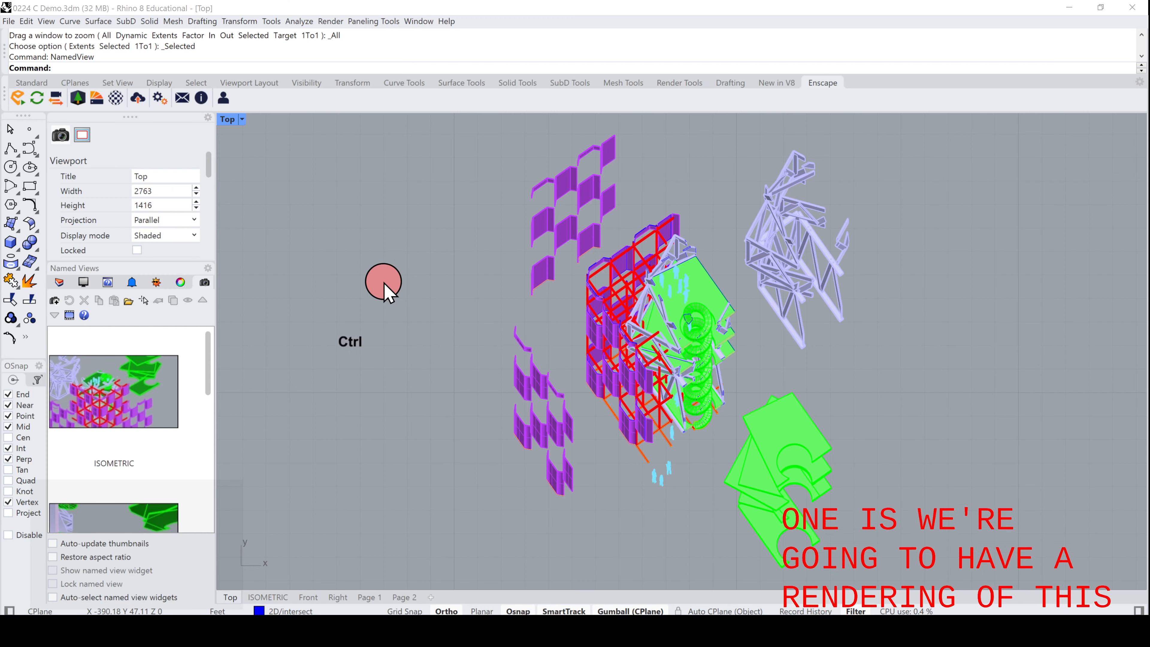
{"action": "scroll", "coordinate": [386, 292], "scroll_direction": "down", "scroll_amount": 3}
{"action": "scroll", "coordinate": [387, 292], "scroll_direction": "up", "scroll_amount": 3, "text": "ctrl"}
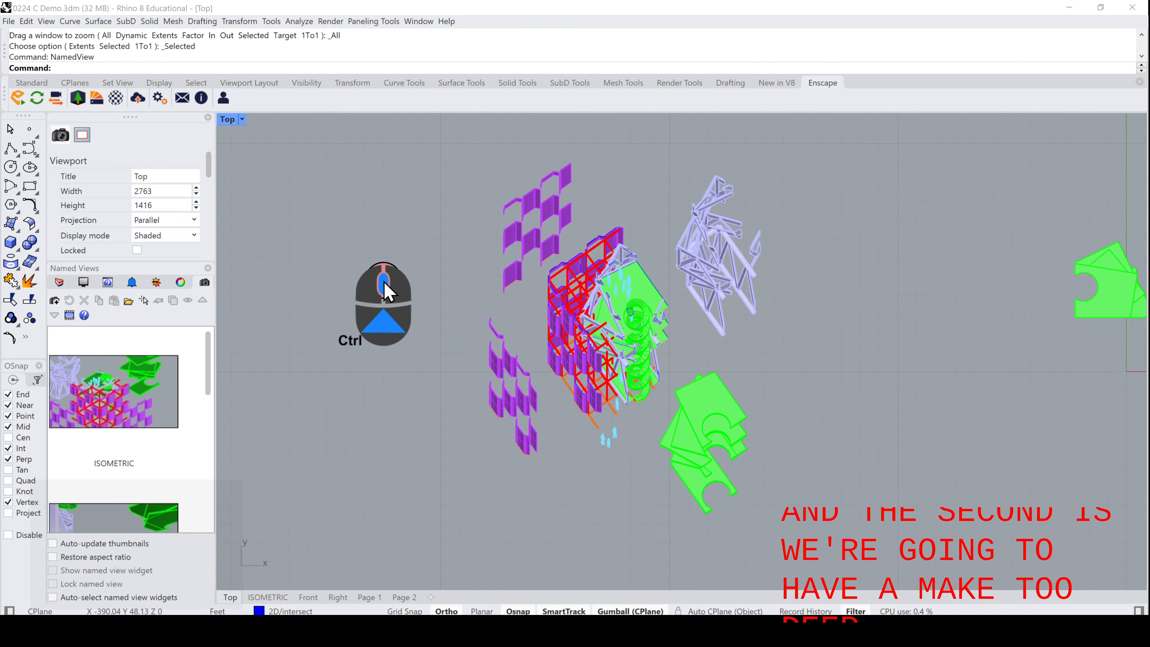
{"action": "left_click", "coordinate": [330, 21]}
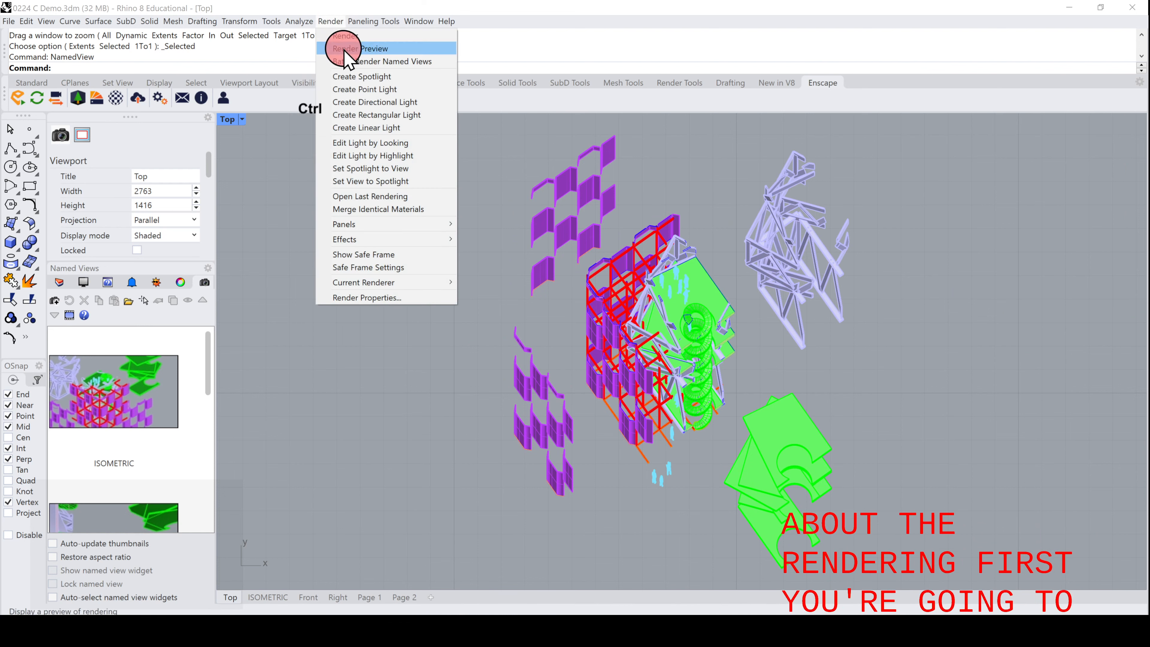
{"action": "mouse_move", "coordinate": [376, 283]}
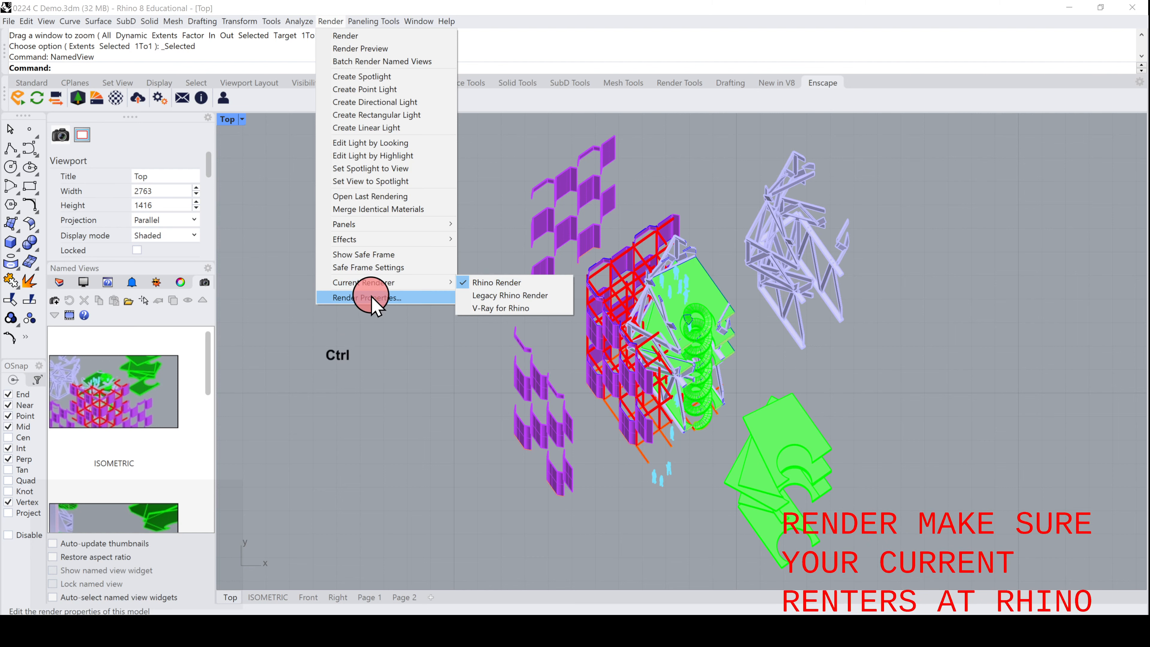
{"action": "left_click", "coordinate": [369, 297]}
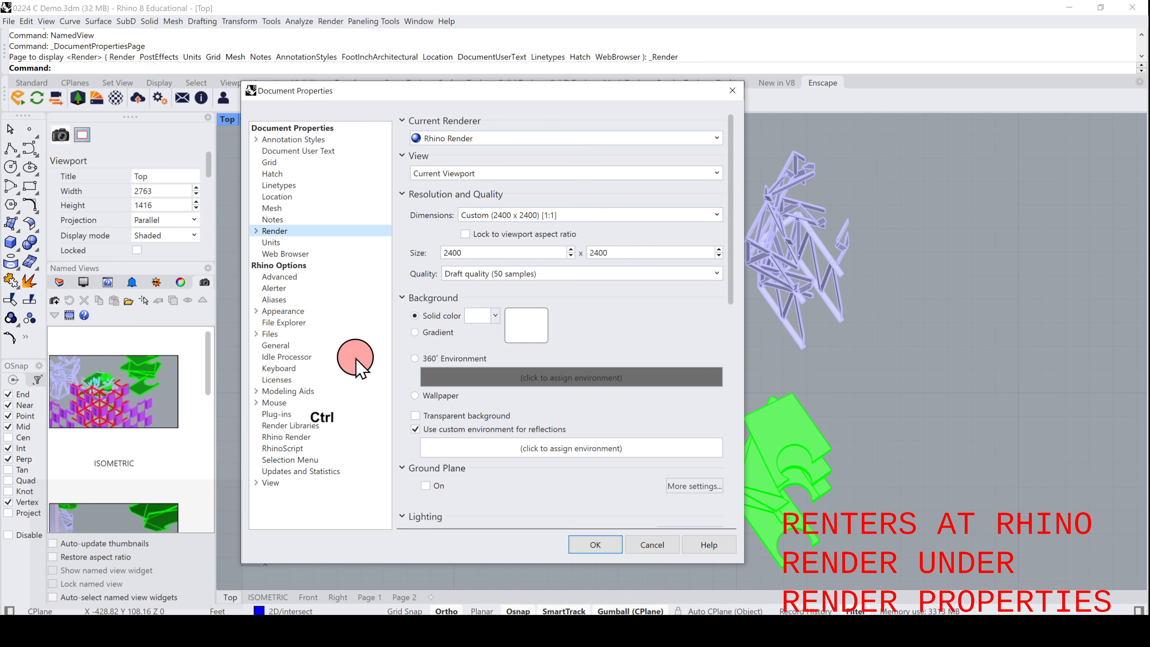
{"action": "left_click_drag", "start_coordinate": [456, 109], "coordinate": [464, 127]}
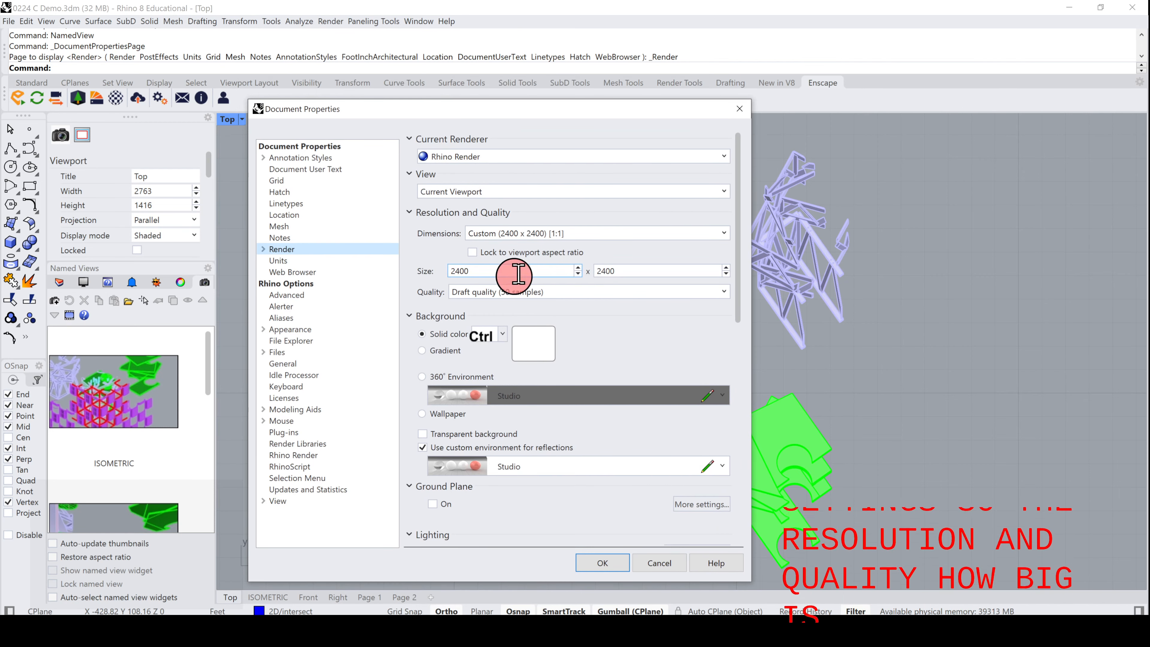
- Try a custom render size of 1000 x 1000 for a draft-quality test
{"action": "left_click_drag", "start_coordinate": [541, 267], "coordinate": [411, 270]}
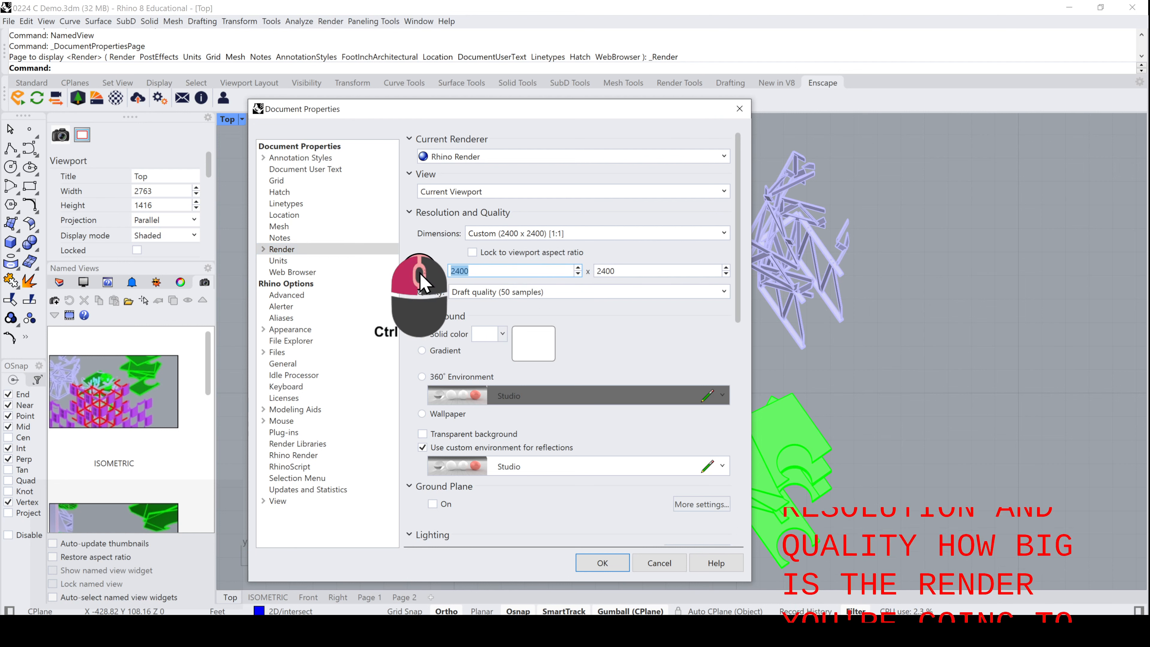
{"action": "type", "text": "100"}
{"action": "key", "text": "Tab"}
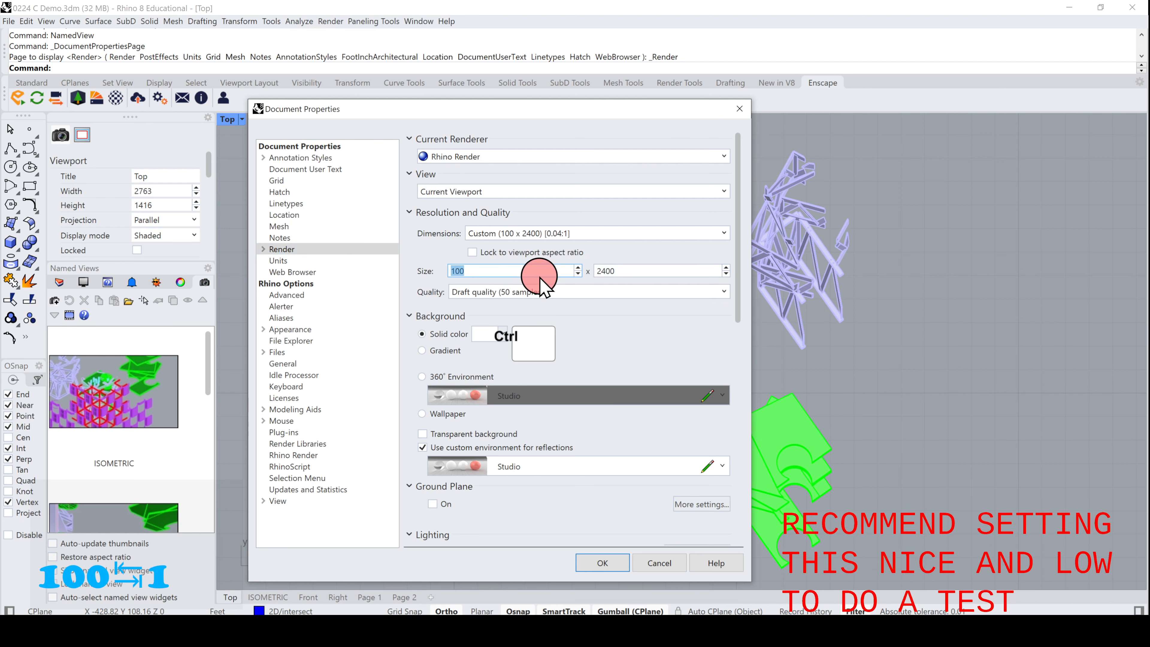
{"action": "type", "text": "1000"}
{"action": "left_click_drag", "start_coordinate": [641, 269], "coordinate": [587, 281]}
{"action": "type", "text": "1000"}
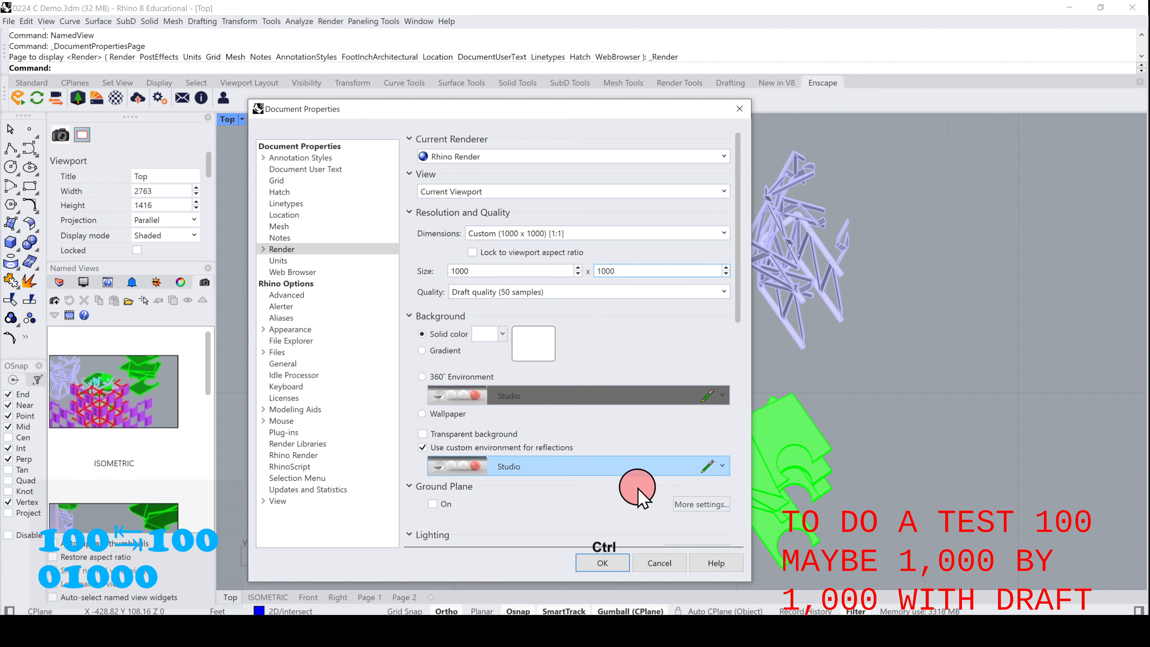
- Examine the background, sun, skylight and advanced Rhino Render settings, and close the render properties without saving
{"action": "scroll", "coordinate": [738, 304], "scroll_direction": "down", "scroll_amount": 1}
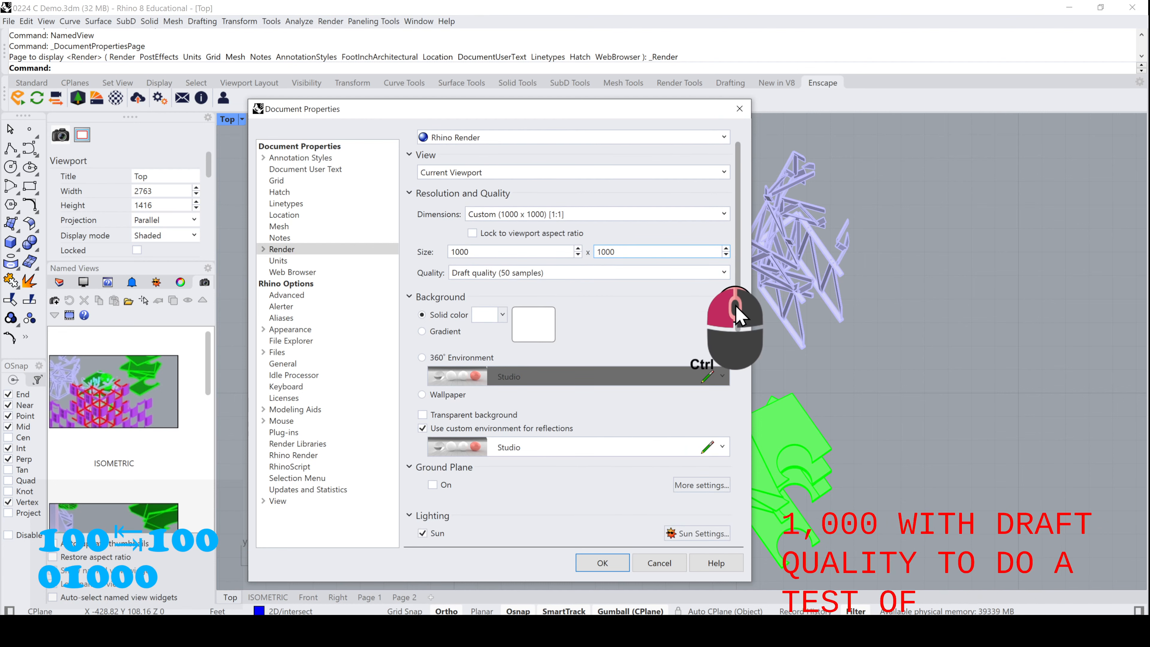
{"action": "scroll", "coordinate": [737, 315], "scroll_direction": "up", "scroll_amount": 1}
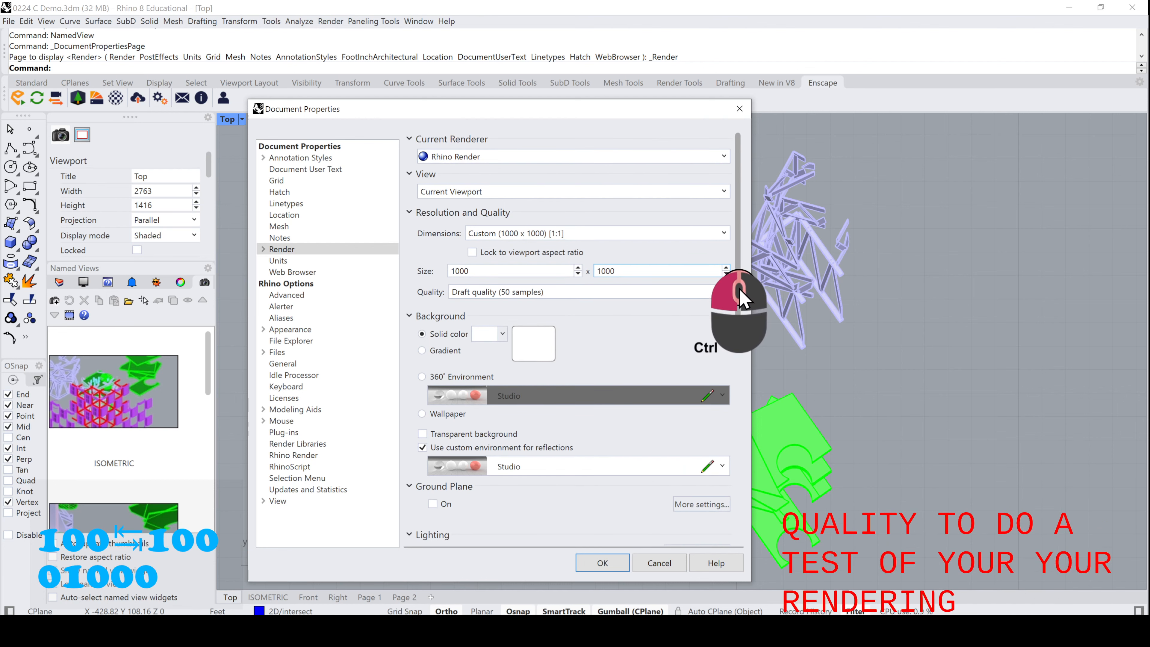
{"action": "scroll", "coordinate": [740, 302], "scroll_direction": "down", "scroll_amount": 4}
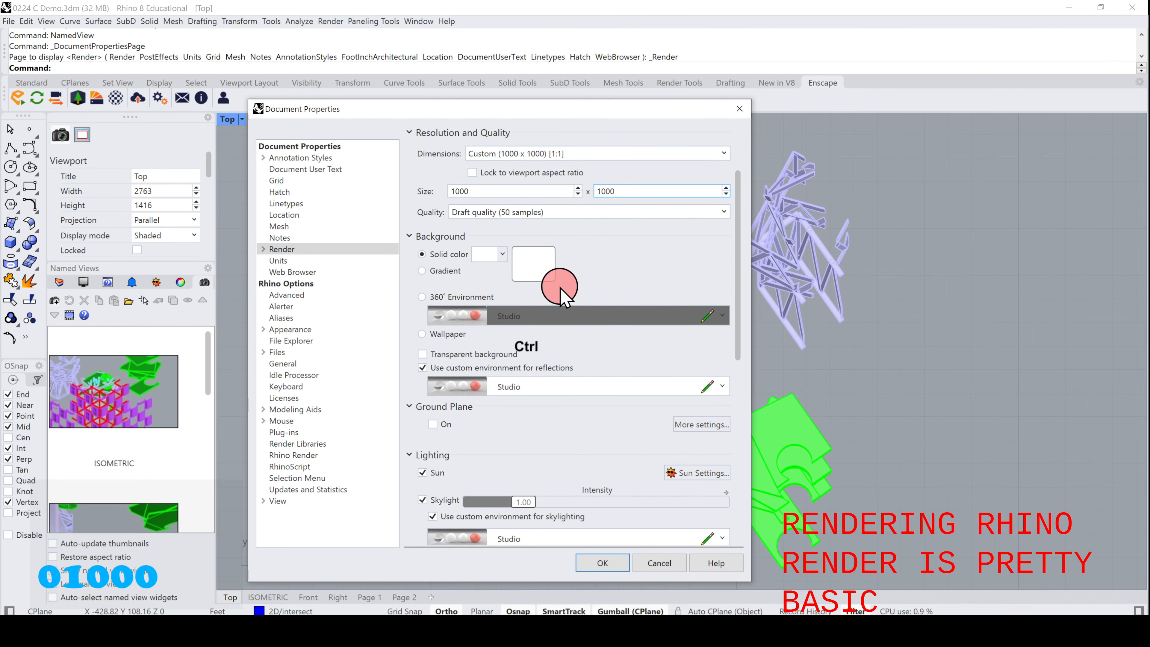
{"action": "scroll", "coordinate": [741, 294], "scroll_direction": "down", "scroll_amount": 3}
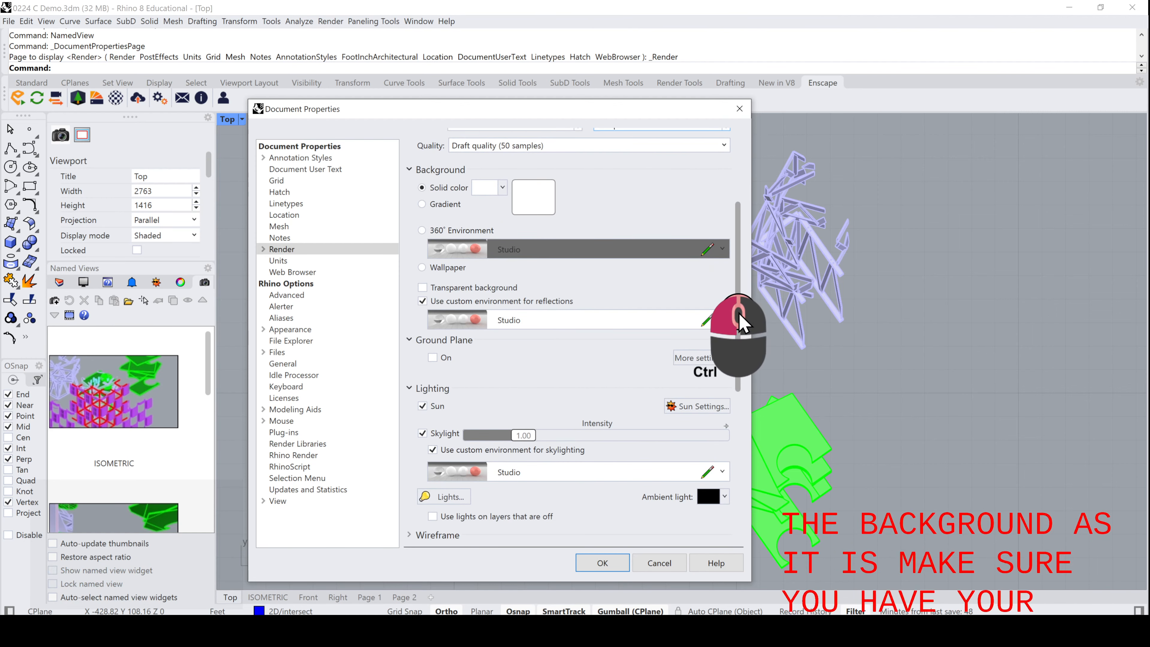
{"action": "scroll", "coordinate": [743, 322], "scroll_direction": "down", "scroll_amount": 5}
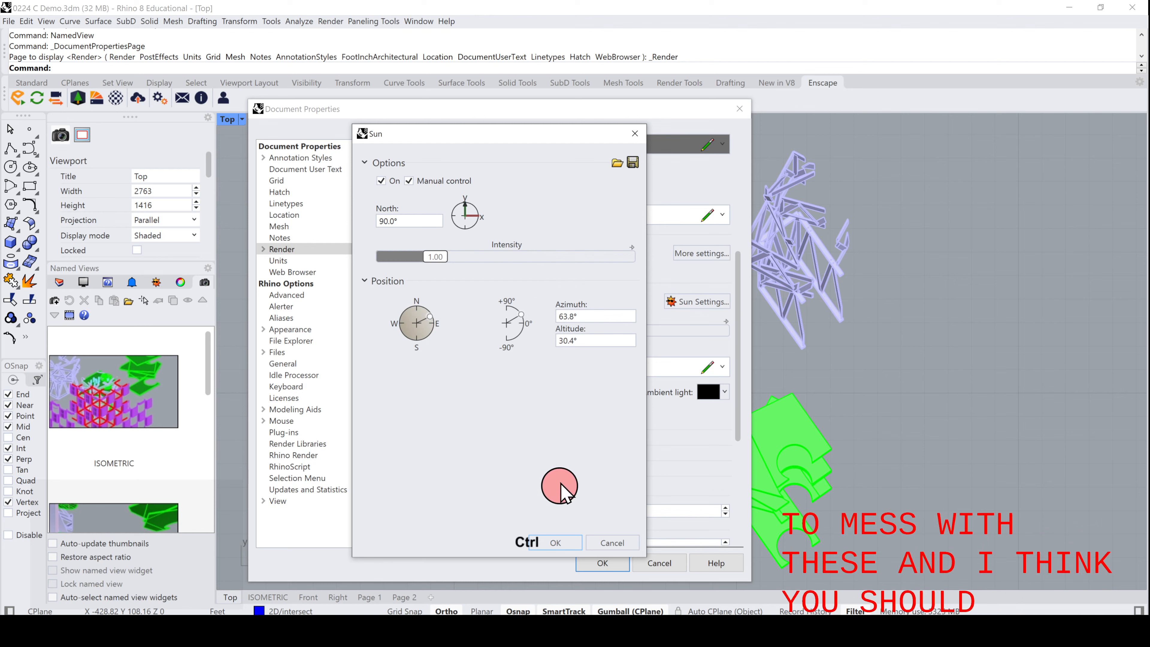
{"action": "left_click", "coordinate": [555, 543]}
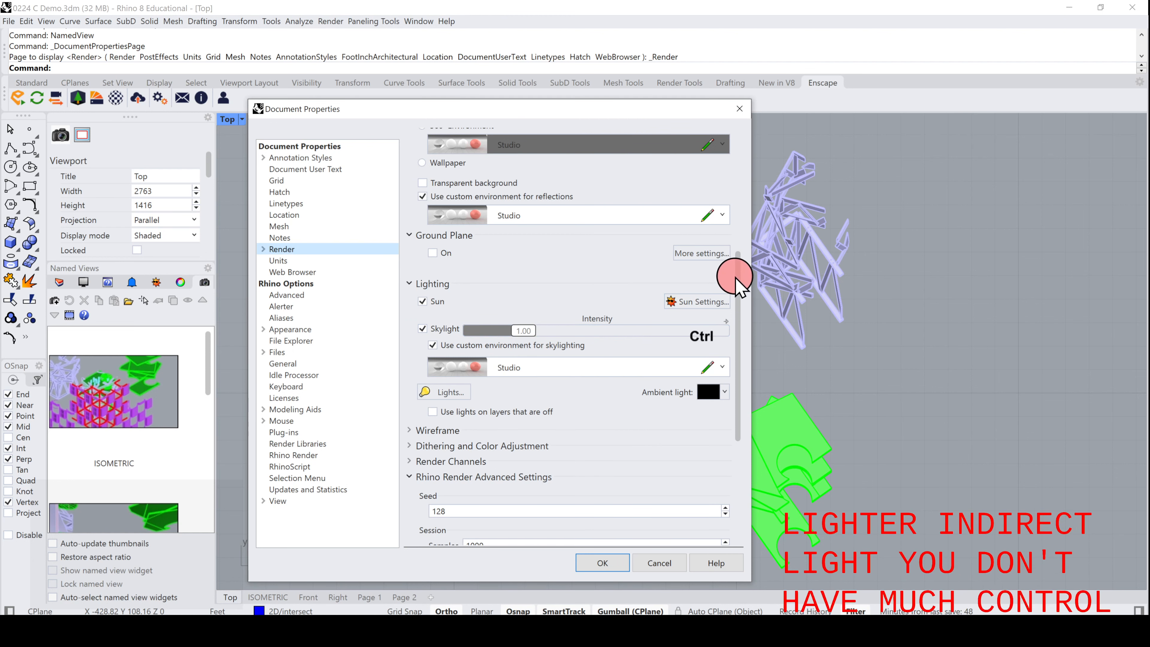
{"action": "scroll", "coordinate": [738, 290], "scroll_direction": "down", "scroll_amount": 3}
{"action": "scroll", "coordinate": [736, 322], "scroll_direction": "down", "scroll_amount": 5}
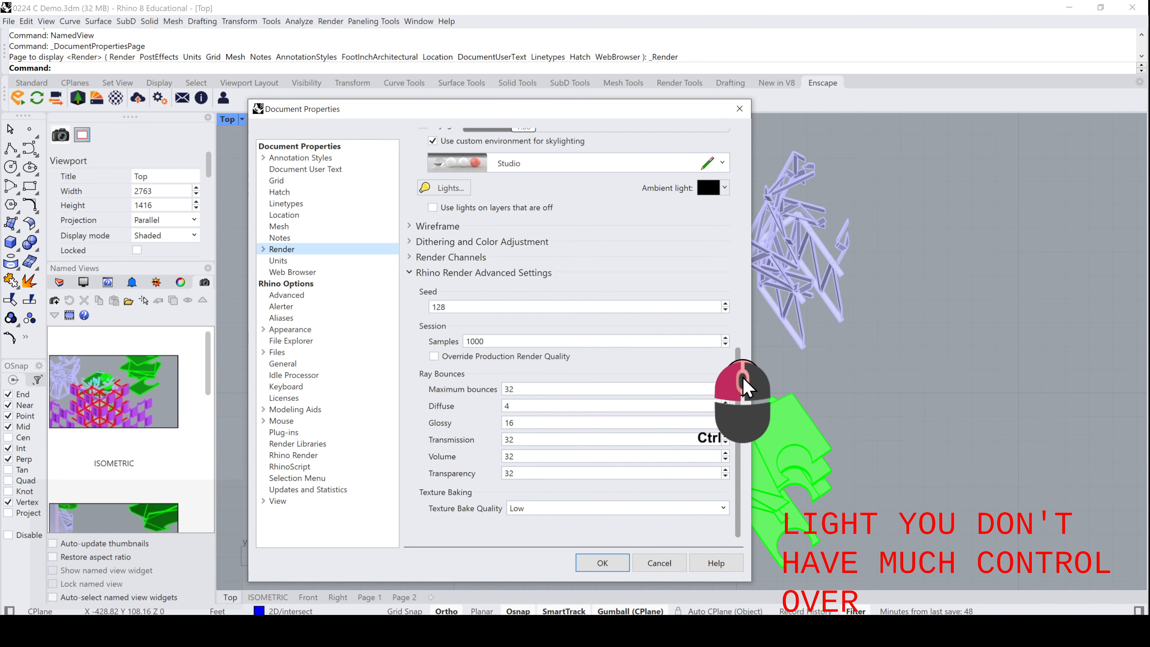
{"action": "scroll", "coordinate": [742, 324], "scroll_direction": "up", "scroll_amount": 6}
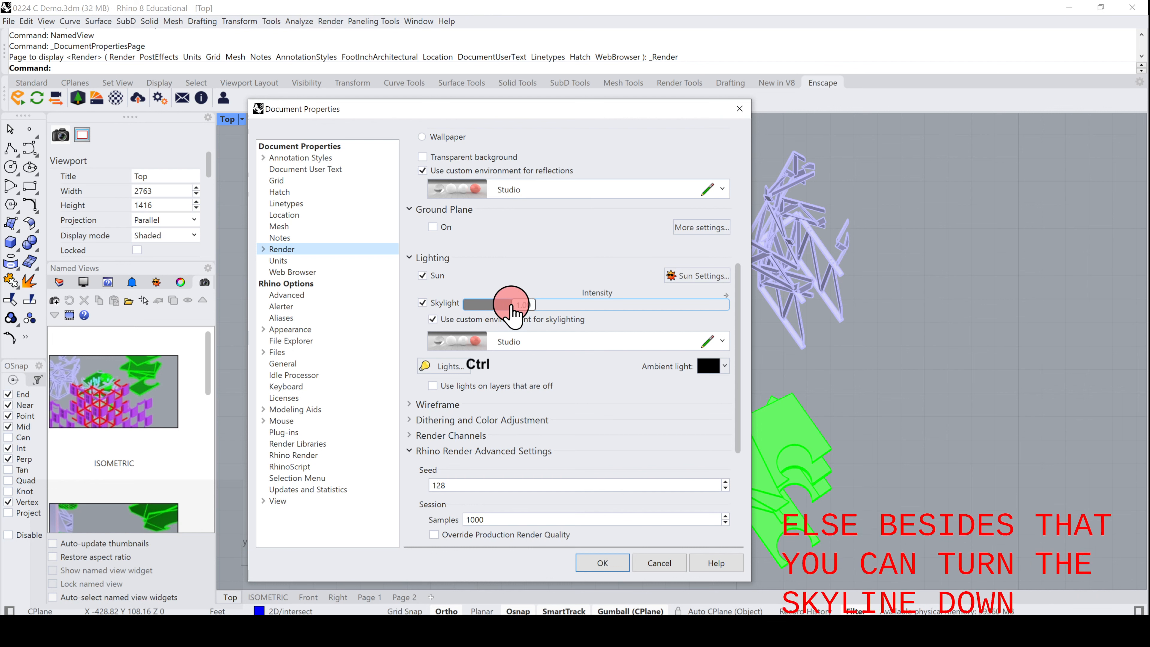
{"action": "left_click", "coordinate": [649, 561]}
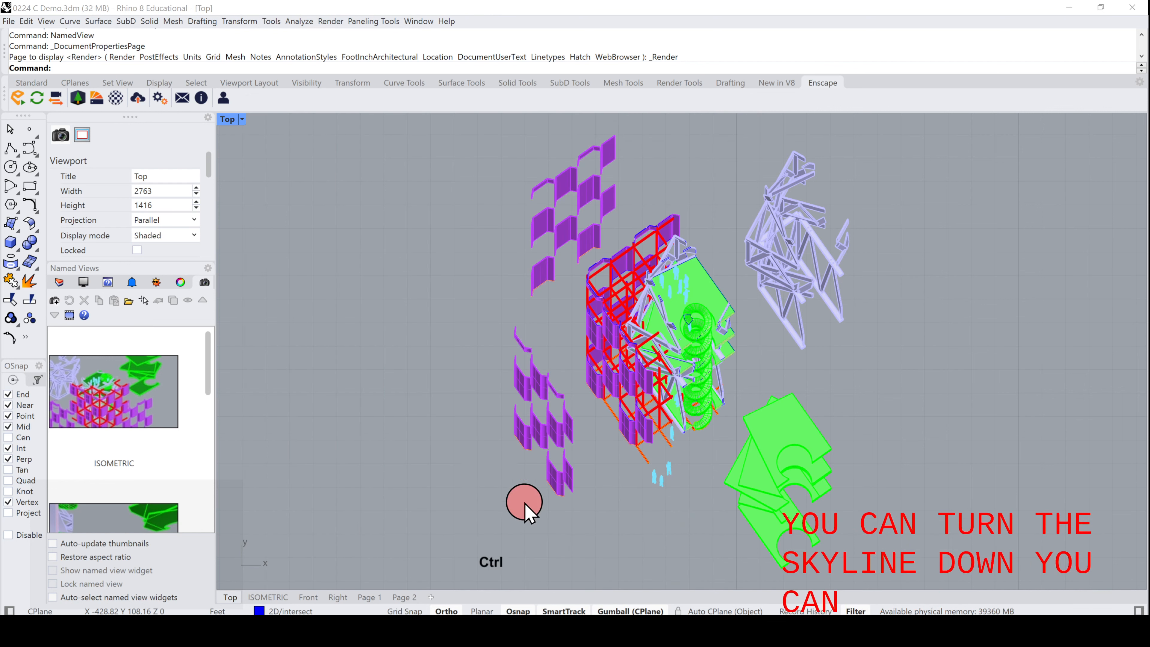
- Show the sun settings and the list of scene lights, and set the Top viewport's display mode to Rendered
{"action": "left_click", "coordinate": [157, 283]}
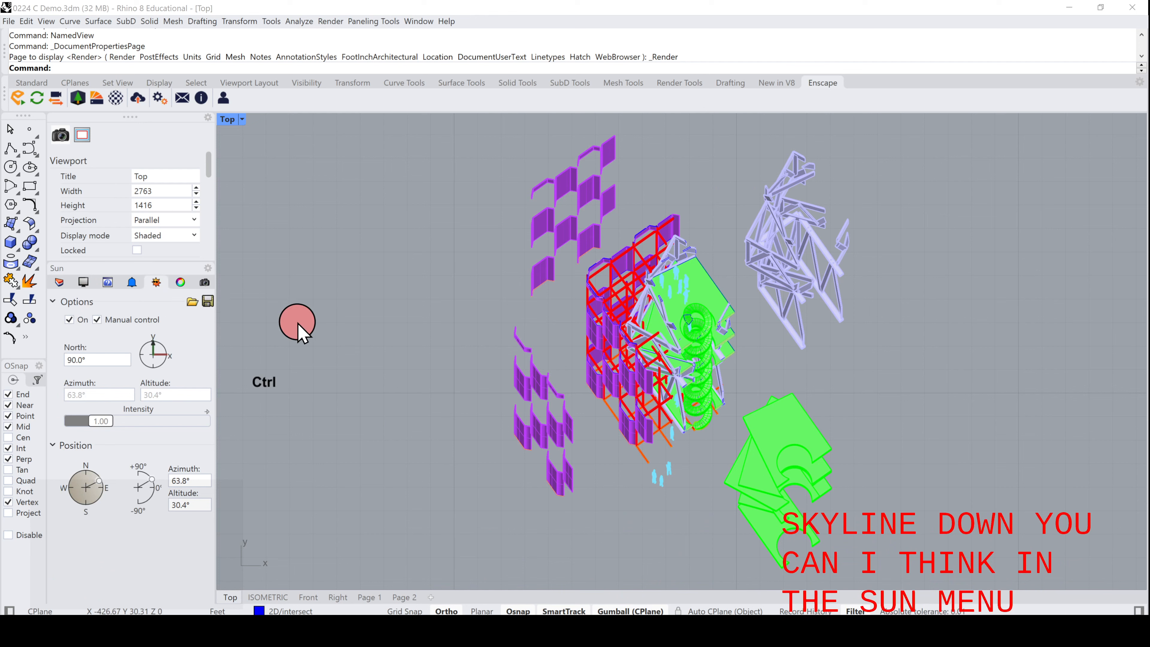
{"action": "type", "text": "light"}
{"action": "key", "text": "Return"}
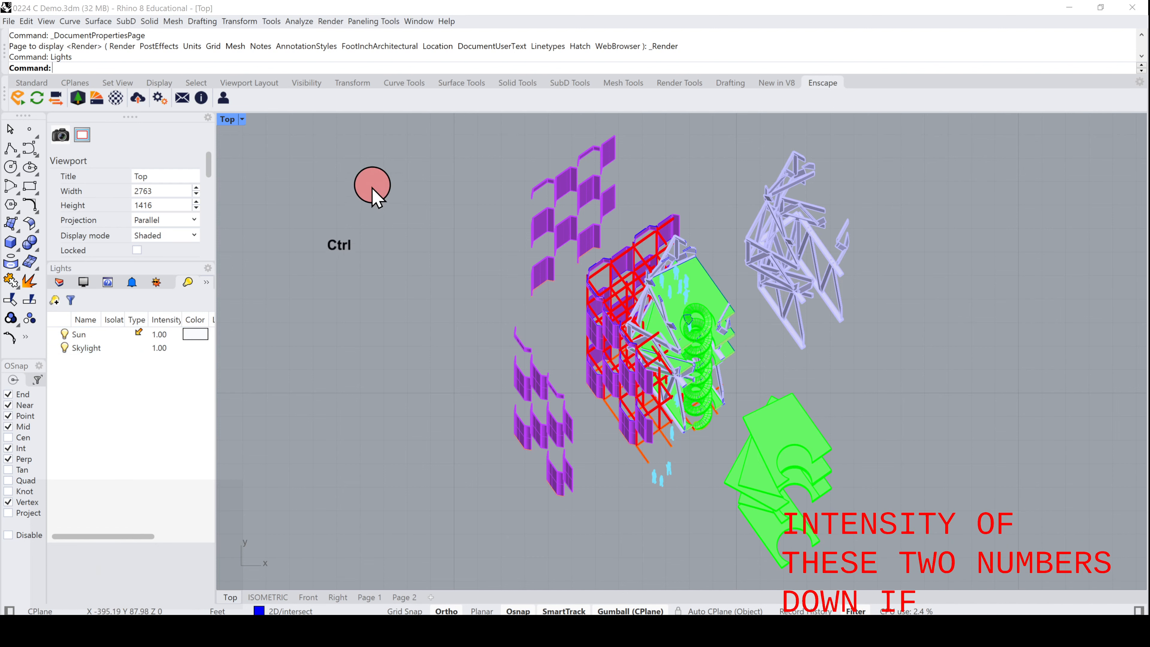
{"action": "left_click", "coordinate": [226, 119]}
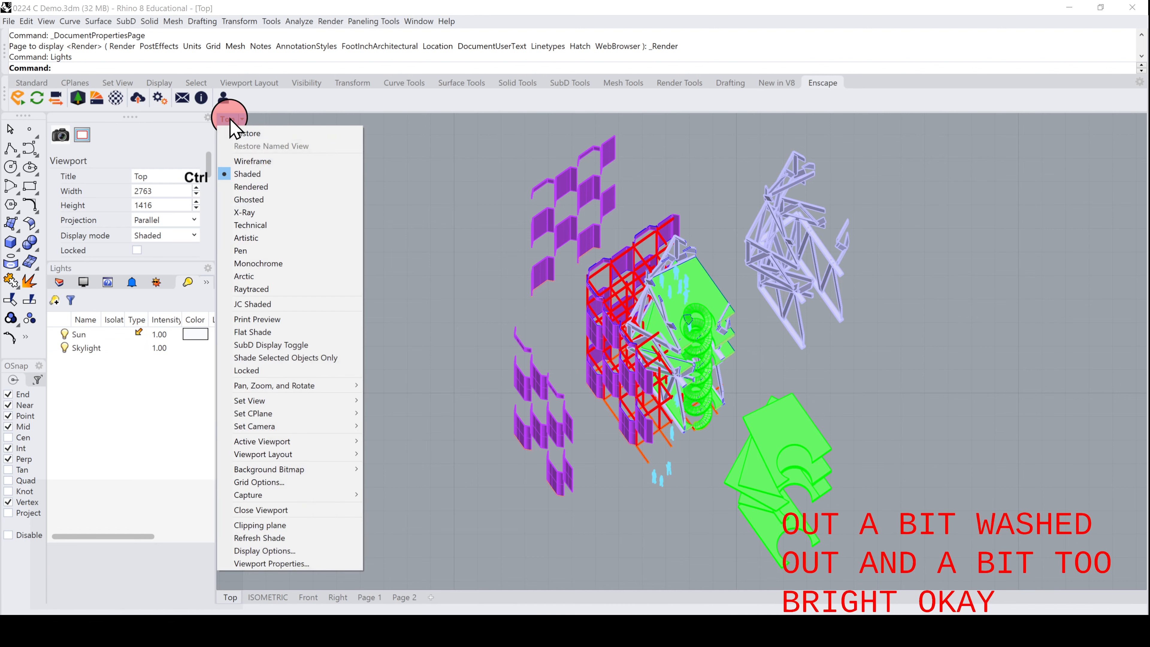
{"action": "left_click", "coordinate": [271, 187]}
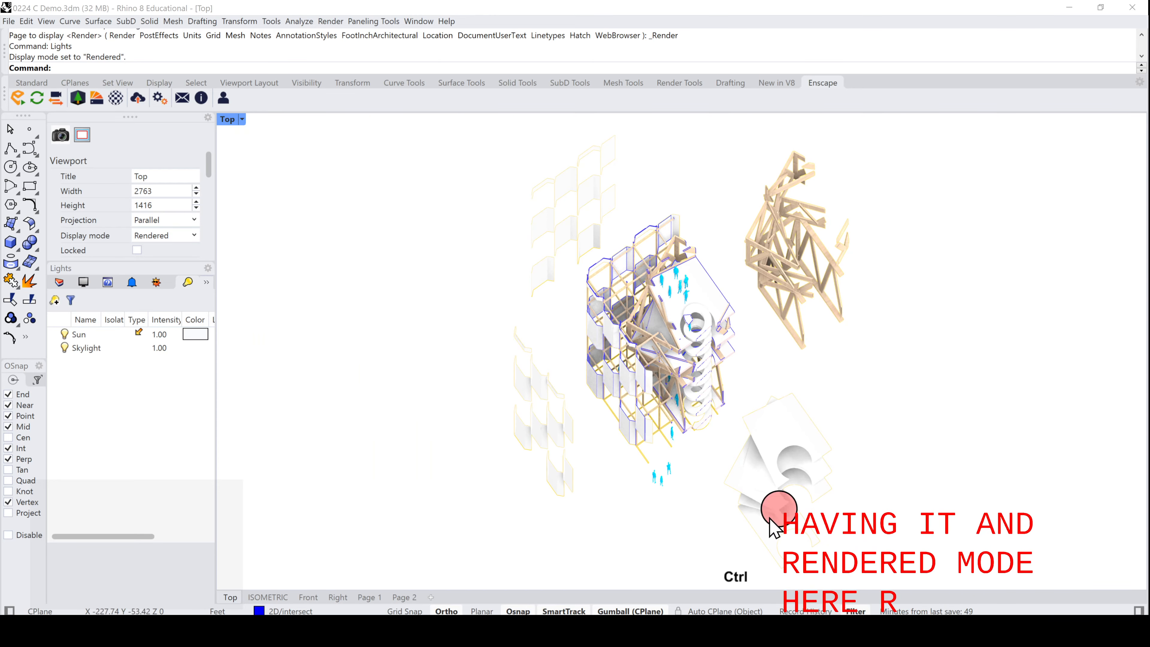
- Reopen the render properties, review the render size and the available quality levels, and cancel without changes
{"action": "left_click", "coordinate": [332, 21]}
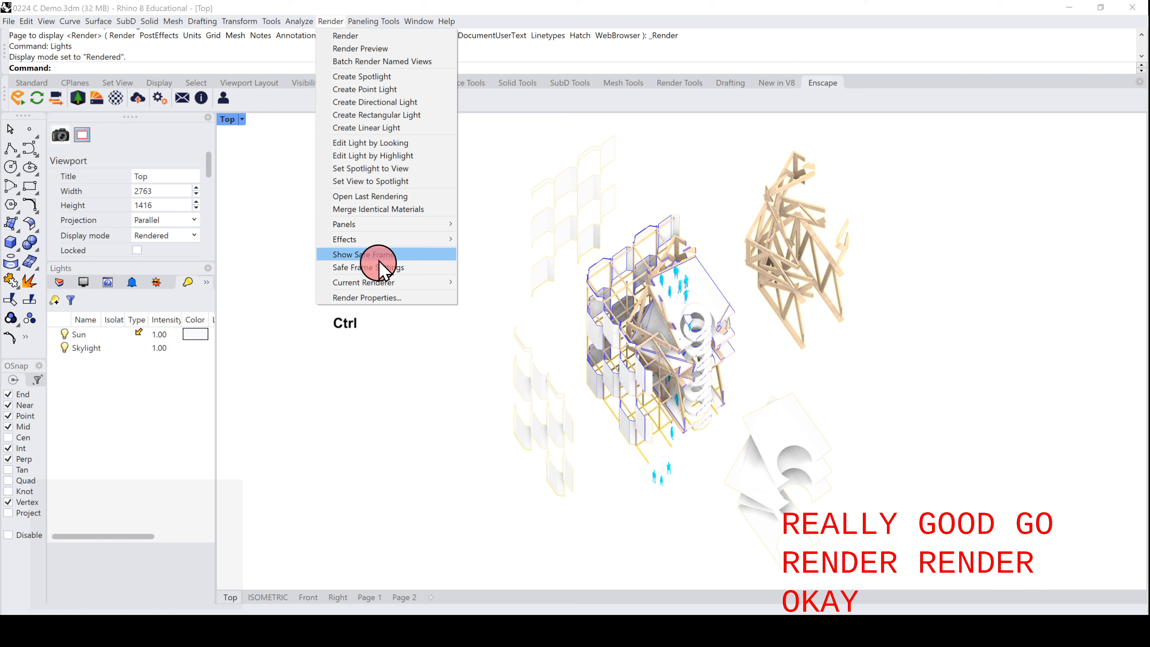
{"action": "left_click", "coordinate": [378, 295]}
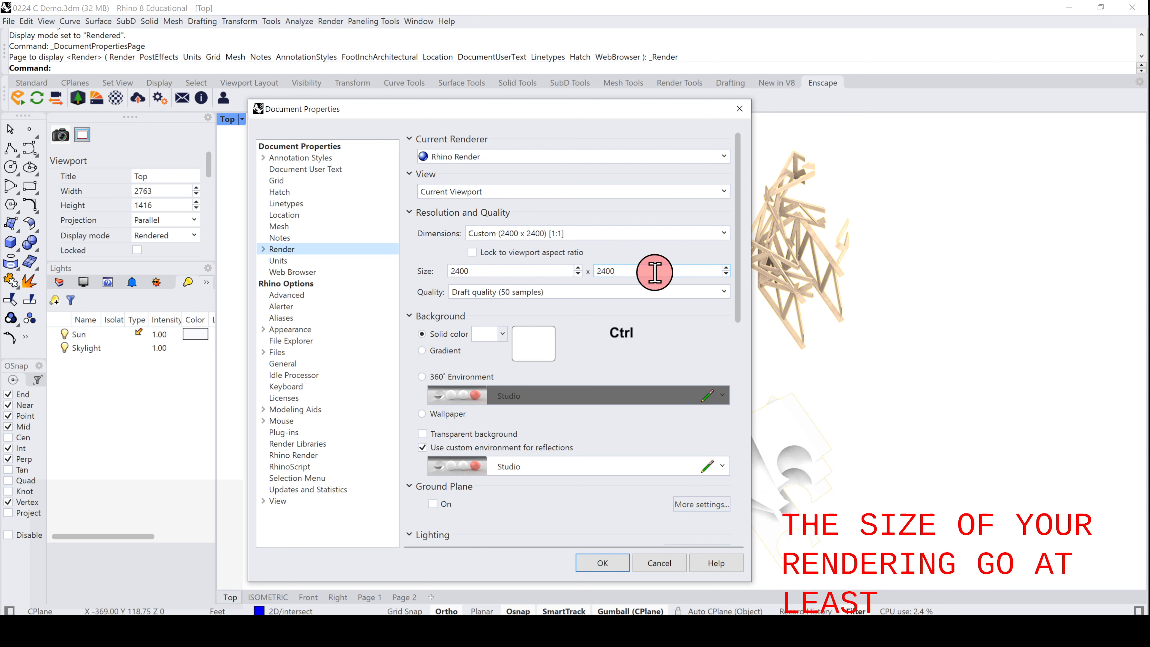
{"action": "left_click", "coordinate": [563, 292]}
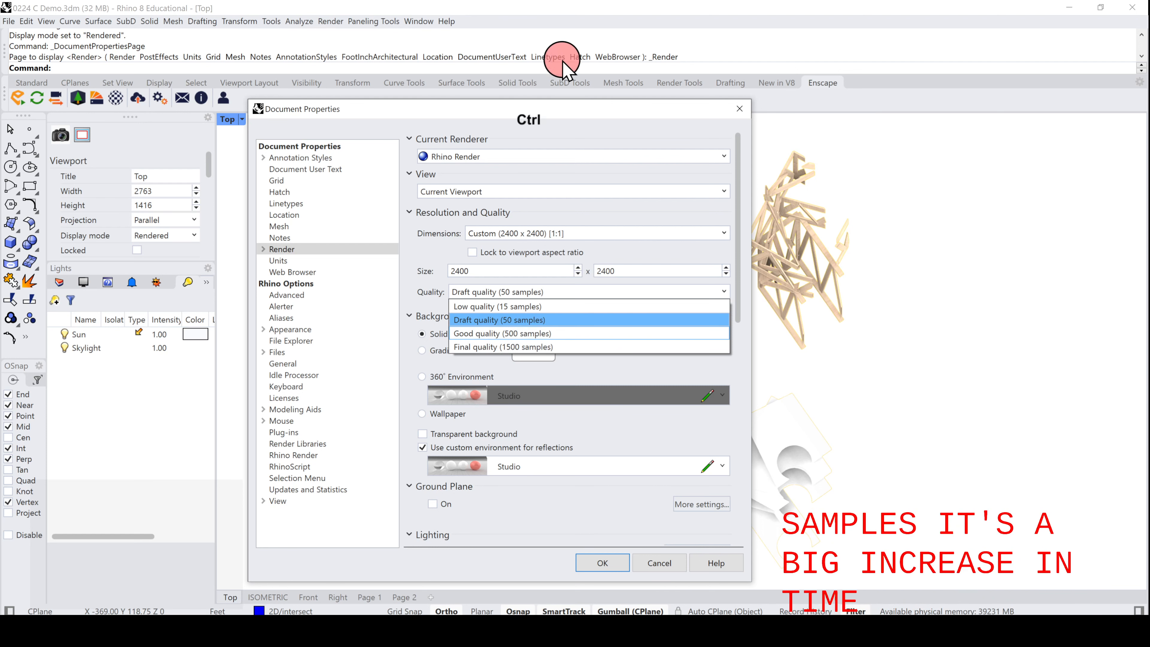
{"action": "left_click", "coordinate": [541, 111]}
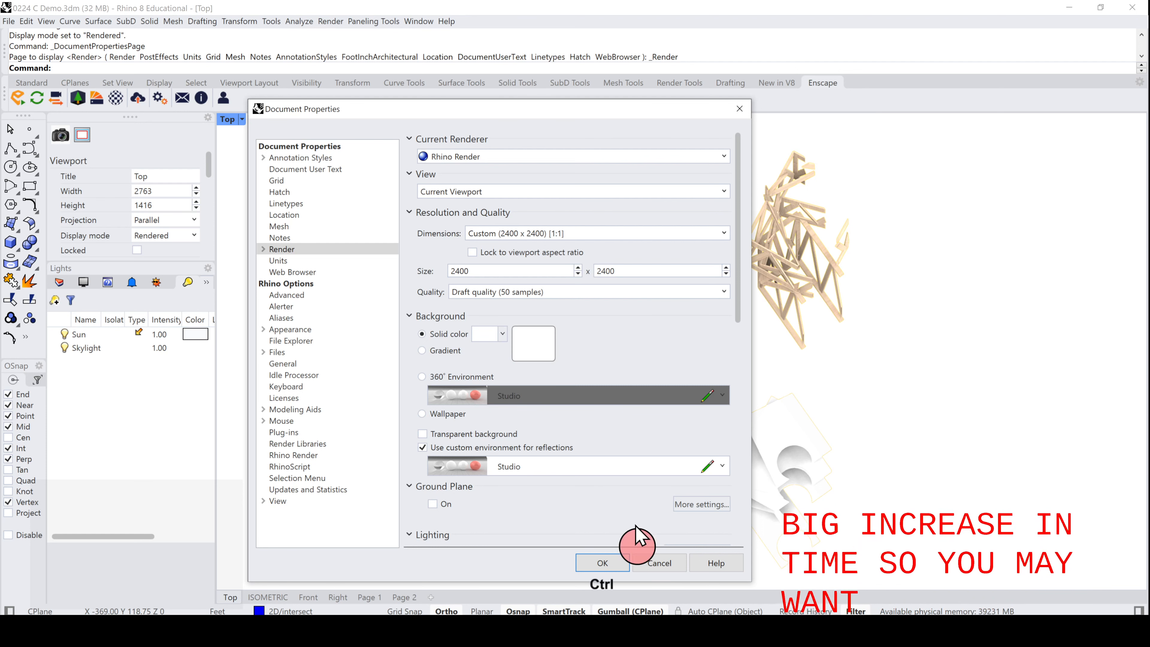
{"action": "left_click", "coordinate": [670, 564]}
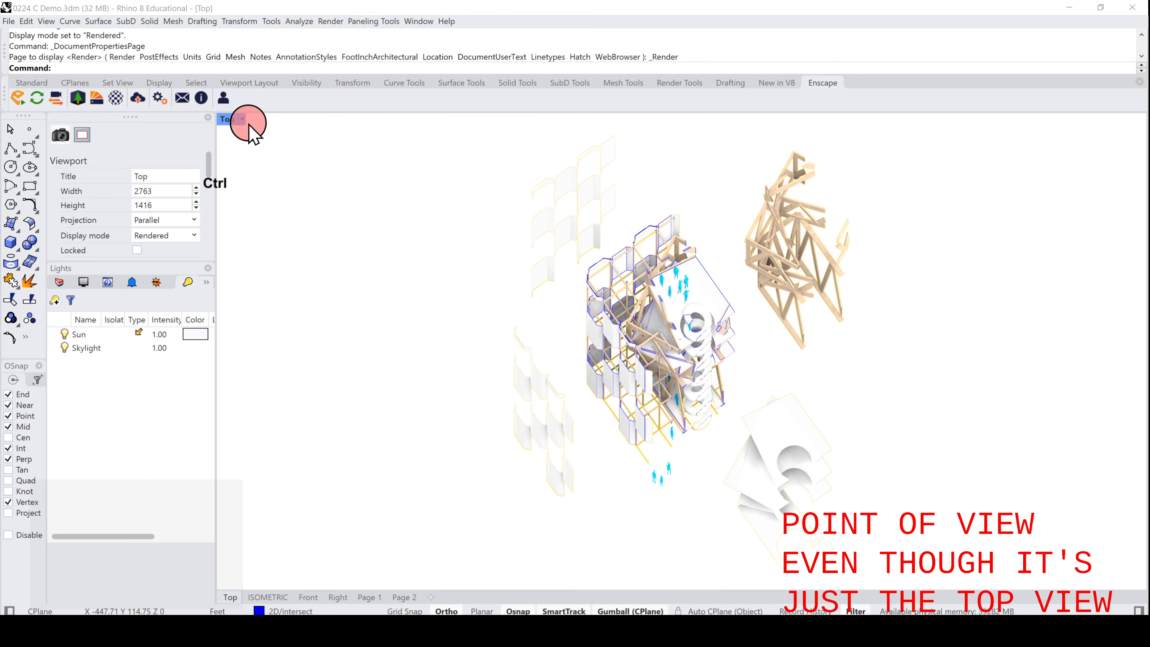
- Set the current renderer to V-Ray for Rhino
{"action": "left_click", "coordinate": [335, 20]}
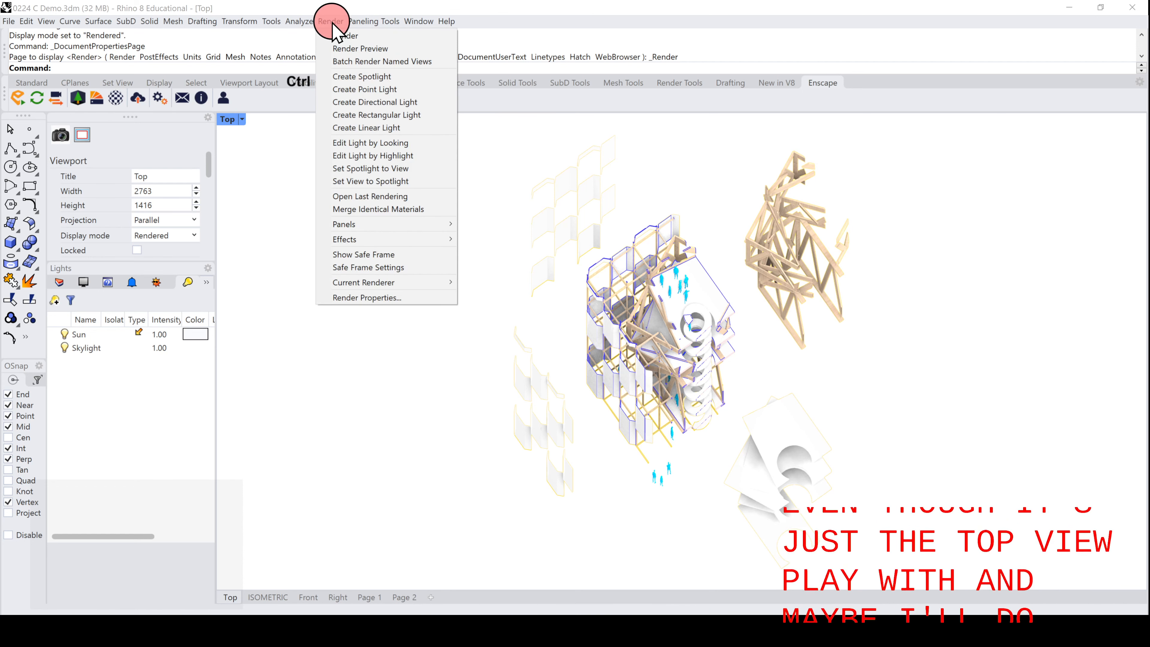
{"action": "mouse_move", "coordinate": [385, 282]}
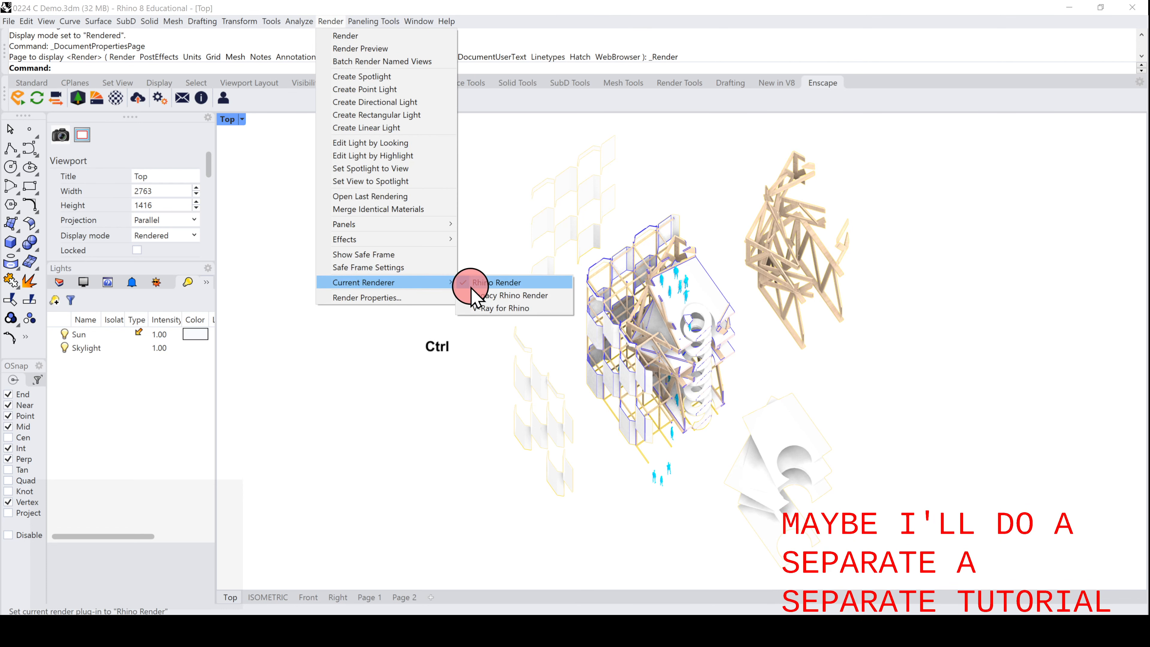
{"action": "left_click", "coordinate": [471, 309]}
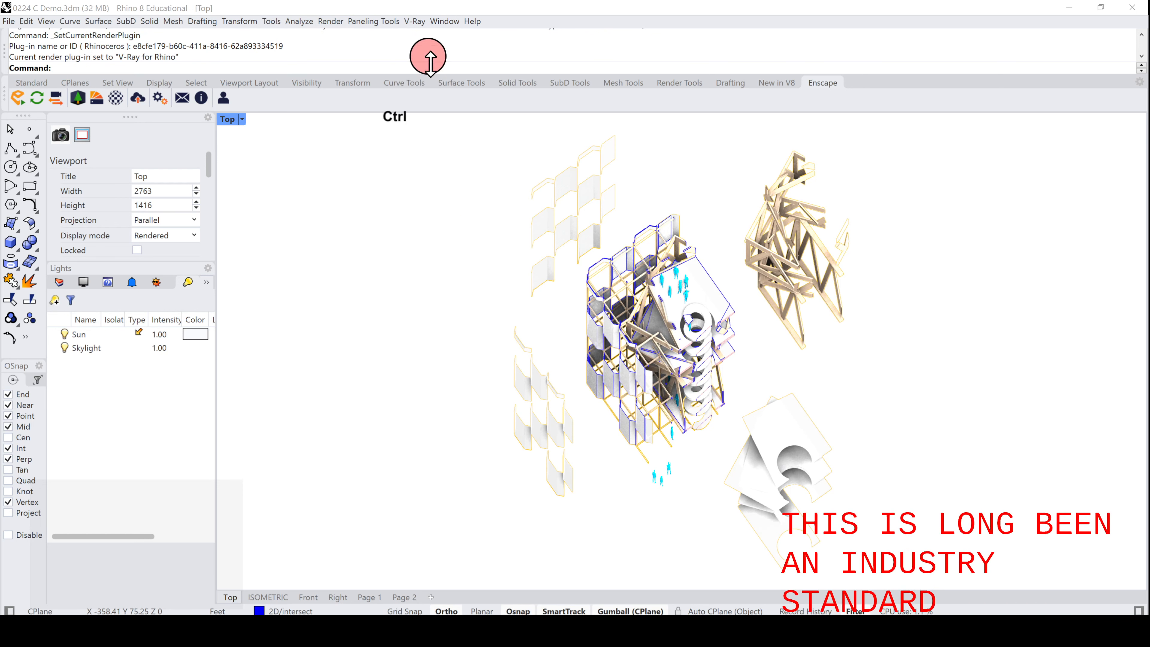
- Open the V-Ray Asset Editor, place it over the model view, and show its render settings
{"action": "left_click", "coordinate": [415, 22]}
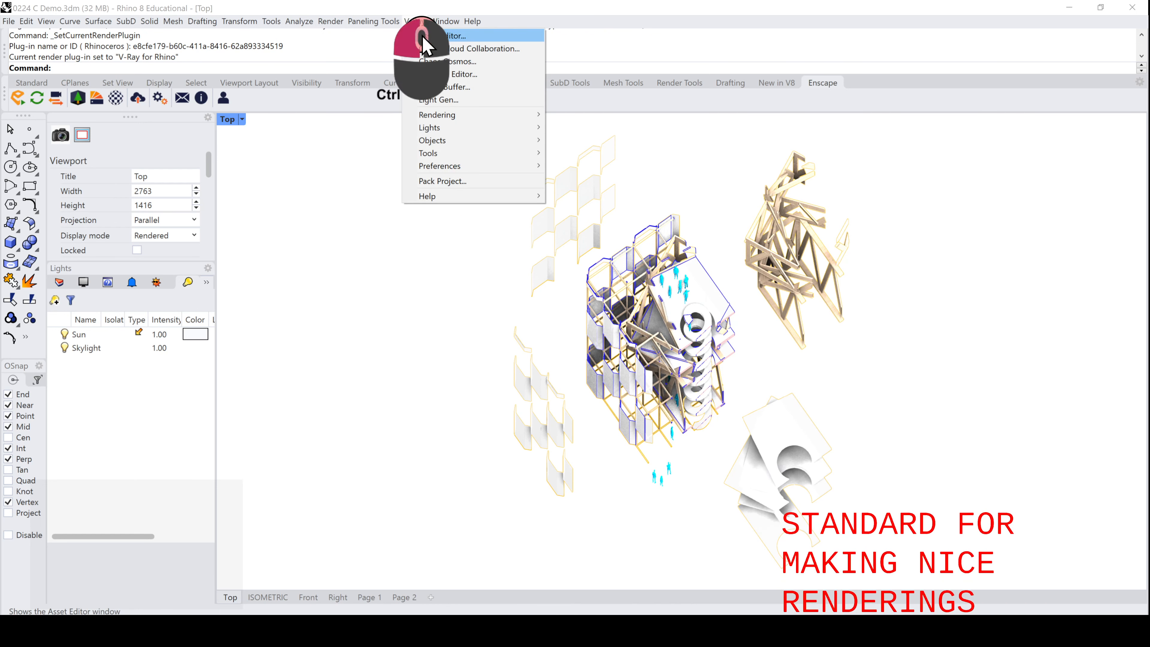
{"action": "left_click", "coordinate": [422, 35]}
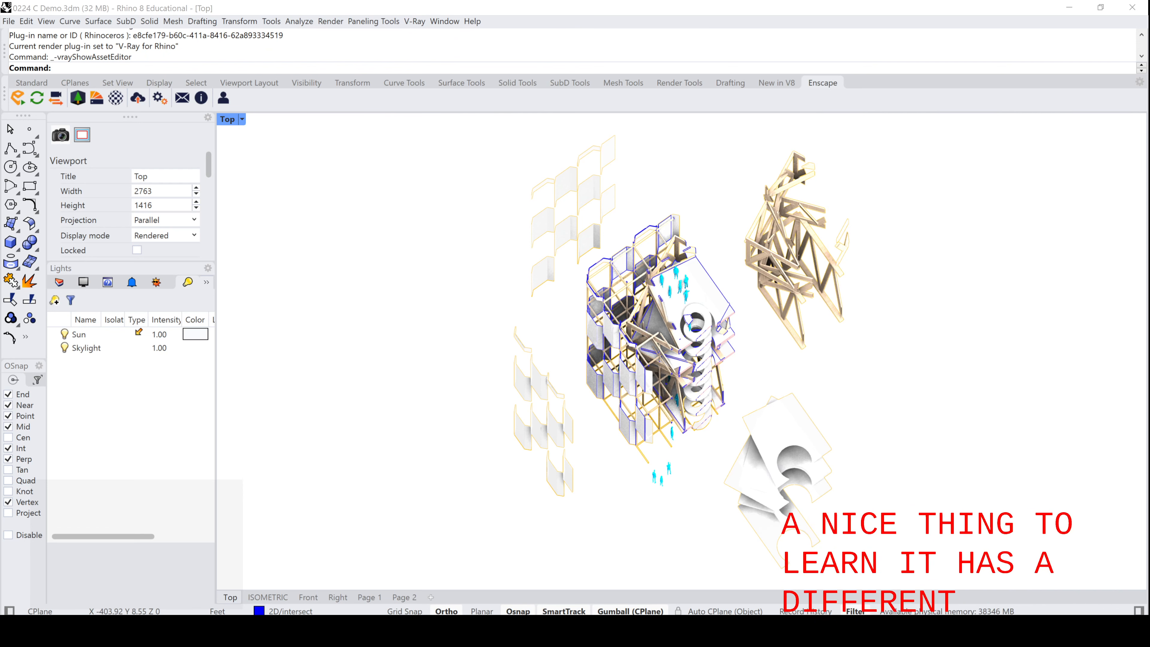
{"action": "left_click_drag", "start_coordinate": [18, 108], "coordinate": [428, 132]}
{"action": "left_click", "coordinate": [509, 153]}
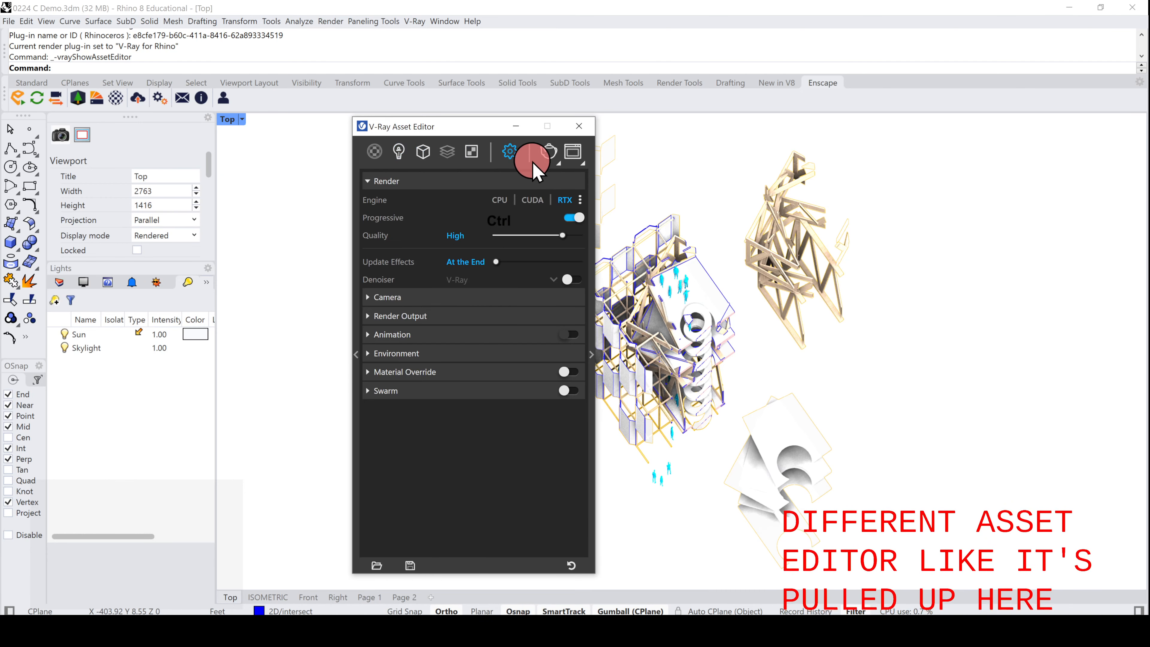
- Set the V-Ray render output to 1200 by 1200 and lower the render quality to Medium
{"action": "left_click", "coordinate": [463, 316]}
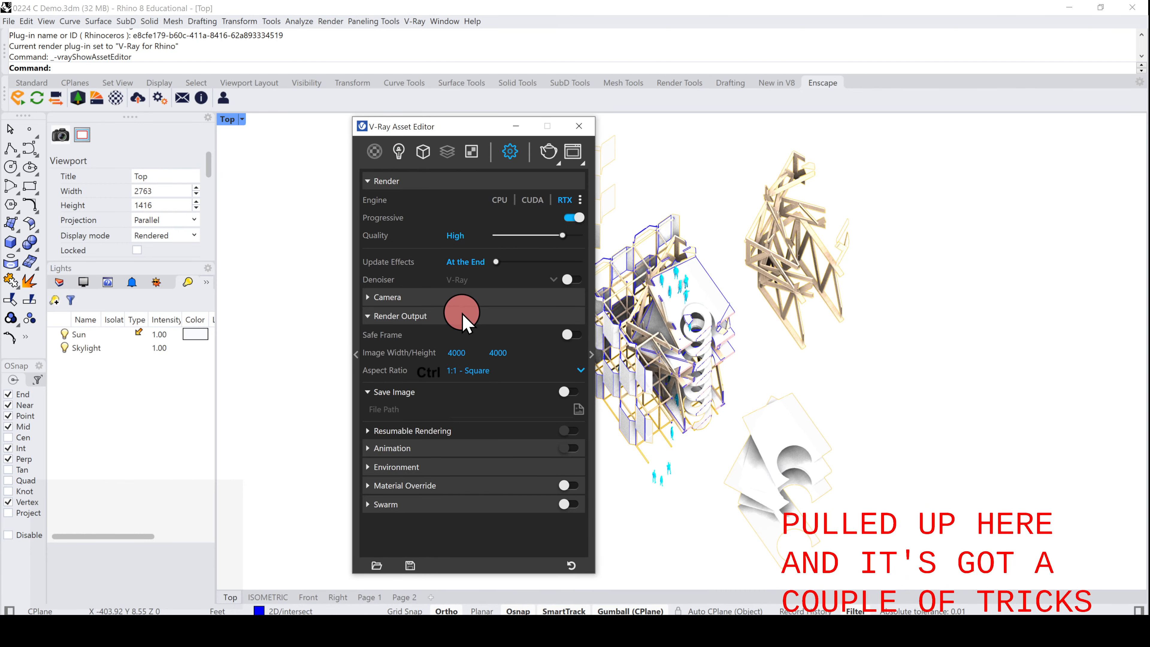
{"action": "left_click", "coordinate": [456, 352]}
{"action": "type", "text": "12"}
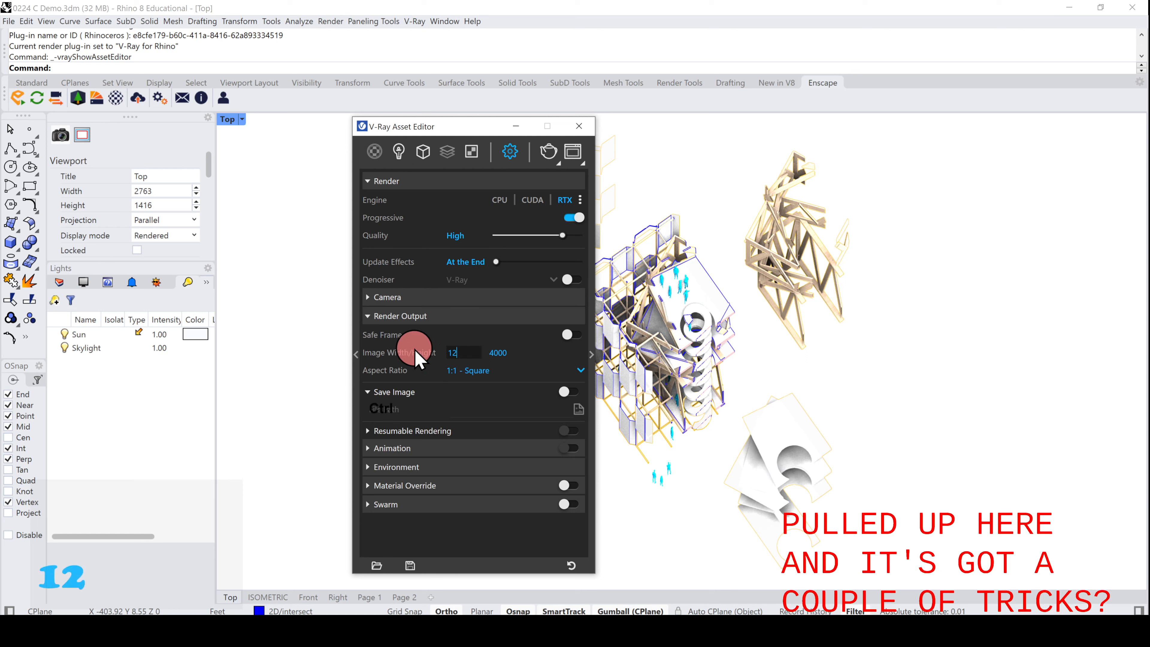
{"action": "type", "text": "00"}
{"action": "key", "text": "Tab"}
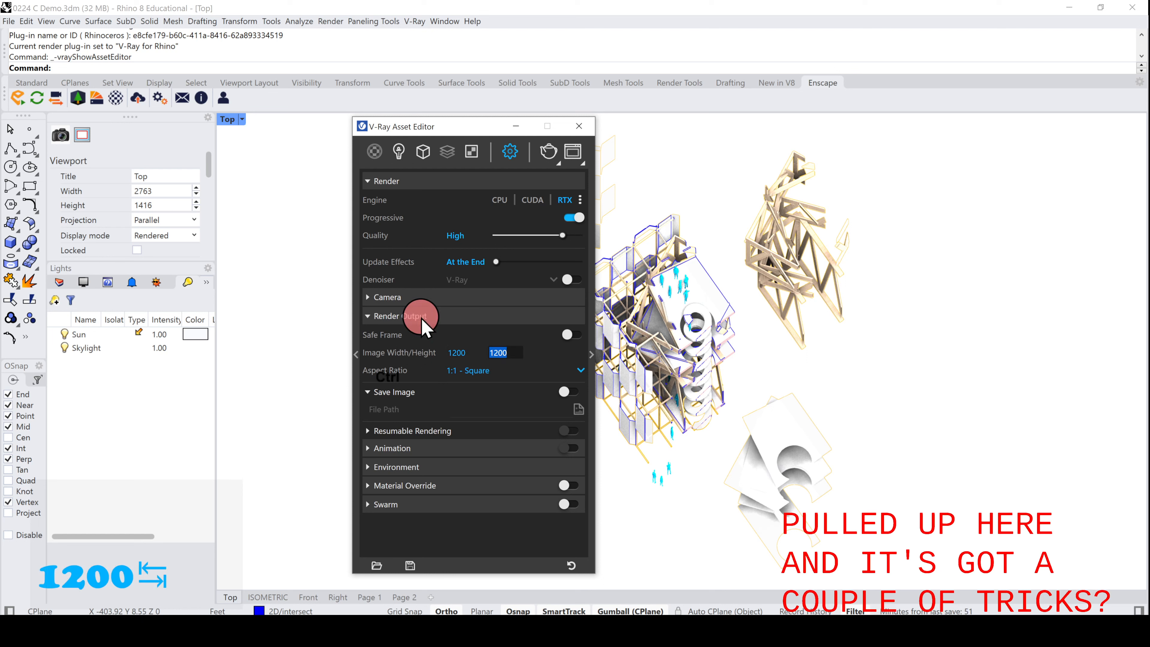
{"action": "left_click", "coordinate": [533, 235], "text": "ctrl"}
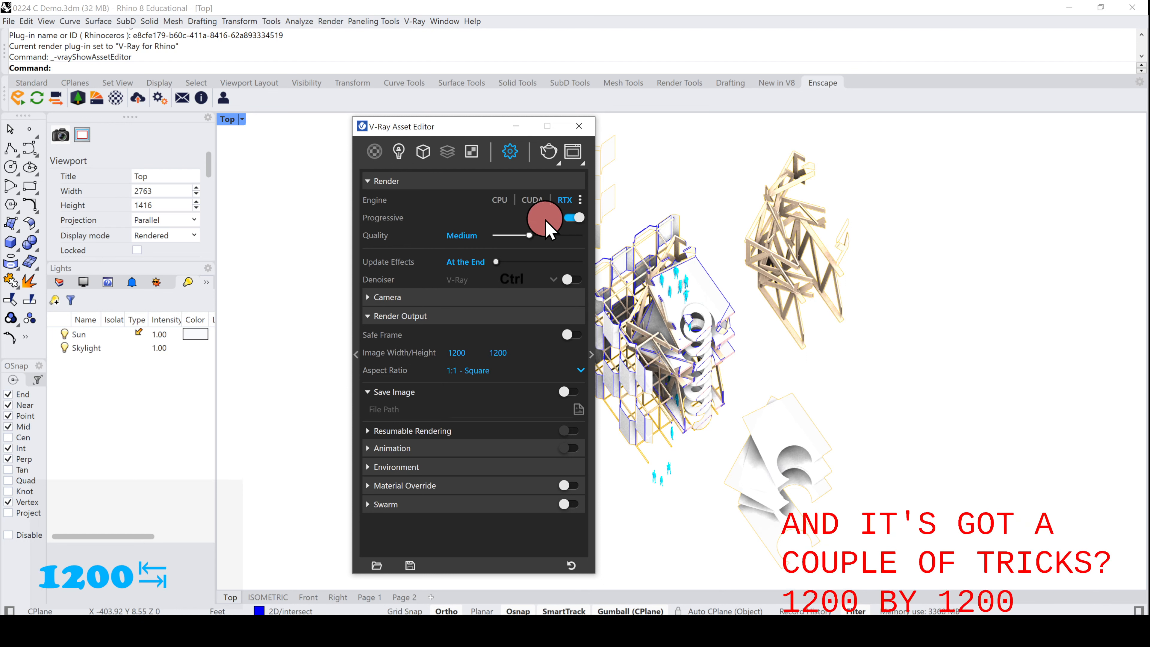
- Start a V-Ray interactive render of the Top view and place the frame buffer window clear of the side panels
{"action": "left_click", "coordinate": [560, 164]}
{"action": "left_click", "coordinate": [550, 187]}
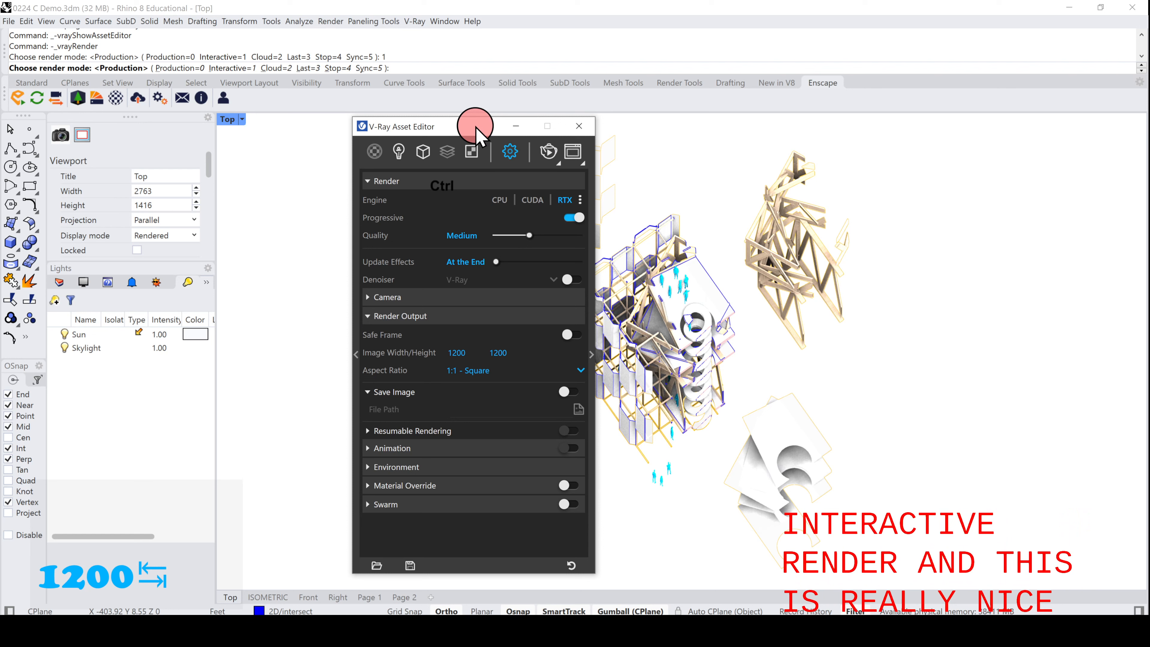
{"action": "left_click_drag", "start_coordinate": [476, 129], "coordinate": [445, 122]}
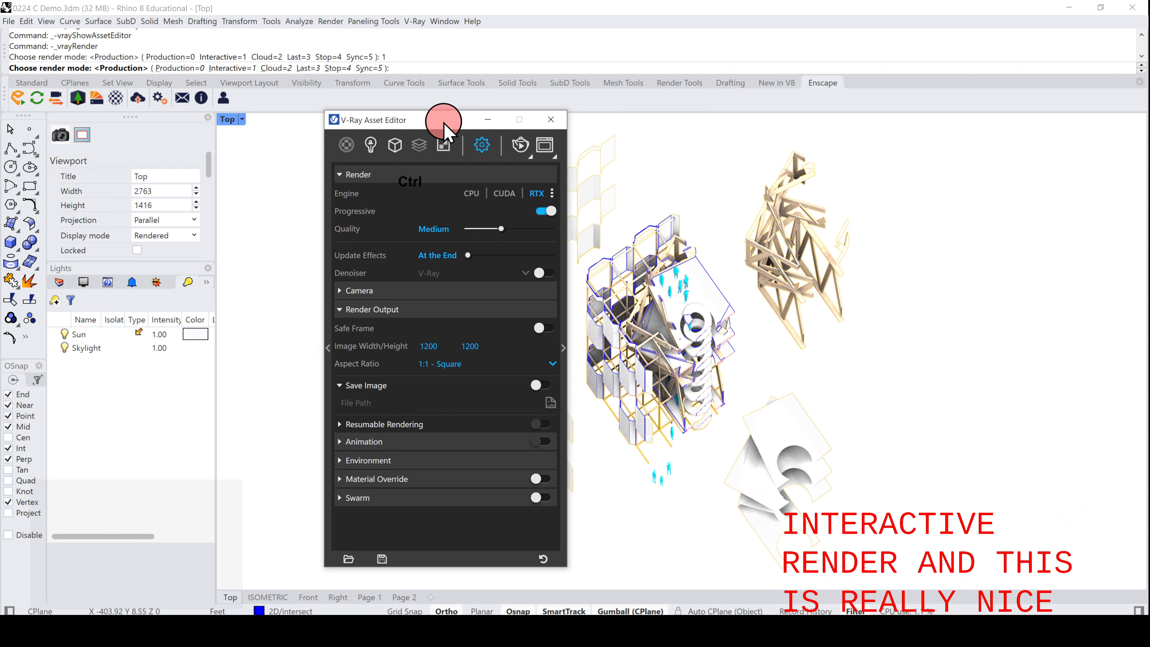
{"action": "left_click", "coordinate": [521, 146]}
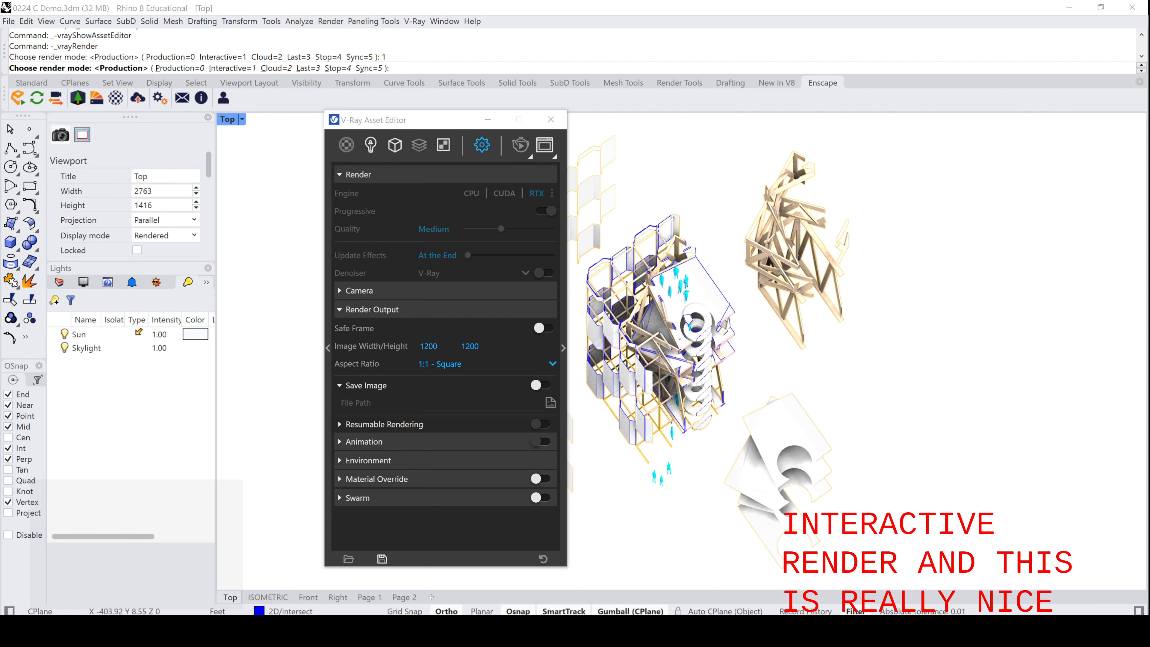
{"action": "left_click_drag", "start_coordinate": [0, 73], "coordinate": [822, 78]}
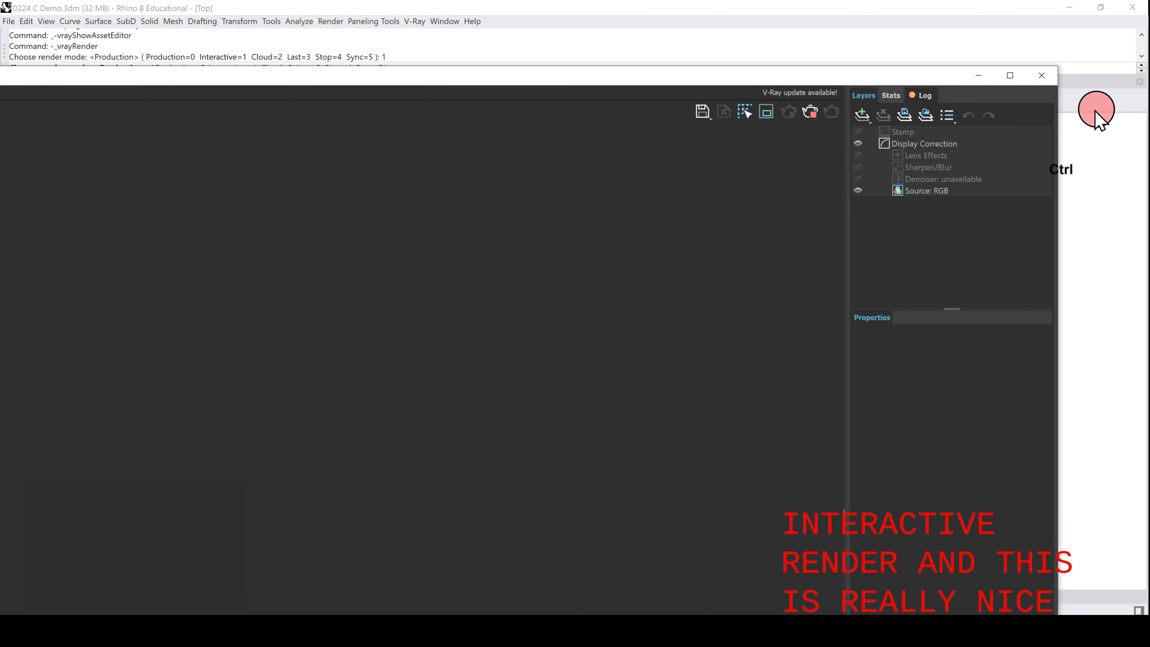
{"action": "left_click_drag", "start_coordinate": [1058, 108], "coordinate": [465, 140]}
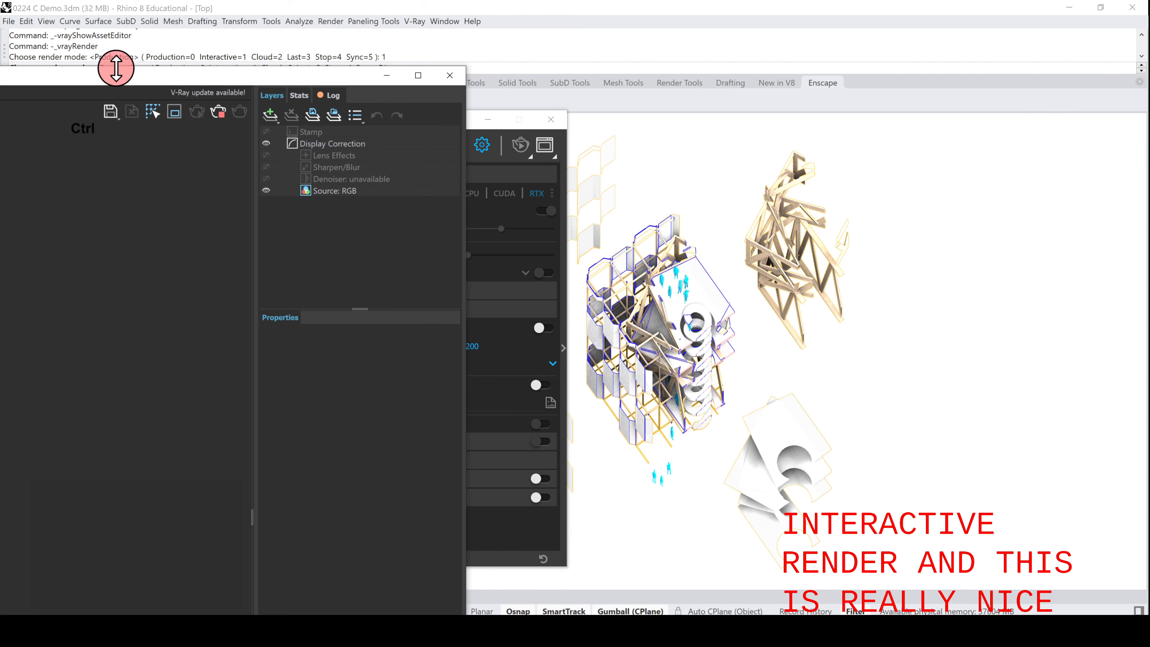
{"action": "left_click_drag", "start_coordinate": [116, 68], "coordinate": [621, 10]}
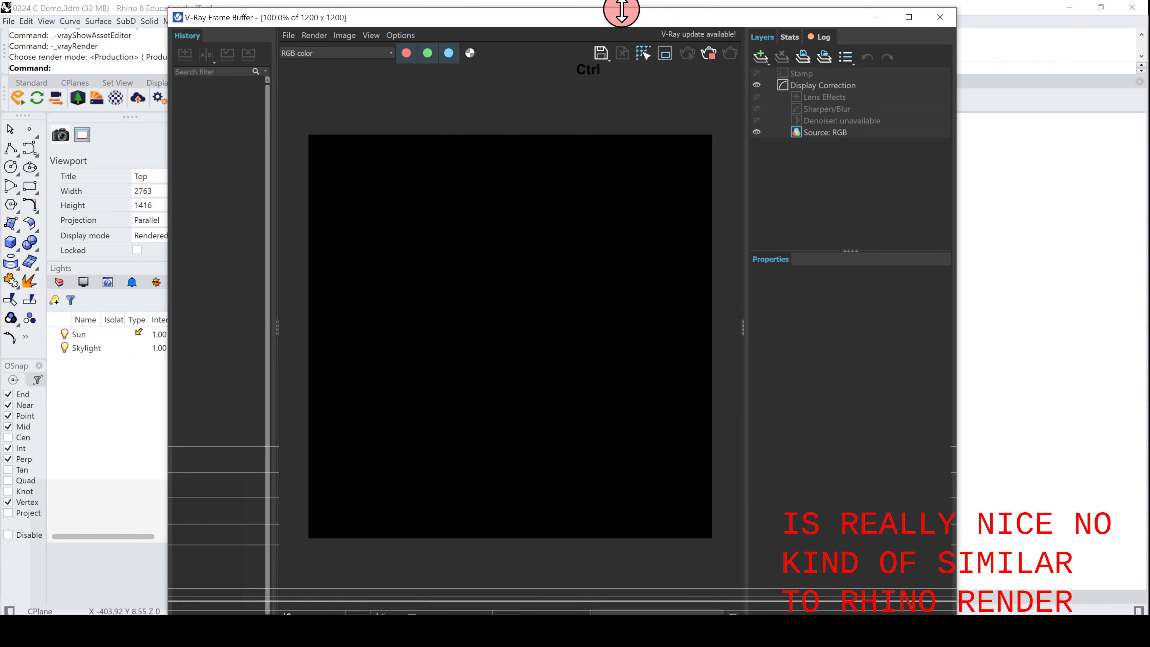
{"action": "left_click_drag", "start_coordinate": [621, 10], "coordinate": [614, 59]}
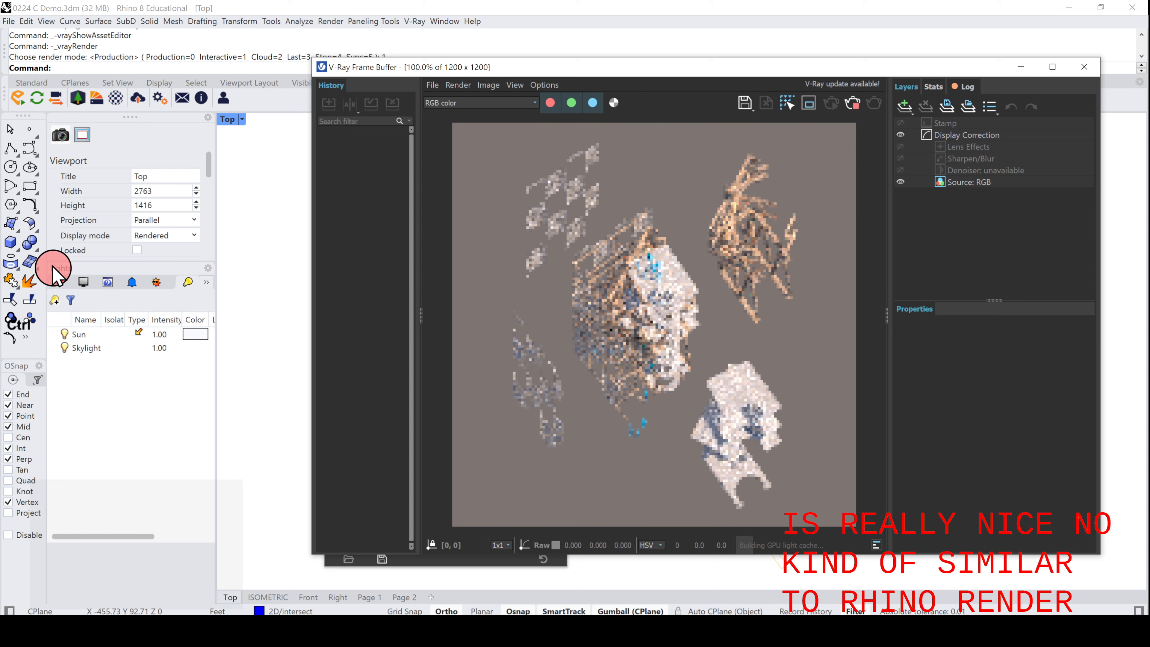
- Show the sun settings and try to change the sun's direction on the azimuth dial
{"action": "left_click", "coordinate": [52, 267]}
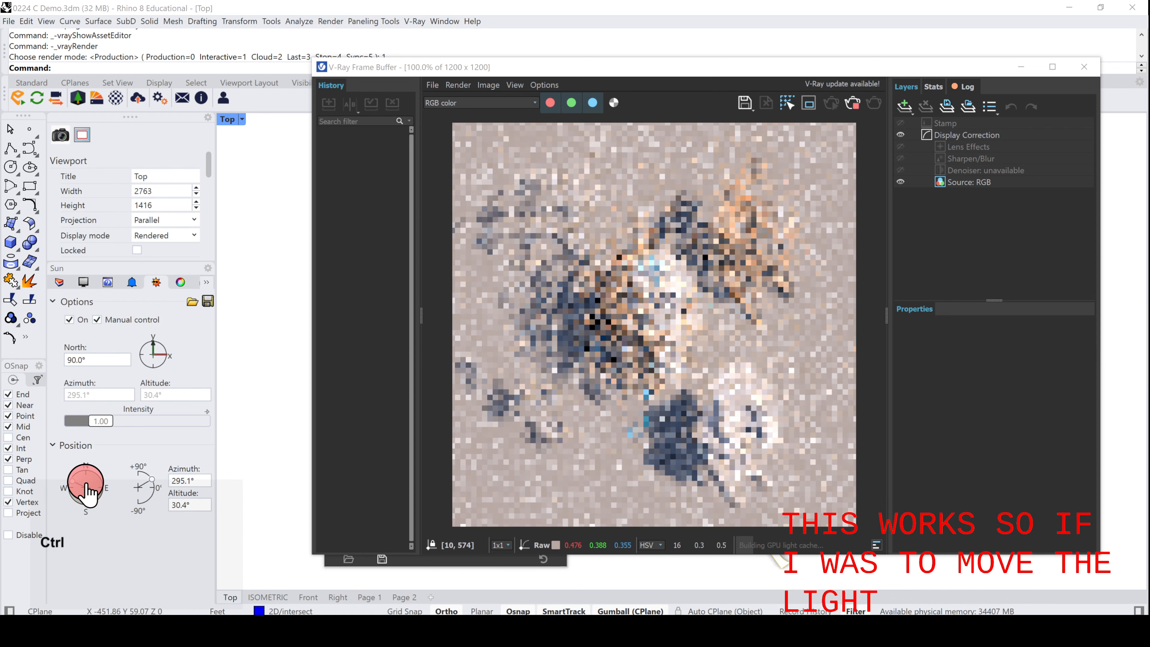
{"action": "left_click", "coordinate": [97, 496], "text": "ctrl"}
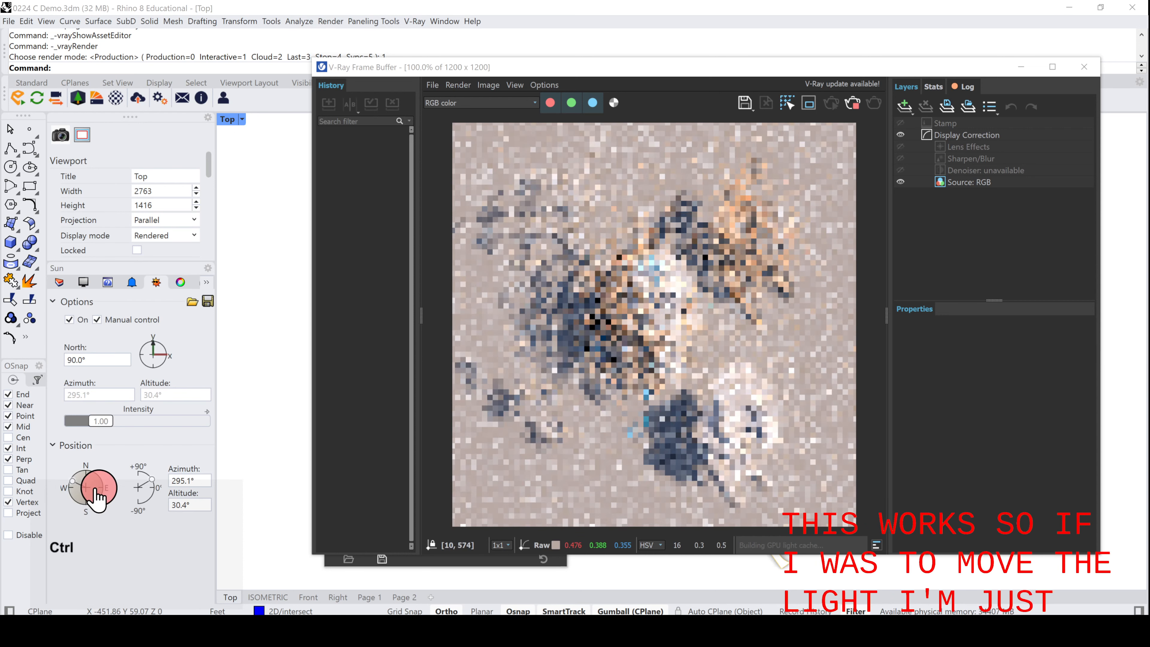
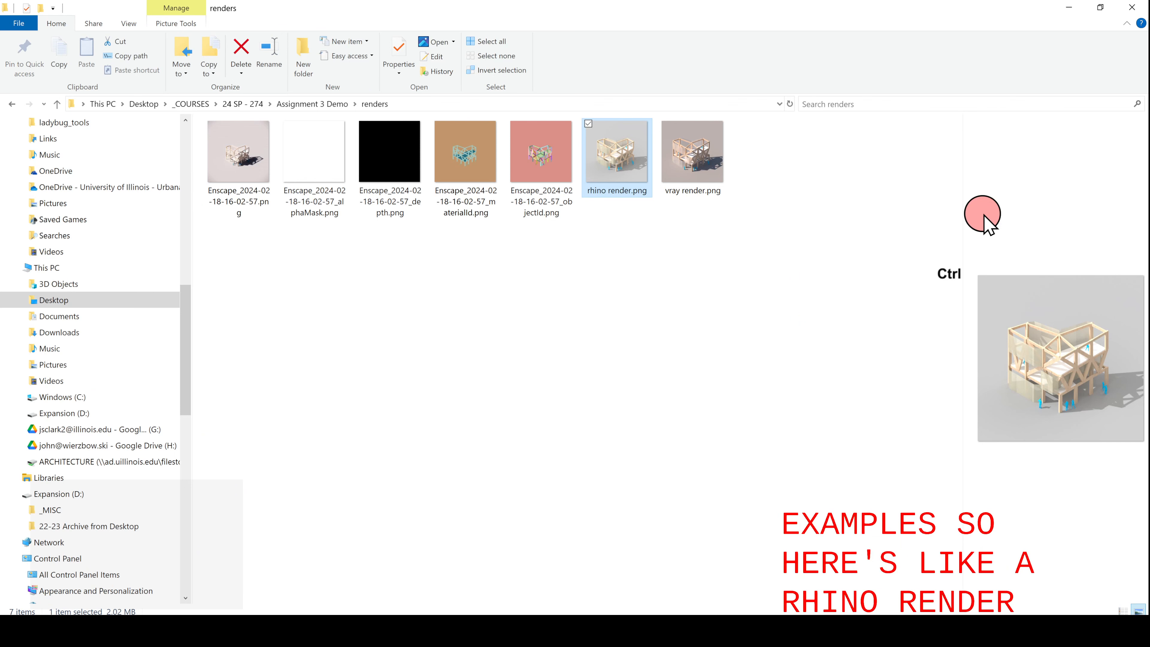
{"action": "left_click", "coordinate": [136, 25]}
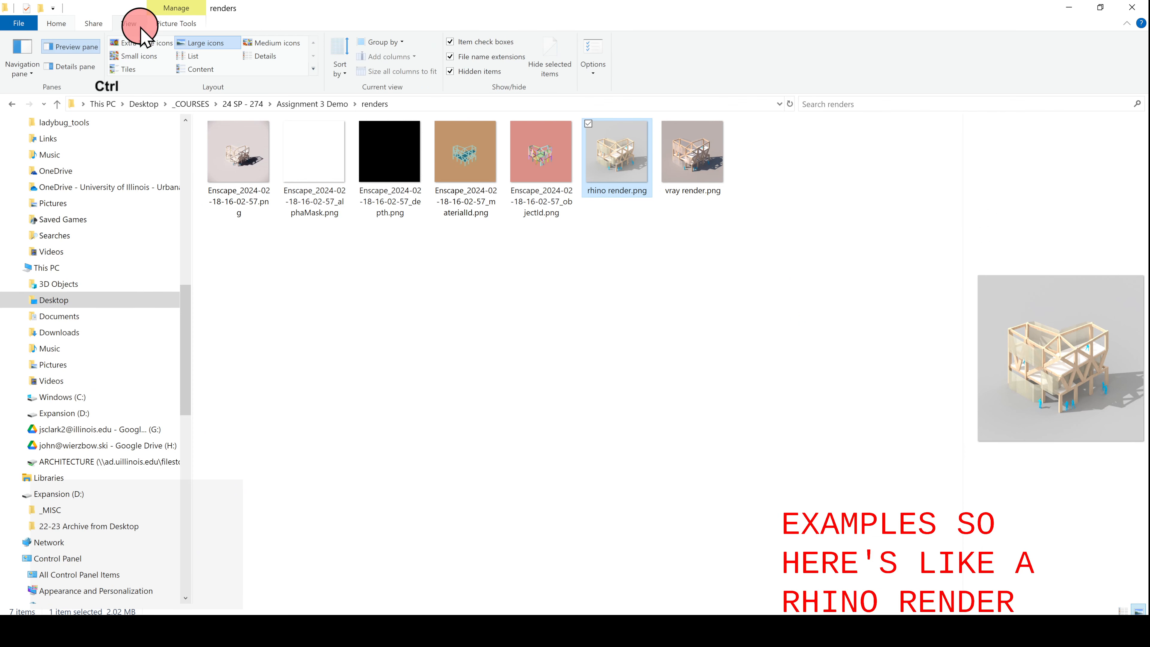
{"action": "left_click", "coordinate": [279, 56]}
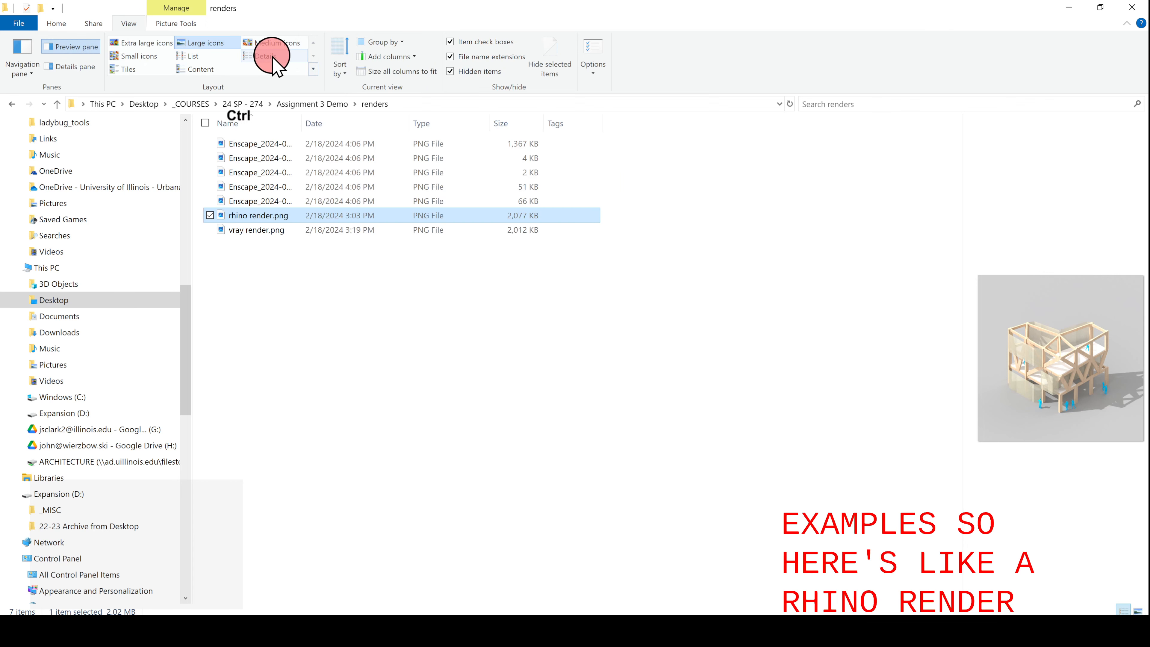
{"action": "scroll", "coordinate": [956, 259], "scroll_direction": "up", "scroll_amount": 4, "text": "ctrl"}
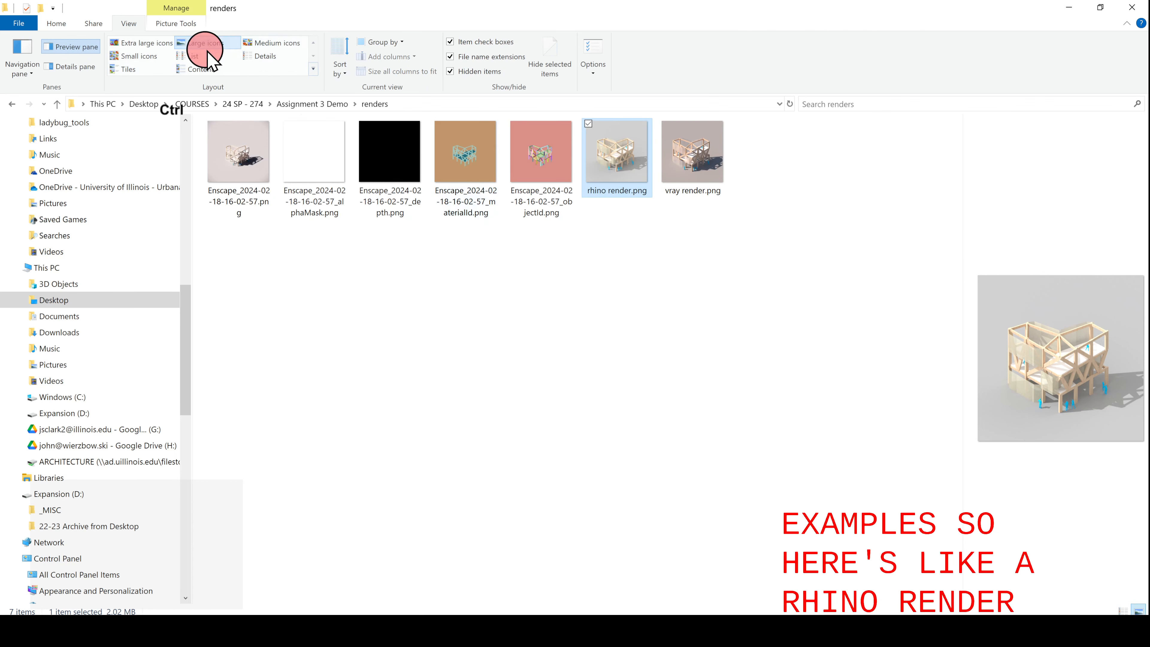
{"action": "left_click", "coordinate": [190, 55]}
{"action": "scroll", "coordinate": [711, 257], "scroll_direction": "down", "scroll_amount": 1, "text": "ctrl"}
{"action": "scroll", "coordinate": [935, 267], "scroll_direction": "up", "scroll_amount": 4, "text": "ctrl"}
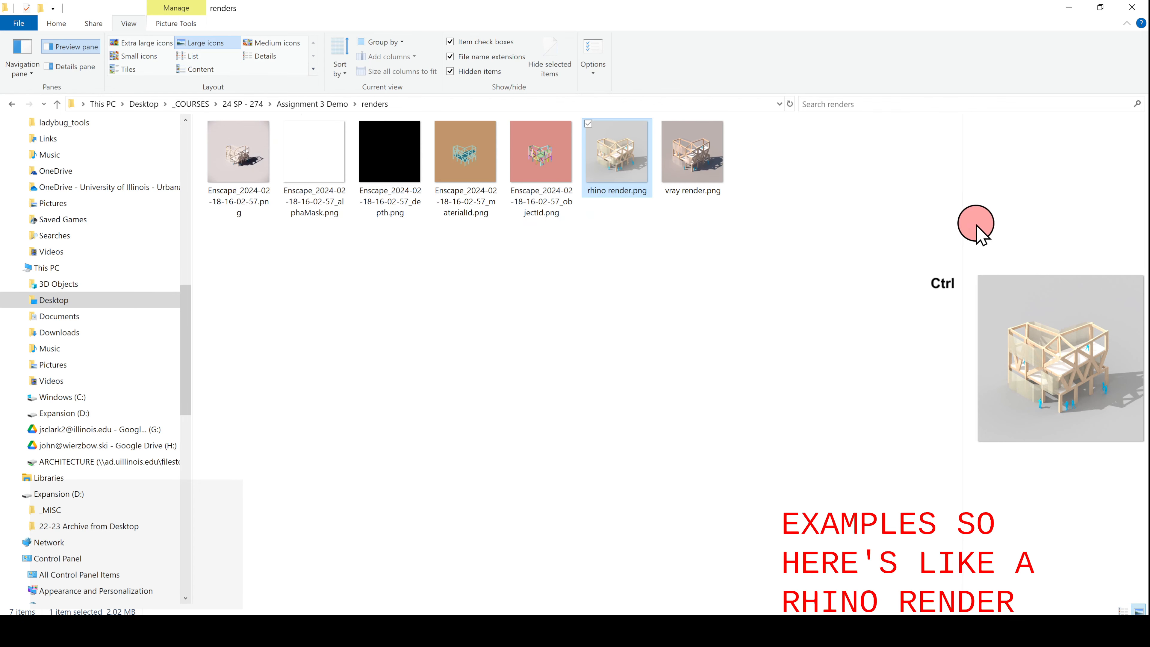
- Compare the example images rhino render.png, vray render.png and the Enscape render, examining their transparency, colour and shadows
{"action": "double_click", "coordinate": [628, 163]}
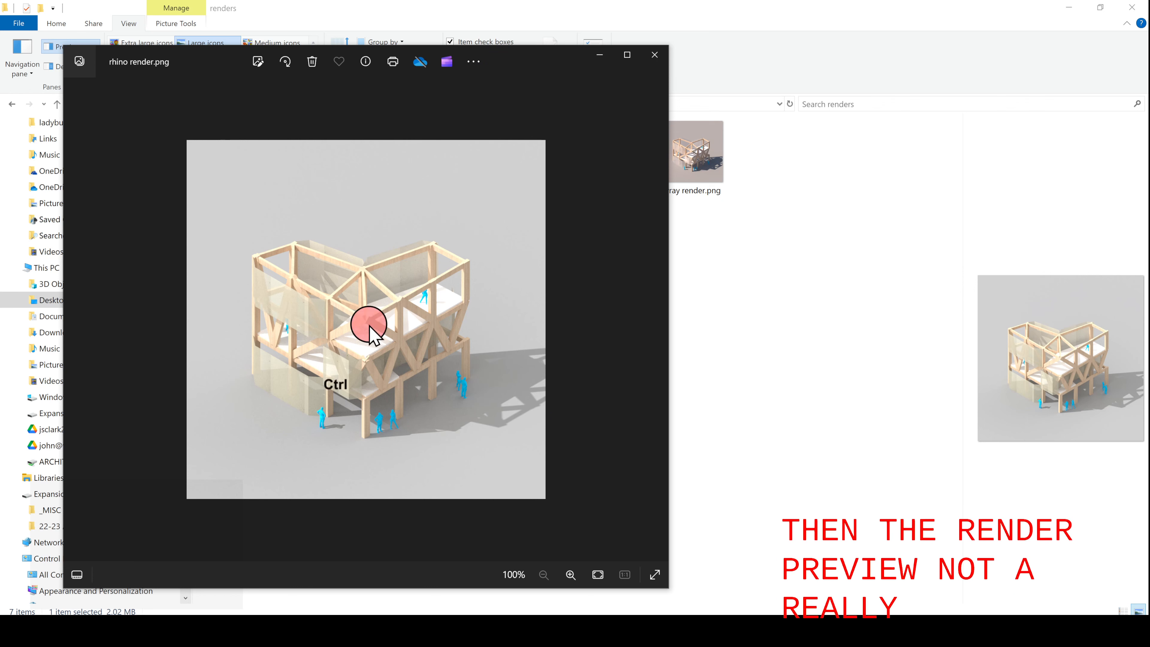
{"action": "left_click", "coordinate": [651, 55]}
{"action": "left_click", "coordinate": [673, 136]}
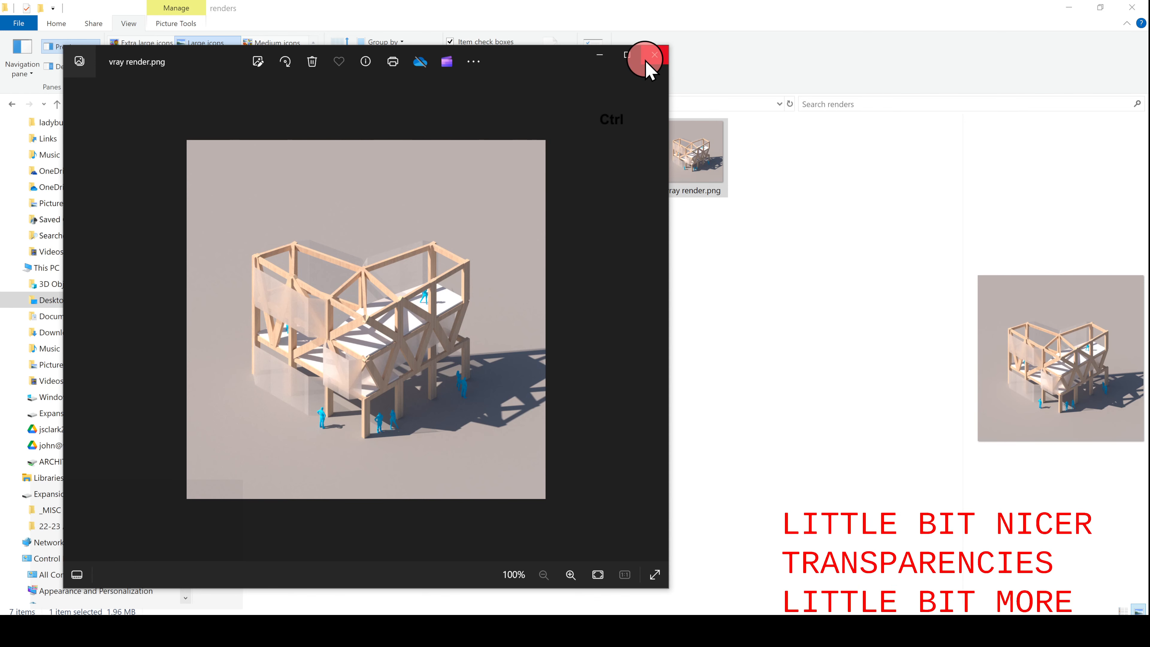
{"action": "left_click", "coordinate": [652, 57]}
{"action": "left_click", "coordinate": [237, 152]}
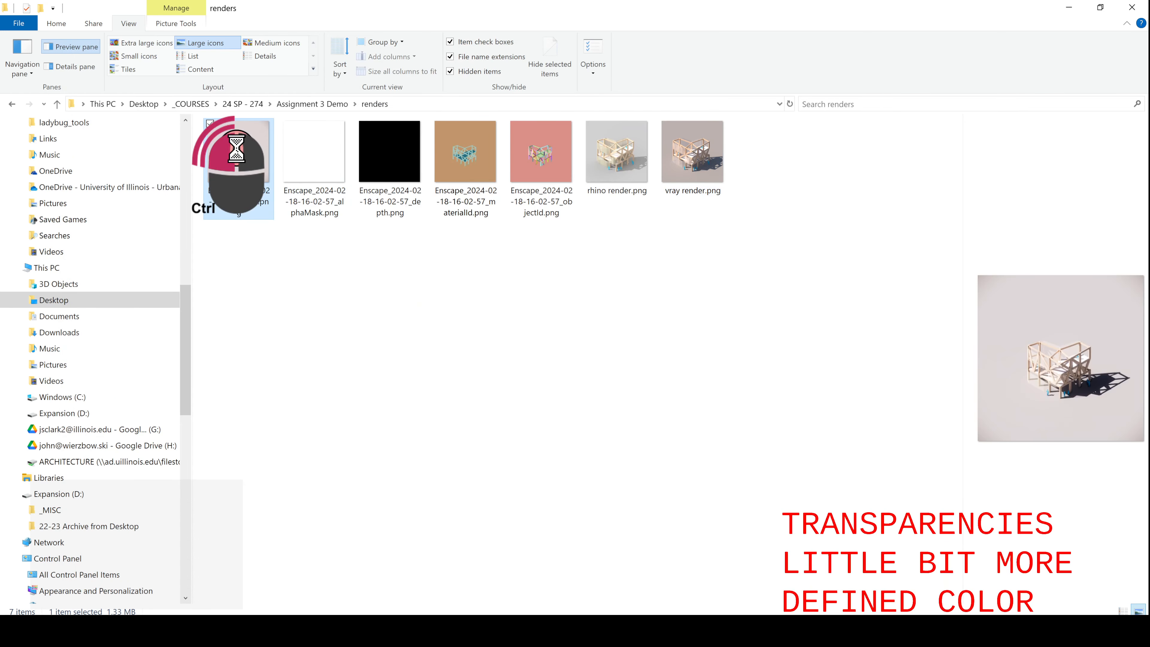
{"action": "double_click", "coordinate": [237, 151]}
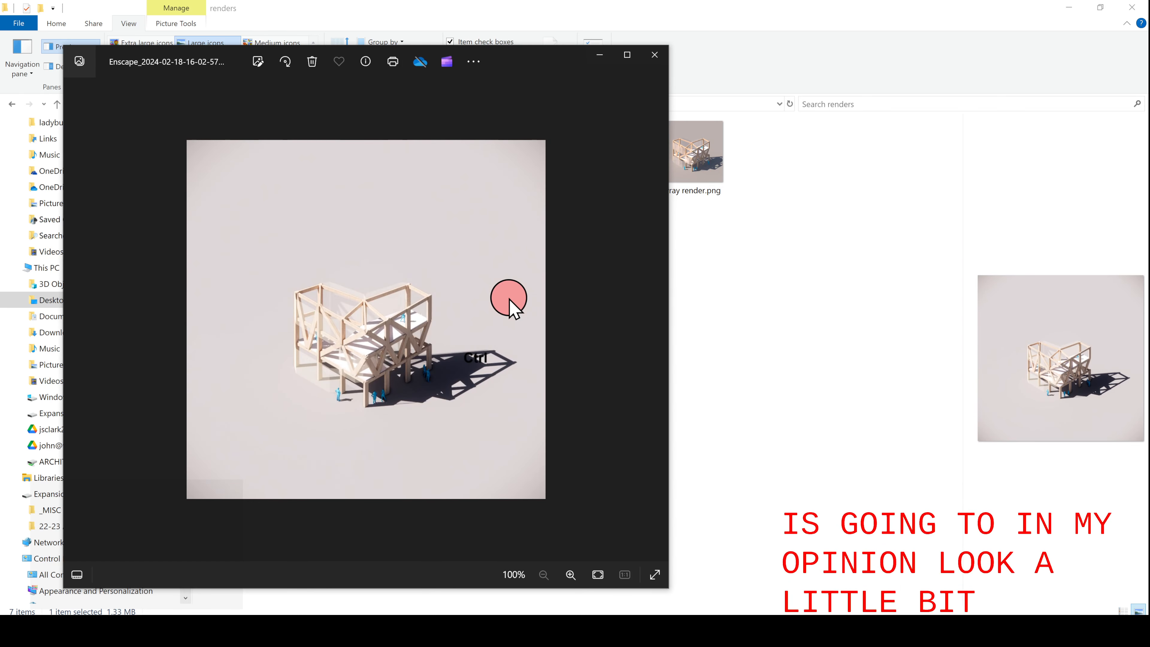
{"action": "scroll", "coordinate": [326, 337], "scroll_direction": "up", "scroll_amount": 5, "text": "ctrl"}
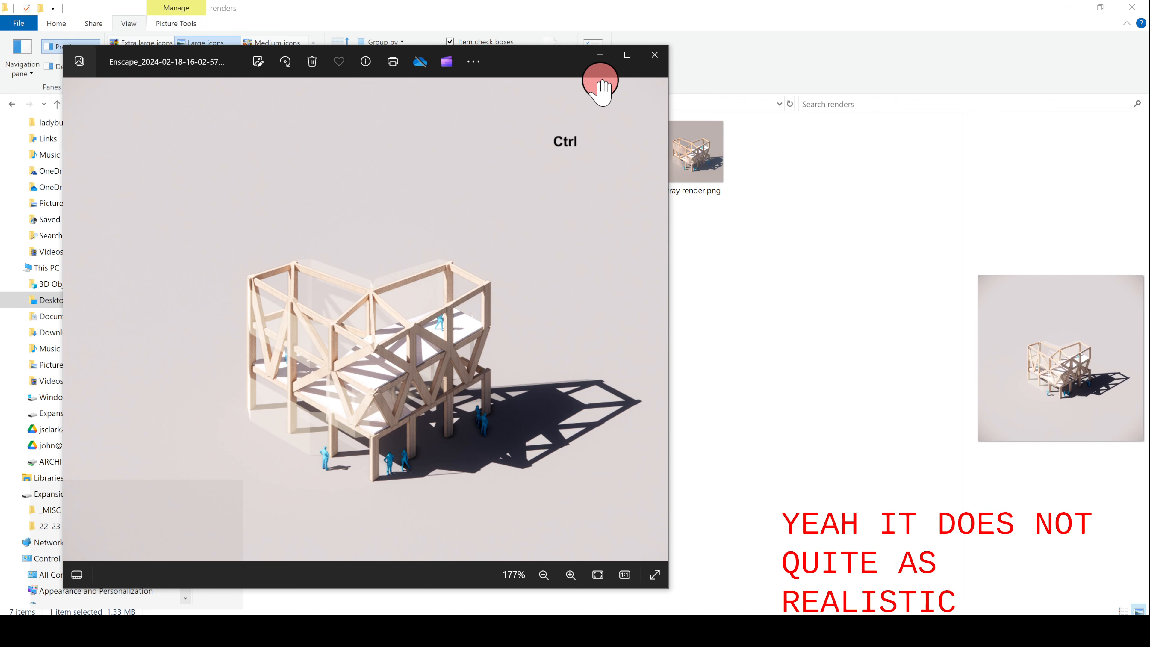
{"action": "left_click", "coordinate": [654, 57]}
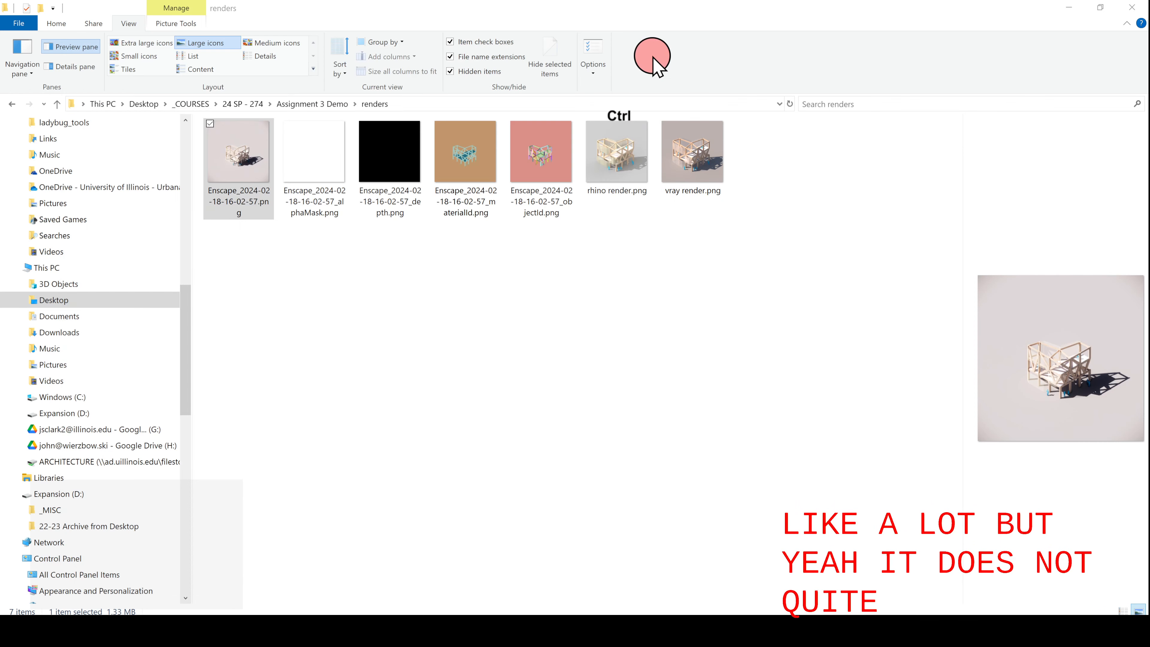
- Return to the Rhino model, set the Top viewport's display mode to Shaded, and show the layer list
{"action": "left_click", "coordinate": [1071, 11]}
{"action": "left_click", "coordinate": [1132, 9]}
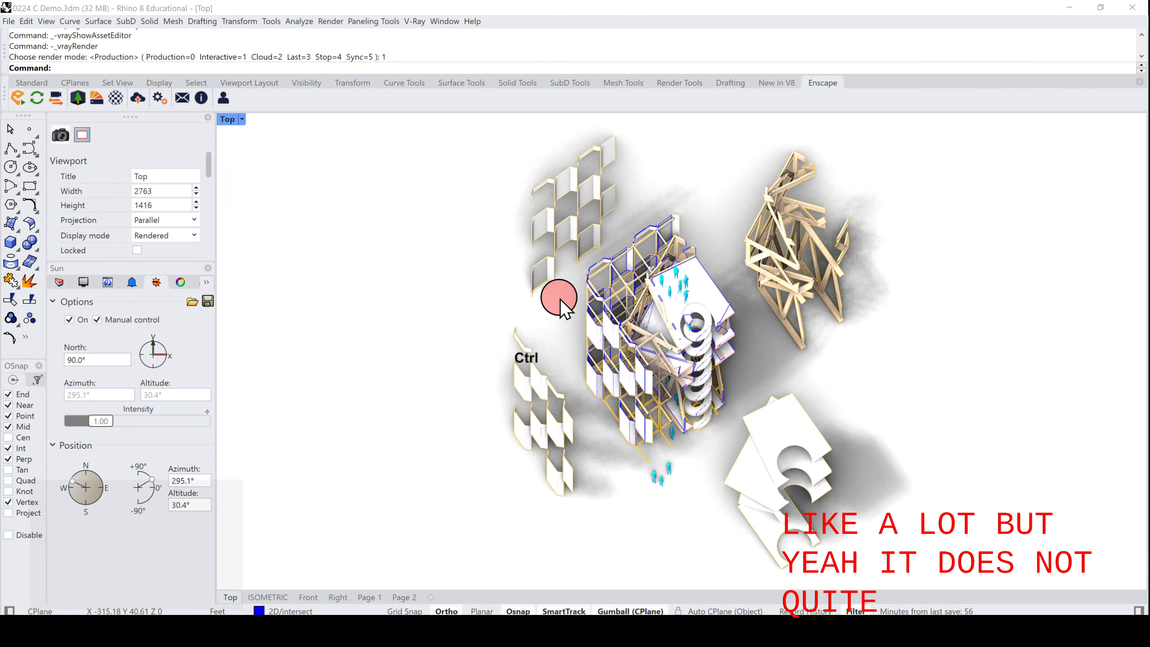
{"action": "left_click", "coordinate": [224, 121]}
{"action": "left_click", "coordinate": [255, 174]}
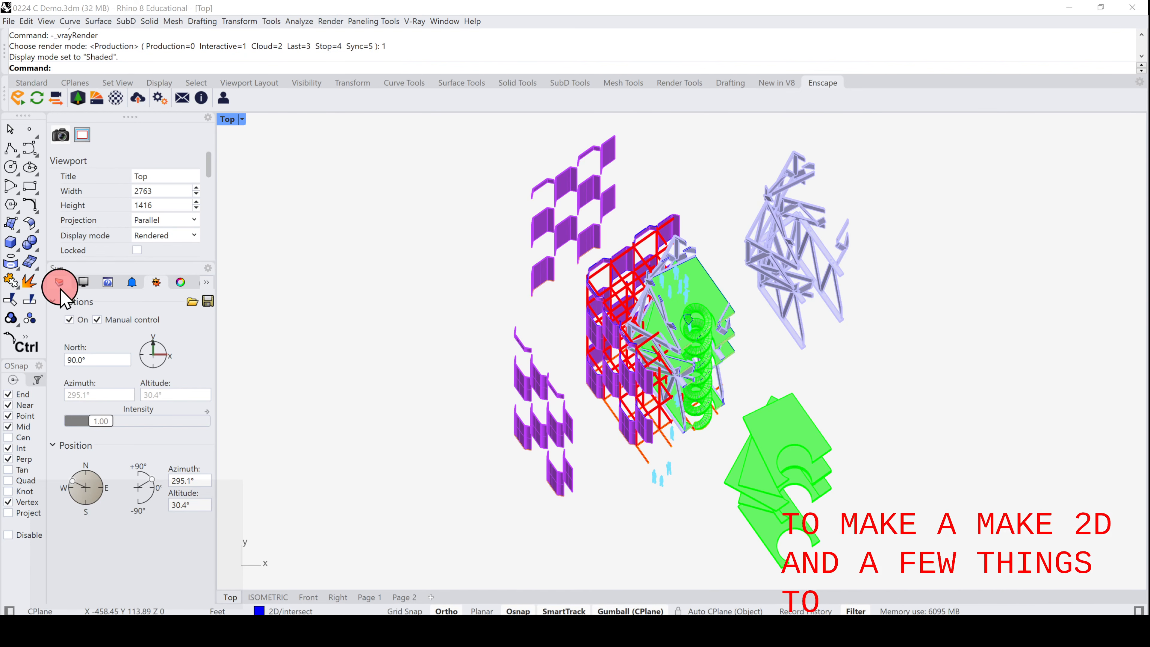
{"action": "left_click", "coordinate": [59, 282]}
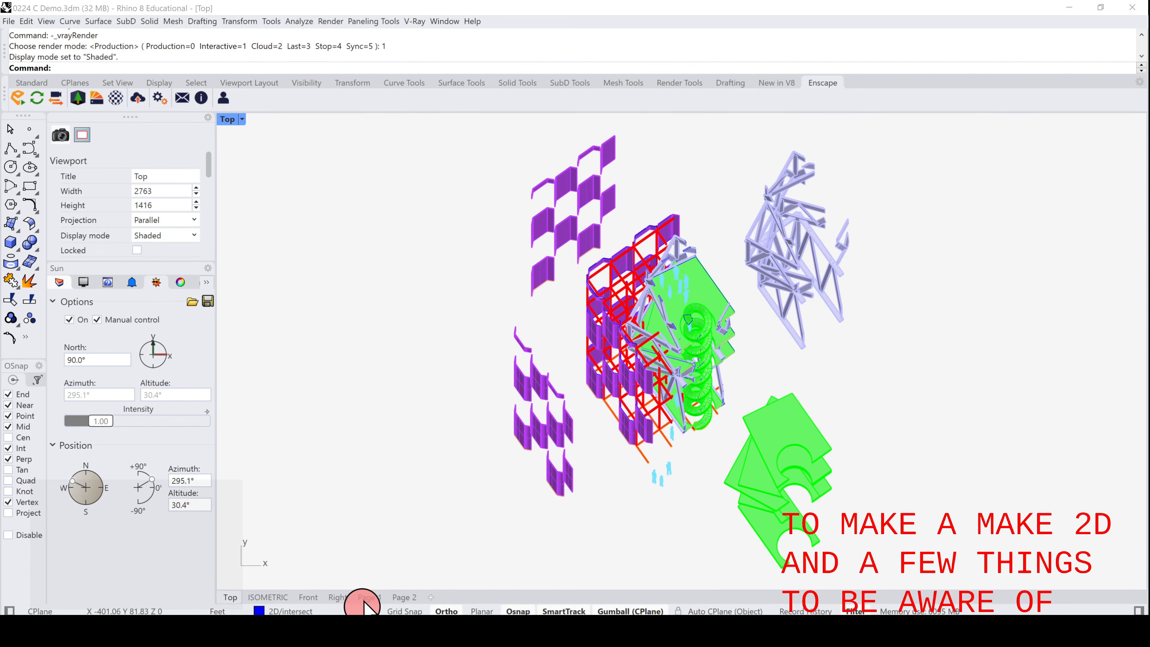
- Switch to Acrobat, review the Make2D steps in How to Make a Good Digital Drawing.pdf, and return to Rhino
{"action": "mouse_move", "coordinate": [378, 616]}
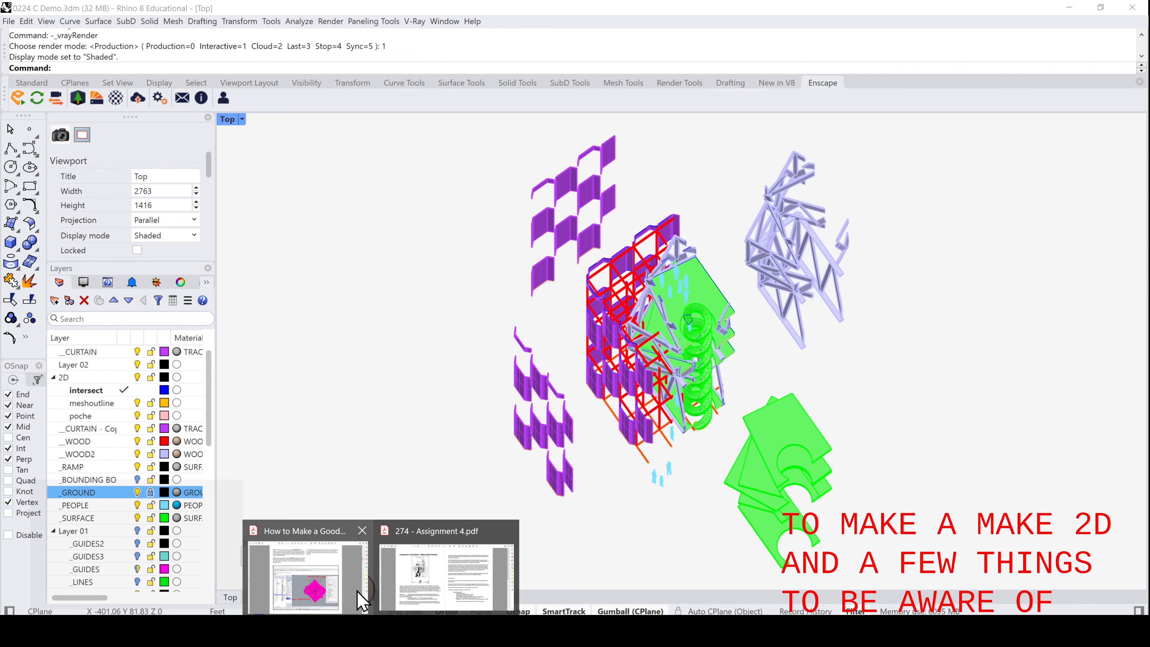
{"action": "left_click", "coordinate": [404, 591]}
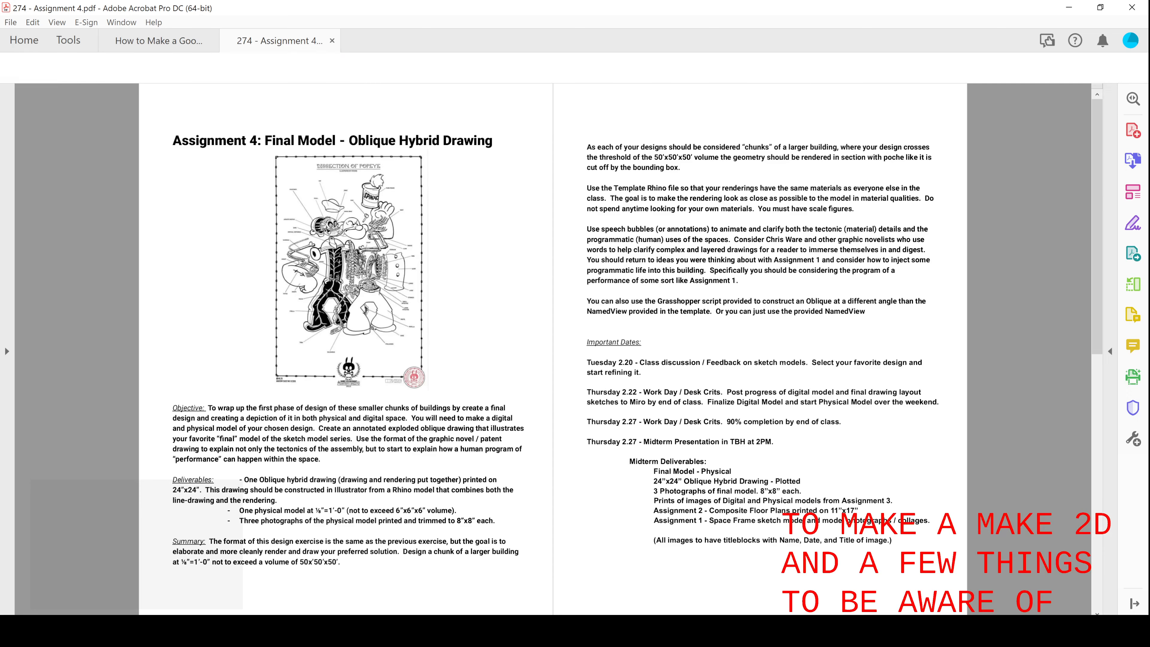
{"action": "key", "text": "ctrl+Tab"}
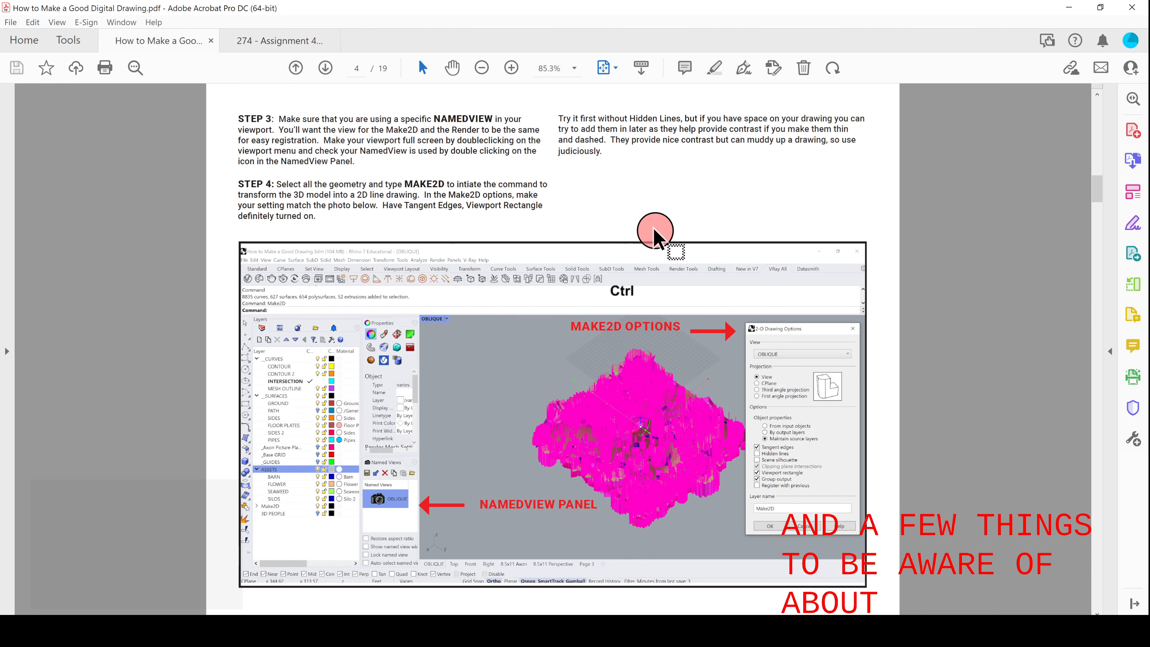
{"action": "scroll", "coordinate": [662, 230], "scroll_direction": "down", "scroll_amount": 3}
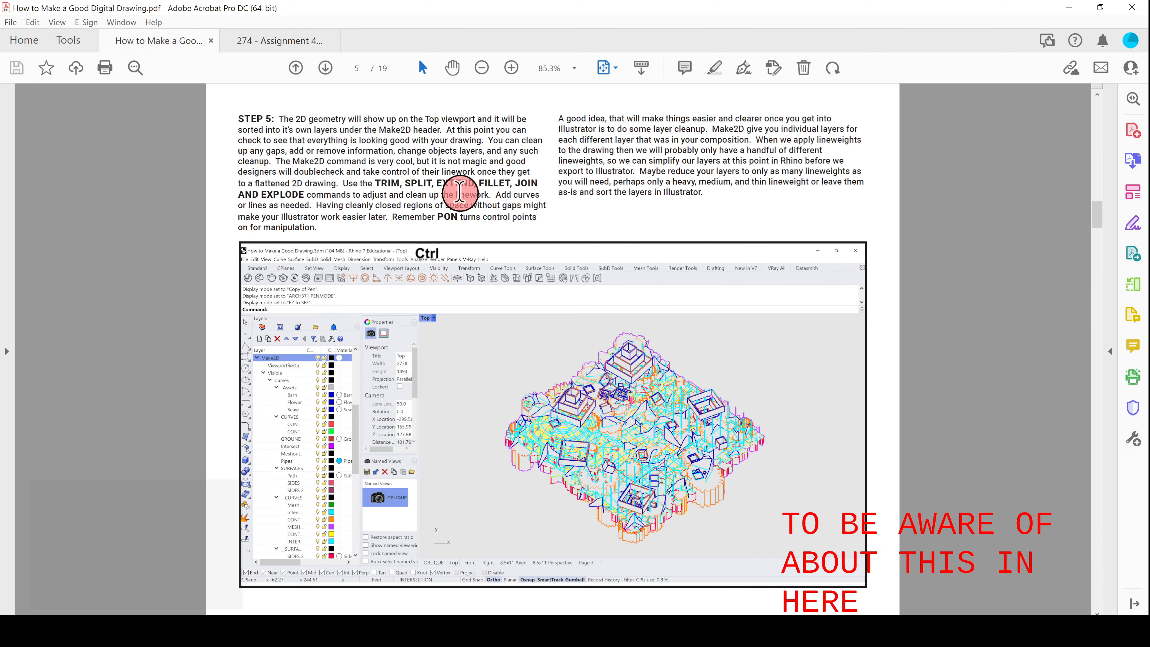
{"action": "left_click", "coordinate": [1078, 15]}
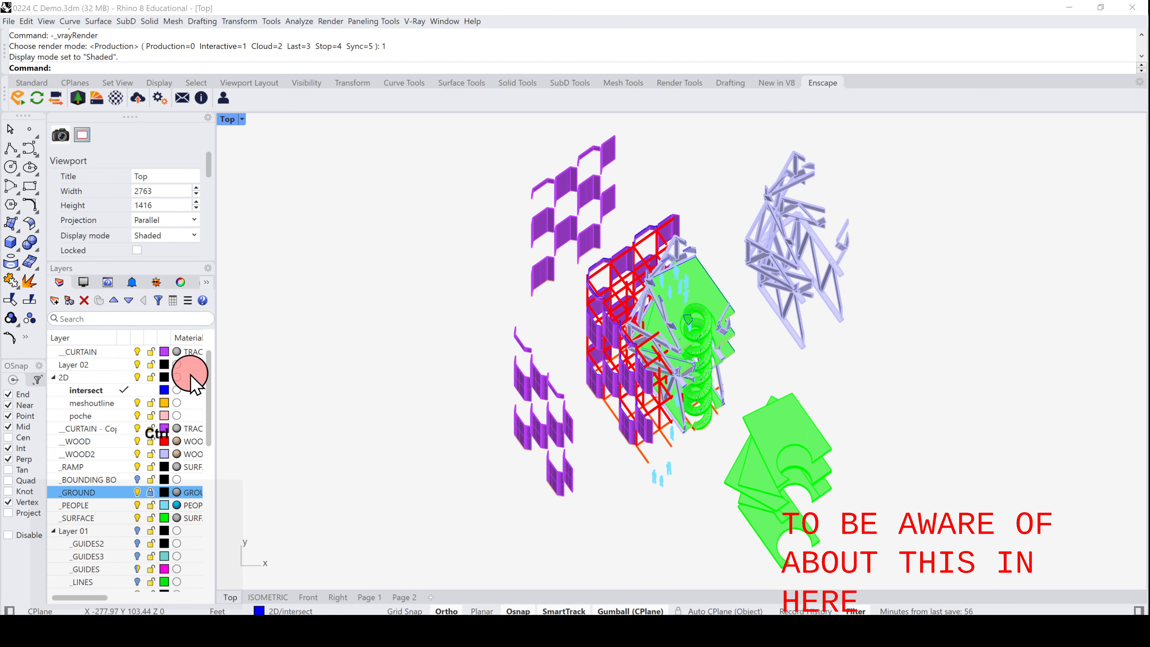
- Make the meshoutline sublayer under 2D the current layer
{"action": "left_click", "coordinate": [127, 405], "text": "ctrl"}
{"action": "double_click", "coordinate": [125, 406]}
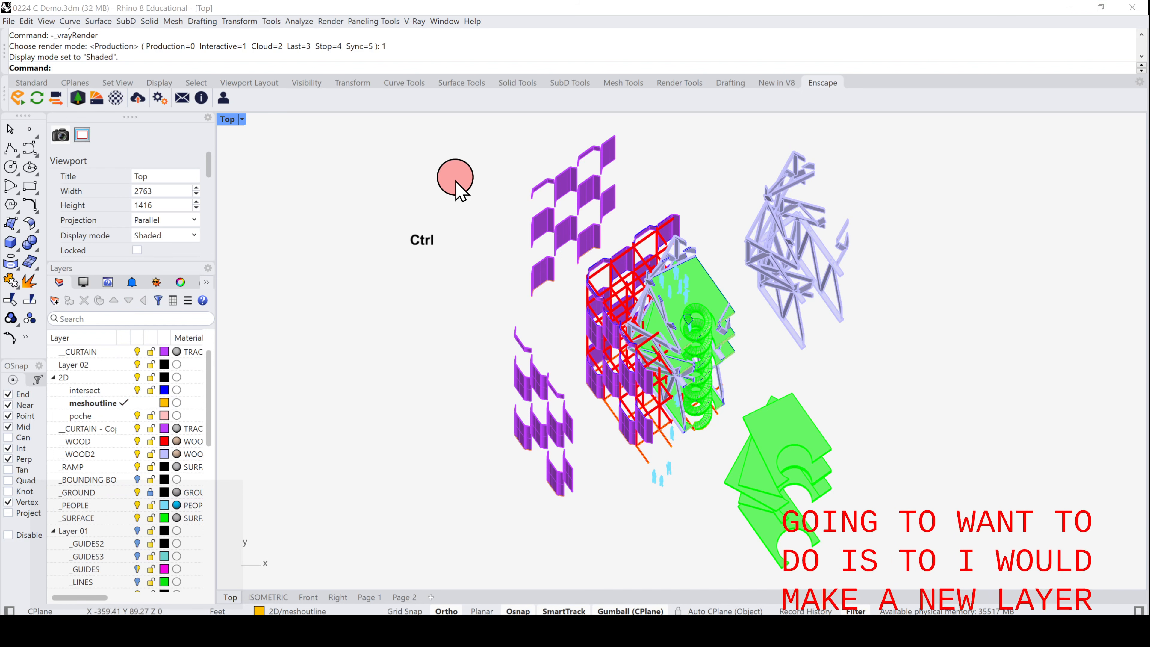
{"action": "left_click_drag", "start_coordinate": [467, 124], "coordinate": [912, 584]}
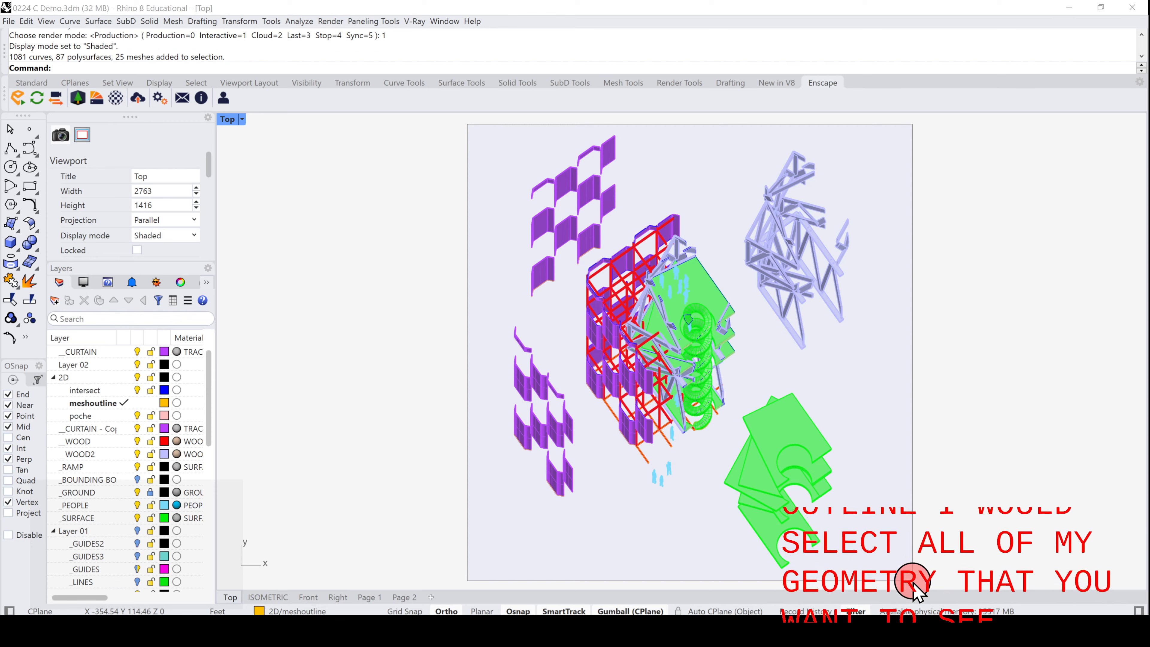
{"action": "type", "text": "M"}
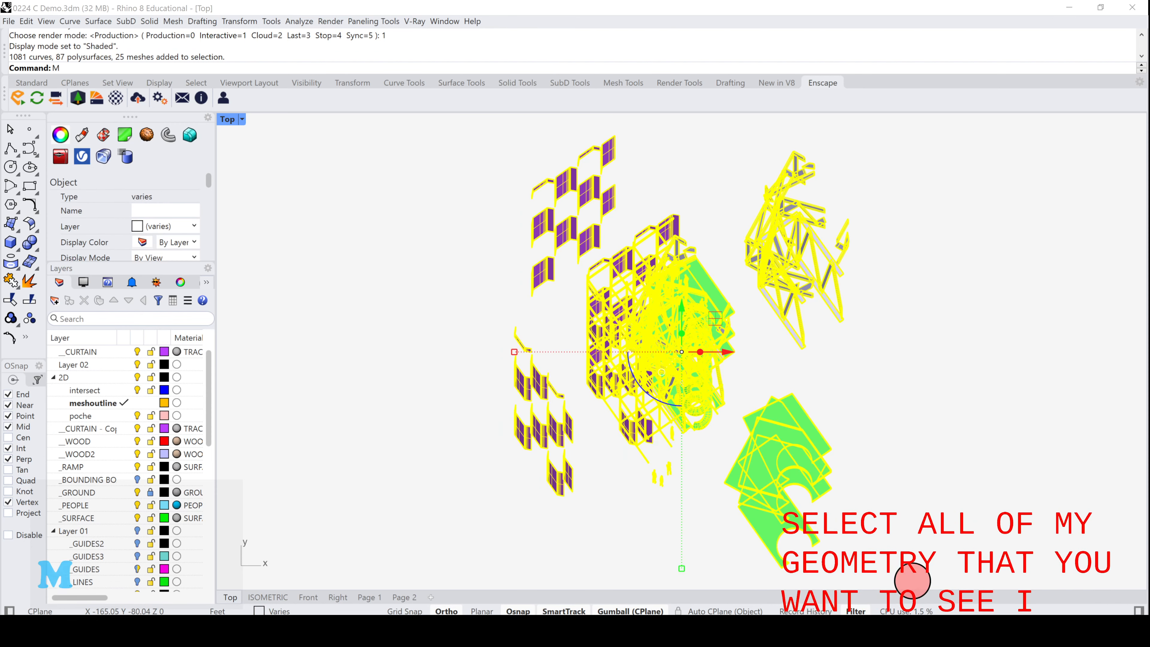
{"action": "type", "text": "eshout"}
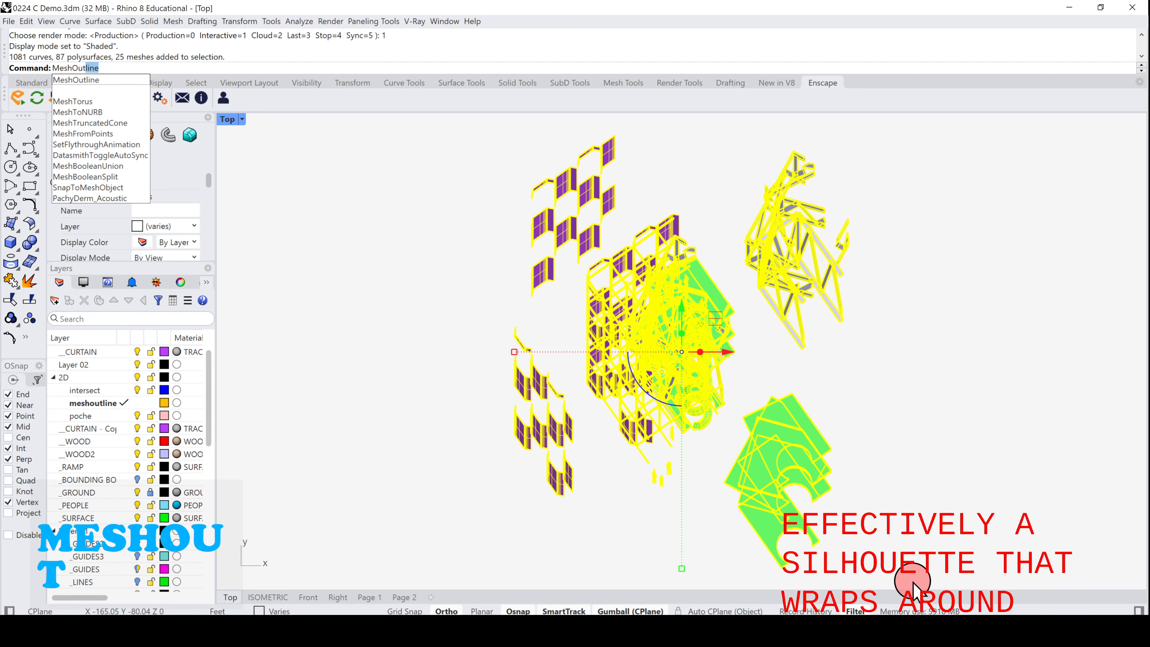
{"action": "key", "text": "Escape"}
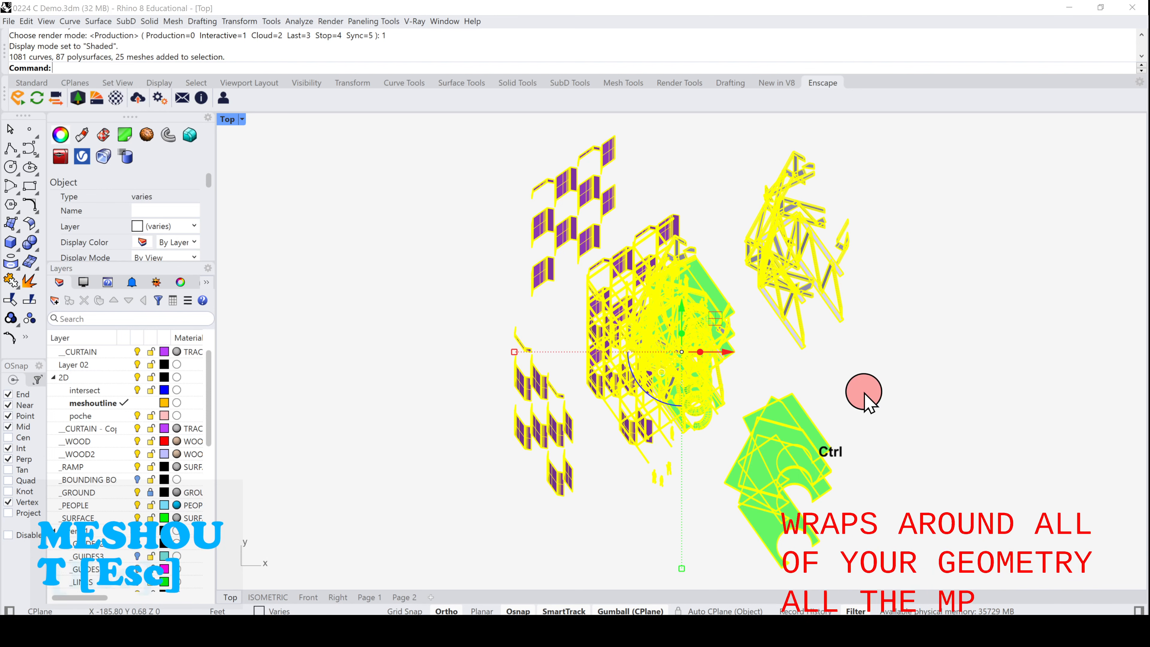
{"action": "key", "text": "Escape"}
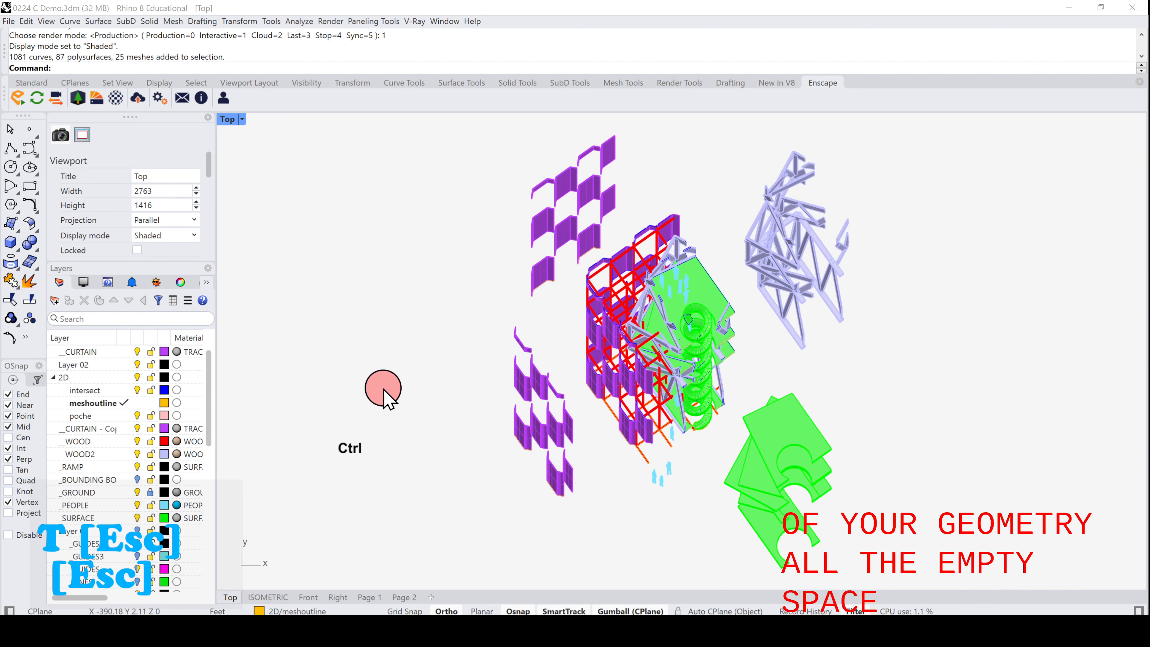
{"action": "type", "text": "MakeD"}
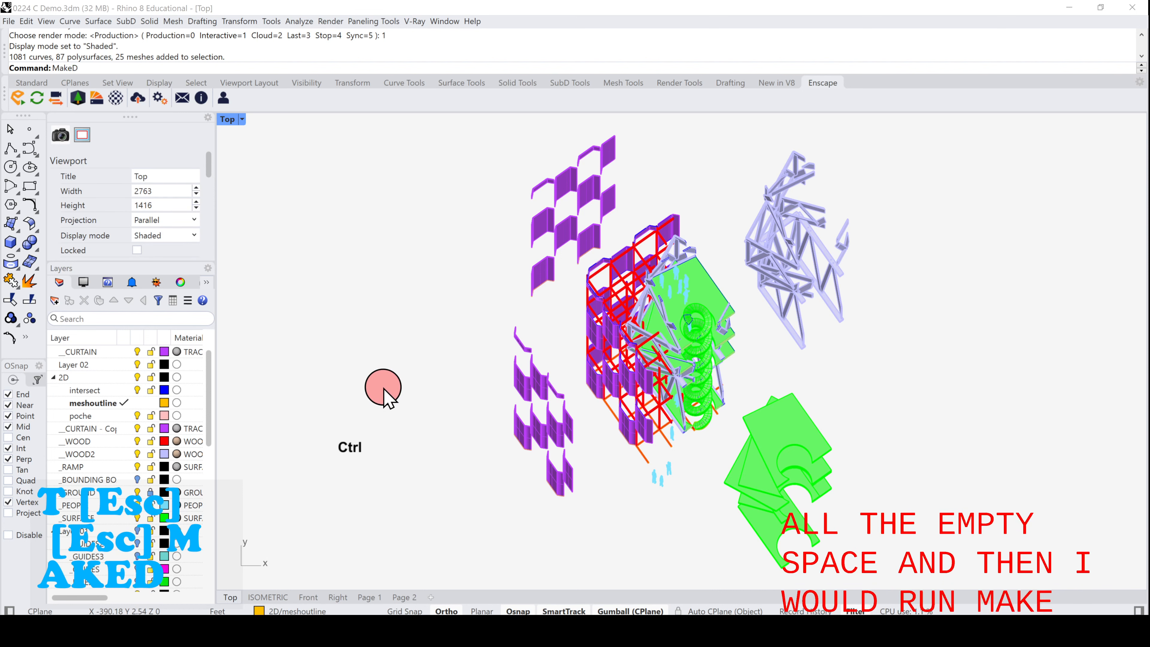
{"action": "key", "text": "BackSpace"}
{"action": "type", "text": "2W"}
{"action": "key", "text": "BackSpace"}
{"action": "type", "text": "D"}
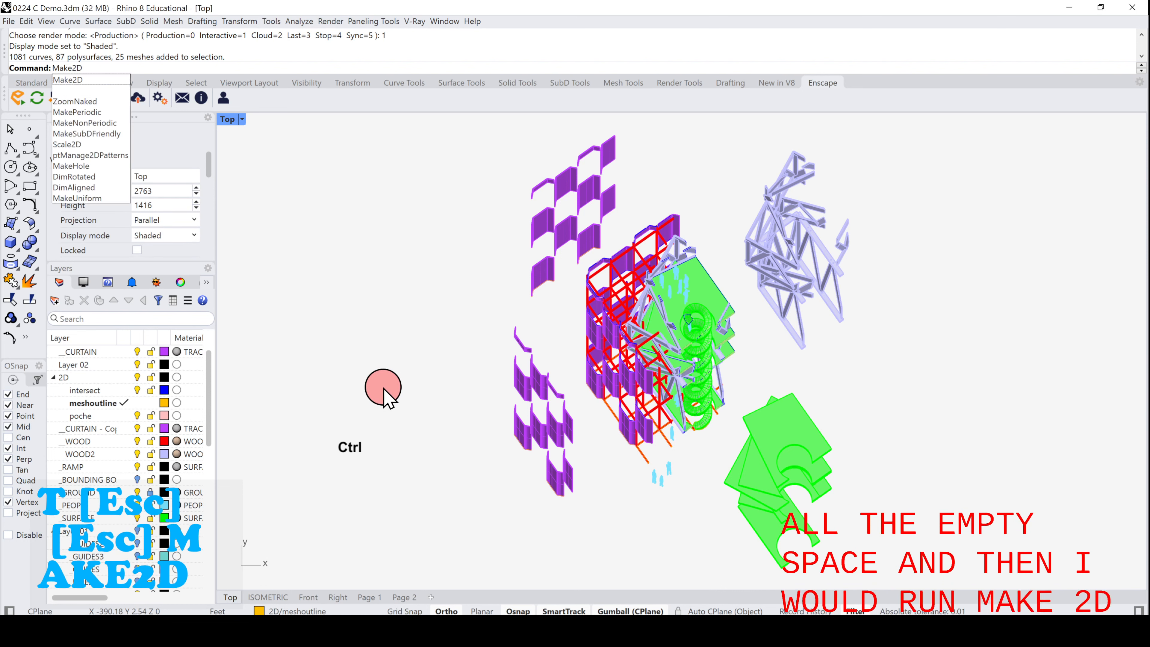
{"action": "key", "text": "Escape"}
{"action": "key", "text": "Escape"}
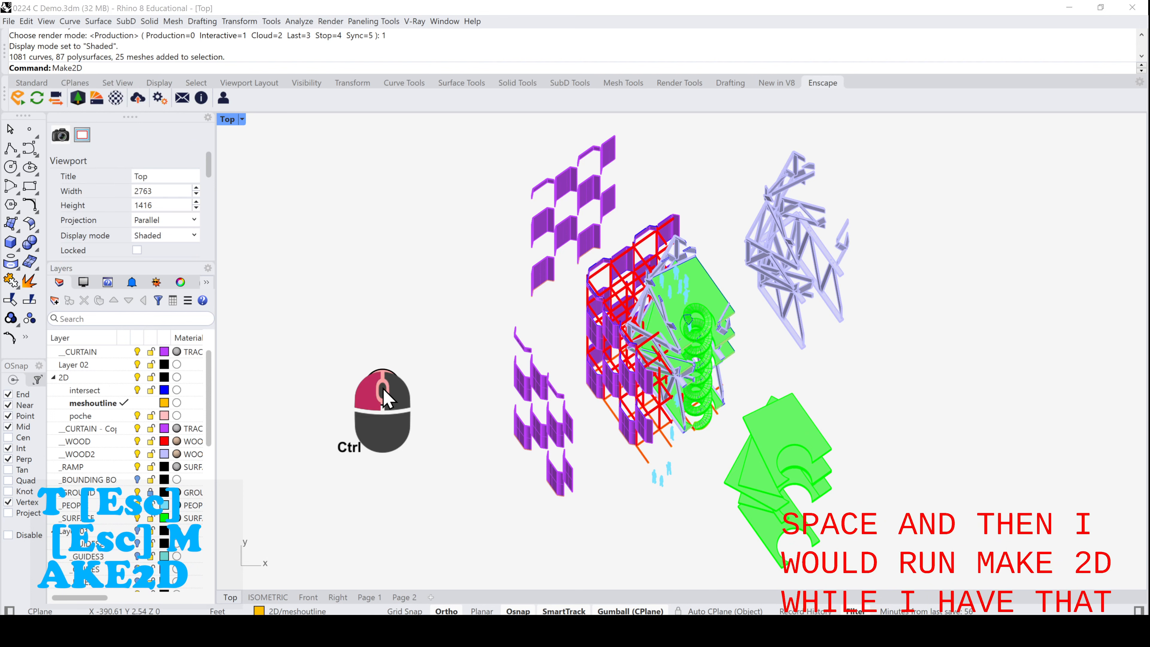
- Select all objects on the meshoutline layer and examine how the outlines sit relative to the model in the ISOMETRIC view
{"action": "left_click", "coordinate": [89, 404]}
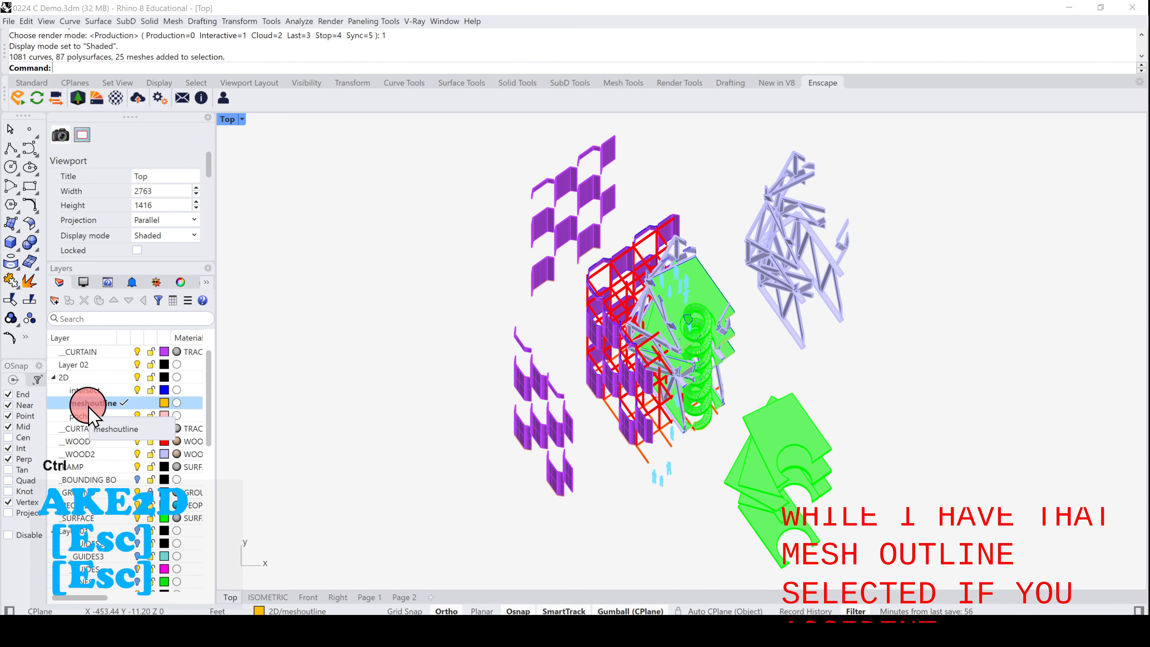
{"action": "right_click", "coordinate": [89, 408]}
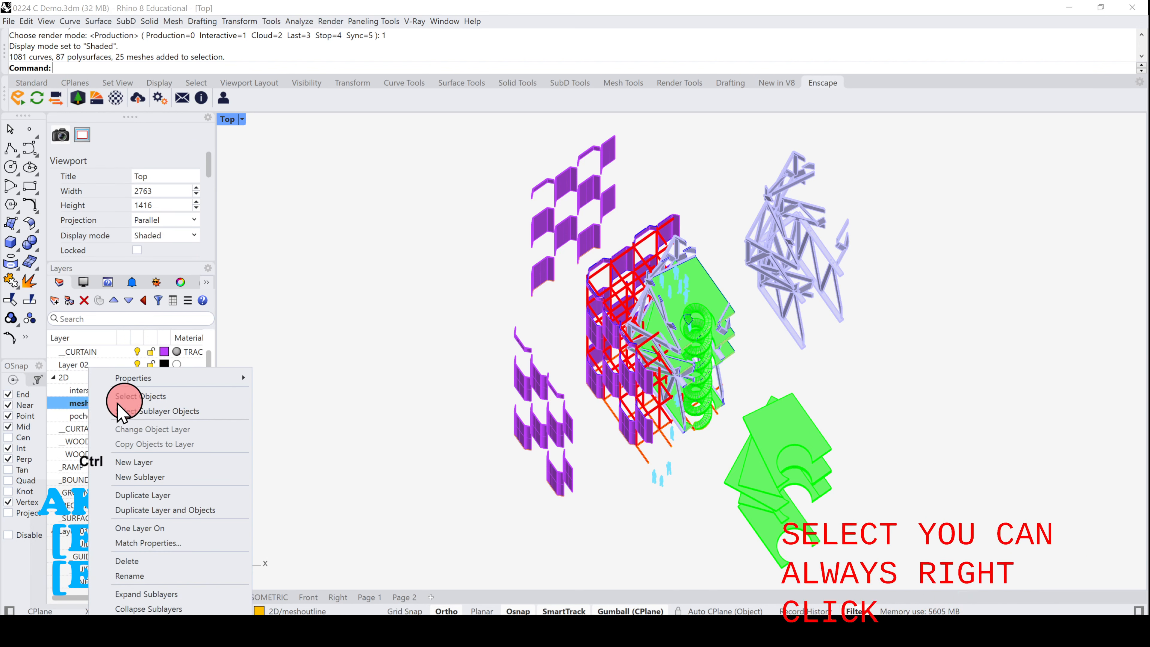
{"action": "left_click", "coordinate": [138, 398]}
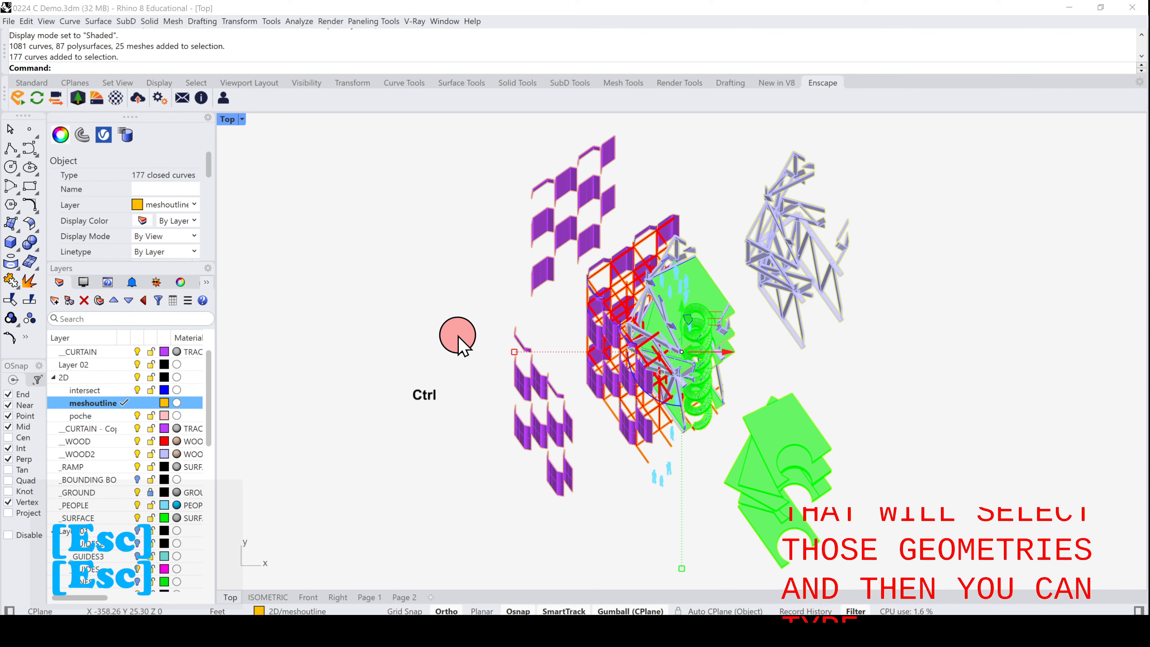
{"action": "double_click", "coordinate": [226, 121]}
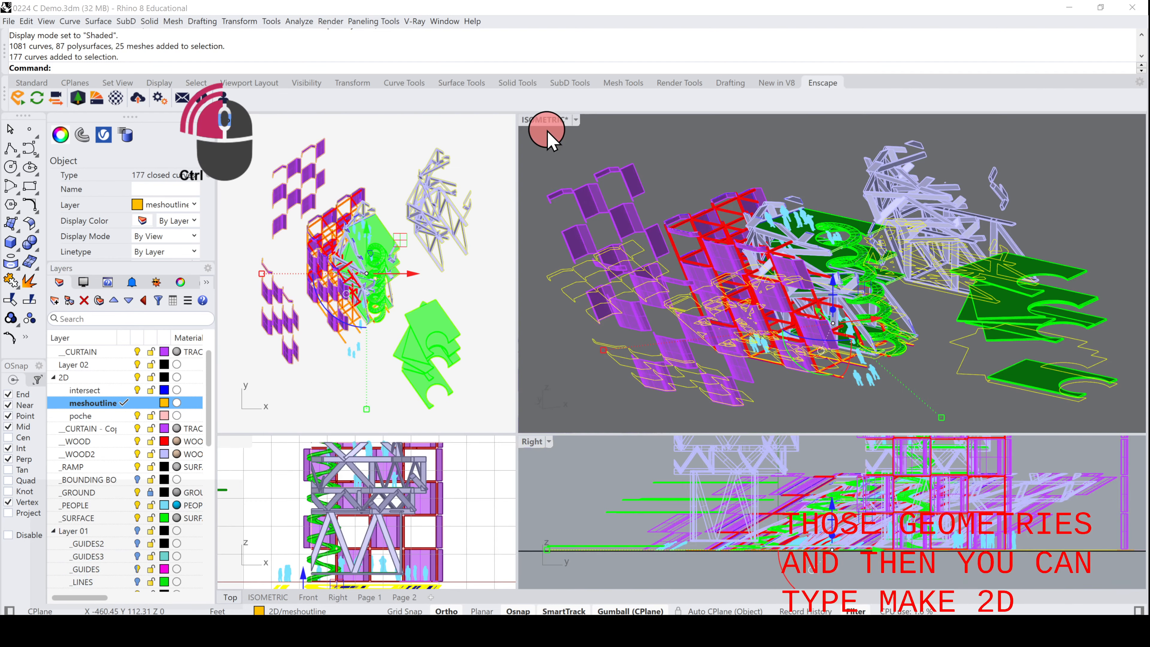
{"action": "double_click", "coordinate": [550, 129]}
{"action": "scroll", "coordinate": [551, 312], "scroll_direction": "down", "scroll_amount": 5}
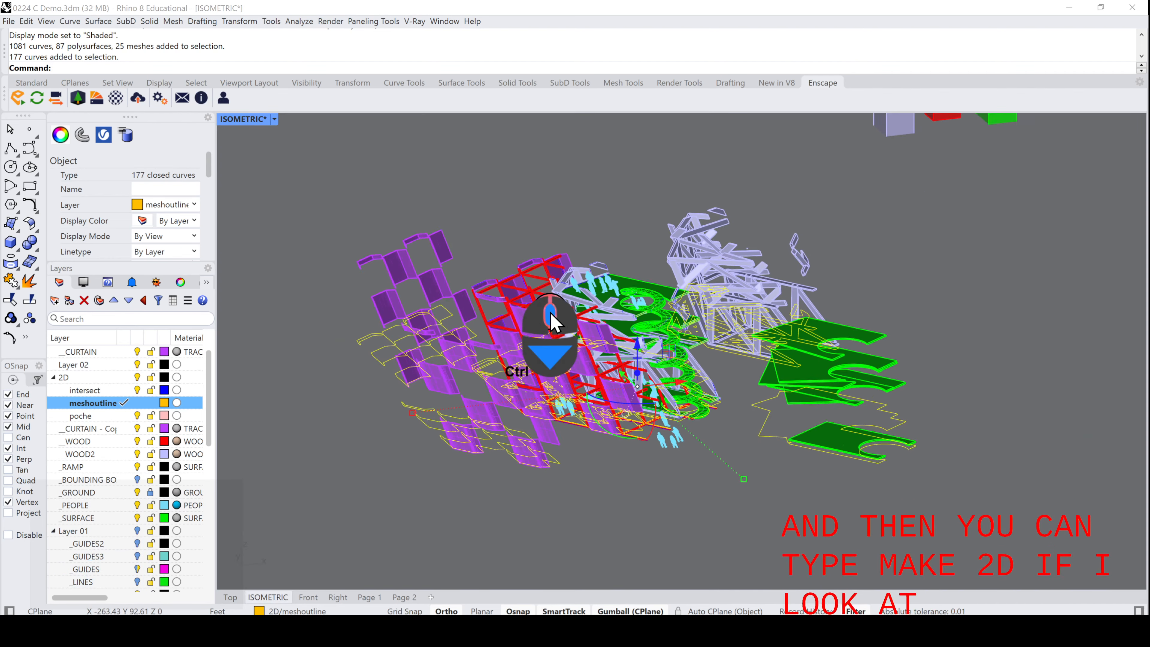
{"action": "right_click_drag", "start_coordinate": [551, 312], "coordinate": [417, 338]}
{"action": "scroll", "coordinate": [571, 382], "scroll_direction": "up", "scroll_amount": 7}
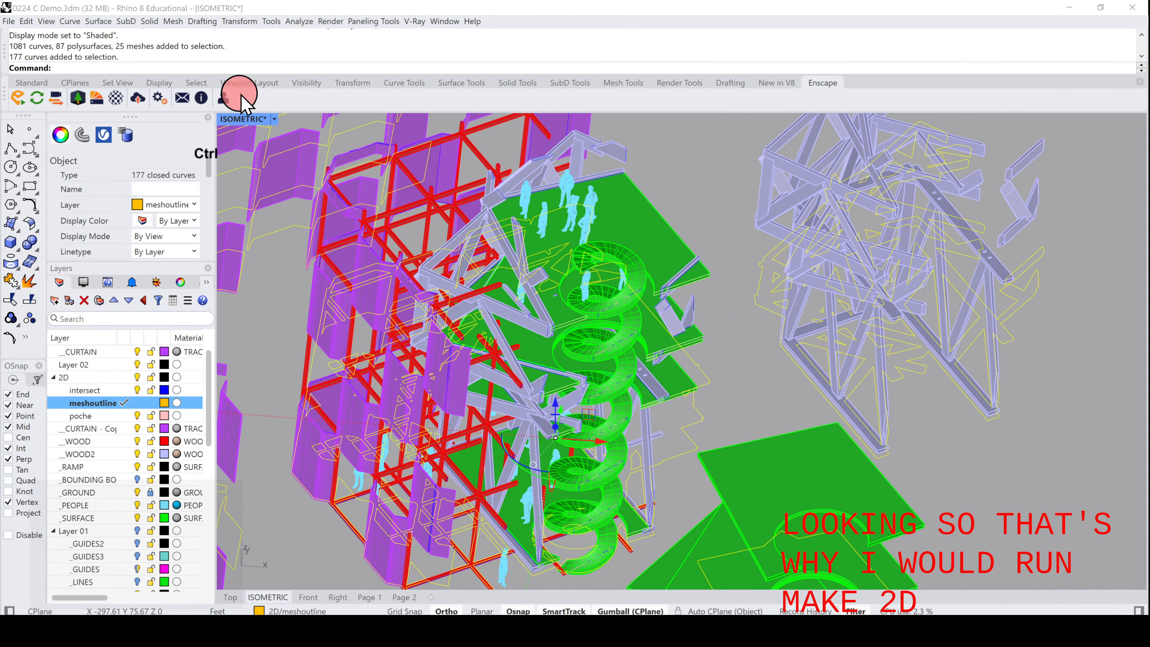
- Try setting up Make2D for all oblique geometry in the Top view with maintained source layers, hidden lines, viewport rectangle and grouped output
{"action": "double_click", "coordinate": [232, 120]}
{"action": "scroll", "coordinate": [412, 148], "scroll_direction": "down", "scroll_amount": 1, "text": "ctrl"}
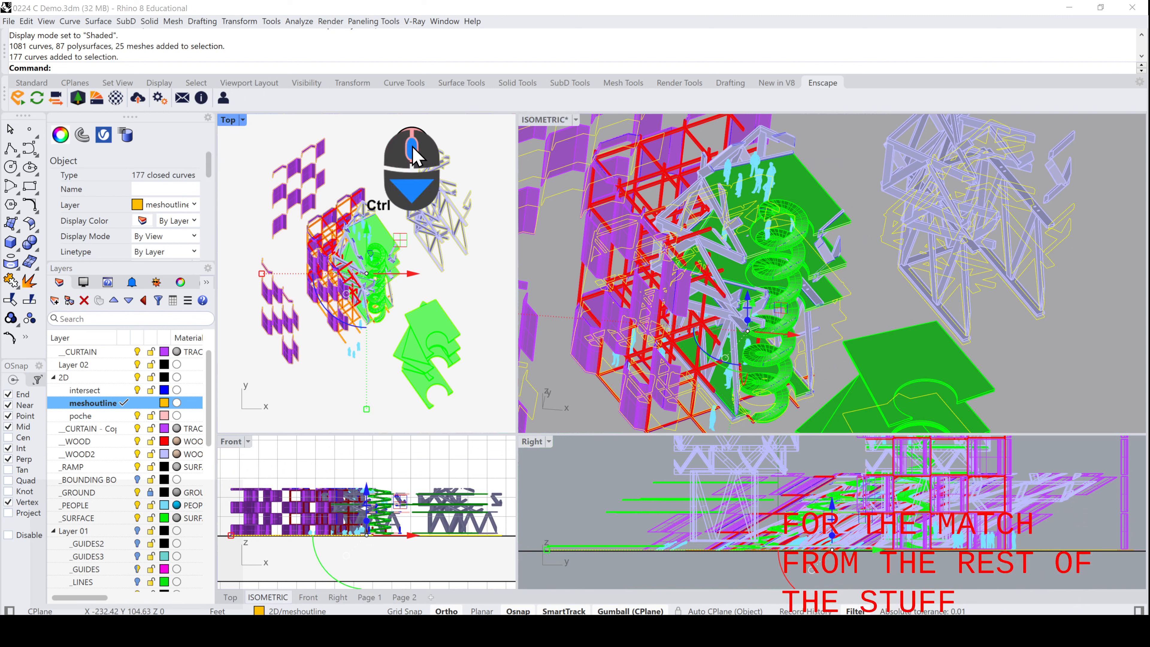
{"action": "left_click_drag", "start_coordinate": [264, 135], "coordinate": [473, 391], "text": "ctrl"}
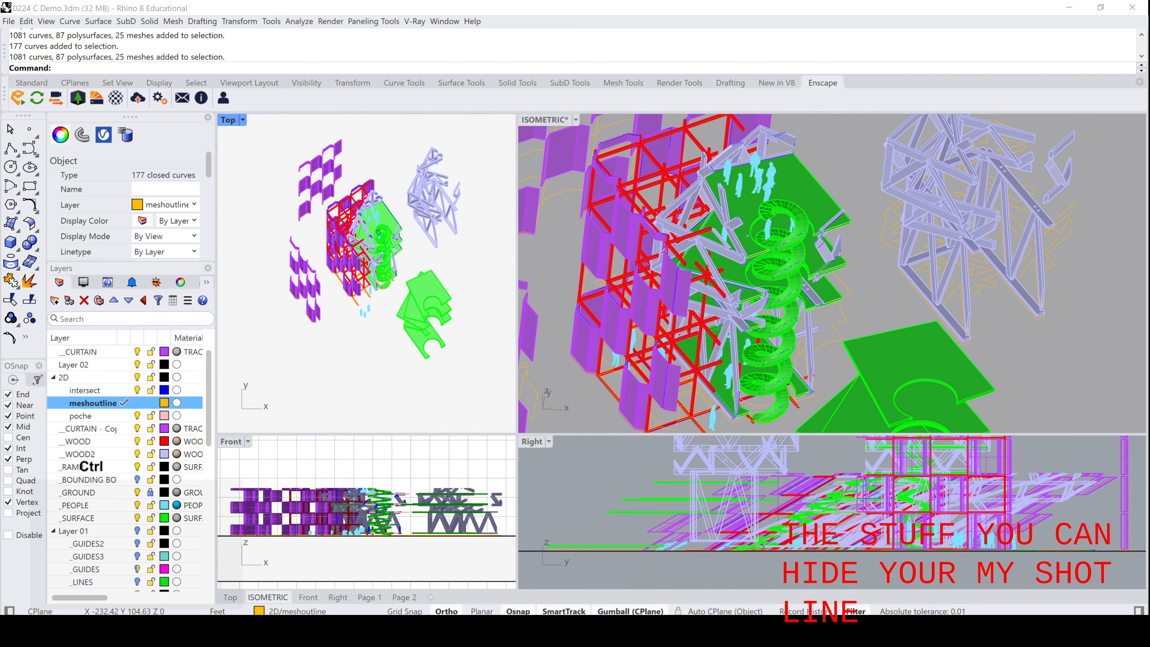
{"action": "left_click", "coordinate": [316, 256], "text": "ctrl"}
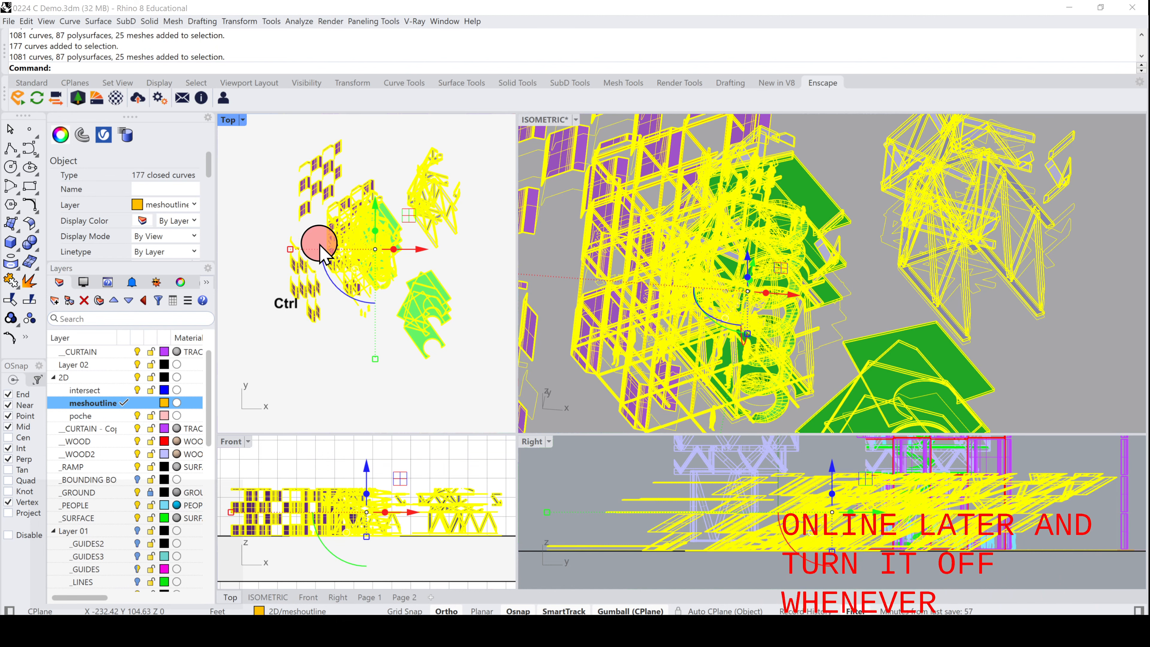
{"action": "double_click", "coordinate": [229, 120]}
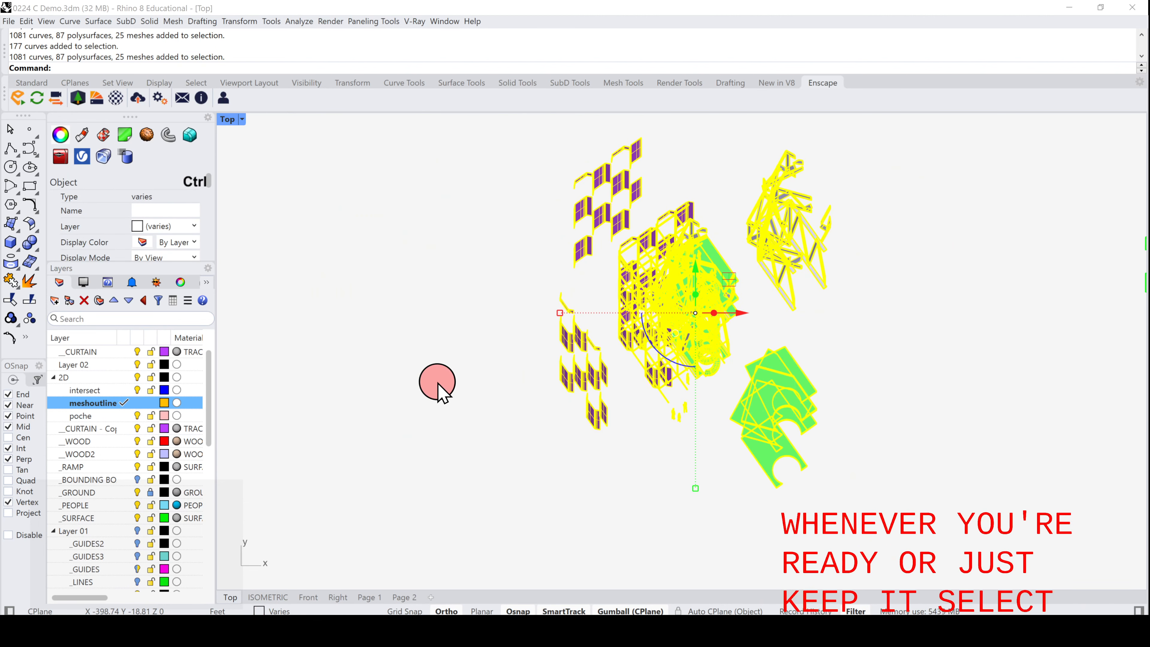
{"action": "type", "text": "Make2D"}
{"action": "key", "text": "Return"}
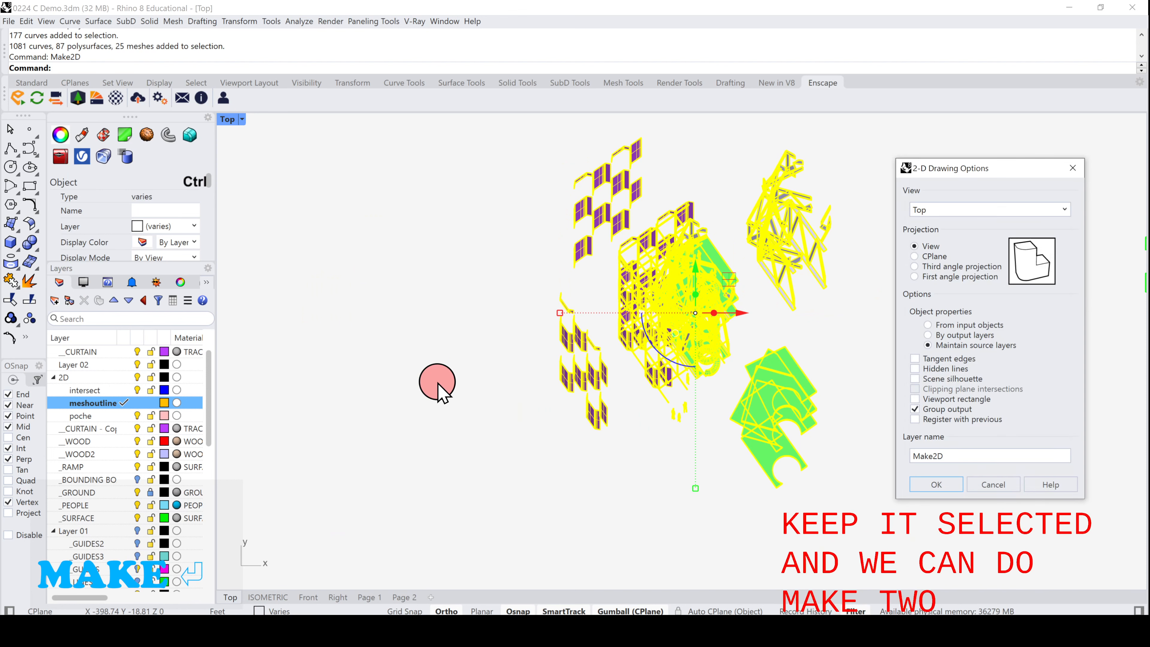
{"action": "left_click_drag", "start_coordinate": [1025, 176], "coordinate": [459, 171]}
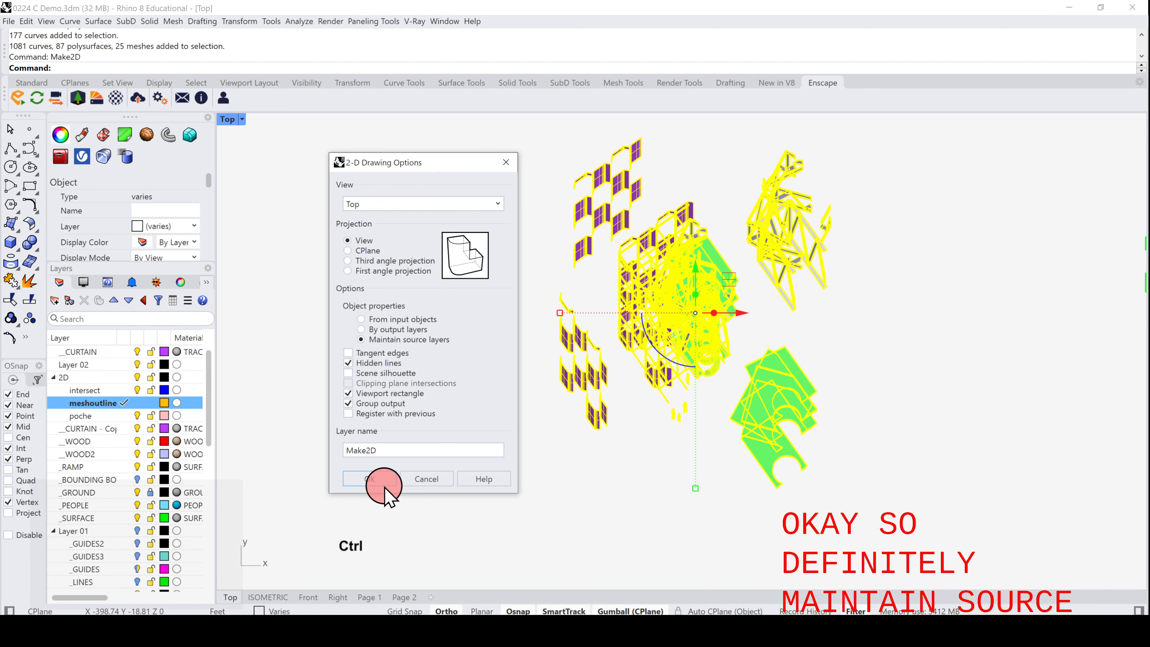
{"action": "left_click", "coordinate": [423, 480]}
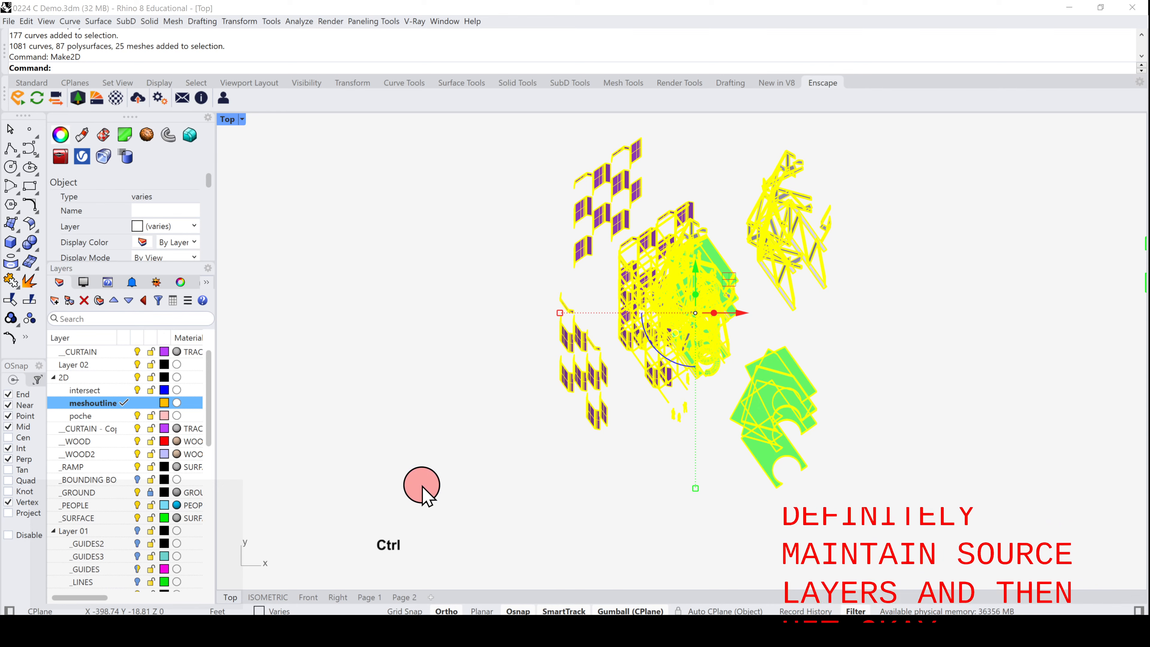
- Deselect the geometry and examine the existing 2D linework beside the model in the ISOMETRIC viewport
{"action": "double_click", "coordinate": [231, 120]}
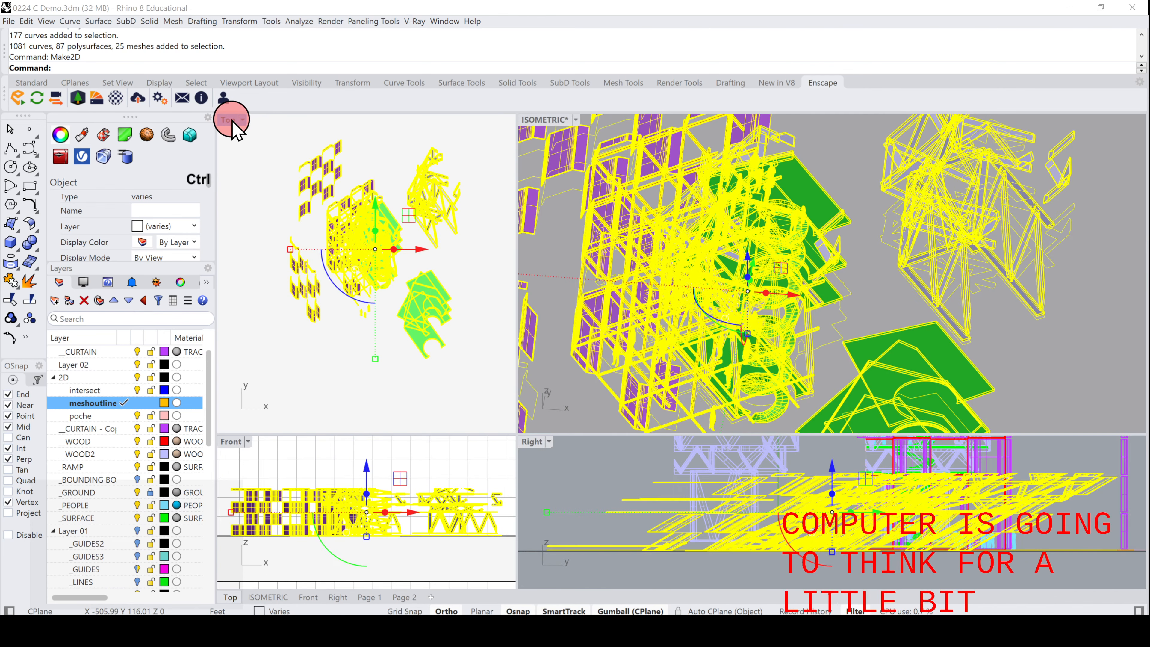
{"action": "scroll", "coordinate": [705, 360], "scroll_direction": "down", "scroll_amount": 6, "text": "ctrl"}
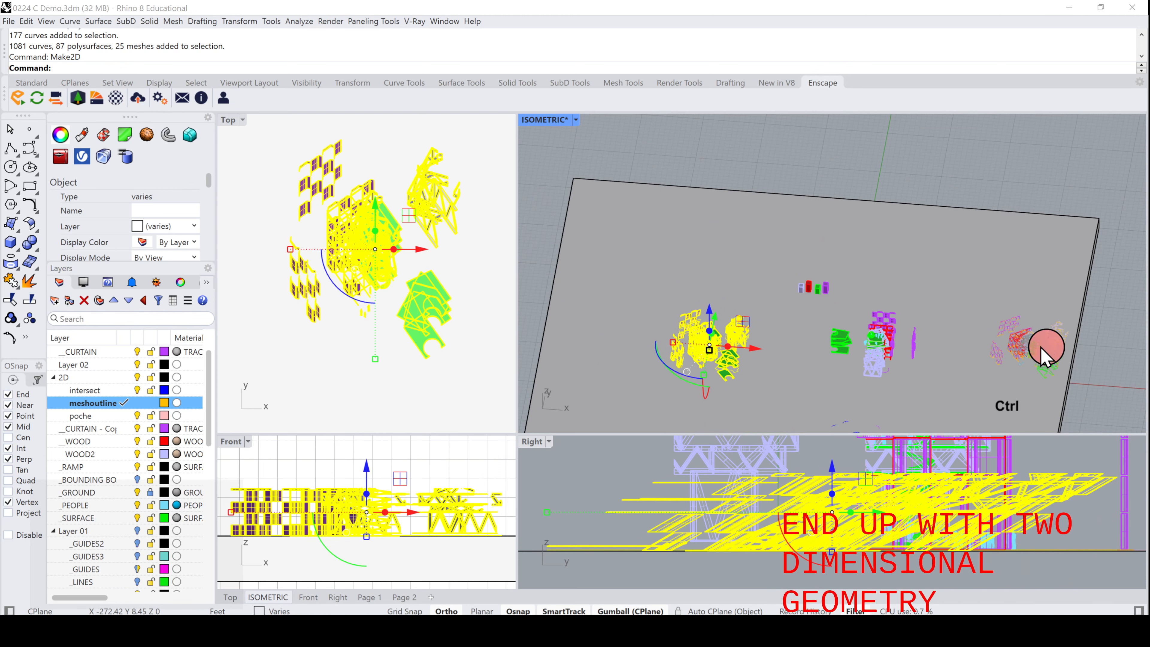
{"action": "scroll", "coordinate": [1108, 361], "scroll_direction": "up", "scroll_amount": 2, "text": "ctrl"}
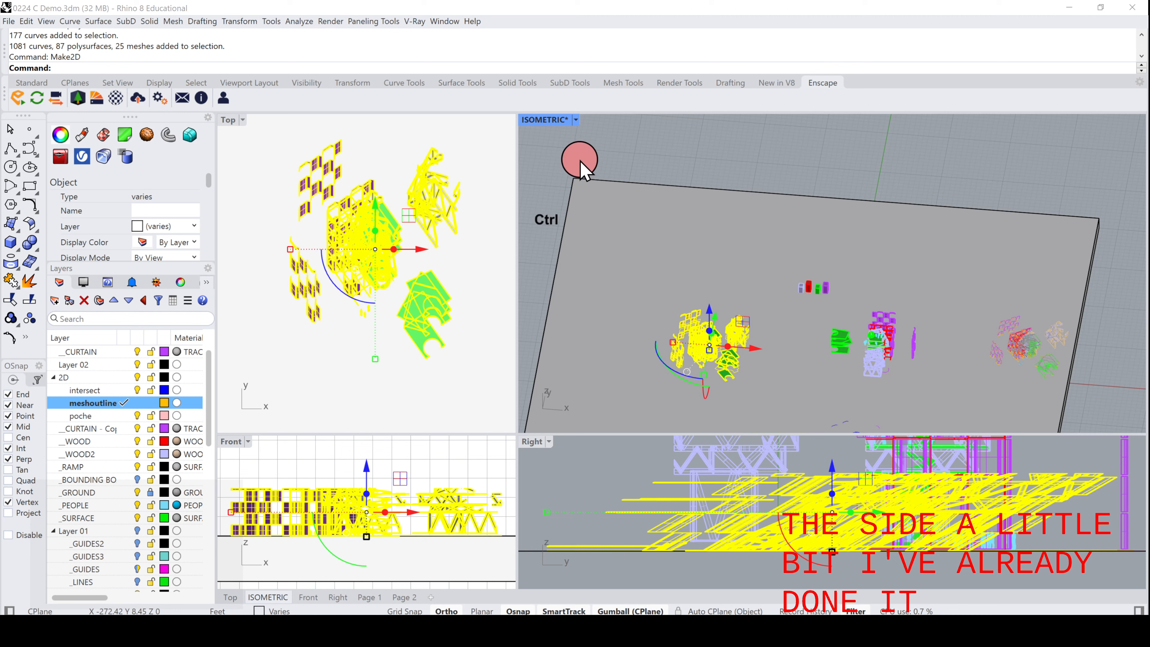
{"action": "left_click", "coordinate": [581, 161]}
{"action": "scroll", "coordinate": [580, 161], "scroll_direction": "down", "scroll_amount": 1}
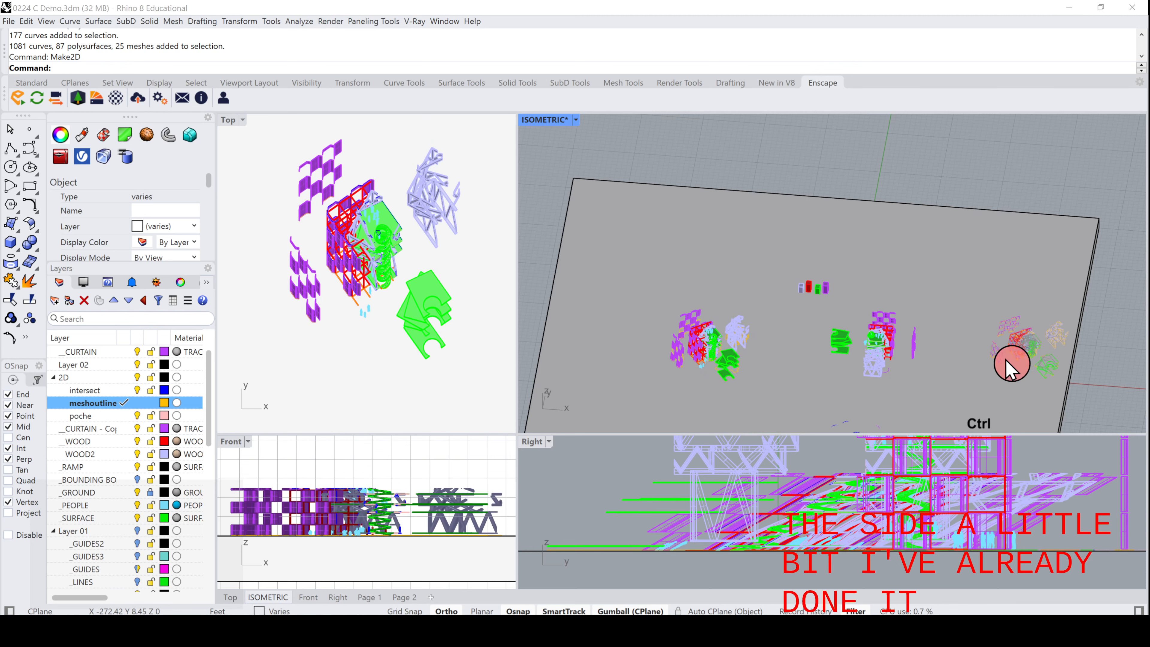
{"action": "scroll", "coordinate": [1059, 392], "scroll_direction": "up", "scroll_amount": 3}
{"action": "scroll", "coordinate": [1054, 363], "scroll_direction": "up", "scroll_amount": 3}
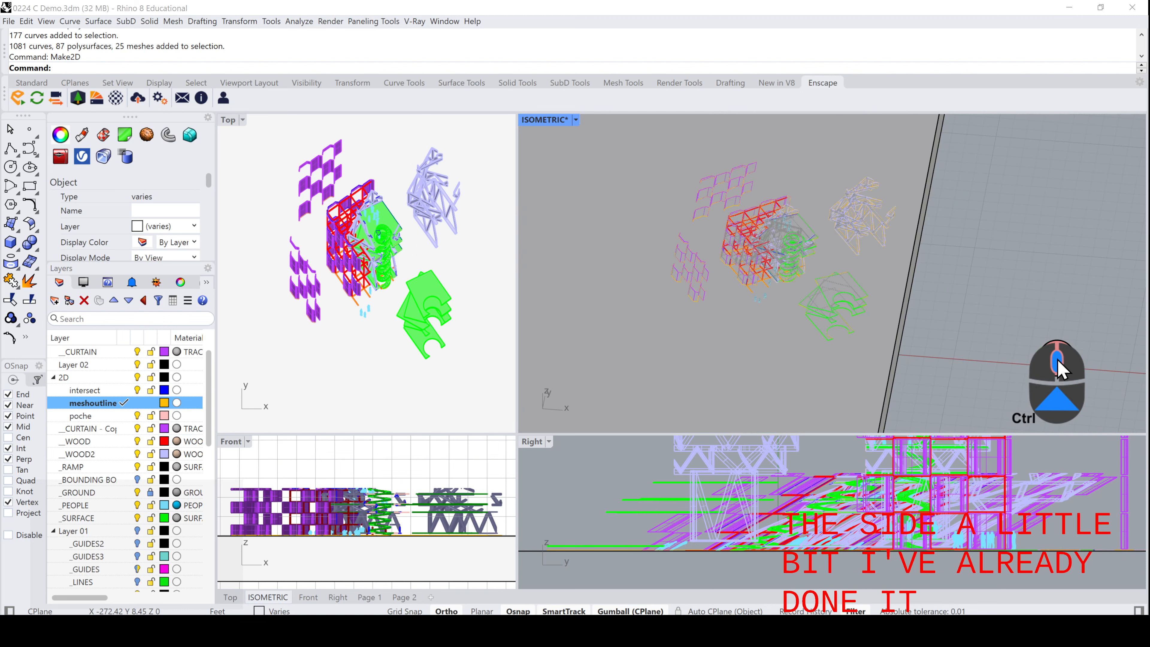
{"action": "scroll", "coordinate": [810, 252], "scroll_direction": "up", "scroll_amount": 3}
{"action": "scroll", "coordinate": [811, 251], "scroll_direction": "up", "scroll_amount": 2, "text": "ctrl"}
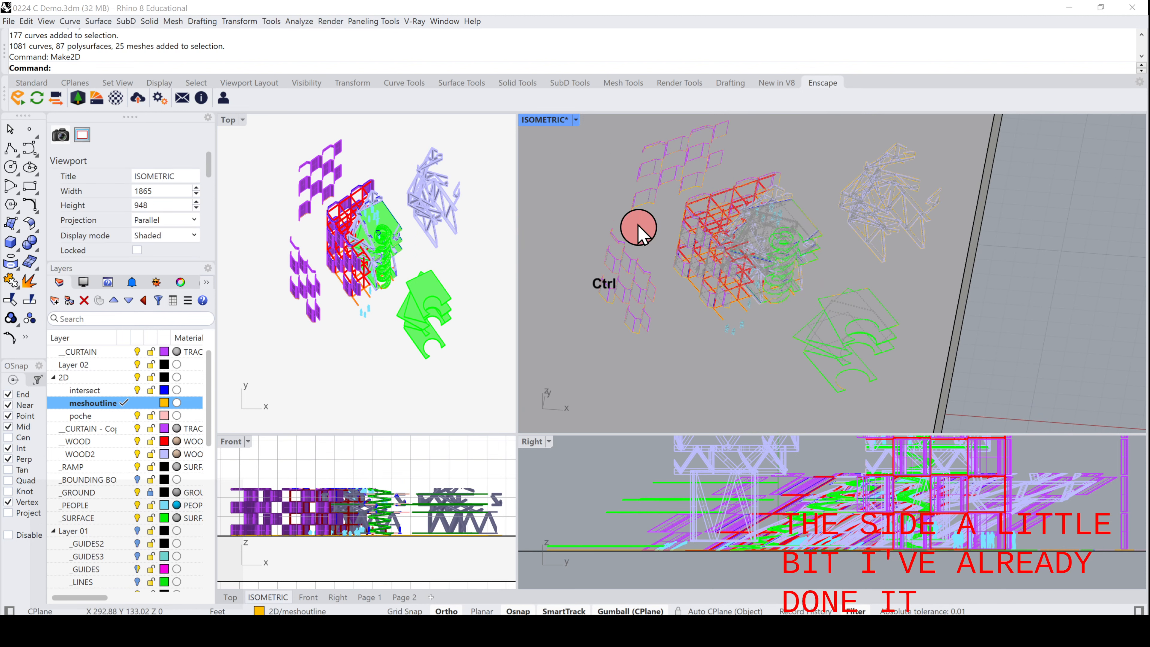
{"action": "scroll", "coordinate": [989, 279], "scroll_direction": "down", "scroll_amount": 10, "text": "ctrl"}
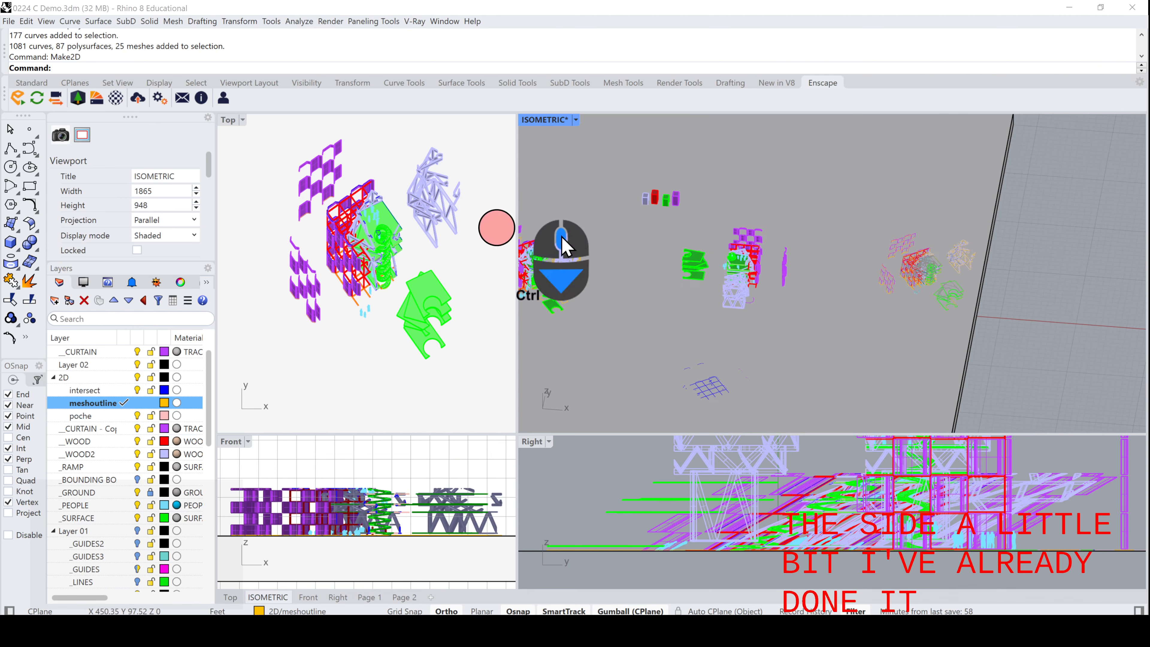
- Bring the existing 2D linework into the Top viewport and set that viewport's display mode to Wireframe
{"action": "scroll", "coordinate": [204, 217], "scroll_direction": "down", "scroll_amount": 1, "text": "ctrl"}
{"action": "left_click", "coordinate": [253, 252], "text": "ctrl"}
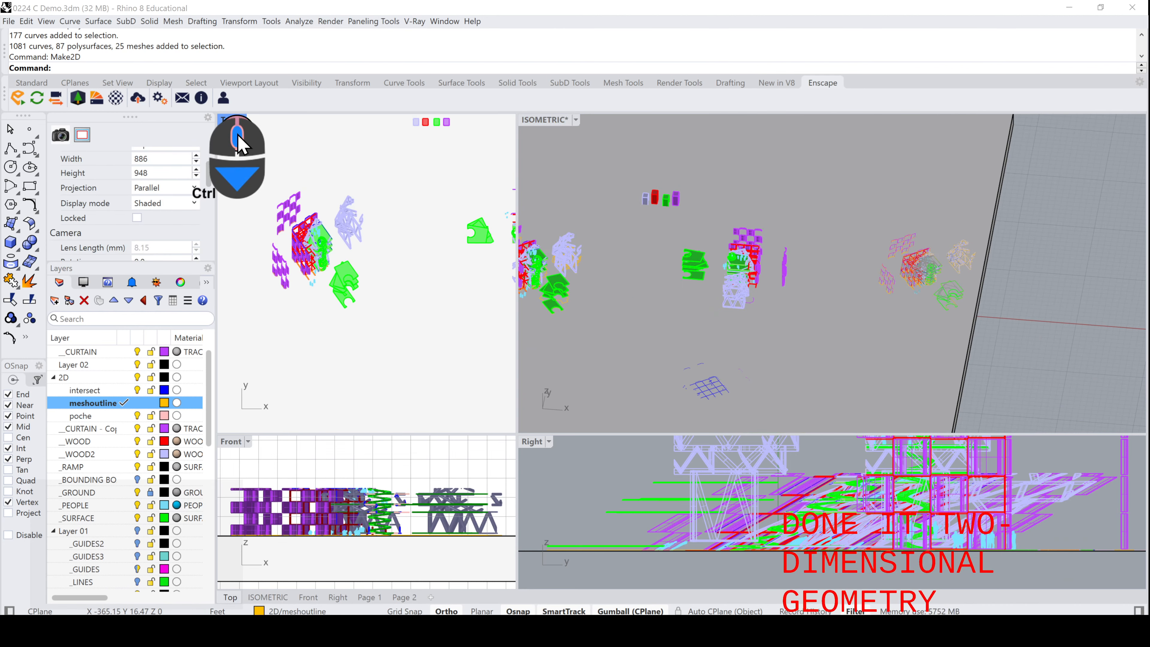
{"action": "scroll", "coordinate": [296, 317], "scroll_direction": "down", "scroll_amount": 5, "text": "ctrl"}
{"action": "scroll", "coordinate": [366, 290], "scroll_direction": "up", "scroll_amount": 5, "text": "ctrl"}
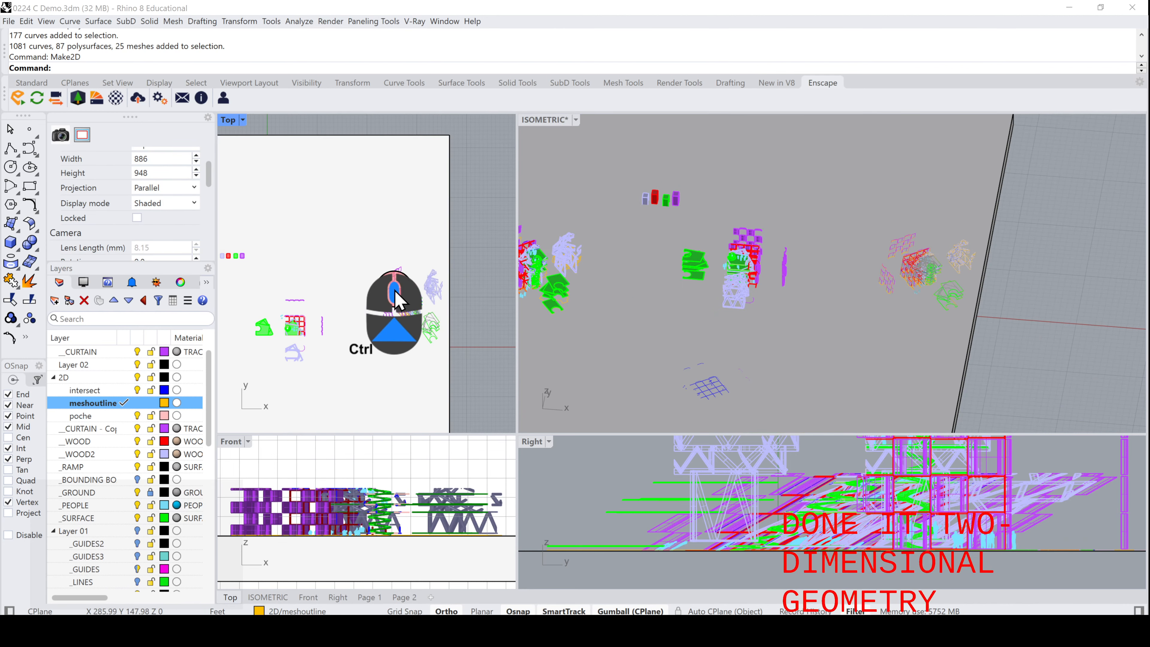
{"action": "left_click", "coordinate": [227, 120]}
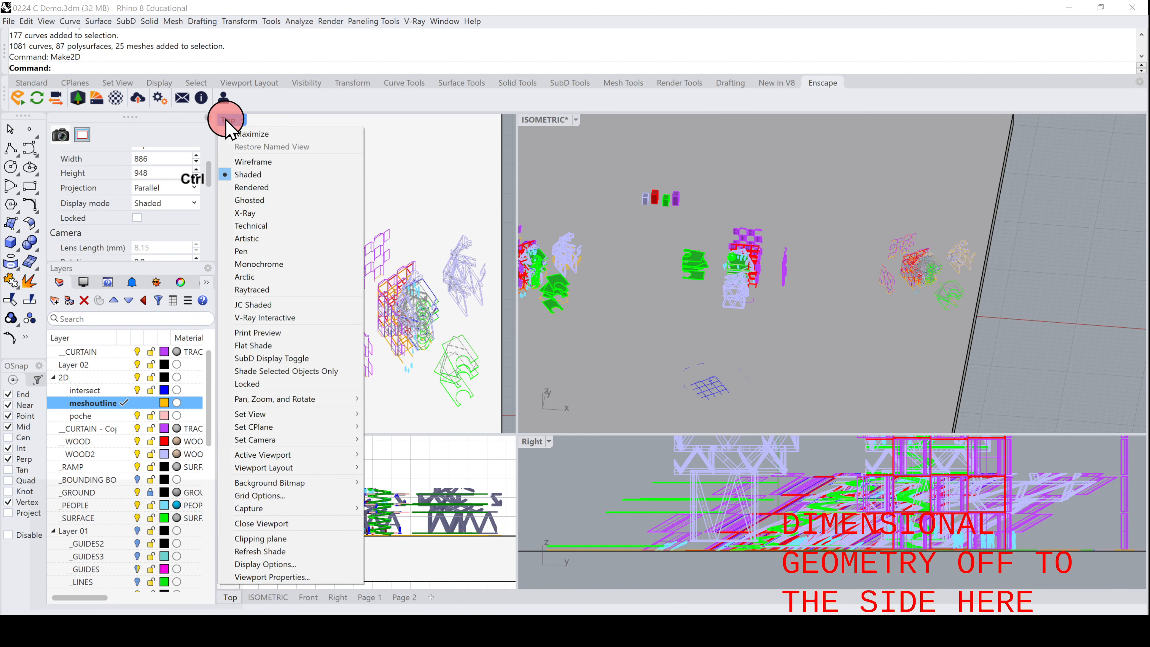
{"action": "left_click", "coordinate": [251, 161]}
- Select all the 2D linework in the Top viewport, zoom all viewports to the selection, and inspect its flatness in ISOMETRIC
{"action": "left_click_drag", "start_coordinate": [307, 186], "coordinate": [501, 413], "text": "ctrl"}
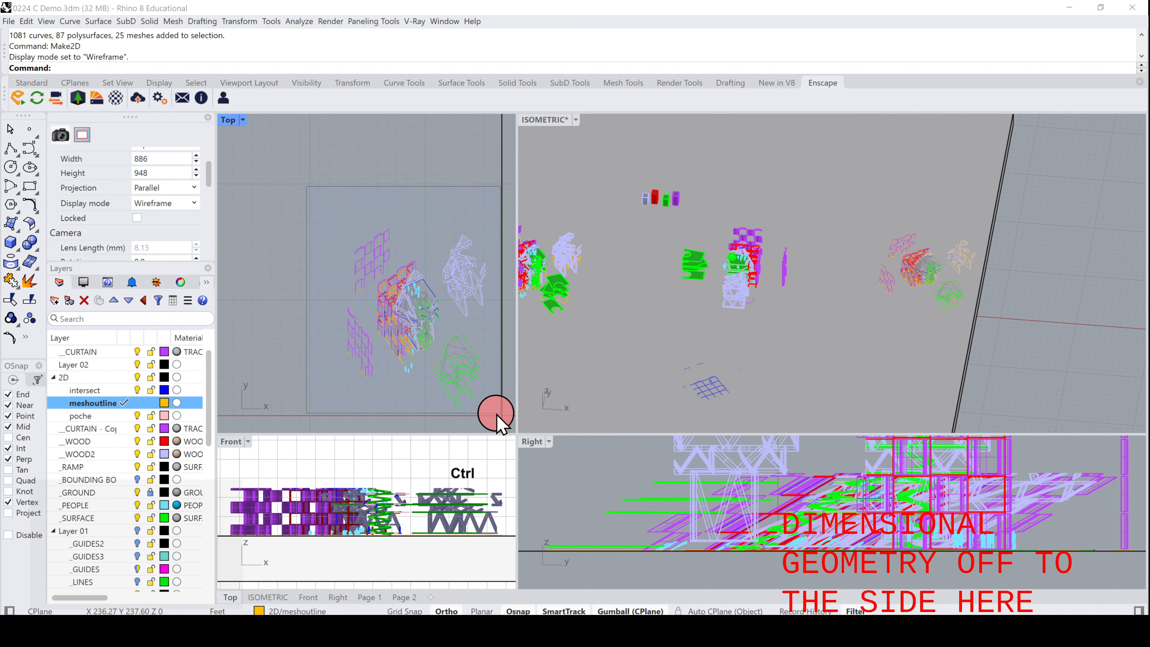
{"action": "type", "text": "zsa"}
{"action": "key", "text": "Return"}
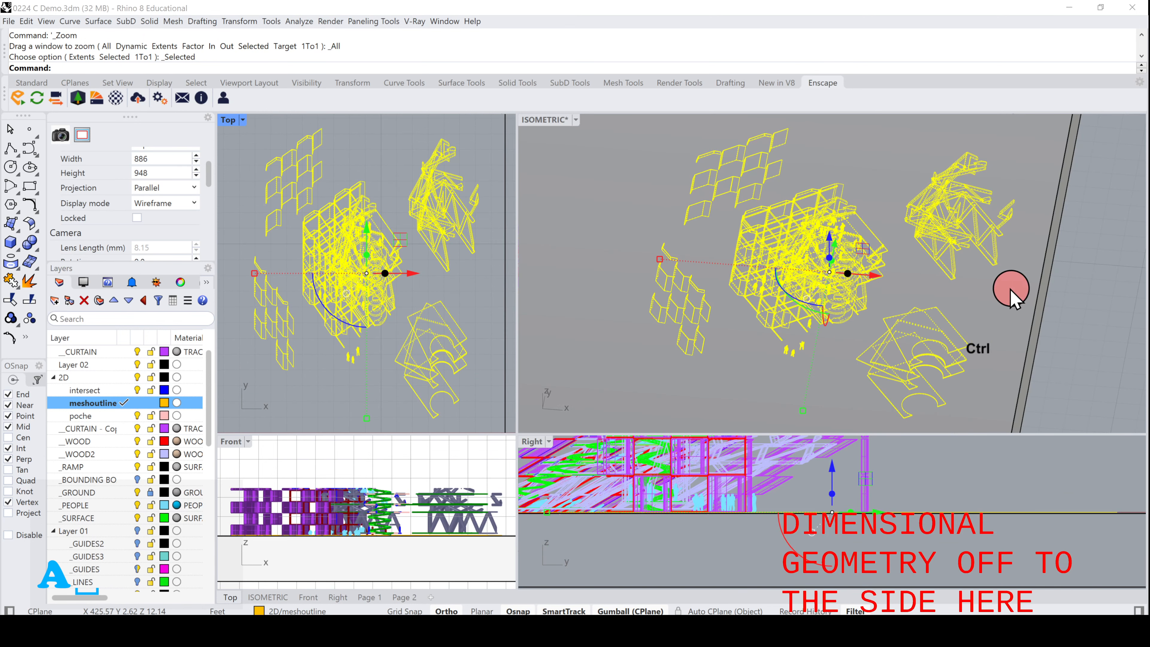
{"action": "right_click_drag", "start_coordinate": [1084, 362], "coordinate": [1046, 327]}
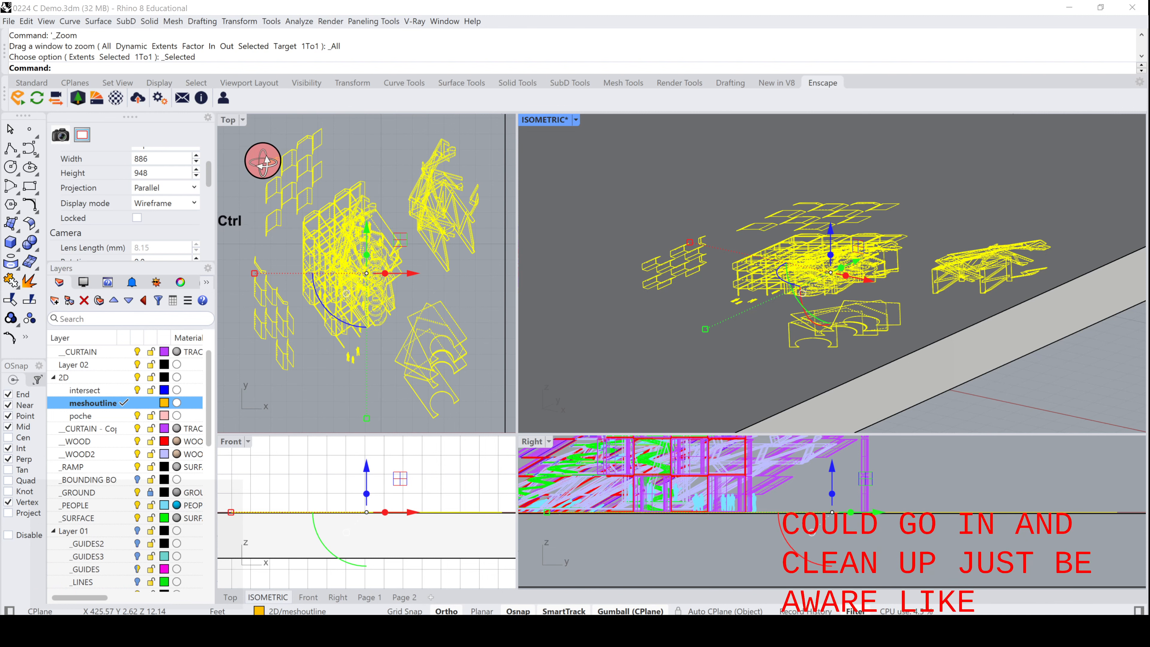
- Maximize the Top viewport and examine the 2D linework up close for gaps or missing geometry that needs drafting cleanup
{"action": "left_click", "coordinate": [259, 155]}
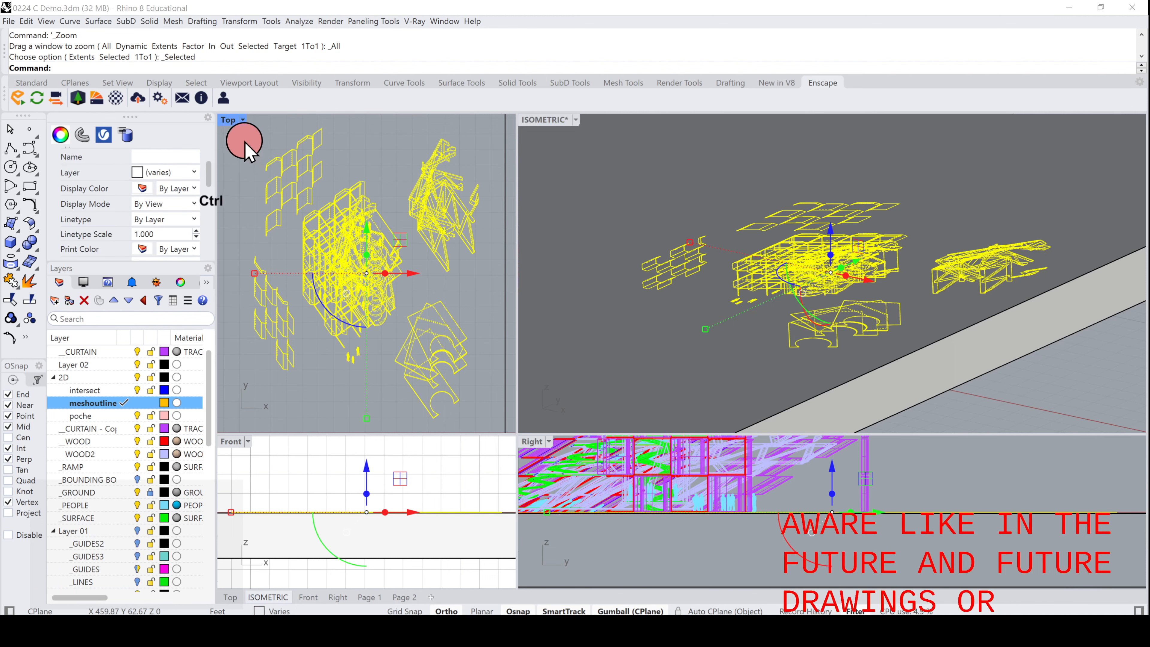
{"action": "double_click", "coordinate": [228, 119]}
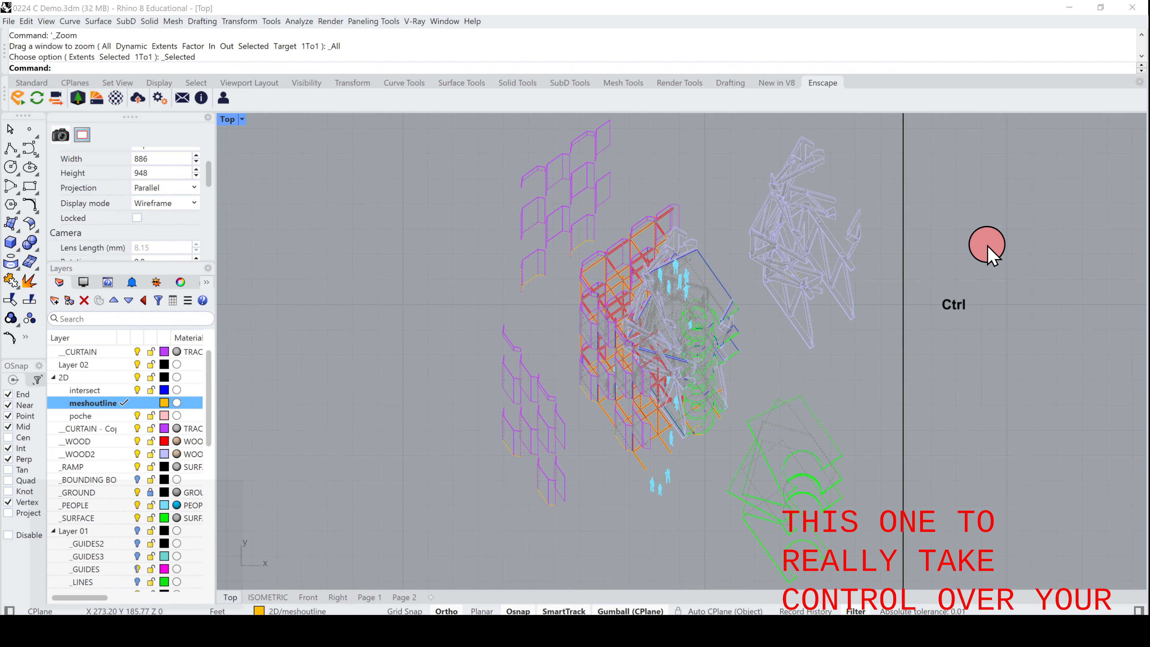
{"action": "right_click_drag", "start_coordinate": [987, 247], "coordinate": [998, 295]}
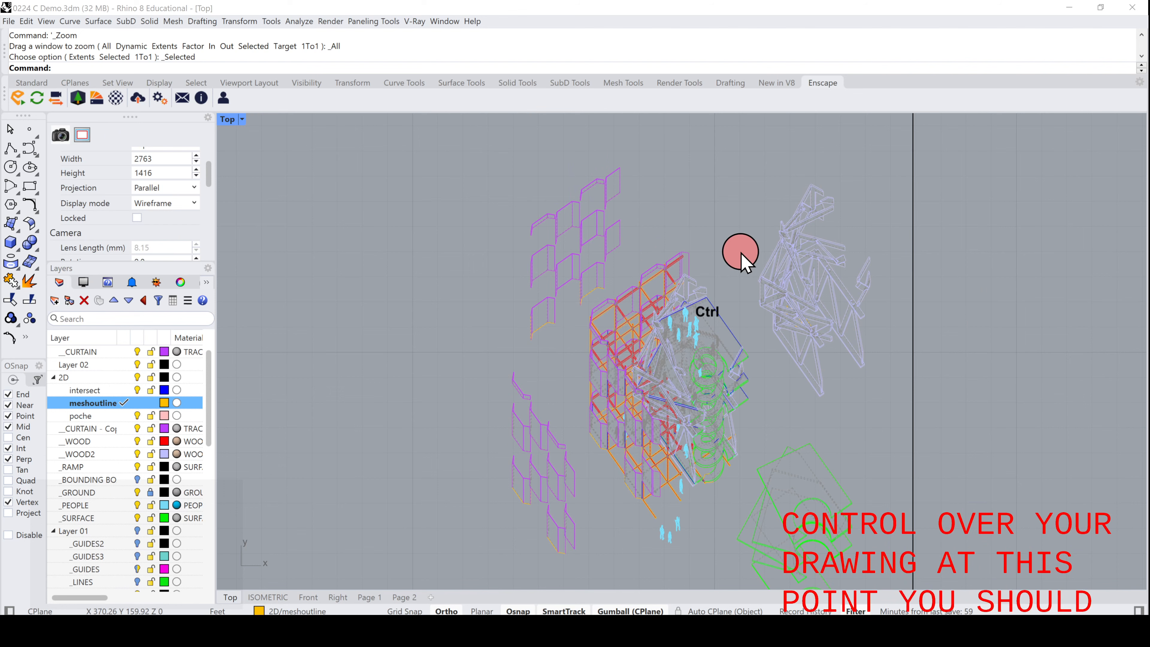
{"action": "scroll", "coordinate": [602, 188], "scroll_direction": "up", "scroll_amount": 10, "text": "ctrl"}
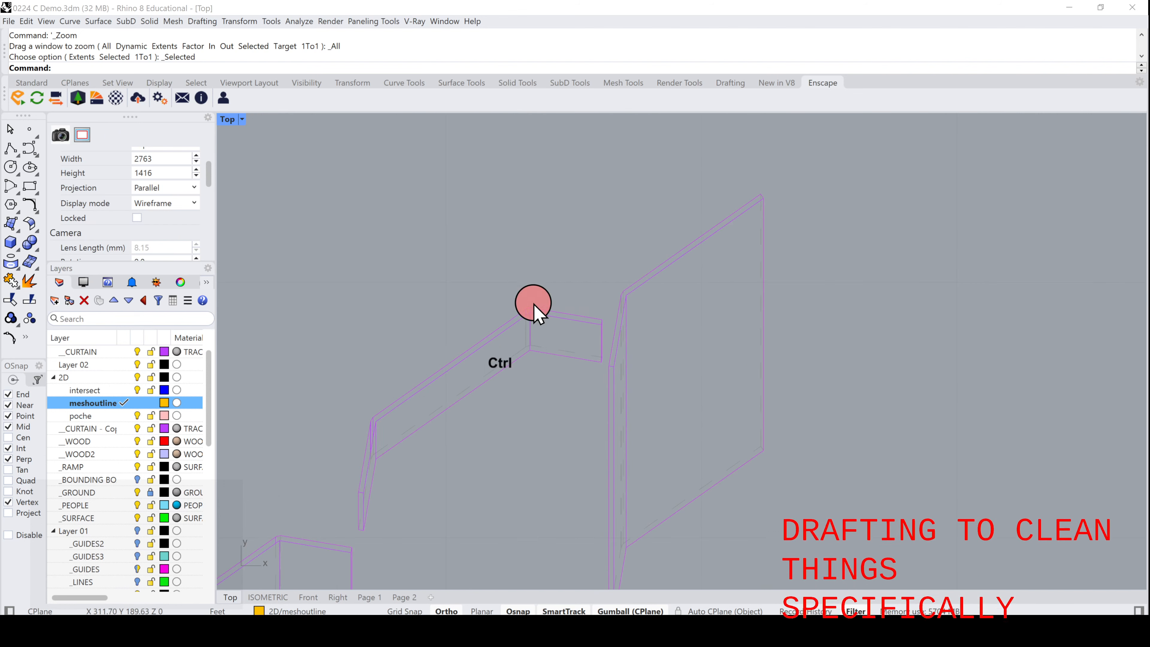
{"action": "scroll", "coordinate": [531, 303], "scroll_direction": "down", "scroll_amount": 10, "text": "ctrl"}
{"action": "scroll", "coordinate": [817, 476], "scroll_direction": "up", "scroll_amount": 5}
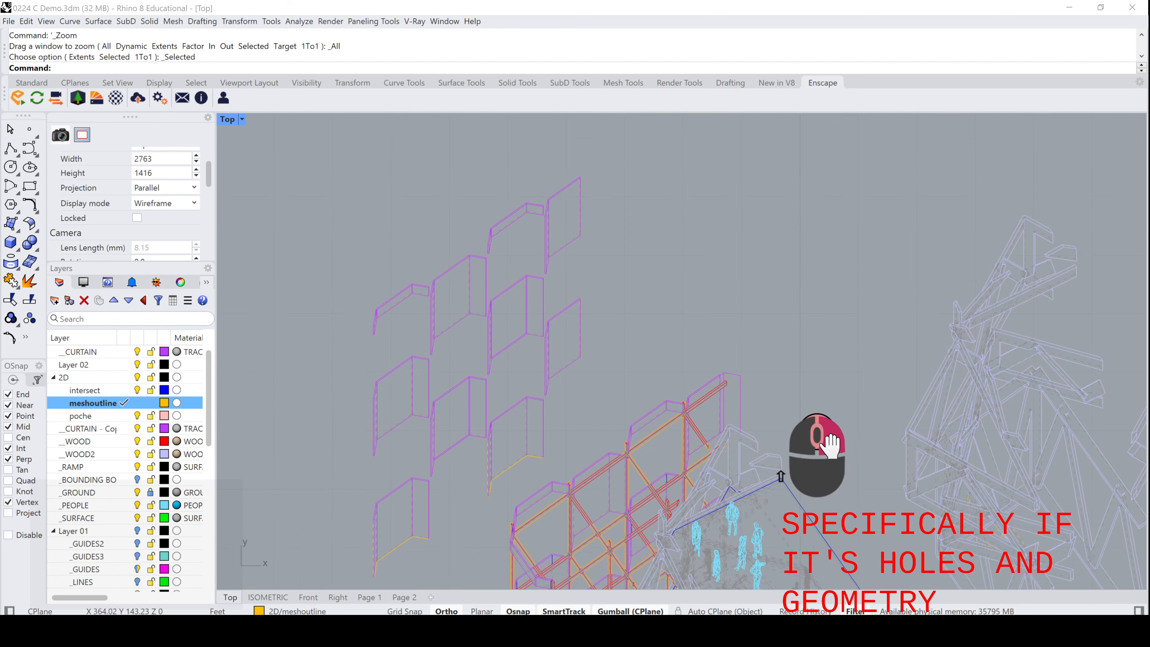
{"action": "scroll", "coordinate": [738, 234], "scroll_direction": "up", "scroll_amount": 3}
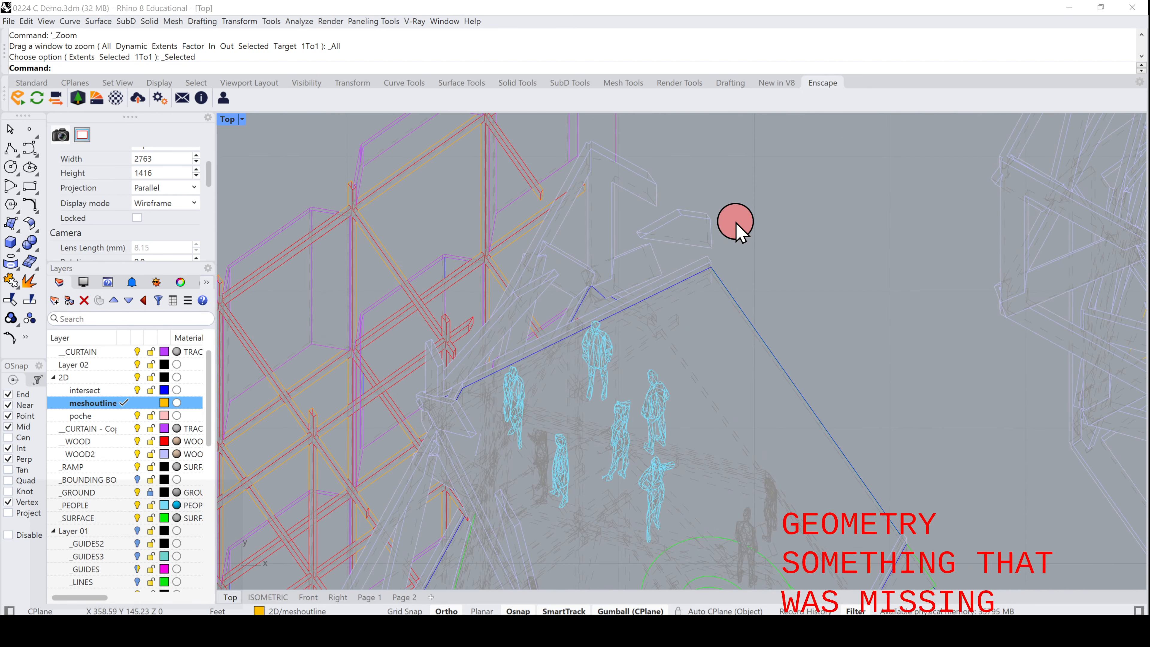
{"action": "scroll", "coordinate": [738, 233], "scroll_direction": "down", "scroll_amount": 3}
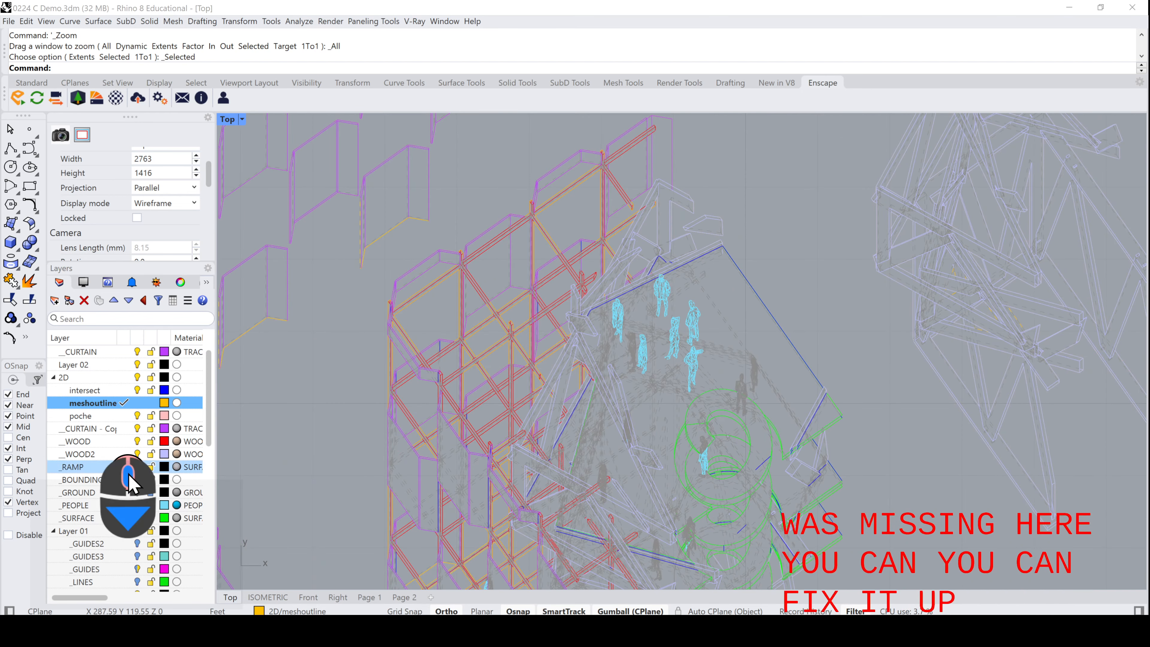
- Turn the Hidden layer under Make2D off and back on to compare the 2D linework with and without hidden lines
{"action": "scroll", "coordinate": [129, 483], "scroll_direction": "down", "scroll_amount": 5}
{"action": "scroll", "coordinate": [129, 475], "scroll_direction": "down", "scroll_amount": 1}
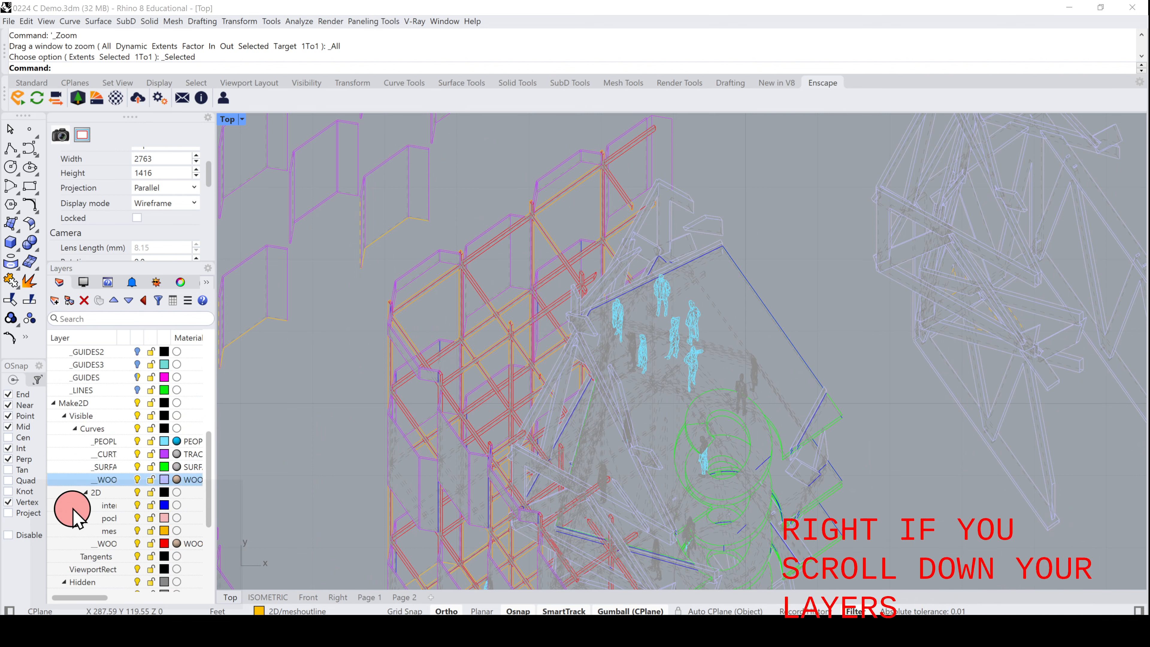
{"action": "left_click", "coordinate": [136, 544]}
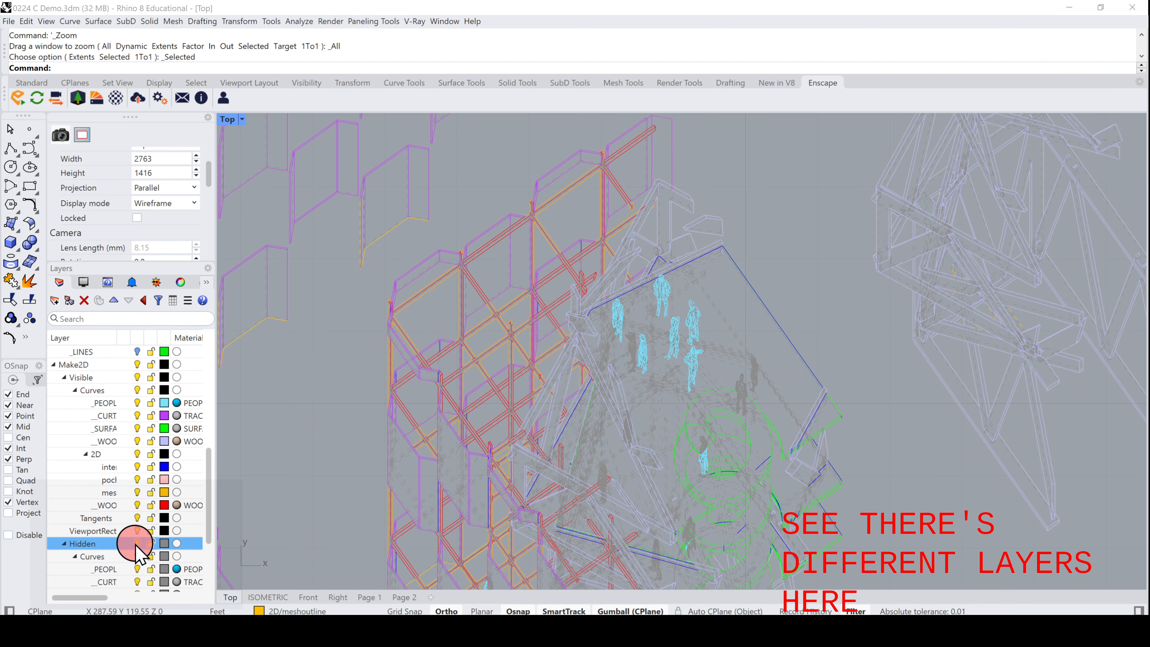
{"action": "left_click", "coordinate": [137, 543]}
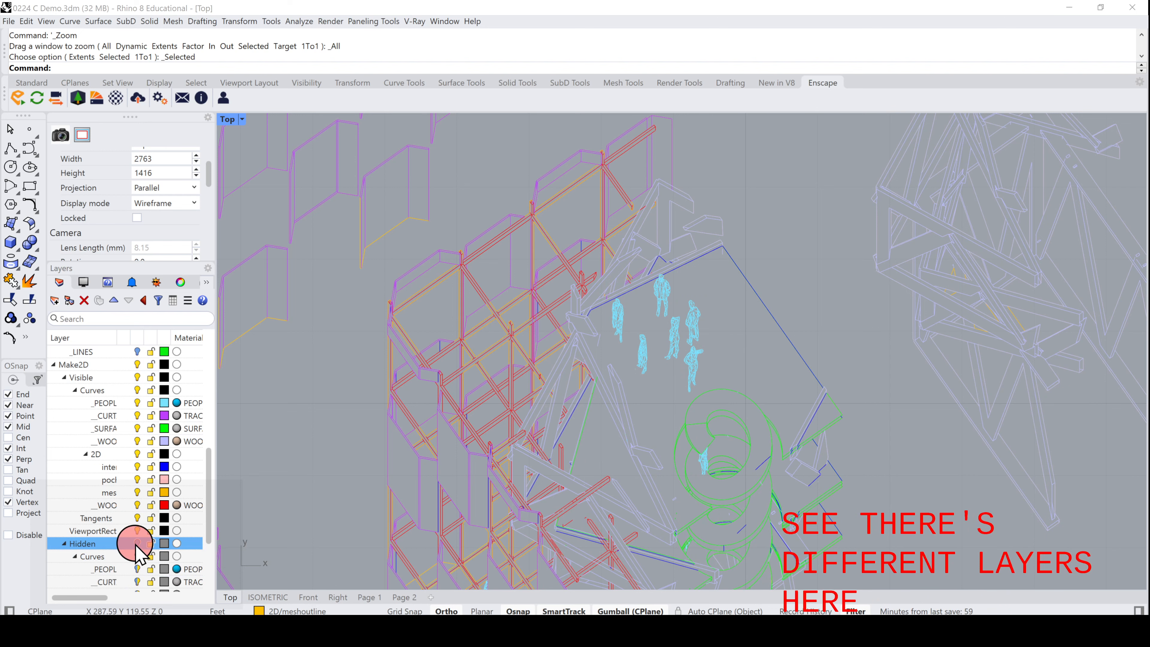
{"action": "scroll", "coordinate": [663, 390], "scroll_direction": "up", "scroll_amount": 5}
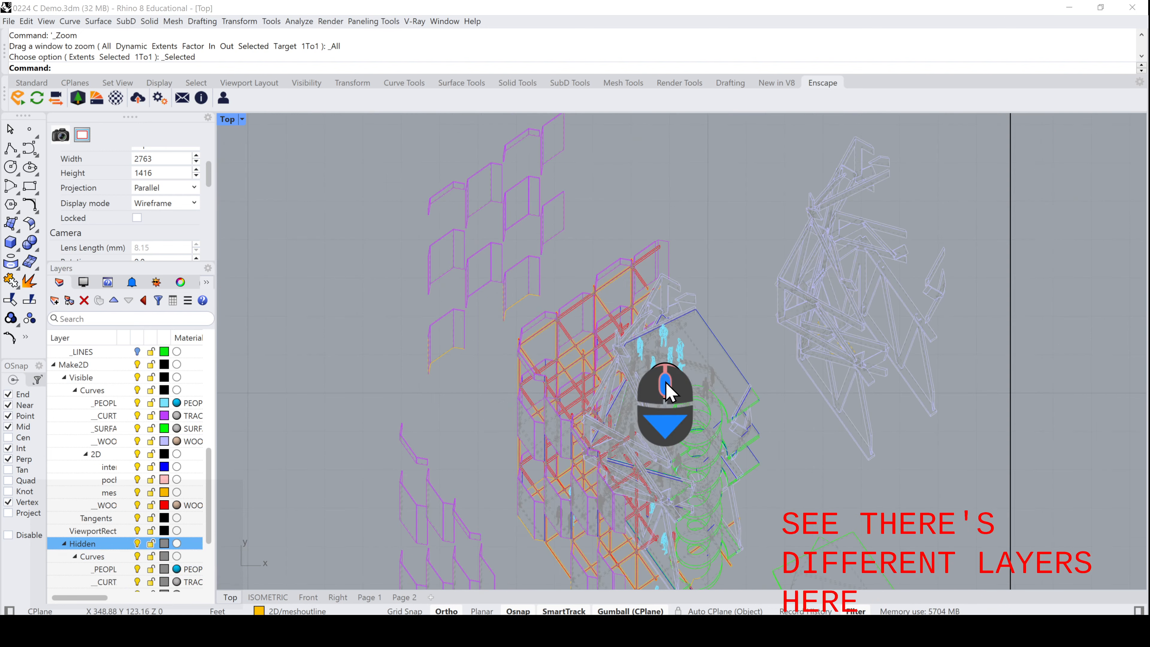
{"action": "scroll", "coordinate": [706, 480], "scroll_direction": "up", "scroll_amount": 3}
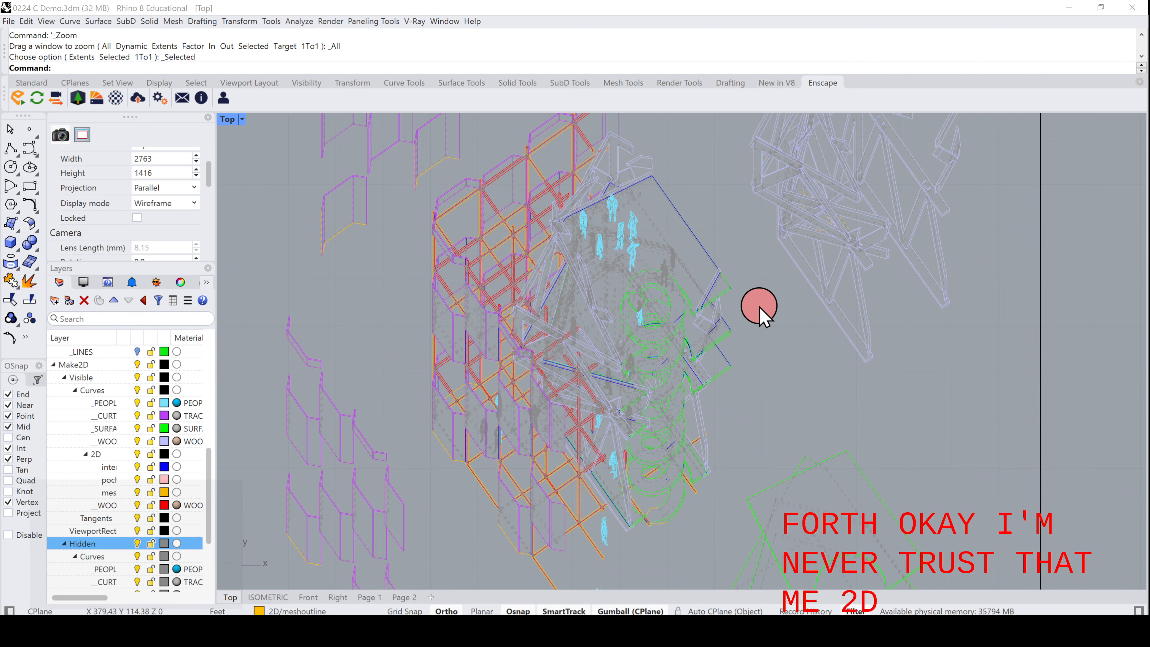
{"action": "scroll", "coordinate": [747, 315], "scroll_direction": "down", "scroll_amount": 3}
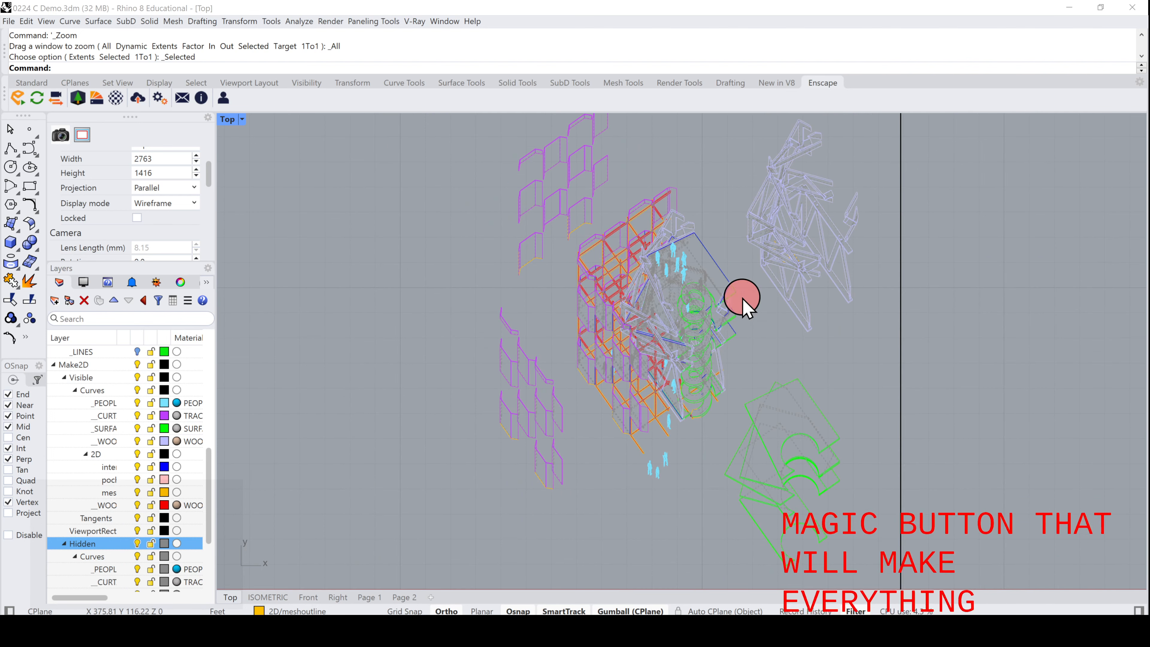
{"action": "scroll", "coordinate": [743, 299], "scroll_direction": "down", "scroll_amount": 3}
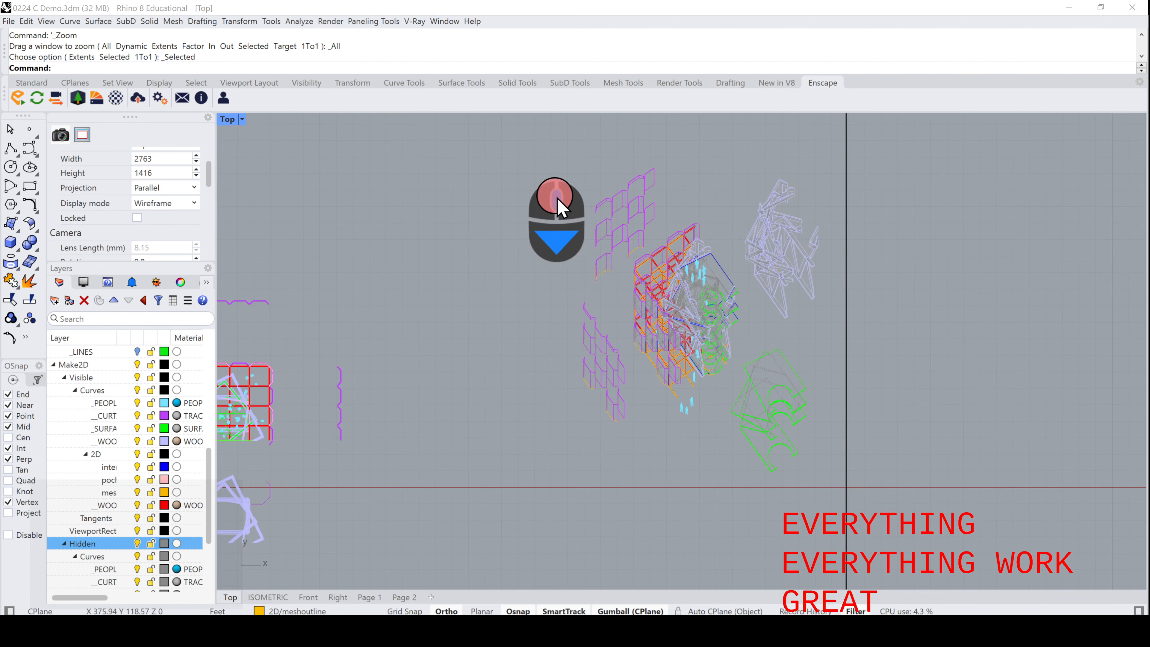
- Move all the 2D linework about 117 feet in the negative X direction toward the origin and deselect it
{"action": "left_click_drag", "start_coordinate": [533, 151], "coordinate": [897, 499]}
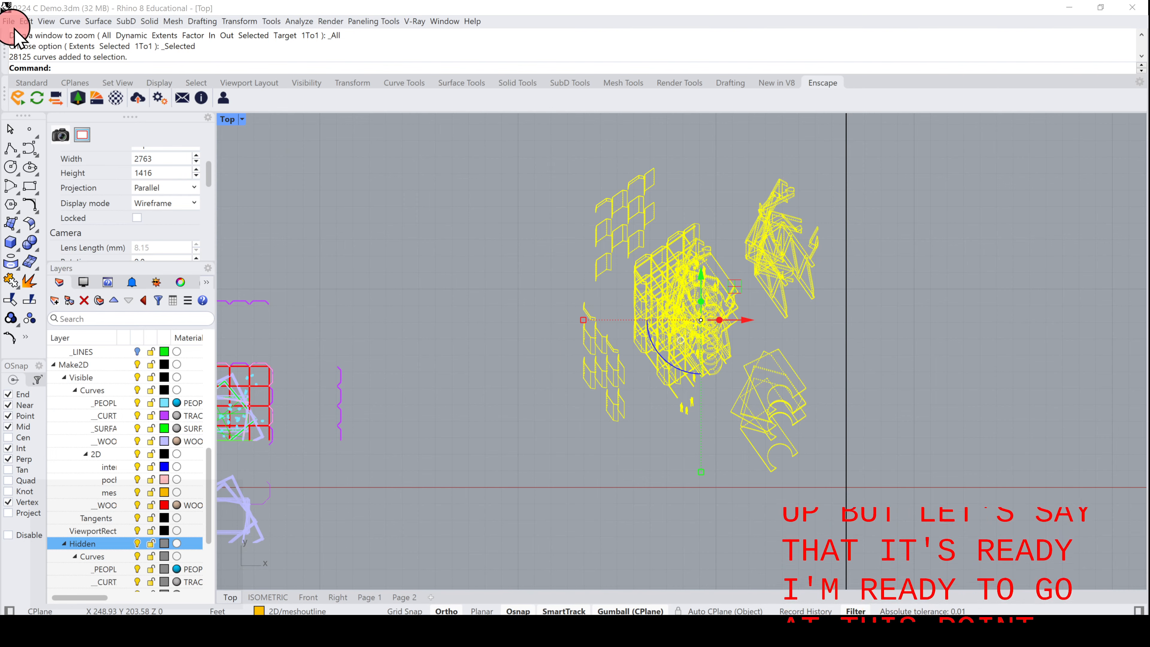
{"action": "scroll", "coordinate": [829, 424], "scroll_direction": "down", "scroll_amount": 5}
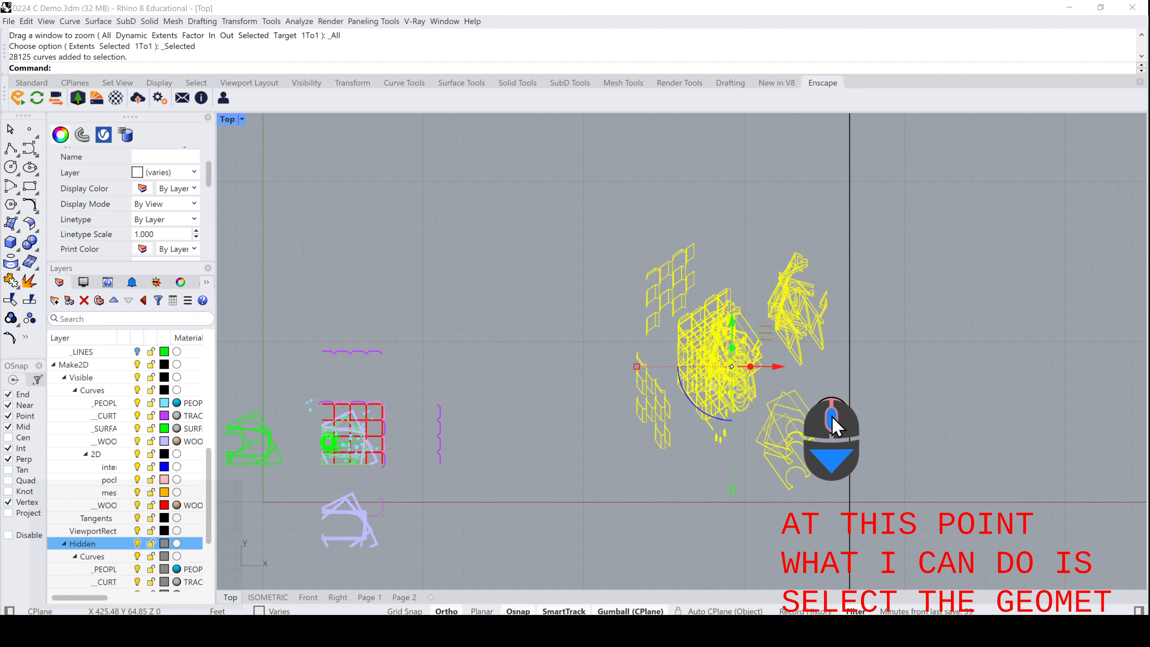
{"action": "left_click_drag", "start_coordinate": [800, 390], "coordinate": [402, 513]}
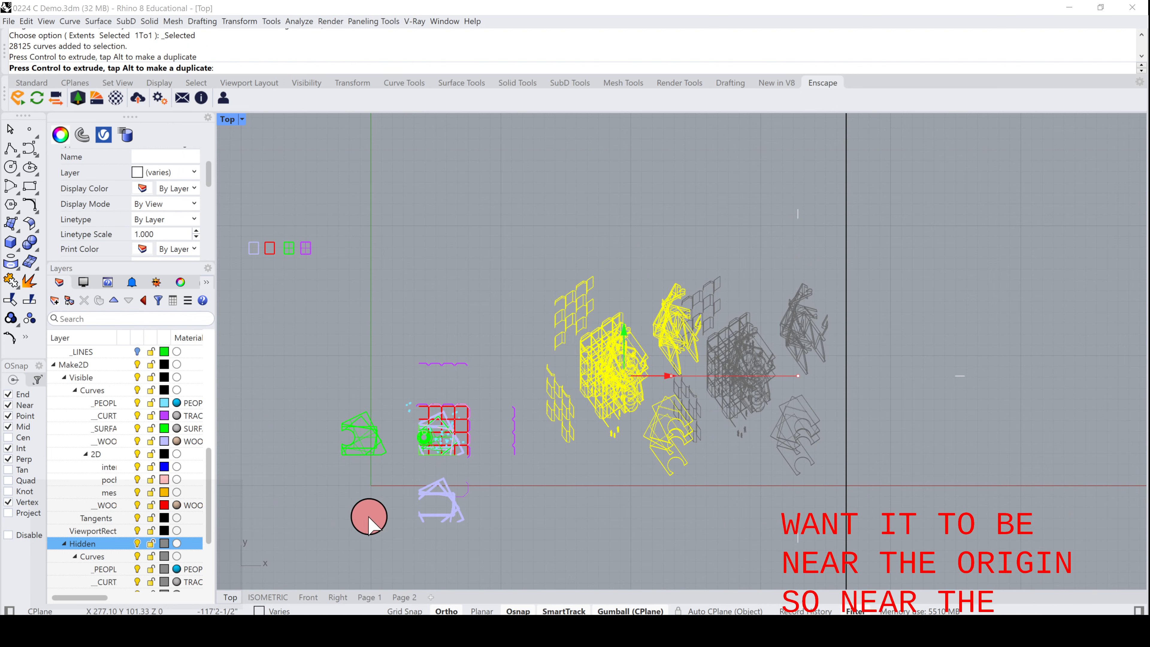
{"action": "mouse_move", "coordinate": [212, 167]}
{"action": "left_mouse_down"}
{"action": "mouse_move", "coordinate": [256, 141]}
{"action": "mouse_move", "coordinate": [510, 339]}
{"action": "left_mouse_up"}
{"action": "mouse_move", "coordinate": [421, 489]}
{"action": "left_mouse_down"}
{"action": "mouse_move", "coordinate": [379, 483]}
{"action": "mouse_move", "coordinate": [379, 494]}
{"action": "mouse_move", "coordinate": [809, 271]}
{"action": "left_mouse_up"}
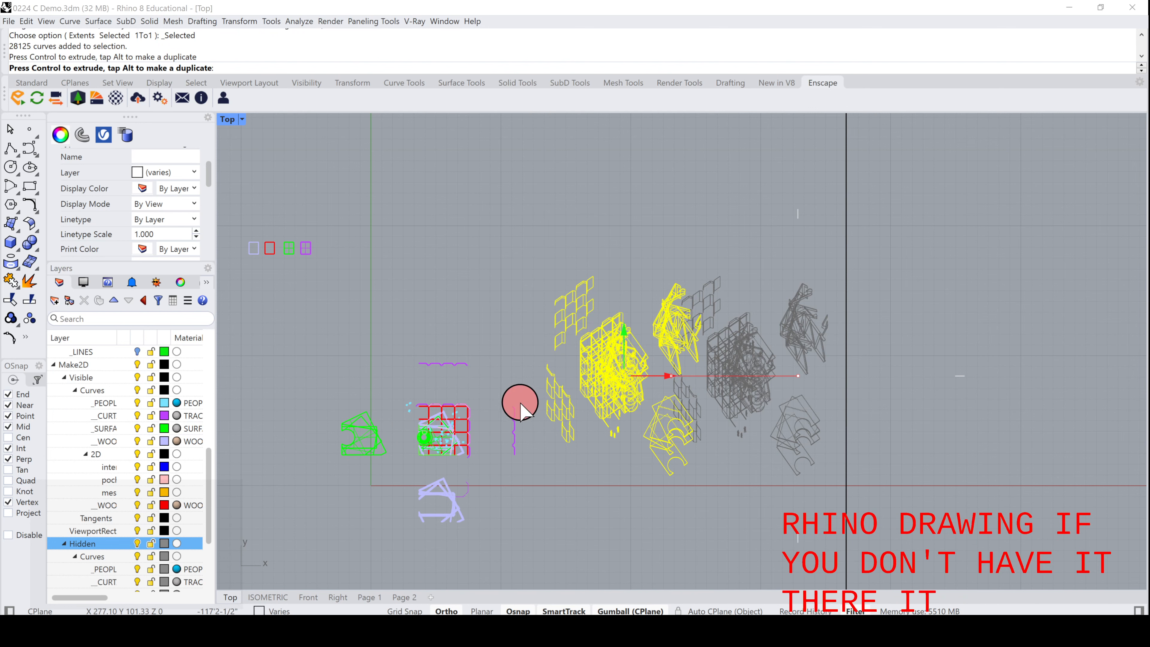
{"action": "mouse_move", "coordinate": [520, 402]}
{"action": "left_mouse_down"}
{"action": "mouse_move", "coordinate": [631, 275]}
{"action": "mouse_move", "coordinate": [514, 337]}
{"action": "mouse_move", "coordinate": [192, 191]}
{"action": "mouse_move", "coordinate": [210, 189]}
{"action": "left_mouse_up"}
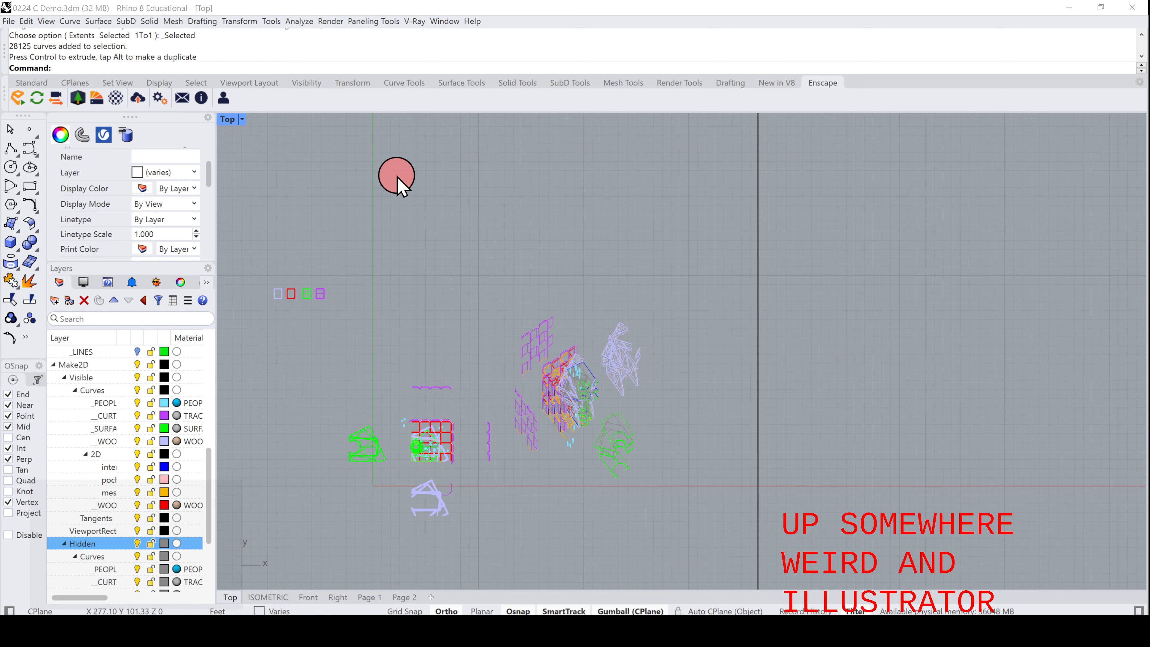
{"action": "left_click", "coordinate": [288, 156]}
- Select all the moved 2D linework and try setting up its export as an Adobe Illustrator (*.ai) file named TEST
{"action": "mouse_move", "coordinate": [481, 275]}
{"action": "left_mouse_down"}
{"action": "mouse_move", "coordinate": [750, 528]}
{"action": "mouse_move", "coordinate": [697, 389]}
{"action": "mouse_move", "coordinate": [608, 285]}
{"action": "mouse_move", "coordinate": [496, 287]}
{"action": "mouse_move", "coordinate": [696, 519]}
{"action": "left_mouse_up"}
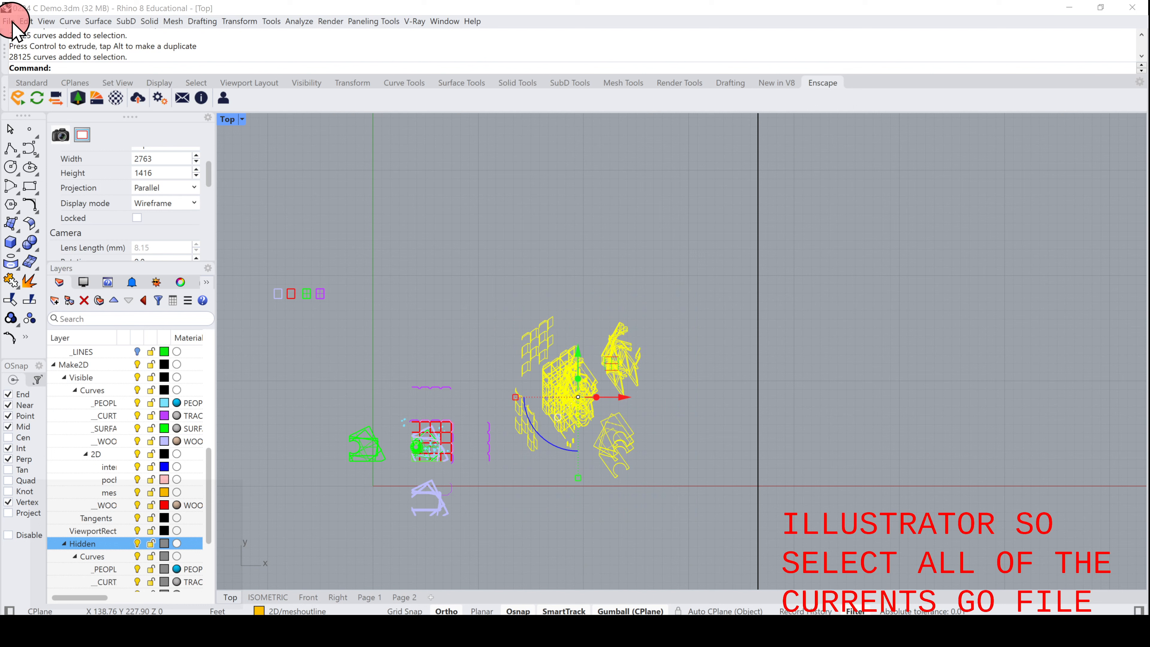
{"action": "left_click", "coordinate": [12, 23]}
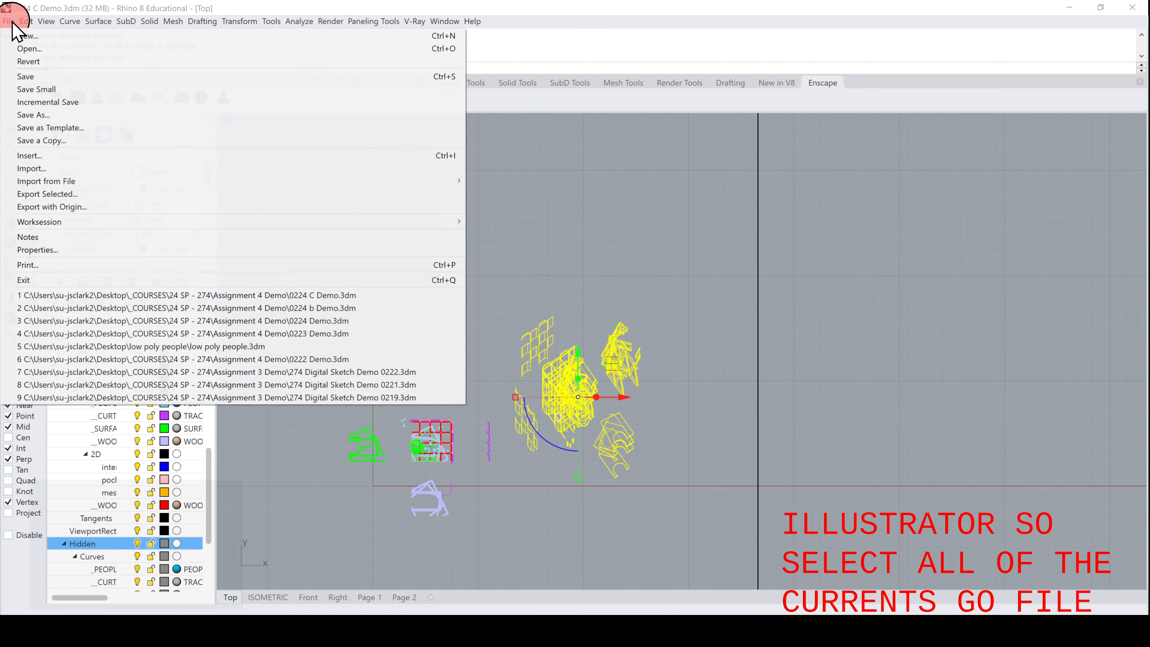
{"action": "mouse_move", "coordinate": [15, 20]}
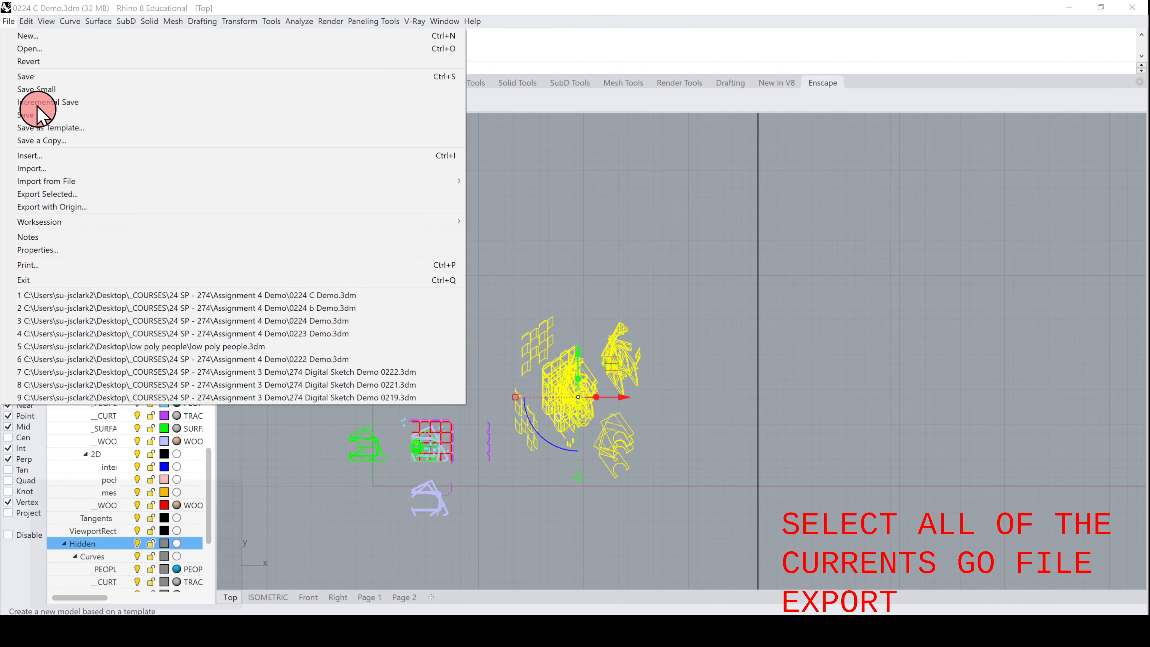
{"action": "left_click", "coordinate": [54, 194]}
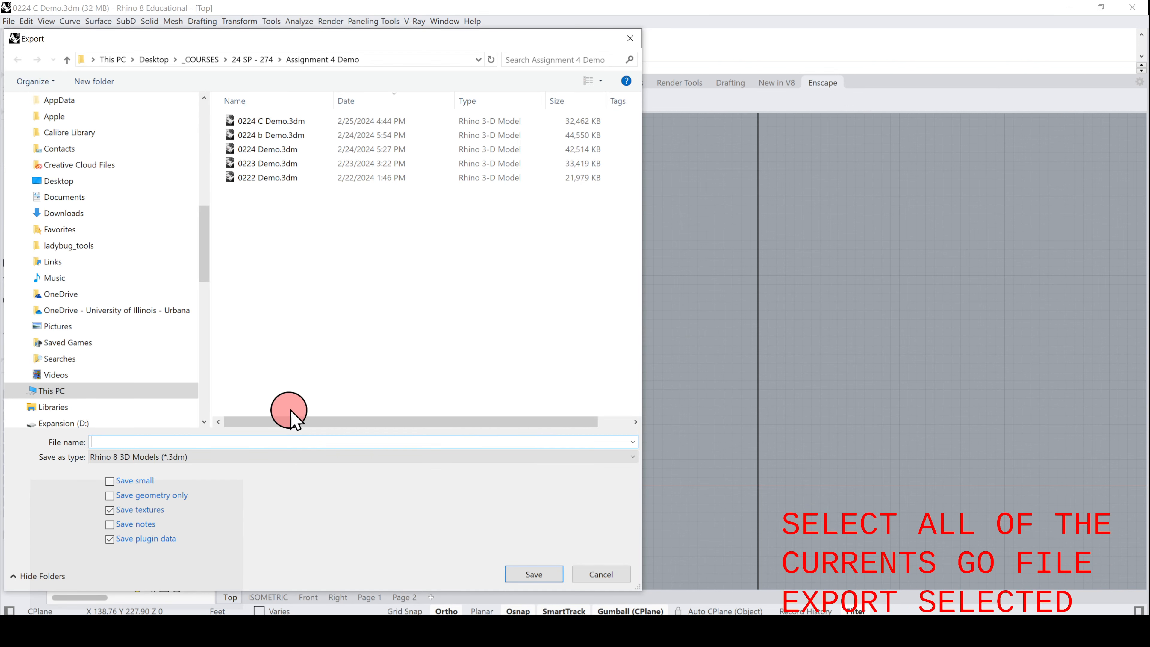
{"action": "left_click", "coordinate": [238, 457]}
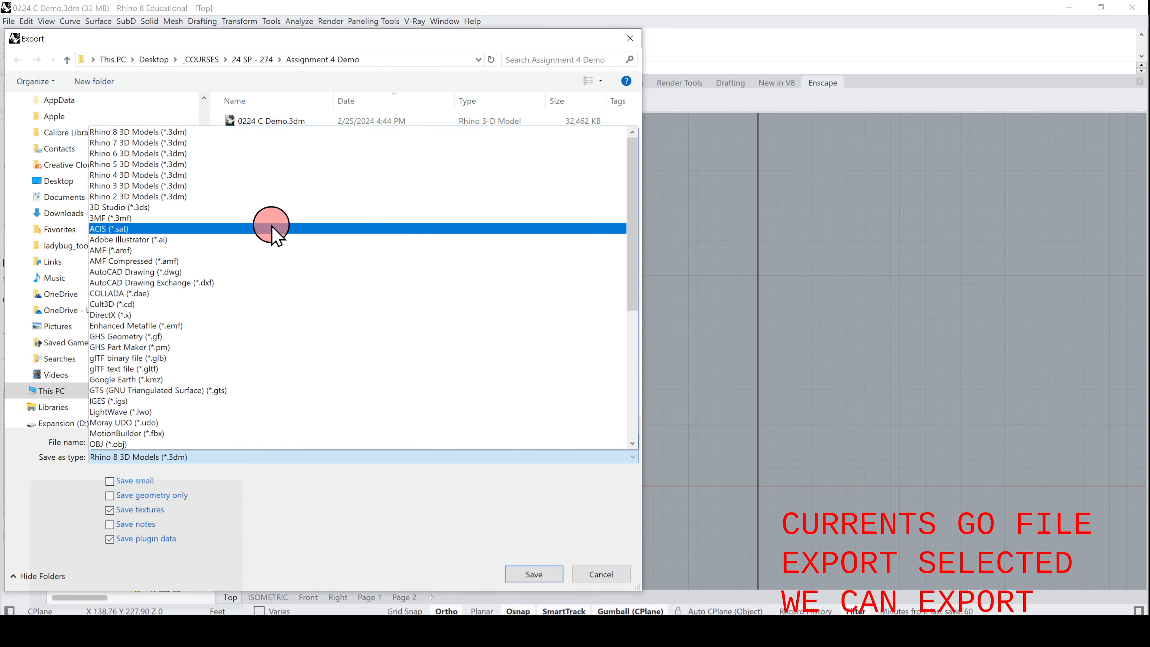
{"action": "left_click", "coordinate": [263, 239]}
{"action": "left_click", "coordinate": [221, 442]}
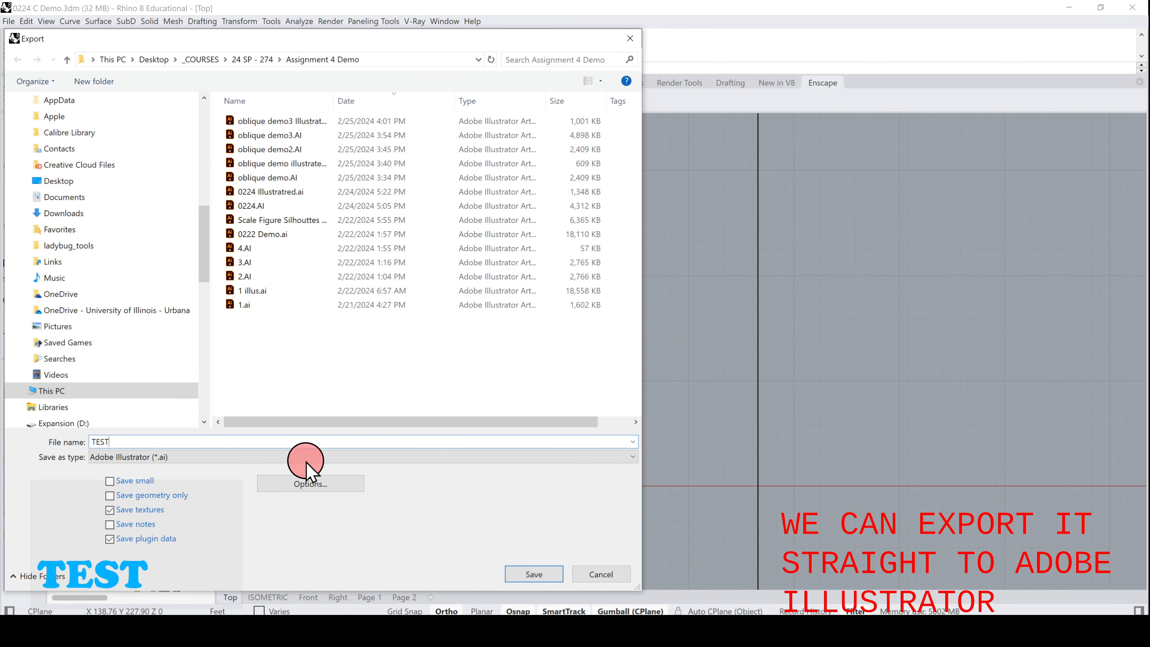
- Try the AI export options with Preserve model scale at 8 feet = 1 inch and RGB color, and dismiss the export
{"action": "left_click", "coordinate": [337, 484]}
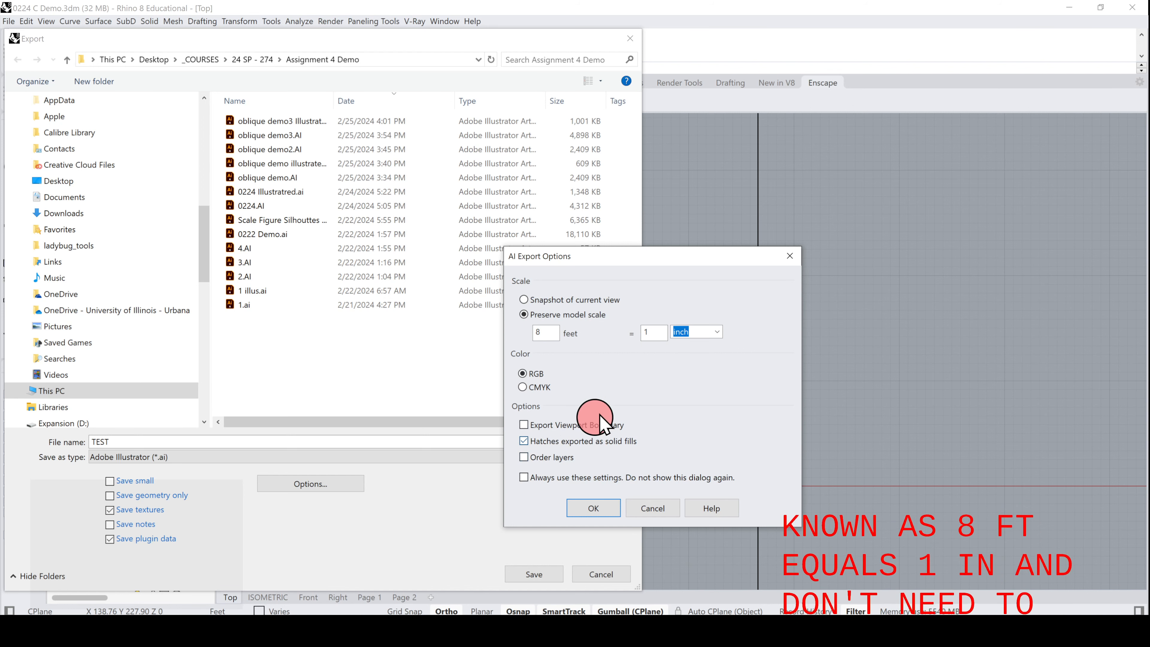
{"action": "left_click", "coordinate": [640, 510]}
{"action": "left_click", "coordinate": [585, 573]}
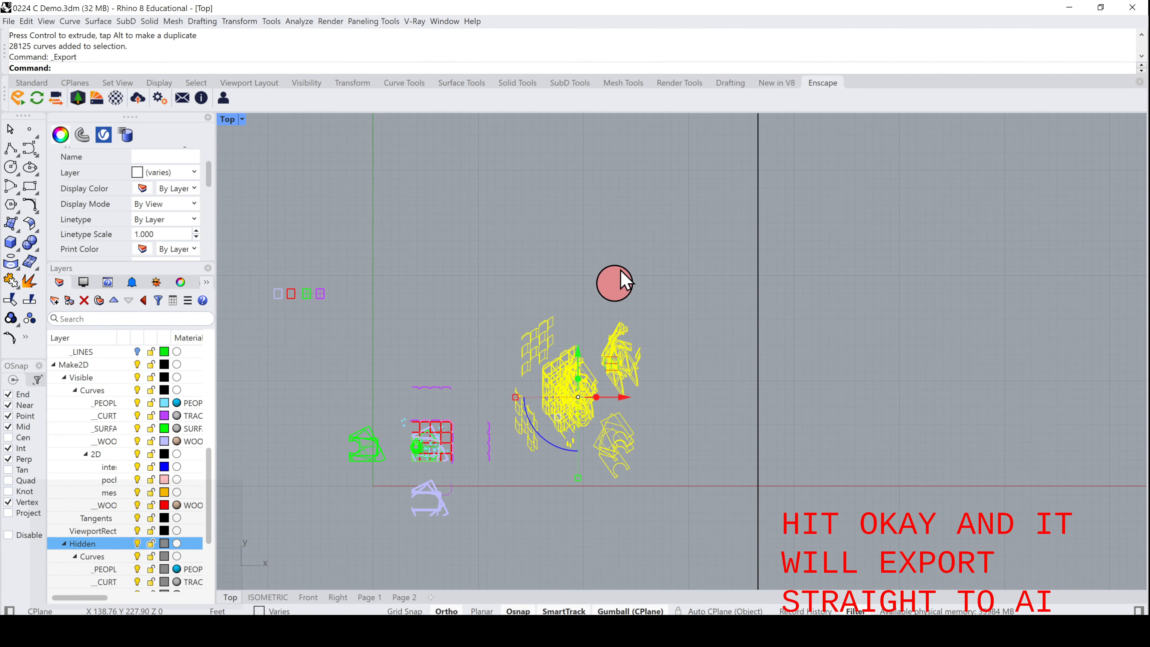
- Switch to Acrobat's How to Make a Good Digital Drawing.pdf and review the steps on Make2D, Illustrator export, sun lighting and render settings
{"action": "scroll", "coordinate": [571, 404], "scroll_direction": "up", "scroll_amount": 2}
{"action": "left_click", "coordinate": [433, 529]}
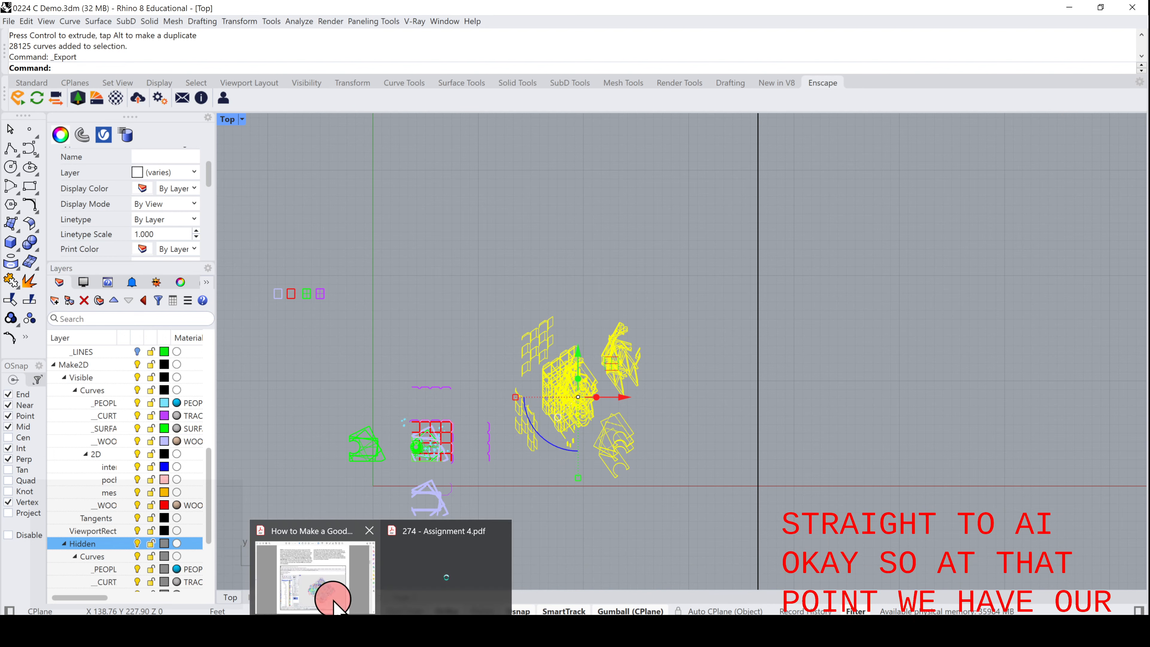
{"action": "left_click", "coordinate": [328, 598]}
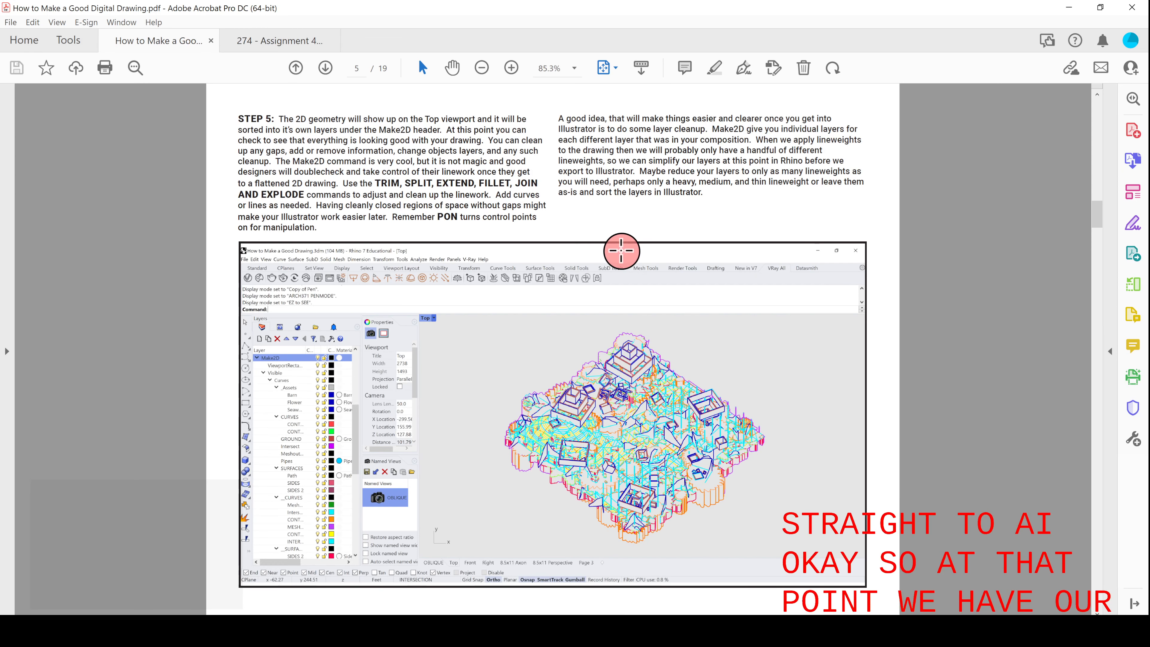
{"action": "scroll", "coordinate": [621, 250], "scroll_direction": "down", "scroll_amount": 1}
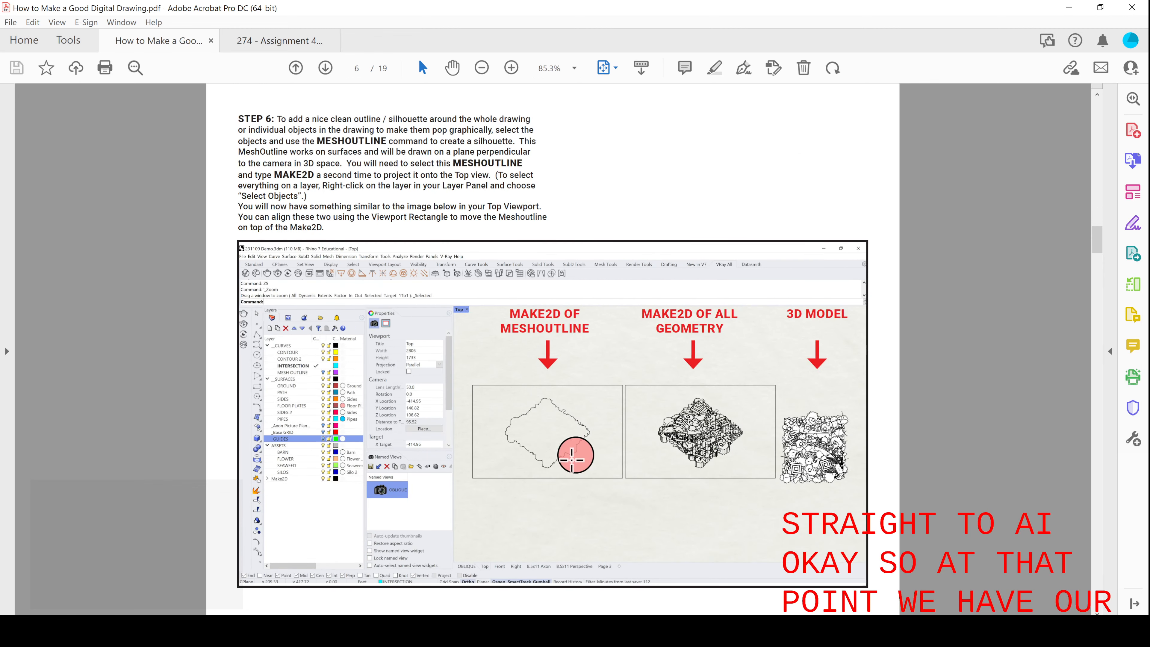
{"action": "scroll", "coordinate": [783, 362], "scroll_direction": "down", "scroll_amount": 1}
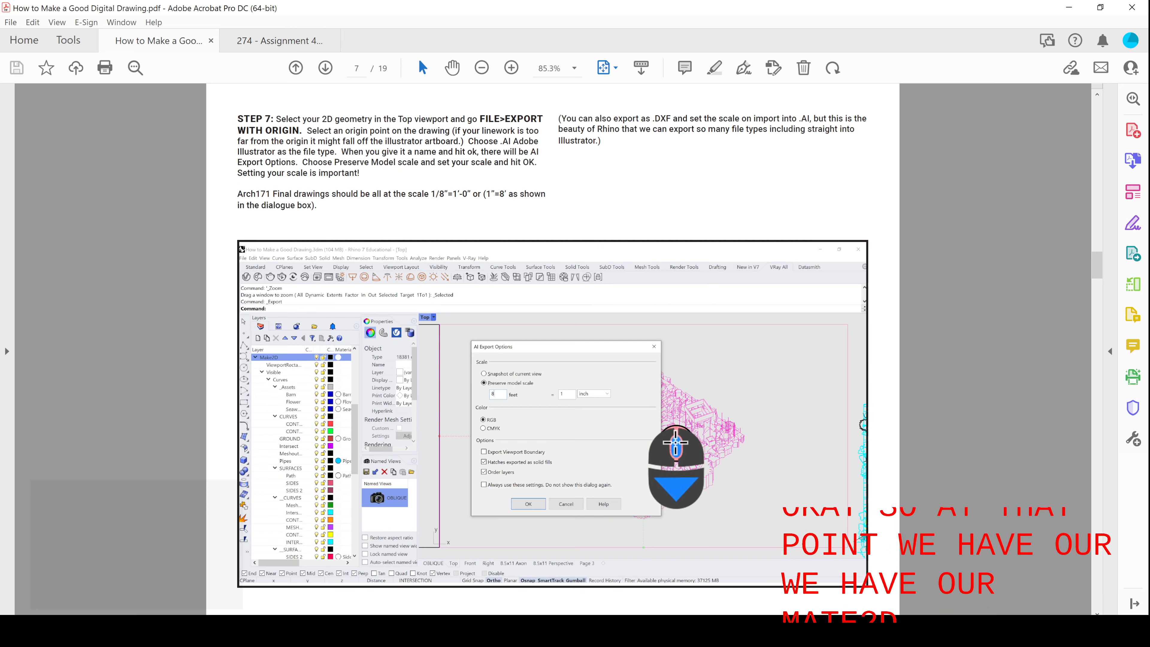
{"action": "scroll", "coordinate": [783, 362], "scroll_direction": "down", "scroll_amount": 1}
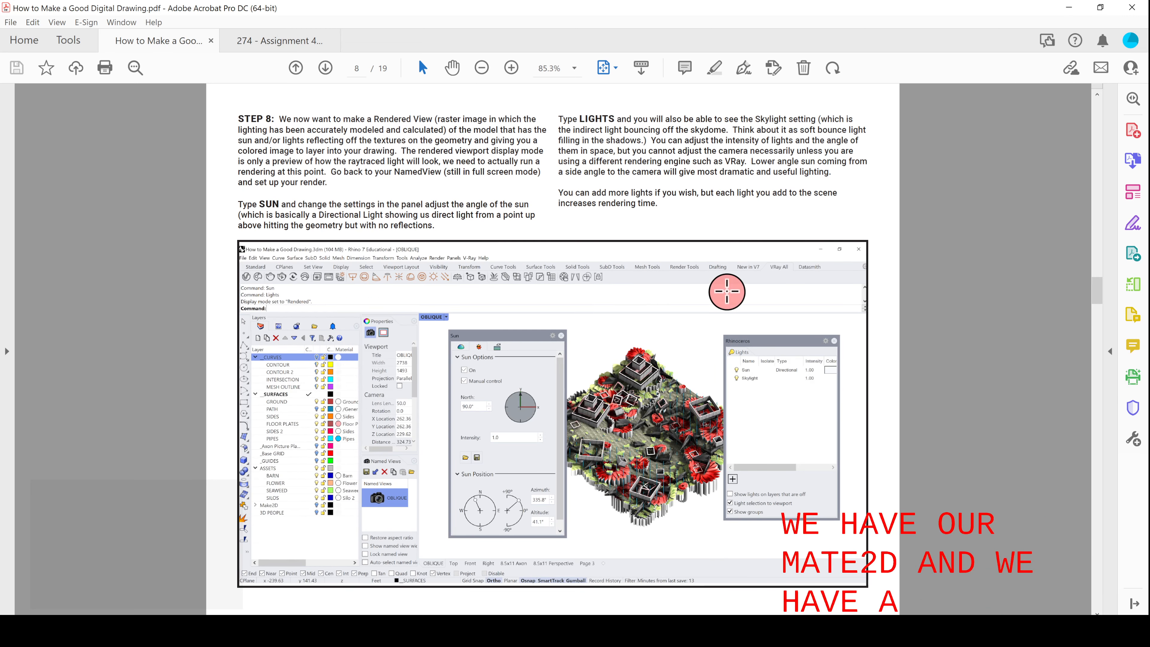
{"action": "scroll", "coordinate": [627, 455], "scroll_direction": "down", "scroll_amount": 1}
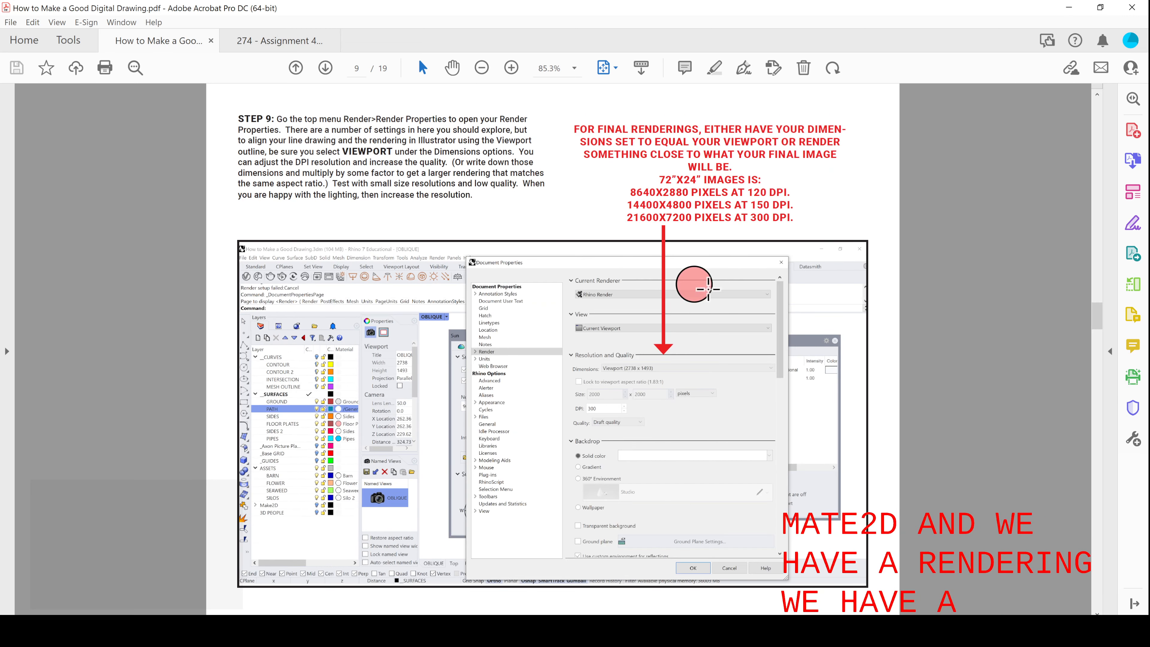
{"action": "scroll", "coordinate": [724, 398], "scroll_direction": "down", "scroll_amount": 1}
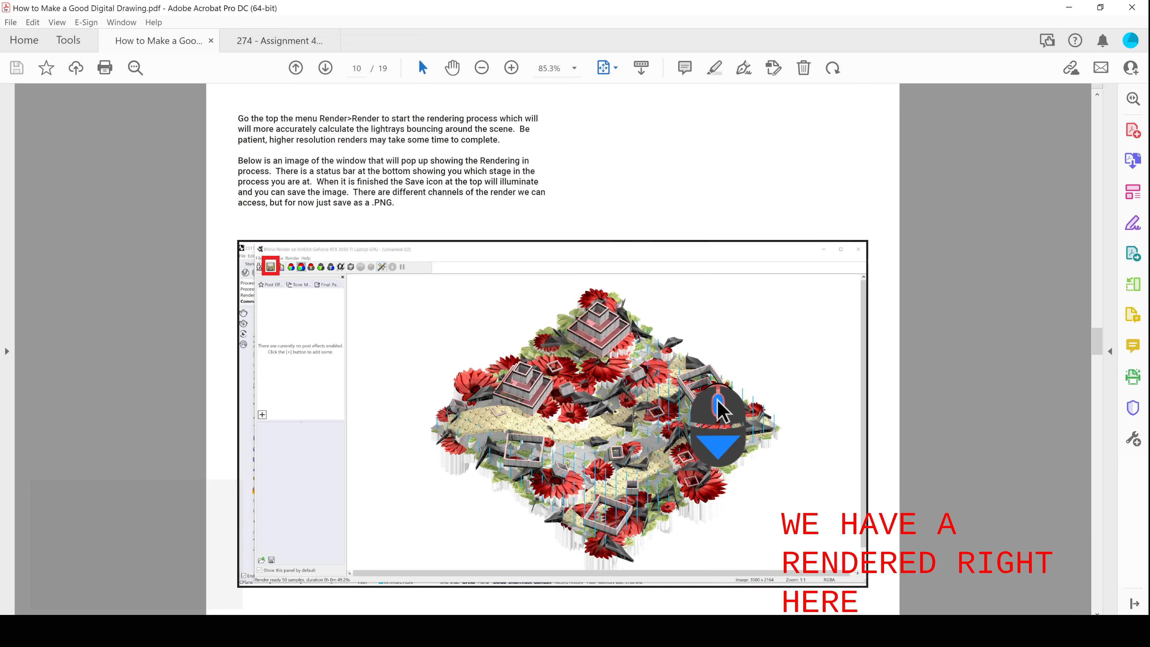
{"action": "scroll", "coordinate": [721, 389], "scroll_direction": "up", "scroll_amount": 1}
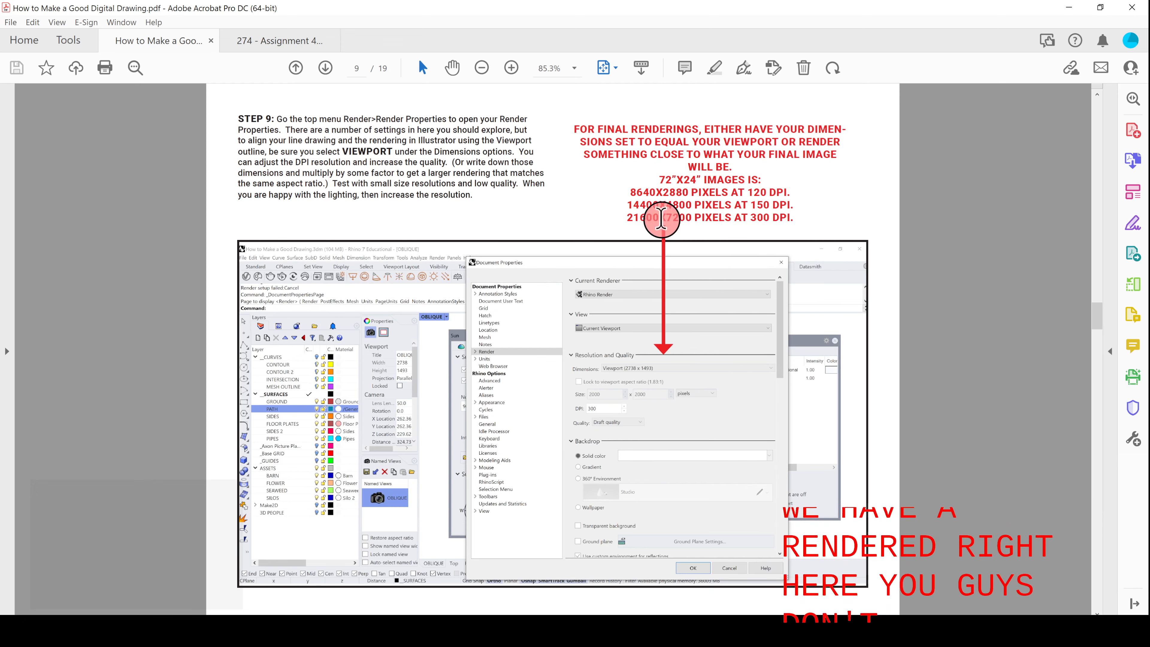
- Review the PDF's pages on final rendering resolution and on starting a render and saving it as a PNG
{"action": "scroll", "coordinate": [699, 211], "scroll_direction": "down", "scroll_amount": 1}
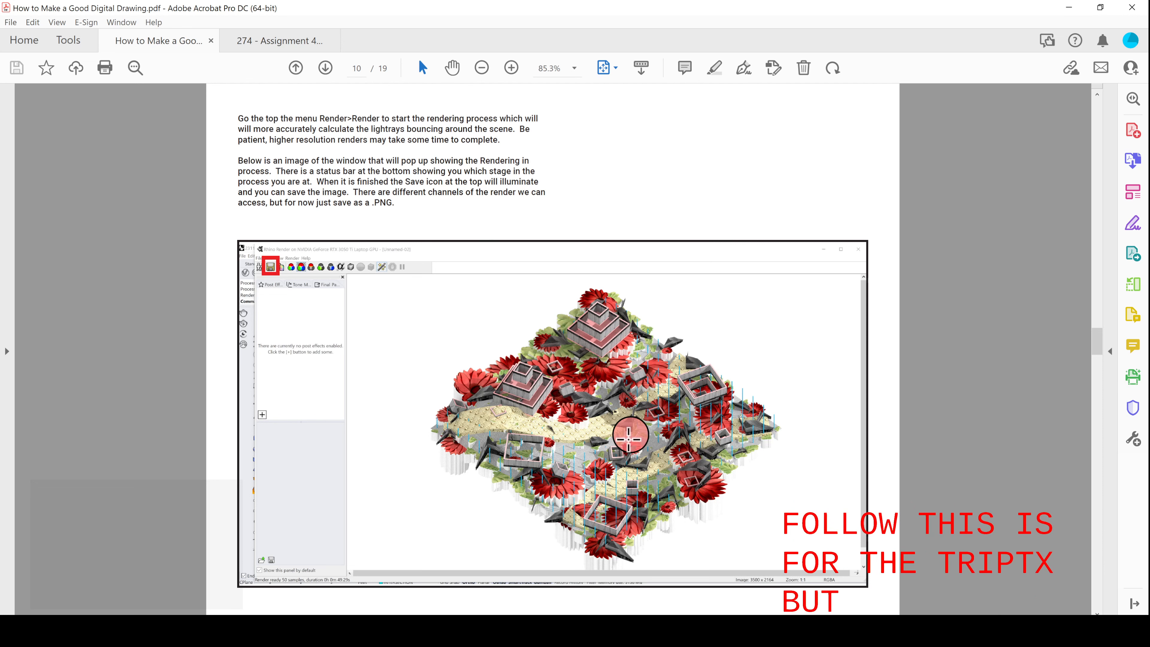
{"action": "scroll", "coordinate": [624, 461], "scroll_direction": "up", "scroll_amount": 1}
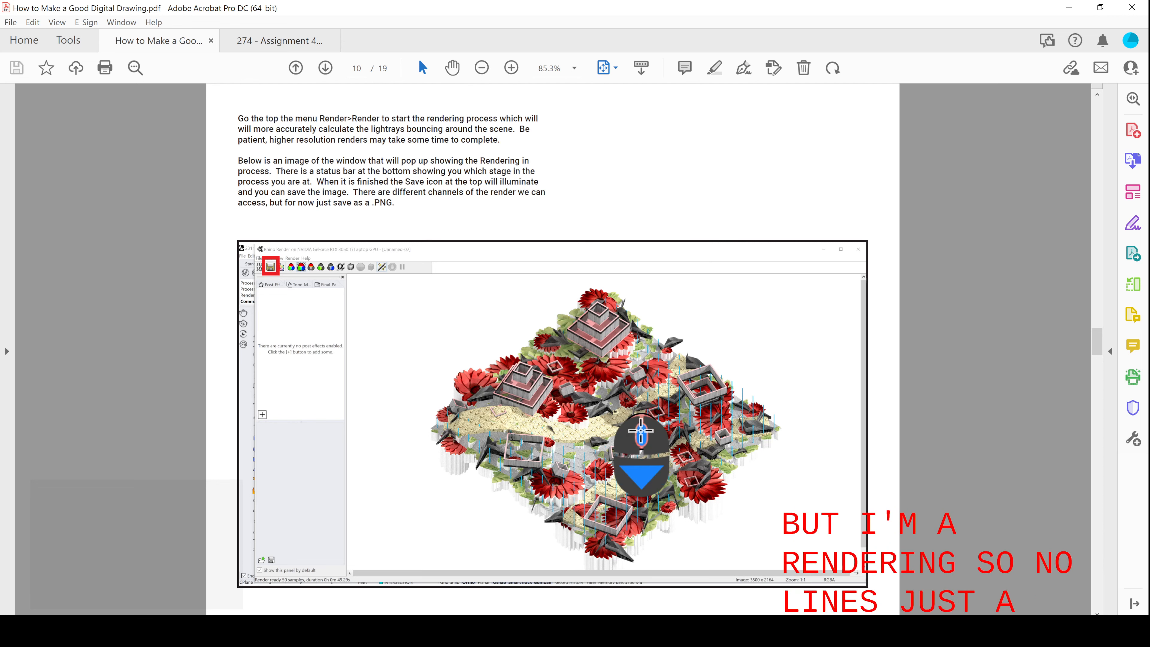
{"action": "scroll", "coordinate": [696, 386], "scroll_direction": "down", "scroll_amount": 1}
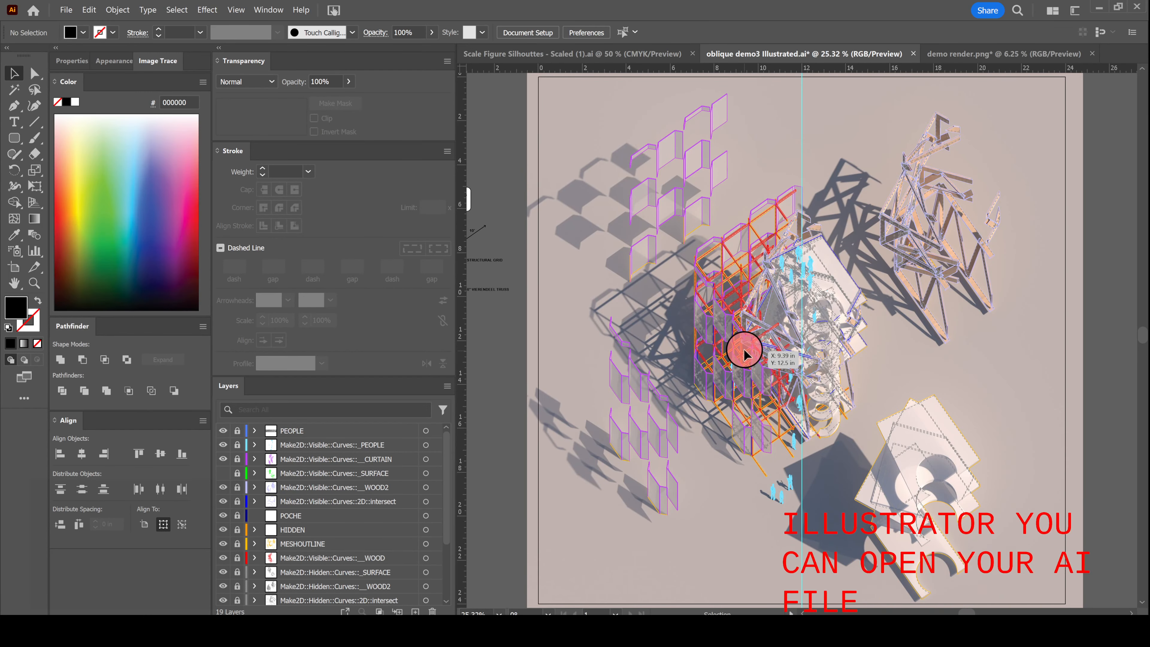
- Switch to oblique demo3 Illustrated.ai in Illustrator and hide the RENDERING layer to examine the linework on the artboard
{"action": "scroll", "coordinate": [290, 526], "scroll_direction": "down", "scroll_amount": 3}
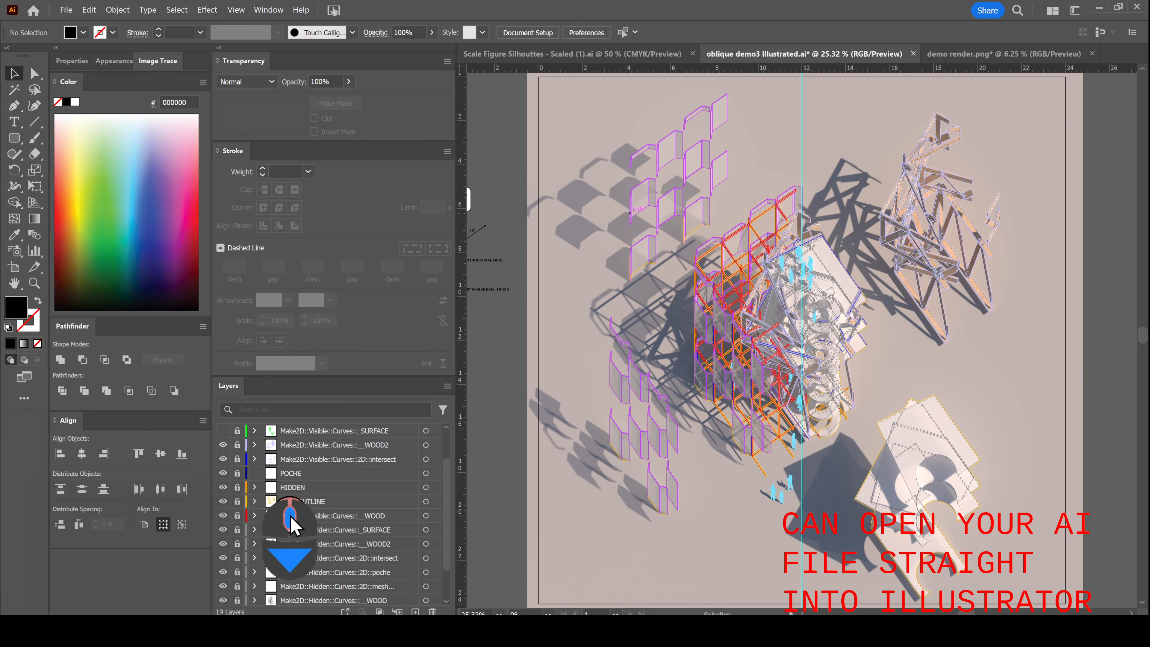
{"action": "scroll", "coordinate": [290, 528], "scroll_direction": "down", "scroll_amount": 3}
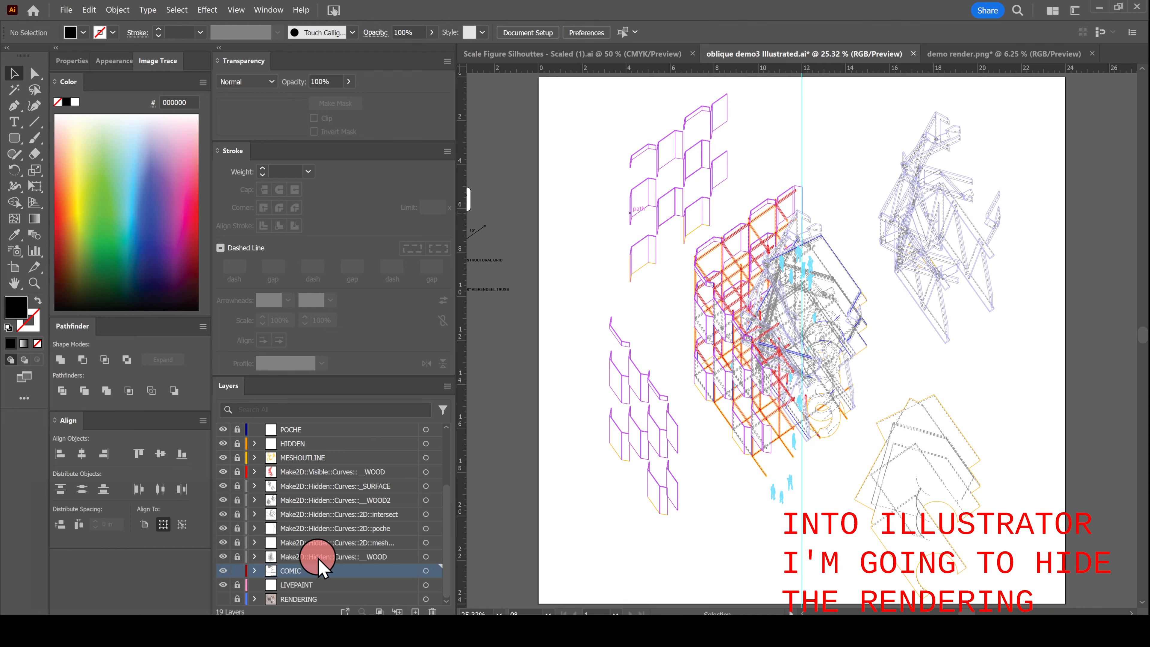
{"action": "scroll", "coordinate": [755, 410], "scroll_direction": "down", "scroll_amount": 1, "text": "alt"}
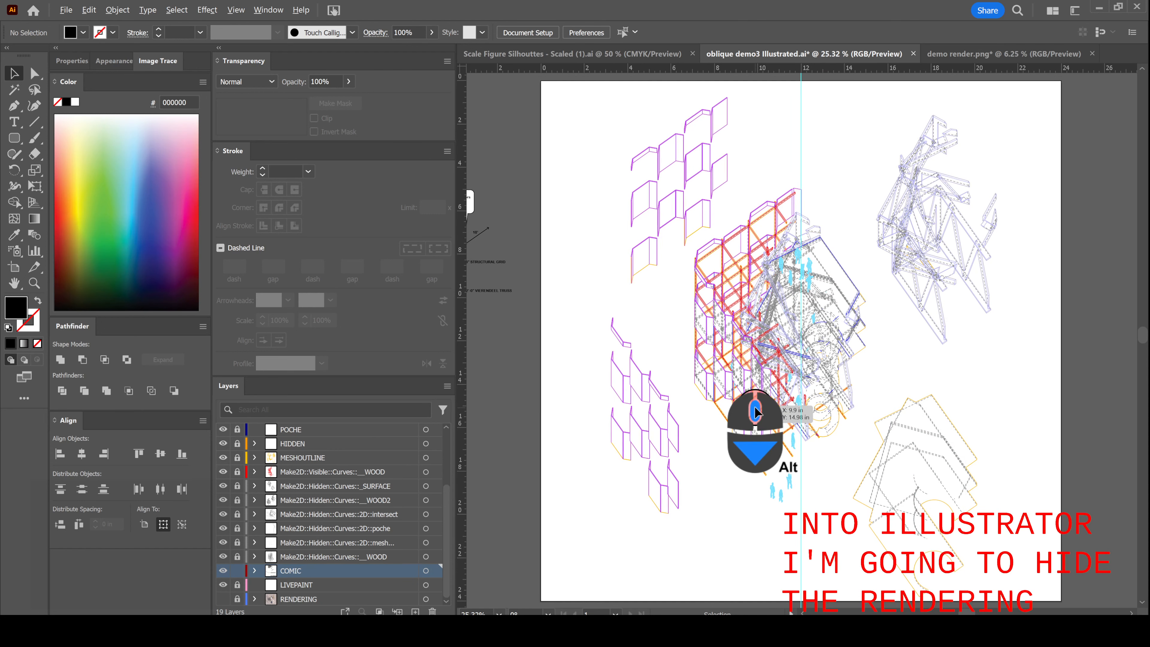
{"action": "scroll", "coordinate": [755, 410], "scroll_direction": "down", "scroll_amount": 5, "text": "alt"}
{"action": "scroll", "coordinate": [862, 244], "scroll_direction": "up", "scroll_amount": 2, "text": "alt"}
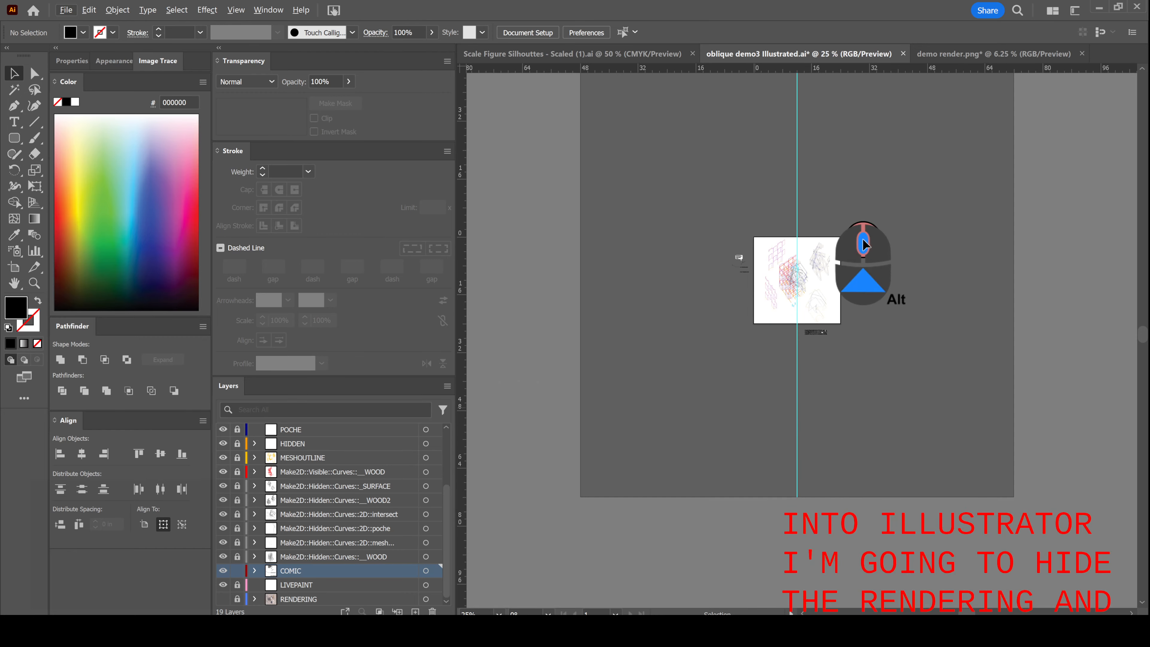
{"action": "scroll", "coordinate": [819, 272], "scroll_direction": "up", "scroll_amount": 4, "text": "alt"}
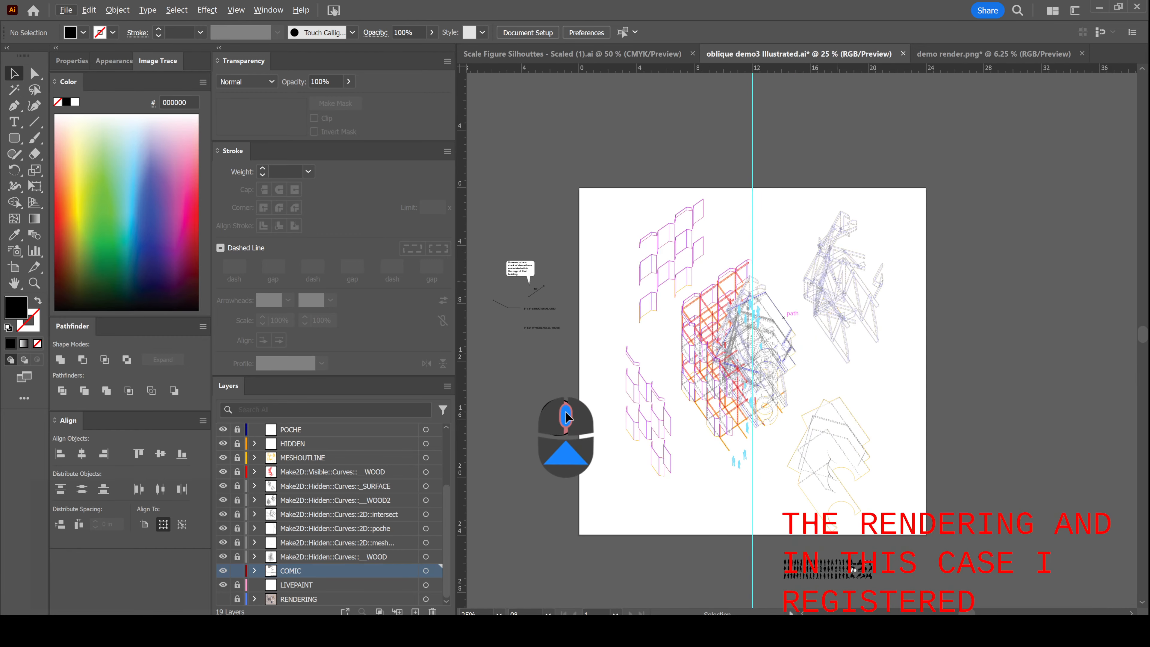
- Hide every layer except MESHOUTLINE so that only the mesh outlines are displayed
{"action": "left_click_drag", "start_coordinate": [223, 471], "coordinate": [225, 589]}
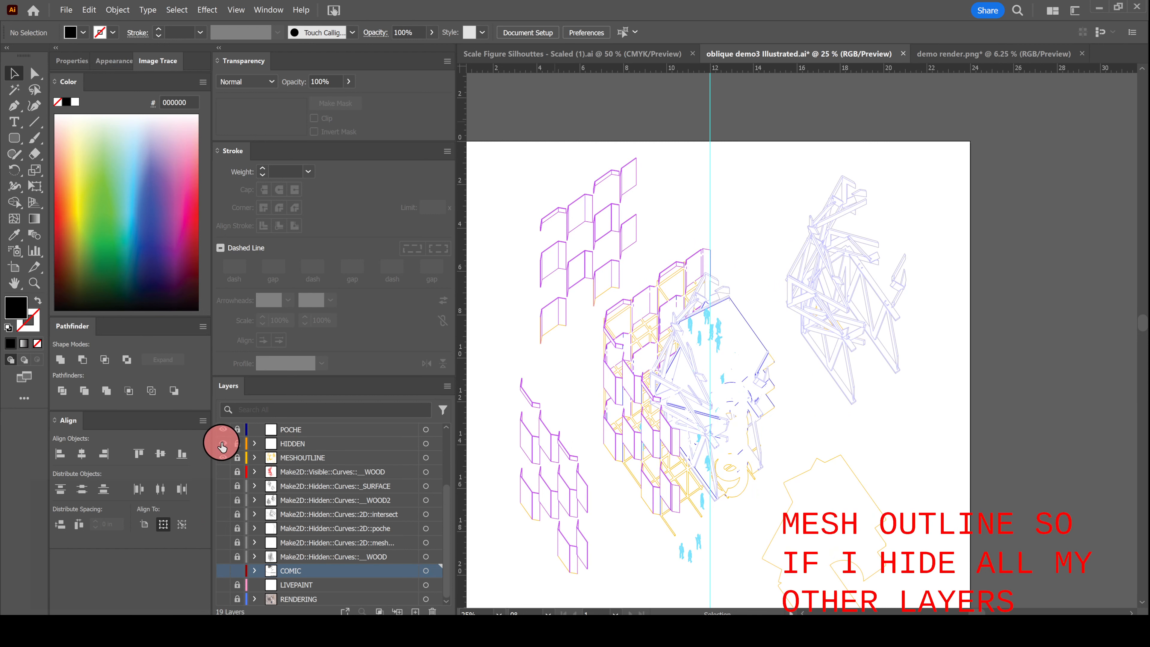
{"action": "left_click_drag", "start_coordinate": [223, 432], "coordinate": [223, 445]}
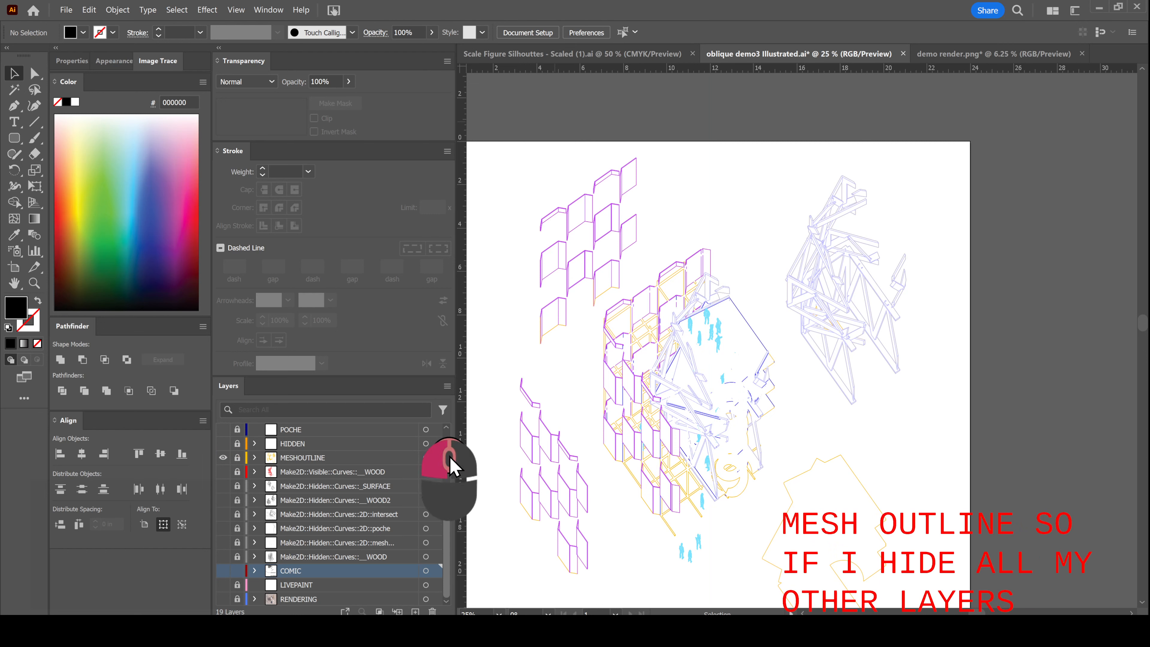
{"action": "left_click_drag", "start_coordinate": [451, 465], "coordinate": [449, 431]}
{"action": "left_click", "coordinate": [236, 446]}
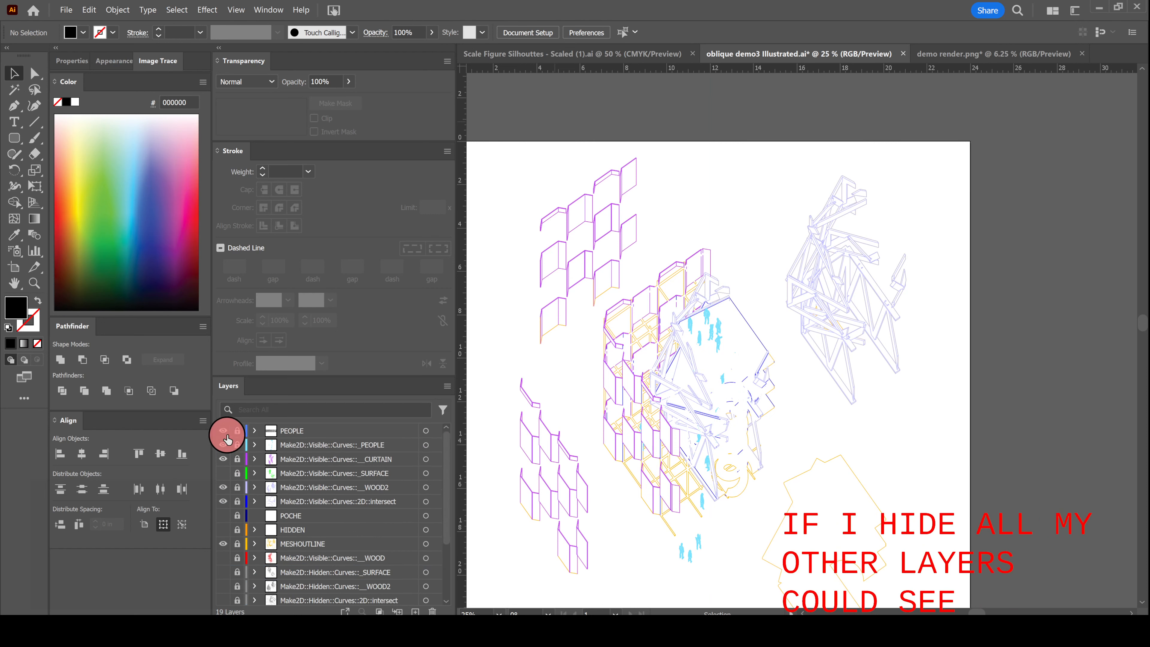
{"action": "left_click_drag", "start_coordinate": [227, 438], "coordinate": [222, 510]}
- Collapse the extra stroke options to give the layer list more room
{"action": "left_click", "coordinate": [447, 152]}
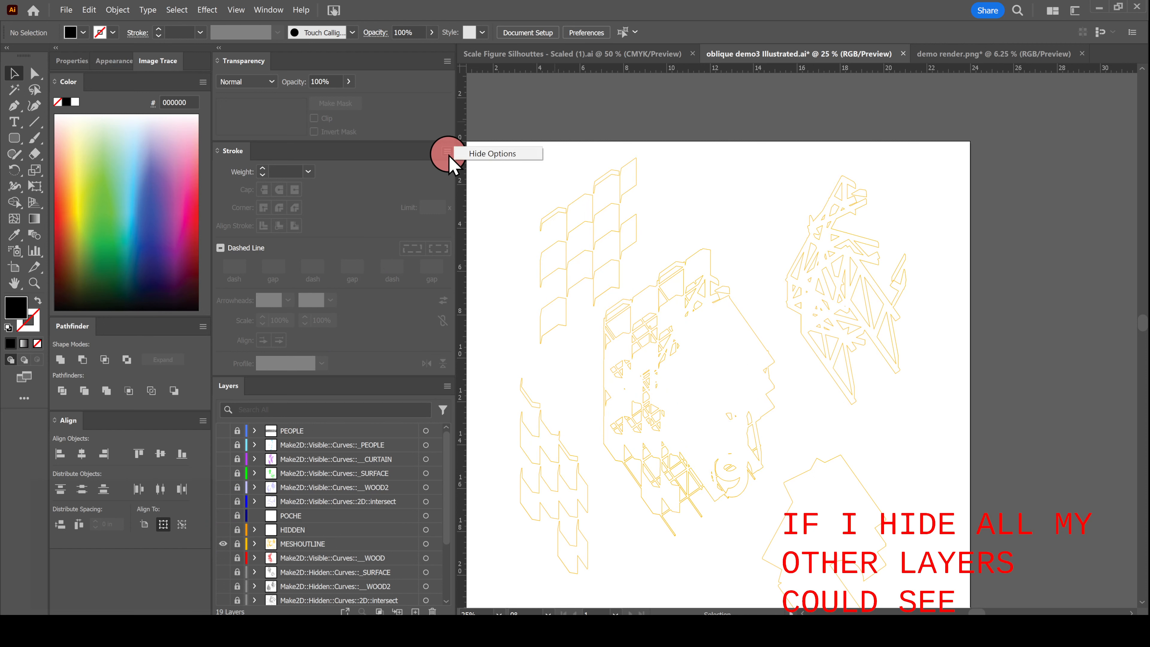
{"action": "left_click", "coordinate": [473, 155]}
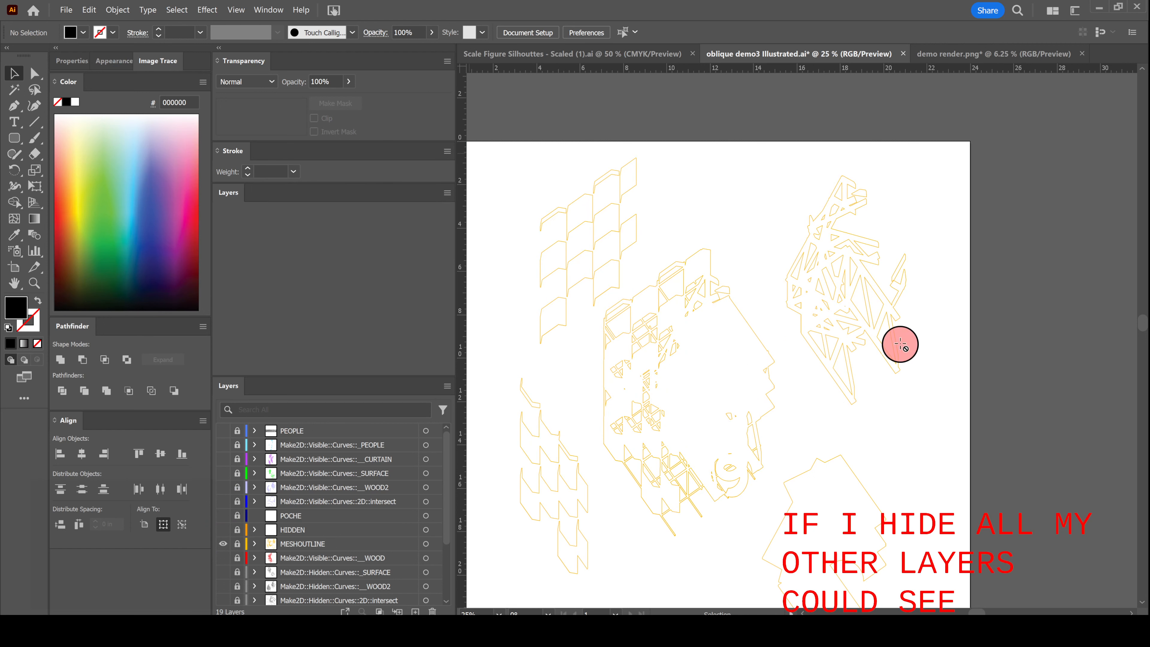
{"action": "scroll", "coordinate": [900, 344], "scroll_direction": "down", "scroll_amount": 1, "text": "alt"}
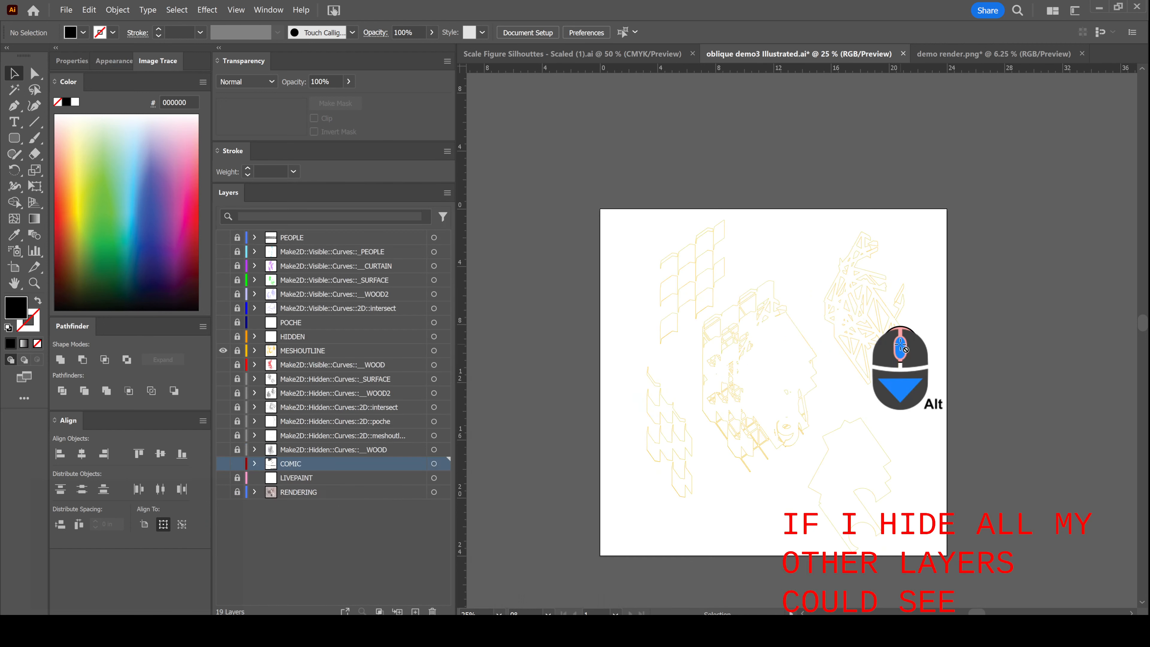
- Hide the MESHOUTLINE layer and show all the Make2D::Hidden layers, from _SURFACE through __WOOD
{"action": "left_click", "coordinate": [312, 366]}
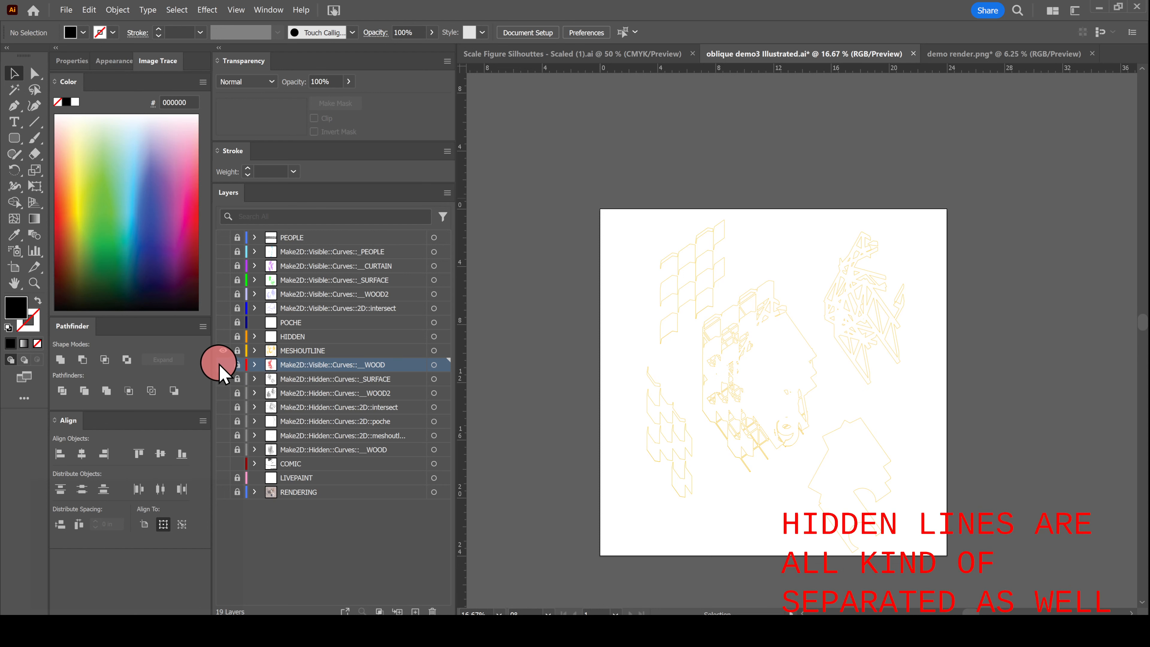
{"action": "left_click", "coordinate": [220, 352]}
{"action": "left_click_drag", "start_coordinate": [222, 379], "coordinate": [224, 446]}
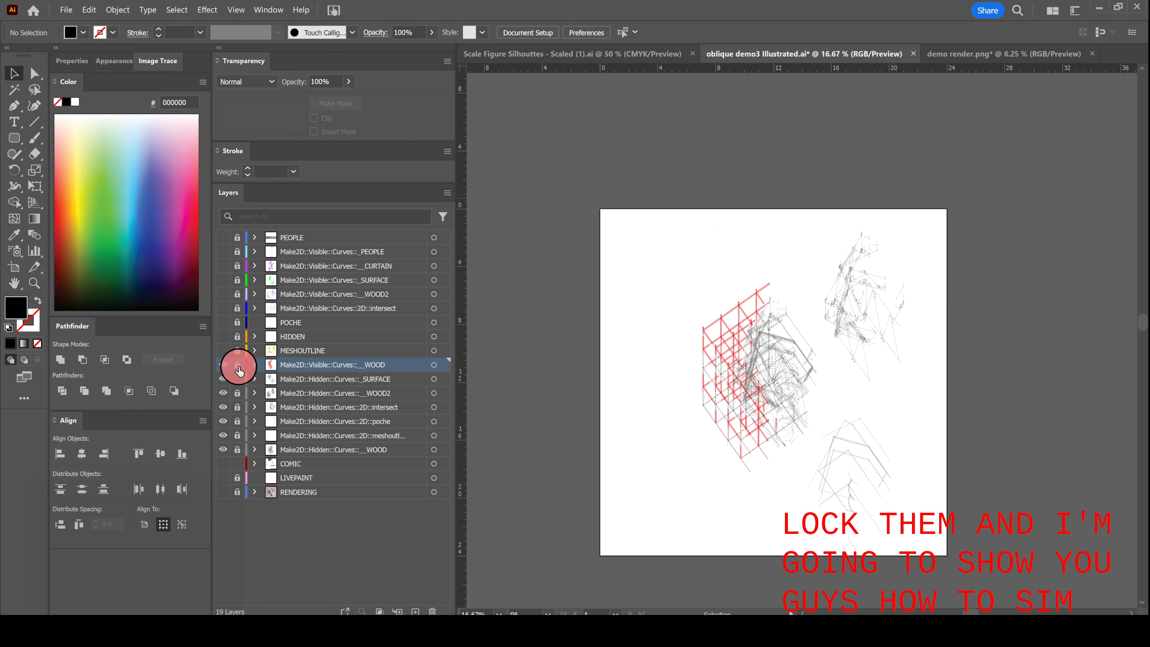
- Unlock the Make2D::Hidden layers and Make2D::Visible::Curves::__WOOD, and hide that visible wood layer
{"action": "left_click", "coordinate": [239, 367]}
{"action": "left_click", "coordinate": [238, 378]}
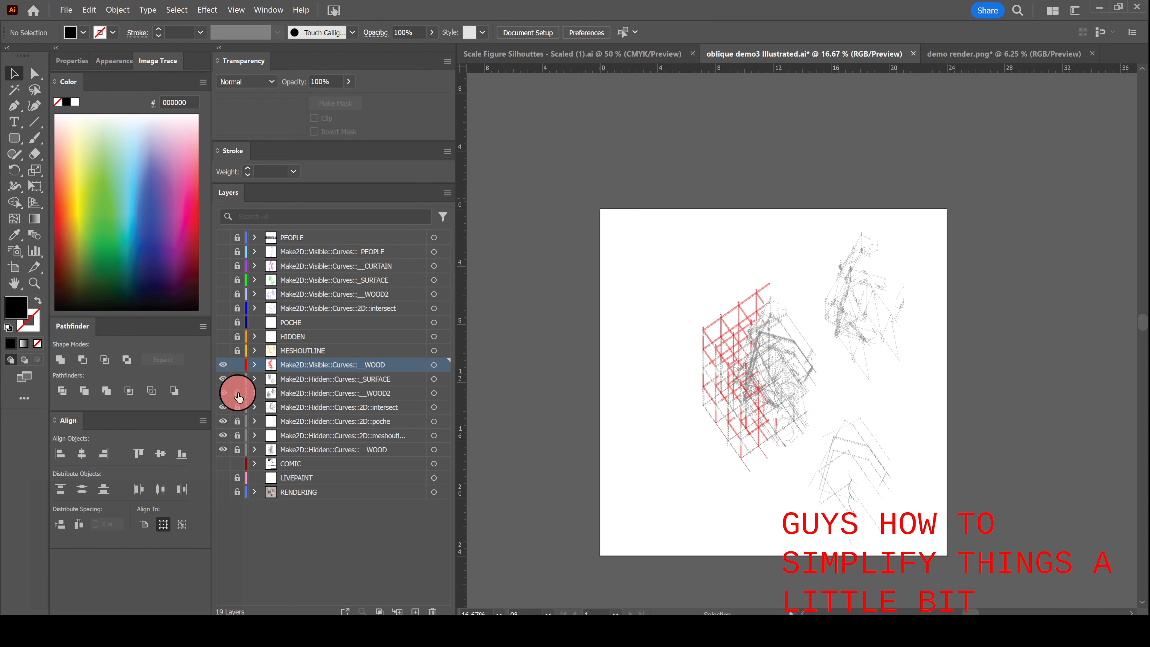
{"action": "left_click_drag", "start_coordinate": [237, 393], "coordinate": [236, 462]}
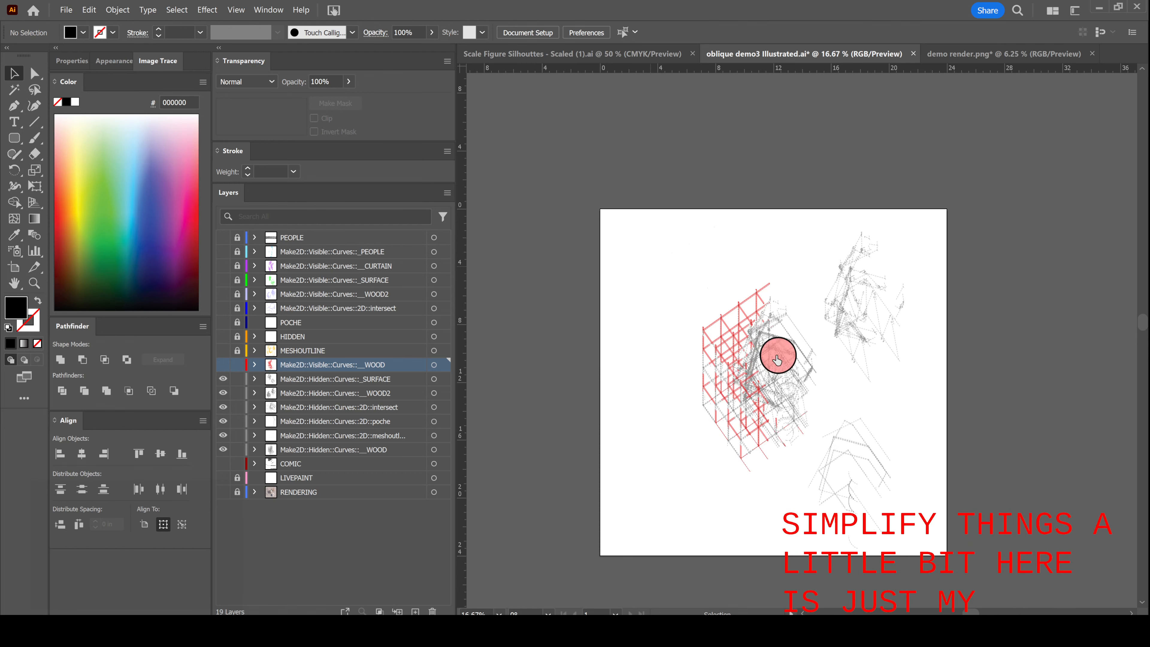
- Select all the dashed hidden linework on the artboard and check the list of available windows
{"action": "scroll", "coordinate": [805, 365], "scroll_direction": "up", "scroll_amount": 1, "text": "alt"}
{"action": "scroll", "coordinate": [816, 372], "scroll_direction": "up", "scroll_amount": 1, "text": "alt"}
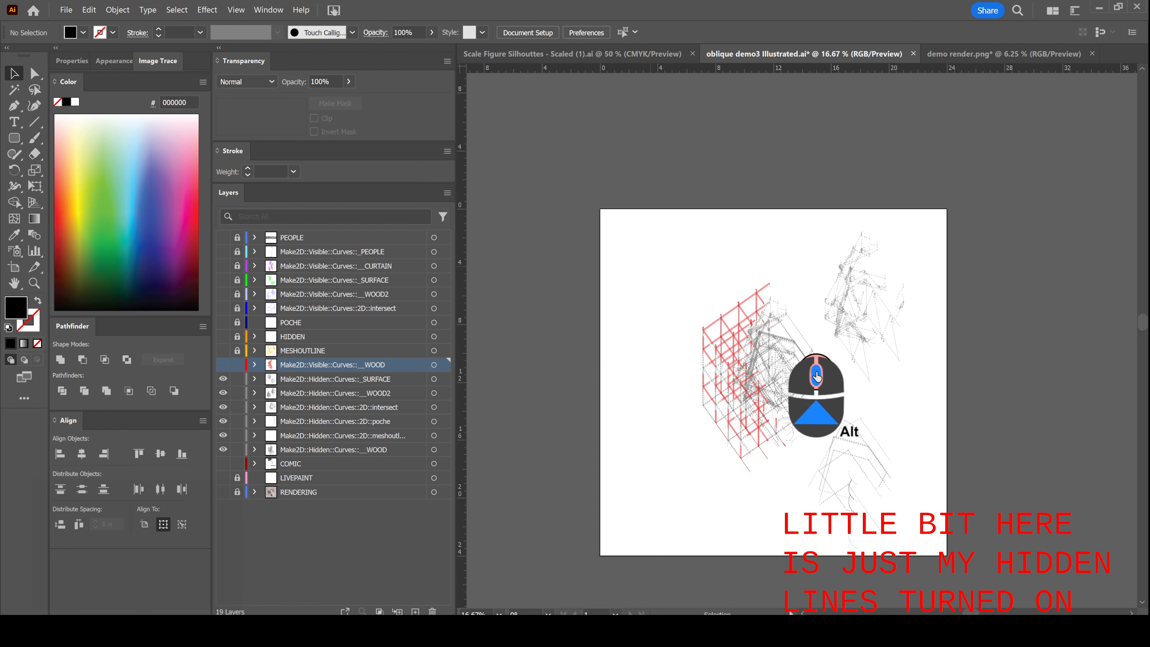
{"action": "scroll", "coordinate": [821, 401], "scroll_direction": "down", "scroll_amount": 2, "text": "alt"}
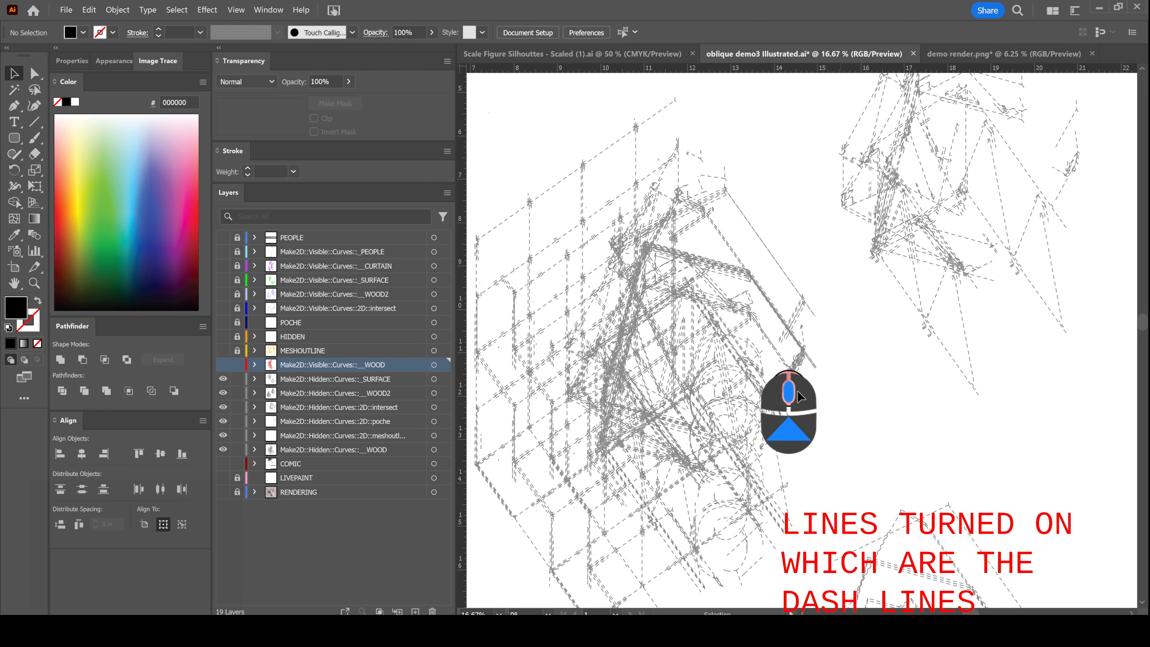
{"action": "scroll", "coordinate": [761, 385], "scroll_direction": "down", "scroll_amount": 1, "text": "alt"}
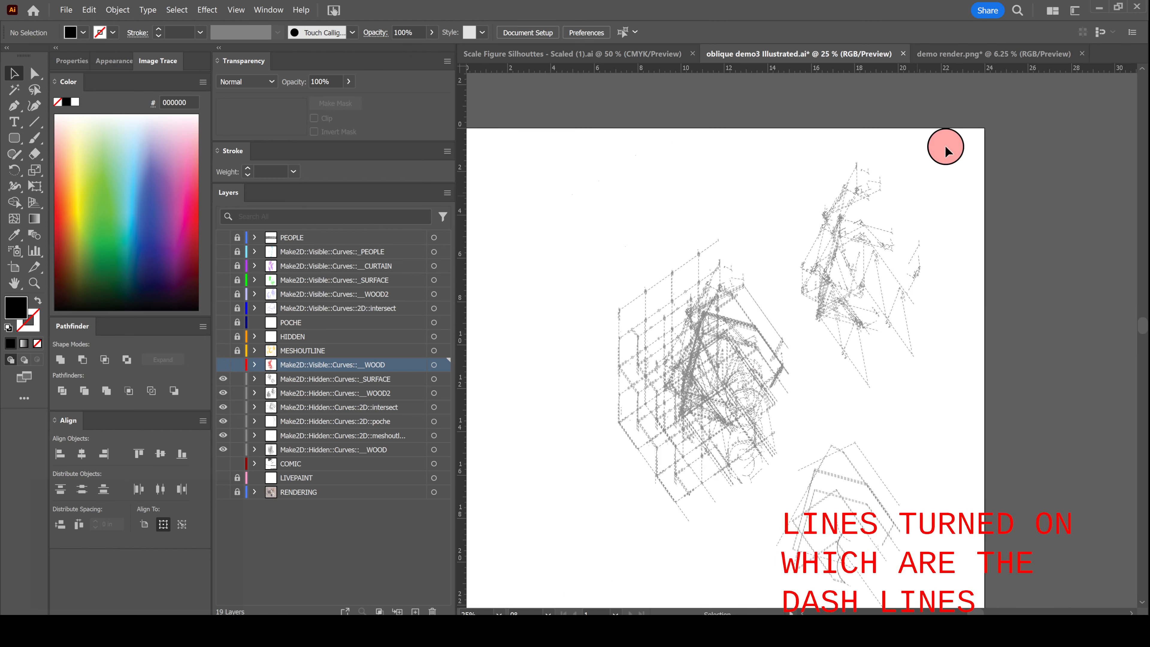
{"action": "left_click_drag", "start_coordinate": [971, 133], "coordinate": [564, 575]}
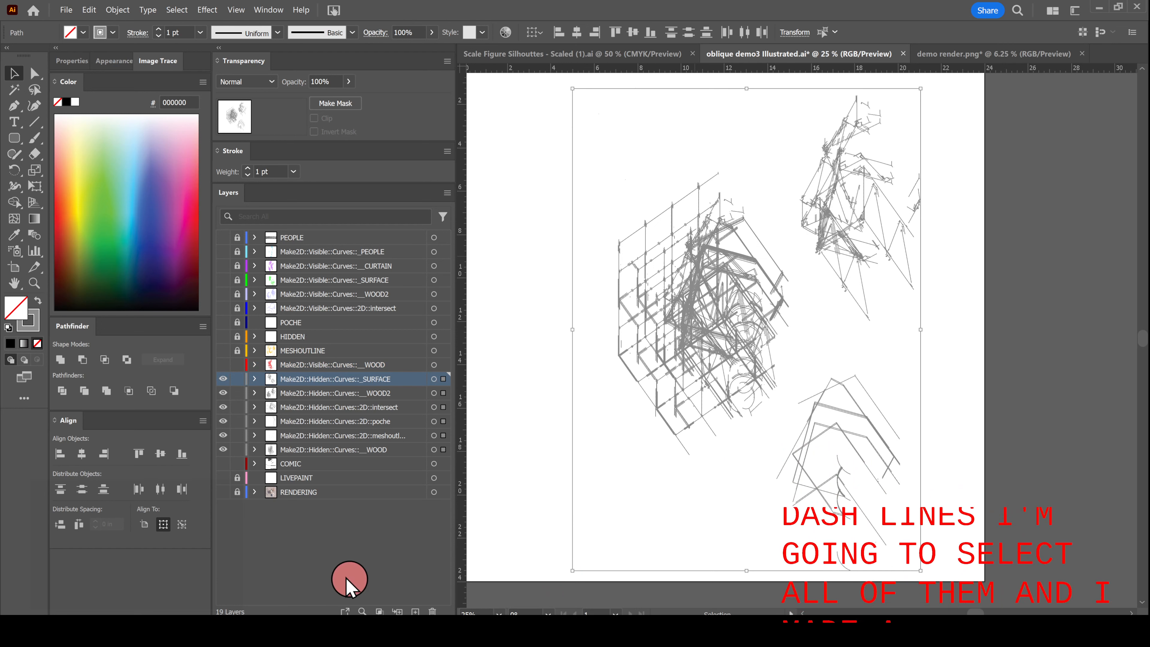
{"action": "left_click", "coordinate": [271, 11]}
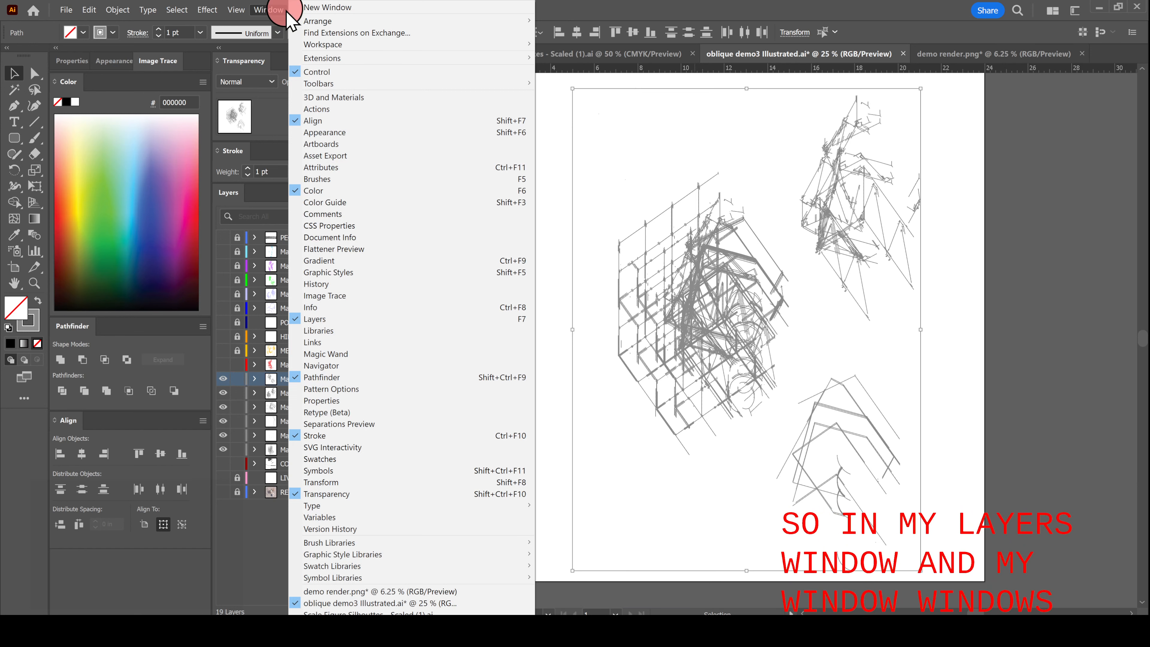
{"action": "left_click", "coordinate": [271, 10]}
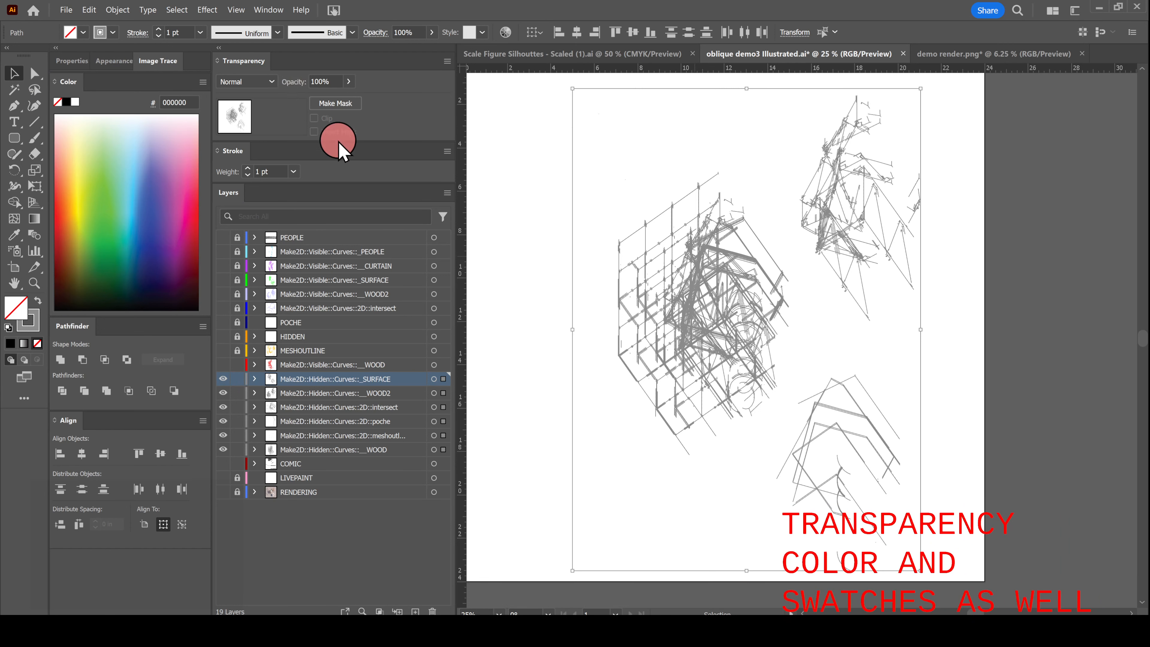
- Try to move the selected linework from the Make2D::Hidden layers onto the HIDDEN layer
{"action": "left_click", "coordinate": [299, 336]}
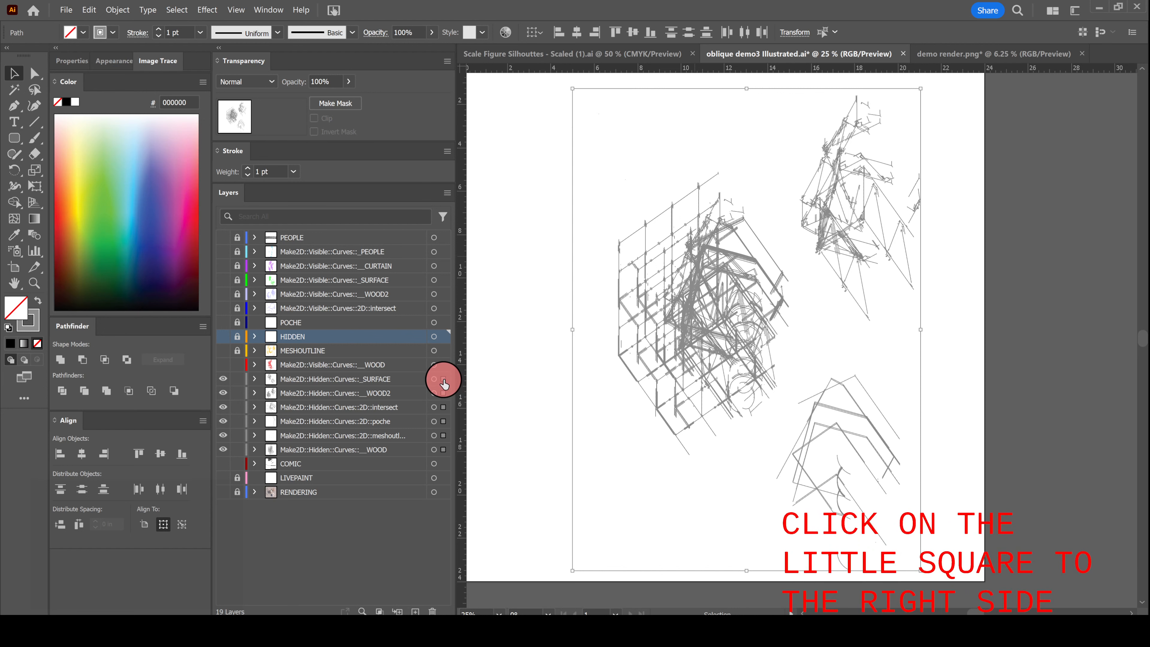
{"action": "left_click_drag", "start_coordinate": [444, 383], "coordinate": [442, 338]}
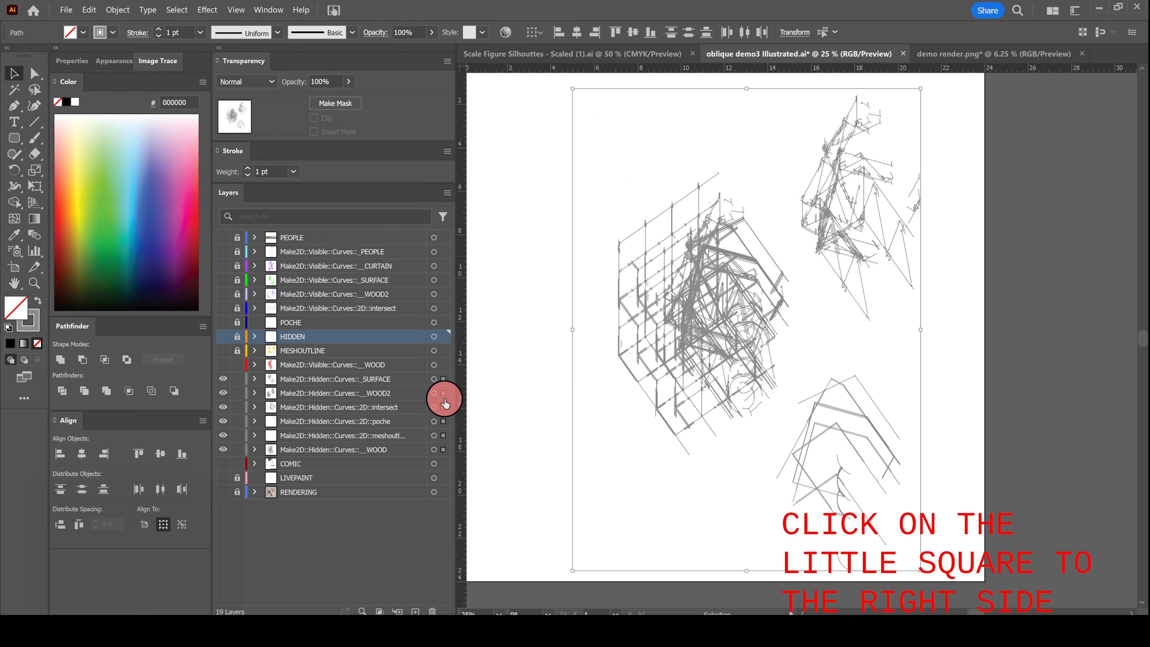
{"action": "mouse_move", "coordinate": [444, 380]}
{"action": "left_mouse_down"}
{"action": "mouse_move", "coordinate": [445, 336]}
{"action": "mouse_move", "coordinate": [442, 406]}
{"action": "mouse_move", "coordinate": [445, 339]}
{"action": "left_mouse_up"}
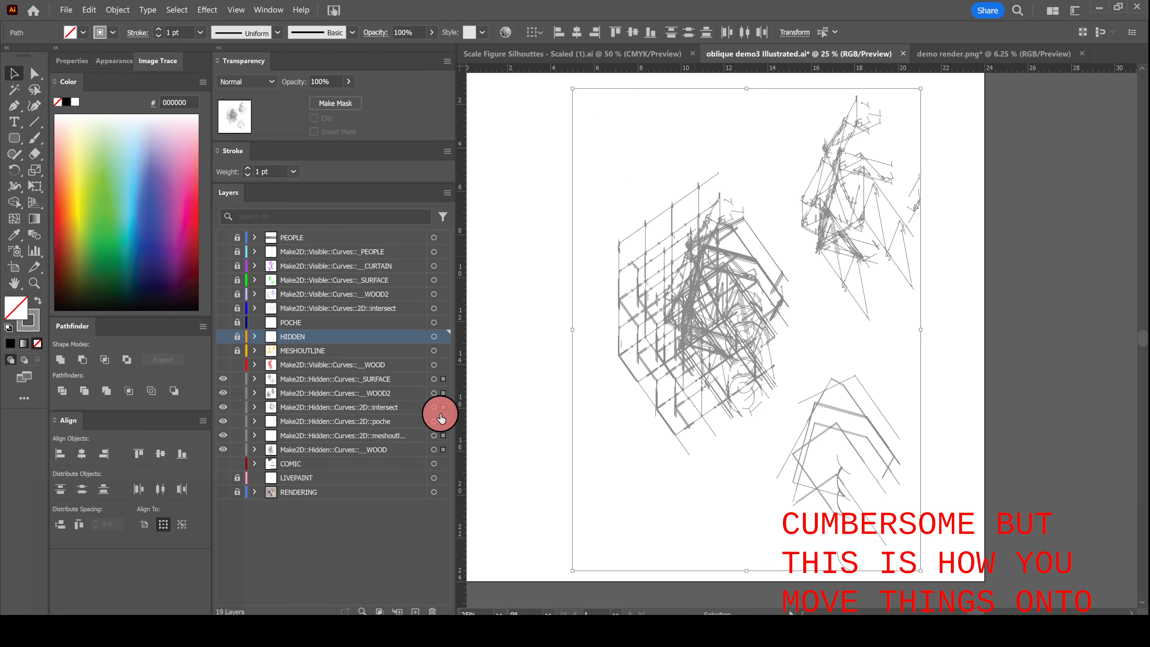
{"action": "left_click_drag", "start_coordinate": [444, 426], "coordinate": [447, 337]}
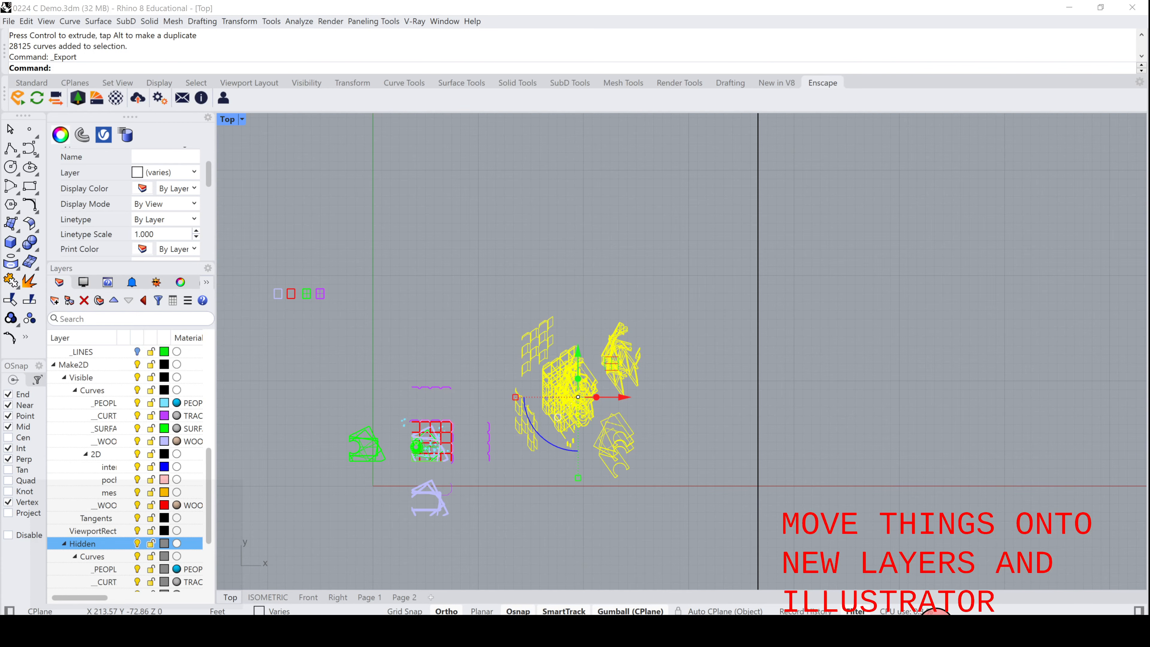
- Switch to Rhino and close it, saving changes to 0224 C Demo.3dm and accepting the Grasshopper multi-save dialog
{"action": "left_click", "coordinate": [1133, 8]}
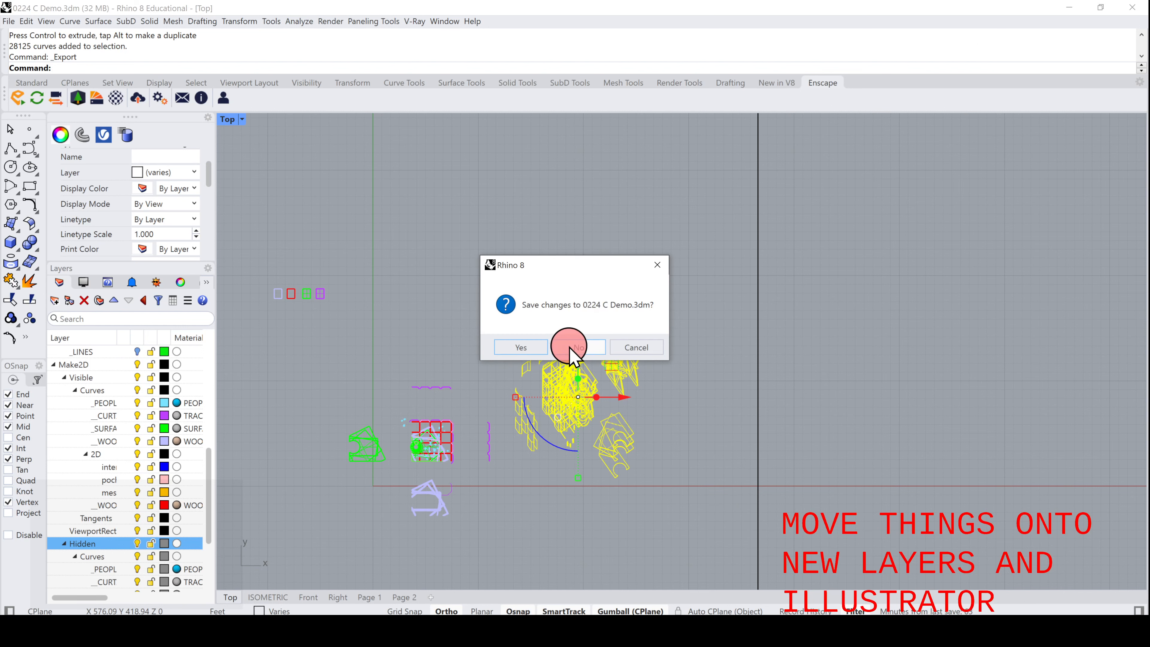
{"action": "left_click", "coordinate": [536, 349]}
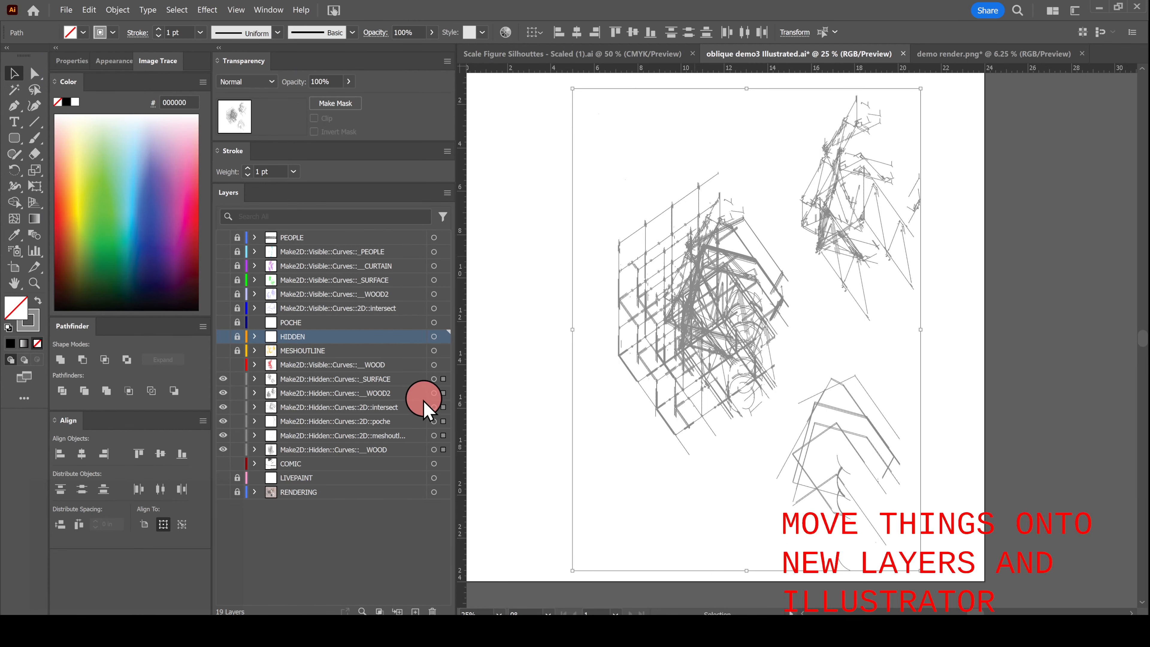
{"action": "left_click_drag", "start_coordinate": [442, 383], "coordinate": [441, 338]}
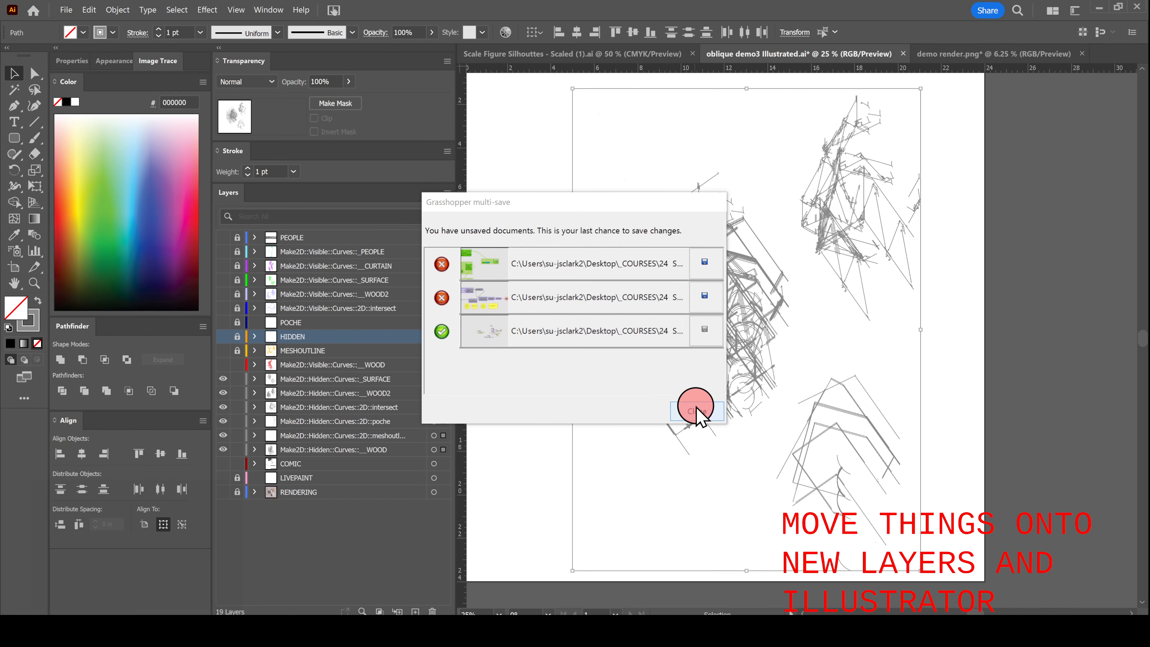
{"action": "left_click", "coordinate": [696, 409]}
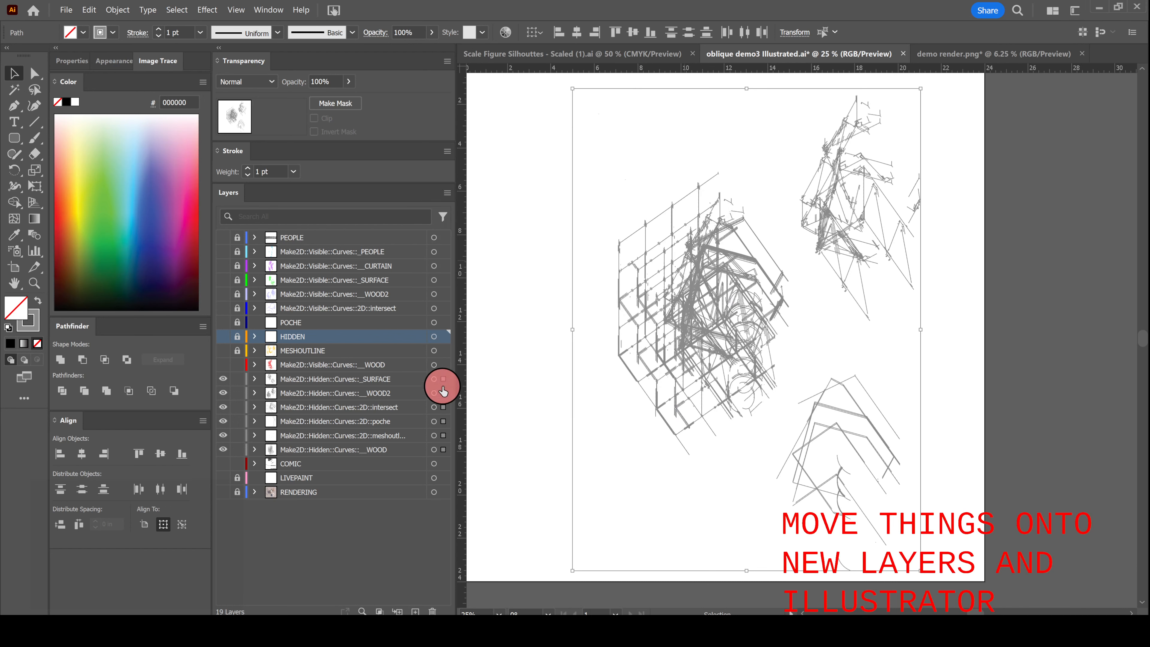
- Show and unlock the HIDDEN layer in Illustrator, and try again to move the reselected hidden linework onto it
{"action": "left_click", "coordinate": [964, 300]}
{"action": "key", "text": "ctrl+a"}
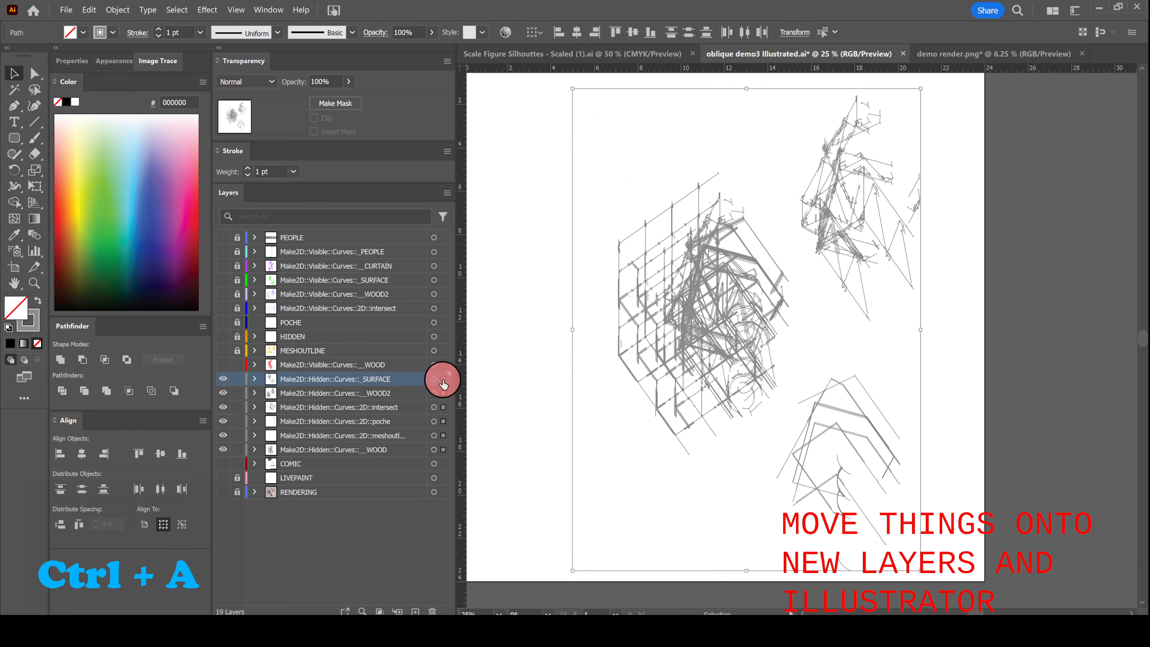
{"action": "left_click", "coordinate": [223, 336]}
{"action": "left_click_drag", "start_coordinate": [442, 386], "coordinate": [447, 336]}
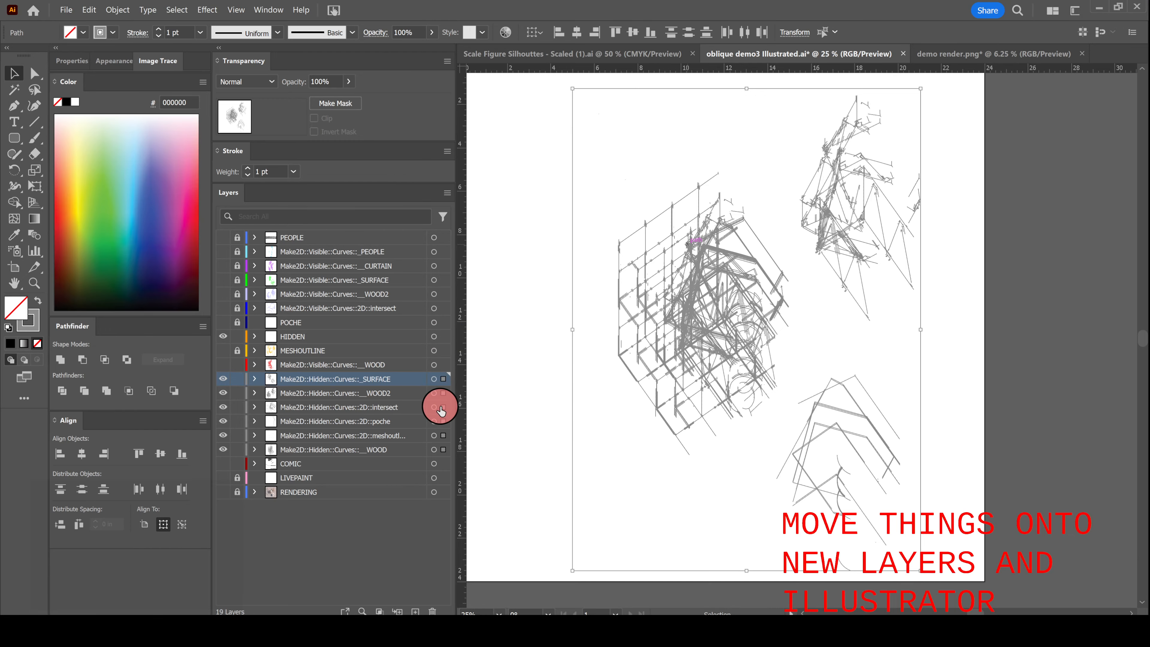
{"action": "left_click_drag", "start_coordinate": [445, 397], "coordinate": [449, 337]}
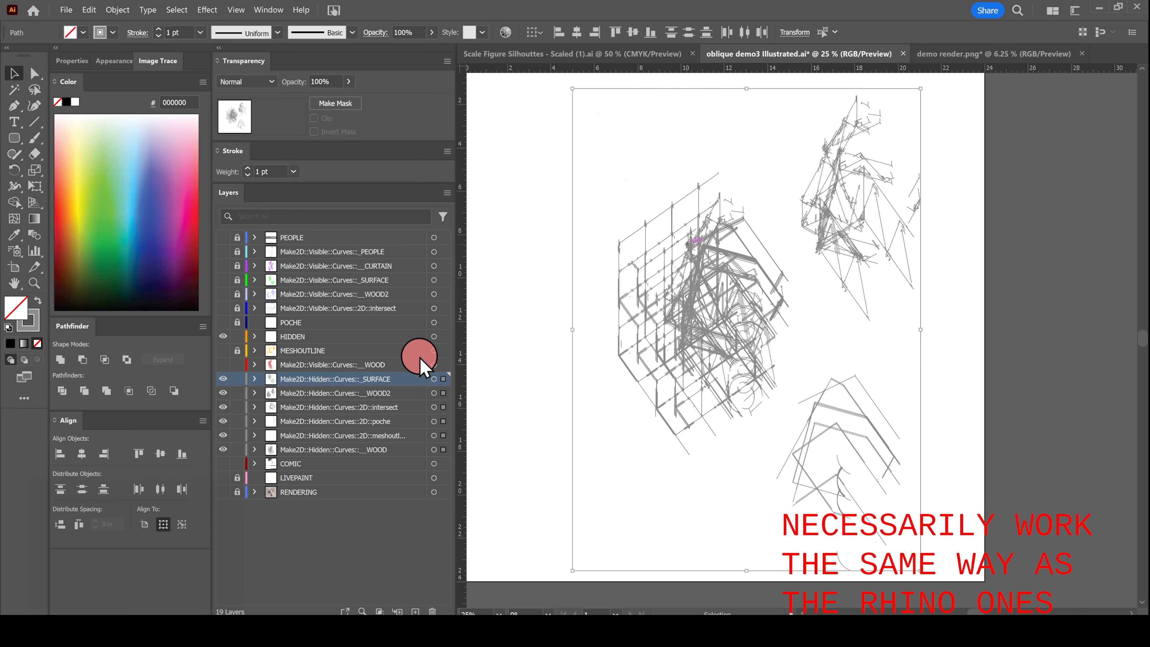
- Move the selected linework from each Make2D::Hidden layer onto the HIDDEN layer
{"action": "left_click_drag", "start_coordinate": [444, 379], "coordinate": [445, 372]}
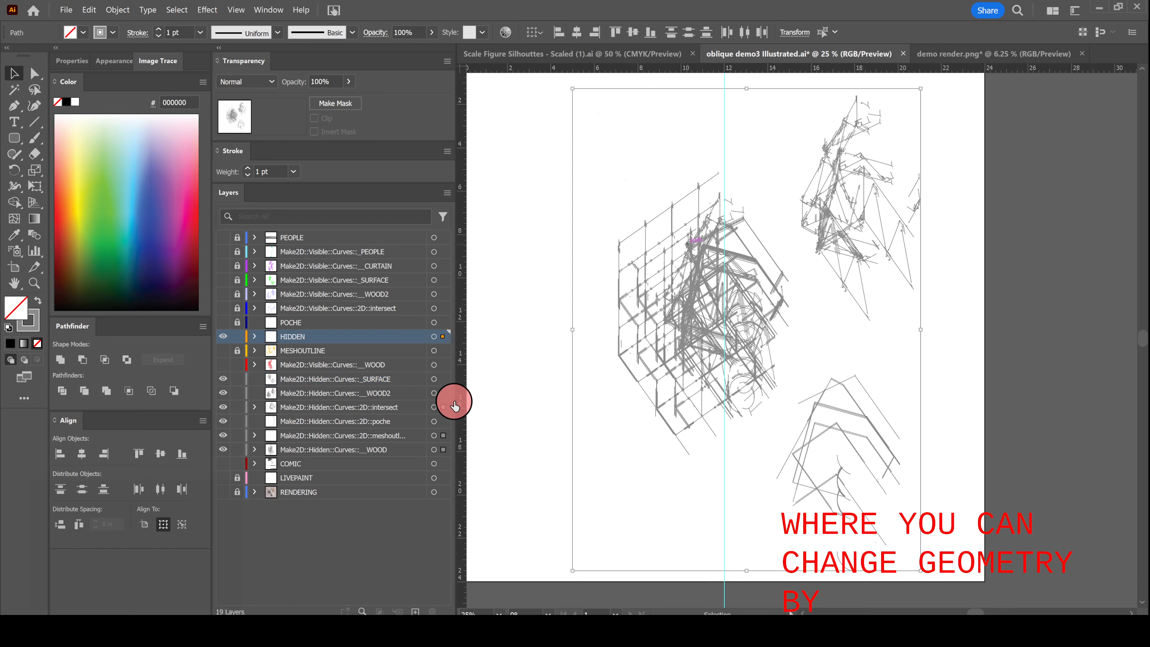
{"action": "left_click", "coordinate": [444, 407]}
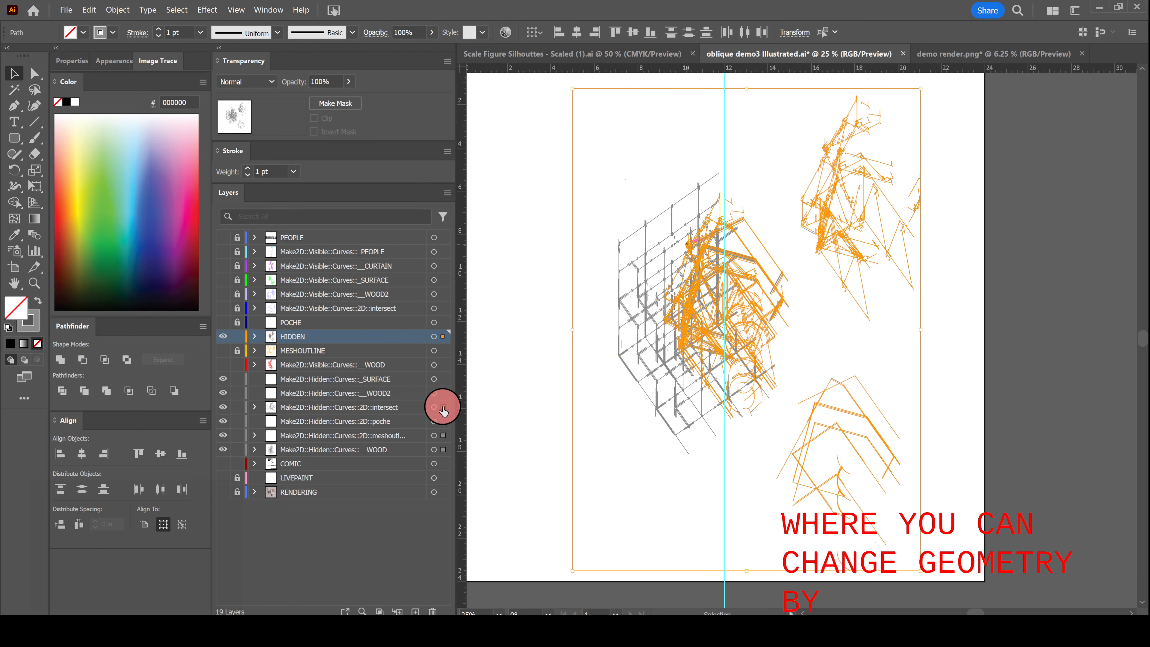
{"action": "left_click_drag", "start_coordinate": [442, 413], "coordinate": [443, 343]}
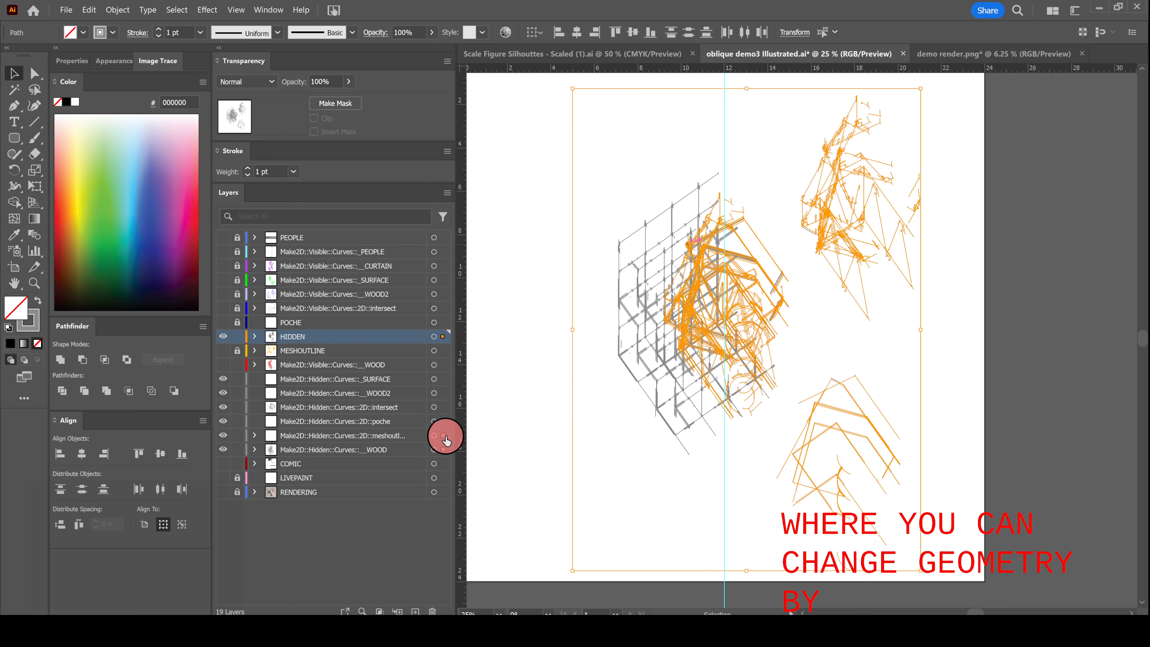
{"action": "left_click_drag", "start_coordinate": [446, 440], "coordinate": [442, 342]}
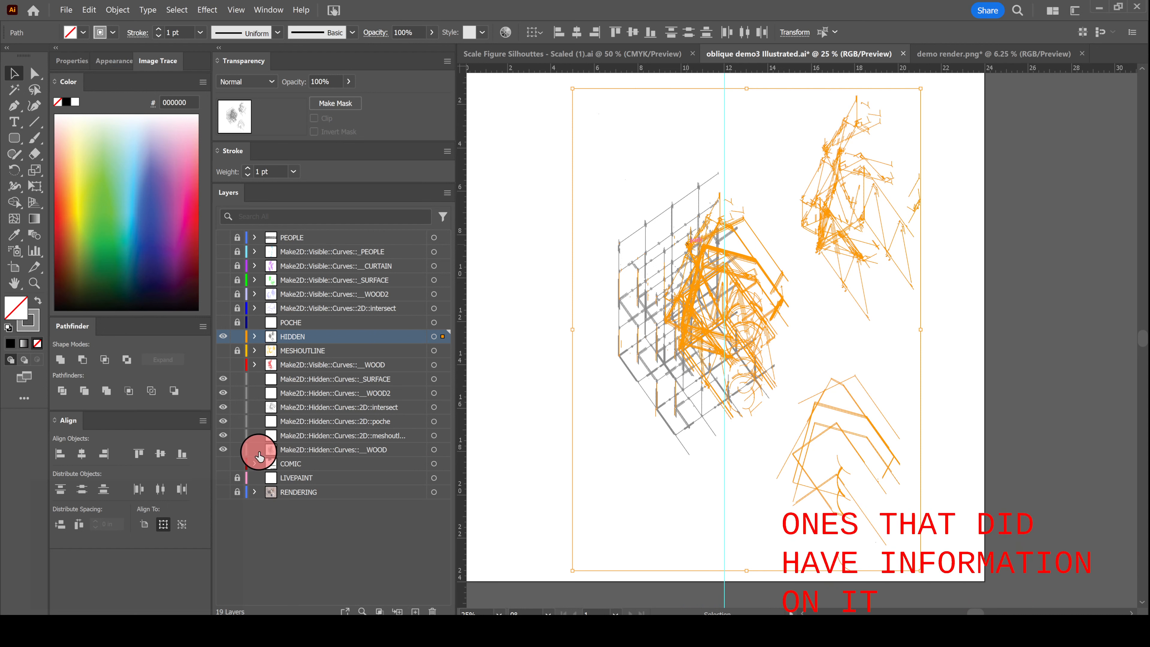
- Delete the six emptied Make2D::Hidden layers, from the SURFACE layer through the WOOD layer
{"action": "left_click", "coordinate": [254, 367]}
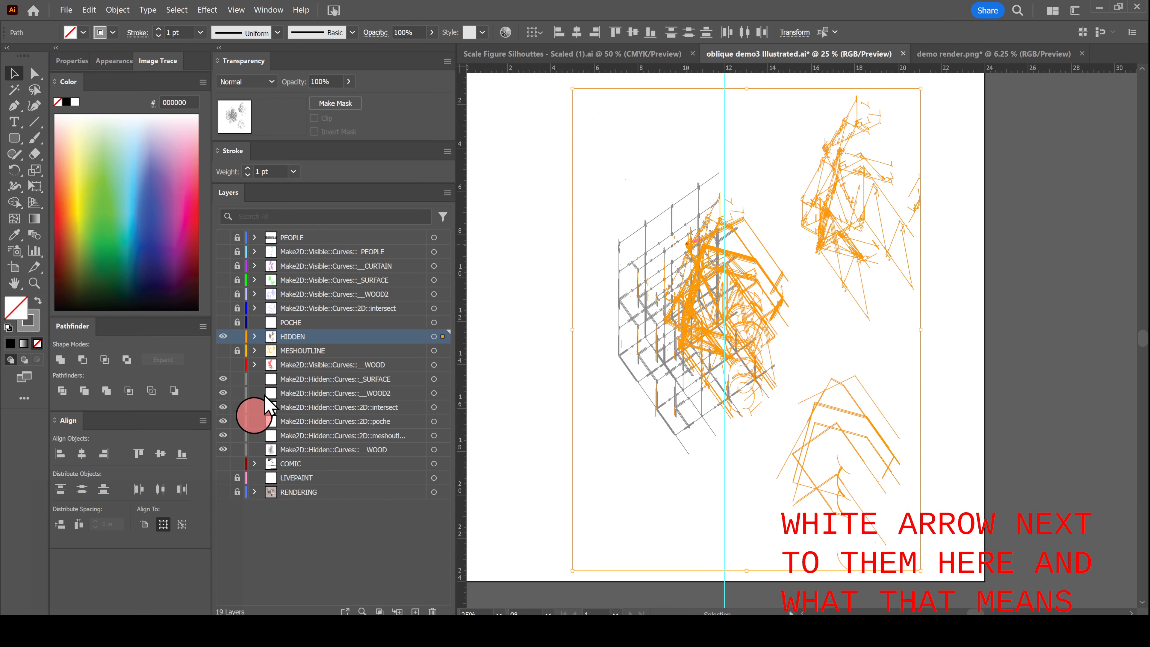
{"action": "left_click", "coordinate": [297, 381]}
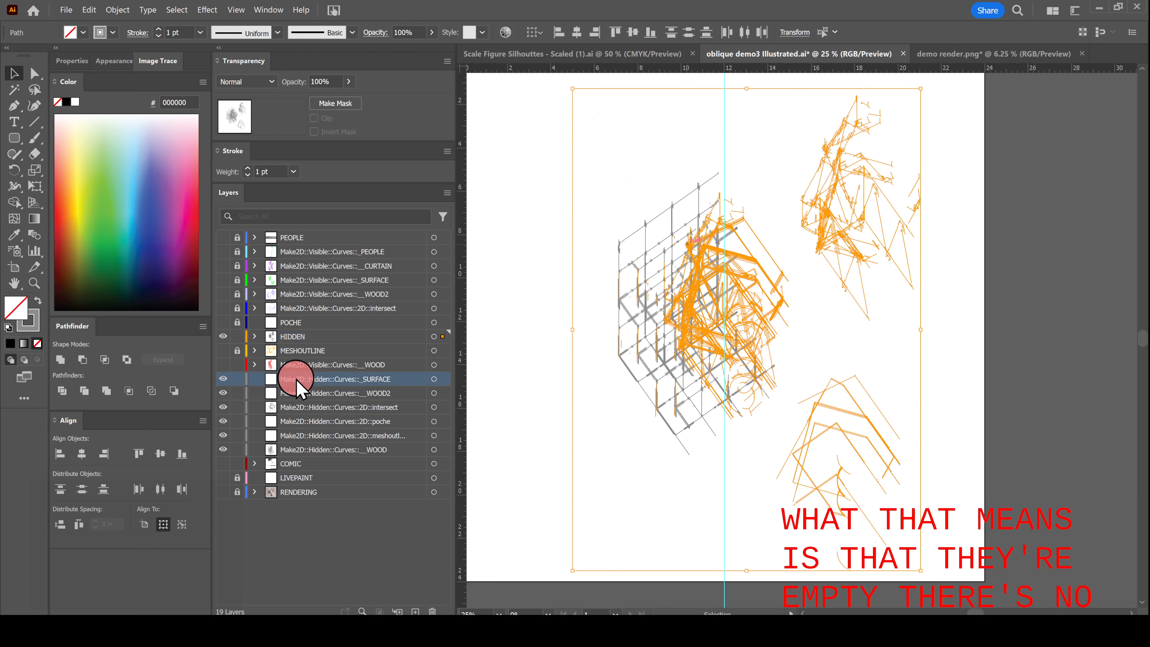
{"action": "left_click", "coordinate": [327, 449], "text": "shift"}
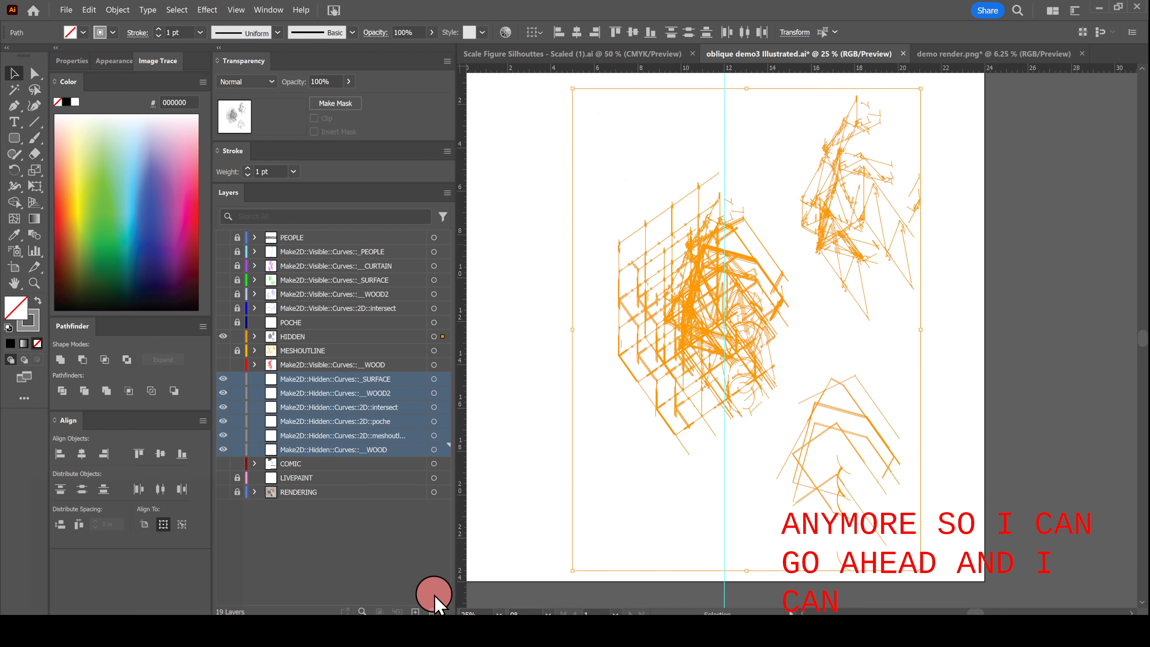
{"action": "left_click", "coordinate": [433, 611]}
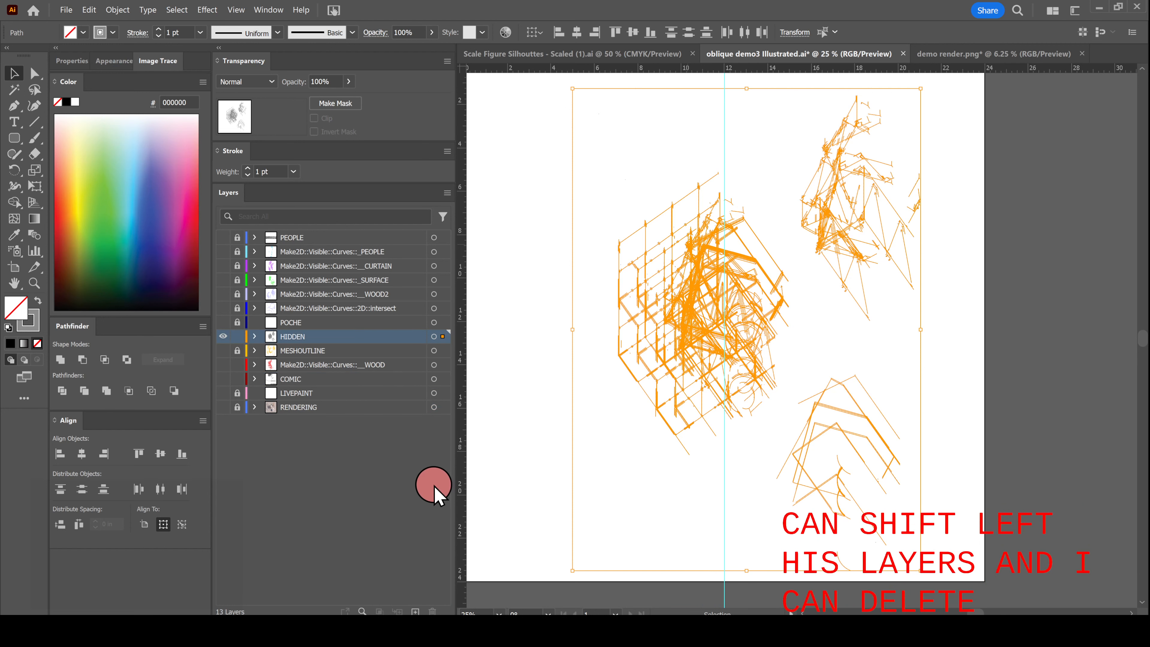
{"action": "left_click", "coordinate": [365, 366]}
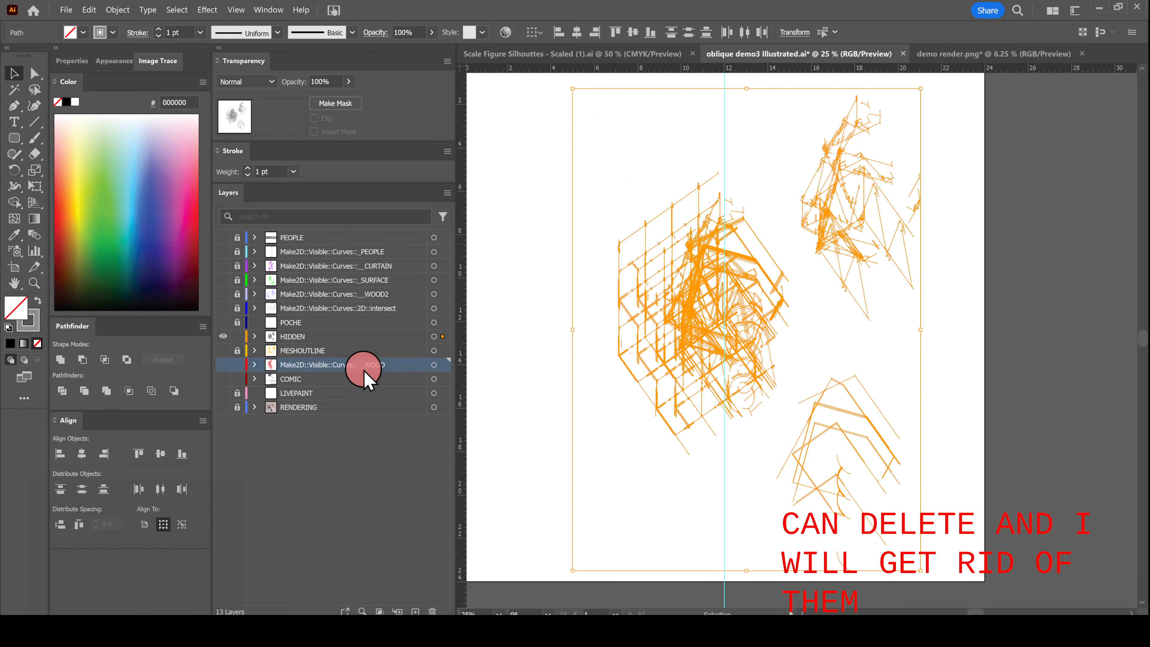
{"action": "left_click", "coordinate": [357, 440]}
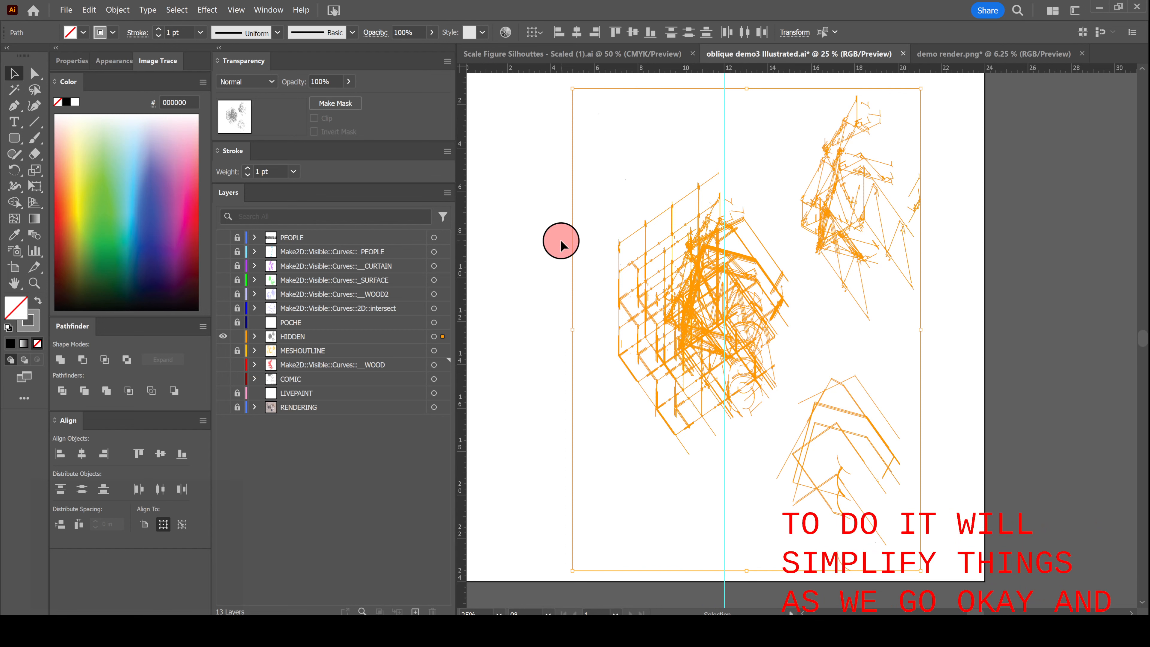
- Set the stroke colour of the selected hidden linework to black
{"action": "scroll", "coordinate": [722, 285], "scroll_direction": "up", "scroll_amount": 1}
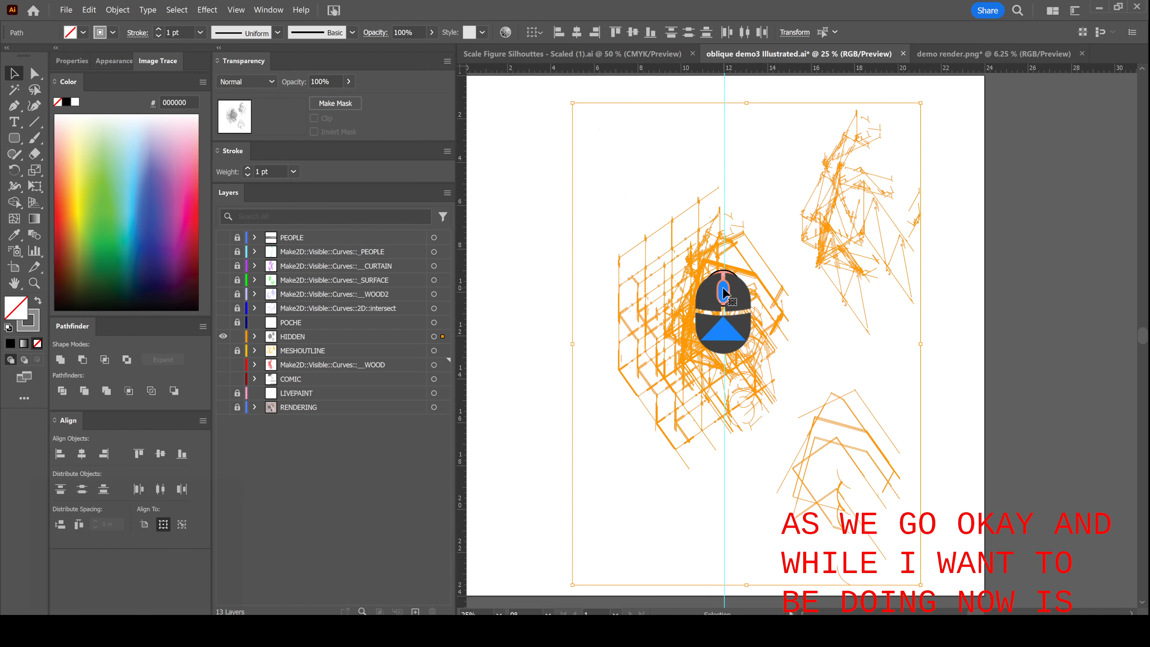
{"action": "left_click", "coordinate": [38, 330]}
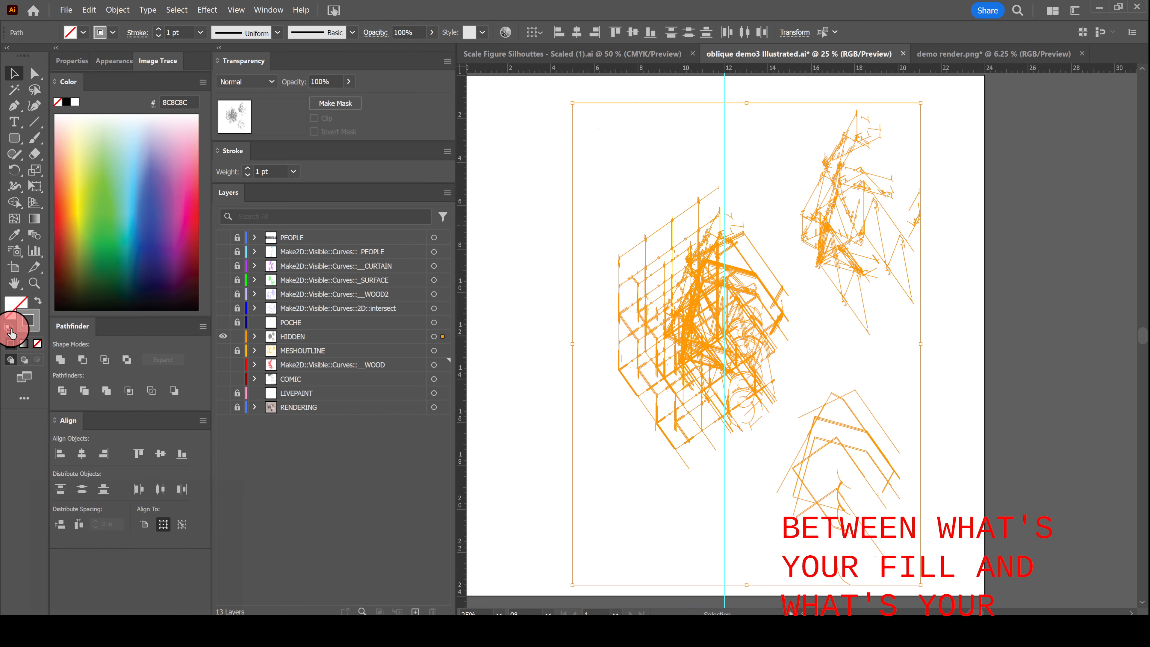
{"action": "left_click", "coordinate": [67, 103]}
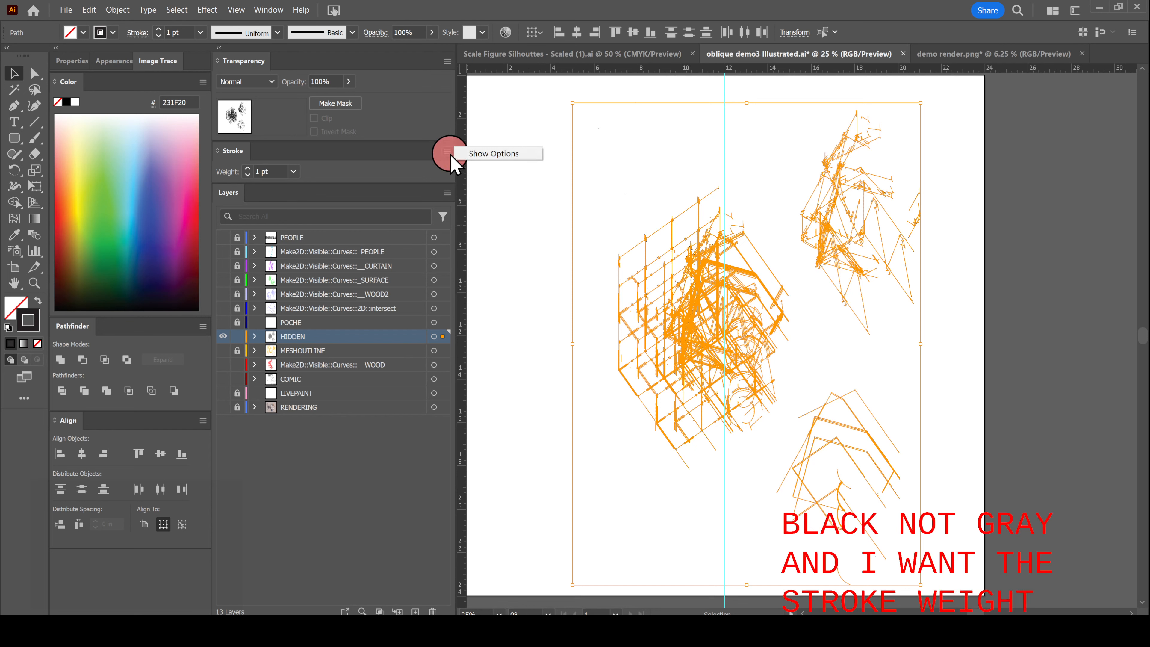
- Show the full stroke options and set the hidden linework's stroke weight to 0.25 pt
{"action": "left_click", "coordinate": [474, 155]}
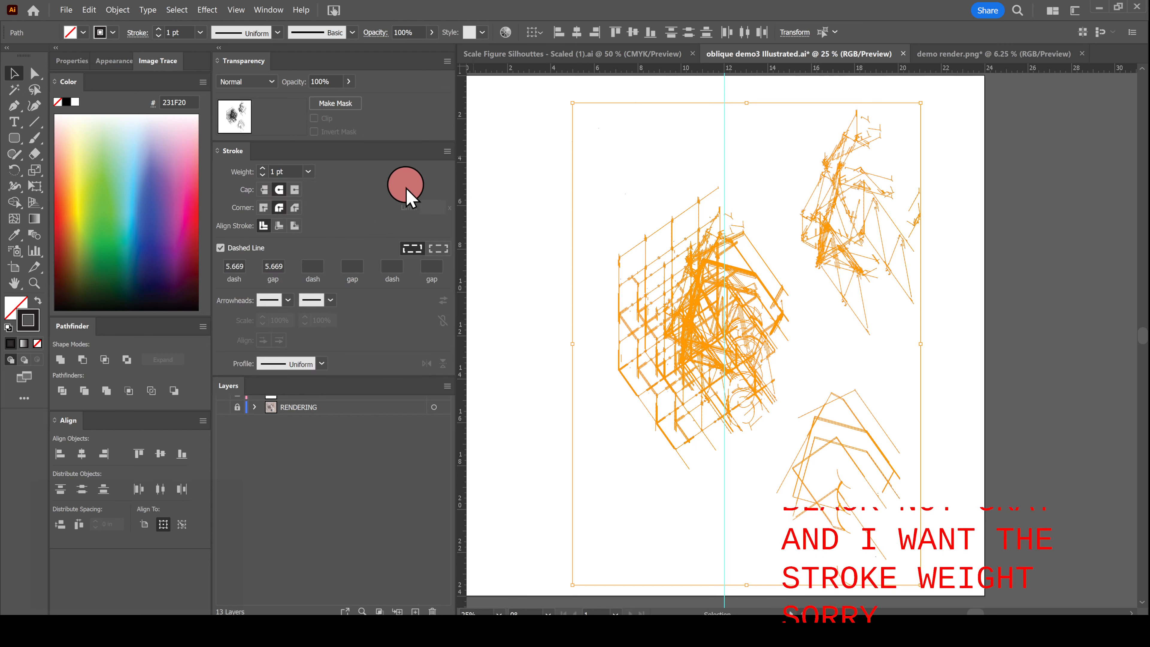
{"action": "left_click", "coordinate": [284, 17]}
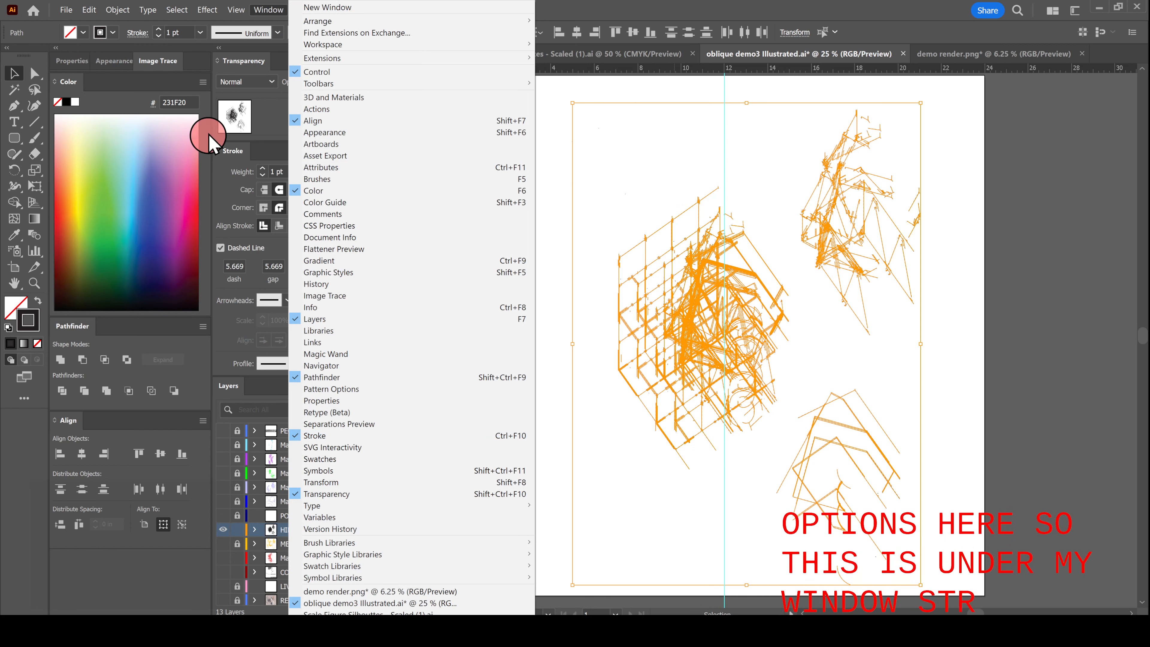
{"action": "left_click", "coordinate": [233, 154]}
{"action": "left_click", "coordinate": [308, 171]}
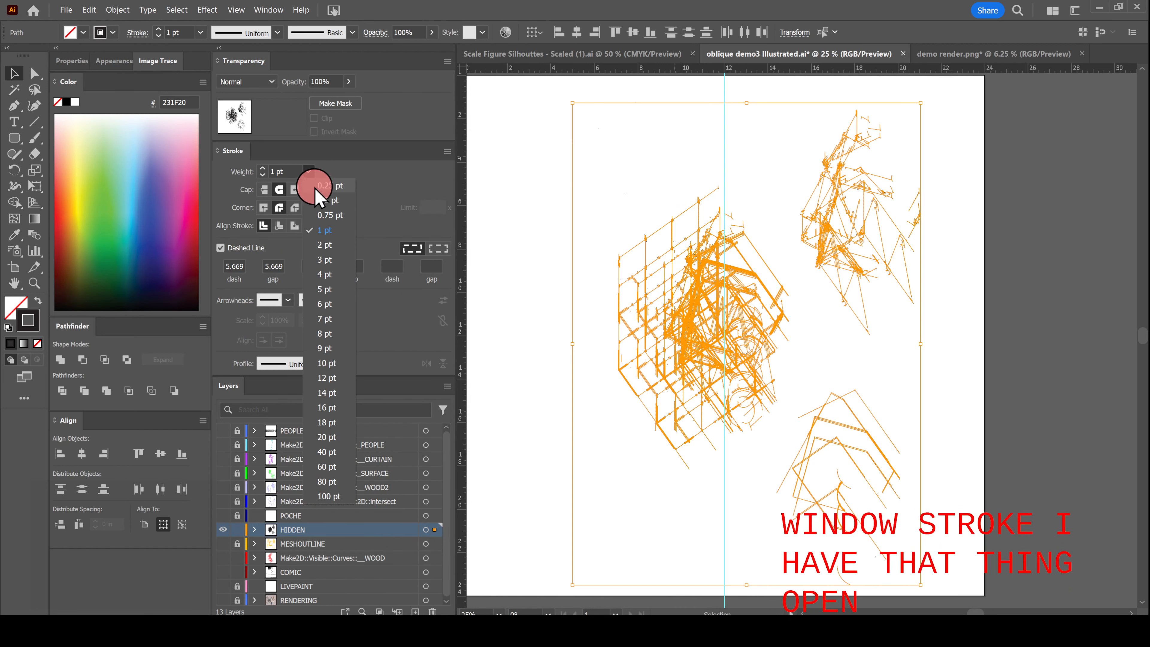
{"action": "left_click", "coordinate": [325, 185]}
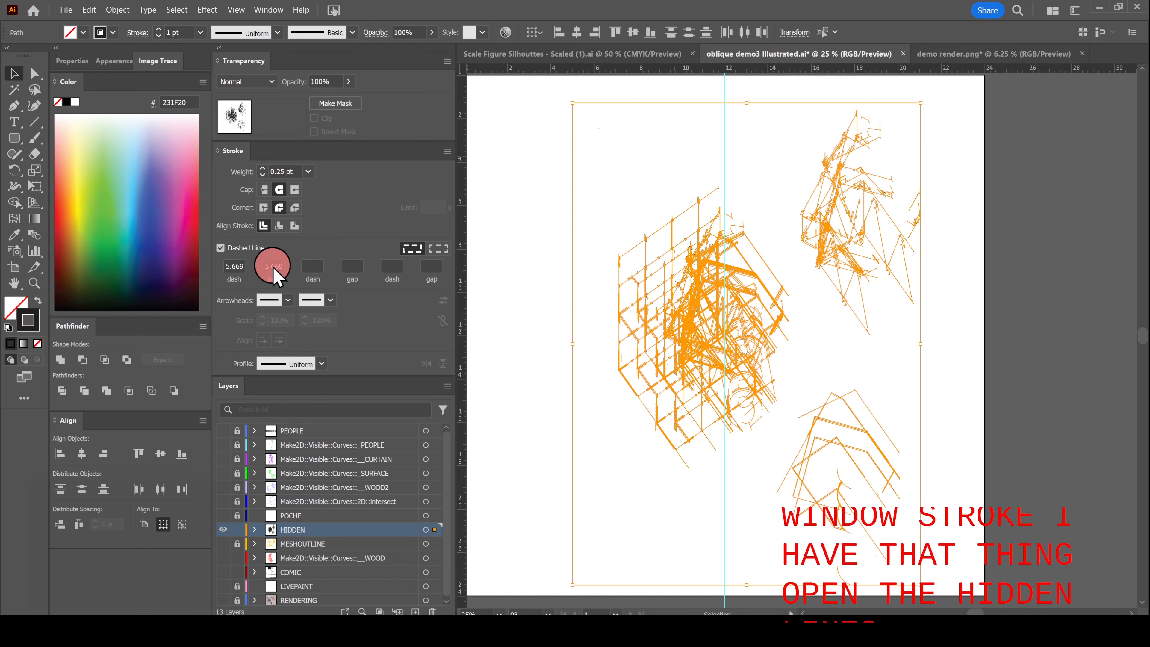
- Set the hidden linework's dashed stroke to a 2 pt dash and a 2 pt gap
{"action": "left_click", "coordinate": [233, 267]}
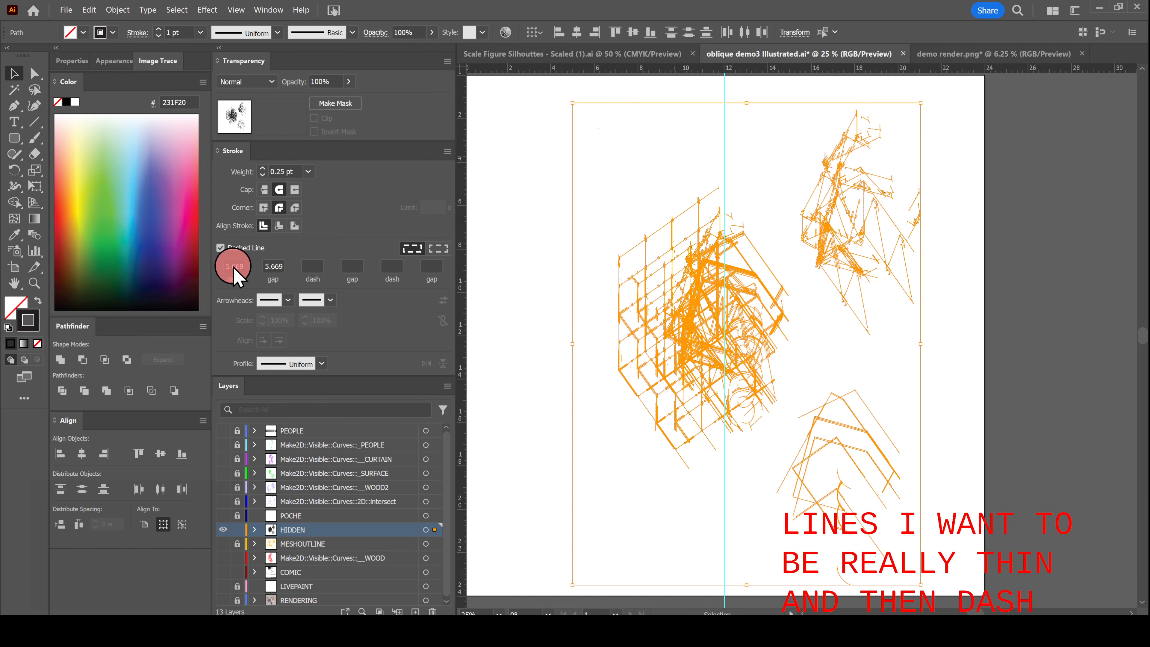
{"action": "double_click", "coordinate": [235, 267]}
{"action": "key", "text": "ctrl+a"}
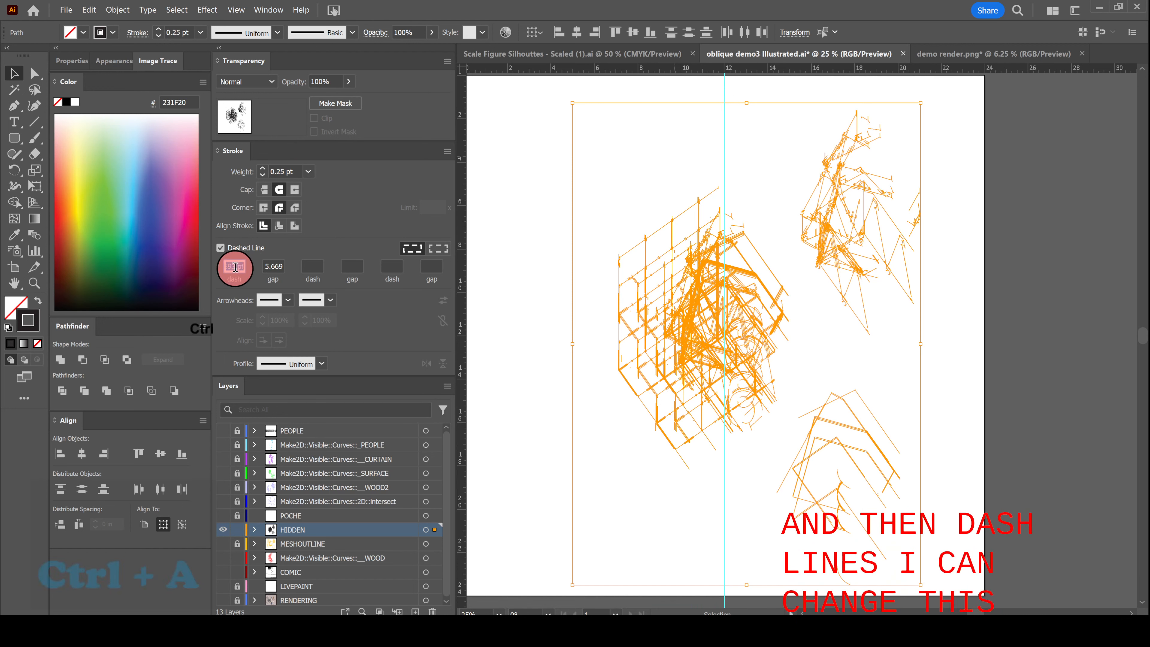
{"action": "left_click", "coordinate": [436, 290]}
{"action": "type", "text": "2"}
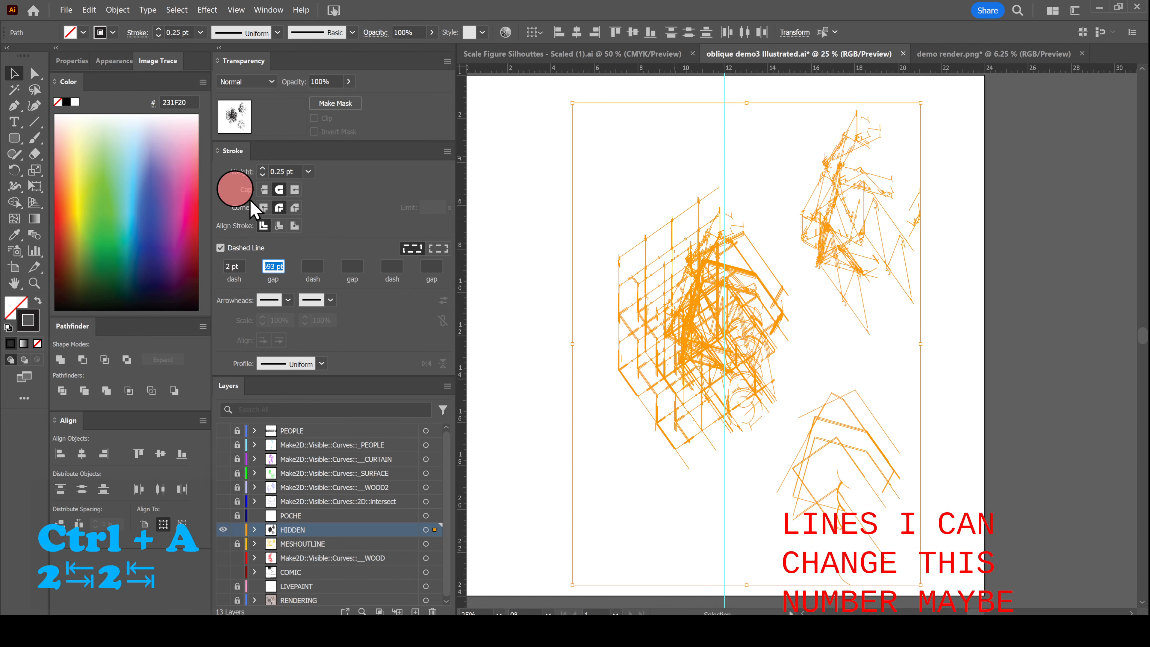
{"action": "type", "text": "2"}
{"action": "key", "text": "Tab"}
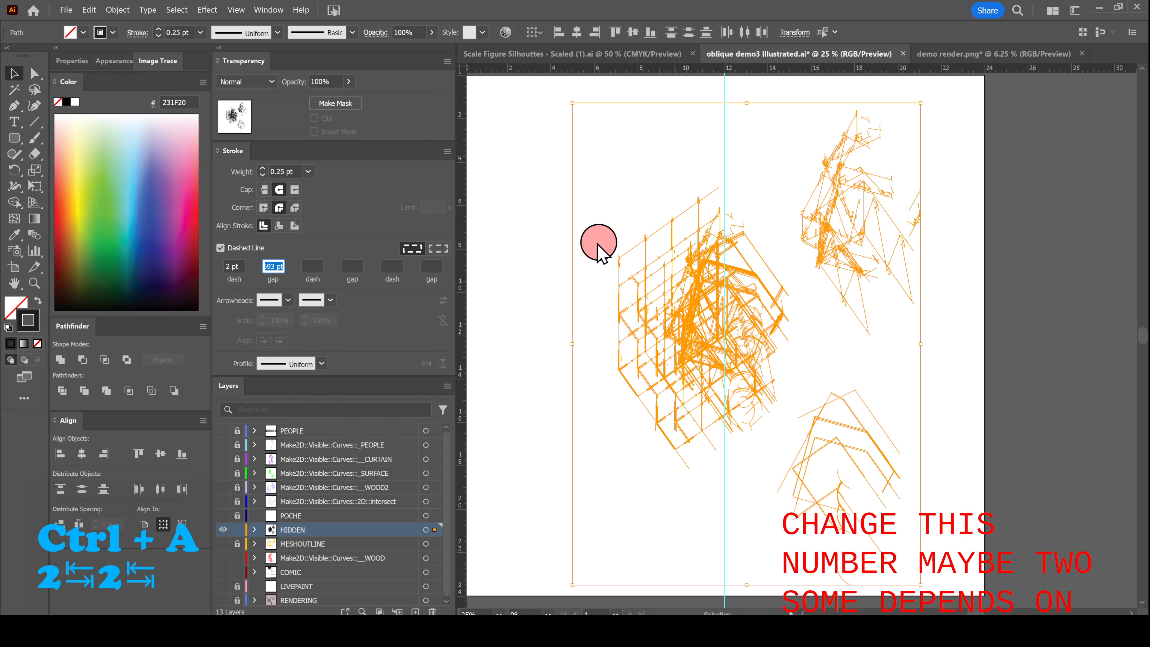
{"action": "left_click", "coordinate": [961, 256]}
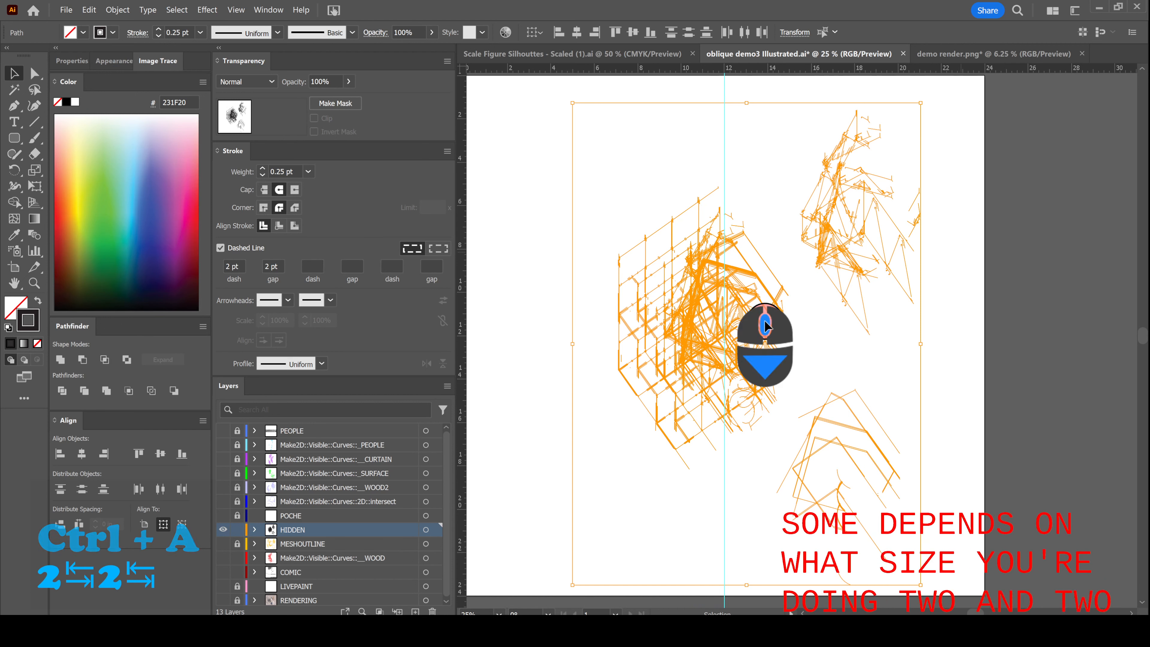
- Deselect the hidden linework and examine its dash pattern up close and across the whole artboard
{"action": "scroll", "coordinate": [680, 327], "scroll_direction": "up", "scroll_amount": 1, "text": "alt"}
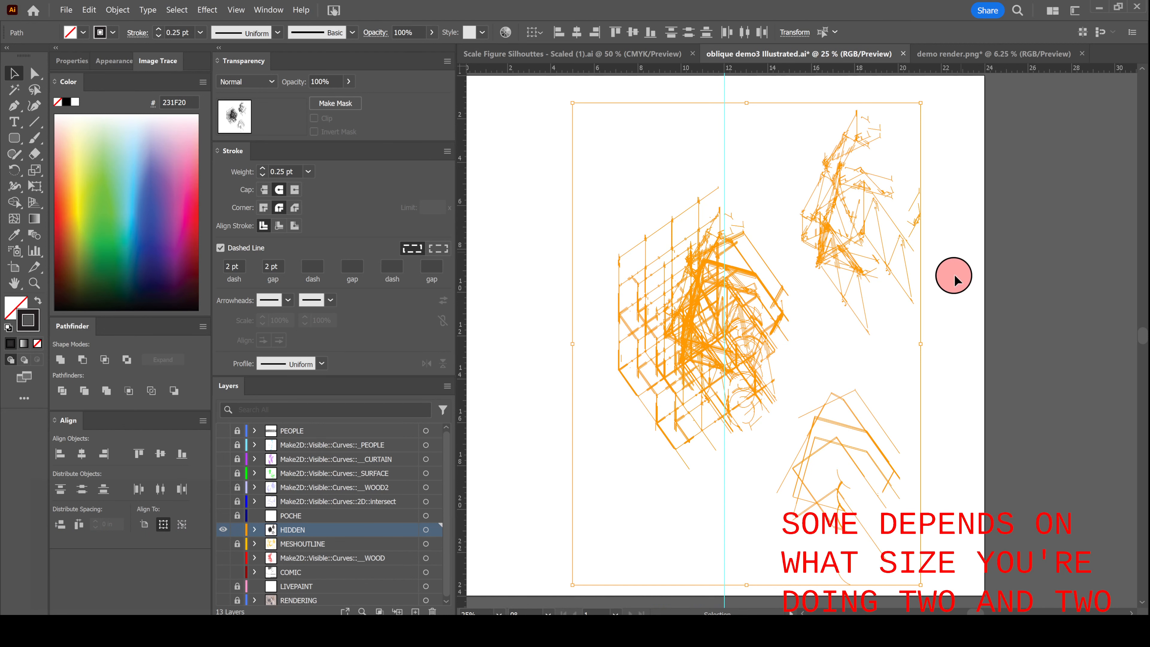
{"action": "left_click", "coordinate": [954, 274]}
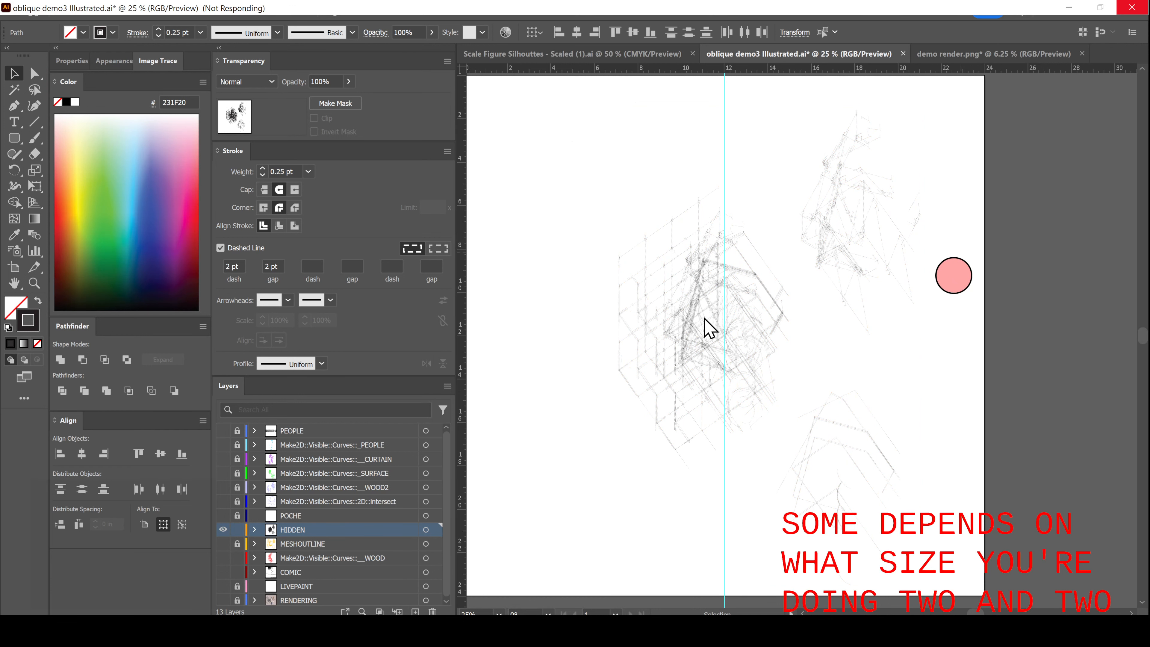
{"action": "scroll", "coordinate": [704, 319], "scroll_direction": "up", "scroll_amount": 5, "text": "alt"}
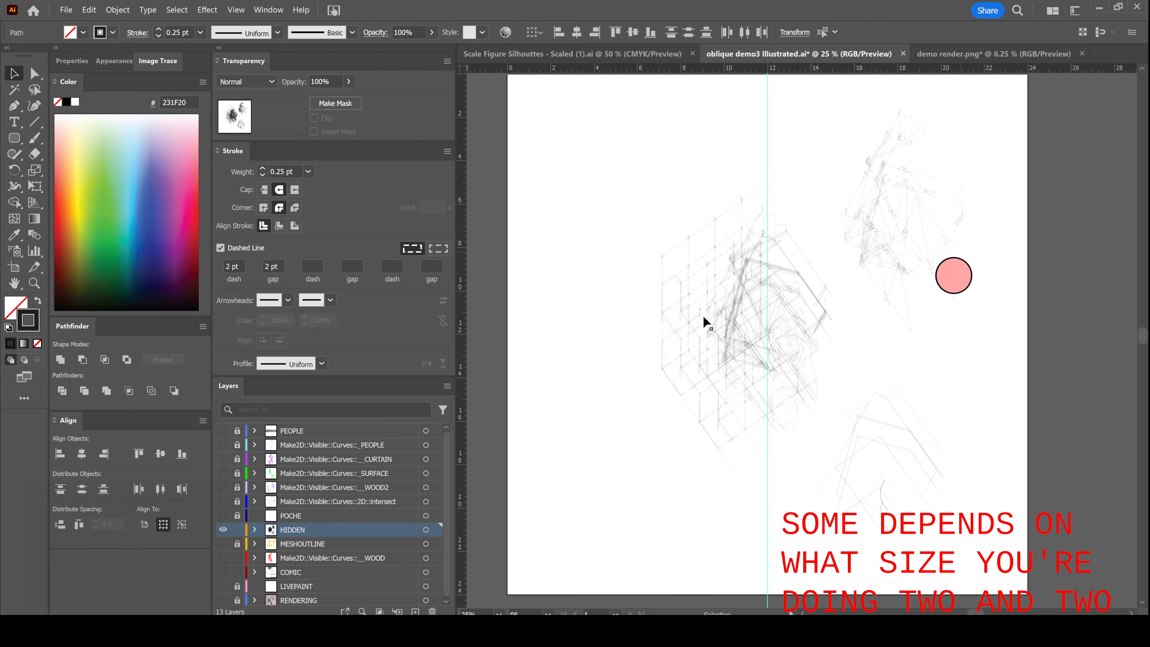
{"action": "scroll", "coordinate": [802, 369], "scroll_direction": "up", "scroll_amount": 2, "text": "alt"}
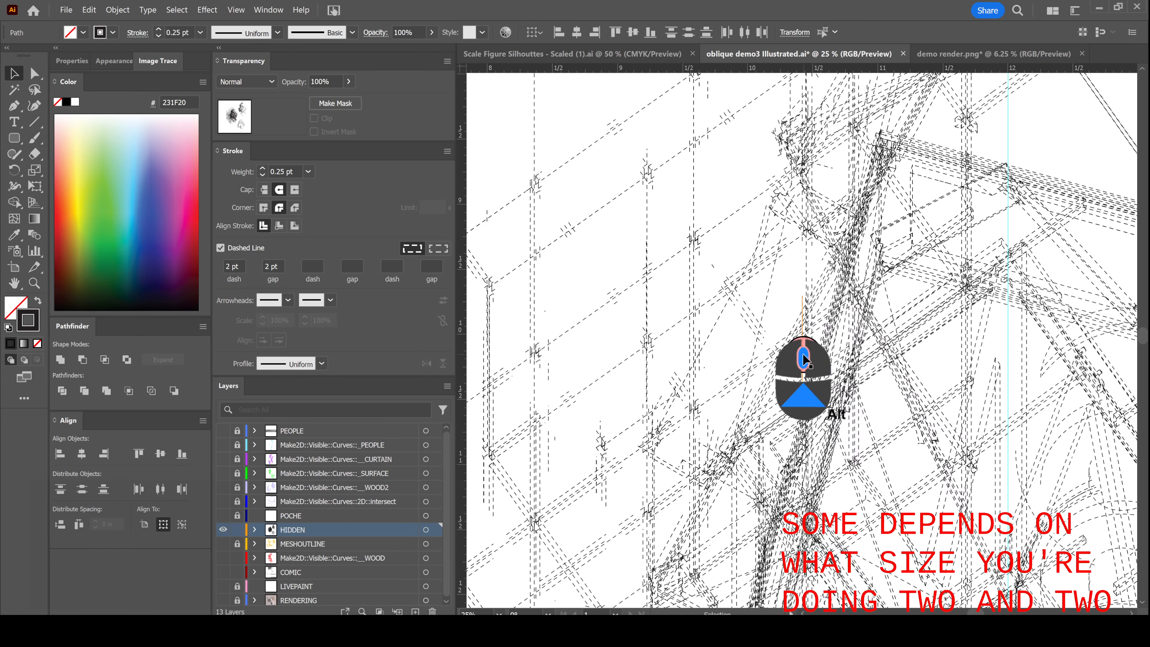
{"action": "scroll", "coordinate": [798, 358], "scroll_direction": "down", "scroll_amount": 2}
{"action": "left_click", "coordinate": [616, 288]}
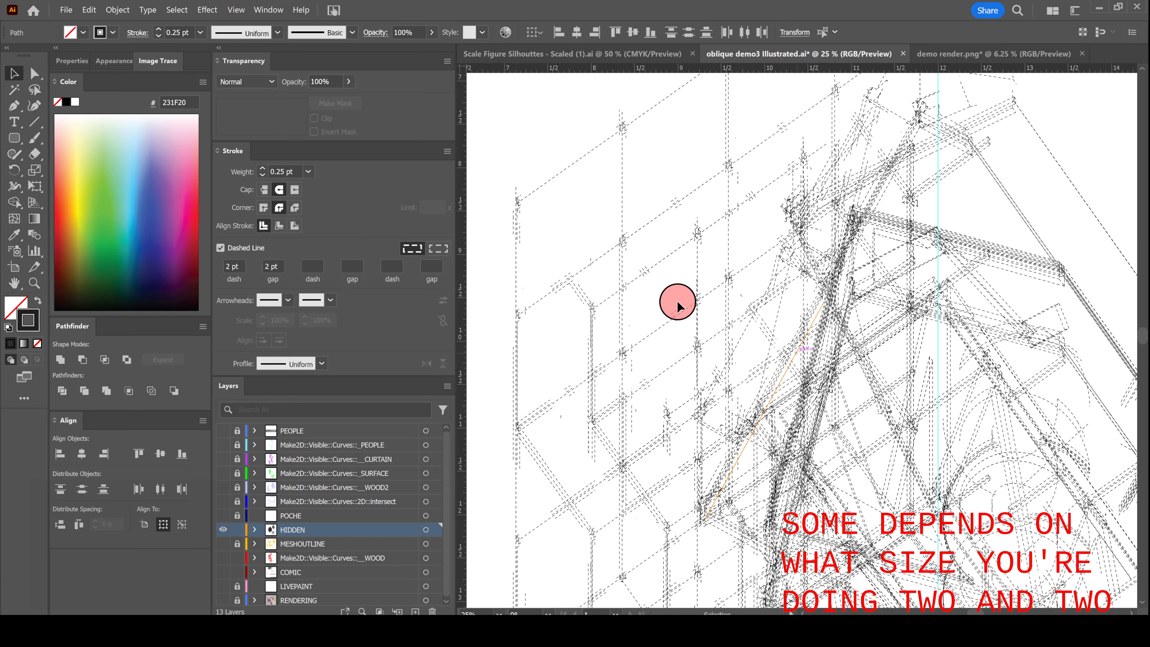
{"action": "scroll", "coordinate": [701, 321], "scroll_direction": "down", "scroll_amount": 2}
{"action": "scroll", "coordinate": [626, 319], "scroll_direction": "down", "scroll_amount": 5, "text": "alt"}
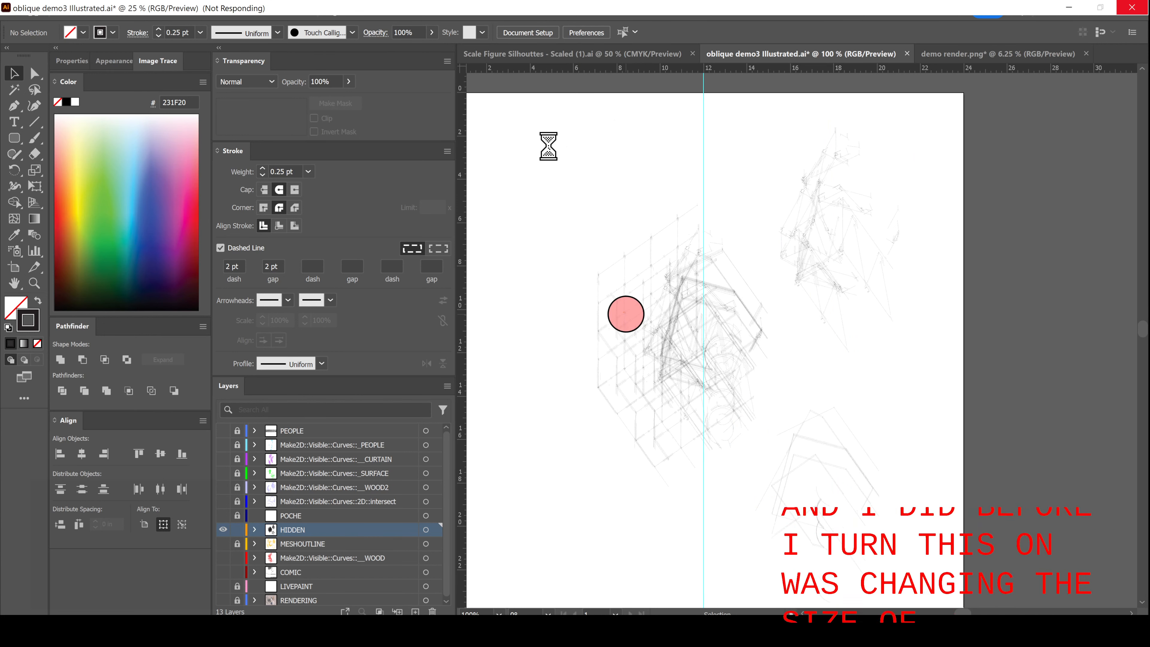
{"action": "scroll", "coordinate": [550, 149], "scroll_direction": "down", "scroll_amount": 1}
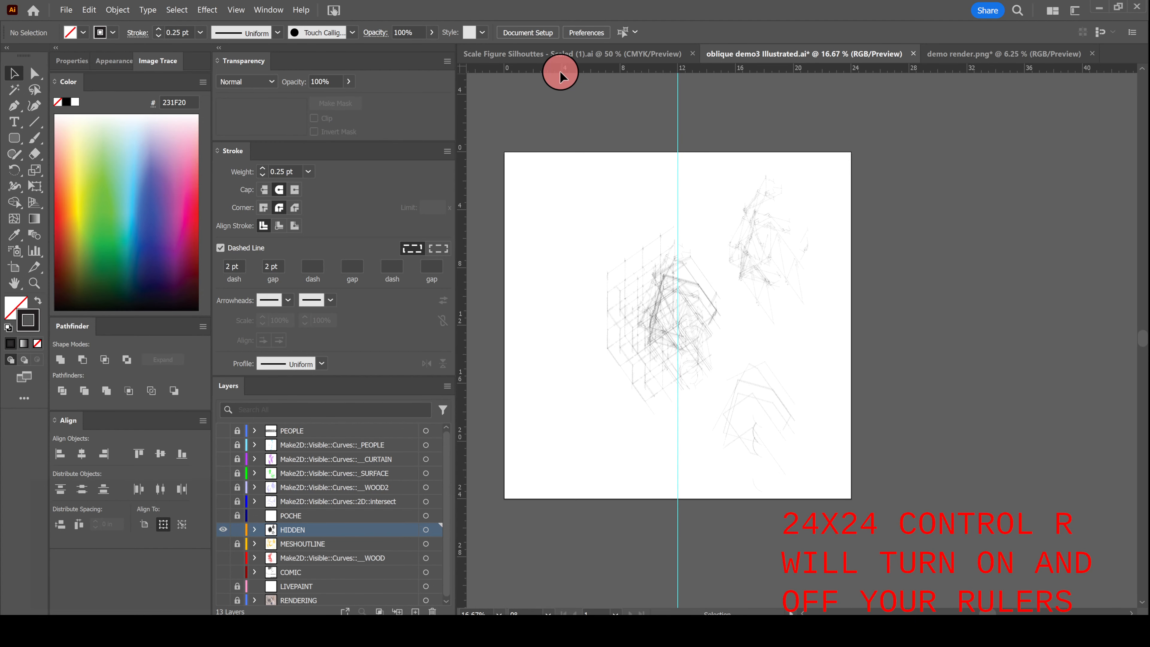
- Check the unit options for the rulers and the list of available workspaces
{"action": "right_click", "coordinate": [562, 69]}
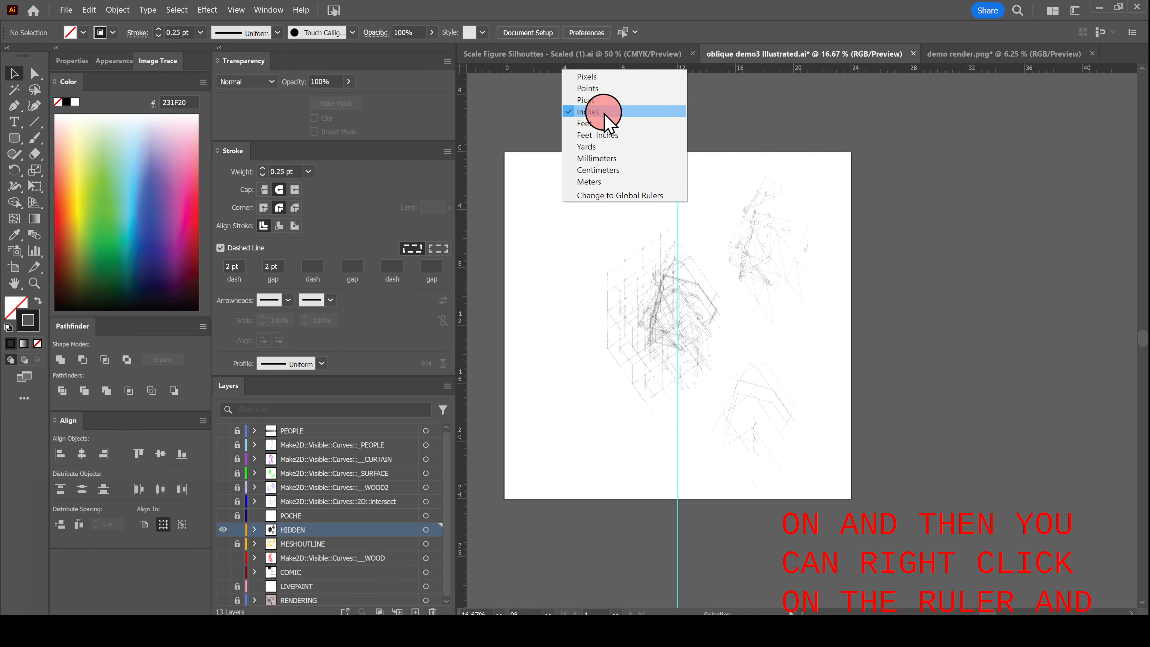
{"action": "left_click", "coordinate": [718, 119]}
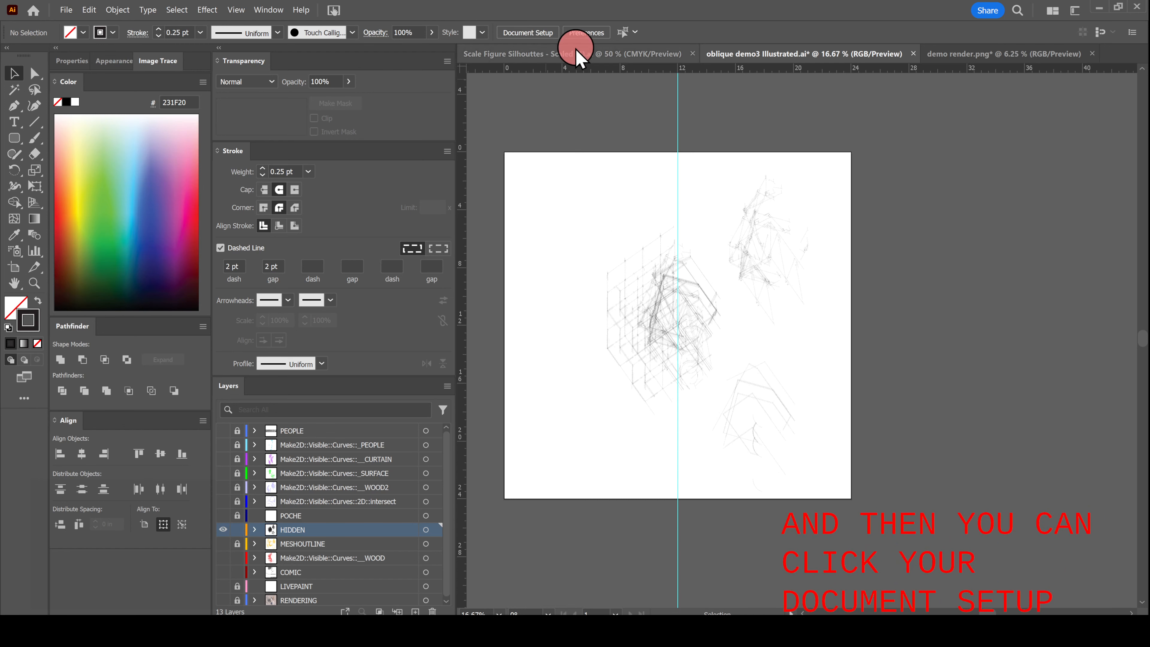
{"action": "left_click", "coordinate": [256, 10]}
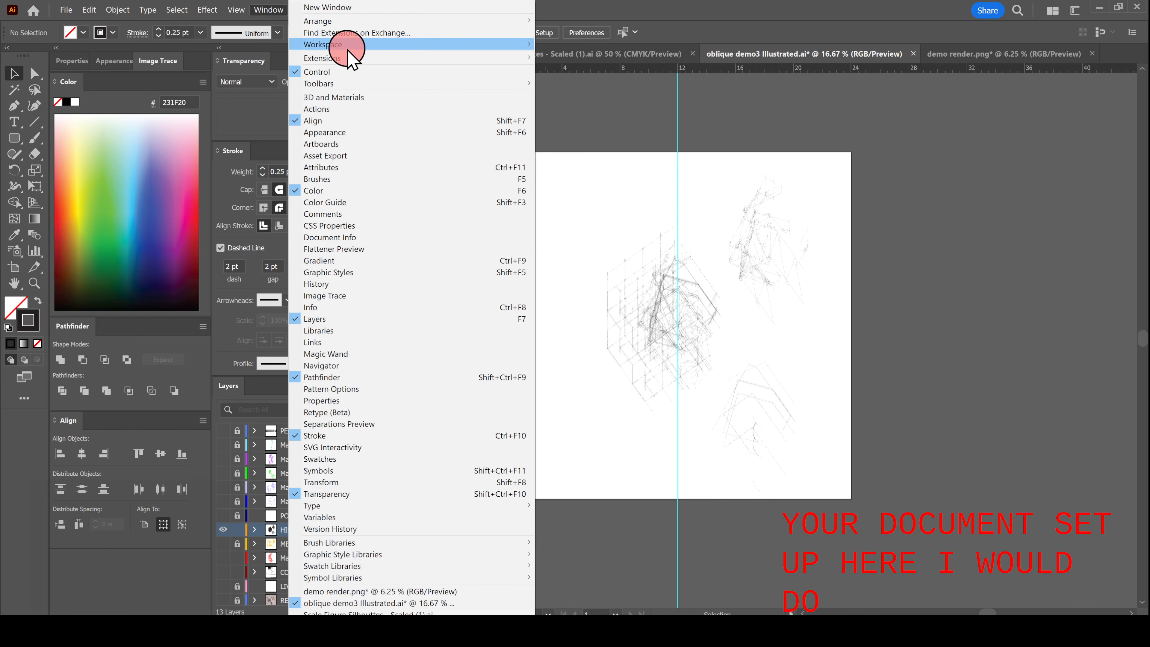
{"action": "mouse_move", "coordinate": [514, 44]}
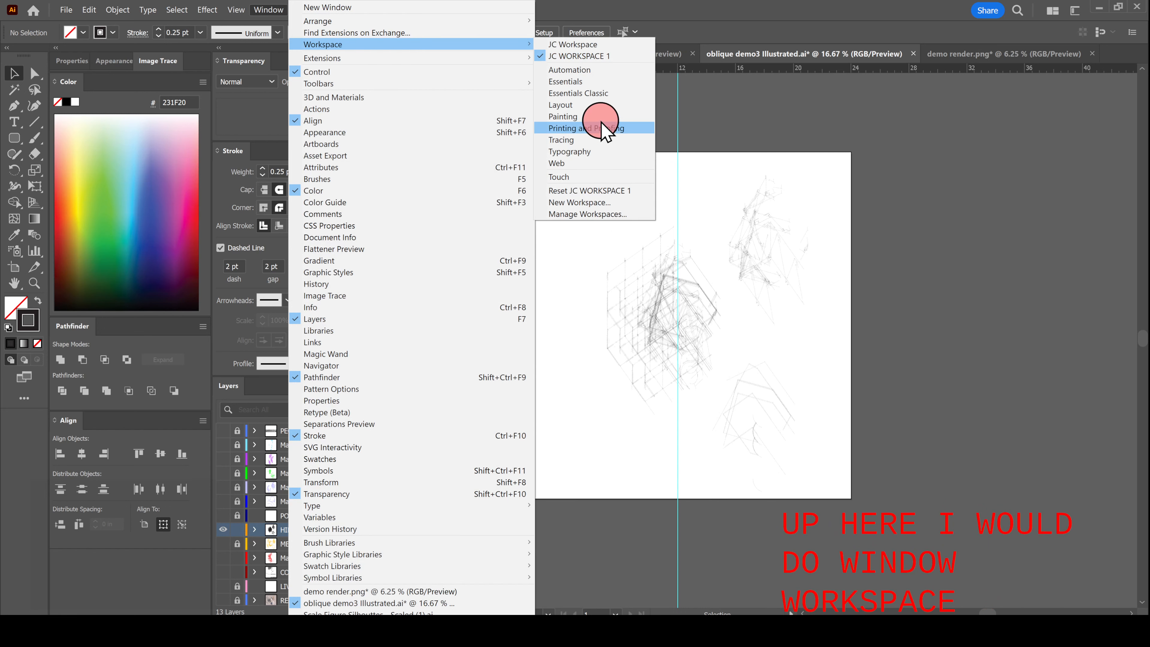
{"action": "left_click", "coordinate": [679, 16]}
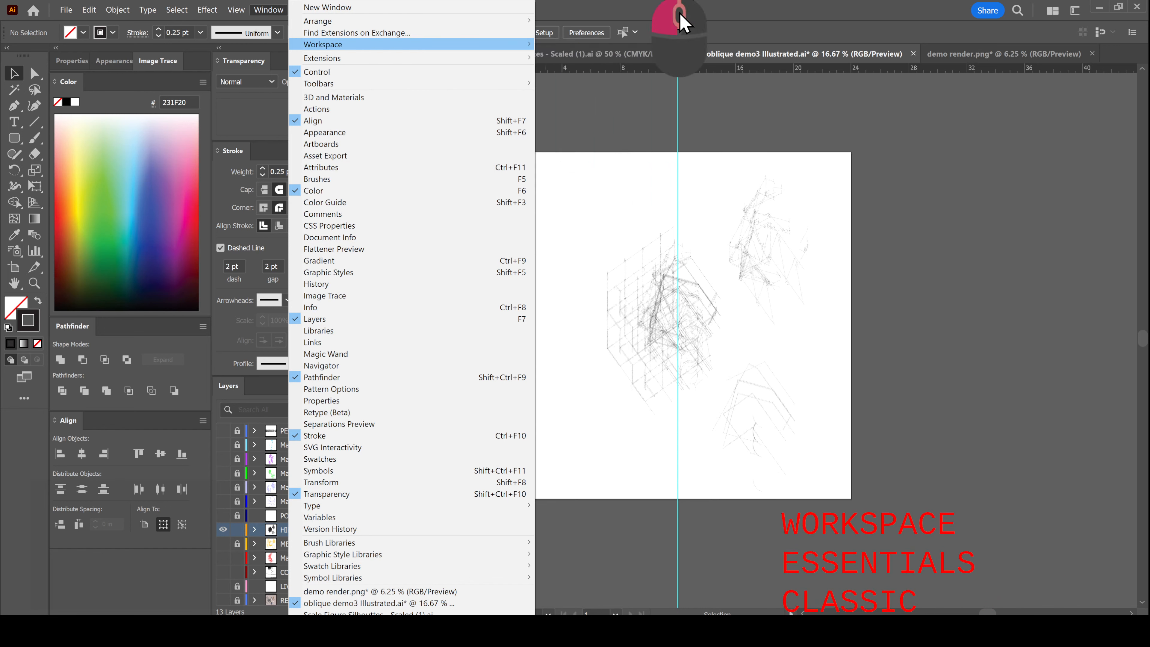
- Review the document units in the document setup and the artboard's width and height, then return to the Selection tool
{"action": "left_click", "coordinate": [515, 34]}
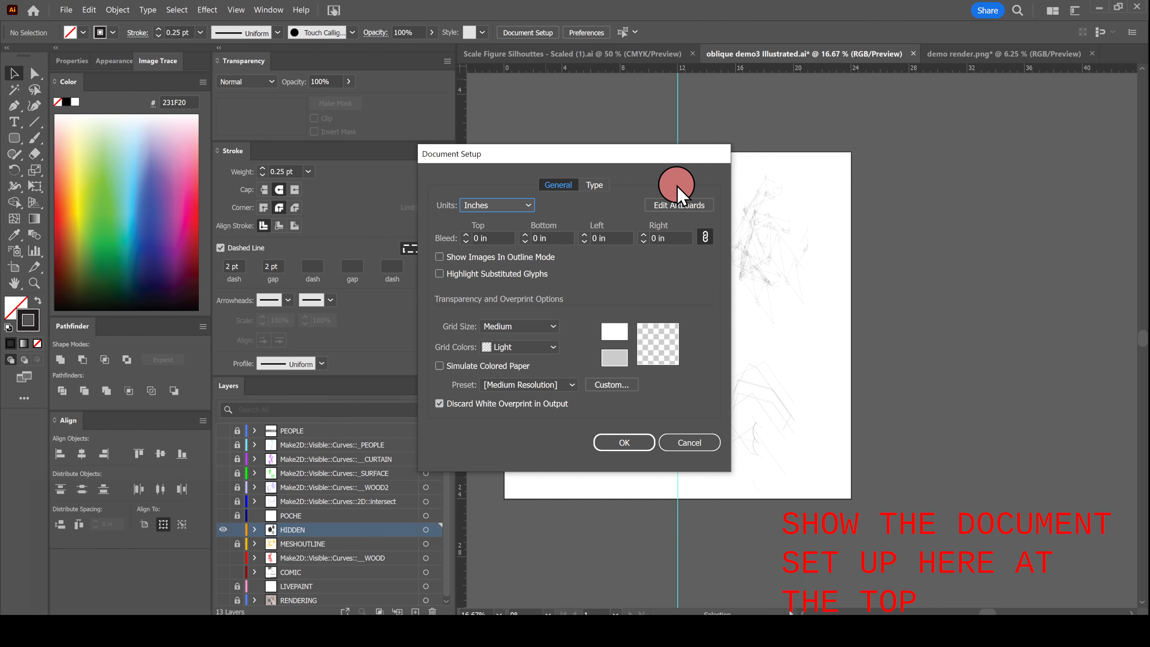
{"action": "left_click_drag", "start_coordinate": [625, 162], "coordinate": [687, 146]}
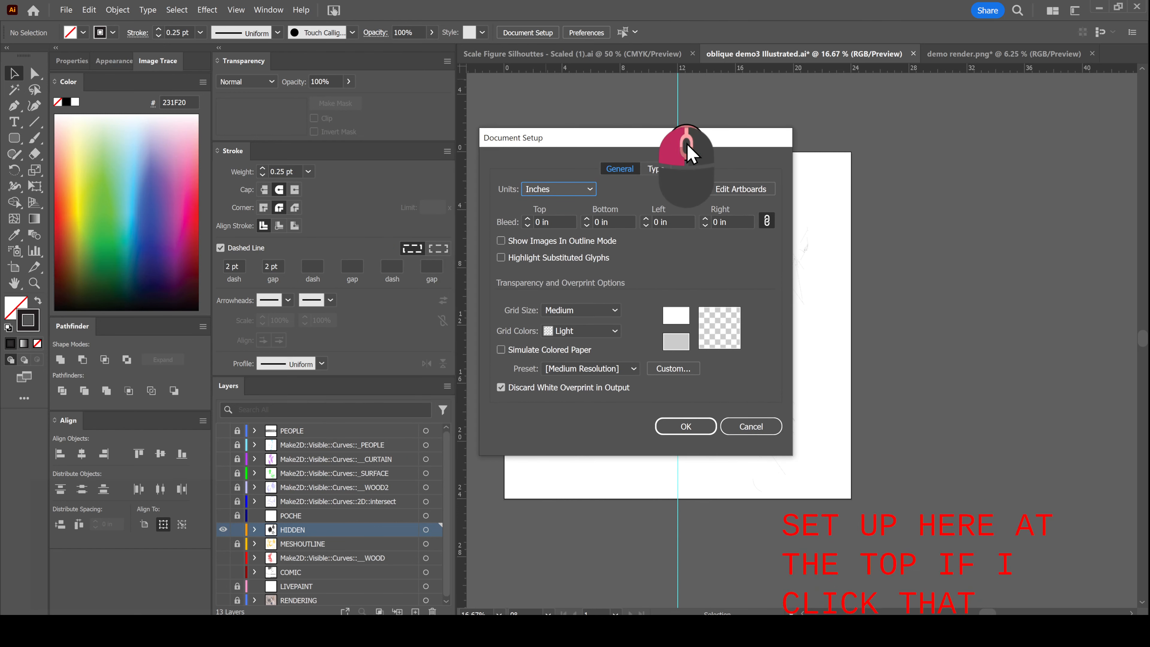
{"action": "left_click", "coordinate": [739, 190]}
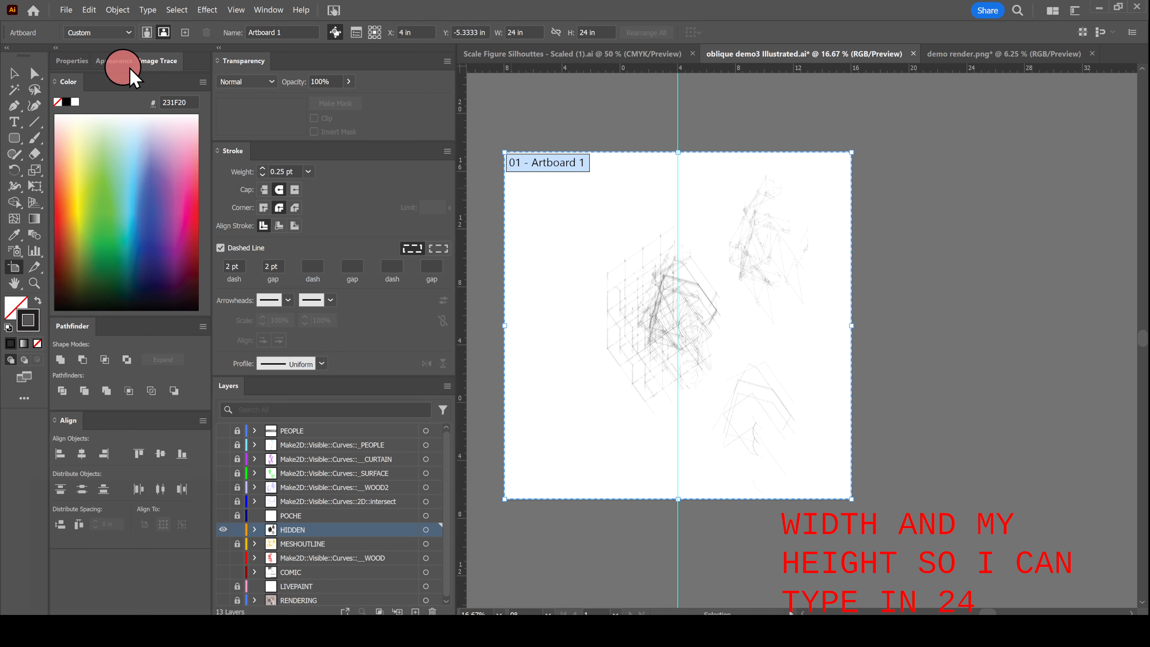
{"action": "left_click", "coordinate": [17, 73]}
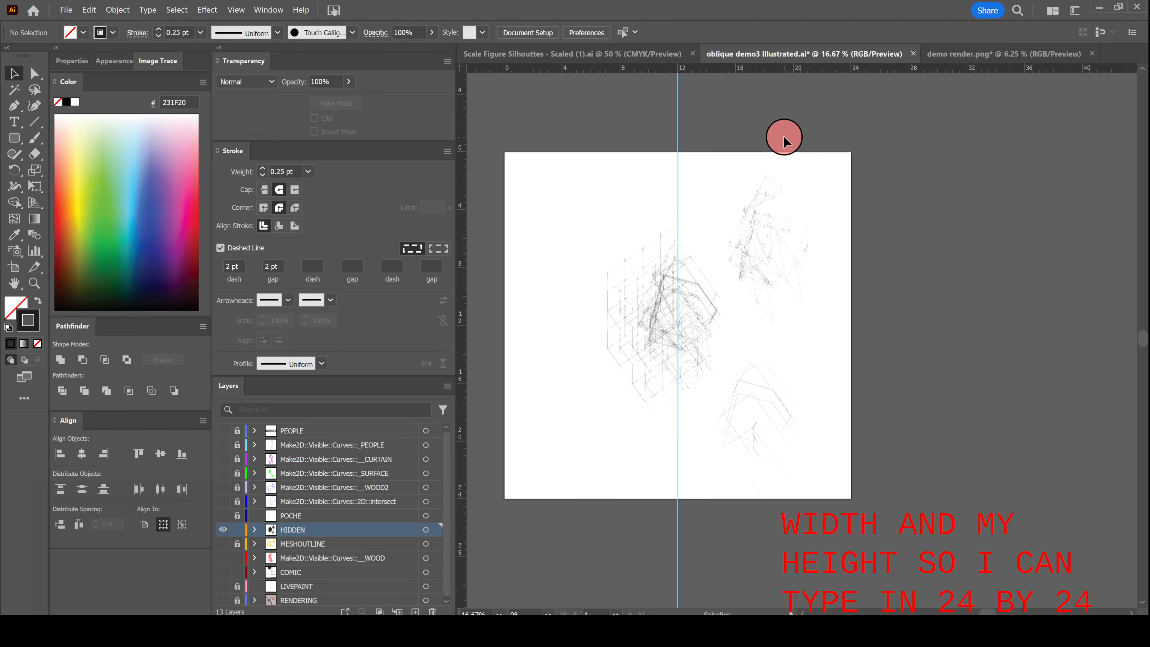
{"action": "left_click", "coordinate": [785, 146]}
{"action": "scroll", "coordinate": [751, 274], "scroll_direction": "up", "scroll_amount": 1, "text": "alt"}
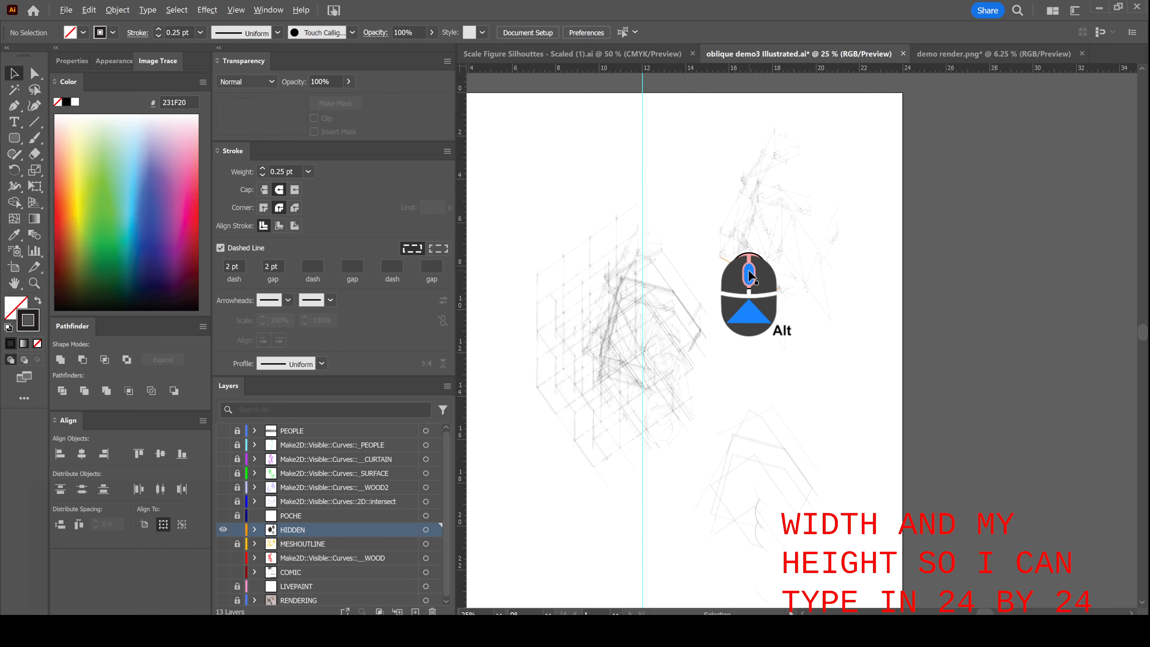
- Hide the HIDDEN layer and show the Make2D visible-curve layers for people, curtain, surface, WOOD2 and 2D intersect
{"action": "left_click", "coordinate": [400, 461]}
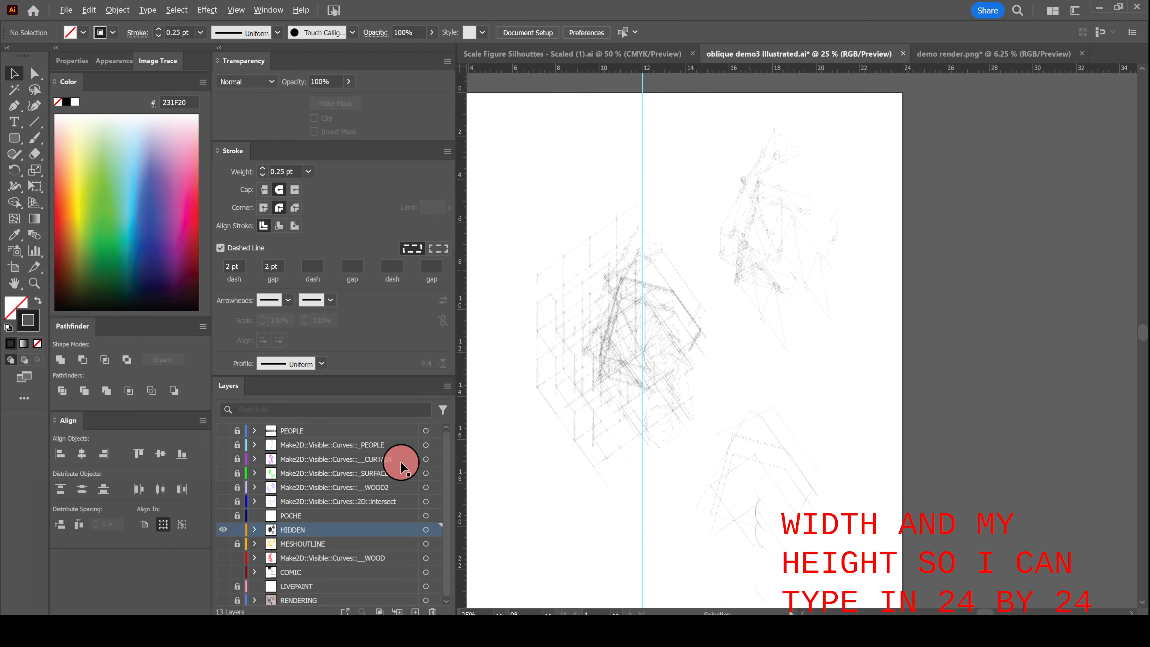
{"action": "left_click", "coordinate": [223, 530], "text": "ctrl"}
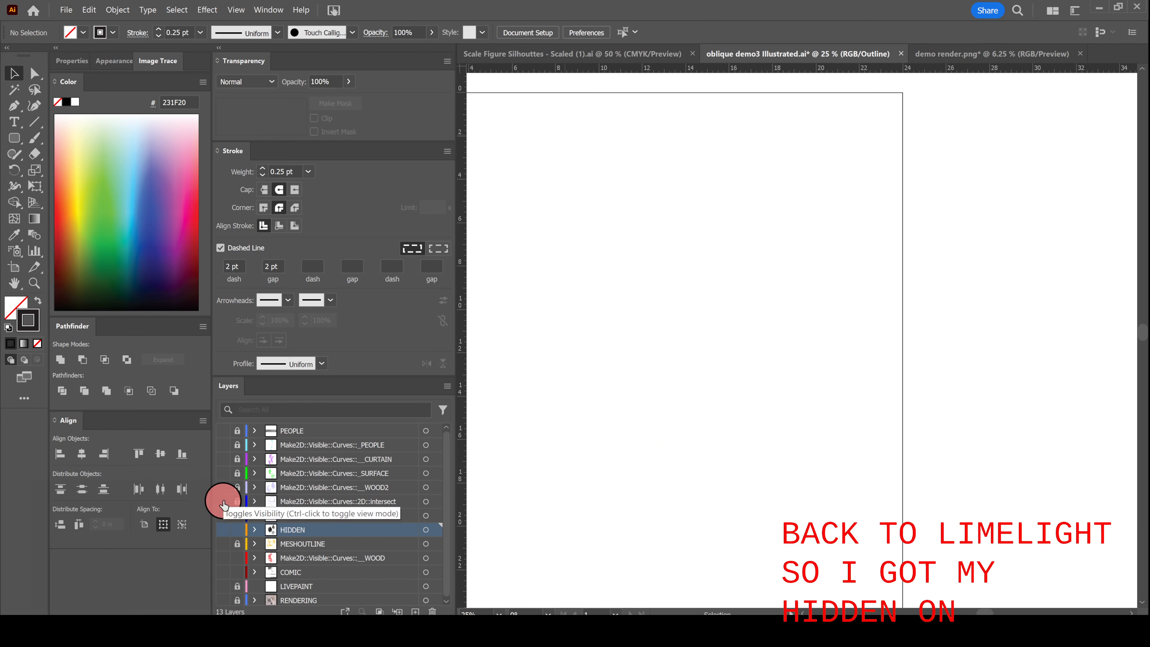
{"action": "left_click_drag", "start_coordinate": [223, 501], "coordinate": [223, 444]}
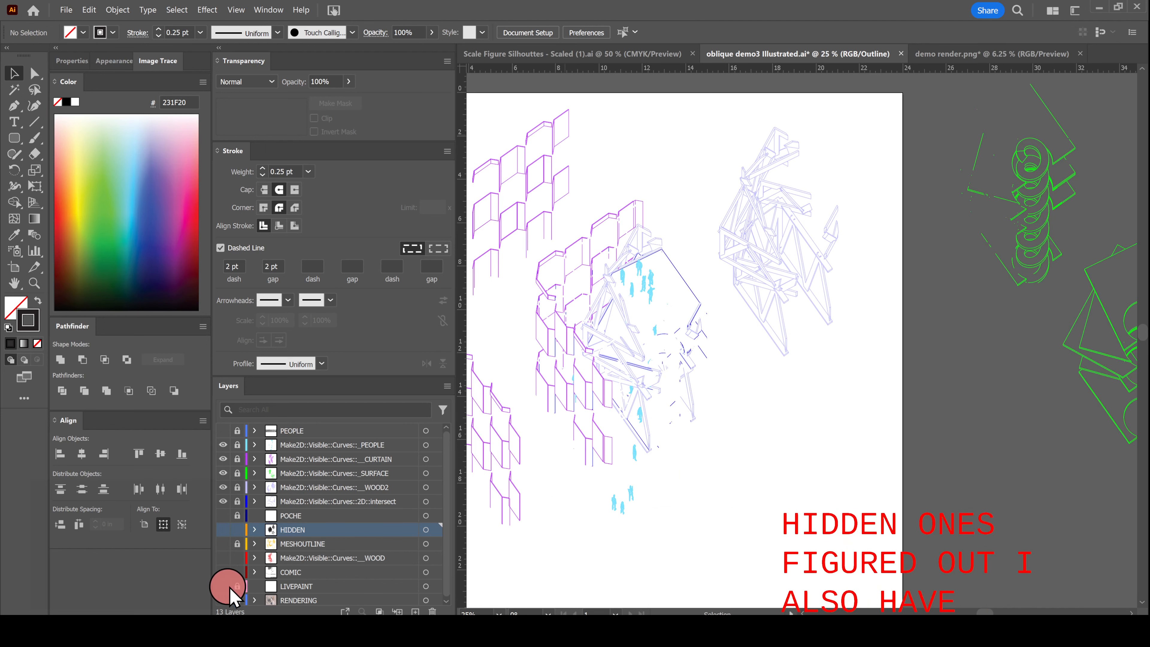
- Show the Make2D visible-curve __WOOD layer and move it directly above the POCHE layer
{"action": "left_click", "coordinate": [223, 589]}
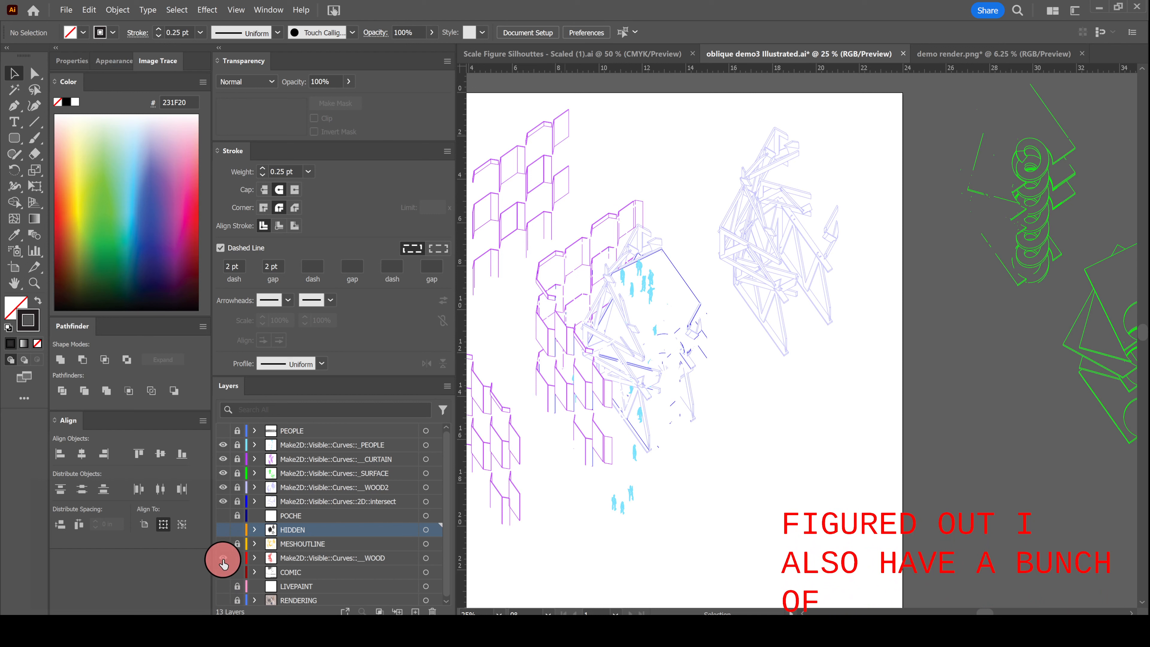
{"action": "left_click_drag", "start_coordinate": [298, 561], "coordinate": [318, 512]}
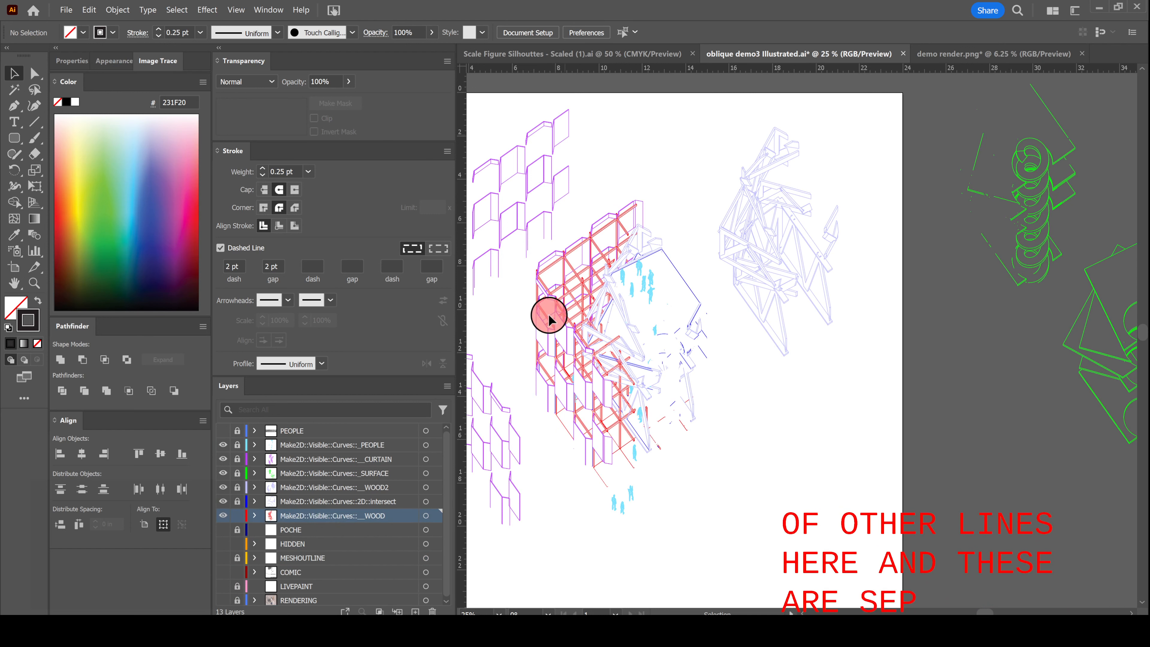
- Examine the colour-coded linework of the windows, wood frame and people, up close and across the whole artboard
{"action": "scroll", "coordinate": [547, 290], "scroll_direction": "up", "scroll_amount": 1, "text": "alt"}
{"action": "scroll", "coordinate": [547, 286], "scroll_direction": "up", "scroll_amount": 3, "text": "alt"}
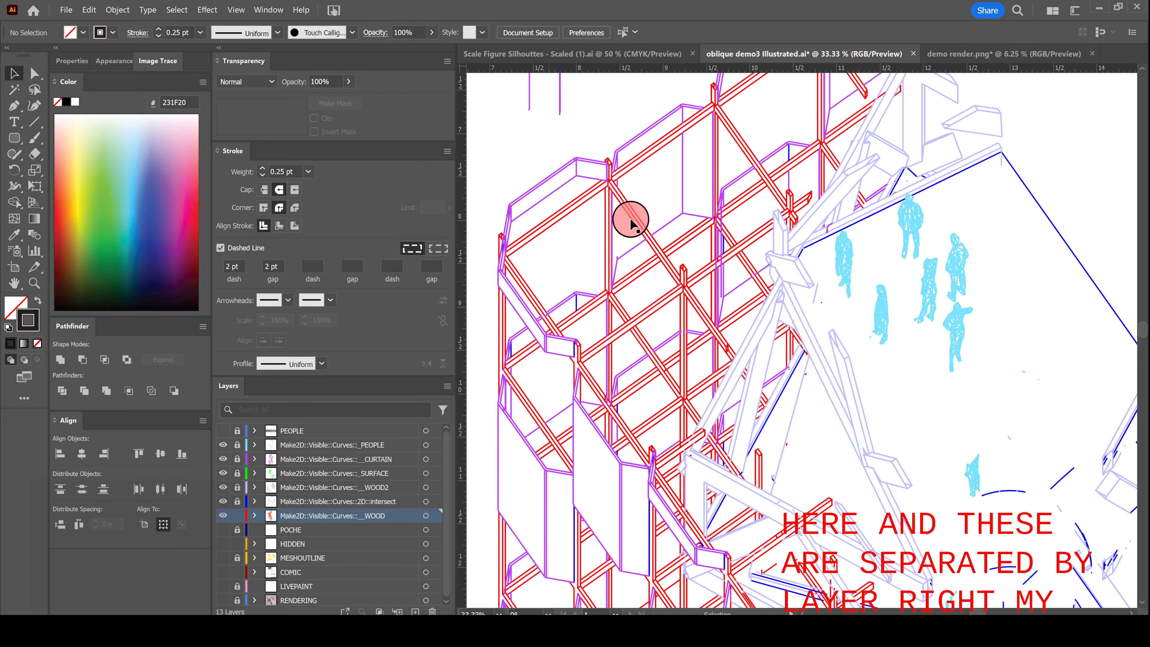
{"action": "scroll", "coordinate": [631, 224], "scroll_direction": "down", "scroll_amount": 1, "text": "alt"}
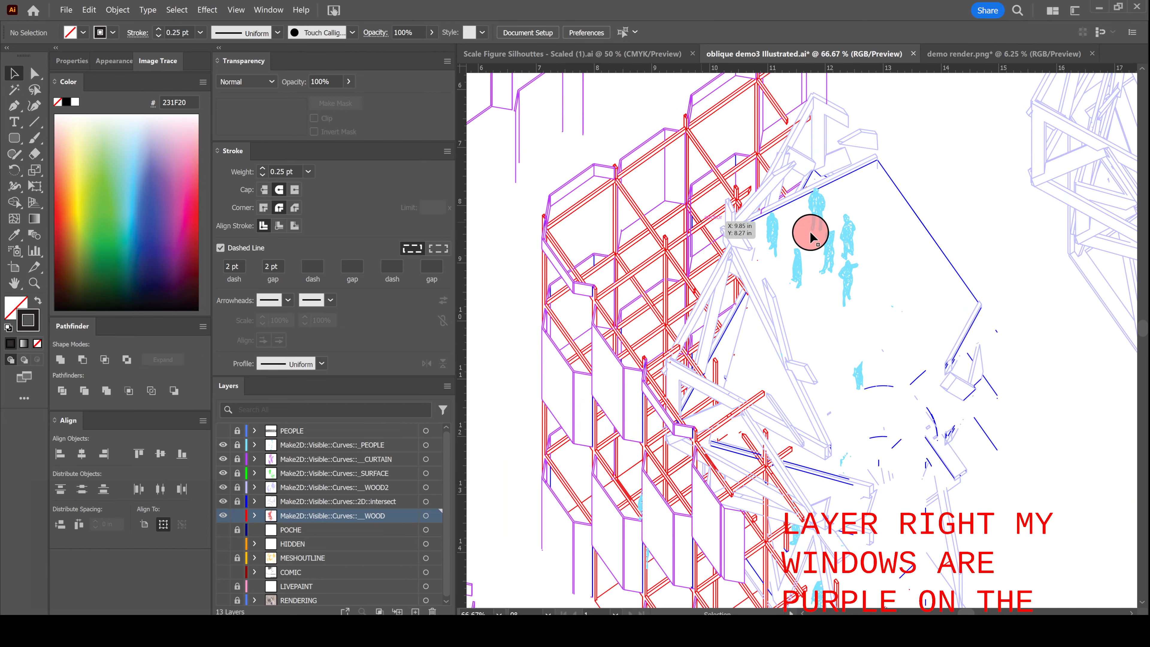
{"action": "scroll", "coordinate": [852, 239], "scroll_direction": "up", "scroll_amount": 3, "text": "alt"}
{"action": "scroll", "coordinate": [852, 242], "scroll_direction": "down", "scroll_amount": 3, "text": "alt"}
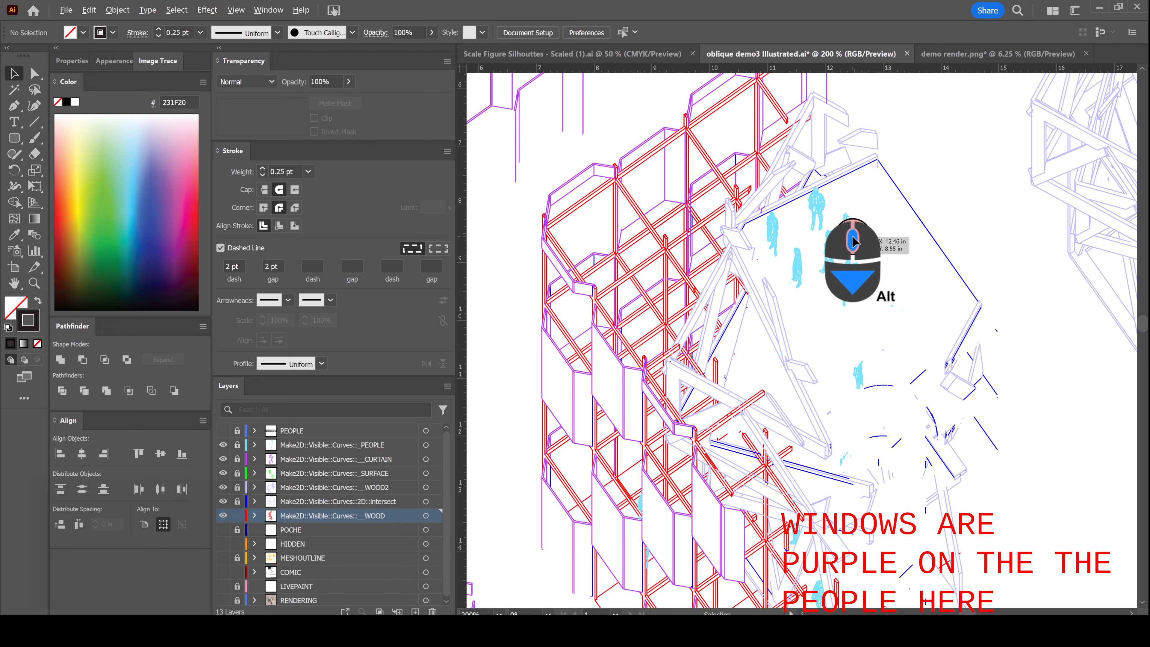
{"action": "scroll", "coordinate": [799, 290], "scroll_direction": "down", "scroll_amount": 2}
{"action": "scroll", "coordinate": [795, 290], "scroll_direction": "down", "scroll_amount": 2}
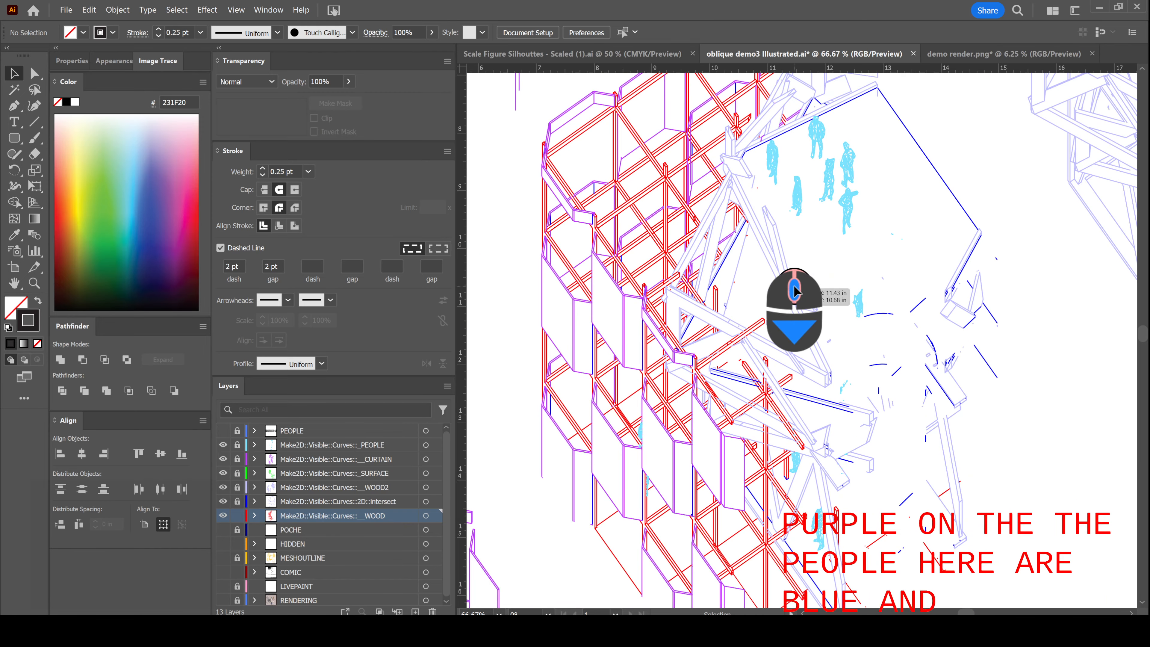
{"action": "scroll", "coordinate": [637, 321], "scroll_direction": "down", "scroll_amount": 2, "text": "alt"}
{"action": "scroll", "coordinate": [737, 297], "scroll_direction": "down", "scroll_amount": 4, "text": "alt"}
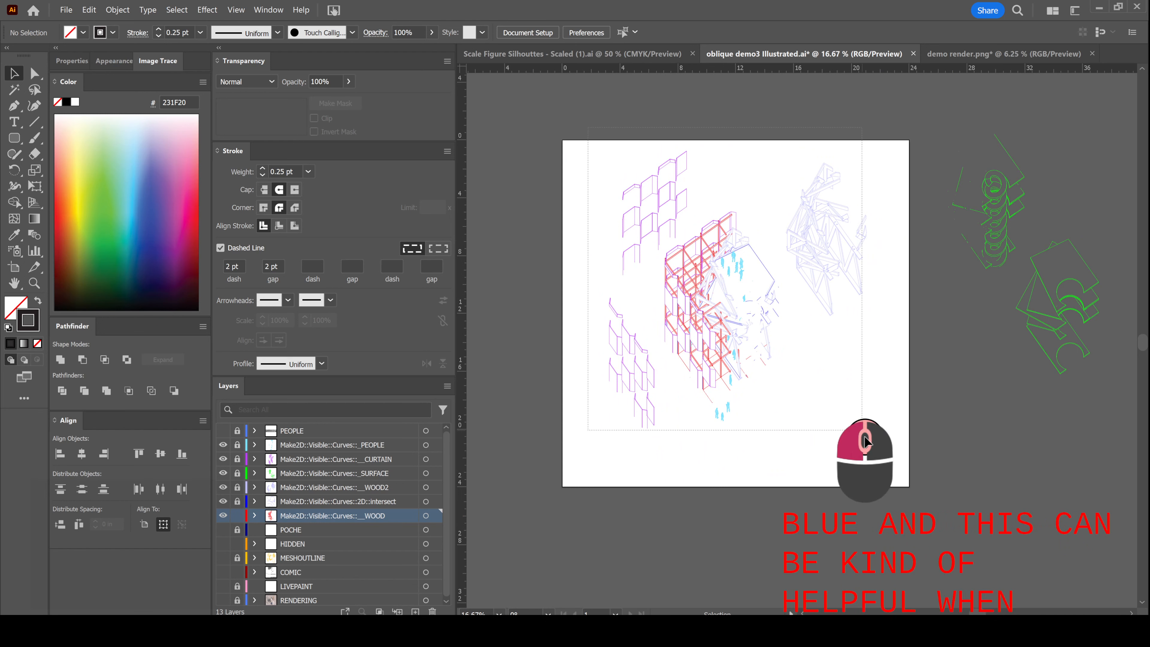
{"action": "scroll", "coordinate": [703, 275], "scroll_direction": "up", "scroll_amount": 4, "text": "alt"}
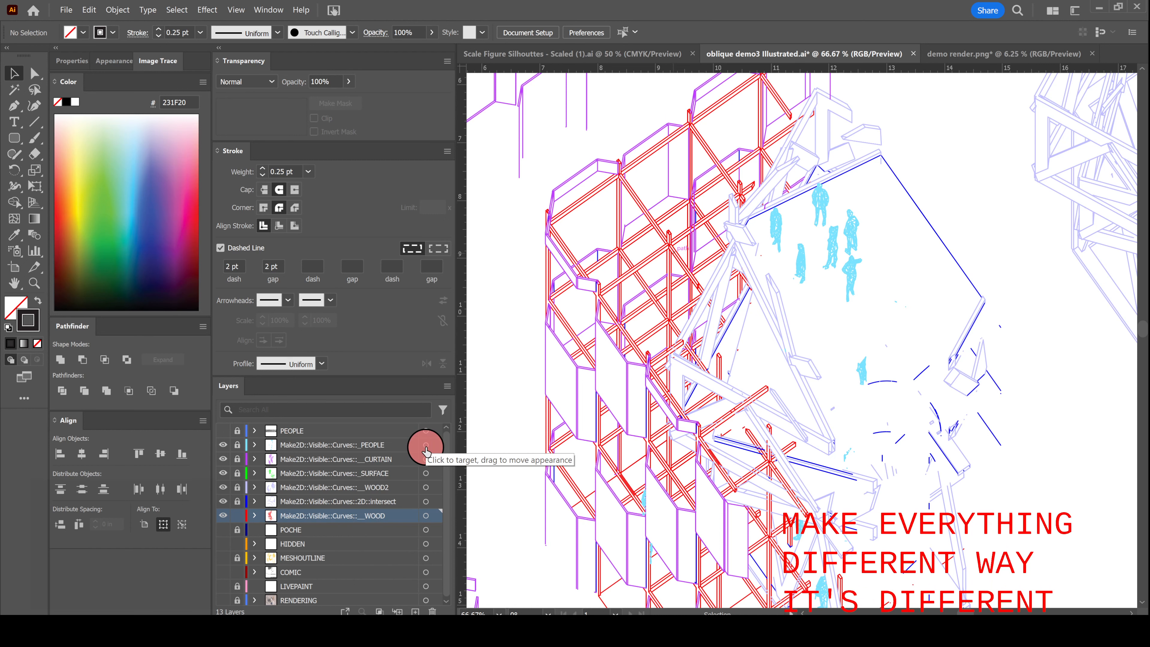
- Unlock the shown Make2D visible-curve layers and set the stroke weight of all linework on the _PEOPLE layer to 0.25 pt
{"action": "left_click_drag", "start_coordinate": [238, 449], "coordinate": [231, 503]}
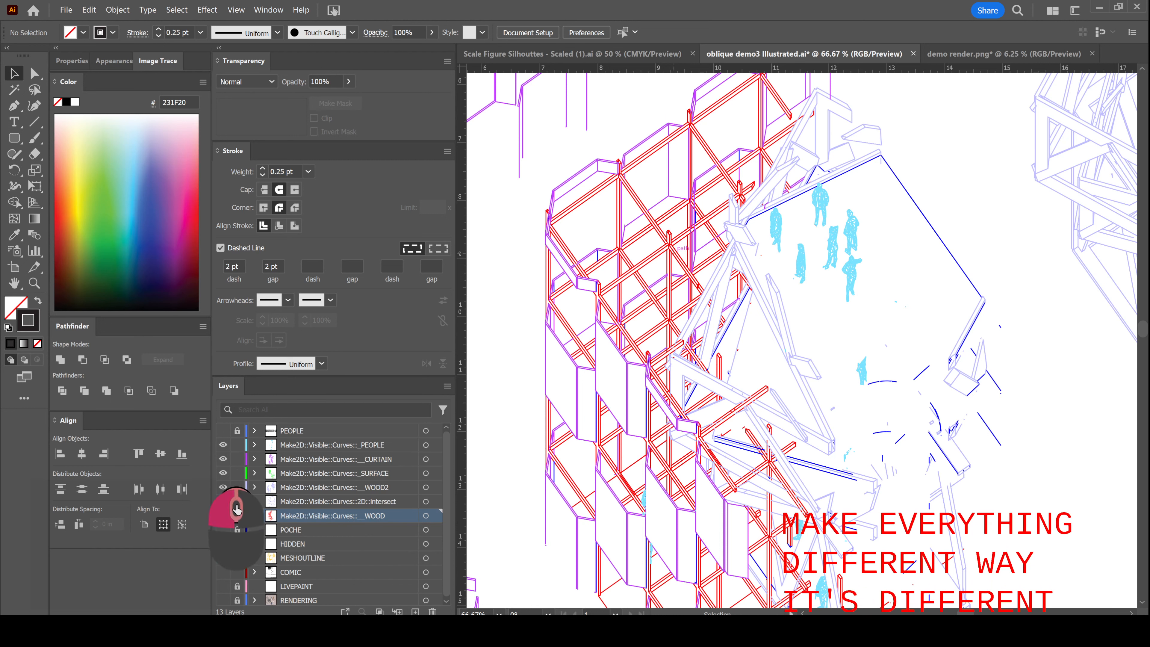
{"action": "left_click", "coordinate": [425, 445]}
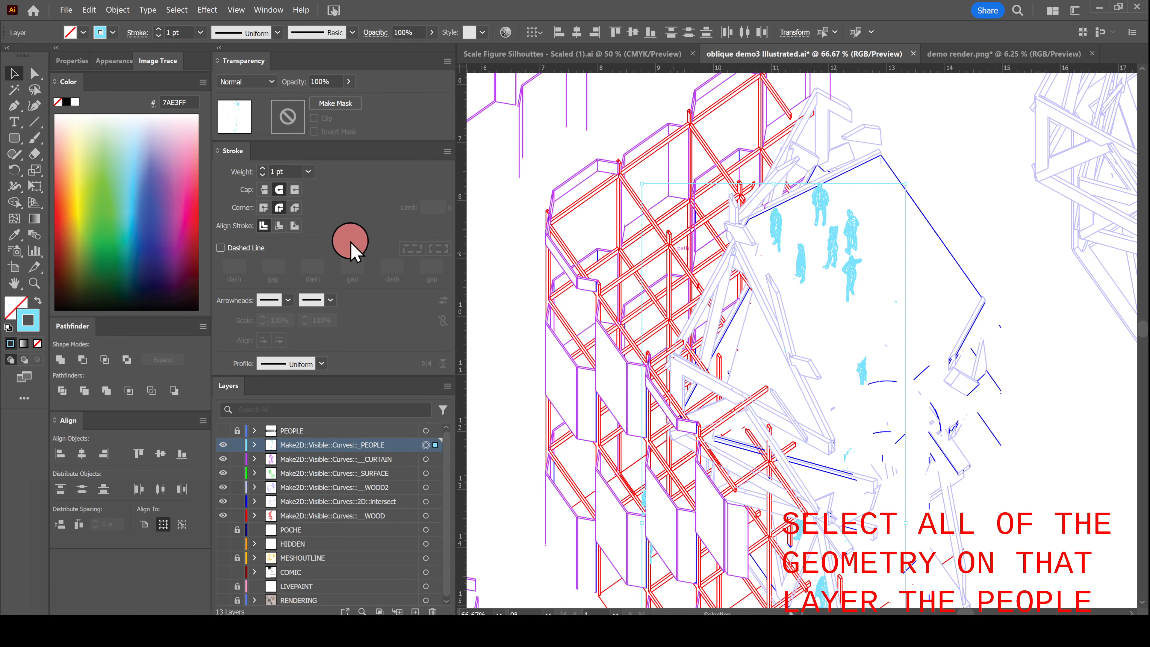
{"action": "left_click", "coordinate": [317, 175]}
{"action": "left_click", "coordinate": [322, 188]}
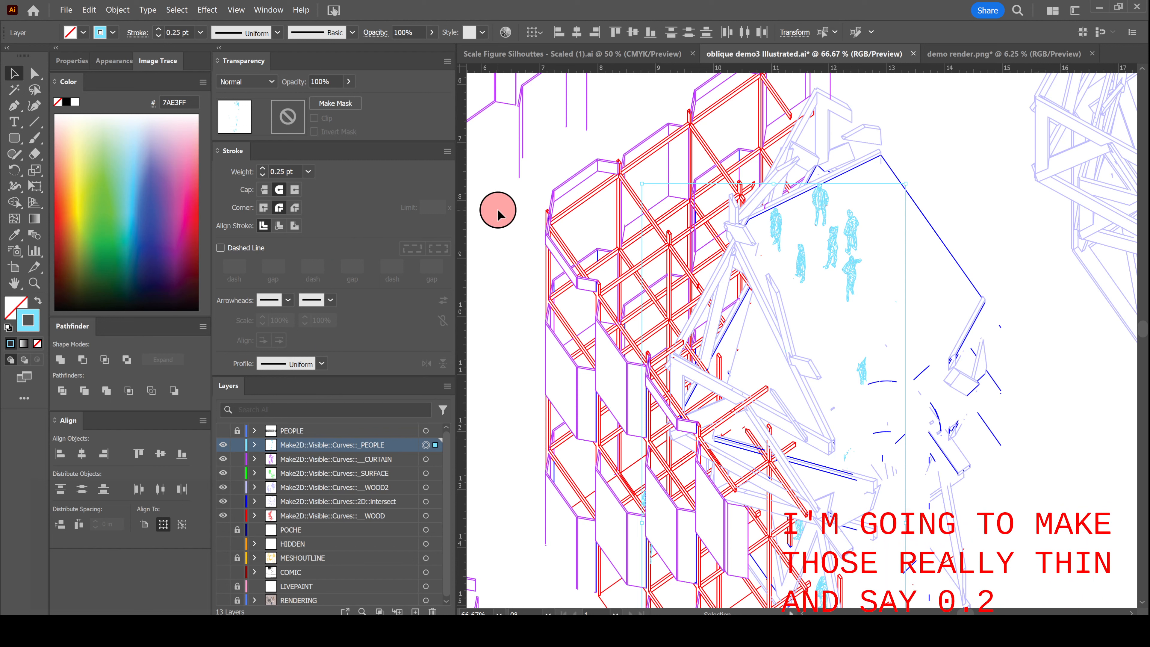
- Deselect the people linework and examine the faceted figures up close and within the overall drawing
{"action": "left_click", "coordinate": [777, 199]}
{"action": "scroll", "coordinate": [806, 217], "scroll_direction": "up", "scroll_amount": 5, "text": "alt"}
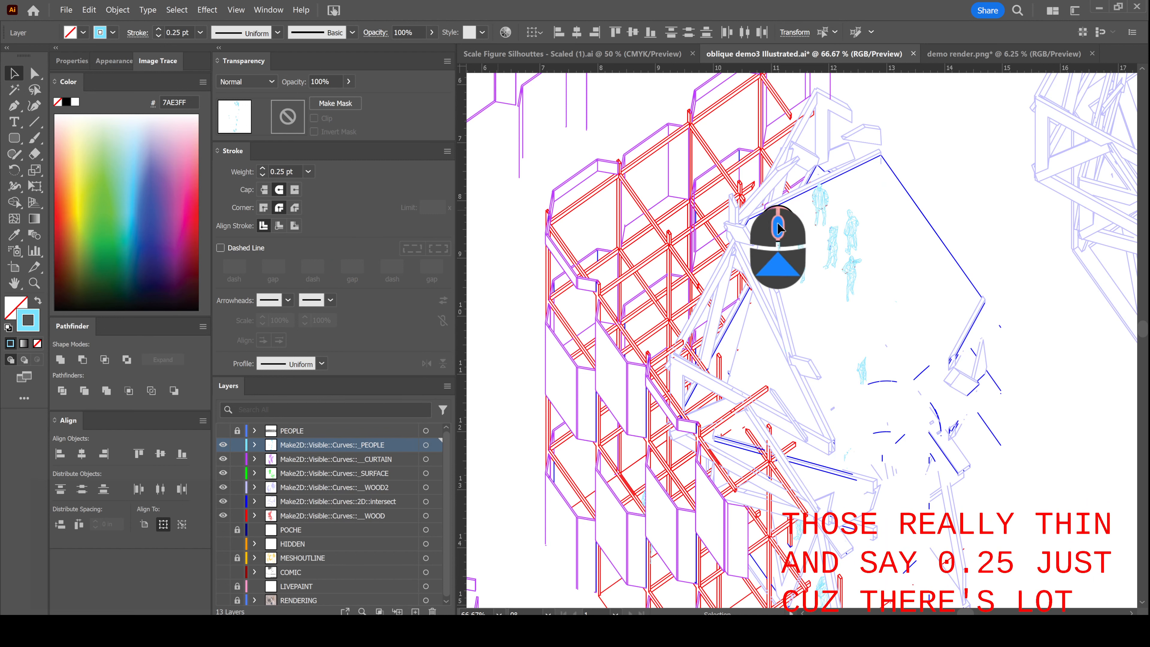
{"action": "left_click", "coordinate": [715, 249]}
{"action": "scroll", "coordinate": [772, 262], "scroll_direction": "down", "scroll_amount": 3, "text": "alt"}
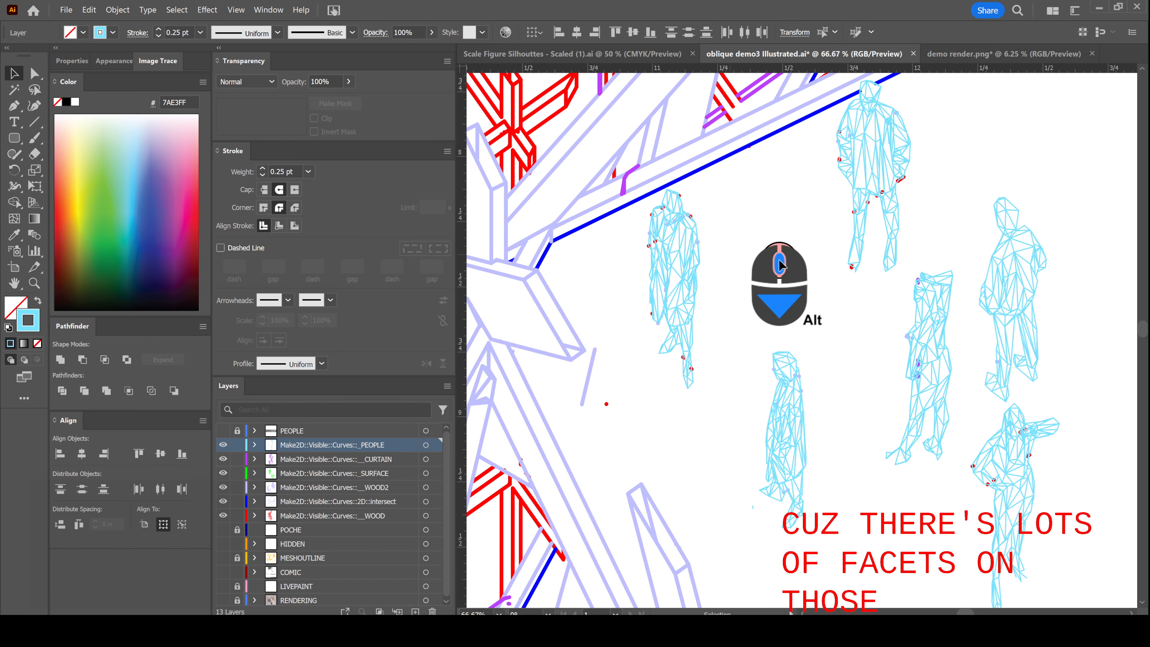
{"action": "scroll", "coordinate": [776, 265], "scroll_direction": "down", "scroll_amount": 4, "text": "alt"}
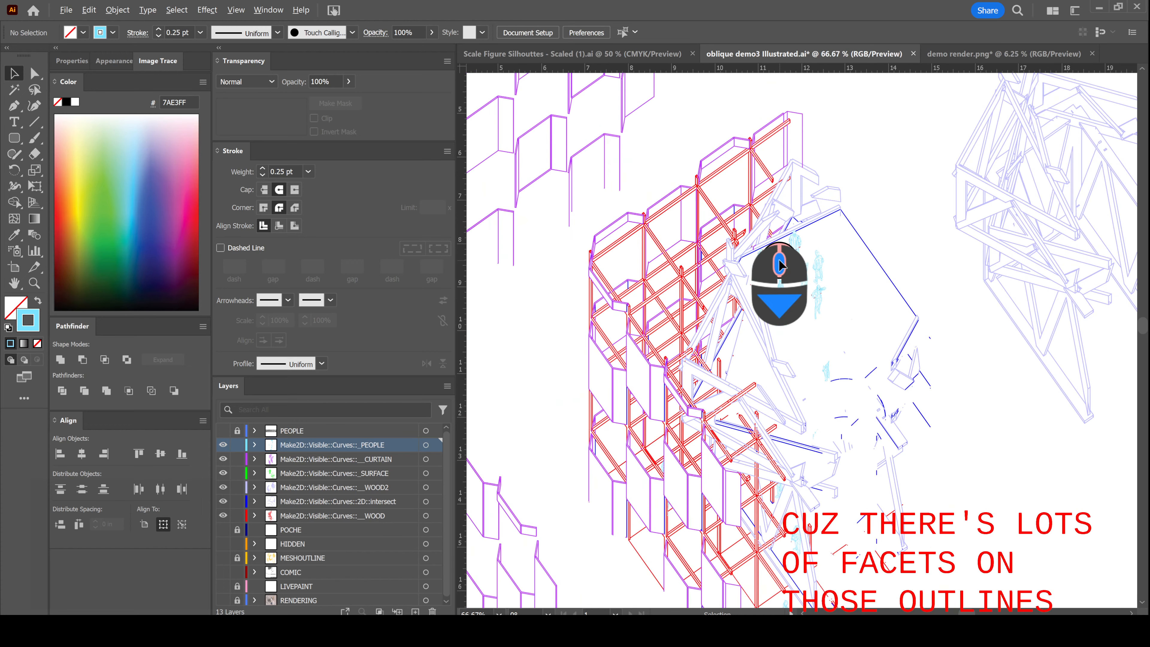
{"action": "scroll", "coordinate": [835, 433], "scroll_direction": "down", "scroll_amount": 3}
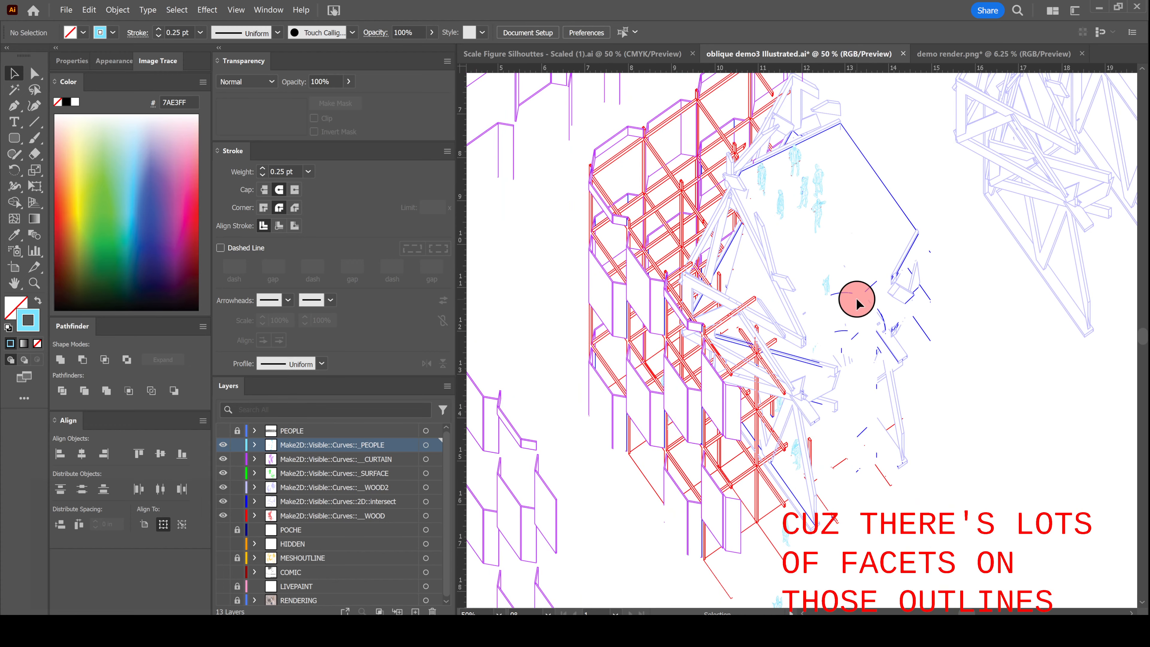
- Select all linework on the _SURFACE layer and move it from beside the artboard onto the central oblique drawing
{"action": "scroll", "coordinate": [312, 491], "scroll_direction": "down", "scroll_amount": 2}
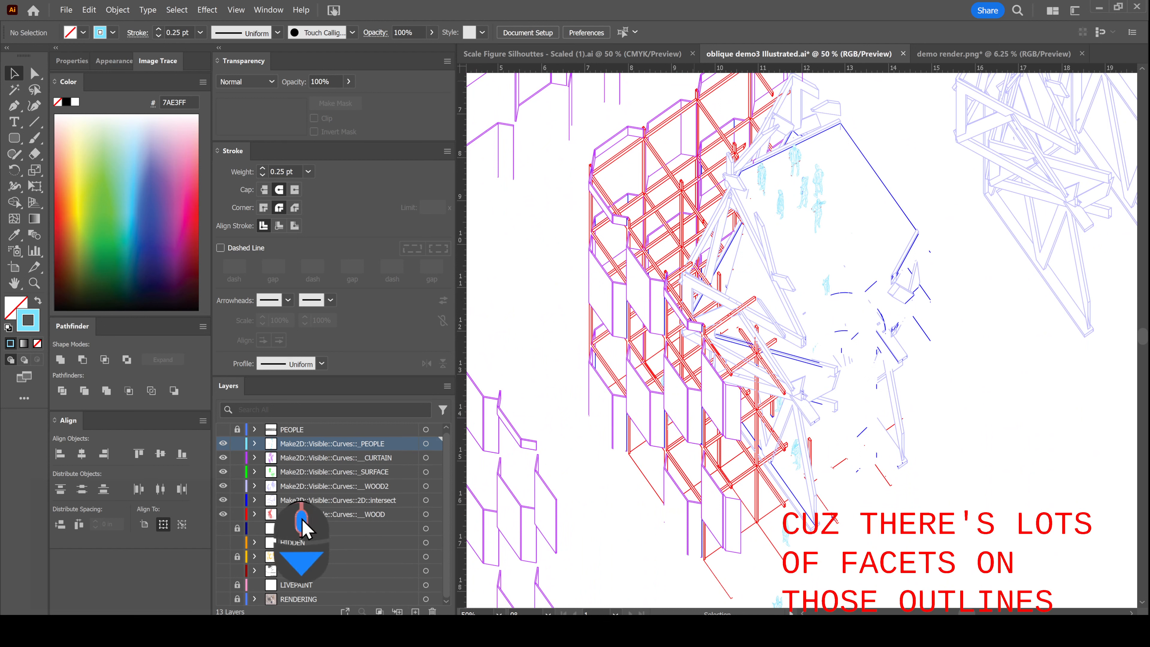
{"action": "left_click", "coordinate": [426, 473]}
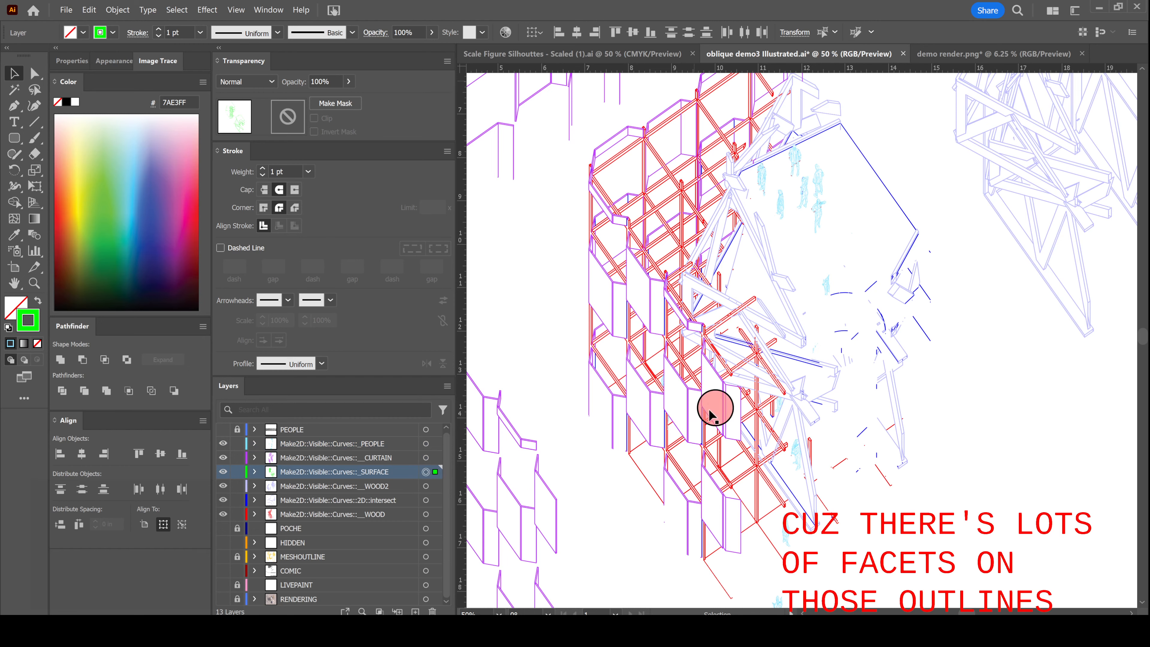
{"action": "scroll", "coordinate": [792, 399], "scroll_direction": "down", "scroll_amount": 3, "text": "alt"}
{"action": "scroll", "coordinate": [793, 383], "scroll_direction": "down", "scroll_amount": 3, "text": "alt"}
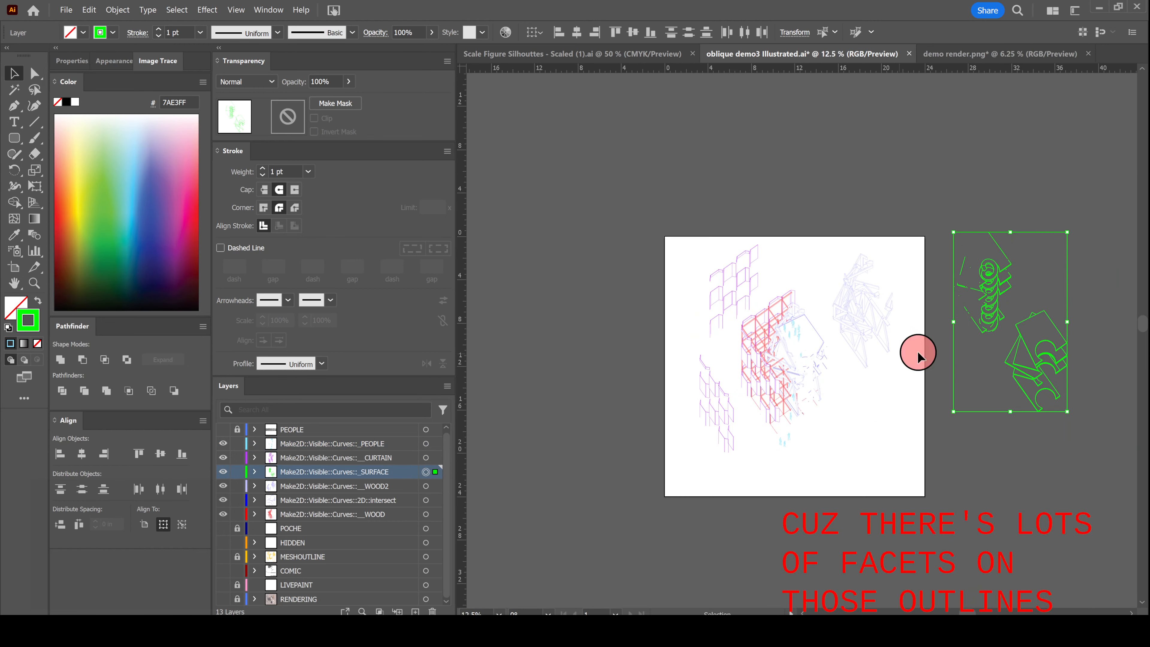
{"action": "scroll", "coordinate": [1013, 350], "scroll_direction": "up", "scroll_amount": 2, "text": "alt"}
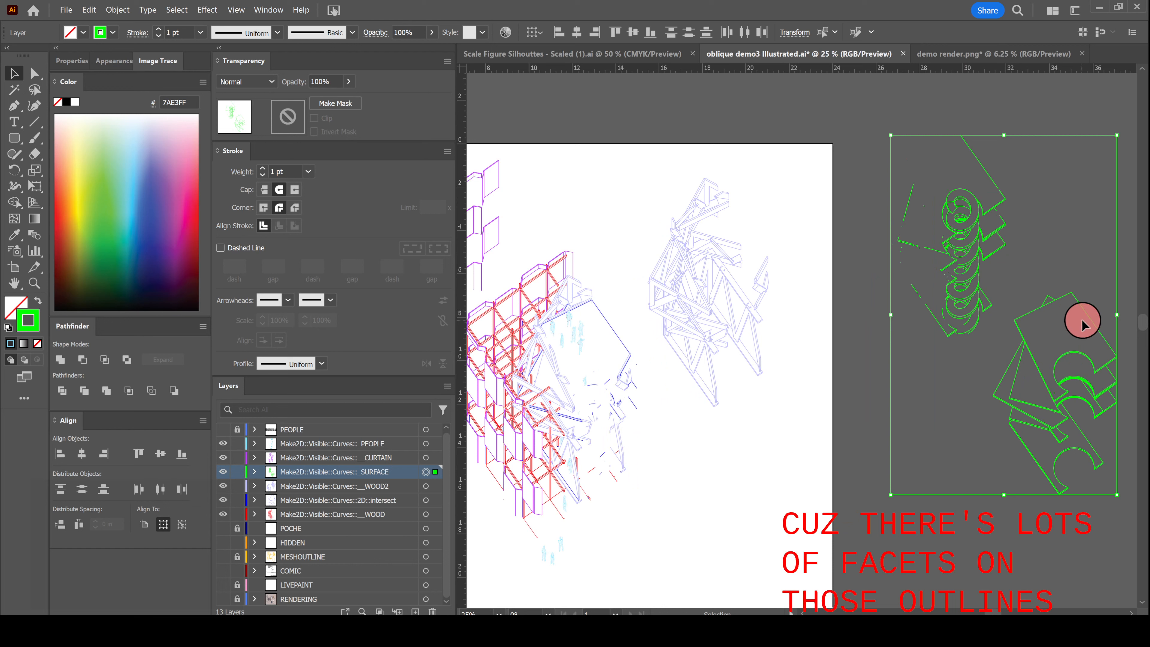
{"action": "left_click_drag", "start_coordinate": [1079, 302], "coordinate": [675, 410]}
{"action": "scroll", "coordinate": [617, 359], "scroll_direction": "up", "scroll_amount": 3, "text": "alt"}
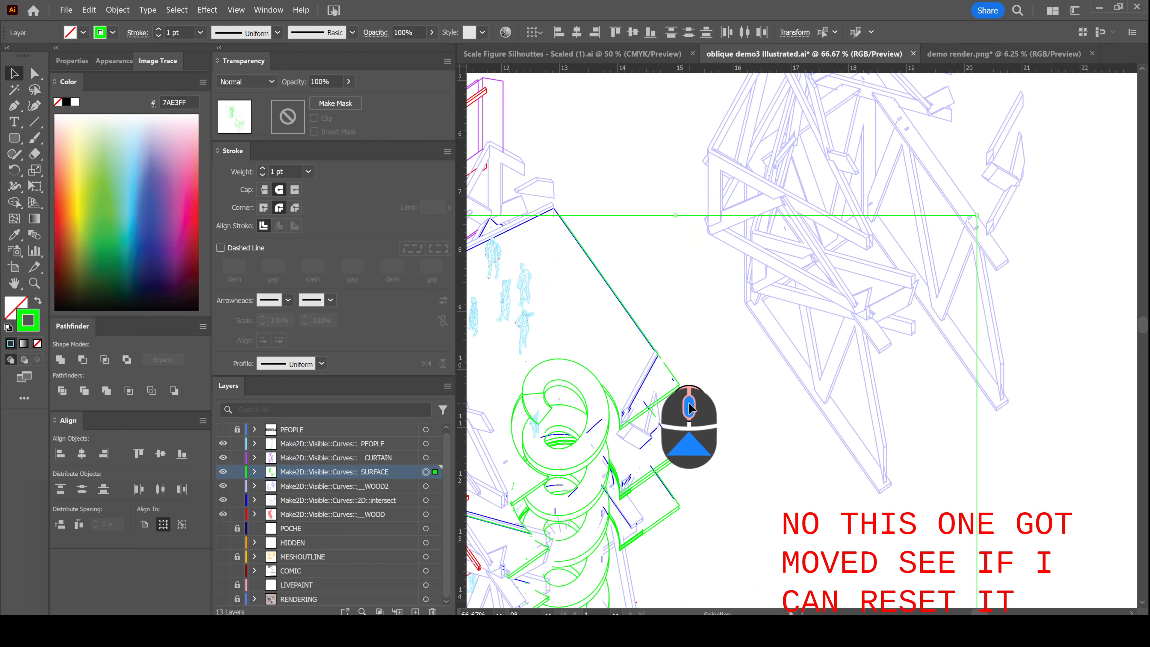
- Move the _SURFACE linework up and to the left so its edges meet the 2D intersect lines at the wood frame
{"action": "scroll", "coordinate": [681, 410], "scroll_direction": "up", "scroll_amount": 4, "text": "alt"}
{"action": "scroll", "coordinate": [749, 352], "scroll_direction": "down", "scroll_amount": 1, "text": "alt"}
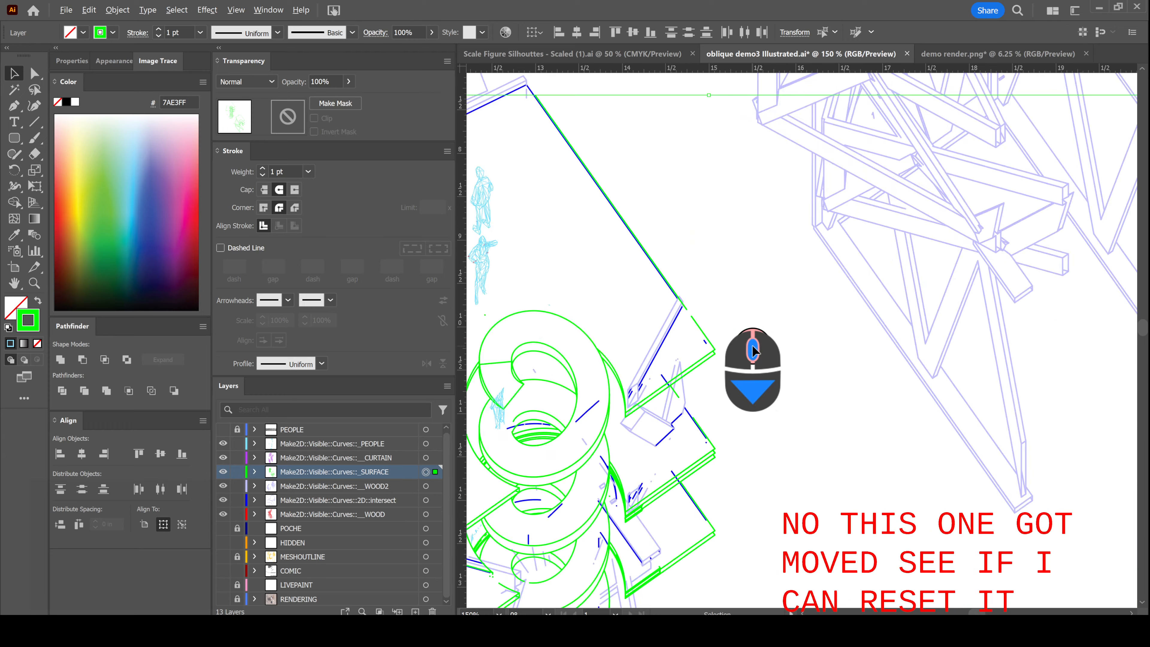
{"action": "scroll", "coordinate": [753, 351], "scroll_direction": "down", "scroll_amount": 3, "text": "alt"}
{"action": "scroll", "coordinate": [778, 383], "scroll_direction": "down", "scroll_amount": 1}
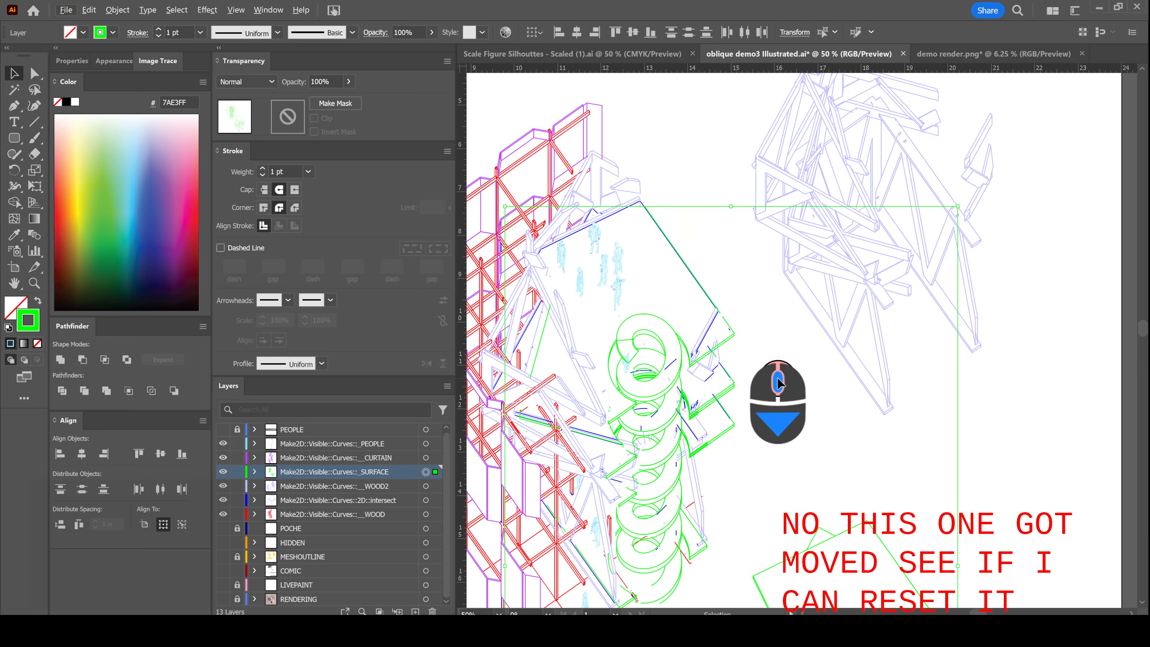
{"action": "scroll", "coordinate": [629, 441], "scroll_direction": "up", "scroll_amount": 1, "text": "alt"}
{"action": "scroll", "coordinate": [608, 441], "scroll_direction": "up", "scroll_amount": 2, "text": "alt"}
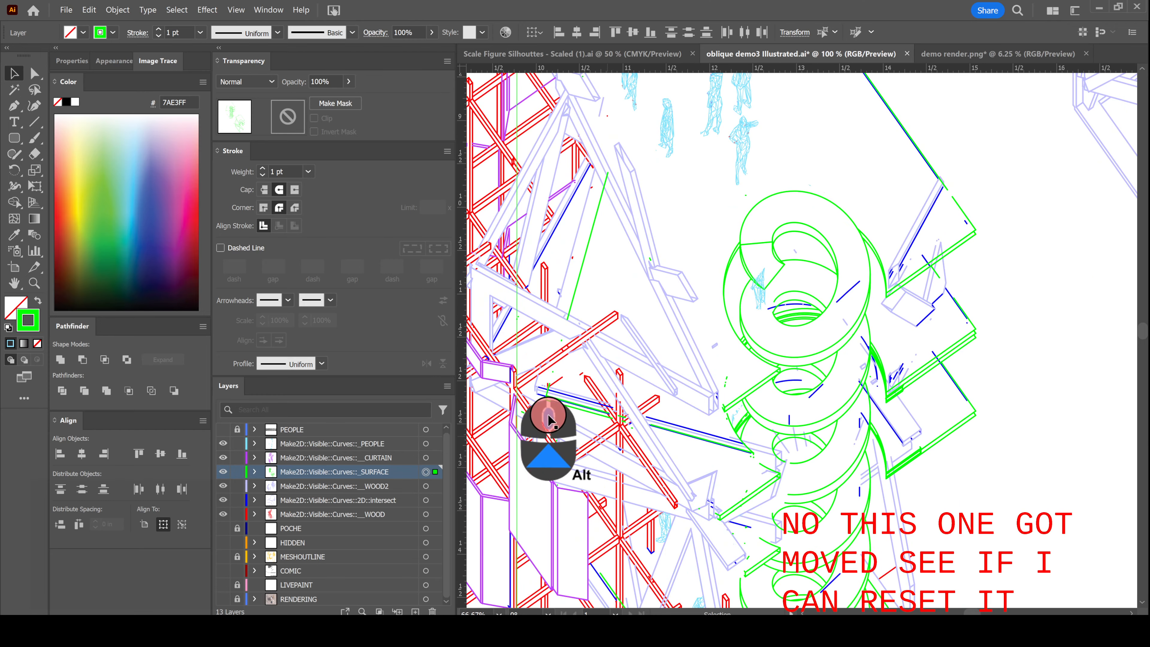
{"action": "scroll", "coordinate": [571, 405], "scroll_direction": "up", "scroll_amount": 2, "text": "alt"}
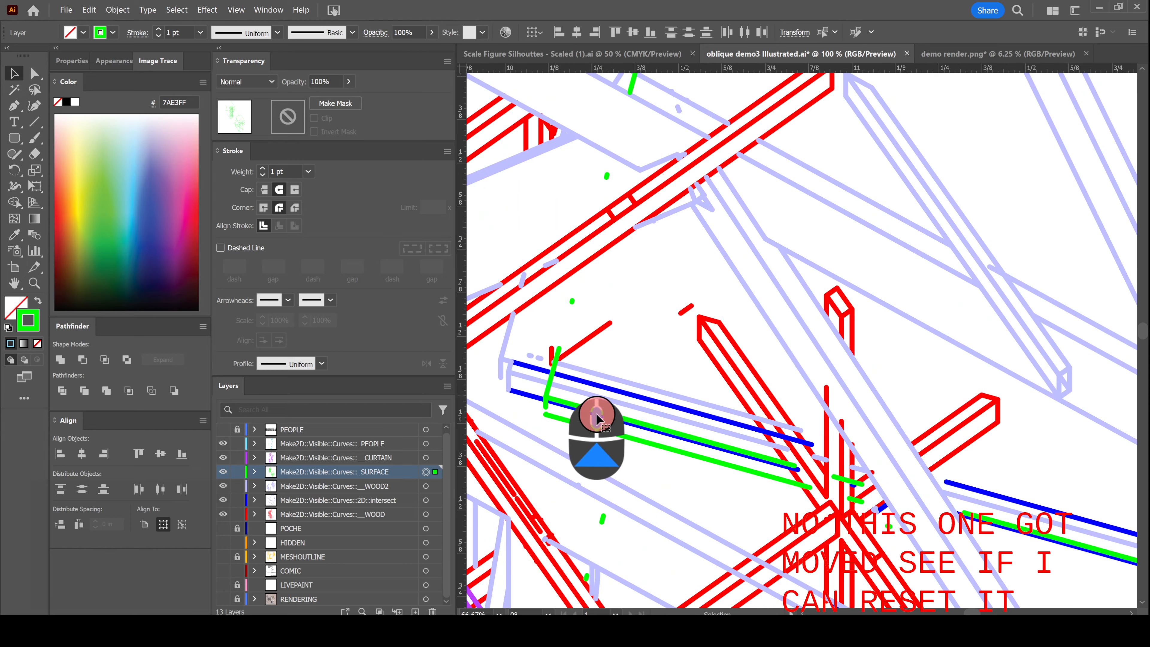
{"action": "left_click_drag", "start_coordinate": [603, 416], "coordinate": [553, 383]}
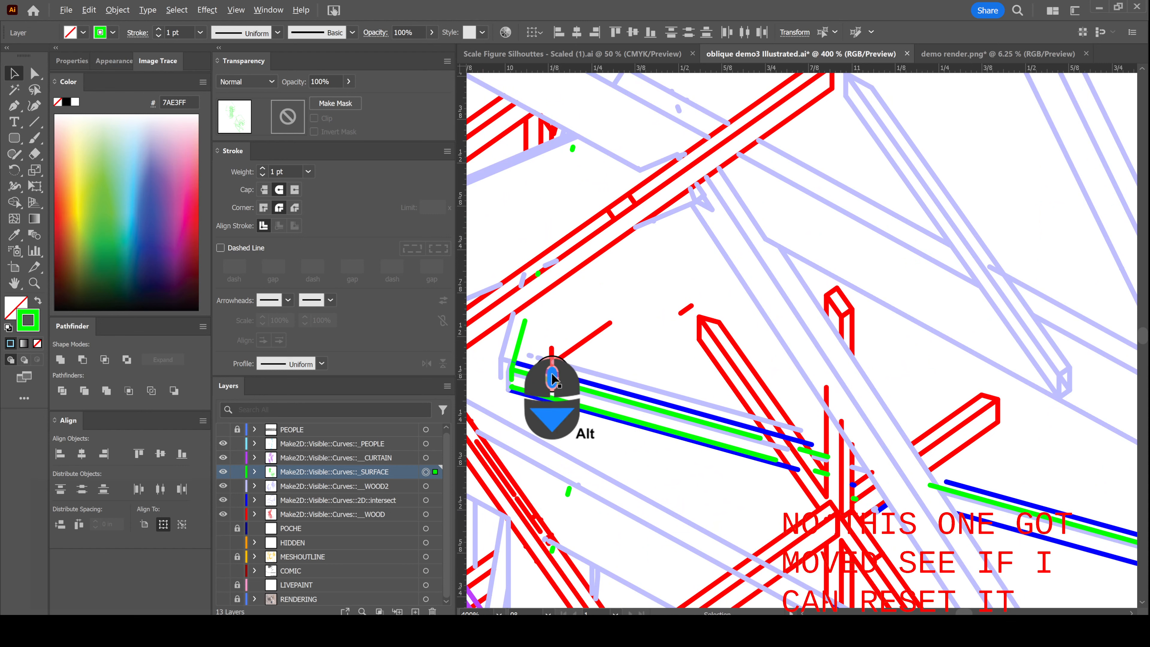
- Shift the _SURFACE linework about 0.04 in further left to refine its alignment, and deselect it
{"action": "scroll", "coordinate": [552, 378], "scroll_direction": "down", "scroll_amount": 2, "text": "alt"}
{"action": "scroll", "coordinate": [552, 378], "scroll_direction": "down", "scroll_amount": 3, "text": "alt"}
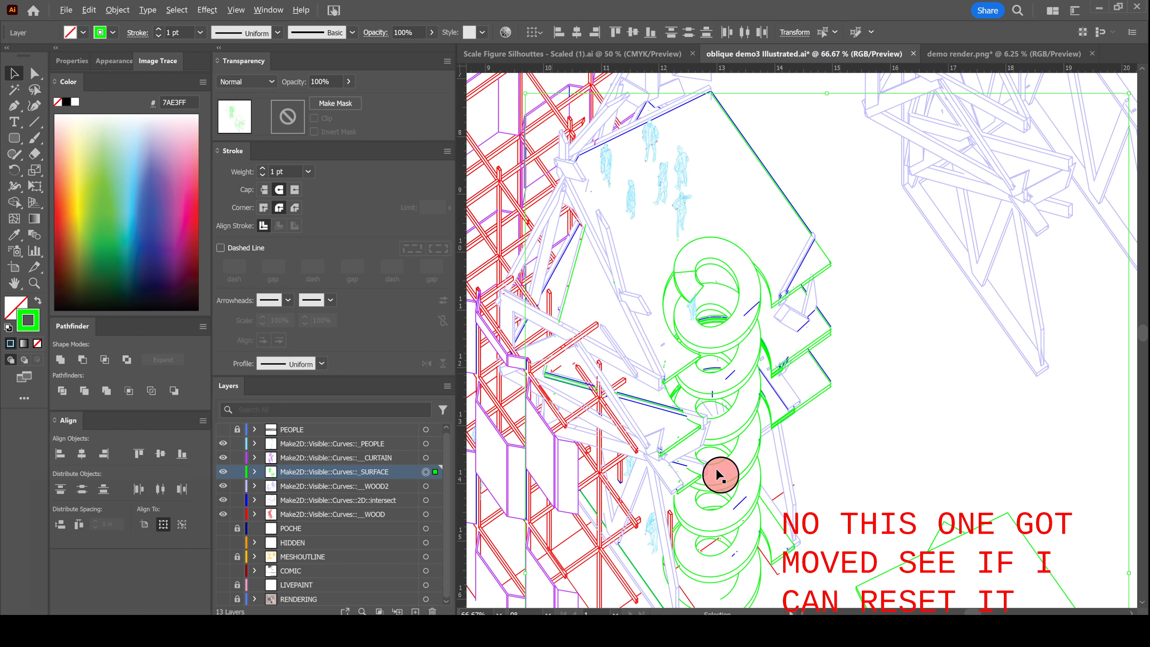
{"action": "scroll", "coordinate": [821, 385], "scroll_direction": "down", "scroll_amount": 1}
{"action": "scroll", "coordinate": [842, 267], "scroll_direction": "up", "scroll_amount": 2, "text": "alt"}
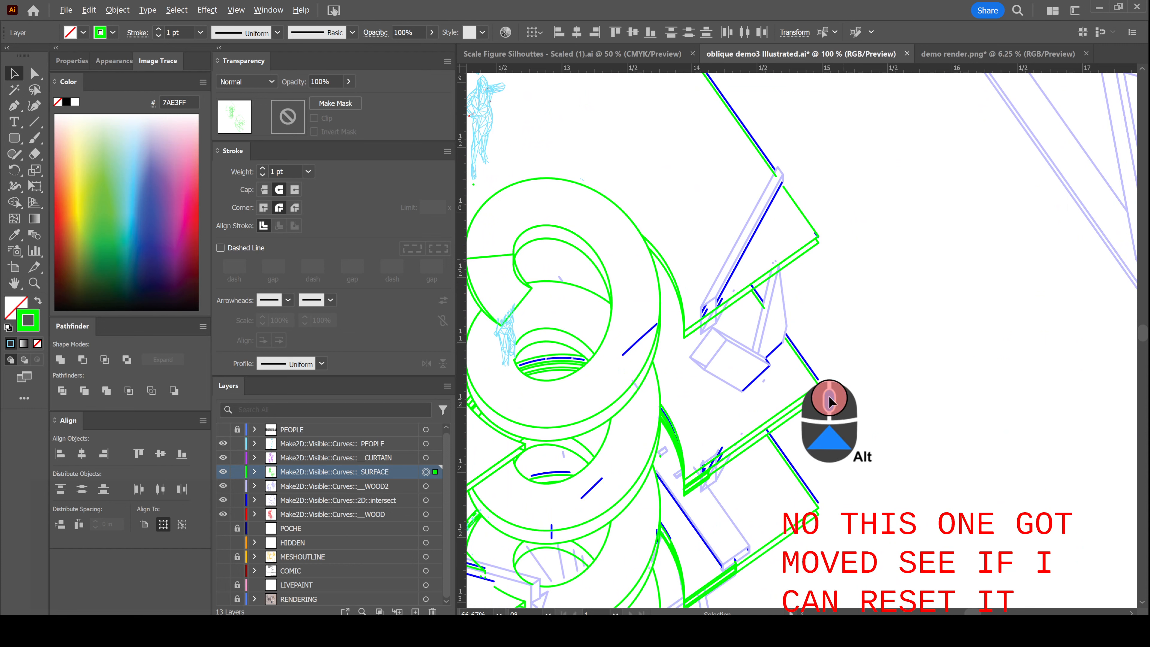
{"action": "scroll", "coordinate": [809, 404], "scroll_direction": "down", "scroll_amount": 2, "text": "alt"}
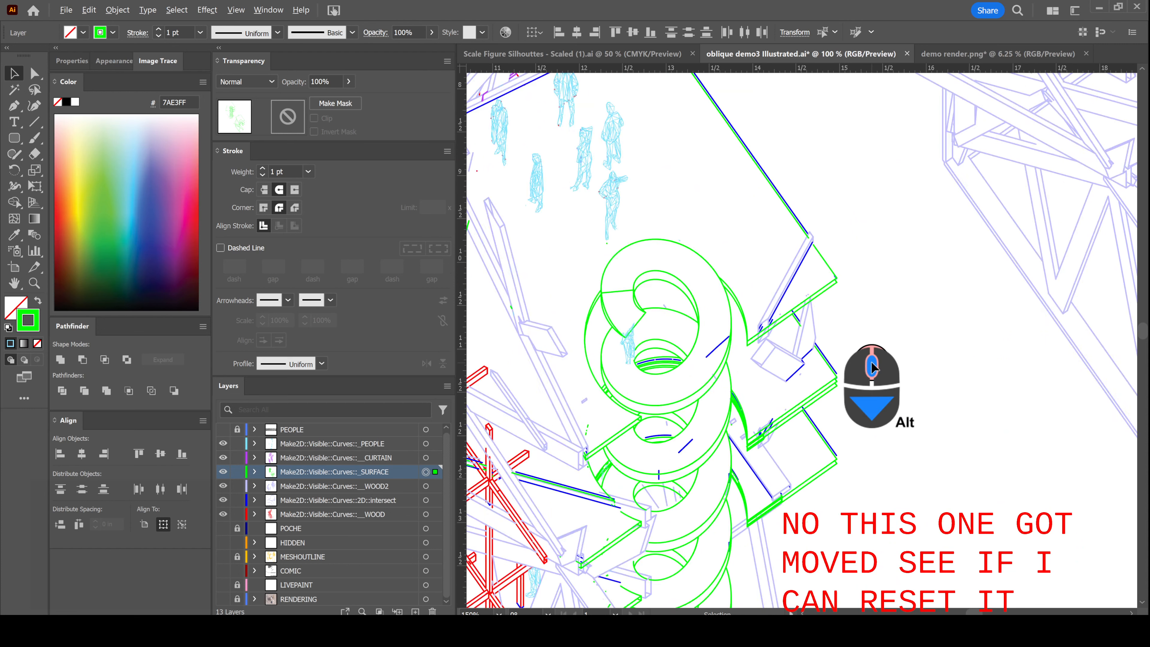
{"action": "scroll", "coordinate": [593, 301], "scroll_direction": "up", "scroll_amount": 3, "text": "alt"}
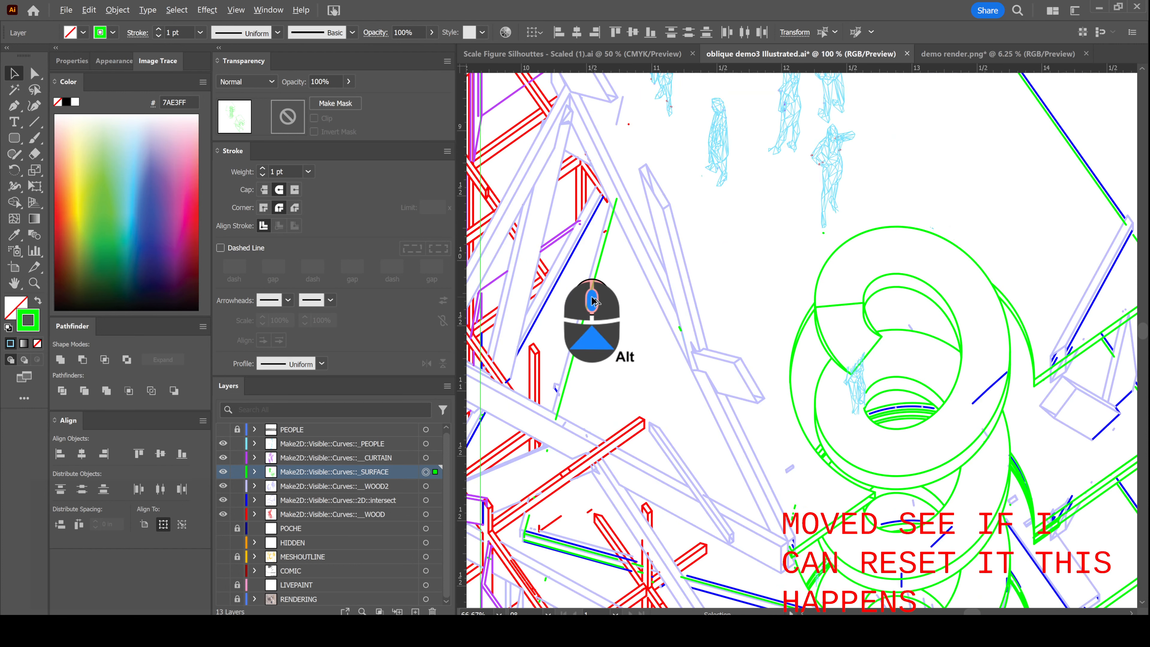
{"action": "left_click_drag", "start_coordinate": [585, 310], "coordinate": [580, 311]}
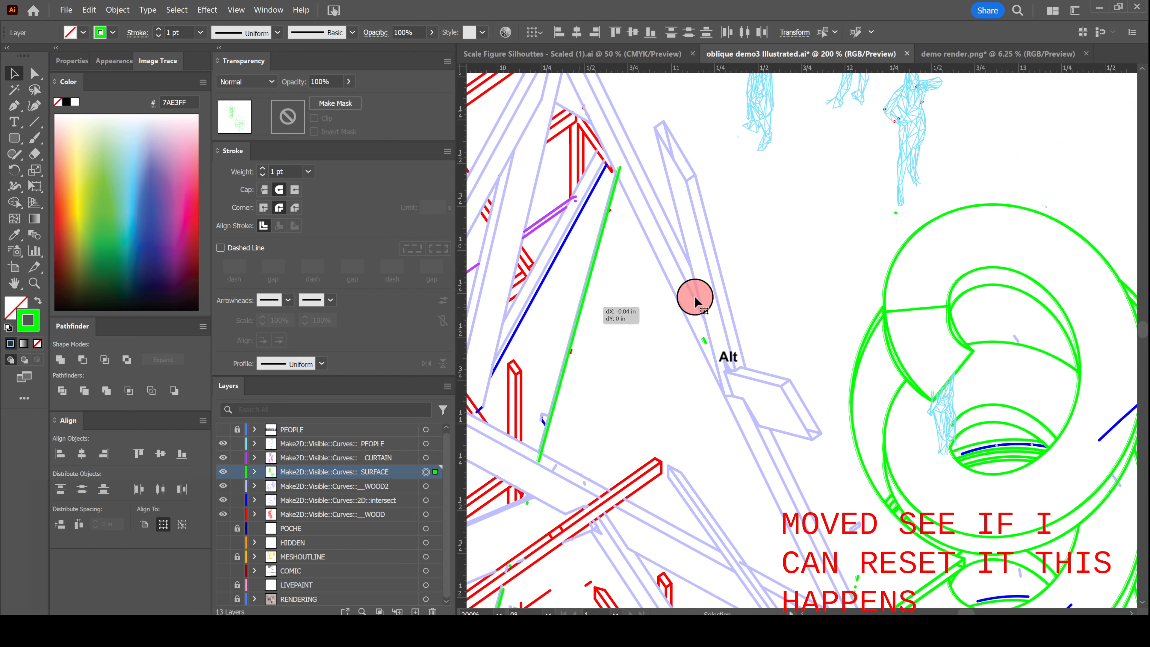
{"action": "scroll", "coordinate": [740, 308], "scroll_direction": "down", "scroll_amount": 5, "text": "alt"}
{"action": "left_click", "coordinate": [1051, 326]}
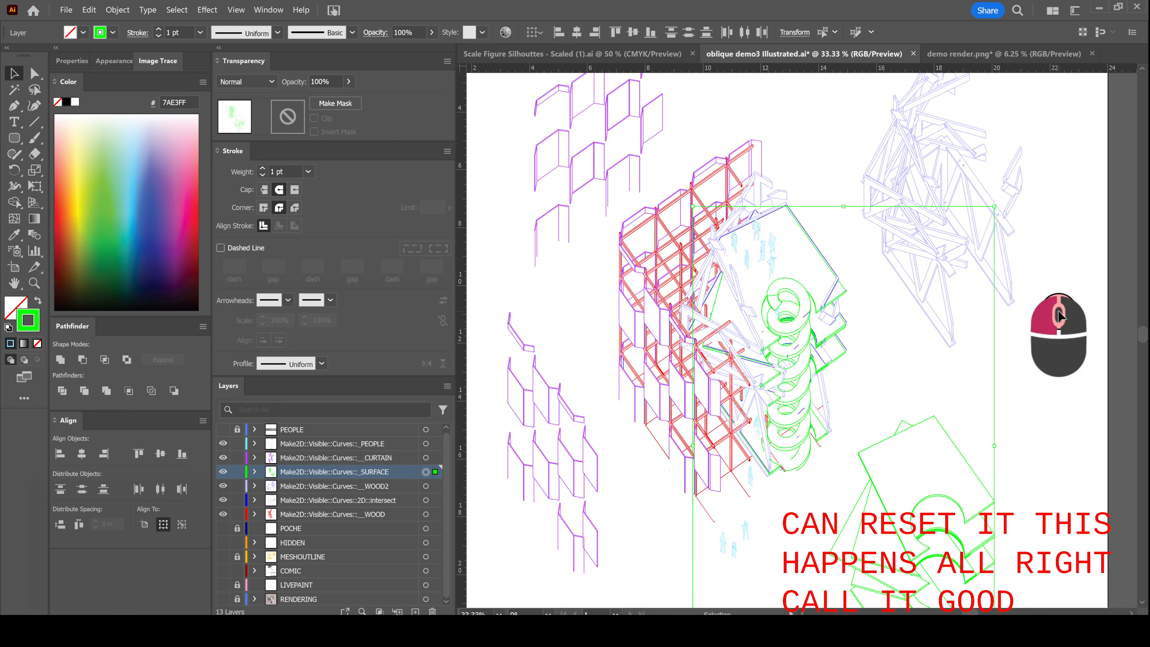
{"action": "scroll", "coordinate": [1053, 335], "scroll_direction": "down", "scroll_amount": 1, "text": "alt"}
{"action": "left_click", "coordinate": [603, 385]}
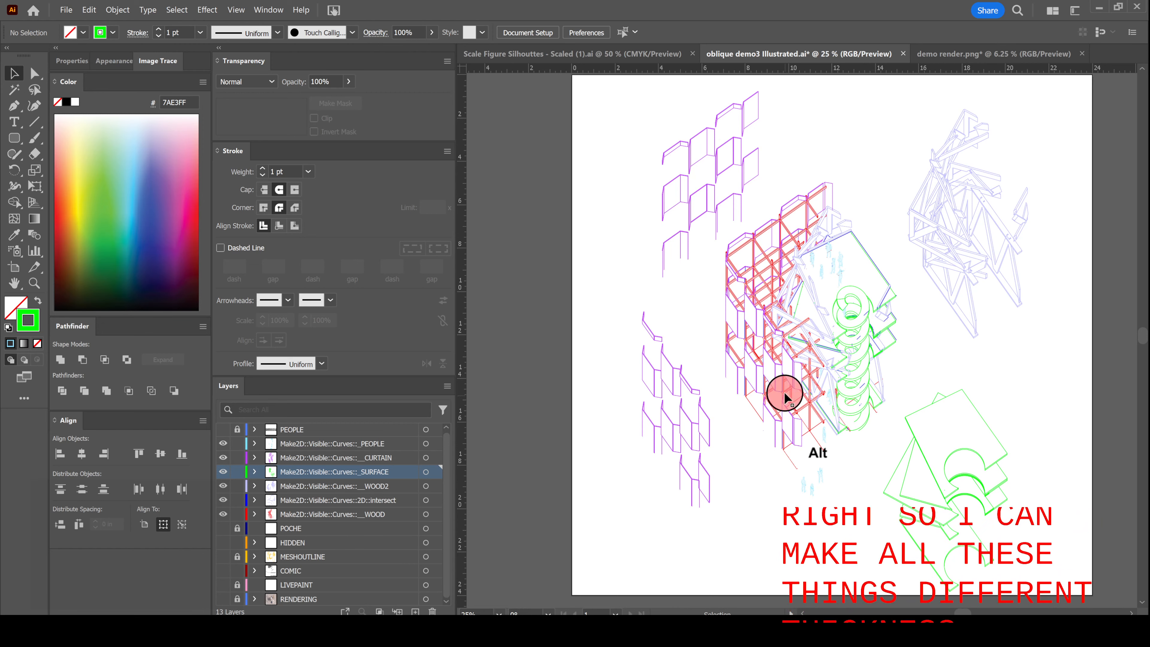
- Lock the Make2D _PEOPLE layer and set the stroke weight of all other visible linework to 0.75 pt
{"action": "scroll", "coordinate": [784, 393], "scroll_direction": "down", "scroll_amount": 1, "text": "alt"}
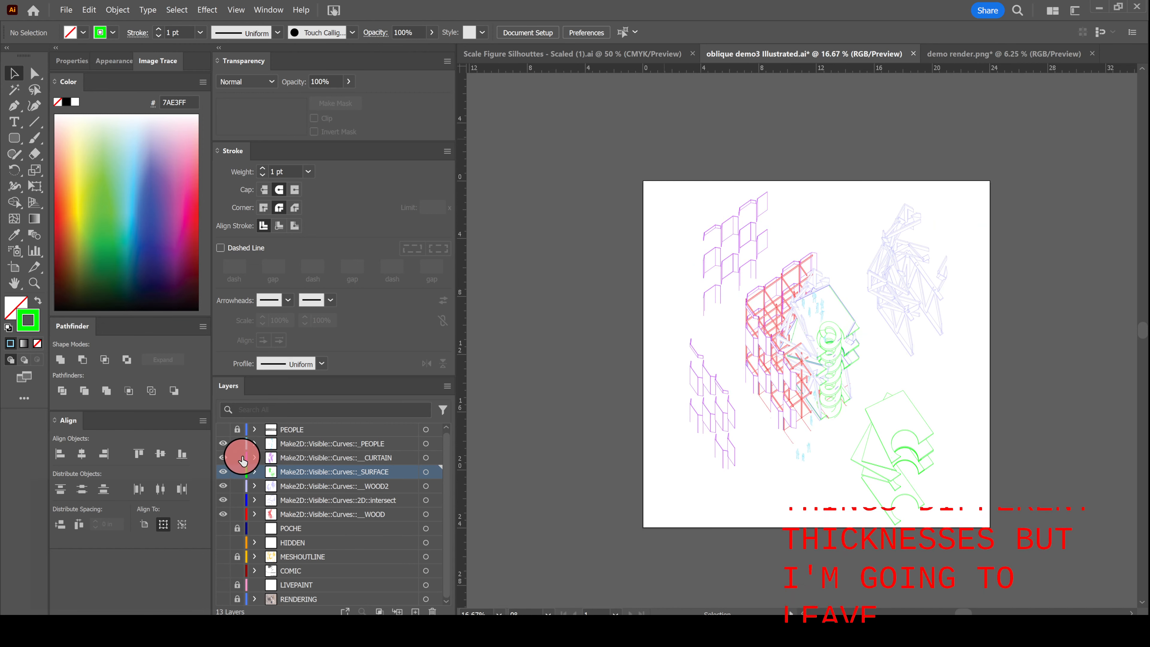
{"action": "left_click_drag", "start_coordinate": [656, 201], "coordinate": [973, 540]}
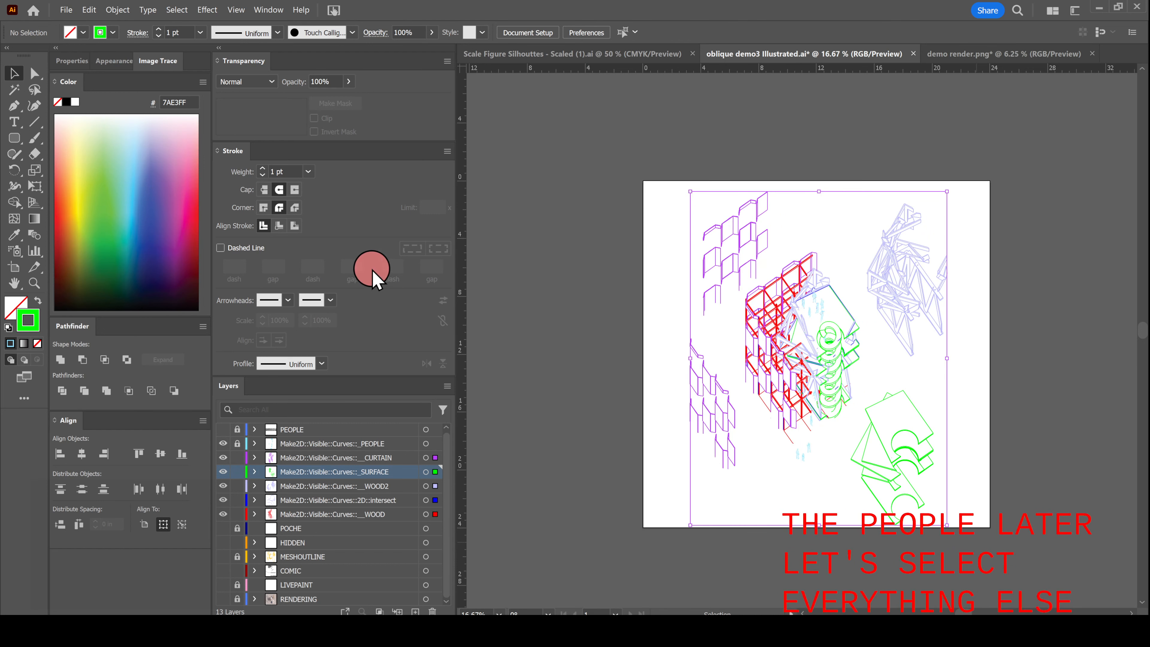
{"action": "left_click", "coordinate": [308, 171]}
{"action": "left_click", "coordinate": [330, 215]}
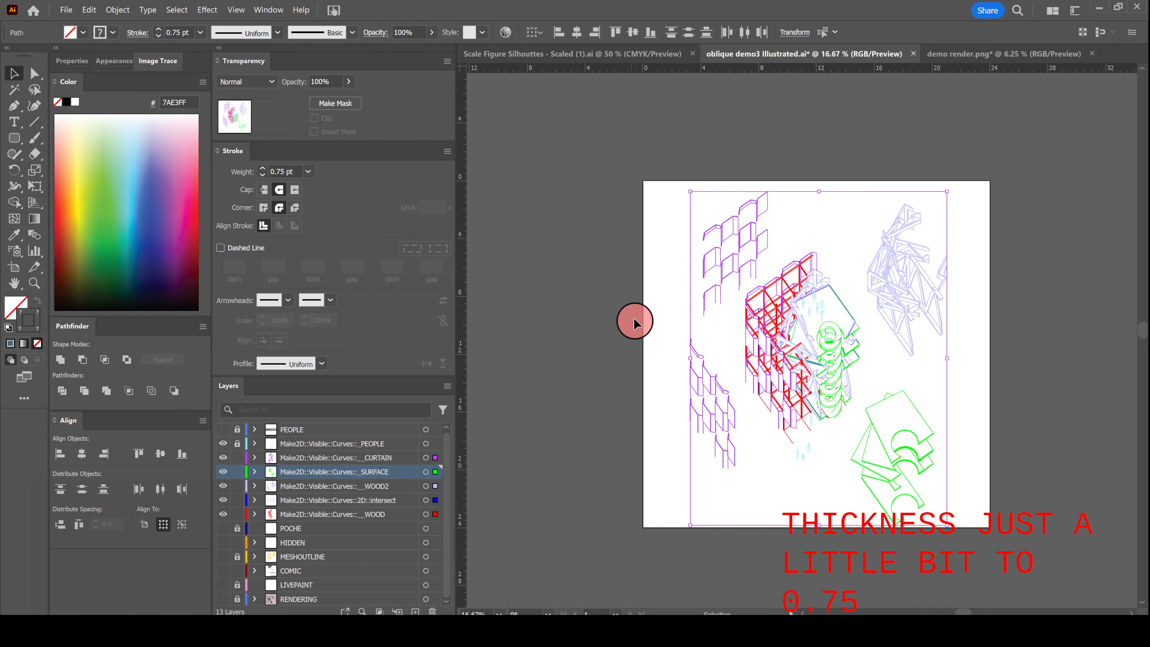
{"action": "left_click", "coordinate": [816, 341]}
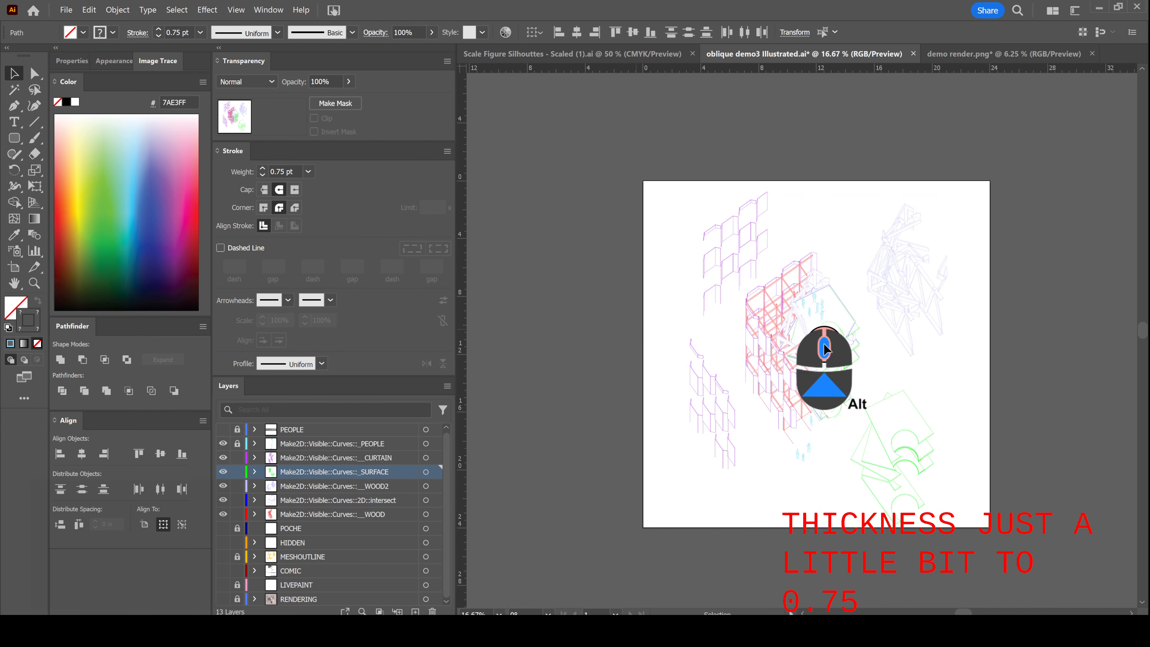
{"action": "scroll", "coordinate": [824, 349], "scroll_direction": "up", "scroll_amount": 2, "text": "alt"}
{"action": "scroll", "coordinate": [635, 188], "scroll_direction": "down", "scroll_amount": 2, "text": "alt"}
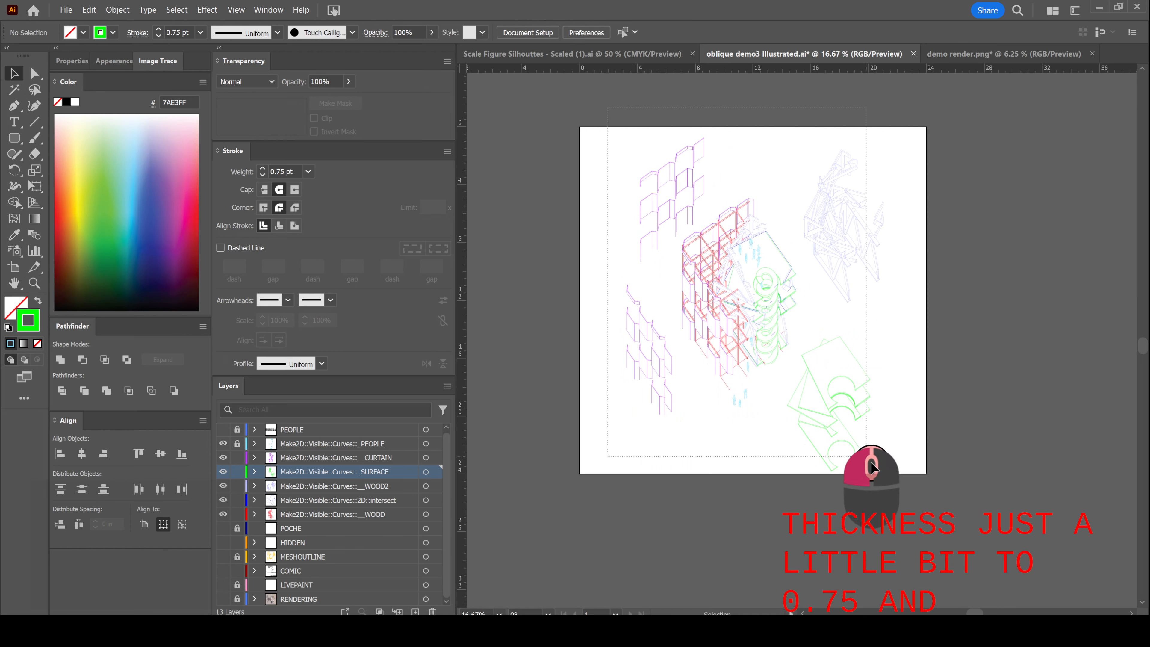
- Select all unlocked linework on the artboard and make its strokes black
{"action": "left_click", "coordinate": [916, 496]}
{"action": "left_click_drag", "start_coordinate": [916, 493], "coordinate": [916, 494]}
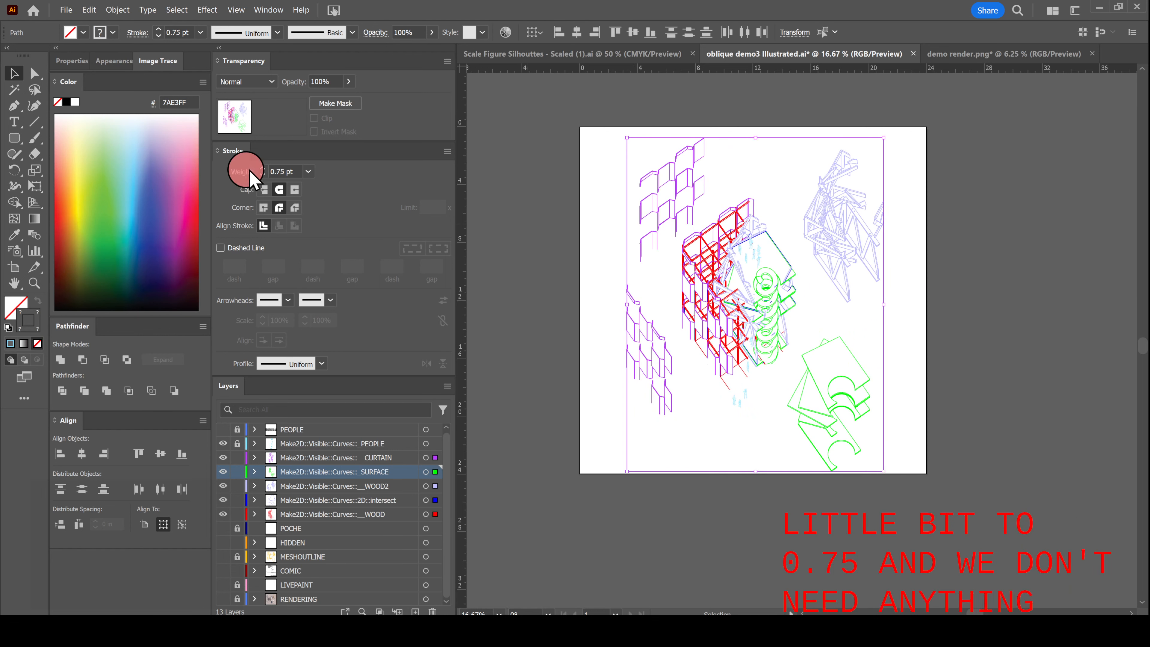
{"action": "left_click", "coordinate": [66, 103]}
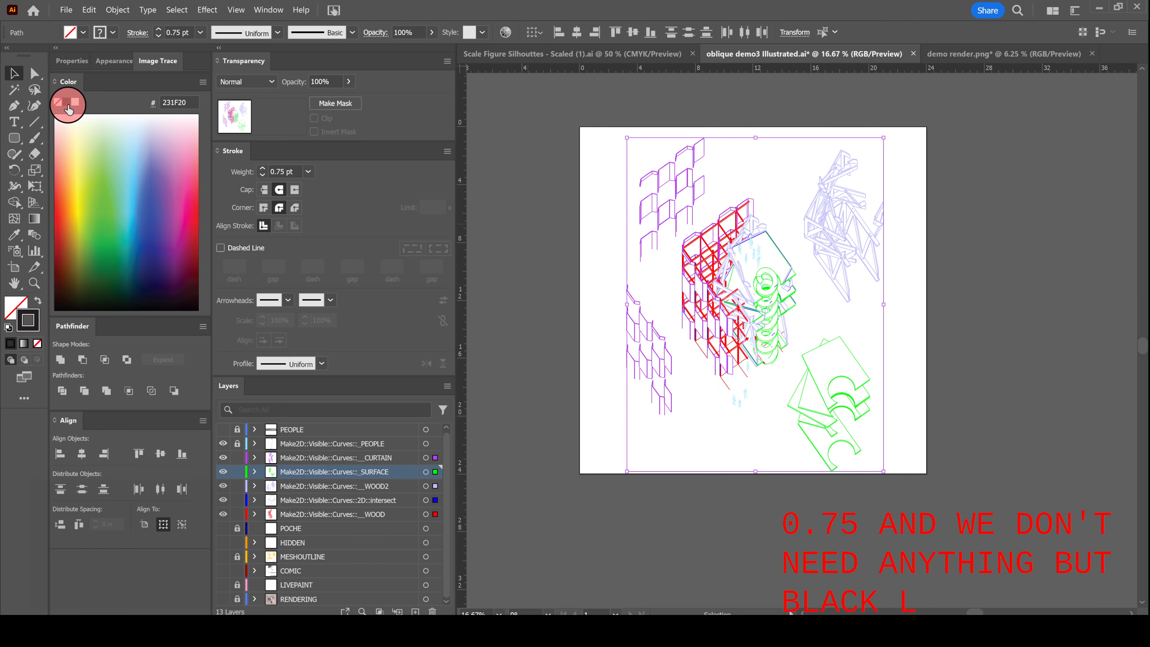
{"action": "left_click", "coordinate": [1019, 306]}
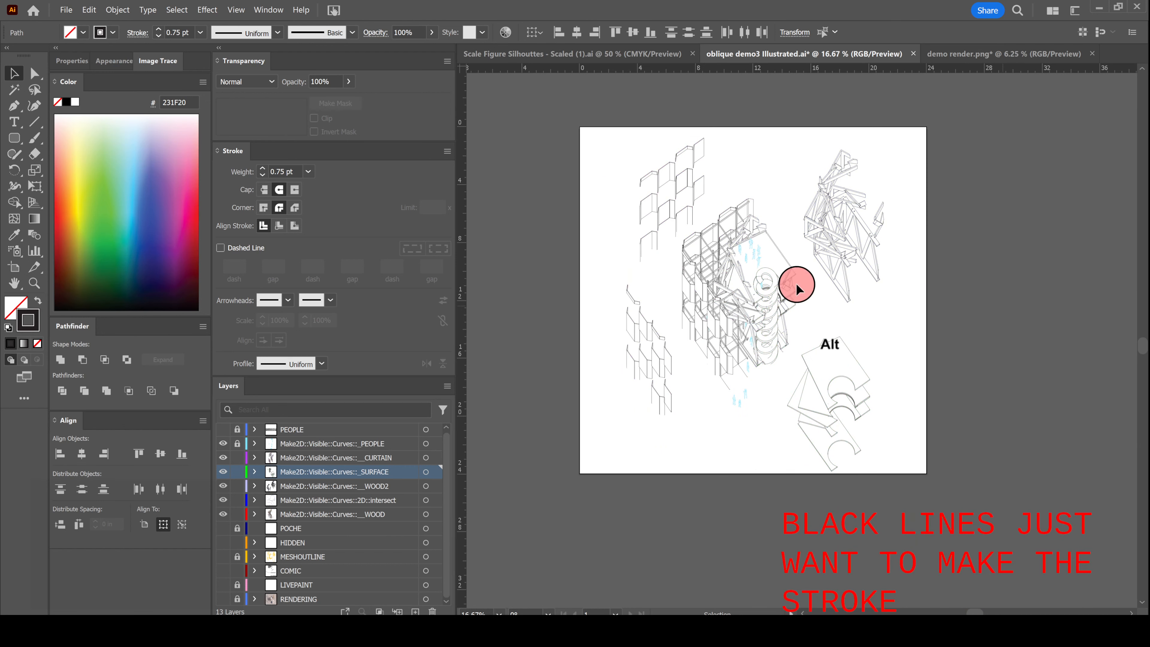
- Unlock the Make2D _PEOPLE layer and make the stroke of all its linework black
{"action": "scroll", "coordinate": [796, 282], "scroll_direction": "up", "scroll_amount": 4, "text": "alt"}
{"action": "left_click", "coordinate": [237, 445]}
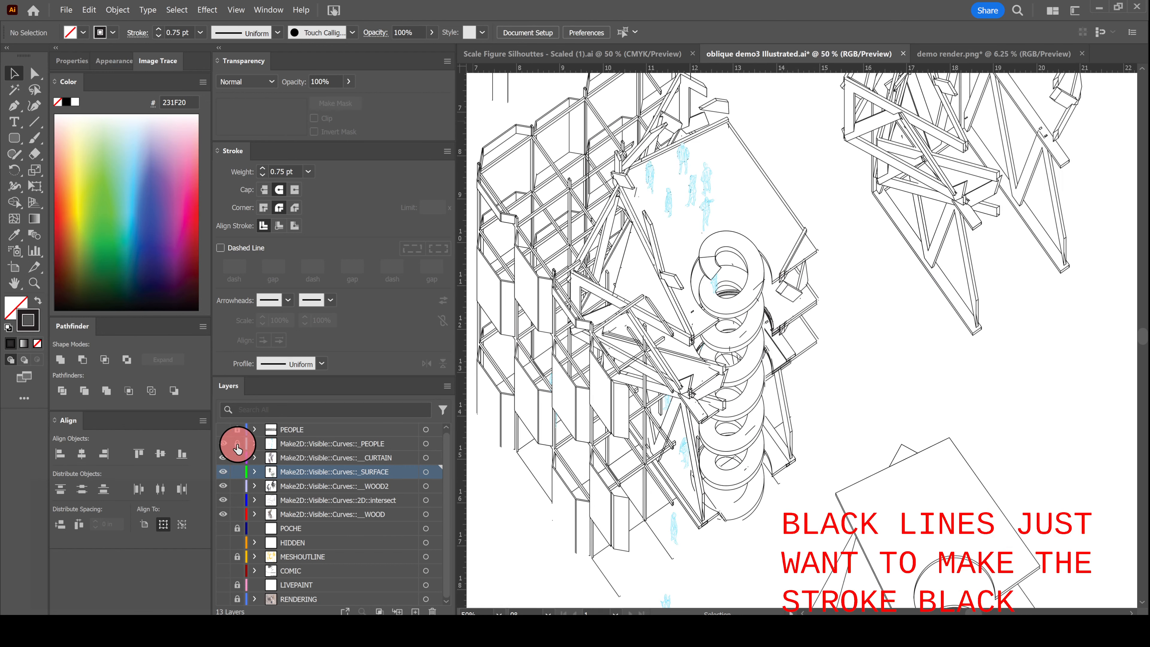
{"action": "left_click", "coordinate": [425, 443]}
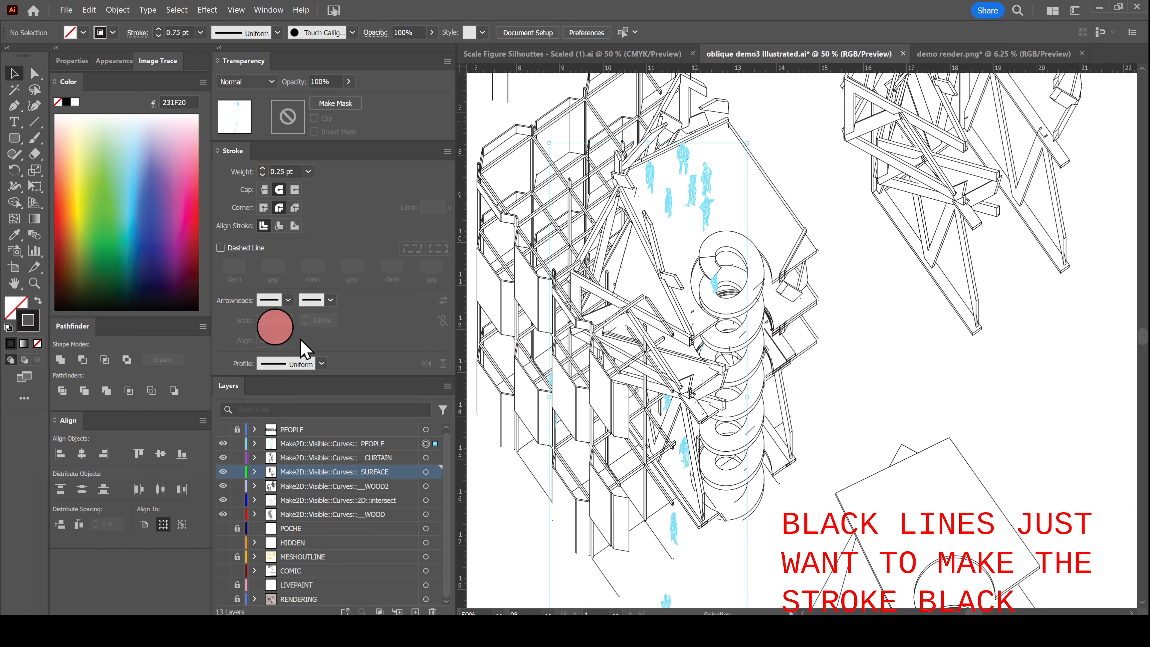
{"action": "left_click", "coordinate": [111, 126]}
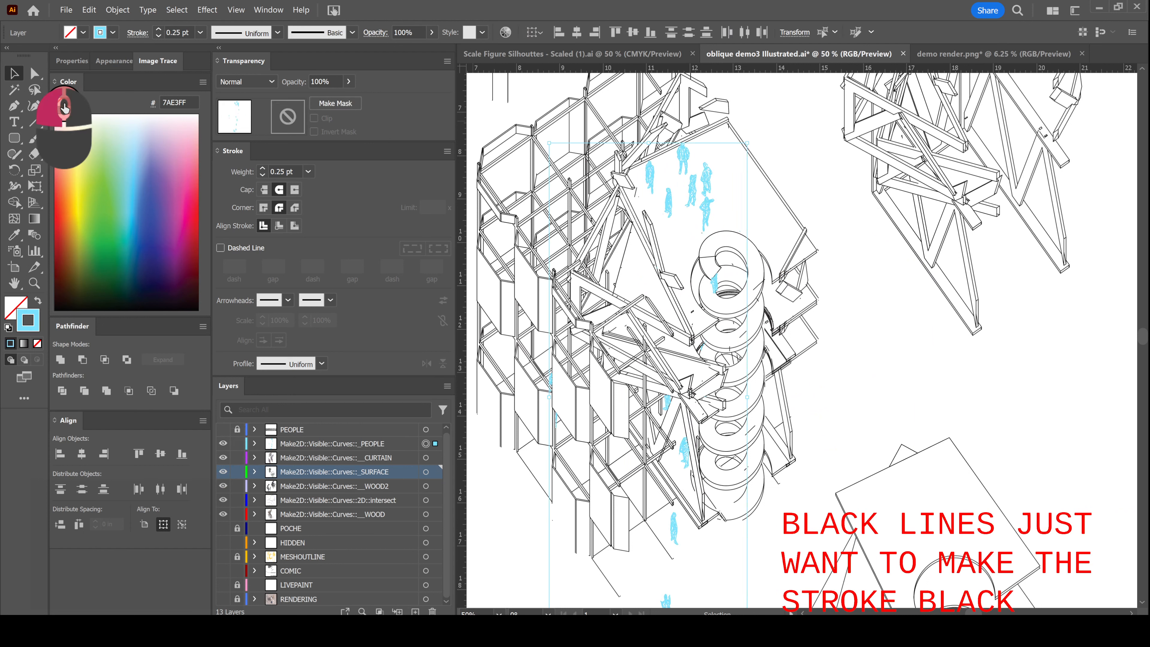
{"action": "left_click", "coordinate": [66, 101]}
{"action": "scroll", "coordinate": [885, 351], "scroll_direction": "down", "scroll_amount": 3, "text": "alt"}
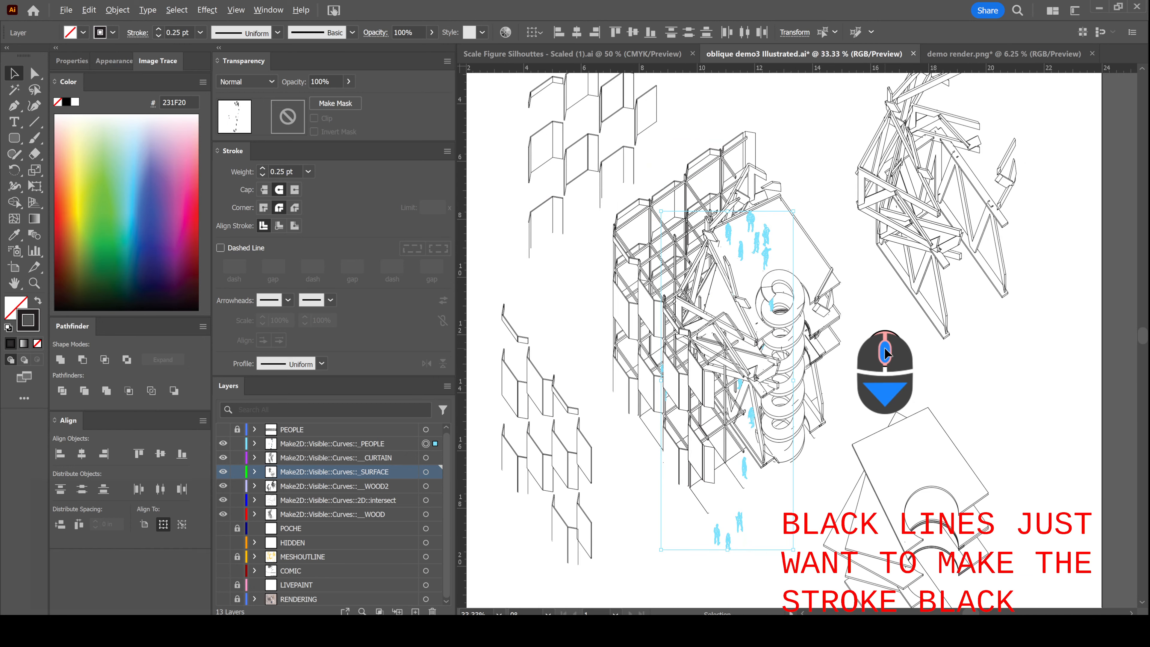
{"action": "left_click", "coordinate": [1006, 354]}
{"action": "scroll", "coordinate": [996, 372], "scroll_direction": "down", "scroll_amount": 1, "text": "alt"}
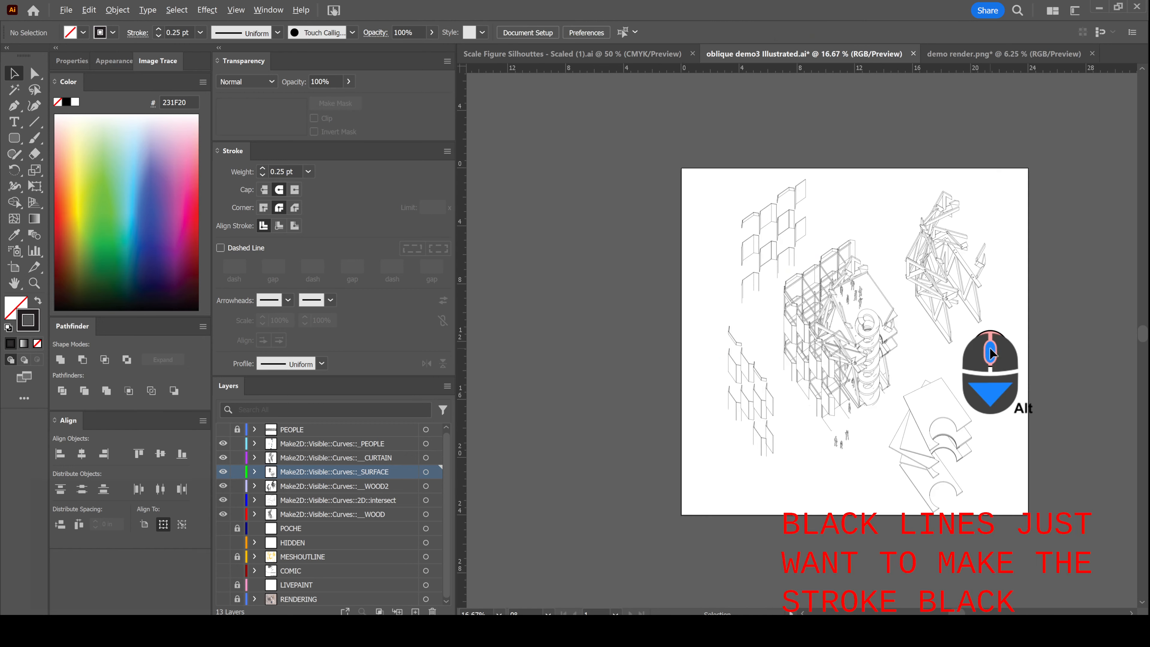
- Show and unlock the MESHOUTLINE layer and make the stroke of all its linework black
{"action": "left_click", "coordinate": [222, 385]}
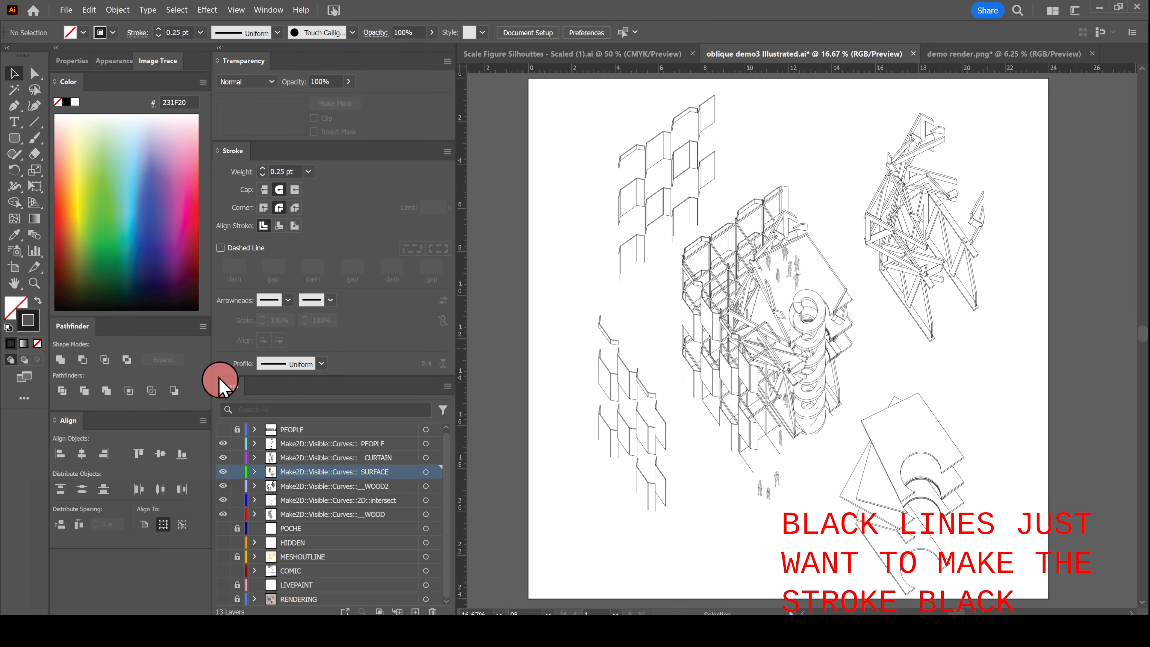
{"action": "left_click", "coordinate": [222, 557]}
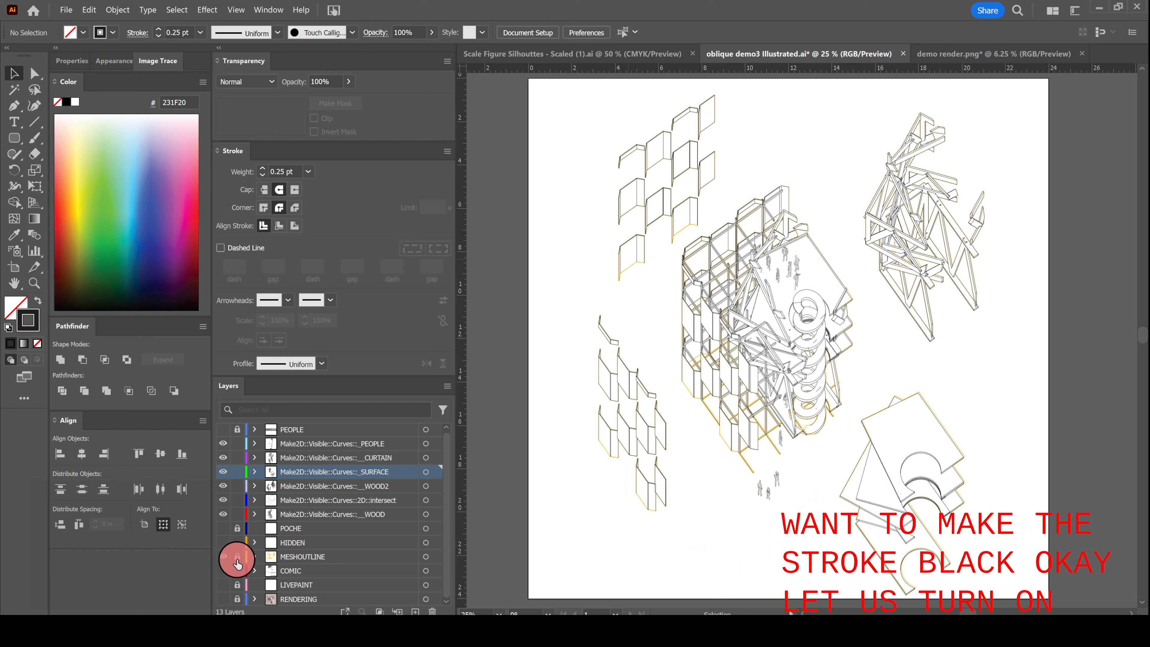
{"action": "left_click", "coordinate": [426, 557]}
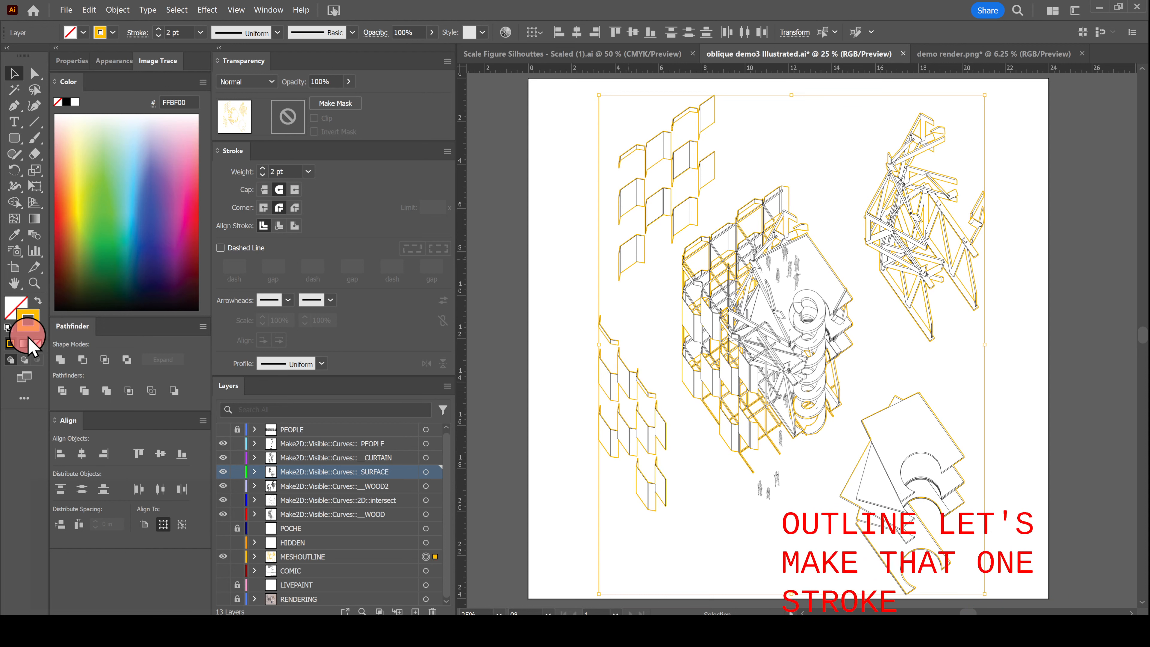
{"action": "left_click", "coordinate": [66, 103]}
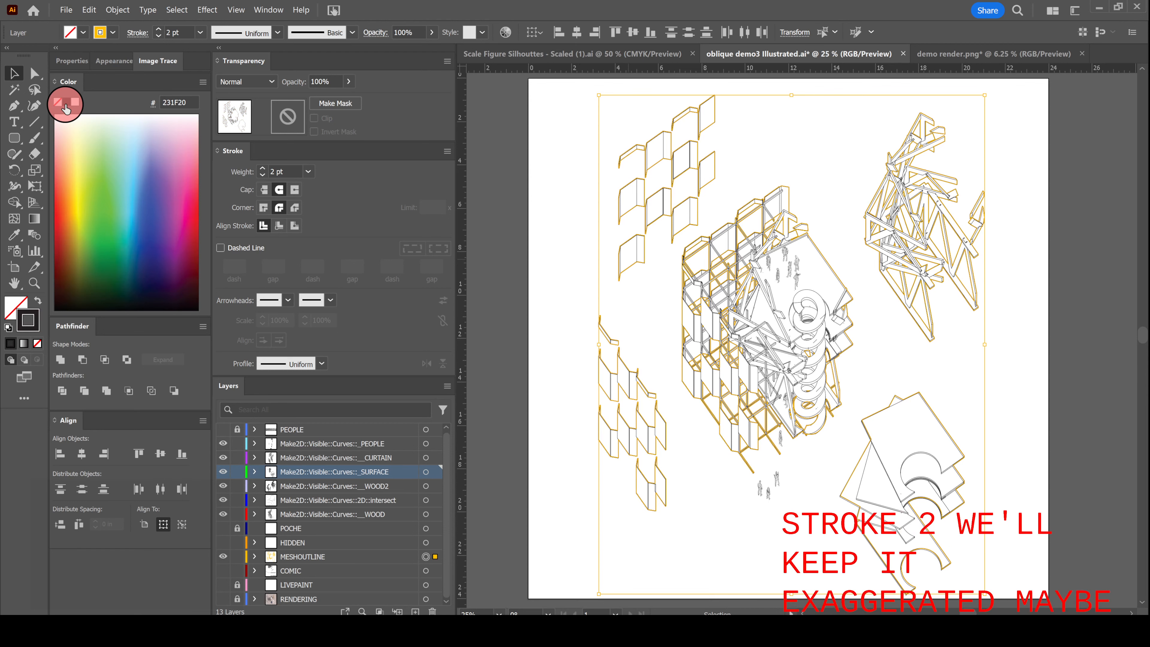
{"action": "left_click", "coordinate": [566, 295]}
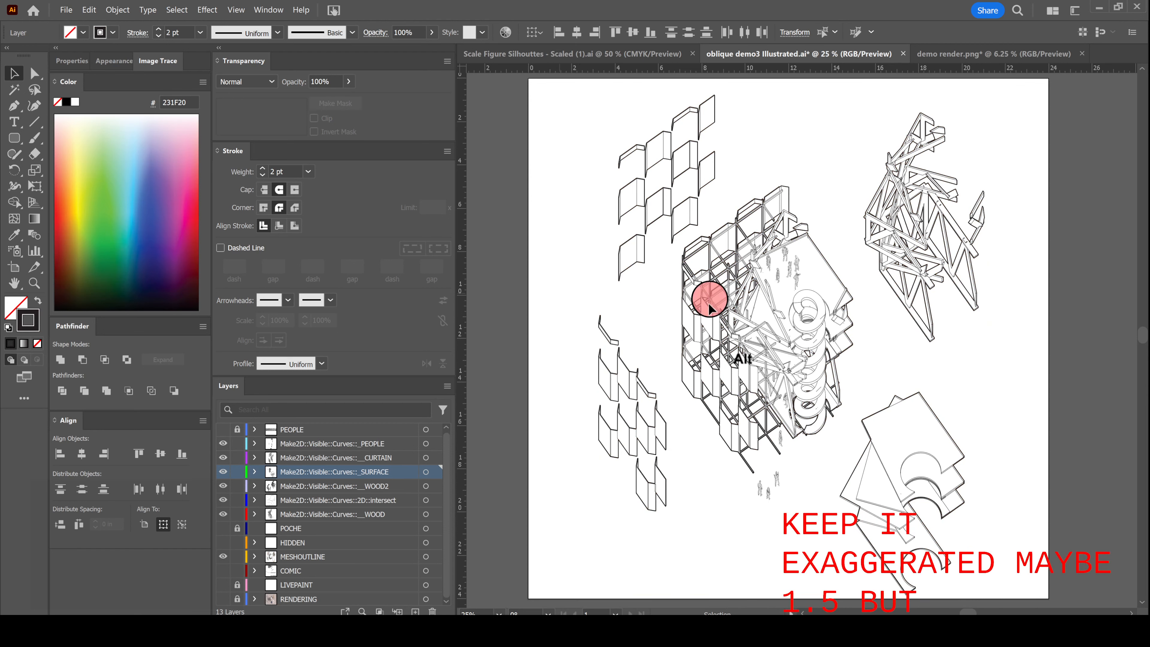
- Set the stroke weight of all linework on the MESHOUTLINE layer to 1.65 pt and deselect it
{"action": "scroll", "coordinate": [776, 216], "scroll_direction": "up", "scroll_amount": 3, "text": "alt"}
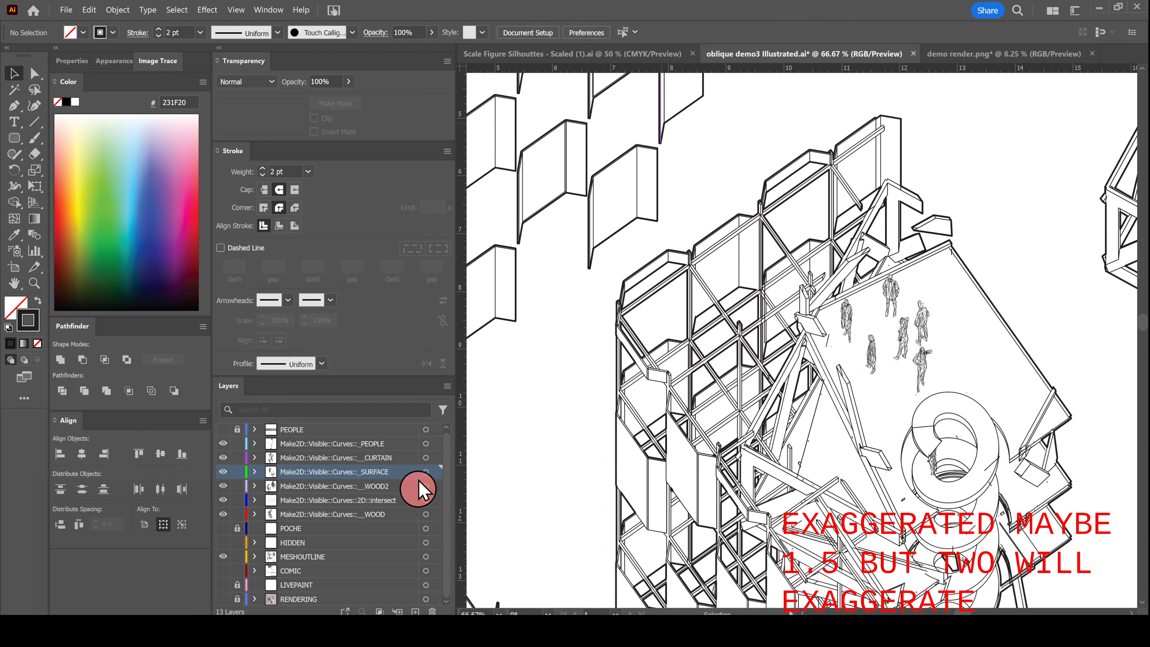
{"action": "left_click", "coordinate": [425, 556]}
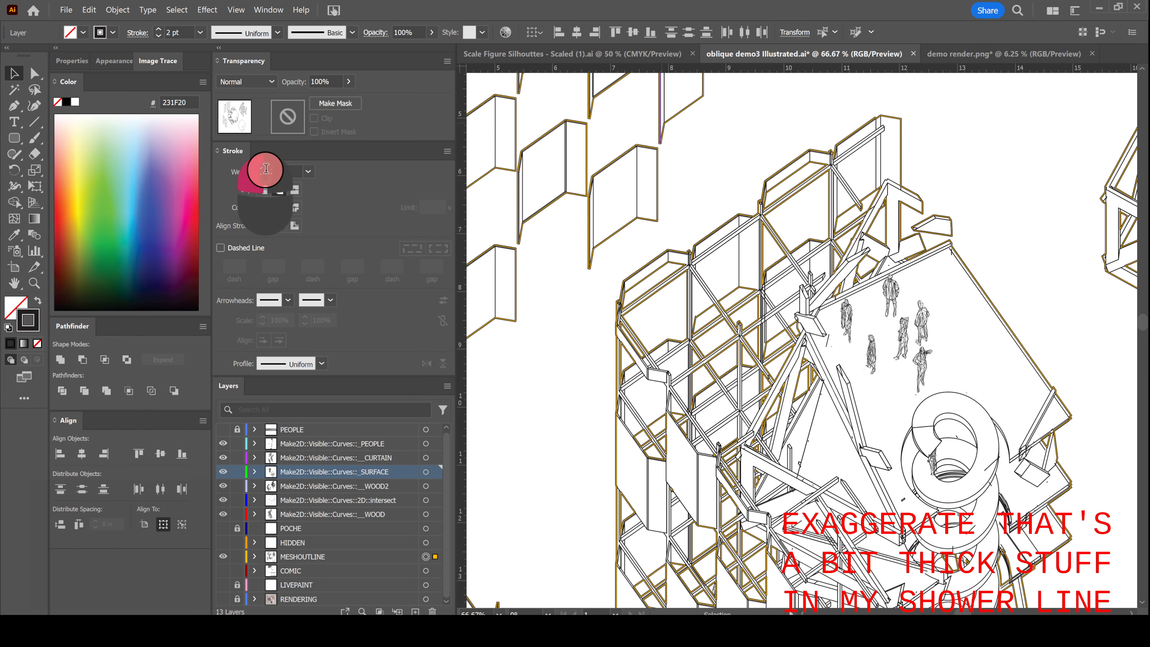
{"action": "left_click", "coordinate": [291, 171]}
{"action": "type", "text": "1."}
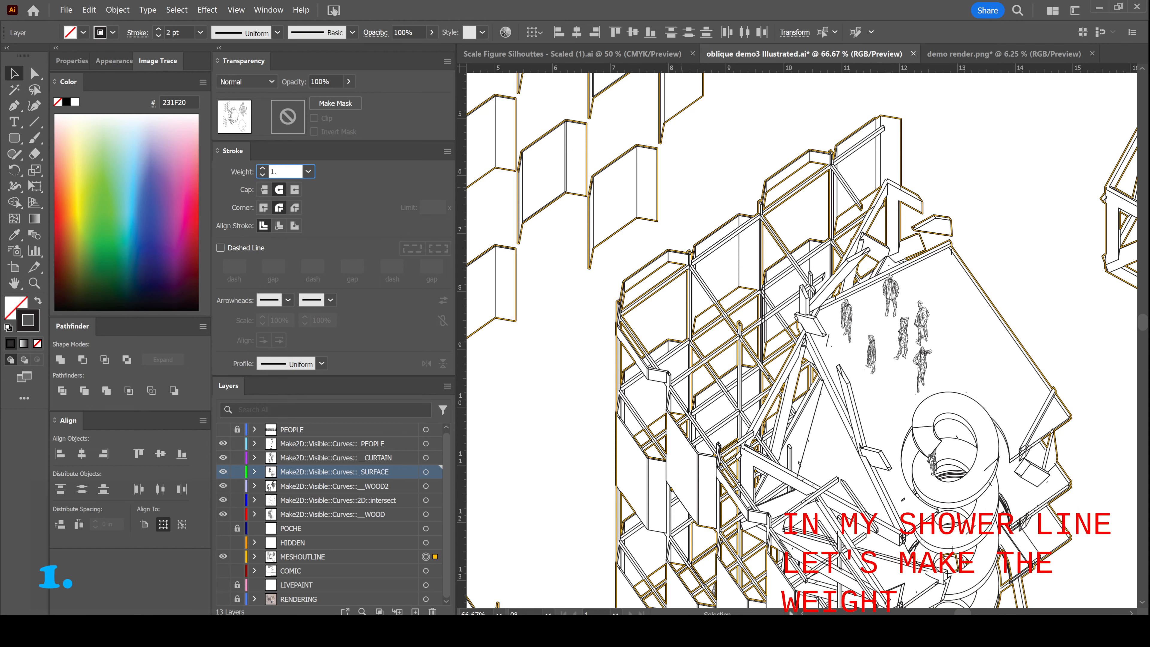
{"action": "type", "text": "65"}
{"action": "key", "text": "Return"}
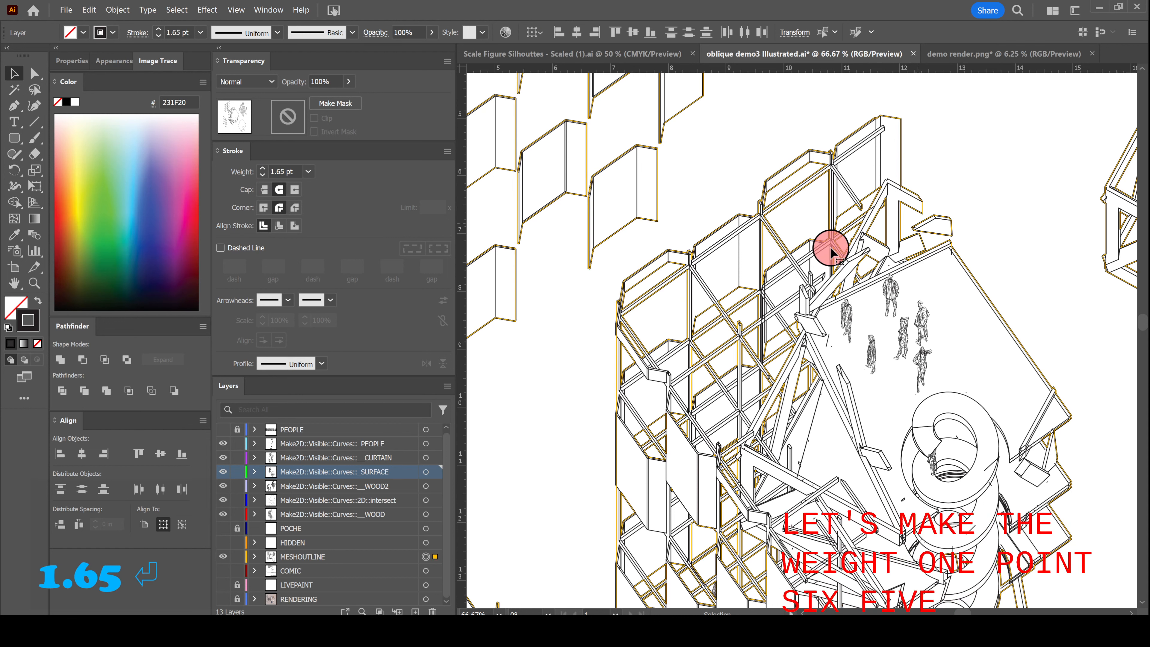
{"action": "left_click", "coordinate": [537, 374]}
{"action": "scroll", "coordinate": [662, 269], "scroll_direction": "down", "scroll_amount": 2, "text": "alt"}
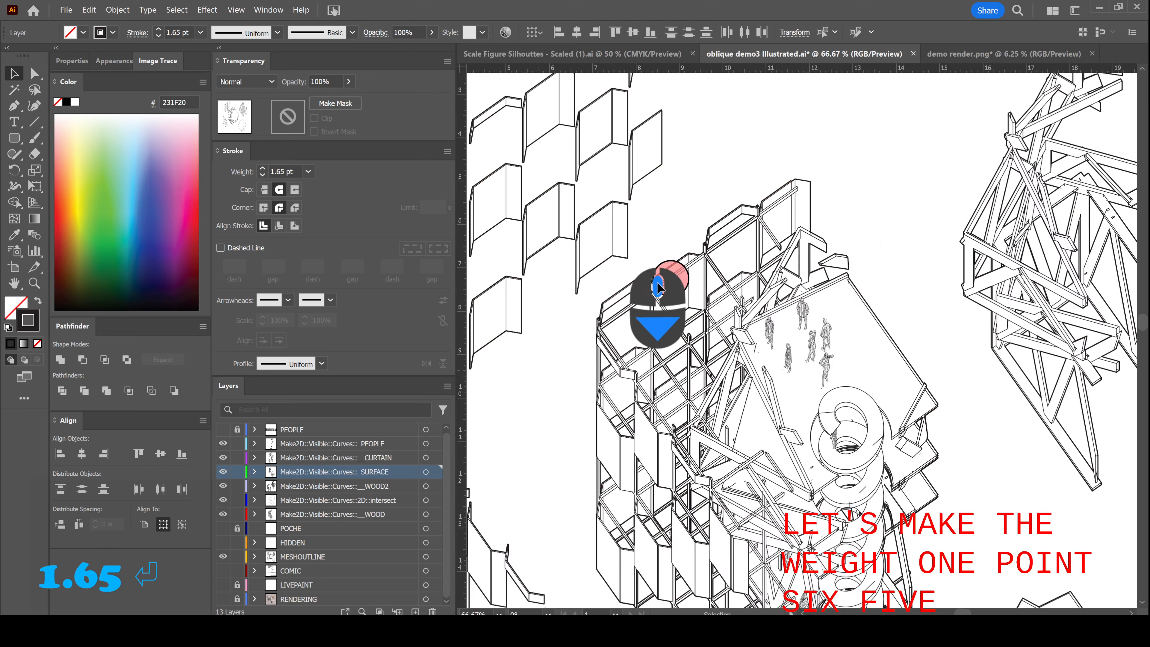
{"action": "scroll", "coordinate": [800, 259], "scroll_direction": "down", "scroll_amount": 4, "text": "alt"}
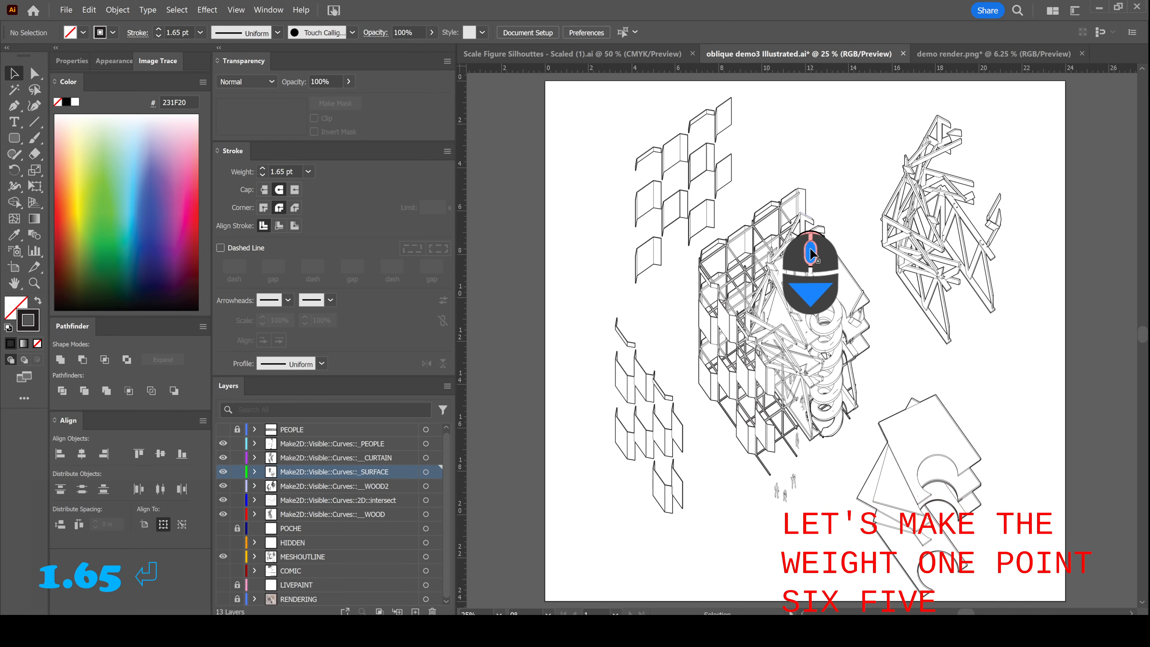
{"action": "left_click", "coordinate": [810, 249]}
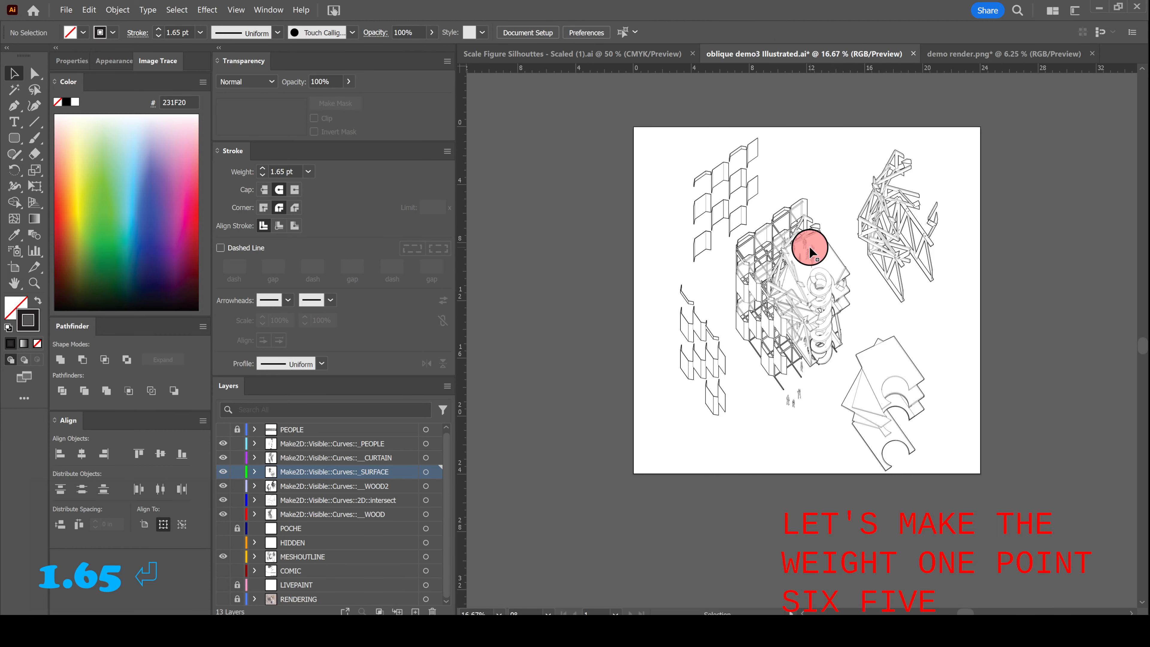
{"action": "scroll", "coordinate": [838, 231], "scroll_direction": "up", "scroll_amount": 1, "text": "alt"}
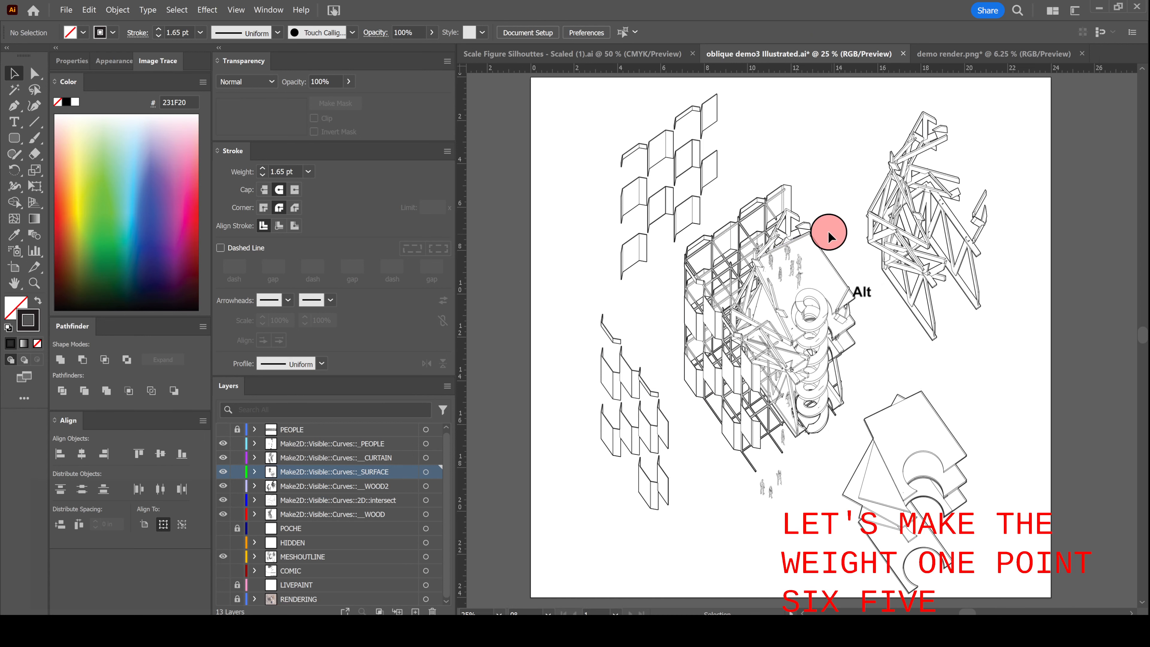
{"action": "scroll", "coordinate": [829, 236], "scroll_direction": "up", "scroll_amount": 1, "text": "alt"}
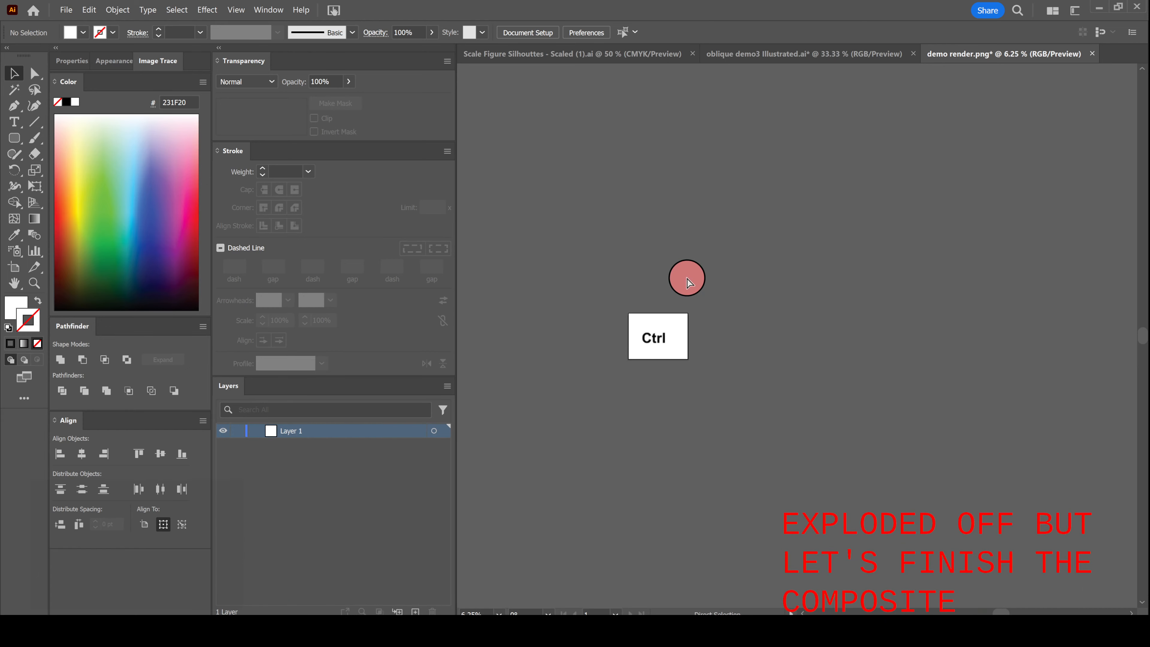
- Switch to the demo render.png document, undo the removal of its rendering image and deselect everything
{"action": "key", "text": "ctrl+z"}
{"action": "scroll", "coordinate": [593, 310], "scroll_direction": "up", "scroll_amount": 1, "text": "alt"}
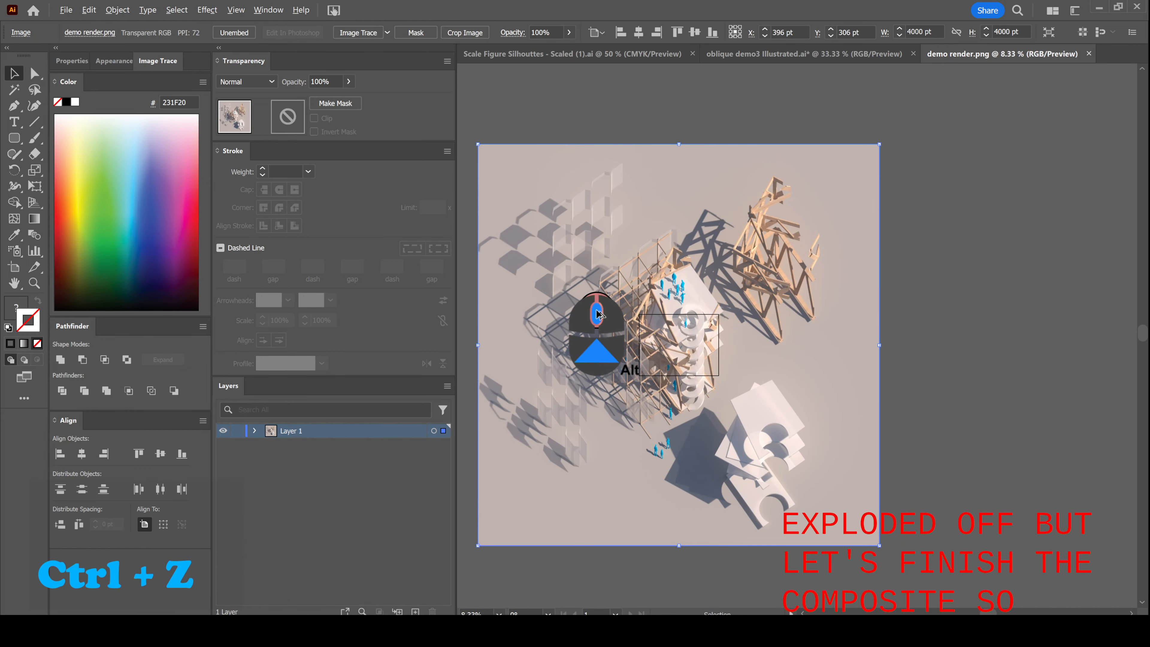
{"action": "scroll", "coordinate": [597, 313], "scroll_direction": "up", "scroll_amount": 1, "text": "alt"}
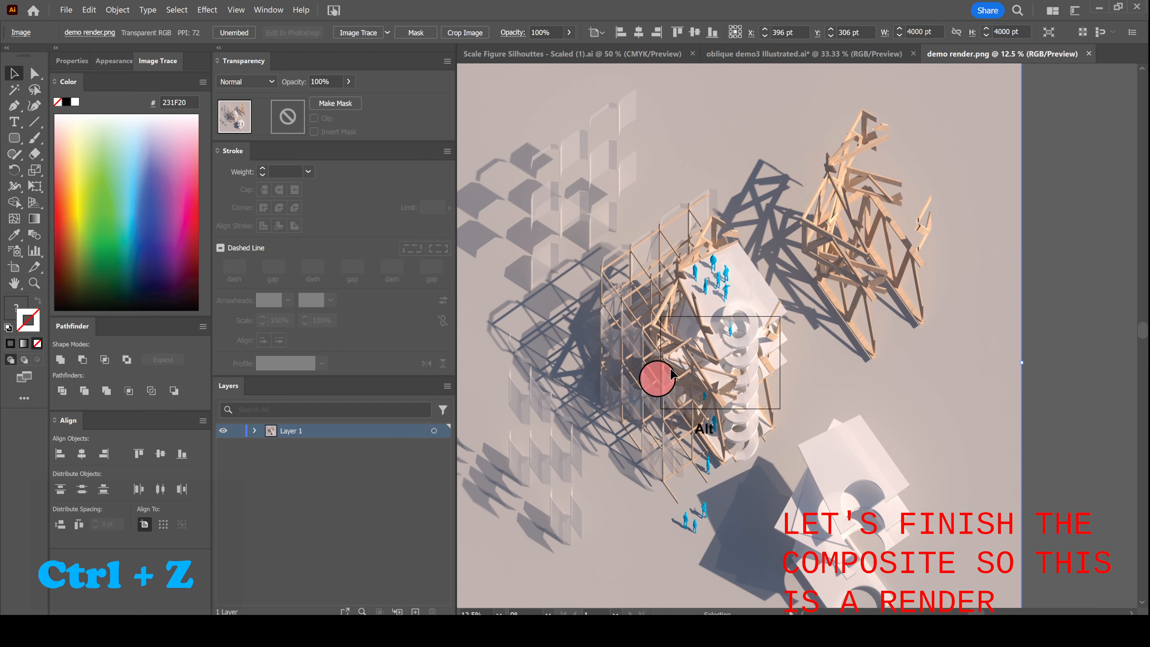
{"action": "scroll", "coordinate": [638, 406], "scroll_direction": "up", "scroll_amount": 1, "text": "alt"}
{"action": "scroll", "coordinate": [695, 385], "scroll_direction": "down", "scroll_amount": 2, "text": "alt"}
{"action": "key", "text": "ctrl+shift+a"}
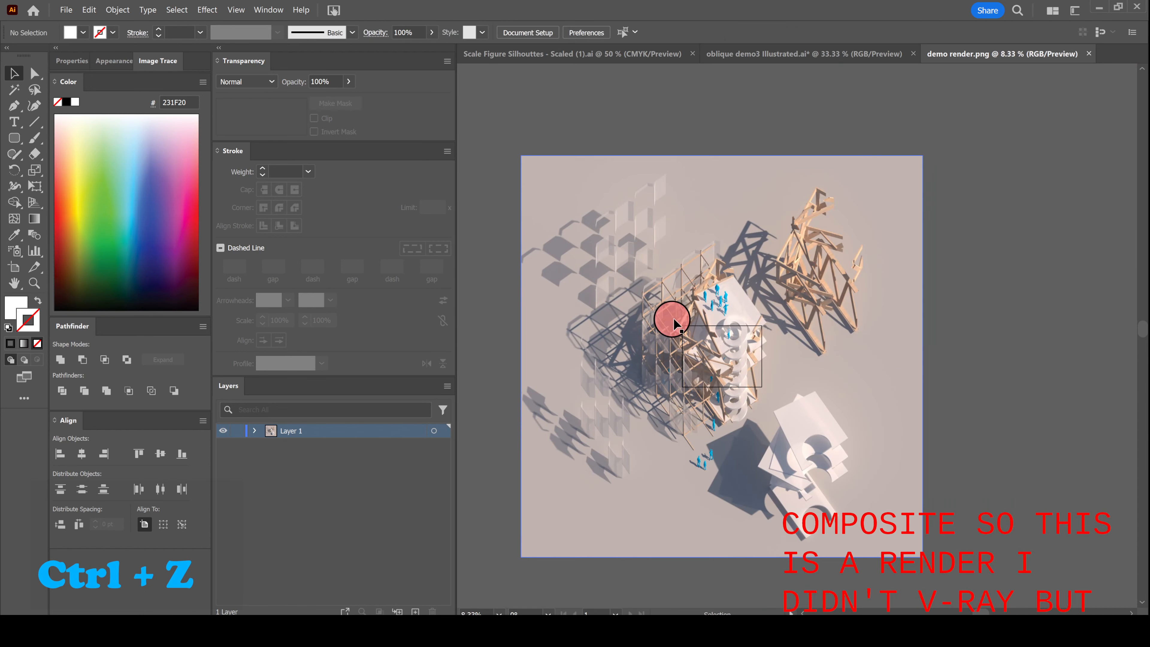
- Cut the rendering image from demo render.png and return to the oblique demo3 Illustrated.ai document
{"action": "left_click", "coordinate": [703, 246]}
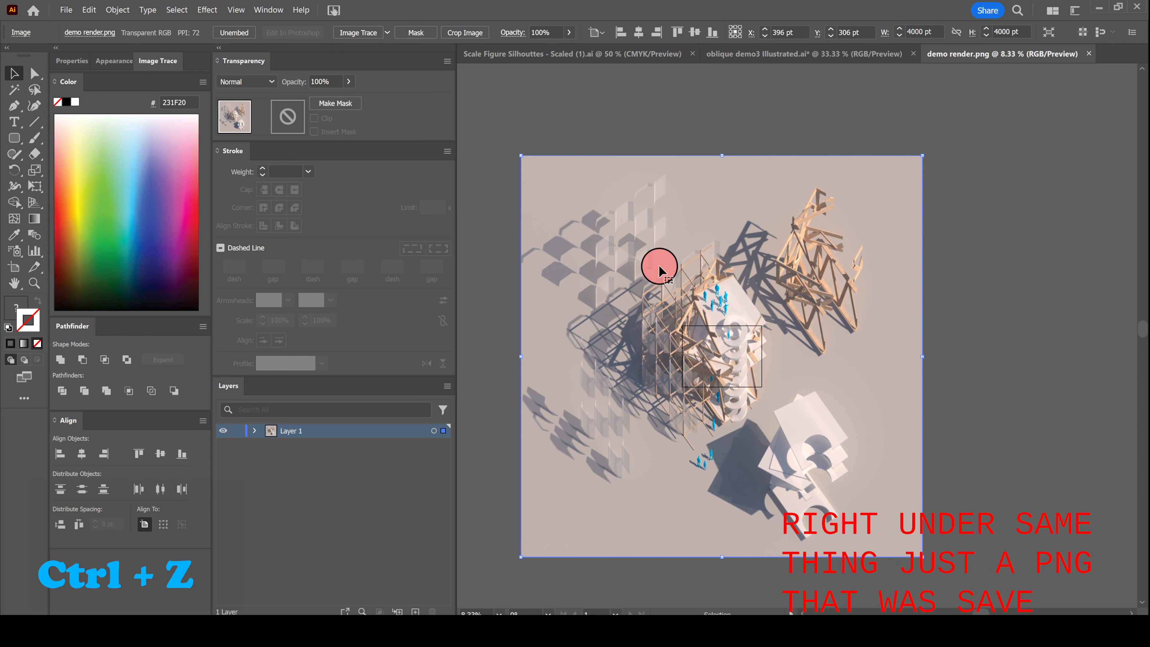
{"action": "key", "text": "ctrl+x"}
{"action": "left_click", "coordinate": [756, 53]}
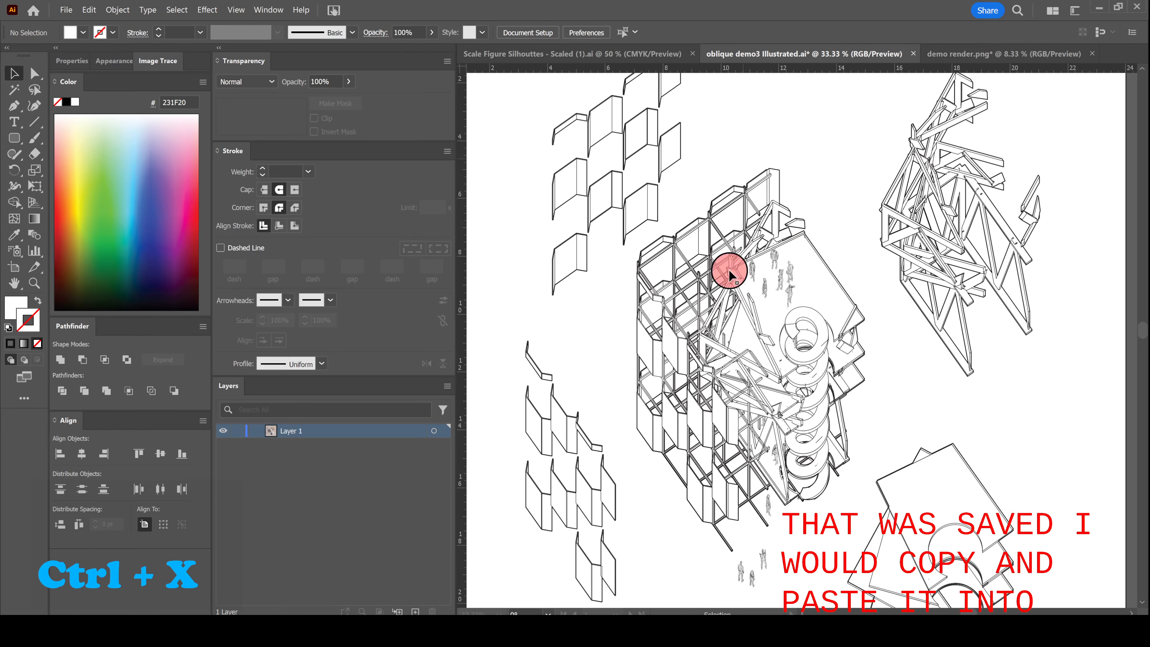
{"action": "scroll", "coordinate": [743, 347], "scroll_direction": "down", "scroll_amount": 3, "text": "alt"}
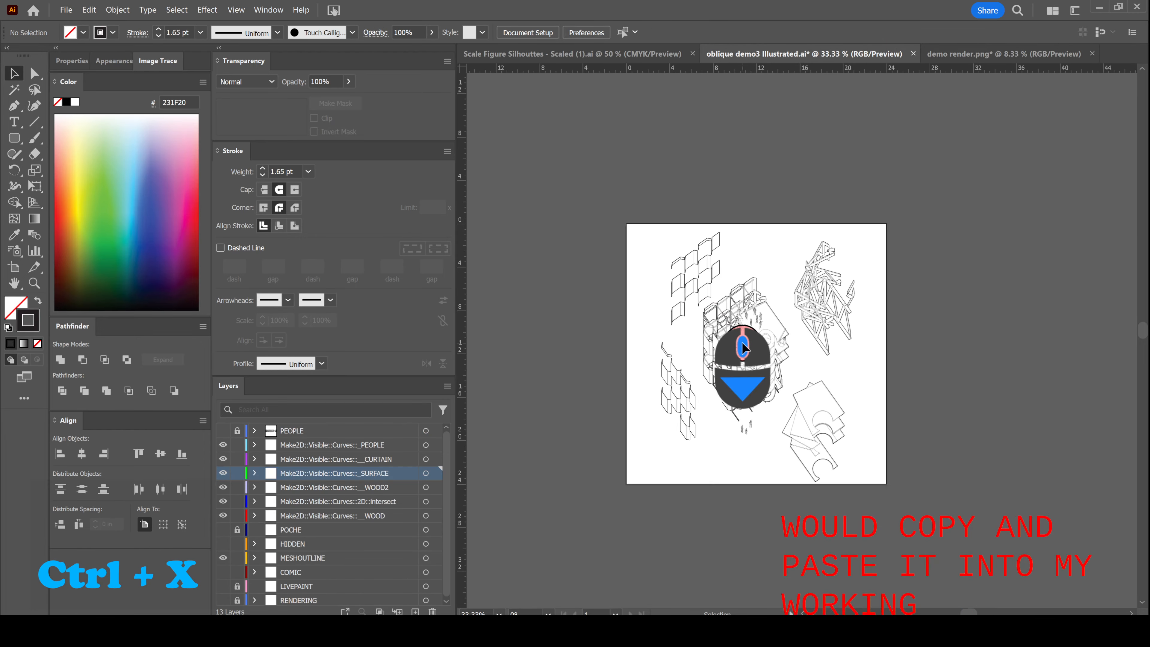
- Show the RENDERING layer beneath the linework and lock all the other layers
{"action": "scroll", "coordinate": [744, 347], "scroll_direction": "up", "scroll_amount": 1, "text": "alt"}
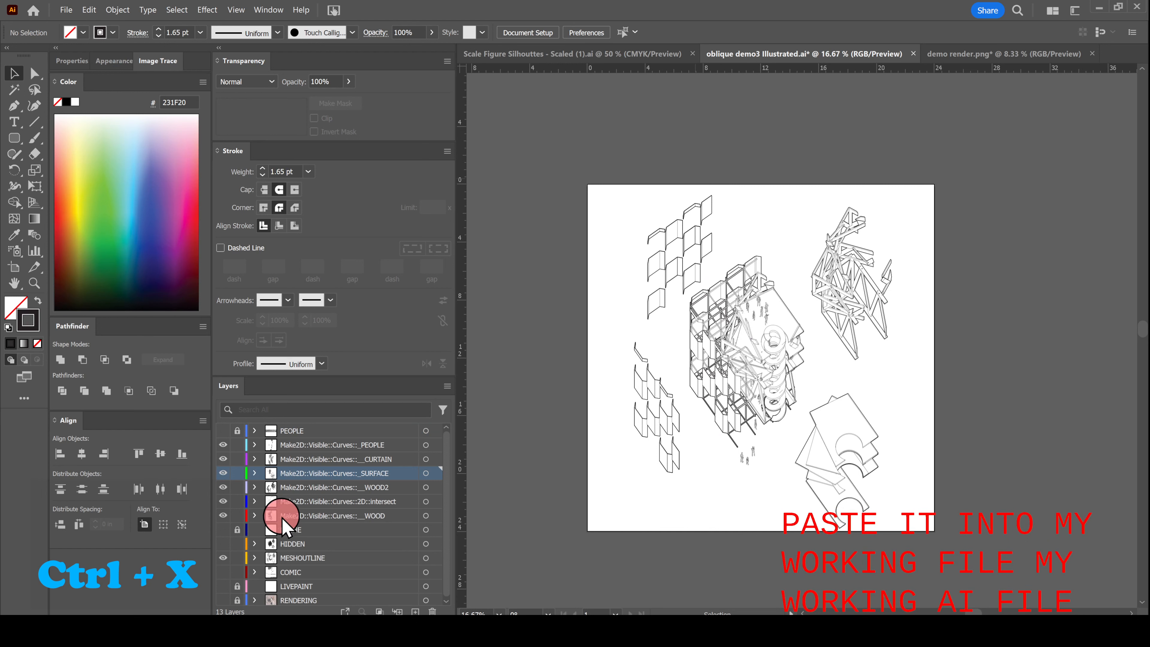
{"action": "scroll", "coordinate": [249, 562], "scroll_direction": "down", "scroll_amount": 1}
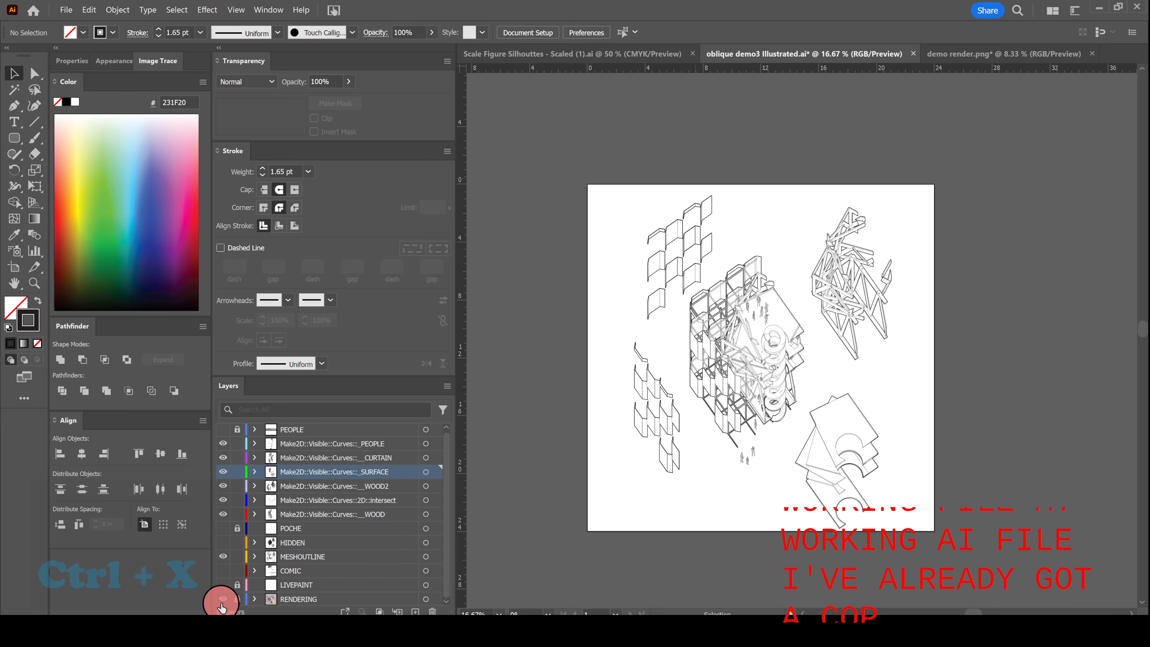
{"action": "left_click", "coordinate": [224, 599]}
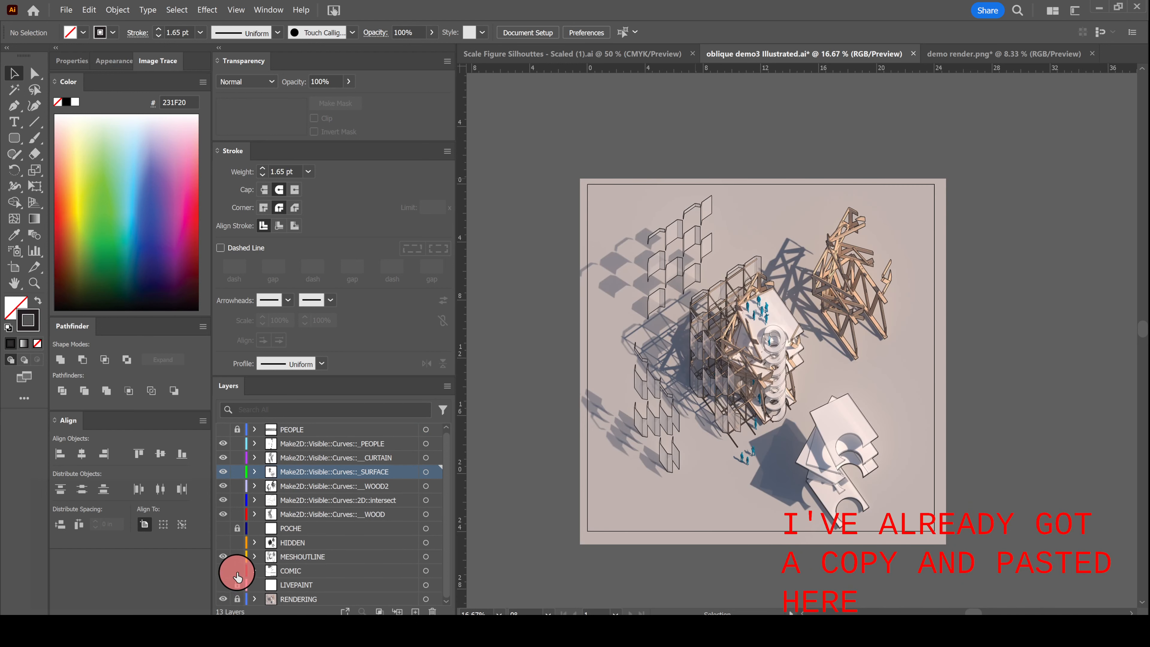
{"action": "left_click_drag", "start_coordinate": [237, 576], "coordinate": [250, 397]}
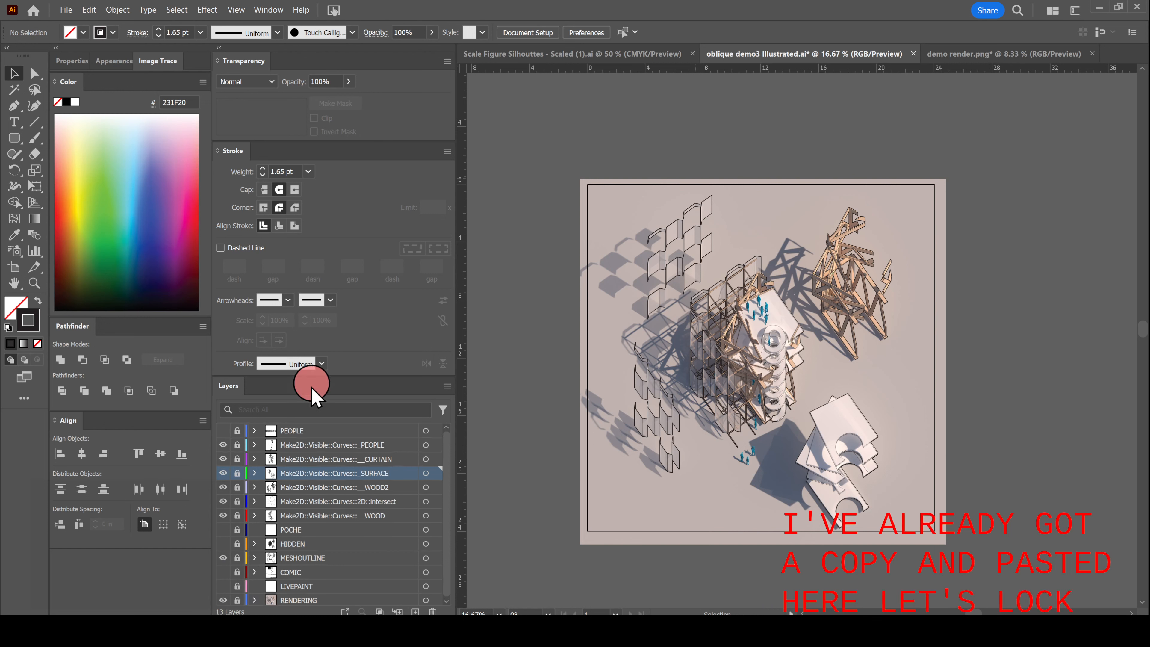
- Hide the extra Stroke options to make room for the full layer list
{"action": "left_click", "coordinate": [448, 152]}
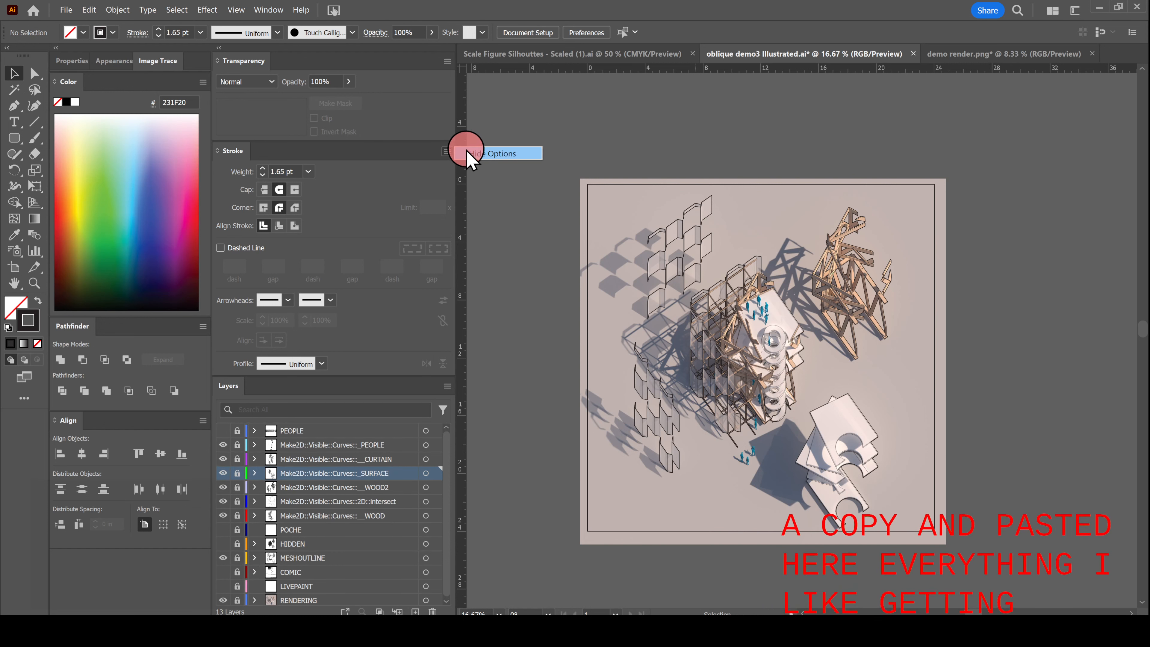
{"action": "left_click", "coordinate": [469, 152]}
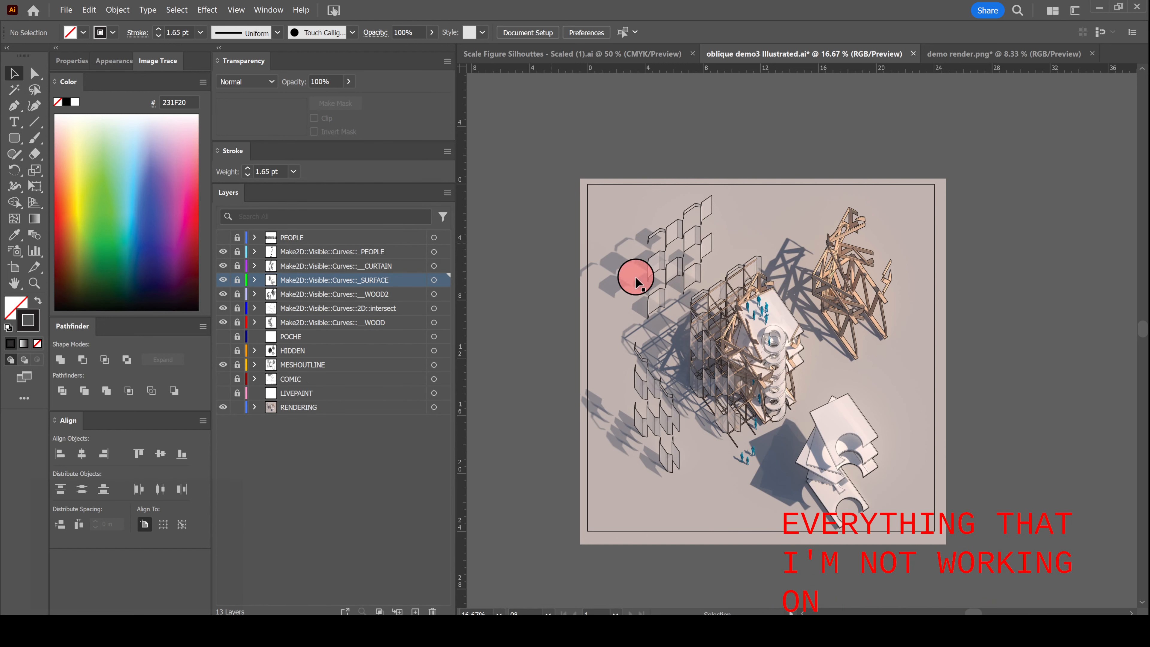
- Try moving the rendering image and scaling it proportionally from its upper-right corner to about 24.9 in, undoing both changes
{"action": "left_click_drag", "start_coordinate": [769, 219], "coordinate": [818, 217]}
{"action": "key", "text": "ctrl+z"}
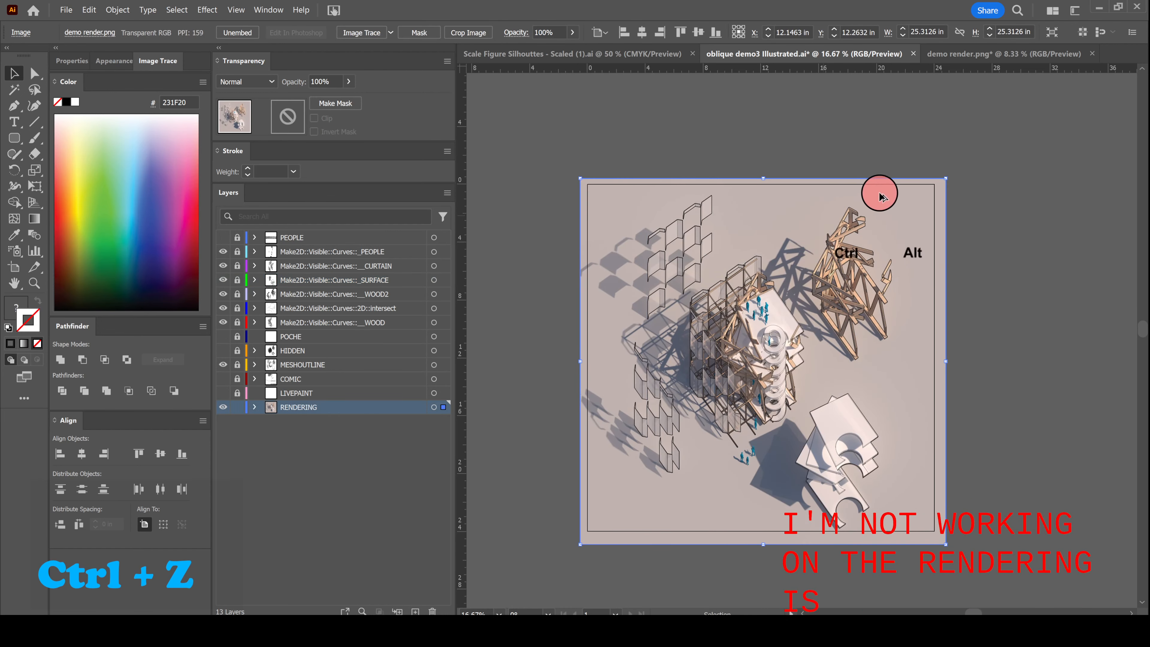
{"action": "scroll", "coordinate": [886, 195], "scroll_direction": "up", "scroll_amount": 2, "text": "alt"}
{"action": "scroll", "coordinate": [857, 218], "scroll_direction": "up", "scroll_amount": 3, "text": "alt"}
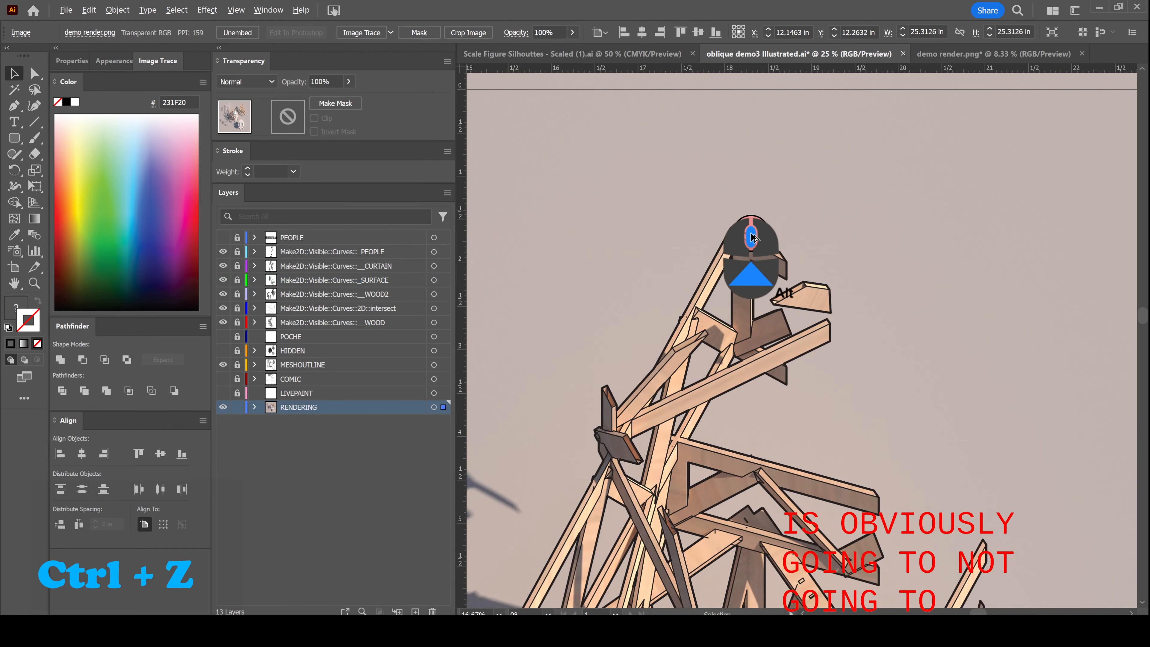
{"action": "scroll", "coordinate": [753, 236], "scroll_direction": "down", "scroll_amount": 3, "text": "alt"}
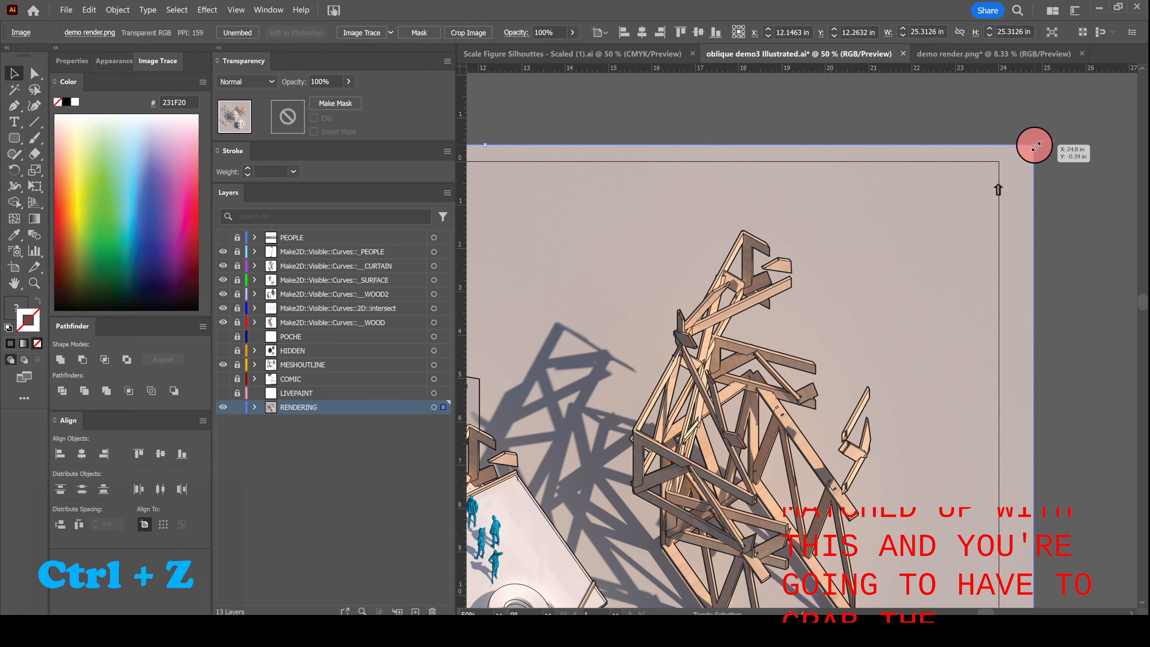
{"action": "left_click_drag", "start_coordinate": [1036, 146], "coordinate": [1017, 162], "text": "shift"}
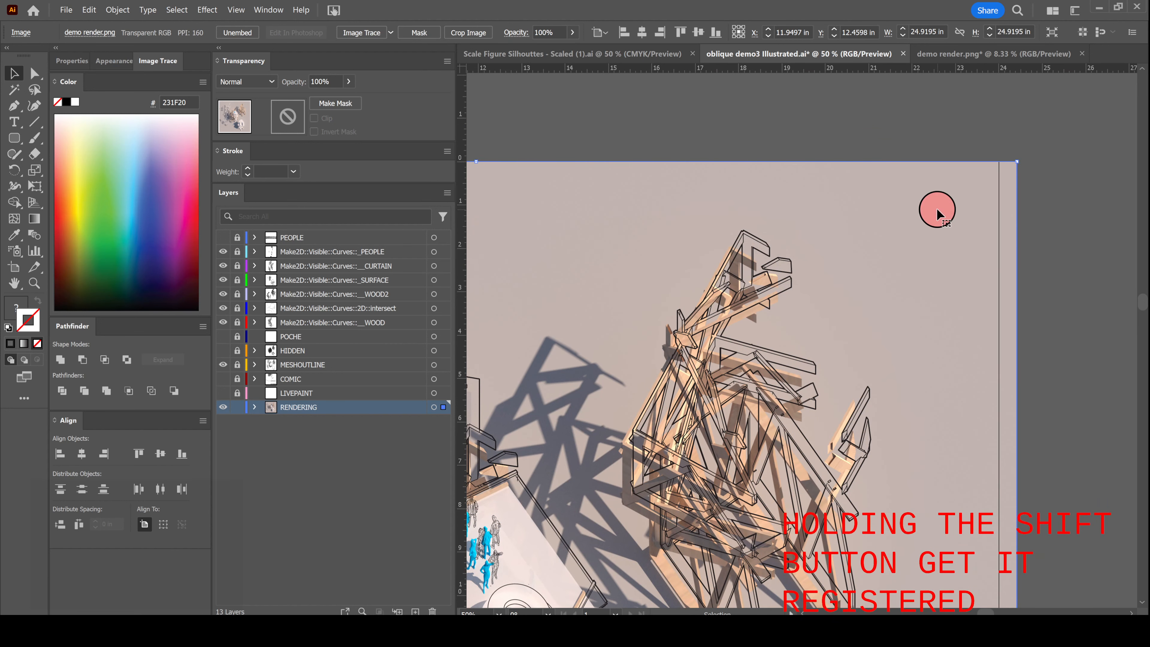
{"action": "key", "text": "ctrl+z"}
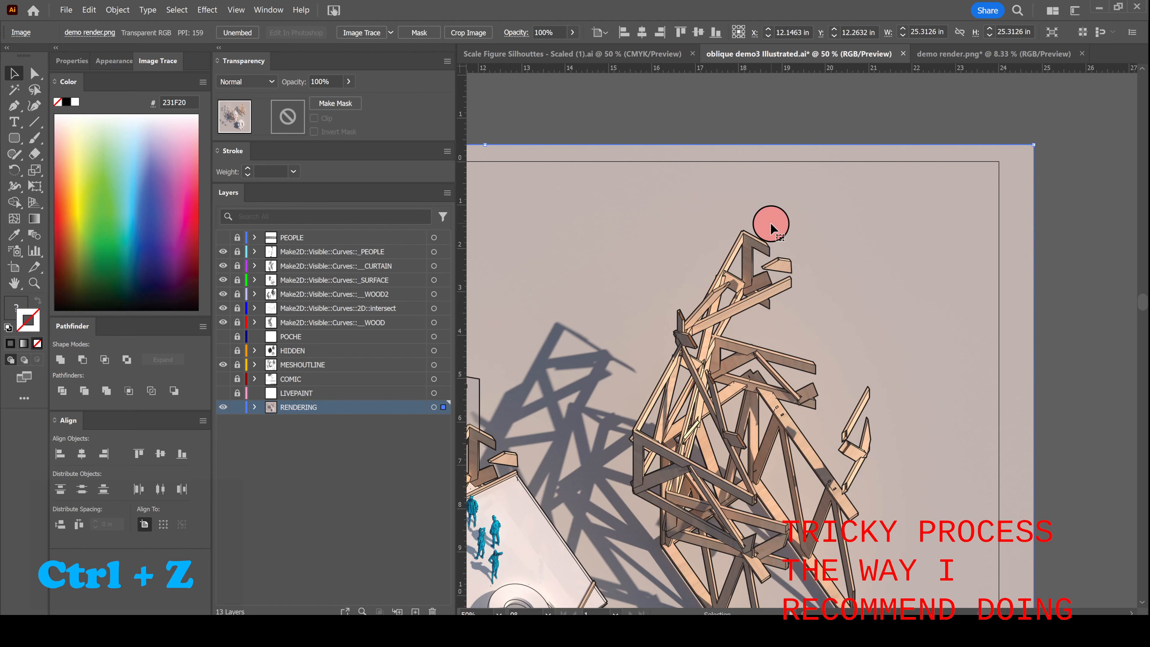
- Try nudging the rendering against the linework near the lower-left curtain panels, undo the move and deselect the image
{"action": "scroll", "coordinate": [951, 204], "scroll_direction": "down", "scroll_amount": 3, "text": "alt"}
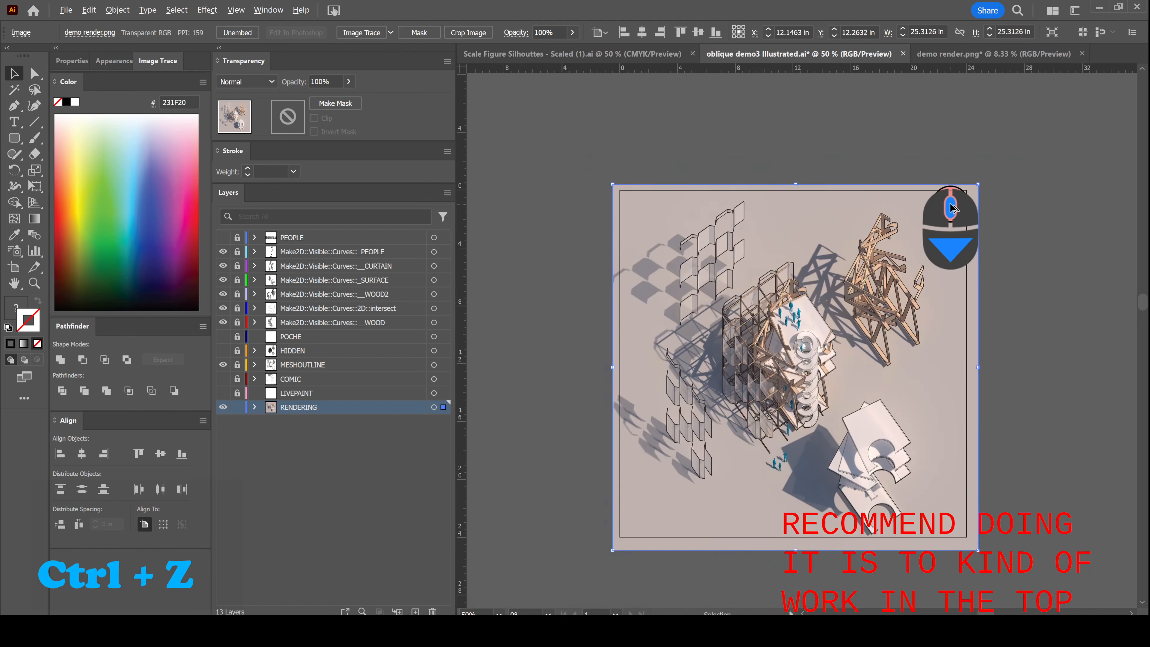
{"action": "scroll", "coordinate": [617, 548], "scroll_direction": "up", "scroll_amount": 3, "text": "alt"}
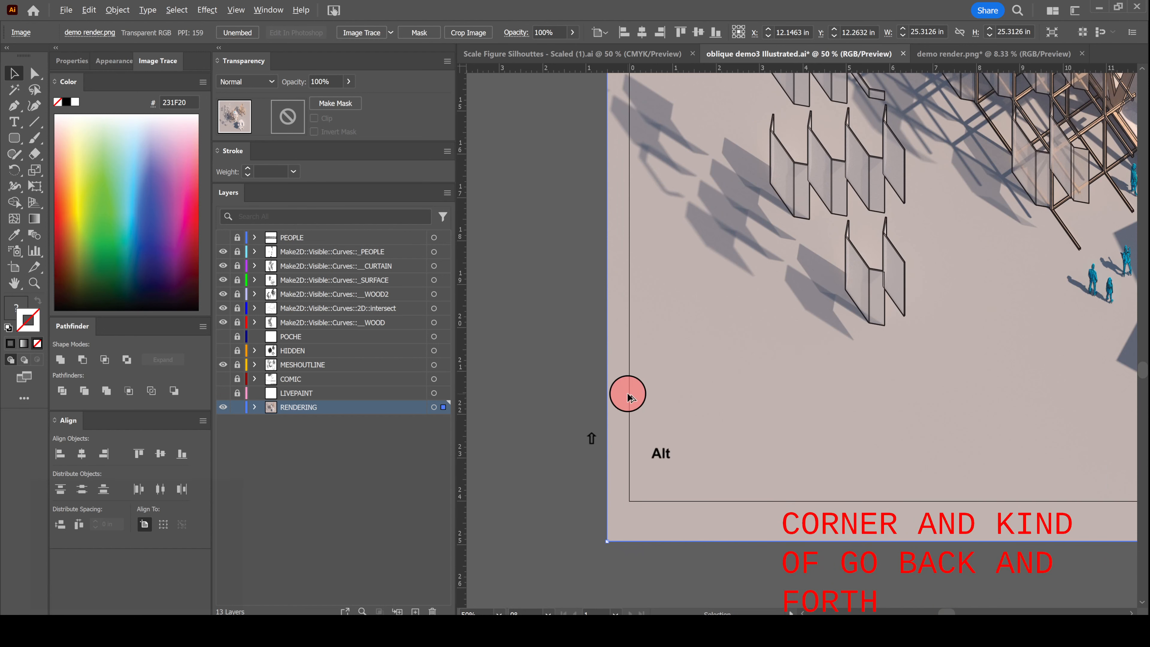
{"action": "scroll", "coordinate": [627, 393], "scroll_direction": "down", "scroll_amount": 1, "text": "alt"}
{"action": "scroll", "coordinate": [789, 308], "scroll_direction": "up", "scroll_amount": 3, "text": "alt"}
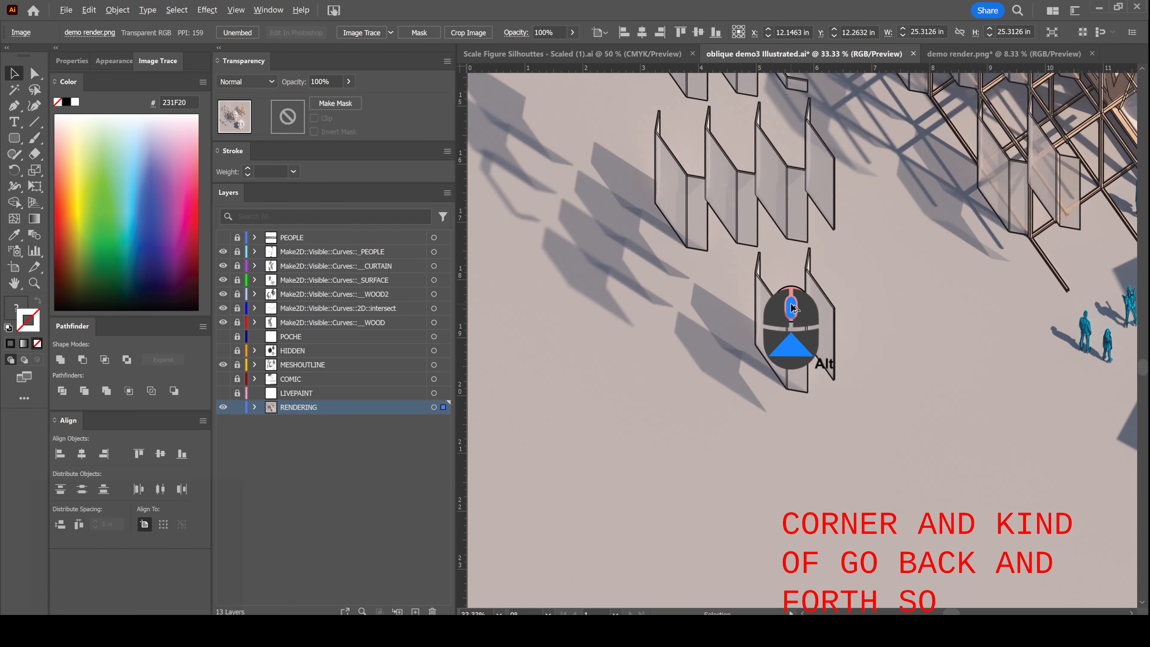
{"action": "left_click_drag", "start_coordinate": [722, 400], "coordinate": [710, 405]}
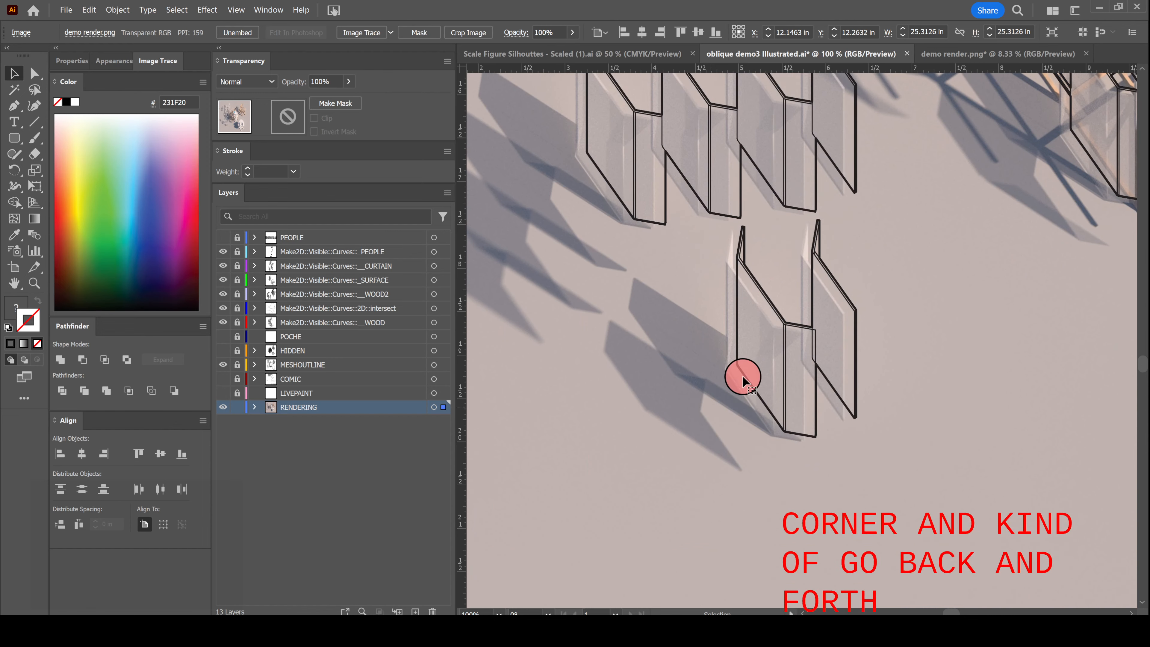
{"action": "key", "text": "ctrl+z"}
{"action": "scroll", "coordinate": [621, 361], "scroll_direction": "down", "scroll_amount": 1, "text": "alt"}
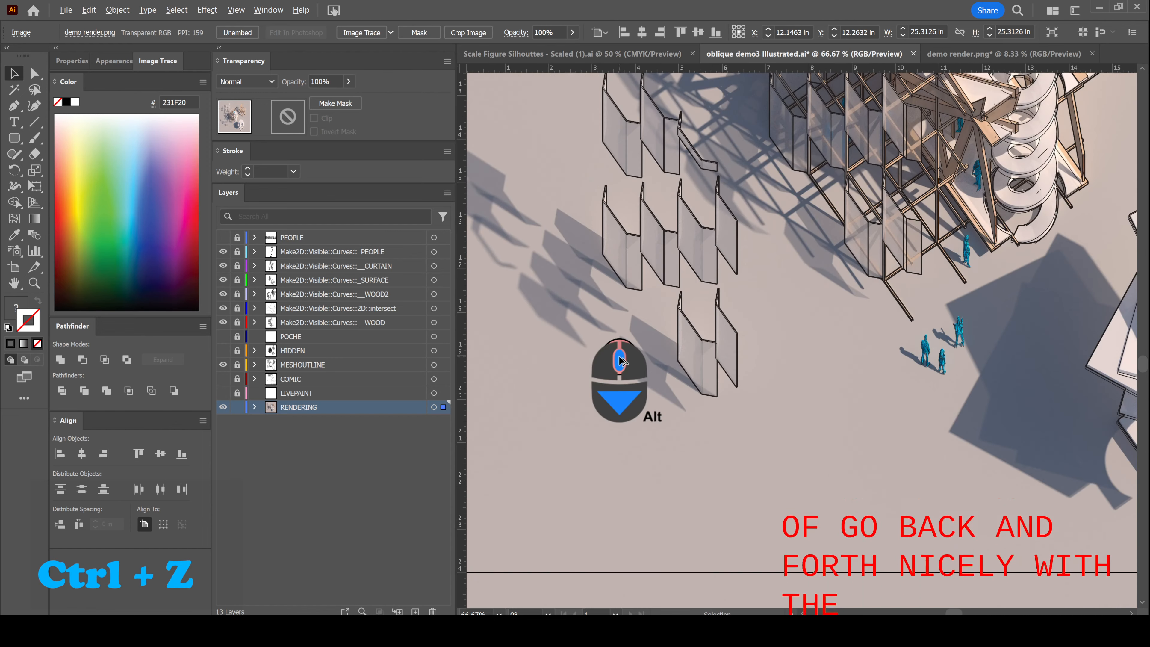
{"action": "scroll", "coordinate": [621, 362], "scroll_direction": "down", "scroll_amount": 3, "text": "alt"}
{"action": "scroll", "coordinate": [775, 340], "scroll_direction": "up", "scroll_amount": 1}
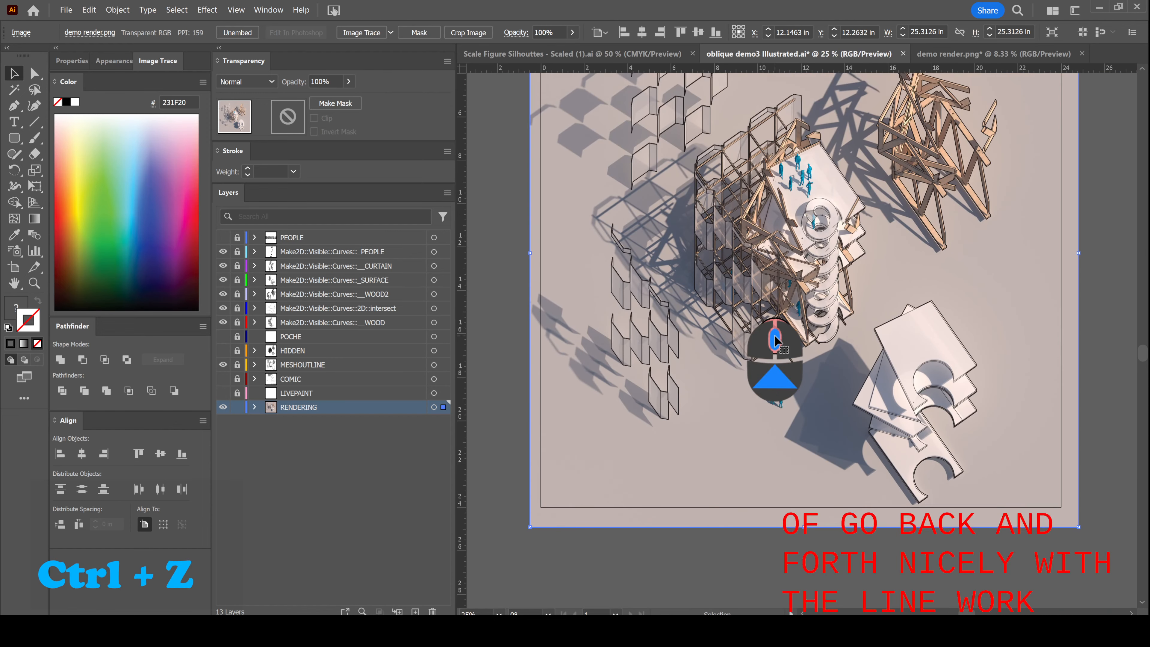
{"action": "scroll", "coordinate": [775, 340], "scroll_direction": "up", "scroll_amount": 3}
{"action": "scroll", "coordinate": [775, 339], "scroll_direction": "down", "scroll_amount": 1}
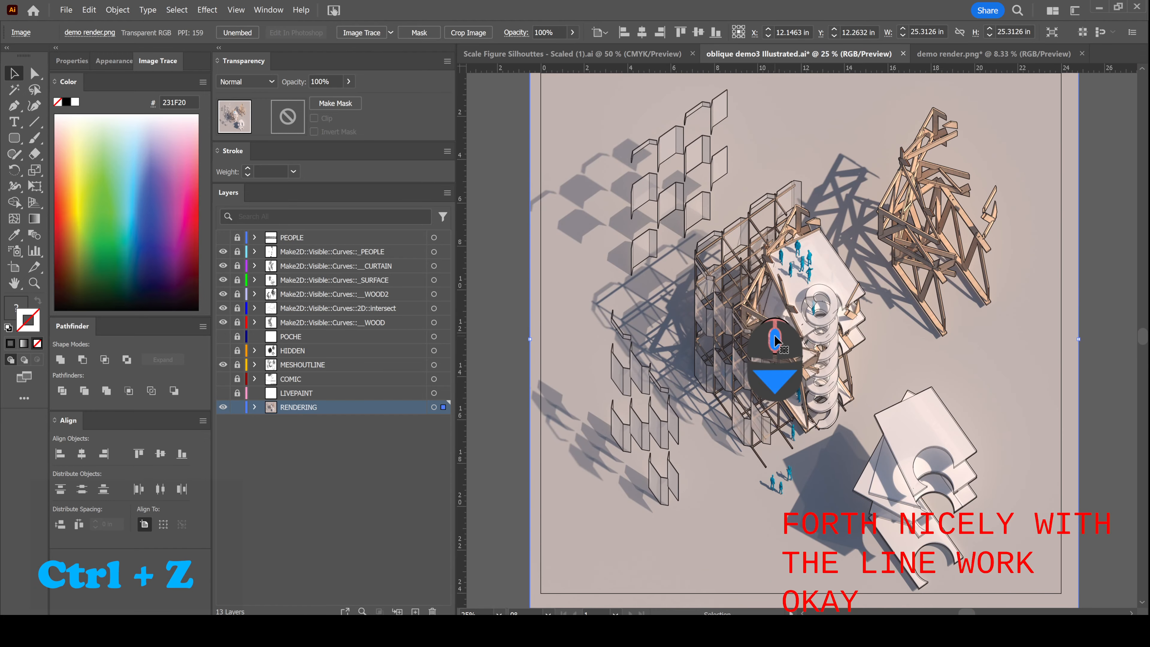
{"action": "left_click", "coordinate": [503, 505]}
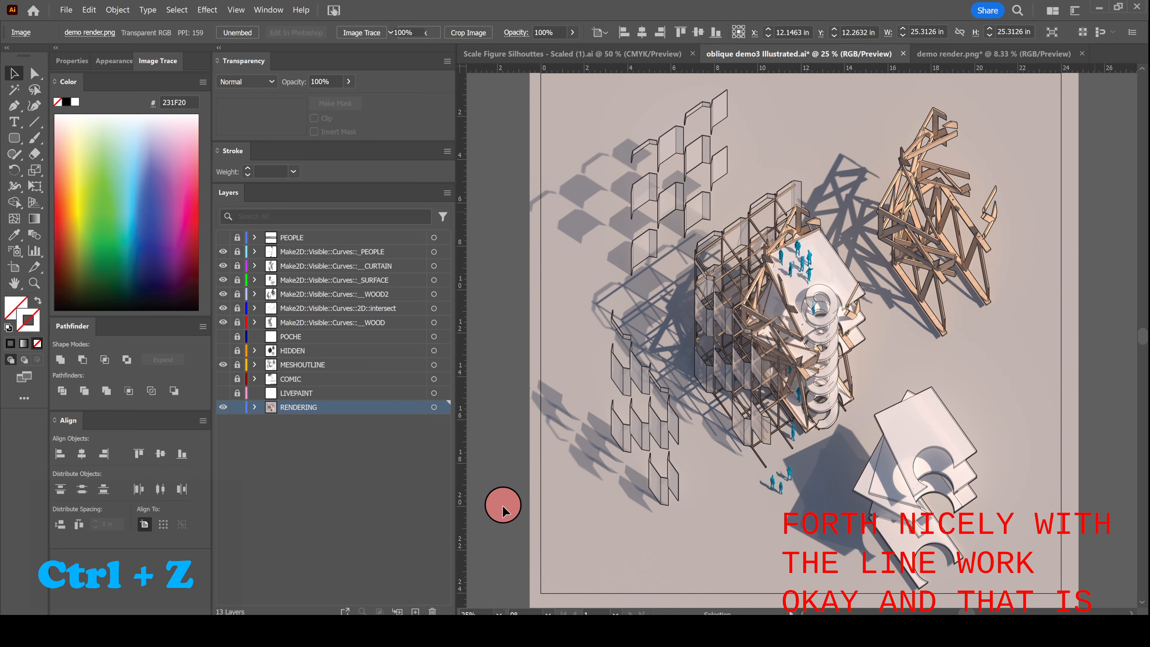
- Target the whole RENDERING layer and reduce its opacity to 76%
{"action": "left_click", "coordinate": [289, 410]}
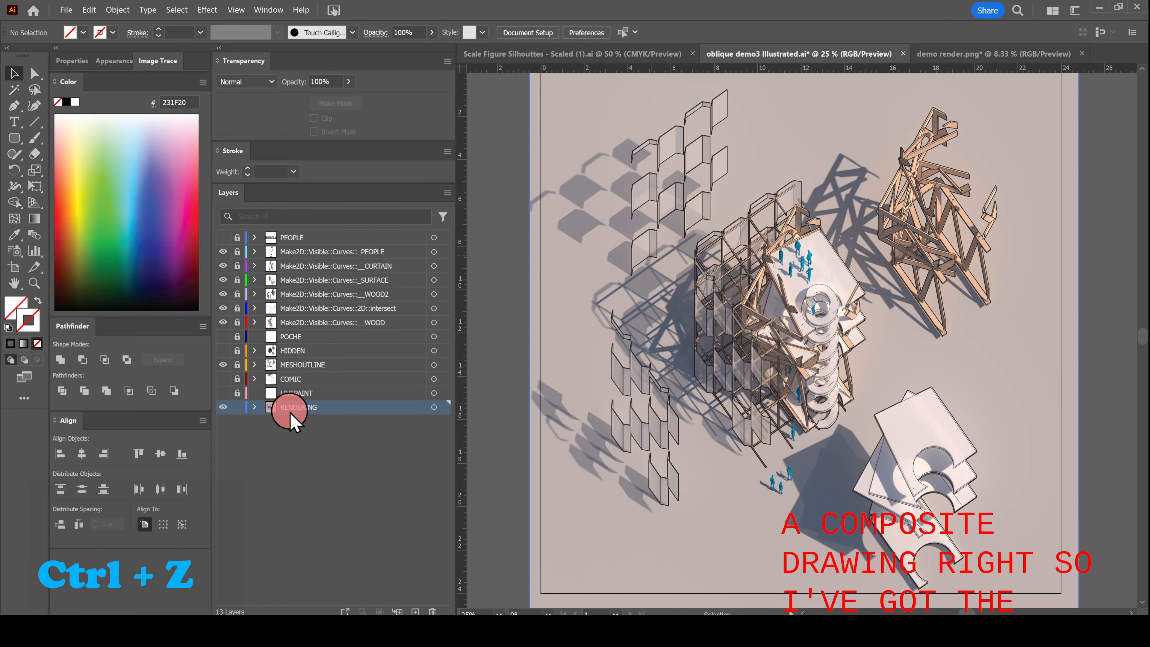
{"action": "mouse_move", "coordinate": [290, 419]}
{"action": "left_mouse_down"}
{"action": "mouse_move", "coordinate": [303, 303]}
{"action": "mouse_move", "coordinate": [303, 409]}
{"action": "left_mouse_up"}
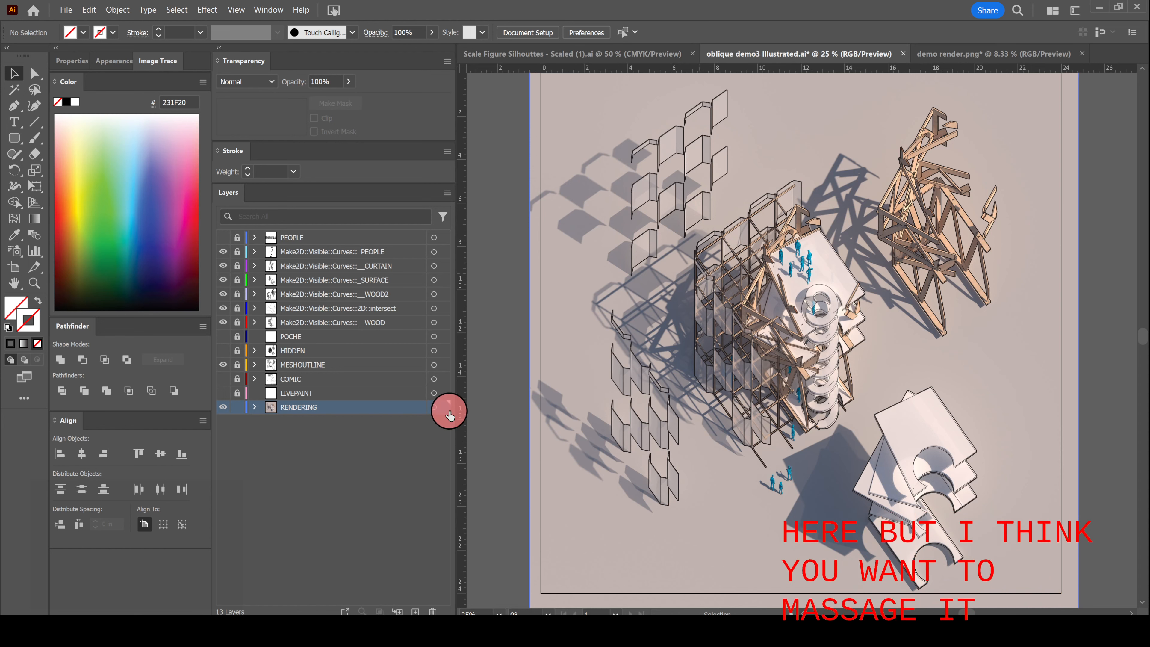
{"action": "left_click", "coordinate": [432, 408]}
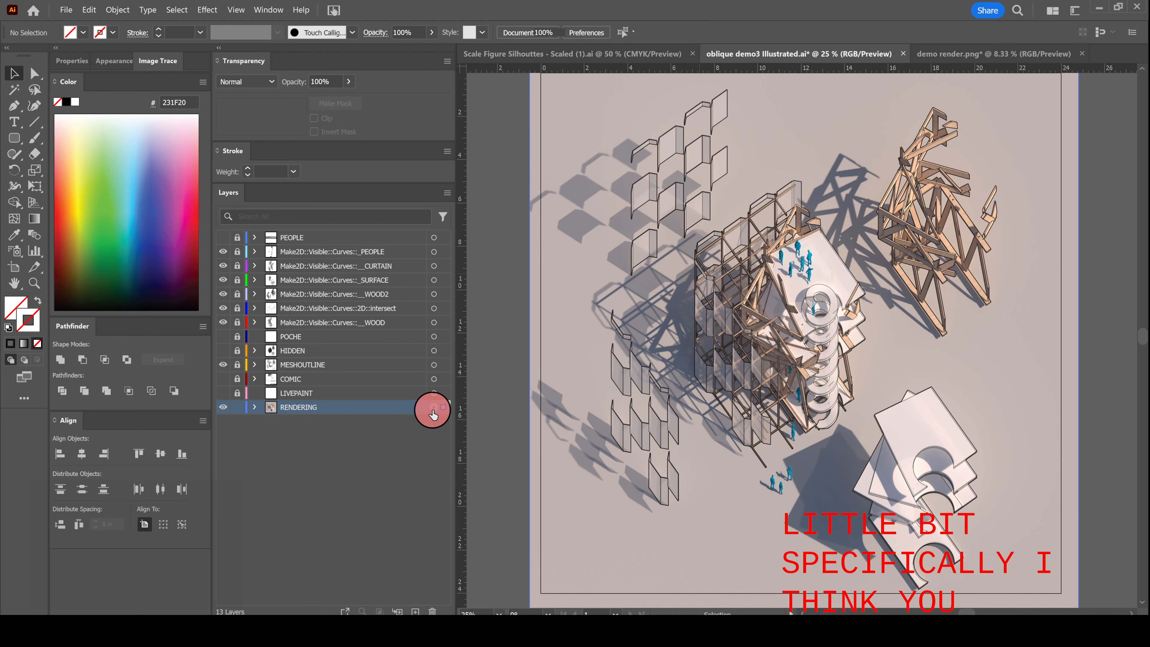
{"action": "left_click", "coordinate": [349, 82]}
{"action": "left_click_drag", "start_coordinate": [345, 100], "coordinate": [335, 105]}
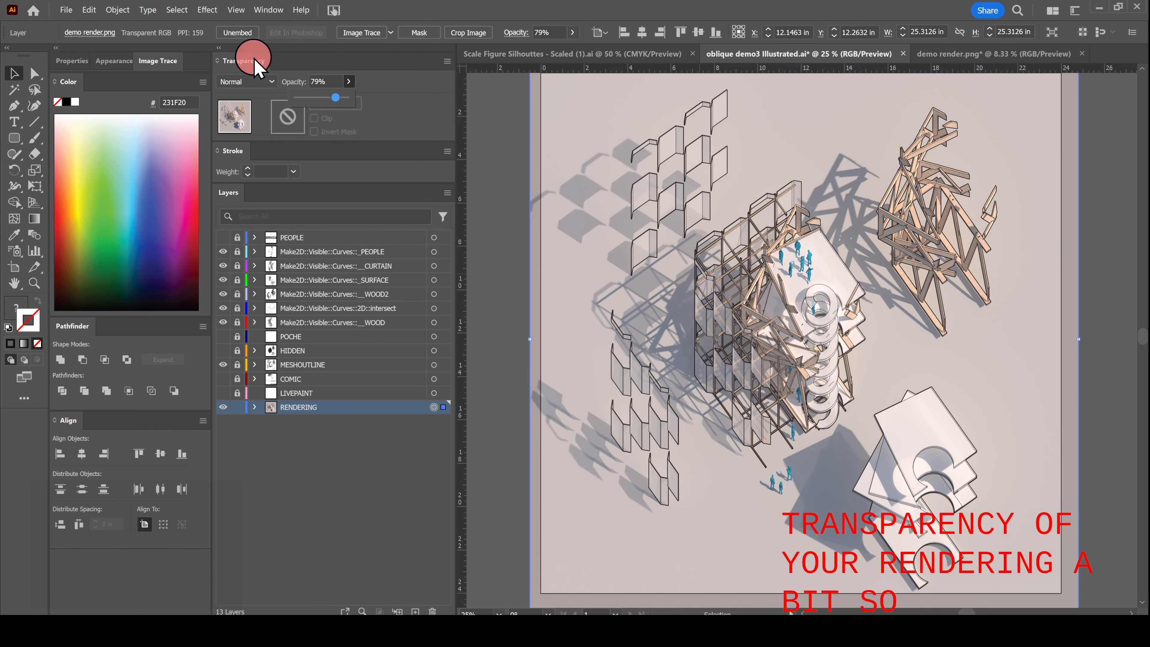
{"action": "left_click_drag", "start_coordinate": [334, 96], "coordinate": [334, 99]}
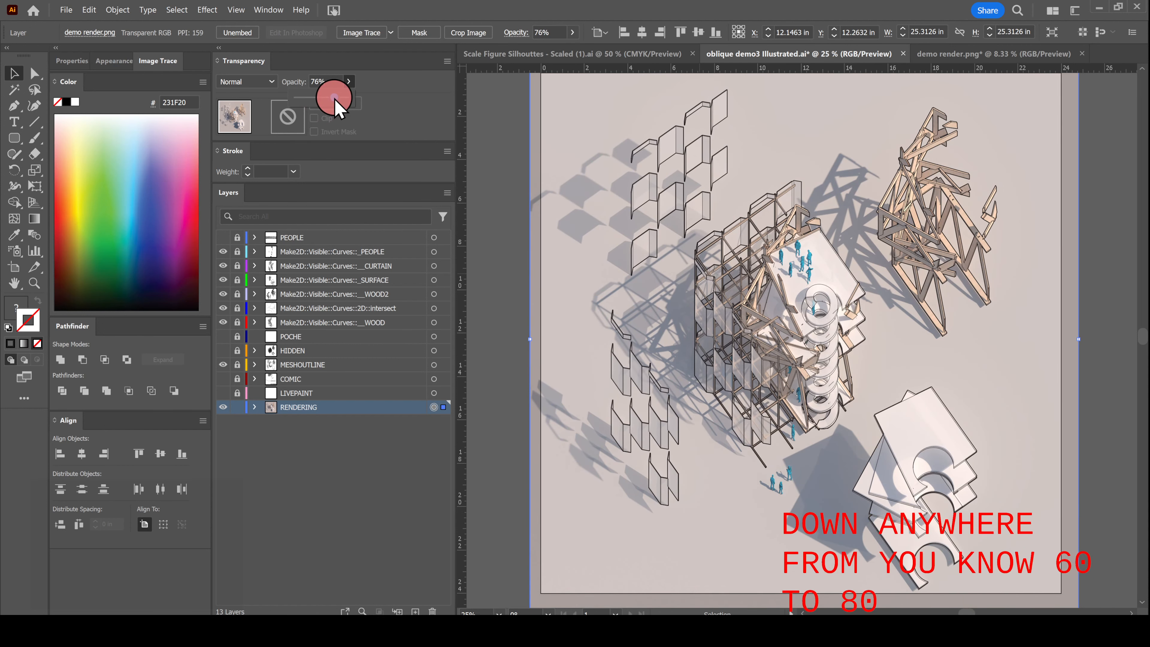
{"action": "left_click", "coordinate": [1100, 206]}
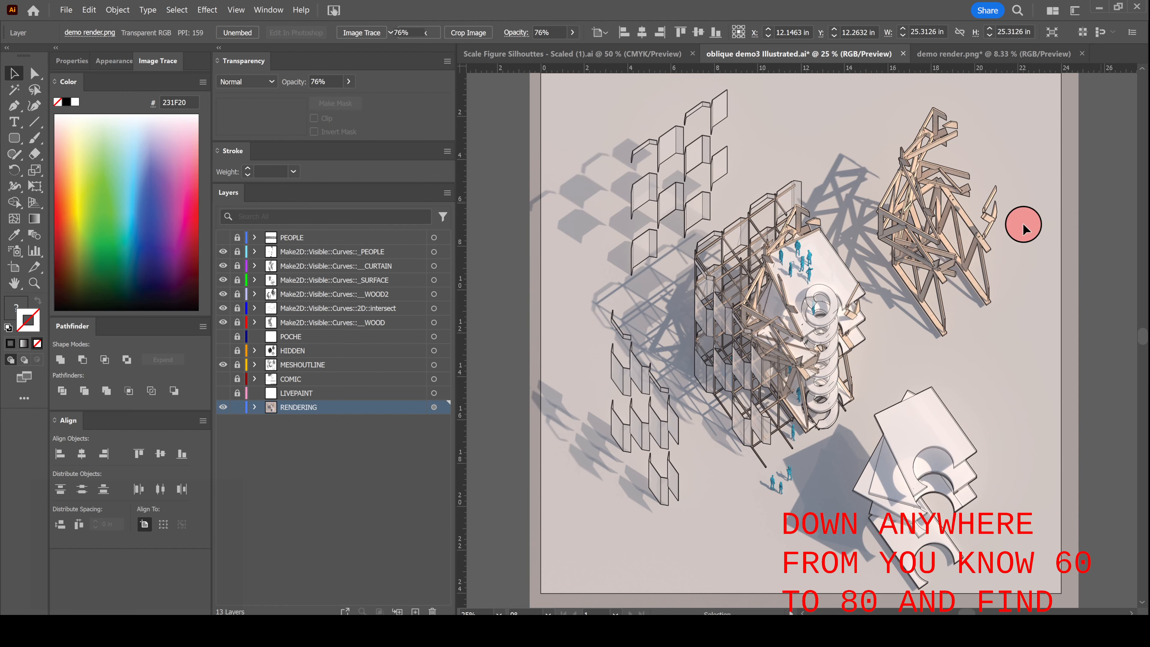
- Set the RENDERING layer's opacity to 79%
{"action": "scroll", "coordinate": [808, 333], "scroll_direction": "down", "scroll_amount": 1, "text": "alt"}
{"action": "scroll", "coordinate": [810, 330], "scroll_direction": "up", "scroll_amount": 2, "text": "alt"}
{"action": "scroll", "coordinate": [810, 330], "scroll_direction": "up", "scroll_amount": 1, "text": "alt"}
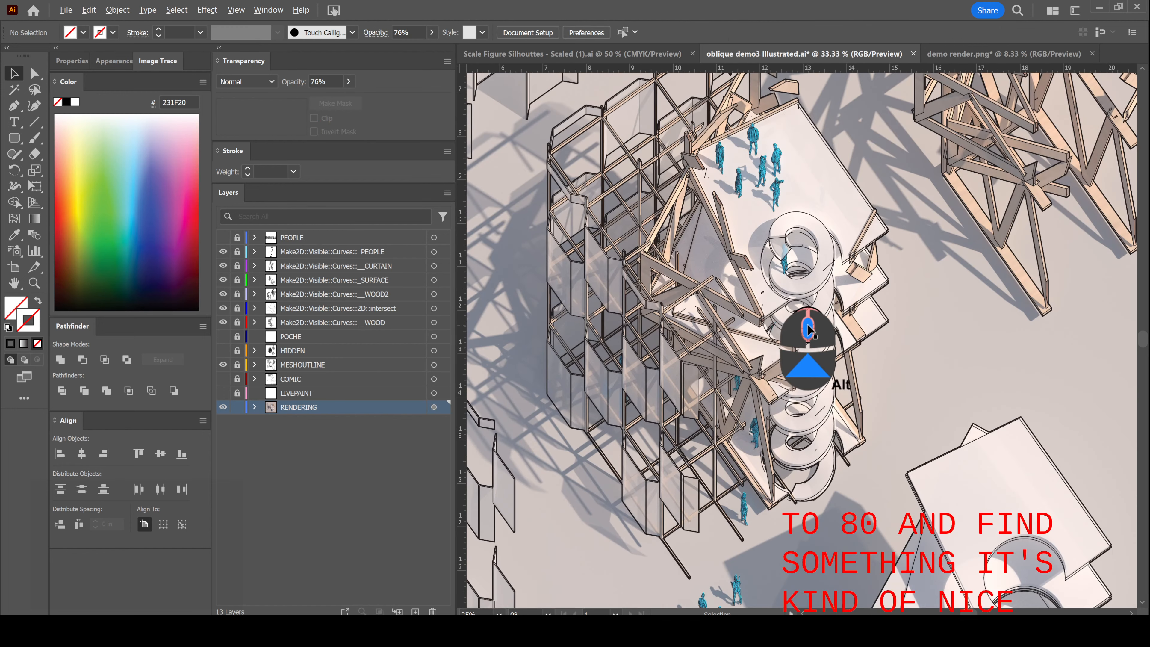
{"action": "scroll", "coordinate": [808, 331], "scroll_direction": "down", "scroll_amount": 1, "text": "alt"}
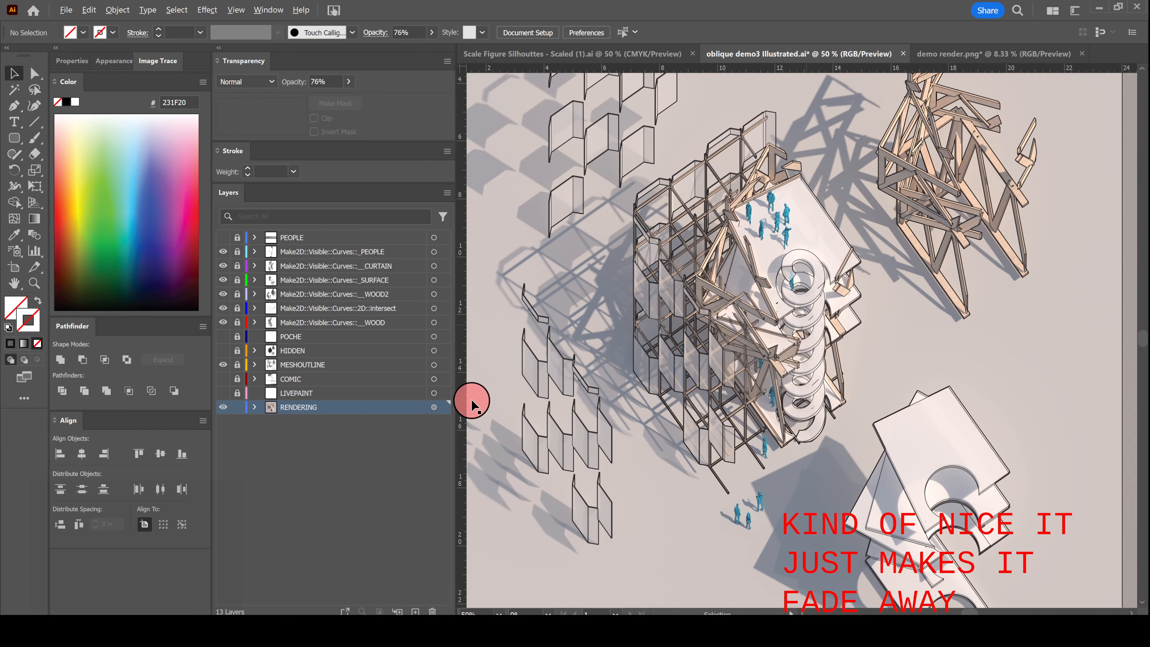
{"action": "left_click", "coordinate": [433, 406]}
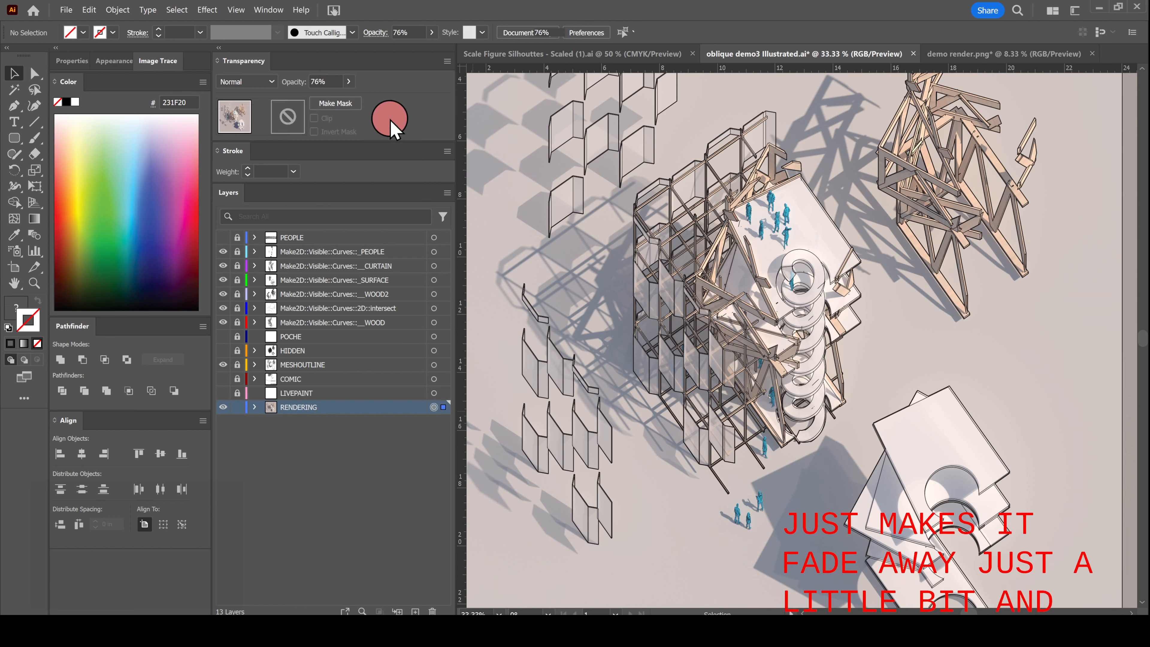
{"action": "left_click", "coordinate": [348, 82]}
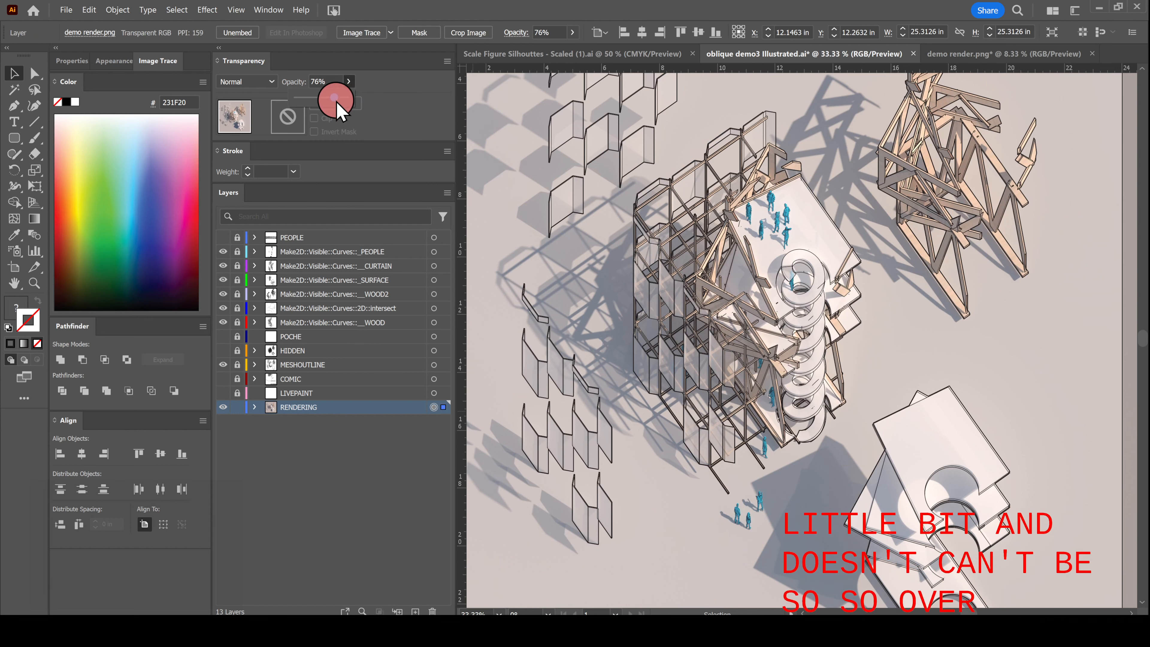
{"action": "left_click_drag", "start_coordinate": [336, 101], "coordinate": [339, 102]}
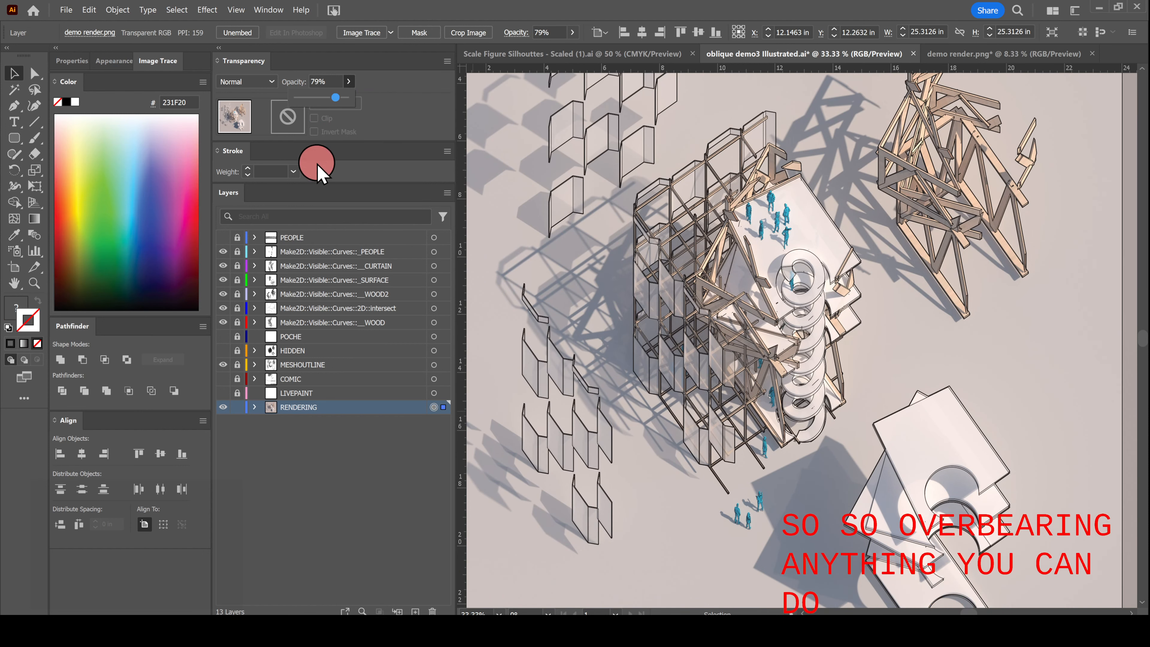
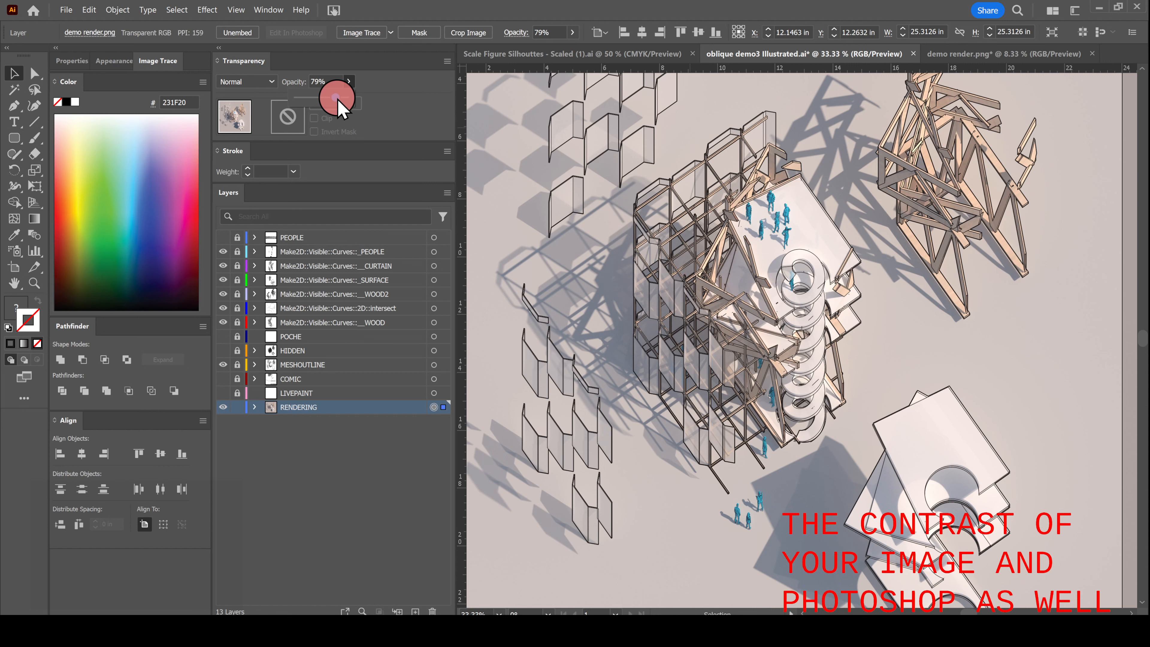
- Lock and hide the RENDERING layer so that only the linework shows
{"action": "scroll", "coordinate": [661, 293], "scroll_direction": "down", "scroll_amount": 2, "text": "alt"}
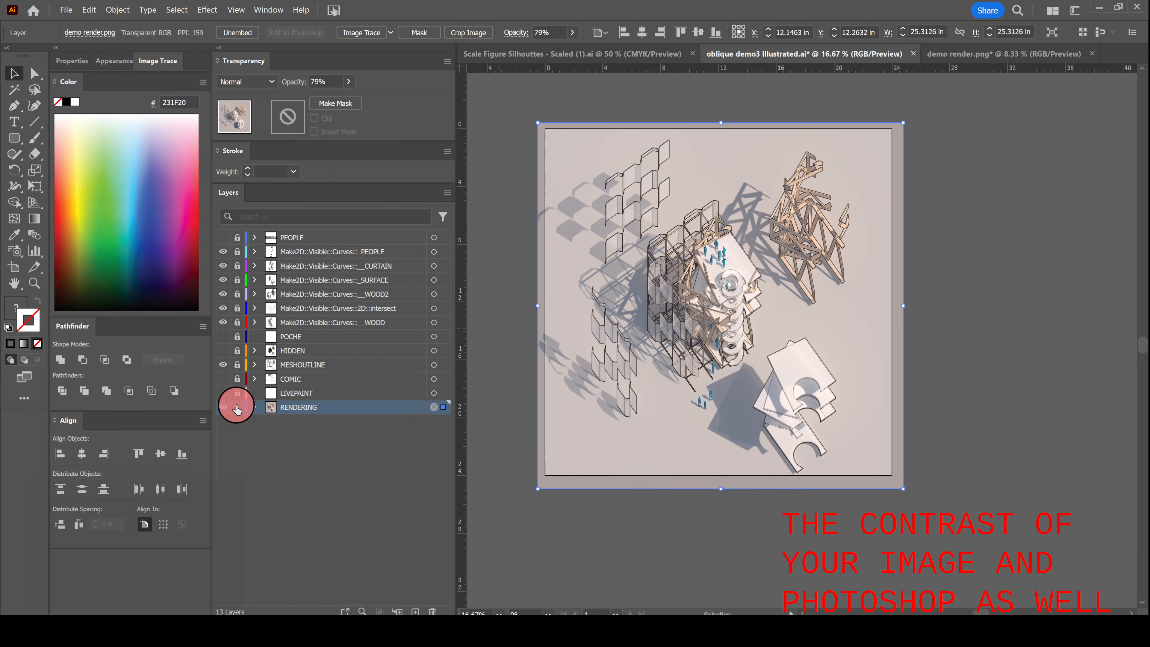
{"action": "left_click", "coordinate": [236, 406]}
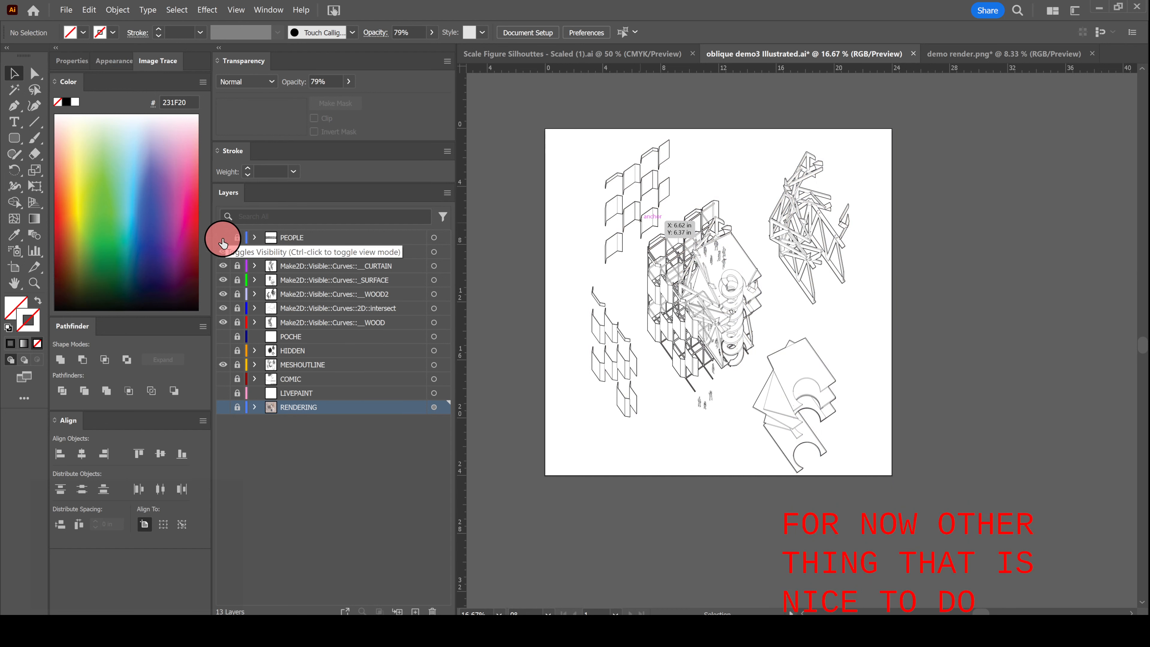
- Unlock the Make2D linework layers and rename the Make2D people layer as 3d PEOPLE
{"action": "left_click_drag", "start_coordinate": [239, 258], "coordinate": [240, 310]}
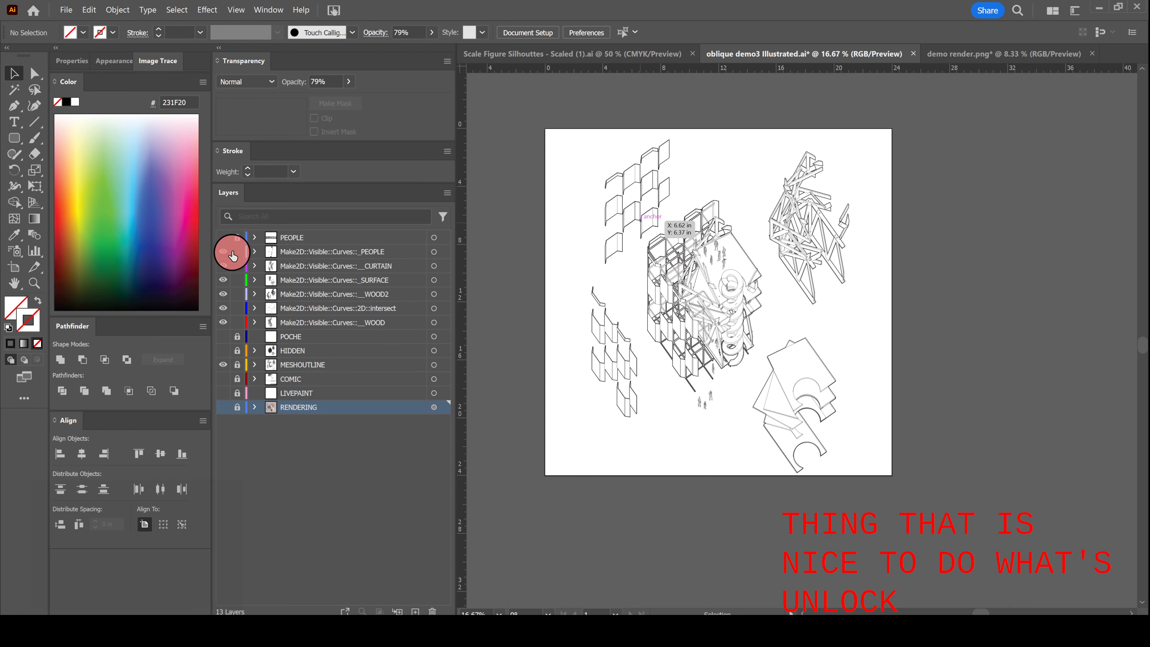
{"action": "double_click", "coordinate": [362, 254]}
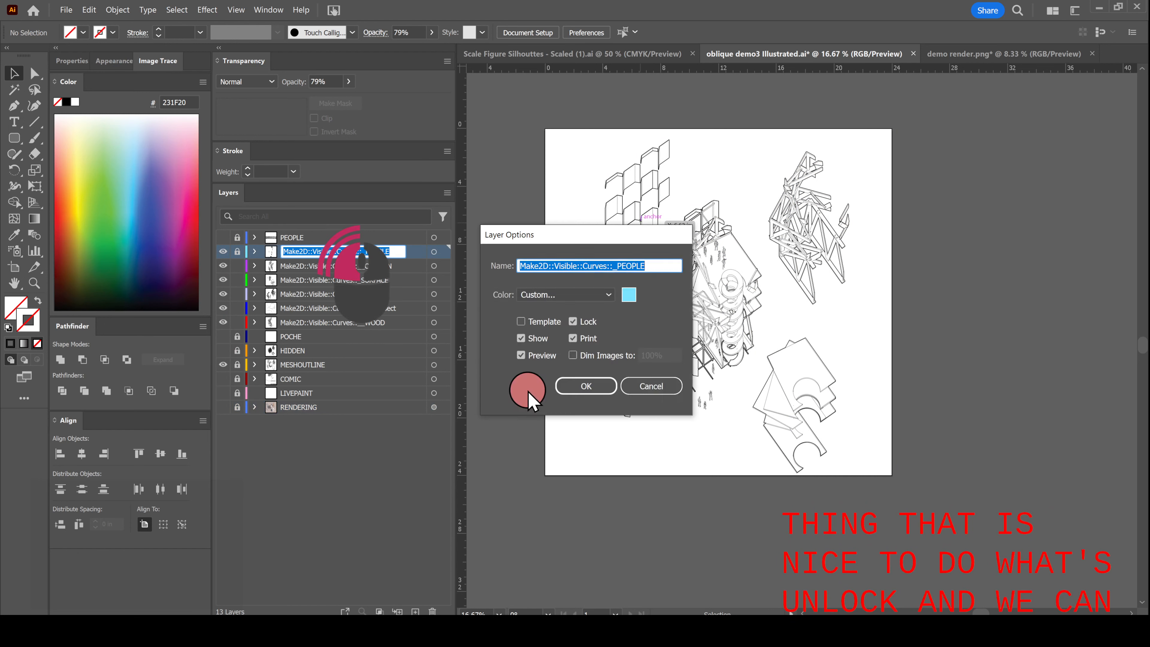
{"action": "type", "text": "3d"}
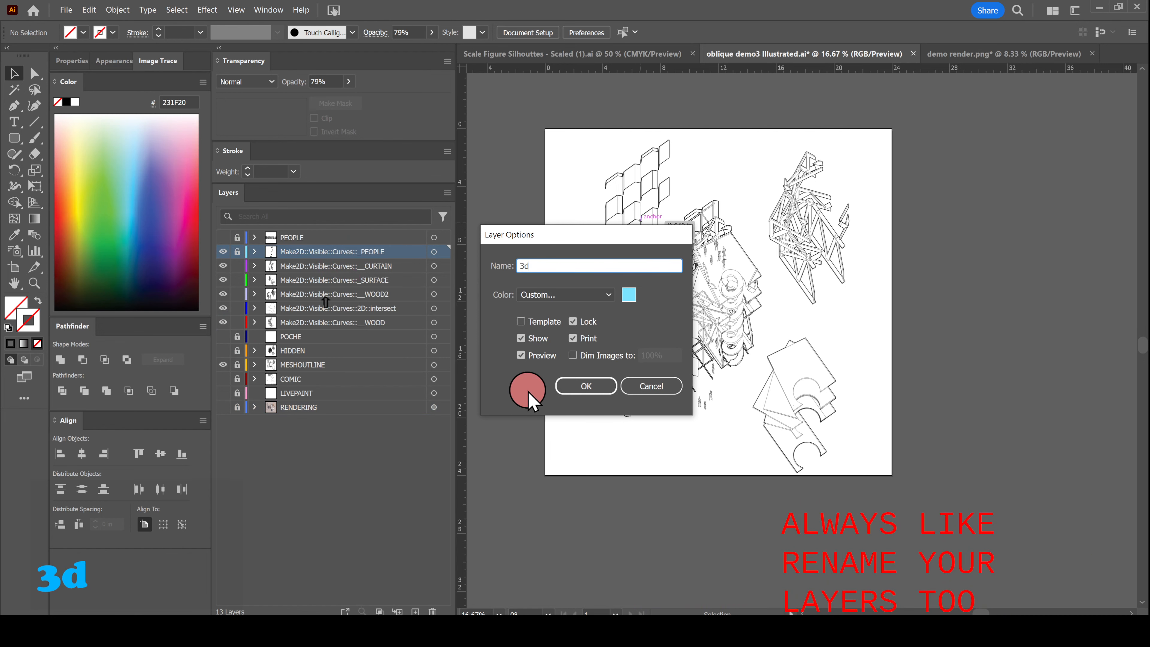
{"action": "type", "text": " PEOPLE"}
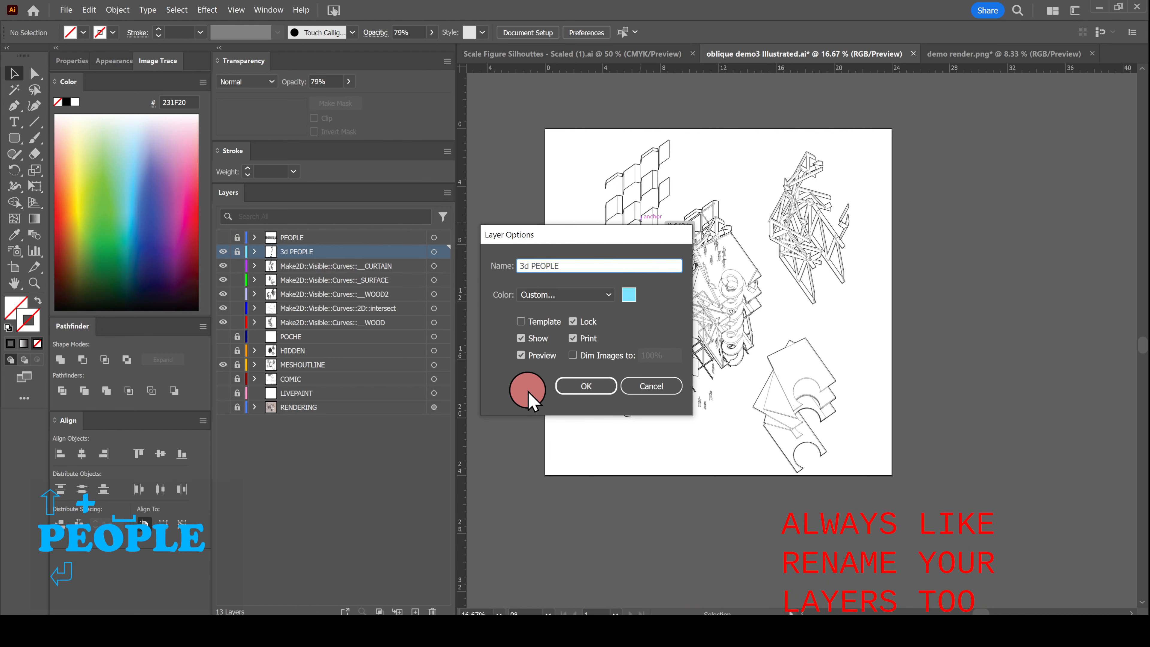
{"action": "key", "text": "Return"}
- Target all artwork on the Make2D 2D::Intersect layer, set its stroke weight to 0.5 pt and deselect it
{"action": "left_click", "coordinate": [376, 267]}
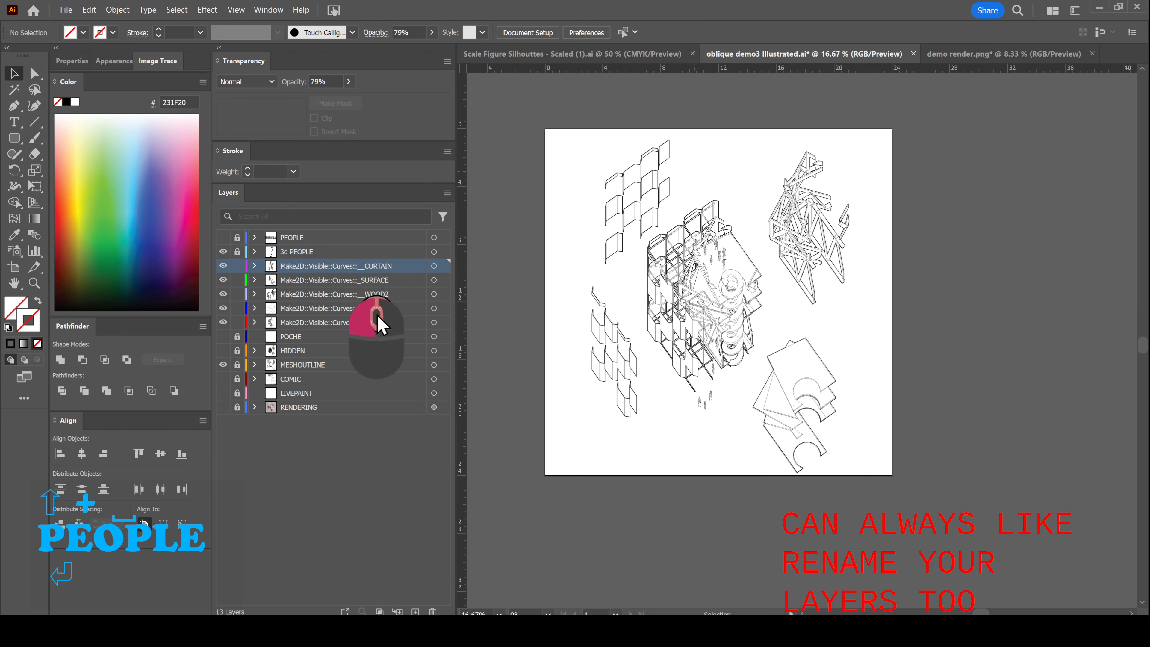
{"action": "left_click", "coordinate": [419, 312]}
{"action": "left_click", "coordinate": [433, 310]}
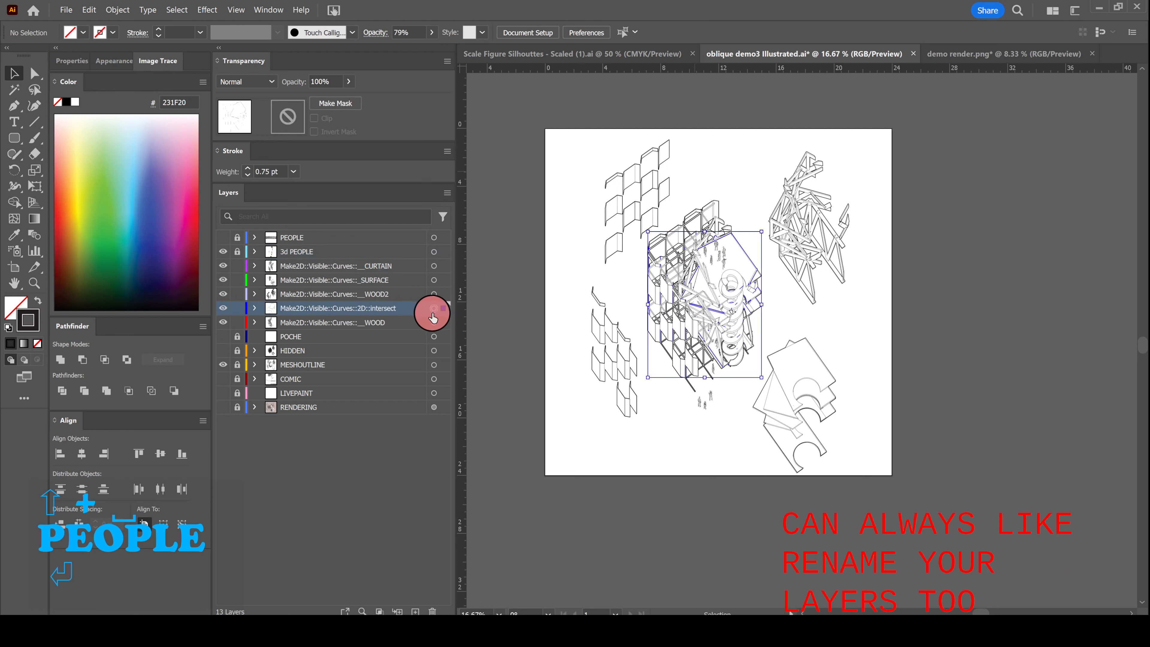
{"action": "left_click", "coordinate": [292, 176]}
{"action": "left_click", "coordinate": [302, 198]}
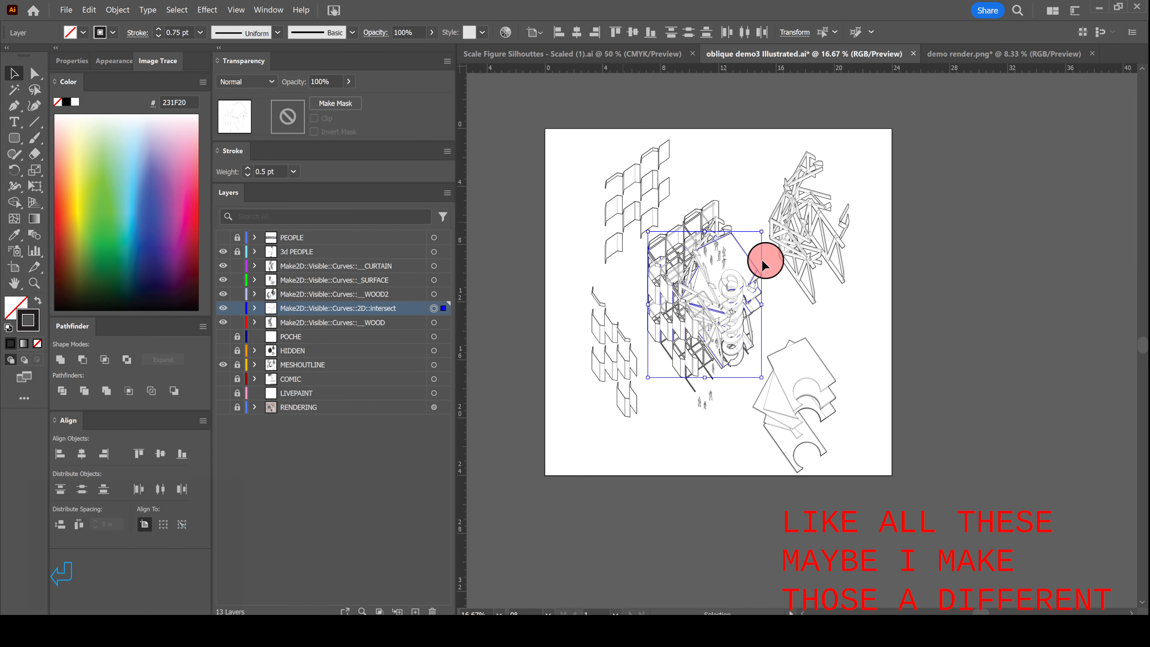
{"action": "left_click", "coordinate": [948, 294]}
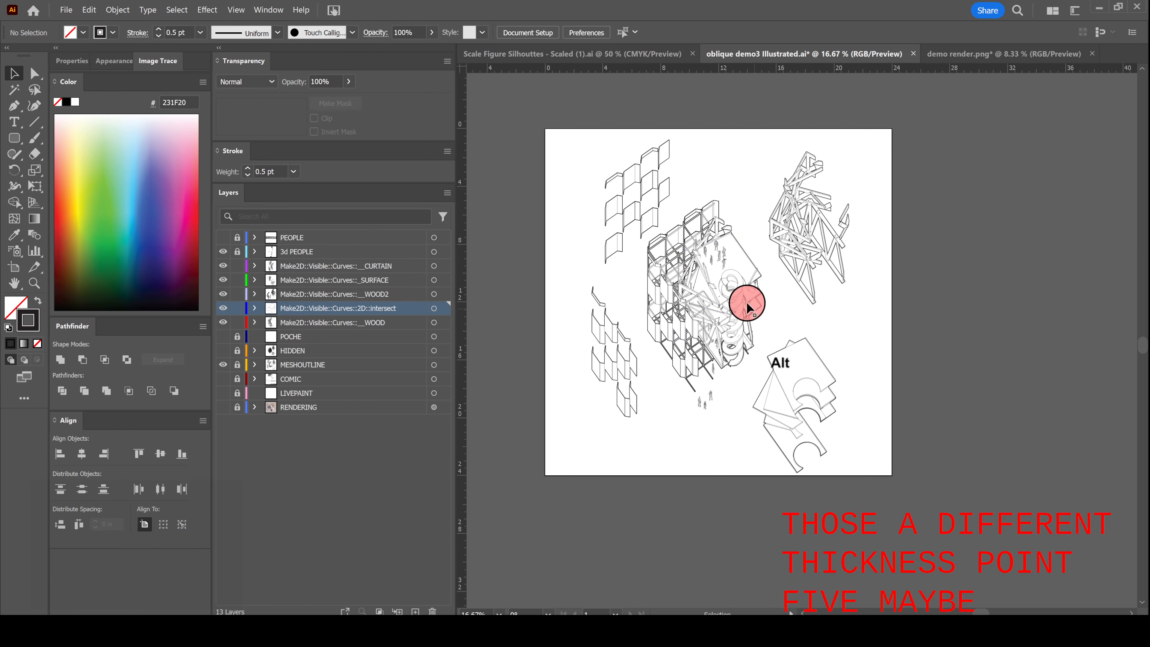
- Select all the unlocked Make2D linework on the artboard and duplicate it straight across to the empty area left of the artboard
{"action": "scroll", "coordinate": [746, 302], "scroll_direction": "up", "scroll_amount": 3, "text": "alt"}
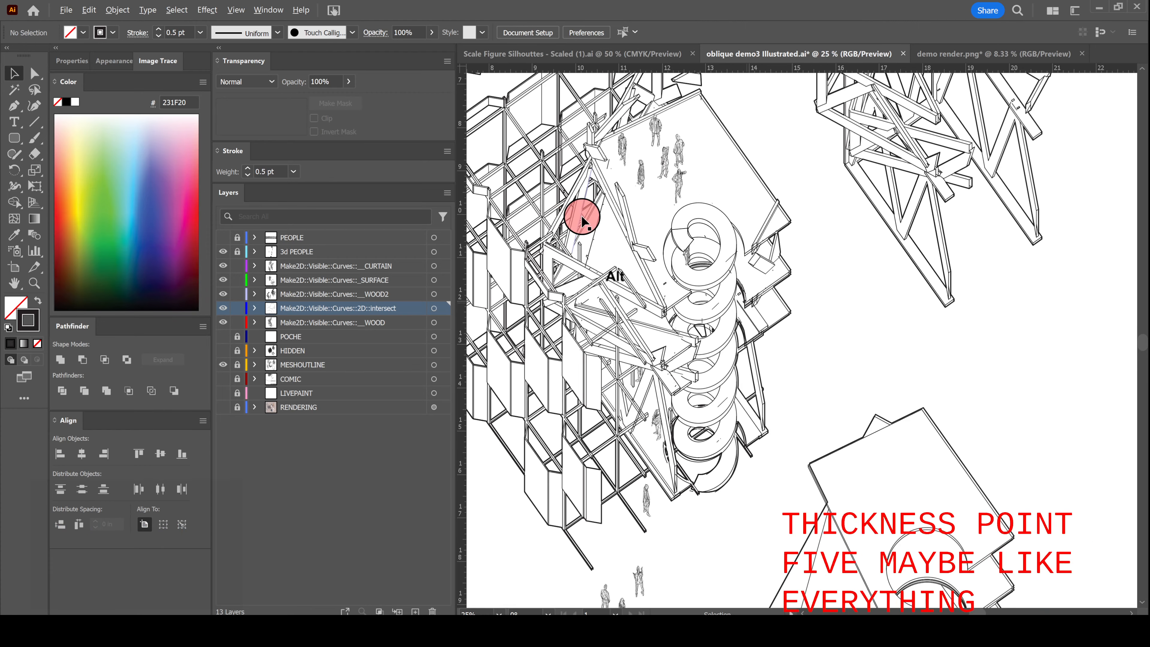
{"action": "scroll", "coordinate": [582, 217], "scroll_direction": "down", "scroll_amount": 1, "text": "alt"}
{"action": "scroll", "coordinate": [777, 201], "scroll_direction": "down", "scroll_amount": 1, "text": "alt"}
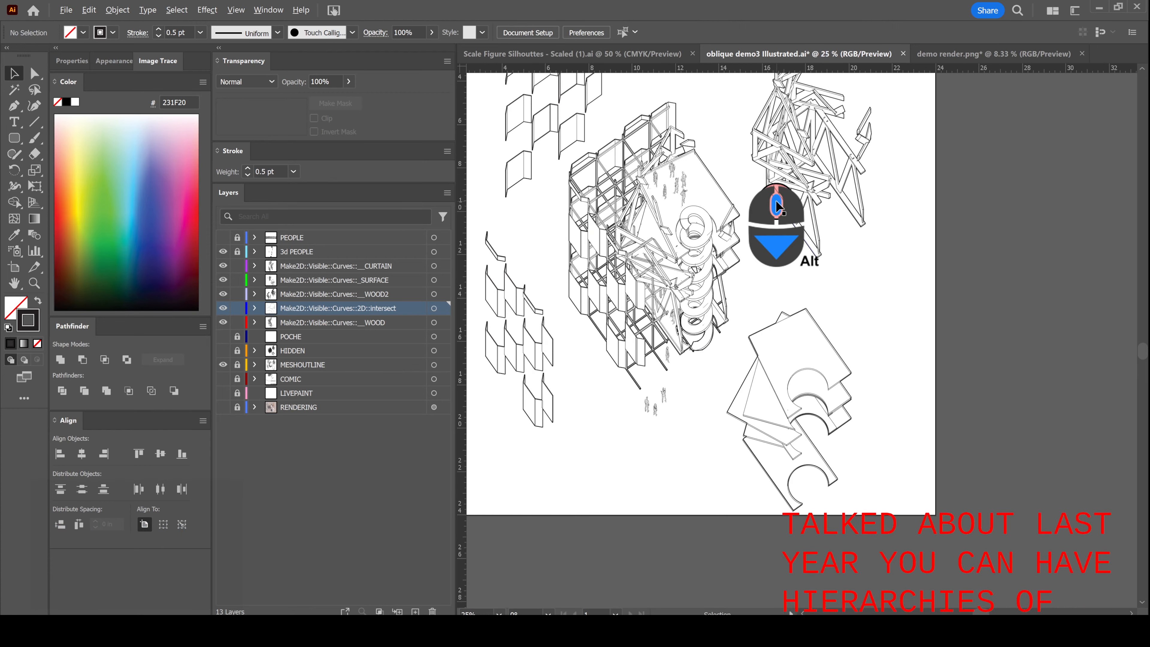
{"action": "scroll", "coordinate": [838, 236], "scroll_direction": "up", "scroll_amount": 2}
{"action": "scroll", "coordinate": [838, 244], "scroll_direction": "up", "scroll_amount": 1}
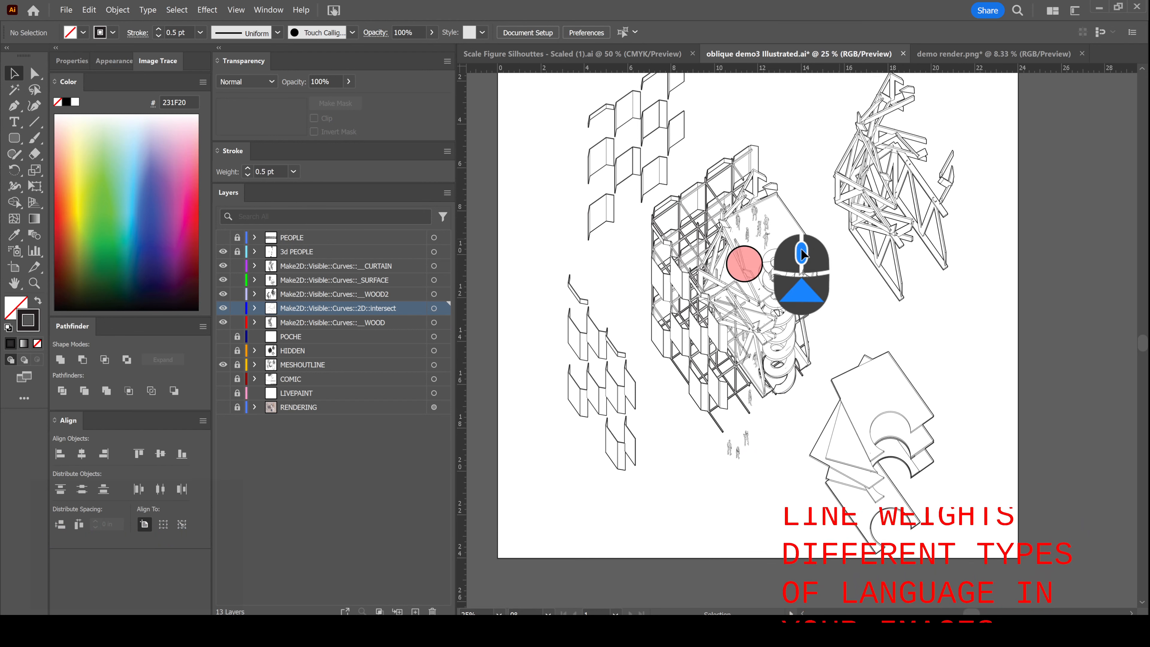
{"action": "left_click", "coordinate": [299, 269]}
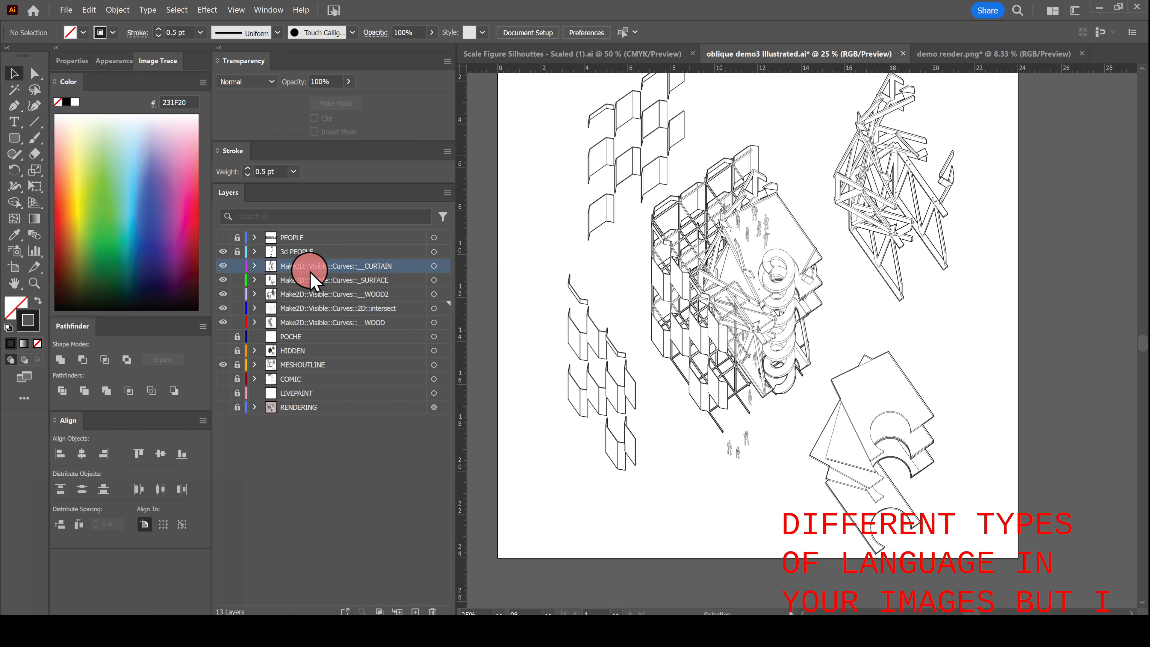
{"action": "scroll", "coordinate": [834, 380], "scroll_direction": "down", "scroll_amount": 1, "text": "alt"}
{"action": "left_click", "coordinate": [269, 365]}
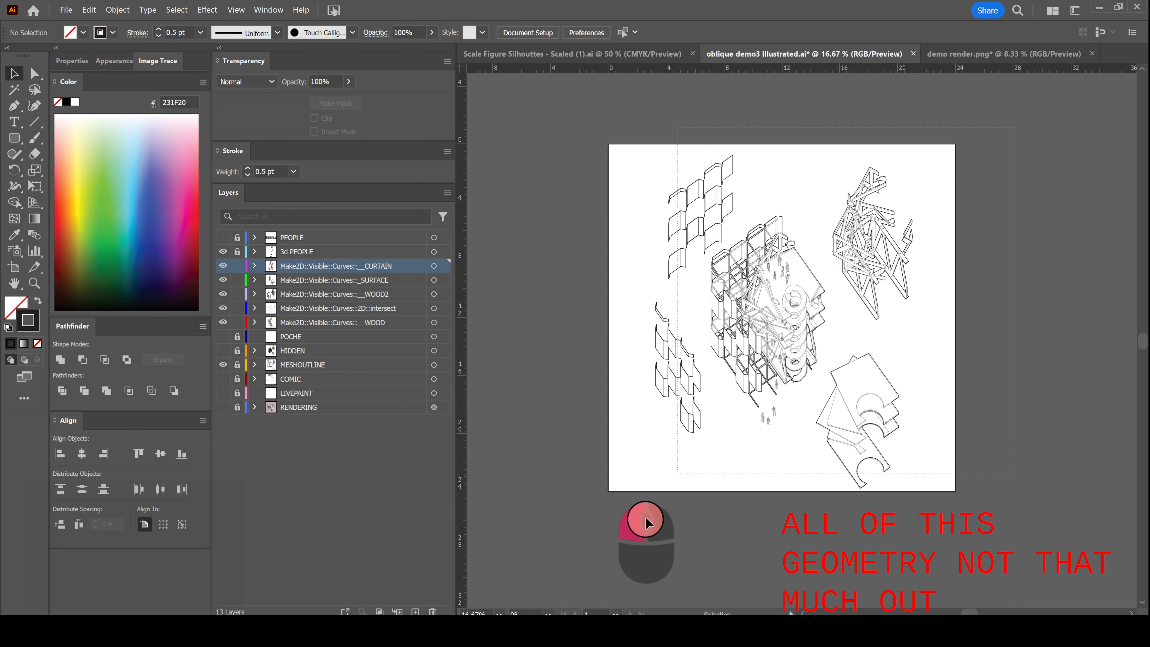
{"action": "left_click_drag", "start_coordinate": [641, 391], "coordinate": [776, 373]}
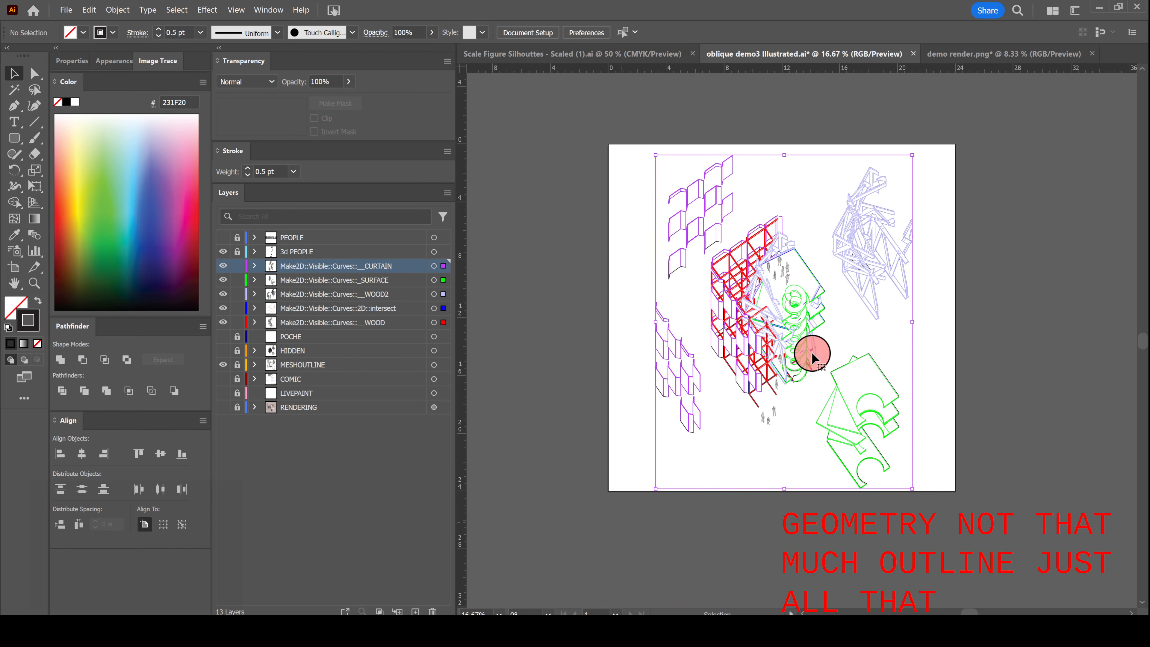
{"action": "scroll", "coordinate": [812, 353], "scroll_direction": "down", "scroll_amount": 8, "text": "ctrl"}
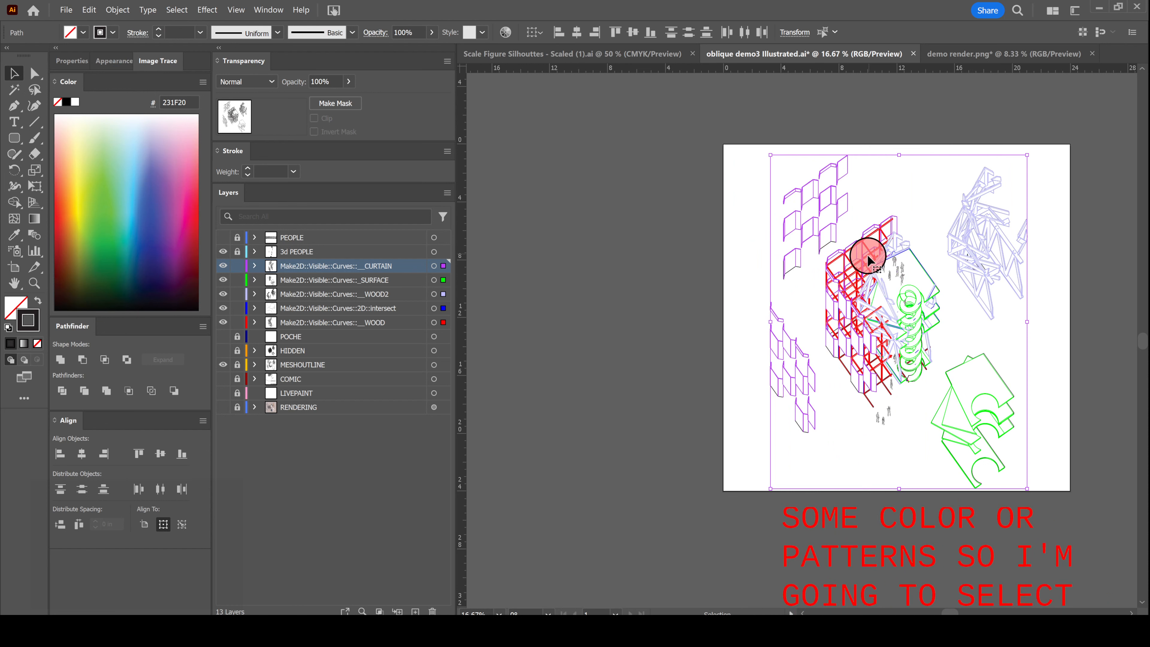
{"action": "key", "text": "alt"}
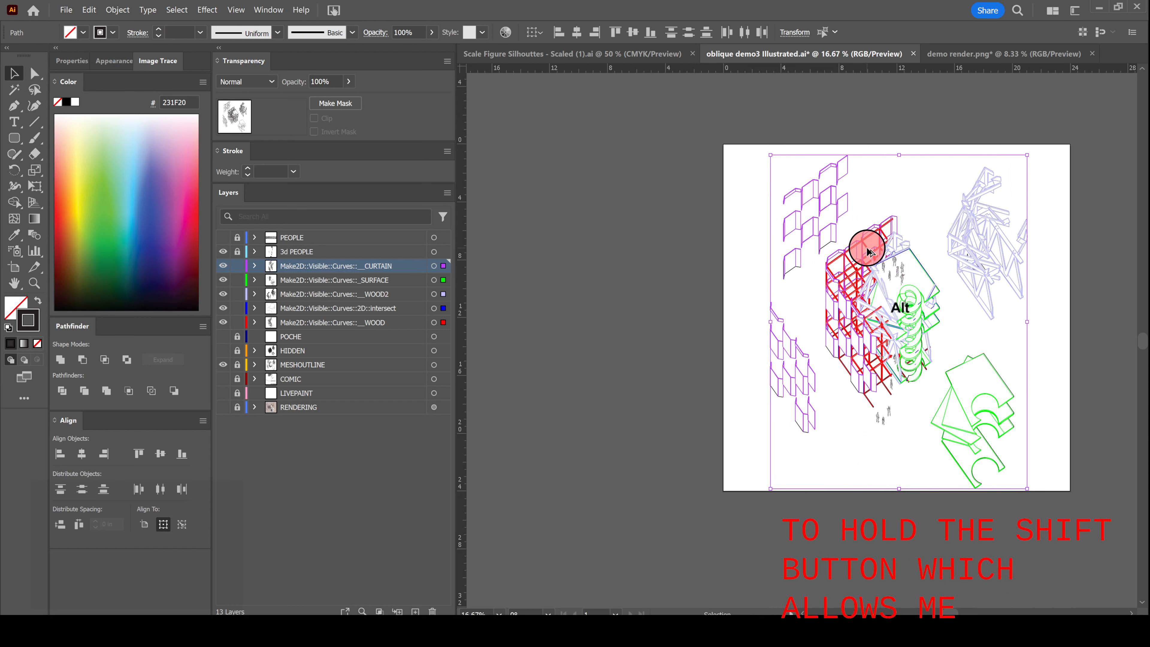
{"action": "left_click_drag", "start_coordinate": [868, 252], "coordinate": [542, 289], "text": "alt"}
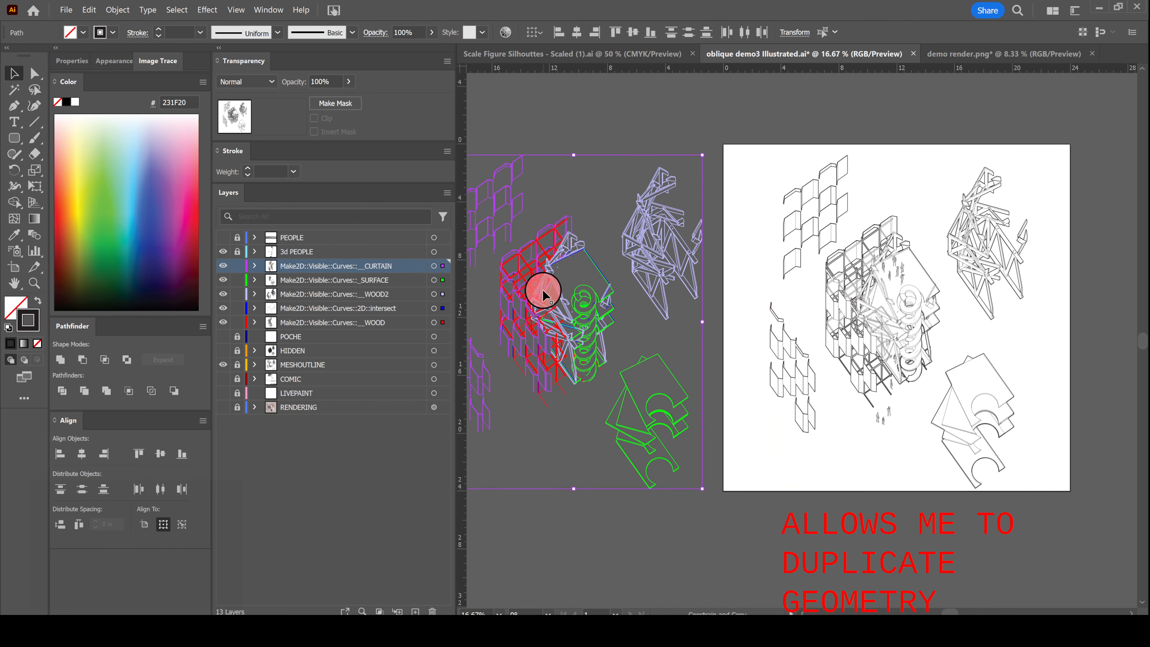
- Make the duplicated linework a Live Paint group and move it onto the LIVEPAINT layer, unlocked and shown
{"action": "scroll", "coordinate": [733, 277], "scroll_direction": "left", "scroll_amount": 3, "text": "ctrl"}
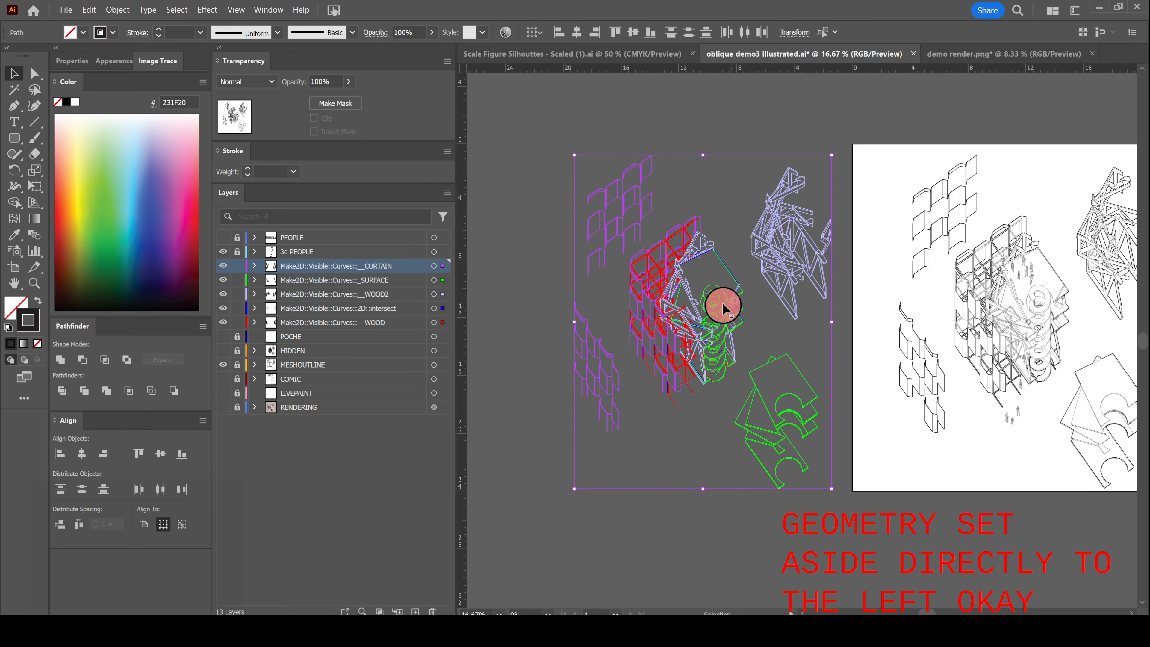
{"action": "scroll", "coordinate": [725, 307], "scroll_direction": "up", "scroll_amount": 1, "text": "alt"}
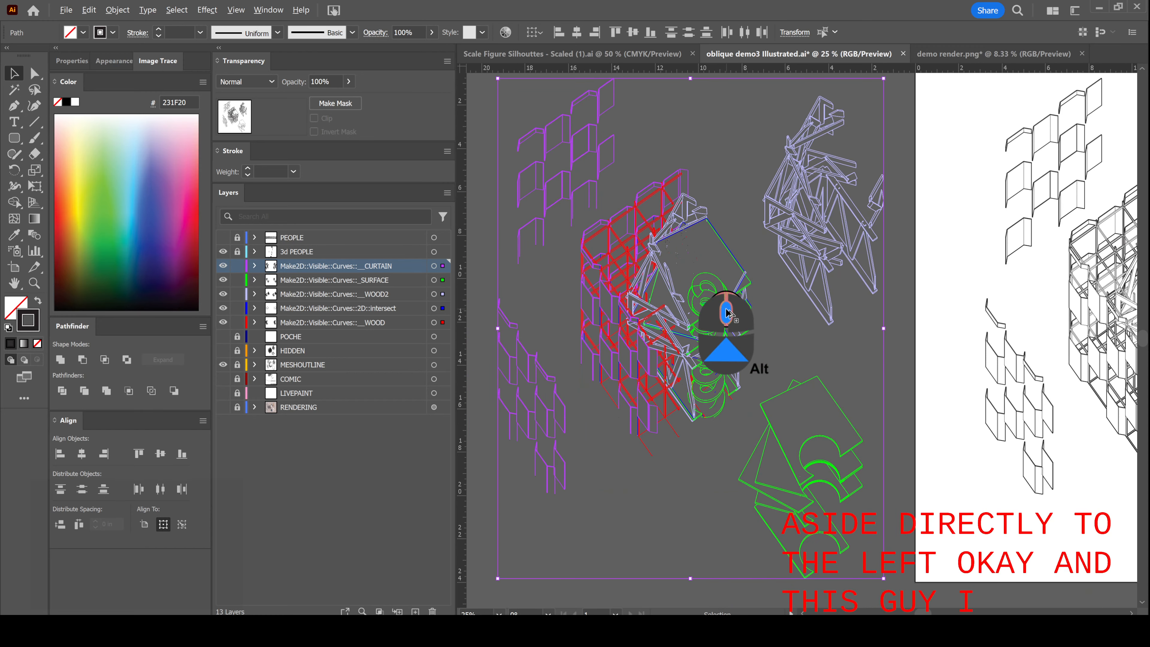
{"action": "left_click", "coordinate": [121, 10]}
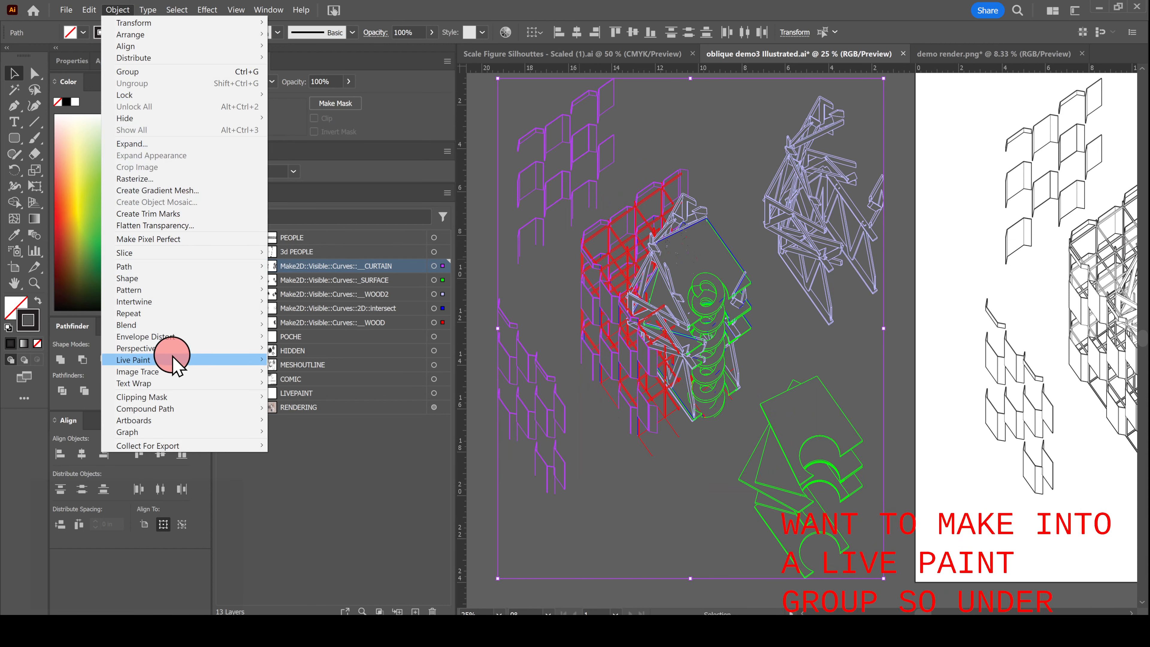
{"action": "mouse_move", "coordinate": [167, 359]}
{"action": "left_click", "coordinate": [317, 361]}
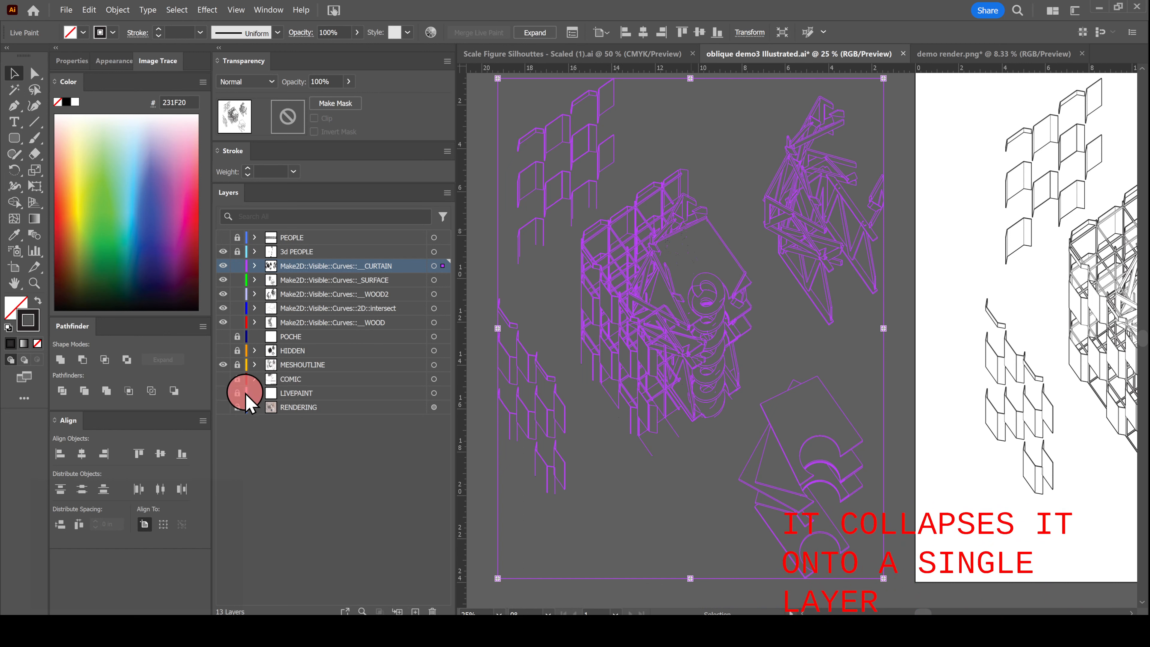
{"action": "left_click", "coordinate": [223, 394]}
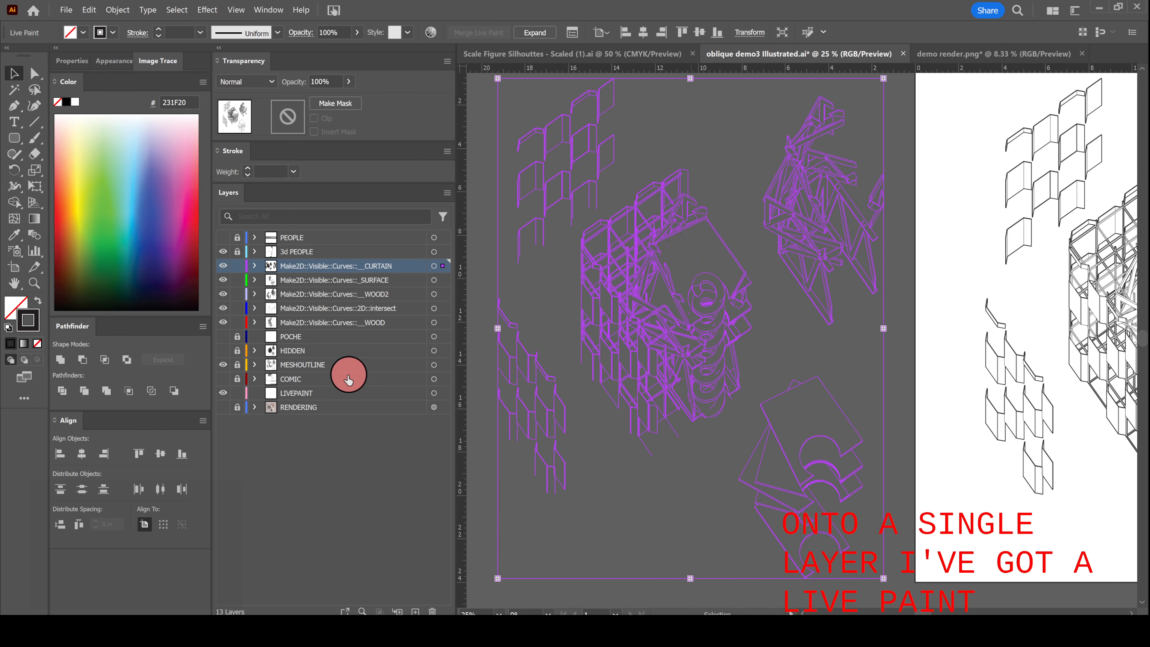
{"action": "left_click_drag", "start_coordinate": [442, 267], "coordinate": [445, 401]}
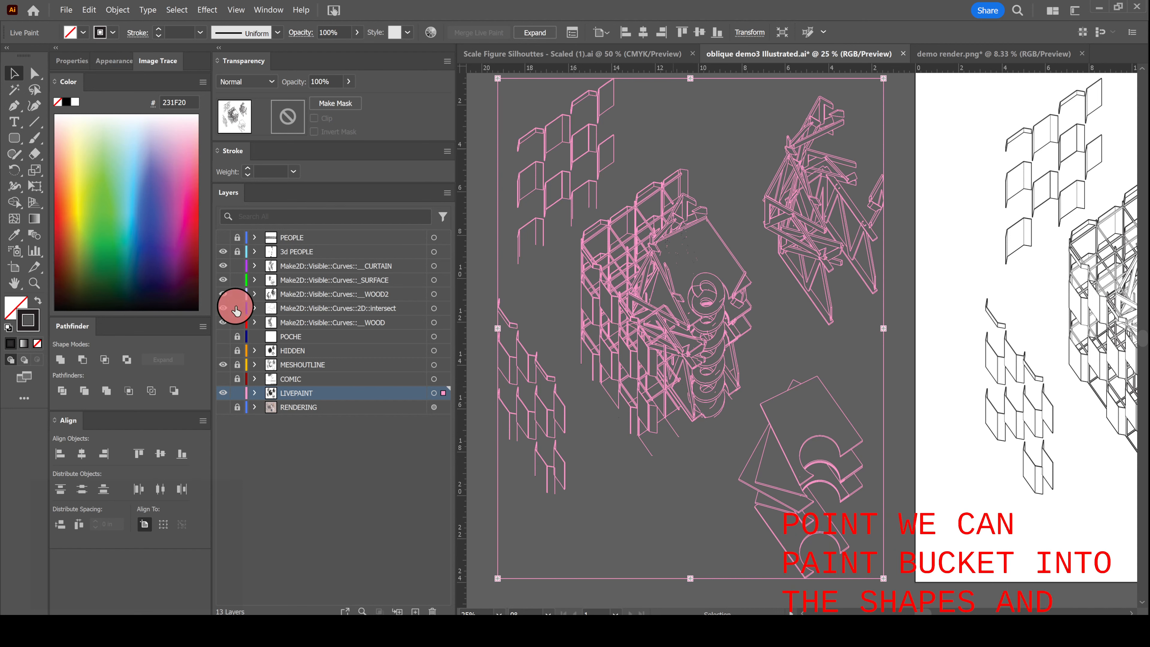
- Fill faces of the exploded surface panels in the duplicate with light blue 56C8F3 using the Live Paint Bucket
{"action": "key", "text": "k"}
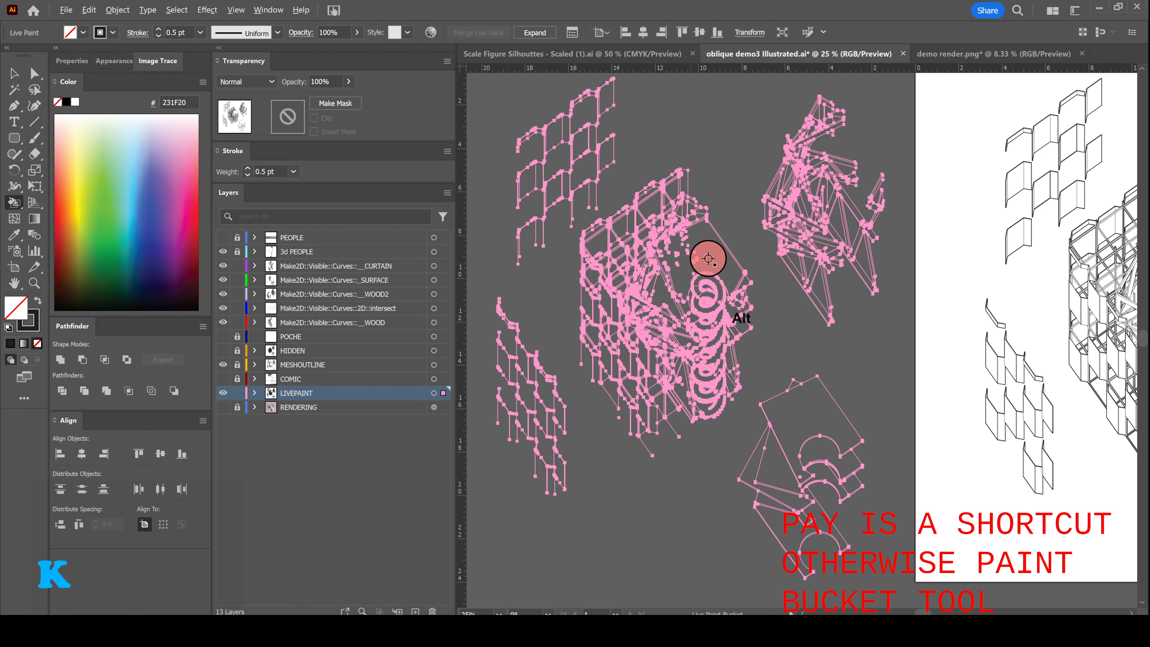
{"action": "scroll", "coordinate": [709, 258], "scroll_direction": "up", "scroll_amount": 2, "text": "alt"}
{"action": "scroll", "coordinate": [708, 259], "scroll_direction": "down", "scroll_amount": 1, "text": "alt"}
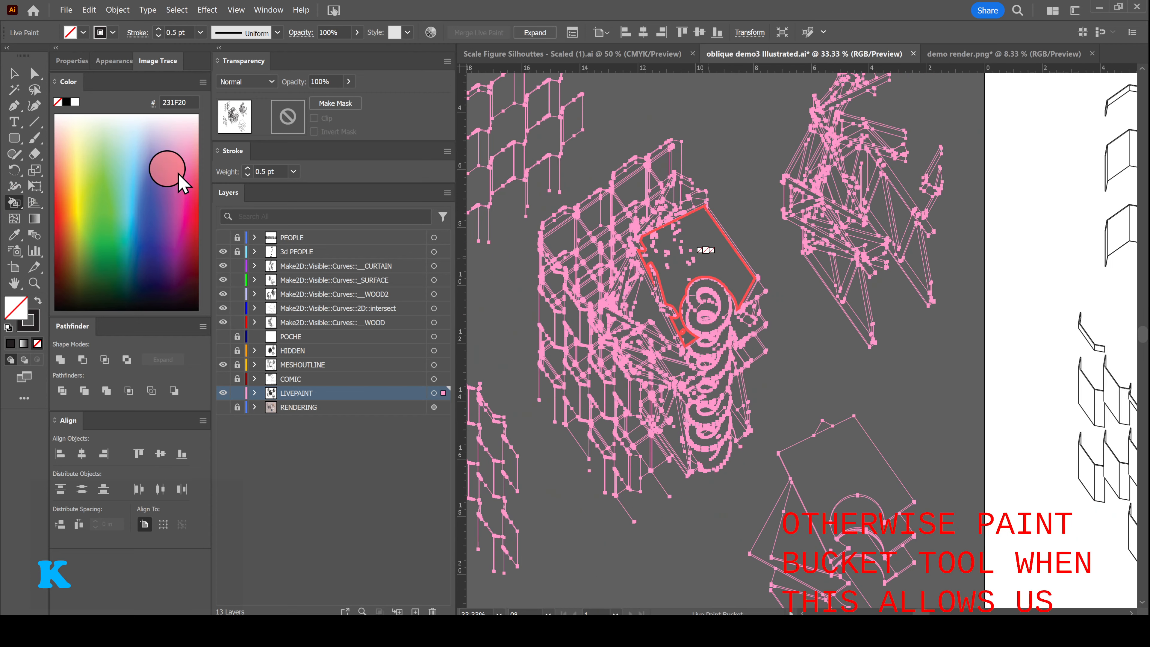
{"action": "left_click", "coordinate": [126, 186]}
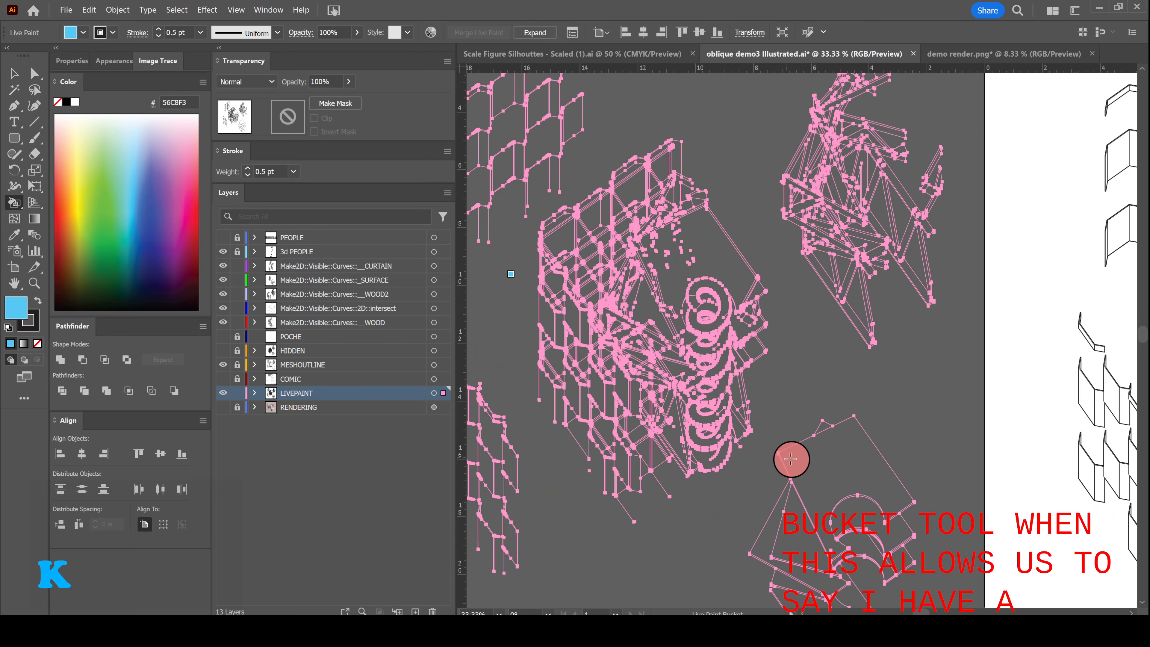
{"action": "left_click", "coordinate": [859, 468]}
{"action": "scroll", "coordinate": [859, 467], "scroll_direction": "down", "scroll_amount": 3}
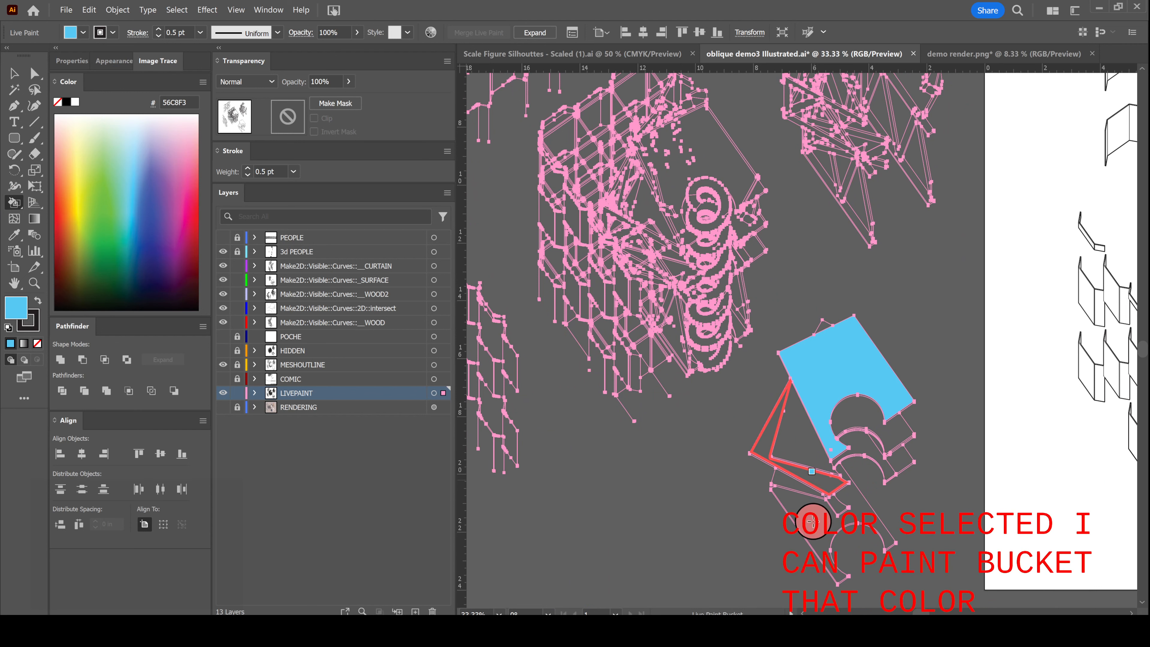
{"action": "left_click", "coordinate": [810, 525]}
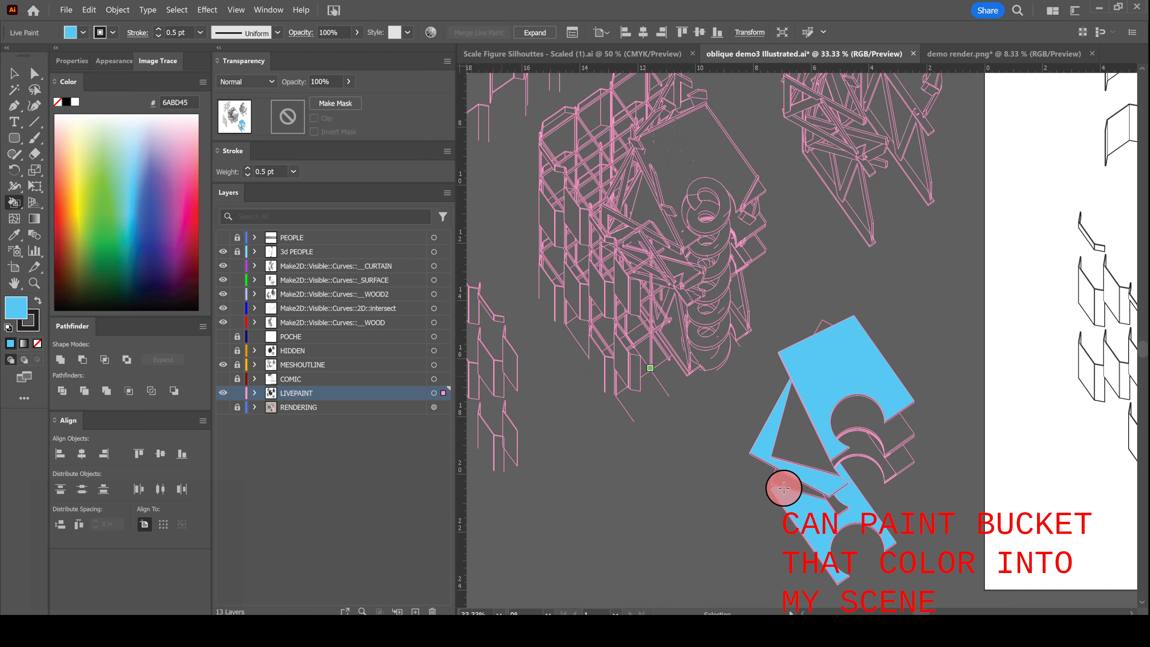
- Fill the triangular, side and arched faces of the exploded surface panels with green 6ABD45, and deselect the Live Paint group
{"action": "left_click", "coordinate": [788, 453]}
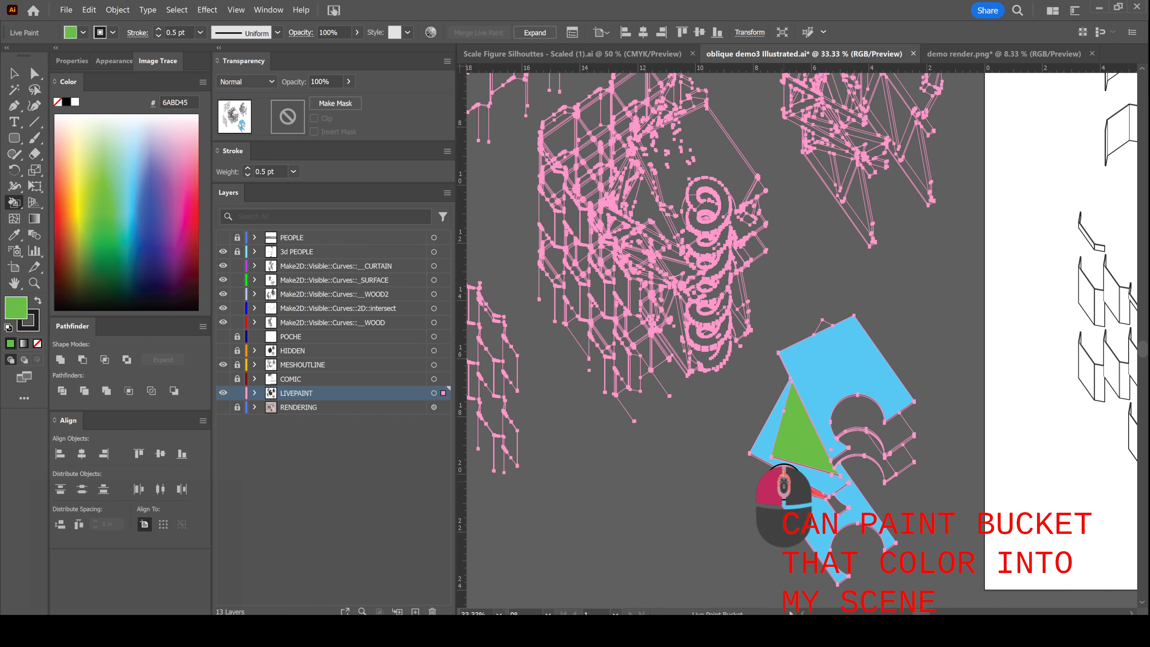
{"action": "left_click", "coordinate": [901, 461]}
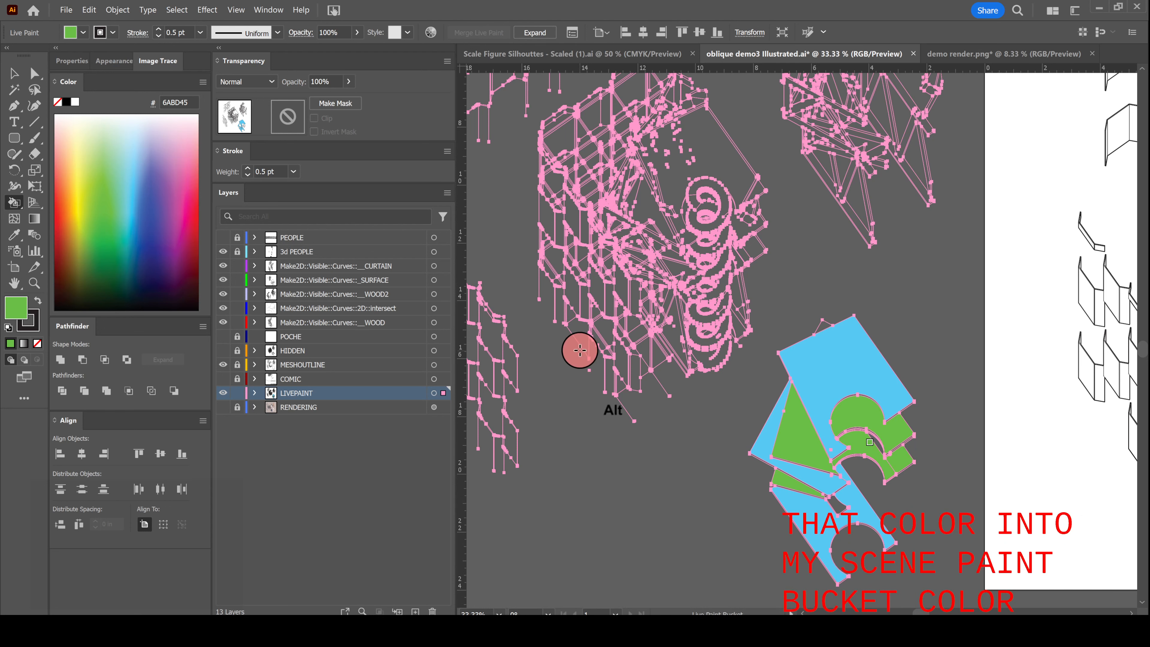
{"action": "scroll", "coordinate": [708, 328], "scroll_direction": "down", "scroll_amount": 1, "text": "alt"}
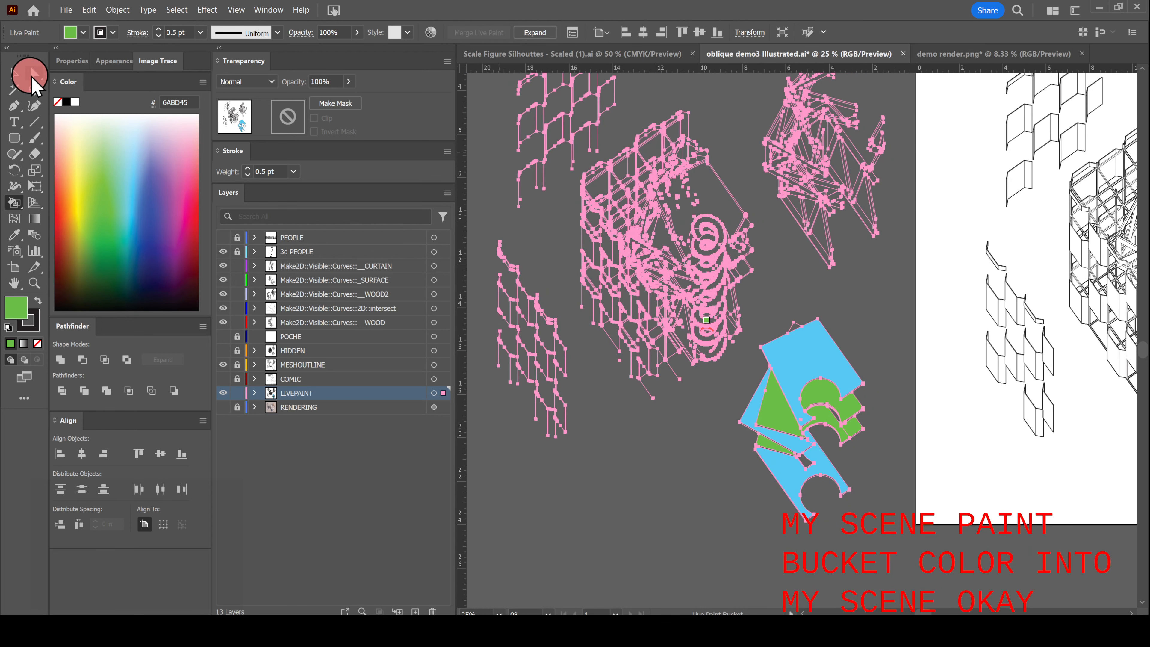
{"action": "left_click", "coordinate": [674, 524]}
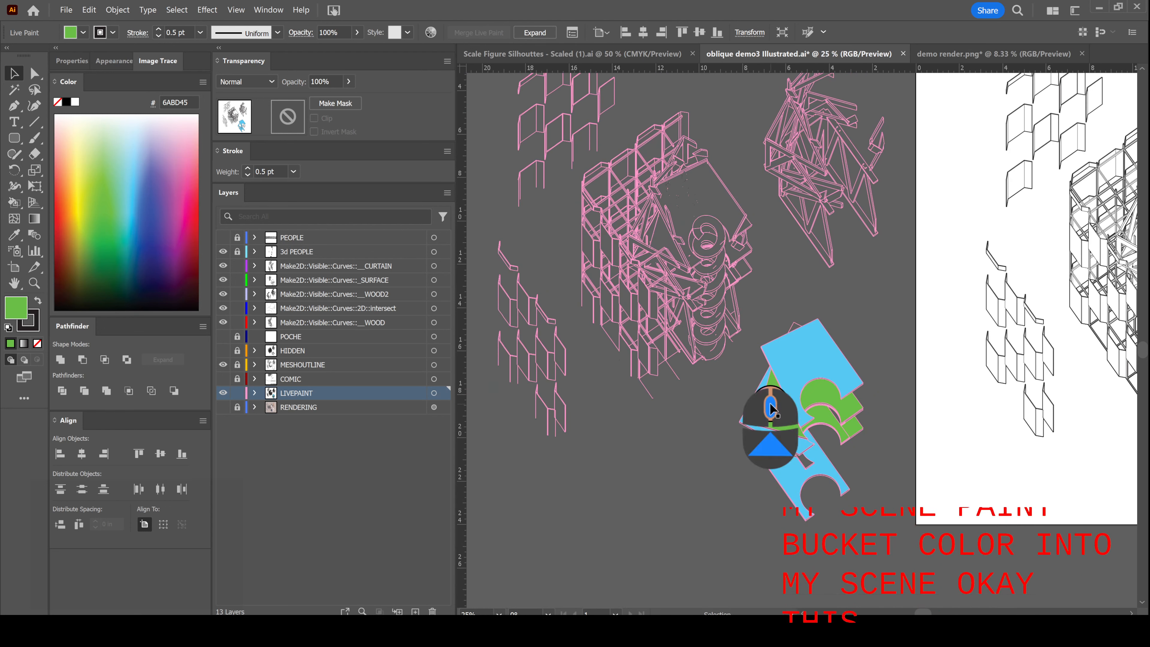
- Examine the blue and green fills against the linework of the exploded surface panels up close
{"action": "scroll", "coordinate": [799, 362], "scroll_direction": "up", "scroll_amount": 1, "text": "alt"}
{"action": "scroll", "coordinate": [799, 358], "scroll_direction": "up", "scroll_amount": 3, "text": "alt"}
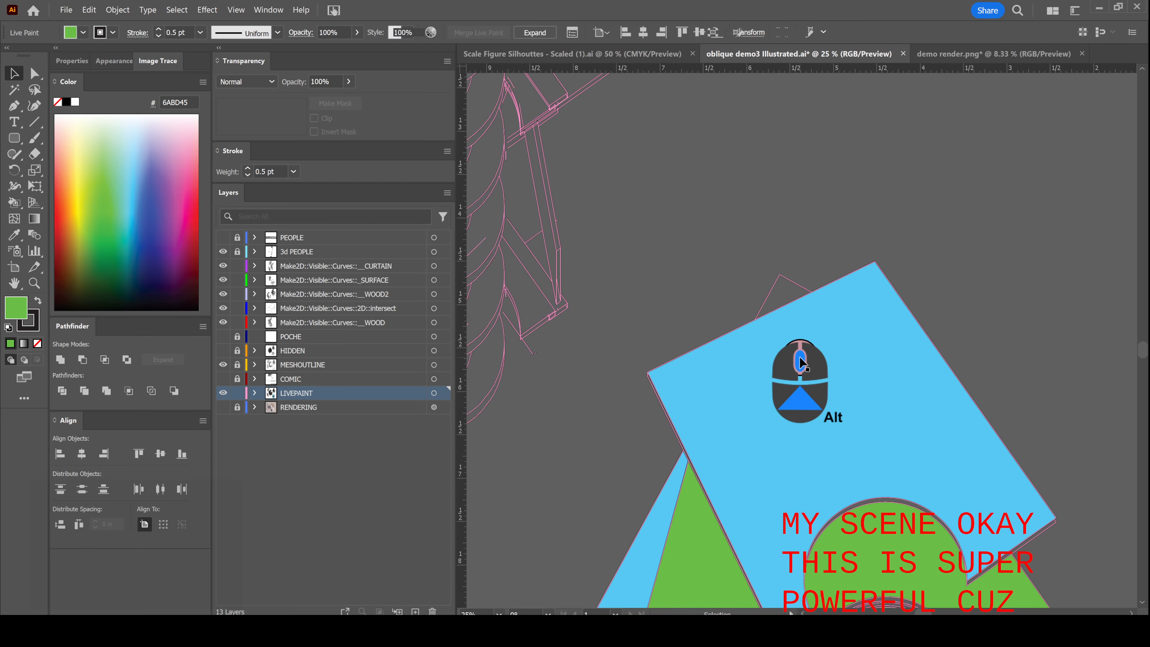
{"action": "scroll", "coordinate": [800, 358], "scroll_direction": "down", "scroll_amount": 1}
{"action": "scroll", "coordinate": [800, 362], "scroll_direction": "down", "scroll_amount": 2}
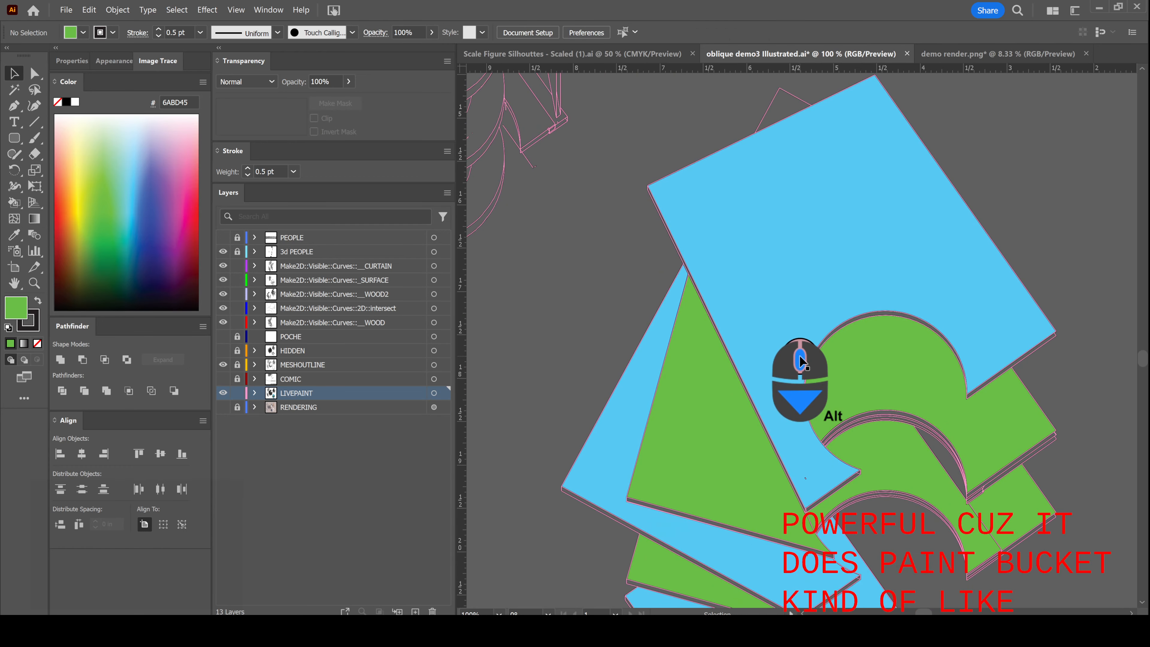
{"action": "scroll", "coordinate": [799, 361], "scroll_direction": "down", "scroll_amount": 1, "text": "alt"}
{"action": "scroll", "coordinate": [799, 362], "scroll_direction": "down", "scroll_amount": 4, "text": "alt"}
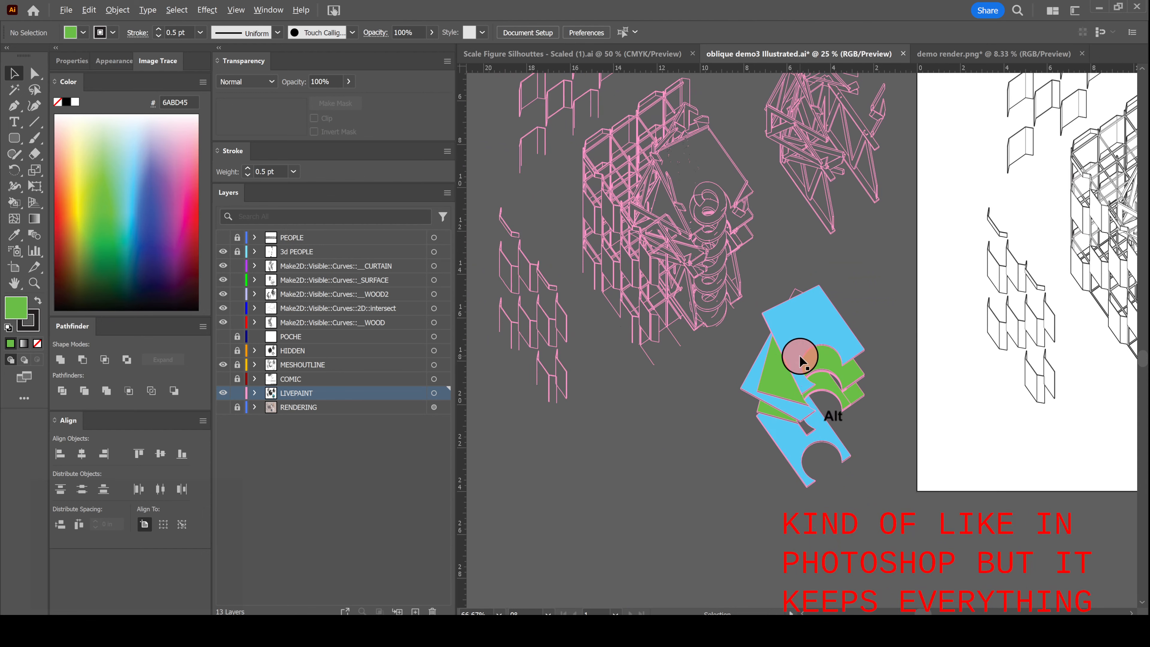
{"action": "scroll", "coordinate": [775, 281], "scroll_direction": "up", "scroll_amount": 2}
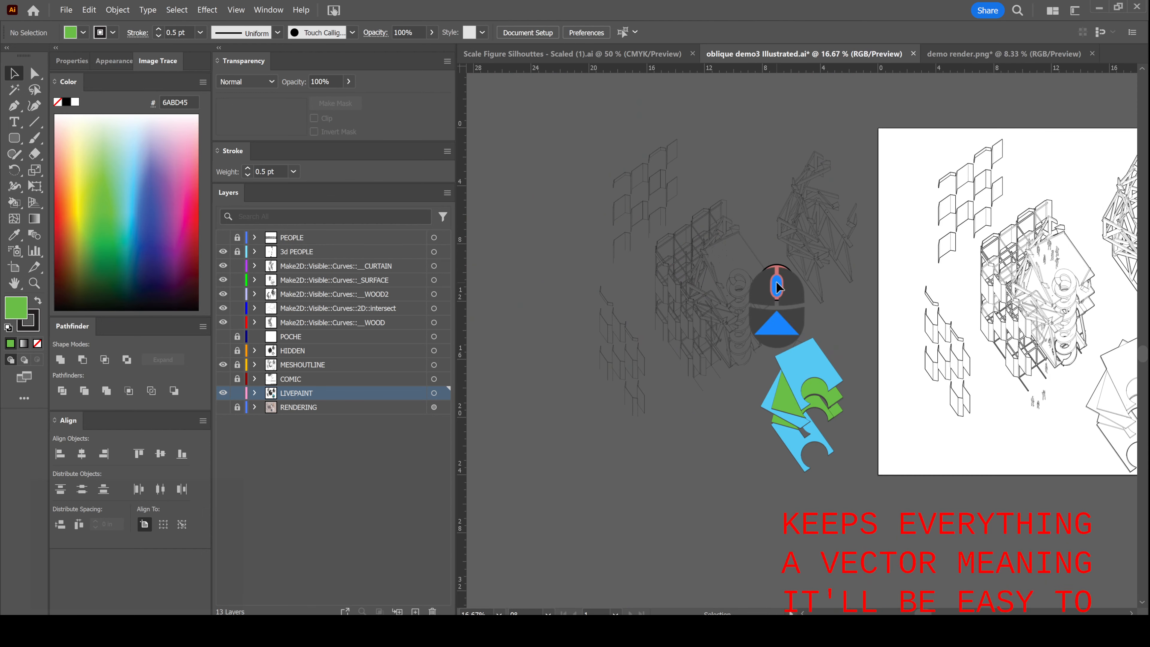
{"action": "scroll", "coordinate": [776, 284], "scroll_direction": "up", "scroll_amount": 1, "text": "alt"}
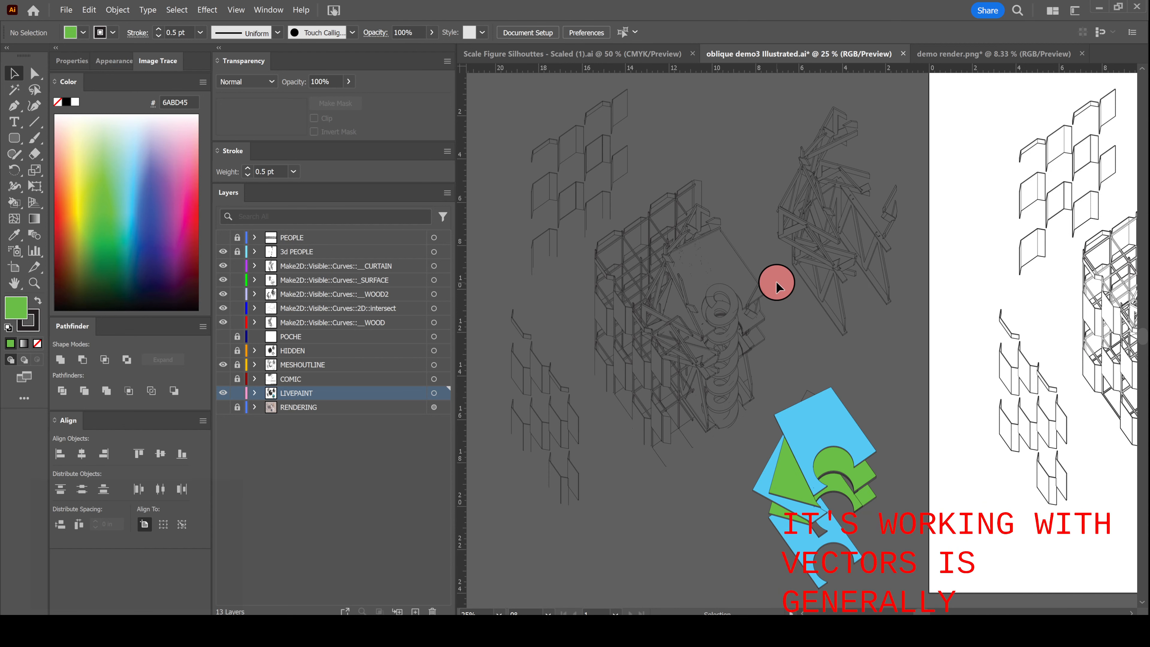
{"action": "scroll", "coordinate": [776, 280], "scroll_direction": "down", "scroll_amount": 1, "text": "alt"}
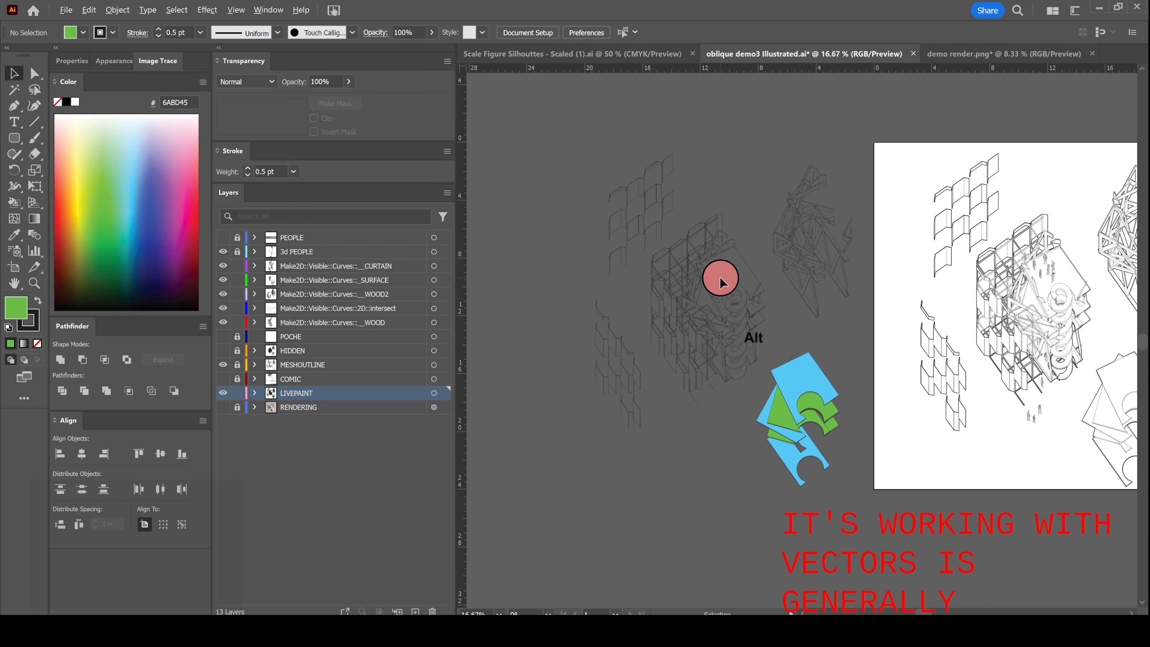
{"action": "scroll", "coordinate": [723, 274], "scroll_direction": "down", "scroll_amount": 1, "text": "alt"}
{"action": "scroll", "coordinate": [726, 265], "scroll_direction": "up", "scroll_amount": 1, "text": "alt"}
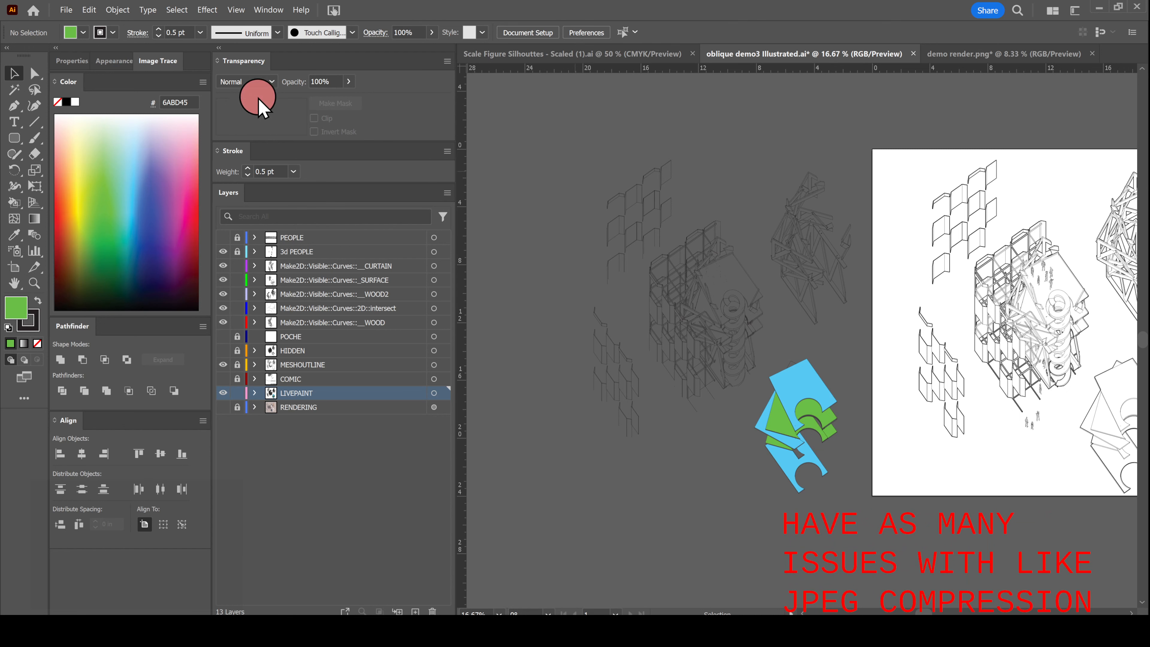
- Show the Swatches and open the PANTONE+ CMYK Uncoated color book from the swatch libraries
{"action": "left_click", "coordinate": [281, 15]}
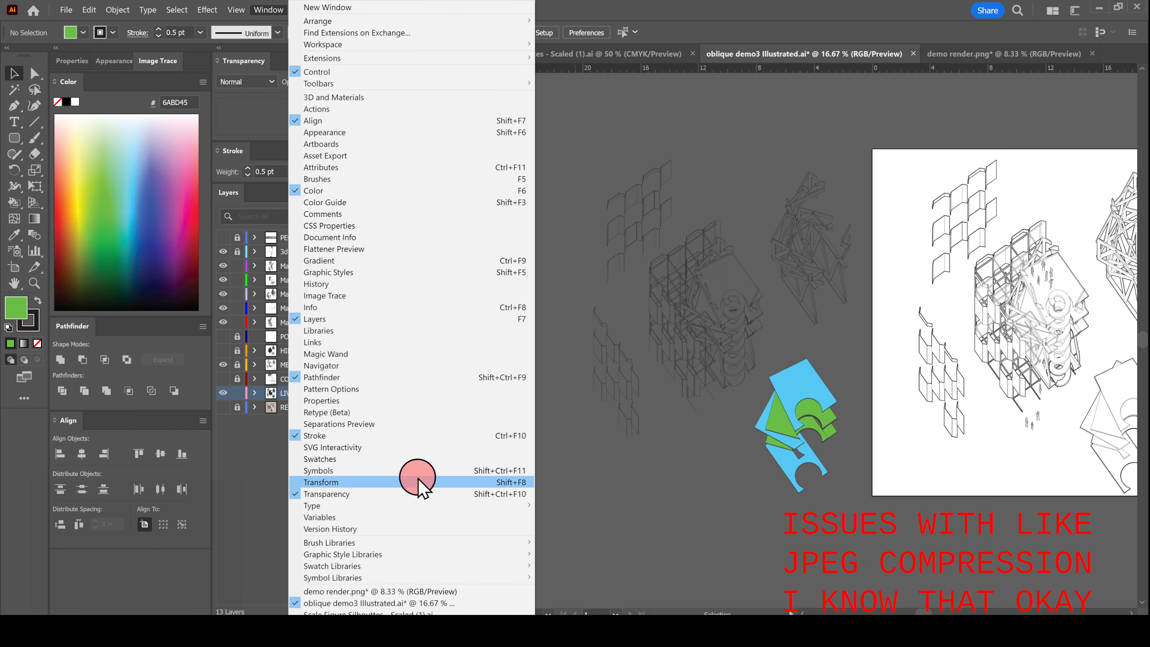
{"action": "left_click", "coordinate": [414, 459]}
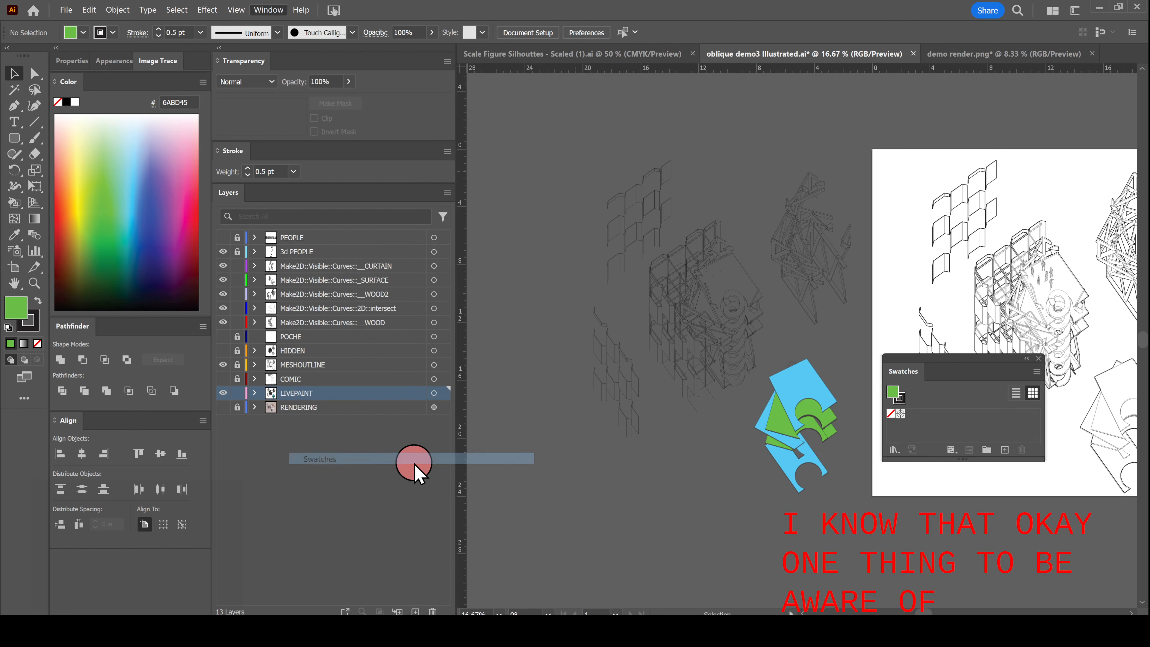
{"action": "left_click_drag", "start_coordinate": [938, 366], "coordinate": [534, 107]}
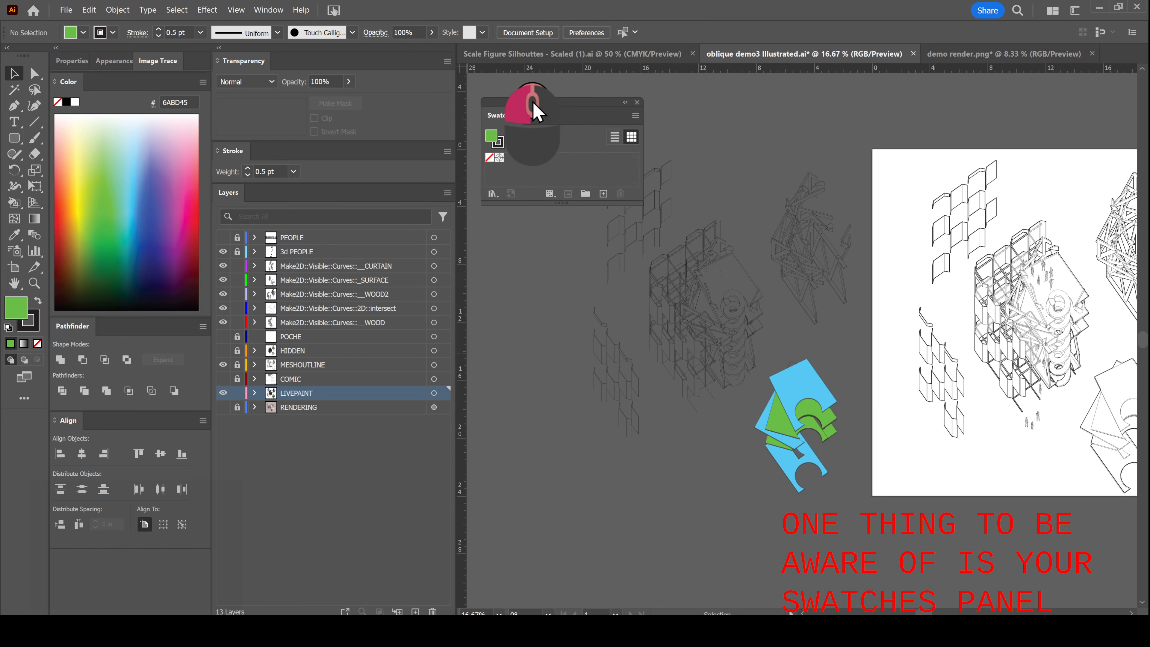
{"action": "left_click", "coordinate": [635, 115]}
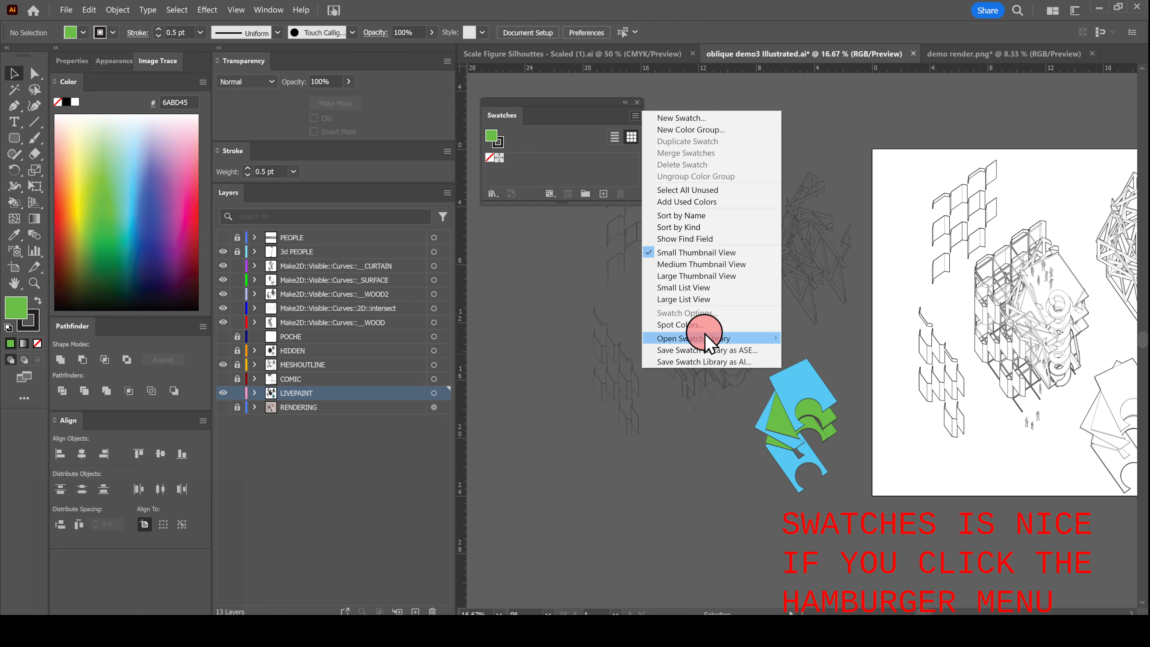
{"action": "mouse_move", "coordinate": [707, 344]}
{"action": "mouse_move", "coordinate": [838, 362]}
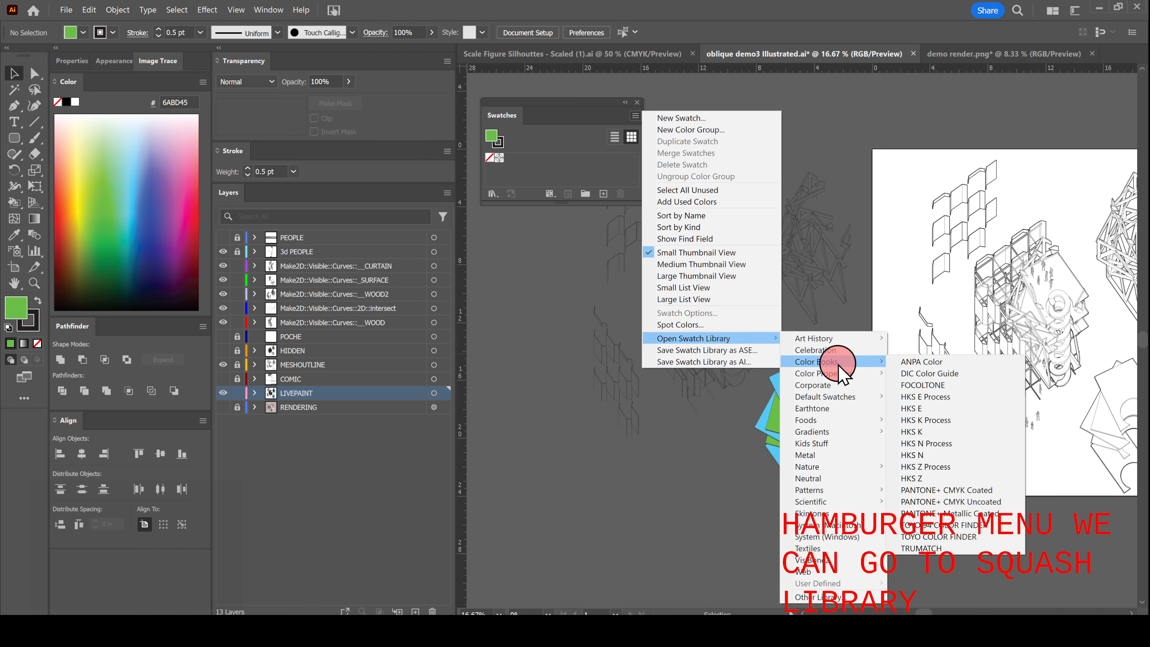
{"action": "left_click", "coordinate": [959, 501]}
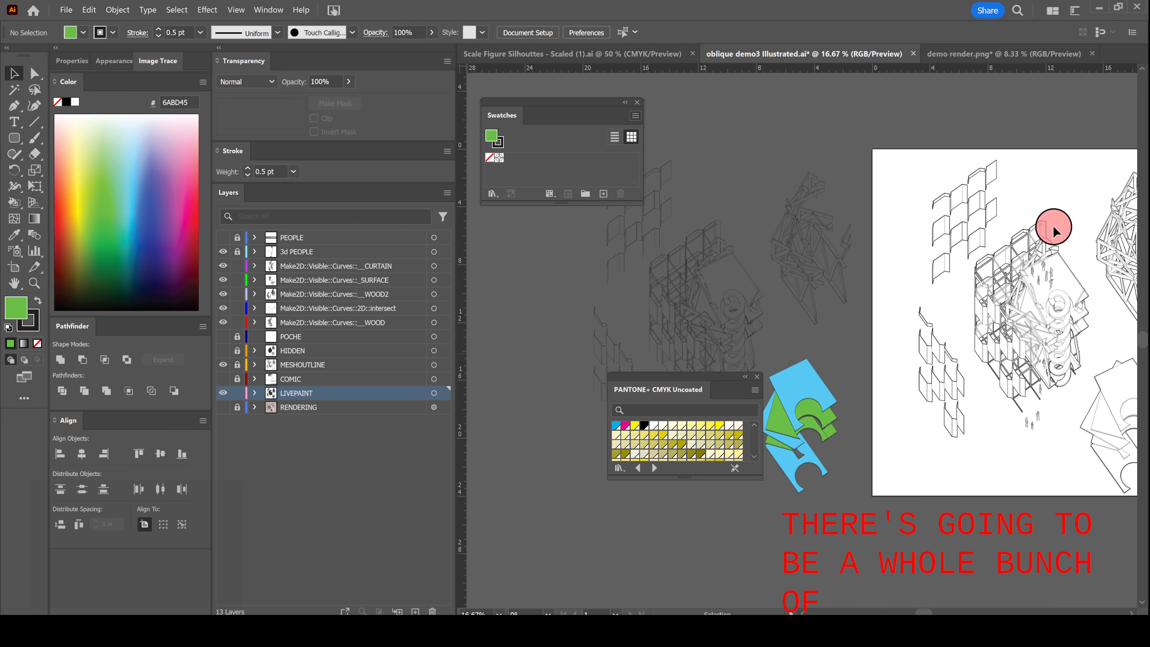
- Group the PANTONE+ CMYK Uncoated library with Swatches, enlarge it vertically and browse its colors
{"action": "left_click_drag", "start_coordinate": [633, 380], "coordinate": [573, 122]}
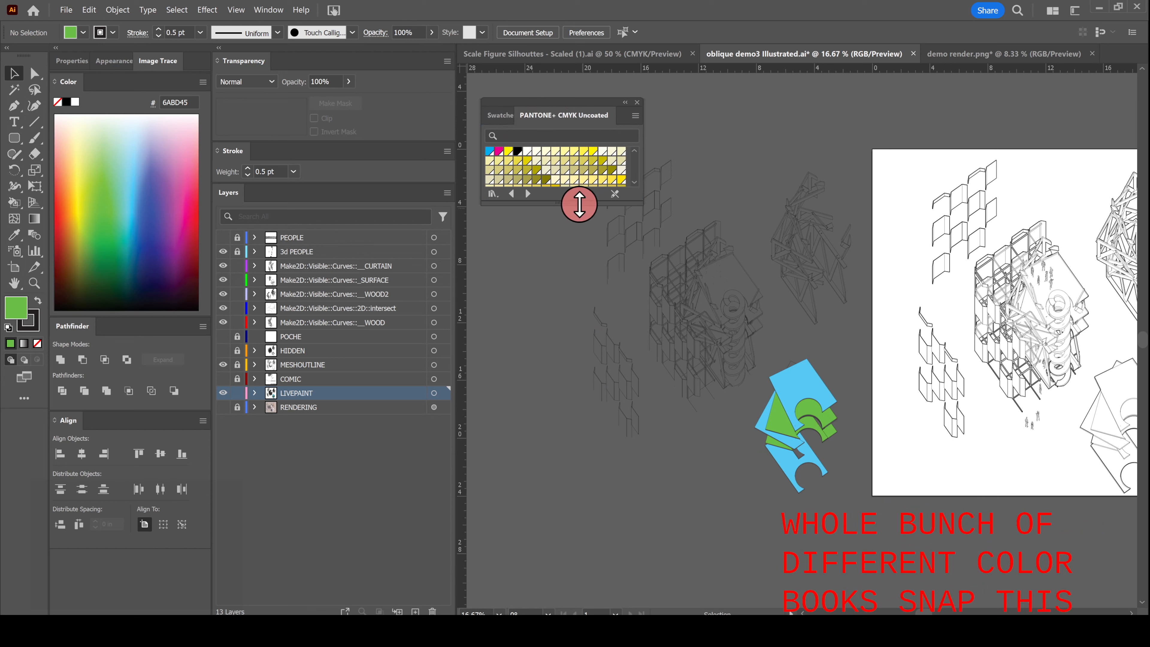
{"action": "left_click_drag", "start_coordinate": [579, 204], "coordinate": [582, 544]}
{"action": "scroll", "coordinate": [631, 186], "scroll_direction": "down", "scroll_amount": 5}
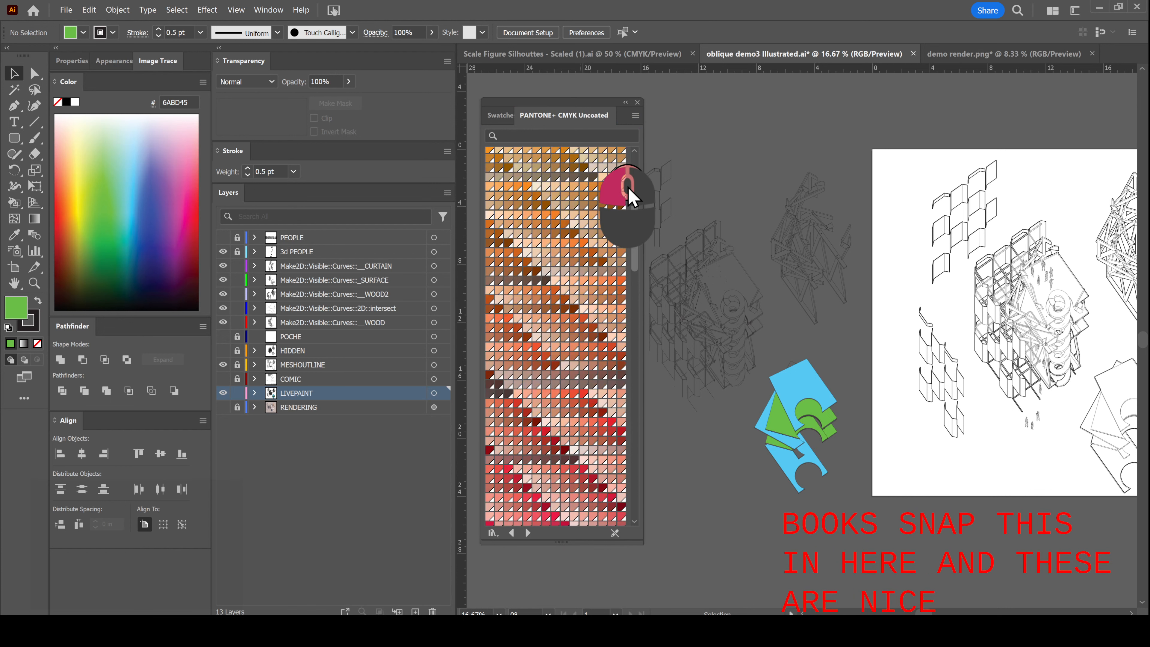
{"action": "scroll", "coordinate": [634, 172], "scroll_direction": "up", "scroll_amount": 5}
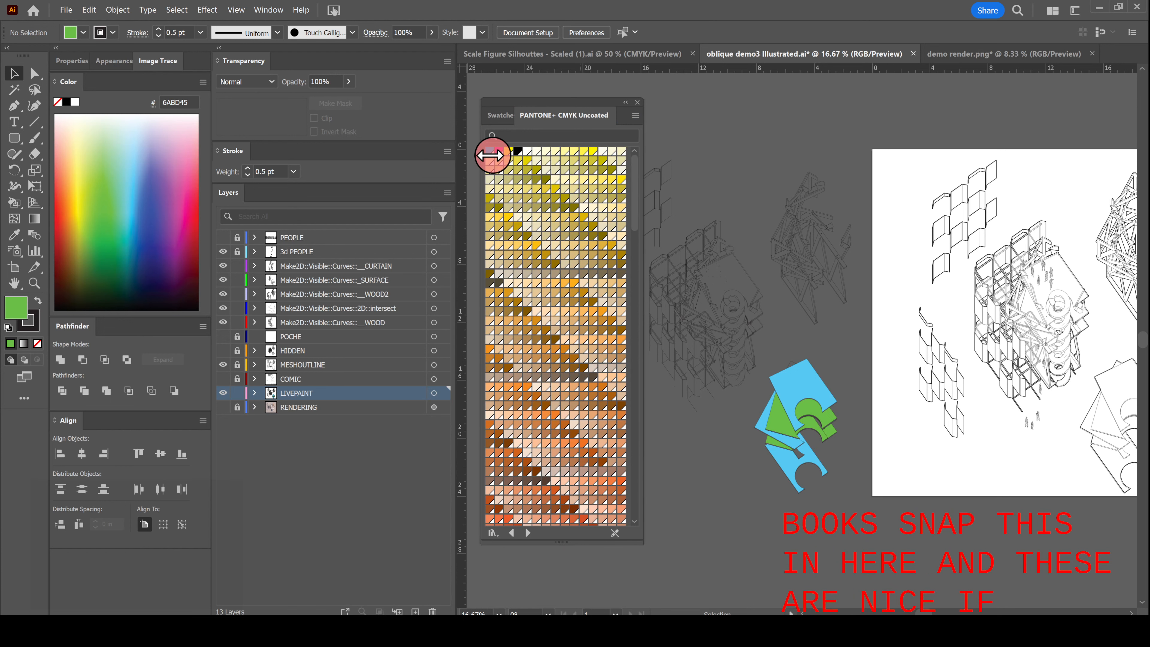
- Recolor the surface panels' light blue faces with cyan 00AEEF and their green faces with magenta EC008C using the Live Paint Bucket
{"action": "left_click", "coordinate": [793, 385]}
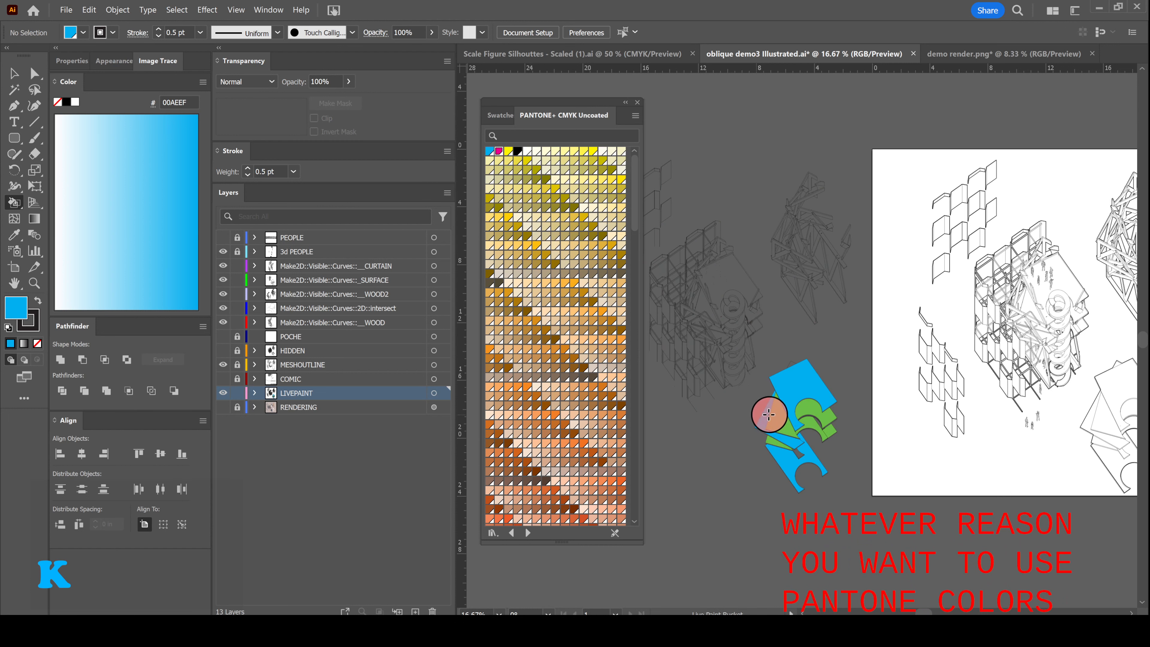
{"action": "key", "text": "Right"}
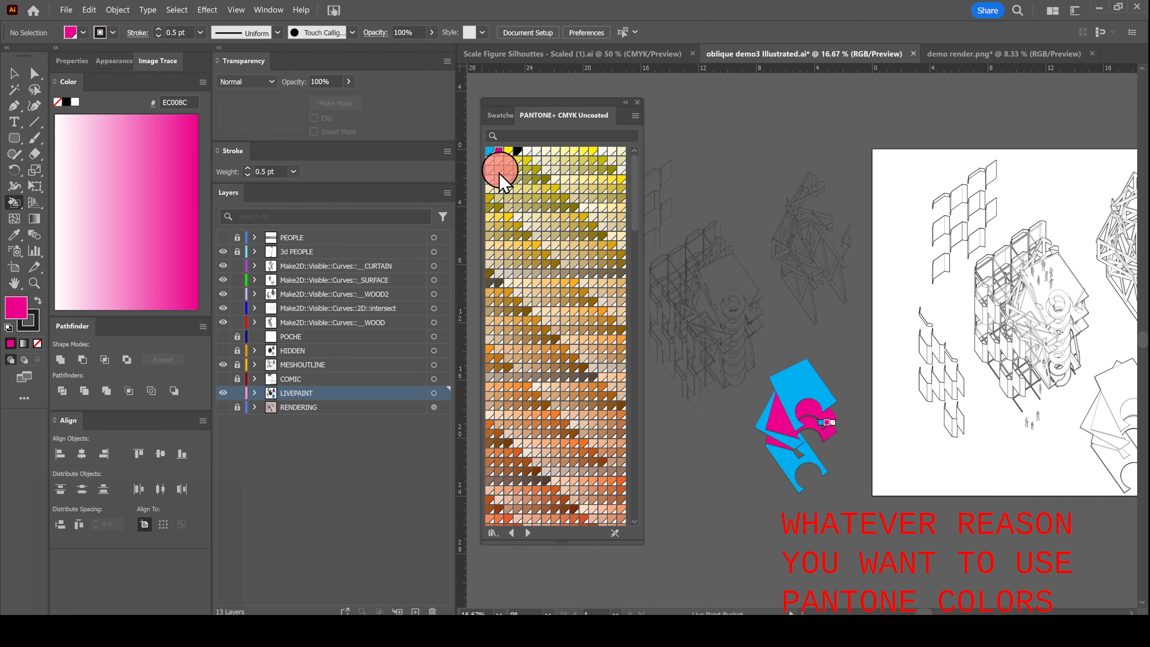
- Fill the coil faces of the spiral in the duplicated linework with the yellow swatch FFF200
{"action": "key", "text": "Right"}
{"action": "scroll", "coordinate": [737, 316], "scroll_direction": "up", "scroll_amount": 3, "text": "alt"}
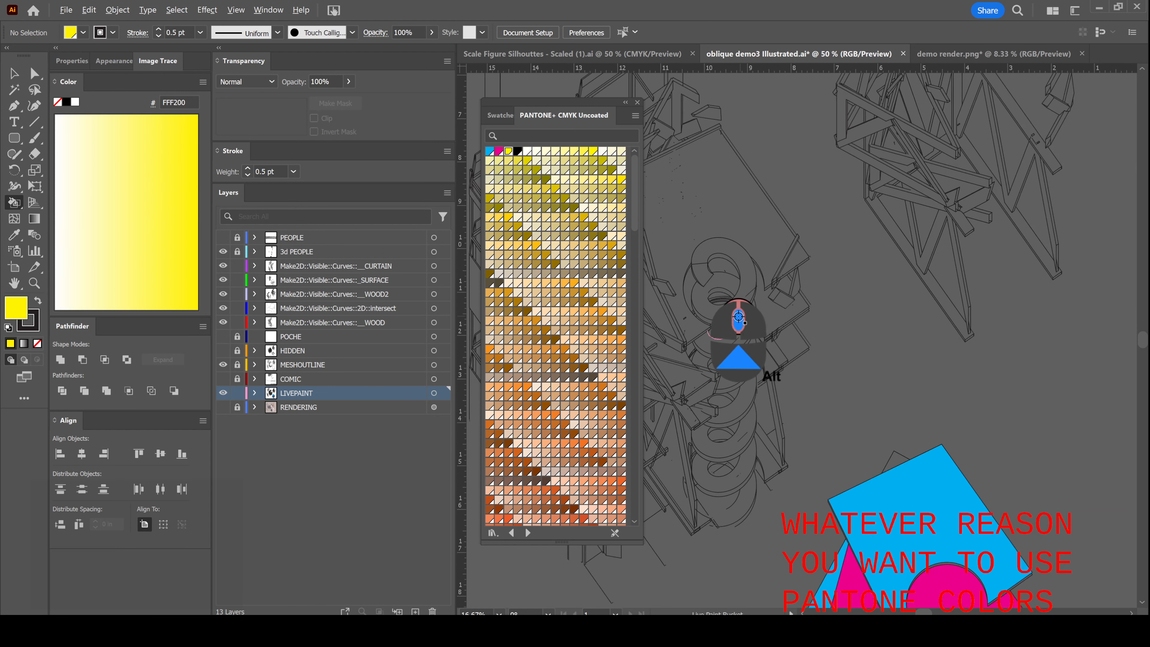
{"action": "scroll", "coordinate": [742, 245], "scroll_direction": "up", "scroll_amount": 1, "text": "alt"}
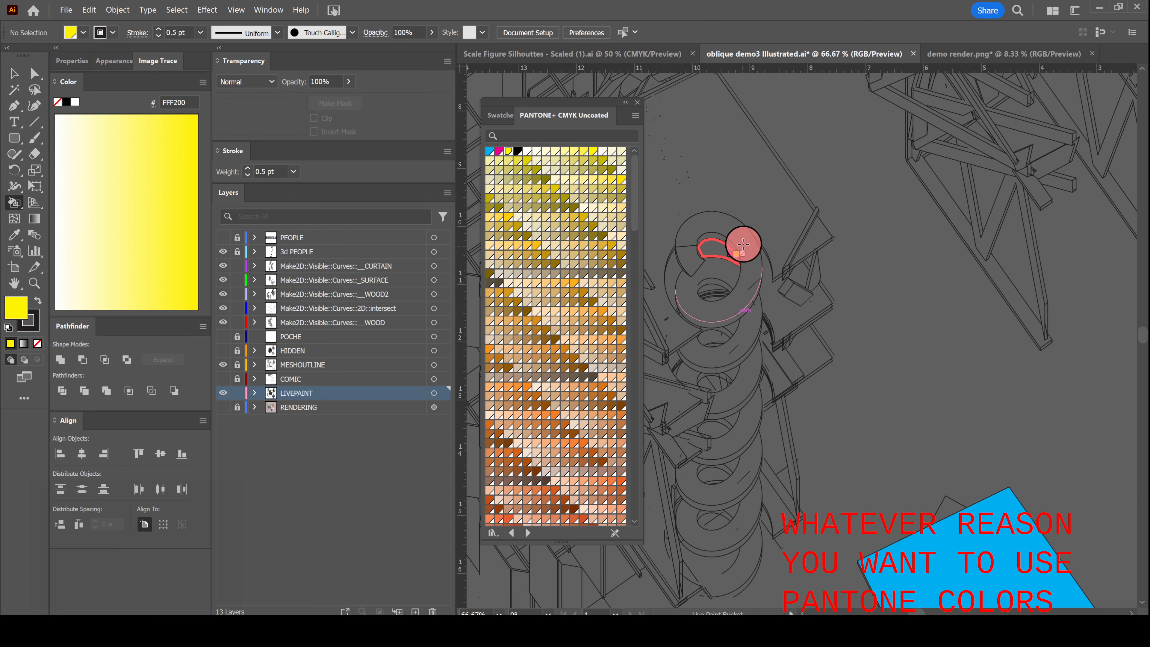
{"action": "left_click", "coordinate": [747, 328]}
{"action": "left_click", "coordinate": [743, 338]}
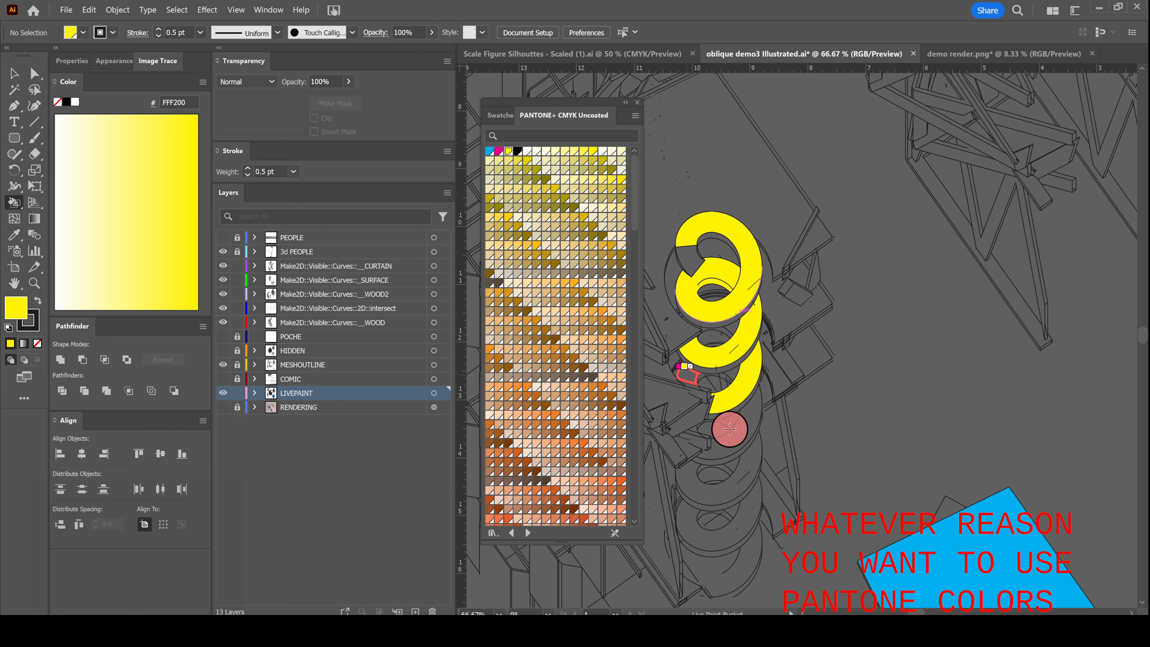
{"action": "left_click", "coordinate": [742, 458]}
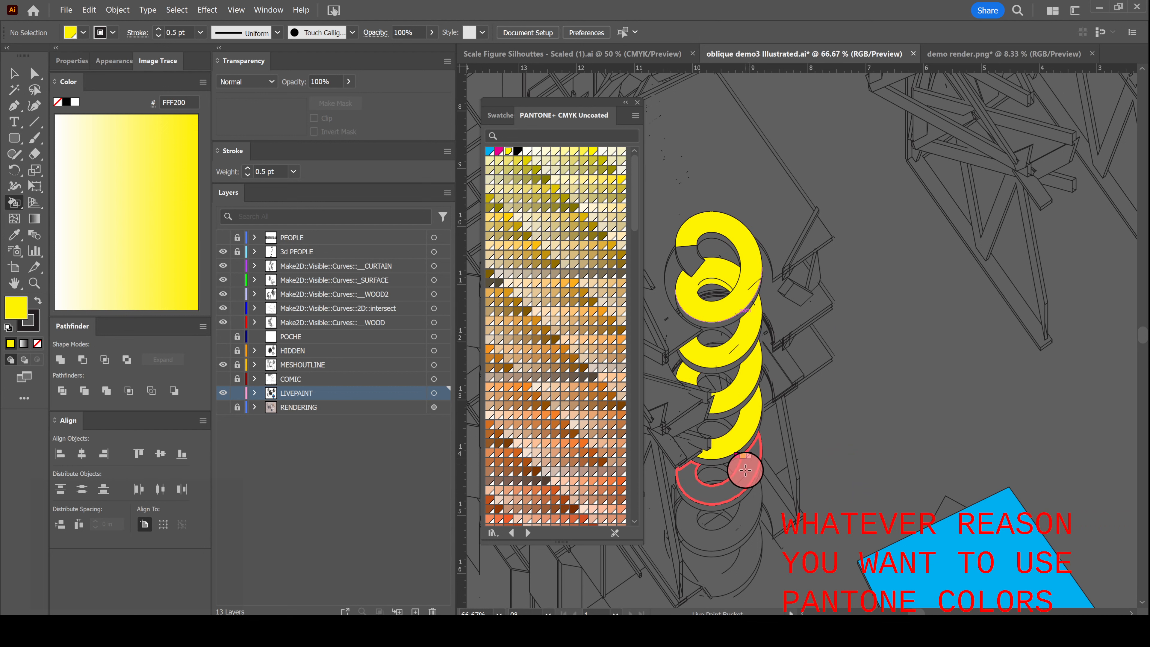
{"action": "left_click", "coordinate": [743, 480]}
{"action": "left_click", "coordinate": [745, 507]}
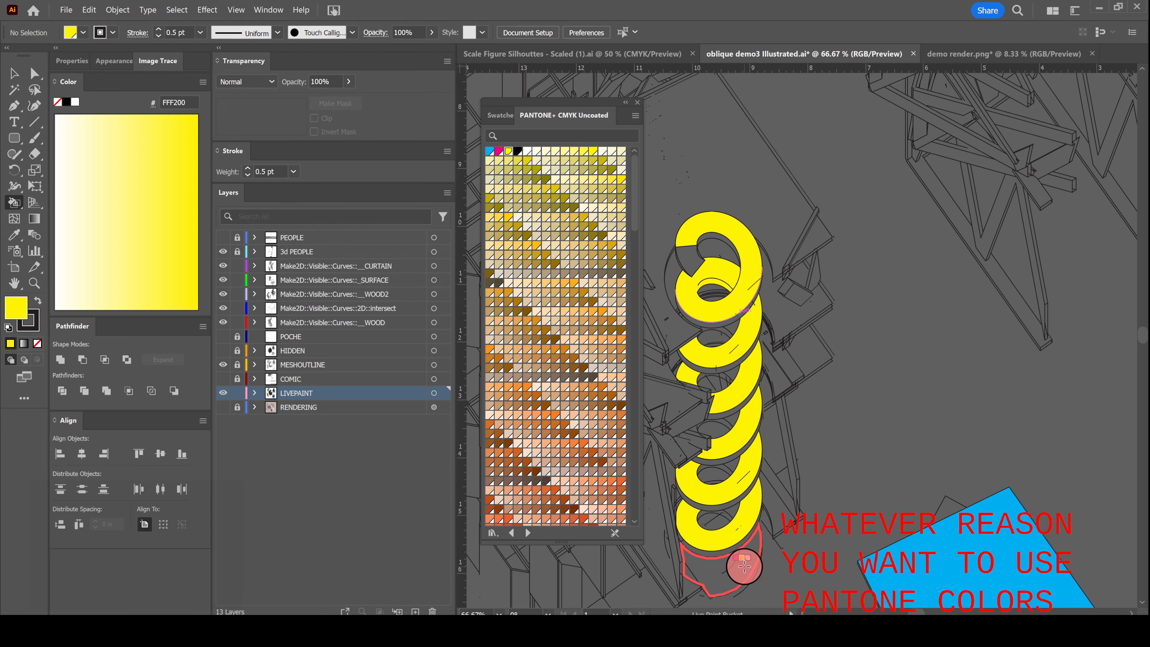
- Try filling the spiral's open lowest face with yellow, and undo the fill
{"action": "scroll", "coordinate": [777, 523], "scroll_direction": "down", "scroll_amount": 5}
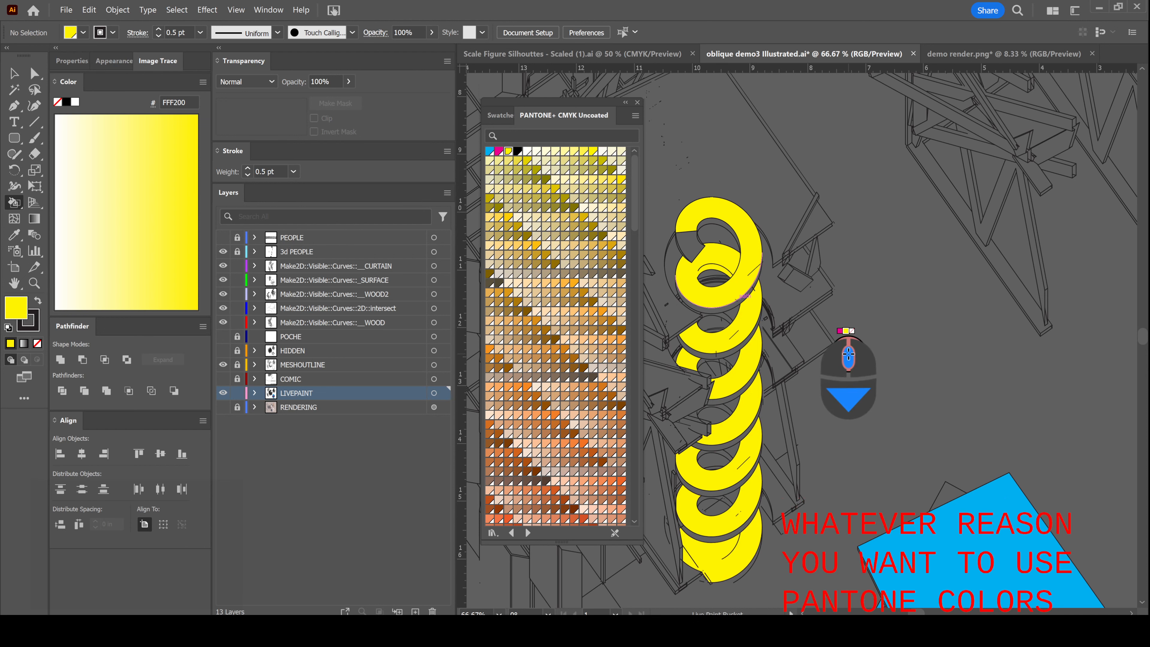
{"action": "left_click", "coordinate": [693, 490]}
{"action": "scroll", "coordinate": [693, 491], "scroll_direction": "up", "scroll_amount": 5, "text": "alt"}
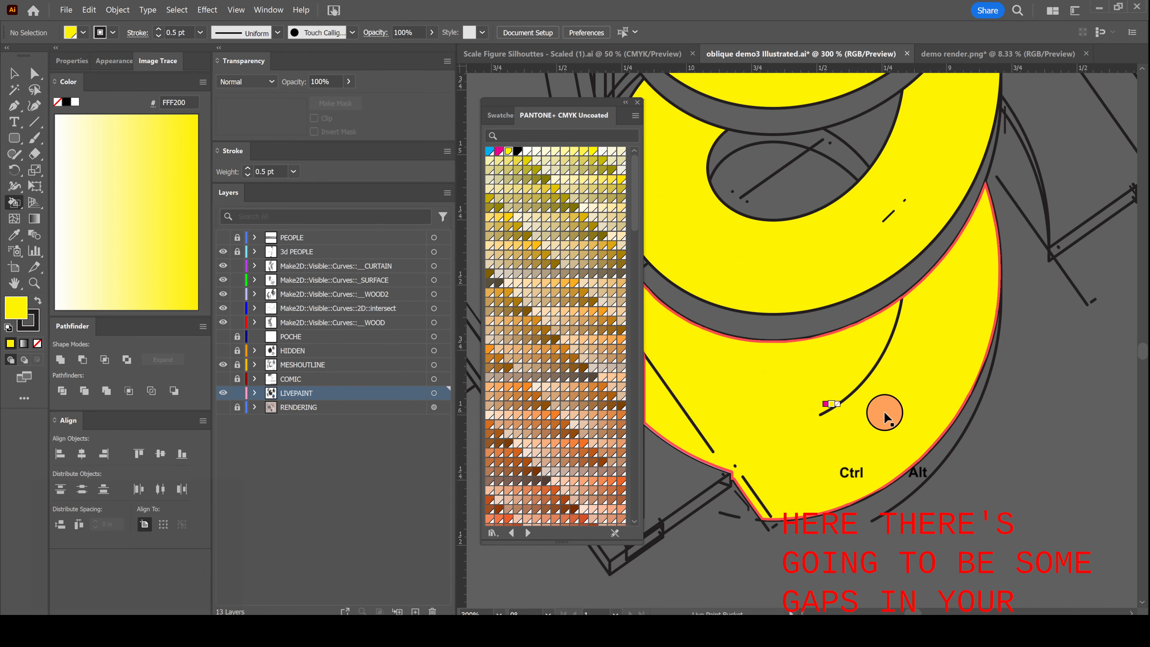
{"action": "key", "text": "ctrl+z"}
{"action": "key", "text": "ctrl+z"}
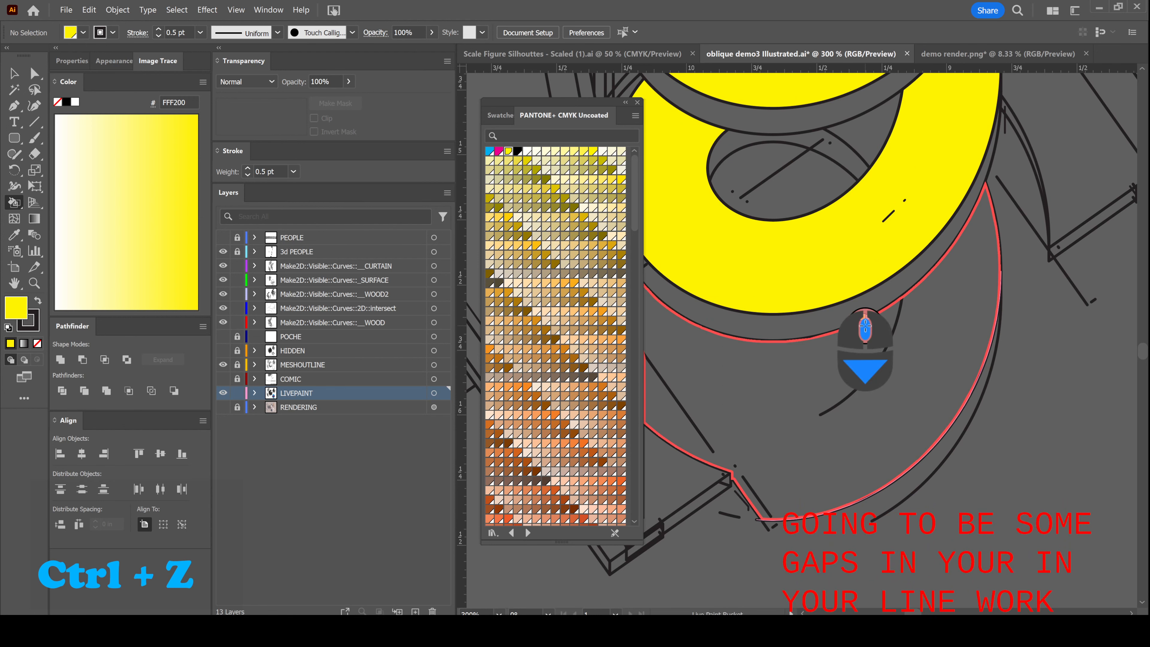
- Extend the loose end of the inner curve at the spiral's base to the adjoining edge line with Direct Selection, and deselect it
{"action": "scroll", "coordinate": [865, 326], "scroll_direction": "down", "scroll_amount": 1}
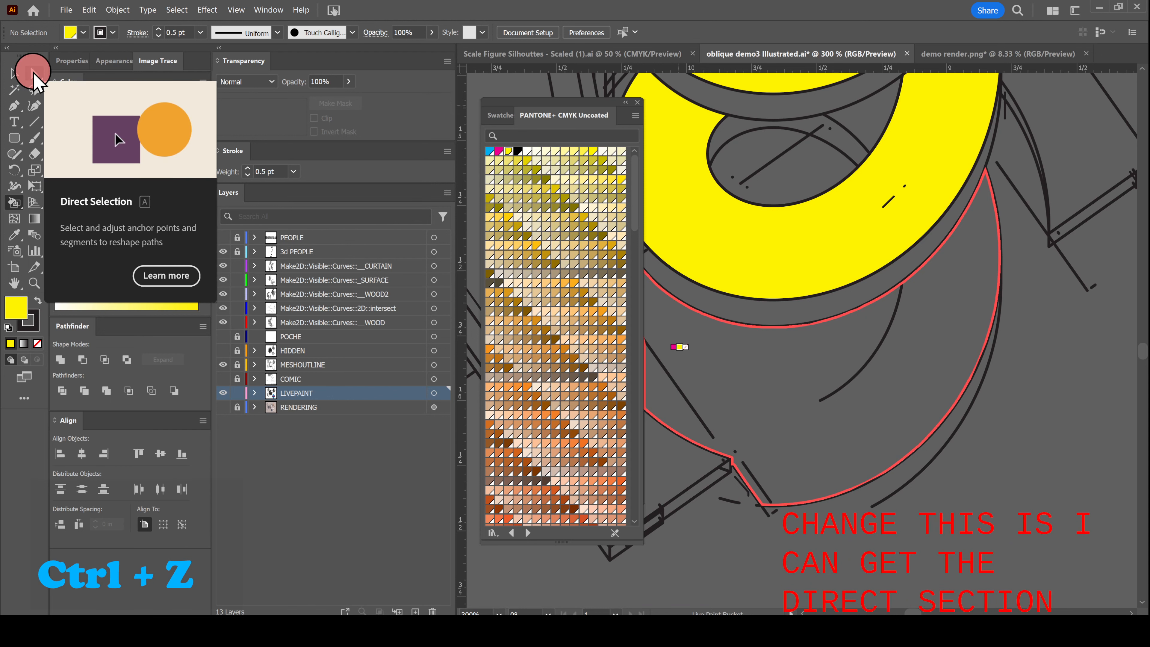
{"action": "left_click", "coordinate": [33, 75]}
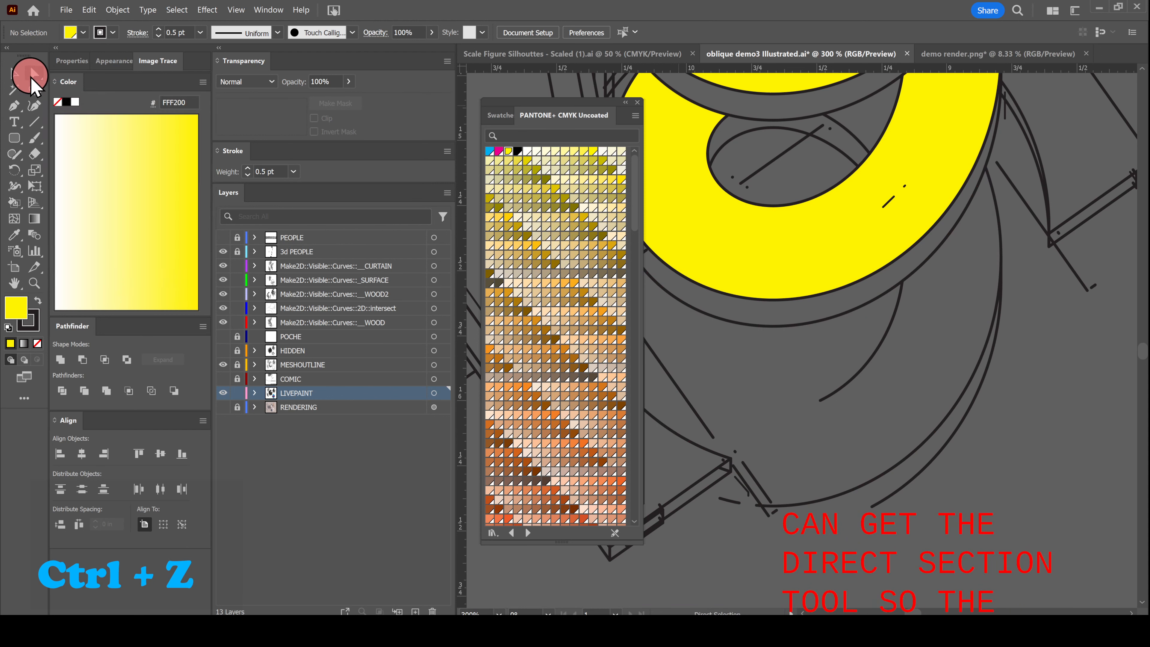
{"action": "left_click", "coordinate": [820, 403]}
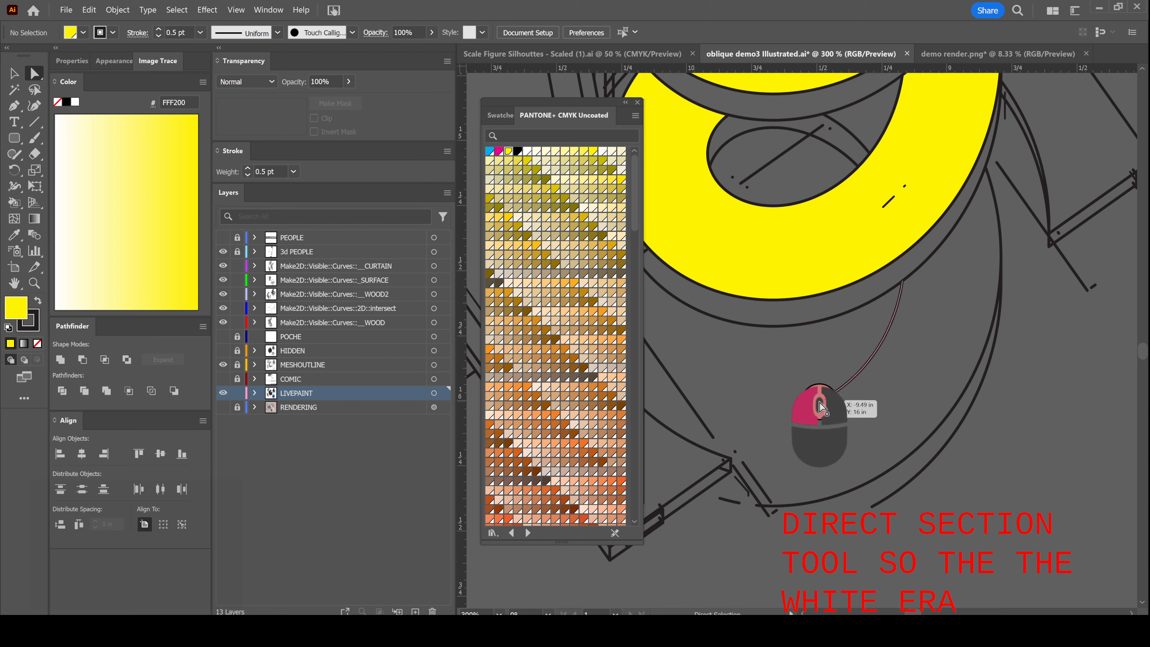
{"action": "left_click_drag", "start_coordinate": [820, 403], "coordinate": [792, 411]}
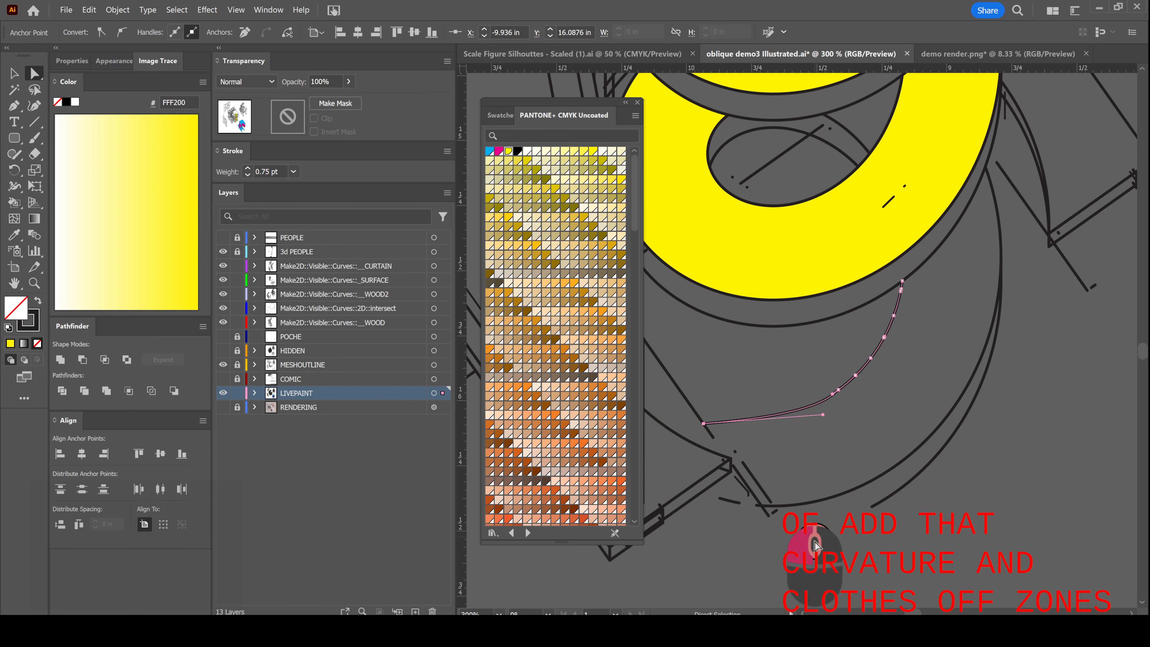
{"action": "left_click", "coordinate": [814, 541]}
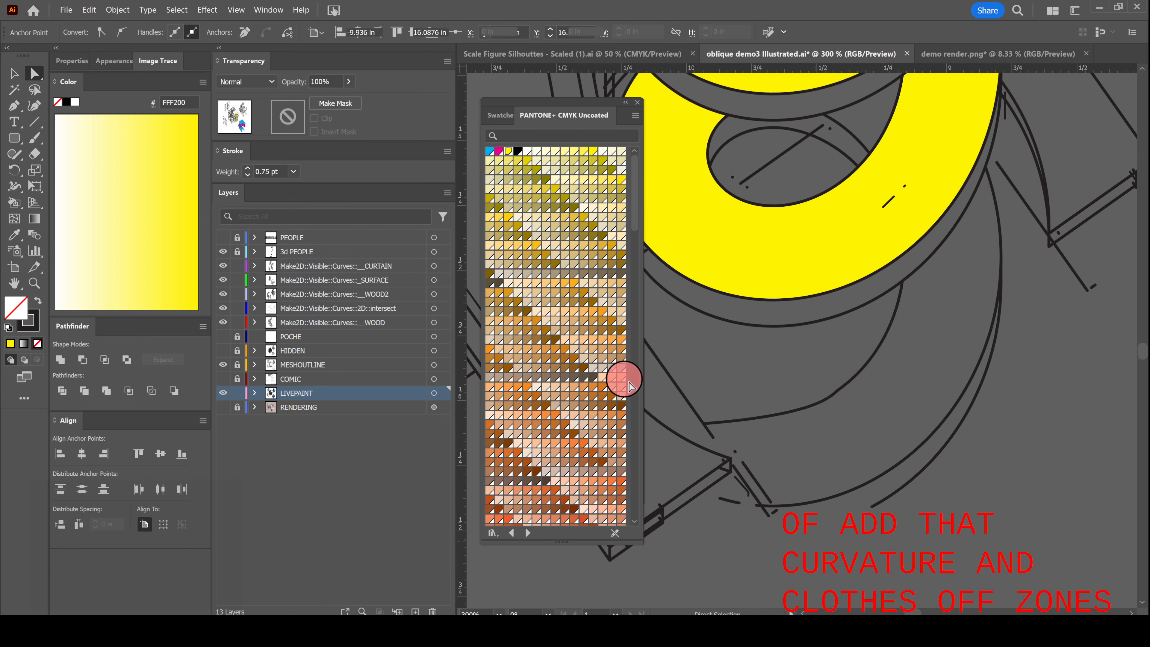
- Draw a straight line closing the gap at the spiral's lower end and merge it into the Live Paint group
{"action": "left_click", "coordinate": [32, 123]}
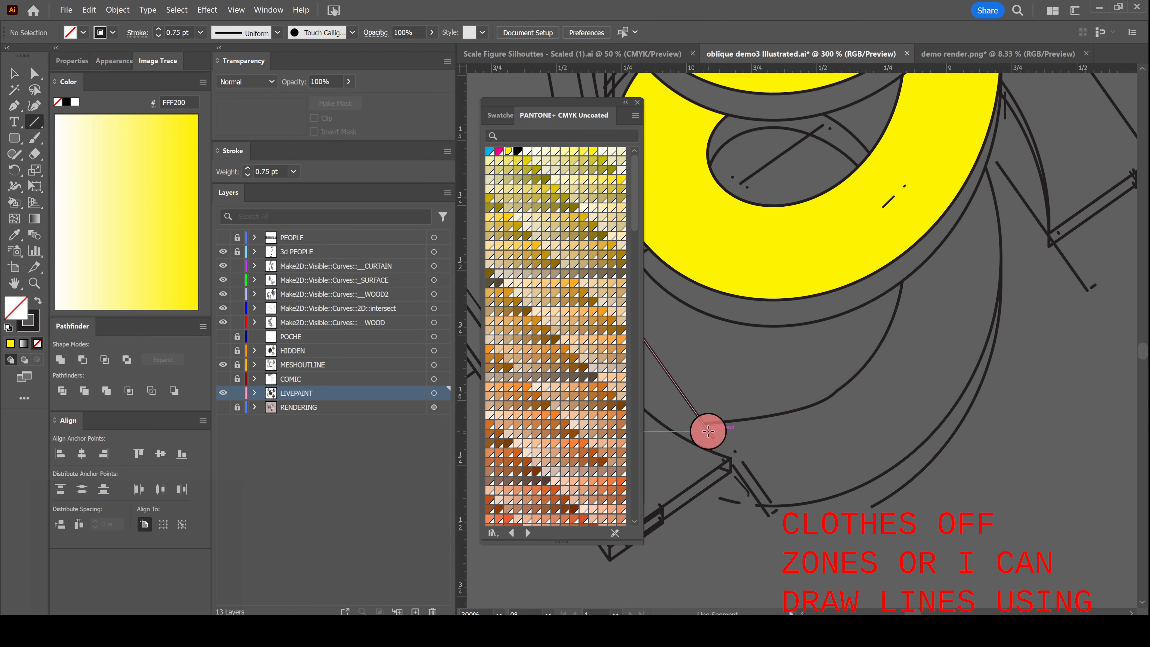
{"action": "left_click_drag", "start_coordinate": [708, 431], "coordinate": [852, 499]}
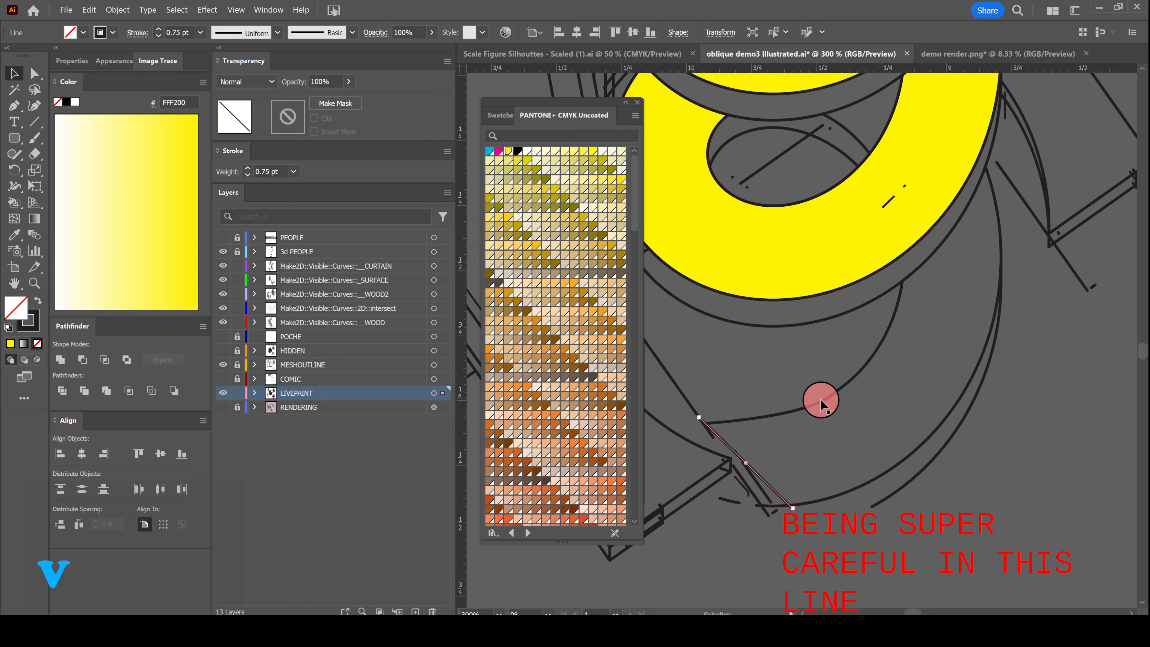
{"action": "left_click", "coordinate": [805, 408], "text": "shift"}
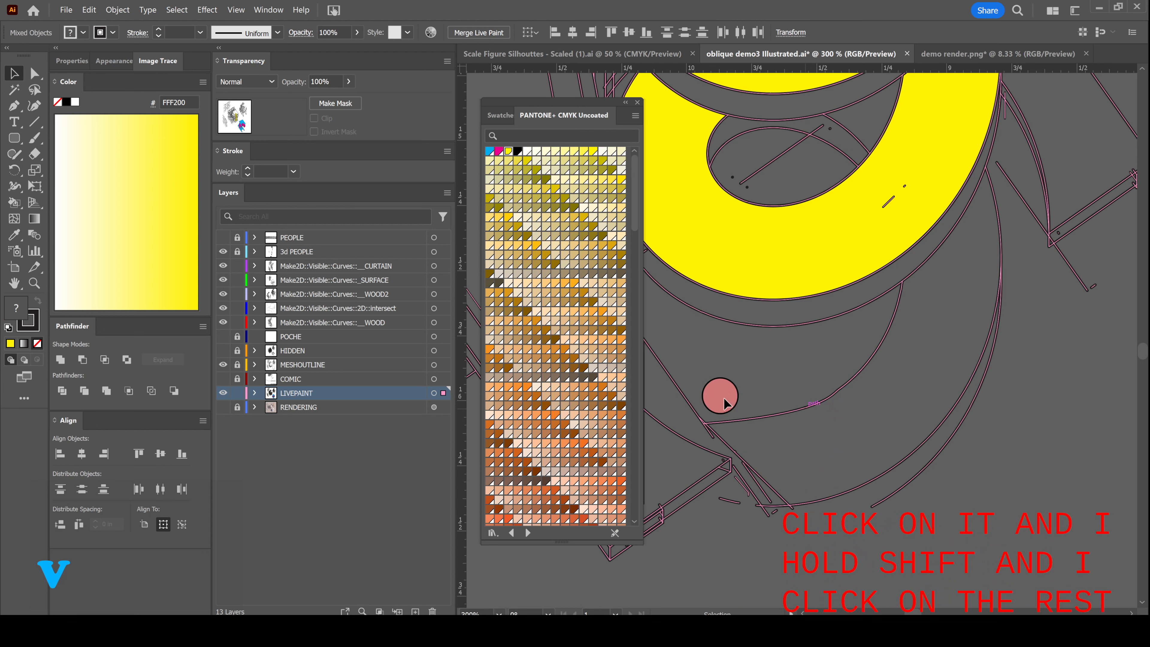
{"action": "left_click", "coordinate": [118, 9]}
{"action": "mouse_move", "coordinate": [200, 360]}
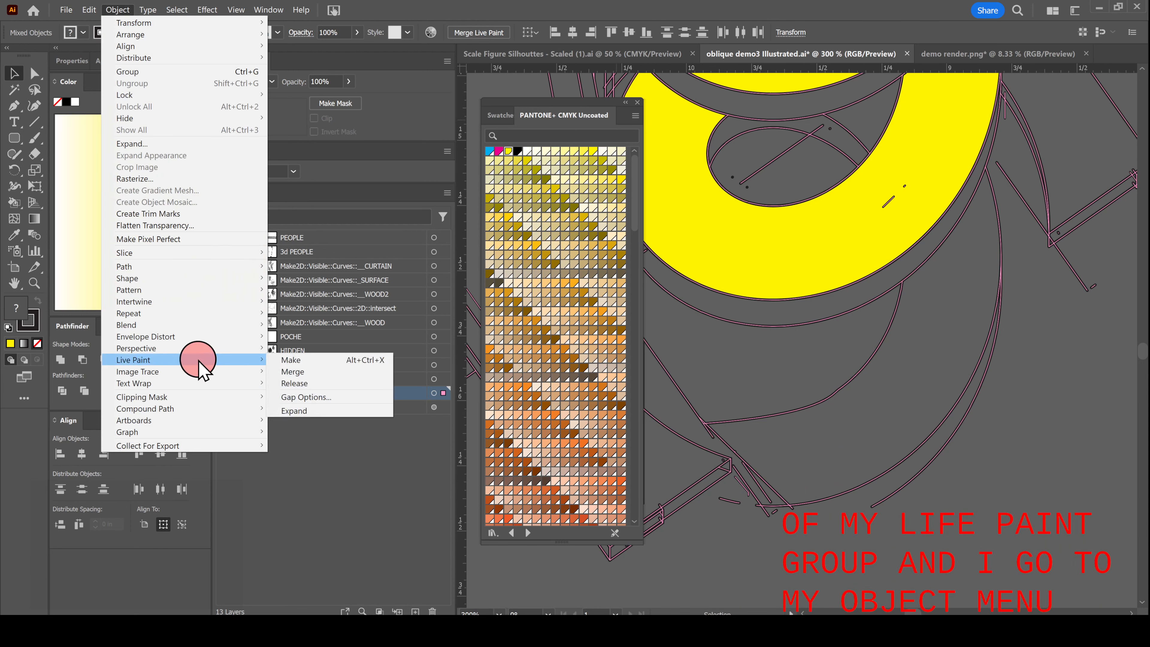
{"action": "left_click", "coordinate": [338, 372]}
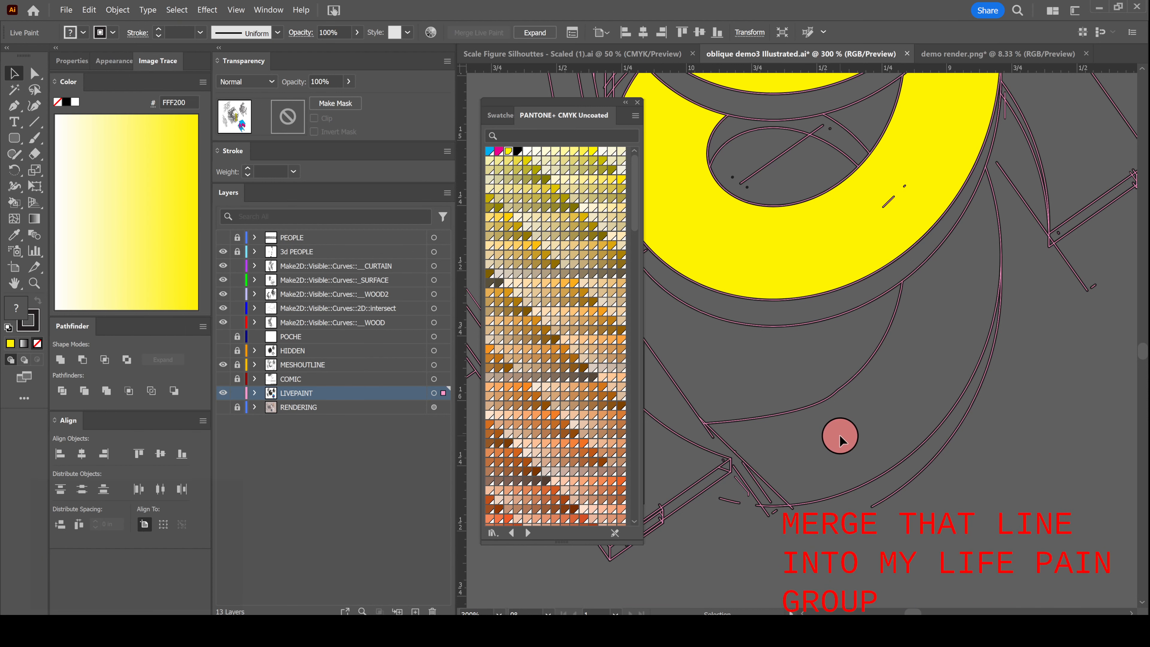
- Fill the closed lowest face of the spiral with yellow sampled from the neighbouring coil, using Live Paint Bucket
{"action": "key", "text": "k"}
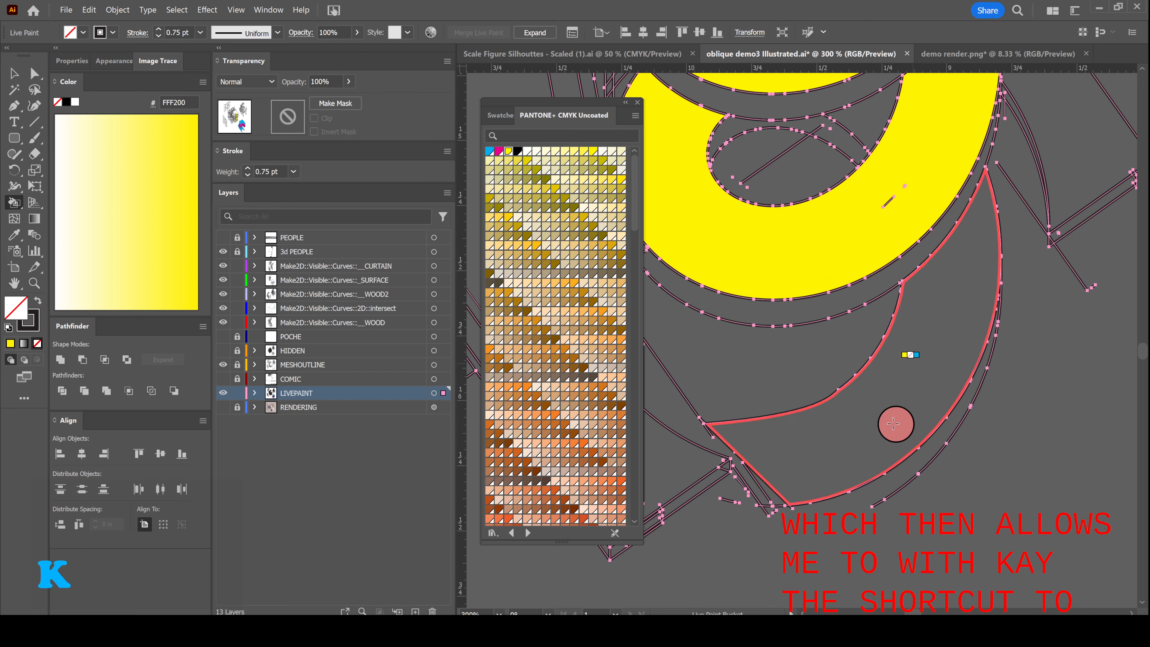
{"action": "left_click", "coordinate": [850, 244], "text": "alt"}
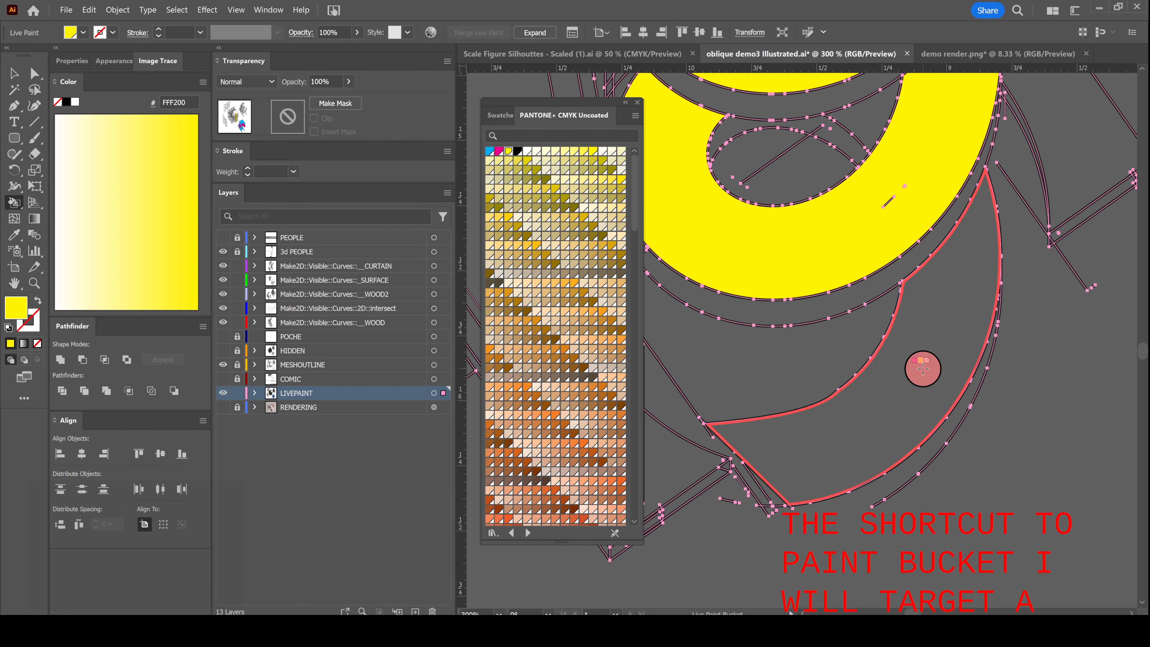
{"action": "left_click", "coordinate": [921, 367]}
{"action": "scroll", "coordinate": [889, 449], "scroll_direction": "down", "scroll_amount": 3, "text": "alt"}
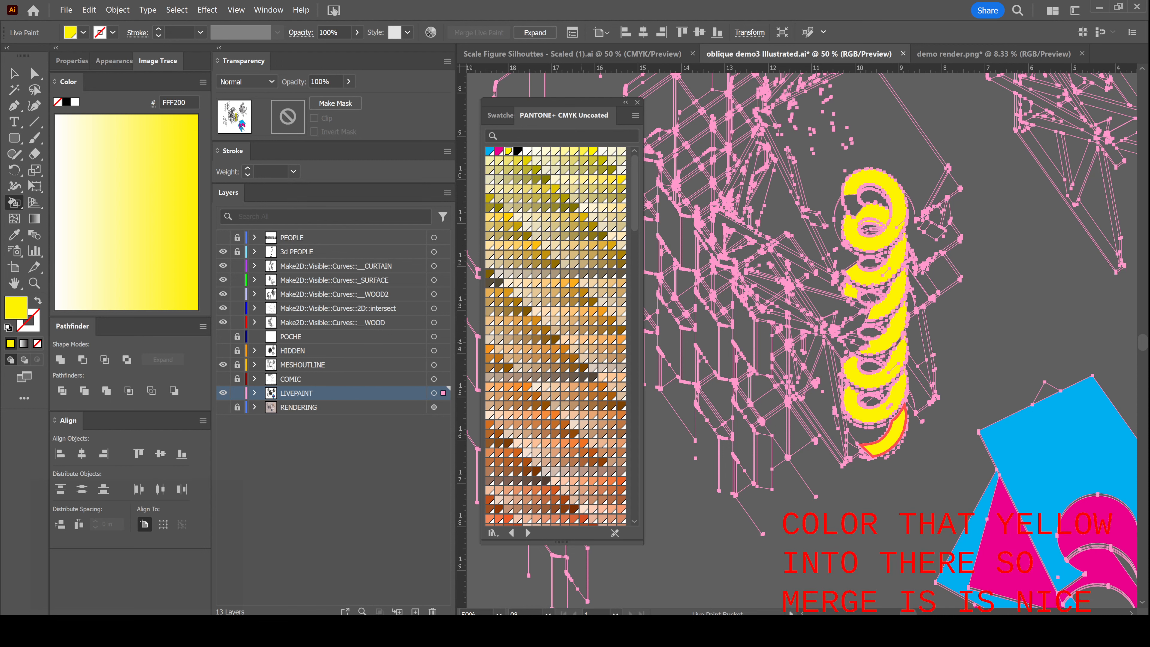
{"action": "left_click", "coordinate": [13, 74]}
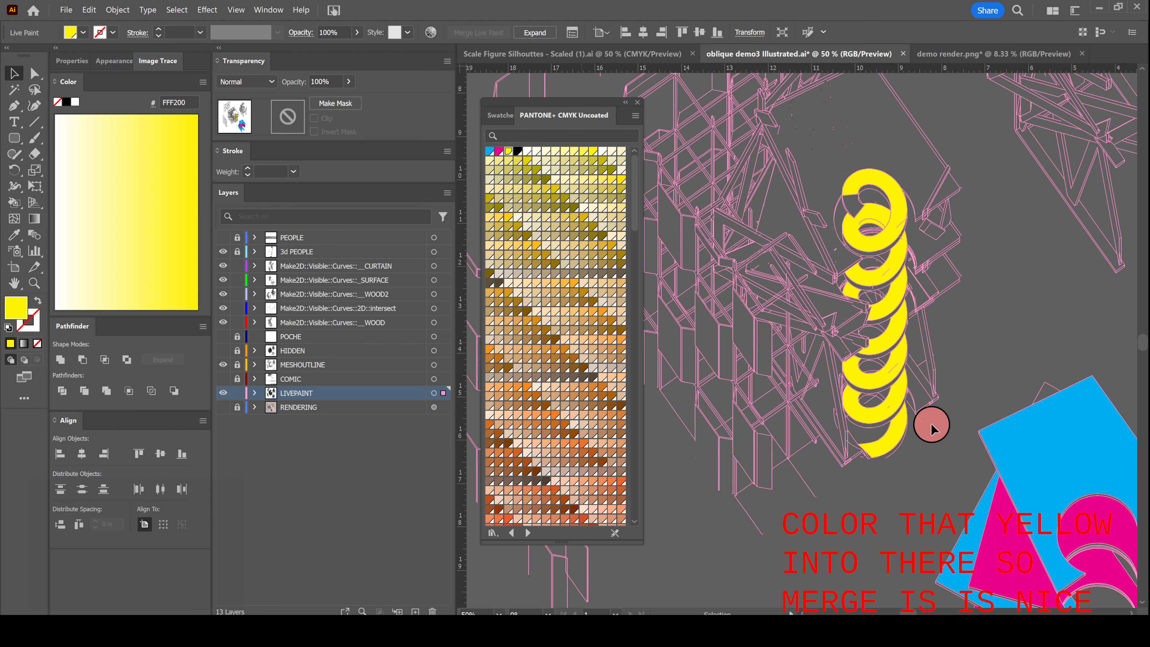
{"action": "scroll", "coordinate": [894, 424], "scroll_direction": "down", "scroll_amount": 1, "text": "alt"}
{"action": "scroll", "coordinate": [859, 299], "scroll_direction": "up", "scroll_amount": 2, "text": "alt"}
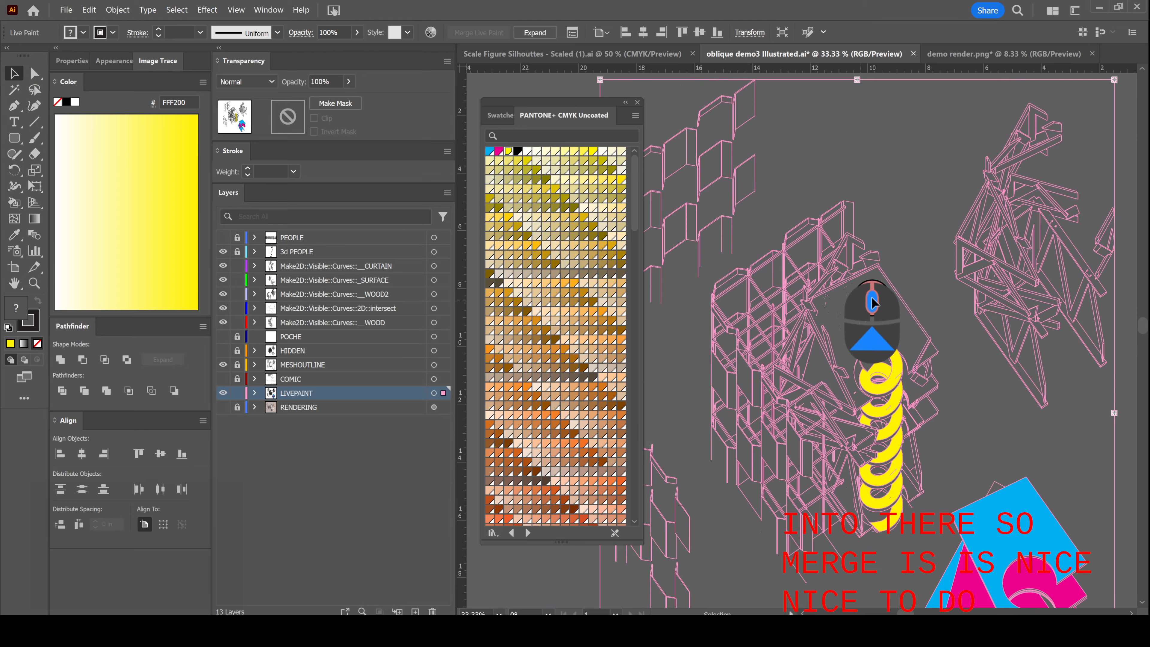
{"action": "scroll", "coordinate": [896, 297], "scroll_direction": "down", "scroll_amount": 1, "text": "alt"}
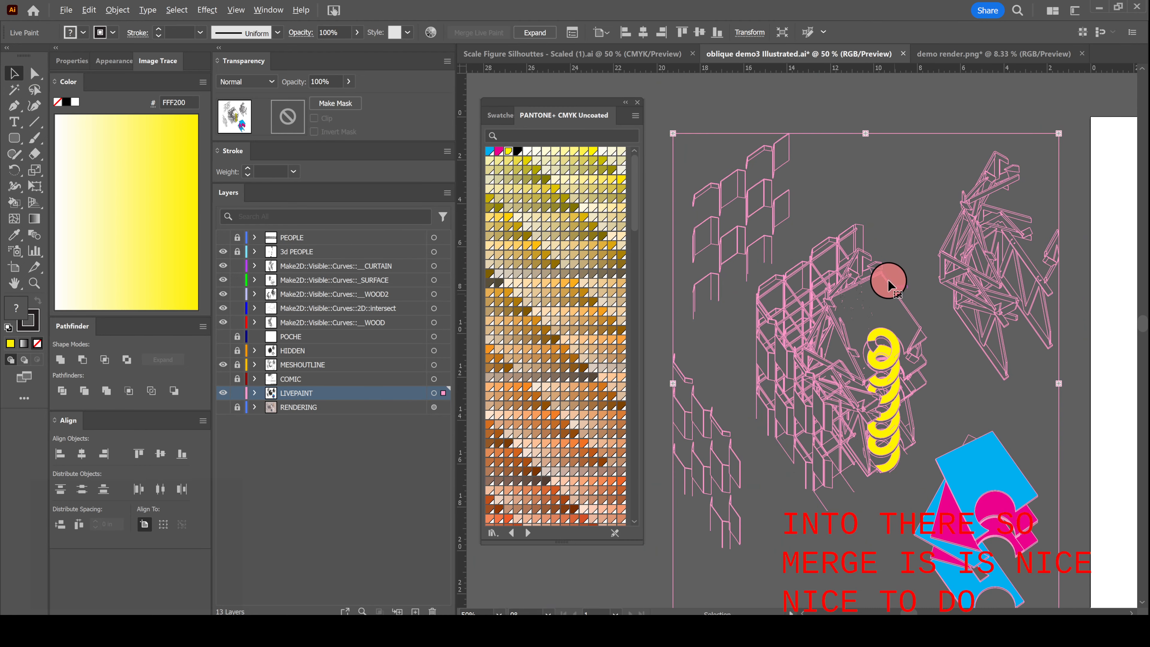
- Open the Basic Graphics_Dots pattern swatch library
{"action": "key", "text": "k"}
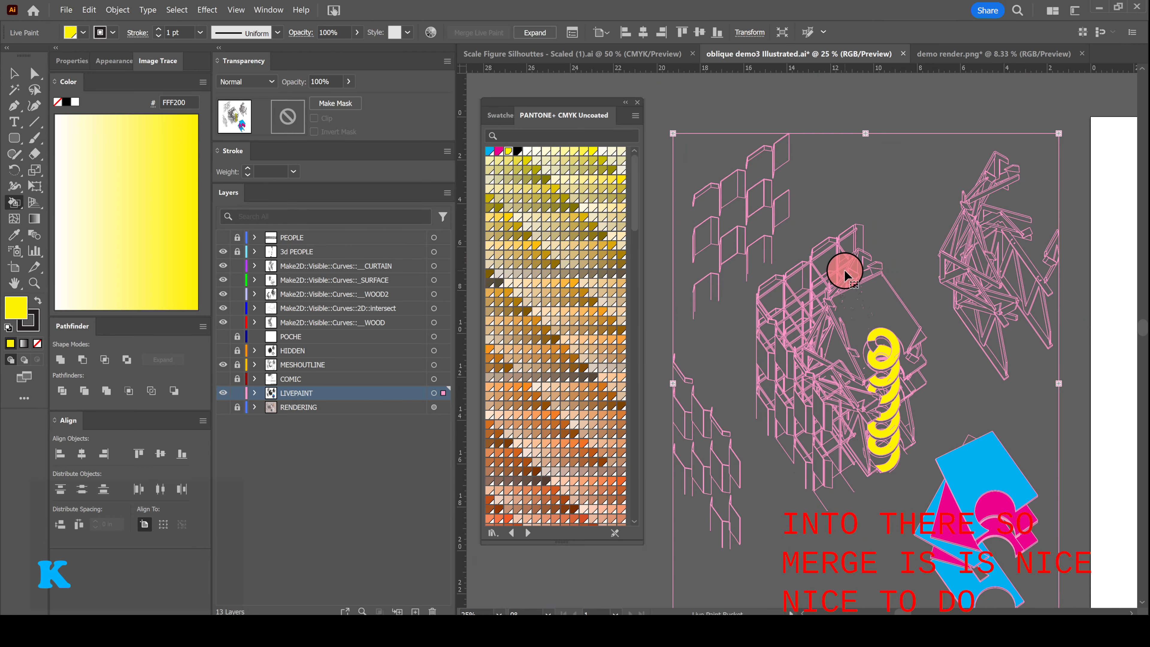
{"action": "left_click", "coordinate": [636, 123]}
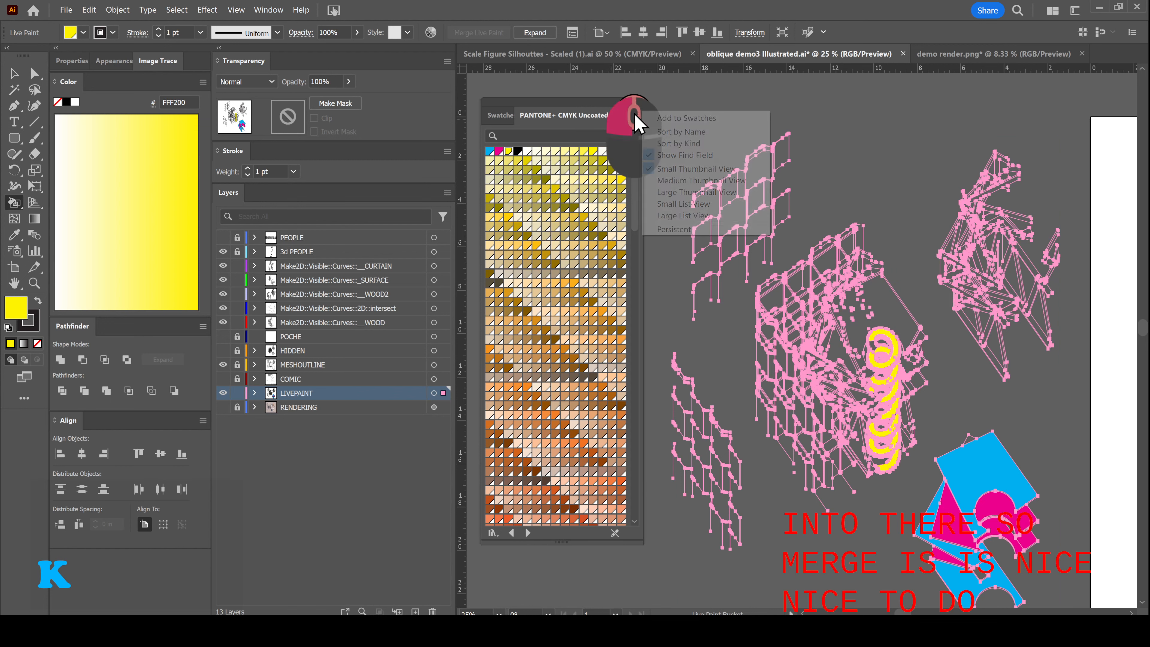
{"action": "left_click", "coordinate": [533, 118]}
{"action": "left_click", "coordinate": [501, 115]}
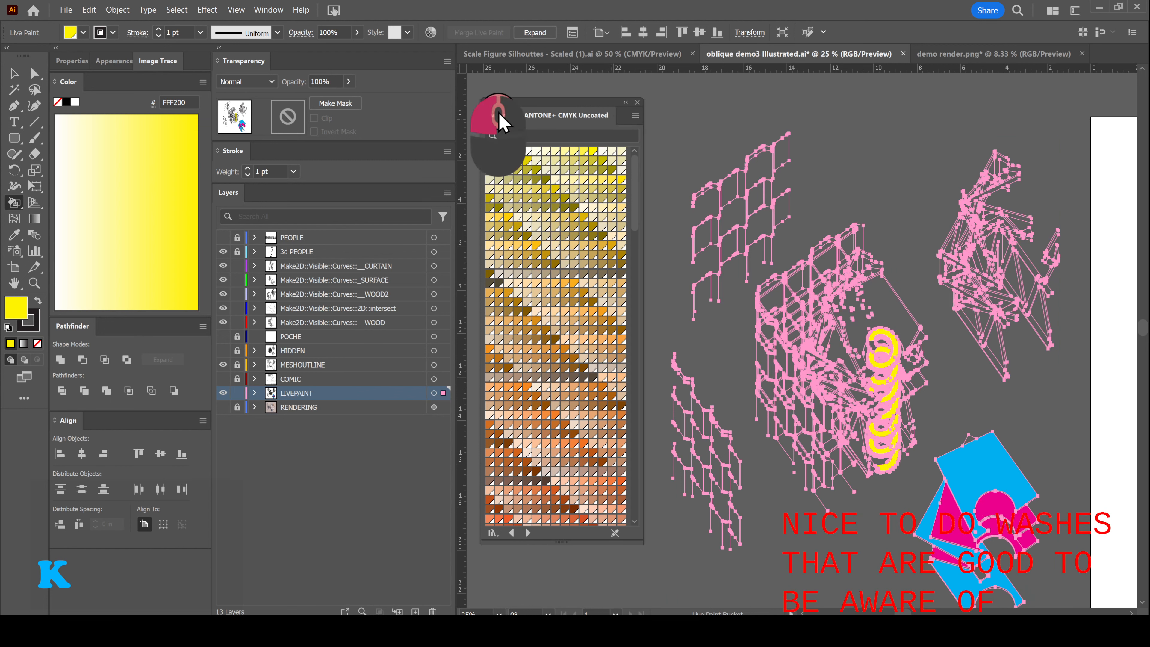
{"action": "left_click", "coordinate": [633, 116]}
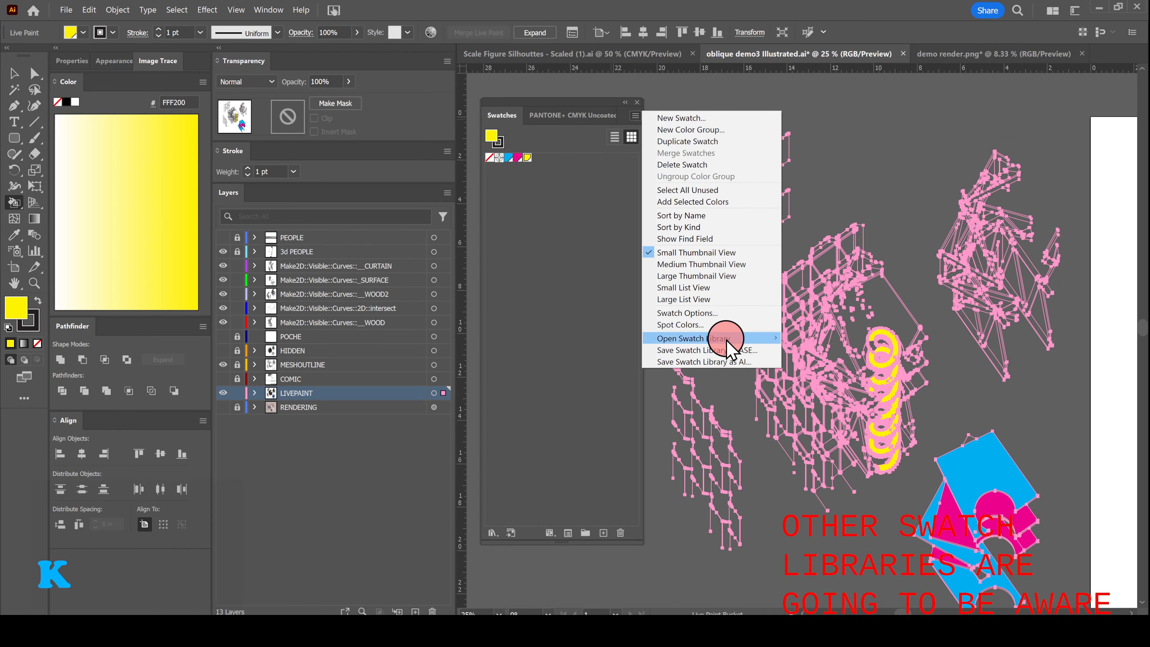
{"action": "mouse_move", "coordinate": [726, 336]}
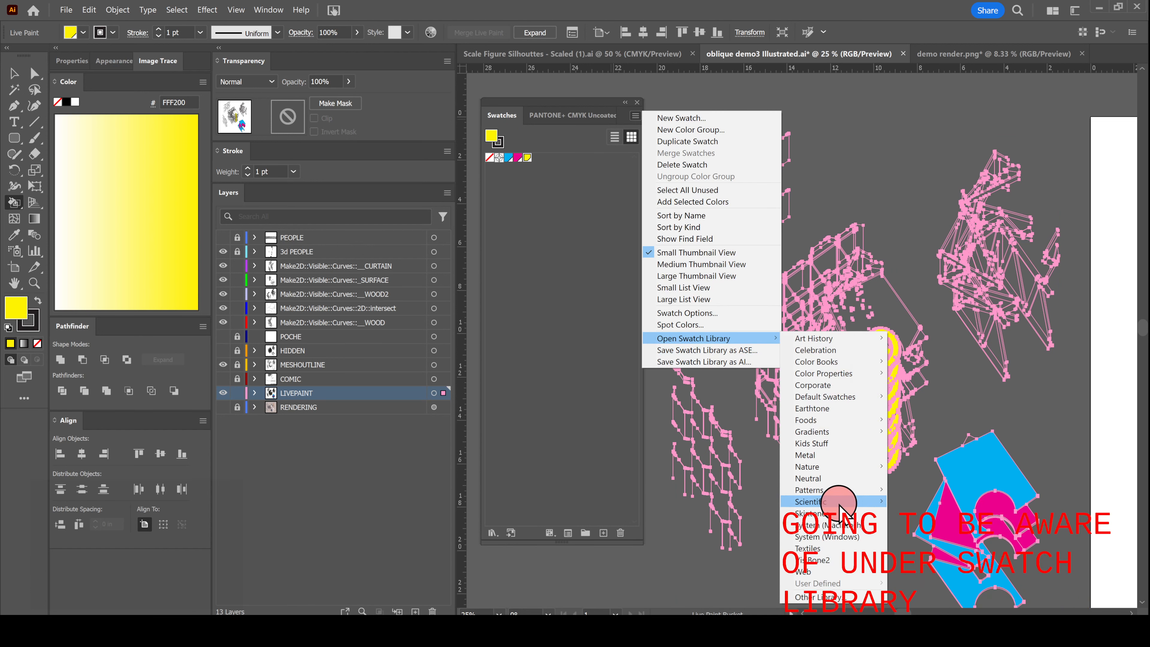
{"action": "mouse_move", "coordinate": [838, 492]}
{"action": "mouse_move", "coordinate": [921, 492]}
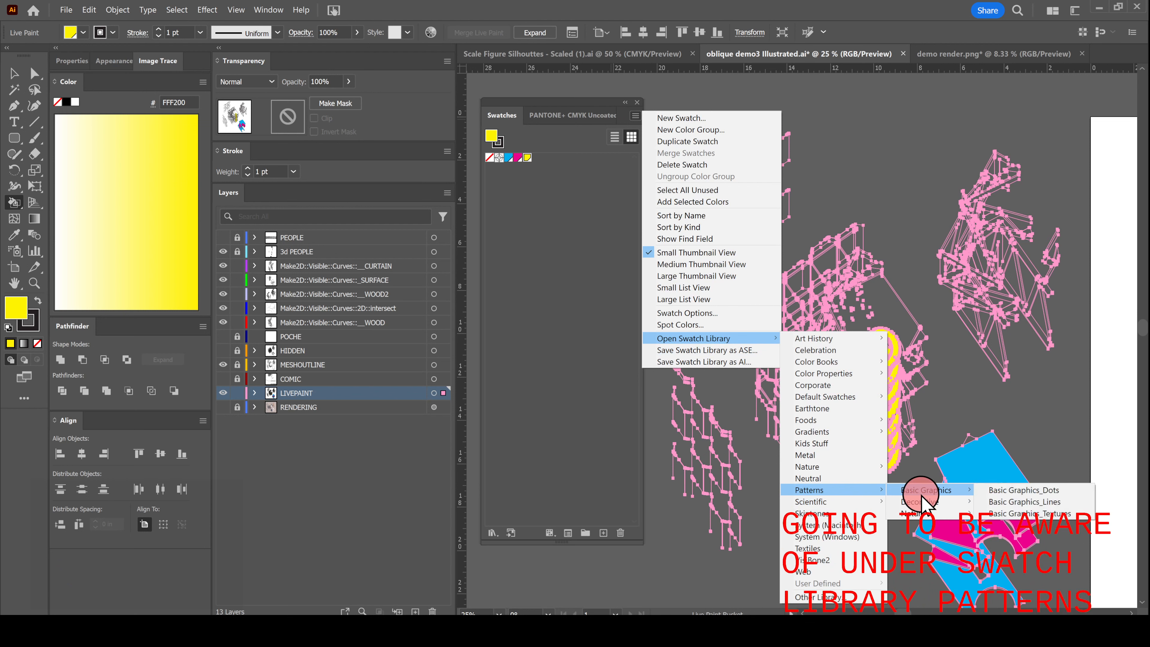
{"action": "left_click", "coordinate": [1040, 491]}
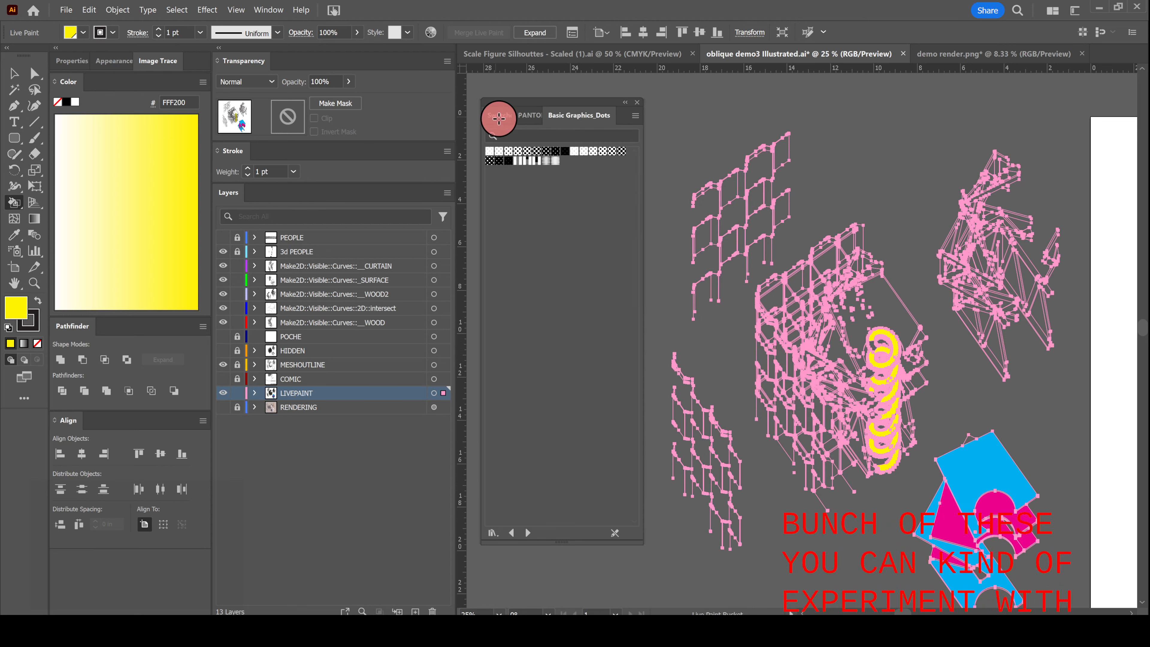
- Fill six panels of the detached upper panel grid with a black dot pattern using Live Paint, and deselect the group
{"action": "left_click", "coordinate": [521, 157]}
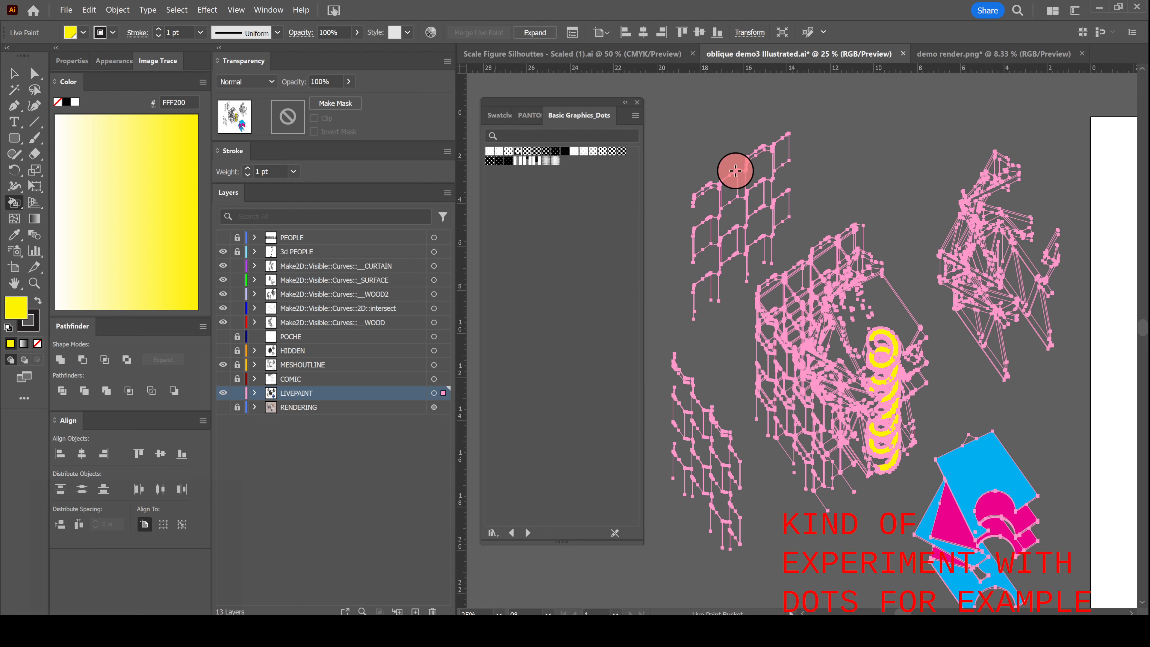
{"action": "scroll", "coordinate": [726, 168], "scroll_direction": "up", "scroll_amount": 2, "text": "alt"}
{"action": "key", "text": "k"}
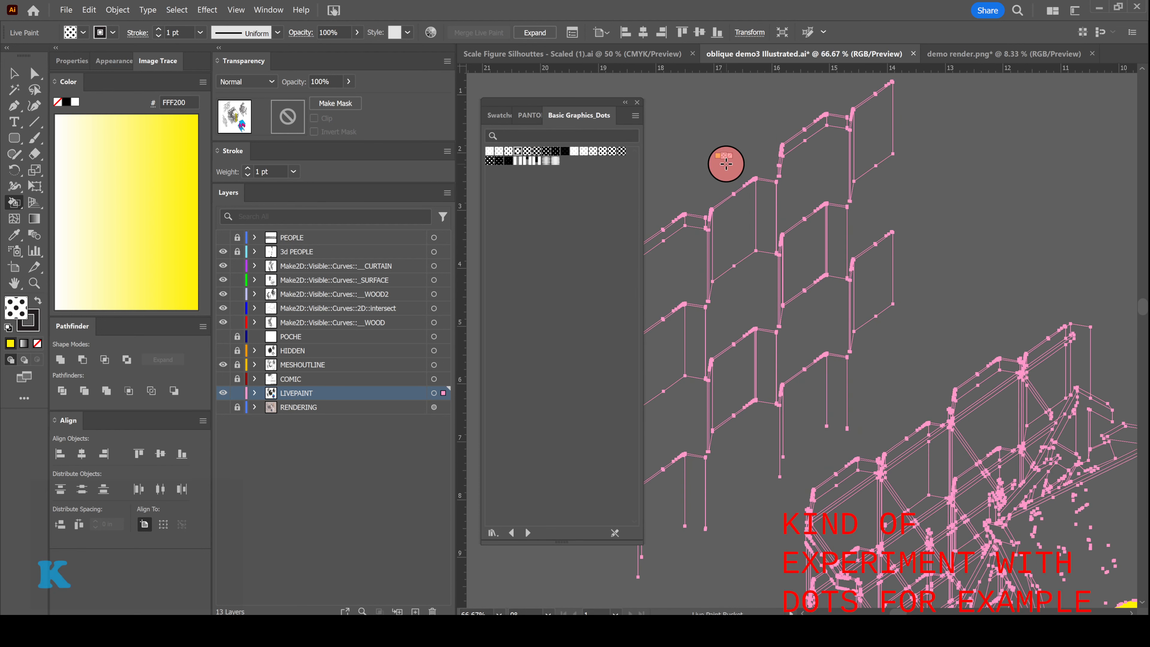
{"action": "left_click", "coordinate": [733, 217]}
{"action": "left_click", "coordinate": [724, 216]}
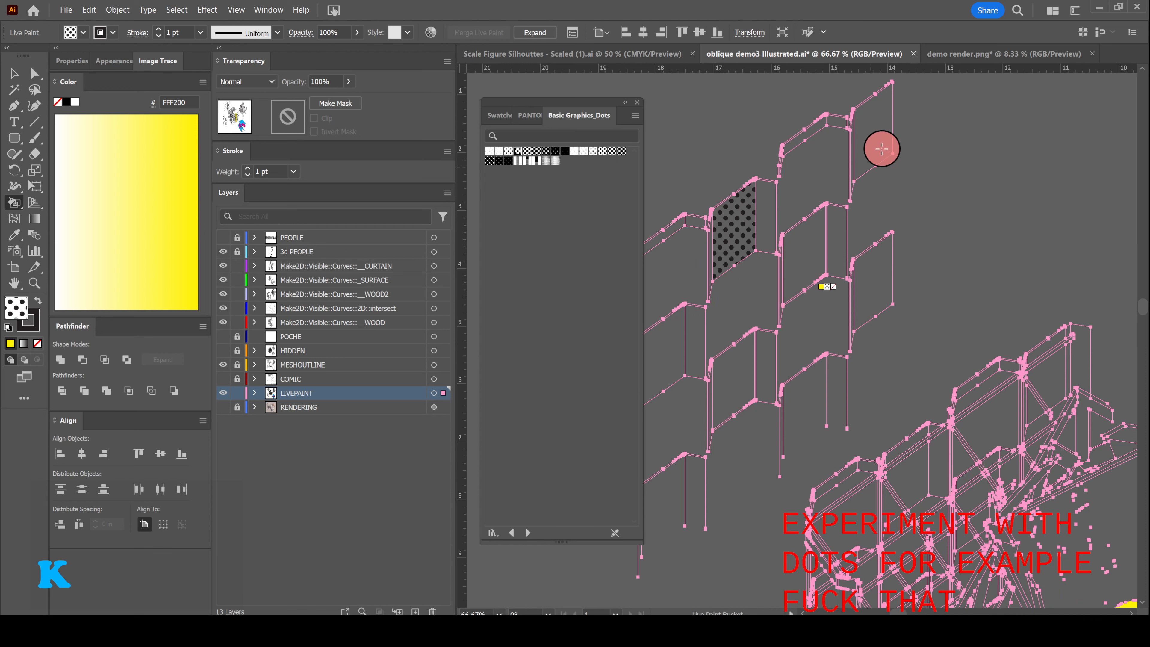
{"action": "left_click", "coordinate": [874, 136]}
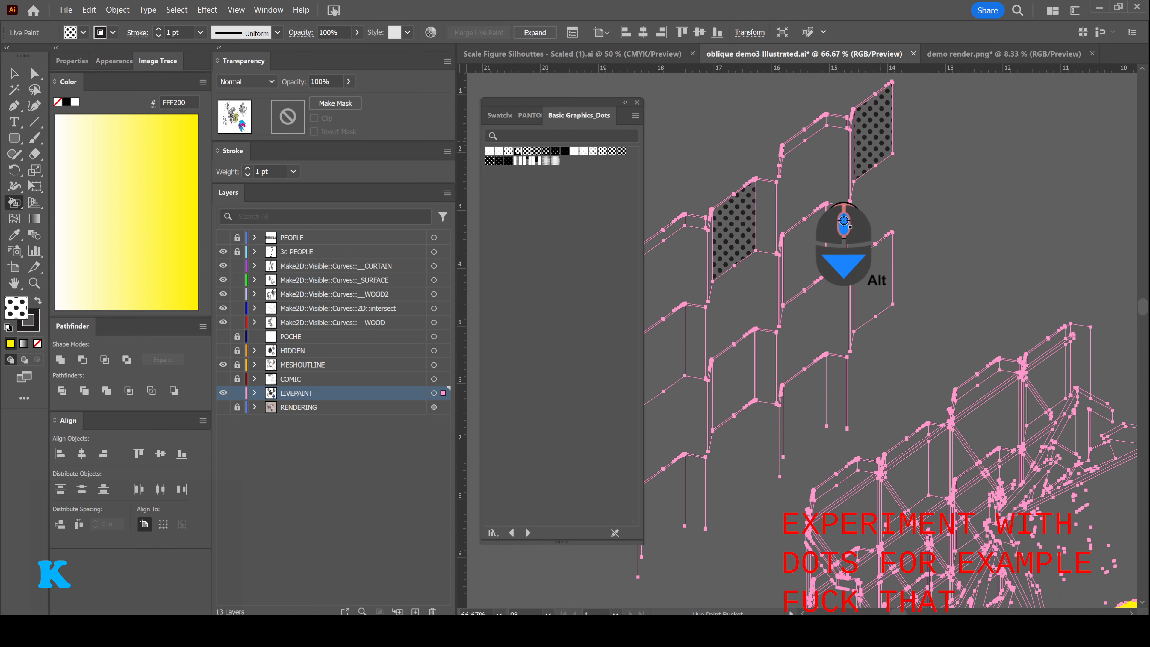
{"action": "scroll", "coordinate": [844, 218], "scroll_direction": "down", "scroll_amount": 1, "text": "alt"}
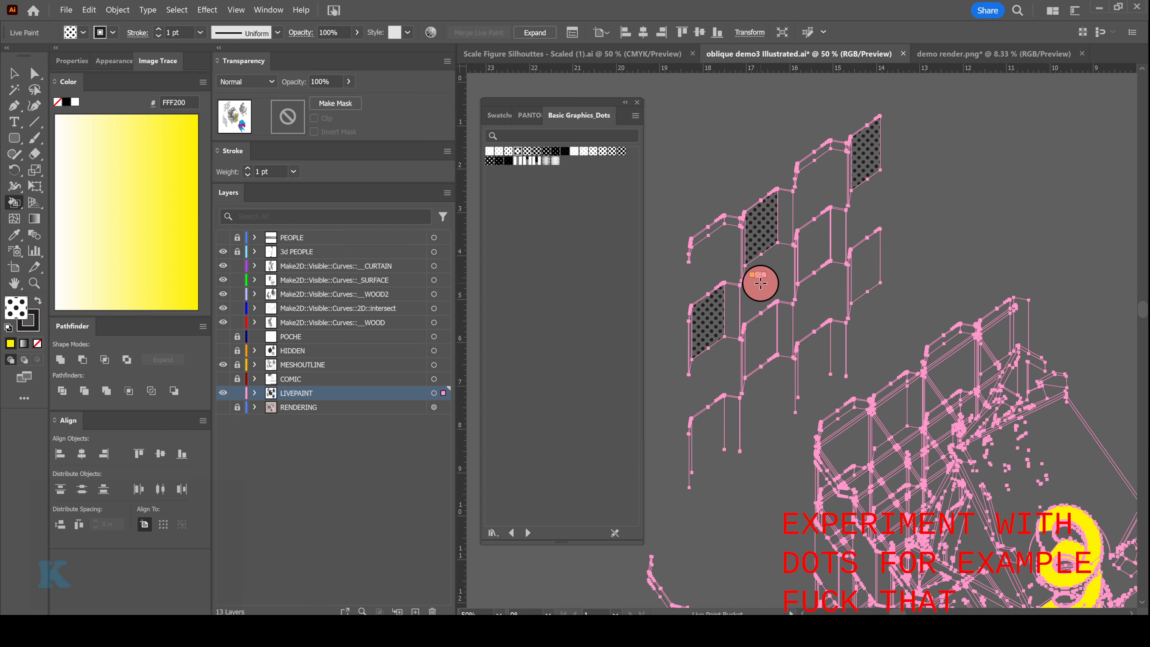
{"action": "left_click", "coordinate": [818, 259]}
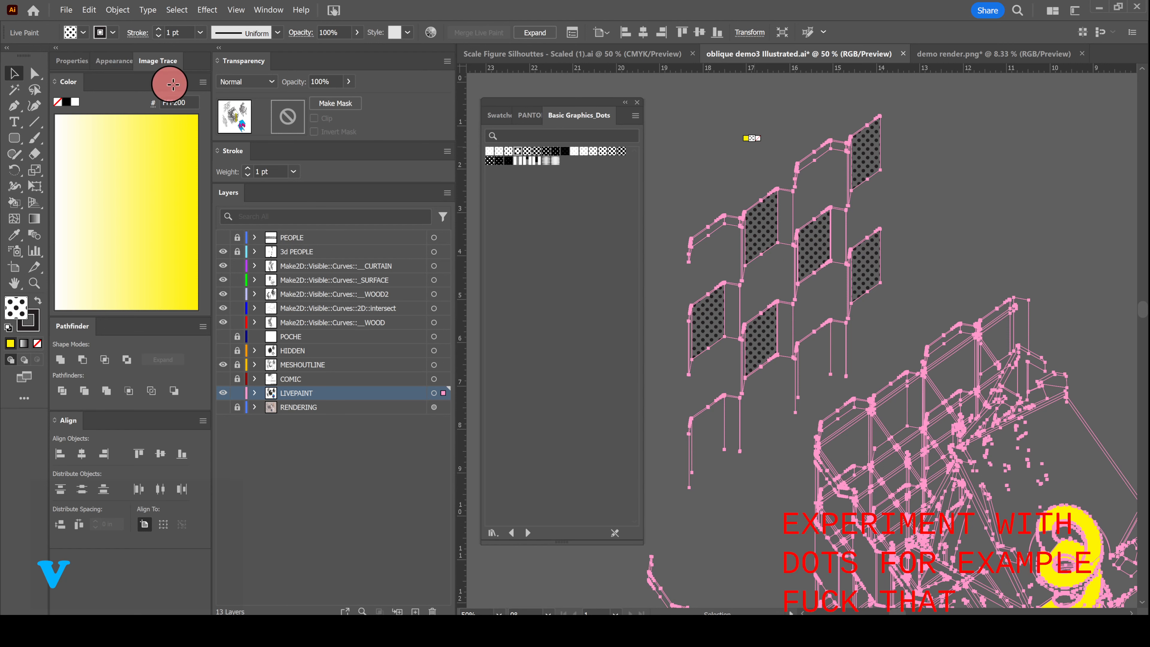
{"action": "left_click", "coordinate": [687, 109]}
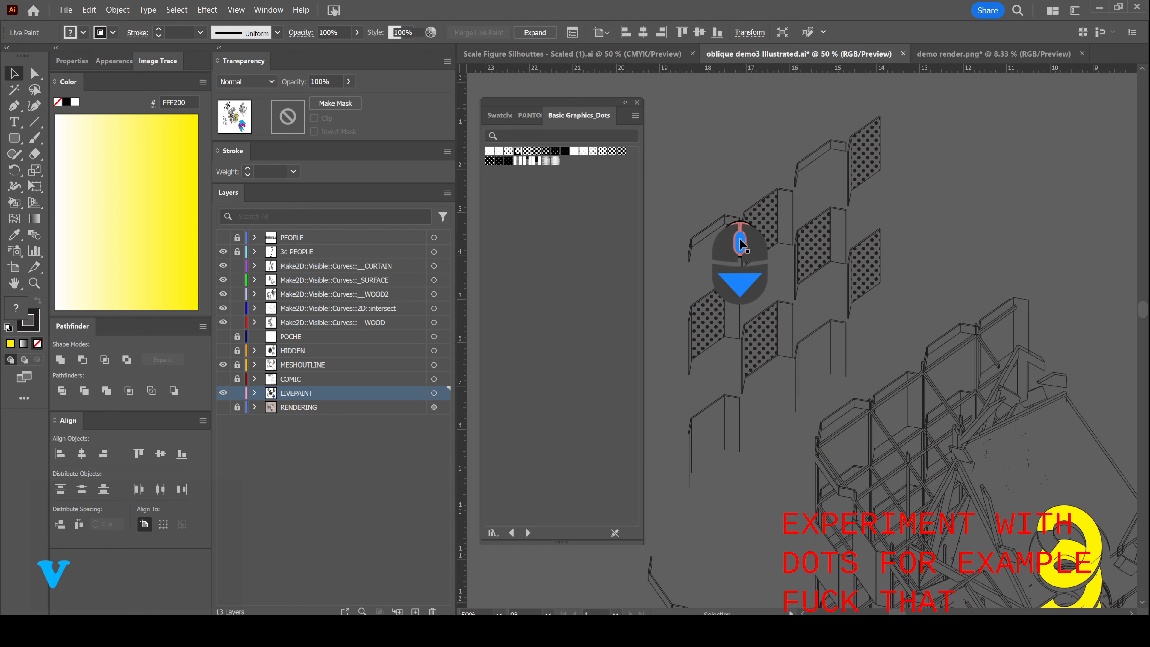
- Open the Basic Graphics_Textures pattern swatch library
{"action": "scroll", "coordinate": [742, 240], "scroll_direction": "down", "scroll_amount": 1, "text": "alt"}
{"action": "scroll", "coordinate": [742, 240], "scroll_direction": "down", "scroll_amount": 2}
{"action": "scroll", "coordinate": [742, 240], "scroll_direction": "right", "scroll_amount": 6, "text": "ctrl"}
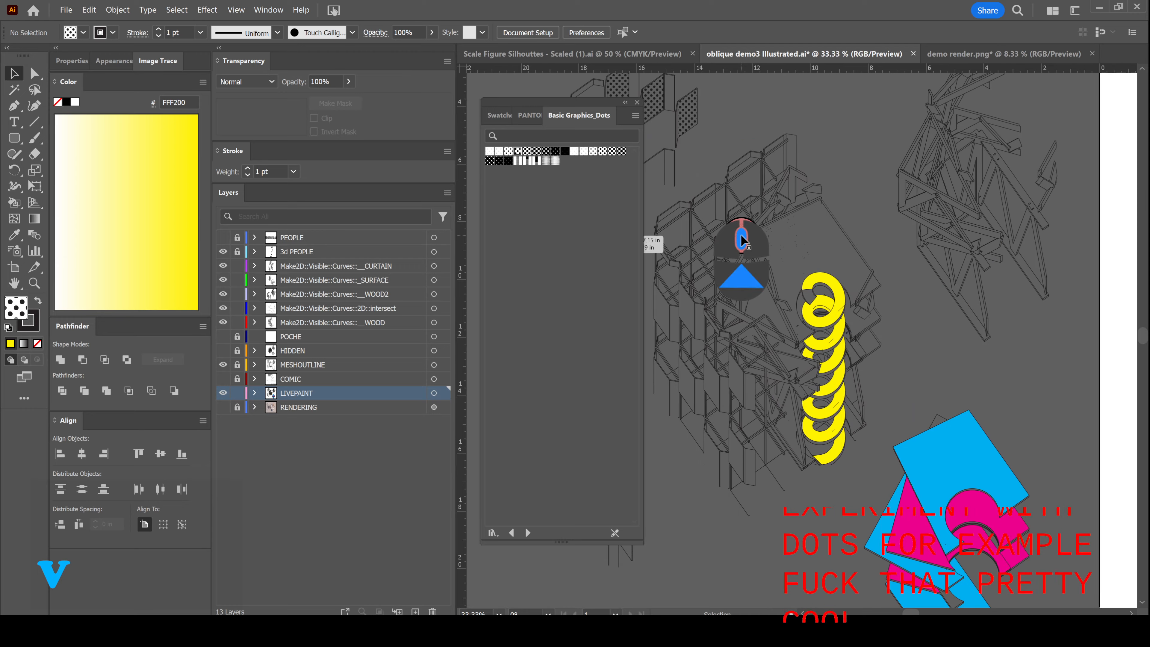
{"action": "scroll", "coordinate": [742, 240], "scroll_direction": "left", "scroll_amount": 5, "text": "ctrl"}
{"action": "scroll", "coordinate": [743, 240], "scroll_direction": "down", "scroll_amount": 1}
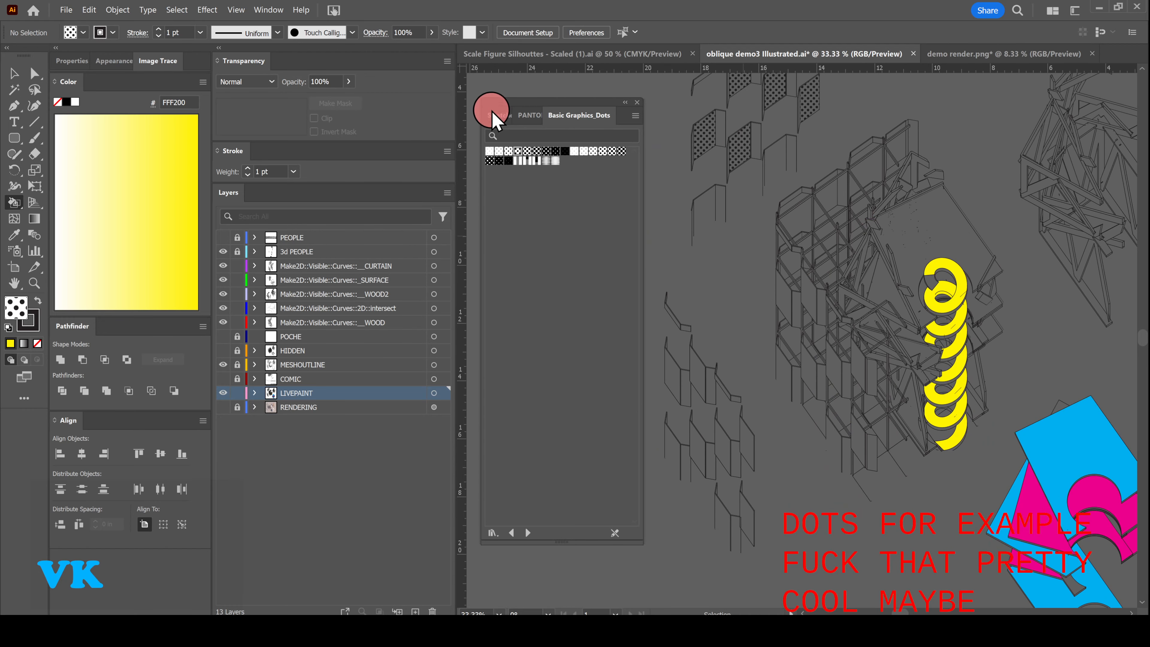
{"action": "left_click", "coordinate": [500, 118]}
{"action": "left_click", "coordinate": [635, 117]}
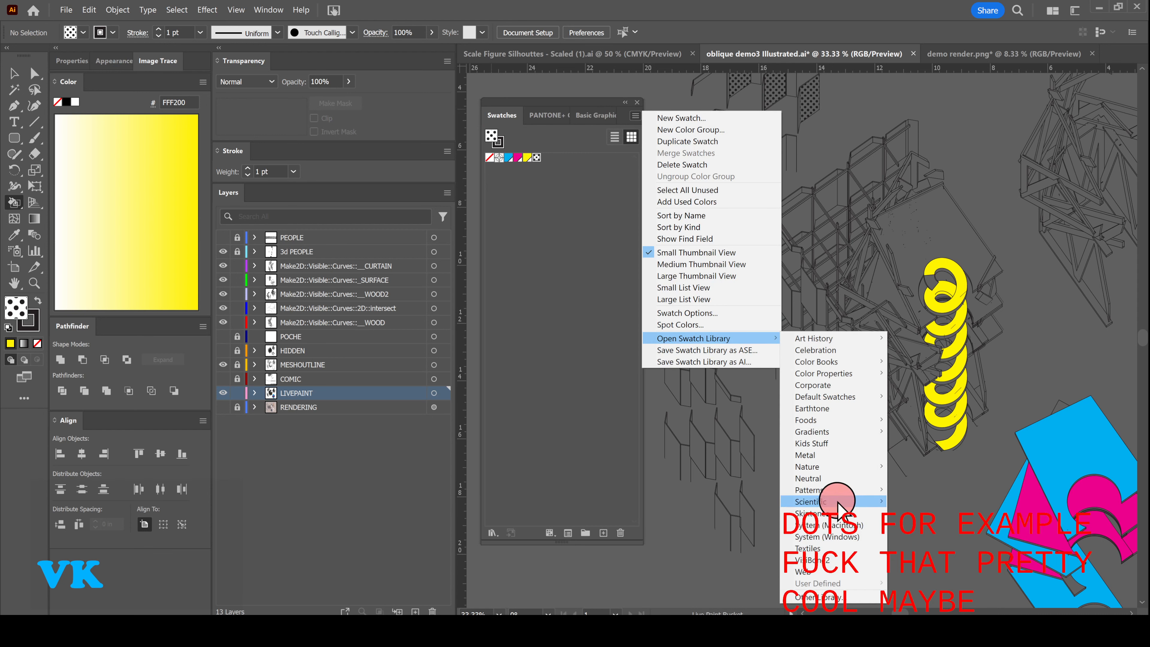
{"action": "left_click", "coordinate": [838, 493]}
{"action": "mouse_move", "coordinate": [917, 494]}
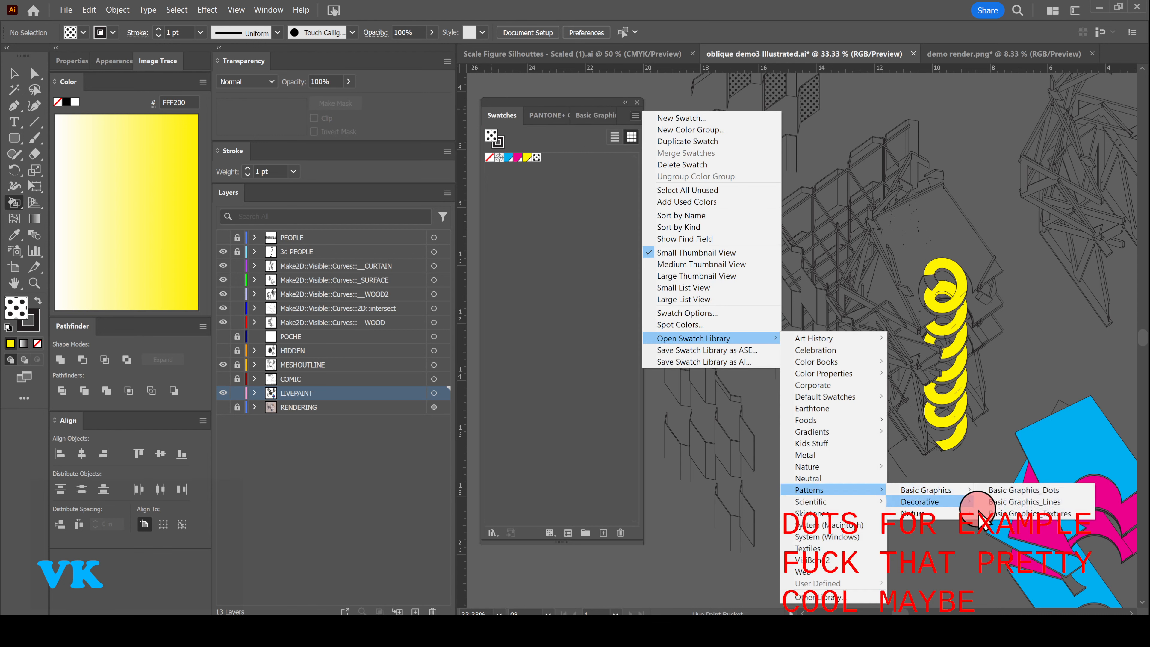
{"action": "left_click", "coordinate": [1019, 522]}
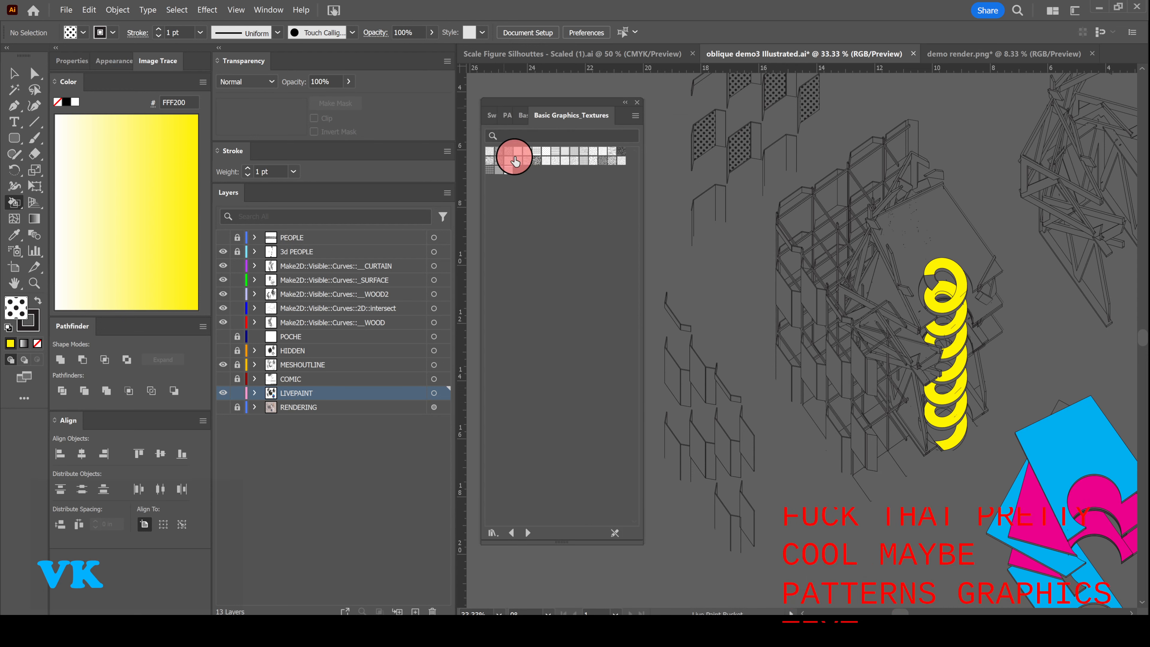
- Fill several panel faces of the central lattice structure with a squiggly texture from the Basic Graphics_Textures library using Live Paint
{"action": "left_click", "coordinate": [508, 151]}
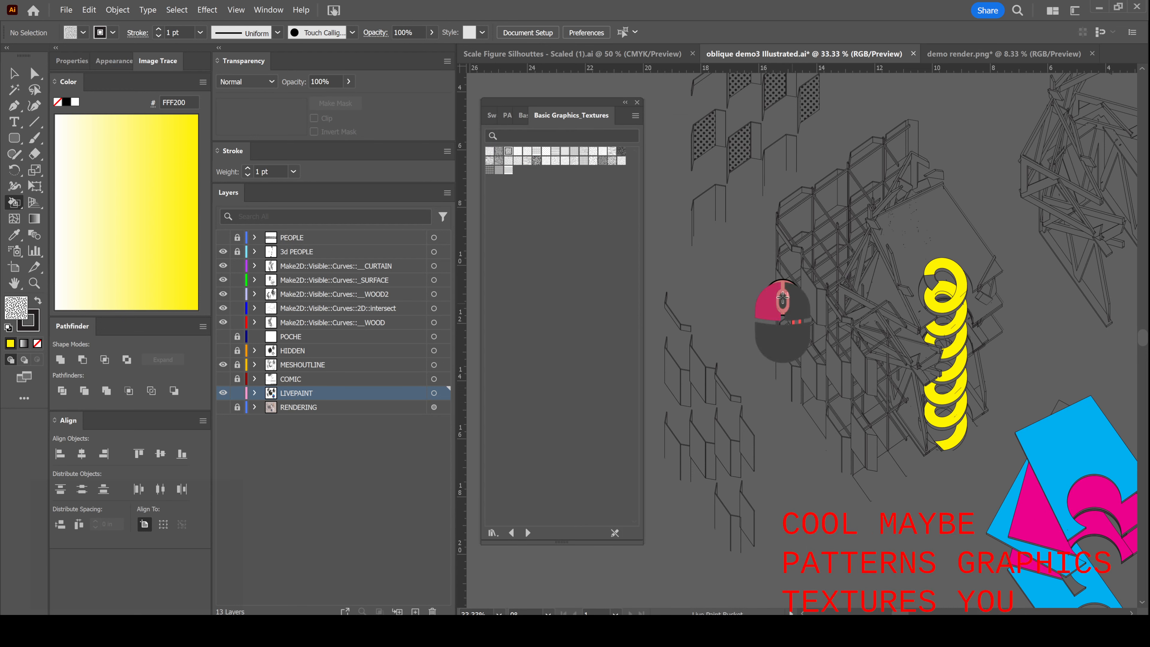
{"action": "scroll", "coordinate": [808, 314], "scroll_direction": "up", "scroll_amount": 2, "text": "alt"}
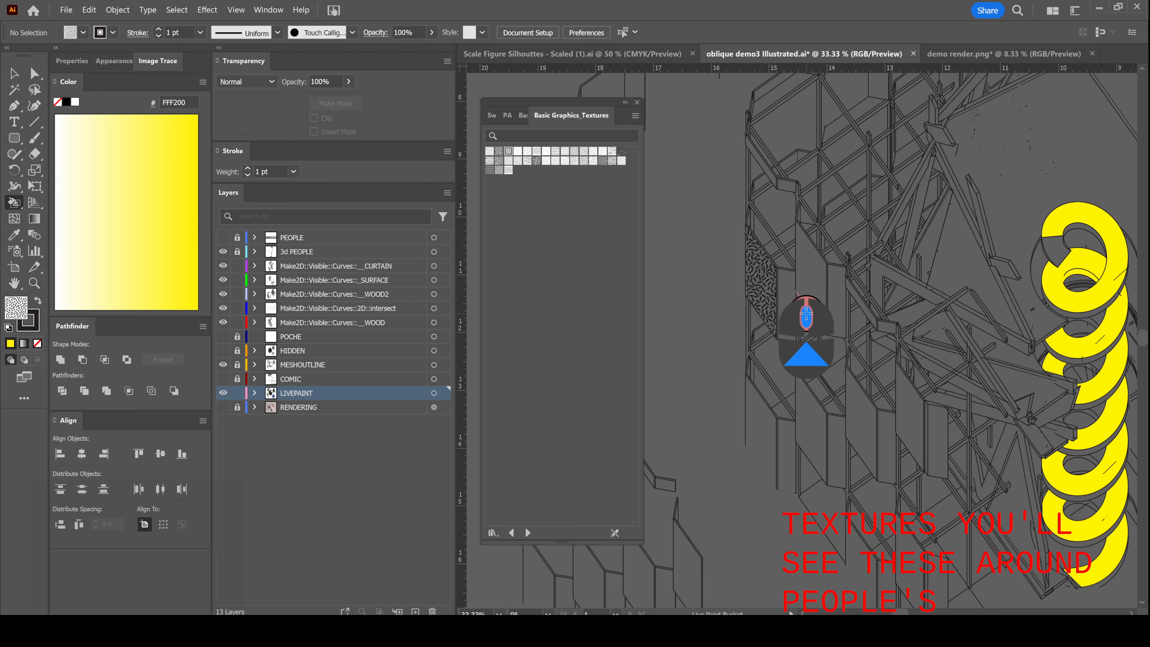
{"action": "left_click", "coordinate": [809, 272]}
{"action": "left_click", "coordinate": [816, 433]}
{"action": "left_click", "coordinate": [860, 429]}
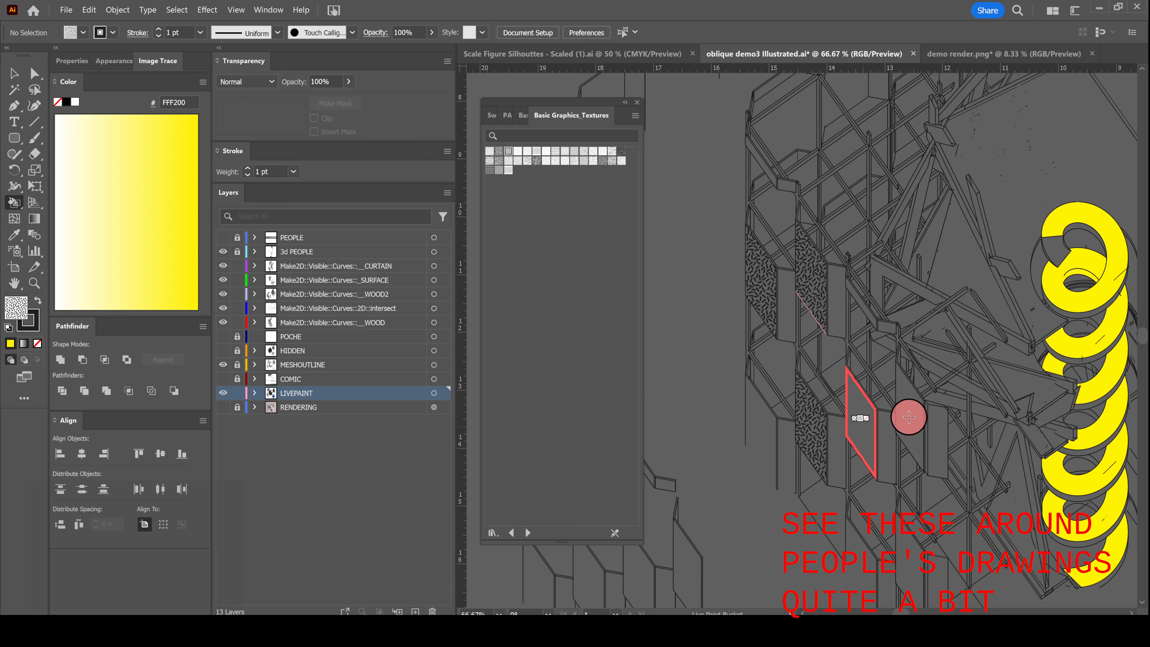
{"action": "left_click", "coordinate": [908, 416]}
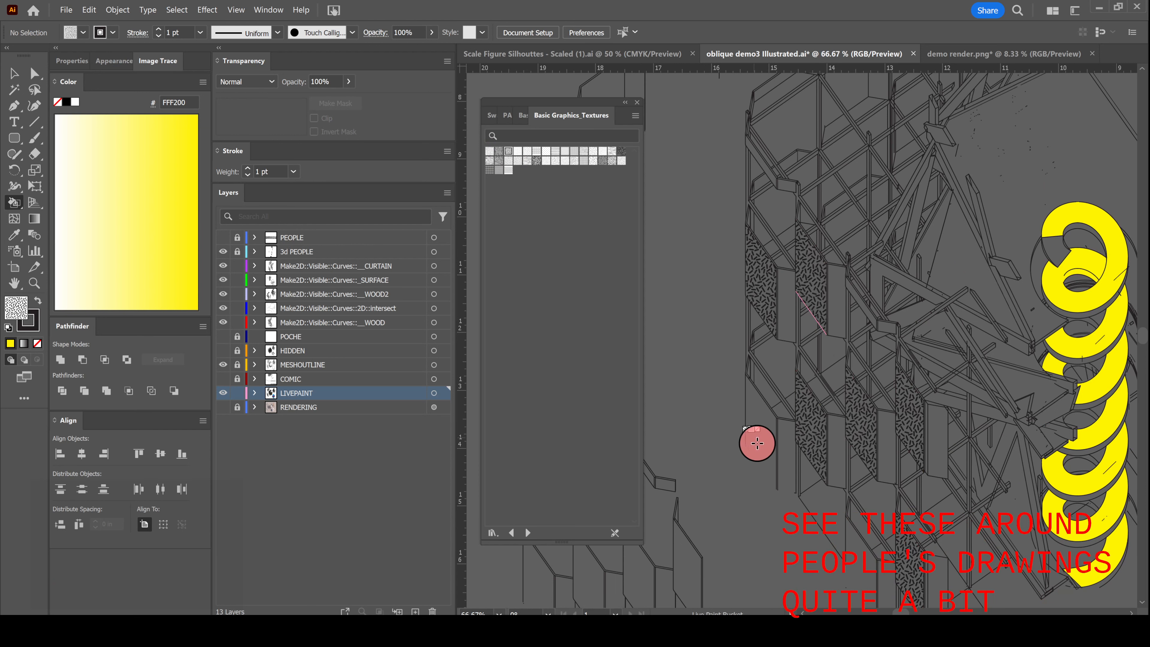
{"action": "scroll", "coordinate": [828, 285], "scroll_direction": "down", "scroll_amount": 1, "text": "alt"}
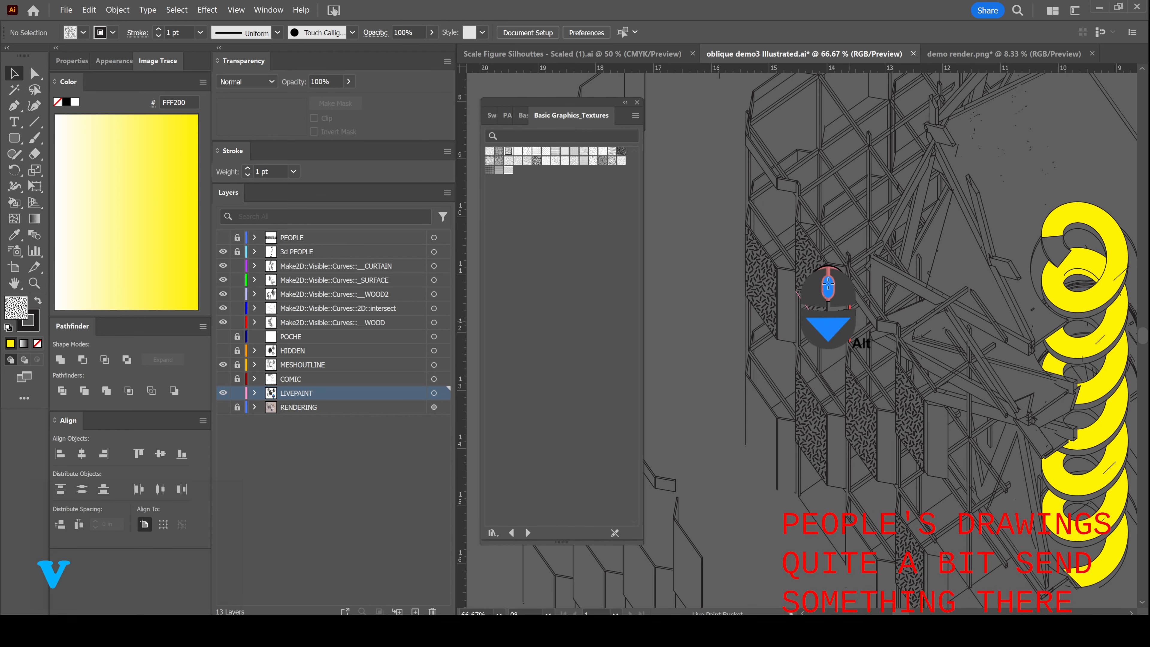
{"action": "scroll", "coordinate": [828, 284], "scroll_direction": "down", "scroll_amount": 3, "text": "alt"}
{"action": "scroll", "coordinate": [750, 281], "scroll_direction": "right", "scroll_amount": 2, "text": "ctrl"}
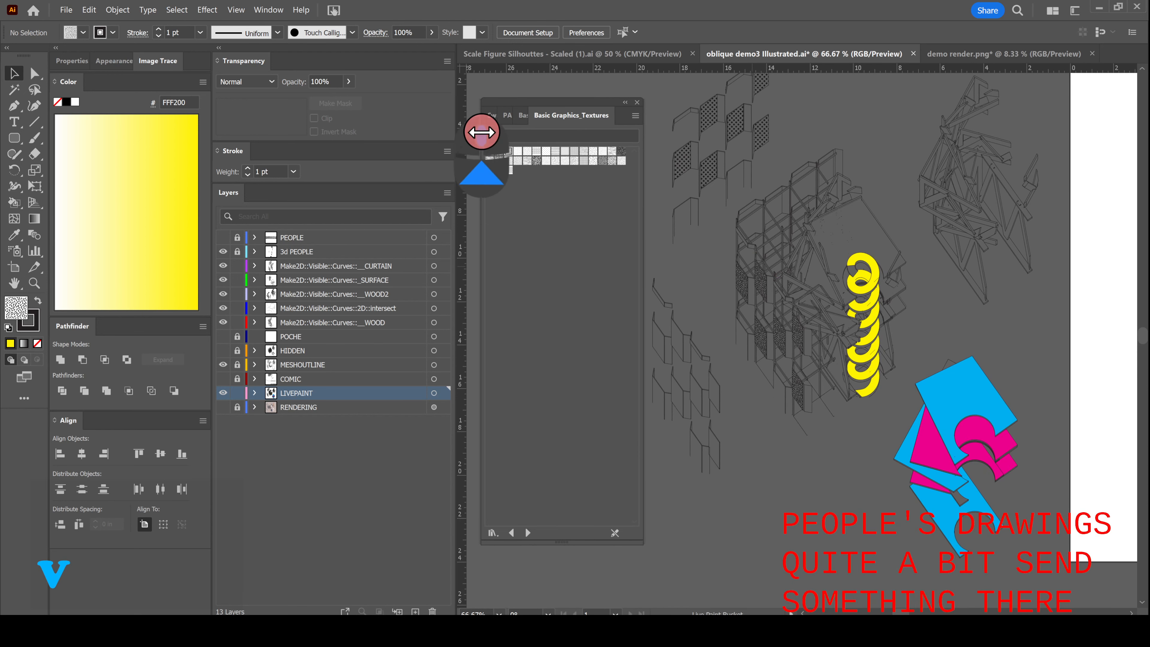
- Open the Basic Graphics_Lines pattern swatch library
{"action": "left_click", "coordinate": [492, 116]}
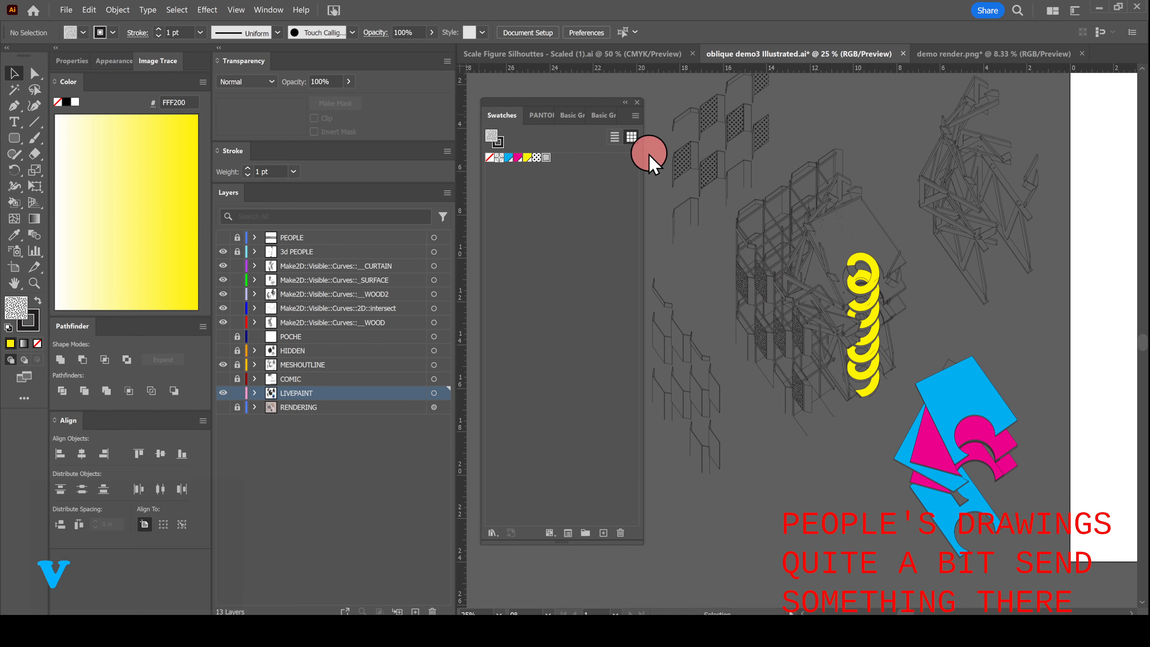
{"action": "left_click", "coordinate": [634, 118]}
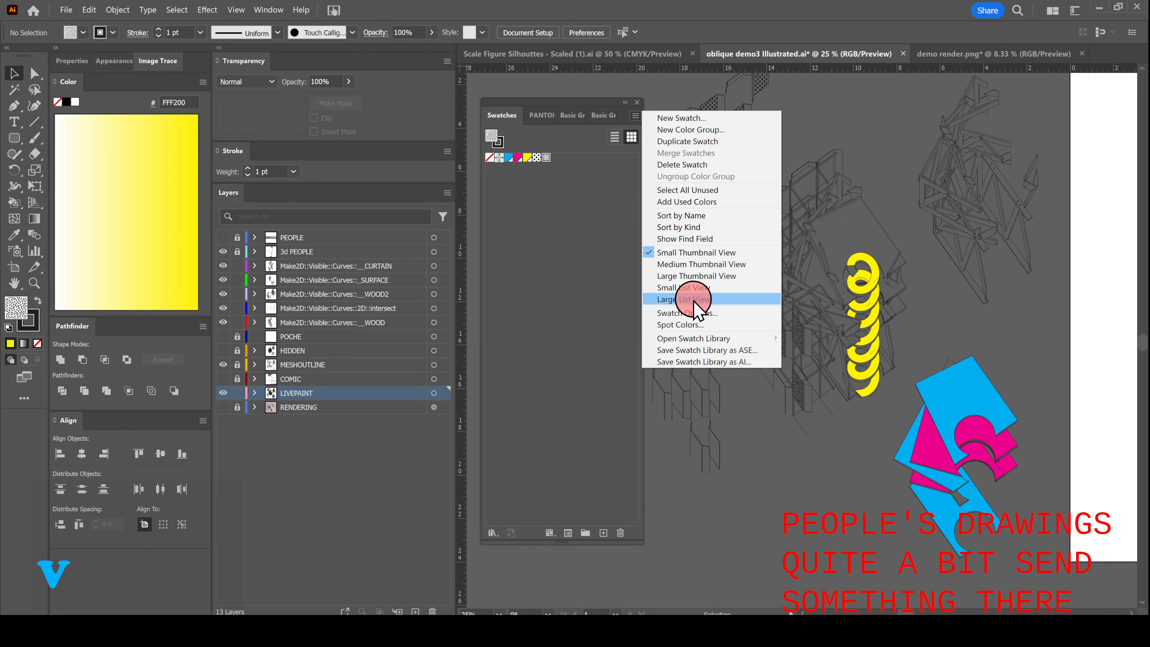
{"action": "mouse_move", "coordinate": [717, 338]}
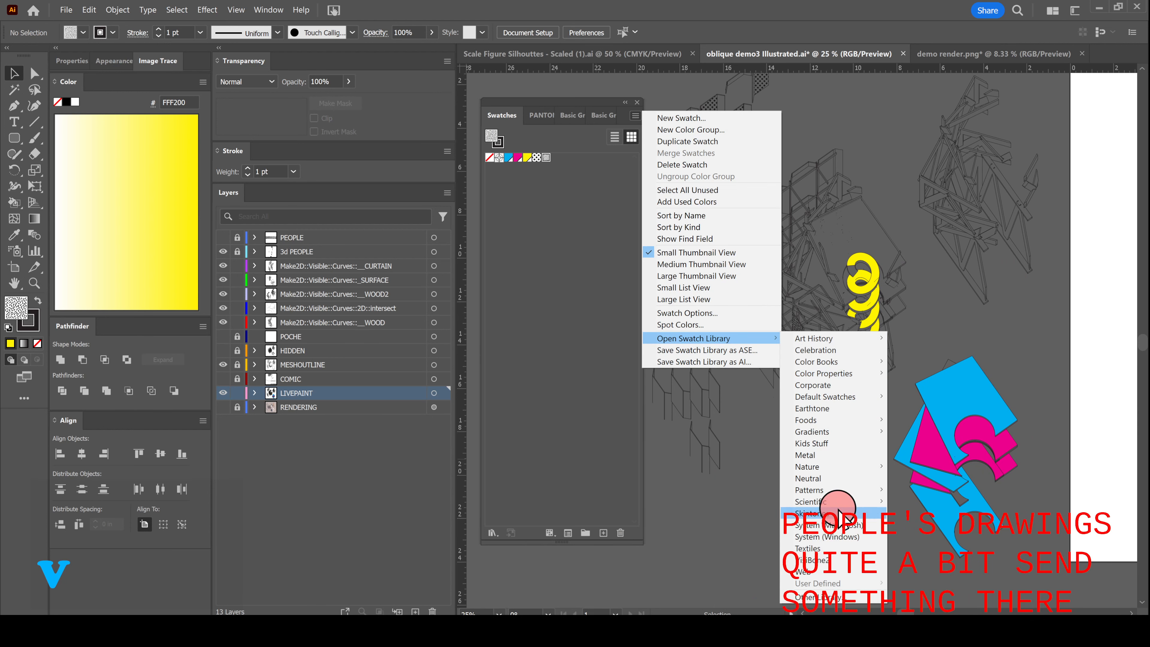
{"action": "mouse_move", "coordinate": [838, 490]}
{"action": "mouse_move", "coordinate": [931, 491]}
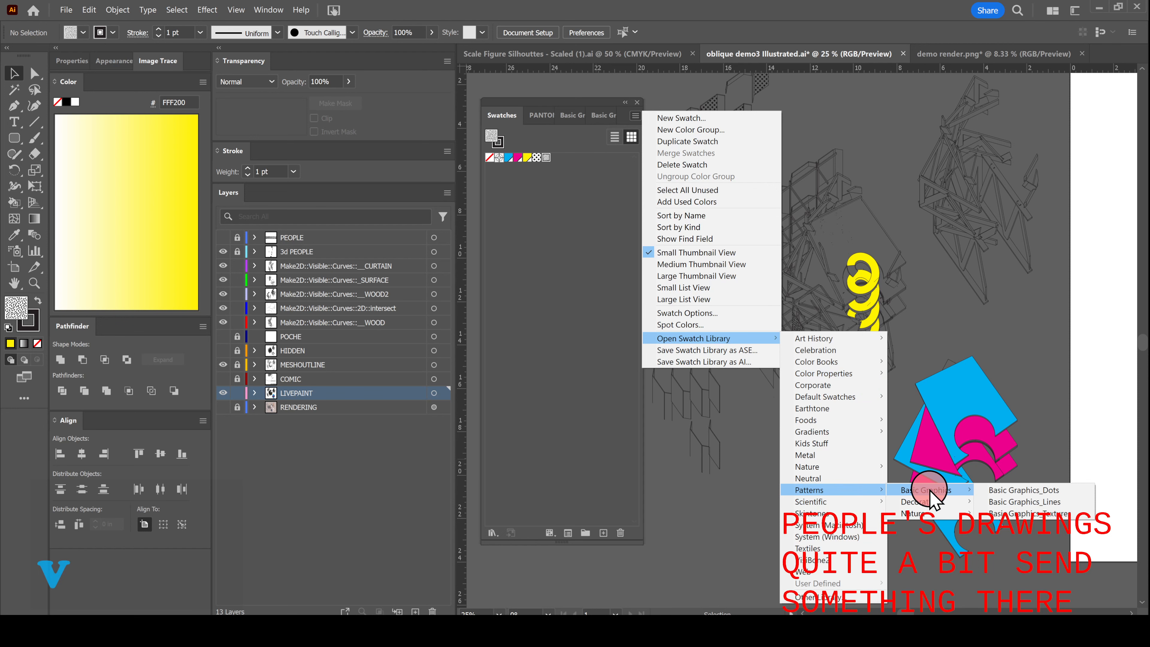
{"action": "left_click", "coordinate": [1021, 501]}
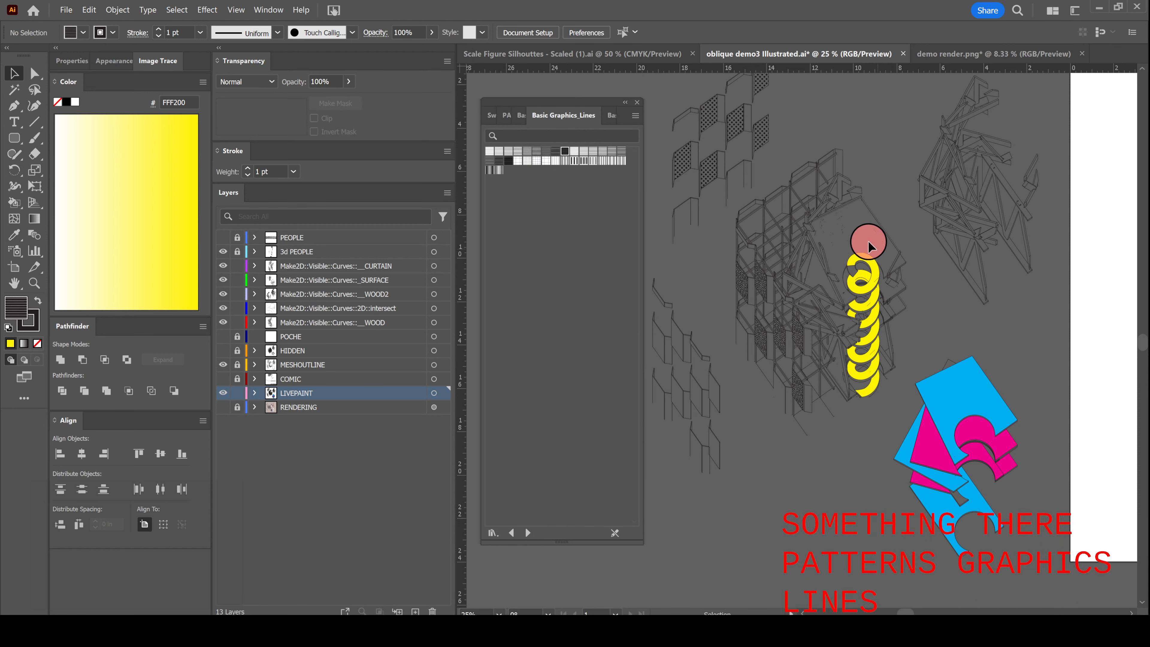
- Fill the large tilted panel behind the yellow spiral with a heavy horizontal line pattern from Basic Graphics_Lines using Live Paint
{"action": "key", "text": "k"}
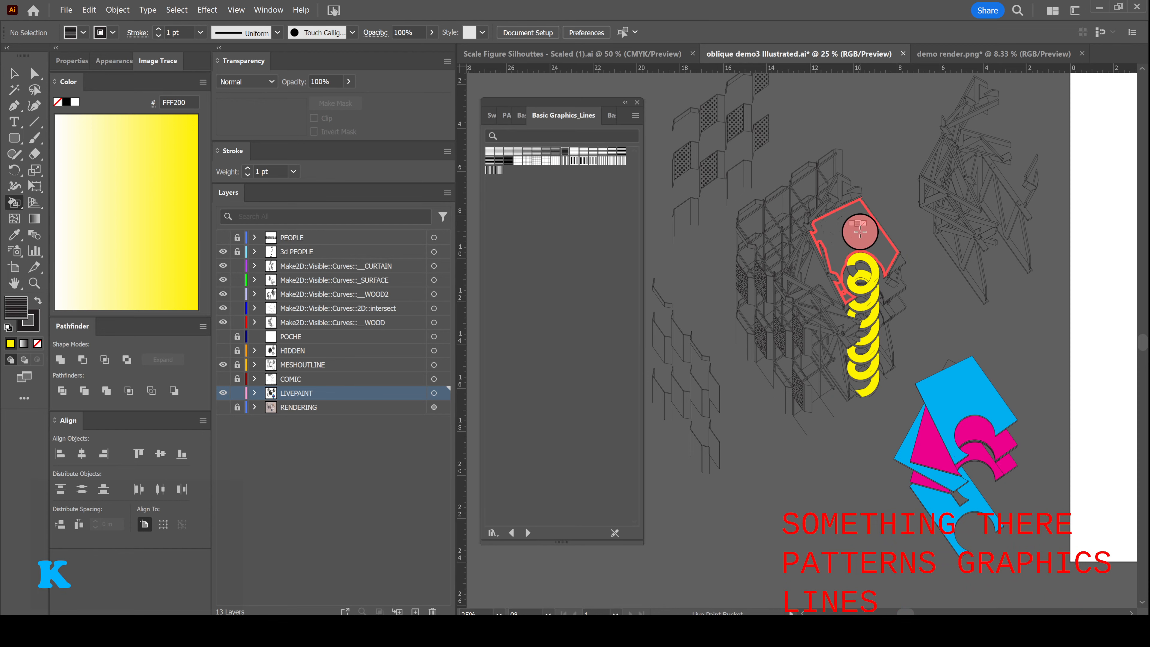
{"action": "left_click", "coordinate": [859, 231]}
{"action": "scroll", "coordinate": [860, 231], "scroll_direction": "up", "scroll_amount": 4, "text": "alt"}
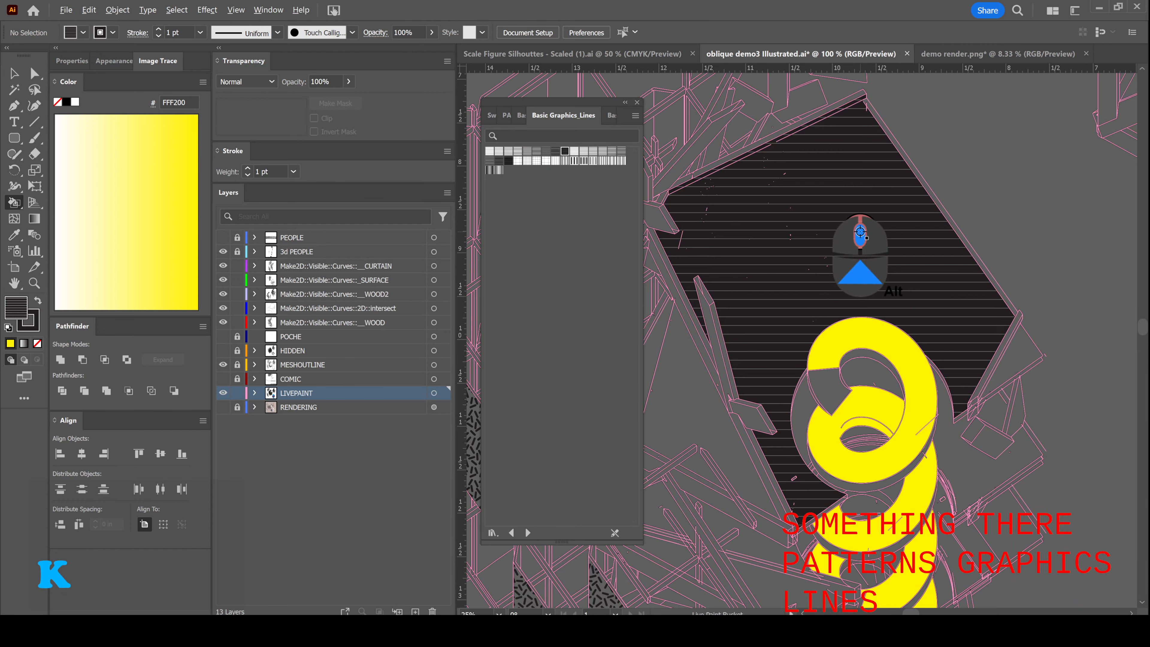
{"action": "scroll", "coordinate": [860, 231], "scroll_direction": "down", "scroll_amount": 1, "text": "alt"}
{"action": "left_click", "coordinate": [537, 151]}
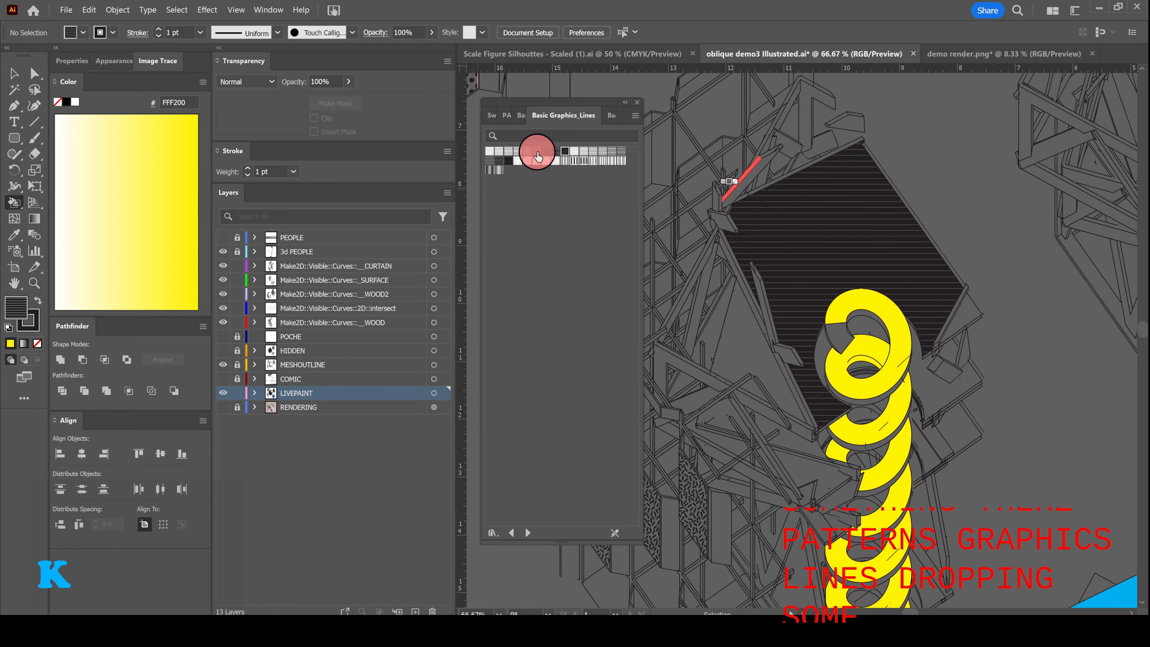
{"action": "left_click", "coordinate": [884, 216]}
{"action": "left_click", "coordinate": [863, 221]}
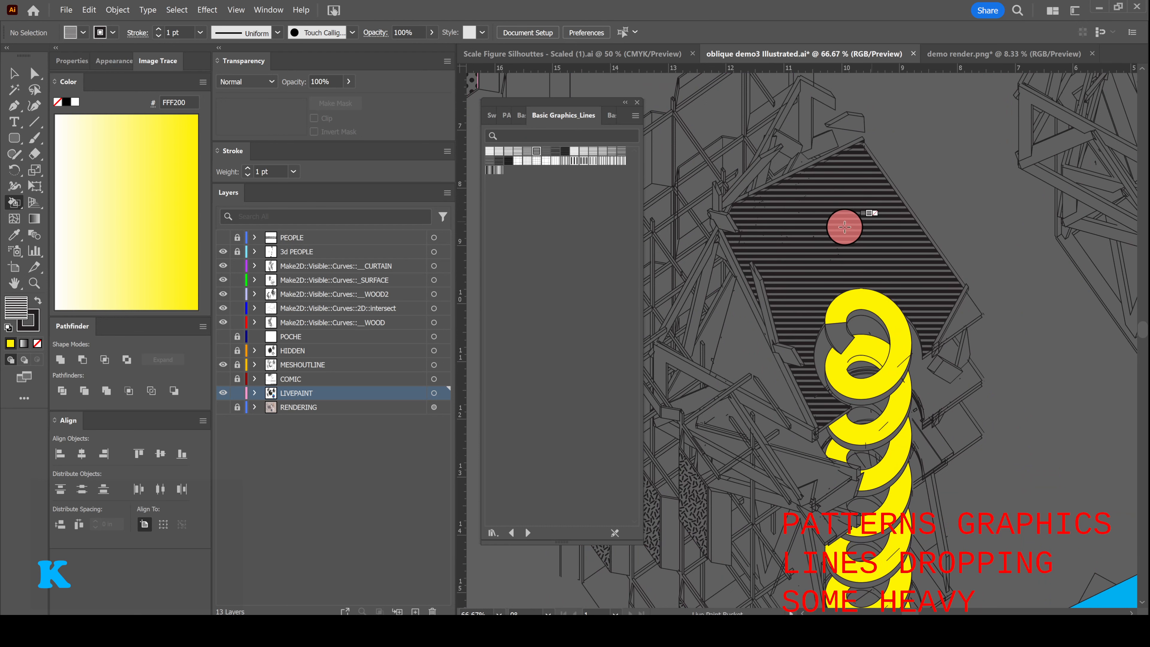
{"action": "left_click", "coordinate": [538, 162]}
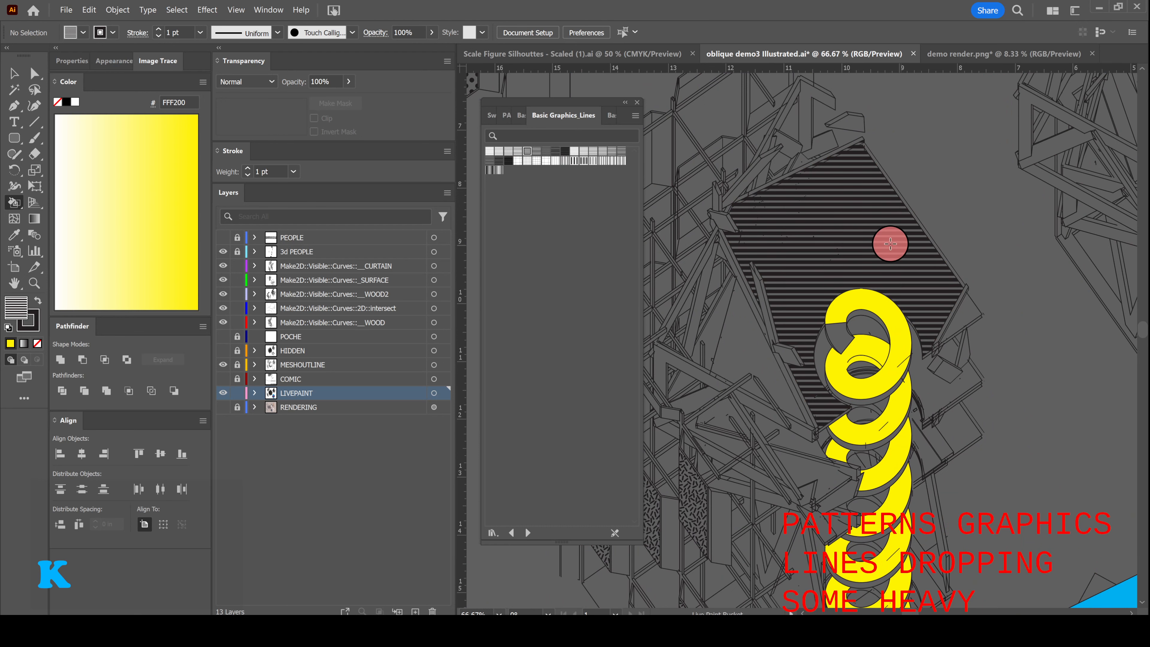
{"action": "scroll", "coordinate": [797, 240], "scroll_direction": "down", "scroll_amount": 3, "text": "alt"}
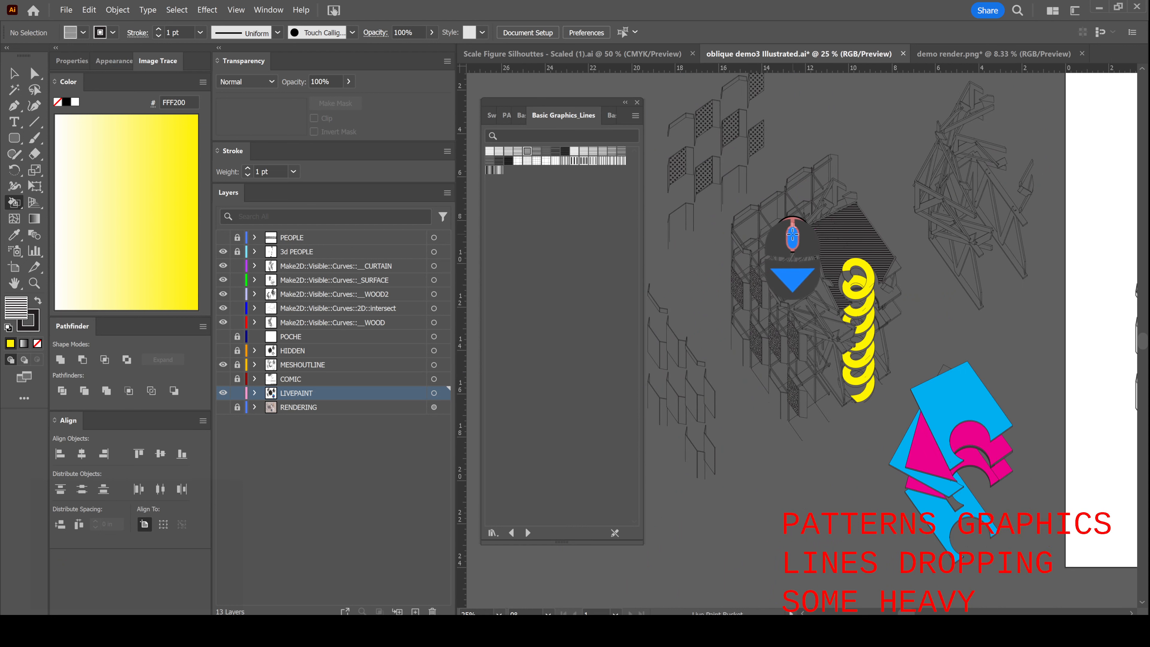
{"action": "scroll", "coordinate": [797, 239], "scroll_direction": "down", "scroll_amount": 1, "text": "alt"}
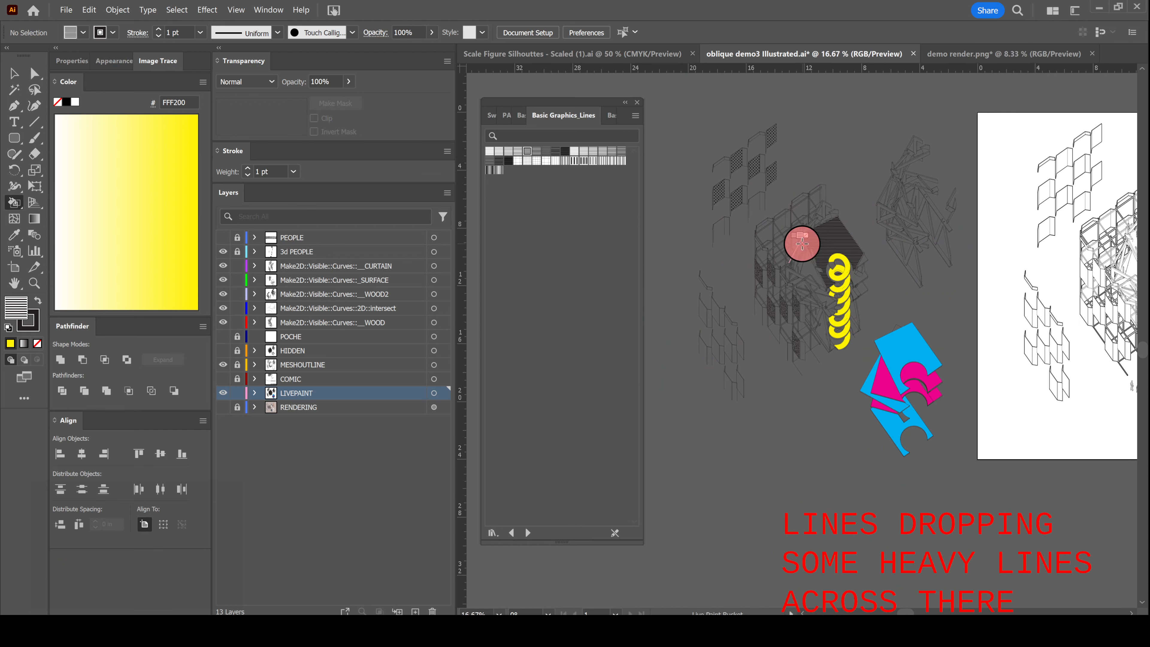
- Select the whole Live Paint group beside the artboard and expand it into regular artwork
{"action": "key", "text": "v"}
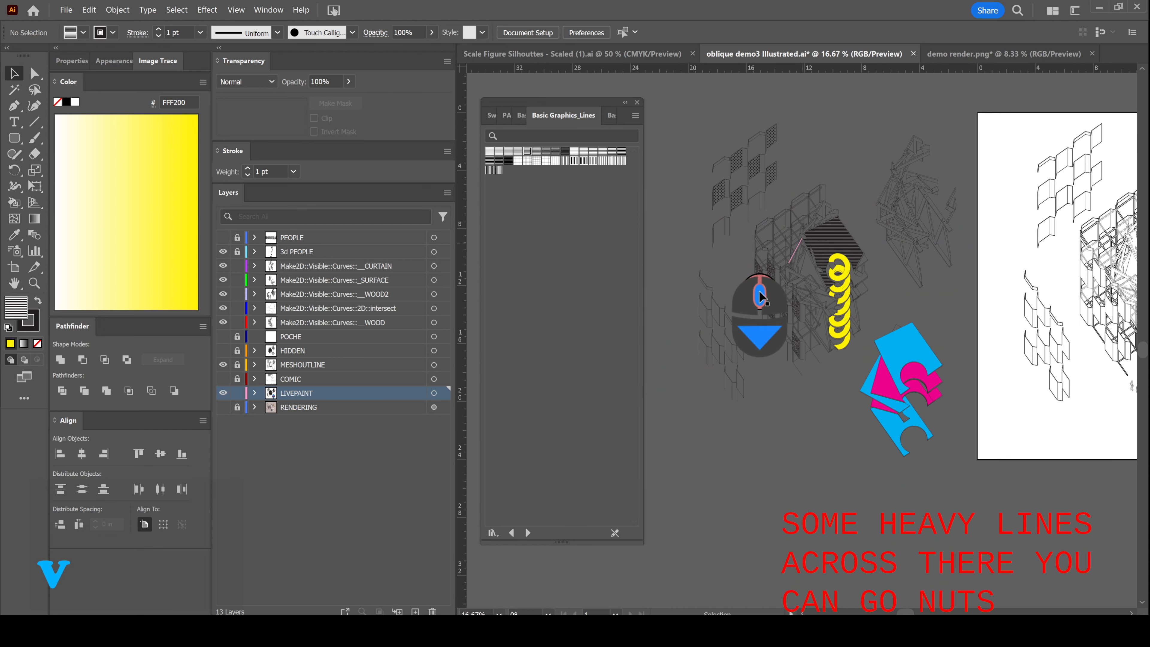
{"action": "scroll", "coordinate": [749, 306], "scroll_direction": "down", "scroll_amount": 1, "text": "alt"}
{"action": "scroll", "coordinate": [812, 484], "scroll_direction": "down", "scroll_amount": 1, "text": "alt"}
{"action": "scroll", "coordinate": [766, 210], "scroll_direction": "up", "scroll_amount": 2, "text": "alt"}
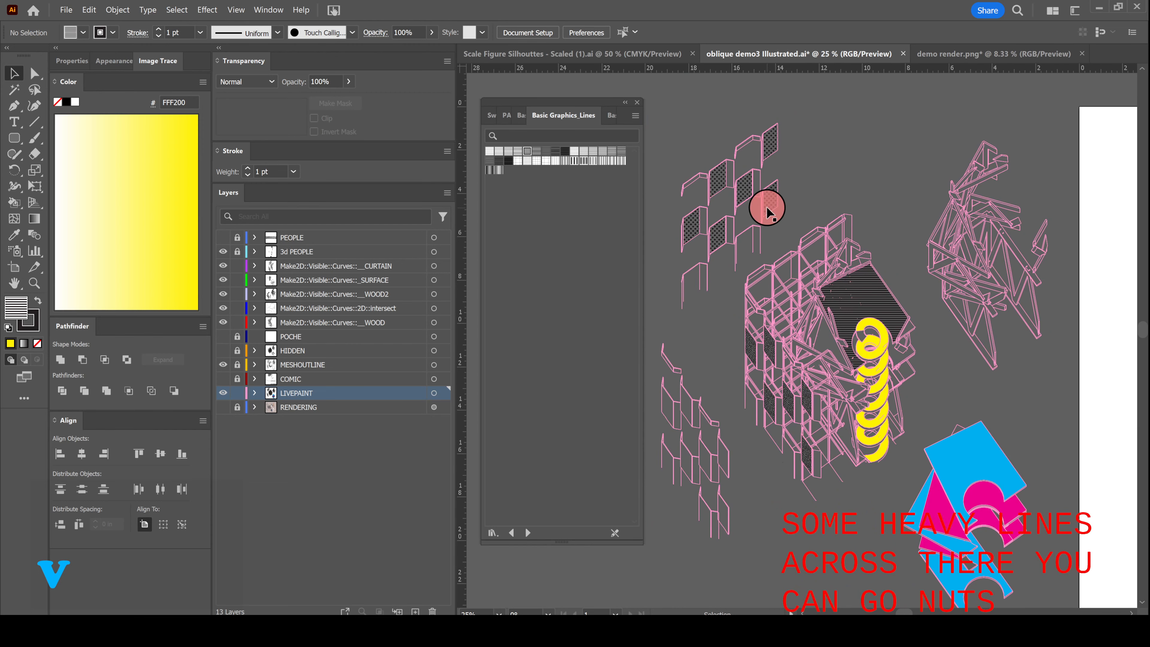
{"action": "scroll", "coordinate": [738, 179], "scroll_direction": "down", "scroll_amount": 1, "text": "alt"}
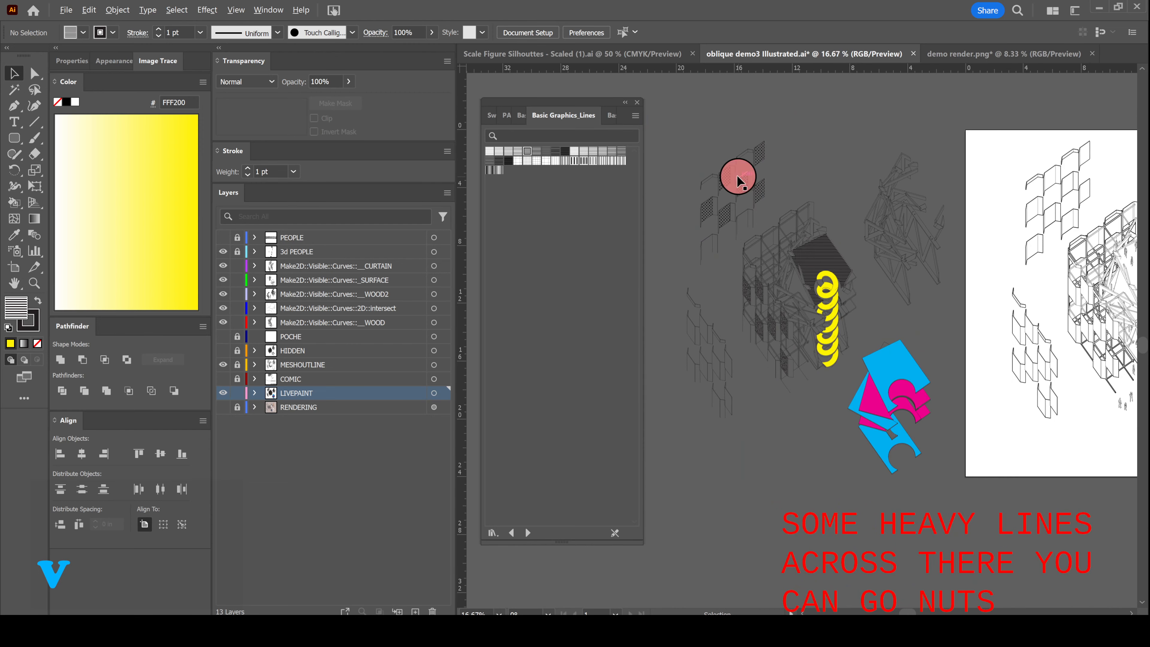
{"action": "scroll", "coordinate": [734, 174], "scroll_direction": "down", "scroll_amount": 1, "text": "alt"}
{"action": "left_click", "coordinate": [793, 233]}
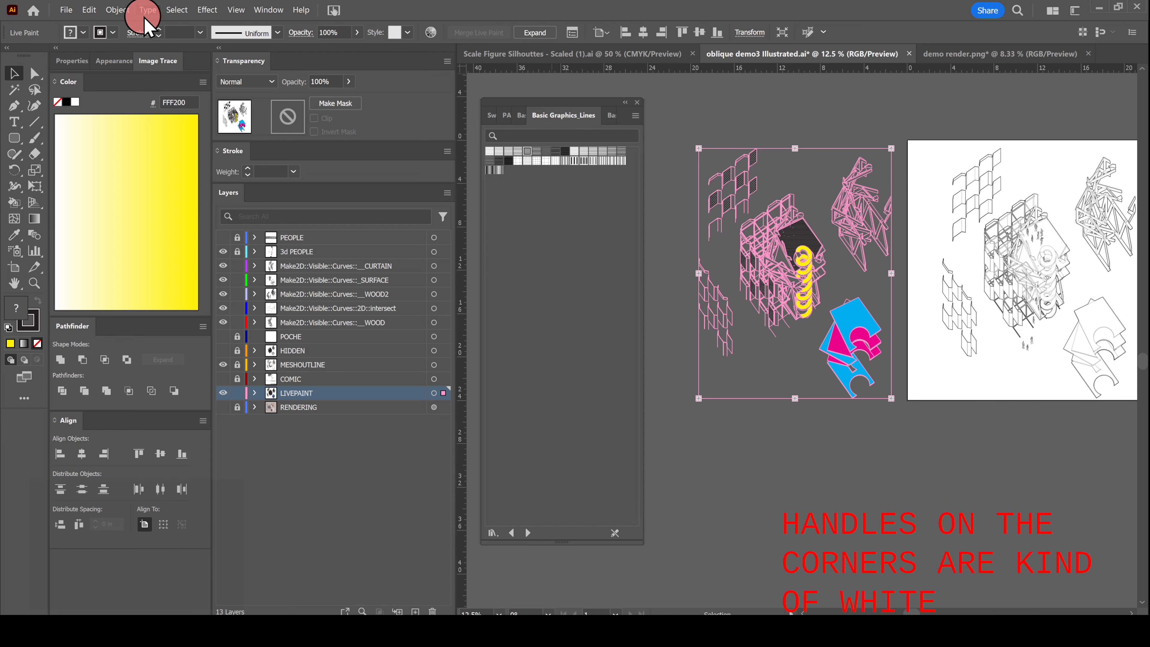
{"action": "left_click", "coordinate": [117, 10]}
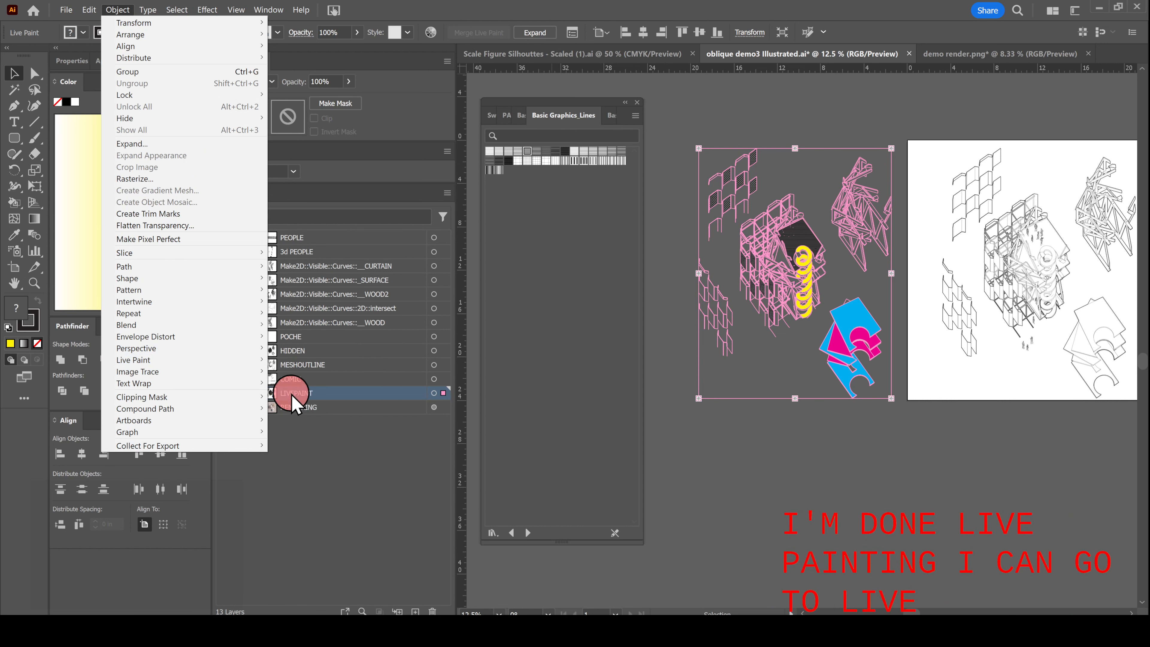
{"action": "mouse_move", "coordinate": [251, 359]}
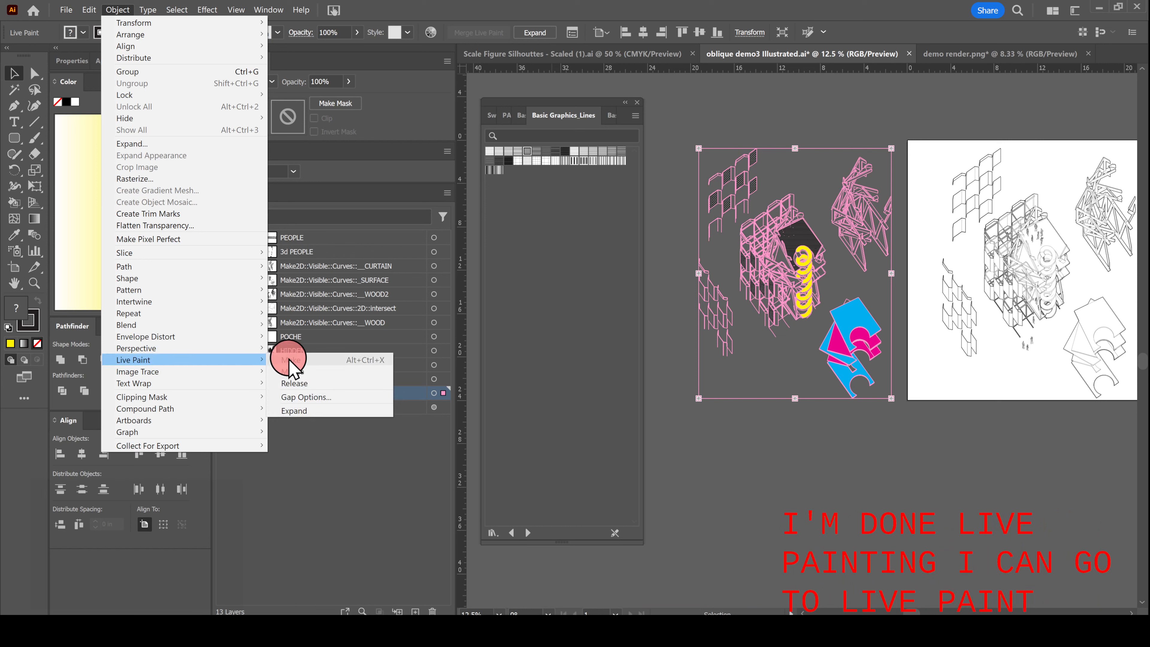
{"action": "left_click", "coordinate": [313, 409]}
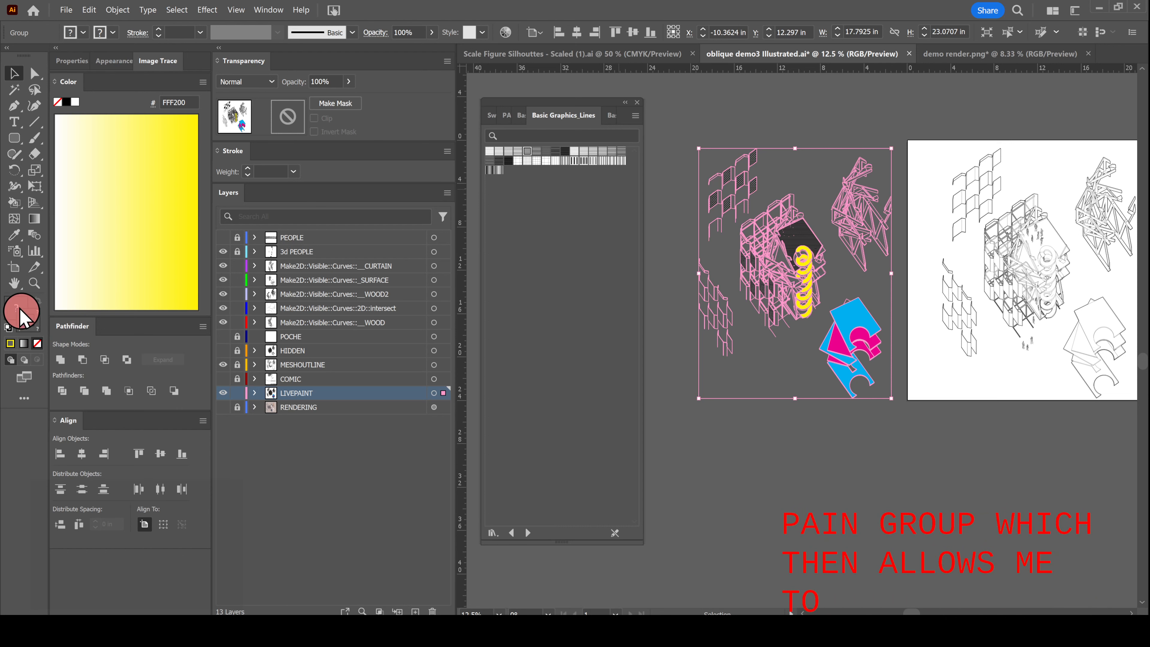
- Remove the strokes from the expanded Live Paint artwork so only the fills remain, and deselect it
{"action": "left_click", "coordinate": [57, 104]}
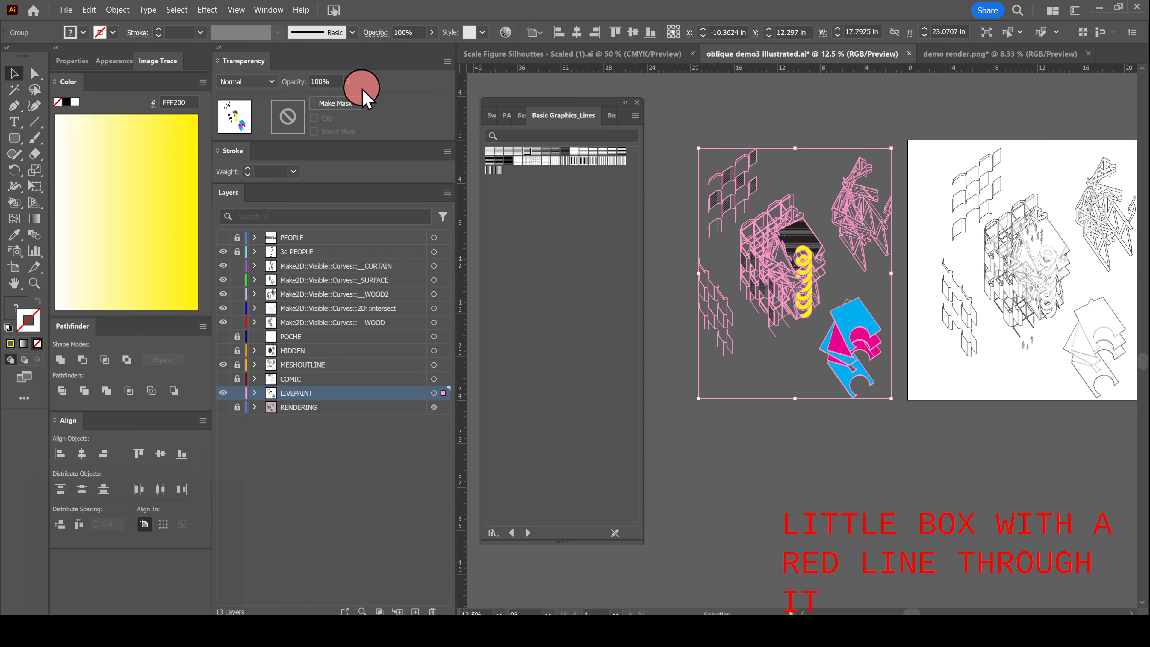
{"action": "left_click", "coordinate": [744, 111]}
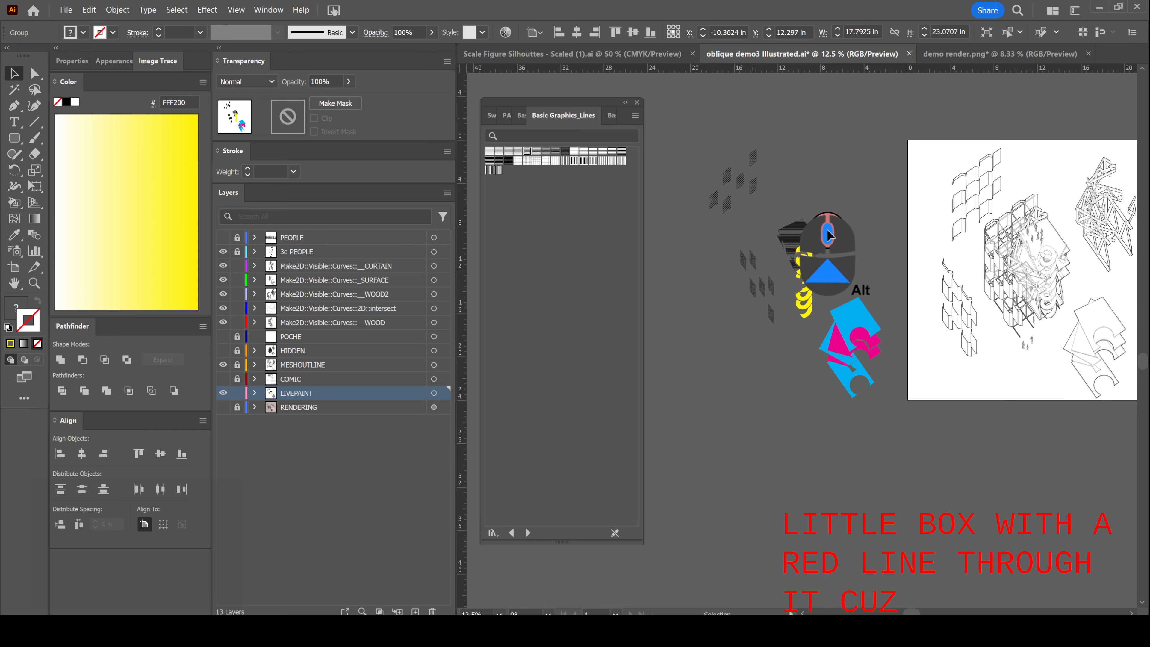
{"action": "scroll", "coordinate": [827, 235], "scroll_direction": "up", "scroll_amount": 6, "text": "alt"}
{"action": "scroll", "coordinate": [787, 309], "scroll_direction": "down", "scroll_amount": 3, "text": "alt"}
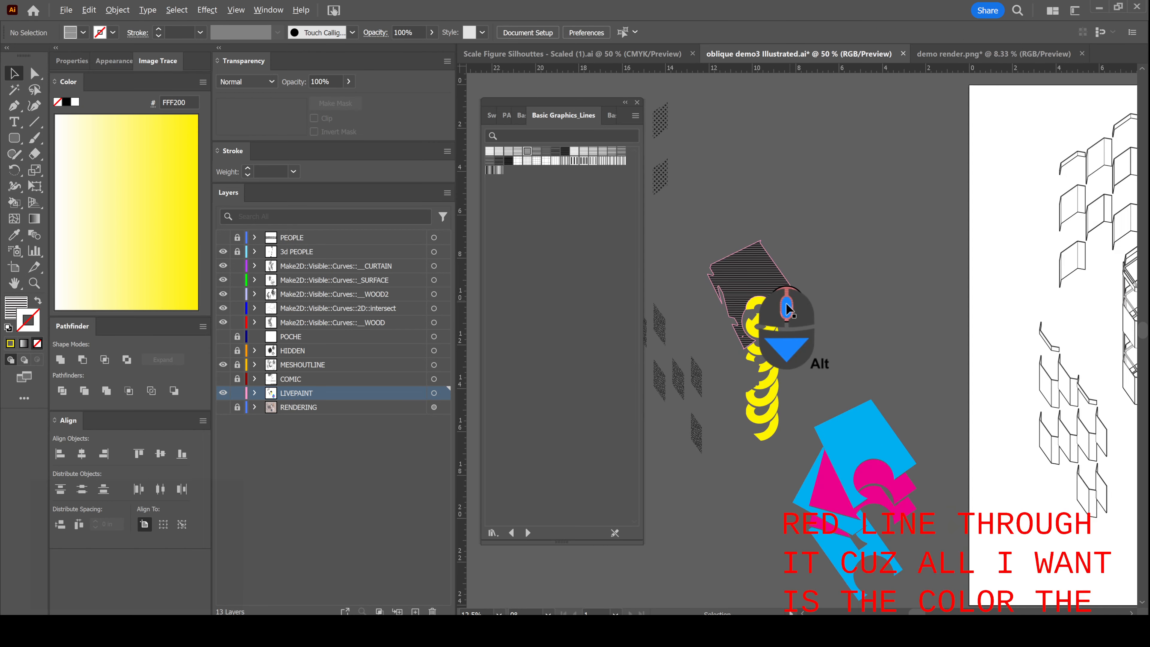
{"action": "scroll", "coordinate": [787, 310], "scroll_direction": "down", "scroll_amount": 4, "text": "alt"}
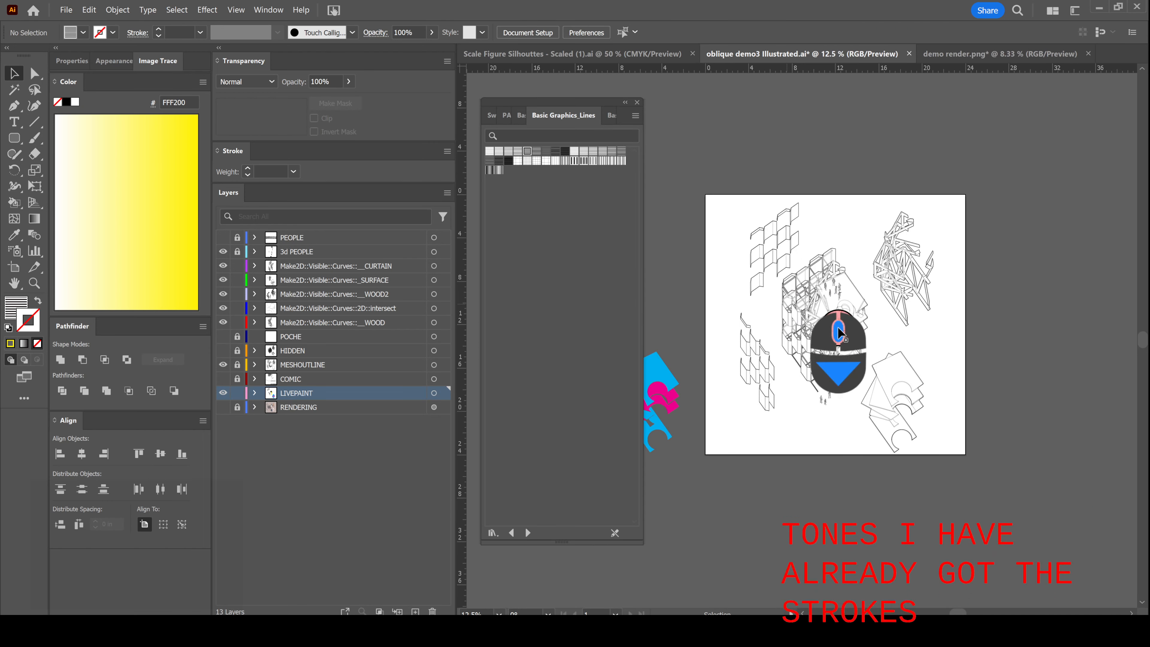
- Move the expanded color group horizontally about 23 in to the right, onto the linework on the artboard
{"action": "scroll", "coordinate": [837, 326], "scroll_direction": "left", "scroll_amount": 3, "text": "ctrl"}
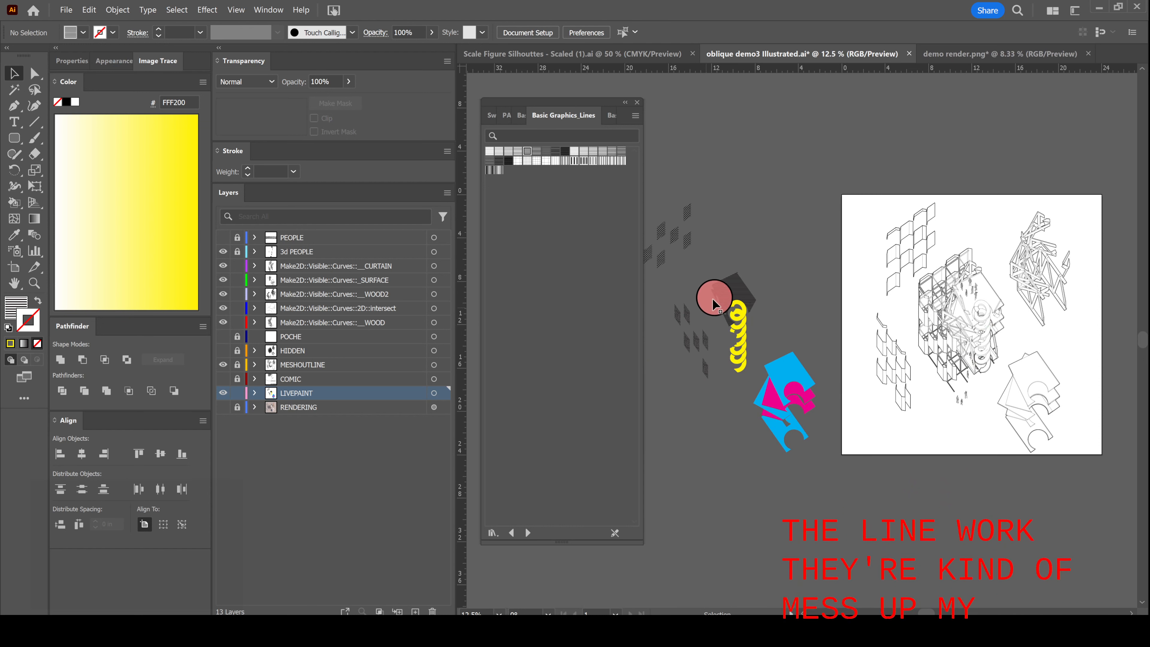
{"action": "left_click", "coordinate": [721, 293]}
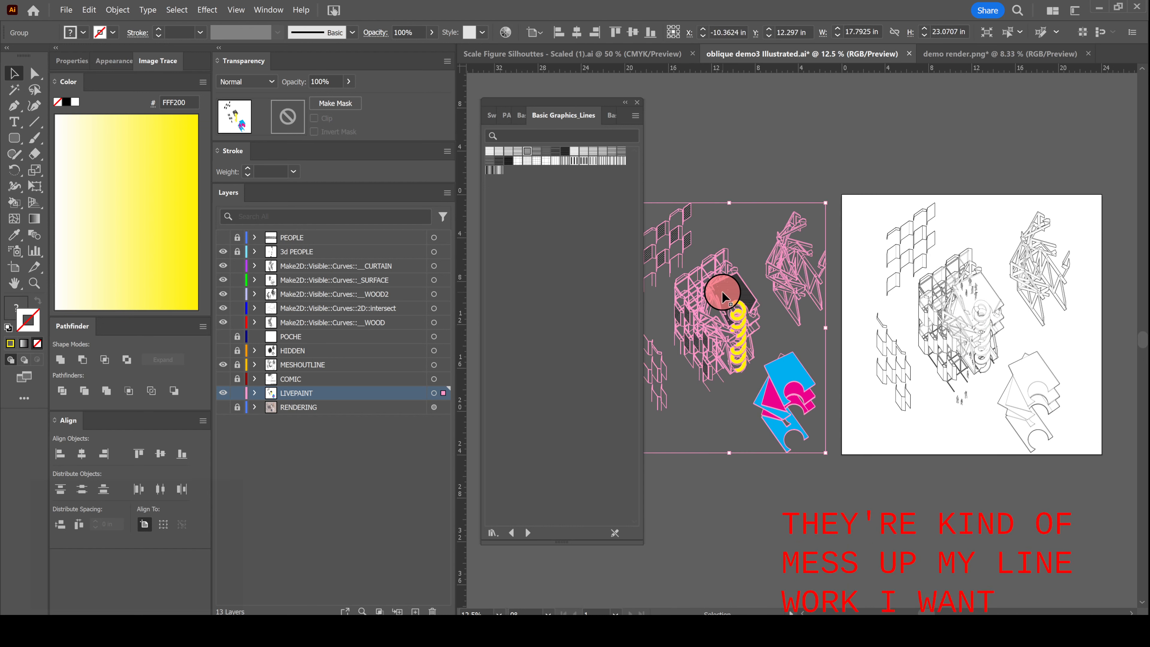
{"action": "left_click_drag", "start_coordinate": [723, 296], "coordinate": [975, 305]}
{"action": "left_click", "coordinate": [978, 300], "text": "shift"}
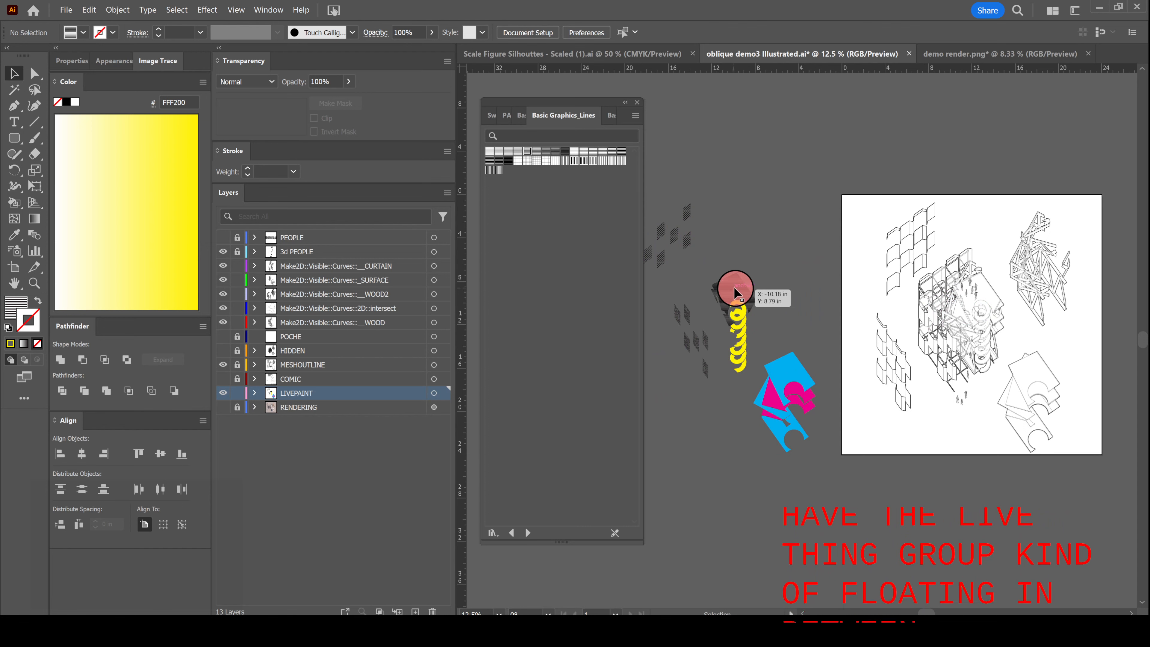
{"action": "left_click_drag", "start_coordinate": [733, 286], "coordinate": [1043, 362]}
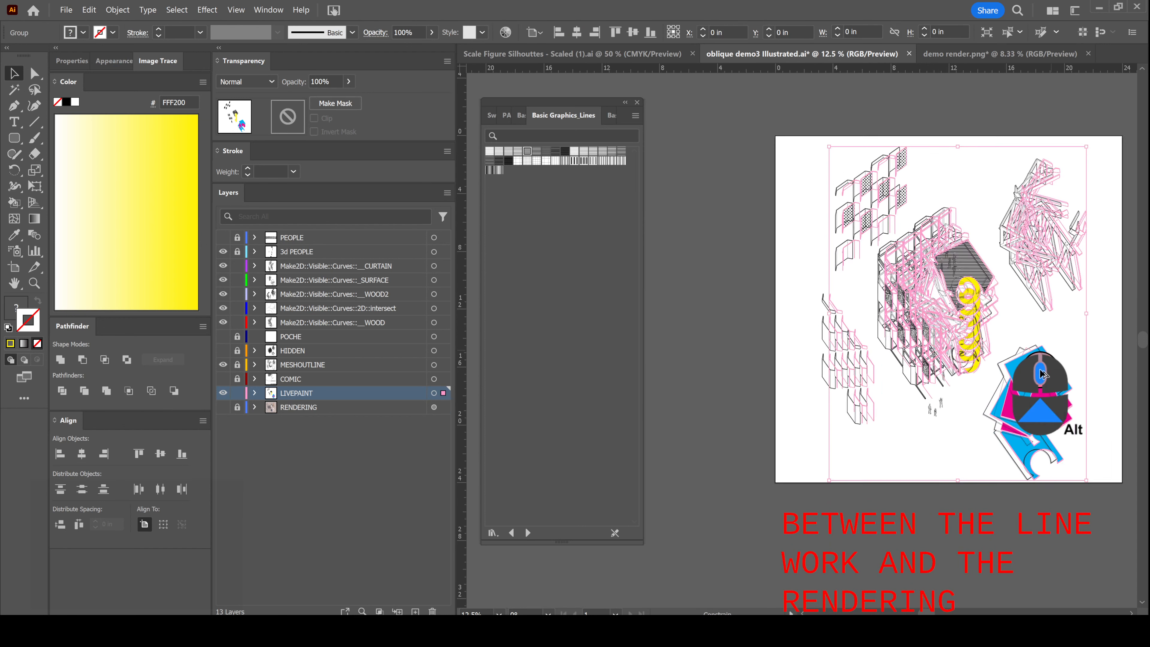
- Shift the color group about 0.45 in to the left to line up the blue panel with its outlines
{"action": "scroll", "coordinate": [1036, 361], "scroll_direction": "up", "scroll_amount": 5, "text": "alt"}
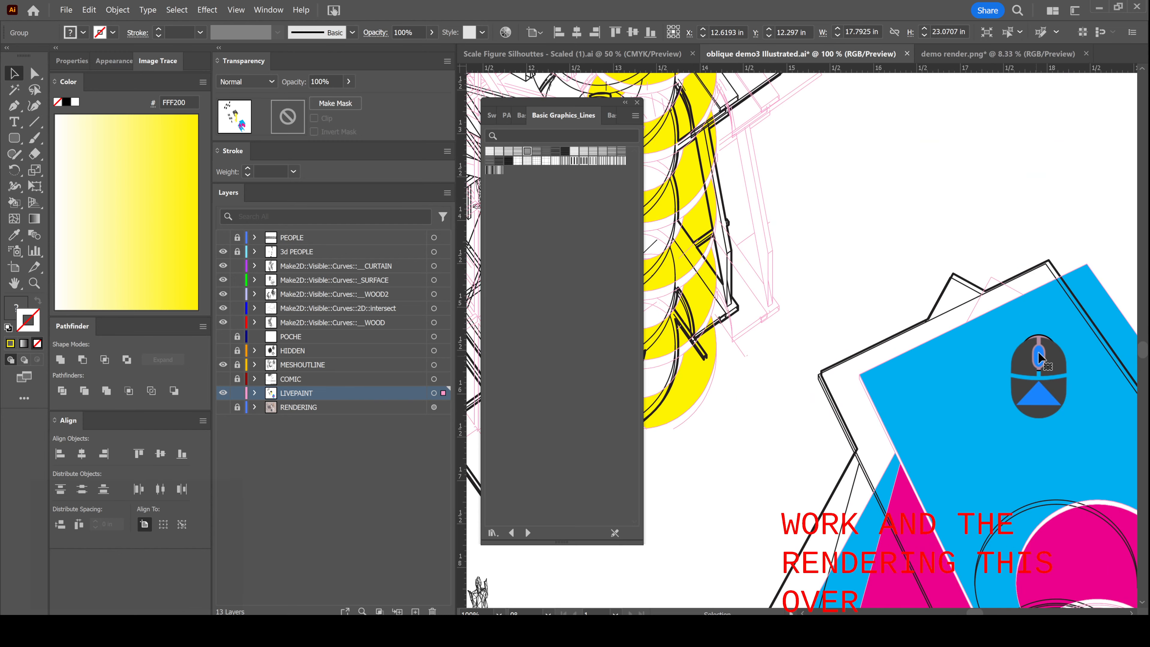
{"action": "left_click_drag", "start_coordinate": [957, 383], "coordinate": [922, 384]}
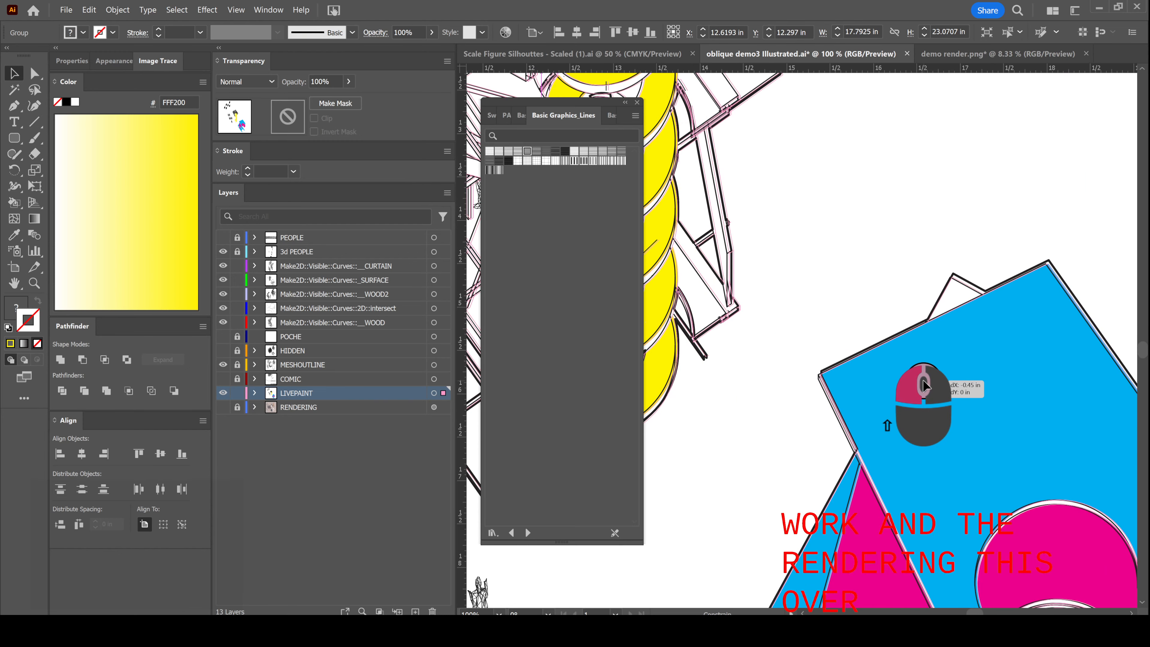
{"action": "scroll", "coordinate": [1019, 330], "scroll_direction": "up", "scroll_amount": 2, "text": "alt"}
{"action": "scroll", "coordinate": [1014, 329], "scroll_direction": "down", "scroll_amount": 4, "text": "alt"}
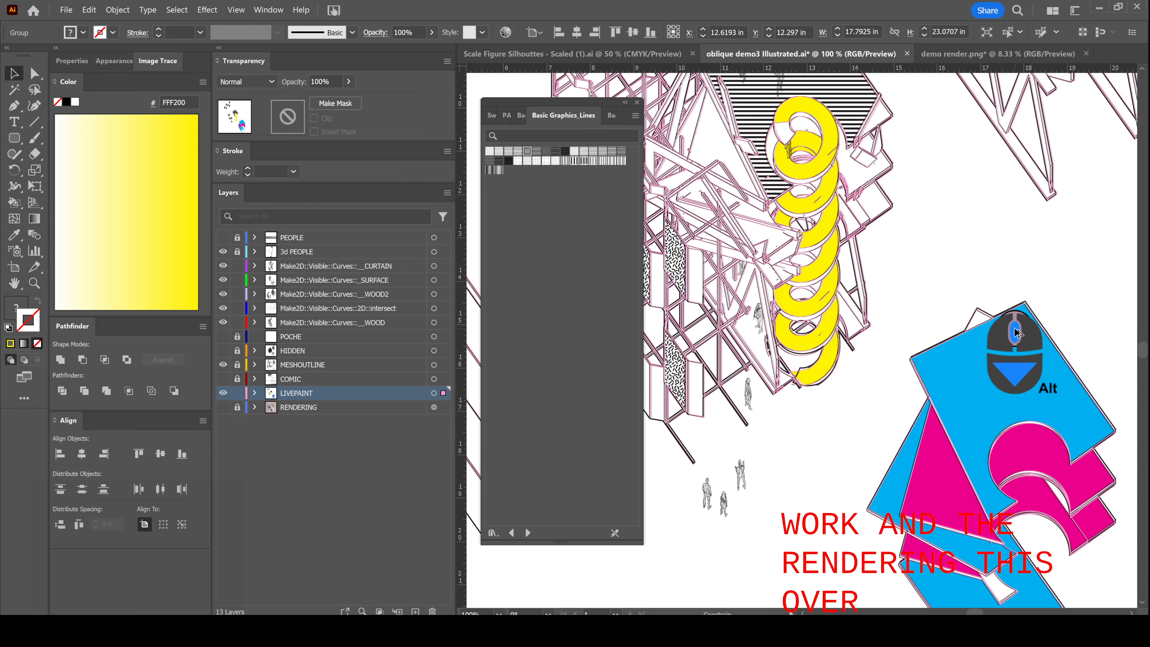
- Fine-tune the color group's horizontal position against the outlines around the spiral, and deselect it
{"action": "scroll", "coordinate": [877, 169], "scroll_direction": "up", "scroll_amount": 2, "text": "alt"}
{"action": "scroll", "coordinate": [876, 172], "scroll_direction": "up", "scroll_amount": 2, "text": "alt"}
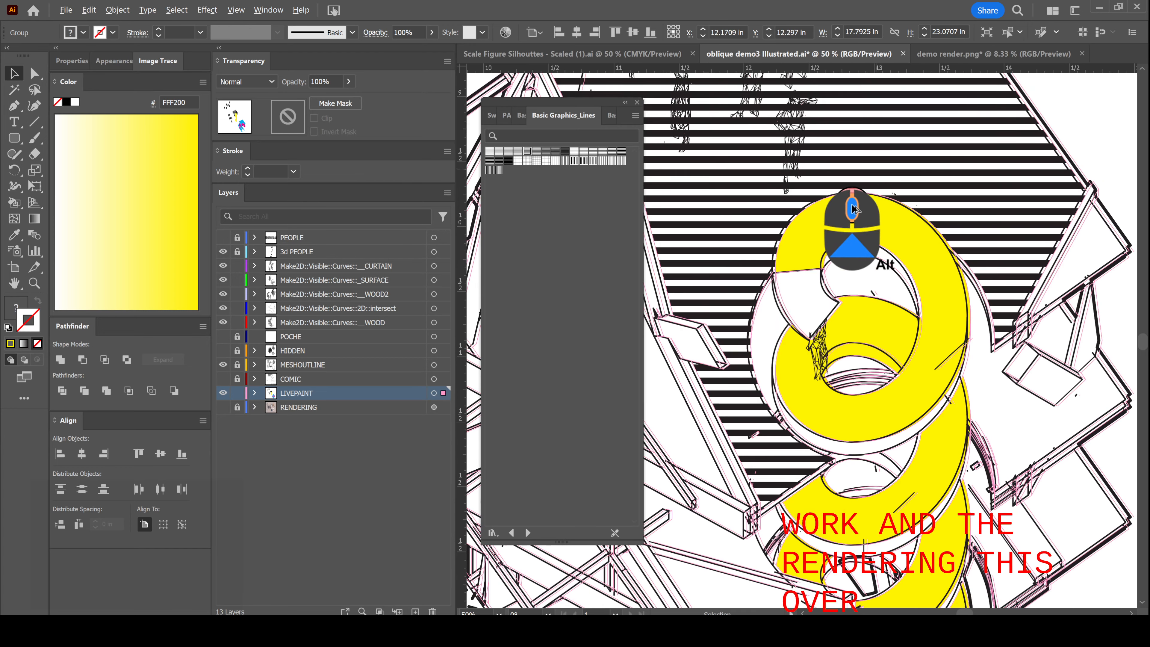
{"action": "scroll", "coordinate": [860, 246], "scroll_direction": "up", "scroll_amount": 2, "text": "alt"}
{"action": "left_click_drag", "start_coordinate": [1053, 280], "coordinate": [1050, 284]}
{"action": "scroll", "coordinate": [924, 217], "scroll_direction": "down", "scroll_amount": 3, "text": "alt"}
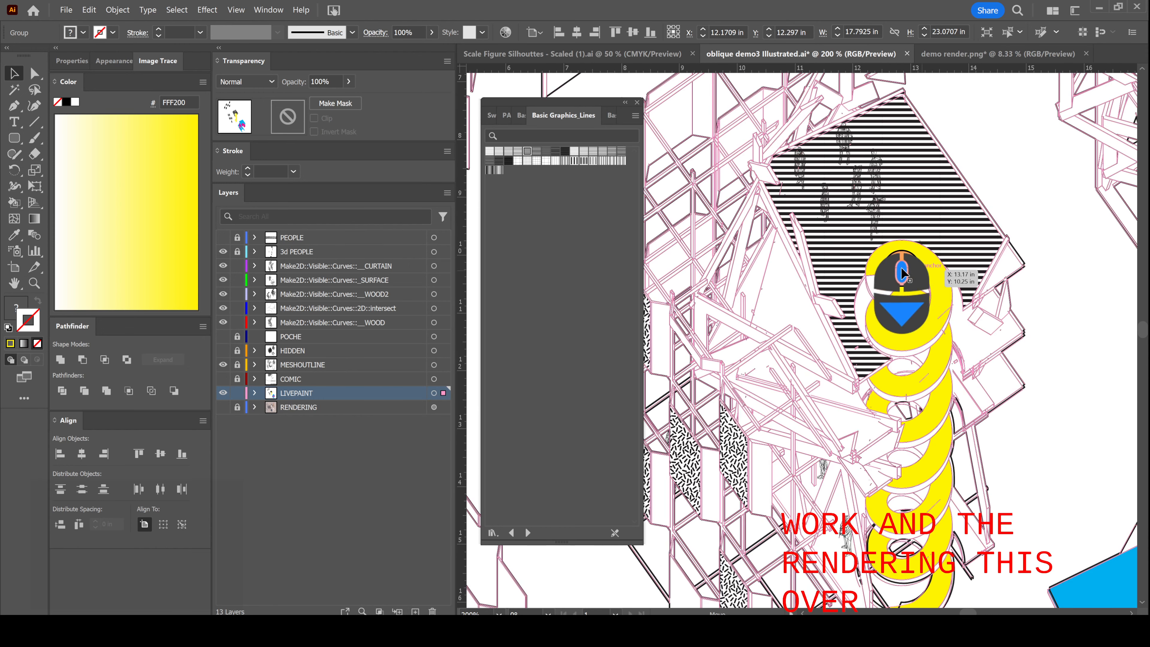
{"action": "scroll", "coordinate": [887, 243], "scroll_direction": "down", "scroll_amount": 3, "text": "alt"}
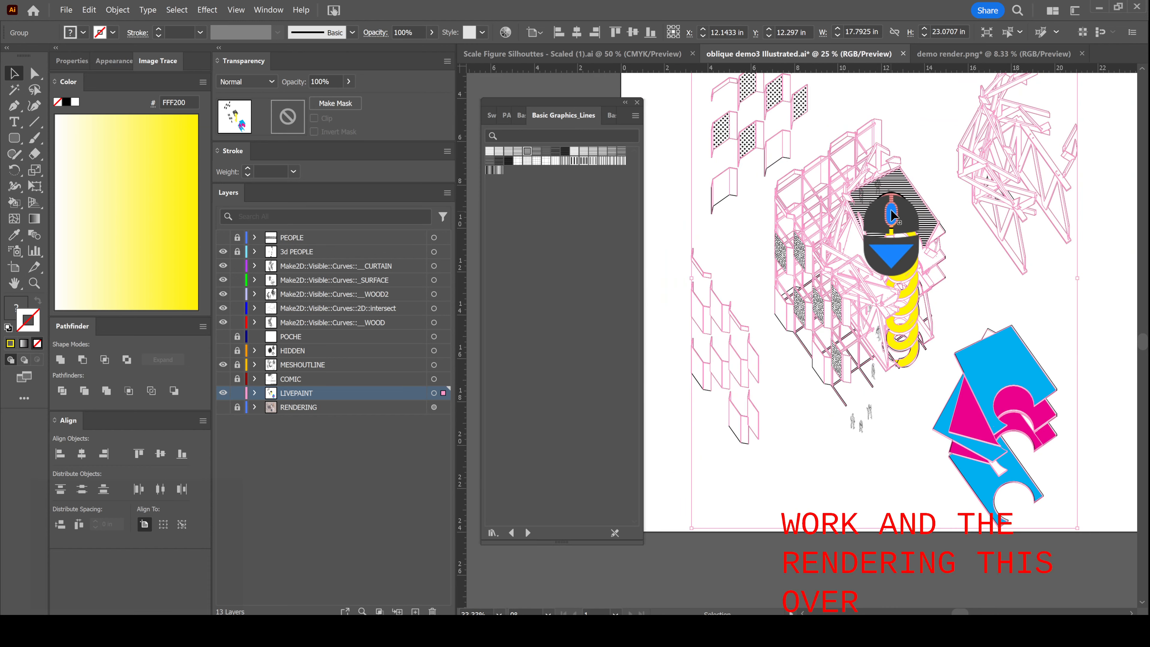
{"action": "left_click", "coordinate": [851, 343]}
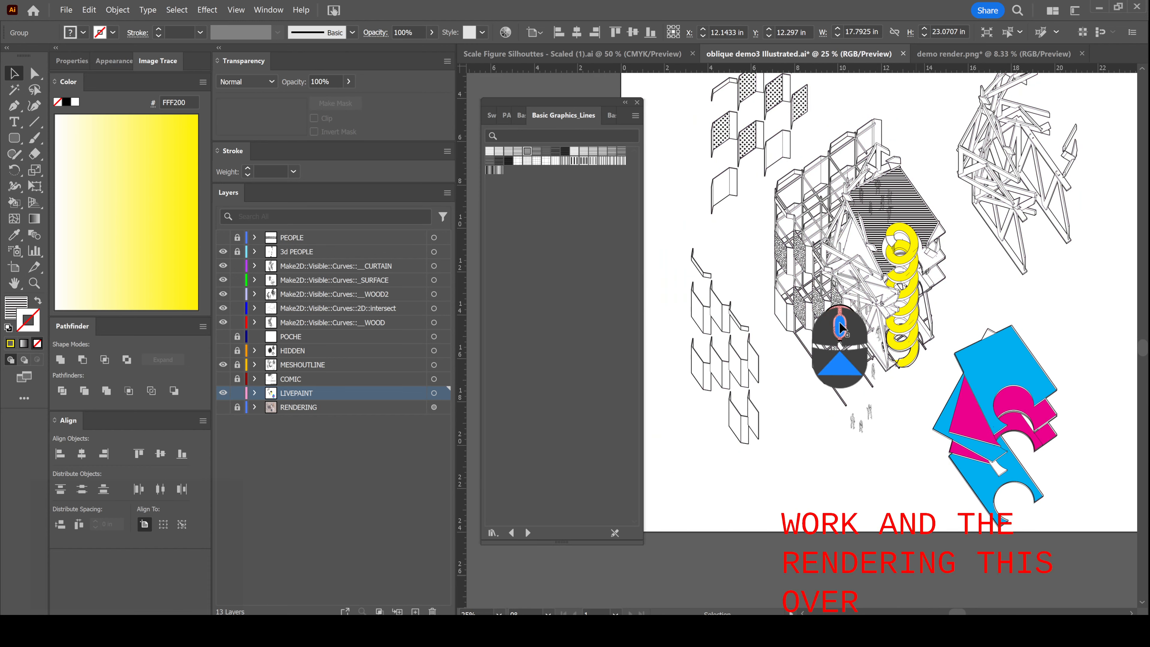
{"action": "scroll", "coordinate": [840, 323], "scroll_direction": "up", "scroll_amount": 6}
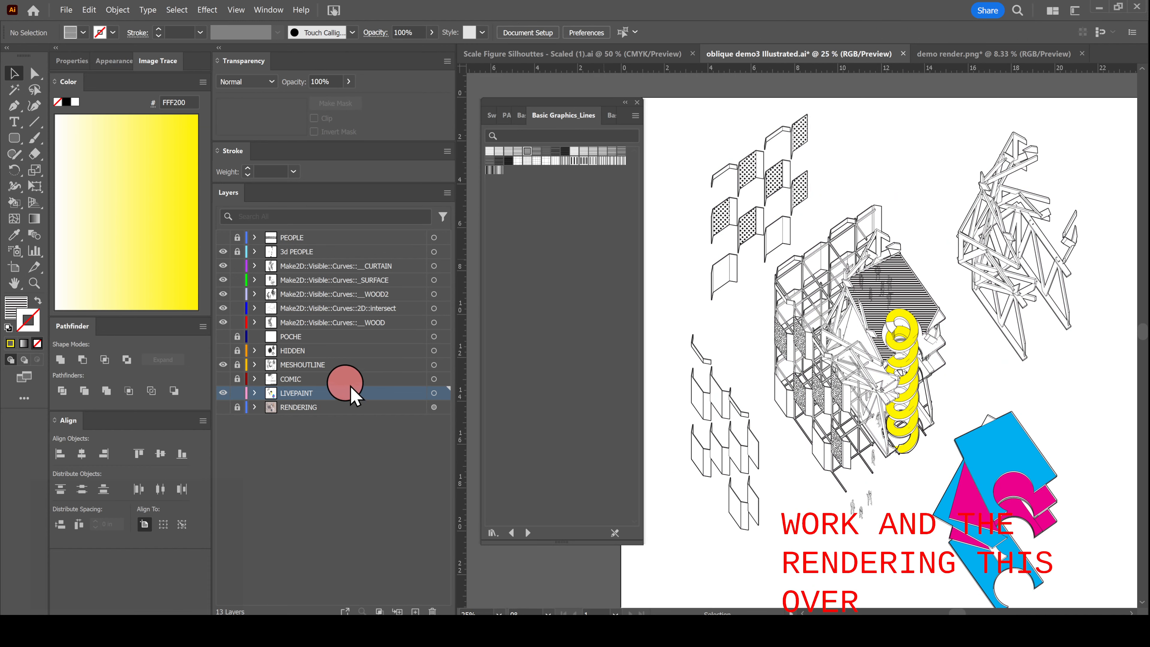
- Show the RENDERING layer beneath the Live Paint colors and linework
{"action": "left_click", "coordinate": [223, 407]}
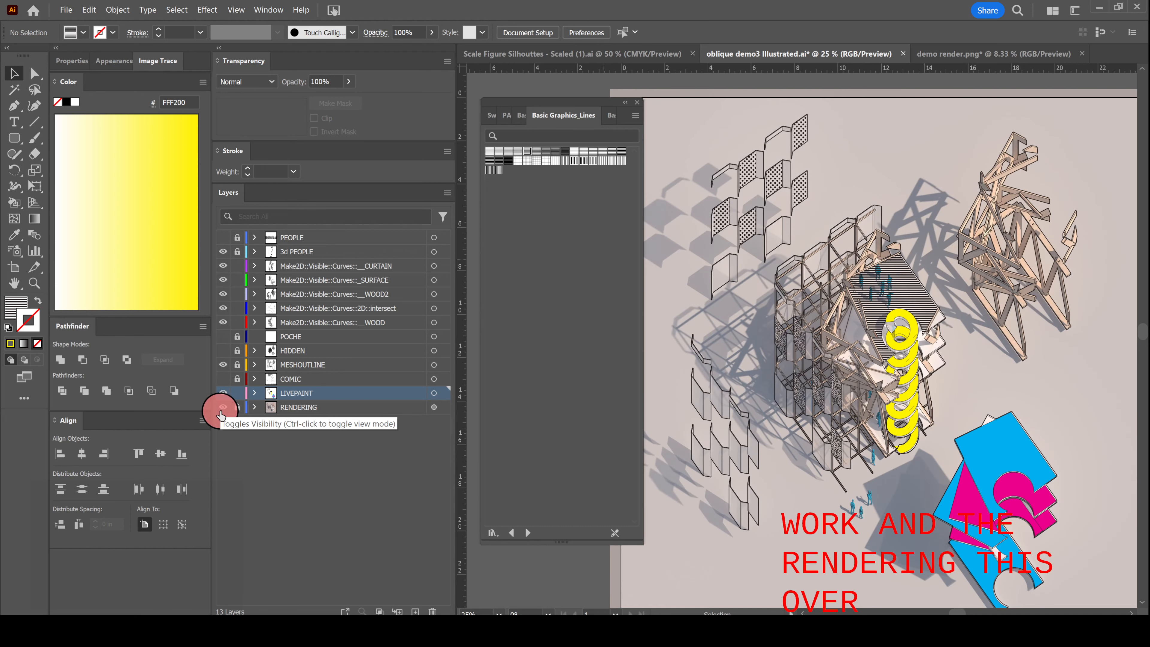
{"action": "left_click", "coordinate": [846, 277]}
{"action": "scroll", "coordinate": [919, 281], "scroll_direction": "down", "scroll_amount": 2}
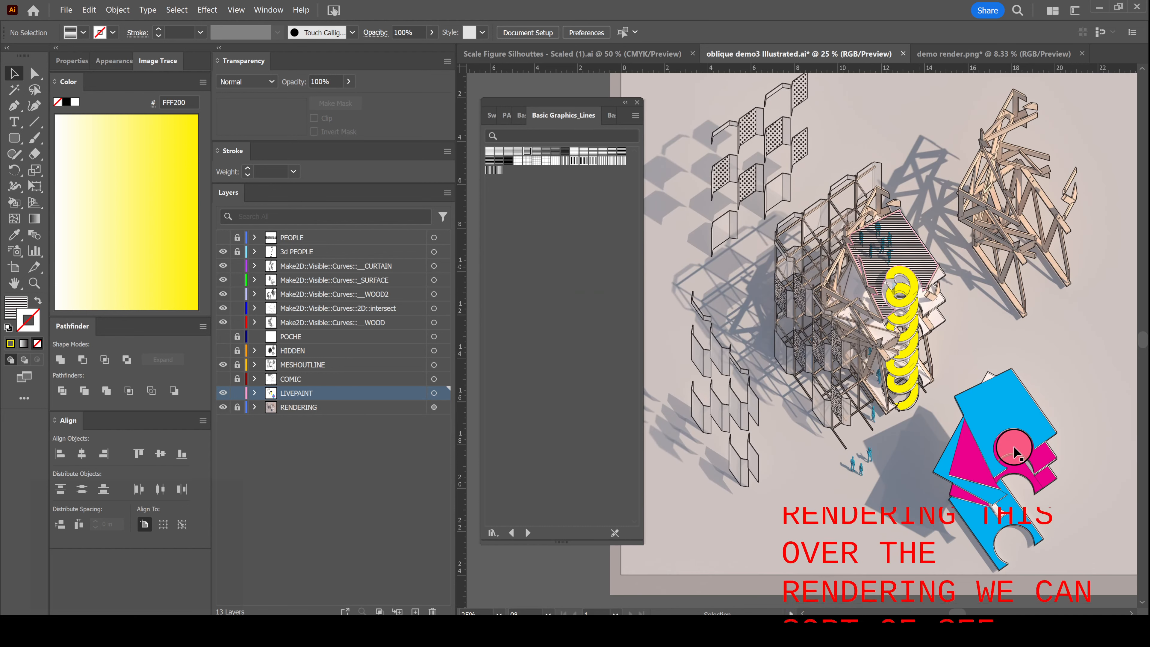
{"action": "scroll", "coordinate": [1025, 450], "scroll_direction": "up", "scroll_amount": 1, "text": "alt"}
- Select the expanded Live Paint color group and set its blending mode to Overlay
{"action": "left_click", "coordinate": [992, 389]}
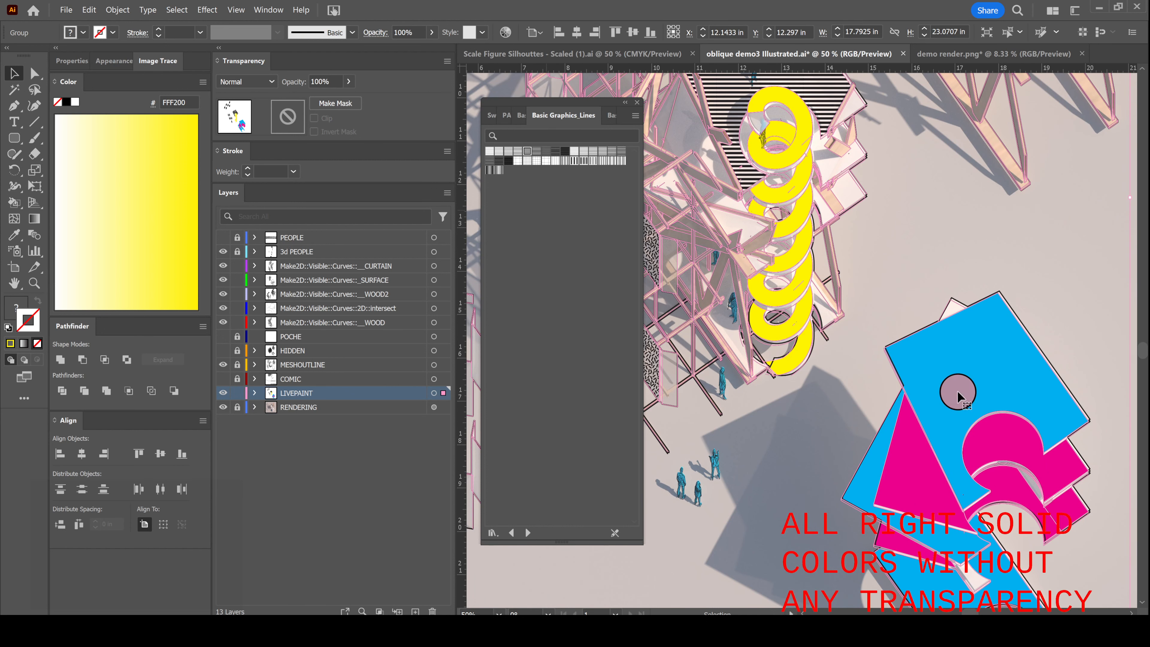
{"action": "left_click", "coordinate": [273, 83]}
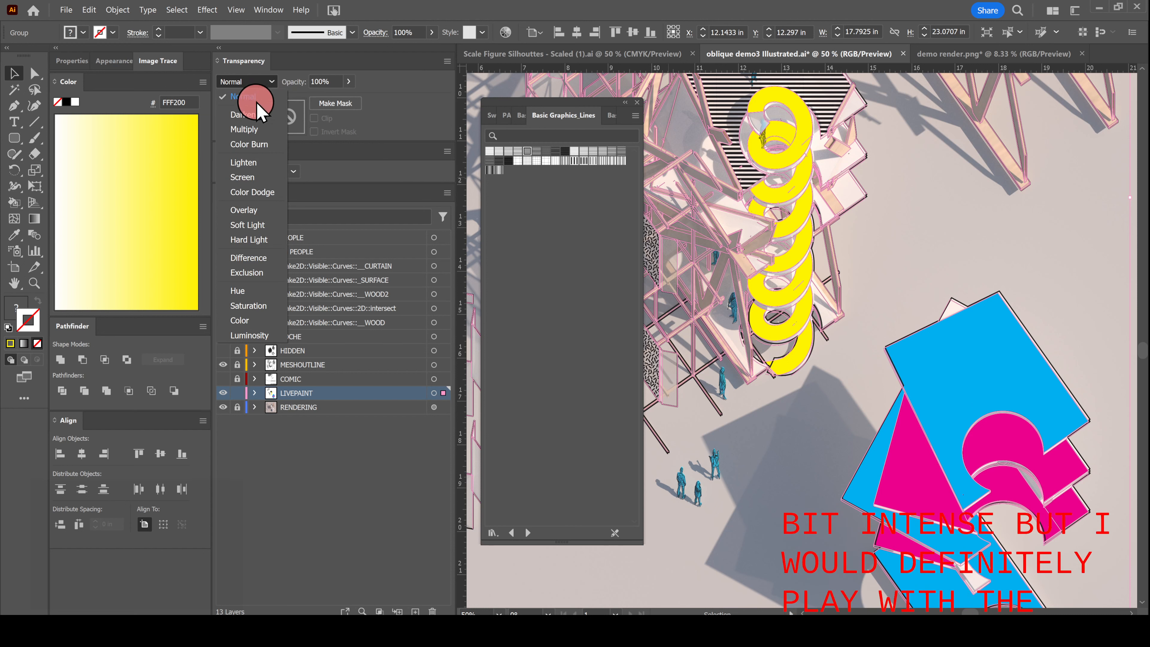
{"action": "left_click", "coordinate": [272, 84]}
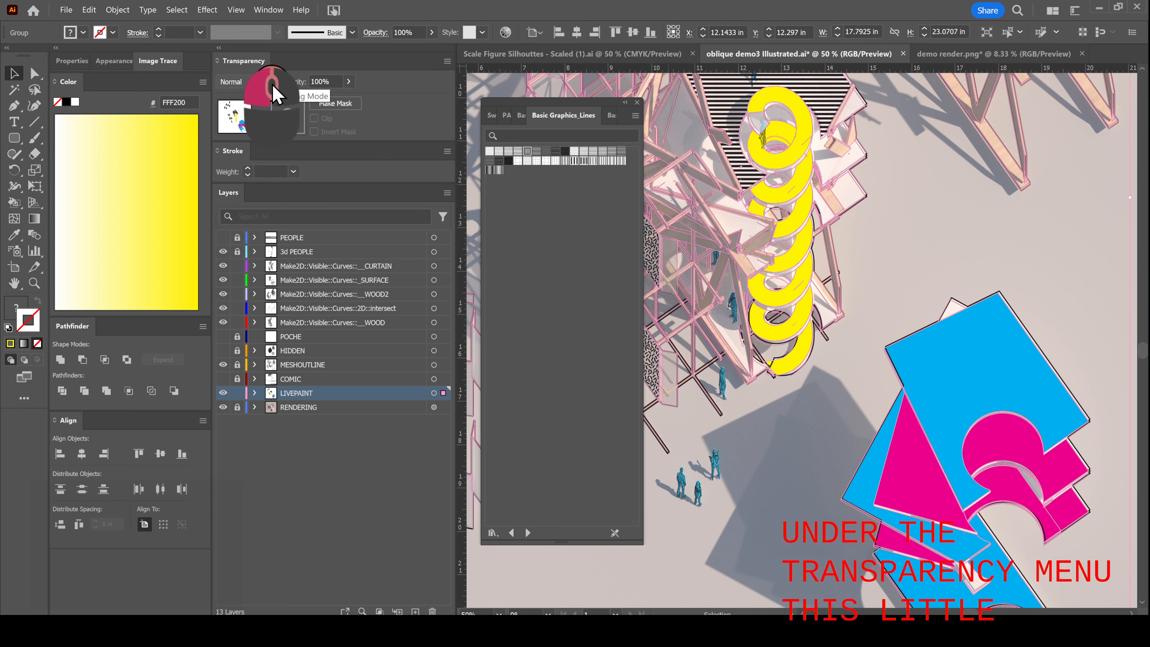
{"action": "left_click", "coordinate": [273, 84]}
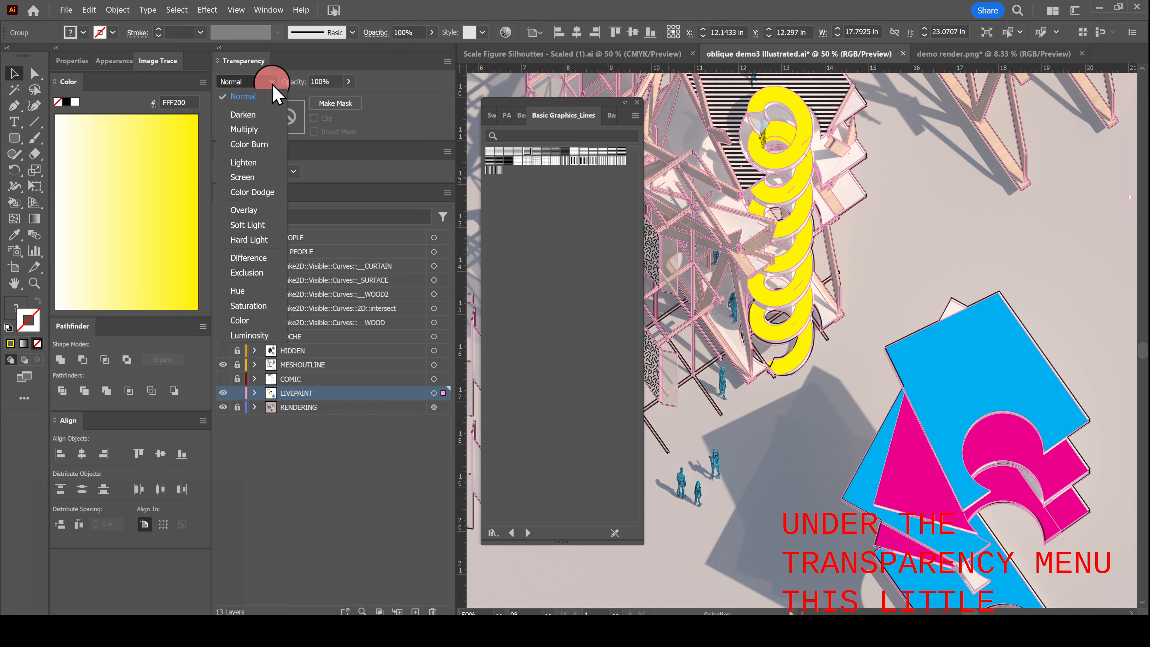
{"action": "left_click", "coordinate": [254, 212]}
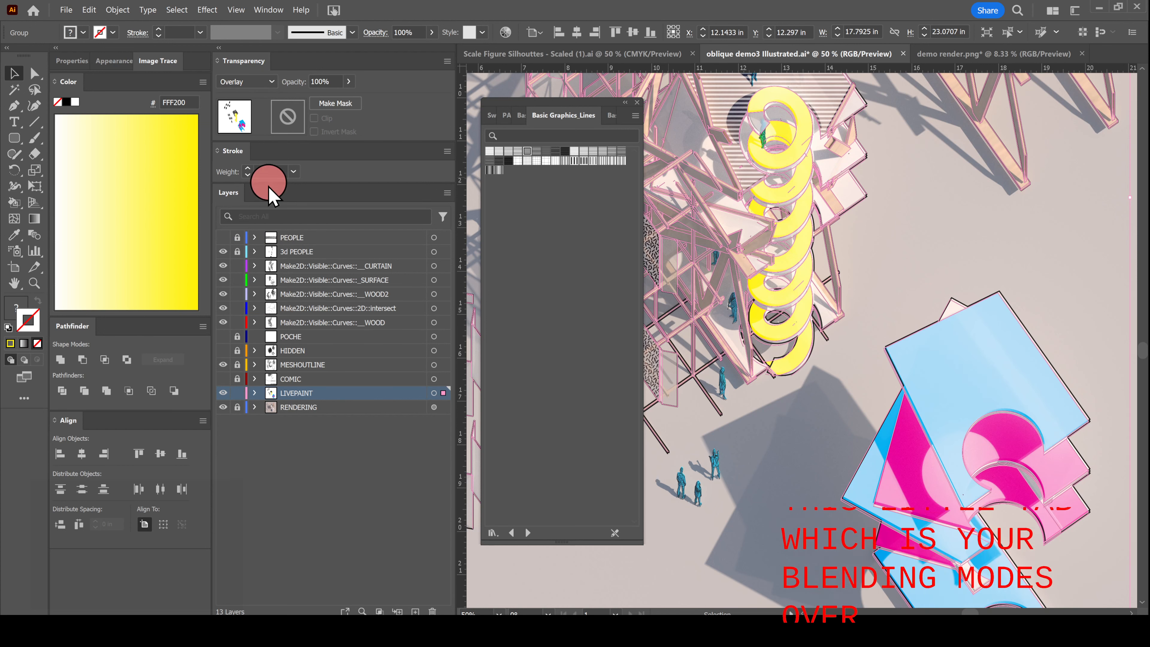
- Lower the color group's opacity to 80% and deselect it
{"action": "left_click", "coordinate": [349, 83]}
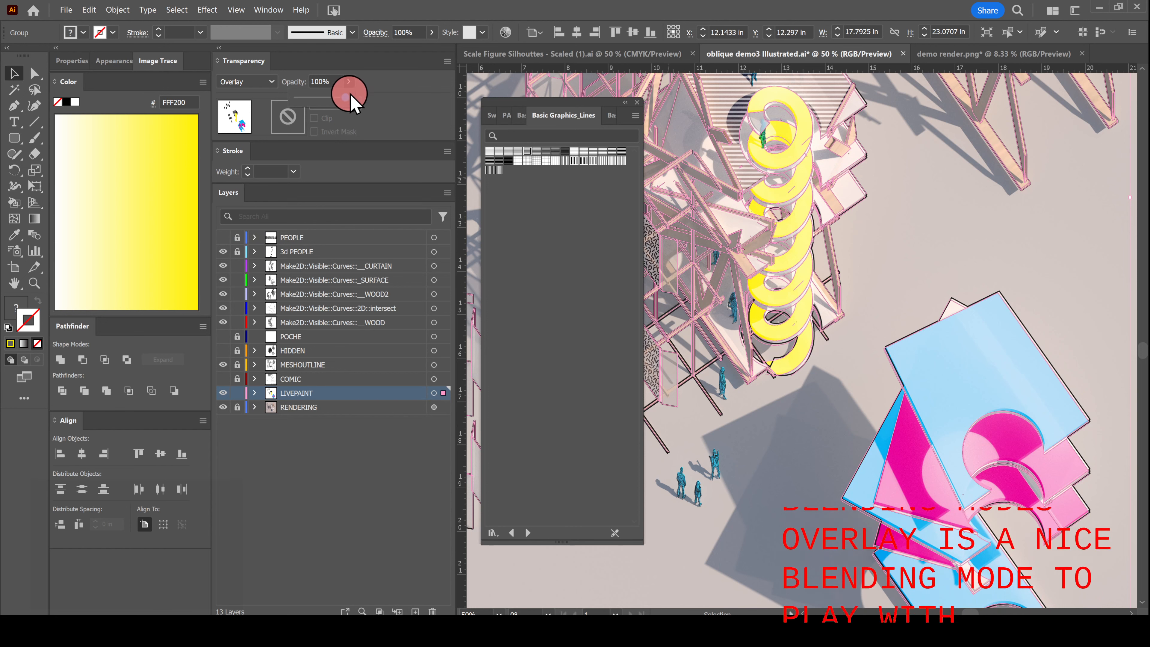
{"action": "left_click", "coordinate": [335, 103]}
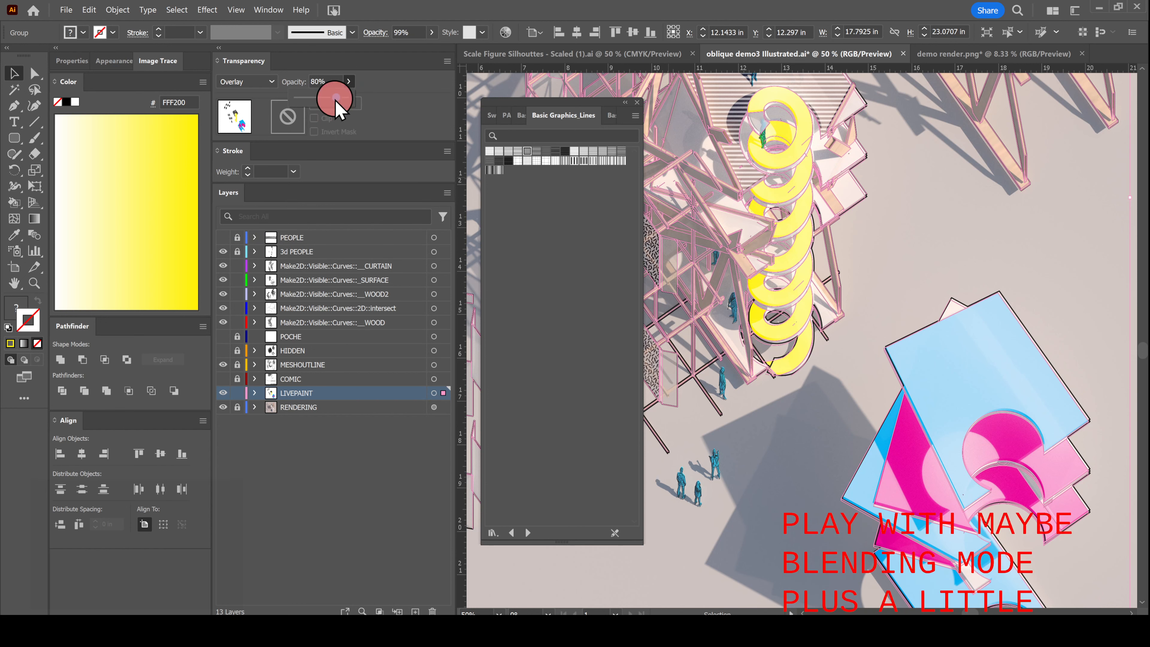
{"action": "scroll", "coordinate": [883, 303], "scroll_direction": "down", "scroll_amount": 2, "text": "alt"}
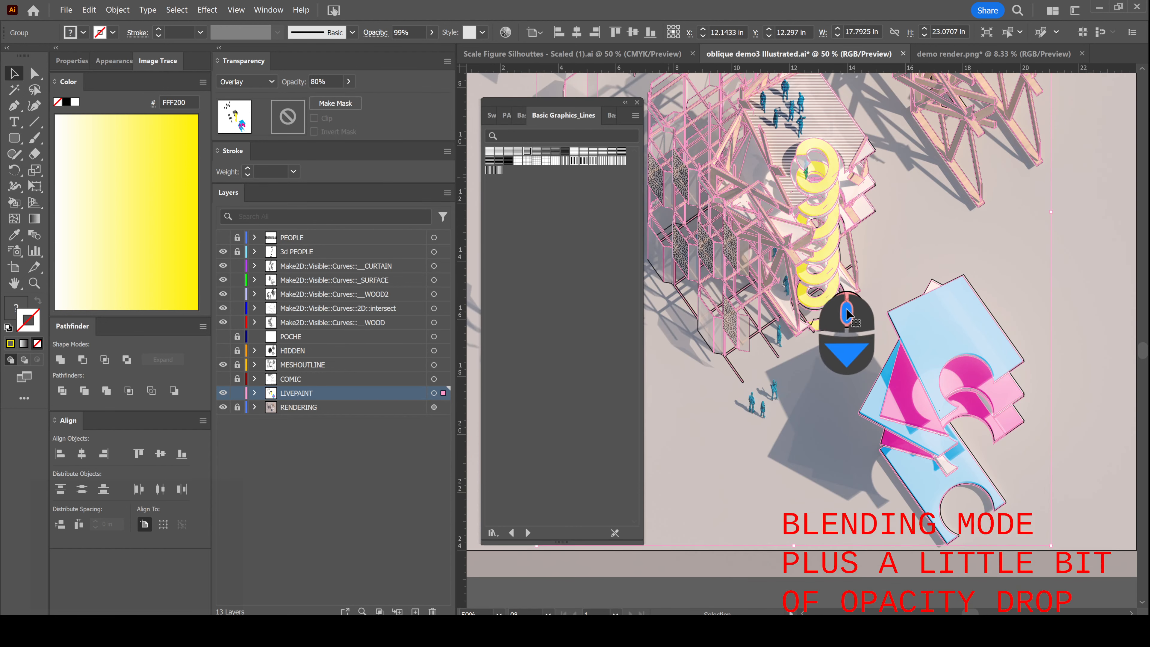
{"action": "left_click", "coordinate": [952, 585]}
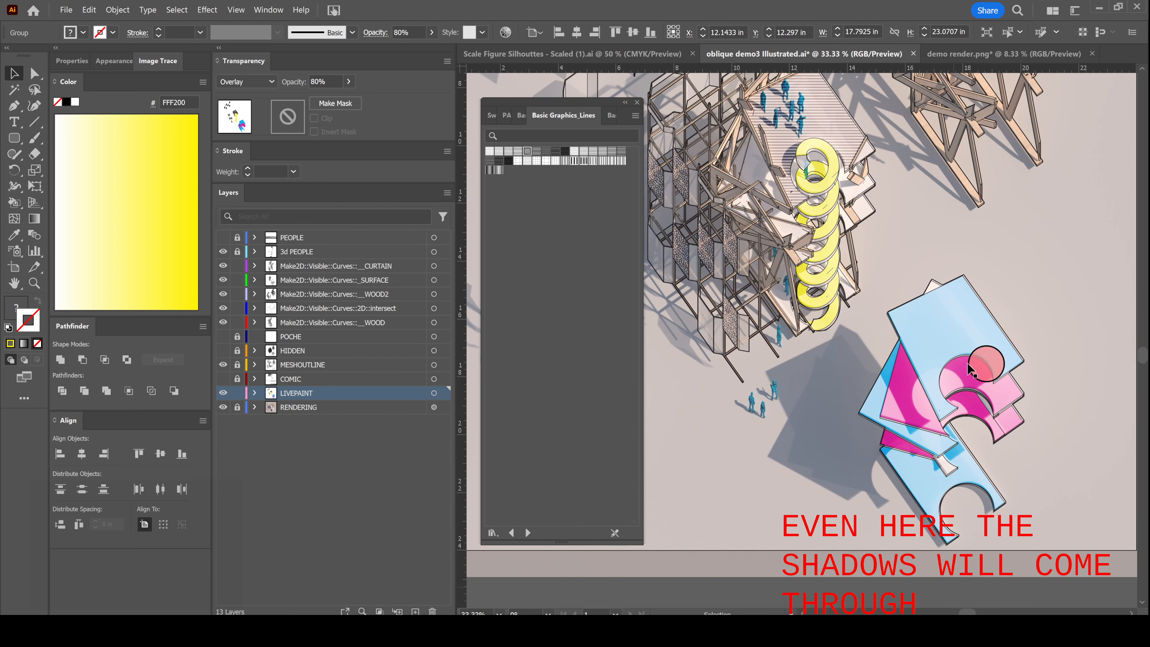
{"action": "left_click", "coordinate": [973, 346]}
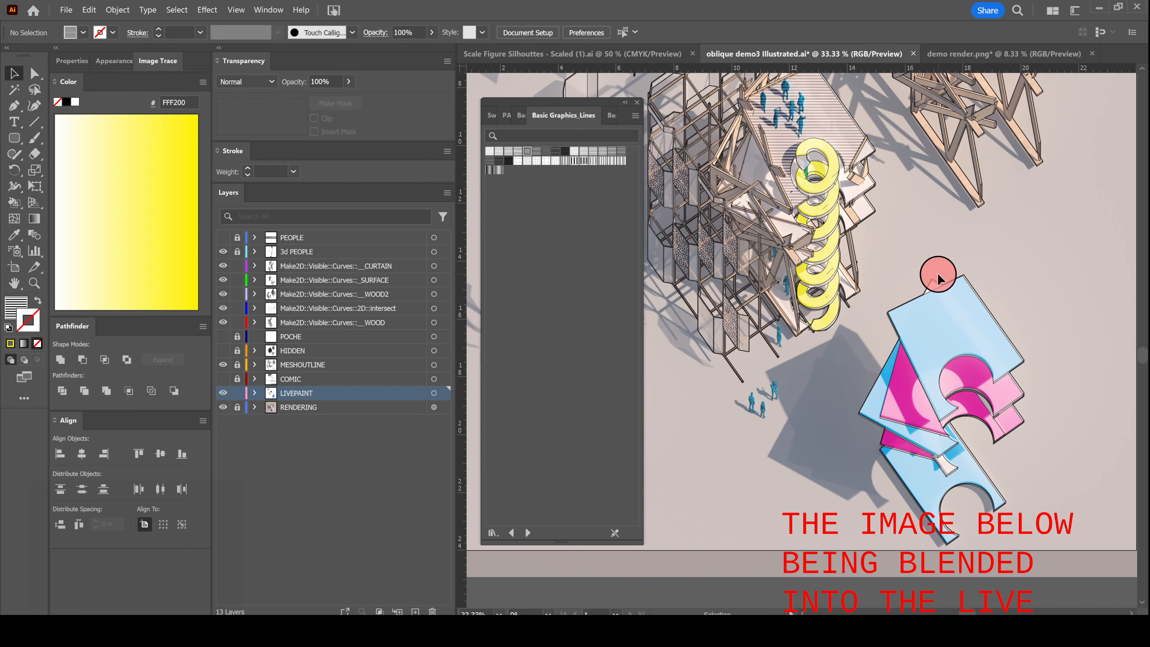
- Select a single polka-dot panel inside the color group with the Direct Selection tool
{"action": "scroll", "coordinate": [916, 308], "scroll_direction": "up", "scroll_amount": 1}
{"action": "scroll", "coordinate": [916, 308], "scroll_direction": "up", "scroll_amount": 3}
{"action": "scroll", "coordinate": [916, 308], "scroll_direction": "left", "scroll_amount": 6, "text": "ctrl"}
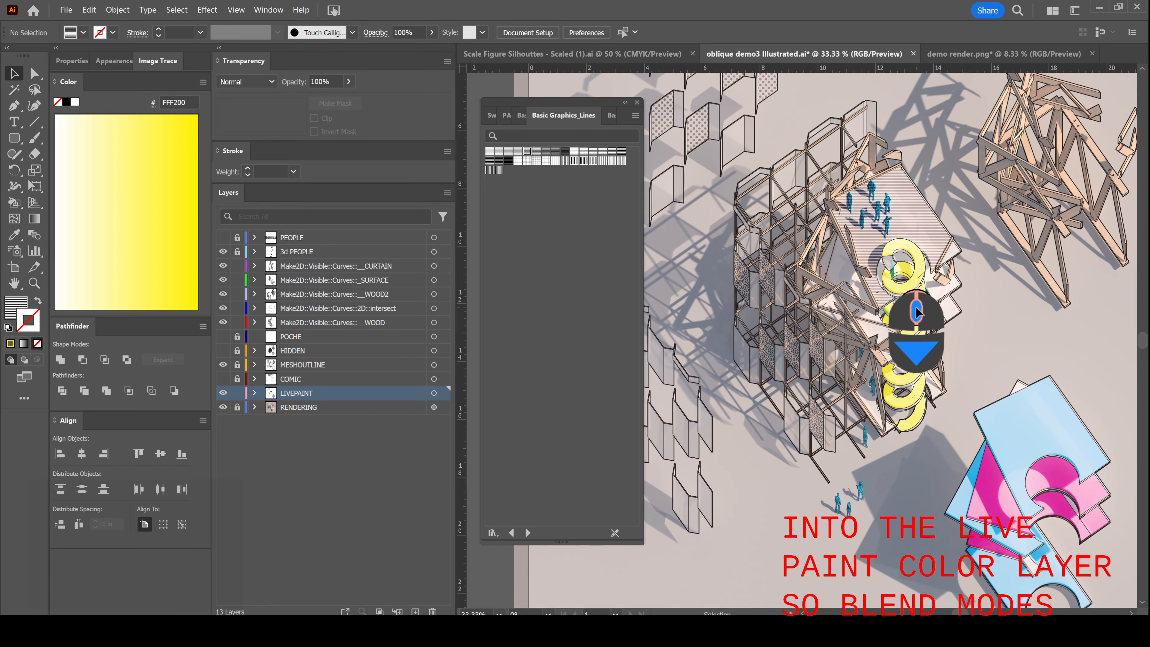
{"action": "scroll", "coordinate": [915, 308], "scroll_direction": "up", "scroll_amount": 4}
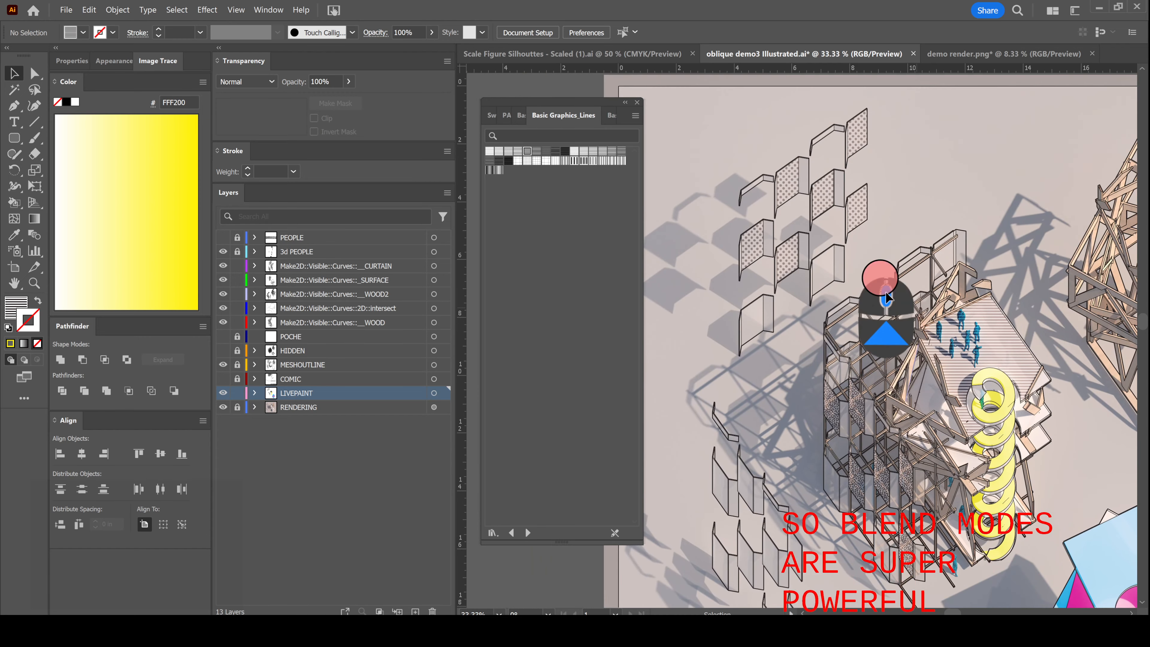
{"action": "scroll", "coordinate": [805, 195], "scroll_direction": "up", "scroll_amount": 1, "text": "alt"}
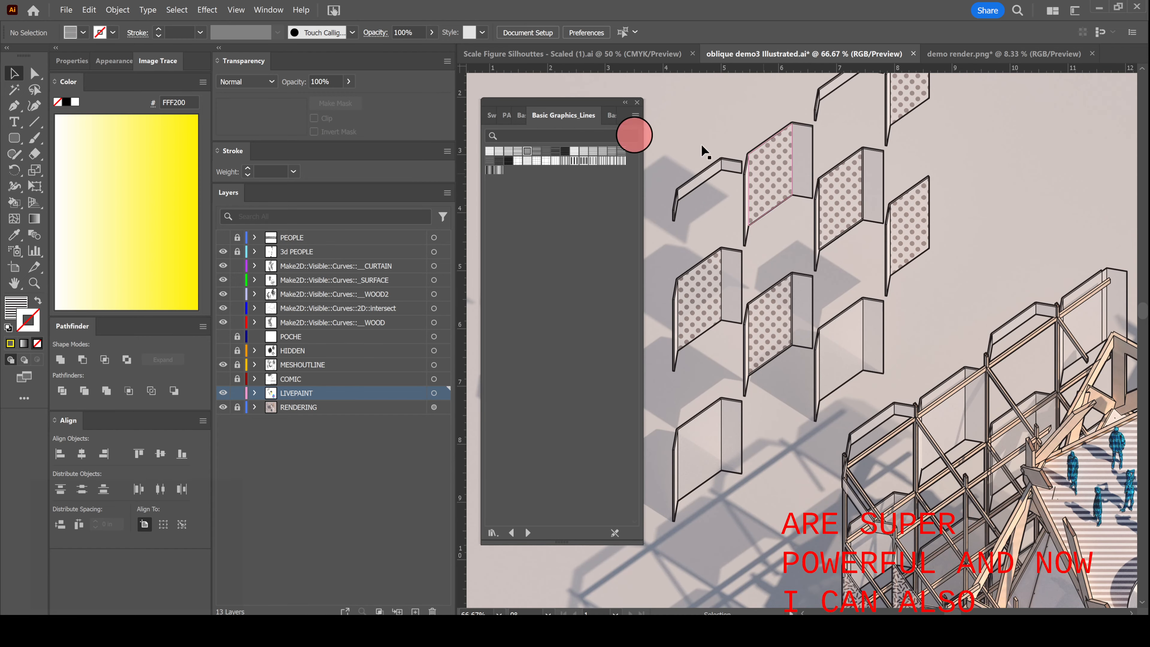
{"action": "left_click", "coordinate": [35, 74]}
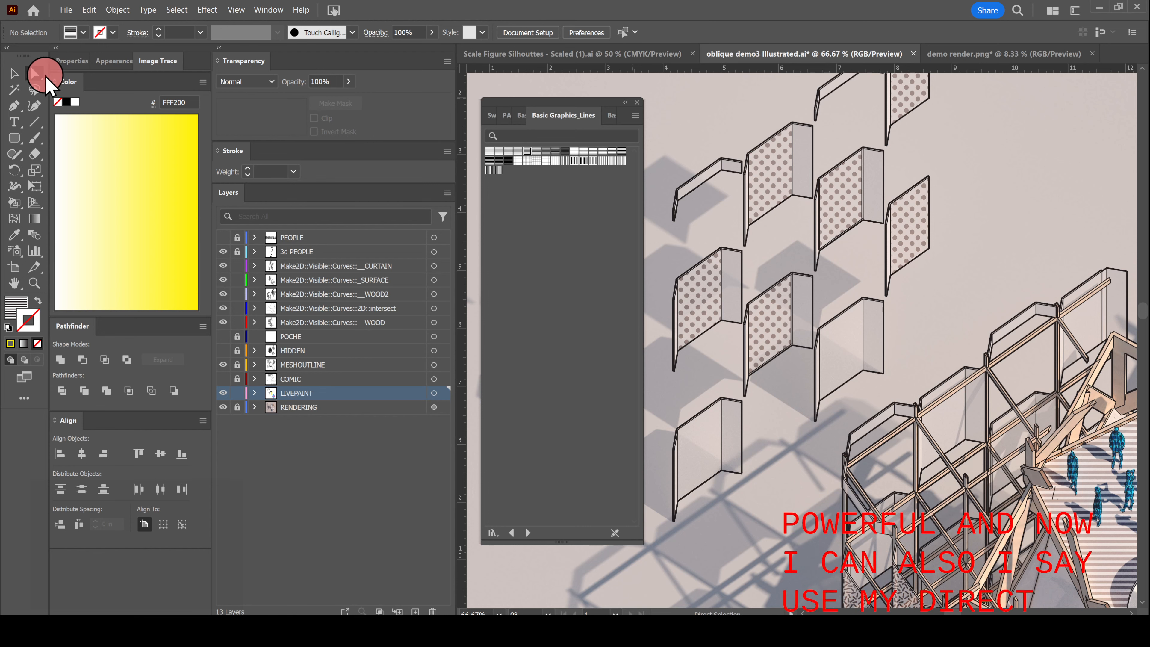
{"action": "left_click", "coordinate": [772, 190]}
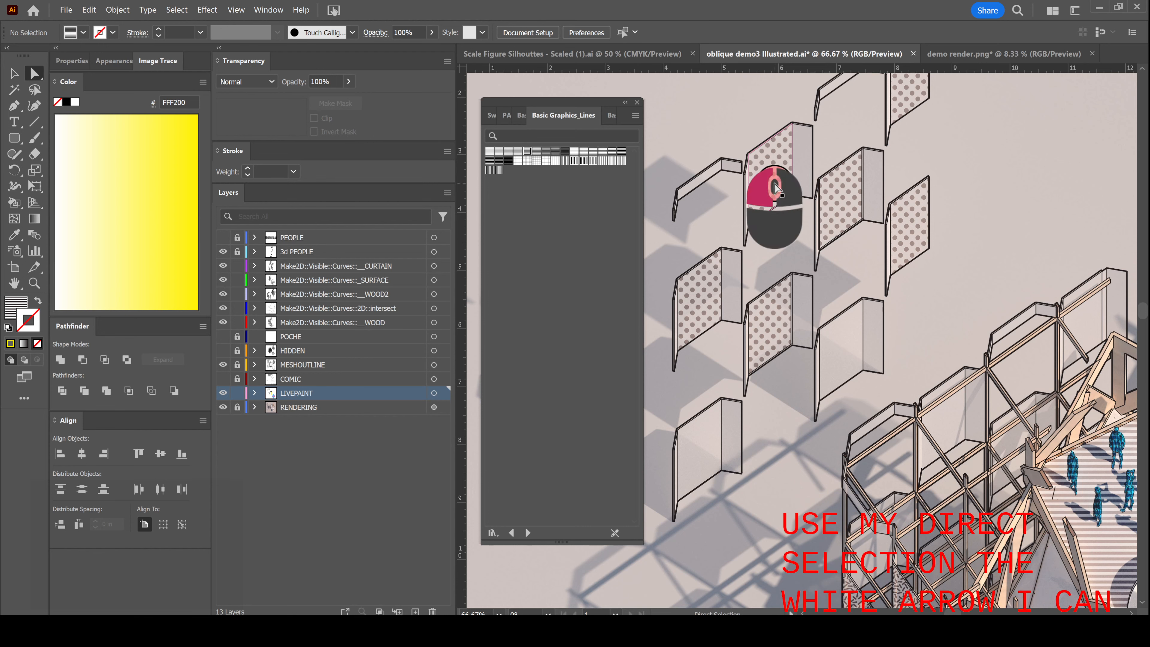
{"action": "scroll", "coordinate": [777, 129], "scroll_direction": "up", "scroll_amount": 2, "text": "alt"}
{"action": "scroll", "coordinate": [779, 132], "scroll_direction": "up", "scroll_amount": 2, "text": "alt"}
{"action": "left_click", "coordinate": [779, 128]}
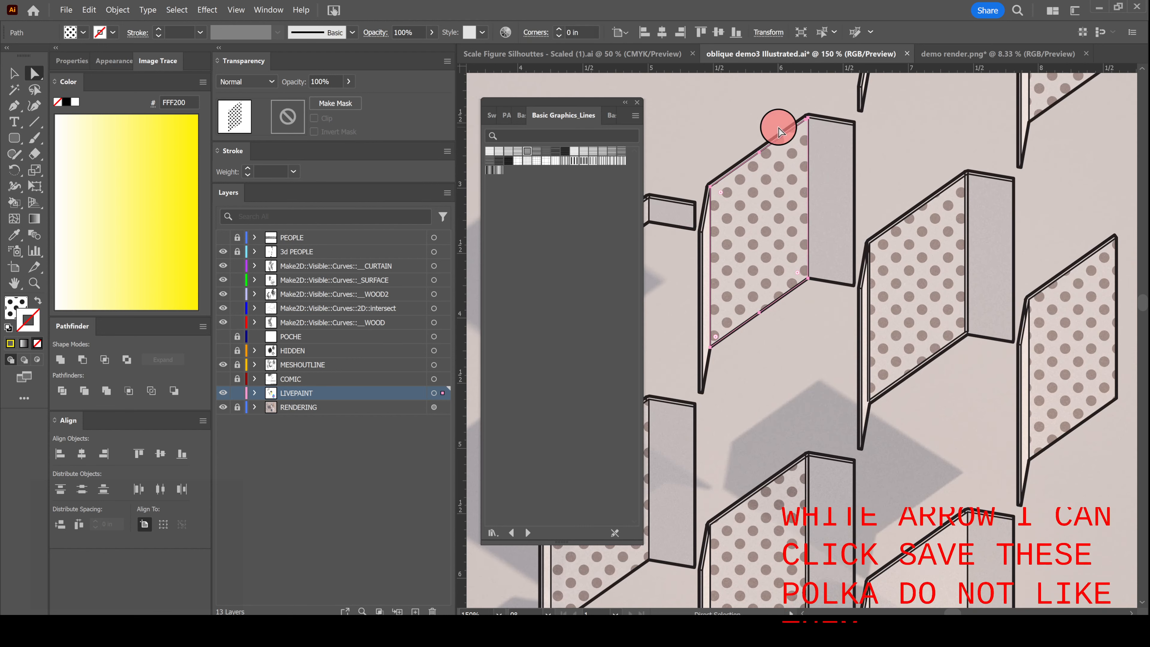
{"action": "left_click", "coordinate": [800, 219]}
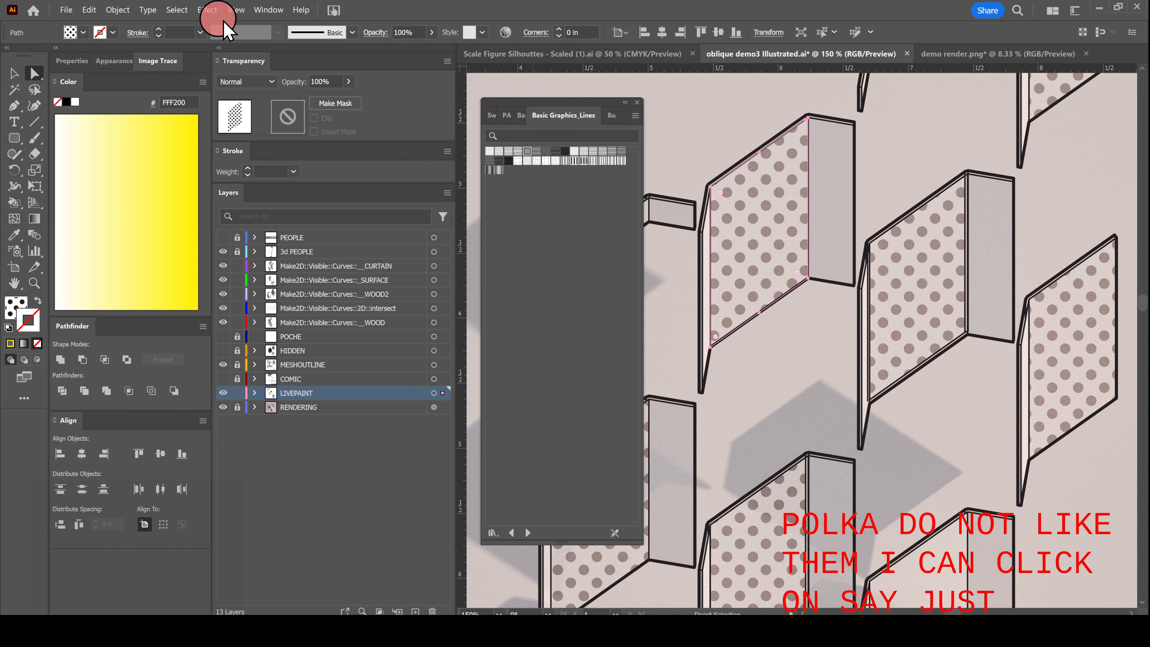
- Extend the selection to all shapes with the same fill color as the polka-dot panel
{"action": "left_click", "coordinate": [178, 11]}
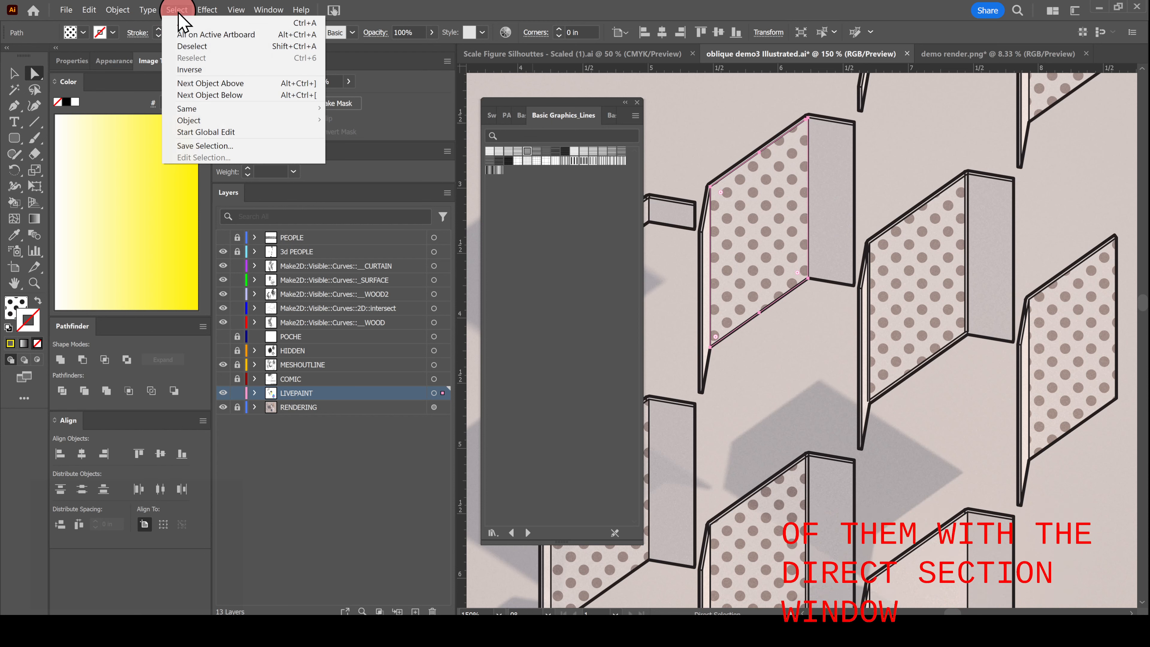
{"action": "mouse_move", "coordinate": [205, 110]}
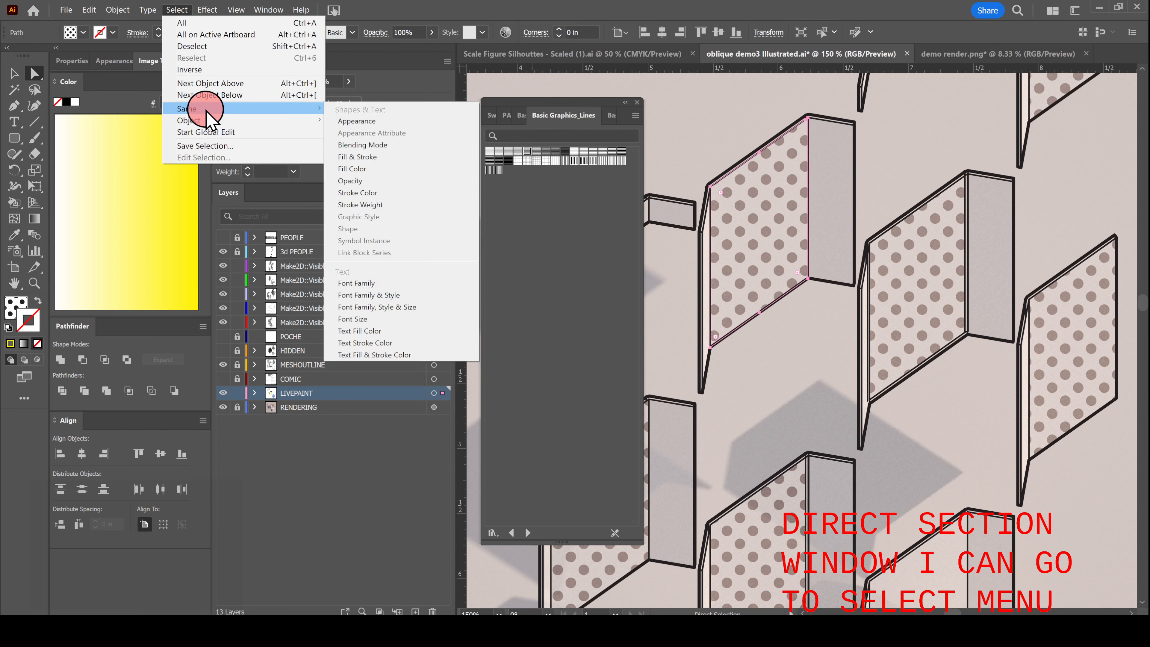
{"action": "left_click", "coordinate": [365, 170]}
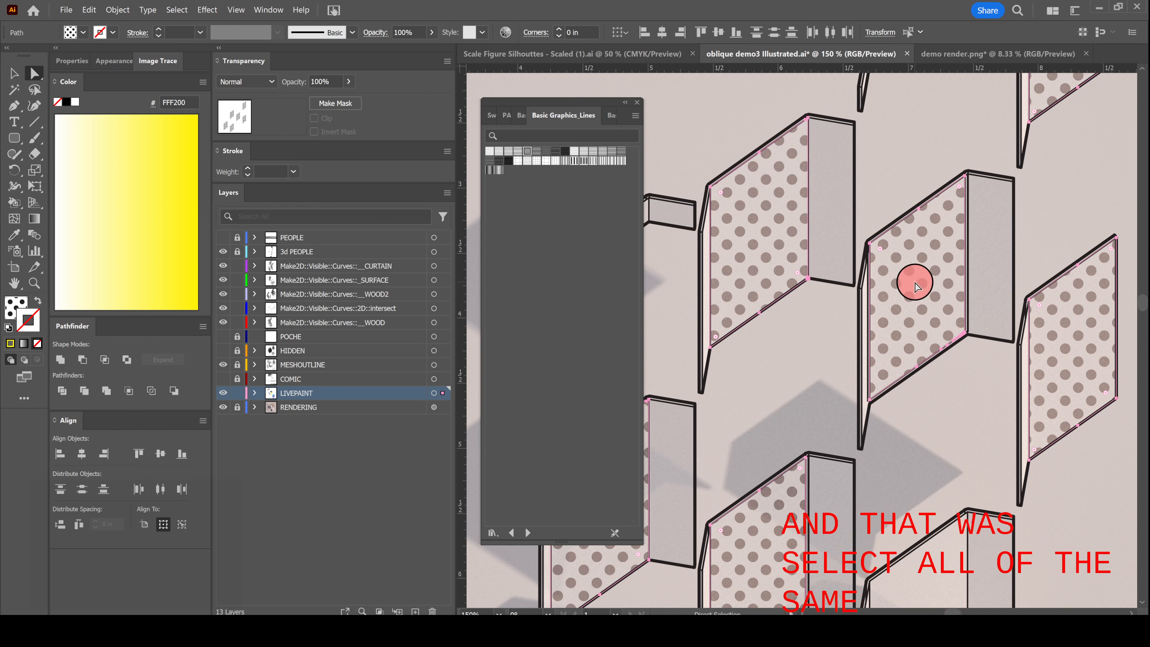
- Scale only the patterns of the selected panels uniformly to 50%, with Transform Objects off and Transform Patterns on
{"action": "right_click", "coordinate": [915, 282]}
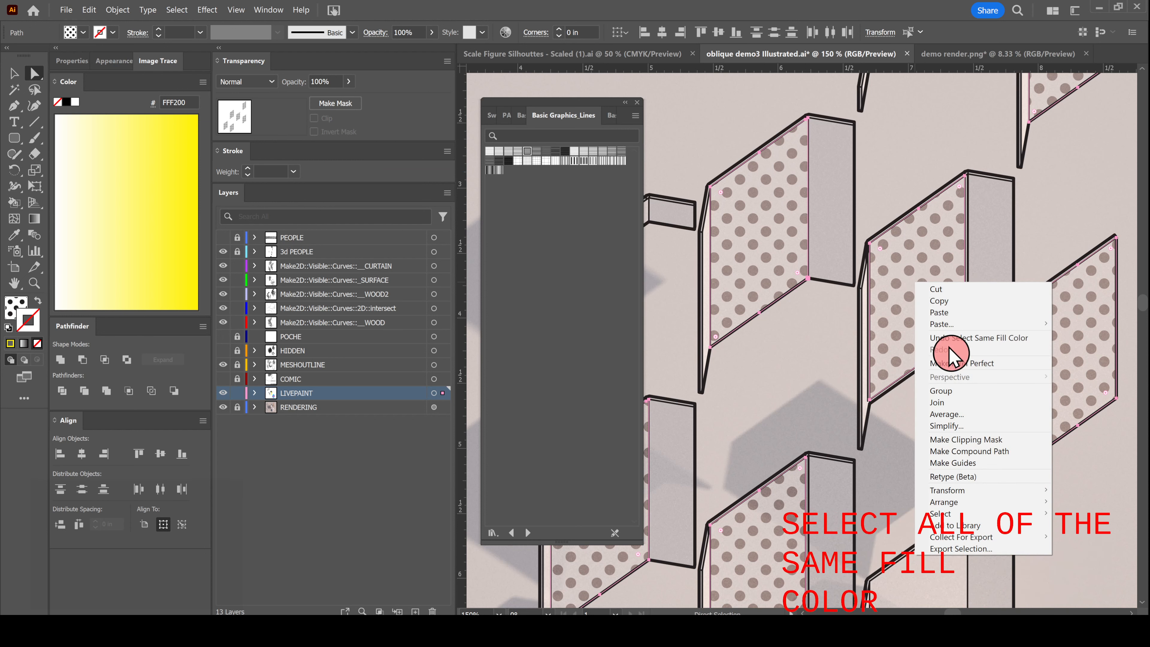
{"action": "mouse_move", "coordinate": [972, 493]}
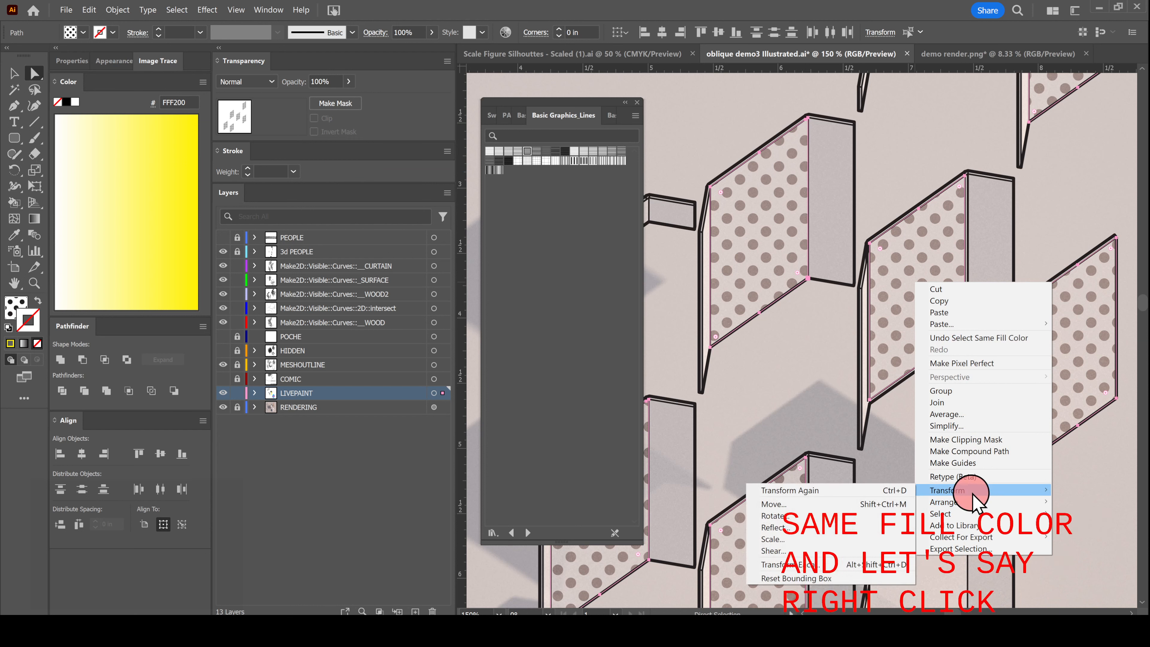
{"action": "left_click", "coordinate": [799, 539]}
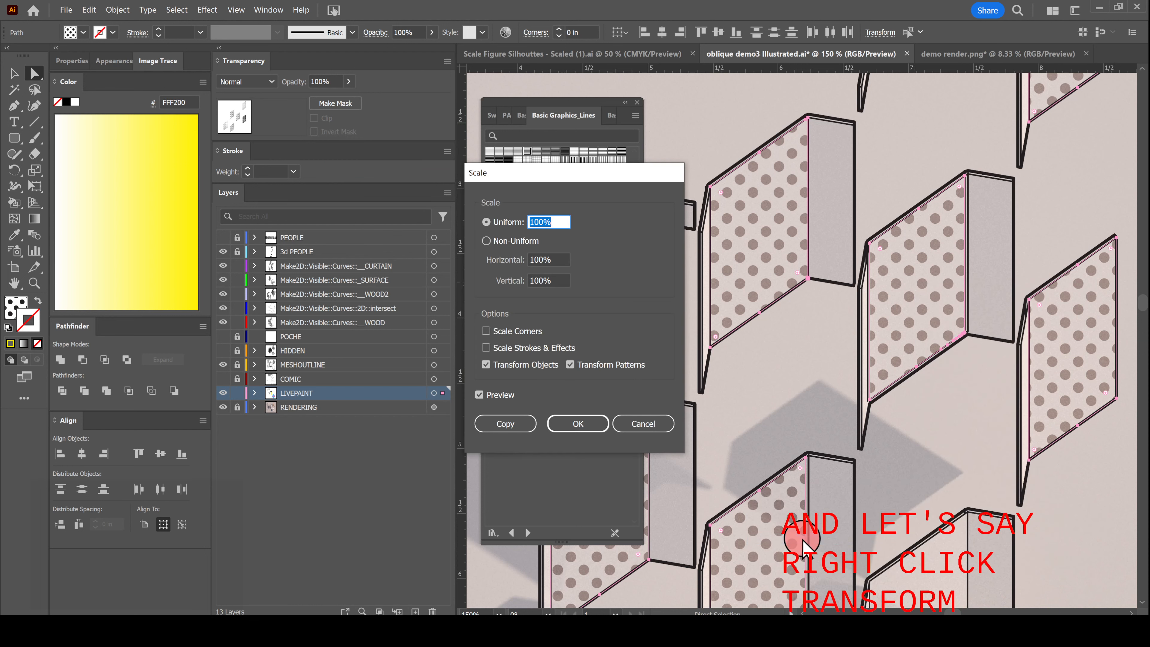
{"action": "left_click_drag", "start_coordinate": [525, 184], "coordinate": [664, 179]}
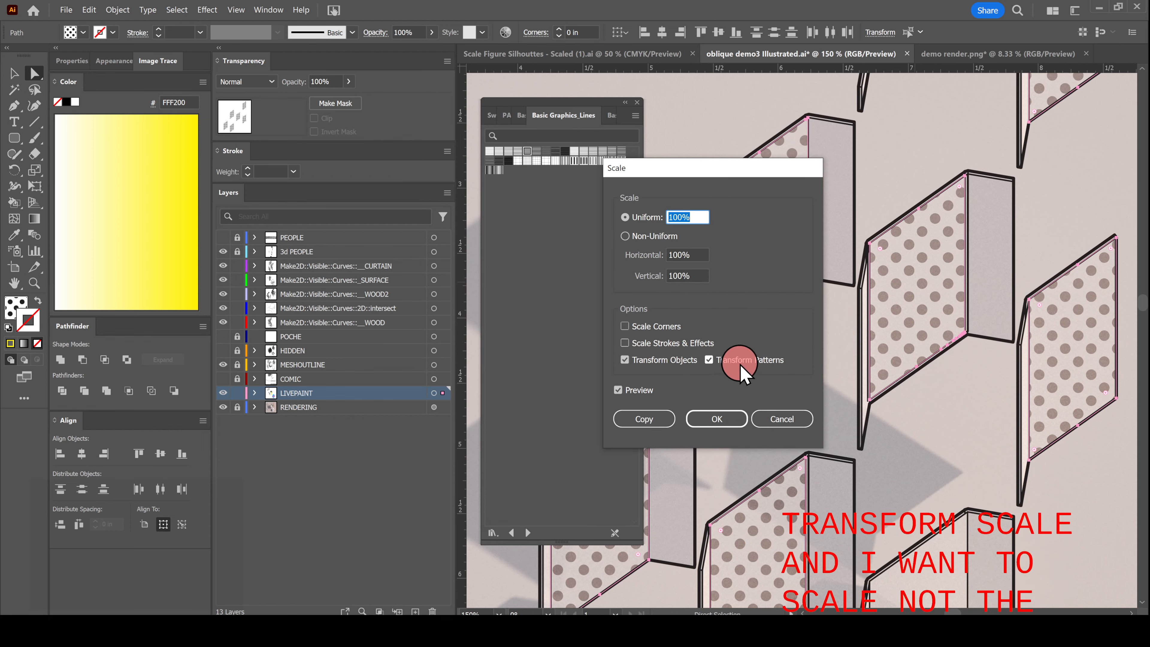
{"action": "left_click", "coordinate": [657, 363]}
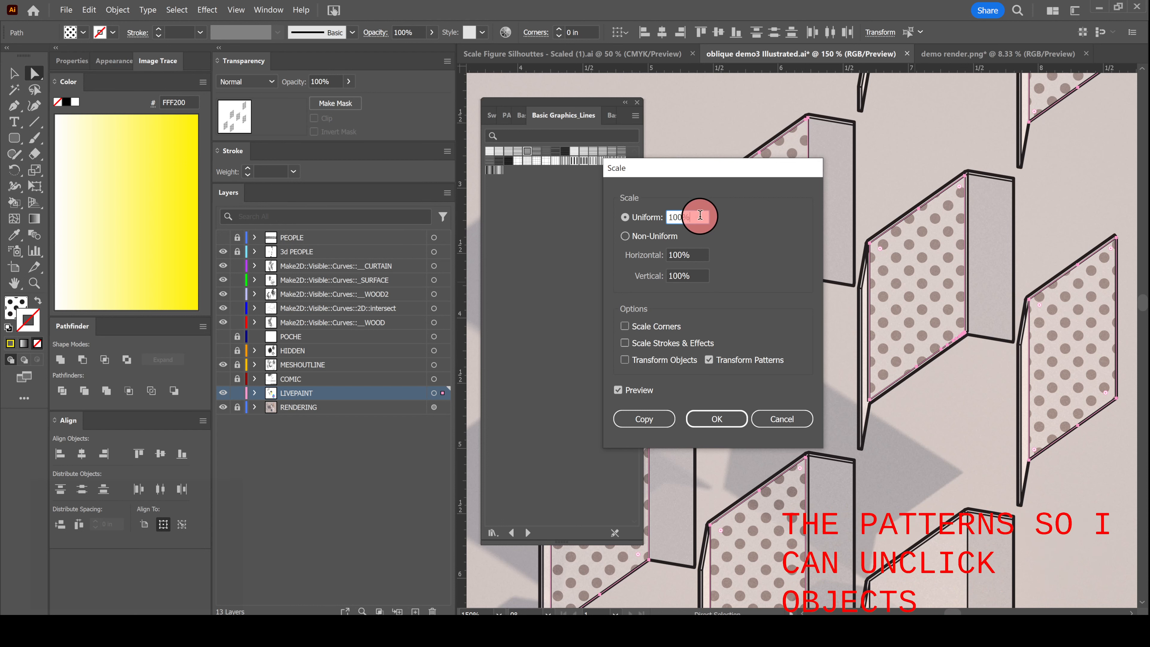
{"action": "left_click_drag", "start_coordinate": [700, 216], "coordinate": [657, 219]}
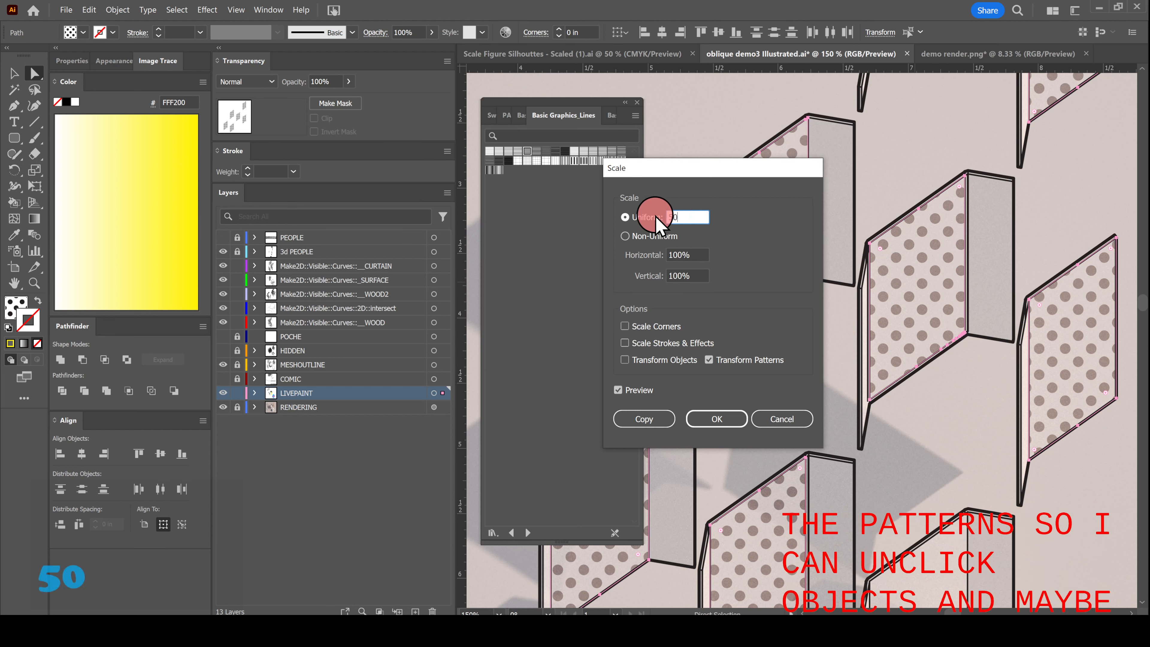
{"action": "left_click", "coordinate": [708, 419]}
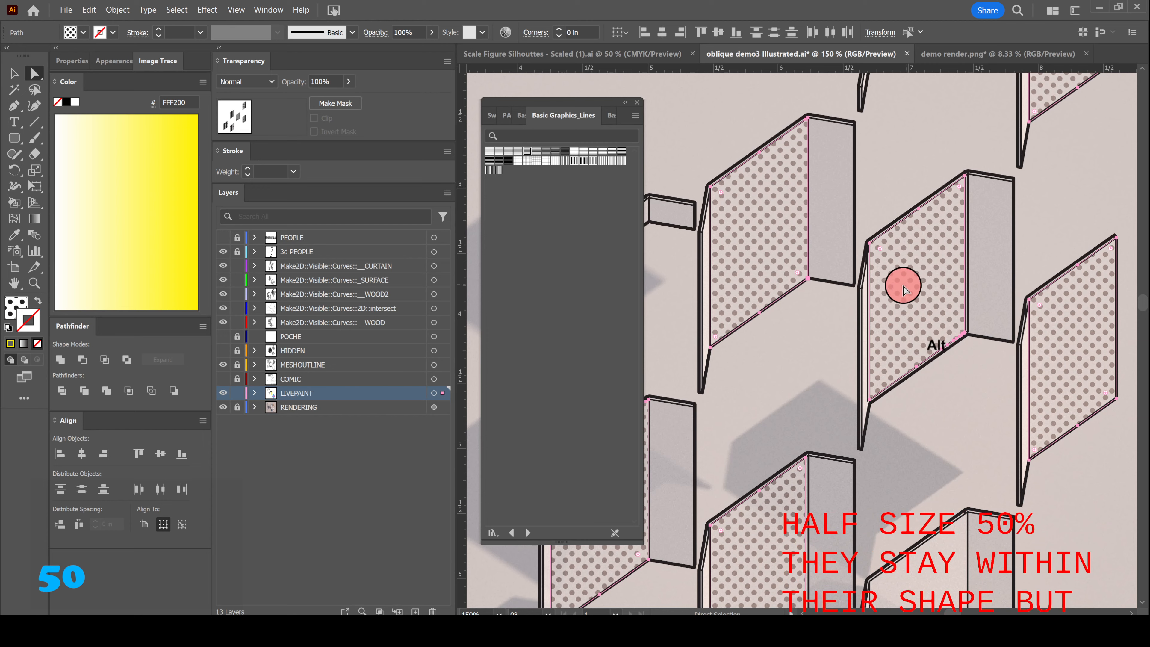
- Place the artwork of a dot pattern swatch from the Basic Graphics_Dots library on the empty canvas beside the artboard
{"action": "scroll", "coordinate": [903, 289], "scroll_direction": "down", "scroll_amount": 8, "text": "alt"}
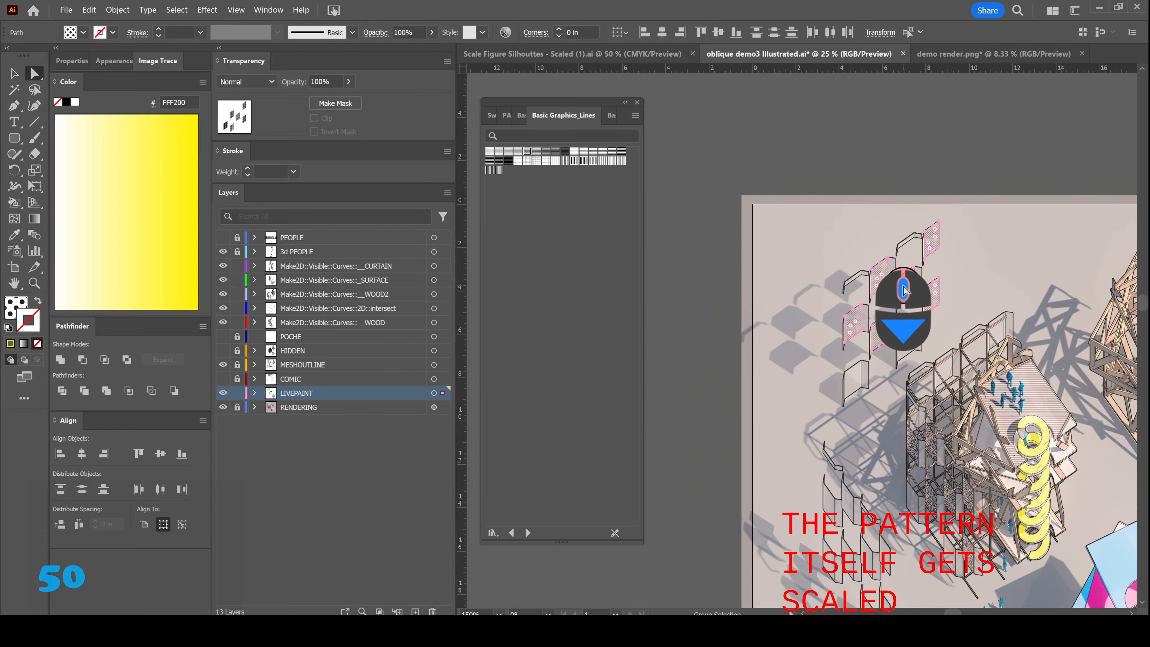
{"action": "left_click", "coordinate": [523, 116]}
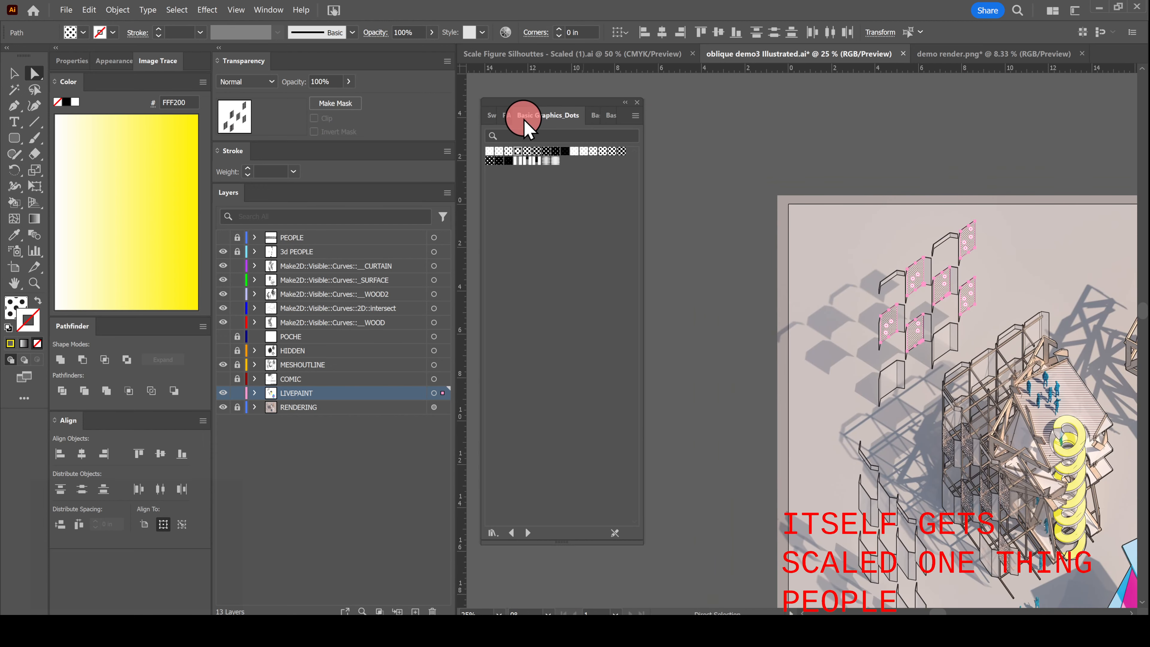
{"action": "left_click_drag", "start_coordinate": [525, 155], "coordinate": [722, 273]}
{"action": "scroll", "coordinate": [722, 273], "scroll_direction": "up", "scroll_amount": 3, "text": "alt"}
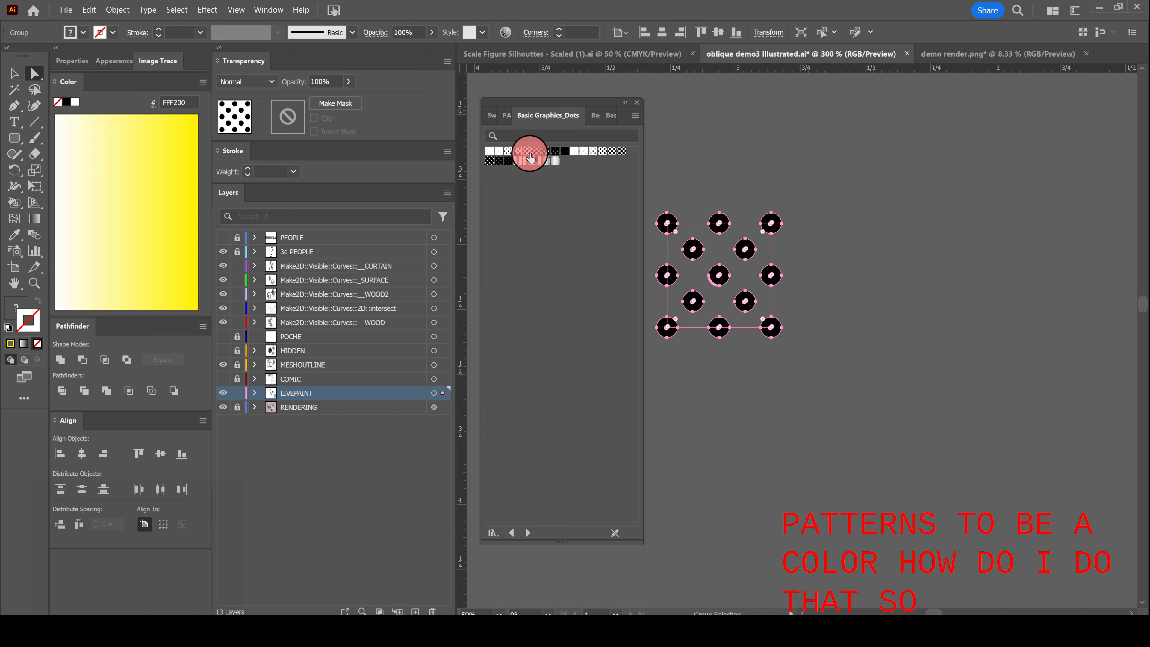
{"action": "left_click_drag", "start_coordinate": [516, 157], "coordinate": [662, 236]}
{"action": "scroll", "coordinate": [662, 235], "scroll_direction": "up", "scroll_amount": 1, "text": "alt"}
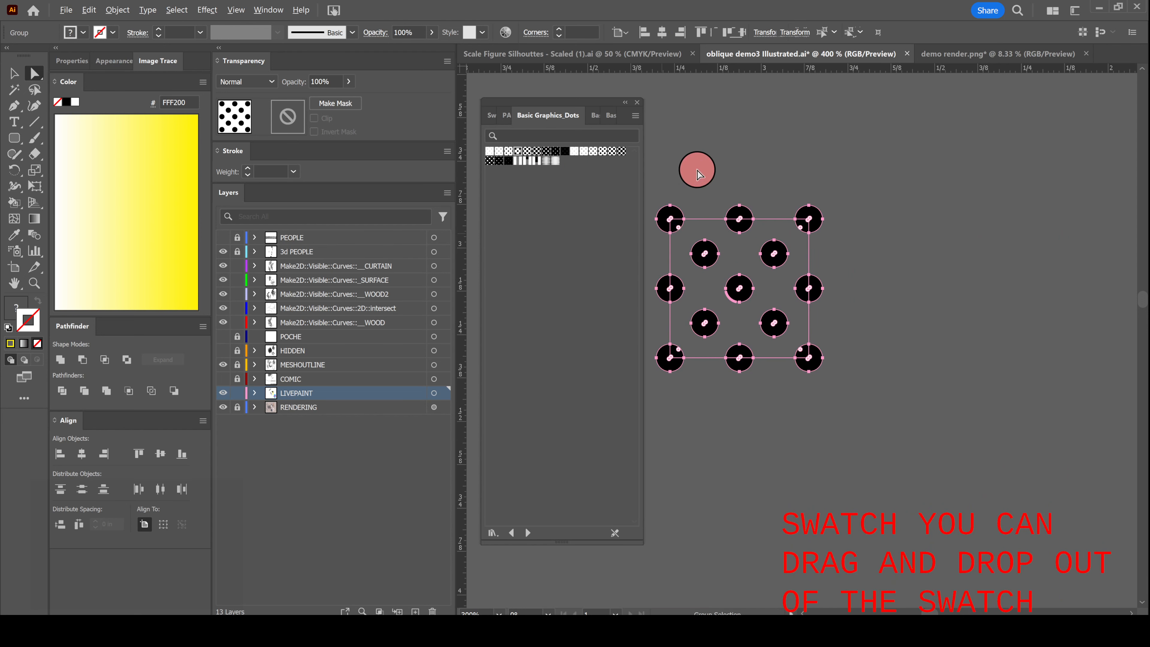
- Fill all circles of the placed dot tile with magenta DC0A87, selecting them individually with the Direct Selection tool and excluding the frame
{"action": "left_click", "coordinate": [693, 188]}
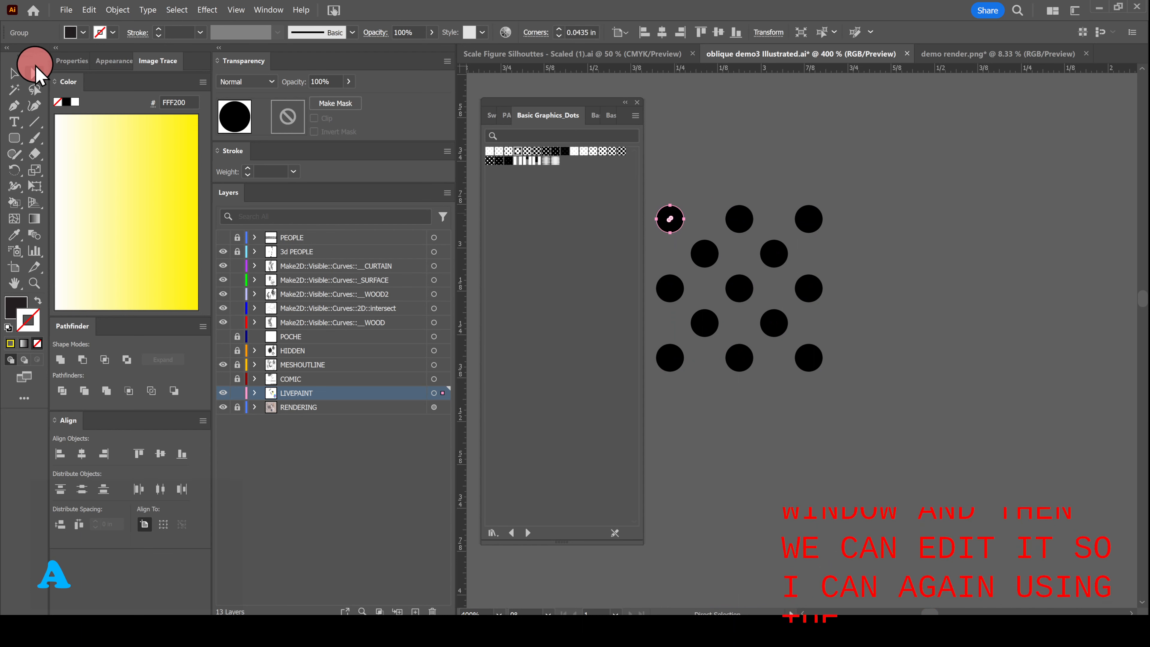
{"action": "left_click", "coordinate": [740, 219], "text": "shift"}
{"action": "left_click", "coordinate": [808, 219], "text": "shift"}
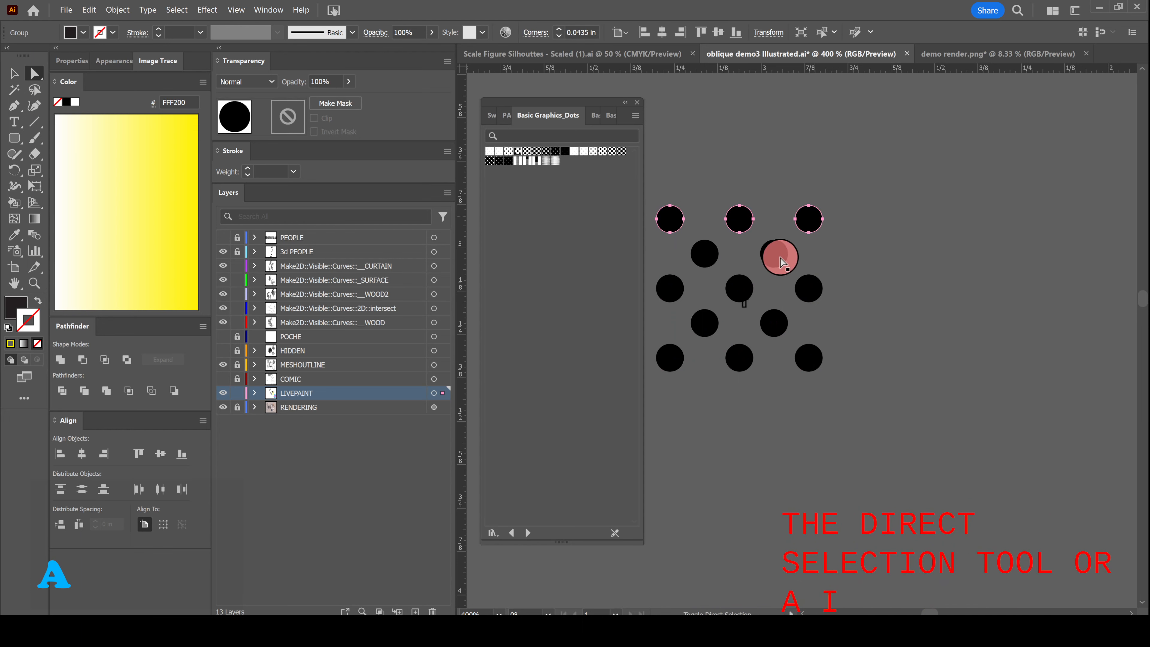
{"action": "left_click", "coordinate": [774, 253], "text": "shift"}
{"action": "left_click", "coordinate": [702, 256], "text": "shift"}
{"action": "left_click", "coordinate": [675, 286], "text": "shift"}
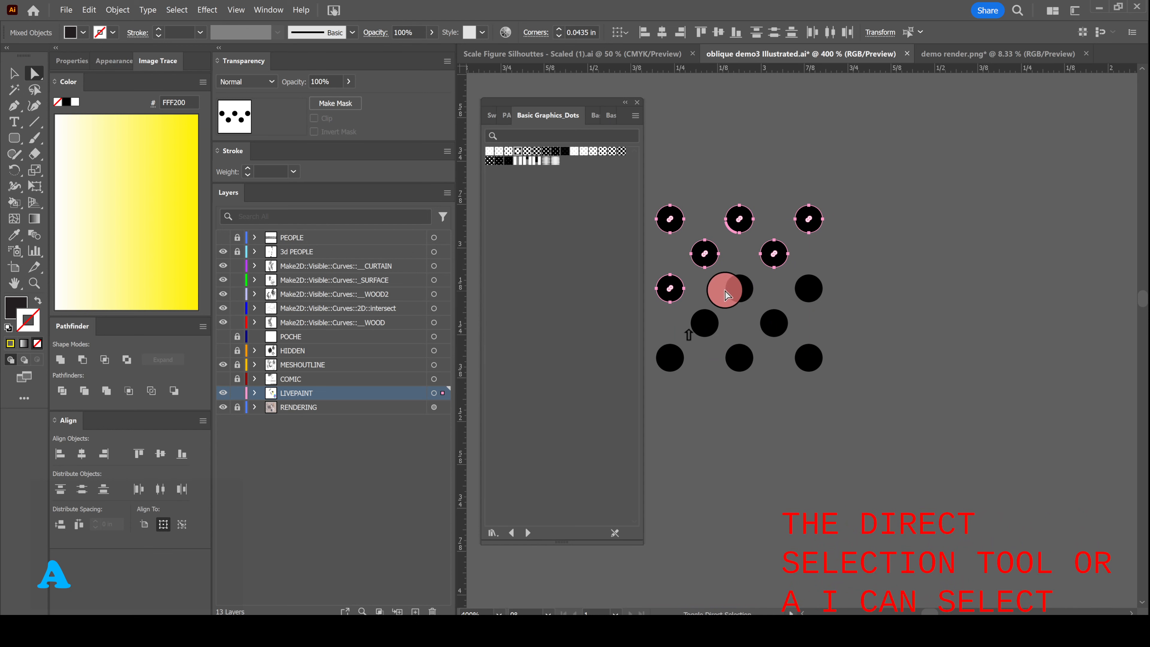
{"action": "left_click", "coordinate": [727, 290], "text": "shift"}
{"action": "left_click", "coordinate": [714, 324], "text": "shift"}
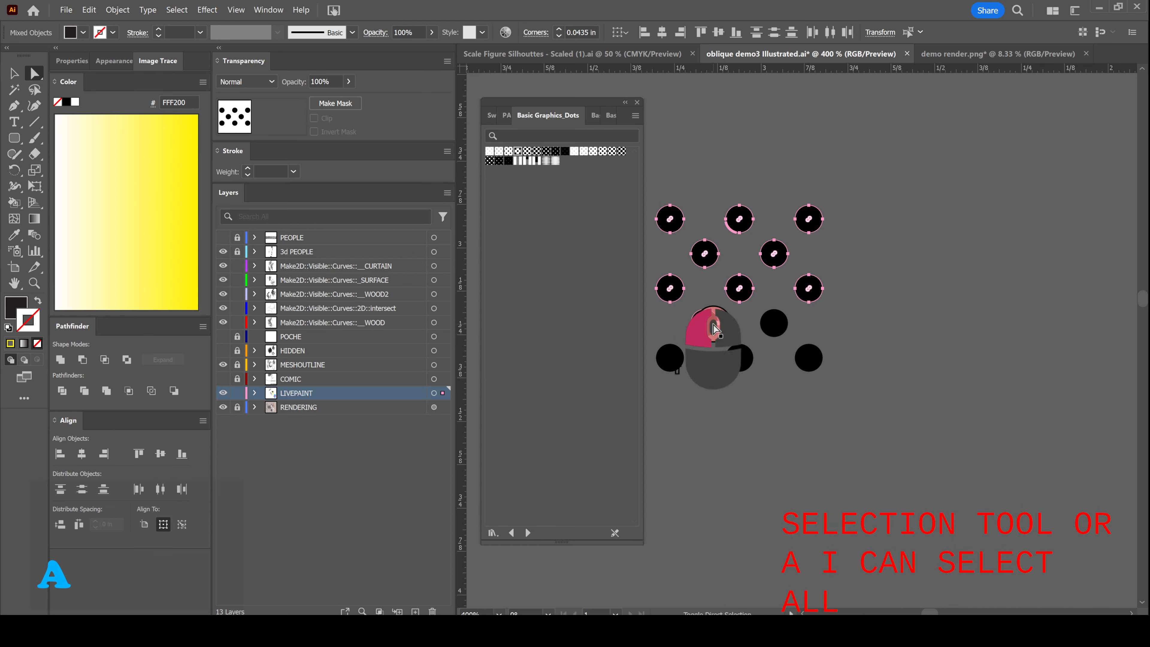
{"action": "left_click", "coordinate": [765, 328], "text": "shift"}
{"action": "left_click", "coordinate": [817, 362], "text": "shift"}
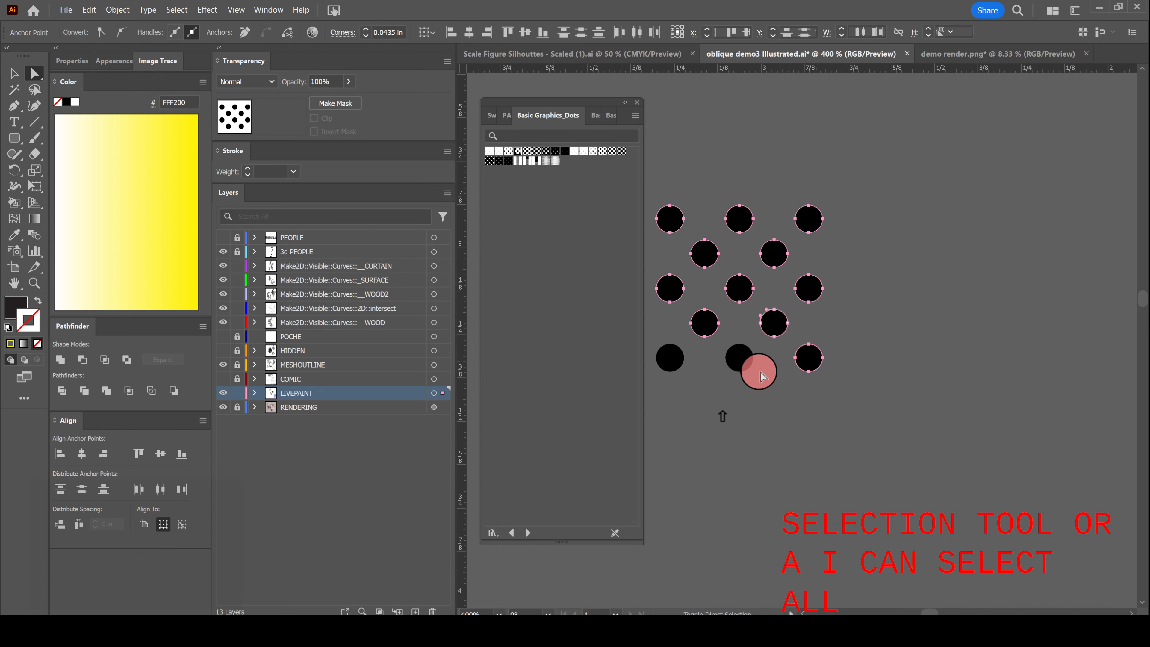
{"action": "left_click", "coordinate": [737, 358], "text": "shift"}
{"action": "left_click", "coordinate": [669, 359], "text": "shift"}
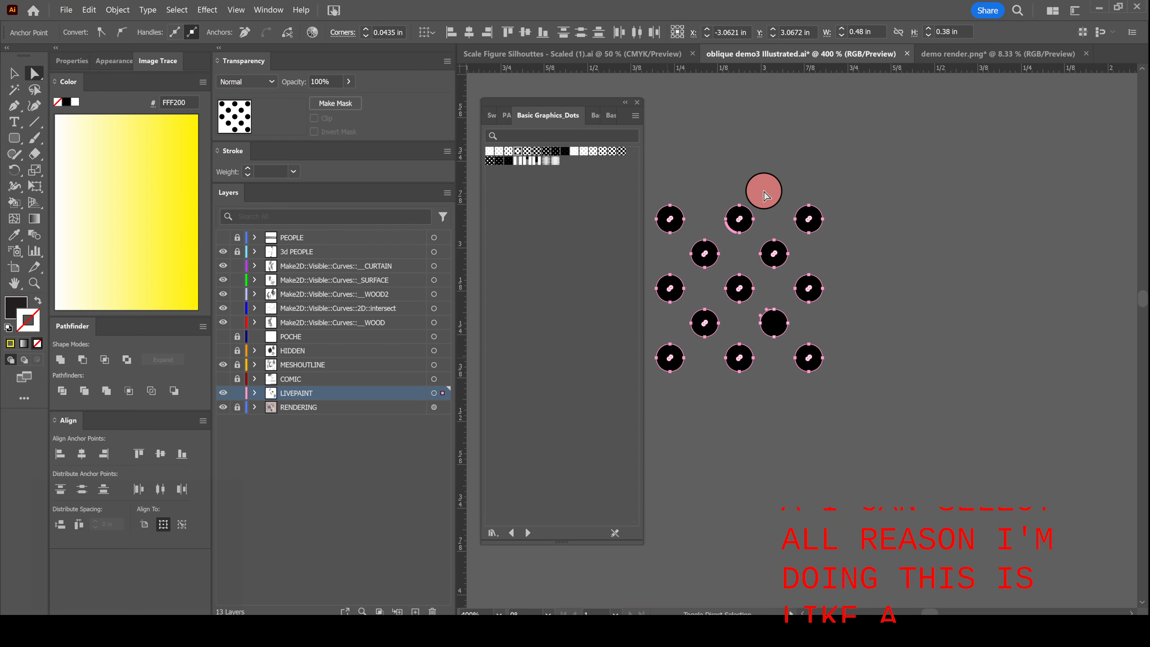
{"action": "left_click", "coordinate": [16, 308]}
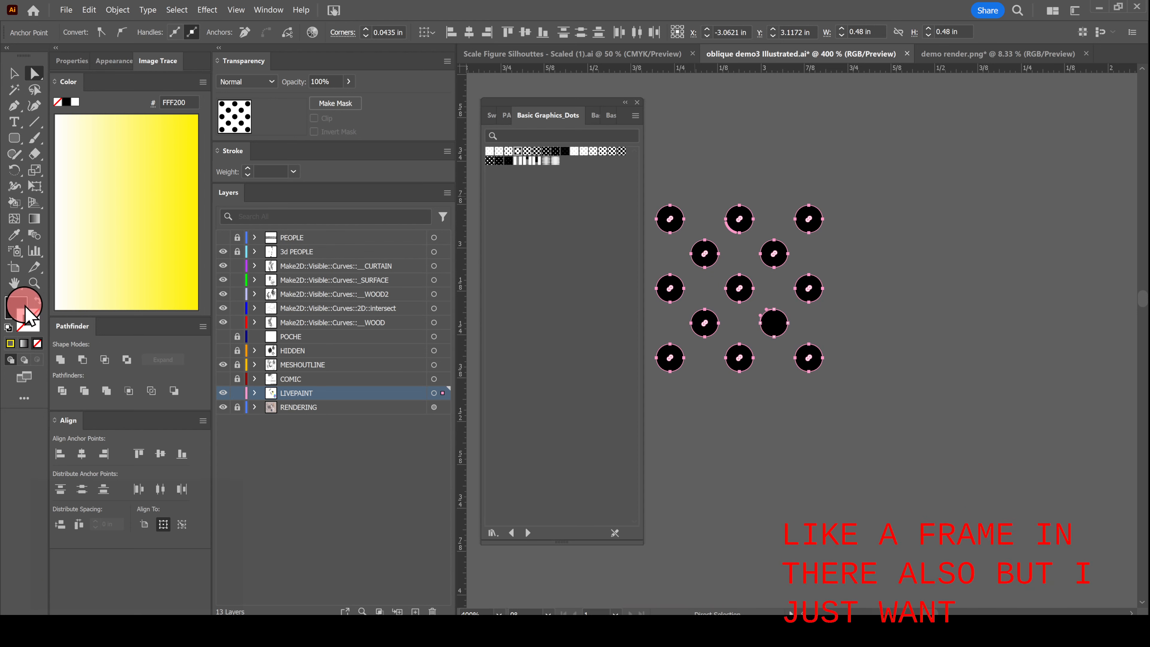
{"action": "left_click", "coordinate": [186, 229]}
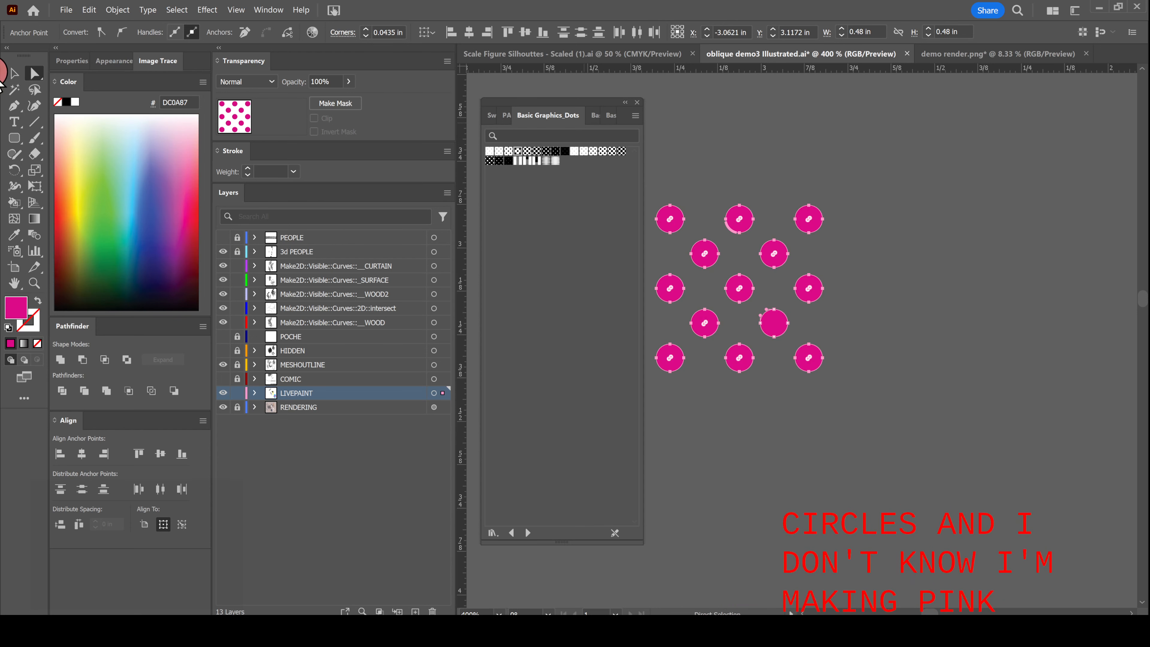
- Select the whole magenta dot tile including its frame and add it to the document's Swatches as a new pattern
{"action": "left_click", "coordinate": [12, 73]}
{"action": "left_click_drag", "start_coordinate": [935, 165], "coordinate": [675, 371]}
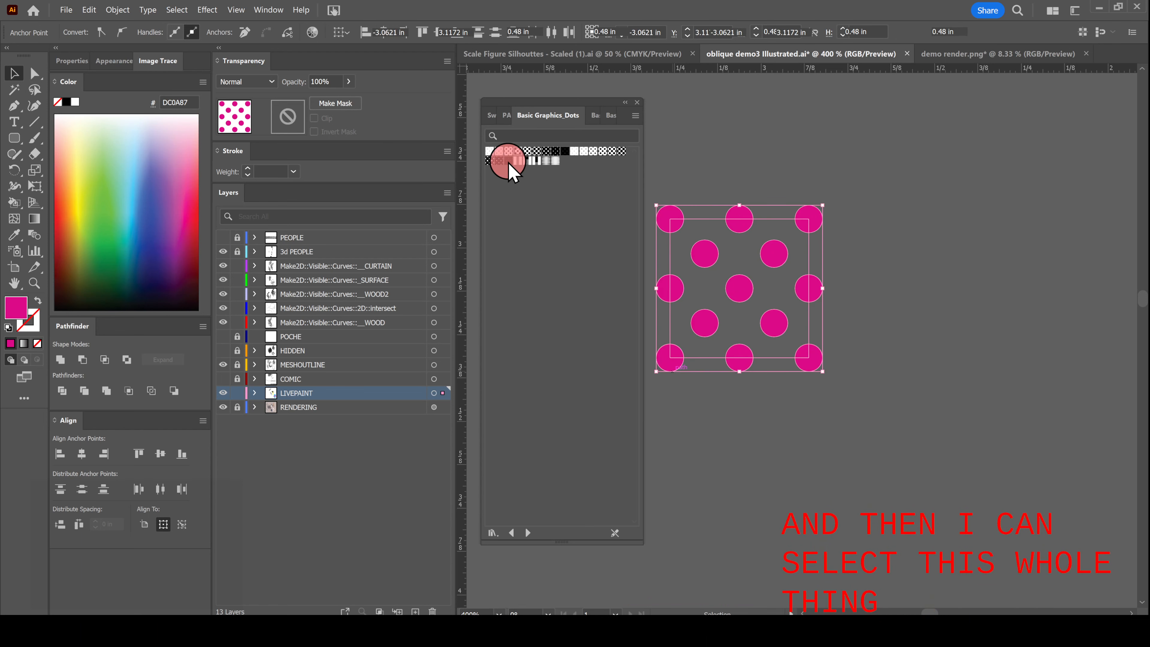
{"action": "left_click", "coordinate": [493, 114]}
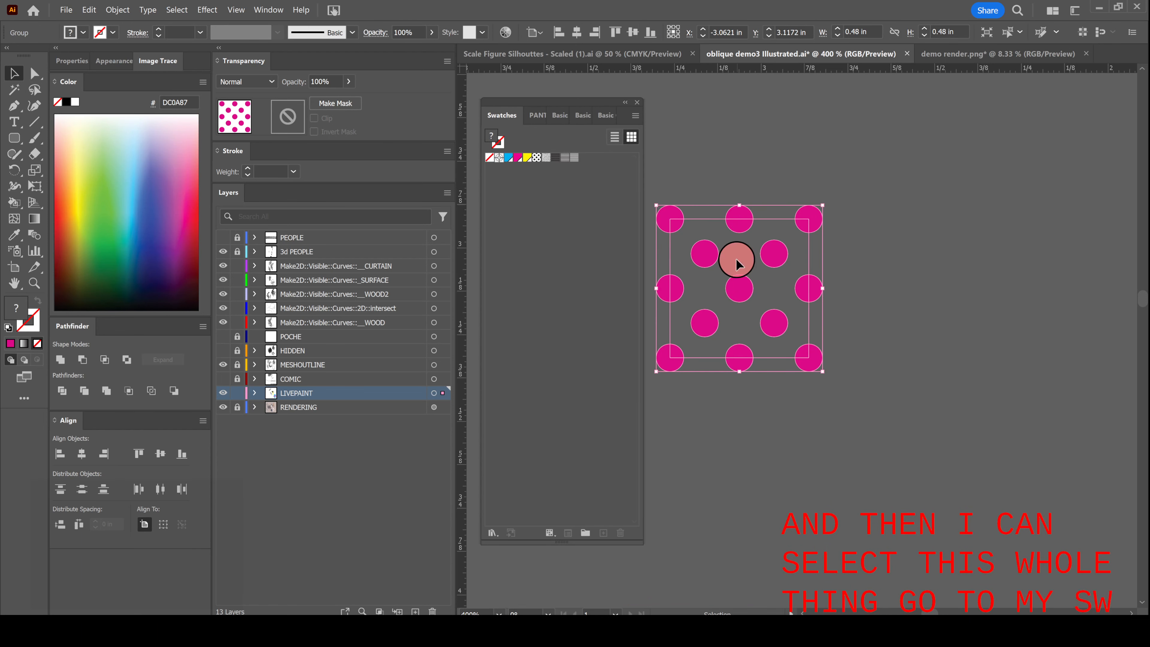
{"action": "left_click_drag", "start_coordinate": [707, 257], "coordinate": [545, 226]}
- Apply the new magenta dot pattern swatch to all panels sharing the black polka-dot fill color, and deselect them
{"action": "scroll", "coordinate": [786, 276], "scroll_direction": "down", "scroll_amount": 1, "text": "alt"}
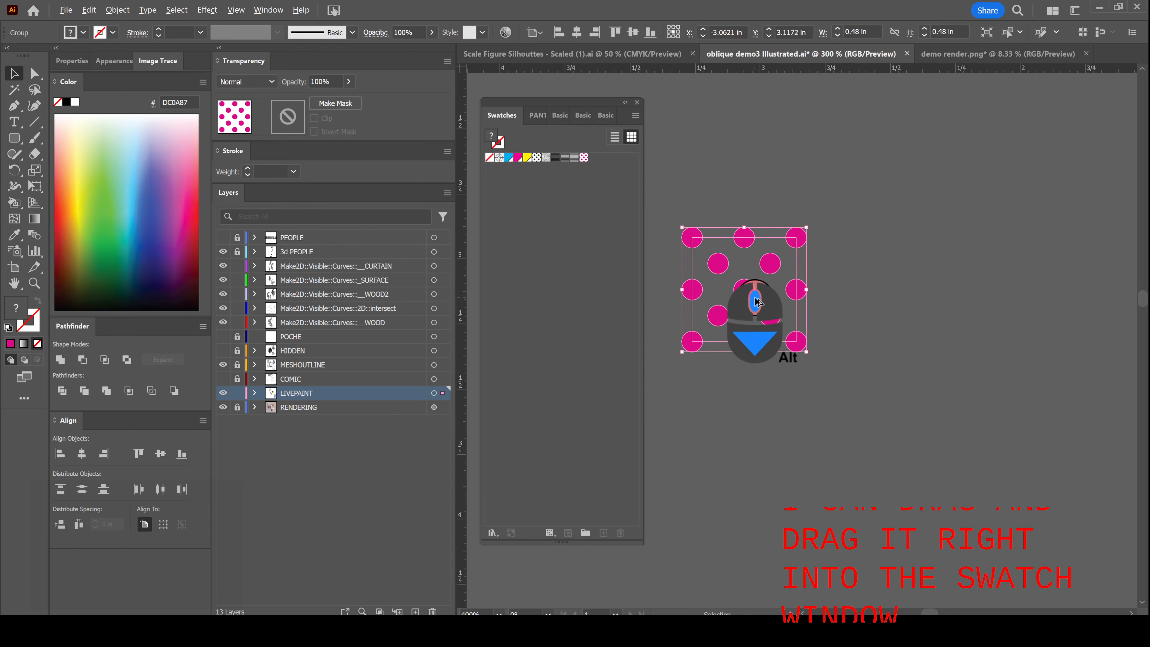
{"action": "scroll", "coordinate": [756, 301], "scroll_direction": "down", "scroll_amount": 6, "text": "alt"}
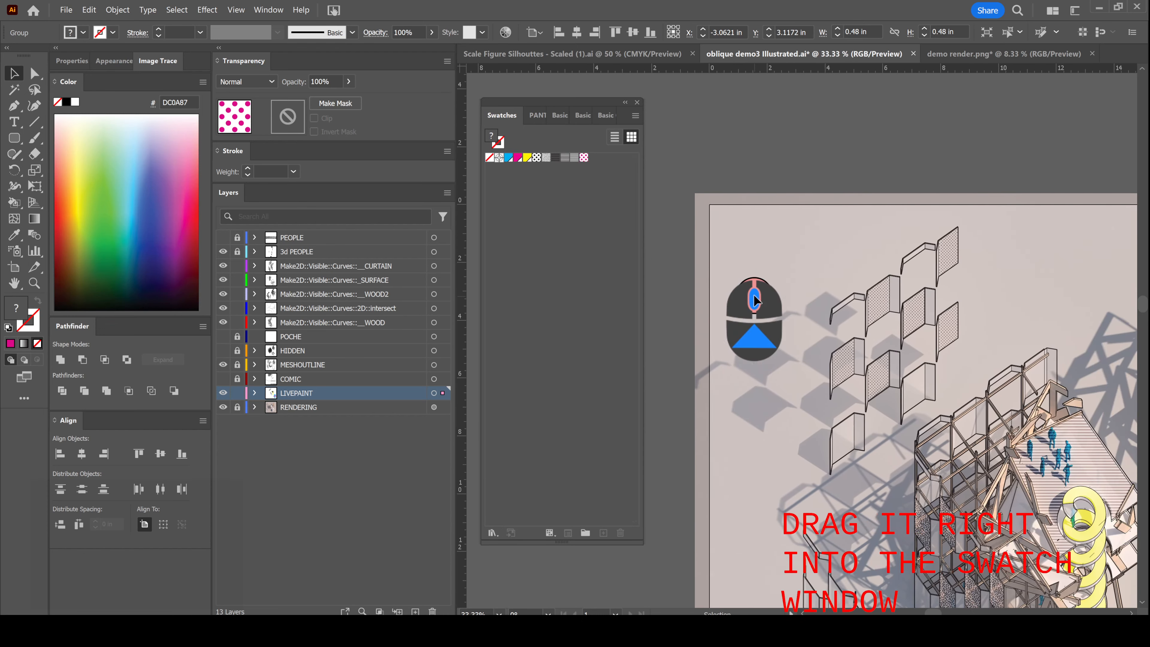
{"action": "scroll", "coordinate": [754, 297], "scroll_direction": "up", "scroll_amount": 3, "text": "alt"}
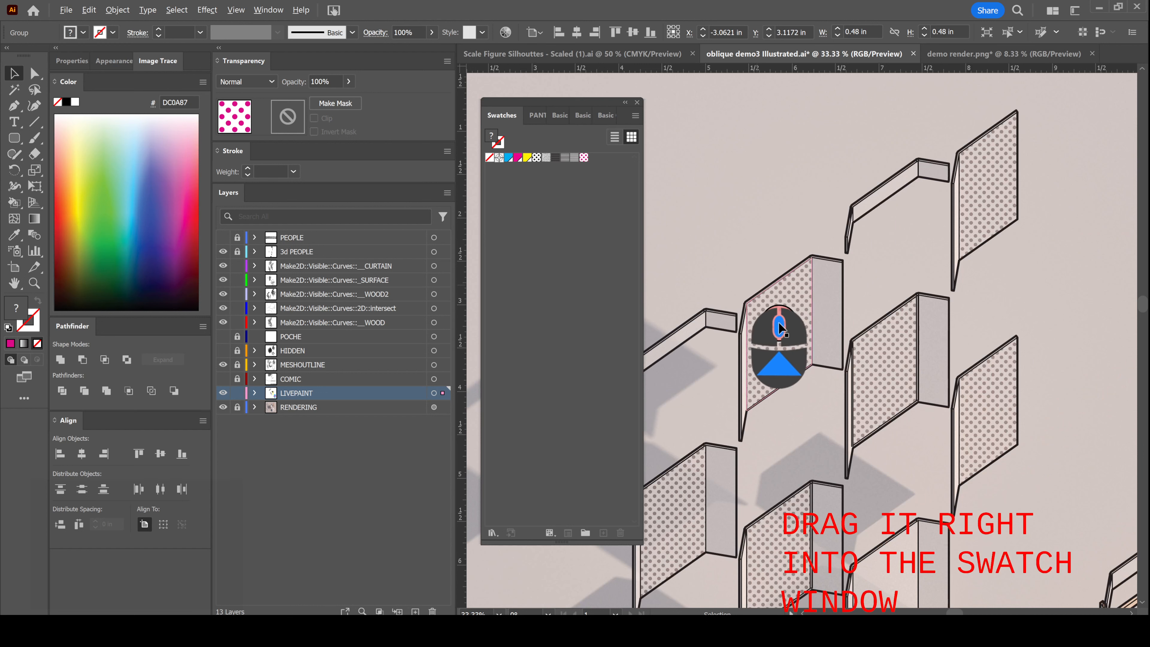
{"action": "key", "text": "a"}
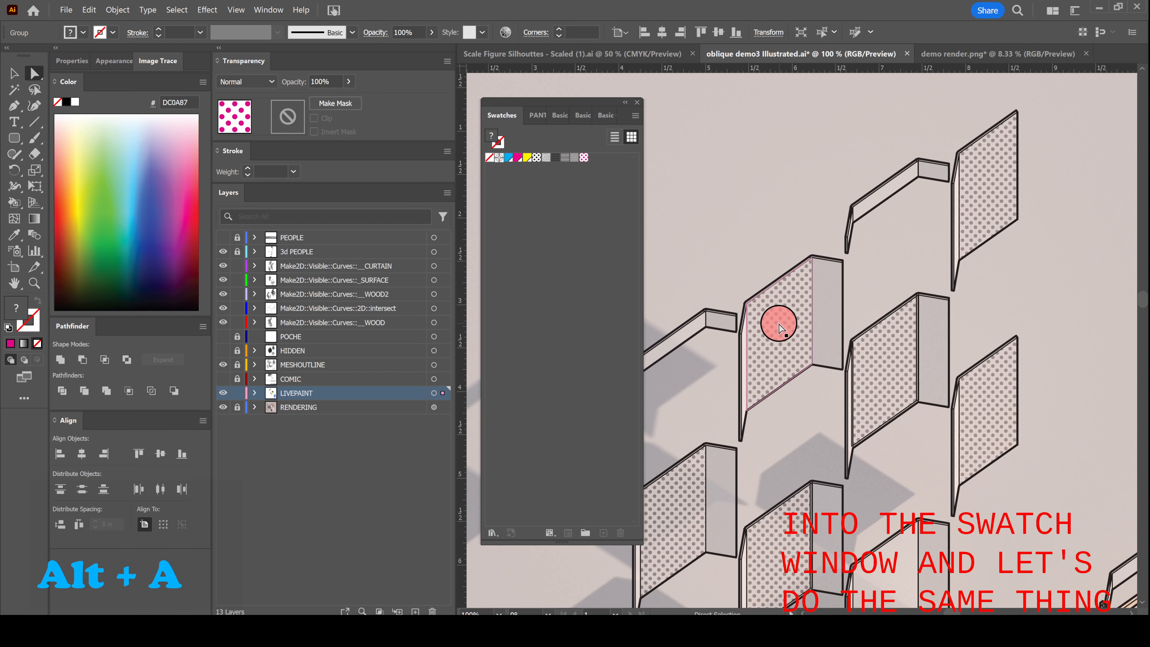
{"action": "left_click", "coordinate": [779, 326]}
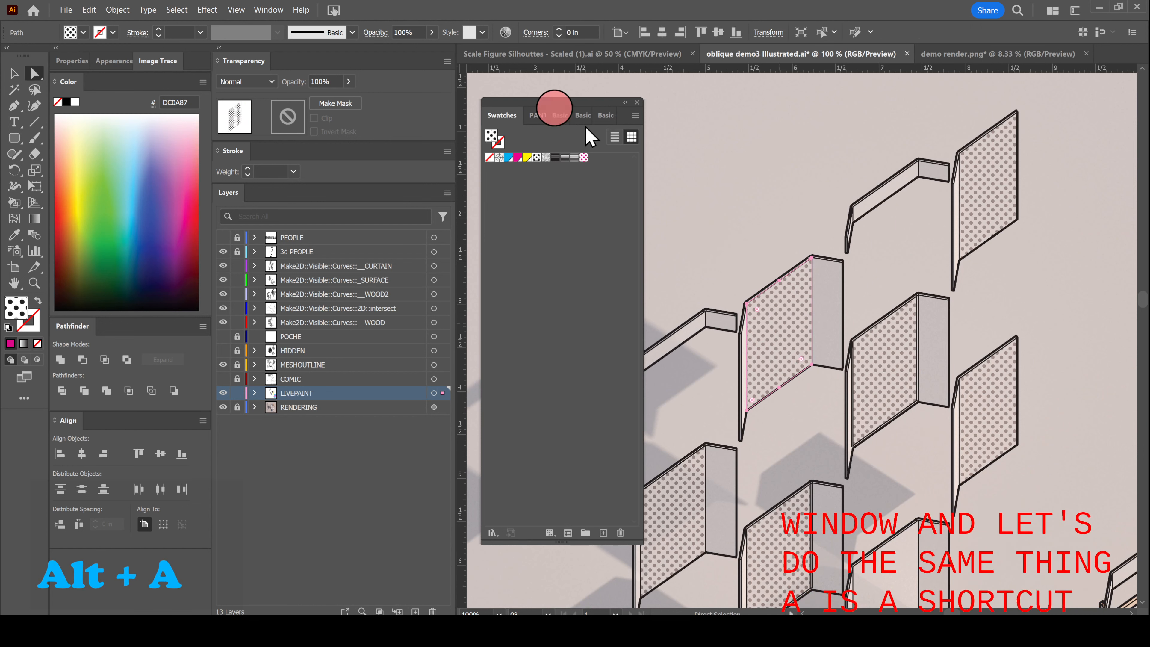
{"action": "left_click", "coordinate": [176, 9]}
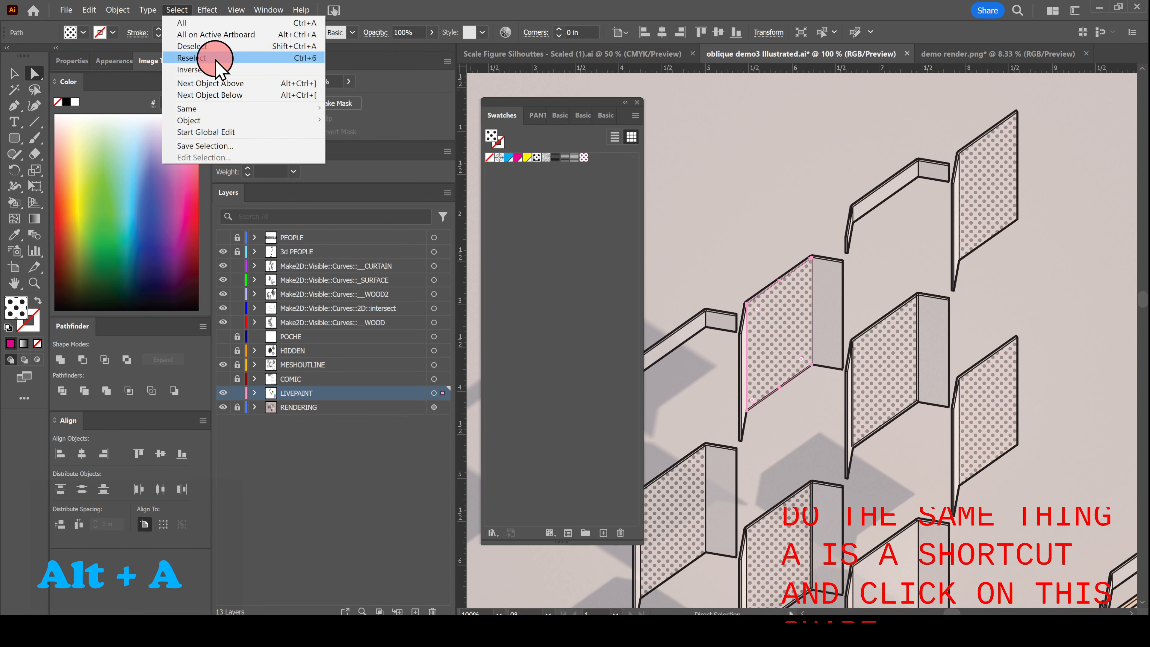
{"action": "mouse_move", "coordinate": [203, 108]}
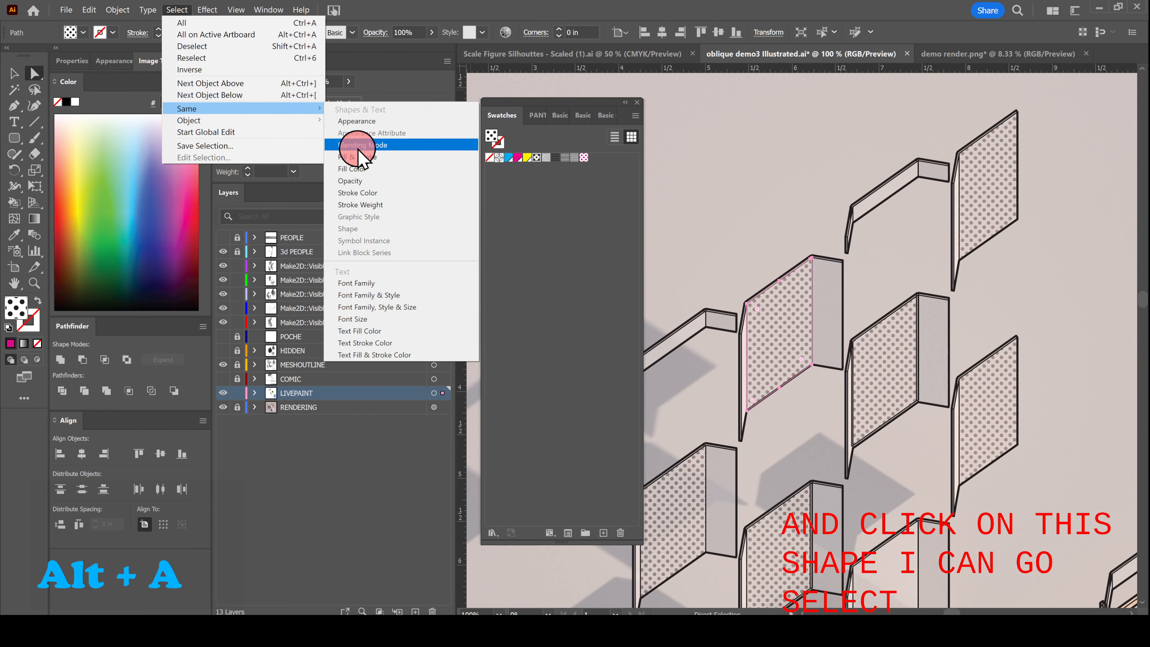
{"action": "left_click", "coordinate": [356, 169]}
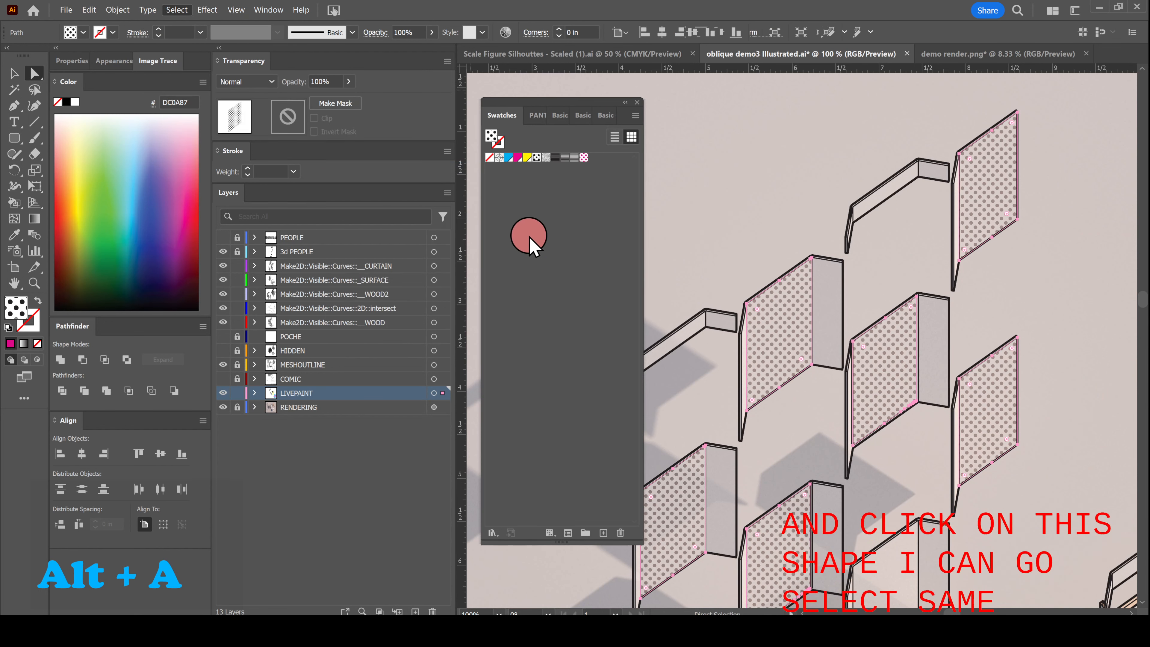
{"action": "left_click", "coordinate": [584, 158]}
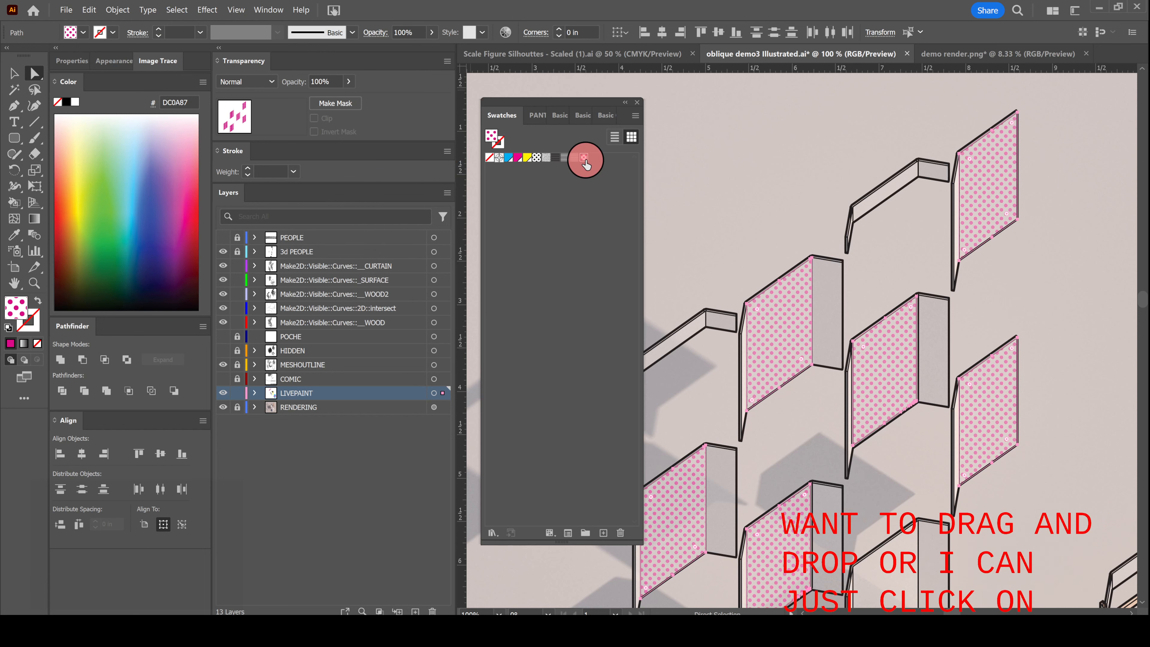
{"action": "scroll", "coordinate": [761, 283], "scroll_direction": "down", "scroll_amount": 2, "text": "alt"}
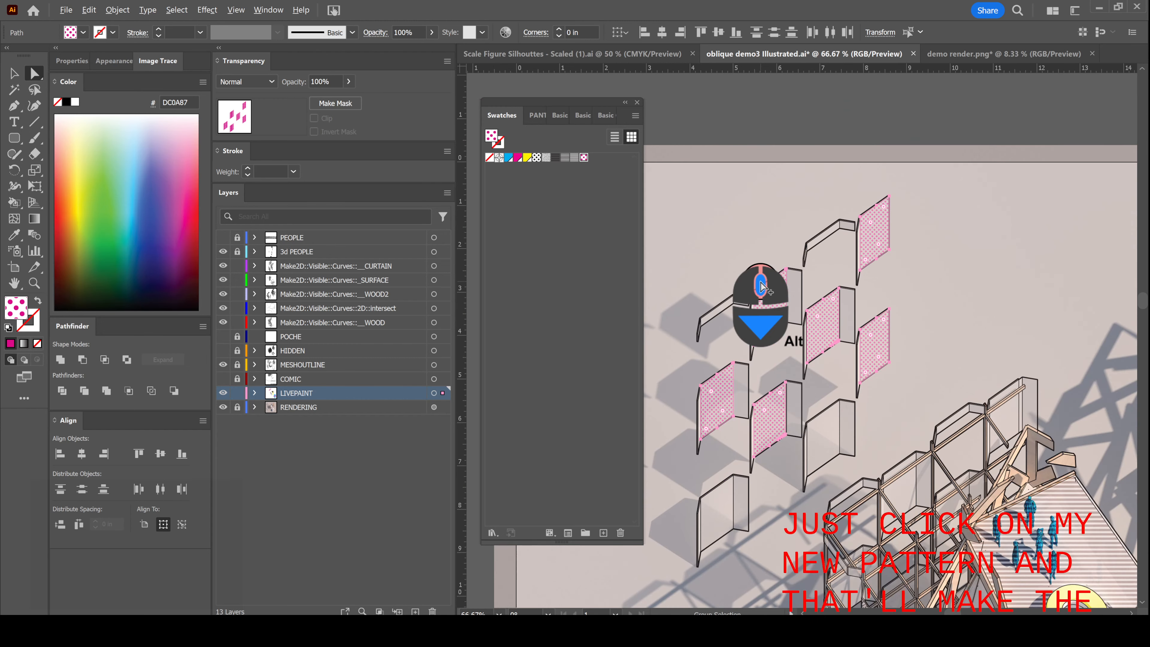
{"action": "left_click", "coordinate": [789, 109]}
- Rotate only the stripe pattern of the platform floor to match the platform's angle, with Transform Objects off and Transform Patterns on
{"action": "scroll", "coordinate": [789, 109], "scroll_direction": "down", "scroll_amount": 5}
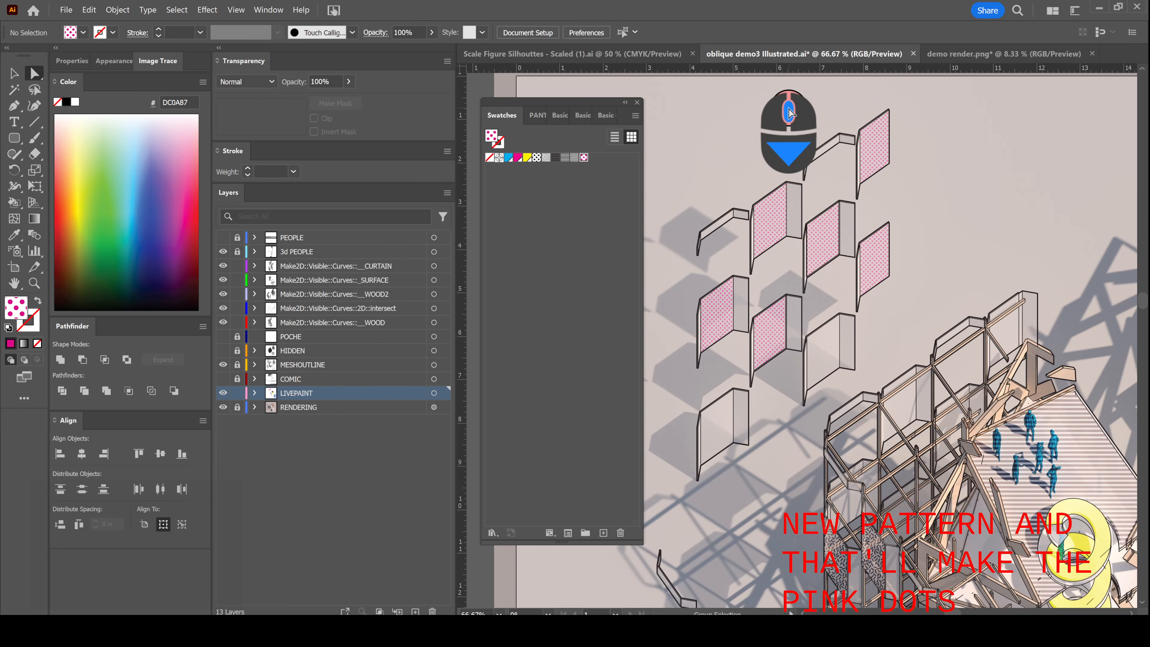
{"action": "scroll", "coordinate": [788, 108], "scroll_direction": "up", "scroll_amount": 4, "text": "ctrl"}
{"action": "scroll", "coordinate": [797, 114], "scroll_direction": "right", "scroll_amount": 3, "text": "ctrl"}
{"action": "scroll", "coordinate": [811, 140], "scroll_direction": "down", "scroll_amount": 3}
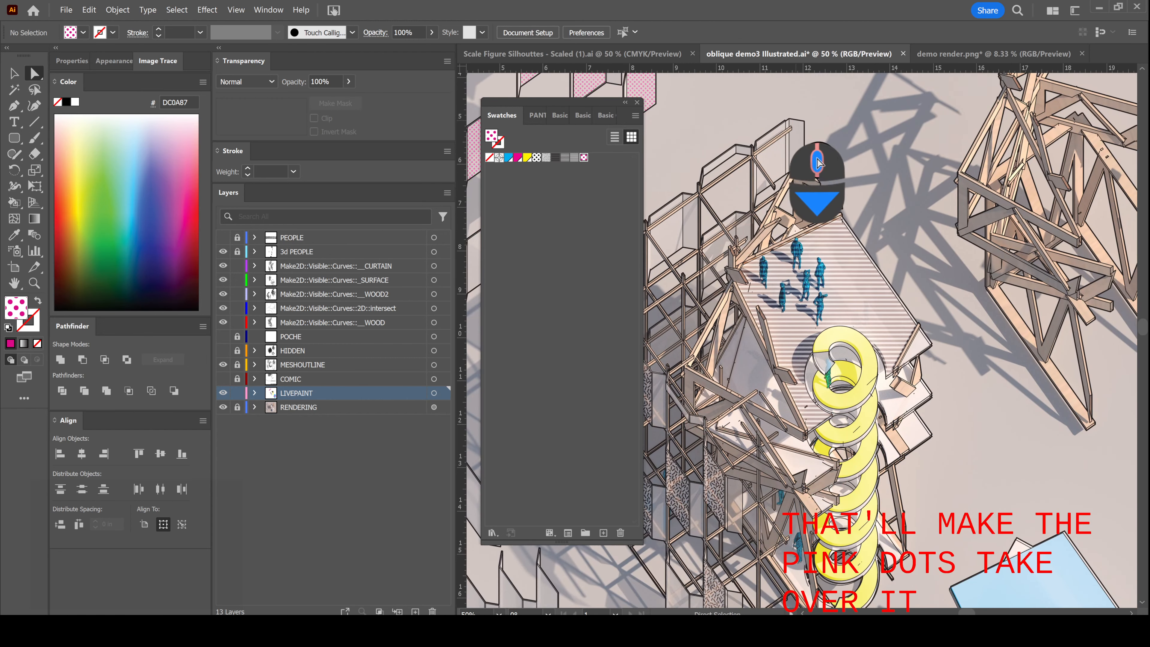
{"action": "scroll", "coordinate": [820, 322], "scroll_direction": "up", "scroll_amount": 4, "text": "alt"}
{"action": "scroll", "coordinate": [821, 323], "scroll_direction": "up", "scroll_amount": 1, "text": "alt"}
{"action": "left_click", "coordinate": [888, 187]}
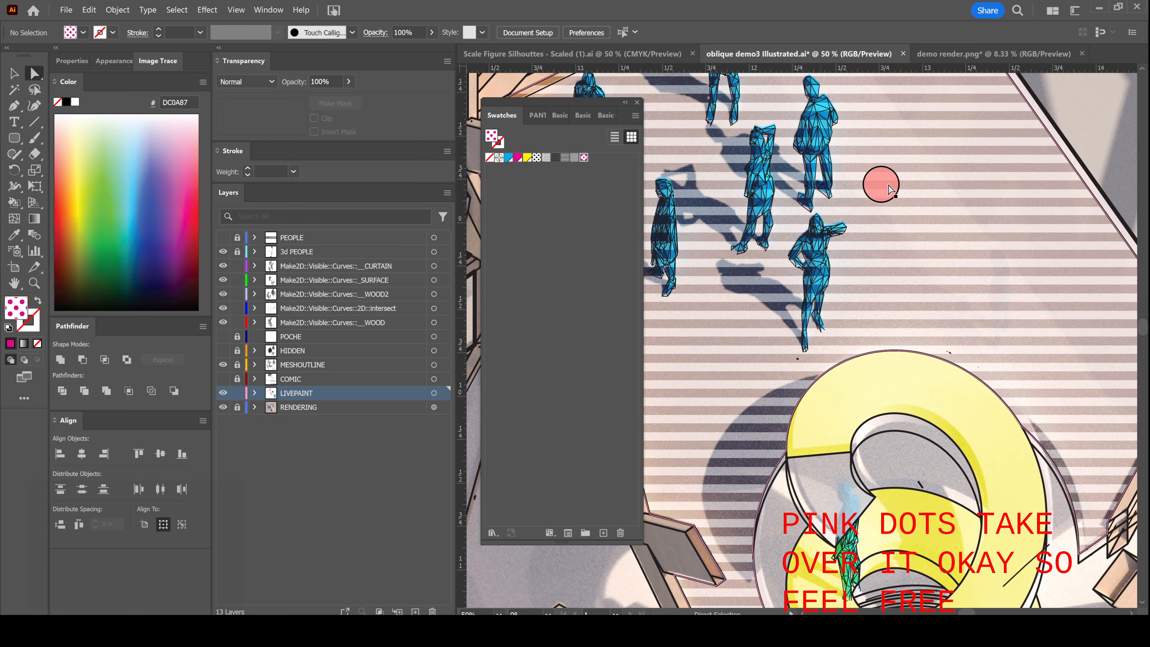
{"action": "scroll", "coordinate": [866, 231], "scroll_direction": "down", "scroll_amount": 3, "text": "alt"}
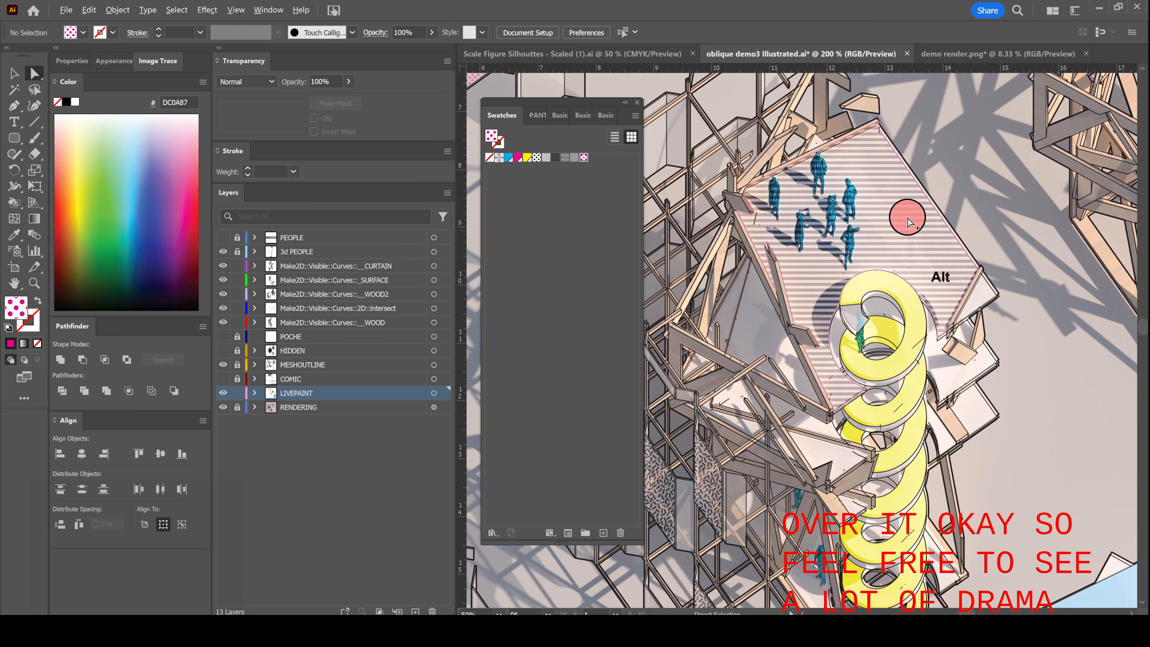
{"action": "scroll", "coordinate": [895, 221], "scroll_direction": "up", "scroll_amount": 1, "text": "alt"}
{"action": "key", "text": "a"}
{"action": "left_click", "coordinate": [894, 216]}
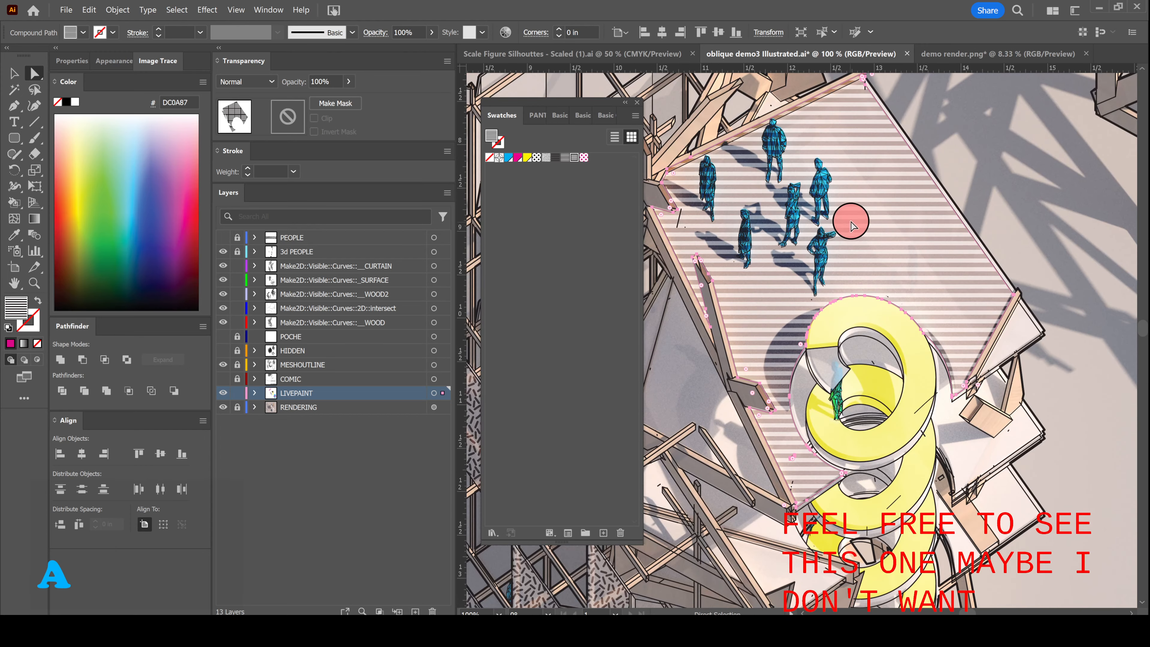
{"action": "right_click", "coordinate": [859, 218]}
{"action": "mouse_move", "coordinate": [928, 376]}
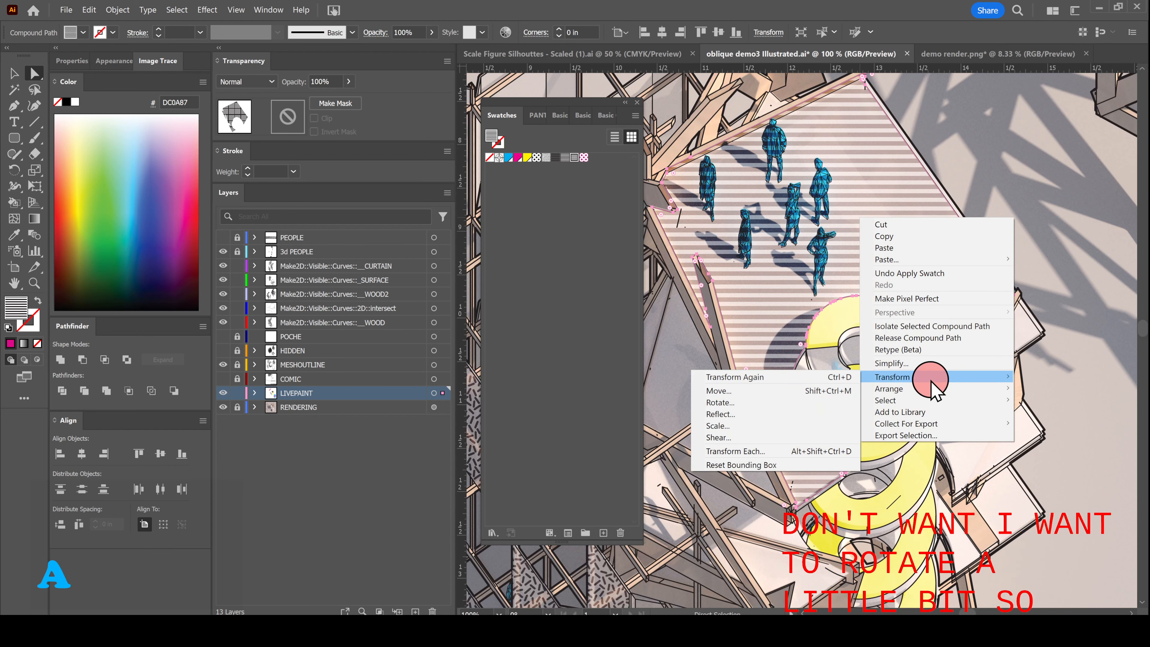
{"action": "left_click", "coordinate": [801, 402]}
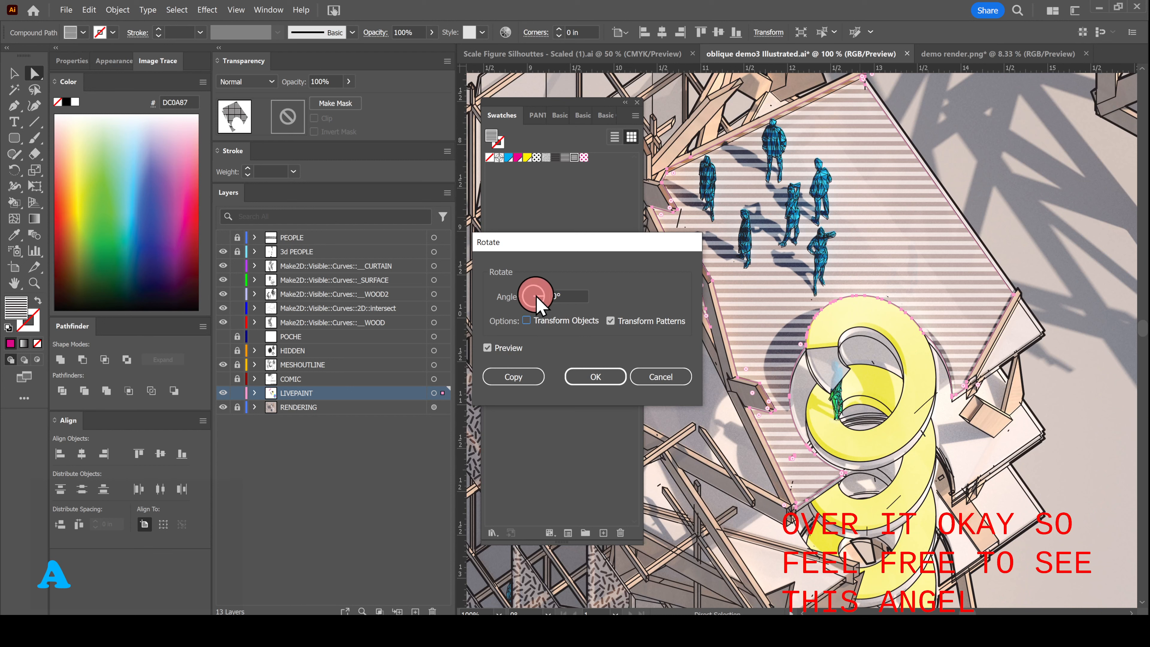
{"action": "left_click", "coordinate": [545, 296]}
{"action": "type", "text": "48"}
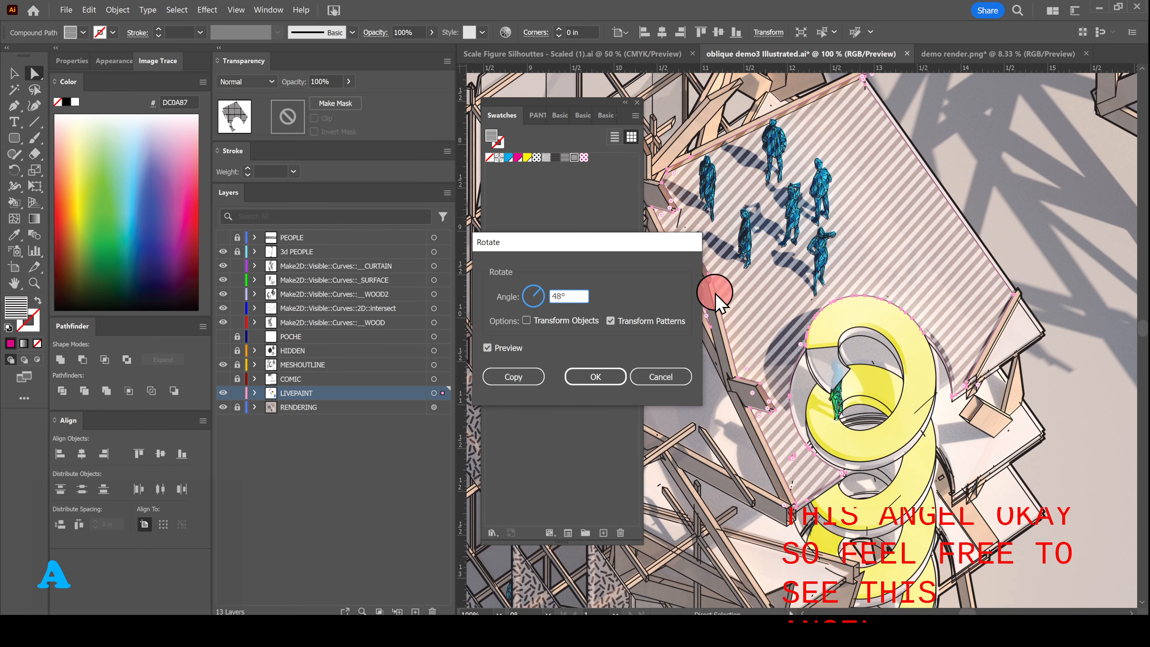
{"action": "left_click_drag", "start_coordinate": [543, 293], "coordinate": [544, 293]}
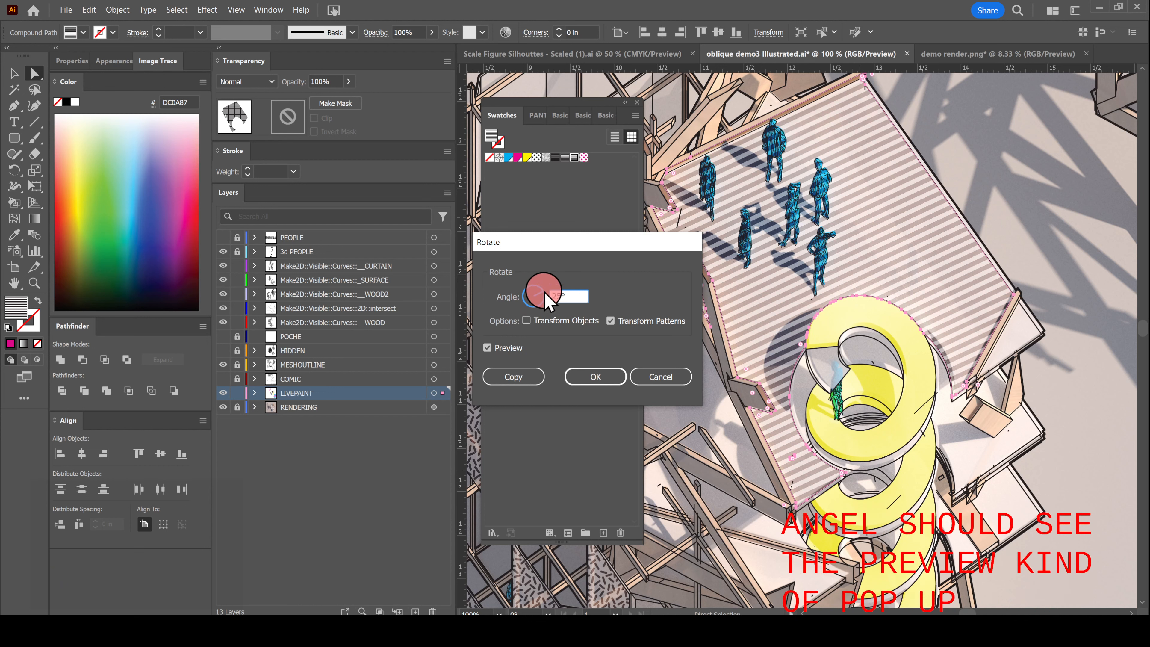
{"action": "left_click_drag", "start_coordinate": [545, 290], "coordinate": [541, 295]}
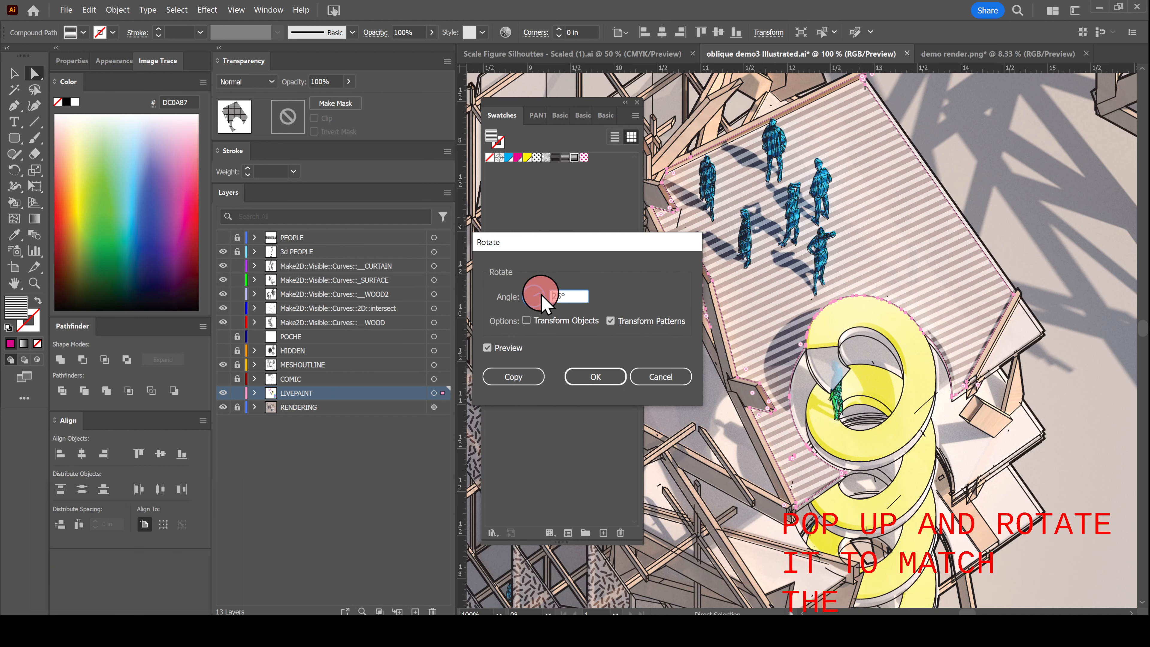
{"action": "left_click", "coordinate": [592, 376]}
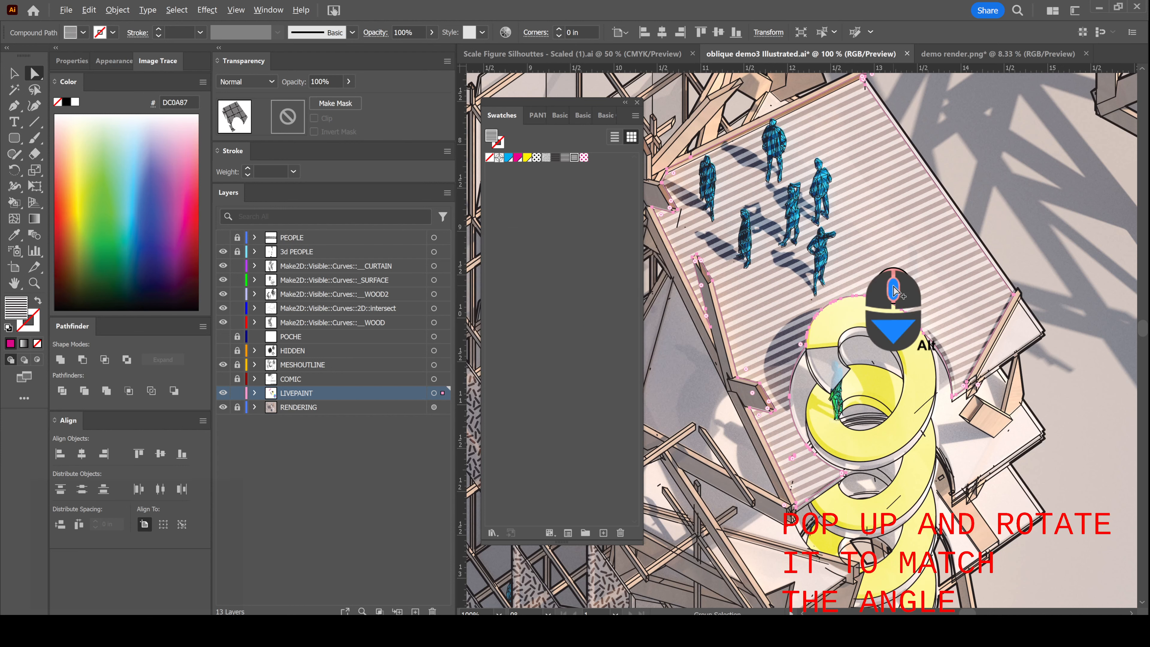
- Show, unlock and activate the POCHE layer, lock every other layer including LIVEPAINT, and switch to the Pen tool
{"action": "scroll", "coordinate": [894, 291], "scroll_direction": "down", "scroll_amount": 2, "text": "alt"}
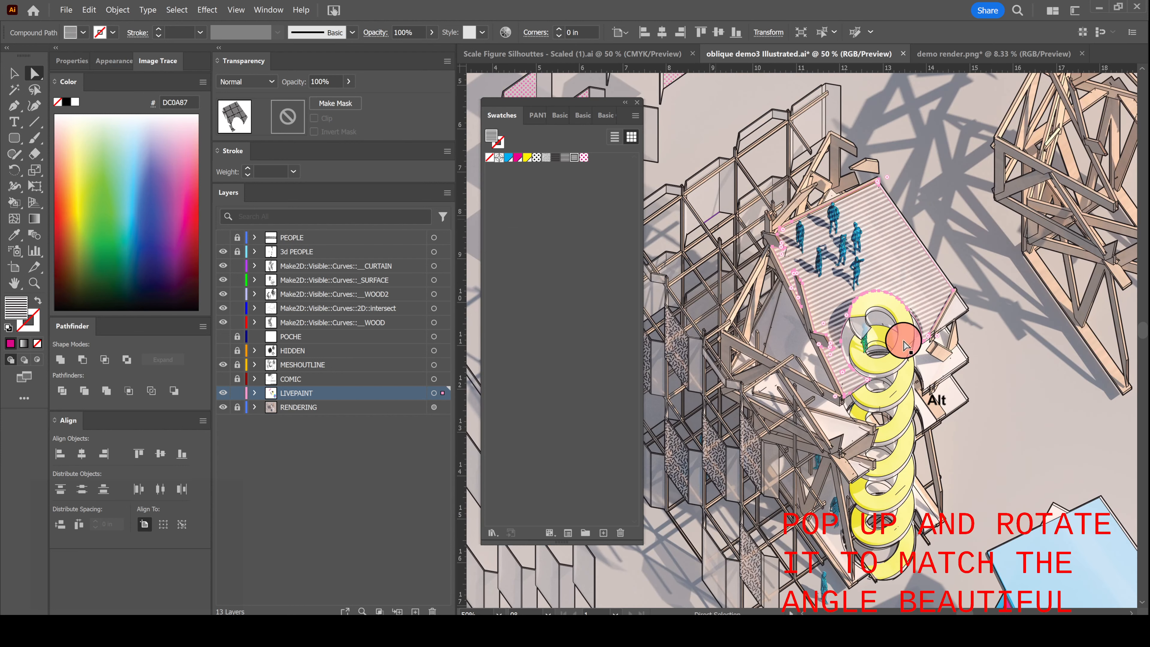
{"action": "scroll", "coordinate": [874, 330], "scroll_direction": "down", "scroll_amount": 1, "text": "alt"}
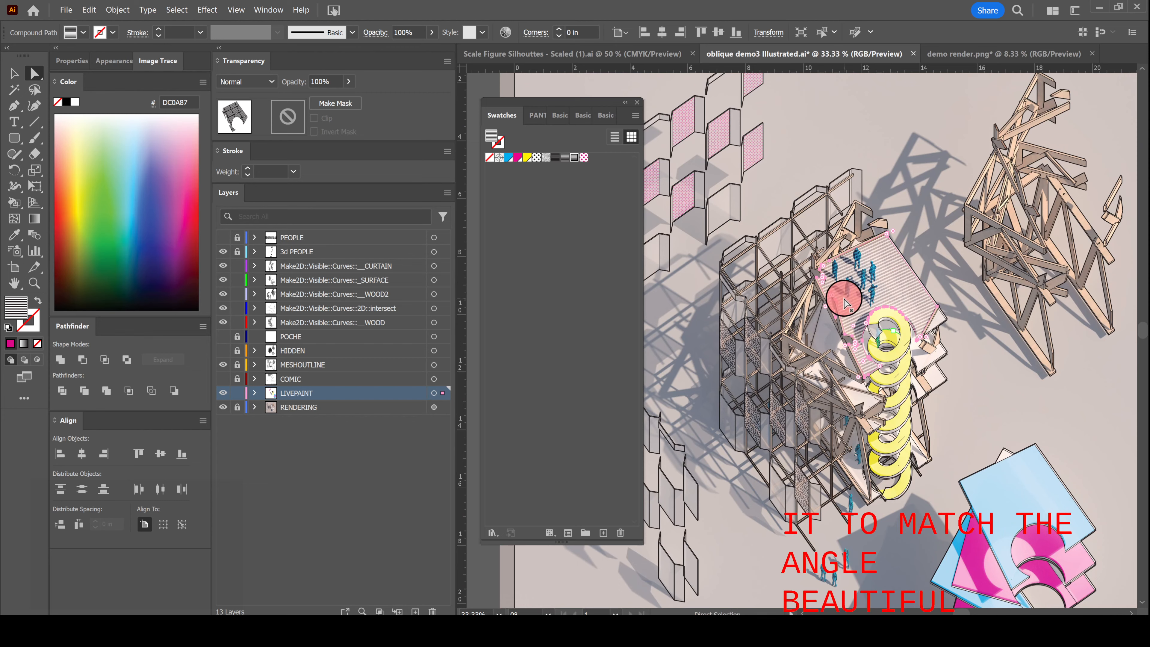
{"action": "scroll", "coordinate": [834, 347], "scroll_direction": "up", "scroll_amount": 4, "text": "alt"}
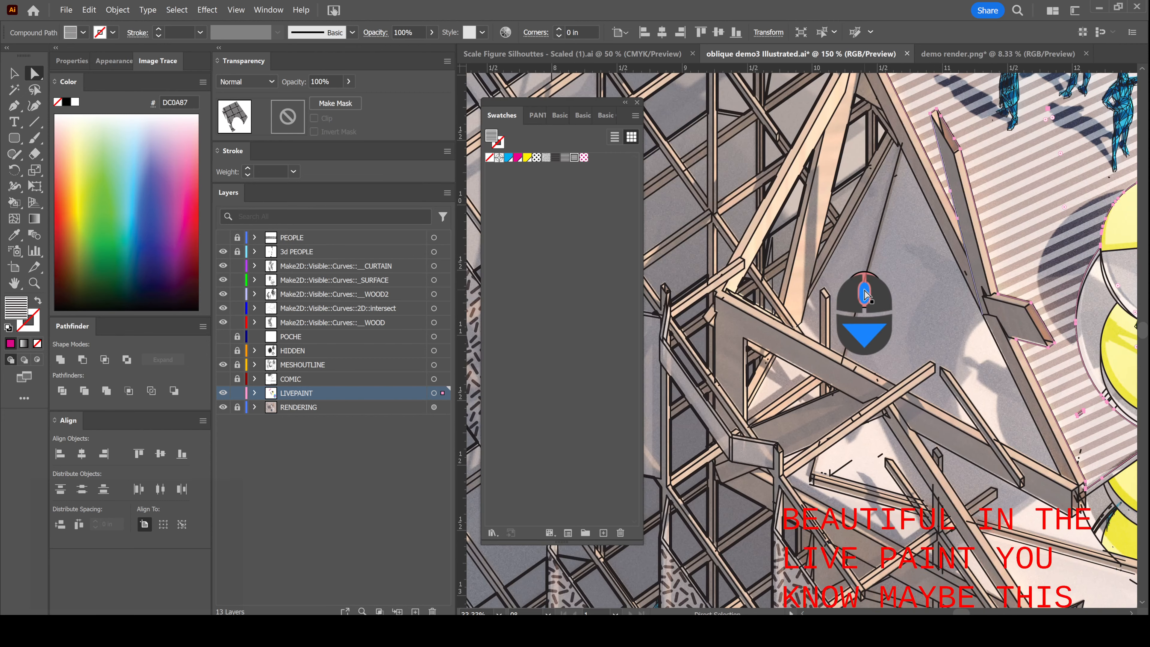
{"action": "scroll", "coordinate": [1078, 301], "scroll_direction": "up", "scroll_amount": 3, "text": "alt"}
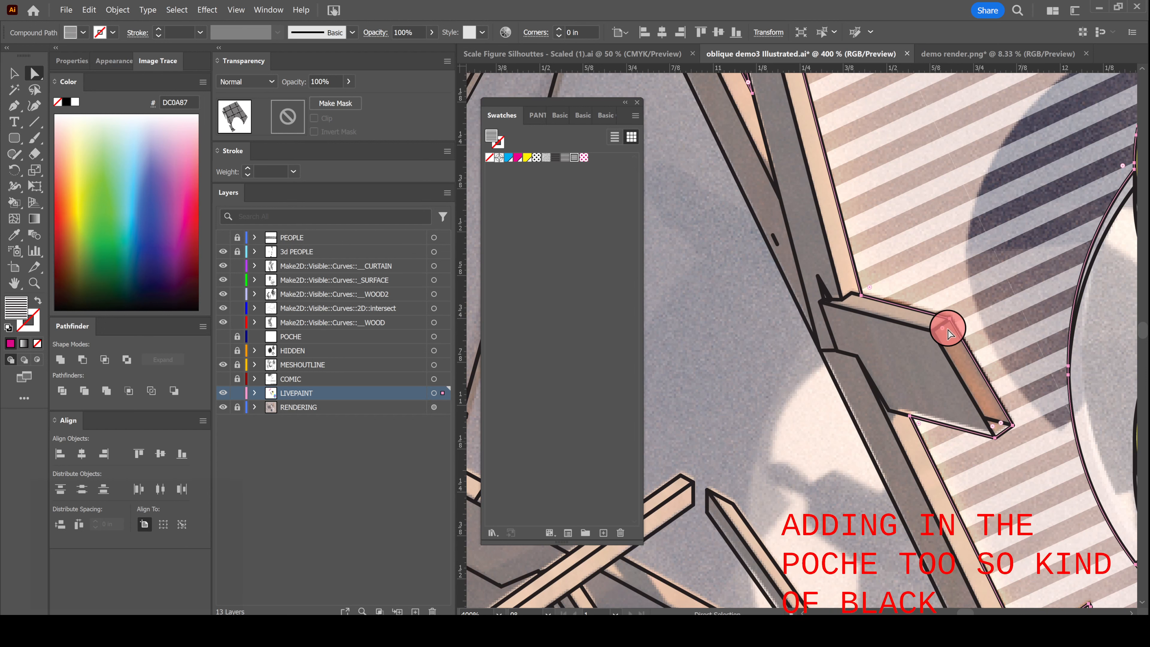
{"action": "left_click", "coordinate": [286, 337]}
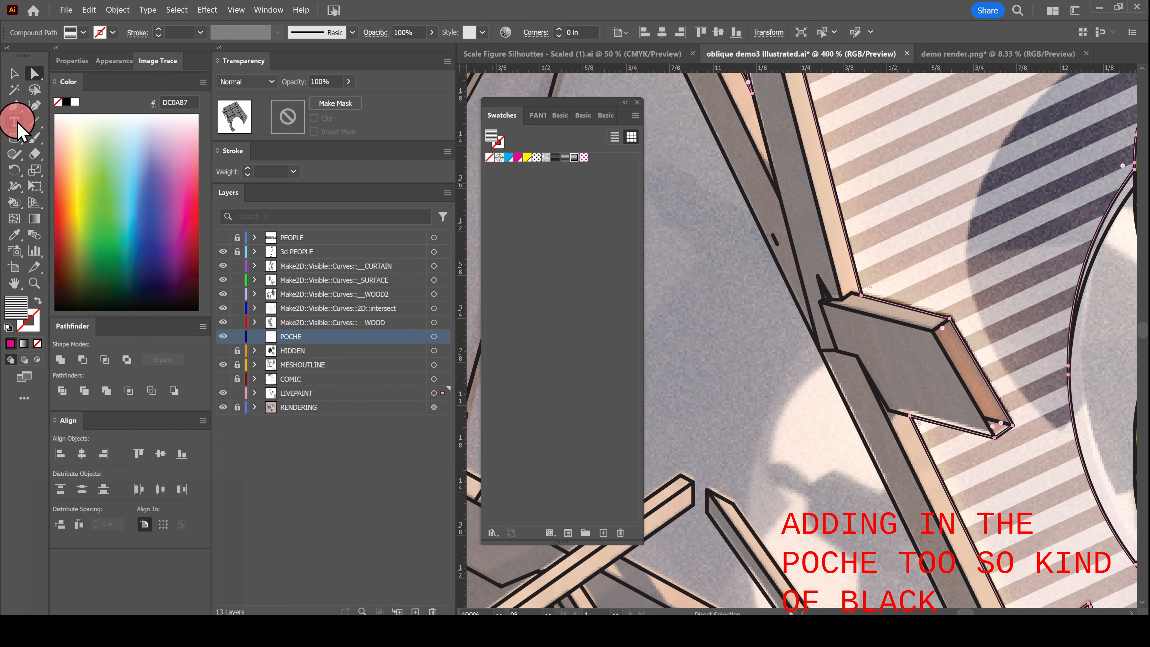
{"action": "left_click_drag", "start_coordinate": [237, 322], "coordinate": [238, 237]}
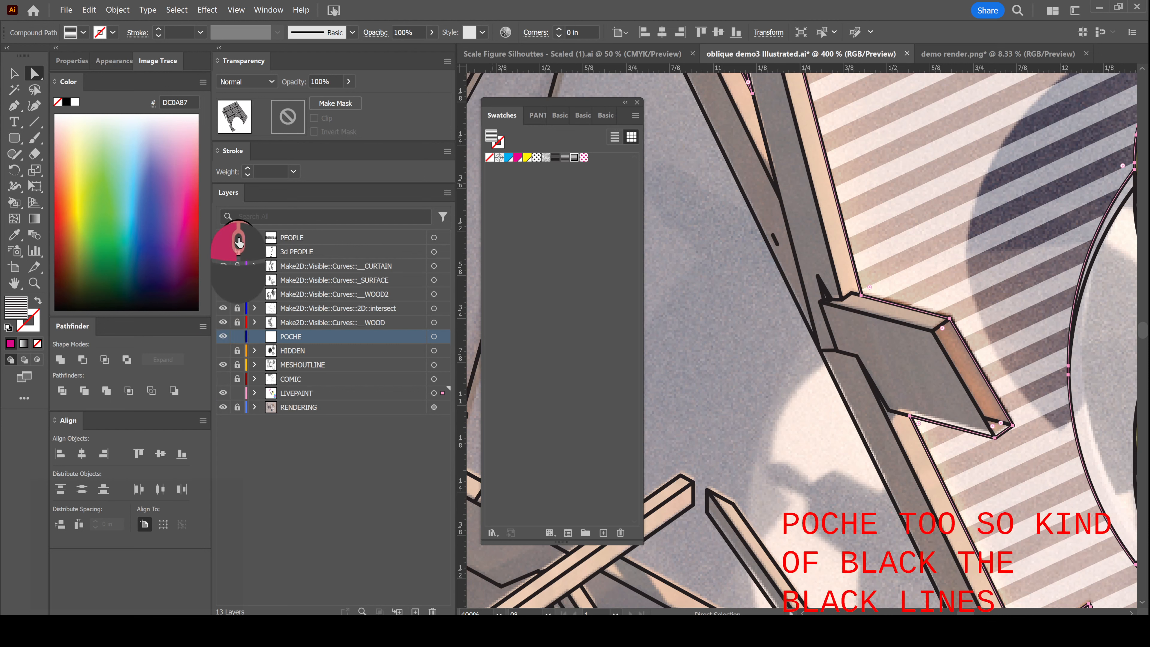
{"action": "left_click", "coordinate": [237, 392]}
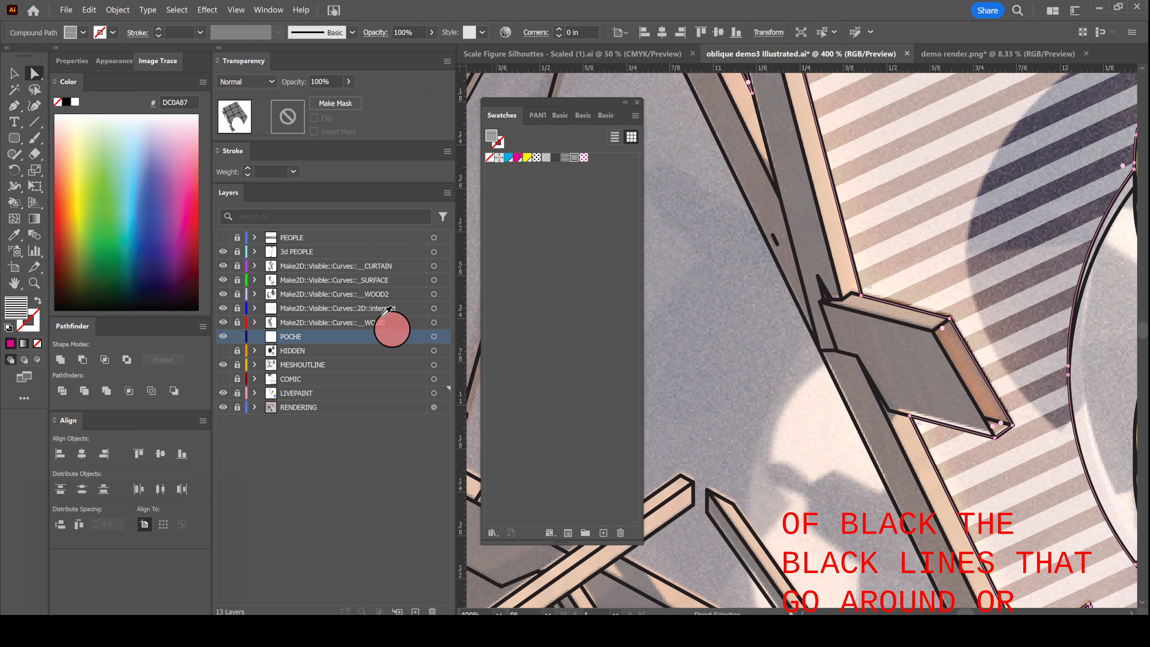
{"action": "left_click", "coordinate": [471, 414]}
{"action": "key", "text": "p"}
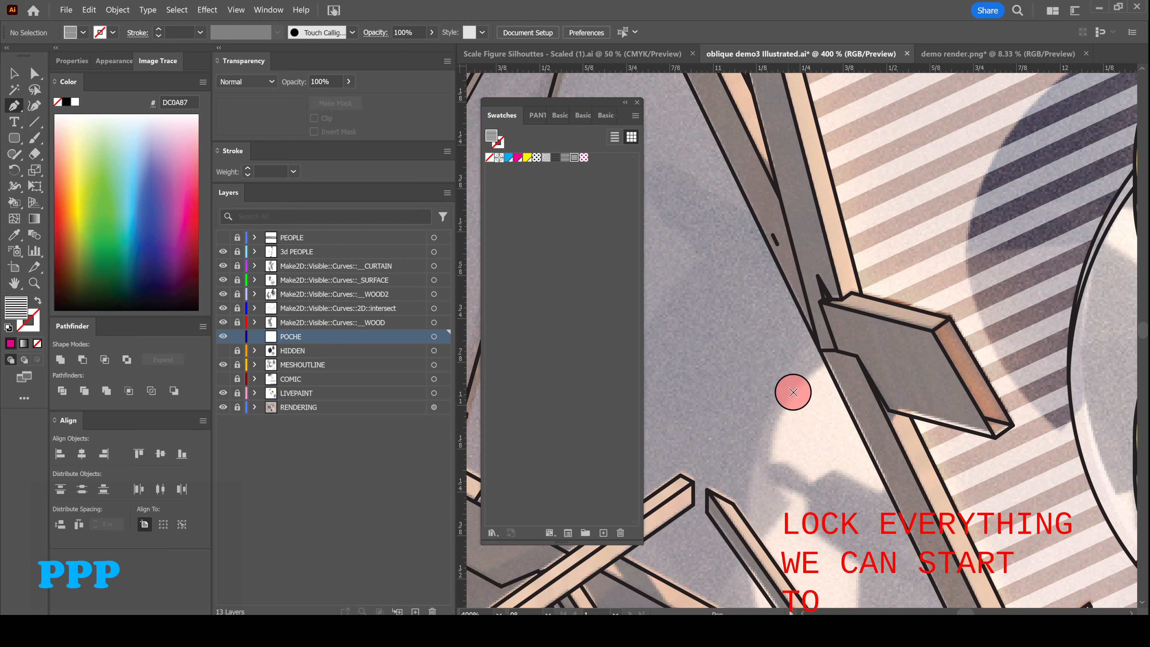
{"action": "left_click_drag", "start_coordinate": [793, 392], "coordinate": [707, 422]}
{"action": "left_click", "coordinate": [749, 448]}
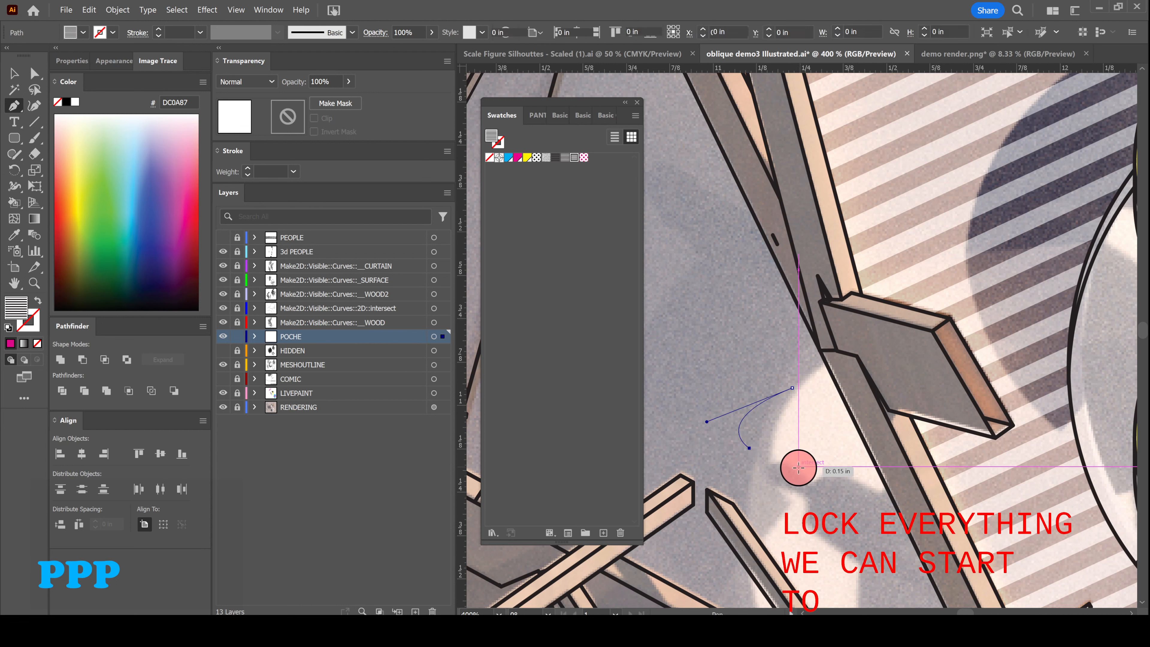
{"action": "key", "text": "Escape"}
{"action": "key", "text": "ctrl+z"}
{"action": "key", "text": "ctrl+z"}
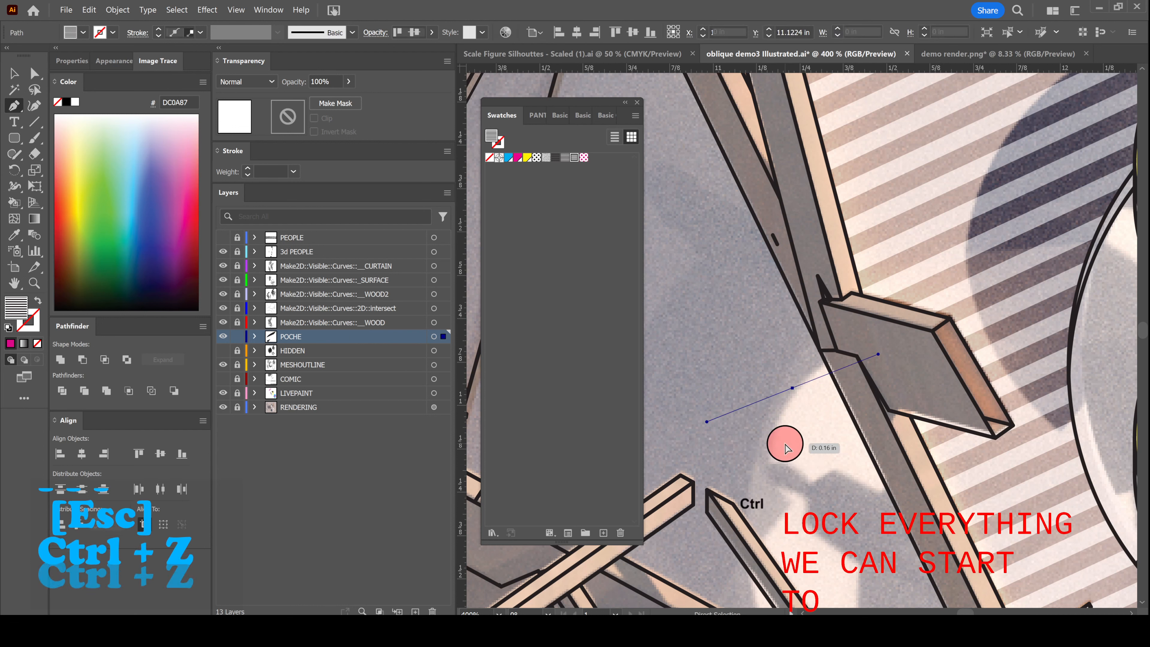
{"action": "key", "text": "ctrl+Escape"}
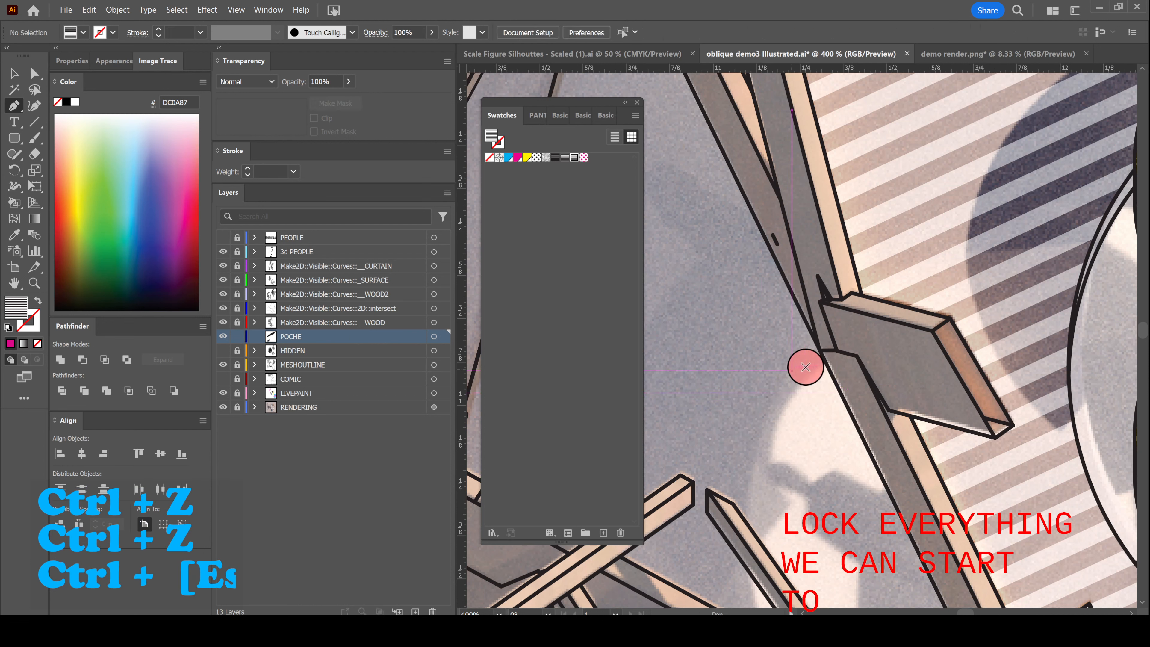
- Trace the cut end face of the beam beside the striped platform as a four-point Pen shape and adjust its upper corner
{"action": "left_click", "coordinate": [936, 329]}
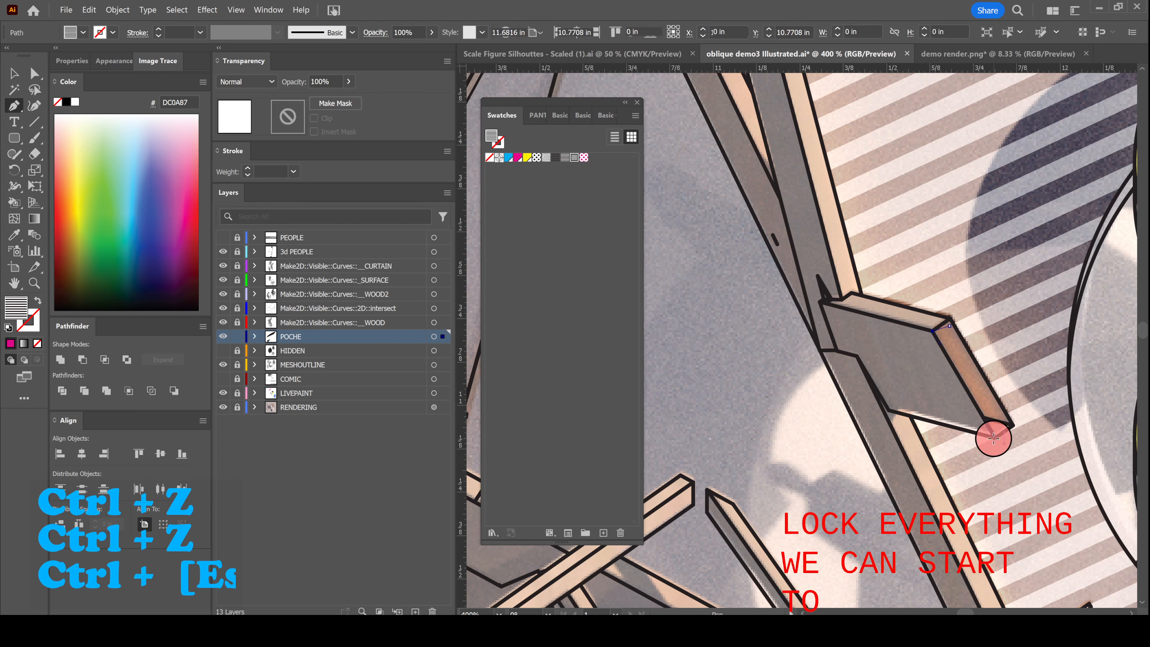
{"action": "left_click", "coordinate": [1008, 425]}
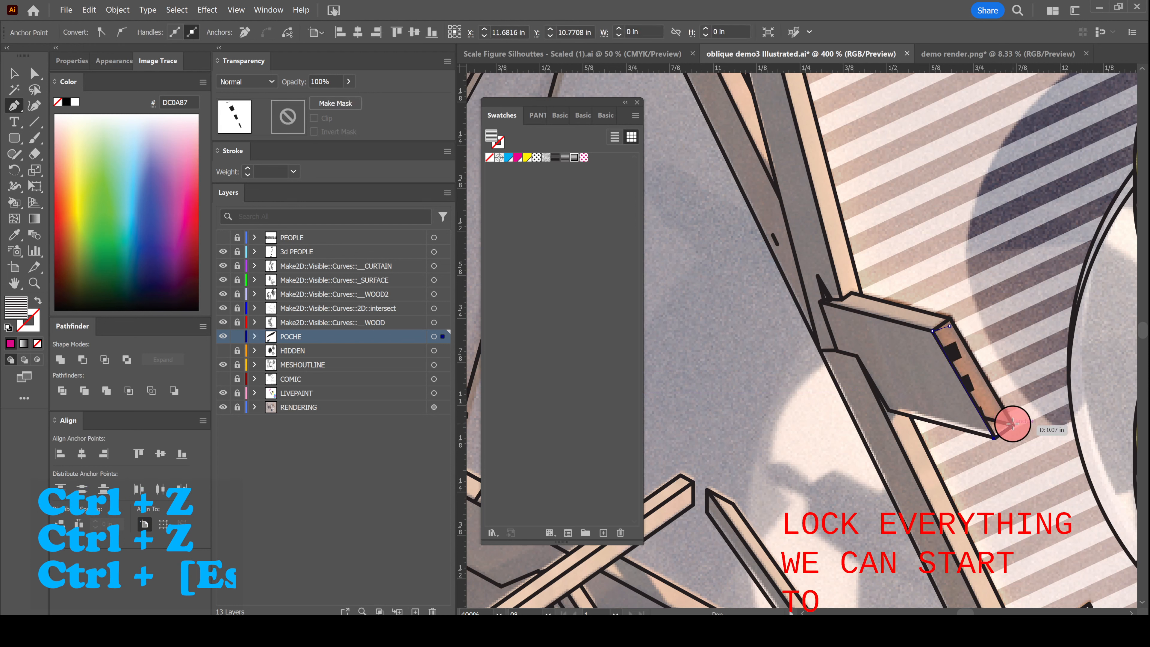
{"action": "left_click", "coordinate": [950, 325]}
{"action": "key", "text": "a"}
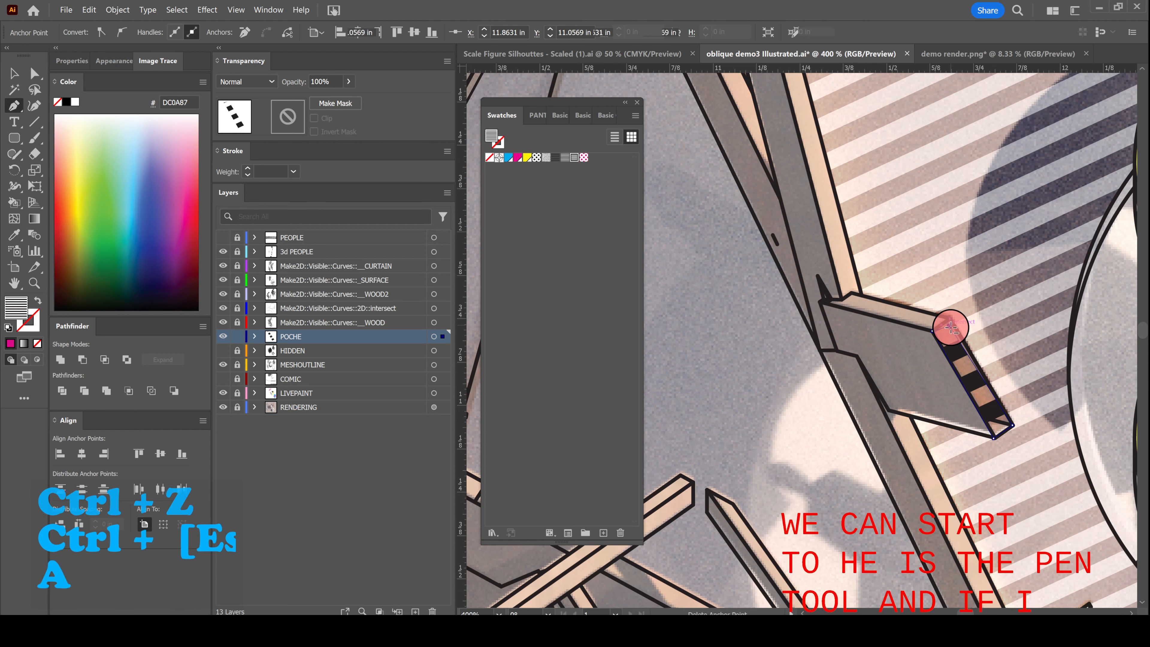
{"action": "left_click_drag", "start_coordinate": [951, 332], "coordinate": [951, 320]}
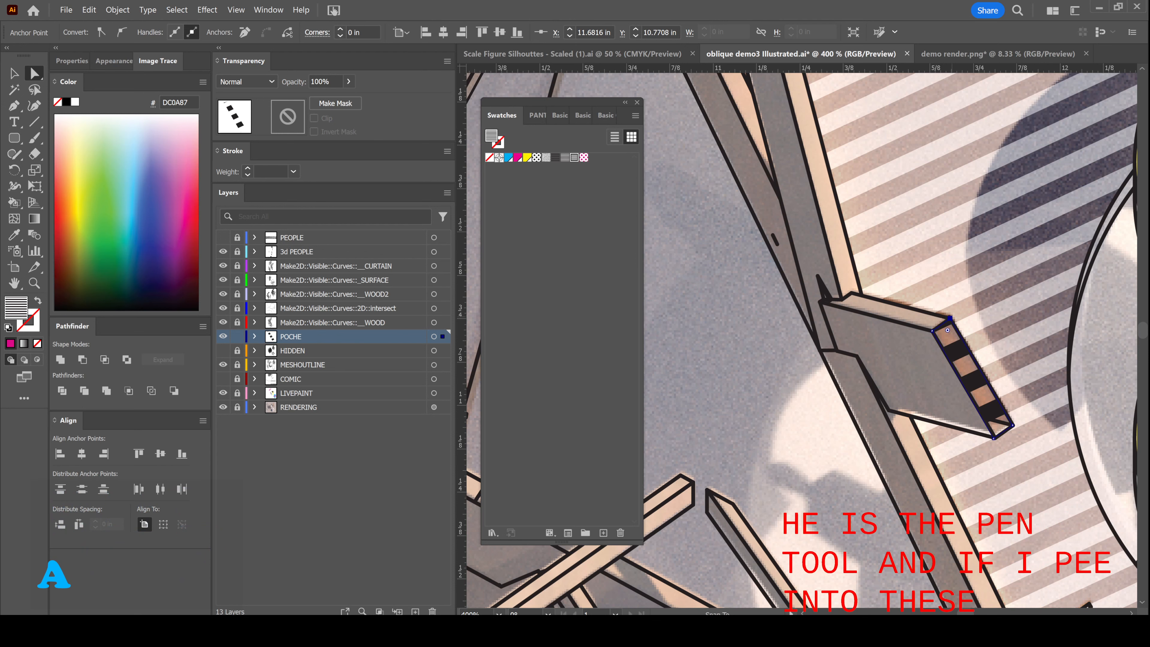
- Fill the traced beam end with black 231F20 and deselect it
{"action": "left_click", "coordinate": [66, 102]}
{"action": "scroll", "coordinate": [937, 410], "scroll_direction": "down", "scroll_amount": 5, "text": "alt"}
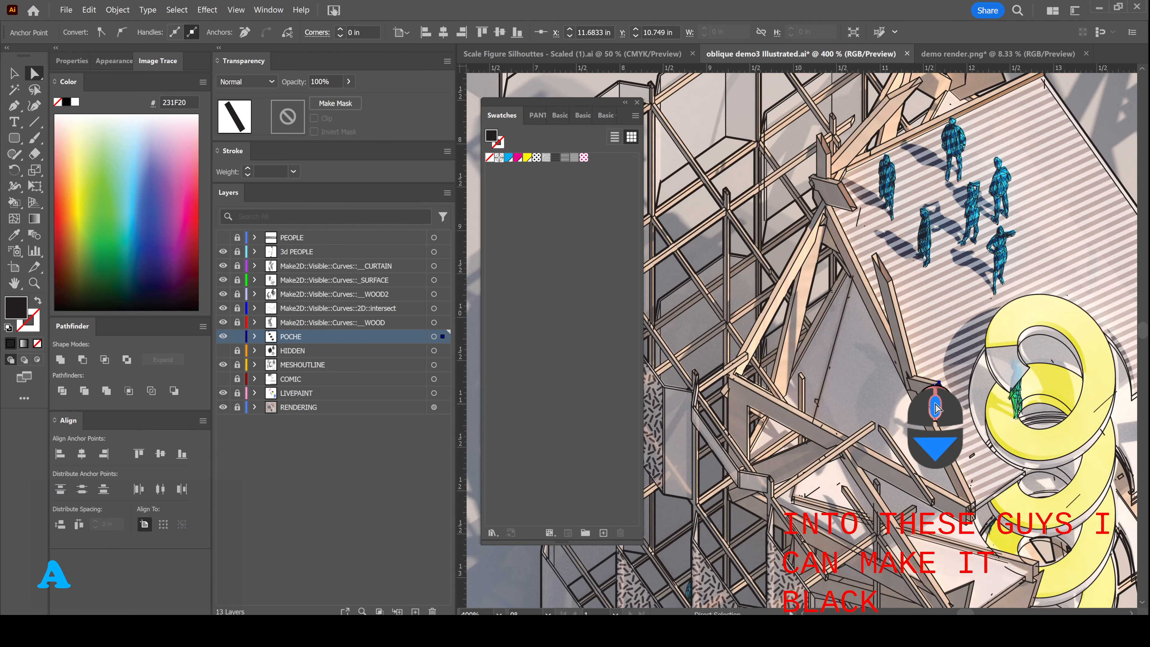
{"action": "scroll", "coordinate": [896, 408], "scroll_direction": "down", "scroll_amount": 4, "text": "alt"}
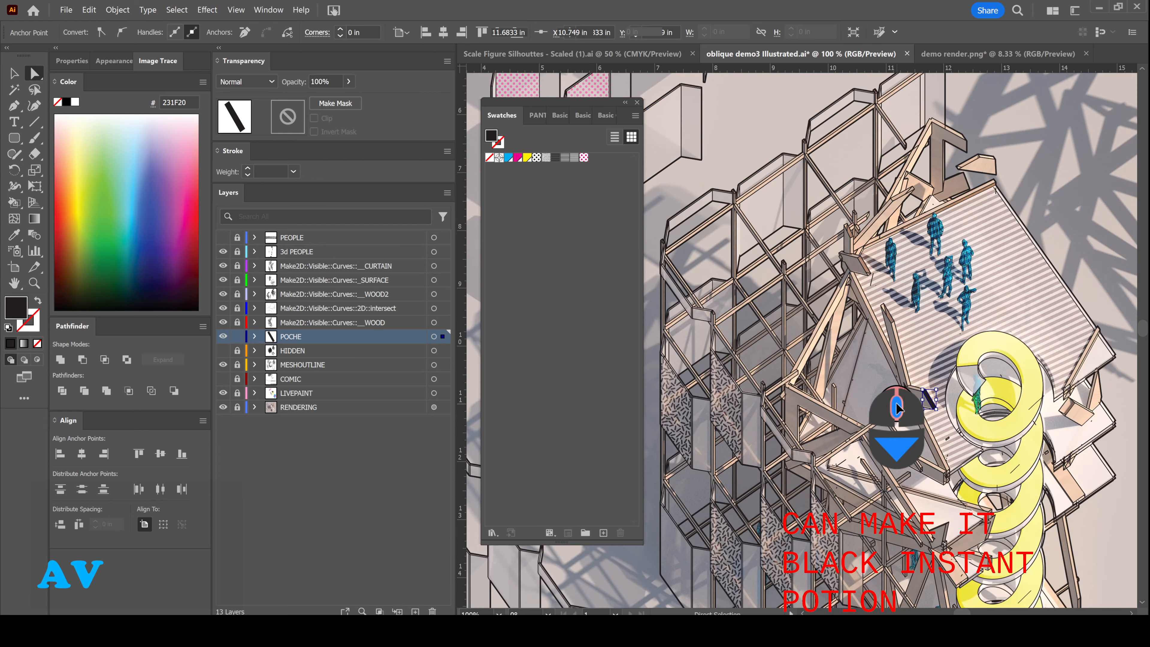
{"action": "scroll", "coordinate": [896, 407], "scroll_direction": "down", "scroll_amount": 4, "text": "alt"}
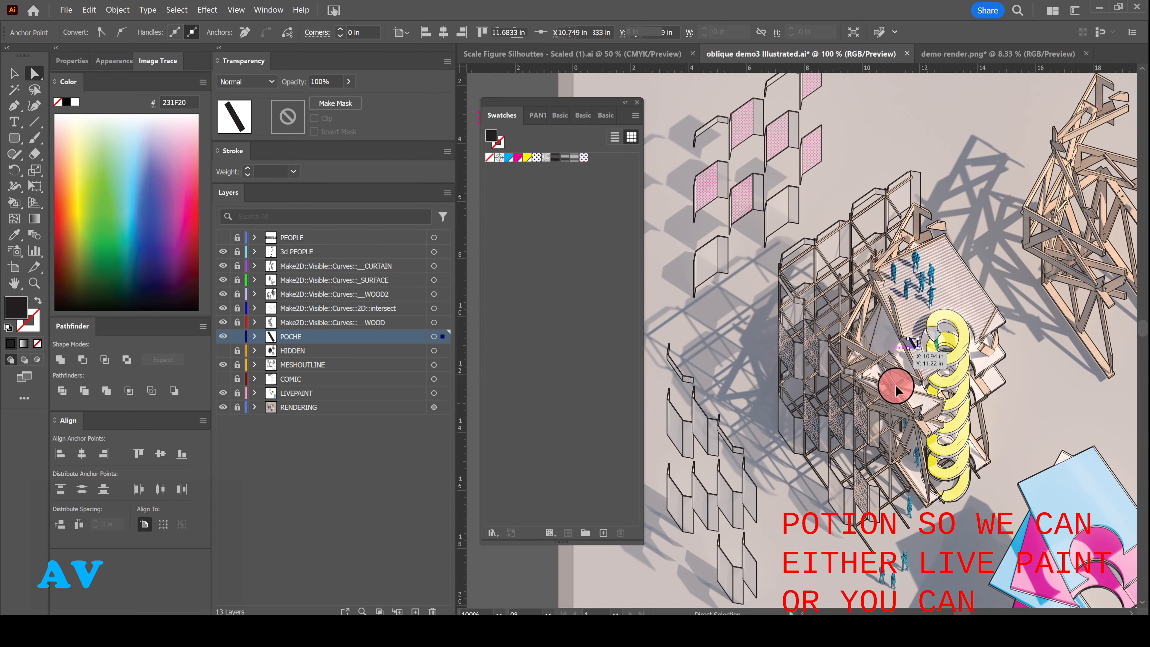
{"action": "key", "text": "v"}
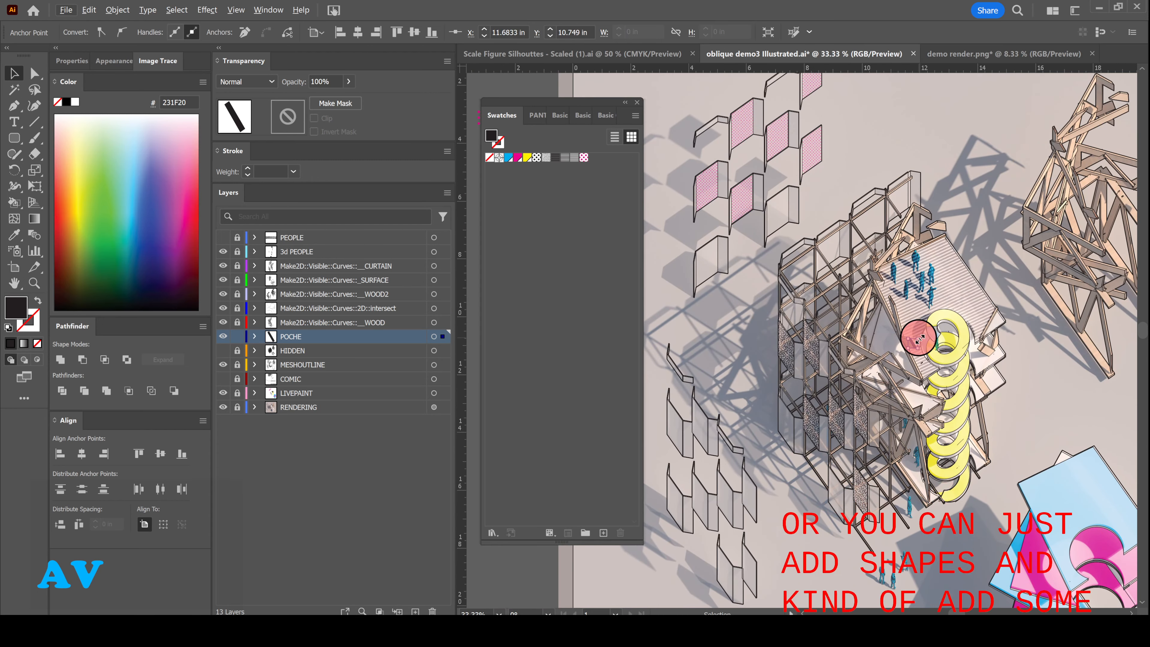
{"action": "scroll", "coordinate": [874, 336], "scroll_direction": "down", "scroll_amount": 1, "text": "alt"}
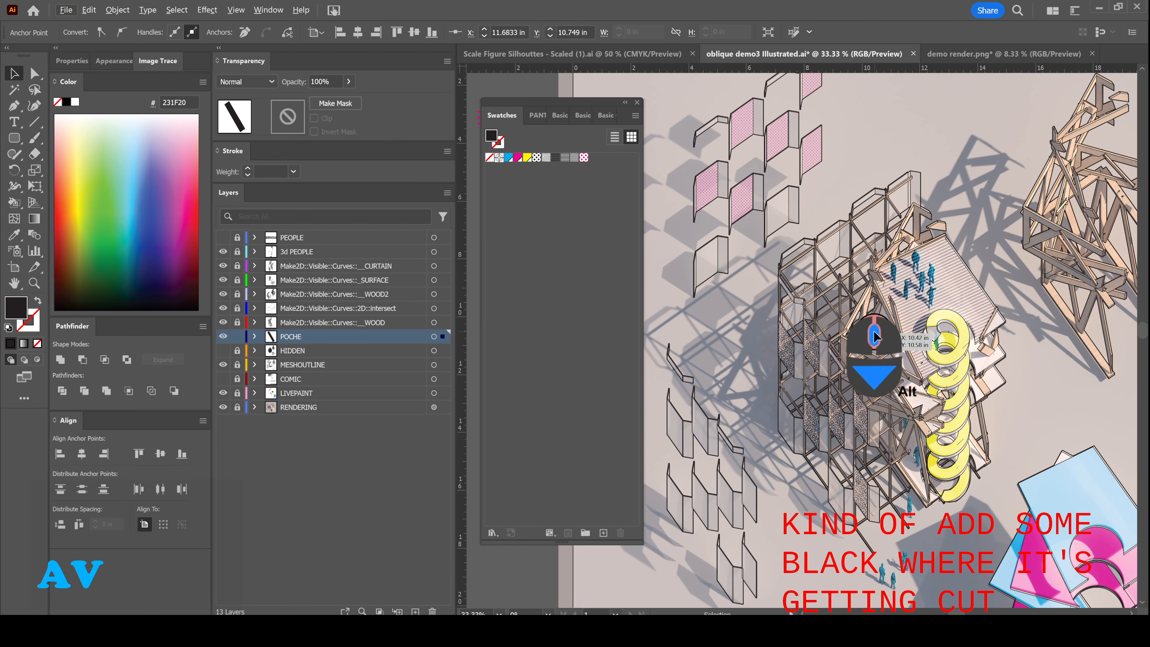
{"action": "scroll", "coordinate": [874, 337], "scroll_direction": "down", "scroll_amount": 2, "text": "alt"}
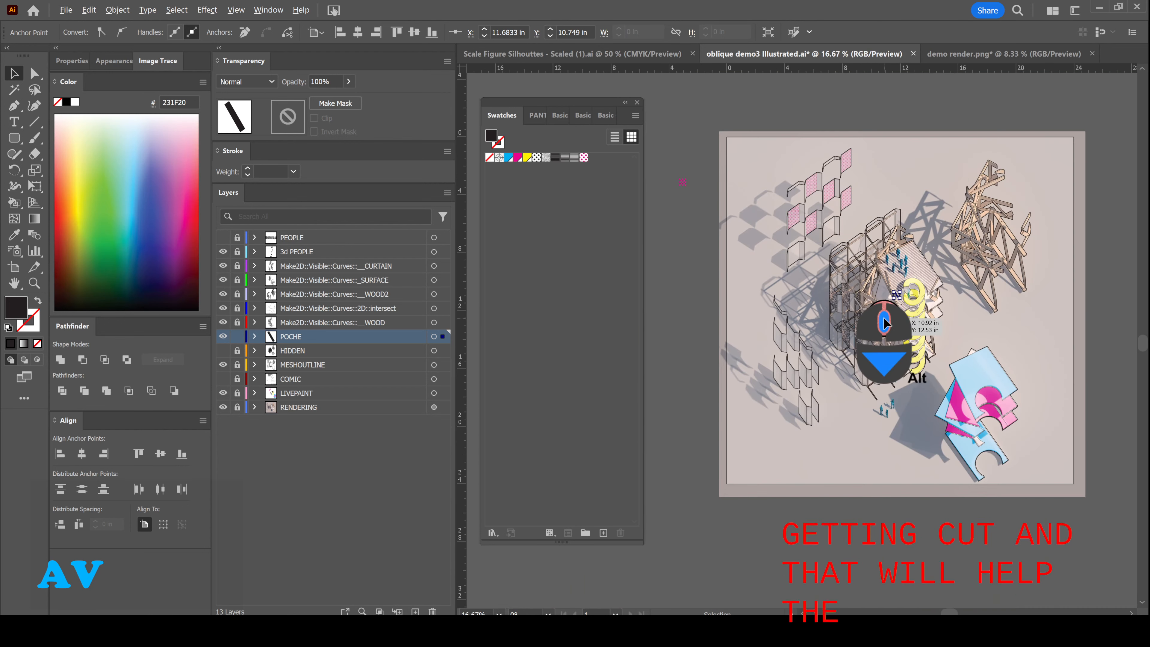
{"action": "left_click", "coordinate": [930, 90]}
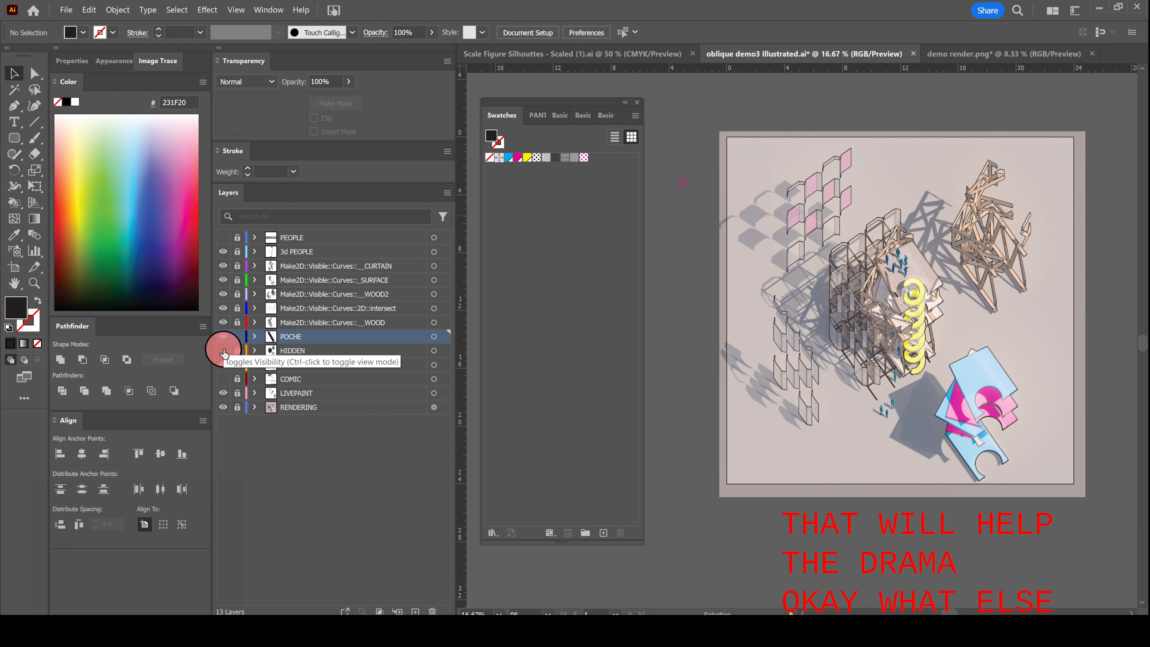
- Make the HIDDEN layer visible, and show and unlock the PEOPLE layer
{"action": "scroll", "coordinate": [894, 257], "scroll_direction": "up", "scroll_amount": 2, "text": "alt"}
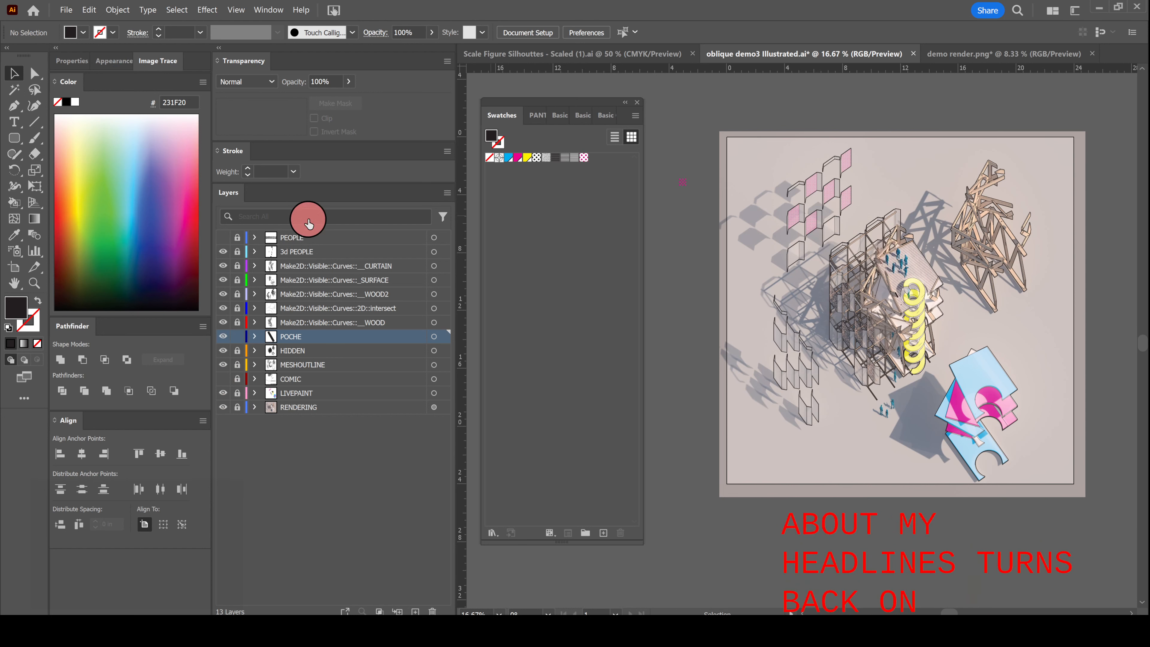
{"action": "left_click", "coordinate": [237, 238]}
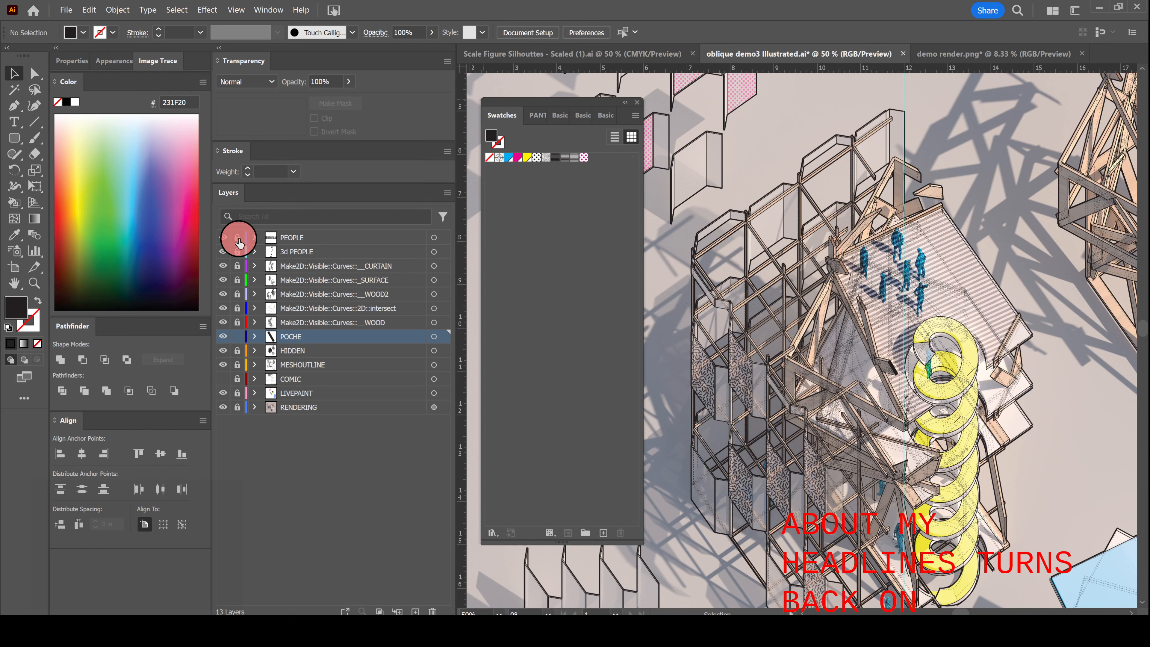
- In the Scale Figure Silhouttes document, move one standing figure from the 1/16"=1'-0" set into the empty area above the rows
{"action": "left_click", "coordinate": [583, 63]}
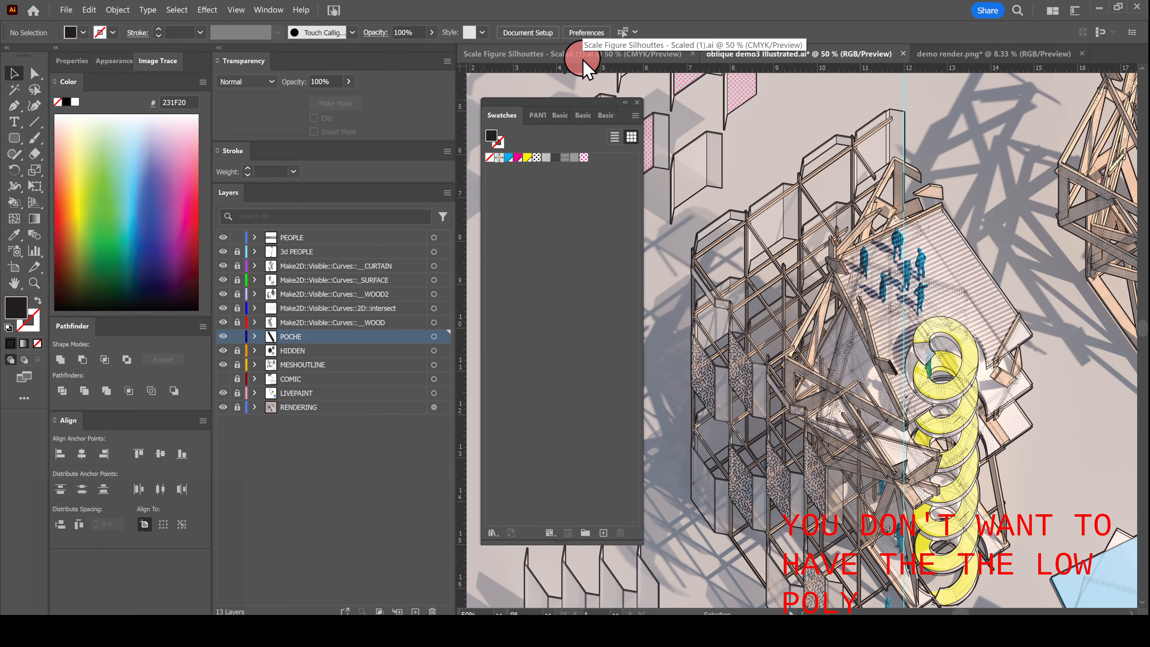
{"action": "left_click", "coordinate": [582, 58]}
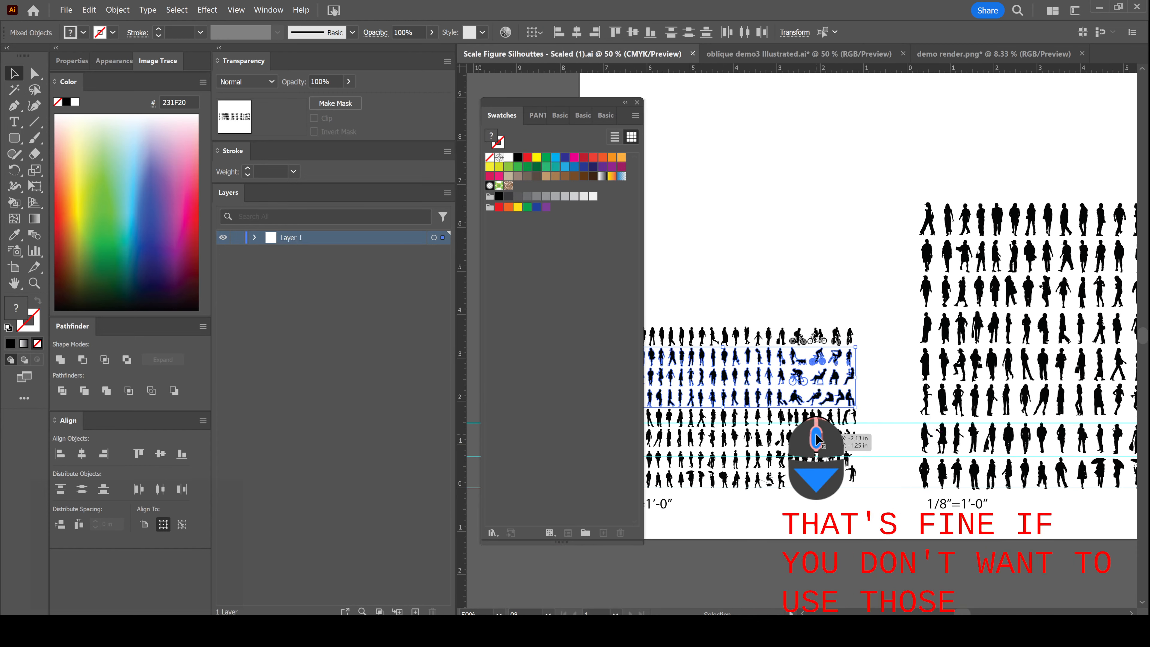
{"action": "scroll", "coordinate": [815, 432], "scroll_direction": "up", "scroll_amount": 1, "text": "alt"}
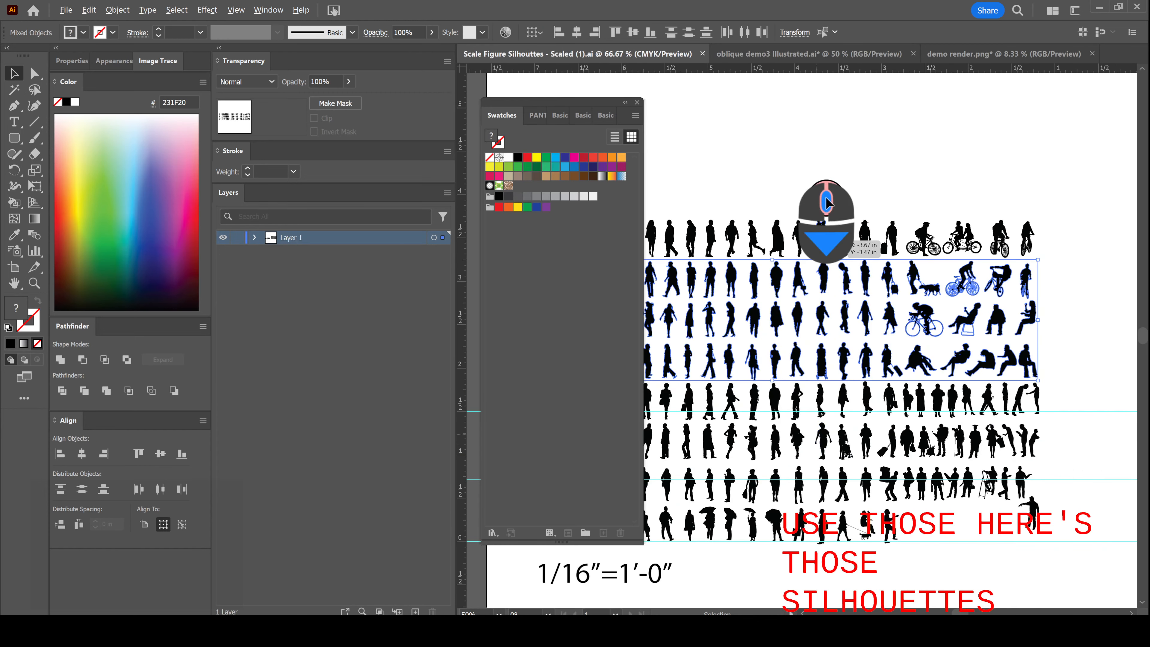
{"action": "scroll", "coordinate": [820, 278], "scroll_direction": "up", "scroll_amount": 1, "text": "alt"}
{"action": "left_click", "coordinate": [806, 279]}
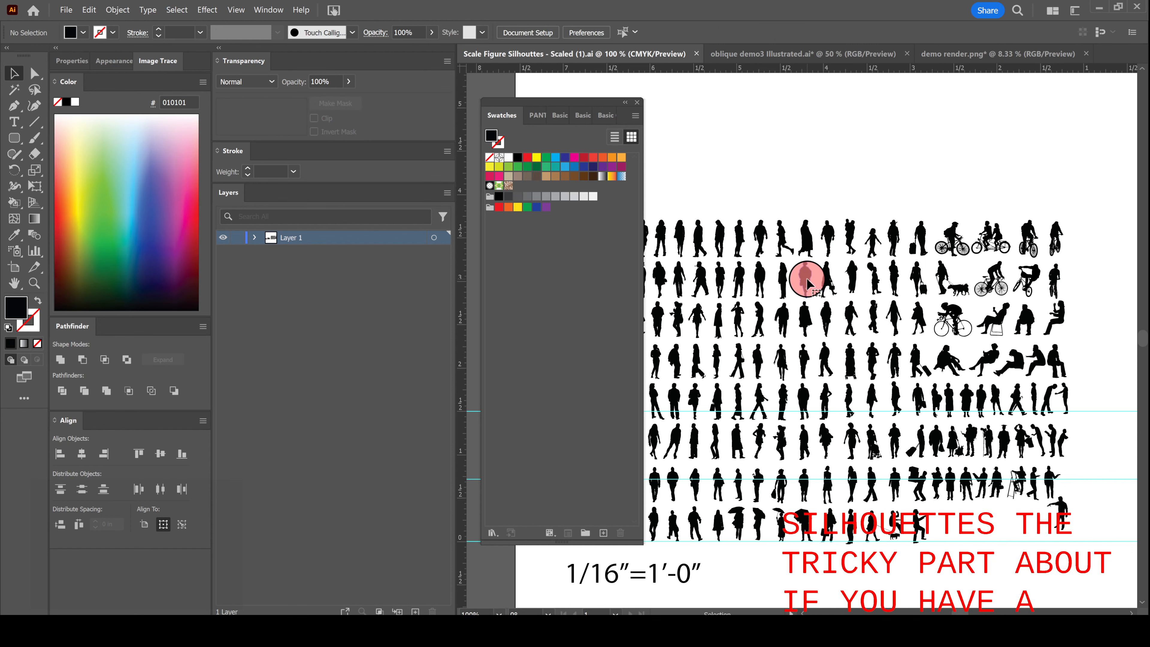
{"action": "left_click_drag", "start_coordinate": [806, 276], "coordinate": [815, 159]}
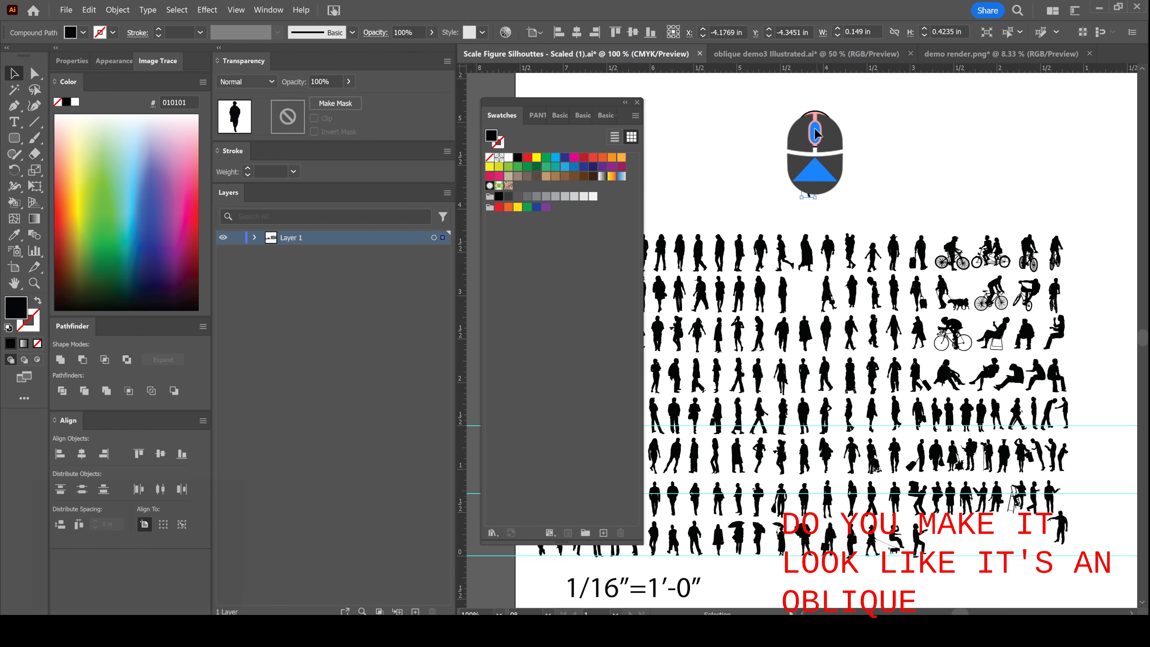
- Try shearing the isolated standing figure along the horizontal and vertical axes, previewing a 58° vertical shear, and cancel it
{"action": "scroll", "coordinate": [815, 156], "scroll_direction": "up", "scroll_amount": 4, "text": "alt"}
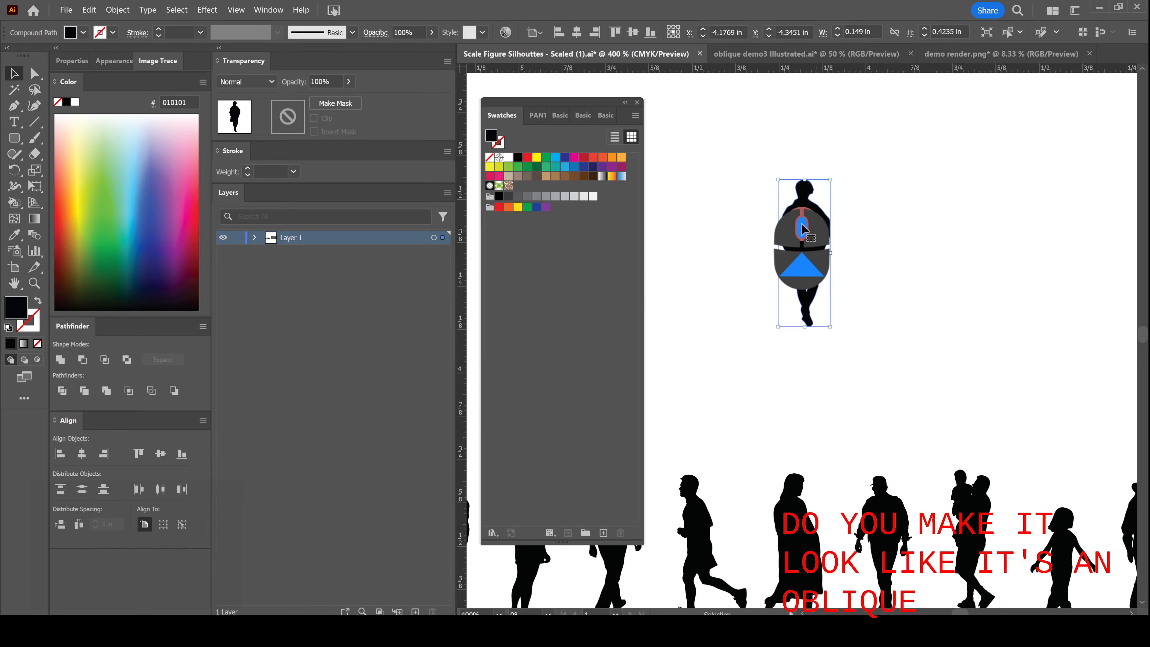
{"action": "right_click", "coordinate": [801, 222]}
{"action": "left_click", "coordinate": [862, 390]}
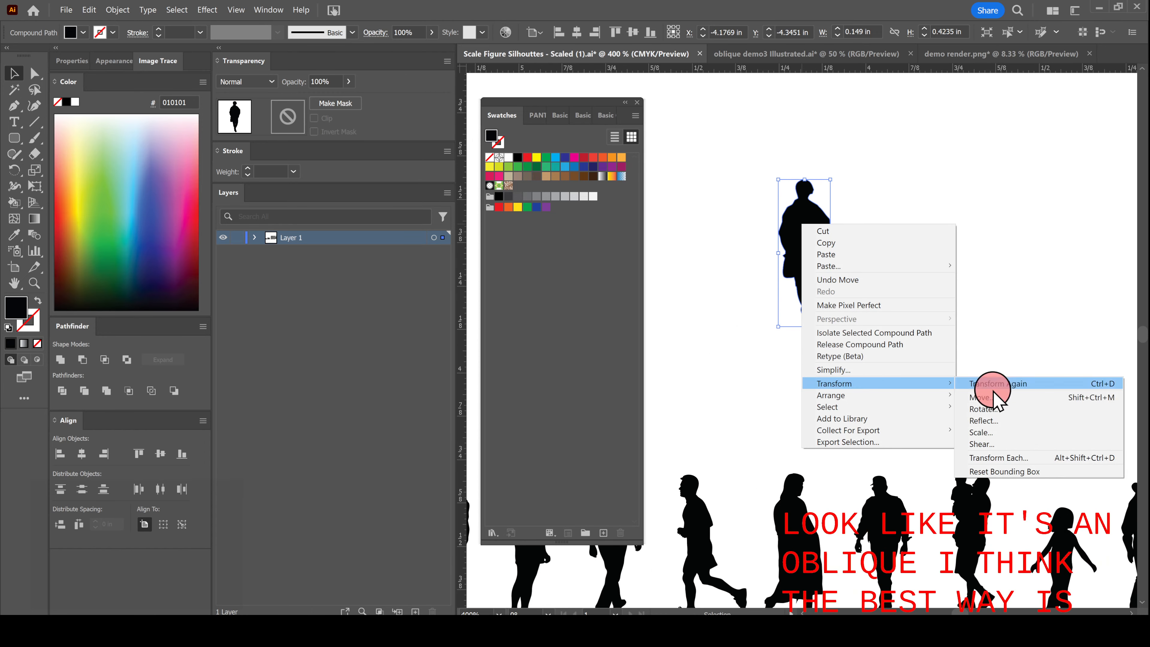
{"action": "left_click", "coordinate": [1003, 442]}
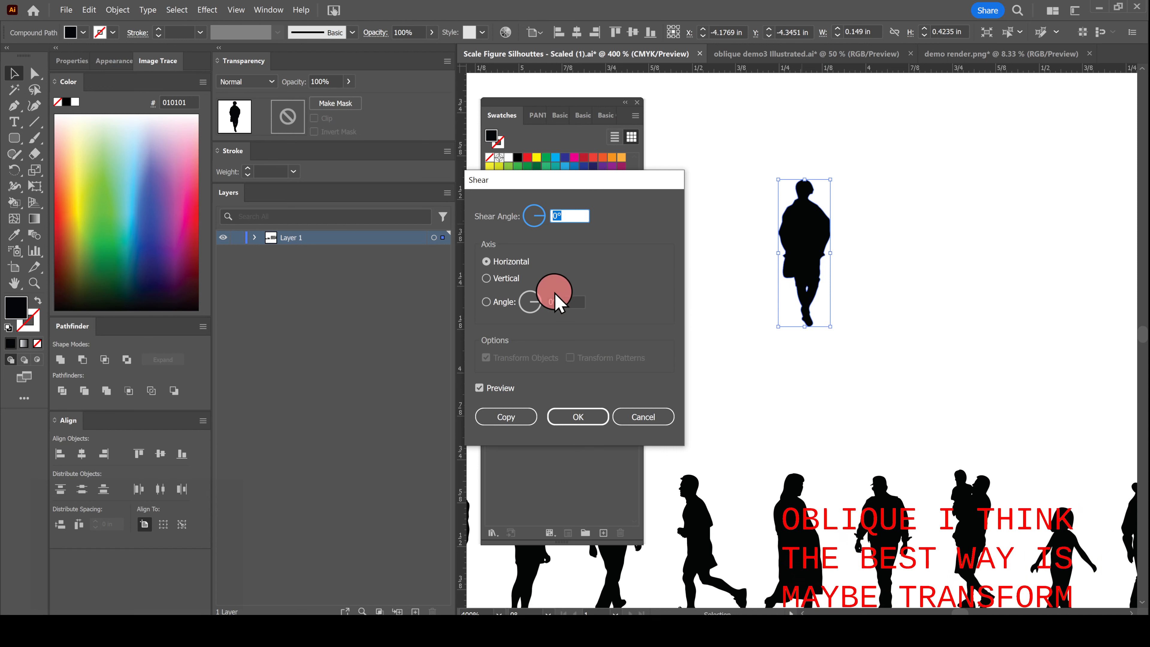
{"action": "left_click", "coordinate": [545, 213]}
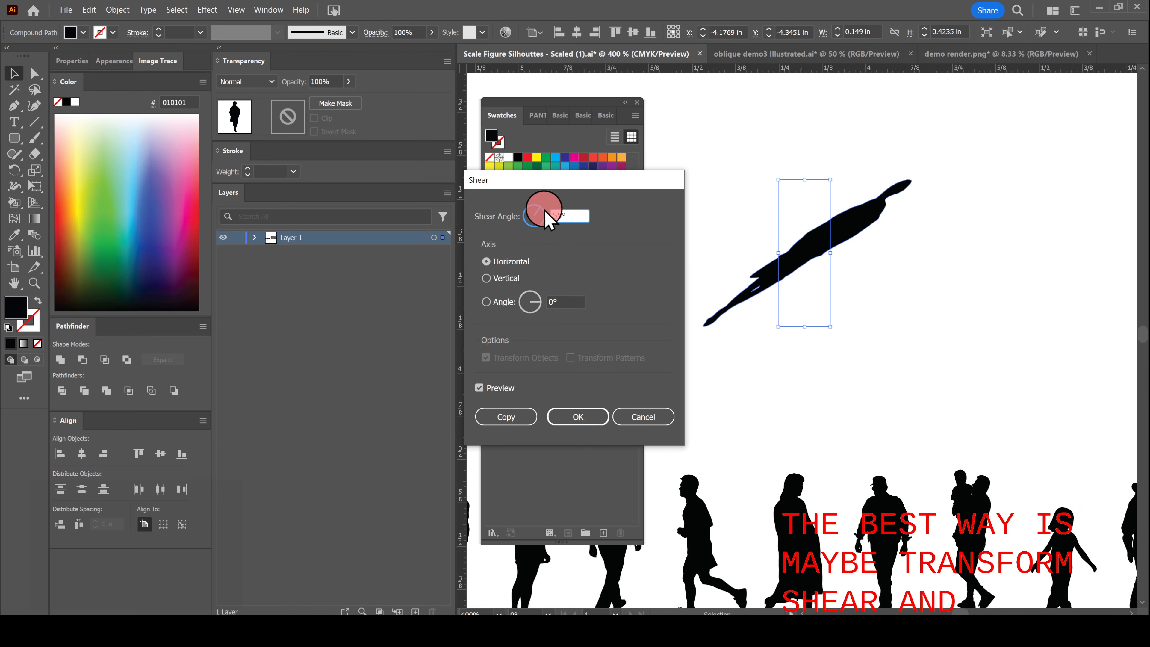
{"action": "left_click", "coordinate": [508, 281]}
{"action": "left_click", "coordinate": [539, 216]}
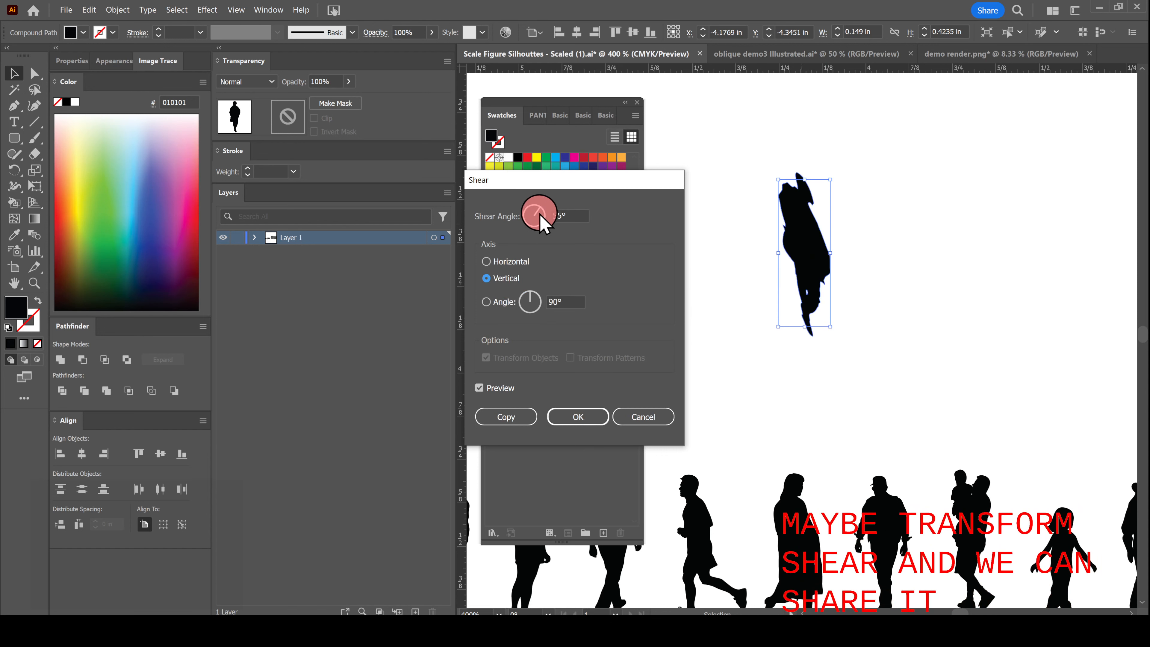
{"action": "left_click", "coordinate": [543, 225]}
{"action": "left_click", "coordinate": [546, 232]}
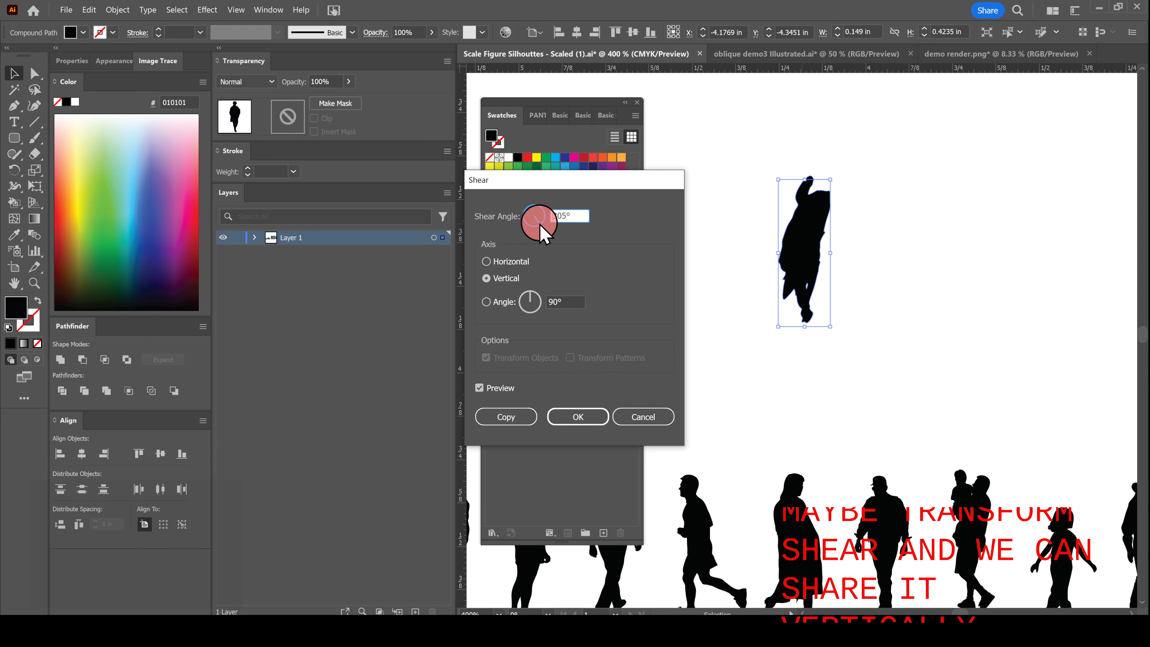
{"action": "left_click", "coordinate": [546, 223]}
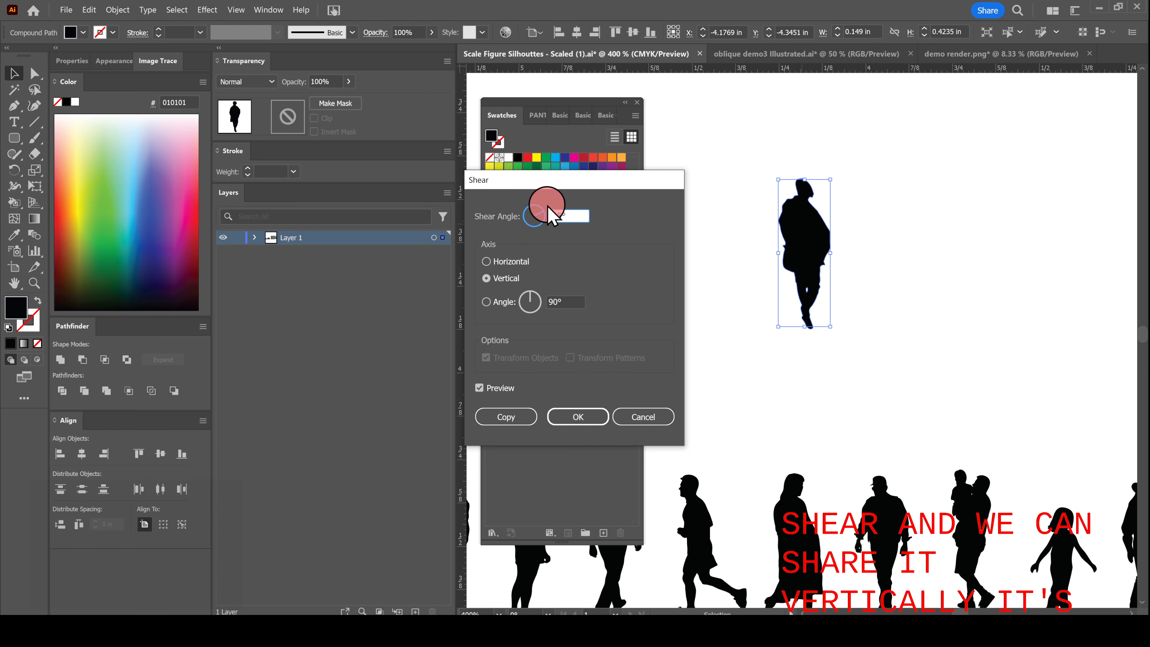
{"action": "left_click", "coordinate": [542, 210]}
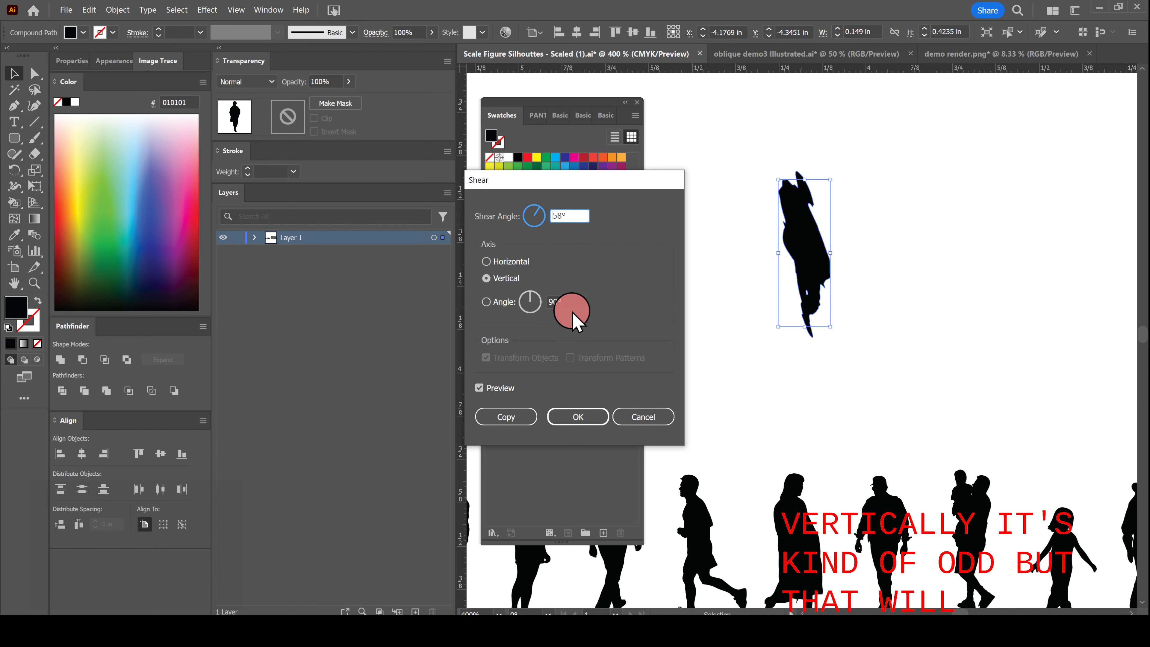
{"action": "left_click", "coordinate": [643, 416]}
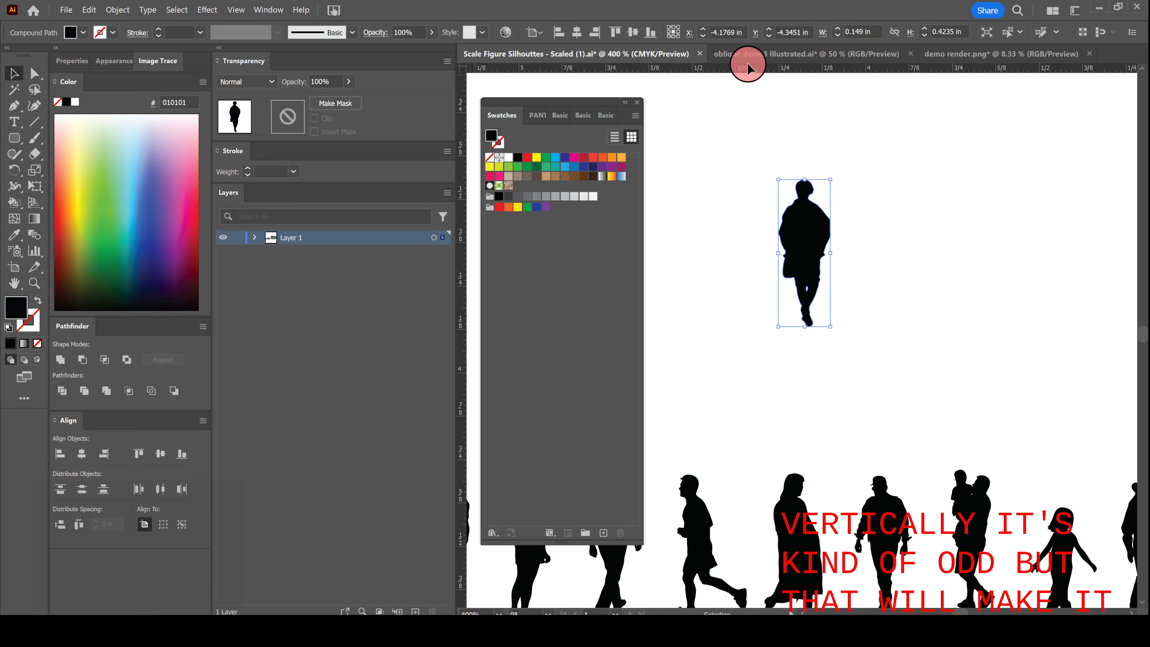
- Return to the oblique demo3 Illustrated document and close the floating swatches that cover the drawing
{"action": "left_click", "coordinate": [775, 54]}
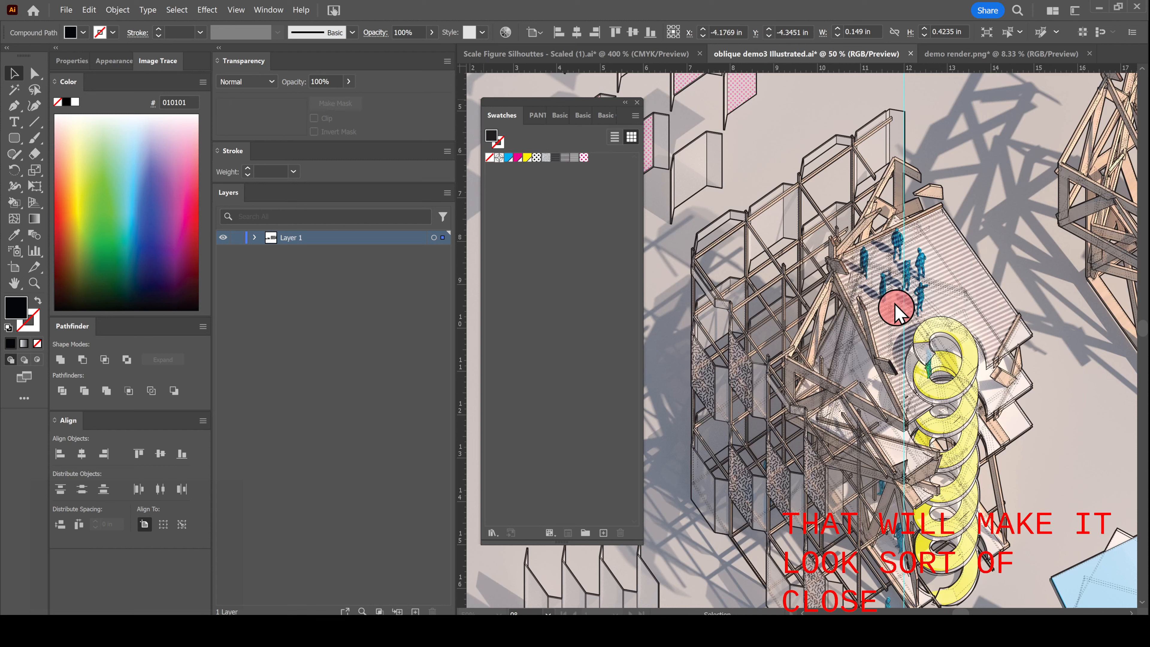
{"action": "scroll", "coordinate": [895, 309], "scroll_direction": "down", "scroll_amount": 2, "text": "alt"}
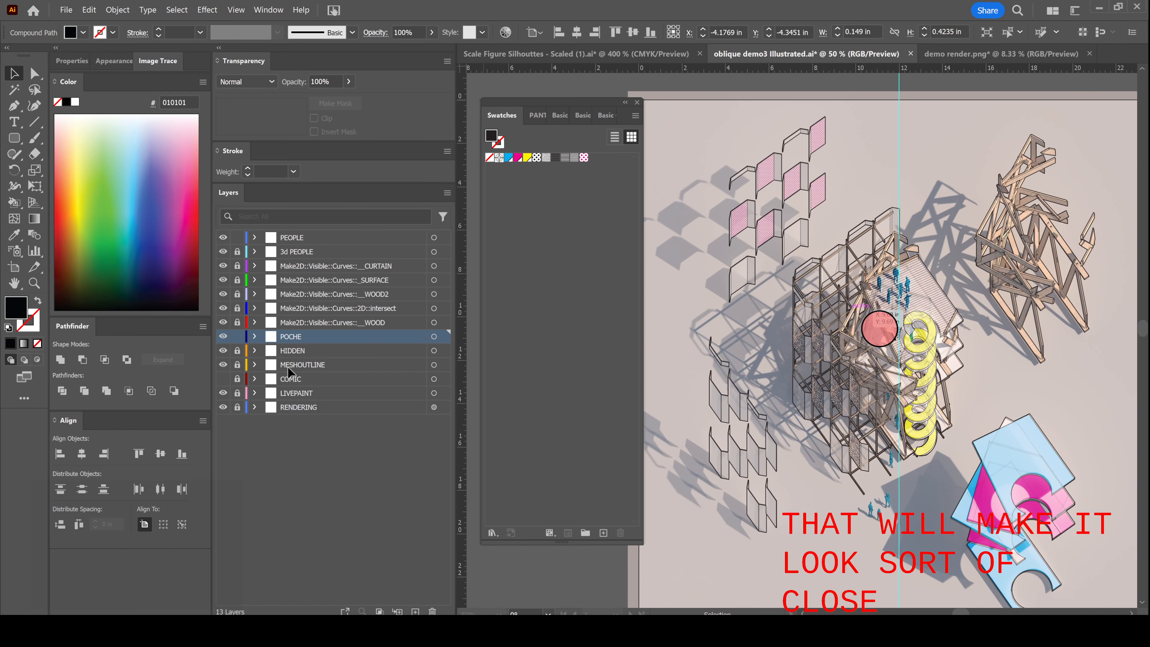
{"action": "scroll", "coordinate": [373, 334], "scroll_direction": "down", "scroll_amount": 3, "text": "alt"}
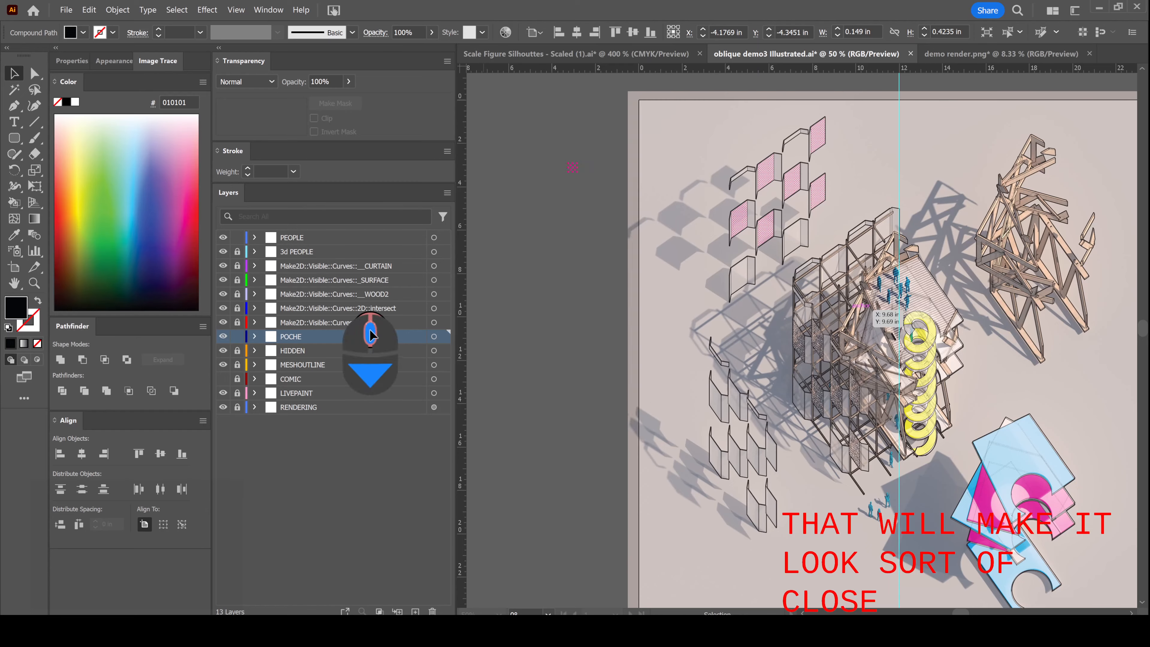
{"action": "left_click", "coordinate": [637, 104]}
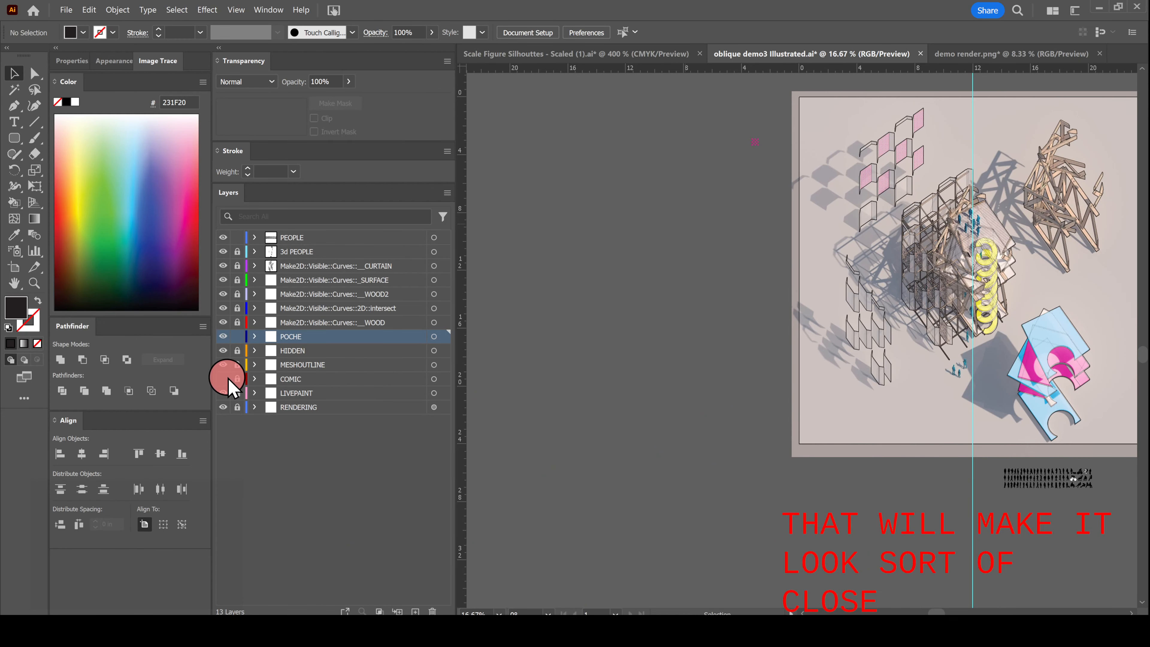
- Show and unlock the COMIC layer, and lock the PEOPLE layer
{"action": "left_click", "coordinate": [224, 379]}
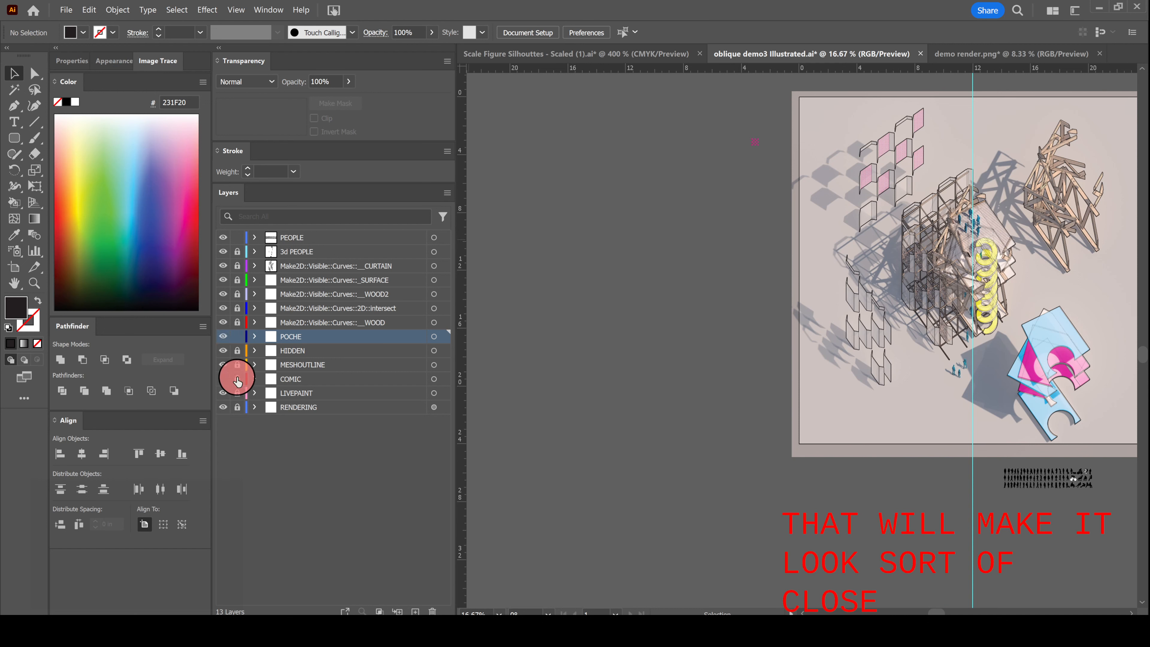
{"action": "left_click", "coordinate": [224, 379]}
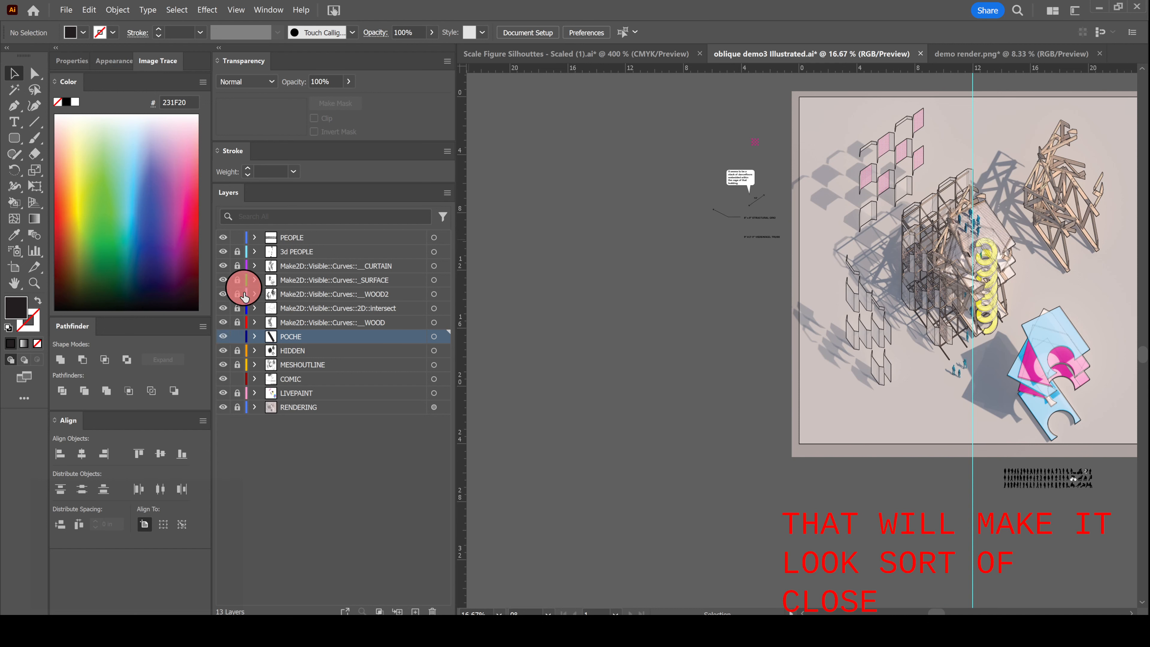
{"action": "left_click", "coordinate": [240, 238]}
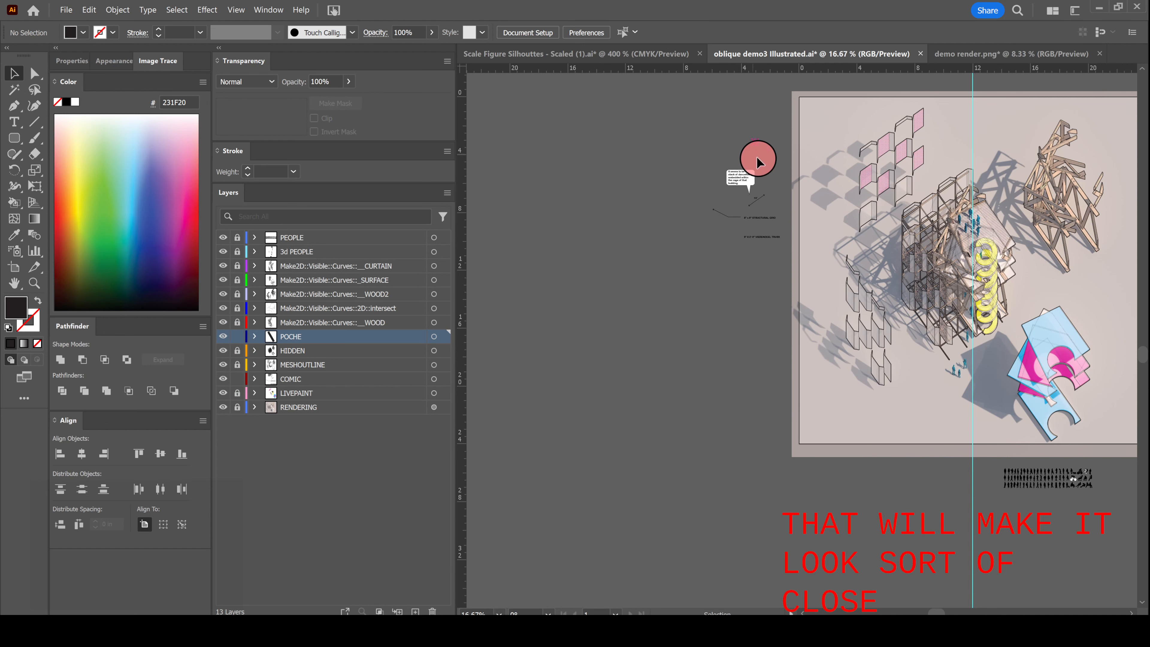
- On the COMIC layer, draw a straight line about 5.4 in long from the framed structure's top corner to the uppermost pink-dotted panel's top corner
{"action": "scroll", "coordinate": [768, 160], "scroll_direction": "up", "scroll_amount": 1, "text": "alt"}
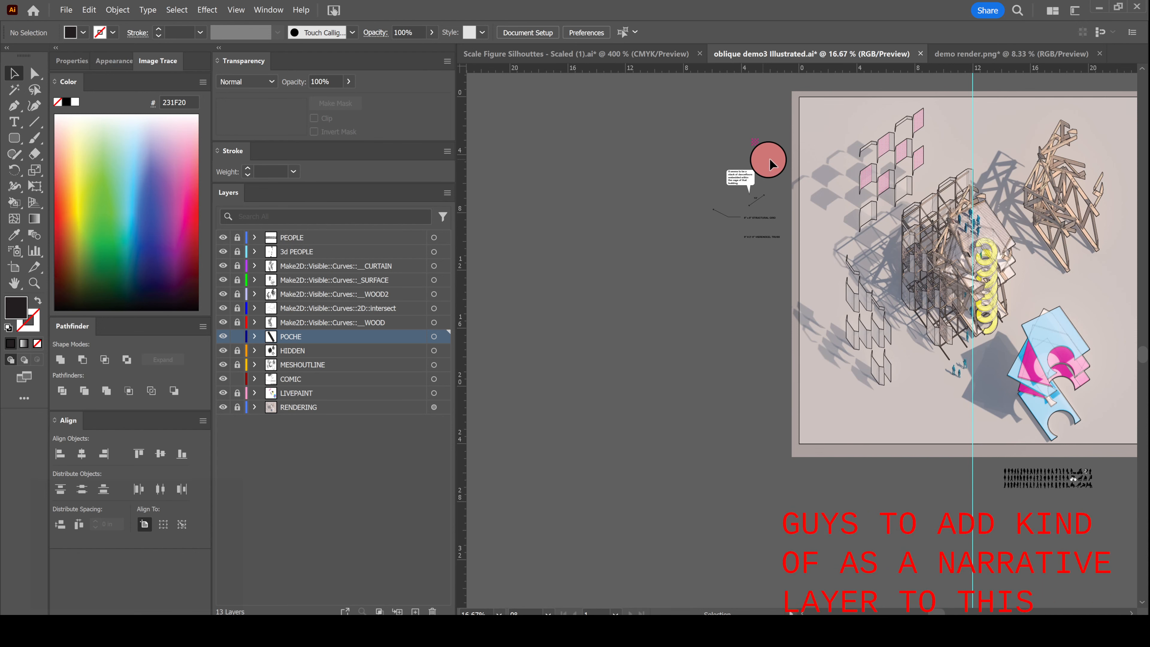
{"action": "scroll", "coordinate": [769, 157], "scroll_direction": "up", "scroll_amount": 2, "text": "alt"}
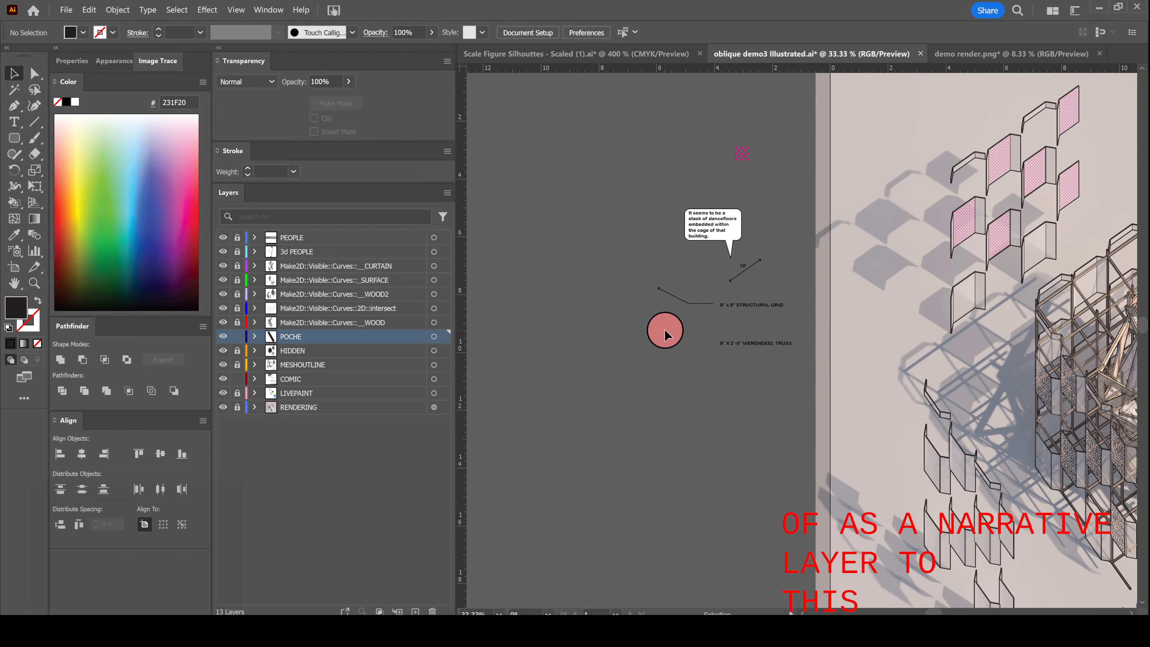
{"action": "scroll", "coordinate": [652, 326], "scroll_direction": "right", "scroll_amount": 6, "text": "ctrl"}
{"action": "scroll", "coordinate": [651, 321], "scroll_direction": "right", "scroll_amount": 1, "text": "ctrl"}
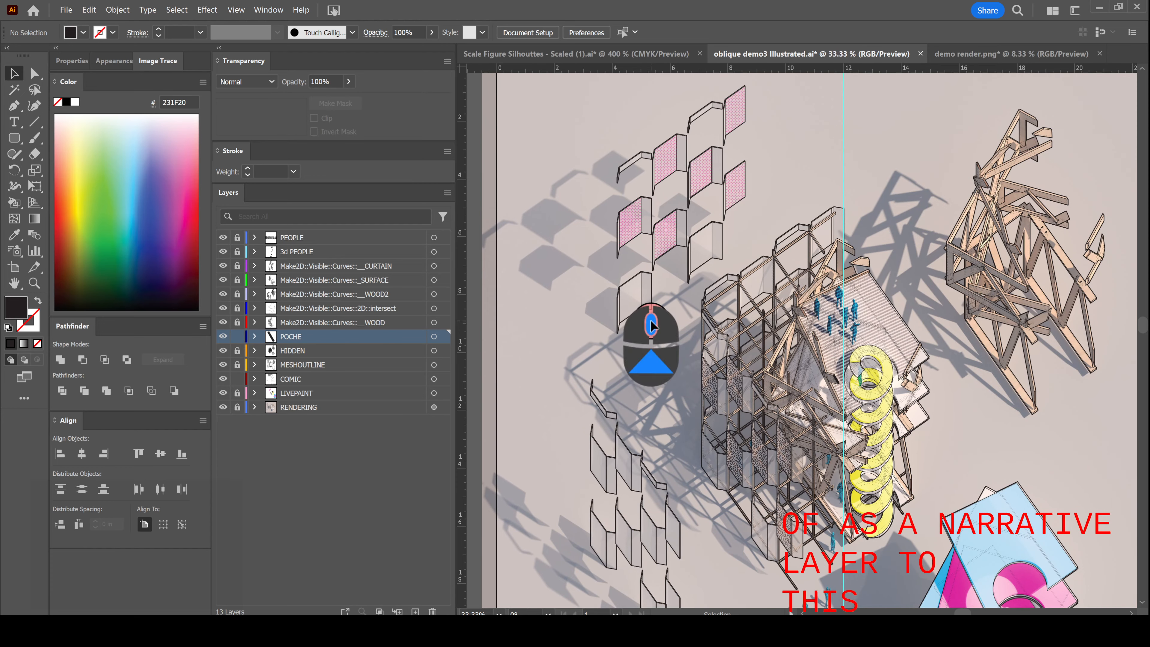
{"action": "left_click", "coordinate": [329, 379]}
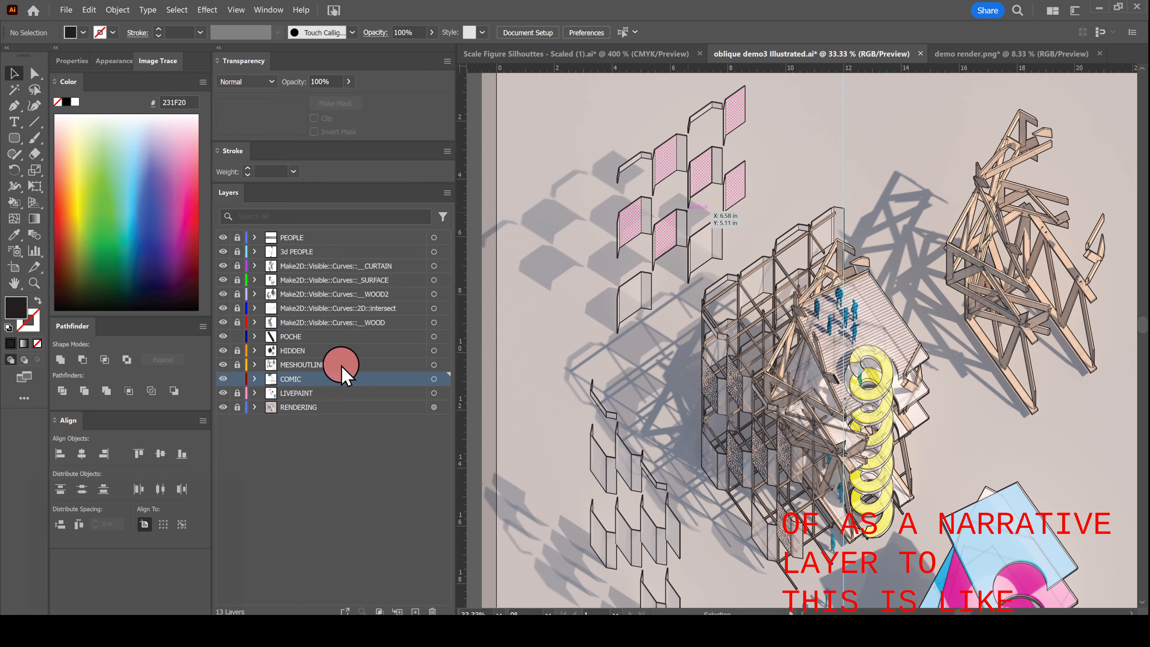
{"action": "left_click", "coordinate": [34, 120]}
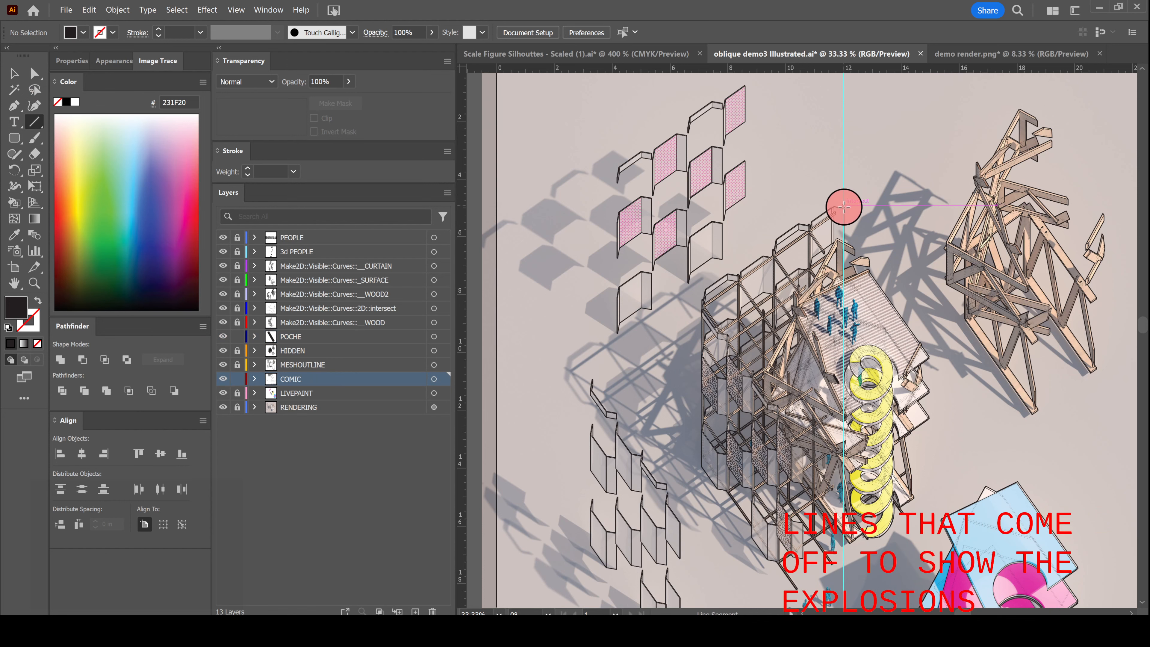
{"action": "left_click_drag", "start_coordinate": [844, 206], "coordinate": [745, 86]}
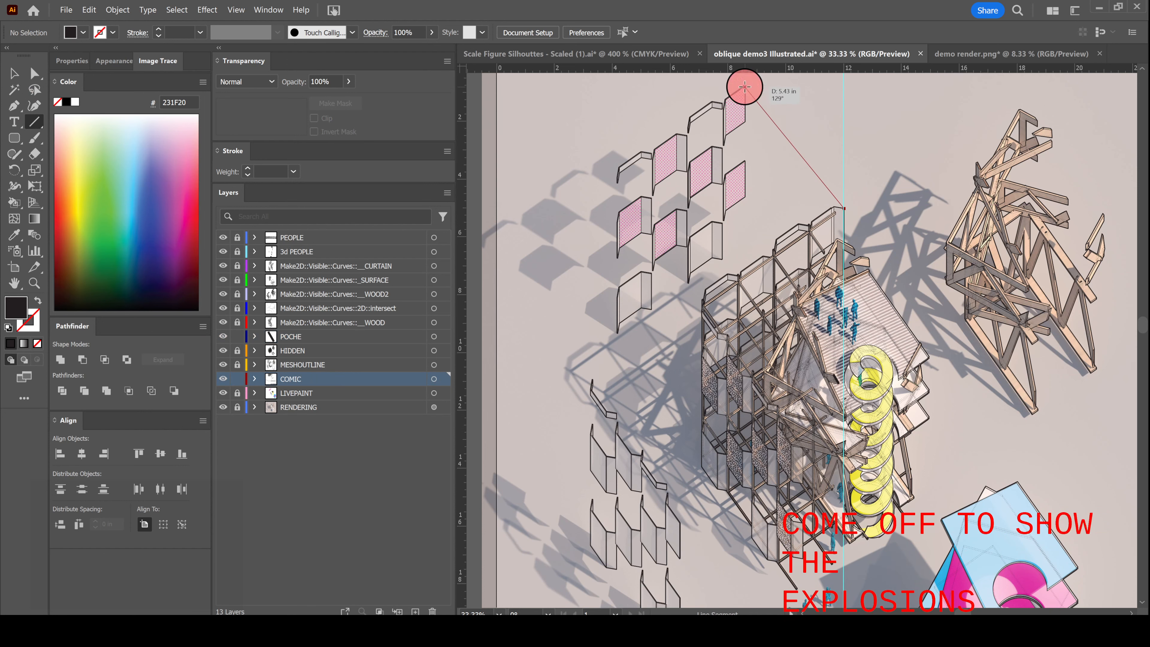
{"action": "key", "text": "v"}
- Give the line a black 0.5 pt dashed stroke with 5 pt dashes and 5 pt gaps
{"action": "scroll", "coordinate": [792, 98], "scroll_direction": "up", "scroll_amount": 3, "text": "alt"}
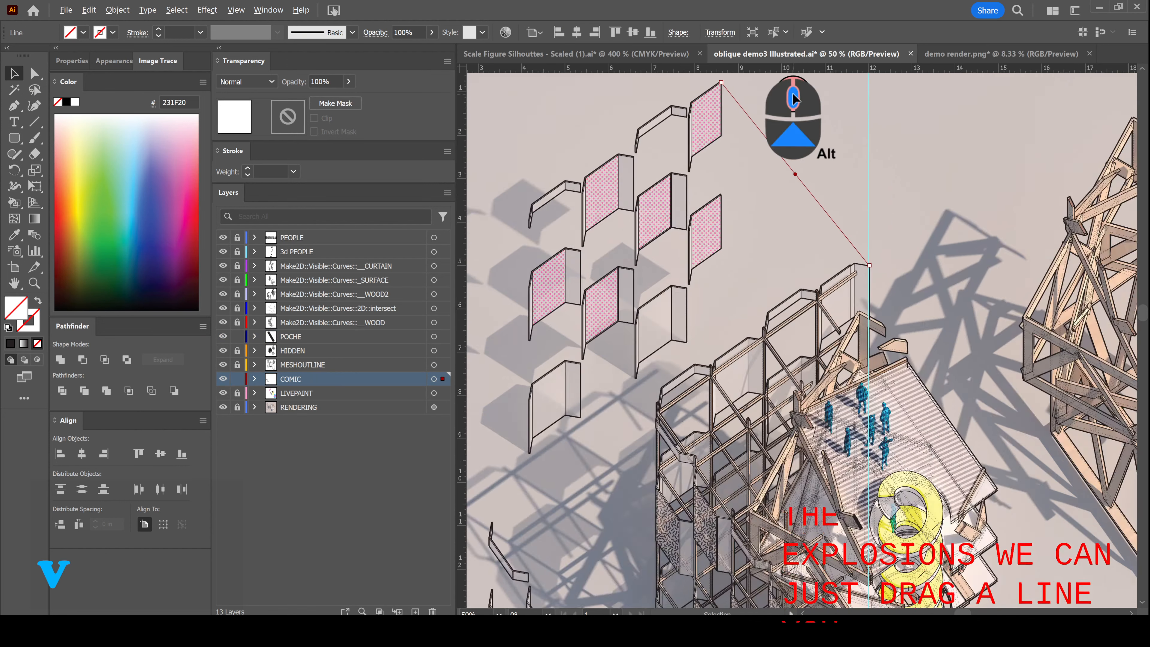
{"action": "scroll", "coordinate": [790, 184], "scroll_direction": "up", "scroll_amount": 1}
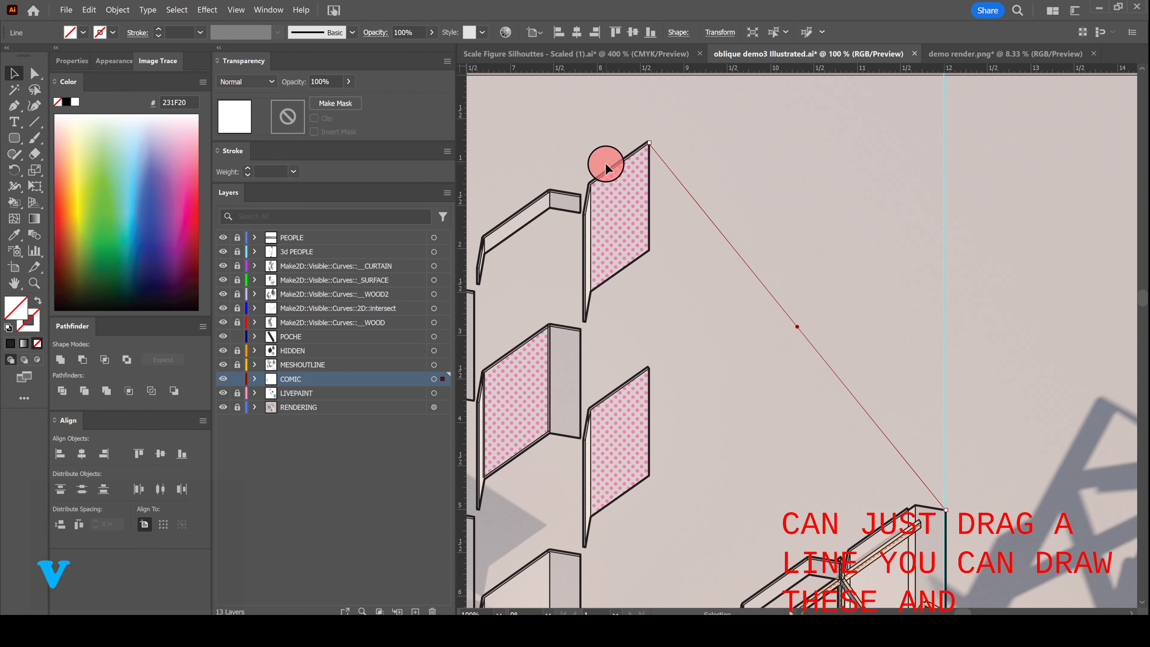
{"action": "left_click", "coordinate": [448, 153]}
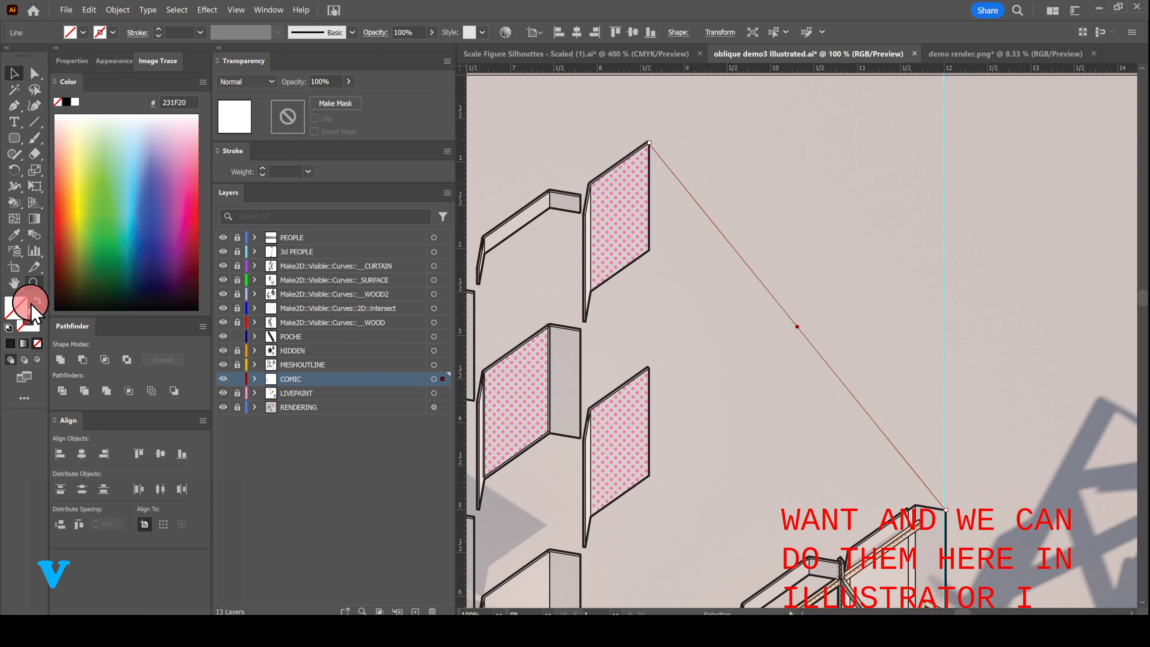
{"action": "left_click", "coordinate": [65, 102]}
{"action": "left_click", "coordinate": [221, 247]}
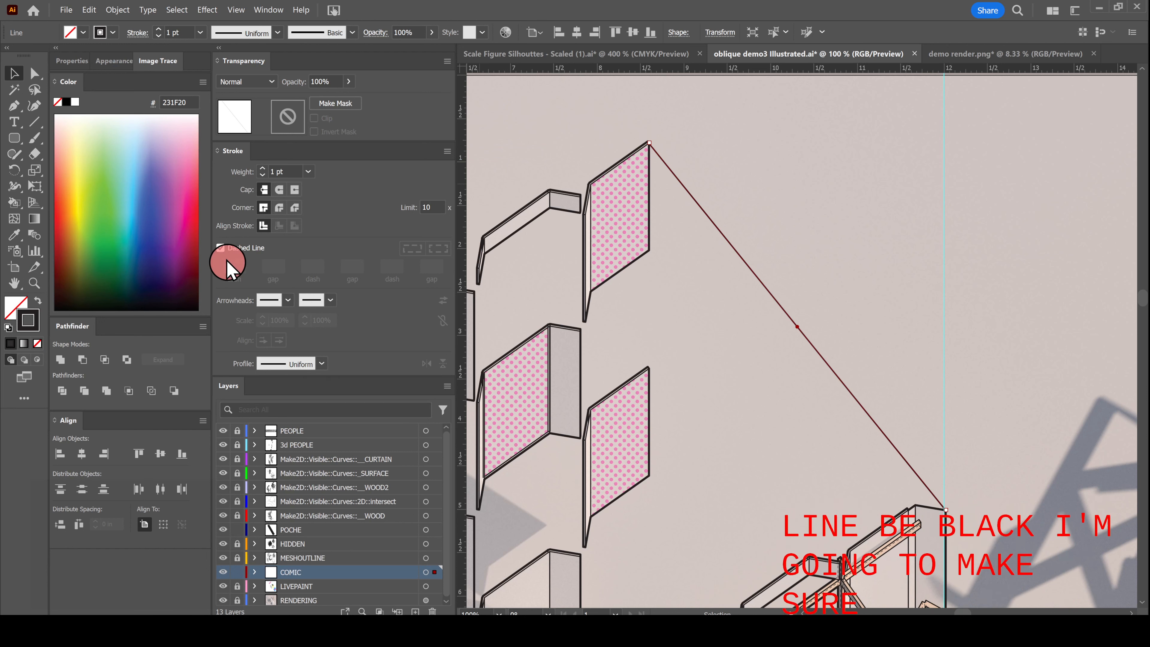
{"action": "left_click", "coordinate": [234, 267]}
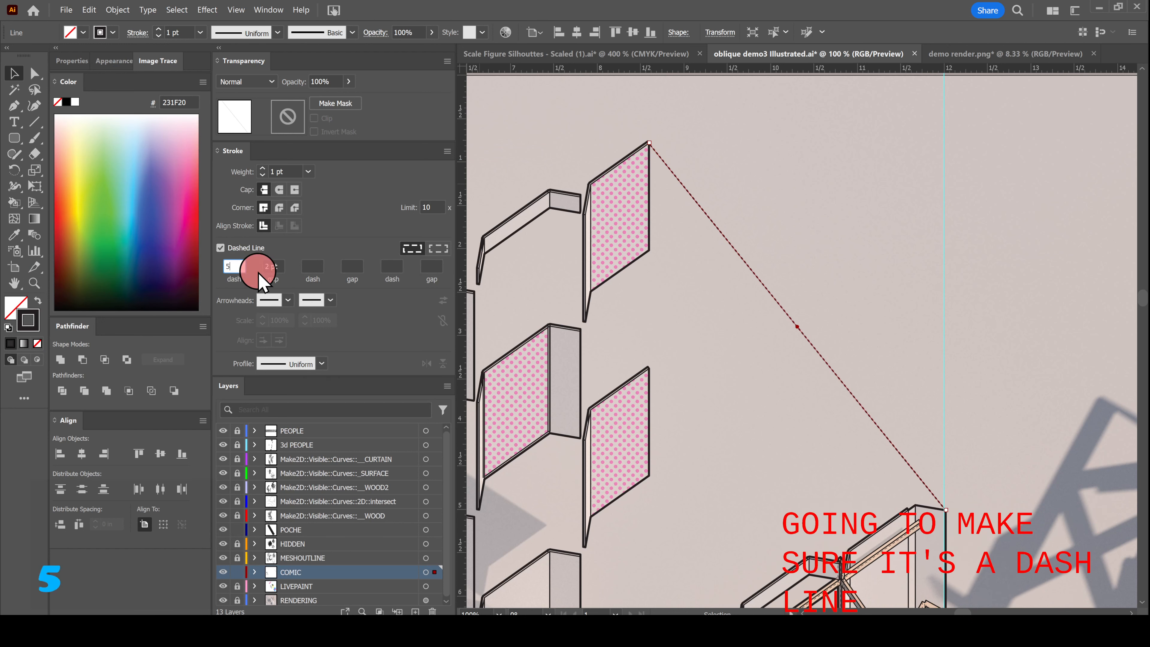
{"action": "type", "text": "5"}
{"action": "left_click", "coordinate": [282, 266]}
{"action": "type", "text": "5"}
{"action": "left_click", "coordinate": [308, 171]}
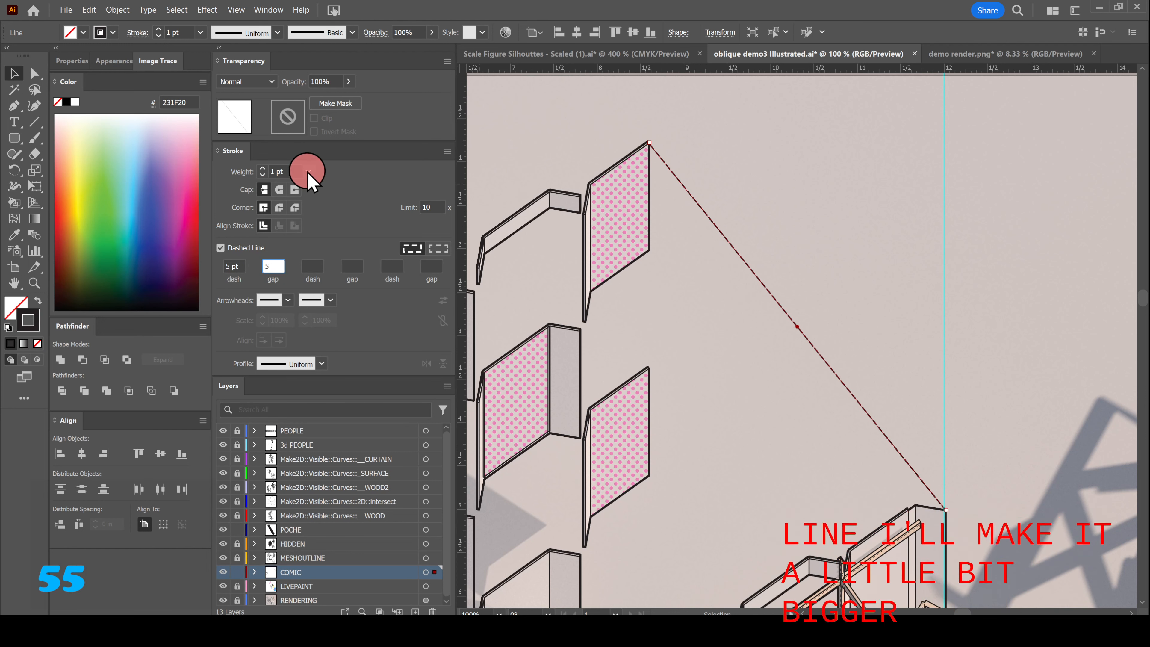
{"action": "left_click", "coordinate": [329, 200]}
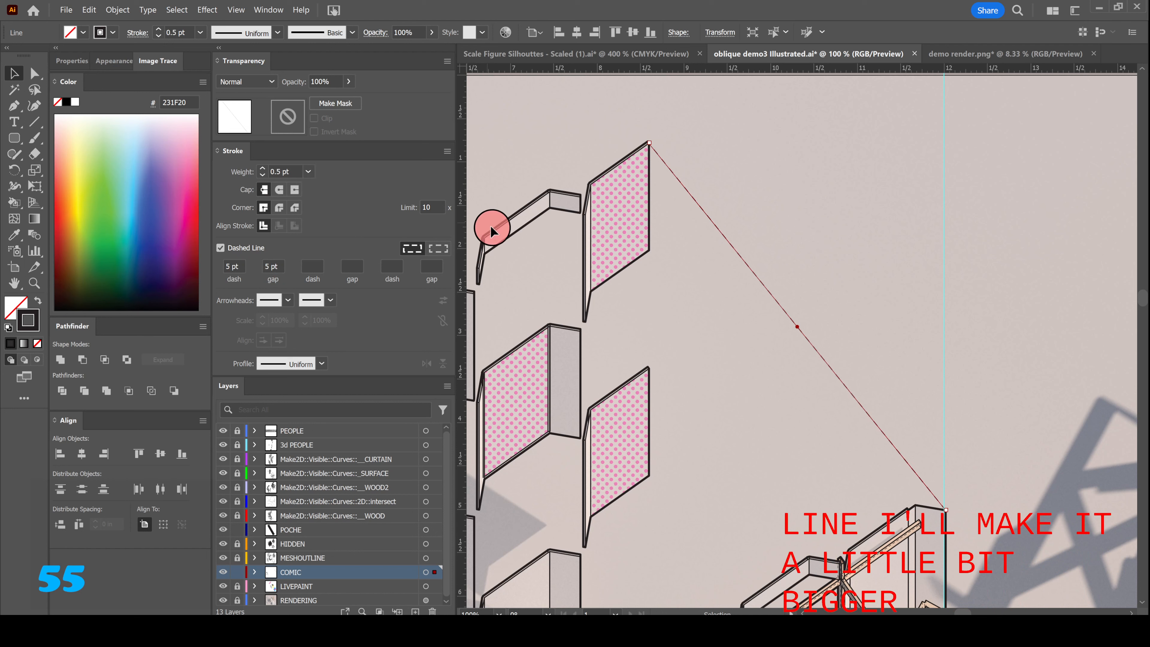
- Add Arrow 7 arrowheads to both ends of the dashed line
{"action": "left_click", "coordinate": [288, 303]}
{"action": "left_click", "coordinate": [237, 471]}
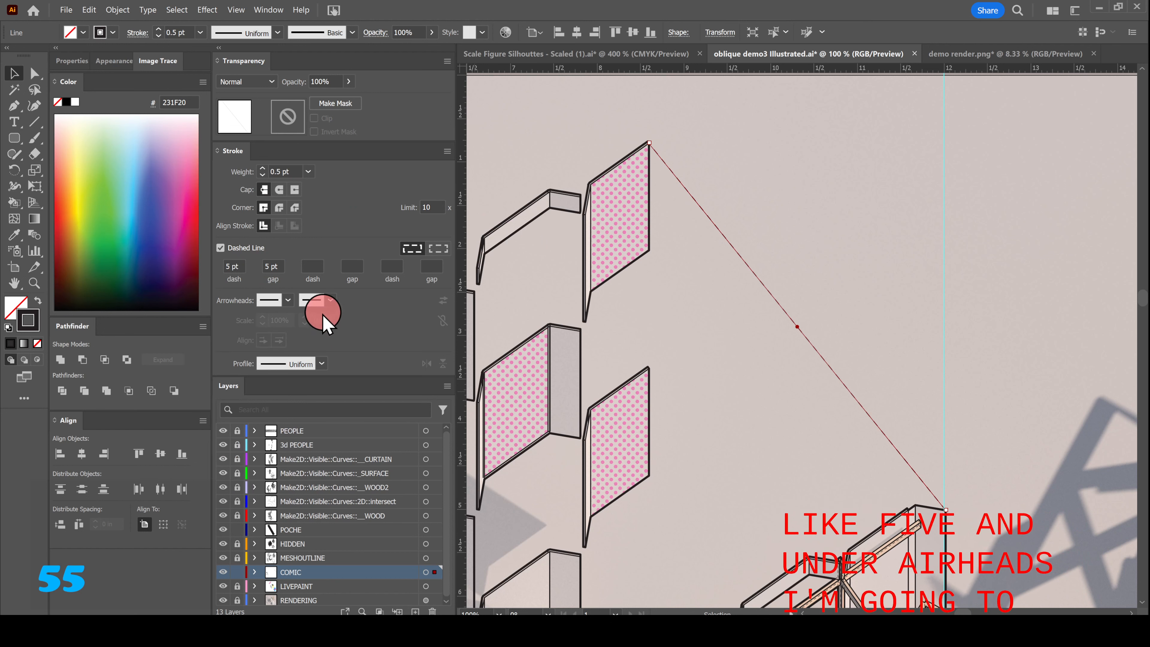
{"action": "left_click", "coordinate": [330, 299]}
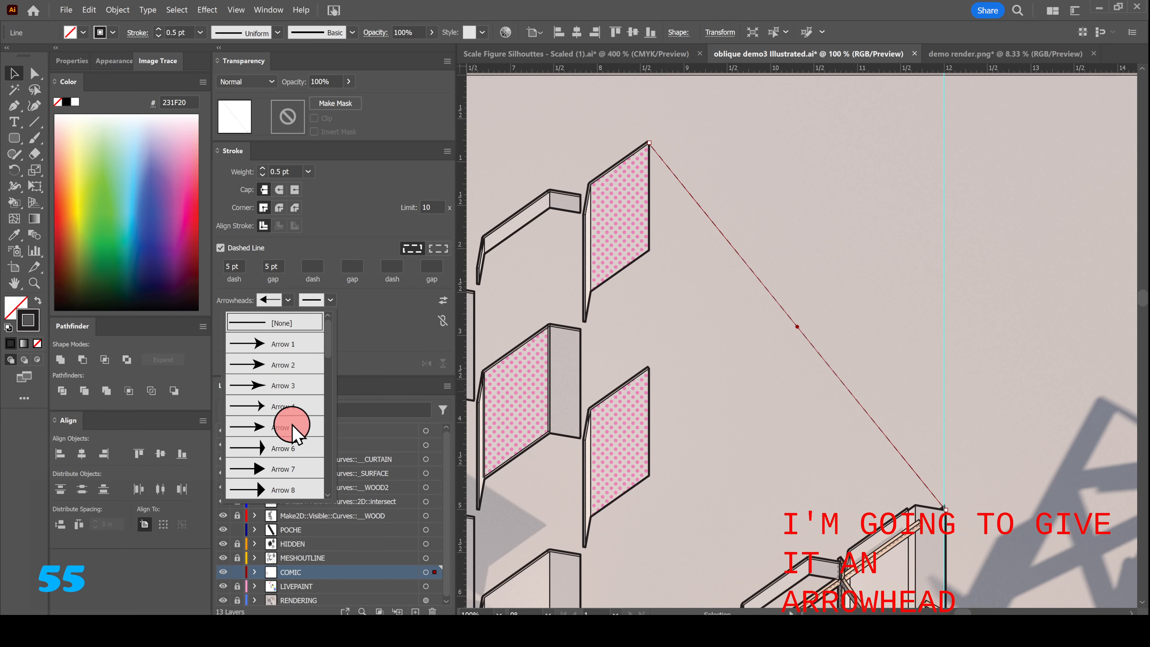
{"action": "left_click", "coordinate": [279, 470]}
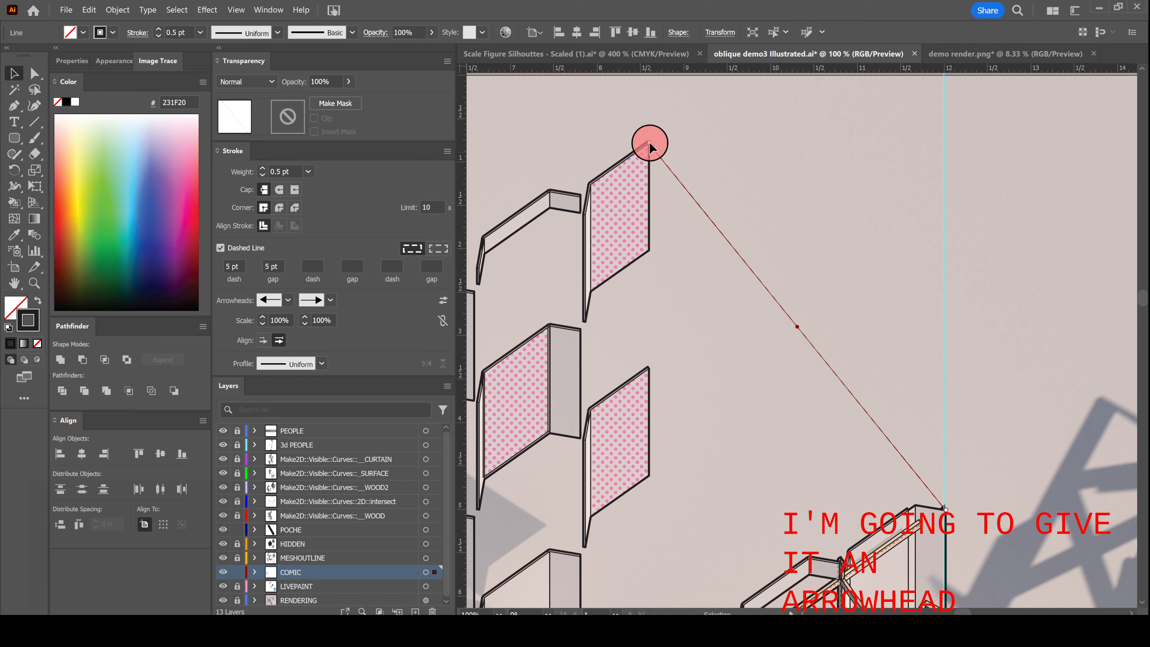
- Shorten the dashed line slightly at both ends, away from the panel and the structure, and scale both arrowheads to 200%
{"action": "left_click_drag", "start_coordinate": [649, 146], "coordinate": [663, 161]}
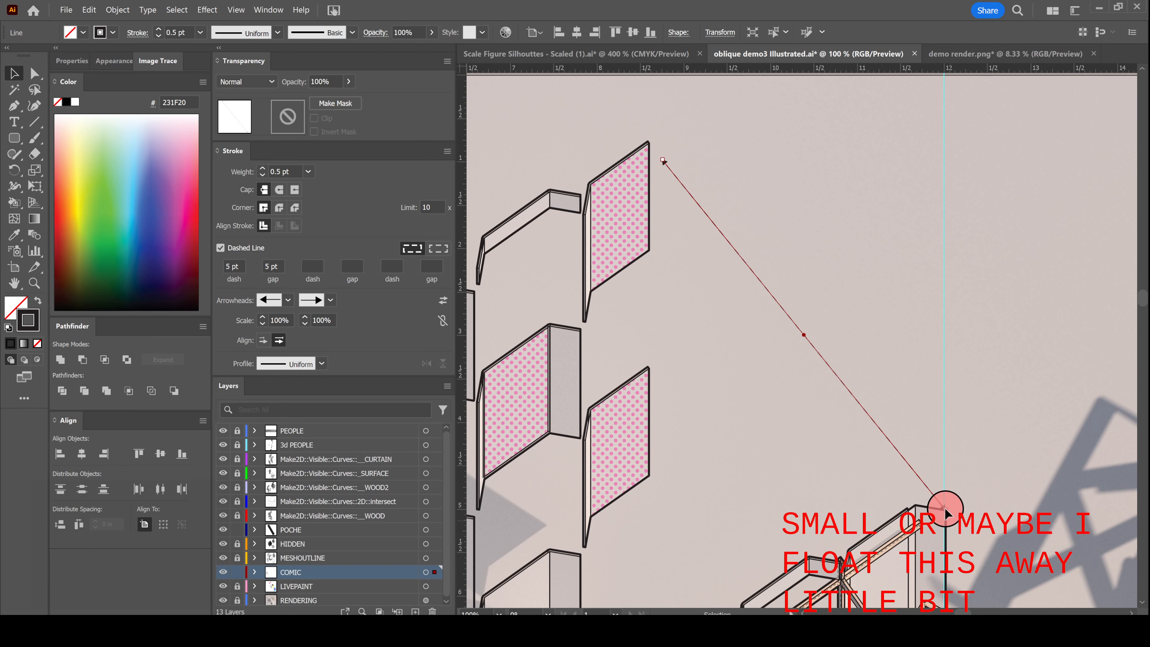
{"action": "left_click_drag", "start_coordinate": [946, 512], "coordinate": [926, 479]}
{"action": "left_click_drag", "start_coordinate": [281, 316], "coordinate": [323, 319]}
{"action": "type", "text": "200"}
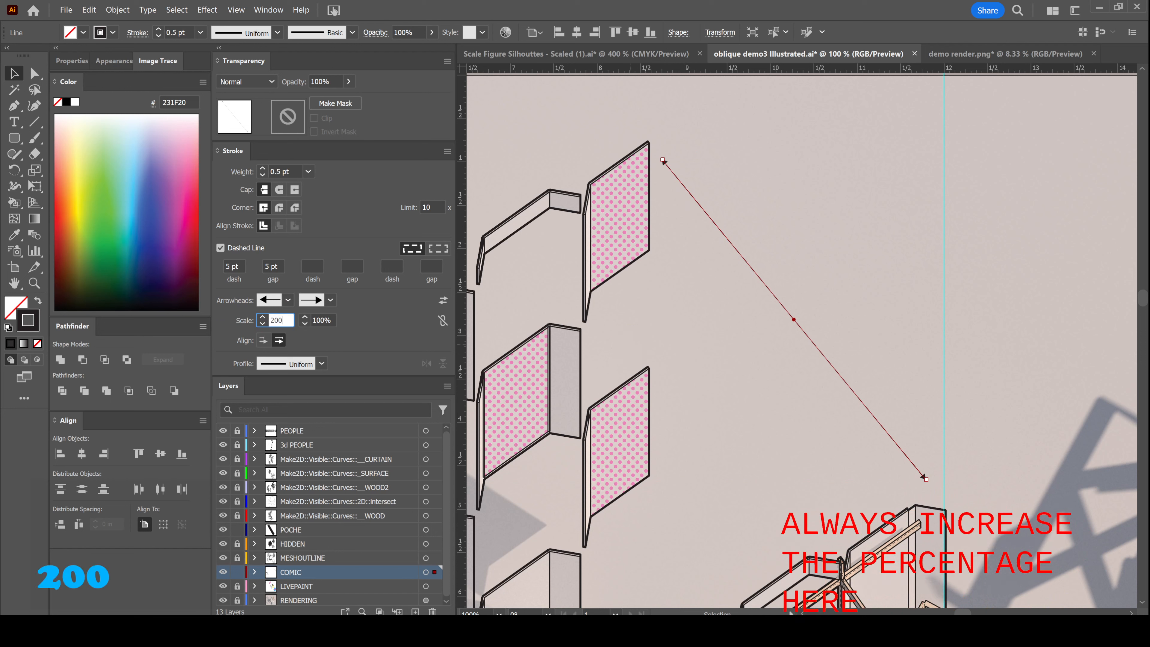
{"action": "key", "text": "Tab"}
{"action": "type", "text": "200"}
{"action": "key", "text": "Tab"}
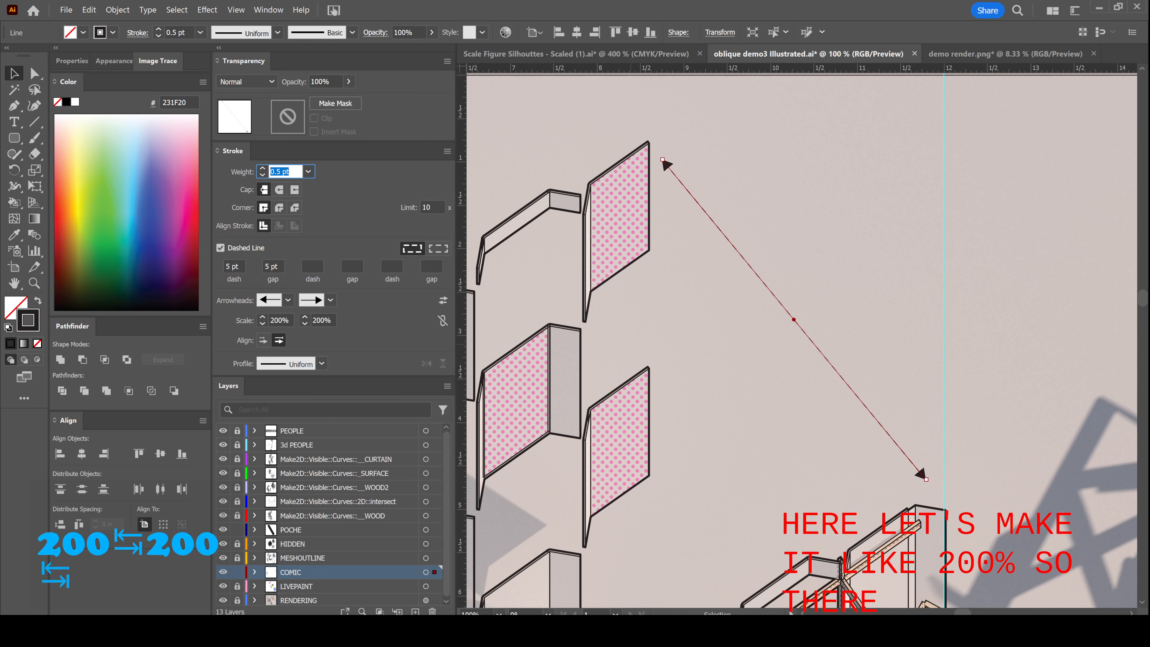
- Extend the dashed arrow's end towards the framed structure's top corner, and copy the arrow between the leftmost panel and the structure's left corner
{"action": "left_click", "coordinate": [832, 293]}
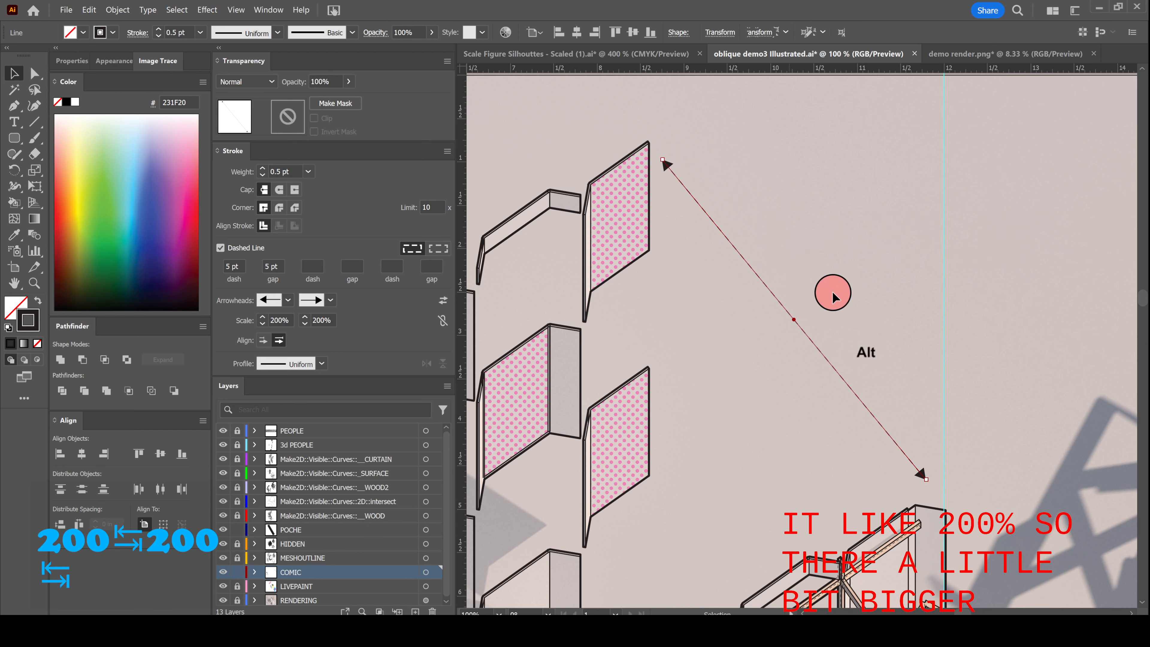
{"action": "scroll", "coordinate": [788, 265], "scroll_direction": "down", "scroll_amount": 1, "text": "alt"}
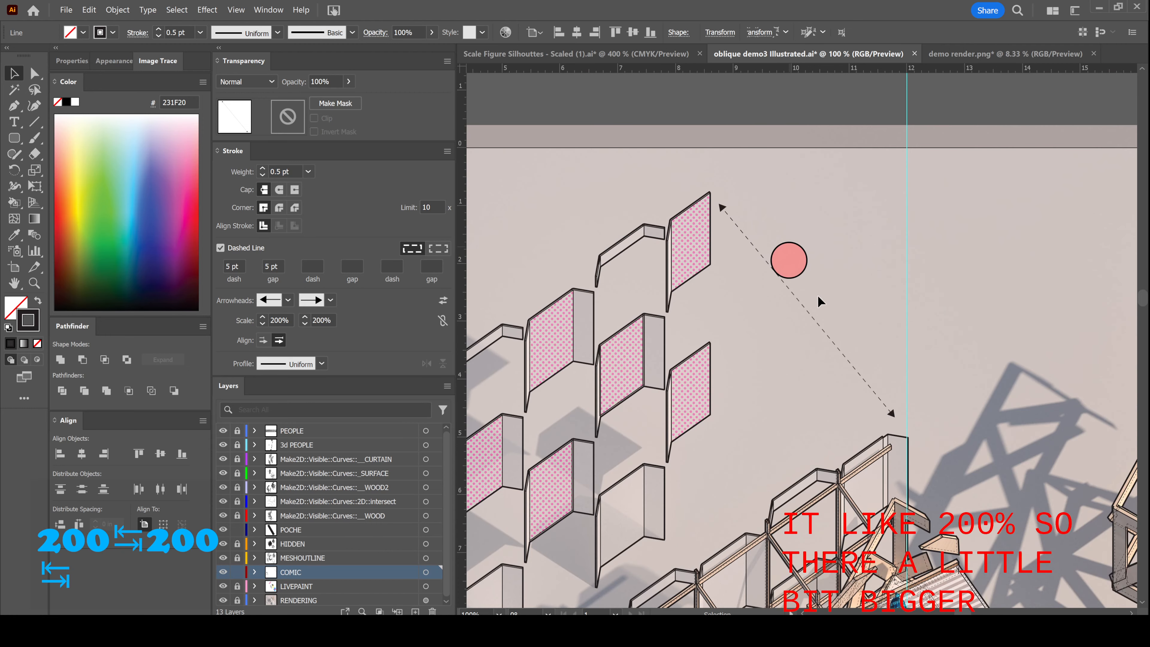
{"action": "scroll", "coordinate": [817, 295], "scroll_direction": "down", "scroll_amount": 2, "text": "alt"}
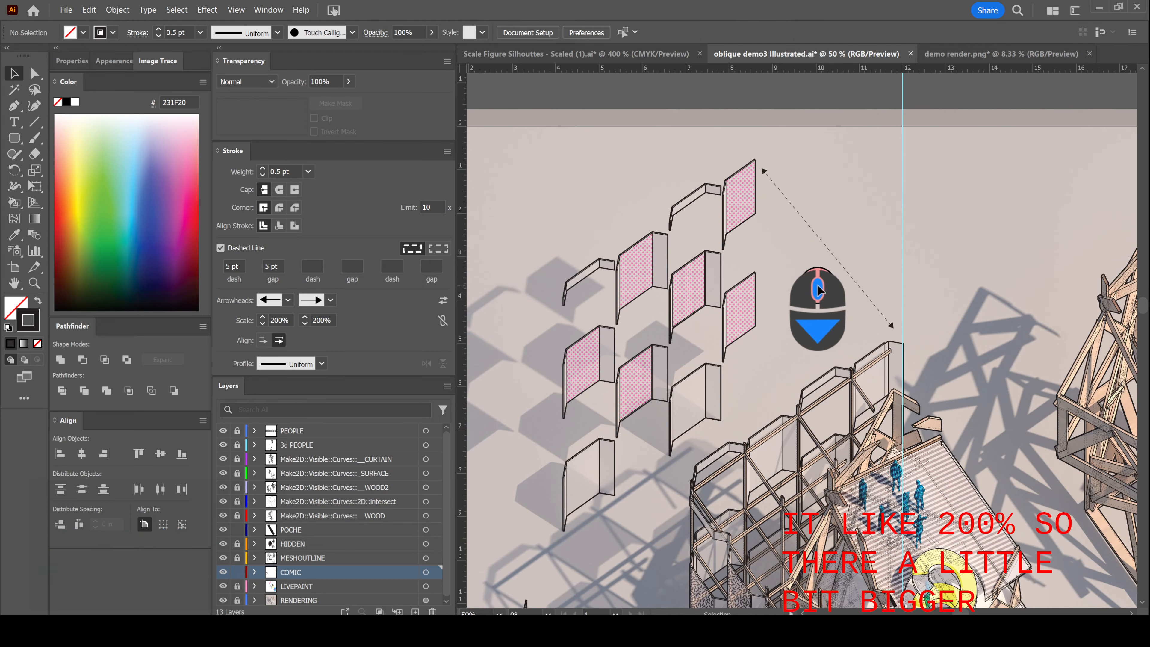
{"action": "scroll", "coordinate": [817, 285], "scroll_direction": "down", "scroll_amount": 1}
{"action": "scroll", "coordinate": [817, 285], "scroll_direction": "left", "scroll_amount": 2}
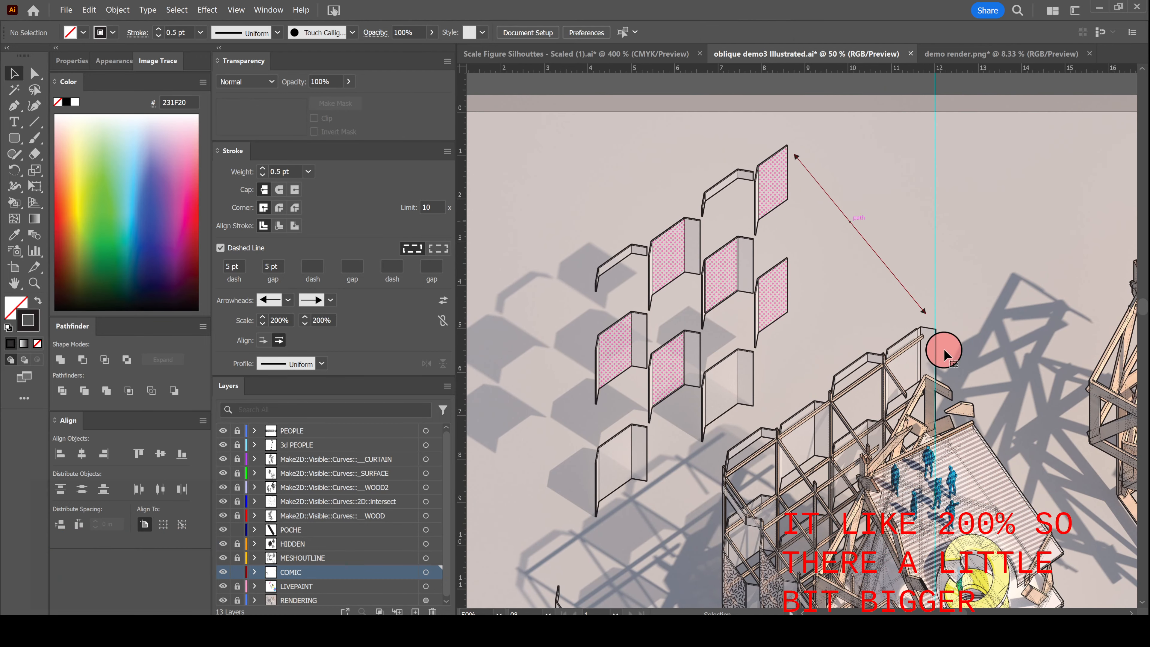
{"action": "left_click", "coordinate": [925, 317]}
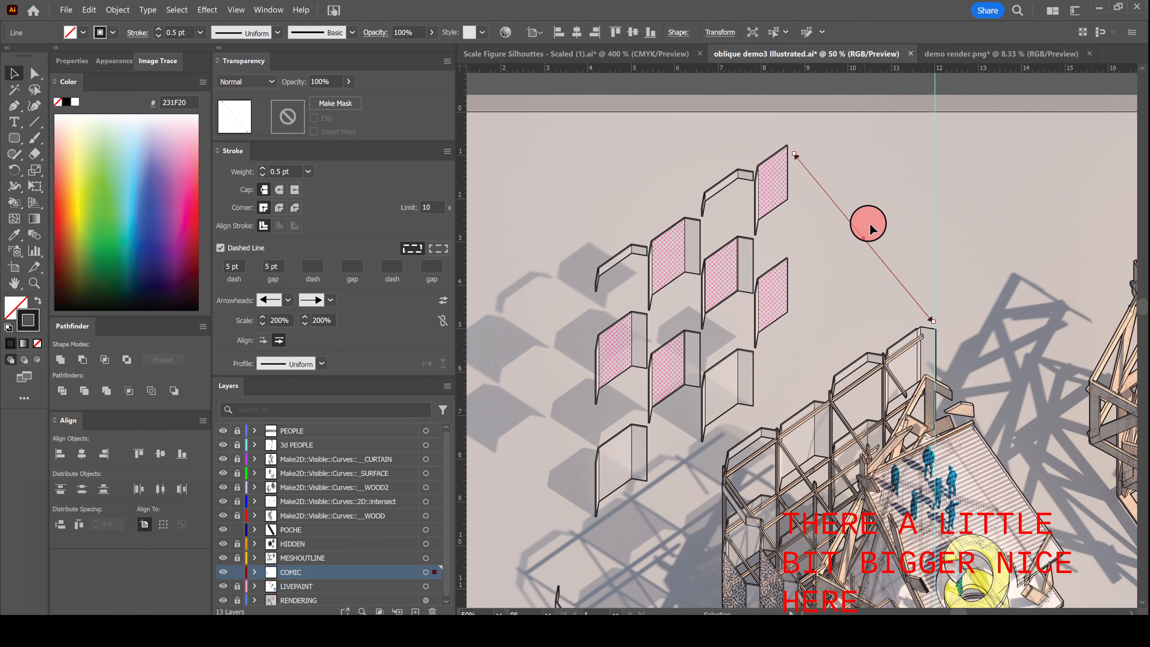
{"action": "left_click_drag", "start_coordinate": [854, 217], "coordinate": [638, 353], "text": "alt"}
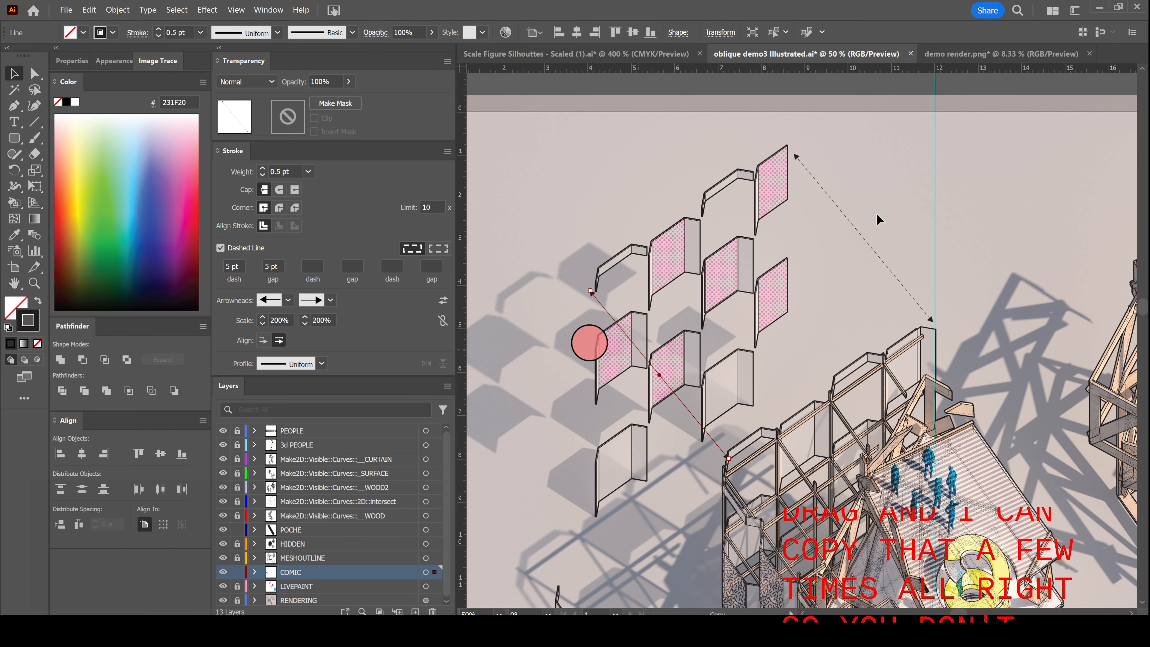
- Draw an angled leader line with the Pen tool beside the 9" X 2'-0" VIERENDEEL TRUSS label, matching the leader above it
{"action": "scroll", "coordinate": [631, 238], "scroll_direction": "down", "scroll_amount": 1, "text": "alt"}
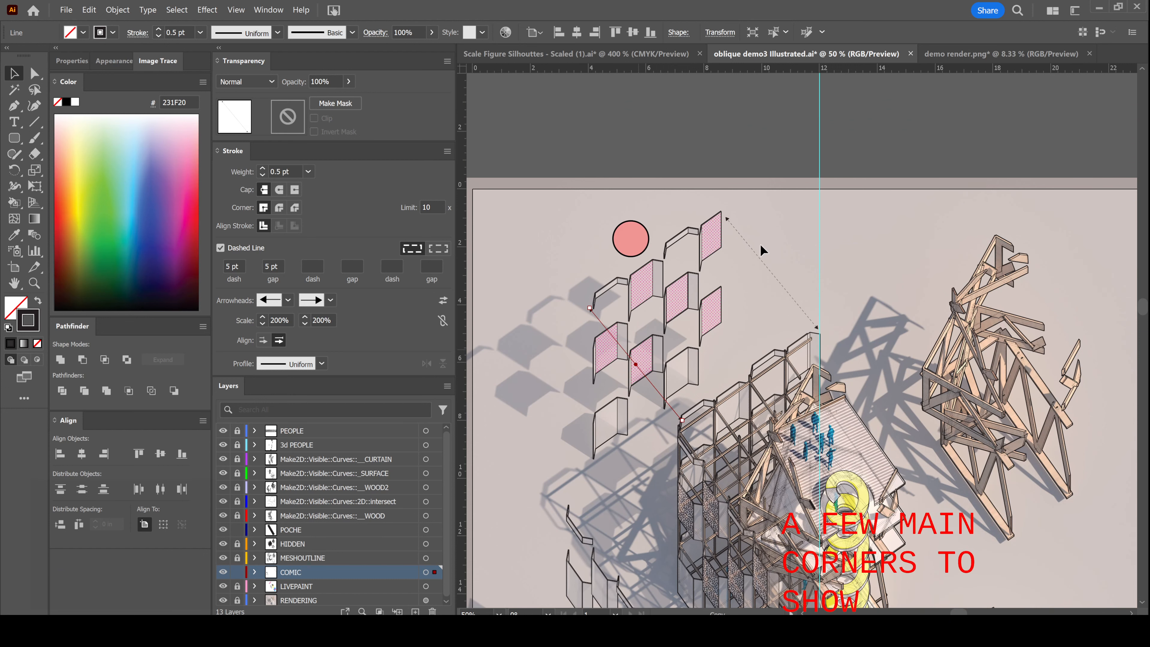
{"action": "key", "text": "ctrl+minus"}
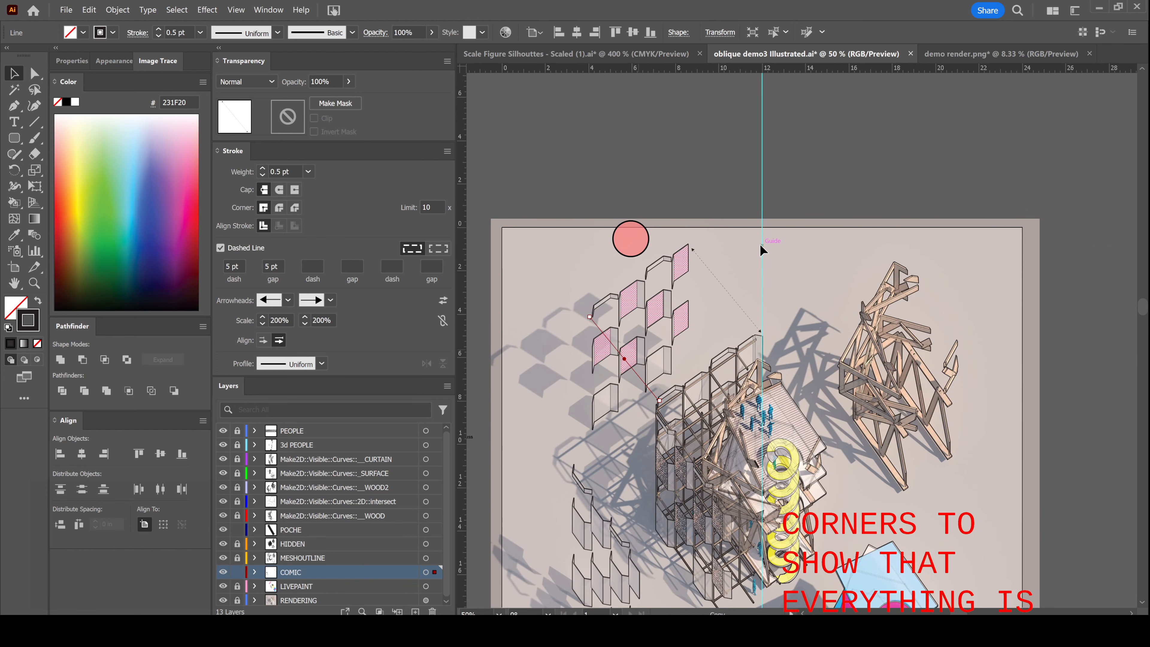
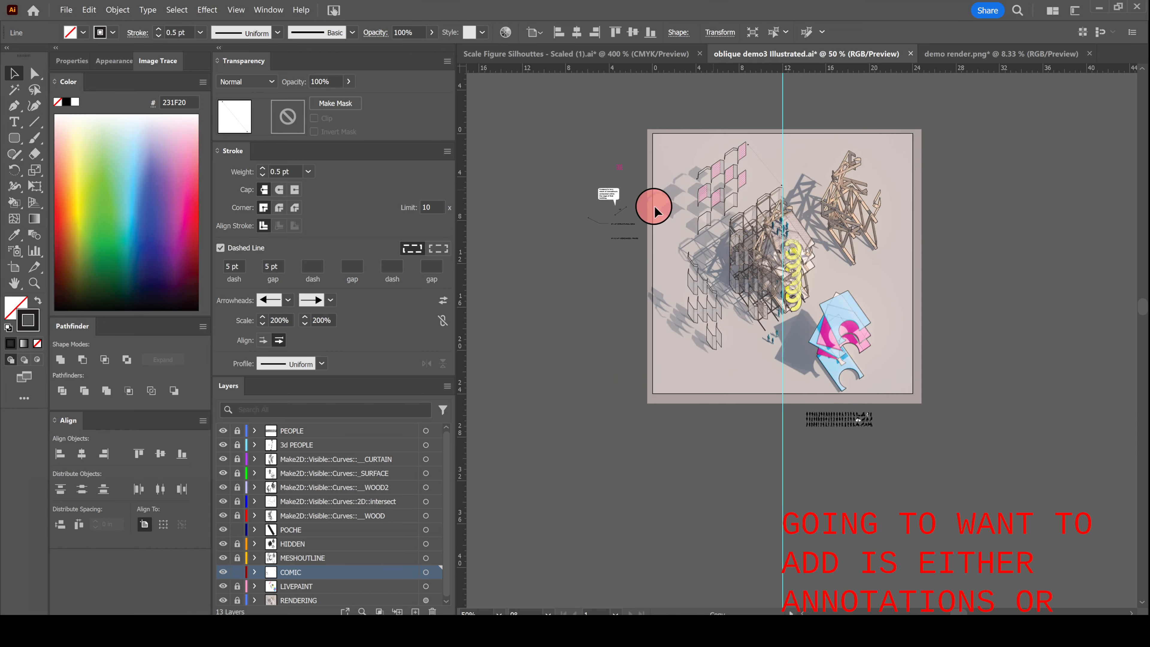
{"action": "scroll", "coordinate": [611, 210], "scroll_direction": "down", "scroll_amount": 1, "text": "alt"}
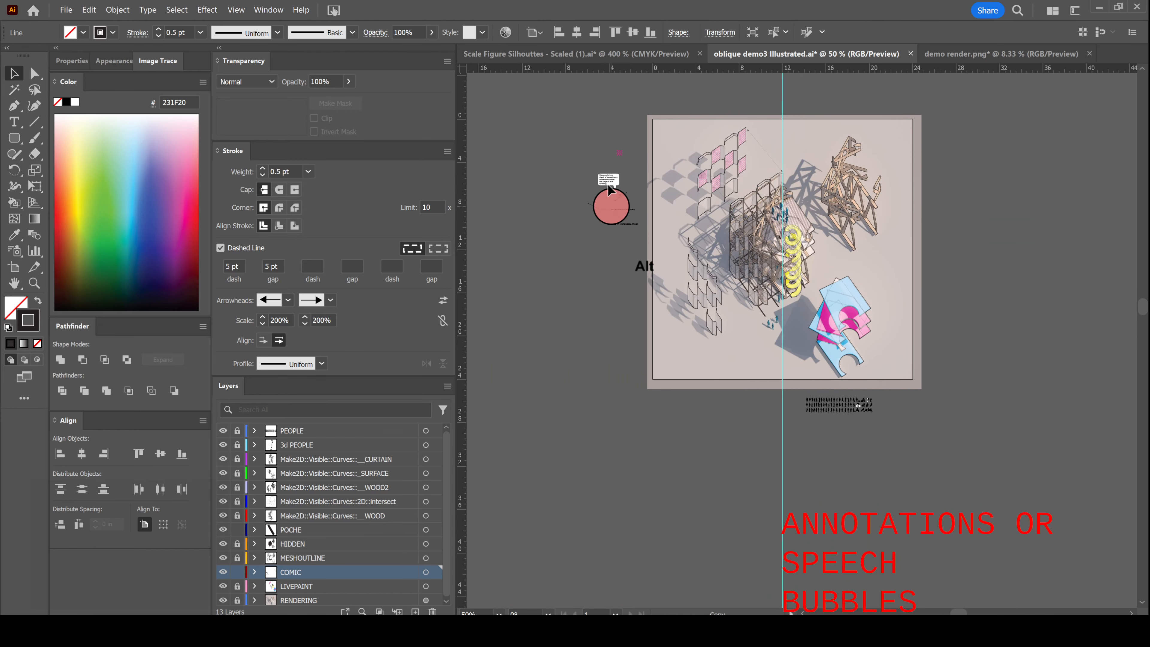
{"action": "key", "text": "ctrl"}
{"action": "key", "text": "alt"}
{"action": "scroll", "coordinate": [612, 206], "scroll_direction": "up", "scroll_amount": 5, "text": "alt"}
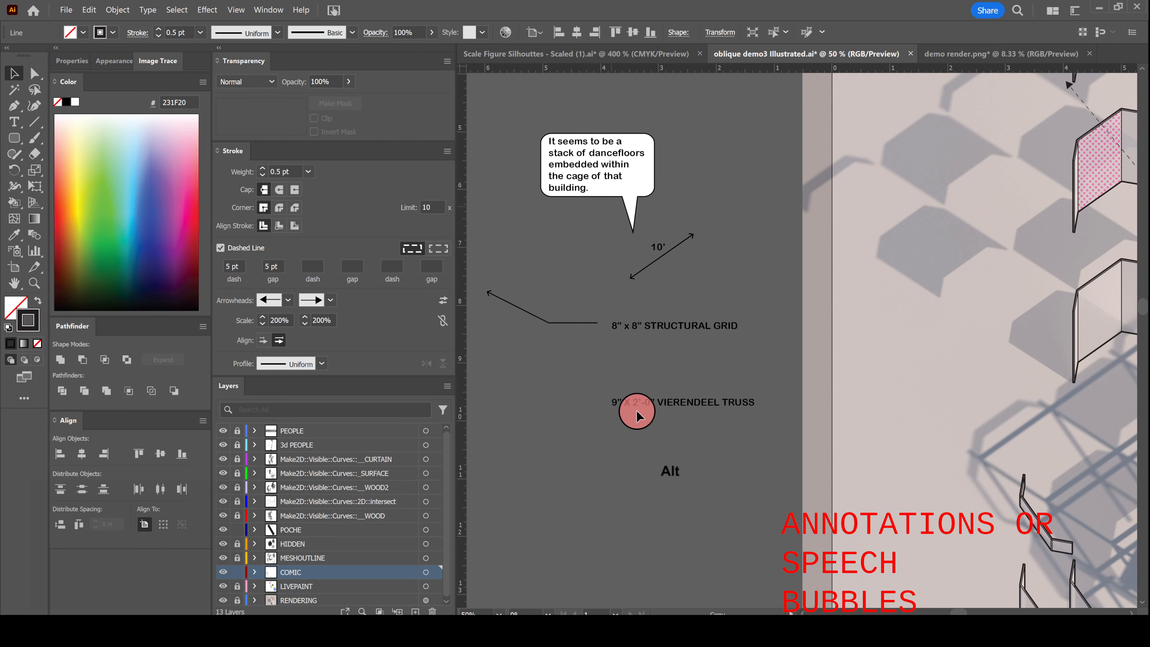
{"action": "left_click", "coordinate": [617, 464]}
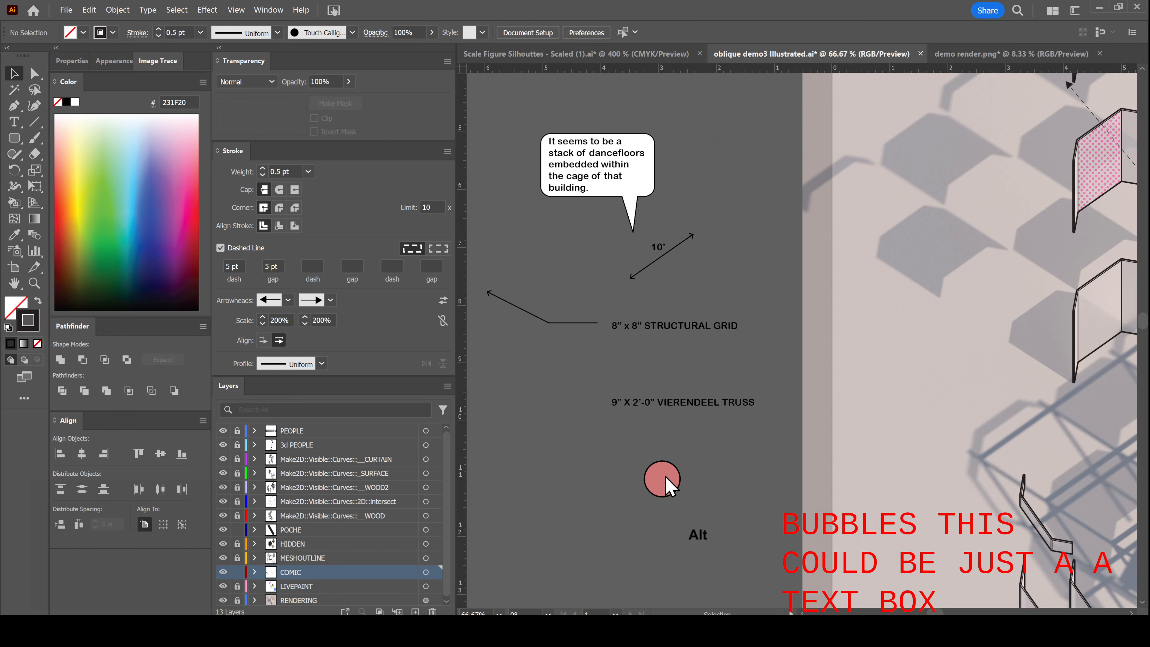
{"action": "key", "text": "p"}
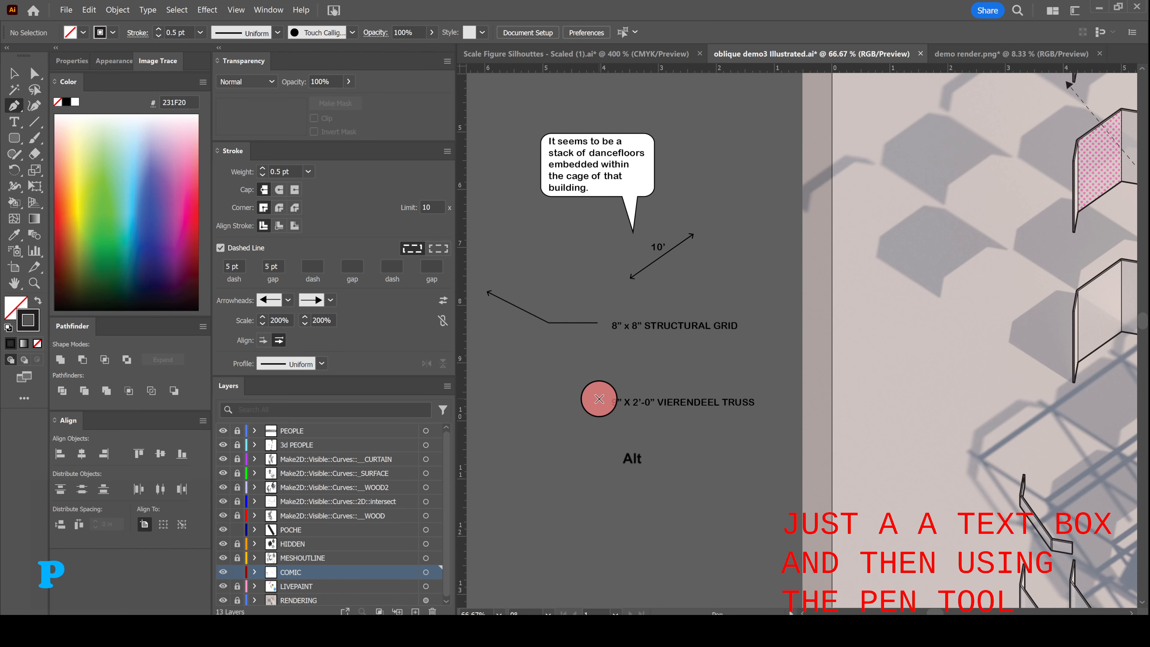
{"action": "left_click", "coordinate": [594, 399]}
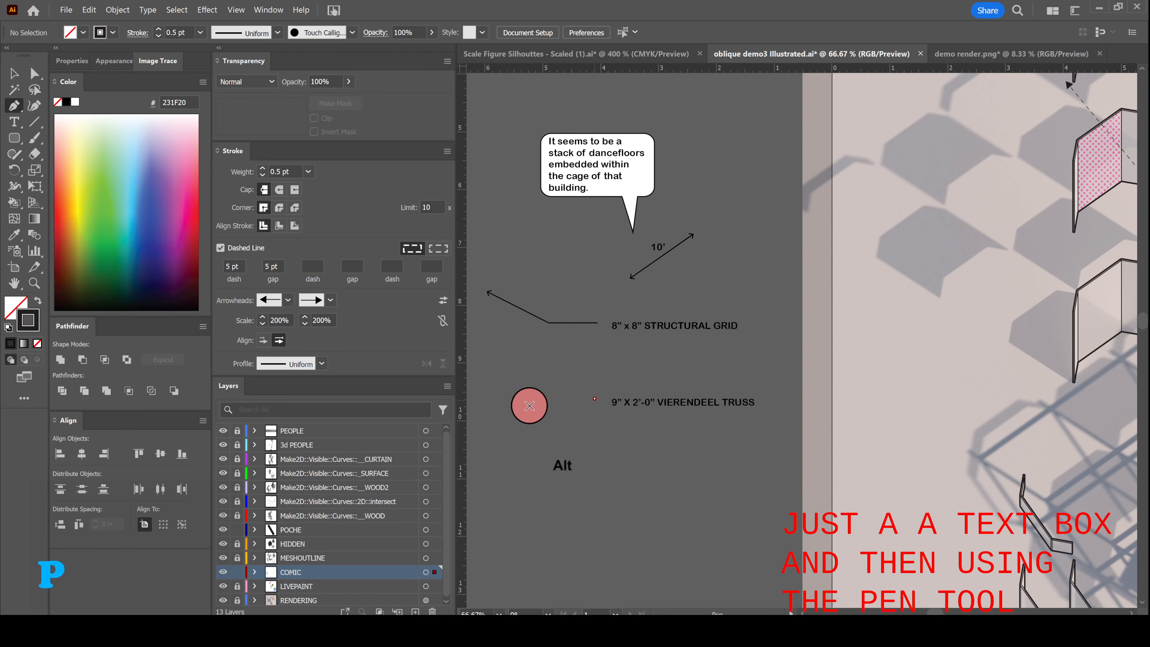
{"action": "left_click", "coordinate": [548, 399], "text": "shift"}
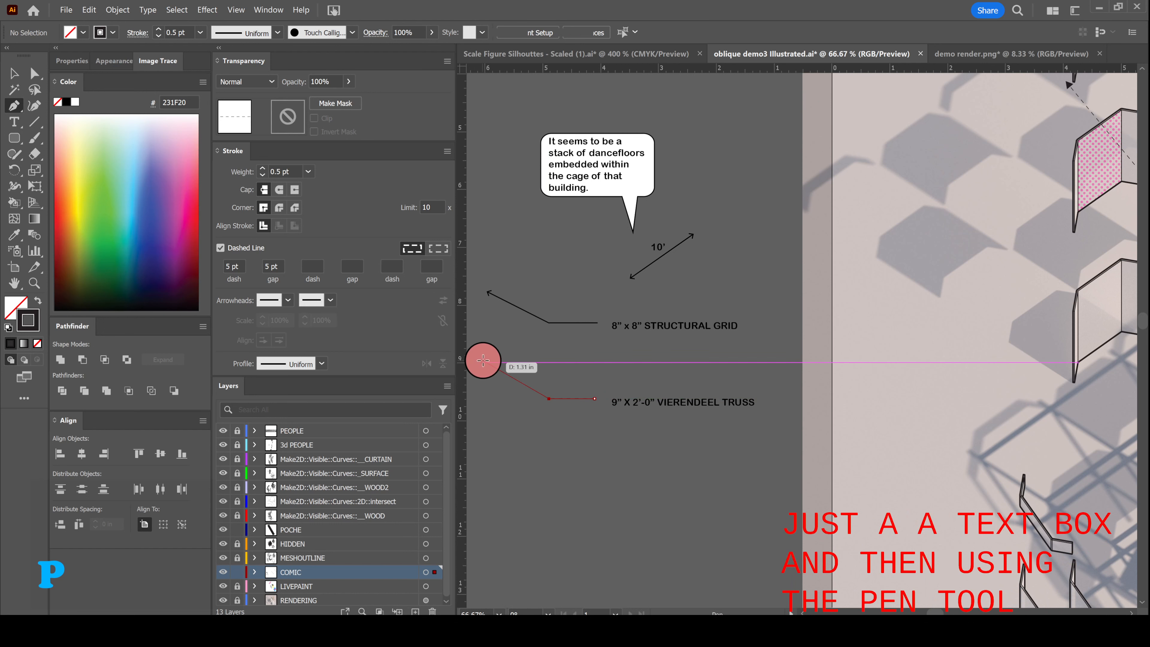
{"action": "left_click", "coordinate": [489, 363]}
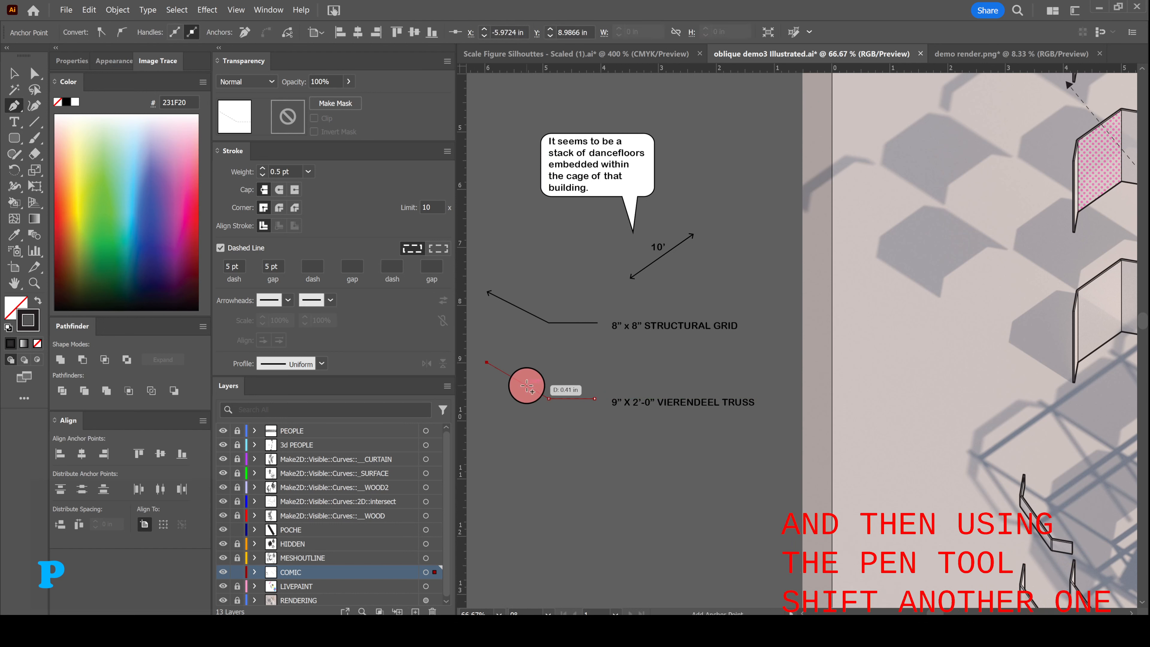
- Give the new leader a solid 1 pt stroke without dashes and a filled arrowhead at its outer end
{"action": "key", "text": "v"}
{"action": "left_click", "coordinate": [251, 247]}
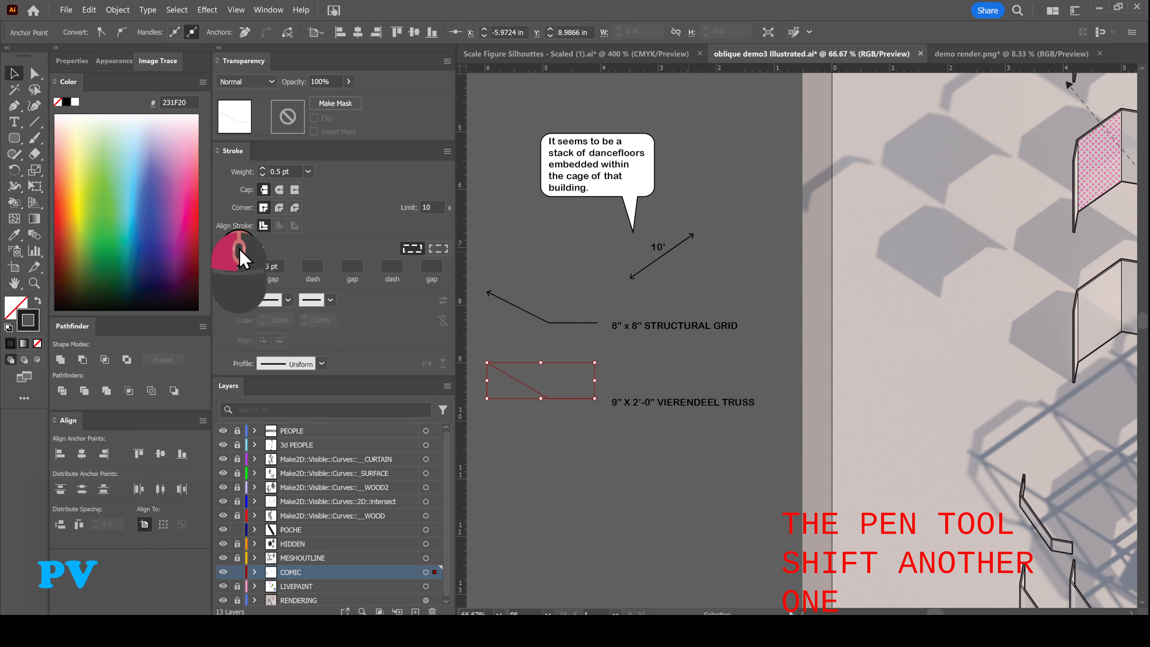
{"action": "left_click", "coordinate": [332, 299]}
{"action": "left_click", "coordinate": [299, 432]}
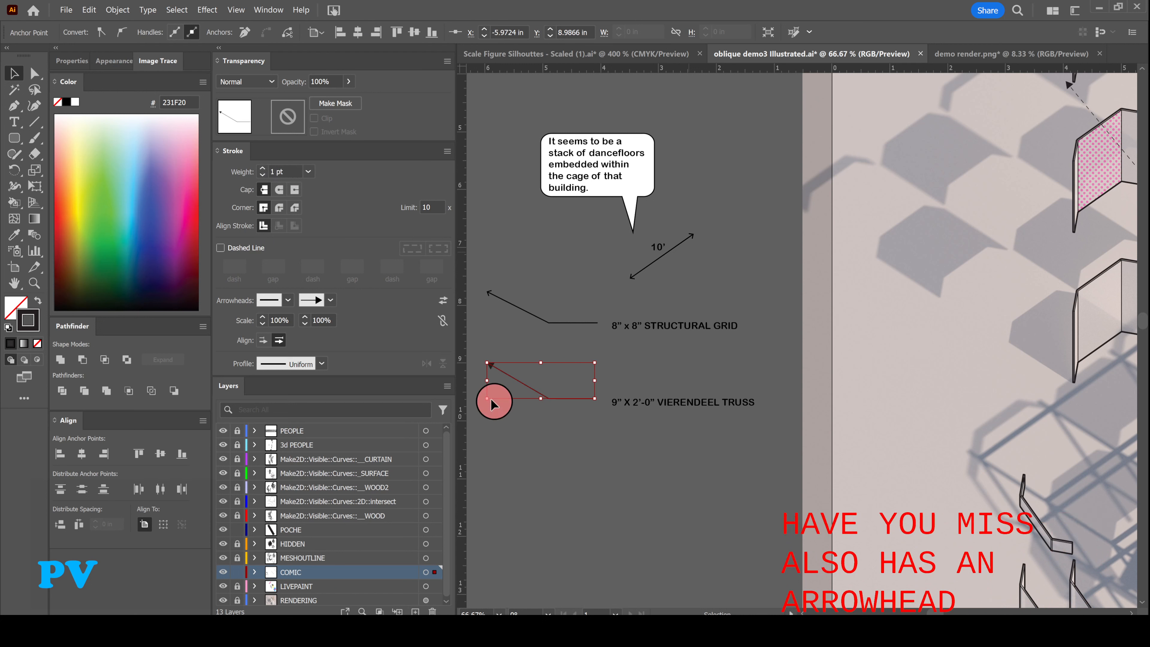
{"action": "left_click", "coordinate": [557, 427]}
- Move the 9" X 2'-0" VIERENDEEL TRUSS label and its leader onto the artboard, with the arrow tip at the exploded timber truss's lower corner
{"action": "scroll", "coordinate": [602, 416], "scroll_direction": "down", "scroll_amount": 1, "text": "alt"}
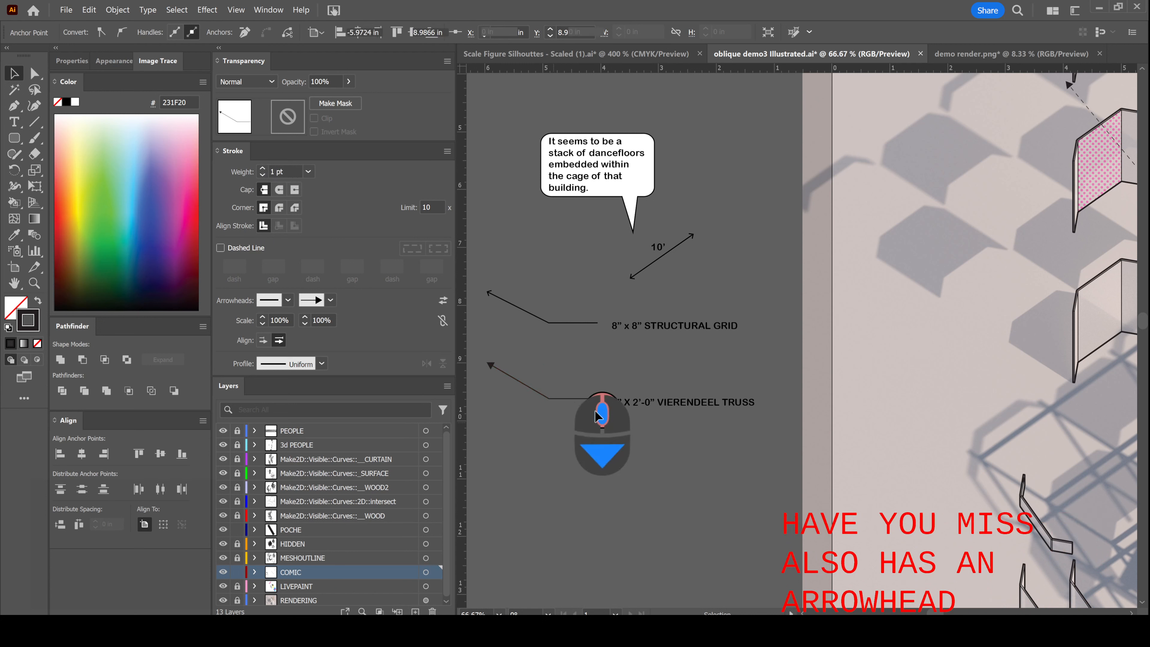
{"action": "scroll", "coordinate": [615, 419], "scroll_direction": "up", "scroll_amount": 3, "text": "alt"}
{"action": "left_click_drag", "start_coordinate": [628, 412], "coordinate": [614, 404]}
{"action": "scroll", "coordinate": [613, 404], "scroll_direction": "down", "scroll_amount": 2, "text": "alt"}
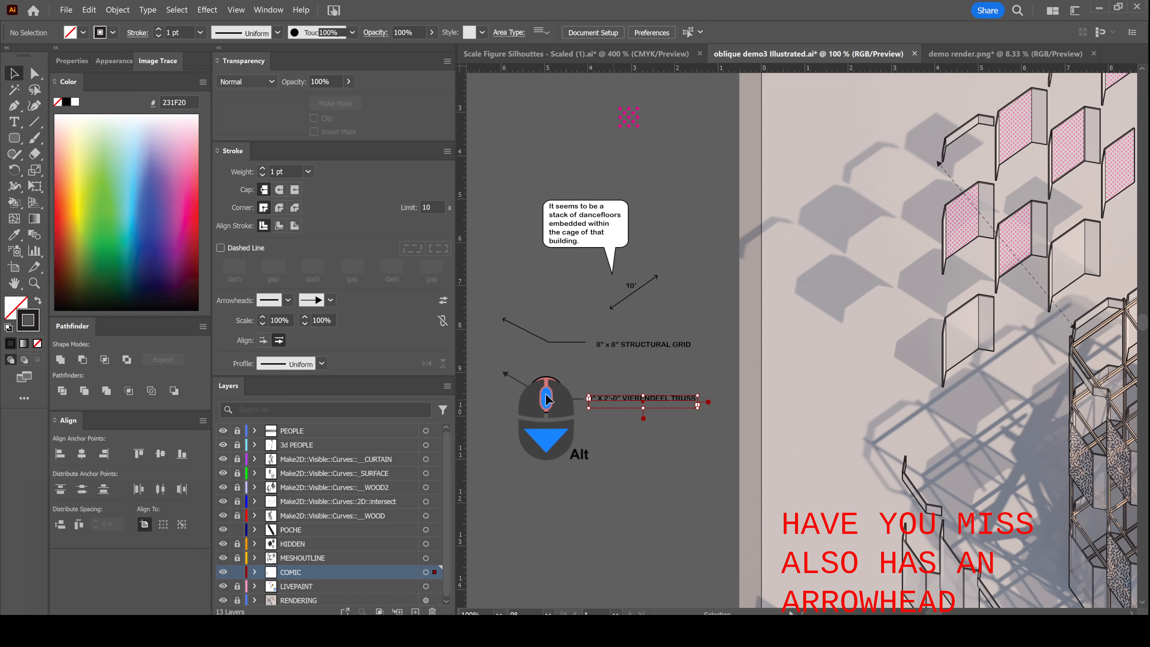
{"action": "scroll", "coordinate": [548, 399], "scroll_direction": "down", "scroll_amount": 1}
{"action": "left_click", "coordinate": [552, 398]}
{"action": "scroll", "coordinate": [538, 396], "scroll_direction": "down", "scroll_amount": 2, "text": "alt"}
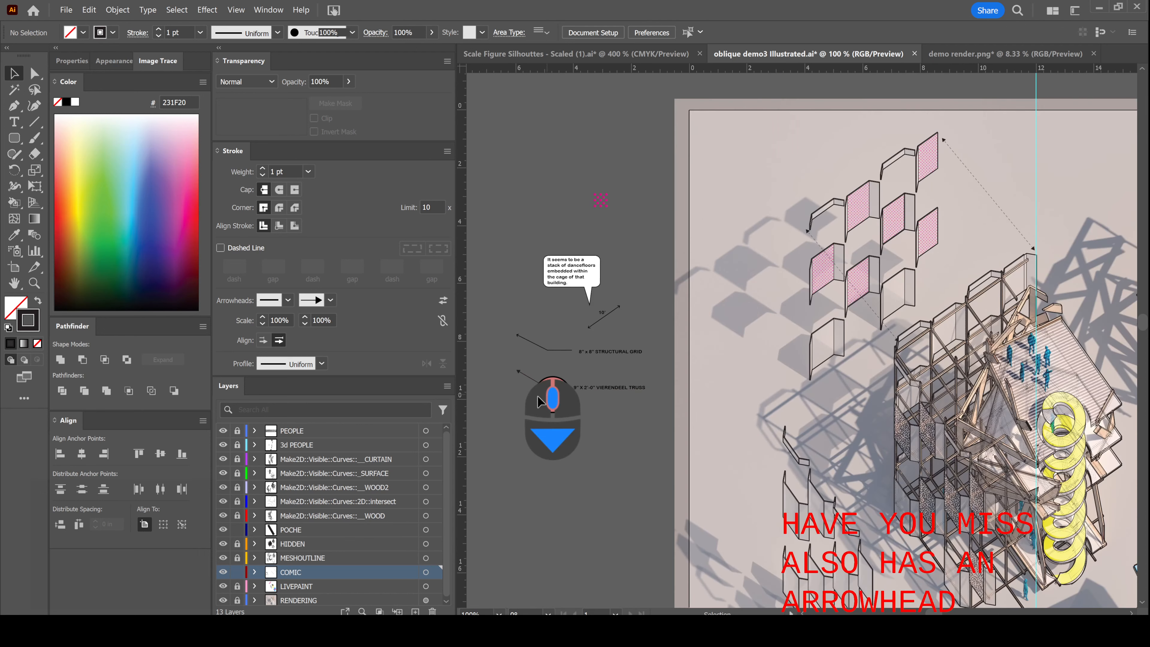
{"action": "scroll", "coordinate": [537, 396], "scroll_direction": "up", "scroll_amount": 2, "text": "alt"}
{"action": "scroll", "coordinate": [538, 396], "scroll_direction": "down", "scroll_amount": 1, "text": "alt"}
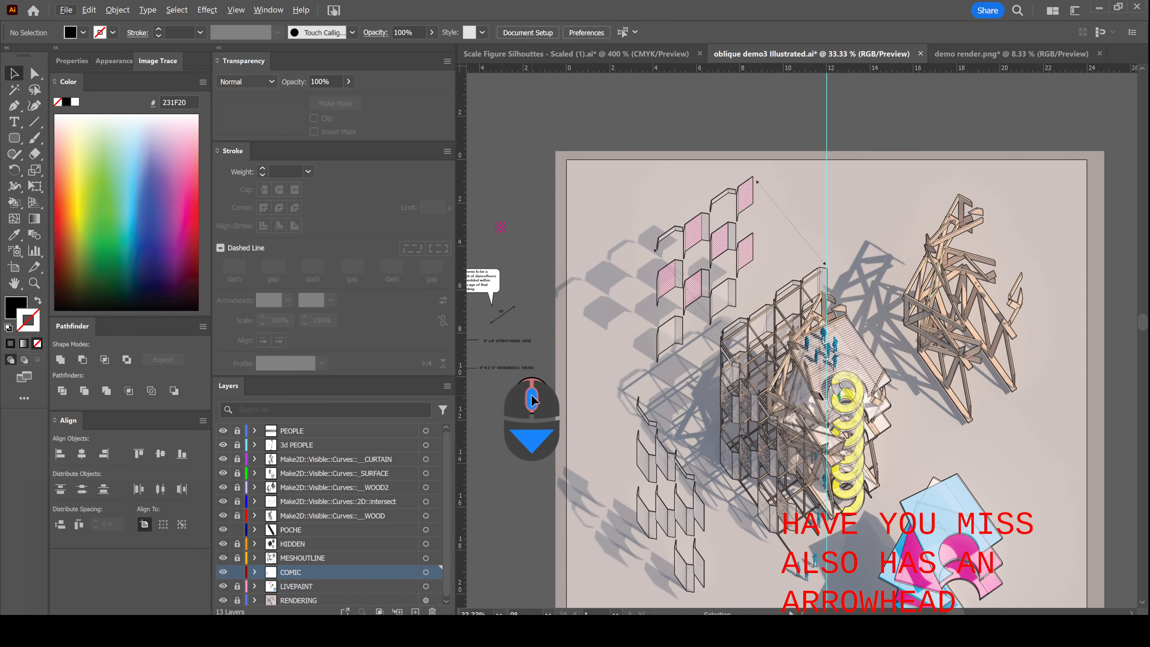
{"action": "left_click", "coordinate": [525, 394]}
{"action": "scroll", "coordinate": [523, 392], "scroll_direction": "down", "scroll_amount": 1, "text": "ctrl"}
{"action": "left_click_drag", "start_coordinate": [545, 386], "coordinate": [508, 367]}
{"action": "left_click_drag", "start_coordinate": [1005, 433], "coordinate": [1044, 439]}
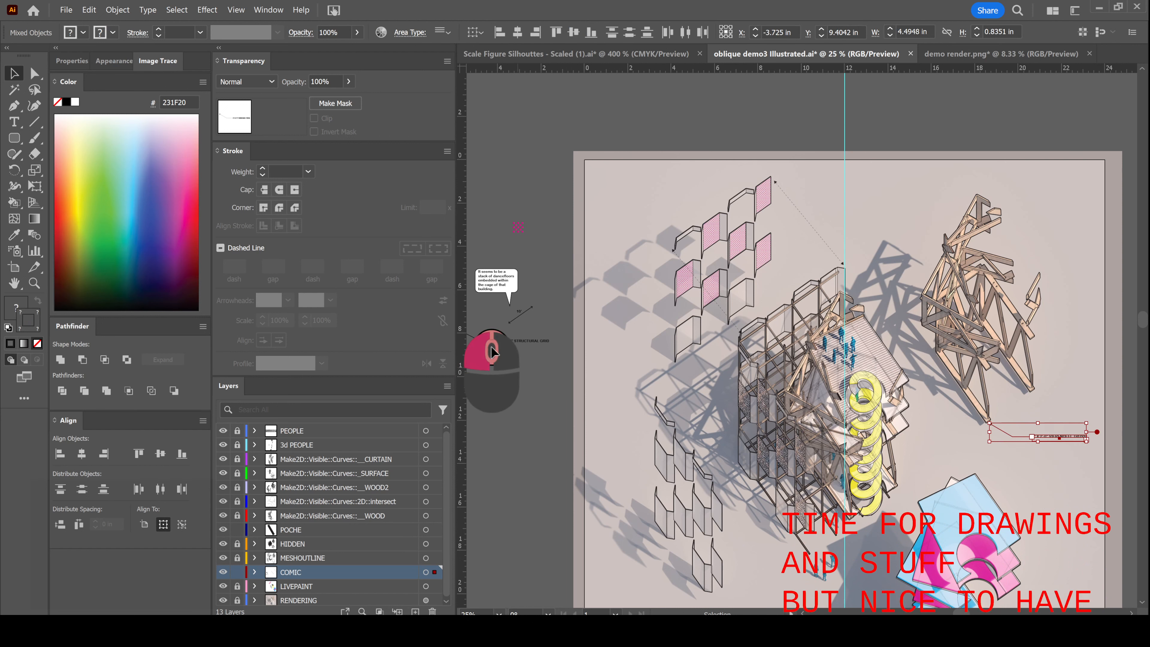
- Move the 8" x 8" STRUCTURAL GRID label and leader above the framed structure, and stretch only the leader's arrow tip to the frame's top edge
{"action": "left_click", "coordinate": [482, 333]}
{"action": "left_click_drag", "start_coordinate": [489, 336], "coordinate": [880, 227]}
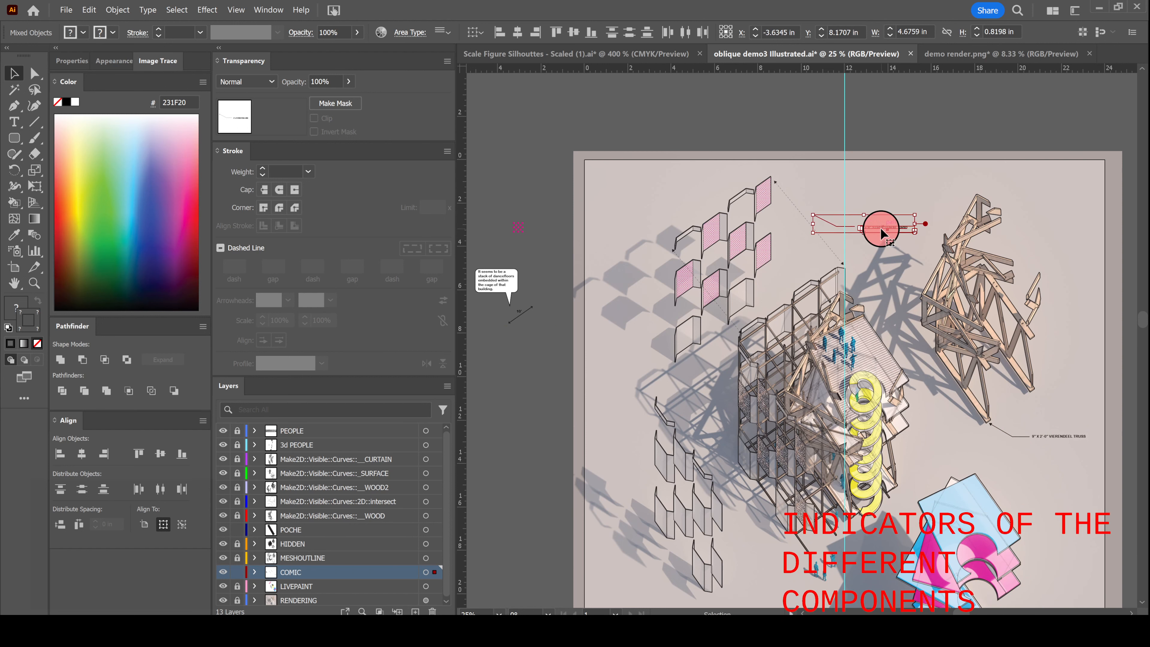
{"action": "scroll", "coordinate": [881, 227], "scroll_direction": "up", "scroll_amount": 2, "text": "alt"}
{"action": "scroll", "coordinate": [890, 207], "scroll_direction": "up", "scroll_amount": 1, "text": "alt"}
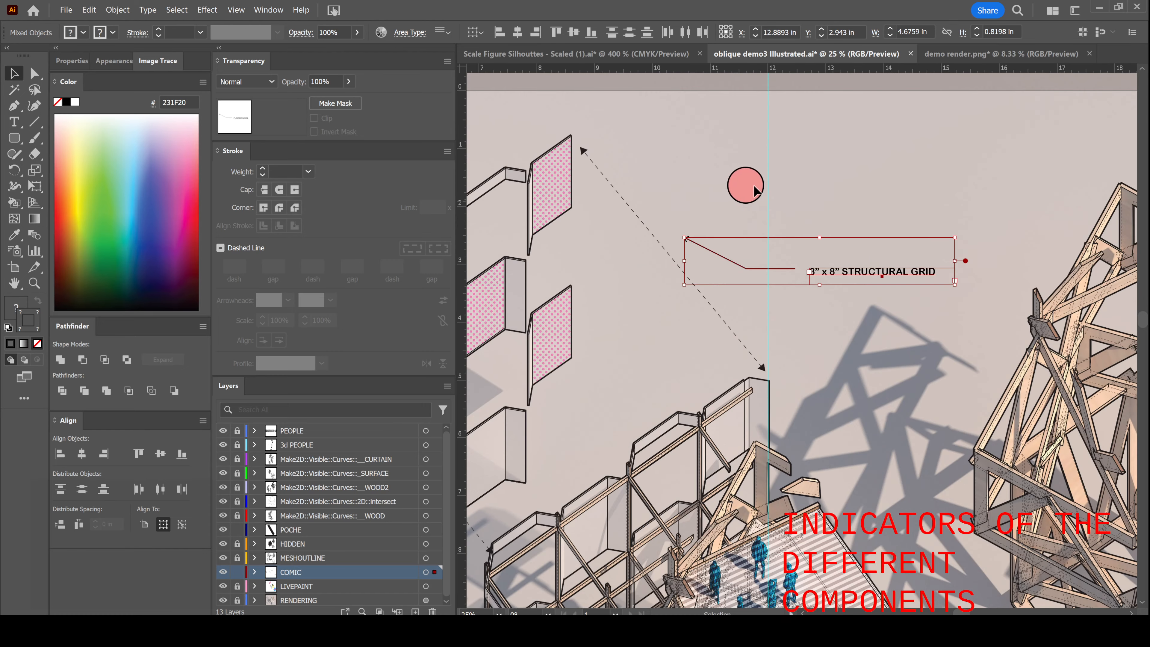
{"action": "left_click", "coordinate": [687, 235]}
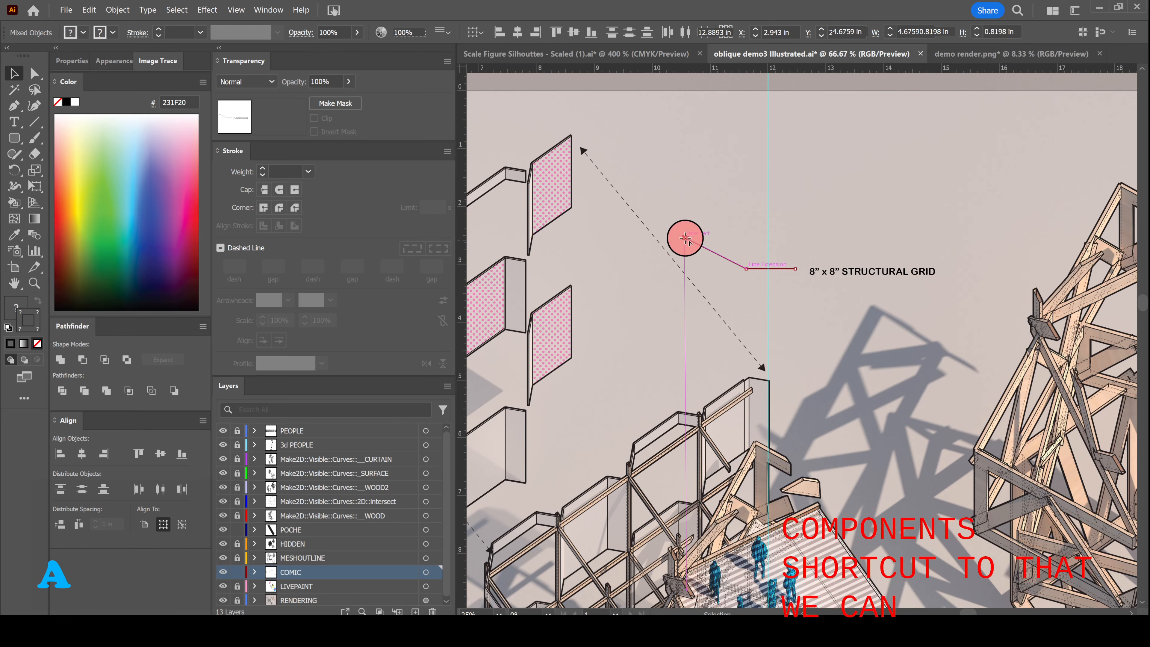
{"action": "key", "text": "a"}
{"action": "left_click_drag", "start_coordinate": [685, 239], "coordinate": [733, 401]}
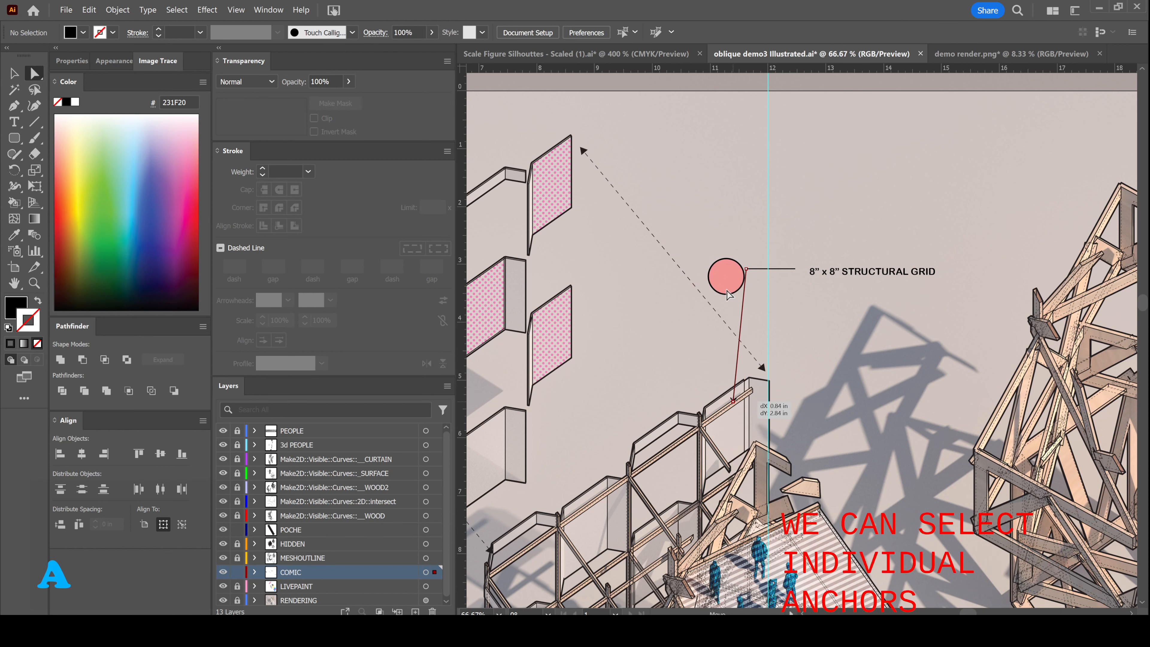
- Move the 10' dimension text and its double-headed arrow from outside the artboard to just above the framed structure's top edge
{"action": "scroll", "coordinate": [720, 242], "scroll_direction": "down", "scroll_amount": 5, "text": "alt"}
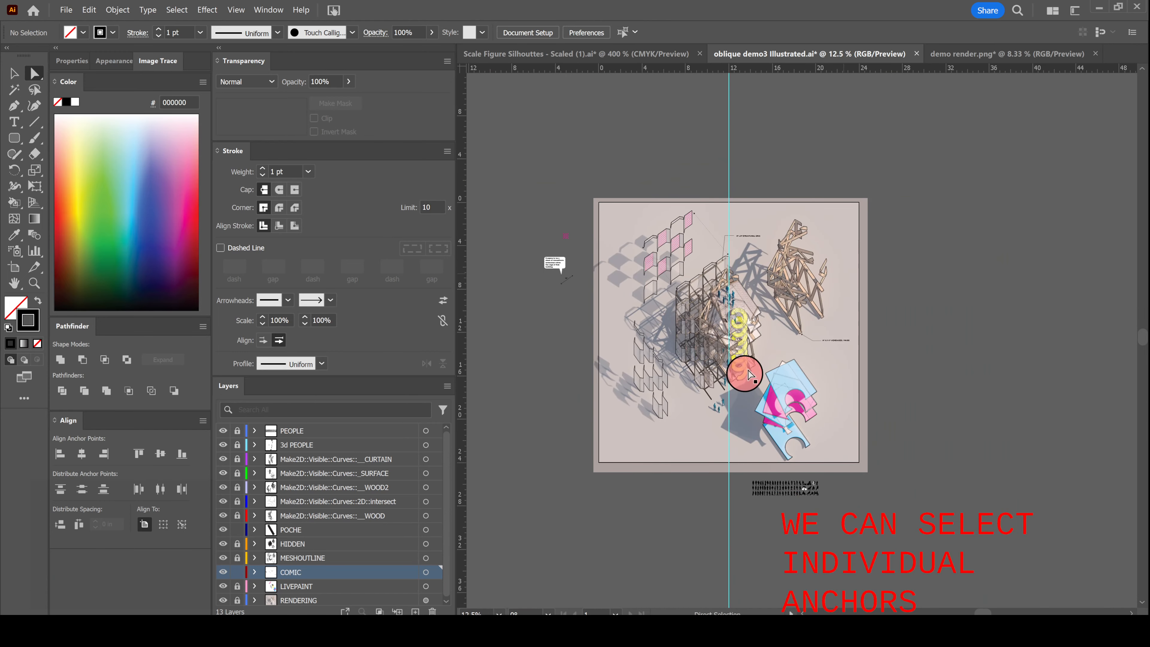
{"action": "scroll", "coordinate": [604, 319], "scroll_direction": "up", "scroll_amount": 1, "text": "alt"}
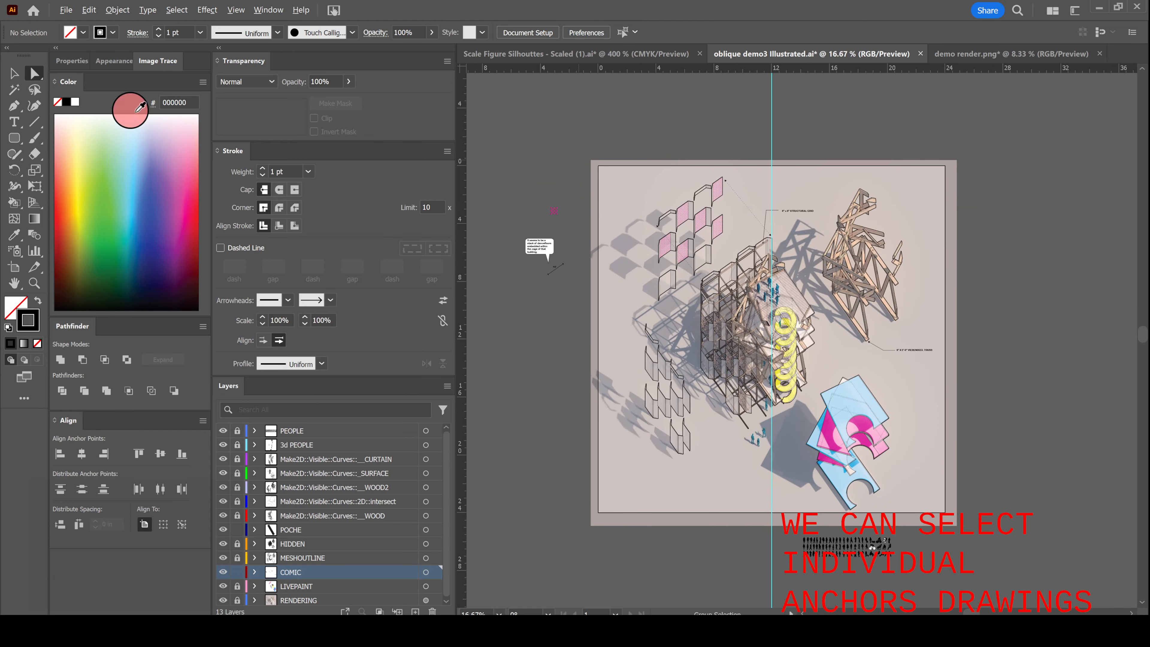
{"action": "left_click", "coordinate": [16, 79]}
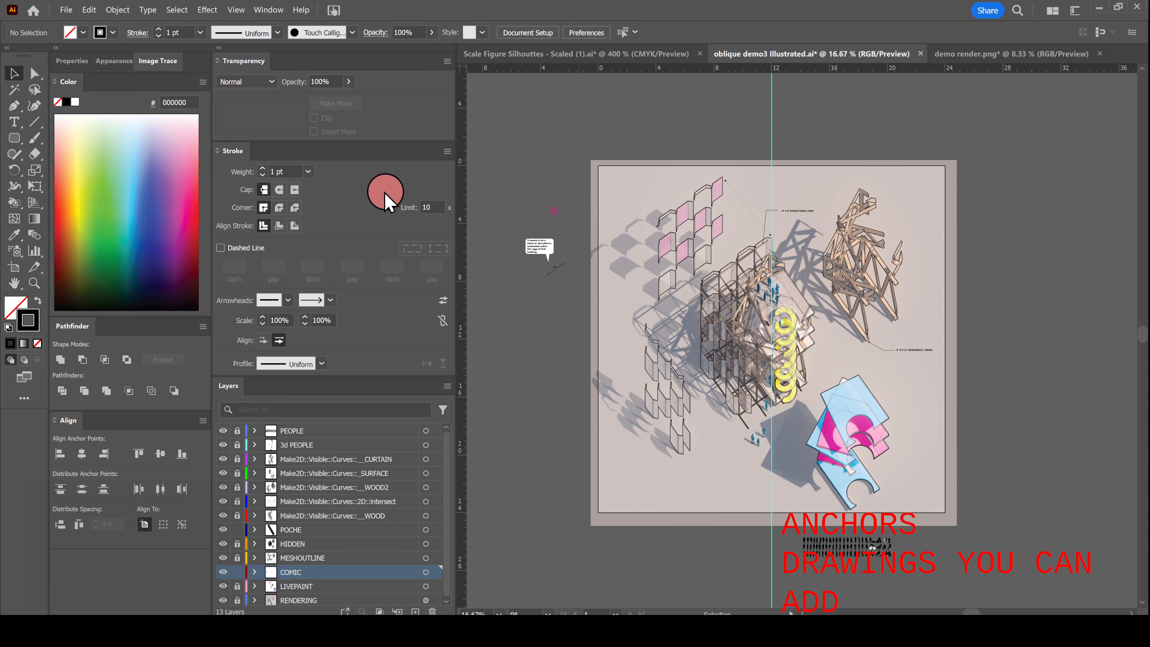
{"action": "scroll", "coordinate": [505, 225], "scroll_direction": "up", "scroll_amount": 1, "text": "alt"}
{"action": "scroll", "coordinate": [506, 225], "scroll_direction": "up", "scroll_amount": 3, "text": "alt"}
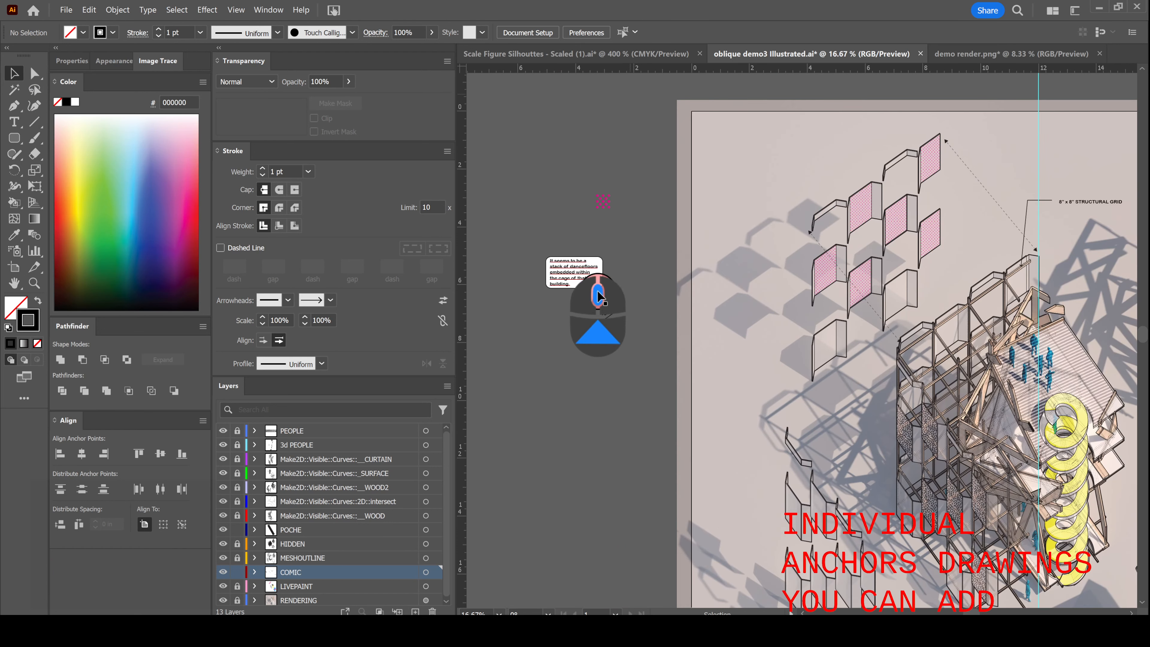
{"action": "left_click", "coordinate": [705, 413]}
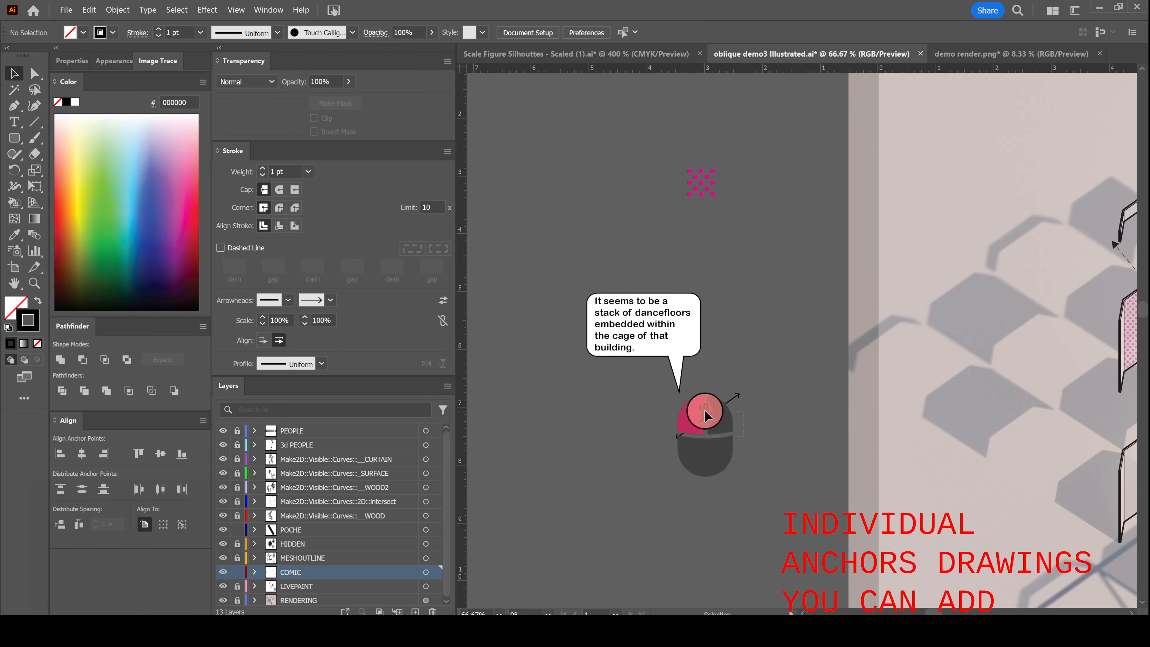
{"action": "left_click_drag", "start_coordinate": [702, 406], "coordinate": [700, 408]}
{"action": "scroll", "coordinate": [699, 408], "scroll_direction": "down", "scroll_amount": 2, "text": "ctrl"}
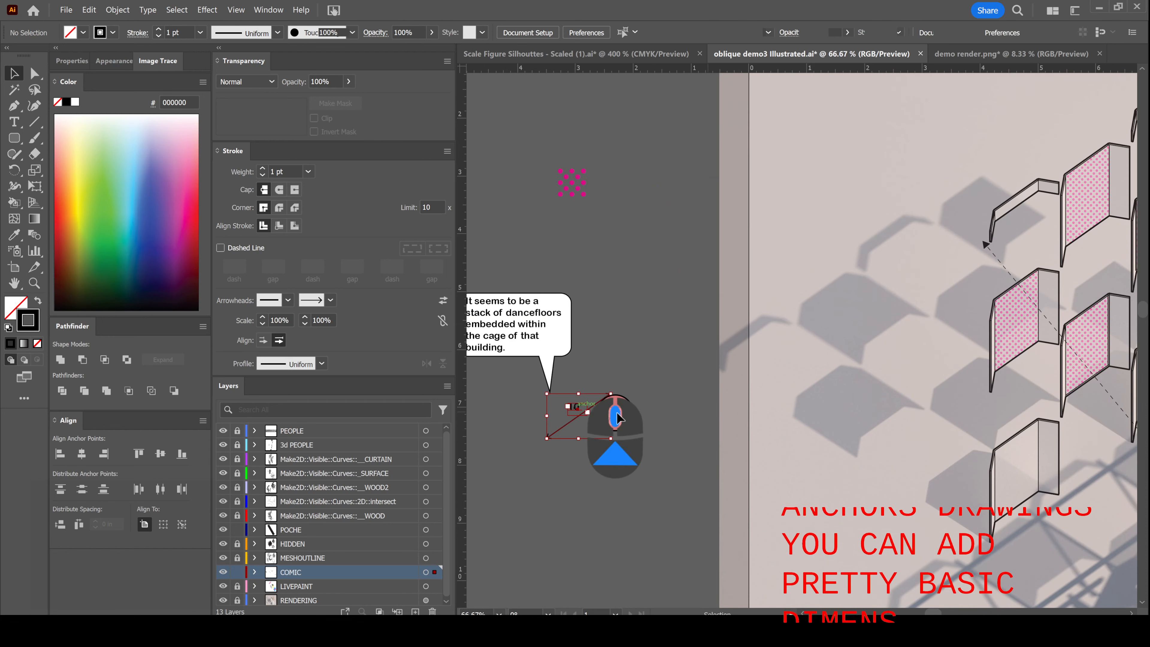
{"action": "scroll", "coordinate": [548, 440], "scroll_direction": "down", "scroll_amount": 1, "text": "alt"}
{"action": "scroll", "coordinate": [547, 441], "scroll_direction": "down", "scroll_amount": 2, "text": "ctrl"}
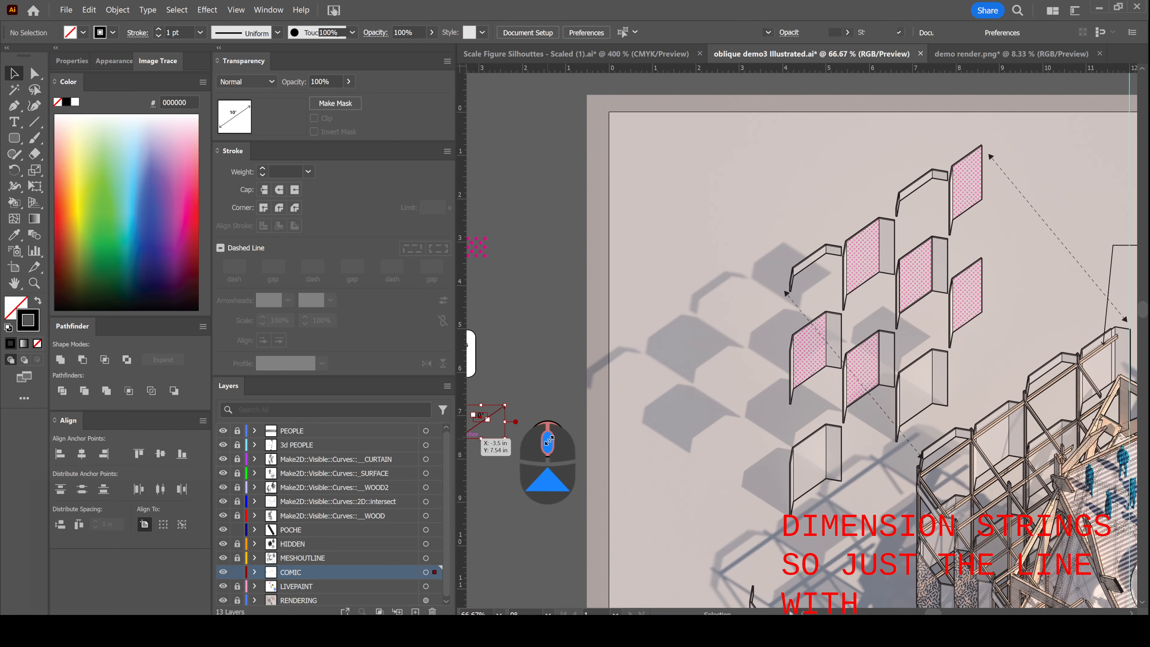
{"action": "left_click_drag", "start_coordinate": [543, 445], "coordinate": [495, 412]}
{"action": "left_click_drag", "start_coordinate": [913, 297], "coordinate": [1041, 368]}
{"action": "scroll", "coordinate": [1014, 396], "scroll_direction": "up", "scroll_amount": 1}
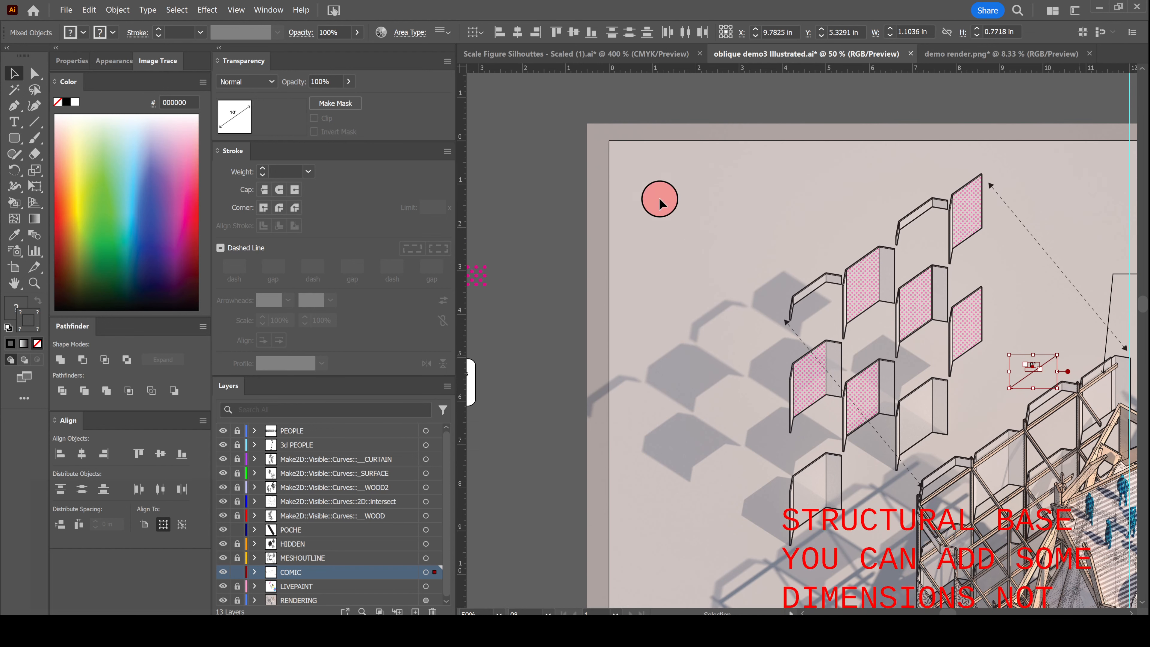
- Draw a rounded rectangle about 2.54 by 1.25 in on the pasteboard below the existing dancefloor speech bubble
{"action": "left_click", "coordinate": [695, 112]}
{"action": "scroll", "coordinate": [810, 186], "scroll_direction": "down", "scroll_amount": 1, "text": "alt"}
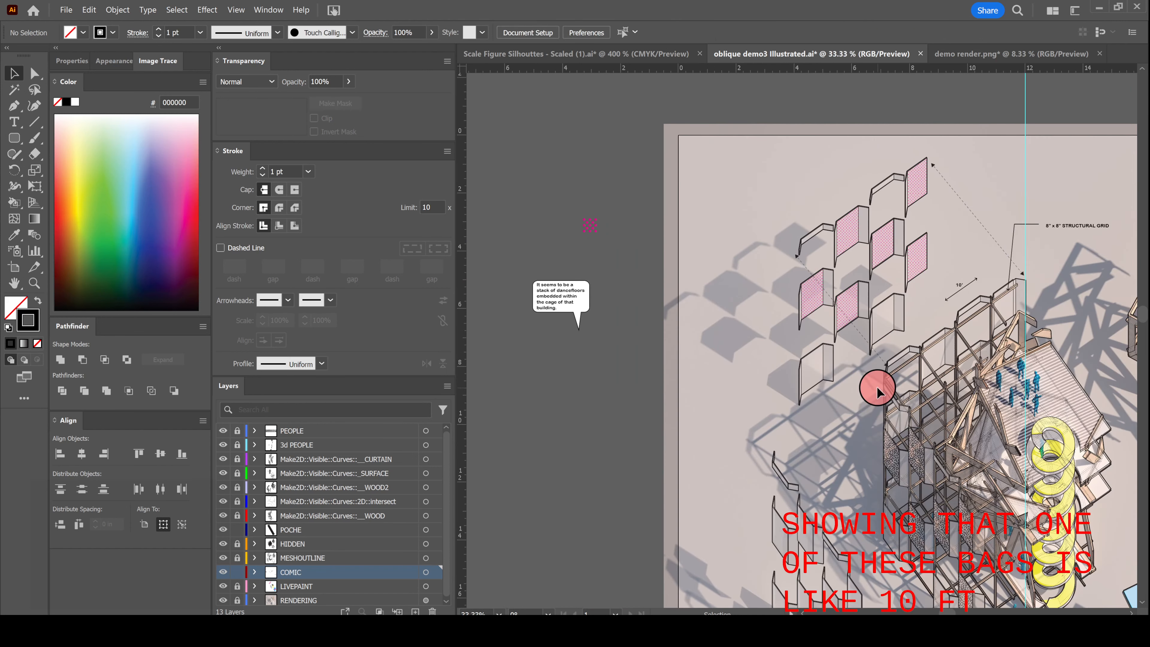
{"action": "scroll", "coordinate": [860, 389], "scroll_direction": "down", "scroll_amount": 1, "text": "alt"}
{"action": "scroll", "coordinate": [634, 322], "scroll_direction": "up", "scroll_amount": 4, "text": "alt"}
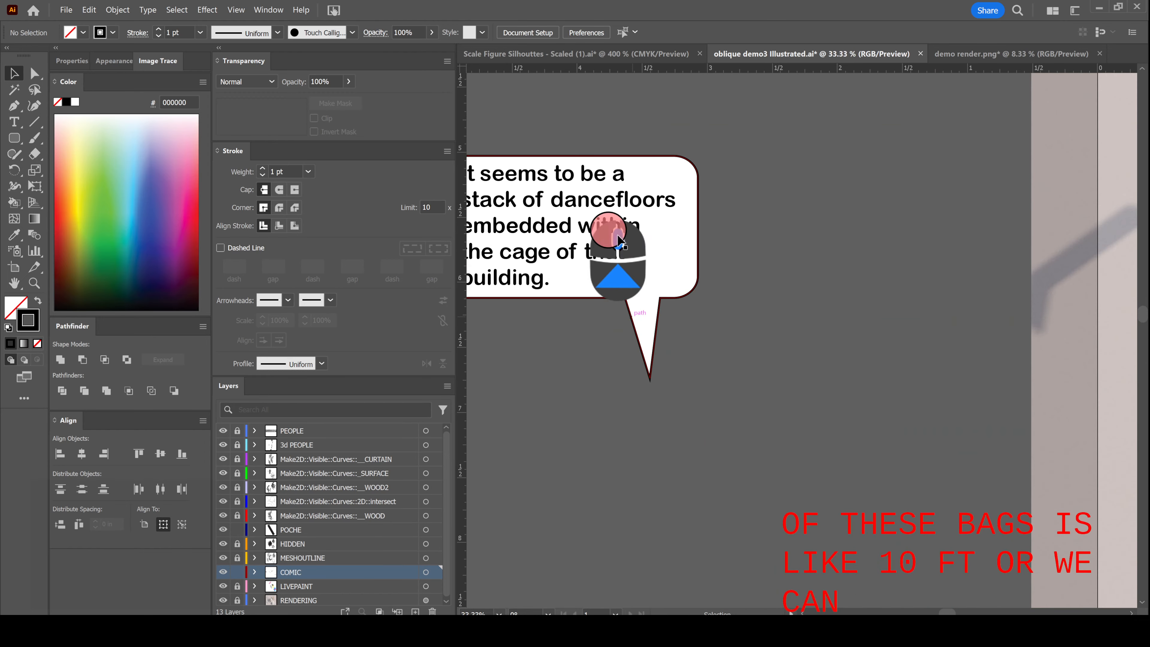
{"action": "scroll", "coordinate": [637, 239], "scroll_direction": "down", "scroll_amount": 3, "text": "alt"}
{"action": "scroll", "coordinate": [556, 258], "scroll_direction": "up", "scroll_amount": 1, "text": "alt"}
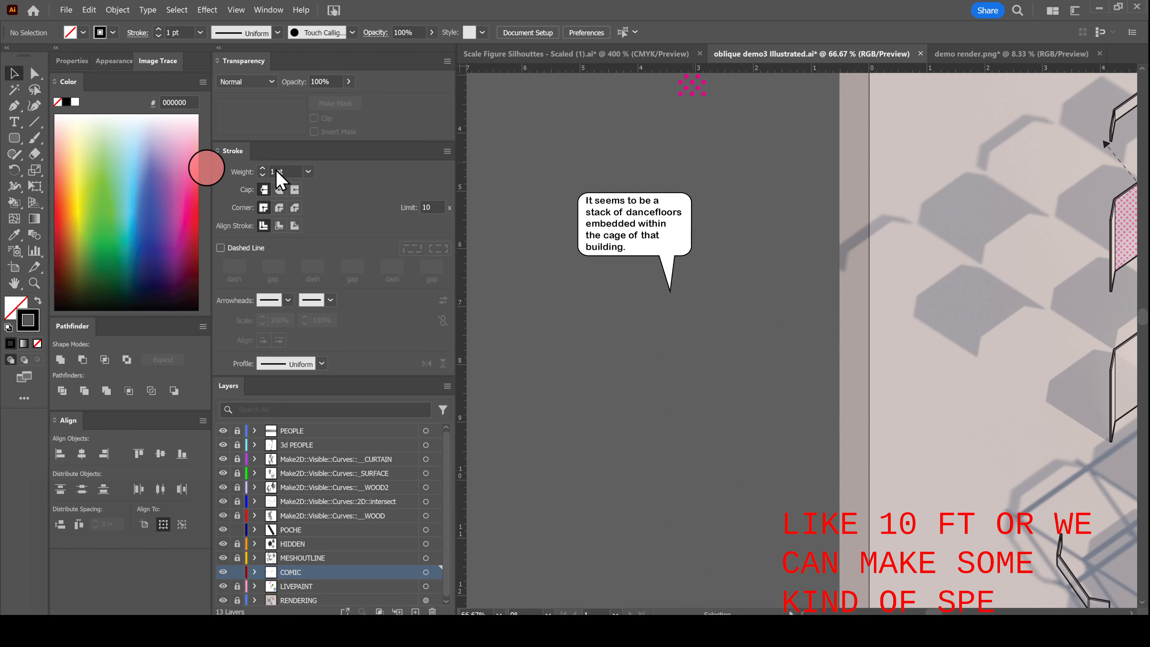
{"action": "left_click", "coordinate": [18, 143]}
{"action": "left_click_drag", "start_coordinate": [18, 144], "coordinate": [106, 153]}
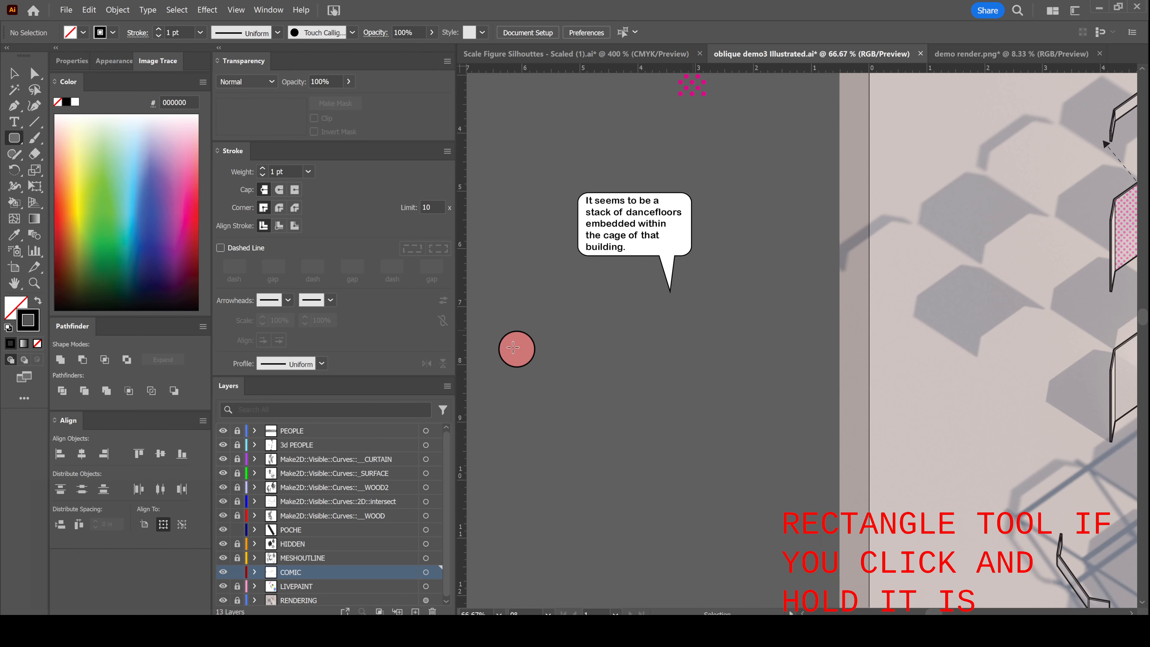
{"action": "left_click_drag", "start_coordinate": [538, 349], "coordinate": [683, 419]}
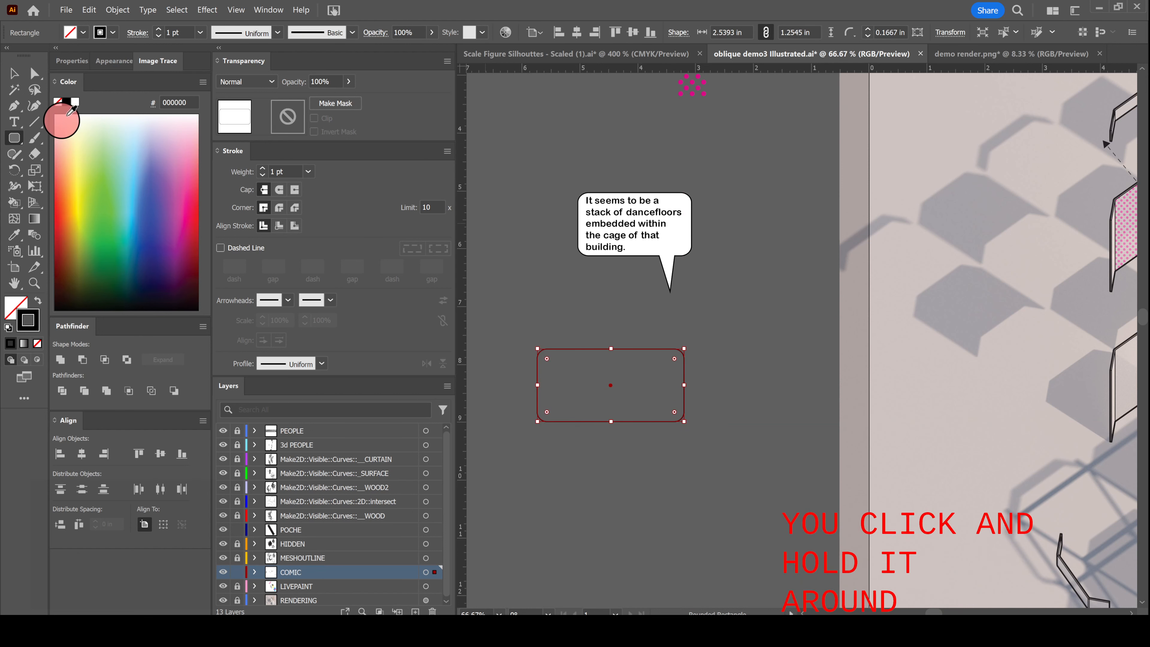
- Give the new rounded rectangle the default white fill and black stroke, and cancel the accidental rounded rectangle size prompt
{"action": "left_click", "coordinate": [8, 330]}
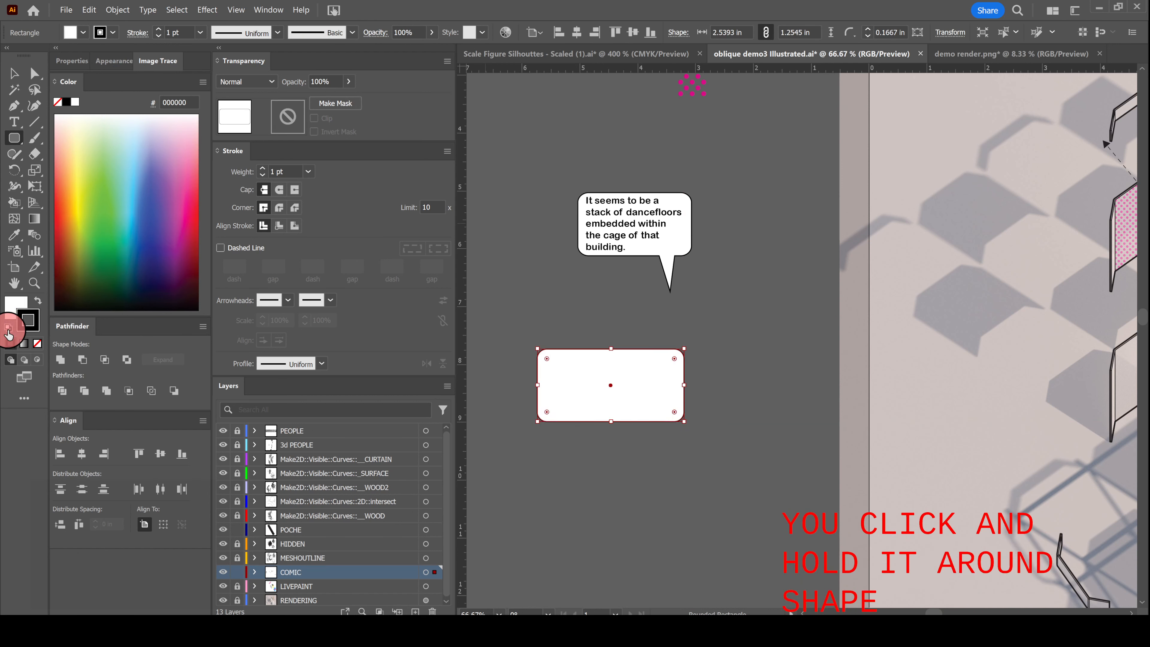
{"action": "left_click", "coordinate": [549, 318]}
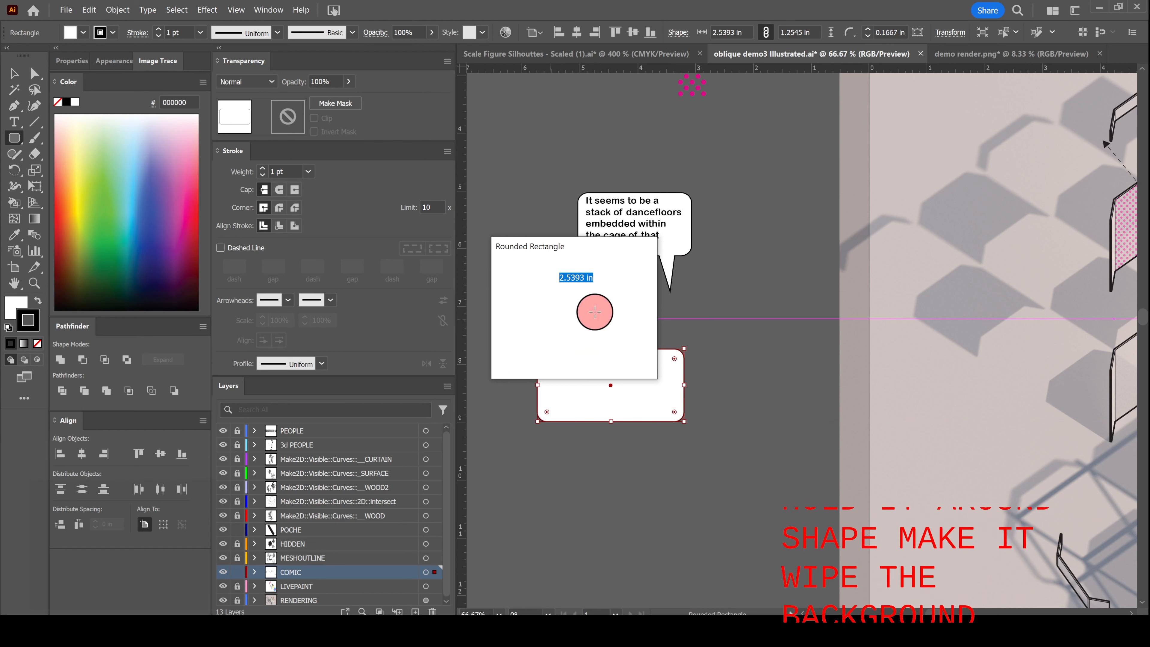
{"action": "key", "text": "Escape"}
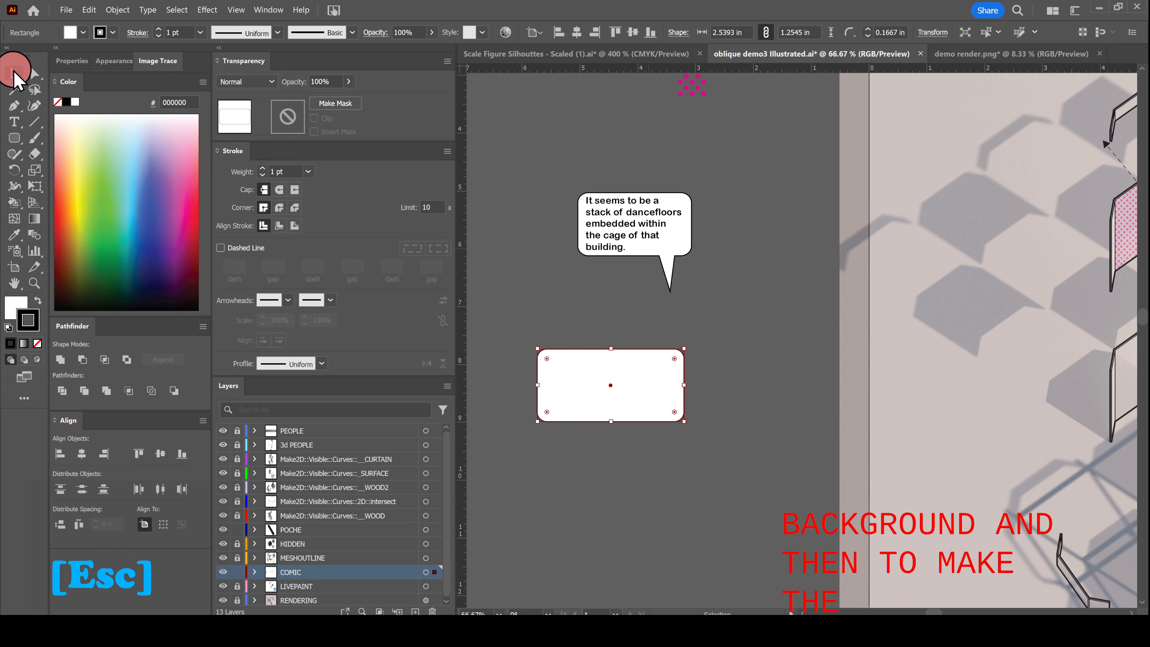
{"action": "left_click", "coordinate": [646, 428]}
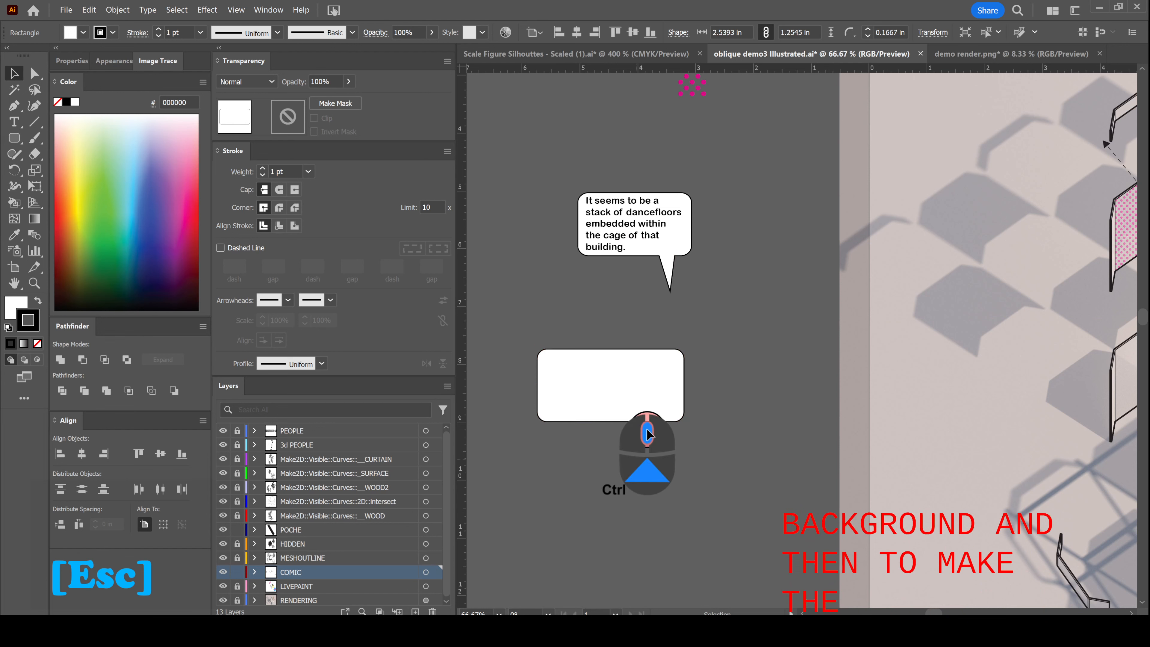
- Draw a pointed three-point tail with the Pen tool, starting and ending inside the rounded rectangle and pointing down to the right
{"action": "scroll", "coordinate": [646, 428], "scroll_direction": "left", "scroll_amount": 2, "text": "ctrl"}
{"action": "scroll", "coordinate": [678, 427], "scroll_direction": "up", "scroll_amount": 2, "text": "alt"}
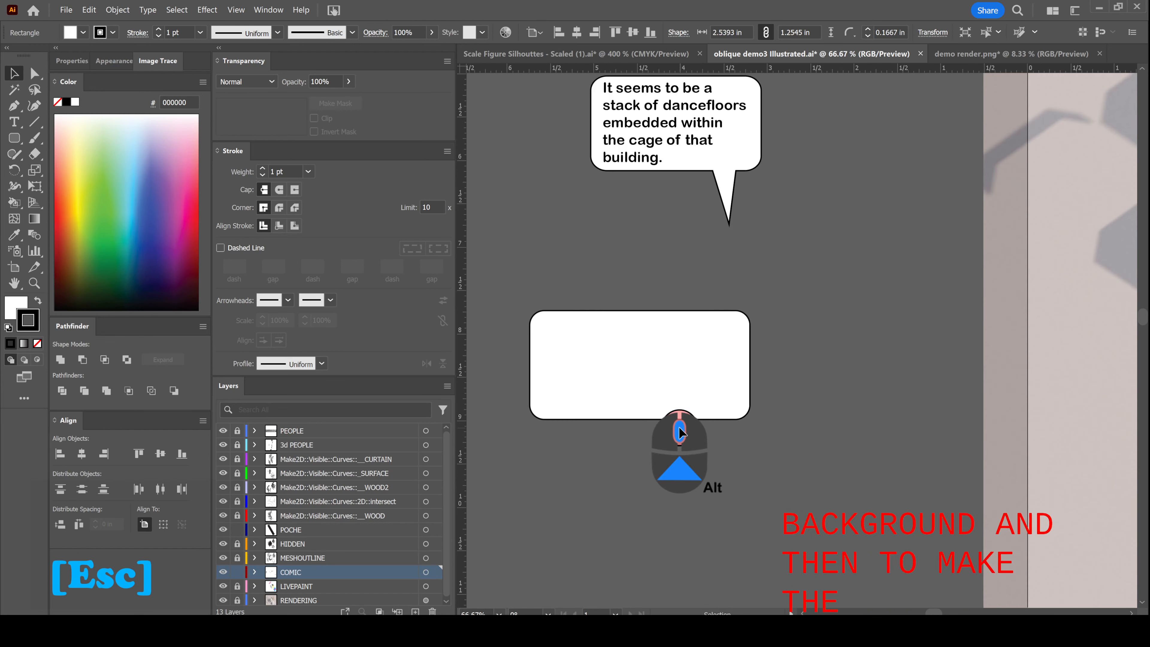
{"action": "scroll", "coordinate": [678, 426], "scroll_direction": "down", "scroll_amount": 1}
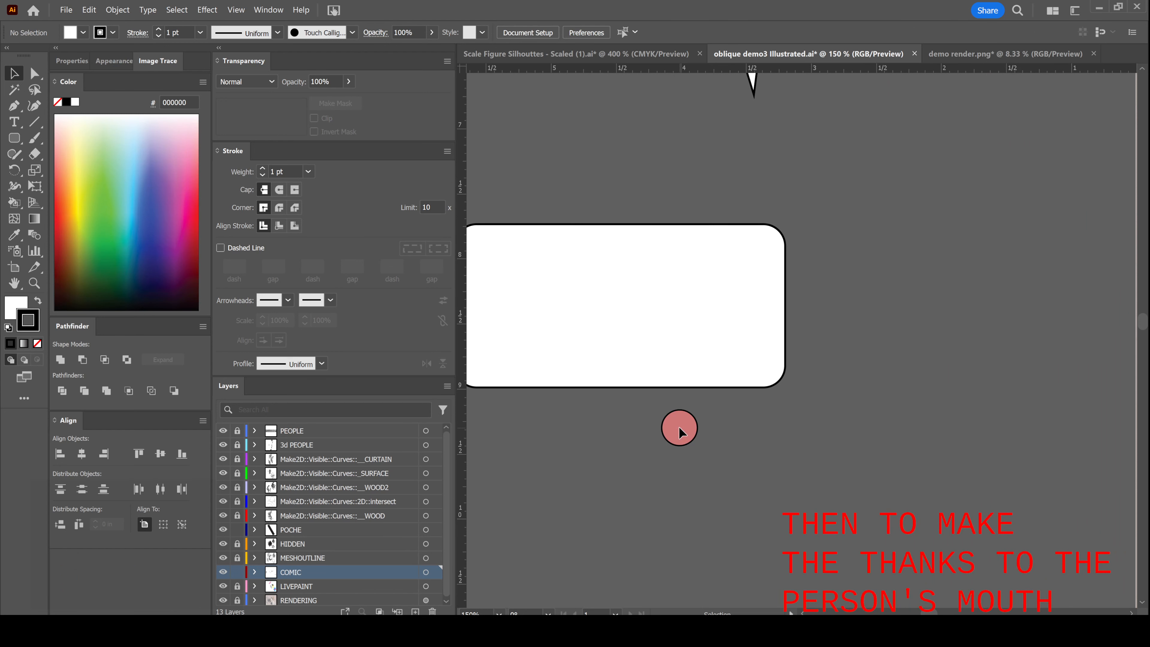
{"action": "key", "text": "p"}
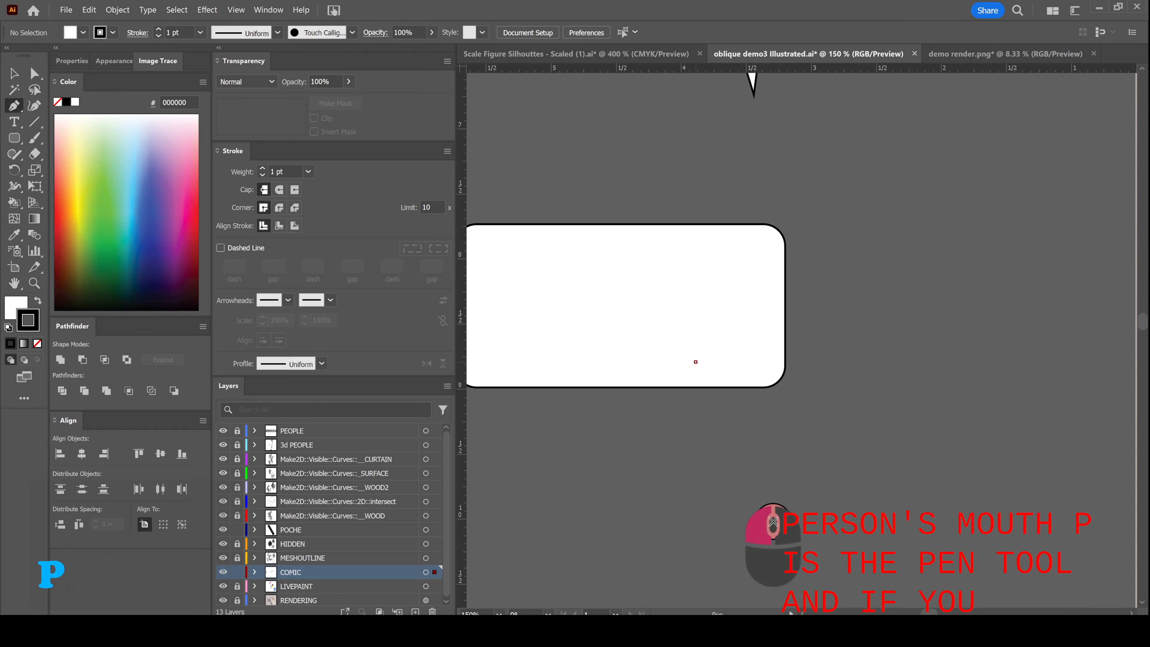
{"action": "left_click", "coordinate": [749, 358]}
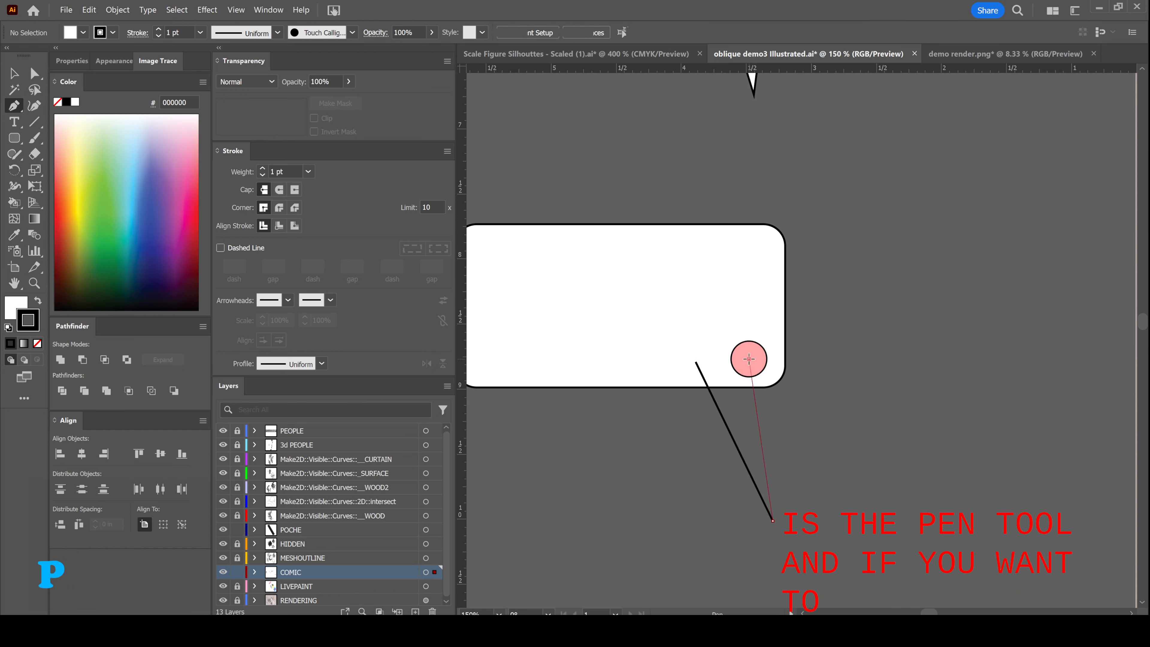
{"action": "left_click", "coordinate": [749, 359]}
{"action": "key", "text": "v"}
{"action": "left_click", "coordinate": [807, 410]}
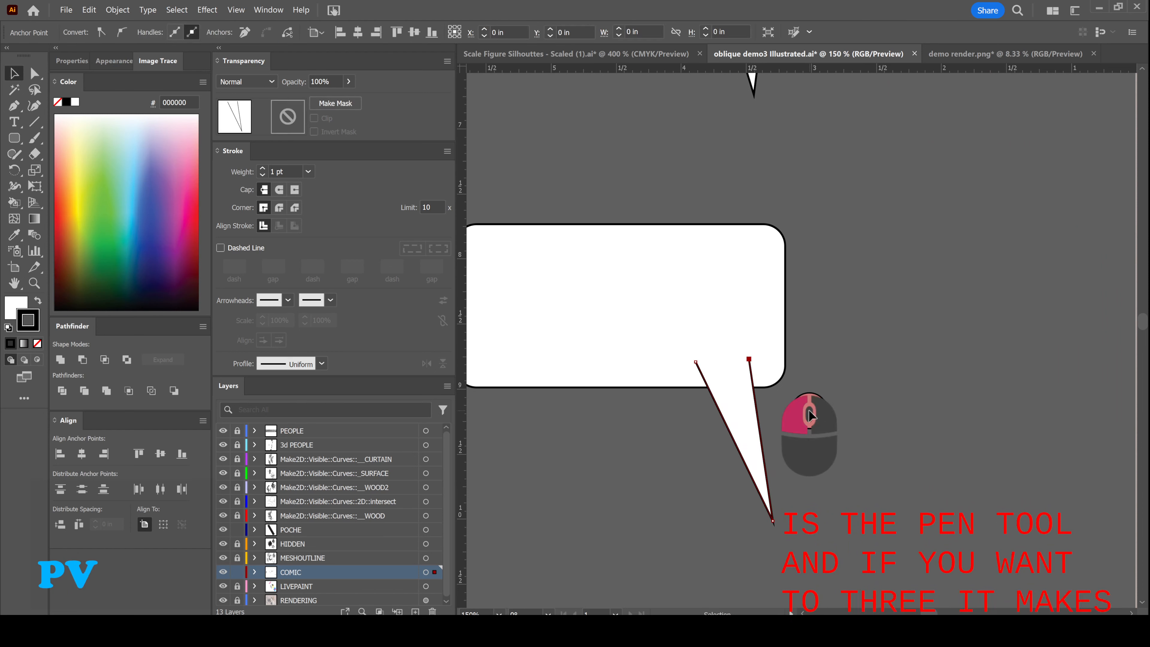
- Unite the rounded rectangle and its pointed tail into a single speech-bubble shape using Pathfinder
{"action": "left_click", "coordinate": [727, 423]}
{"action": "left_click", "coordinate": [728, 320]}
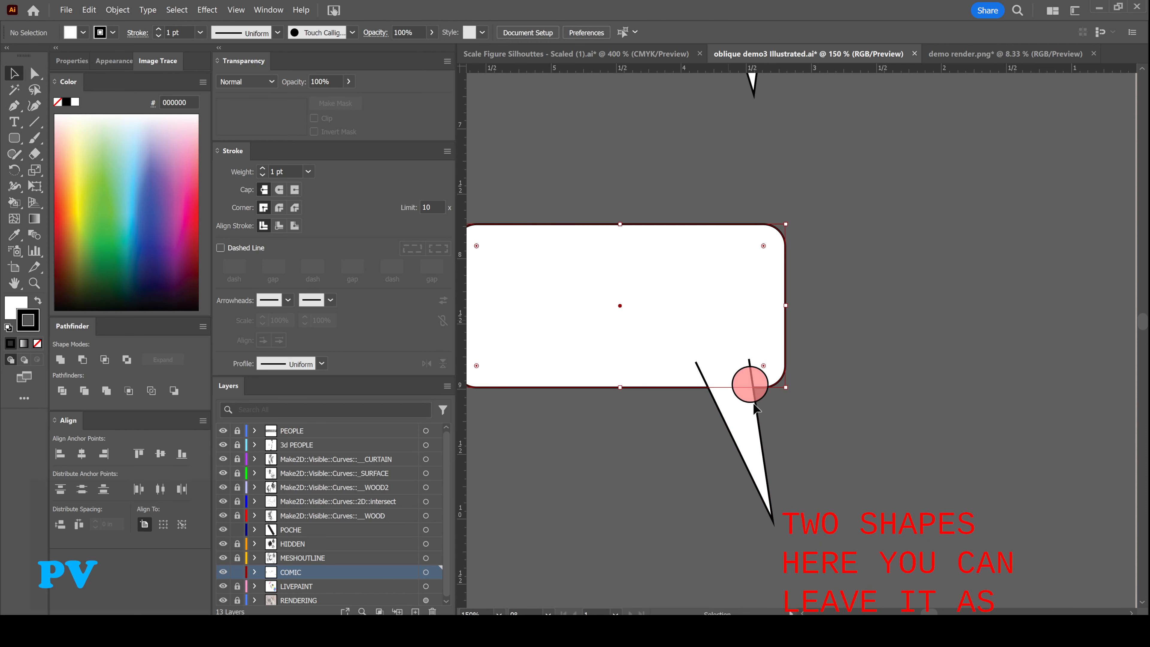
{"action": "left_click", "coordinate": [832, 455]}
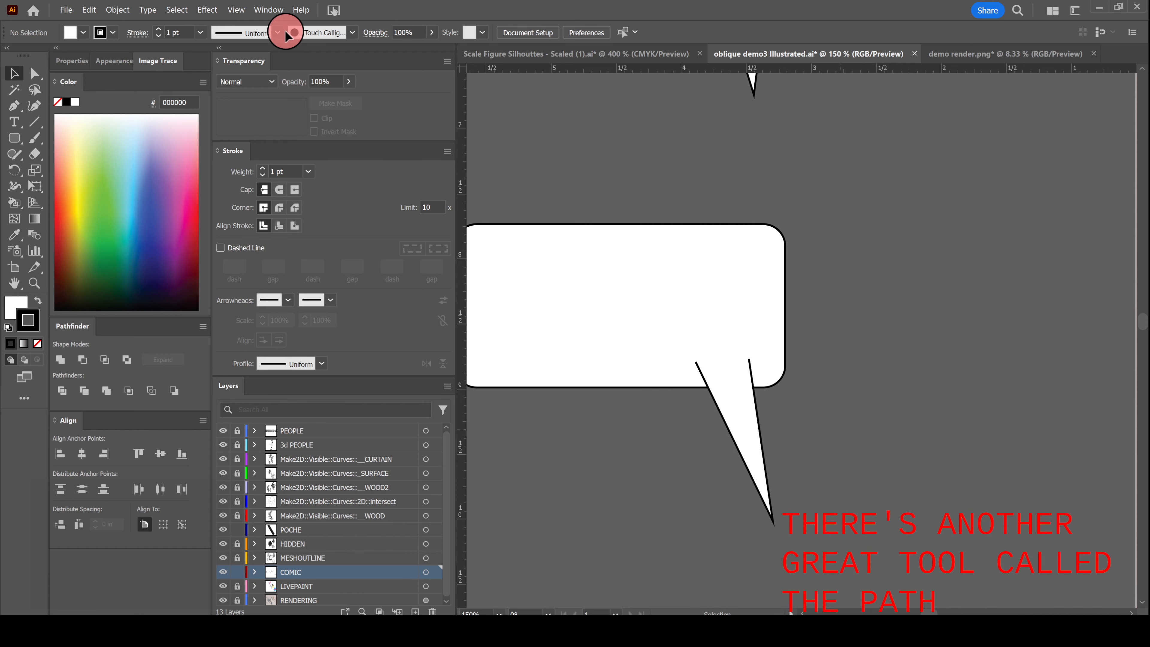
{"action": "left_click", "coordinate": [274, 11]}
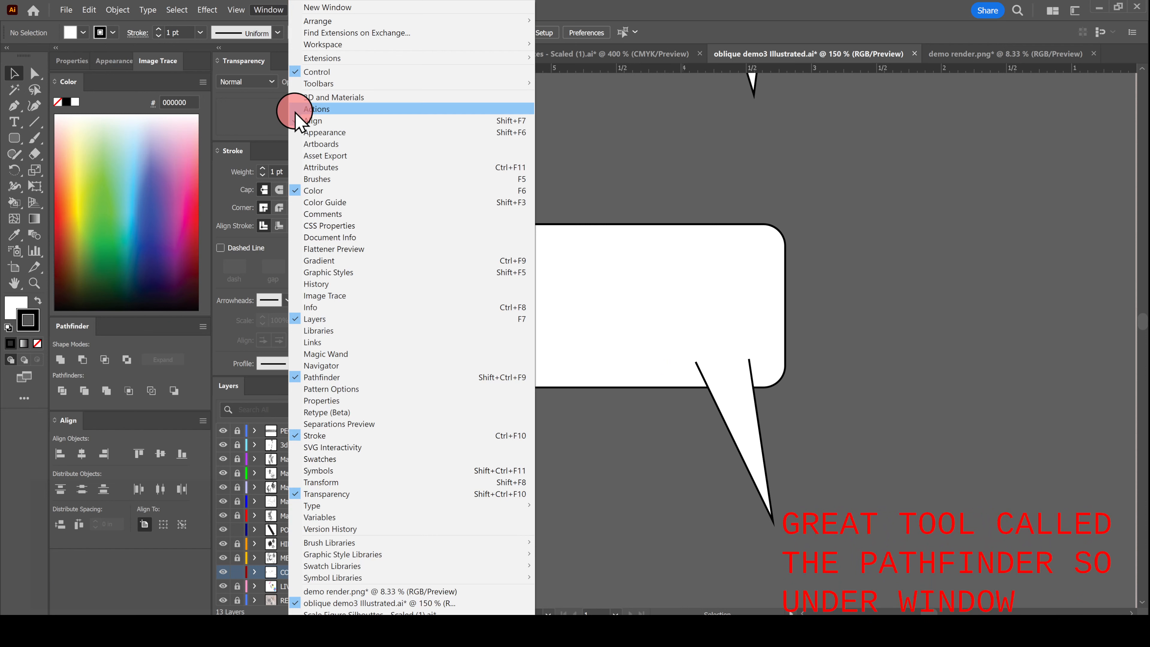
{"action": "left_click", "coordinate": [648, 13]}
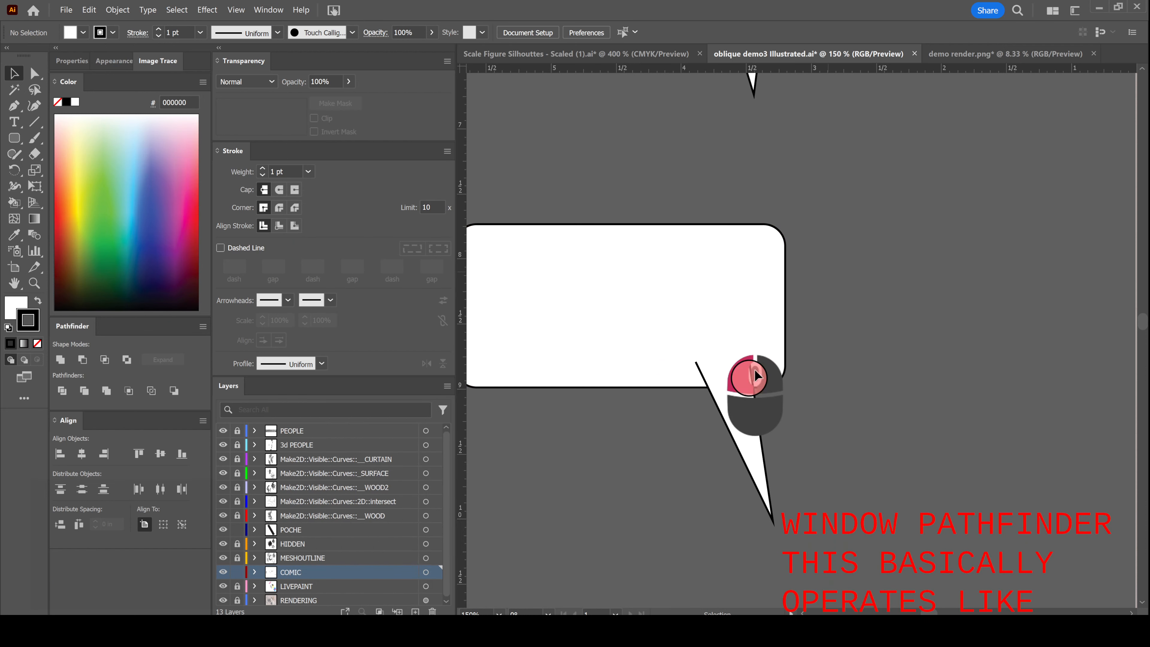
{"action": "left_click", "coordinate": [717, 419]}
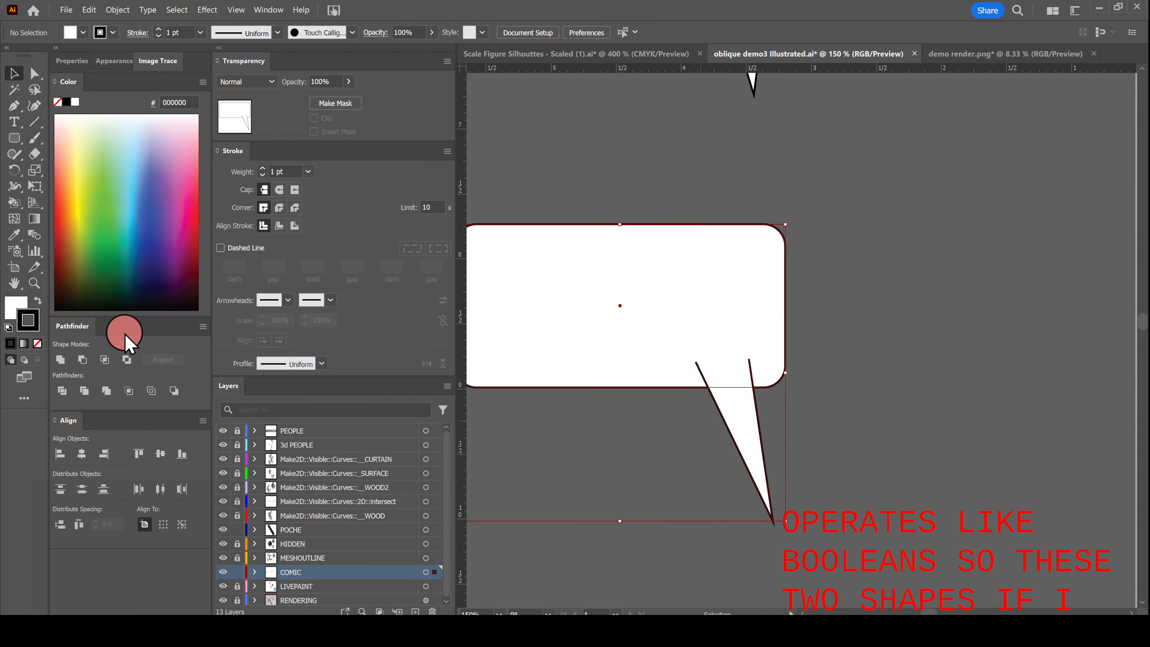
{"action": "left_click", "coordinate": [61, 361]}
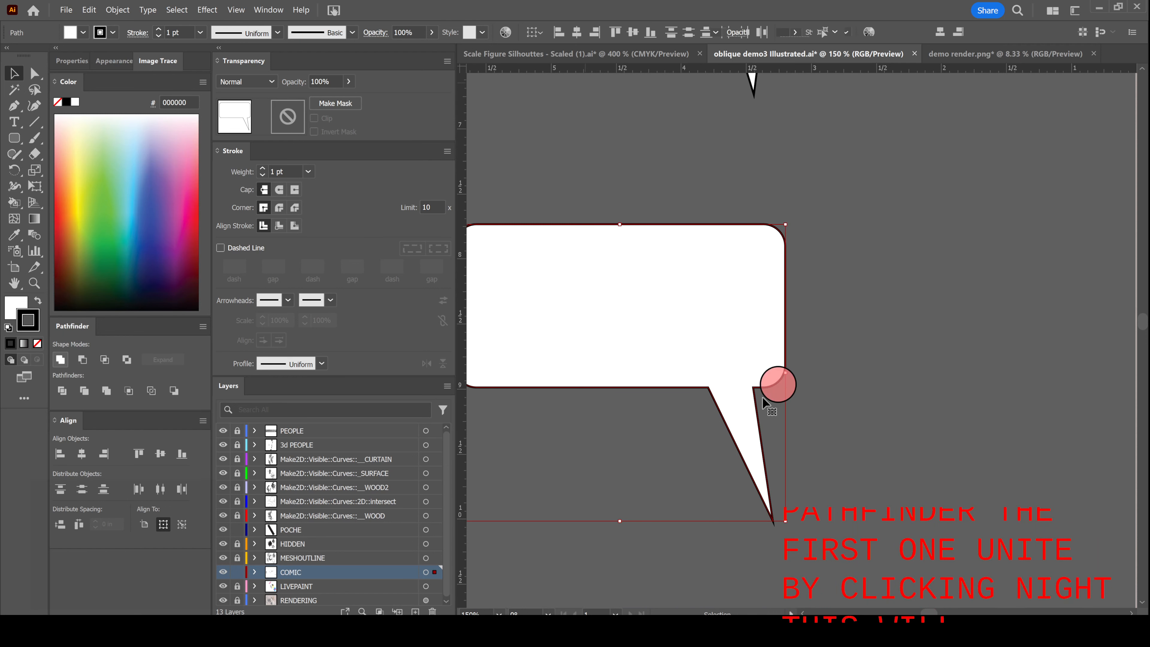
{"action": "left_click", "coordinate": [834, 360]}
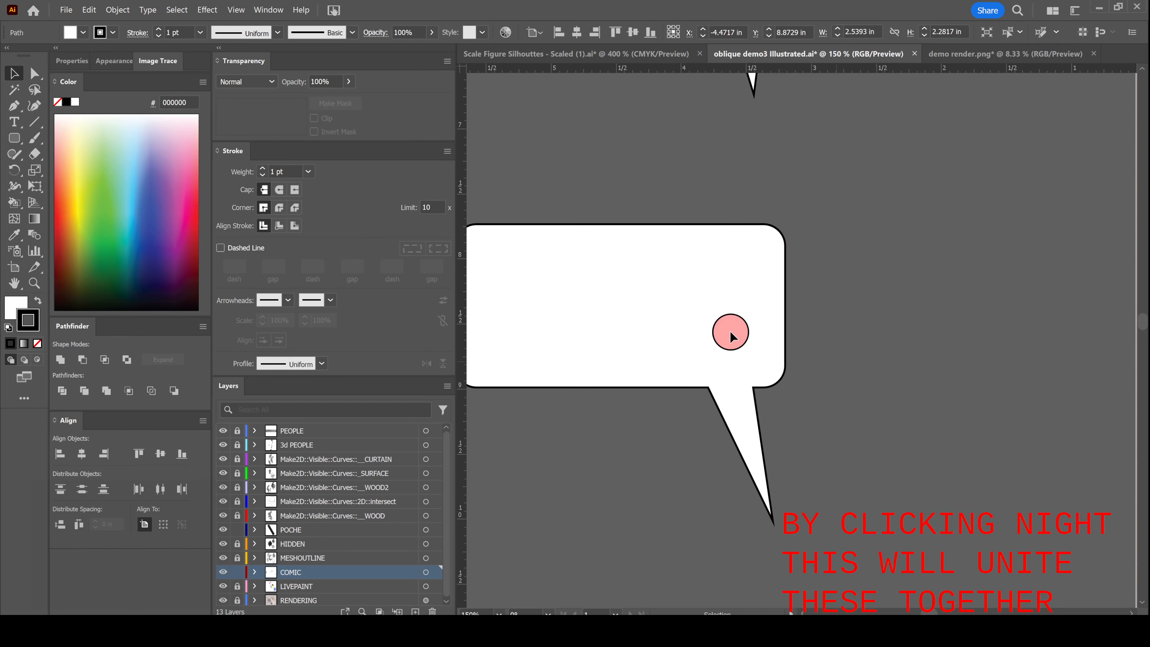
- Move the dancefloor speech bubble and its text onto the artboard, to the left of the standing figures below the framed structure
{"action": "scroll", "coordinate": [731, 334], "scroll_direction": "down", "scroll_amount": 1, "text": "alt"}
{"action": "scroll", "coordinate": [731, 335], "scroll_direction": "down", "scroll_amount": 3, "text": "alt"}
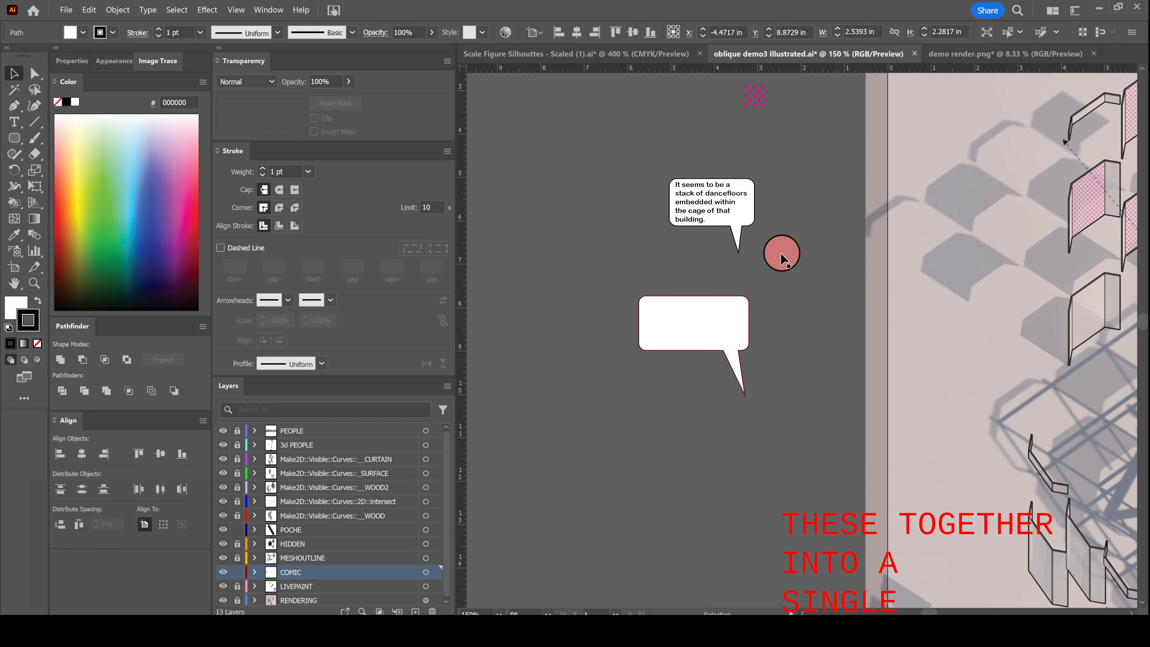
{"action": "left_click_drag", "start_coordinate": [647, 200], "coordinate": [648, 201]}
{"action": "scroll", "coordinate": [648, 200], "scroll_direction": "down", "scroll_amount": 1, "text": "alt"}
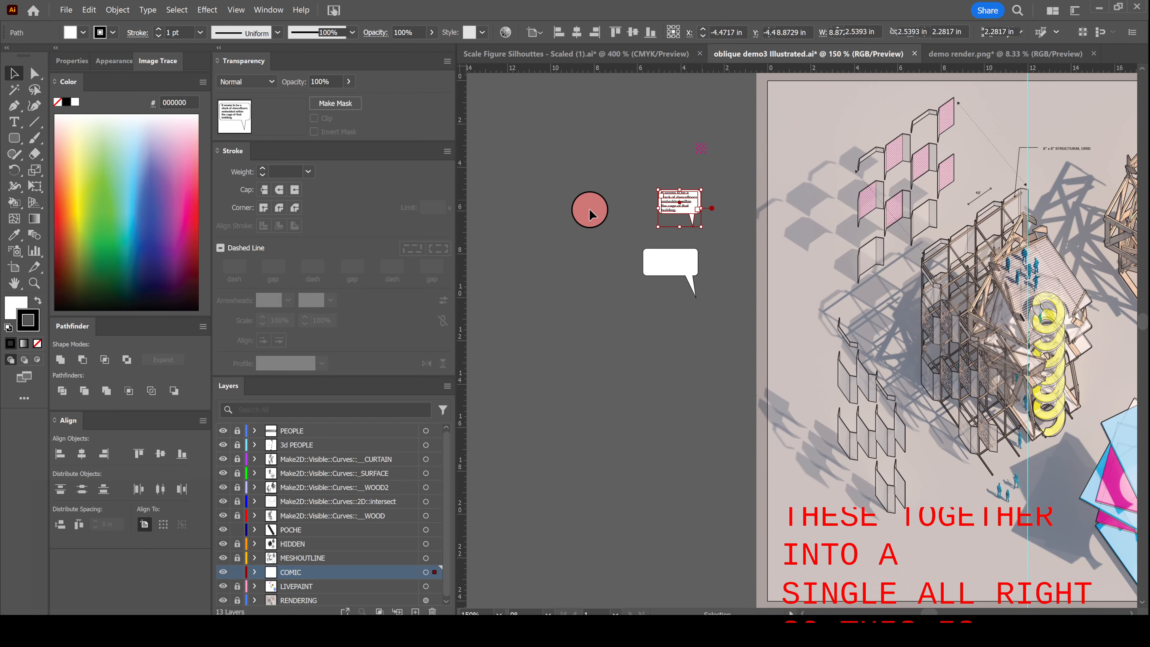
{"action": "scroll", "coordinate": [589, 209], "scroll_direction": "up", "scroll_amount": 2, "text": "ctrl"}
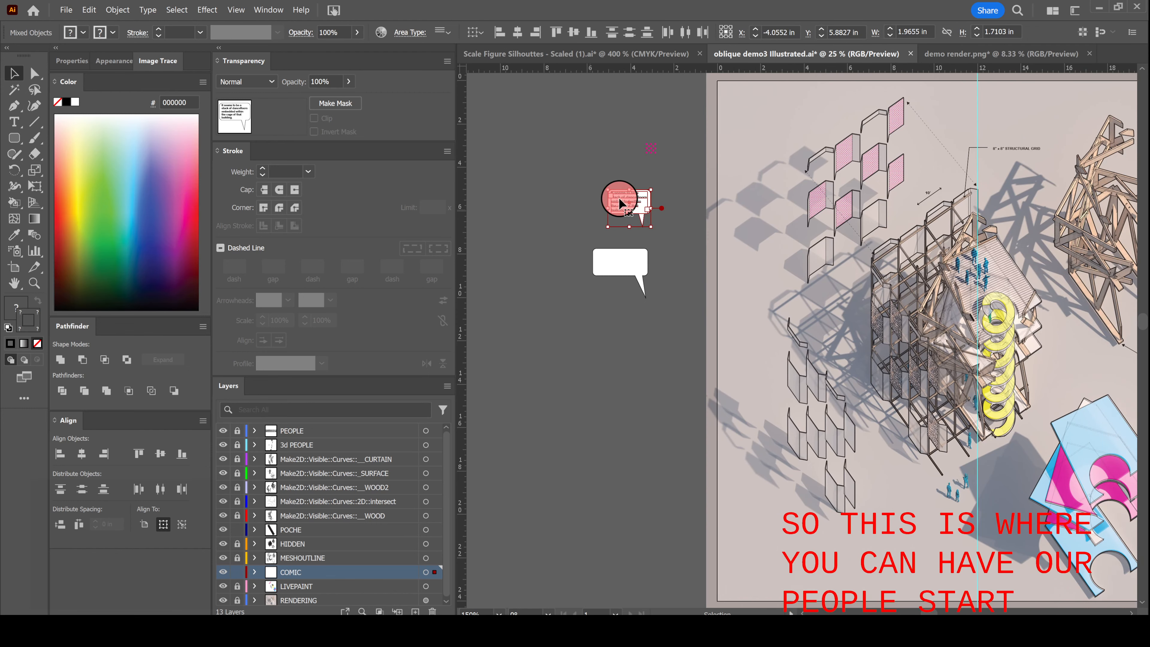
{"action": "left_click_drag", "start_coordinate": [619, 200], "coordinate": [896, 484]}
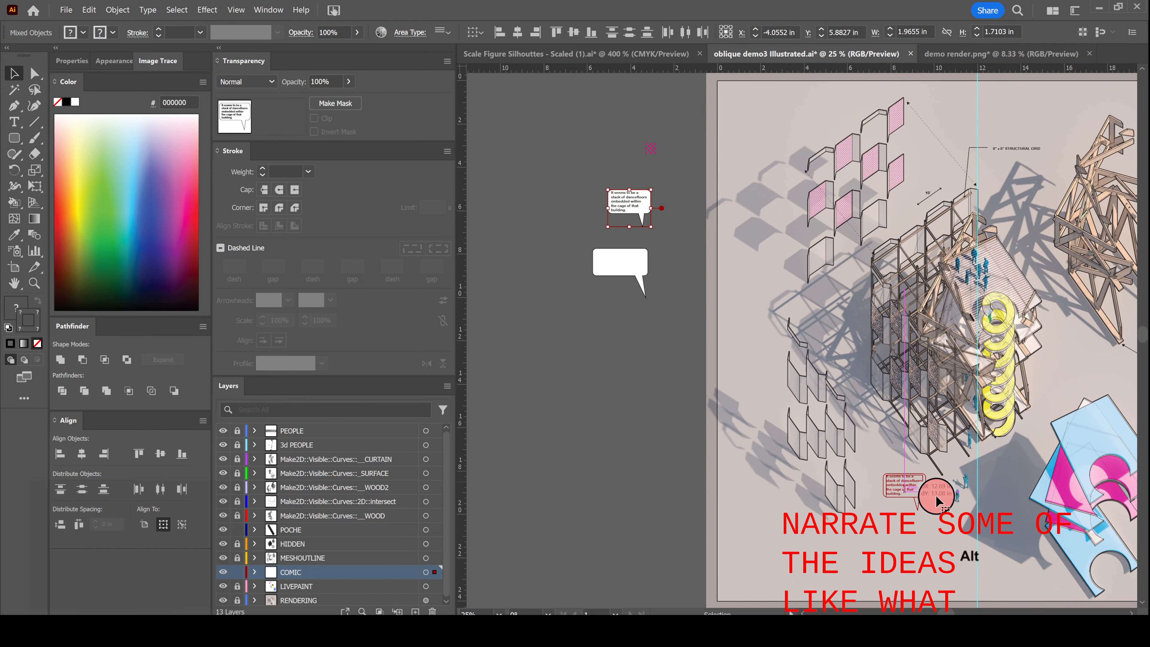
{"action": "scroll", "coordinate": [947, 500], "scroll_direction": "up", "scroll_amount": 5, "text": "alt"}
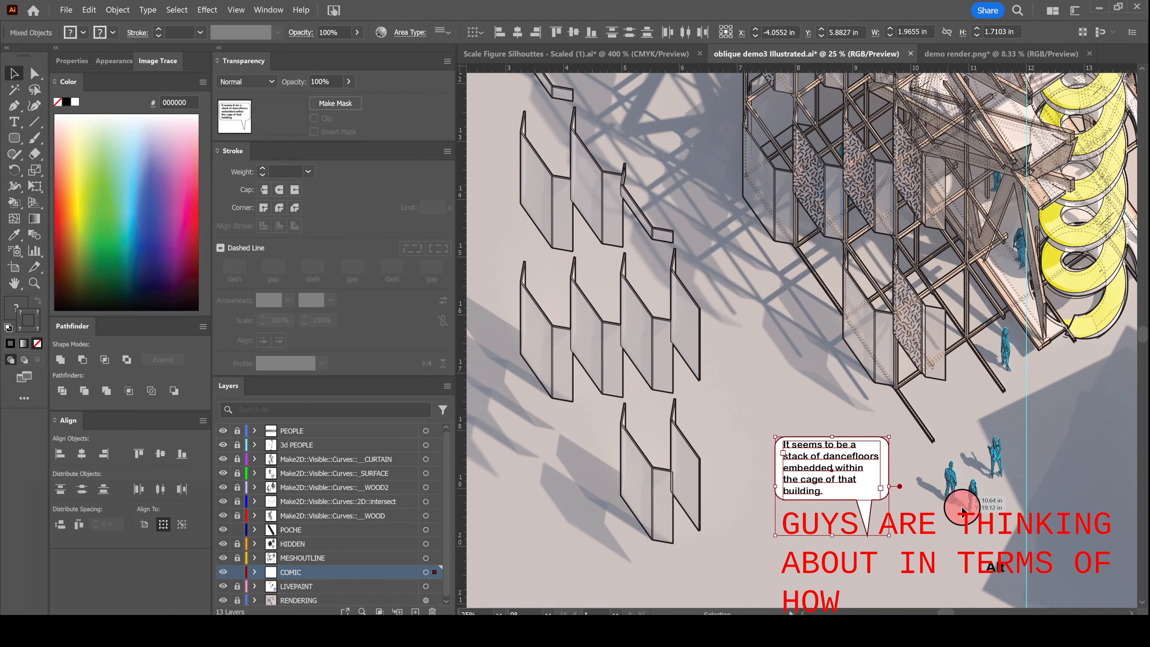
{"action": "scroll", "coordinate": [797, 453], "scroll_direction": "down", "scroll_amount": 5, "text": "alt"}
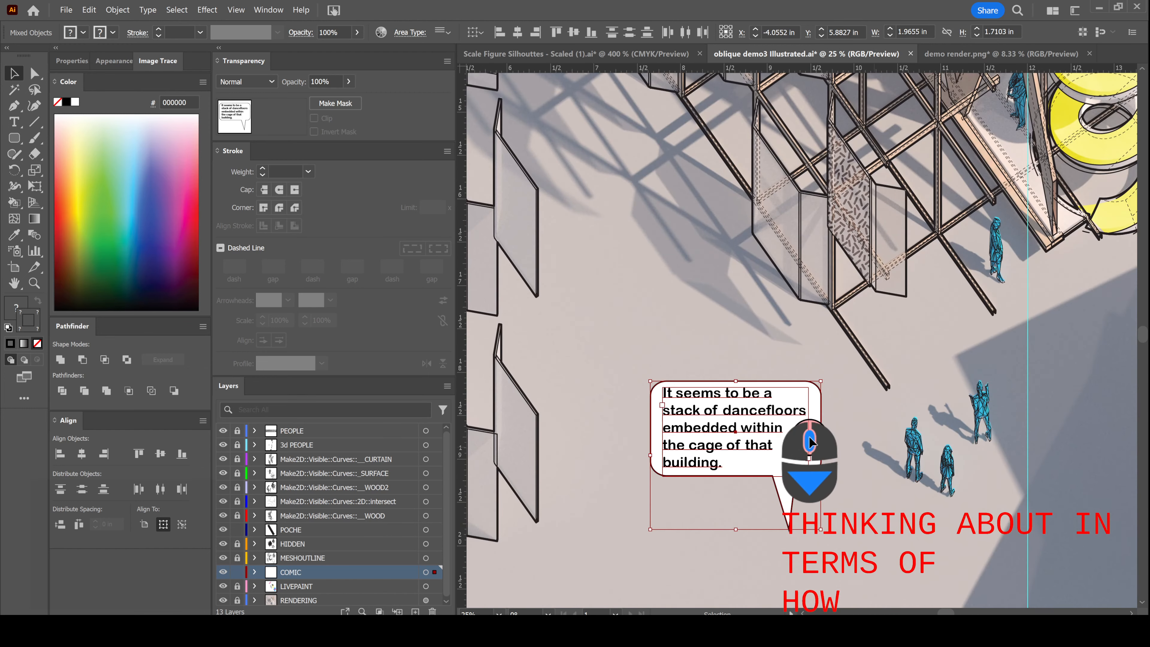
{"action": "left_click_drag", "start_coordinate": [696, 362], "coordinate": [705, 387]}
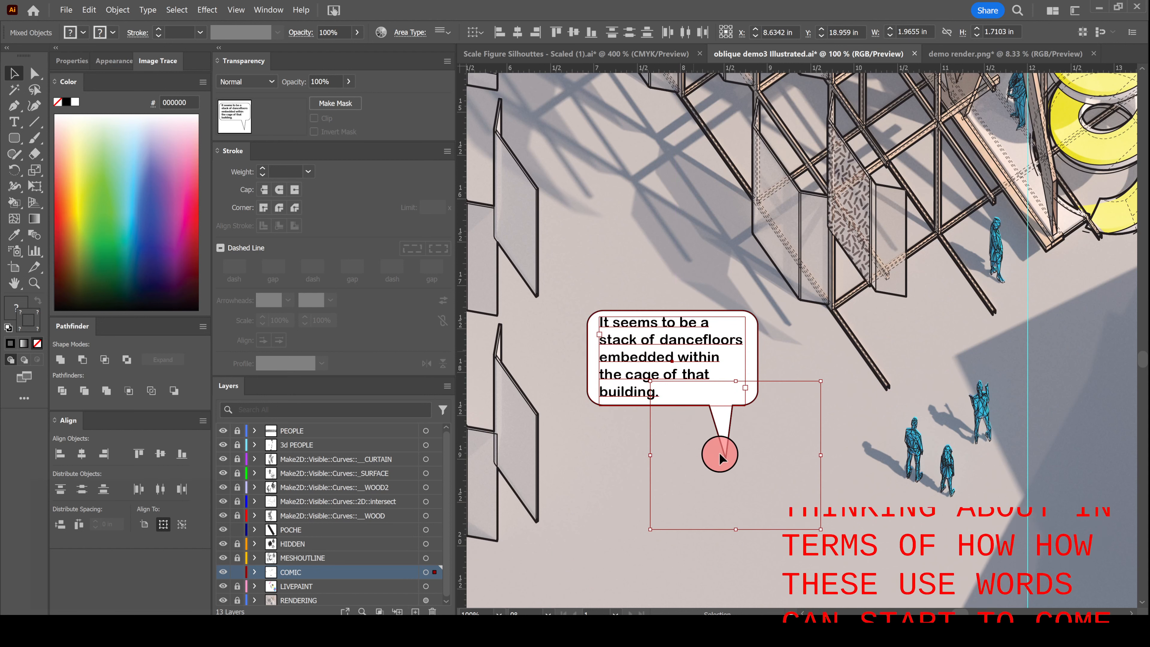
- Stretch only the tip of the bubble's tail down and to the right so it points towards the standing figures
{"action": "key", "text": "a"}
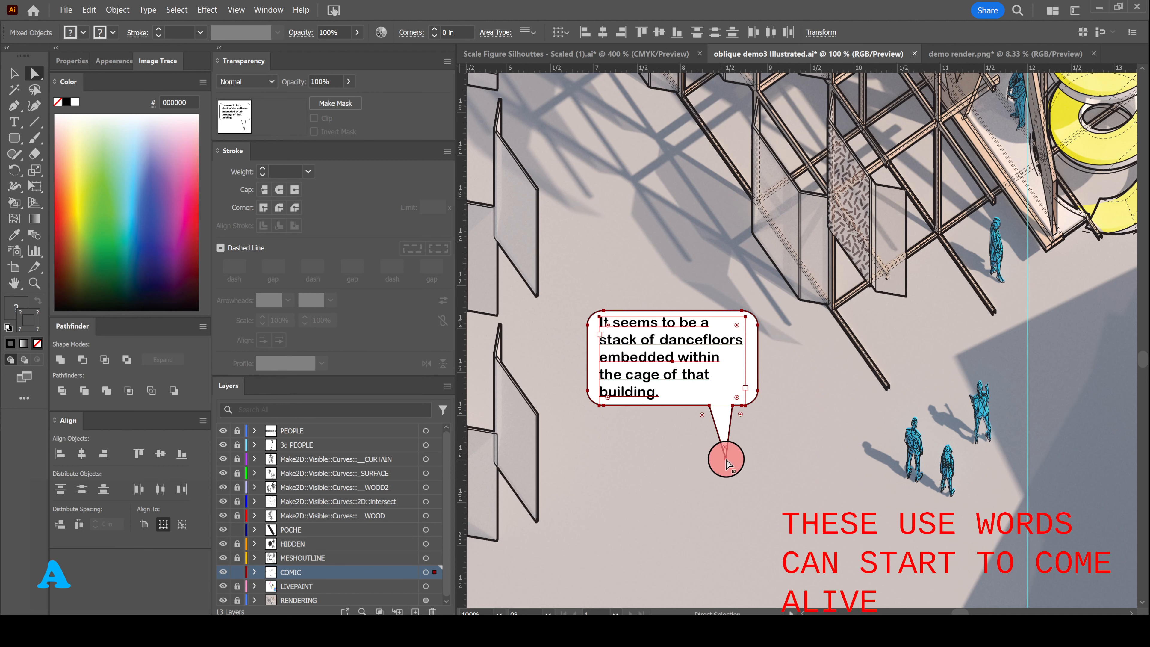
{"action": "mouse_move", "coordinate": [725, 462]}
{"action": "left_mouse_down"}
{"action": "mouse_move", "coordinate": [868, 431]}
{"action": "mouse_move", "coordinate": [886, 441]}
{"action": "mouse_move", "coordinate": [896, 423]}
{"action": "mouse_move", "coordinate": [836, 448]}
{"action": "mouse_move", "coordinate": [765, 451]}
{"action": "mouse_move", "coordinate": [776, 452]}
{"action": "left_mouse_up"}
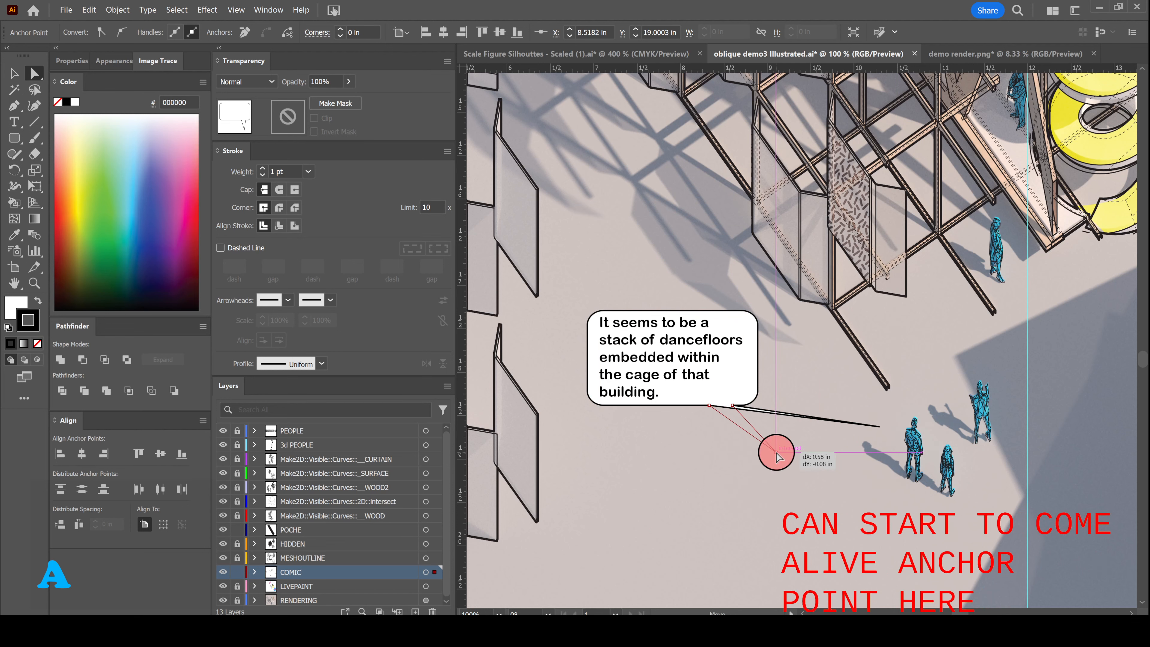
{"action": "left_click_drag", "start_coordinate": [706, 455], "coordinate": [706, 456]}
{"action": "scroll", "coordinate": [675, 444], "scroll_direction": "down", "scroll_amount": 1, "text": "alt"}
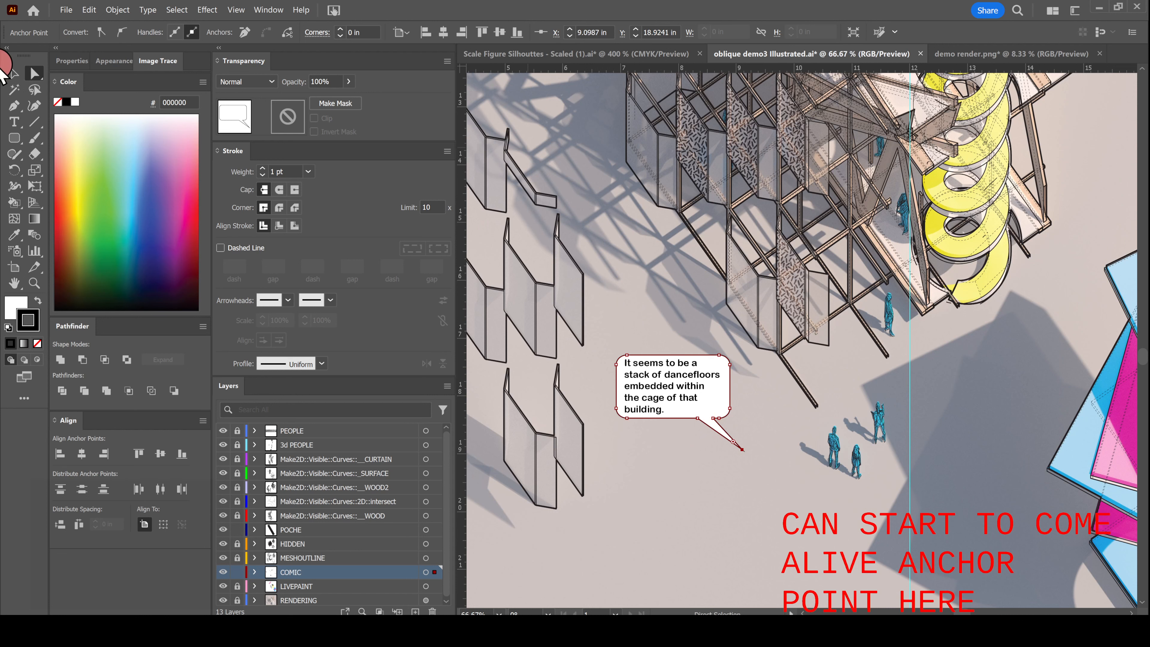
- Flip the dancefloor speech bubble vertically so its tail points up, and place it below and to the left of the standing figures
{"action": "left_click", "coordinate": [10, 72]}
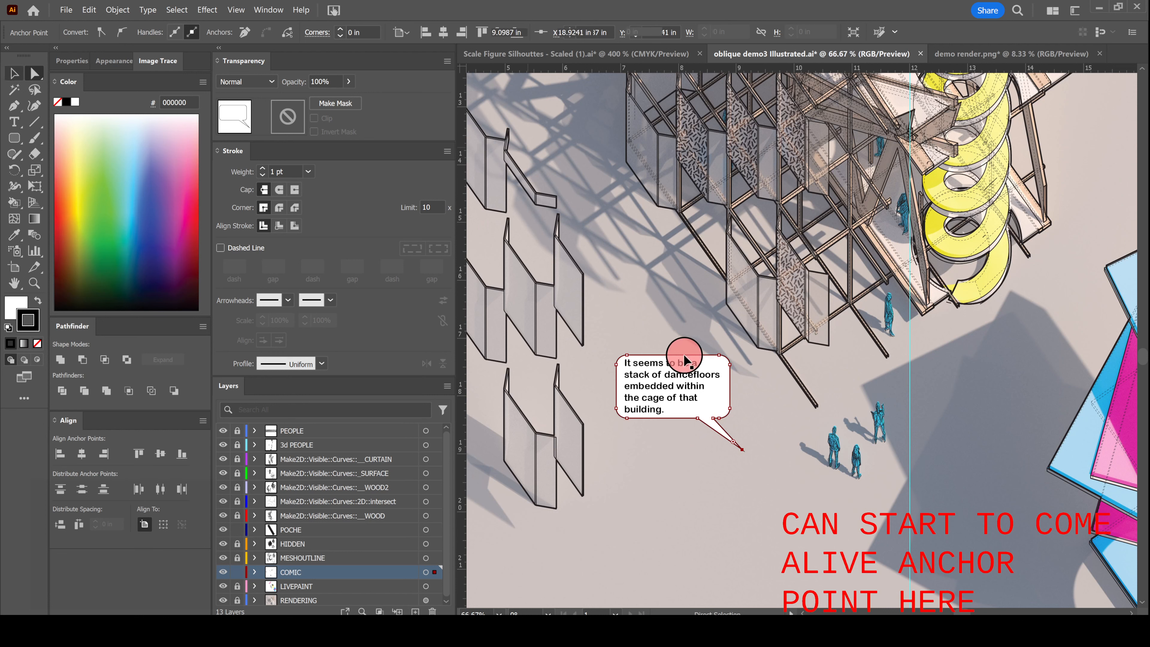
{"action": "left_click", "coordinate": [673, 337]}
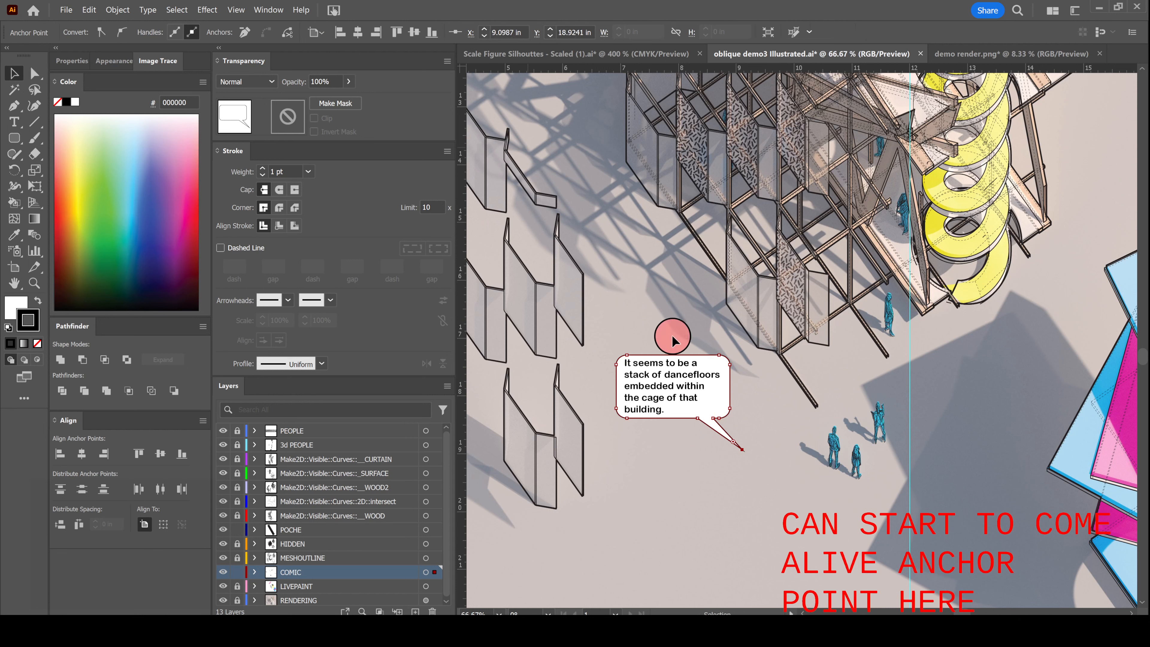
{"action": "left_click", "coordinate": [722, 362]}
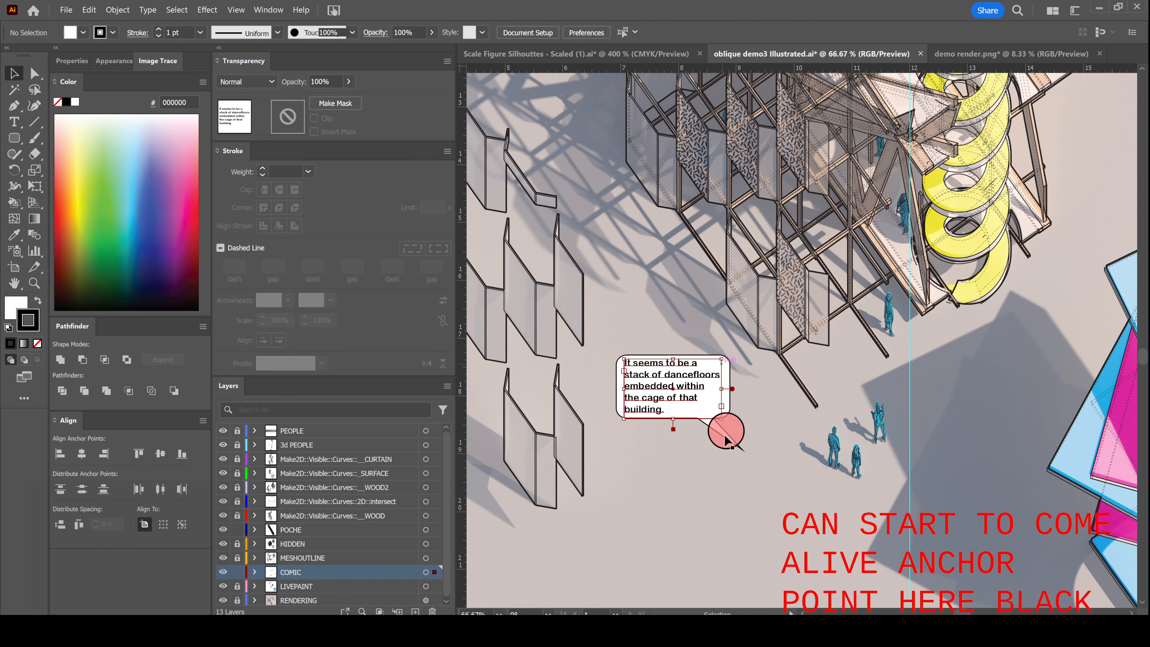
{"action": "left_click", "coordinate": [727, 441]}
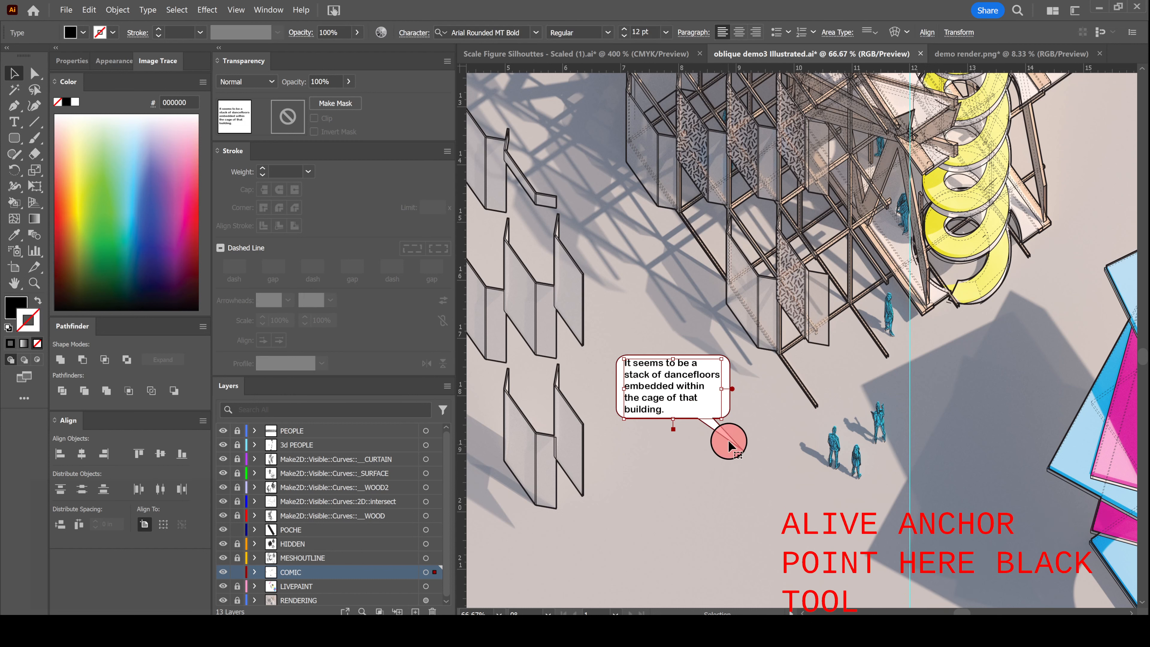
{"action": "left_click", "coordinate": [733, 441]}
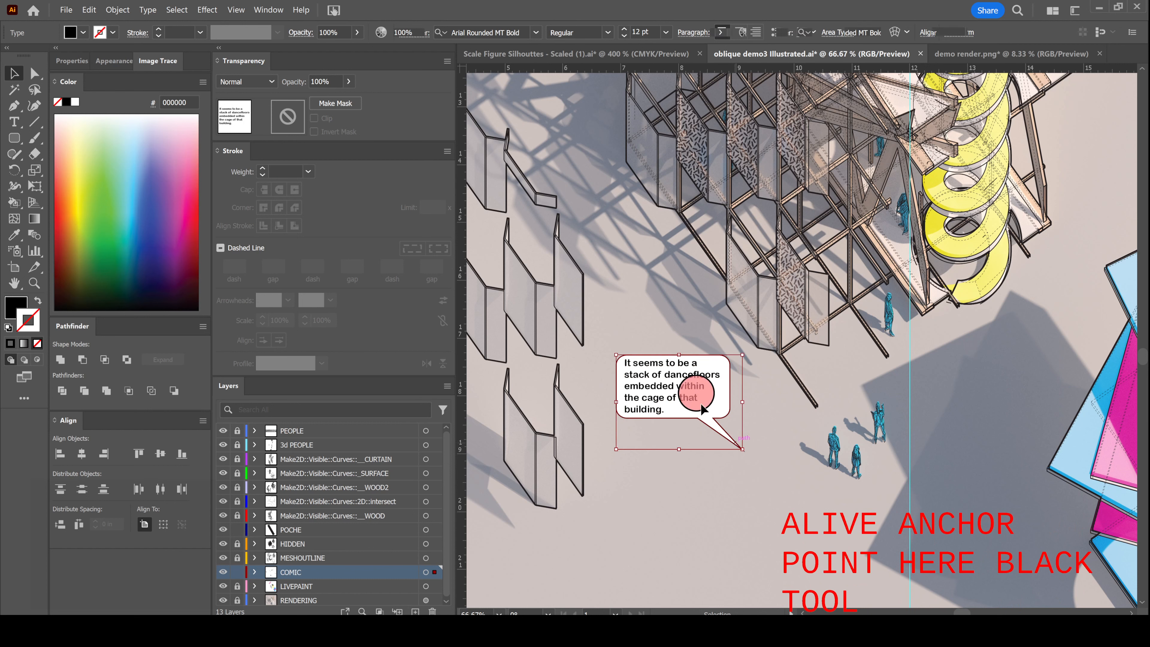
{"action": "left_click_drag", "start_coordinate": [678, 354], "coordinate": [673, 555]}
{"action": "left_click_drag", "start_coordinate": [681, 507], "coordinate": [755, 497]}
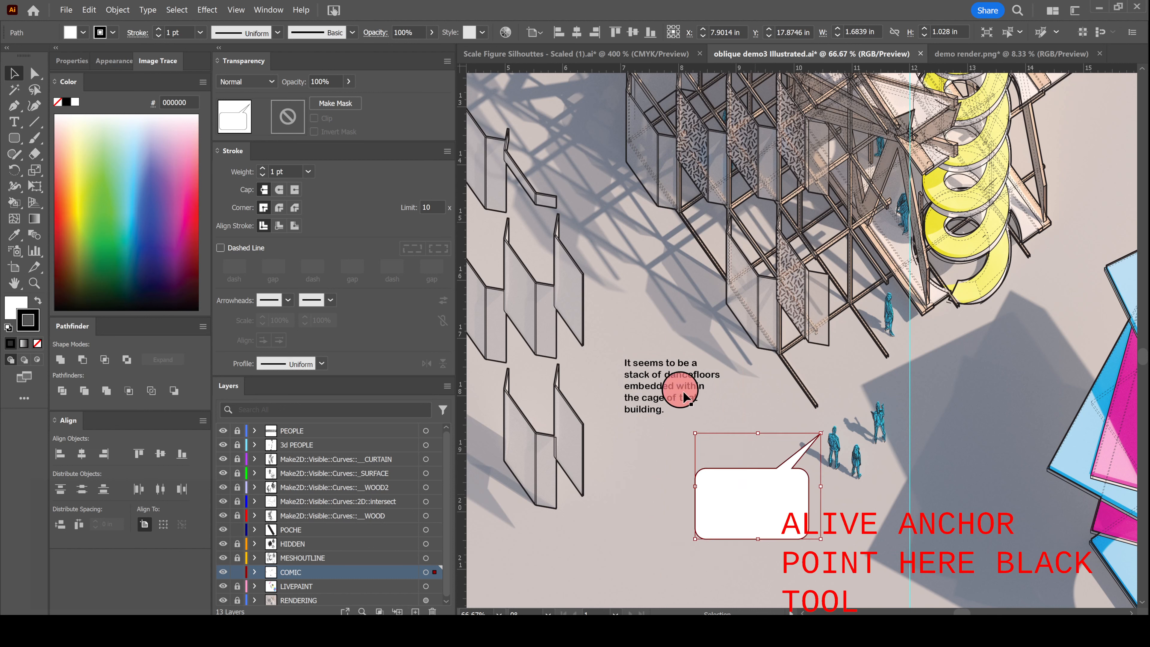
- Move the dancefloor text into the flipped speech bubble and clear the selection
{"action": "left_click_drag", "start_coordinate": [656, 374], "coordinate": [734, 483]}
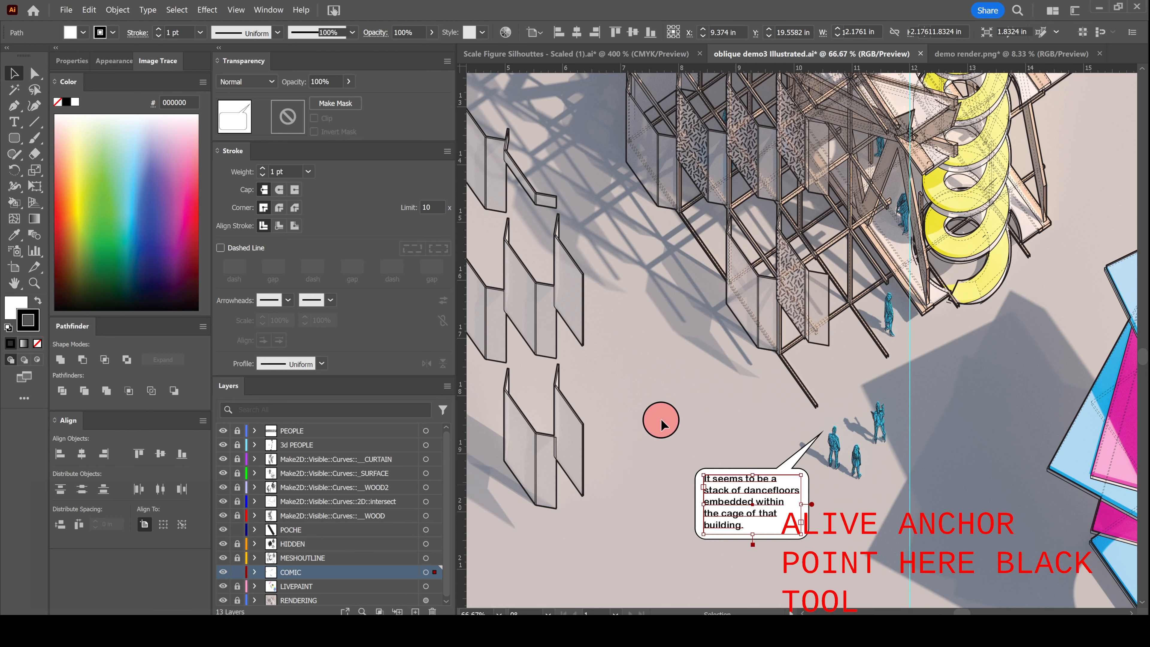
{"action": "scroll", "coordinate": [643, 388], "scroll_direction": "down", "scroll_amount": 5, "text": "alt"}
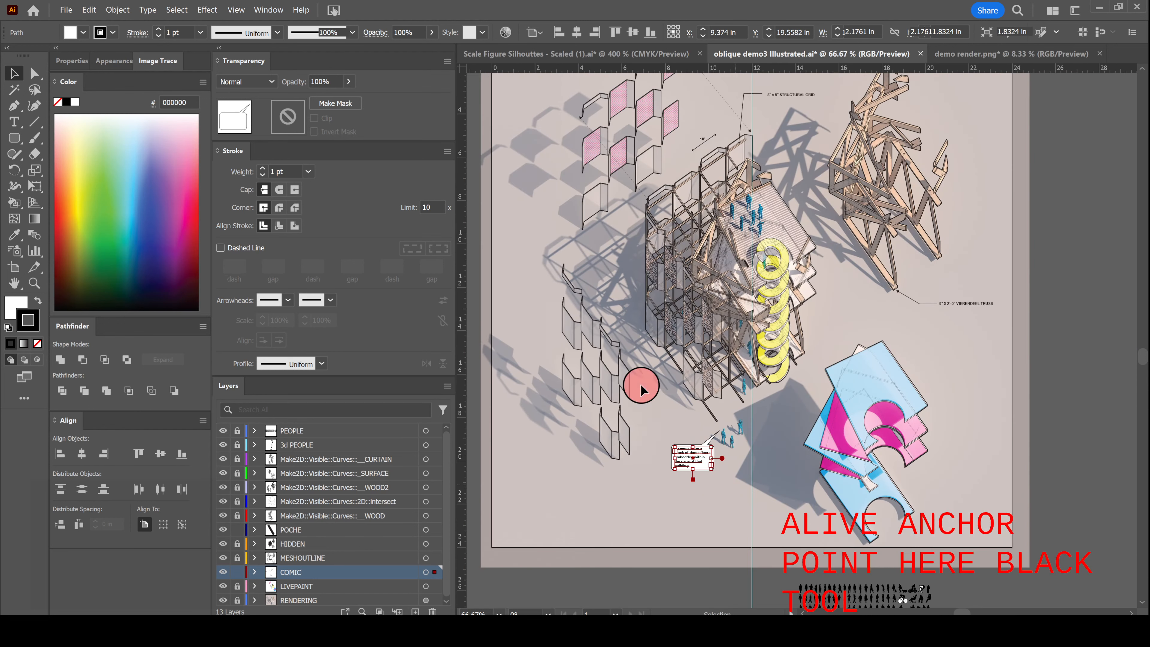
{"action": "scroll", "coordinate": [641, 388], "scroll_direction": "down", "scroll_amount": 3, "text": "alt"}
{"action": "scroll", "coordinate": [668, 312], "scroll_direction": "up", "scroll_amount": 3, "text": "alt"}
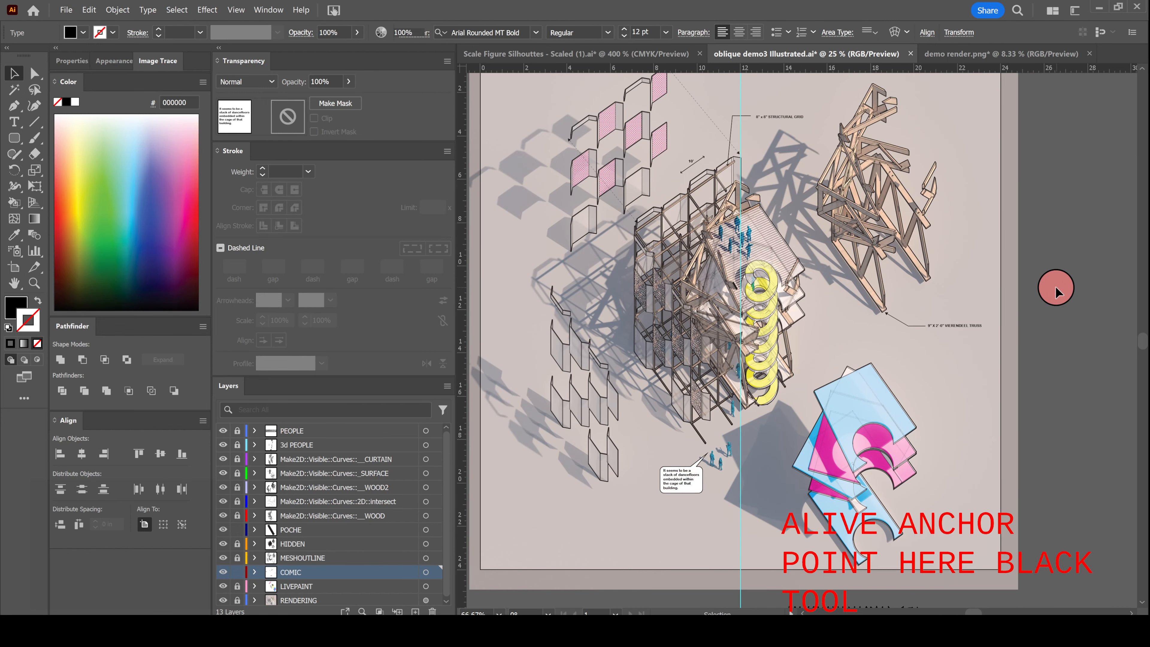
{"action": "left_click", "coordinate": [1055, 287]}
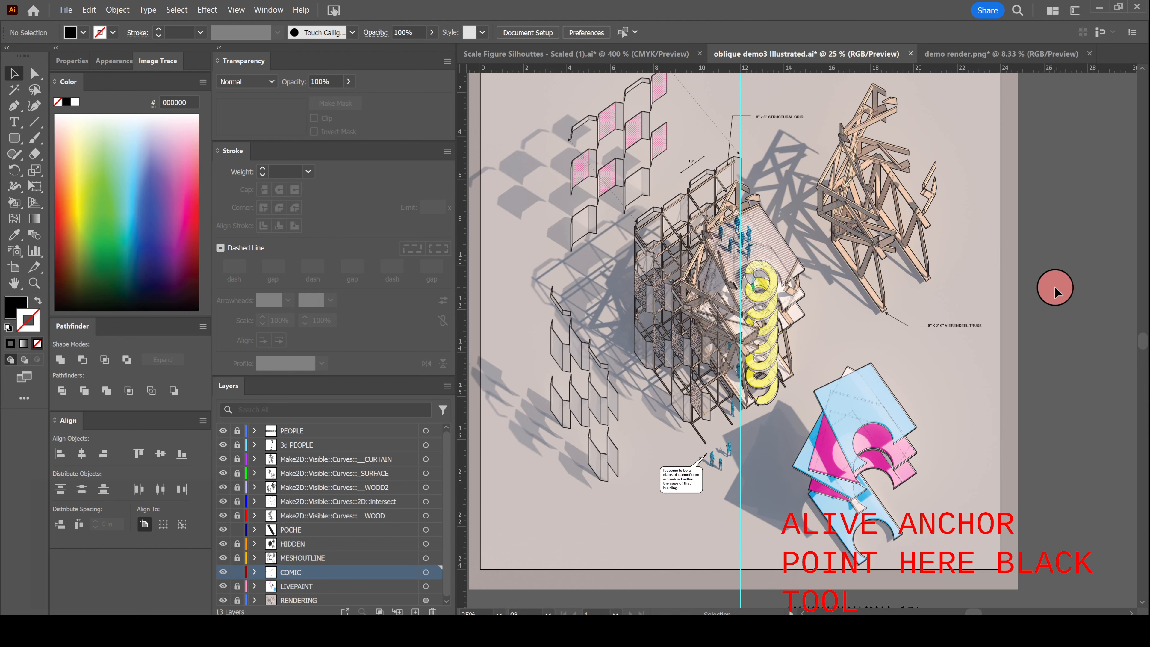
- Save the drawing as an Adobe PDF named oblique demo3 Illustrated.pdf, using the Illustrator Default preset
{"action": "scroll", "coordinate": [1054, 286], "scroll_direction": "up", "scroll_amount": 1}
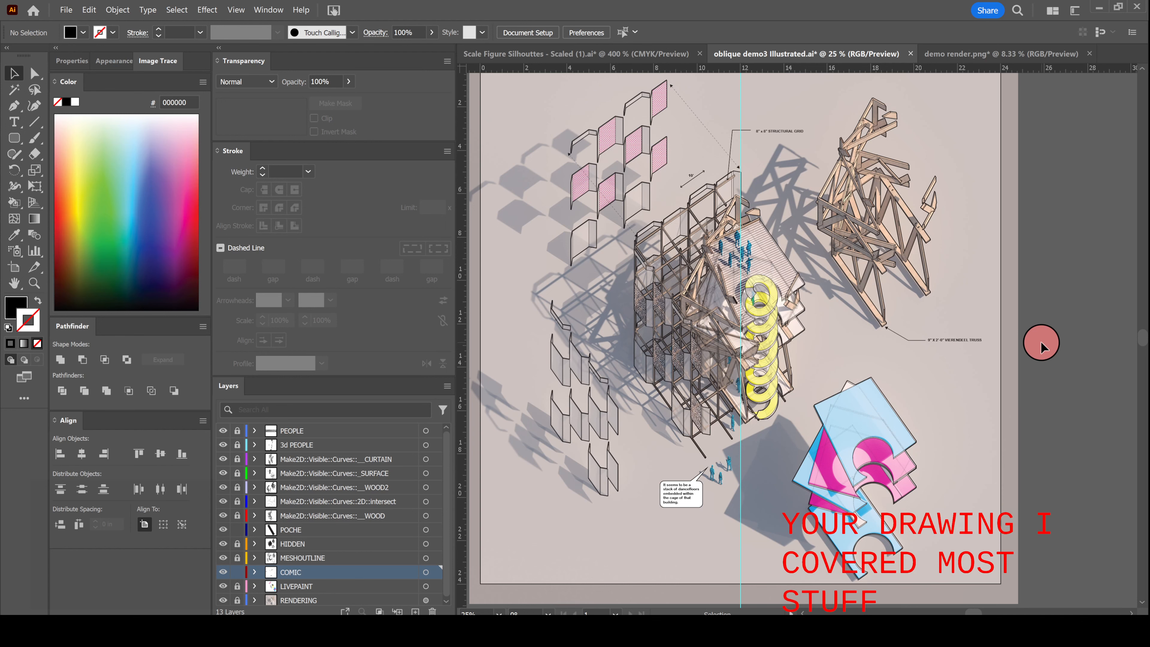
{"action": "scroll", "coordinate": [816, 390], "scroll_direction": "down", "scroll_amount": 1, "text": "alt"}
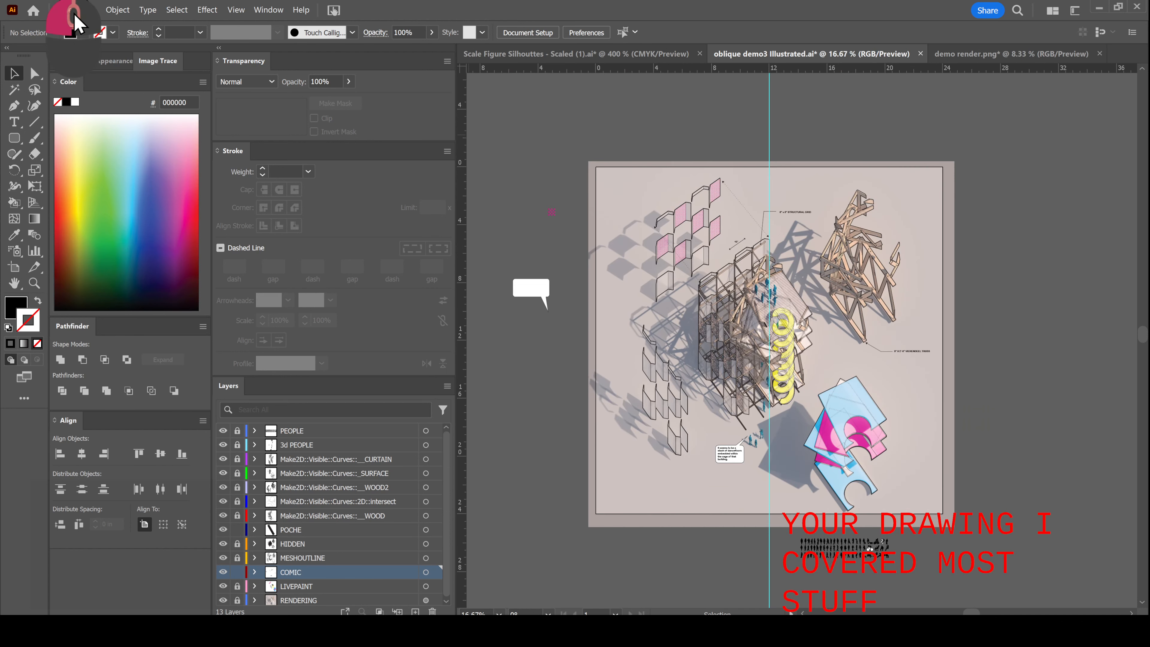
{"action": "left_click", "coordinate": [68, 10]}
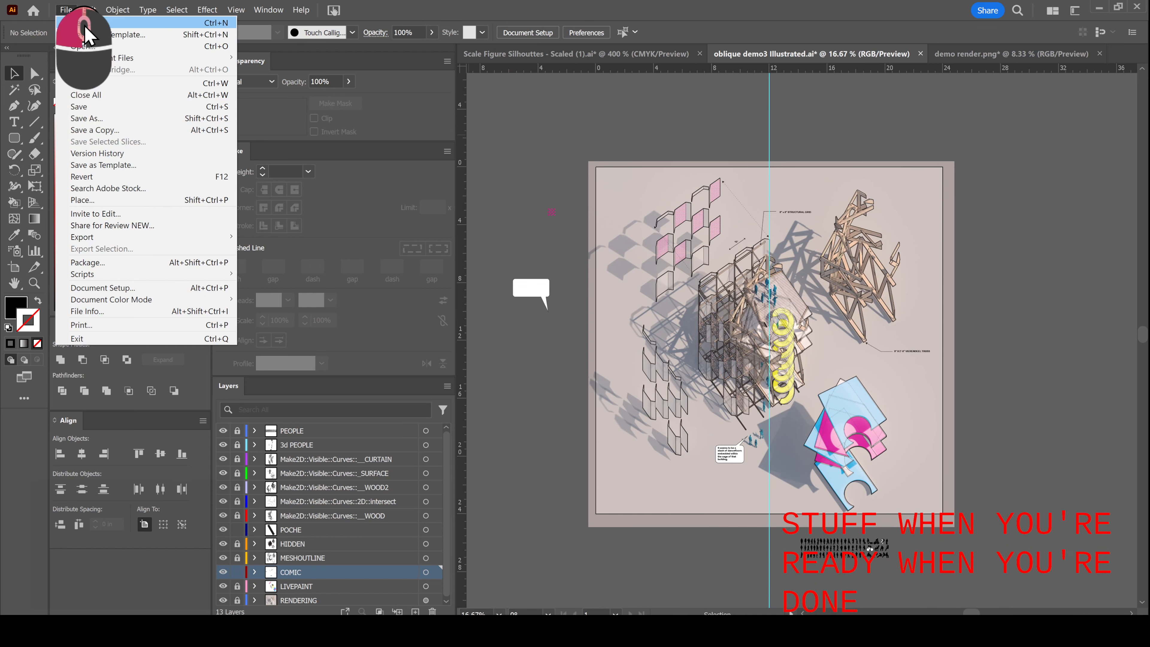
{"action": "left_click", "coordinate": [107, 119]}
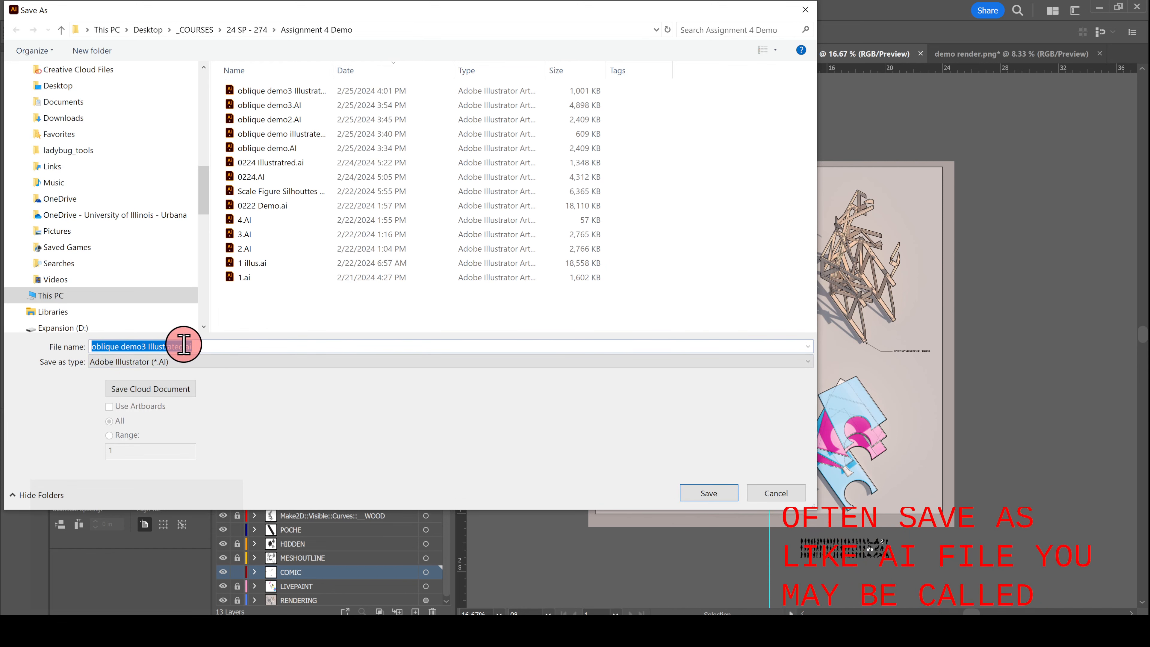
{"action": "left_click", "coordinate": [210, 361]}
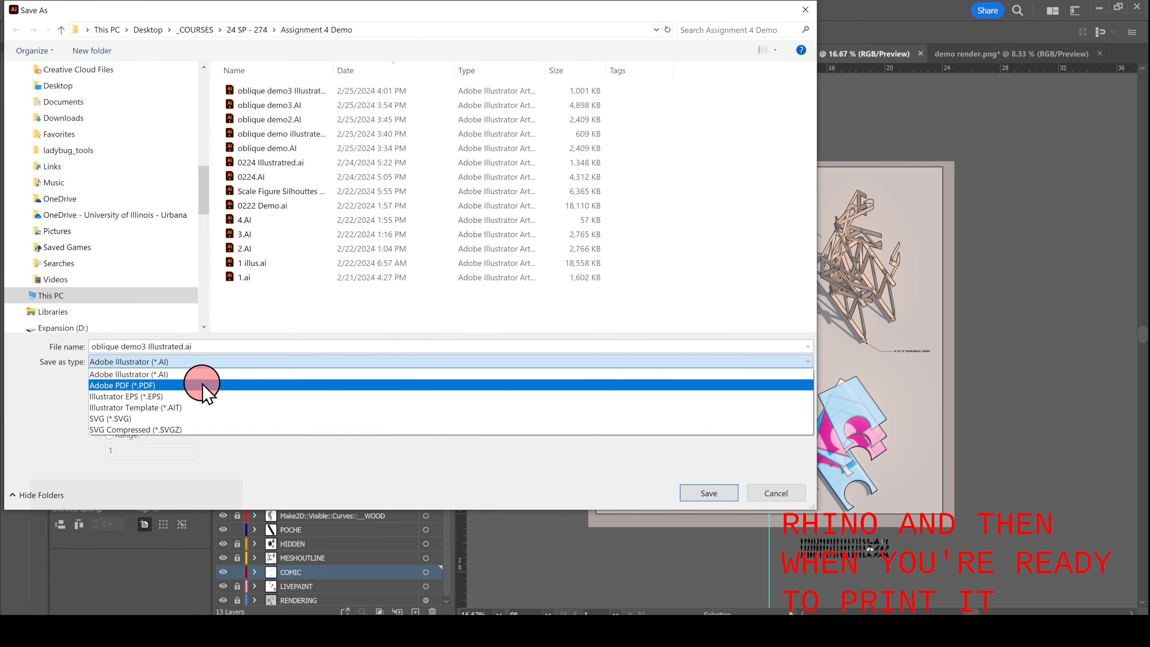
{"action": "left_click", "coordinate": [208, 385]}
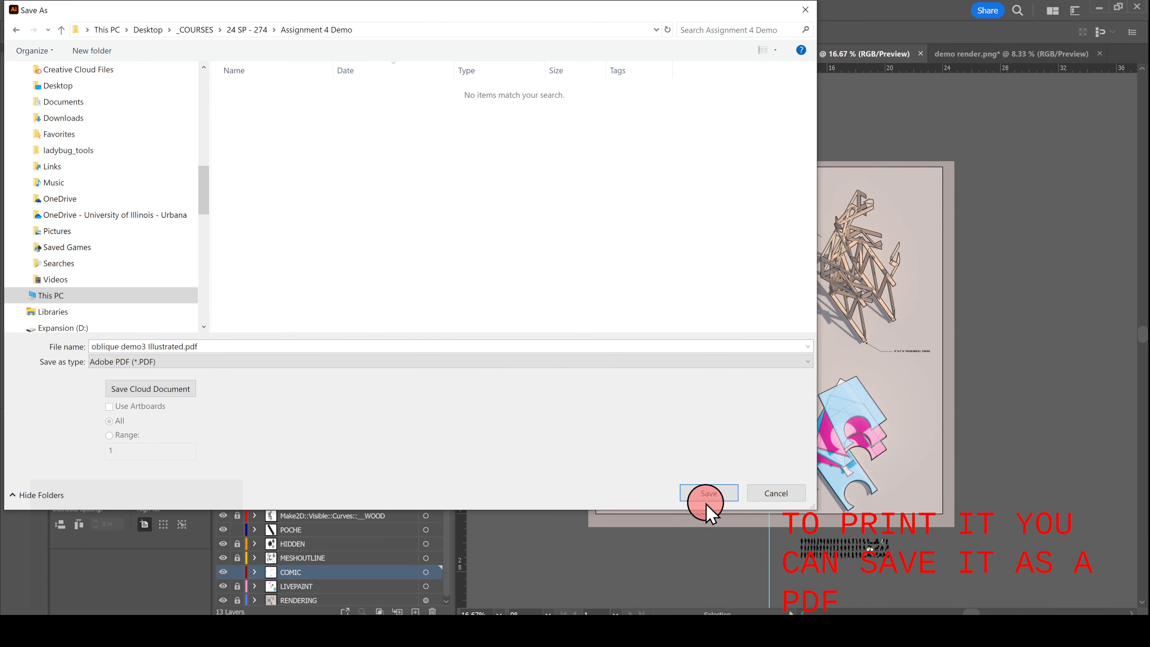
{"action": "left_click", "coordinate": [709, 493]}
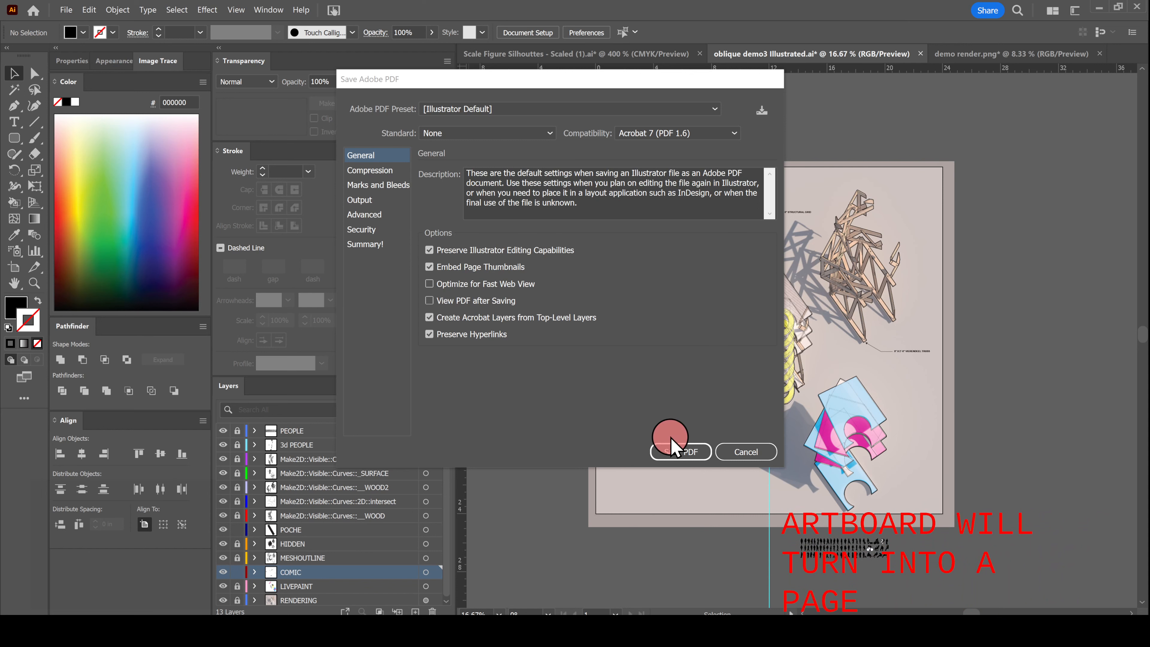
{"action": "left_click", "coordinate": [683, 456]}
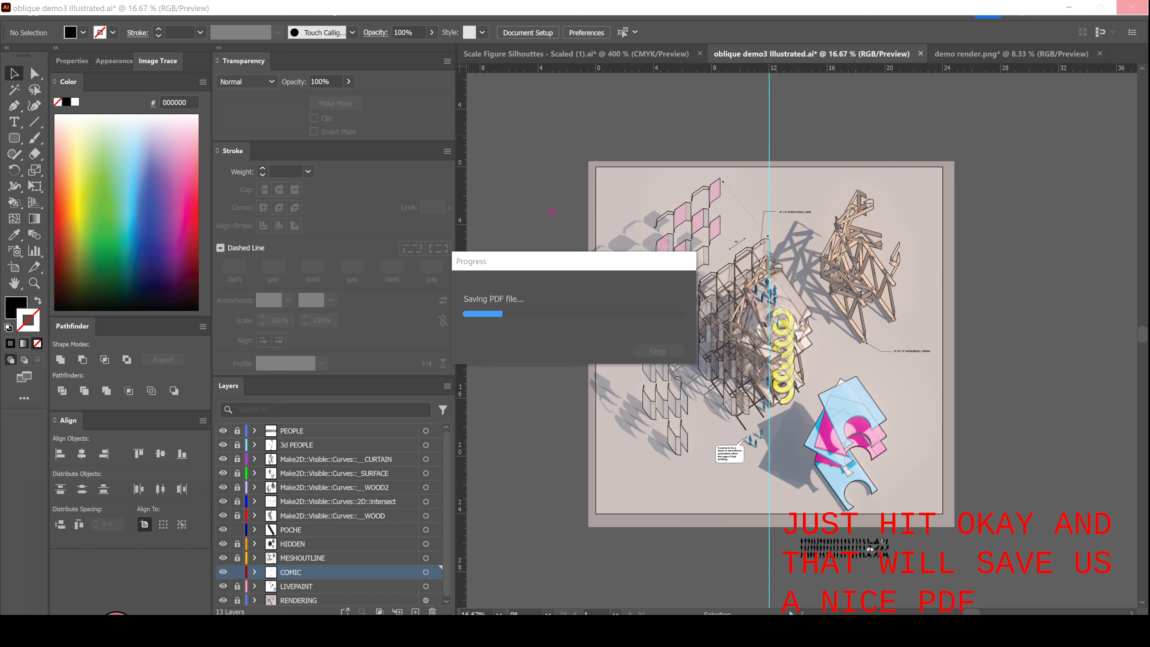
{"action": "key", "text": "super+e"}
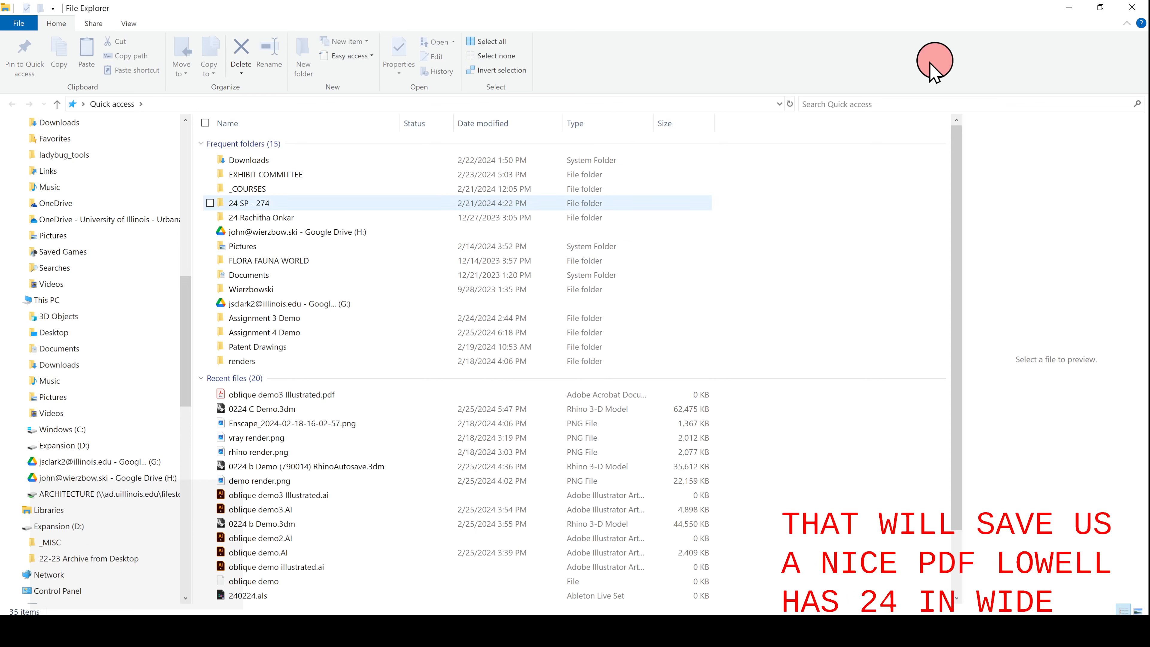
{"action": "left_click", "coordinate": [1068, 8]}
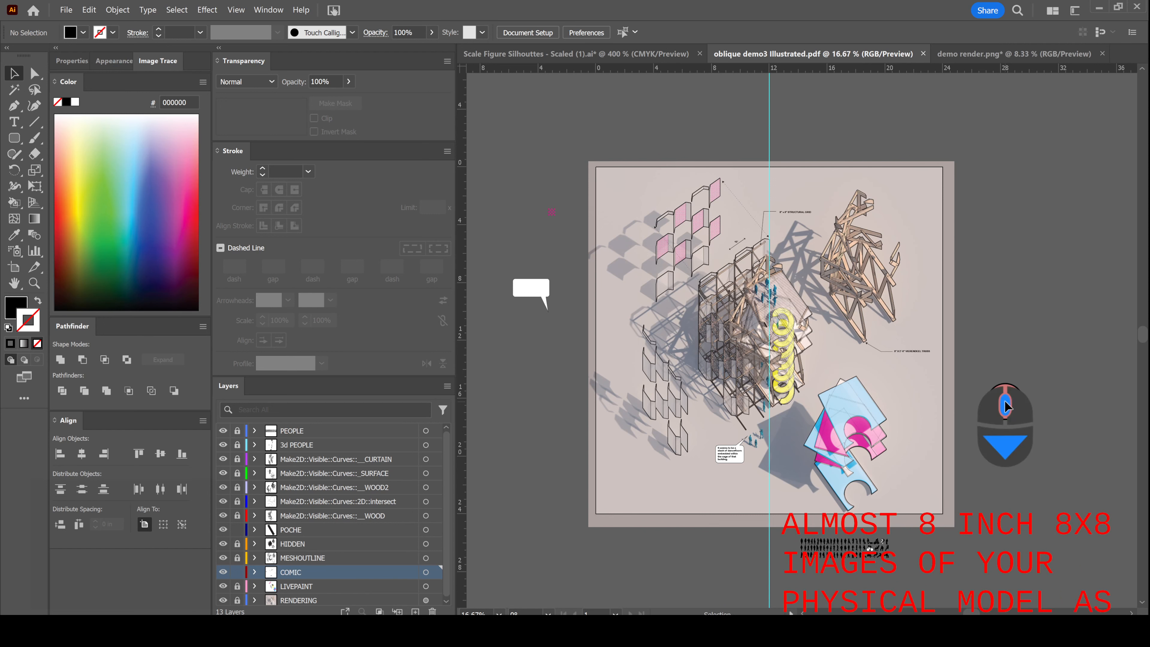
{"action": "scroll", "coordinate": [1005, 415], "scroll_direction": "down", "scroll_amount": 5}
{"action": "scroll", "coordinate": [1005, 407], "scroll_direction": "down", "scroll_amount": 3}
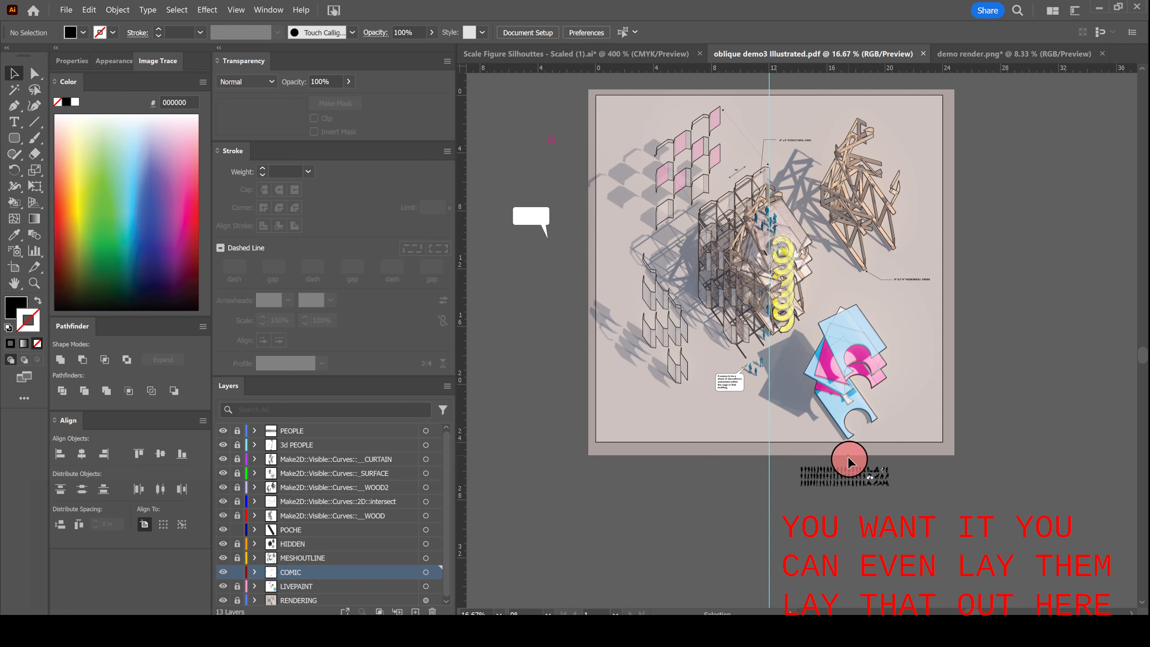
{"action": "left_click", "coordinate": [223, 571]}
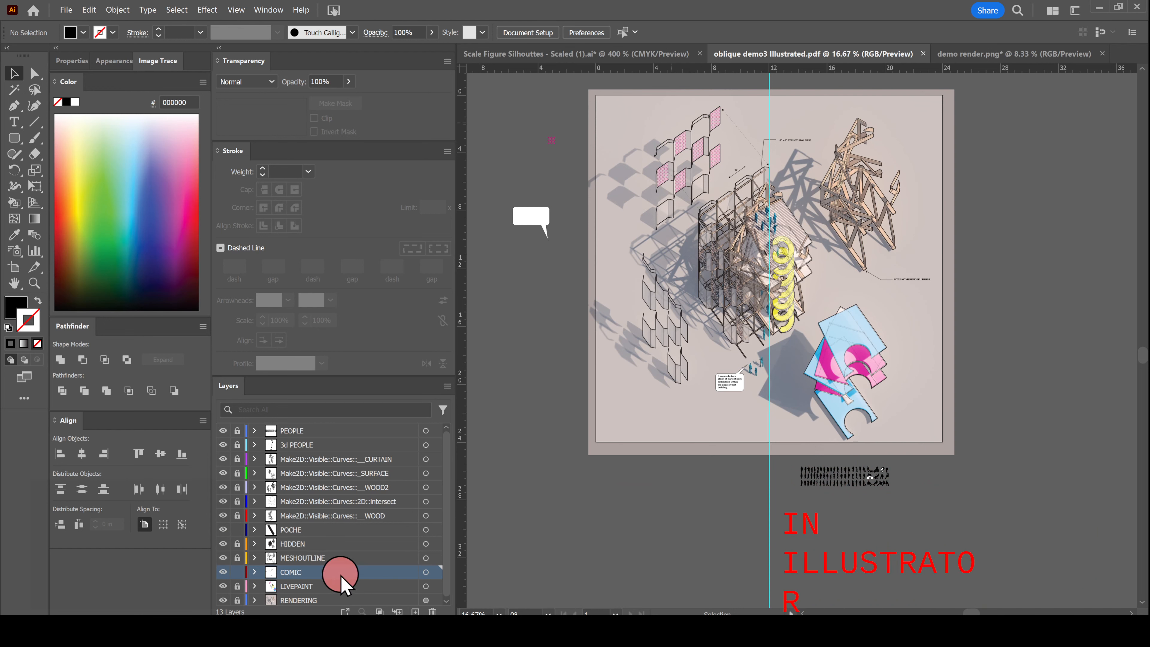